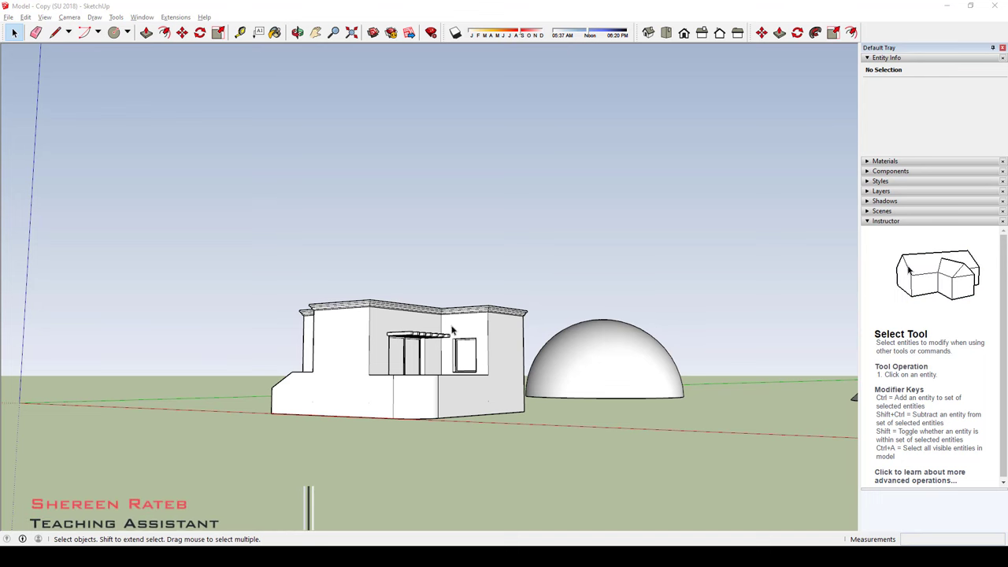
Step: Delete a vertical edge on the house base as a test, removing its adjoining wall
{"action": "scroll", "coordinate": [443, 434], "scroll_direction": "up", "scroll_amount": 3}
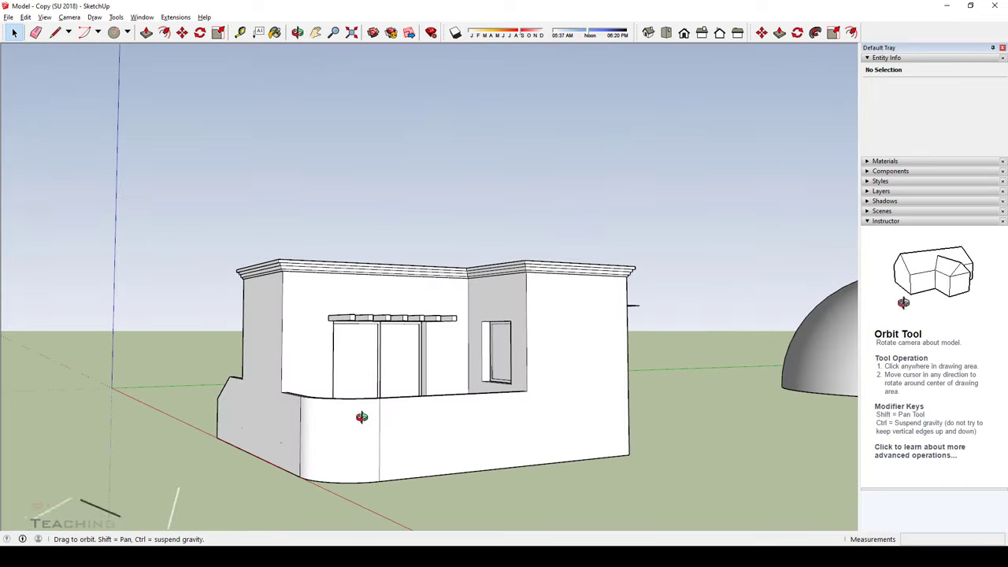
{"action": "middle_click_drag", "start_coordinate": [444, 434], "coordinate": [286, 413]}
{"action": "mouse_move", "coordinate": [378, 398]}
{"action": "middle_mouse_down"}
{"action": "mouse_move", "coordinate": [393, 445]}
{"action": "mouse_move", "coordinate": [407, 404]}
{"action": "middle_mouse_up"}
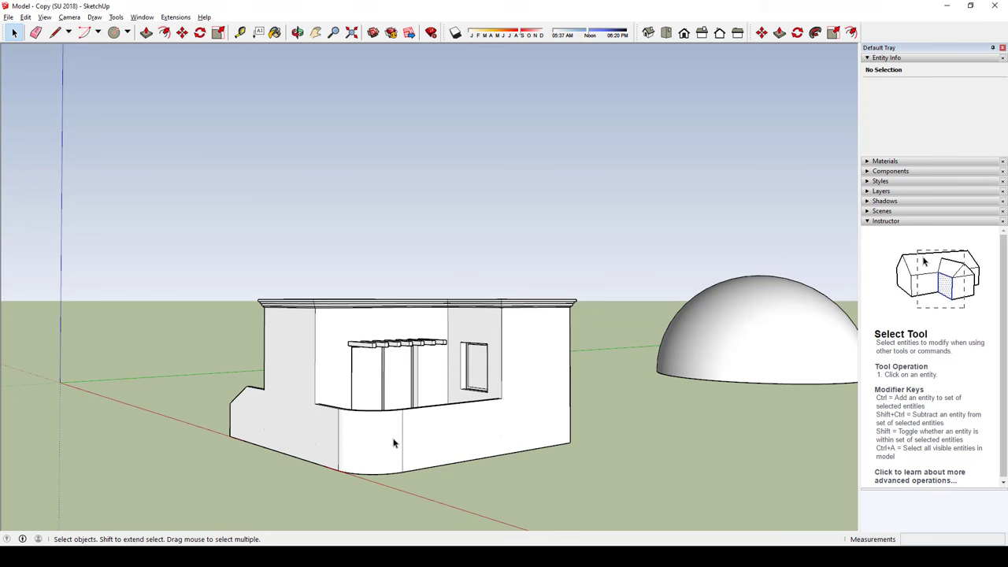
{"action": "scroll", "coordinate": [406, 430], "scroll_direction": "up", "scroll_amount": 2}
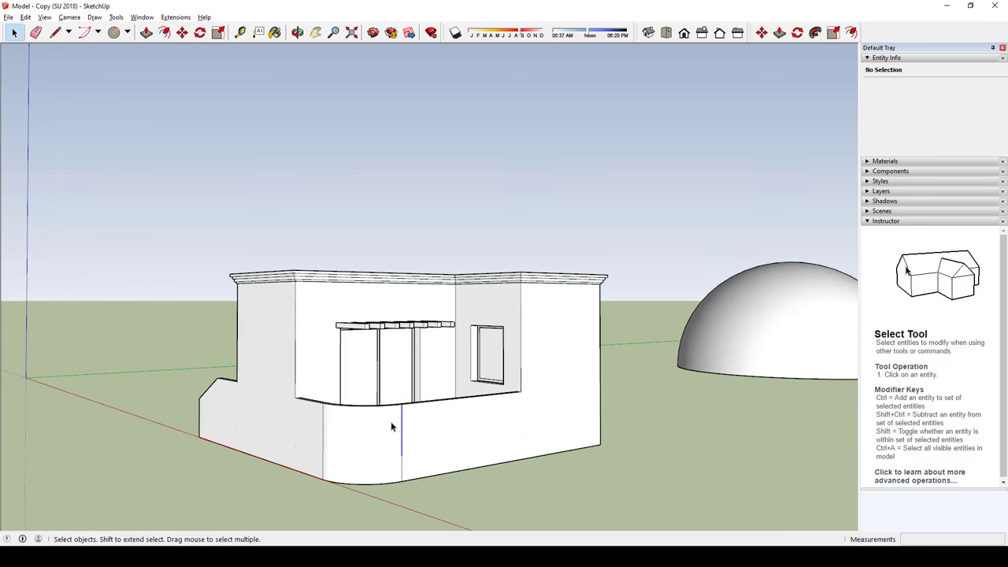
{"action": "left_click", "coordinate": [401, 449]}
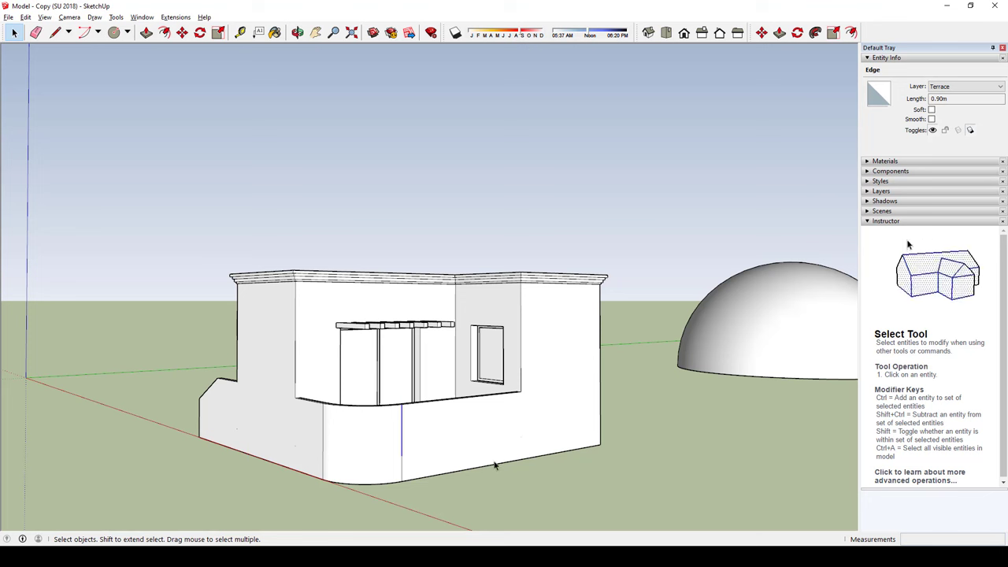
{"action": "key", "text": "Delete"}
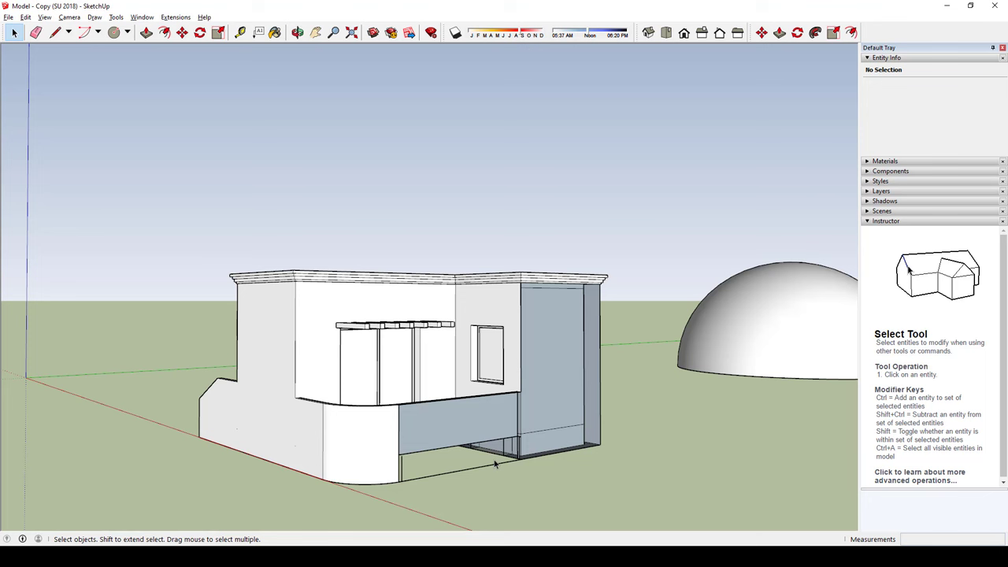
Step: Undo to restore the wall, then select two vertical seam edges on the curved base
{"action": "key", "text": "ctrl+z"}
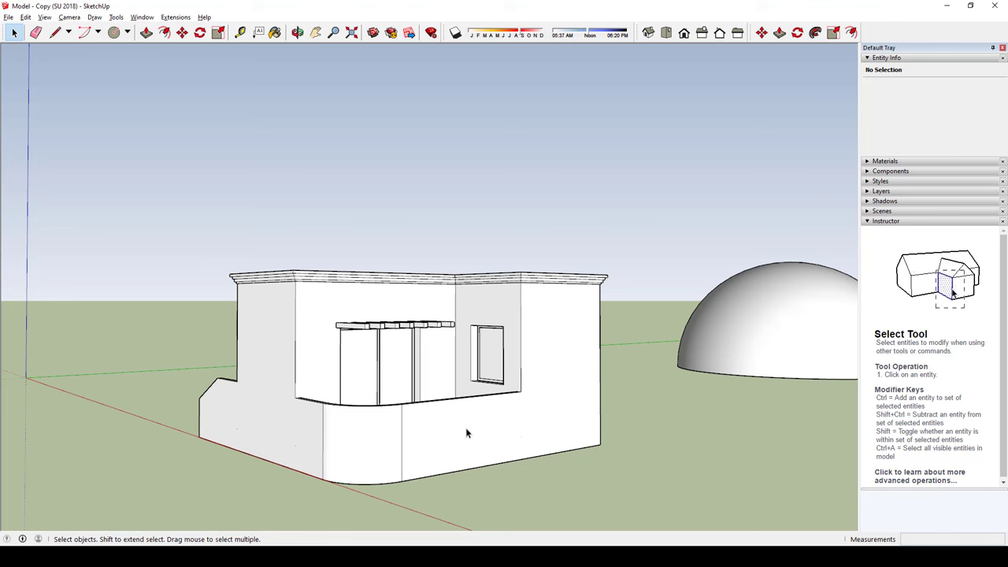
{"action": "left_click", "coordinate": [401, 444]}
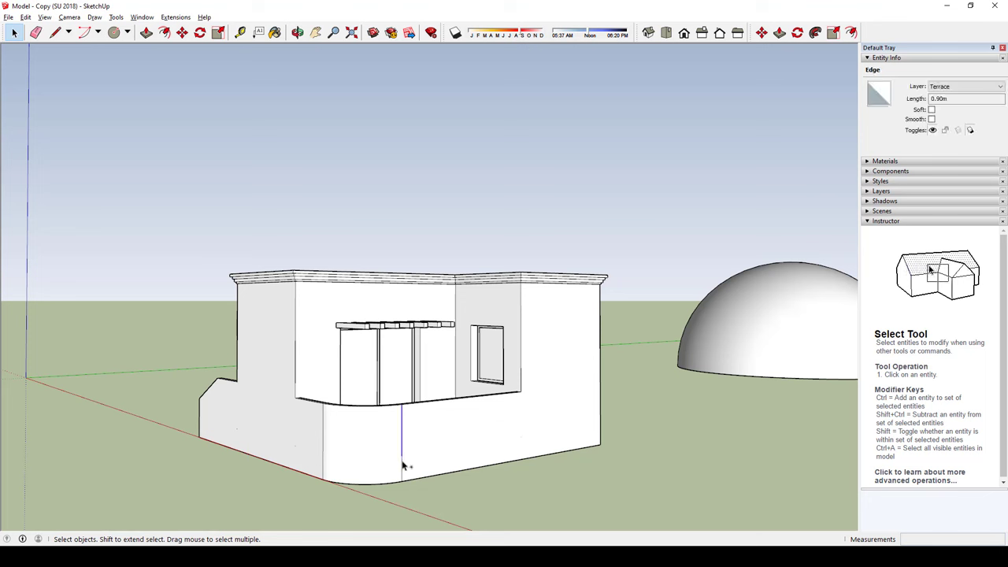
{"action": "left_click", "coordinate": [324, 431], "text": "ctrl"}
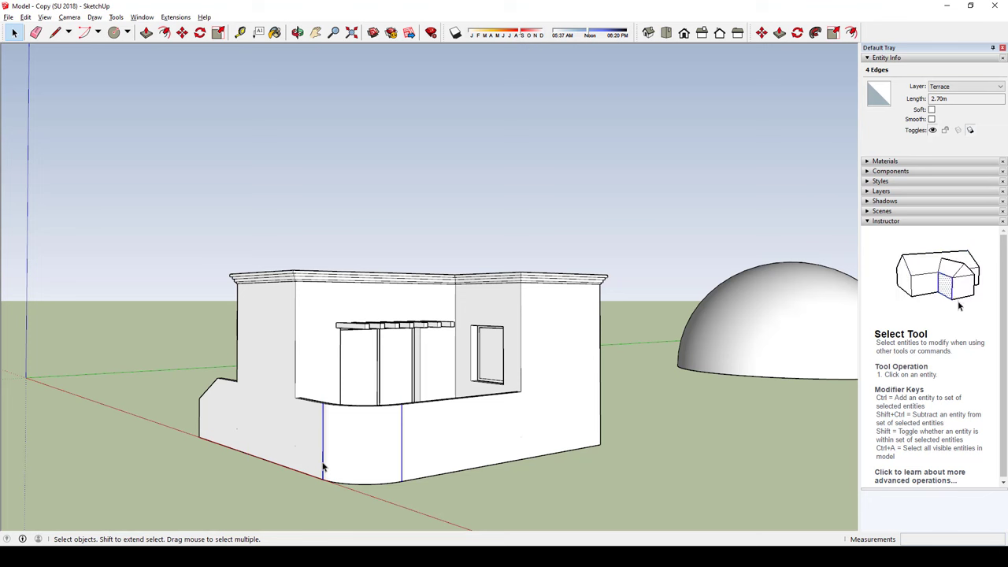
Step: Hide the two selected seam edges on the curved terrace base via the context menu
{"action": "right_click", "coordinate": [323, 468]}
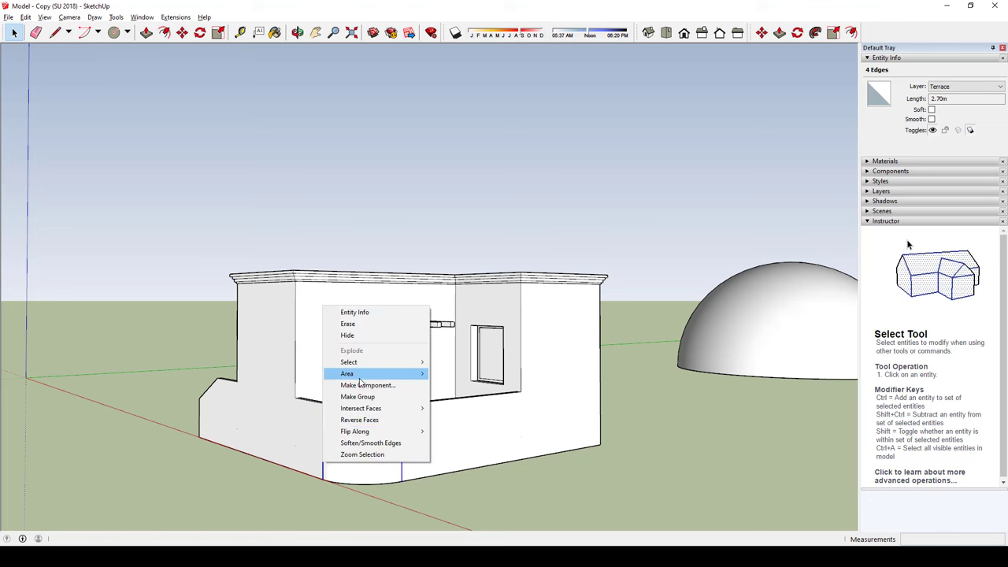
{"action": "left_click", "coordinate": [349, 337]}
{"action": "middle_click_drag", "start_coordinate": [355, 346], "coordinate": [423, 364]}
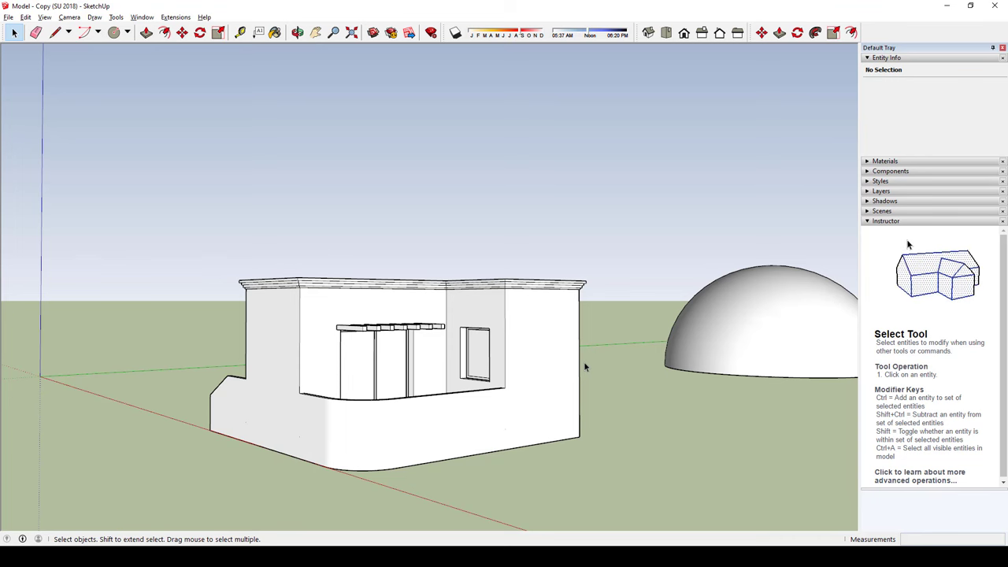
Step: Unhide the seam edges with Edit > Unhide > Last and zoom out to show the cone
{"action": "left_click", "coordinate": [25, 16]}
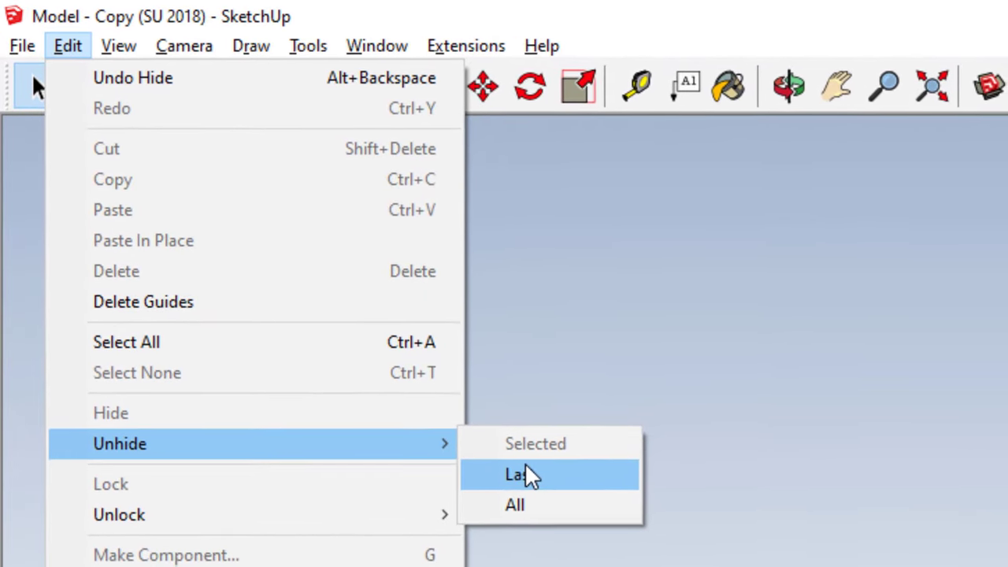
{"action": "left_click", "coordinate": [529, 477]}
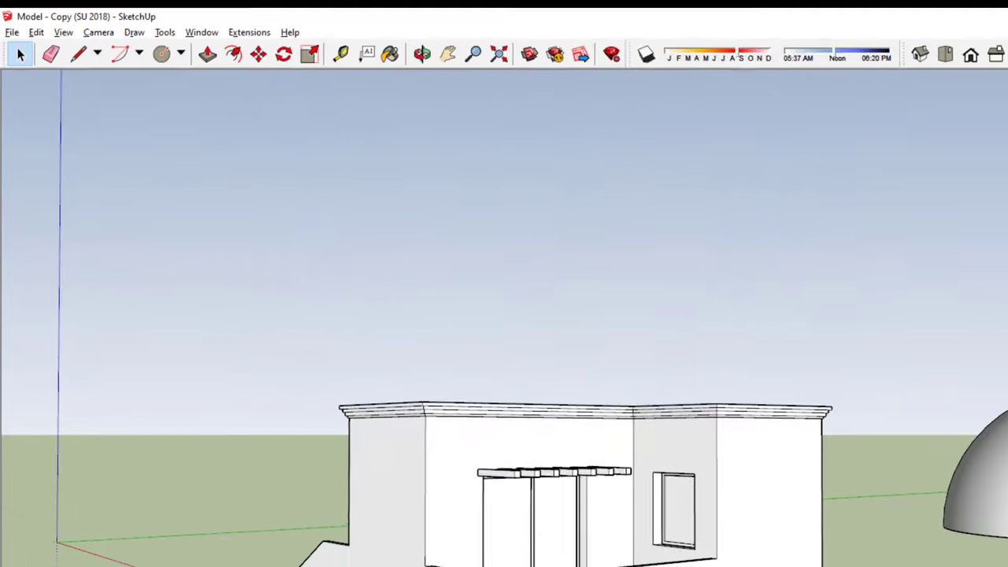
{"action": "scroll", "coordinate": [397, 398], "scroll_direction": "down", "scroll_amount": 3}
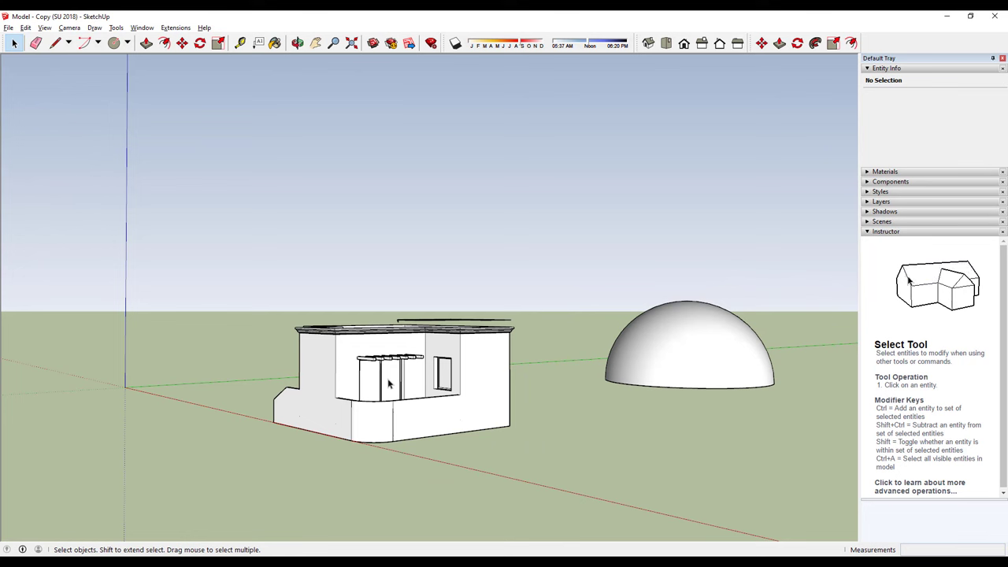
{"action": "mouse_move", "coordinate": [388, 383]}
{"action": "middle_mouse_down"}
{"action": "mouse_move", "coordinate": [409, 338]}
{"action": "mouse_move", "coordinate": [584, 381]}
{"action": "mouse_move", "coordinate": [460, 389]}
{"action": "middle_mouse_up"}
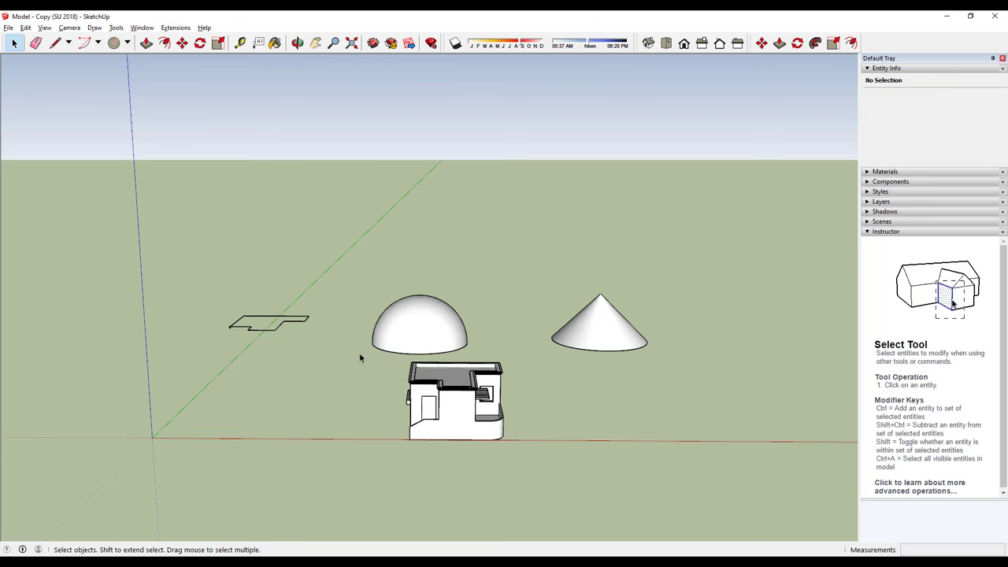
{"action": "scroll", "coordinate": [382, 386], "scroll_direction": "up", "scroll_amount": 3}
{"action": "mouse_move", "coordinate": [470, 390]}
{"action": "middle_mouse_down"}
{"action": "mouse_move", "coordinate": [567, 304]}
{"action": "mouse_move", "coordinate": [502, 304]}
{"action": "mouse_move", "coordinate": [546, 335]}
{"action": "middle_mouse_up"}
{"action": "key", "text": "shift+z"}
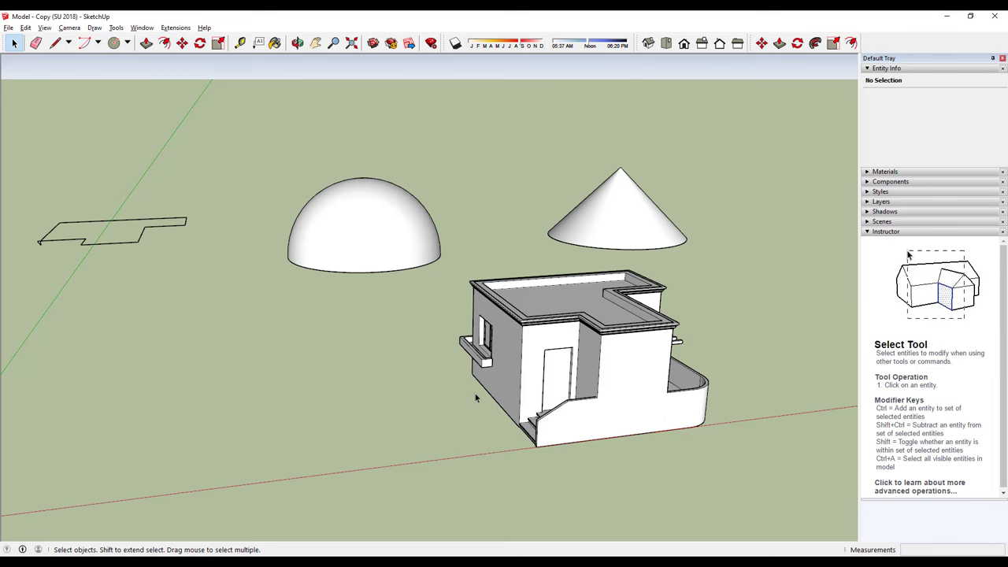
{"action": "scroll", "coordinate": [476, 398], "scroll_direction": "up", "scroll_amount": 5}
{"action": "middle_click_drag", "start_coordinate": [476, 398], "coordinate": [469, 290]}
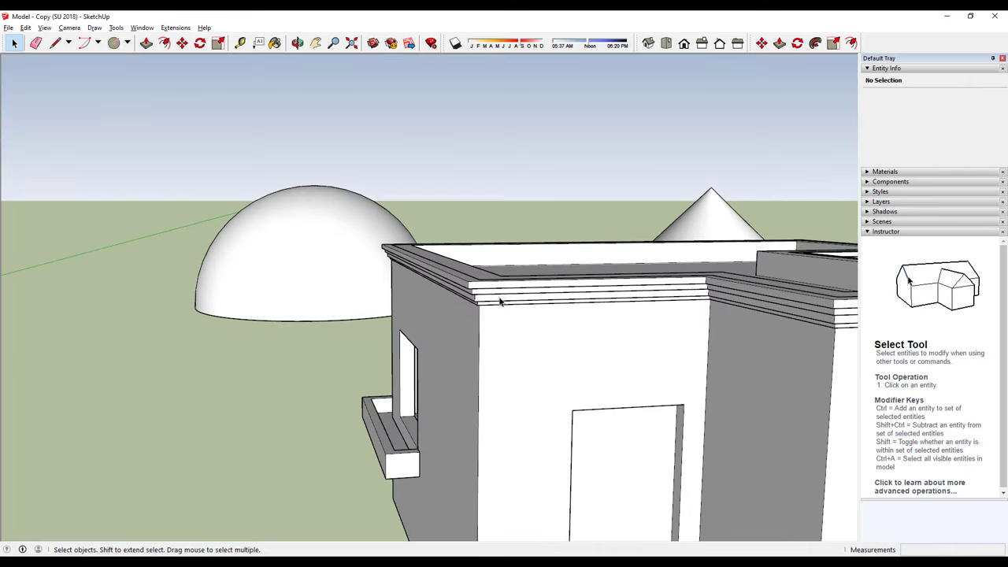
{"action": "scroll", "coordinate": [499, 302], "scroll_direction": "down", "scroll_amount": 2}
{"action": "scroll", "coordinate": [499, 302], "scroll_direction": "down", "scroll_amount": 2}
{"action": "scroll", "coordinate": [508, 304], "scroll_direction": "down", "scroll_amount": 2}
{"action": "scroll", "coordinate": [520, 308], "scroll_direction": "down", "scroll_amount": 1}
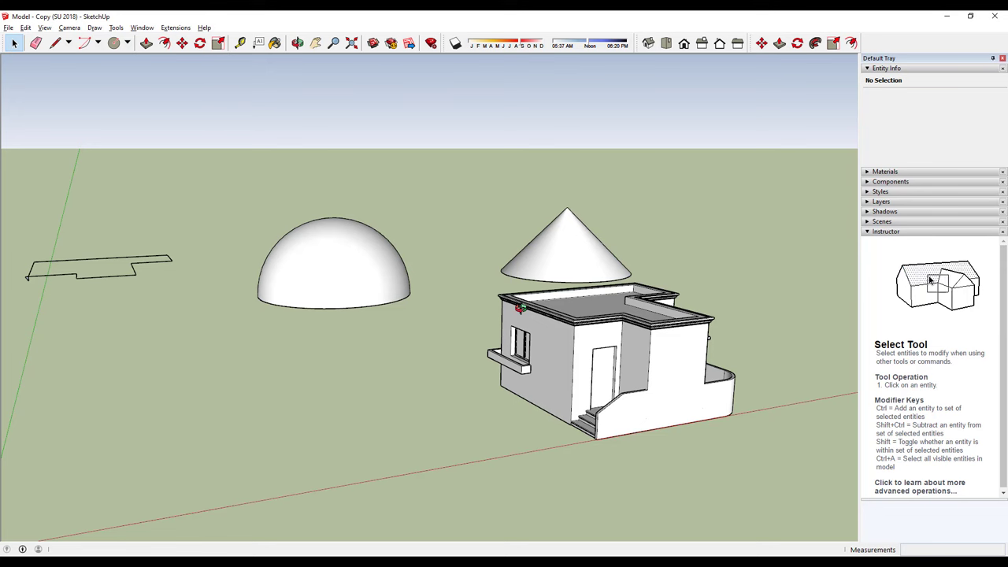
Step: Select the whole L-shaped roof rim component from a view above the house
{"action": "scroll", "coordinate": [520, 307], "scroll_direction": "down", "scroll_amount": 2}
{"action": "middle_click_drag", "start_coordinate": [513, 405], "coordinate": [601, 378]}
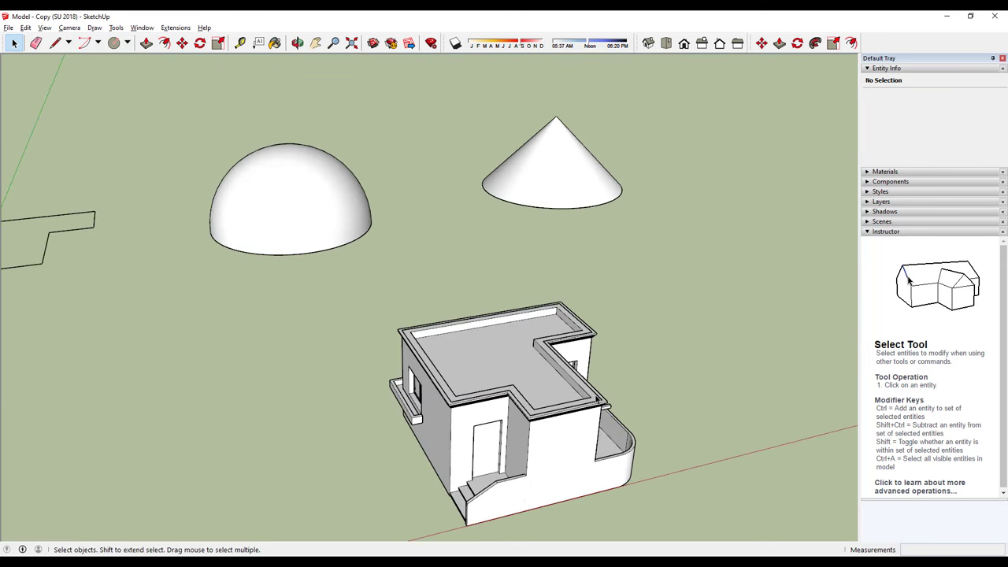
{"action": "left_click", "coordinate": [604, 405]}
{"action": "left_click", "coordinate": [604, 404]}
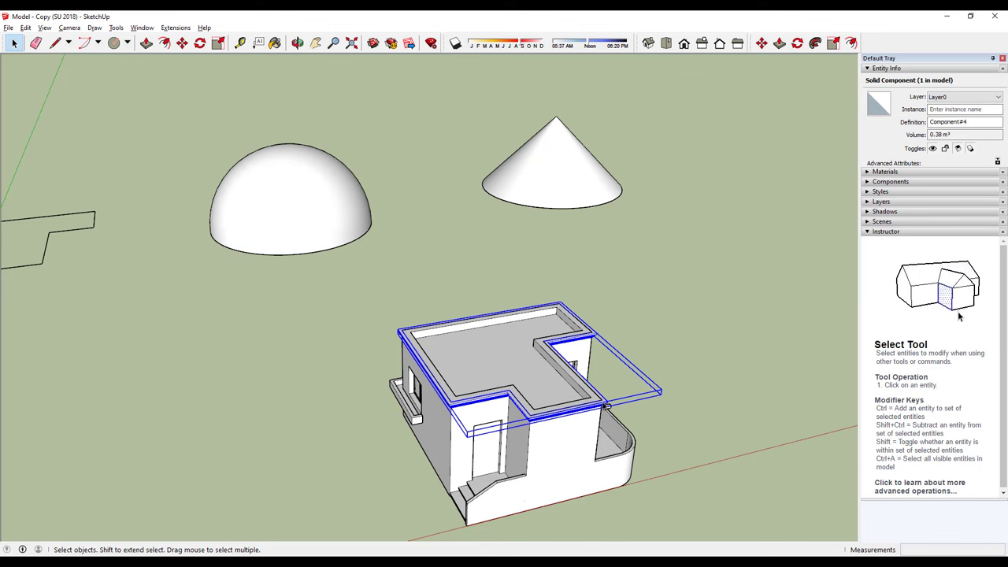
{"action": "key", "text": "m"}
{"action": "key", "text": "Escape"}
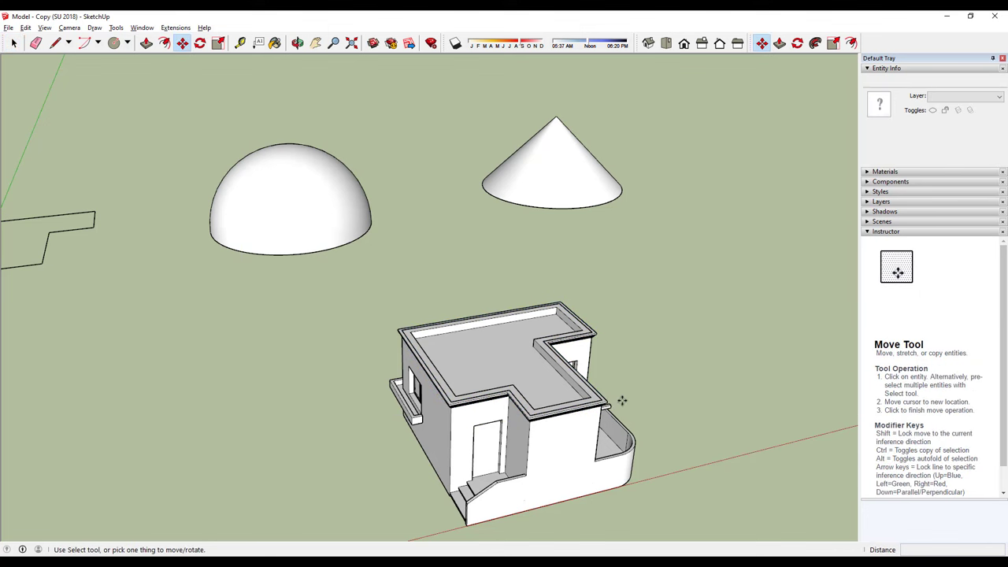
Step: Move the roof rim off the house onto the ground to its right
{"action": "left_click", "coordinate": [608, 404]}
{"action": "left_click", "coordinate": [775, 345]}
{"action": "key", "text": "space"}
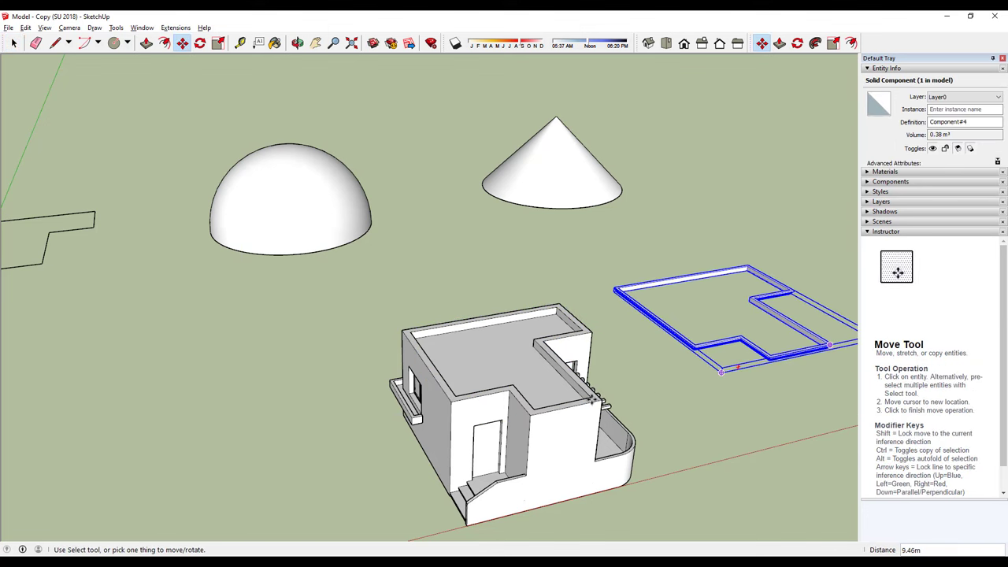
{"action": "scroll", "coordinate": [432, 358], "scroll_direction": "down", "scroll_amount": 1}
{"action": "left_click", "coordinate": [583, 355]}
{"action": "scroll", "coordinate": [613, 352], "scroll_direction": "up", "scroll_amount": 1}
{"action": "scroll", "coordinate": [613, 351], "scroll_direction": "up", "scroll_amount": 1}
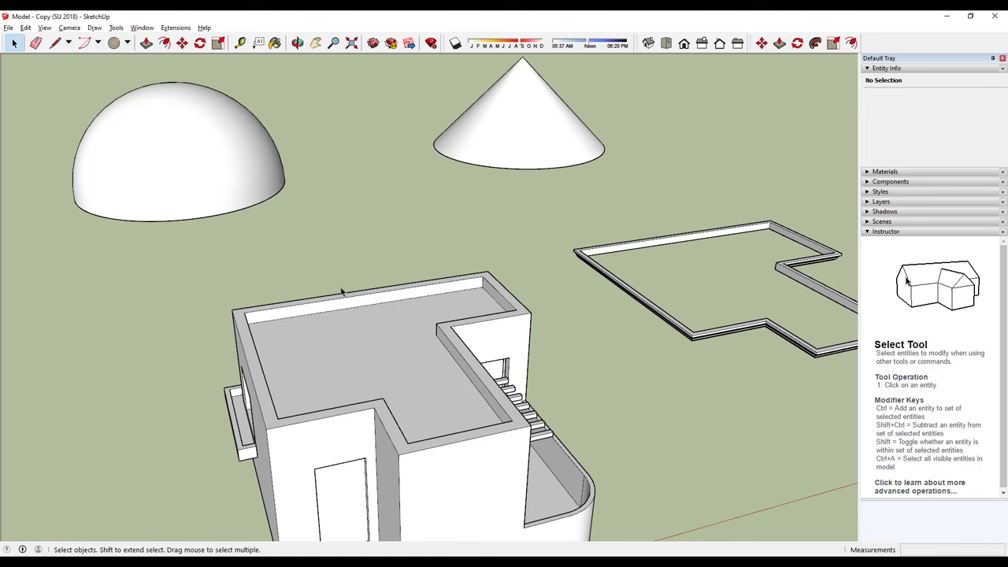
Step: Copy three top wall edges to the left of the house using Move with Ctrl
{"action": "left_click", "coordinate": [258, 398]}
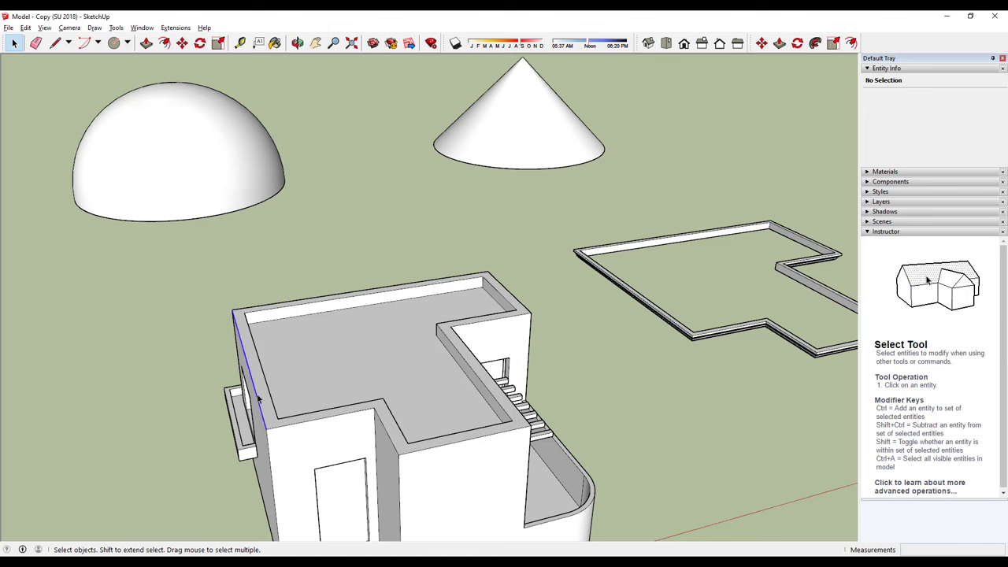
{"action": "left_click", "coordinate": [288, 426], "text": "ctrl"}
{"action": "left_click", "coordinate": [391, 434], "text": "ctrl"}
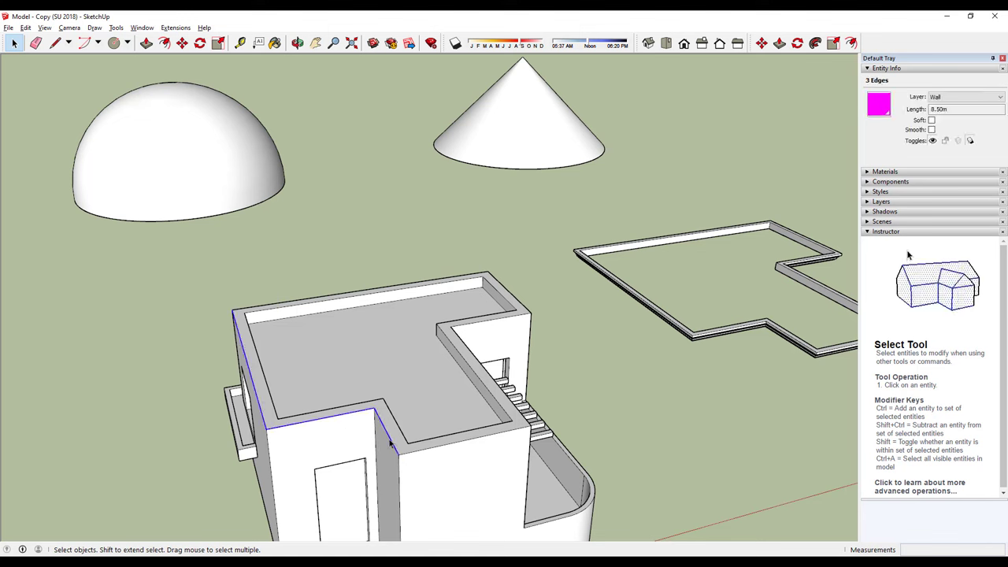
{"action": "key", "text": "m"}
{"action": "key", "text": "space"}
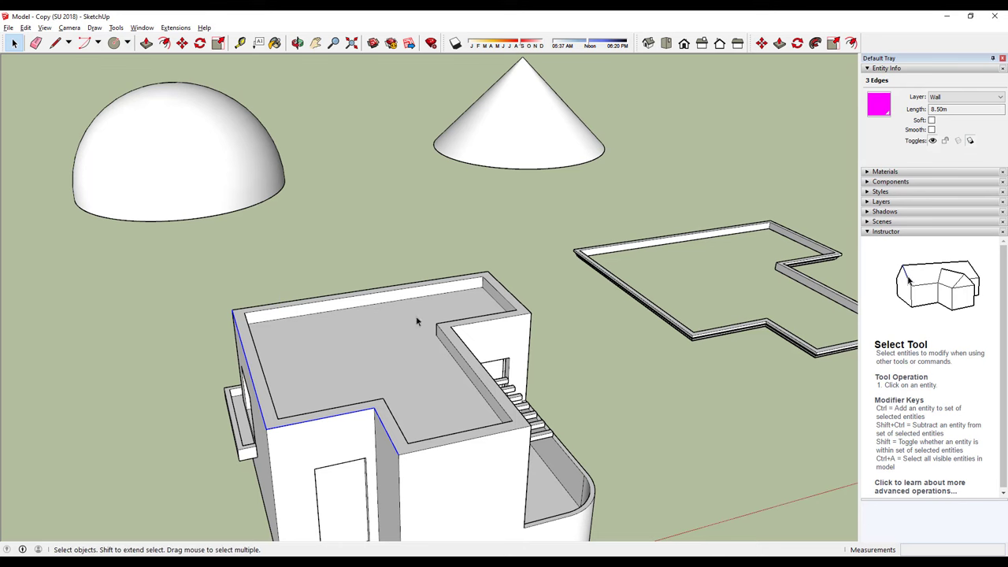
{"action": "scroll", "coordinate": [419, 450], "scroll_direction": "down", "scroll_amount": 2}
{"action": "key", "text": "m"}
{"action": "key", "text": "ctrl"}
{"action": "left_click", "coordinate": [404, 456]}
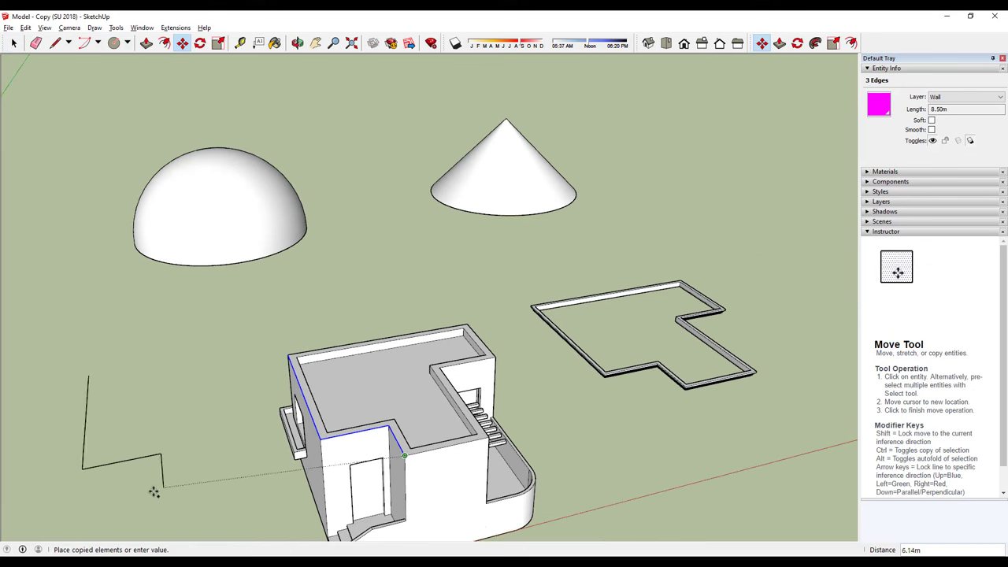
{"action": "left_click", "coordinate": [102, 504]}
{"action": "scroll", "coordinate": [139, 423], "scroll_direction": "down", "scroll_amount": 2}
{"action": "middle_click_drag", "start_coordinate": [140, 423], "coordinate": [382, 337]}
{"action": "key", "text": "space"}
Step: Move the flat L-shaped outline to a new spot near the axes
{"action": "scroll", "coordinate": [241, 295], "scroll_direction": "up", "scroll_amount": 1}
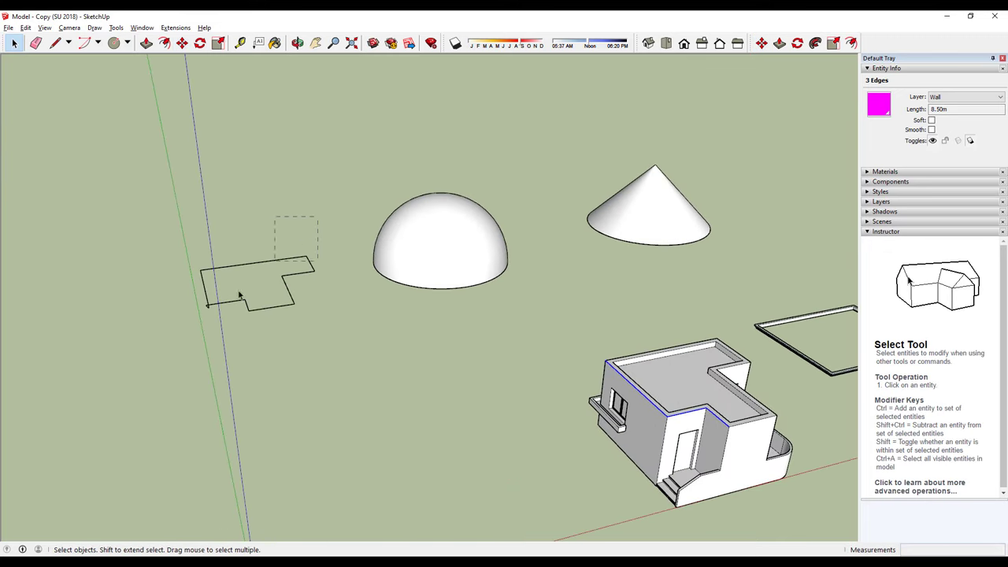
{"action": "left_click_drag", "start_coordinate": [240, 295], "coordinate": [153, 373]}
{"action": "scroll", "coordinate": [191, 376], "scroll_direction": "down", "scroll_amount": 2}
{"action": "key", "text": "m"}
{"action": "left_click", "coordinate": [264, 366]}
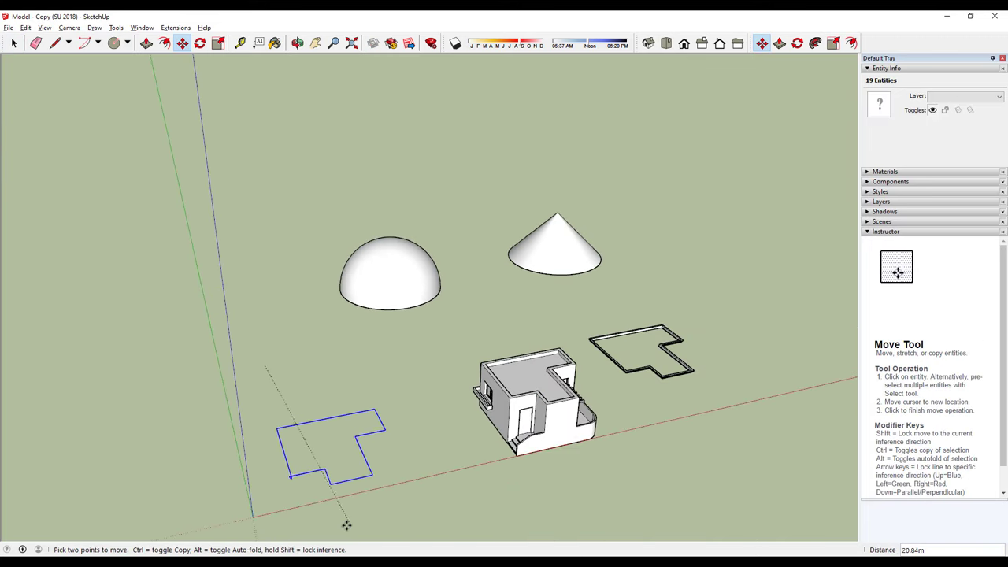
{"action": "left_click", "coordinate": [315, 531]}
{"action": "scroll", "coordinate": [386, 466], "scroll_direction": "up", "scroll_amount": 2}
{"action": "scroll", "coordinate": [301, 392], "scroll_direction": "up", "scroll_amount": 1}
{"action": "key", "text": "space"}
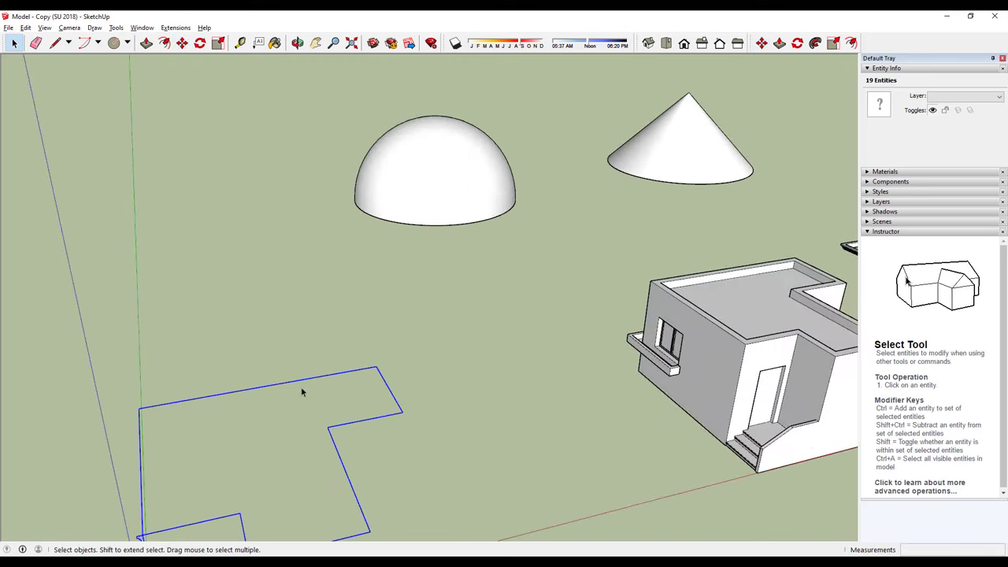
{"action": "scroll", "coordinate": [302, 392], "scroll_direction": "down", "scroll_amount": 1}
{"action": "scroll", "coordinate": [515, 402], "scroll_direction": "down", "scroll_amount": 1}
{"action": "middle_click_drag", "start_coordinate": [327, 434], "coordinate": [349, 326]}
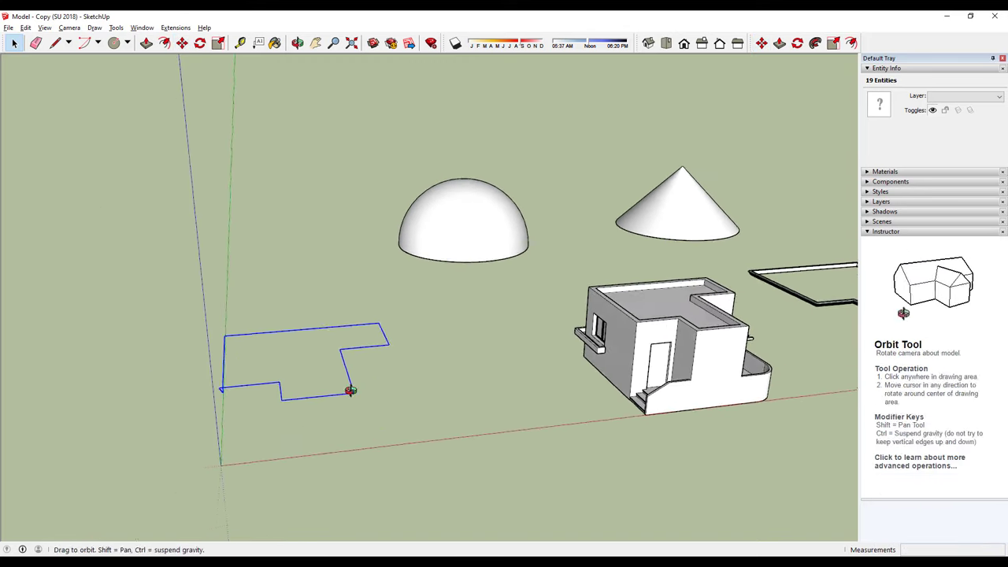
{"action": "scroll", "coordinate": [273, 419], "scroll_direction": "up", "scroll_amount": 3}
{"action": "scroll", "coordinate": [79, 322], "scroll_direction": "up", "scroll_amount": 3}
{"action": "scroll", "coordinate": [98, 328], "scroll_direction": "up", "scroll_amount": 3}
{"action": "middle_click_drag", "start_coordinate": [98, 333], "coordinate": [234, 373], "text": "shift"}
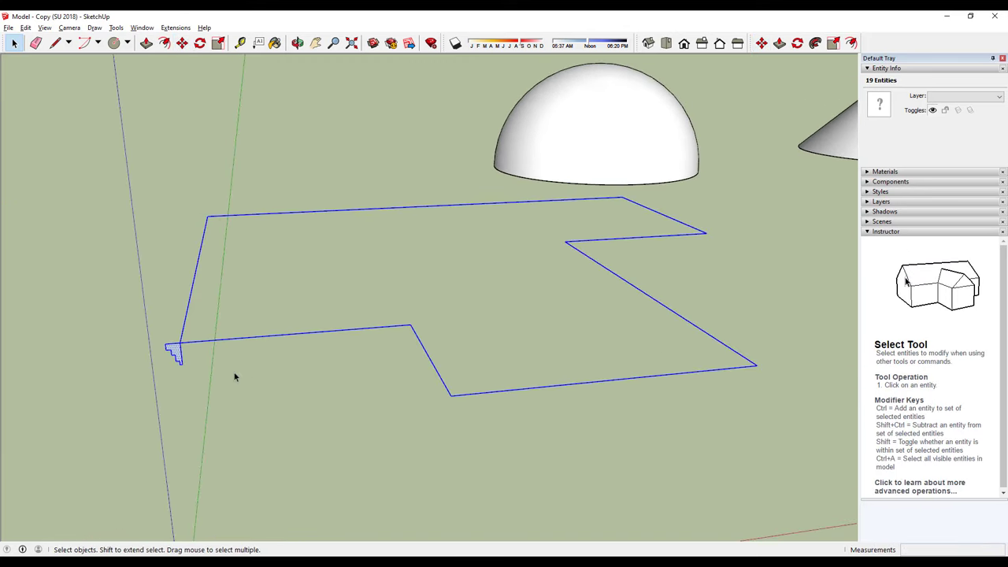
{"action": "left_click", "coordinate": [180, 351]}
{"action": "scroll", "coordinate": [269, 328], "scroll_direction": "up", "scroll_amount": 2}
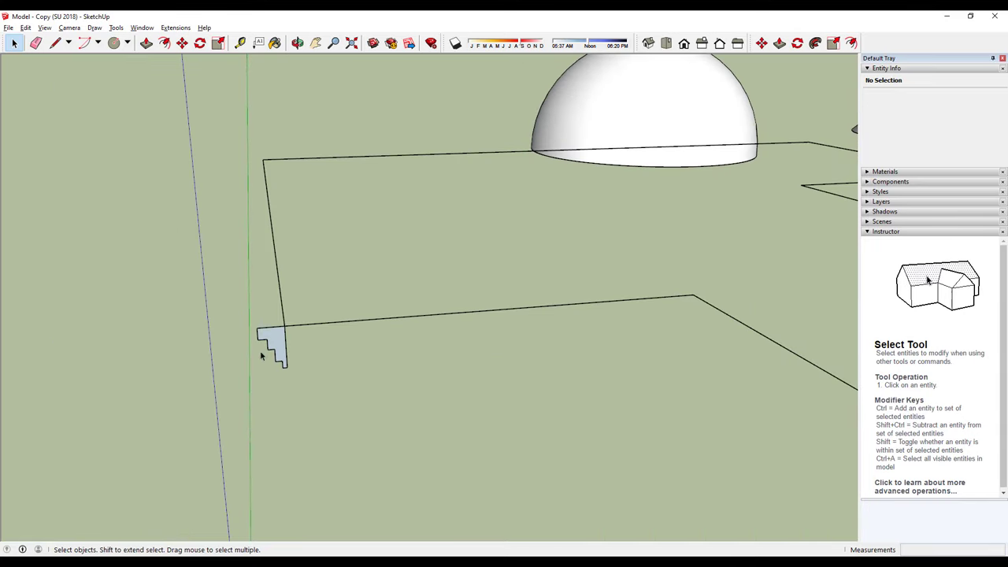
{"action": "scroll", "coordinate": [268, 327], "scroll_direction": "down", "scroll_amount": 2}
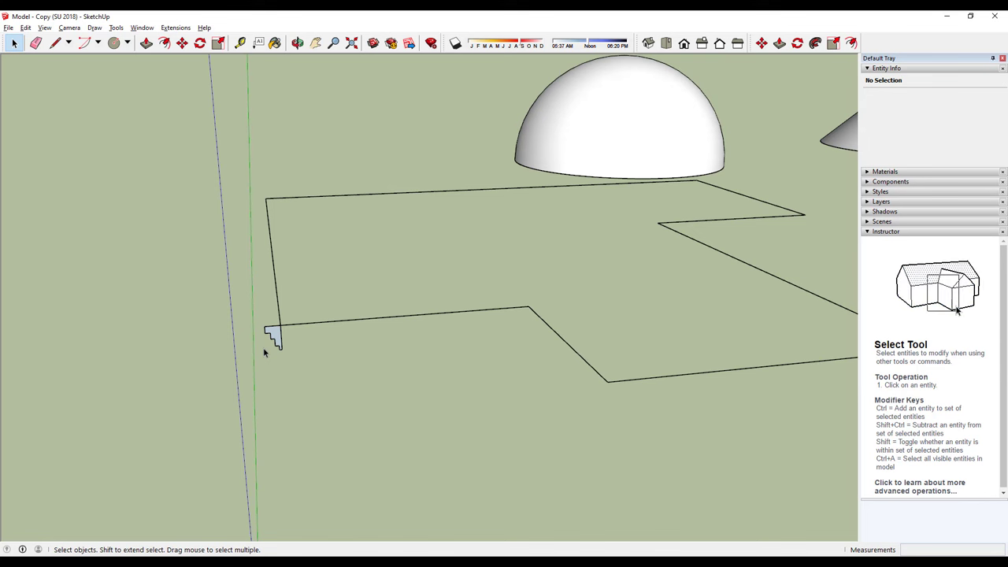
{"action": "scroll", "coordinate": [265, 353], "scroll_direction": "down", "scroll_amount": 2}
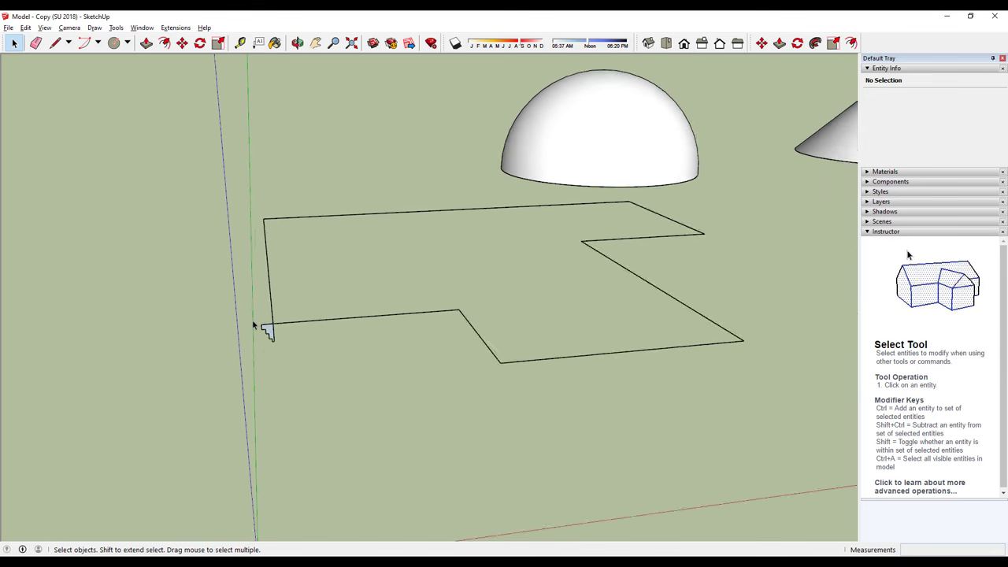
{"action": "scroll", "coordinate": [276, 338], "scroll_direction": "down", "scroll_amount": 1}
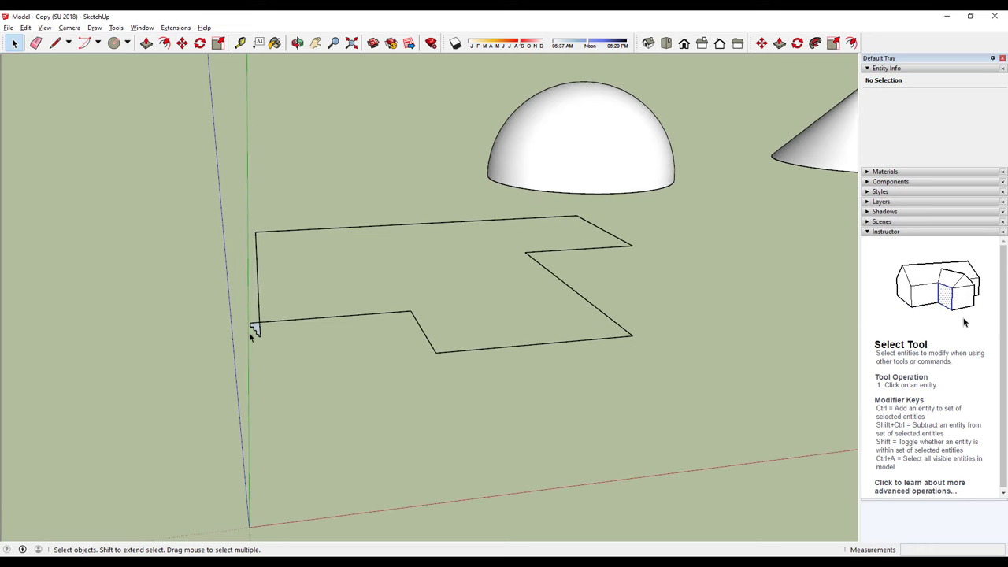
{"action": "scroll", "coordinate": [249, 331], "scroll_direction": "up", "scroll_amount": 3}
{"action": "scroll", "coordinate": [252, 330], "scroll_direction": "down", "scroll_amount": 4}
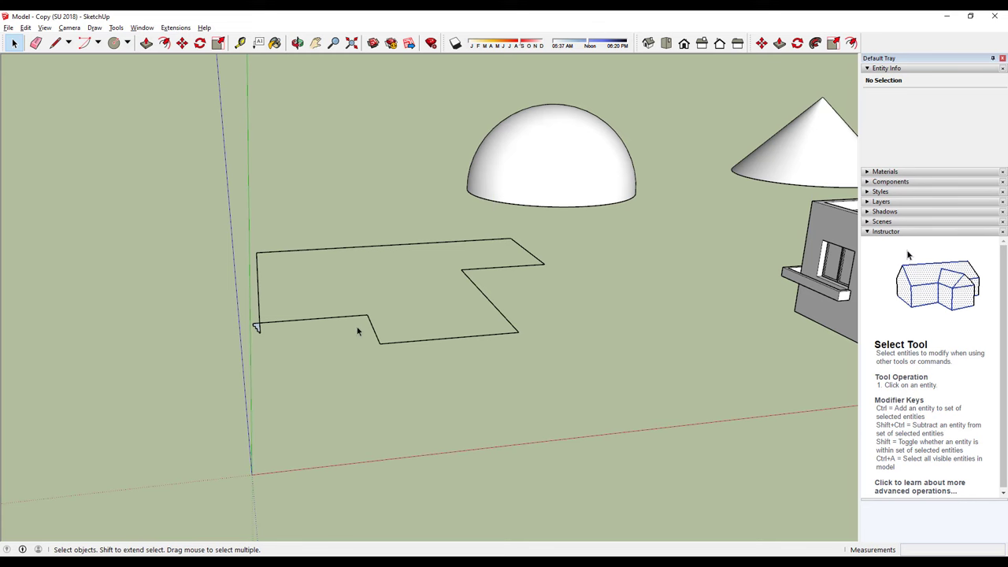
{"action": "mouse_move", "coordinate": [357, 331]}
{"action": "middle_mouse_down"}
{"action": "mouse_move", "coordinate": [337, 308]}
{"action": "mouse_move", "coordinate": [333, 317]}
{"action": "mouse_move", "coordinate": [411, 230]}
{"action": "middle_mouse_up"}
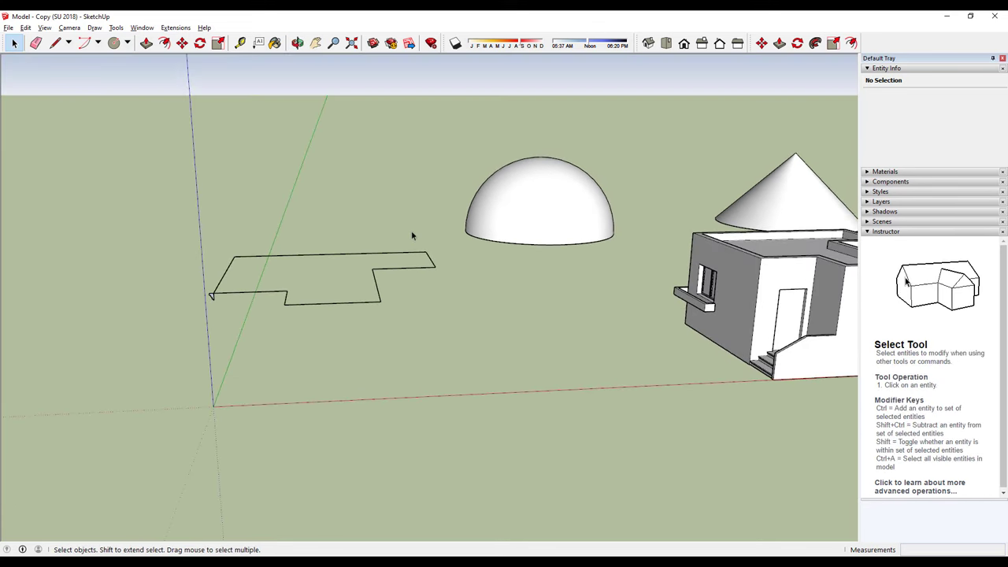
{"action": "left_click_drag", "start_coordinate": [343, 293], "coordinate": [142, 340]}
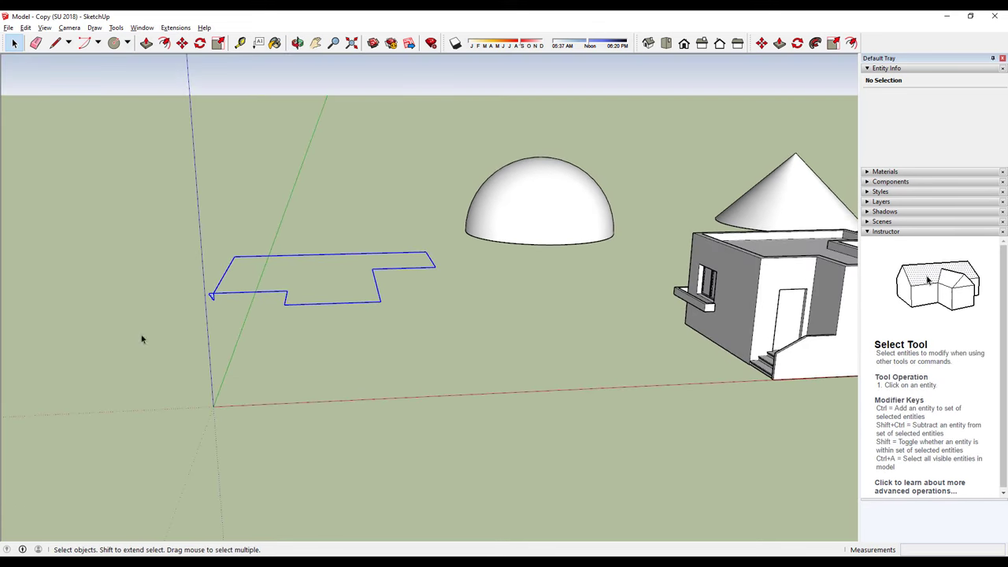
{"action": "scroll", "coordinate": [203, 300], "scroll_direction": "up", "scroll_amount": 1}
{"action": "scroll", "coordinate": [203, 299], "scroll_direction": "up", "scroll_amount": 2}
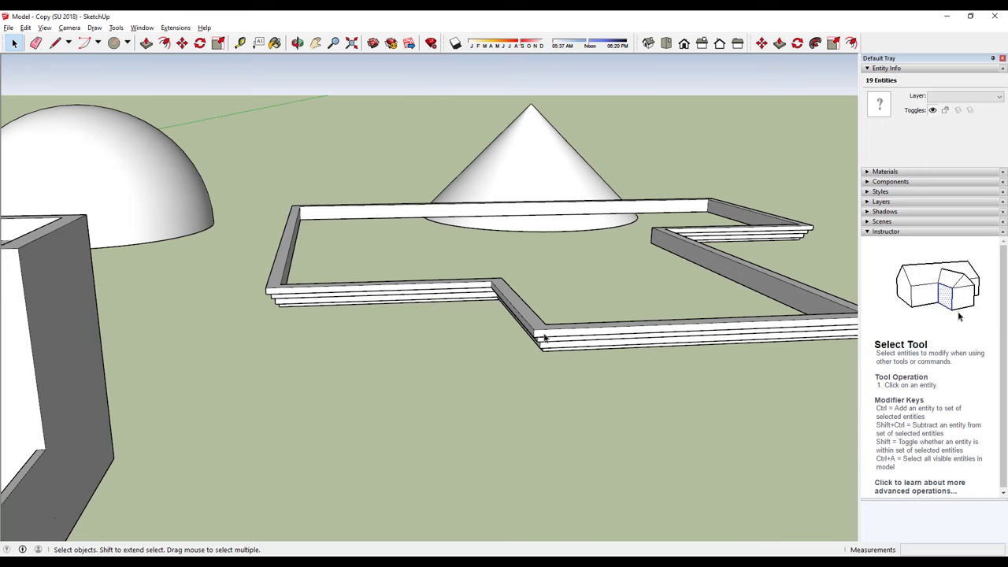
{"action": "scroll", "coordinate": [540, 303], "scroll_direction": "up", "scroll_amount": 2}
{"action": "scroll", "coordinate": [539, 309], "scroll_direction": "up", "scroll_amount": 2}
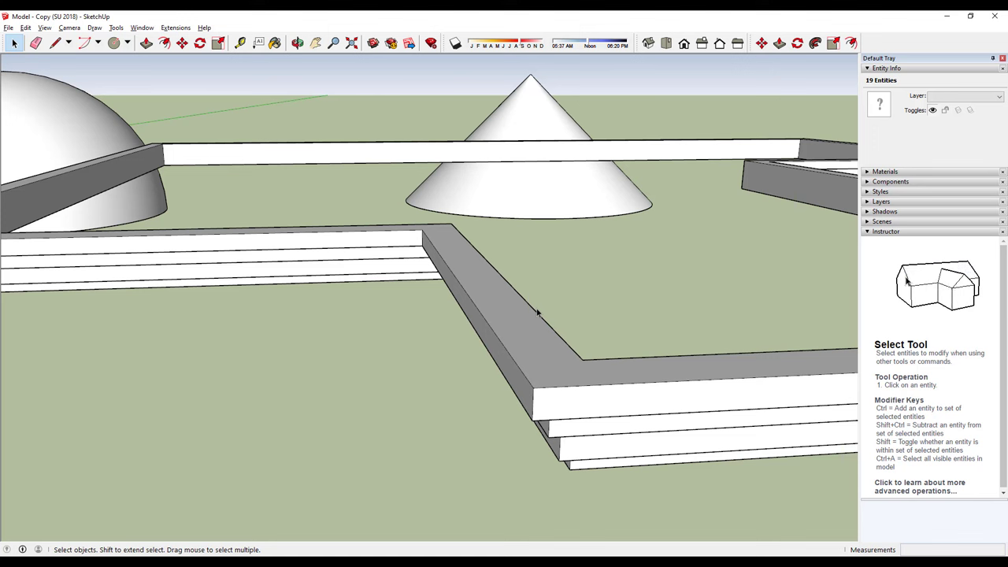
{"action": "scroll", "coordinate": [537, 313], "scroll_direction": "down", "scroll_amount": 2}
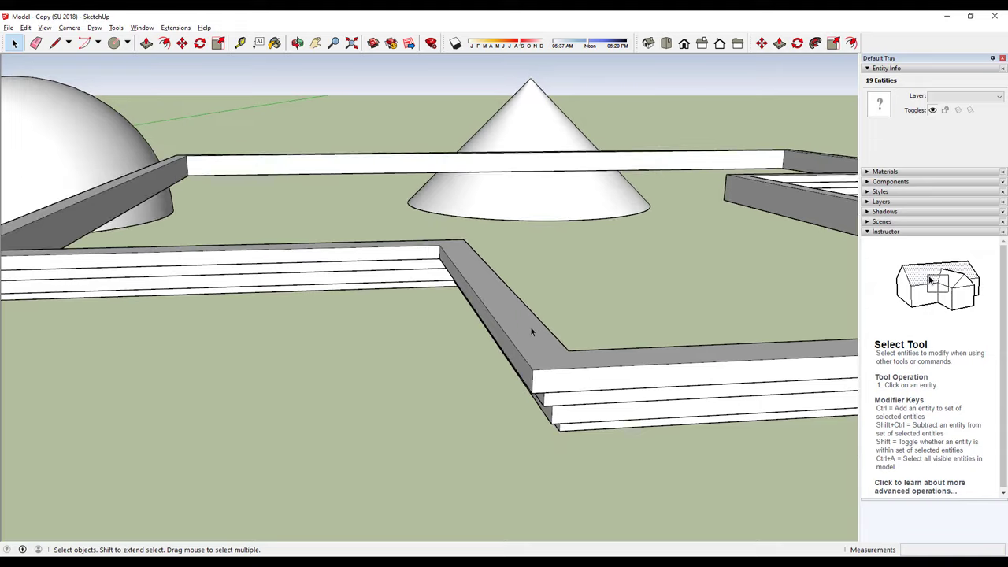
{"action": "scroll", "coordinate": [528, 326], "scroll_direction": "down", "scroll_amount": 2}
{"action": "scroll", "coordinate": [473, 342], "scroll_direction": "down", "scroll_amount": 2}
{"action": "scroll", "coordinate": [498, 351], "scroll_direction": "up", "scroll_amount": 4}
{"action": "middle_click_drag", "start_coordinate": [497, 351], "coordinate": [520, 372]}
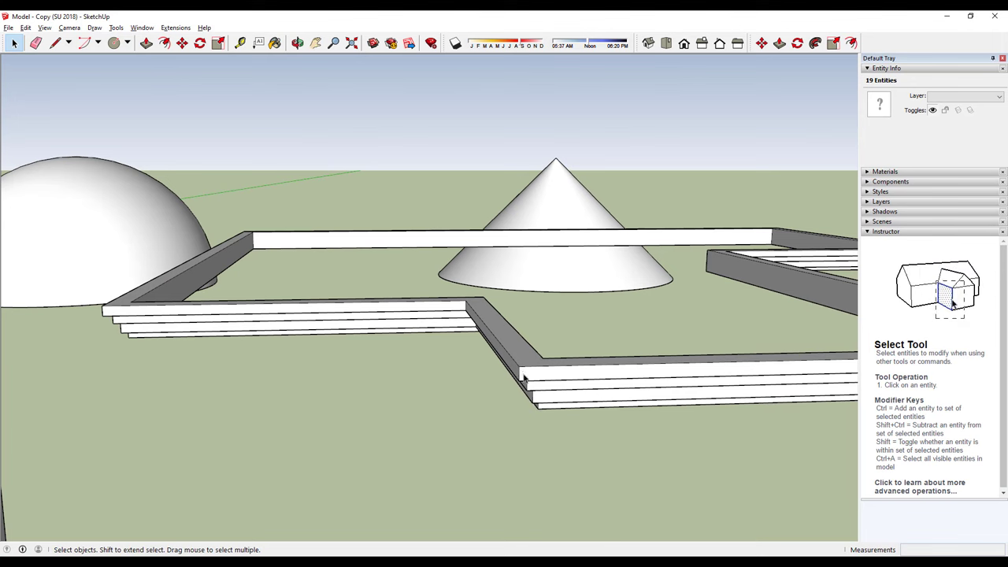
{"action": "scroll", "coordinate": [527, 369], "scroll_direction": "down", "scroll_amount": 3}
{"action": "scroll", "coordinate": [530, 378], "scroll_direction": "down", "scroll_amount": 3}
{"action": "scroll", "coordinate": [532, 386], "scroll_direction": "down", "scroll_amount": 1}
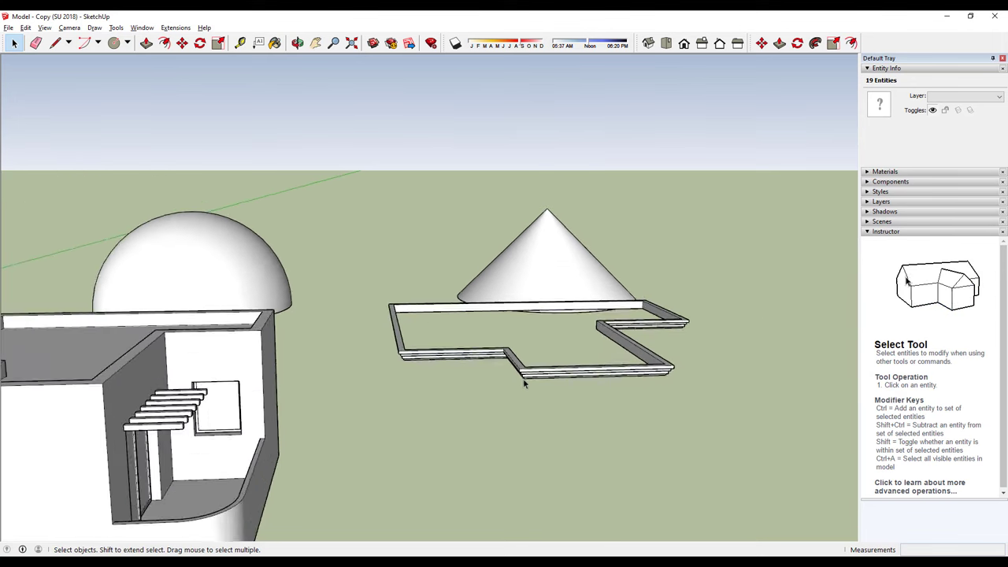
{"action": "scroll", "coordinate": [535, 398], "scroll_direction": "down", "scroll_amount": 2}
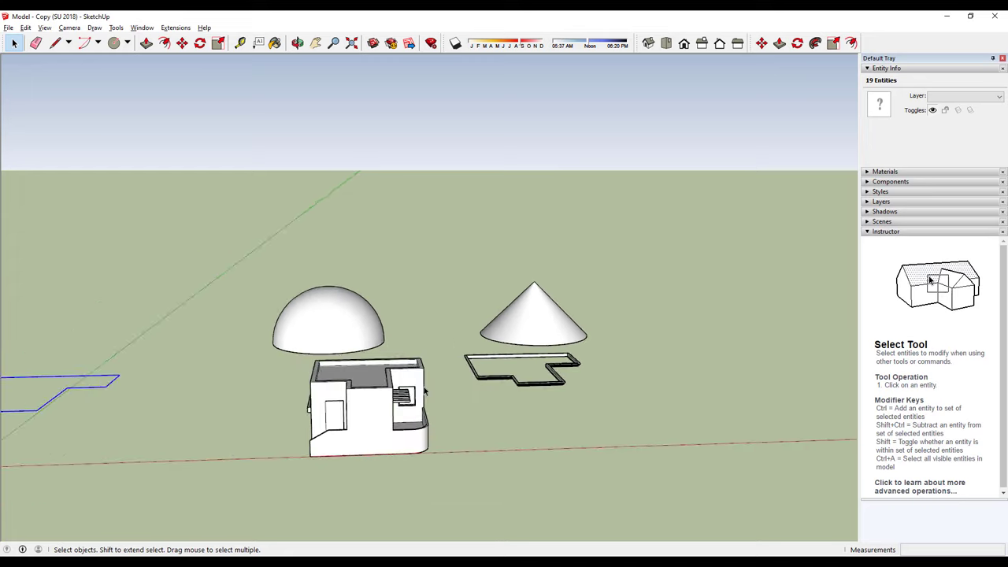
{"action": "middle_click_drag", "start_coordinate": [535, 398], "coordinate": [502, 392]}
{"action": "scroll", "coordinate": [502, 391], "scroll_direction": "up", "scroll_amount": 3}
{"action": "scroll", "coordinate": [610, 346], "scroll_direction": "up", "scroll_amount": 3}
{"action": "mouse_move", "coordinate": [610, 347]}
{"action": "middle_mouse_down"}
{"action": "mouse_move", "coordinate": [563, 260]}
{"action": "mouse_move", "coordinate": [498, 357]}
{"action": "middle_mouse_up"}
{"action": "scroll", "coordinate": [474, 305], "scroll_direction": "down", "scroll_amount": 2}
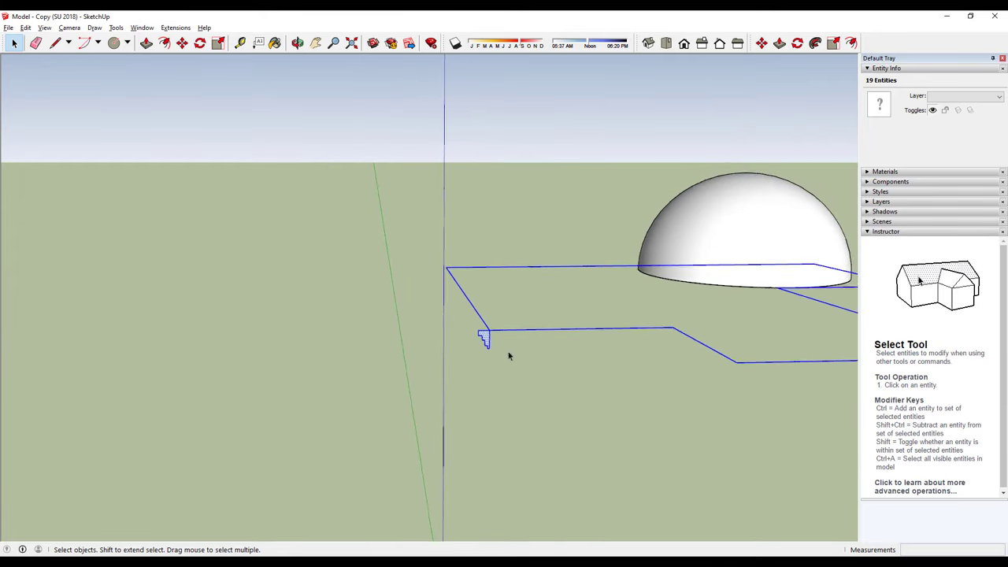
{"action": "scroll", "coordinate": [507, 351], "scroll_direction": "down", "scroll_amount": 3}
Step: Deselect the floor outline, view it from above, and float the Edit tools as a toolbar
{"action": "middle_click_drag", "start_coordinate": [585, 355], "coordinate": [457, 399]}
{"action": "left_click", "coordinate": [442, 376]}
{"action": "scroll", "coordinate": [433, 368], "scroll_direction": "up", "scroll_amount": 4}
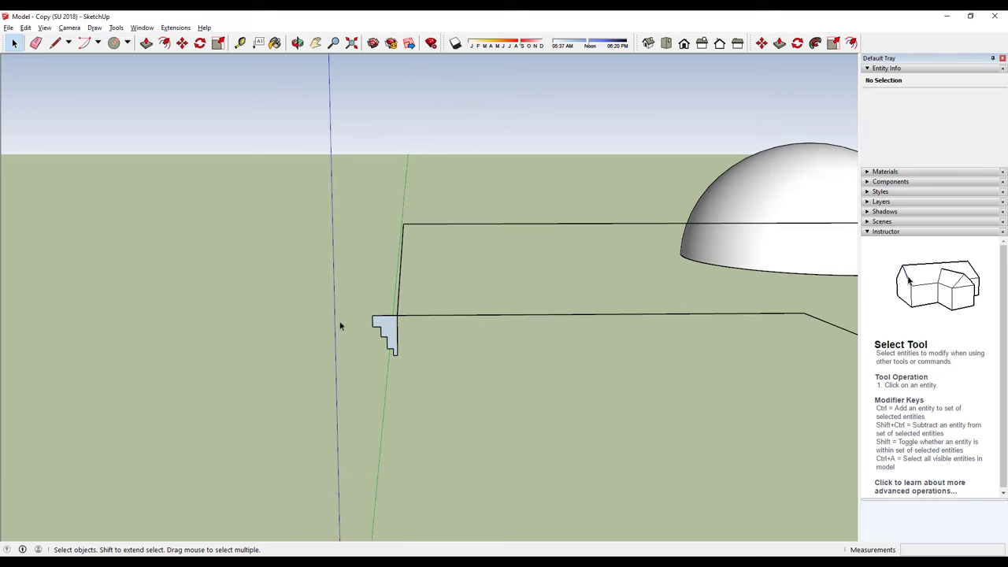
{"action": "scroll", "coordinate": [378, 339], "scroll_direction": "down", "scroll_amount": 1}
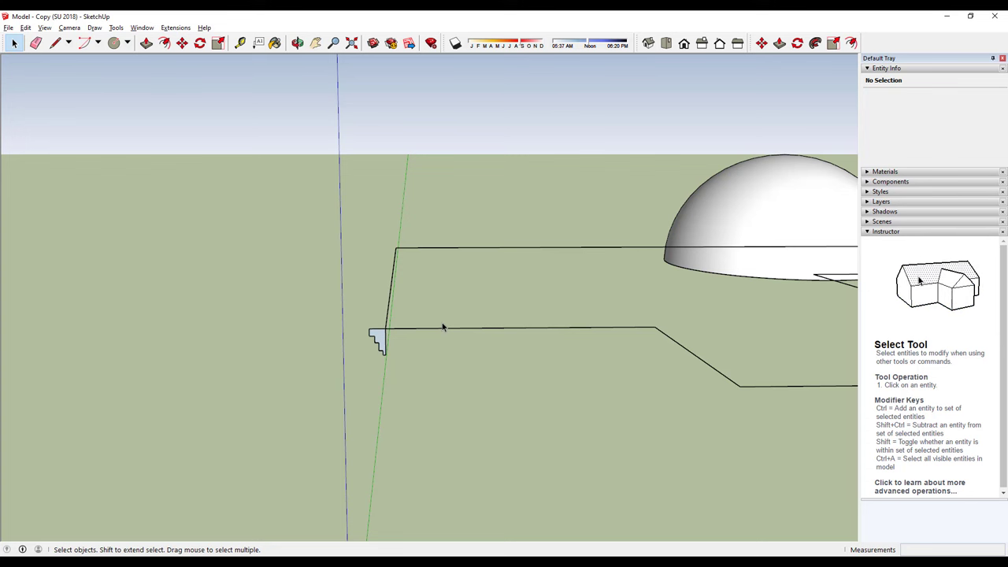
{"action": "middle_click_drag", "start_coordinate": [450, 322], "coordinate": [517, 288]}
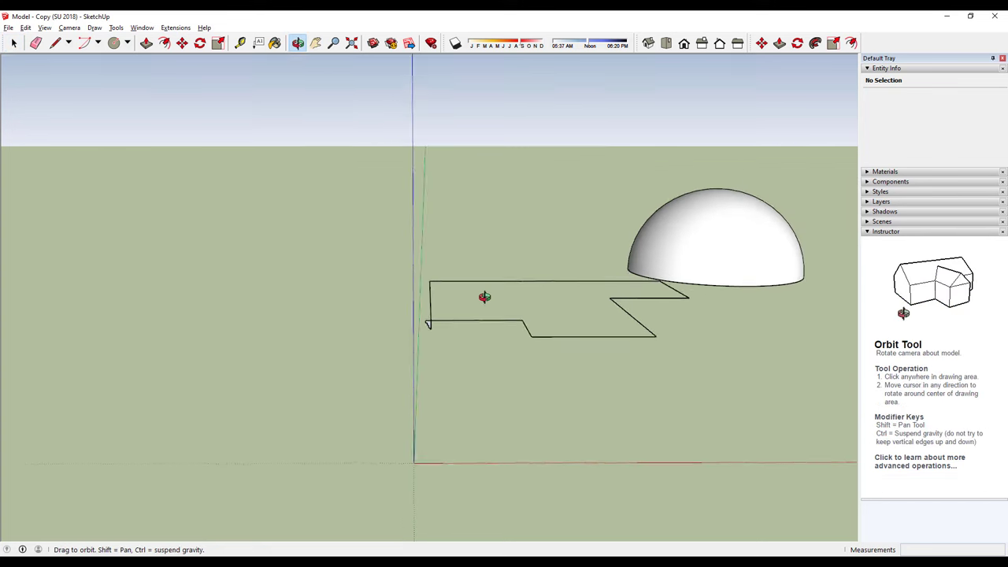
{"action": "middle_click_drag", "start_coordinate": [598, 245], "coordinate": [244, 241]}
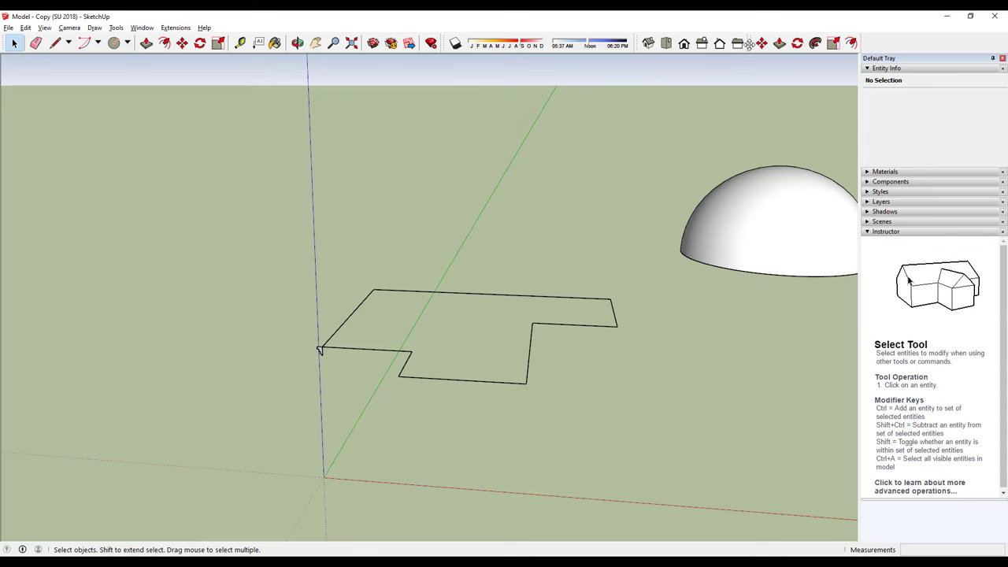
{"action": "left_click_drag", "start_coordinate": [756, 43], "coordinate": [561, 113]}
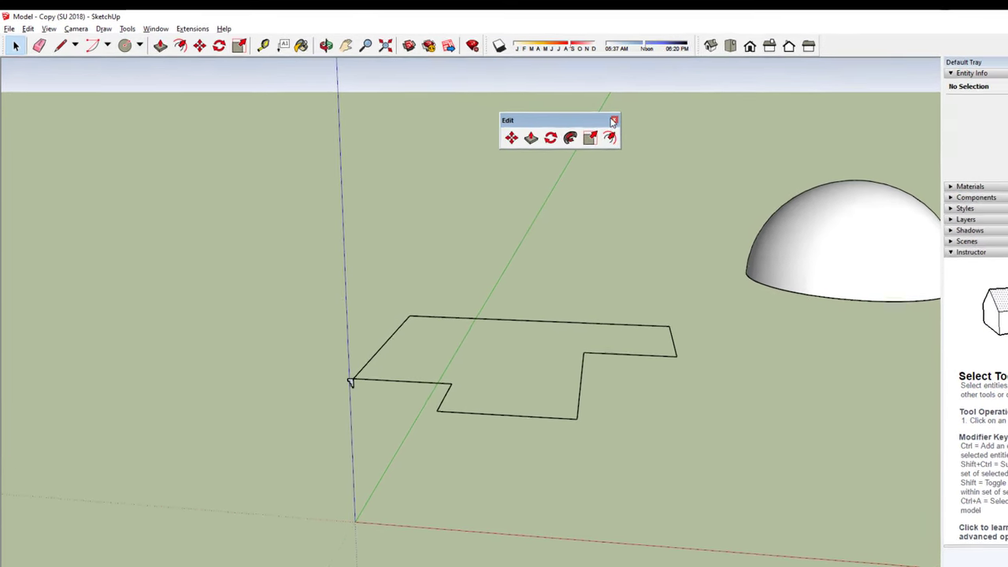
Step: Close the floating Edit toolbar, then re-enable it under View > Toolbars
{"action": "left_click", "coordinate": [614, 121]}
{"action": "left_click", "coordinate": [48, 29]}
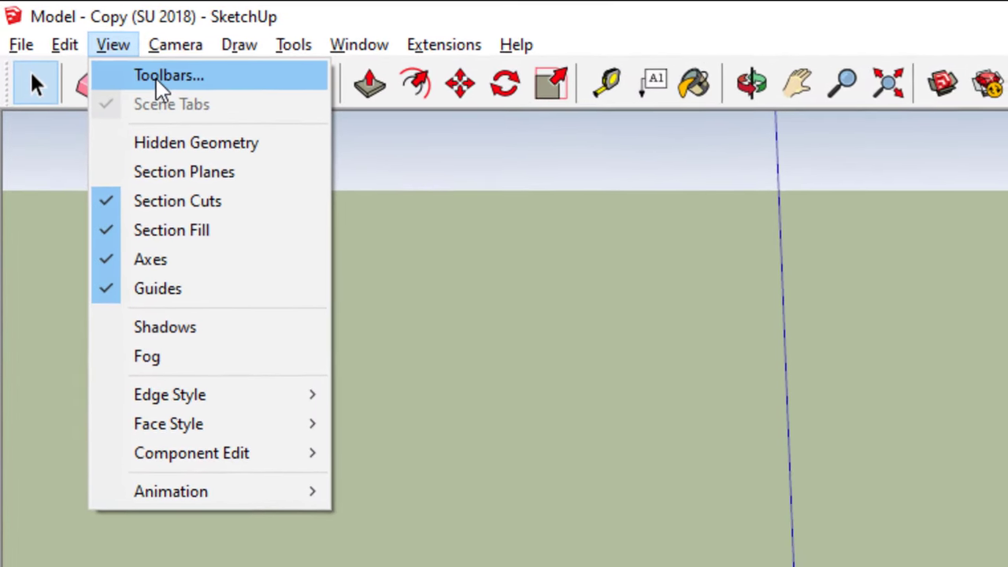
{"action": "left_click", "coordinate": [157, 80]}
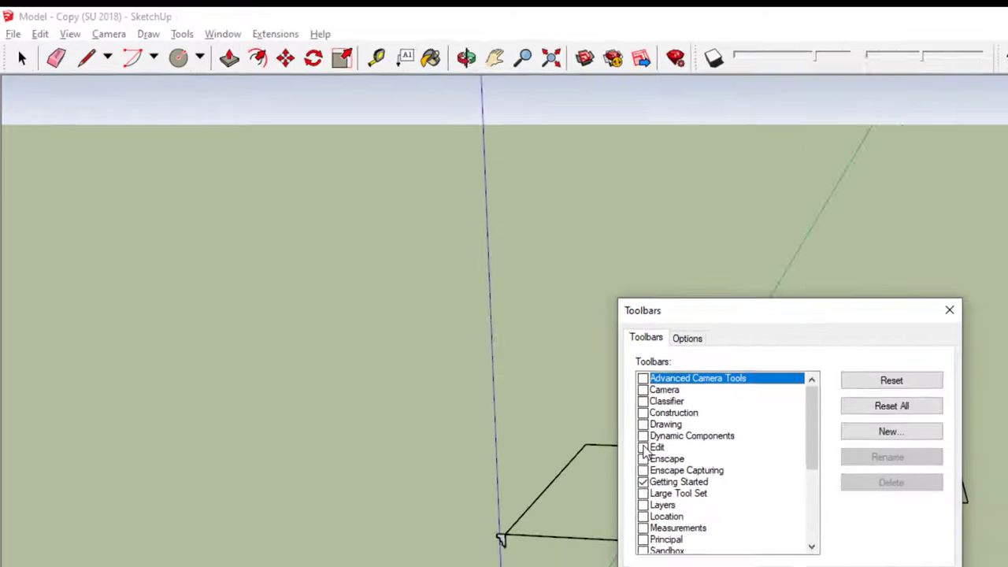
{"action": "left_click", "coordinate": [644, 451]}
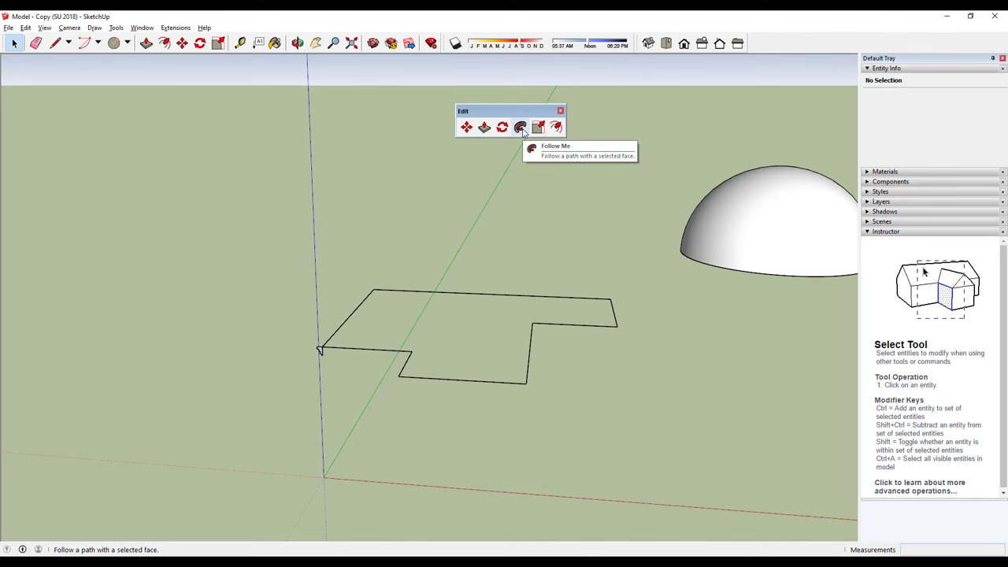
{"action": "left_click_drag", "start_coordinate": [473, 111], "coordinate": [776, 39]}
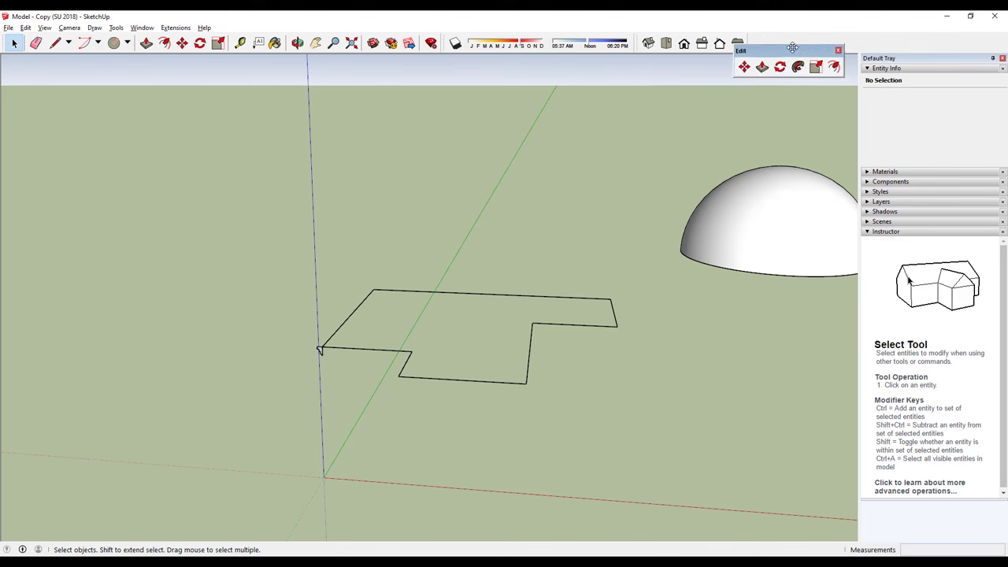
{"action": "middle_click_drag", "start_coordinate": [533, 202], "coordinate": [579, 207]}
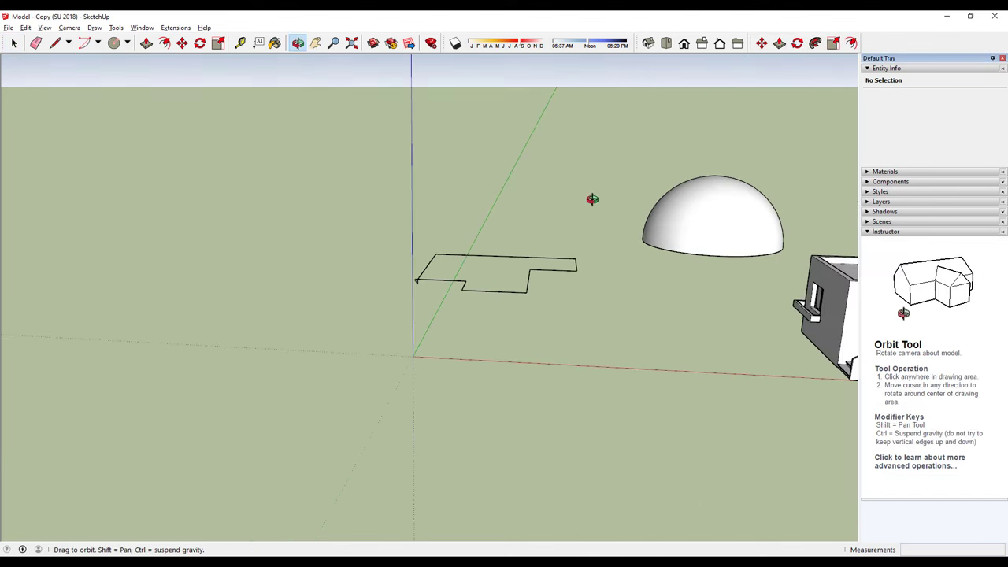
{"action": "middle_click_drag", "start_coordinate": [416, 221], "coordinate": [620, 231]}
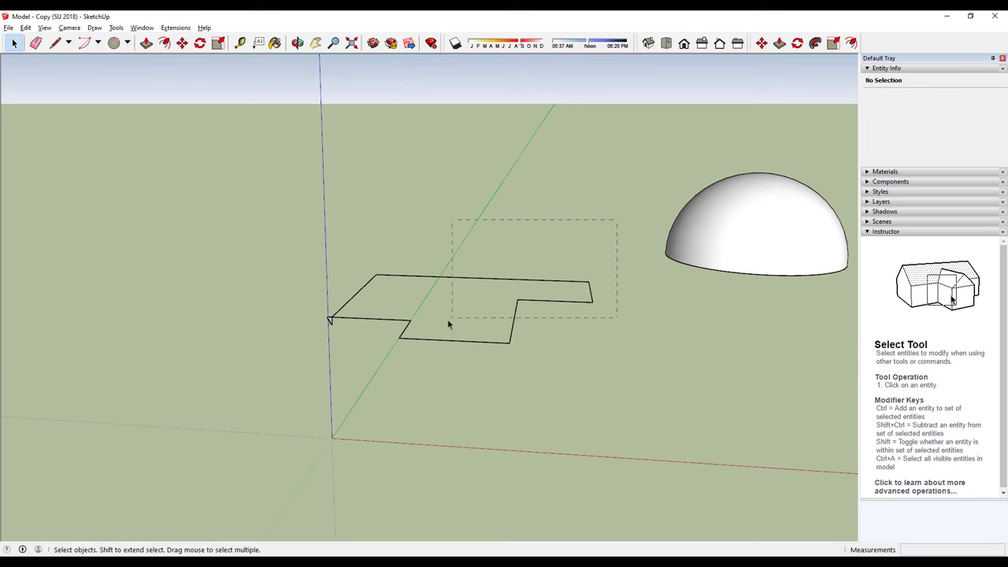
{"action": "left_click_drag", "start_coordinate": [448, 324], "coordinate": [329, 370]}
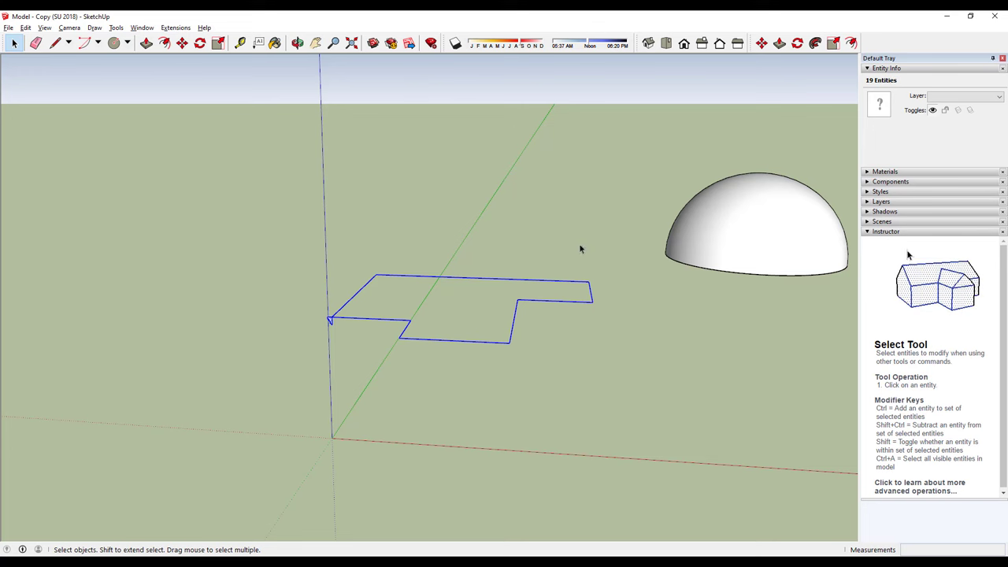
{"action": "scroll", "coordinate": [334, 291], "scroll_direction": "up", "scroll_amount": 3}
{"action": "scroll", "coordinate": [340, 345], "scroll_direction": "up", "scroll_amount": 3}
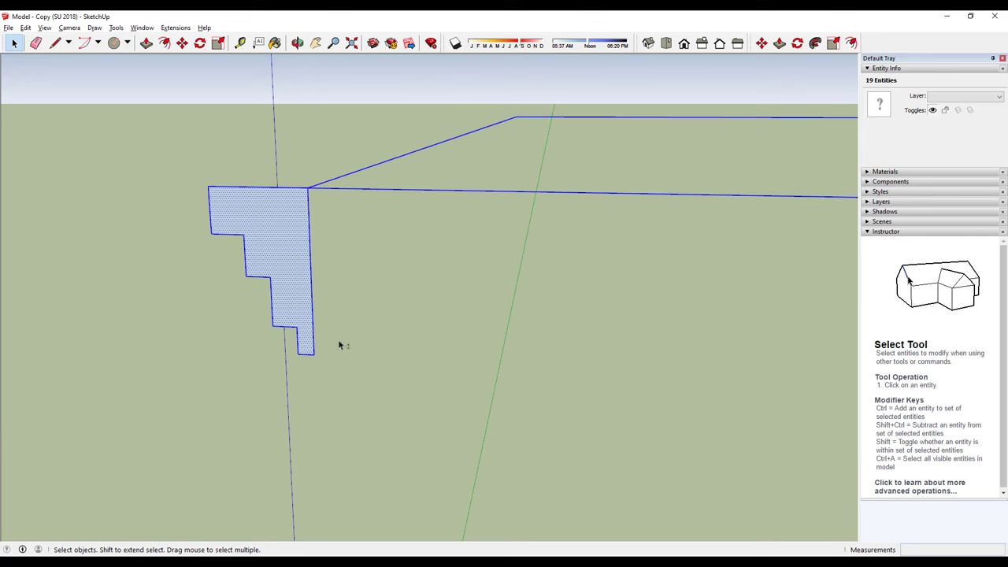
{"action": "scroll", "coordinate": [292, 209], "scroll_direction": "down", "scroll_amount": 3}
{"action": "scroll", "coordinate": [288, 232], "scroll_direction": "down", "scroll_amount": 3}
{"action": "mouse_move", "coordinate": [288, 232]}
{"action": "middle_mouse_down"}
{"action": "mouse_move", "coordinate": [299, 252]}
{"action": "mouse_move", "coordinate": [285, 251]}
{"action": "middle_mouse_up"}
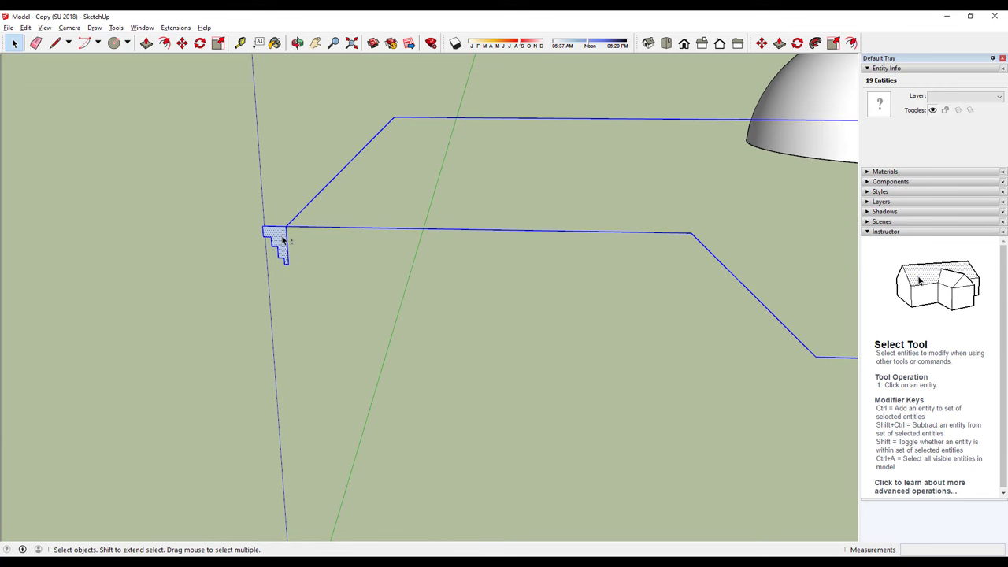
{"action": "double_click", "coordinate": [281, 240], "text": "shift"}
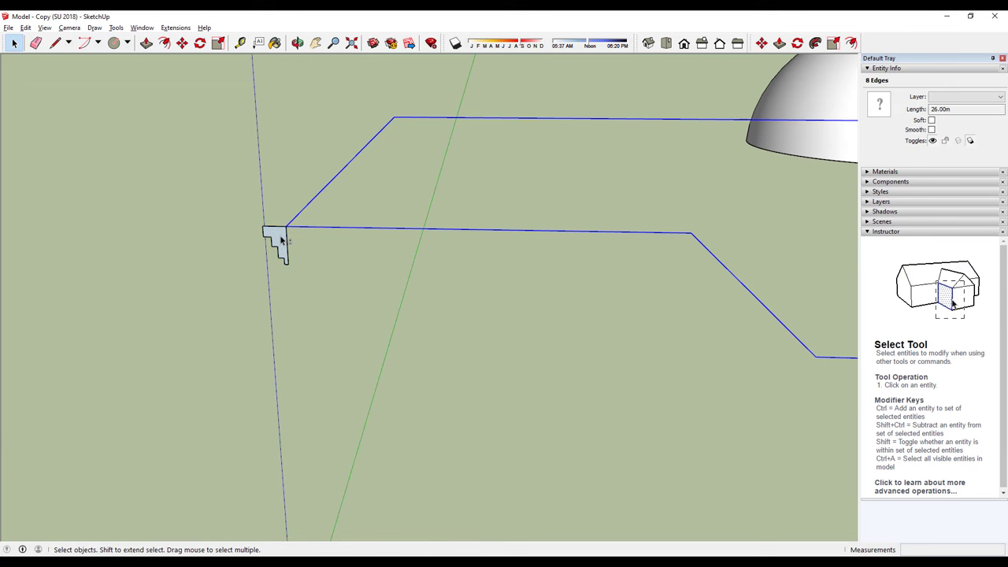
{"action": "scroll", "coordinate": [280, 240], "scroll_direction": "down", "scroll_amount": 2}
{"action": "scroll", "coordinate": [279, 239], "scroll_direction": "down", "scroll_amount": 2}
{"action": "scroll", "coordinate": [357, 242], "scroll_direction": "down", "scroll_amount": 3}
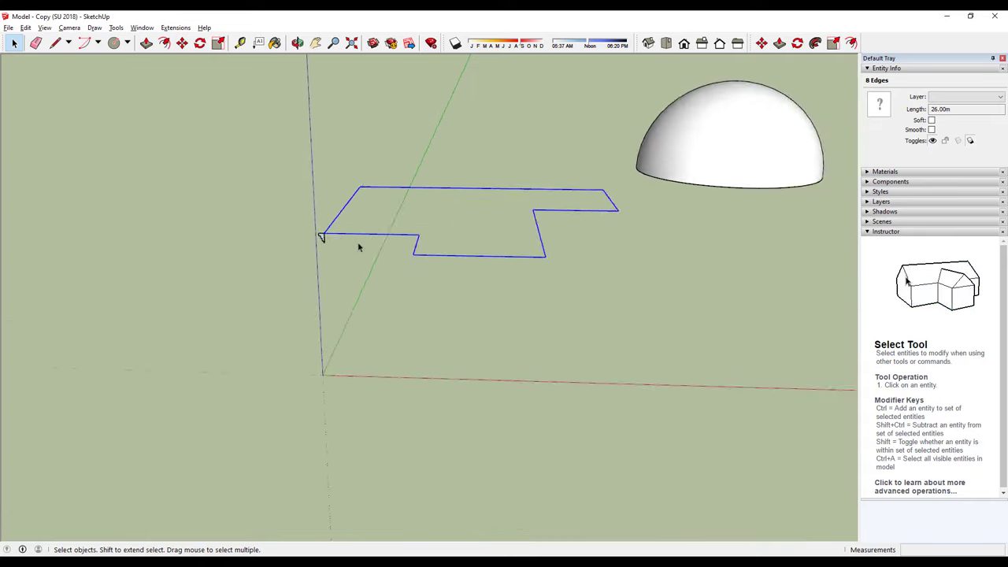
{"action": "mouse_move", "coordinate": [358, 242]}
{"action": "middle_mouse_down"}
{"action": "mouse_move", "coordinate": [375, 226]}
{"action": "mouse_move", "coordinate": [171, 187]}
{"action": "middle_mouse_up"}
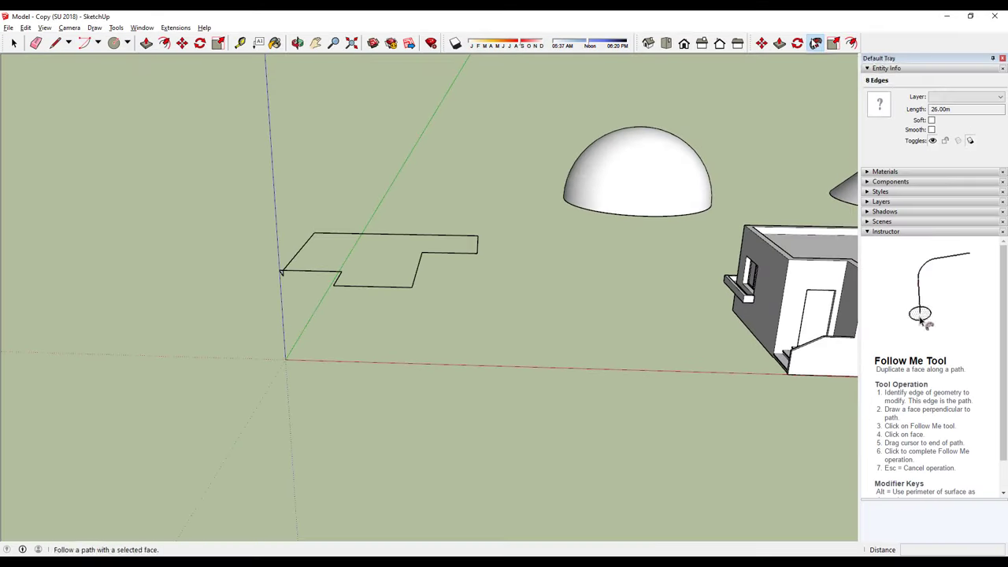
{"action": "left_click", "coordinate": [815, 42]}
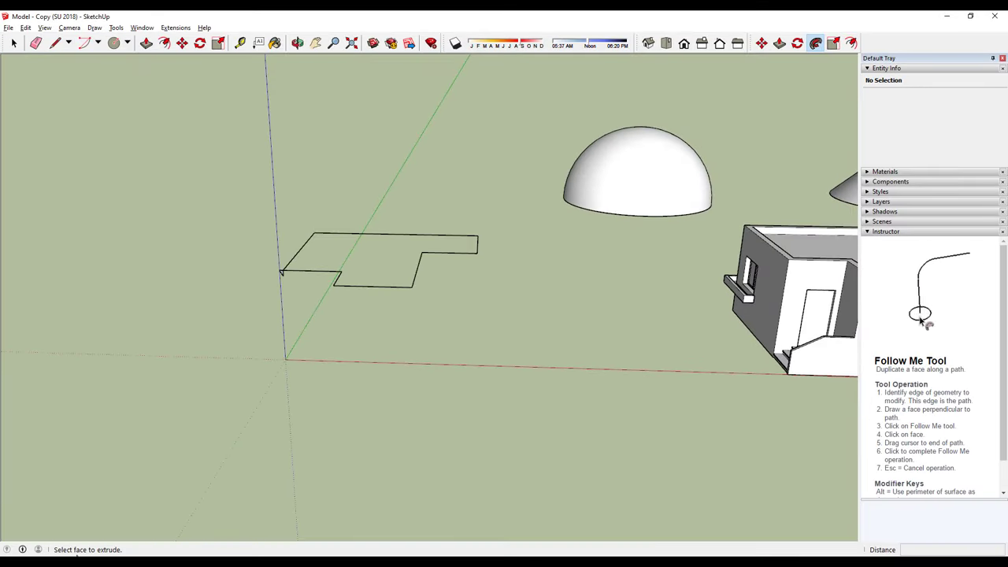
{"action": "scroll", "coordinate": [281, 279], "scroll_direction": "up", "scroll_amount": 1}
{"action": "scroll", "coordinate": [266, 271], "scroll_direction": "up", "scroll_amount": 3}
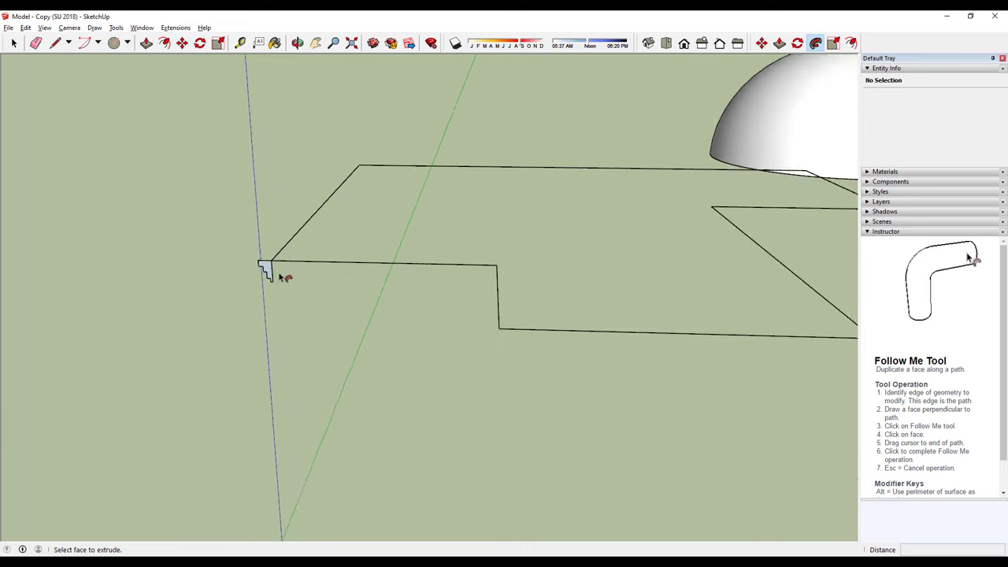
{"action": "scroll", "coordinate": [260, 260], "scroll_direction": "up", "scroll_amount": 1}
{"action": "scroll", "coordinate": [264, 268], "scroll_direction": "down", "scroll_amount": 1}
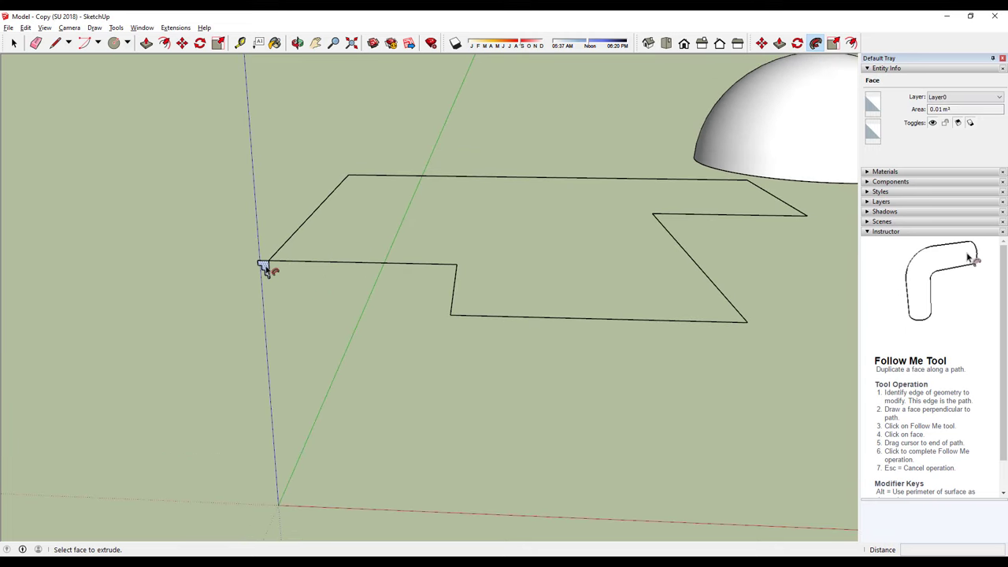
{"action": "left_click", "coordinate": [266, 269]}
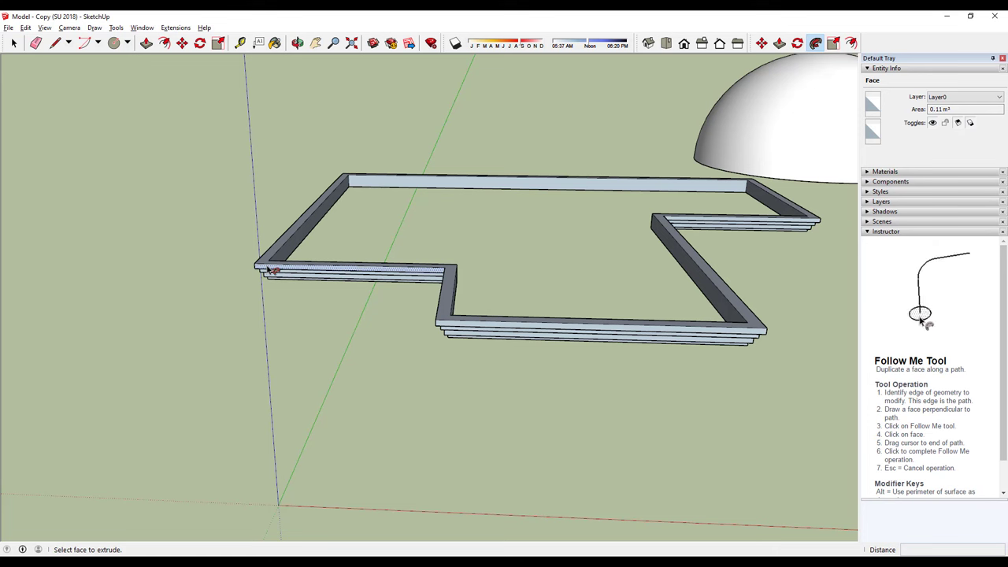
{"action": "key", "text": "ctrl+z"}
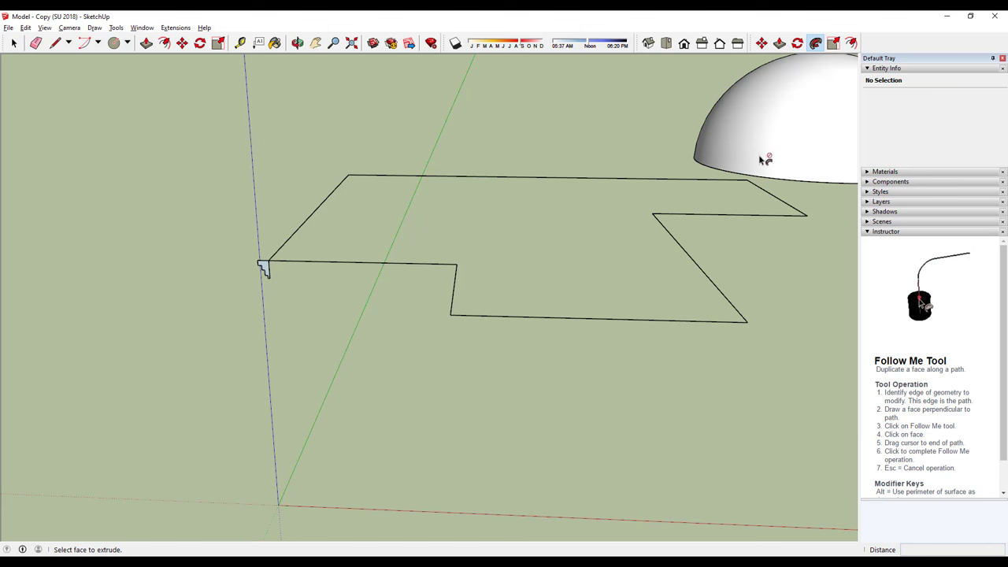
Step: Pick the stepped profile face with Follow Me, cancelling and restarting the tool once
{"action": "left_click", "coordinate": [265, 268]}
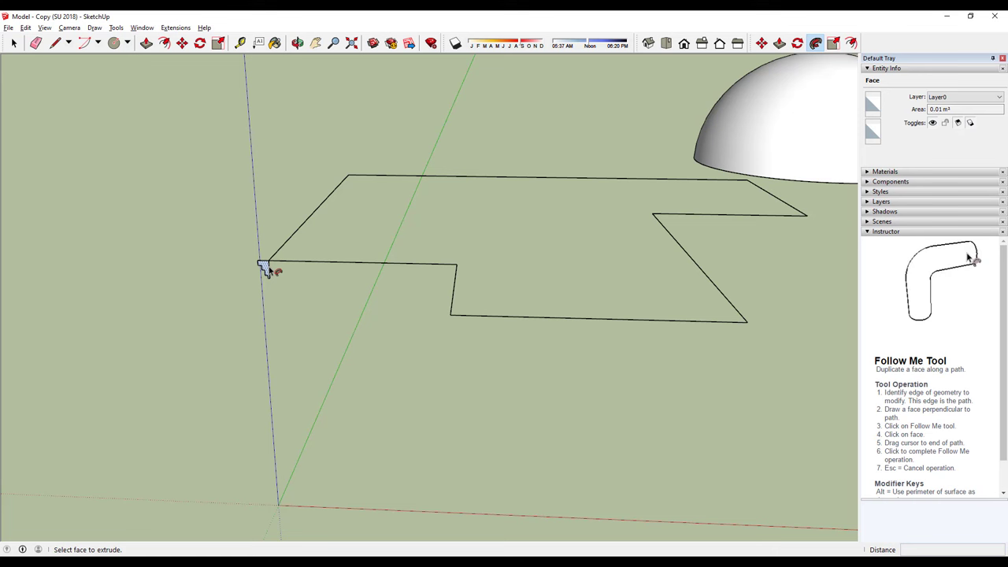
{"action": "scroll", "coordinate": [378, 302], "scroll_direction": "down", "scroll_amount": 3}
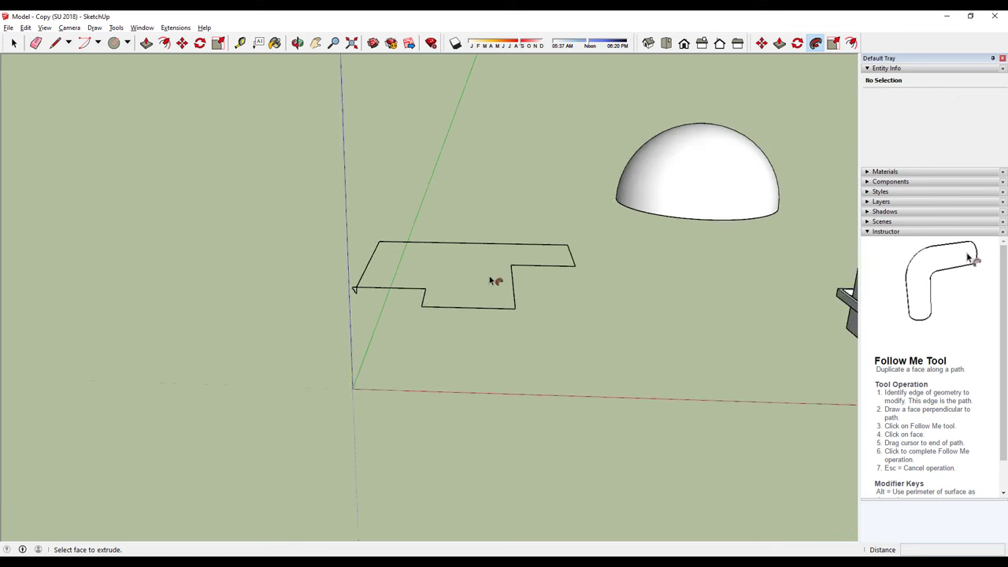
{"action": "scroll", "coordinate": [490, 281], "scroll_direction": "down", "scroll_amount": 1}
{"action": "key", "text": "space"}
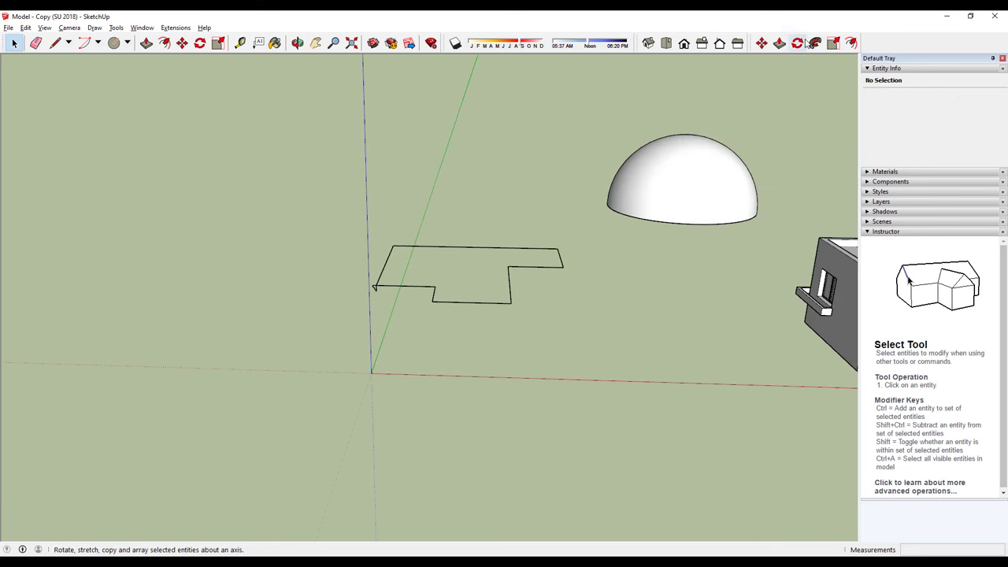
{"action": "left_click", "coordinate": [816, 43]}
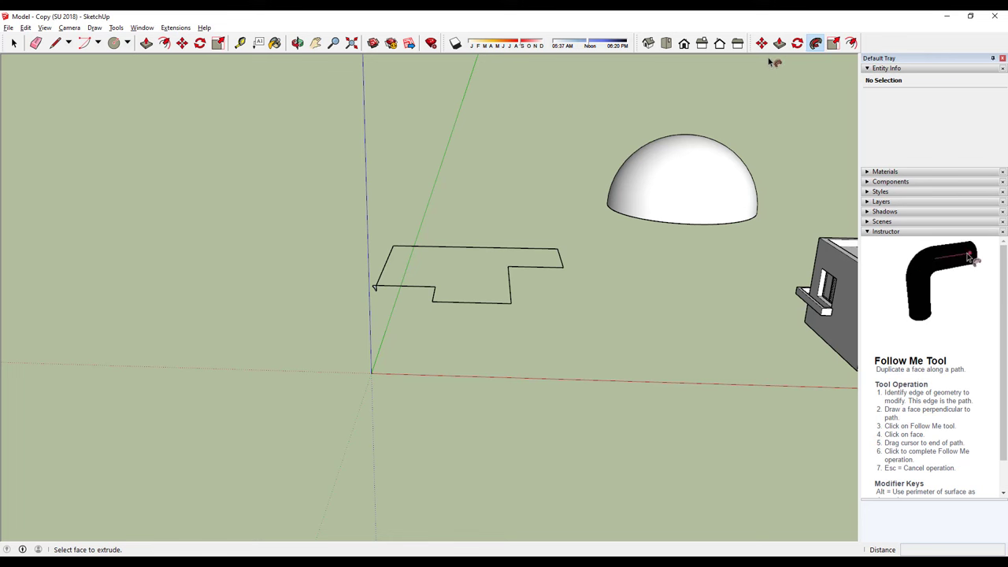
{"action": "scroll", "coordinate": [386, 300], "scroll_direction": "up", "scroll_amount": 3}
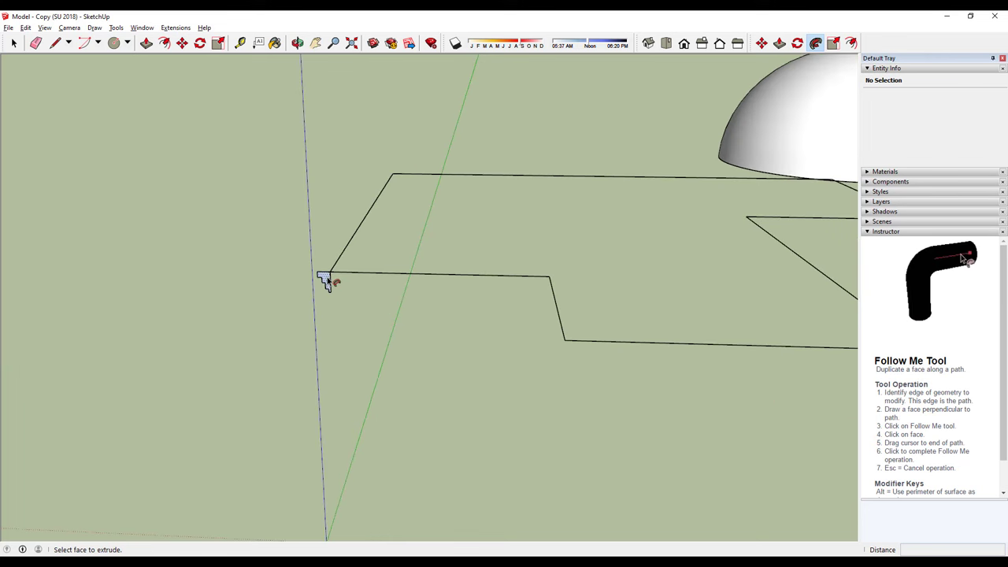
{"action": "left_click", "coordinate": [326, 282]}
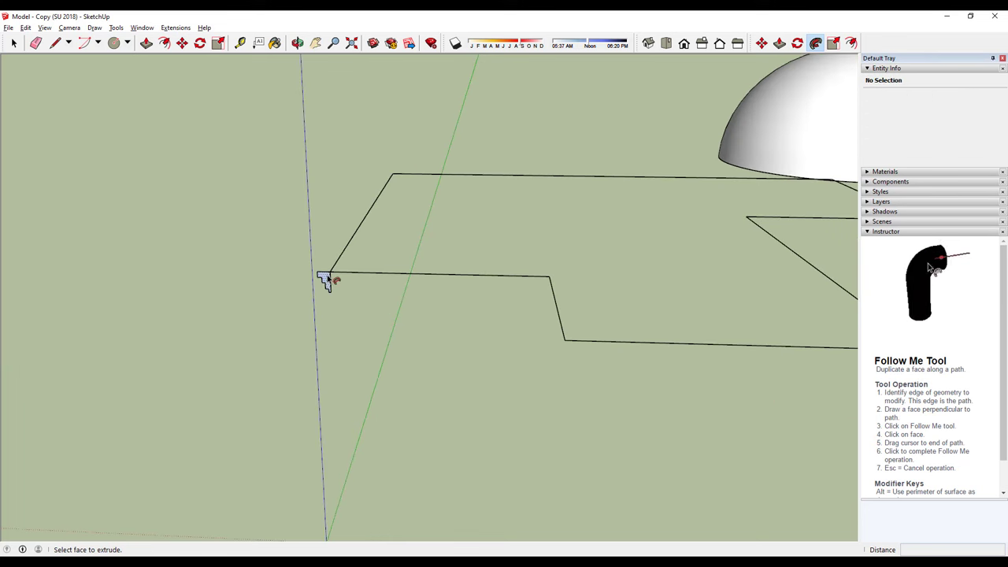
{"action": "left_click", "coordinate": [326, 282]}
{"action": "middle_click_drag", "start_coordinate": [326, 280], "coordinate": [357, 299]}
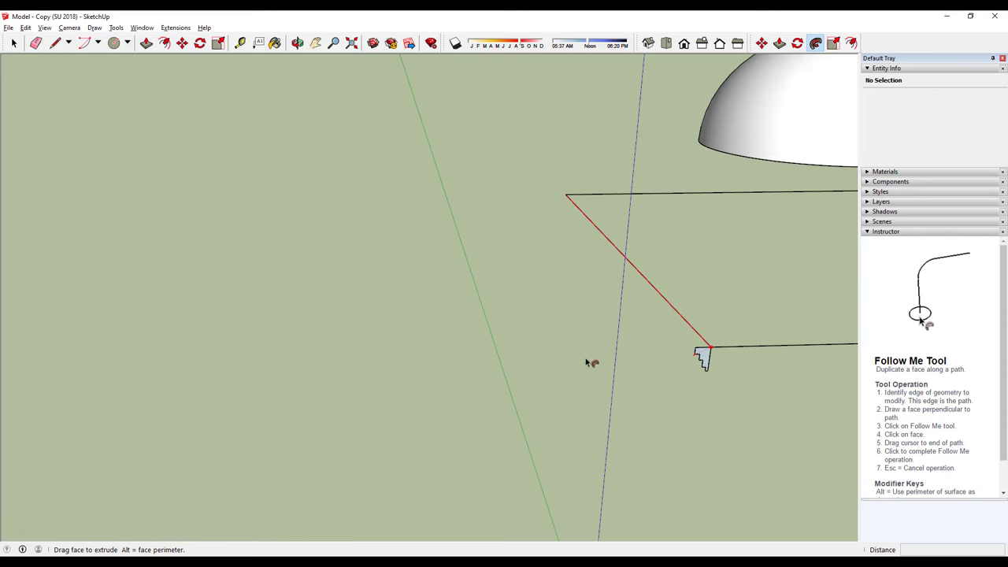
{"action": "middle_click_drag", "start_coordinate": [590, 360], "coordinate": [331, 315]}
Step: Guide the profile sweep by hand along the outline's first, top and right edges
{"action": "left_click", "coordinate": [323, 312]}
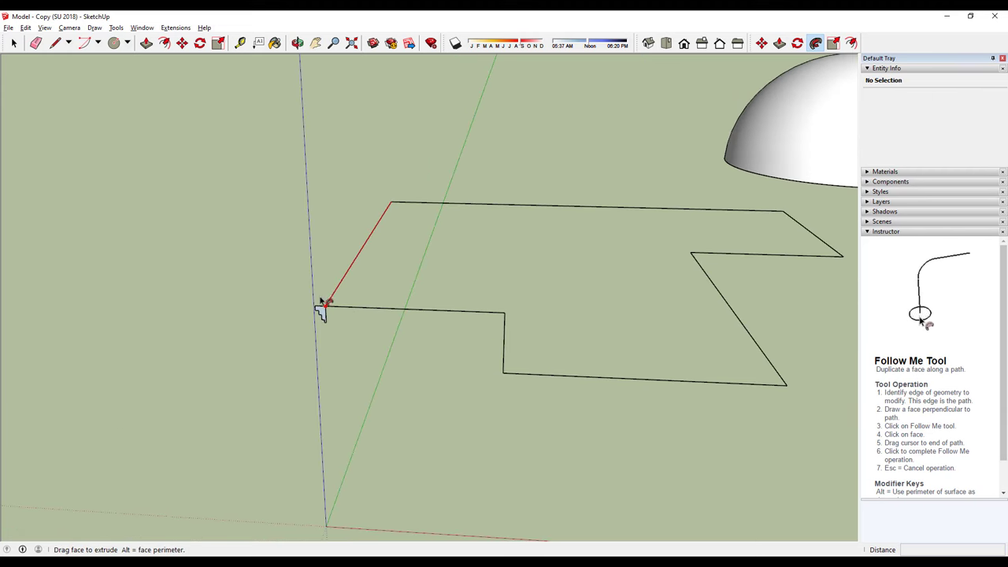
{"action": "left_click_drag", "start_coordinate": [321, 313], "coordinate": [347, 264]}
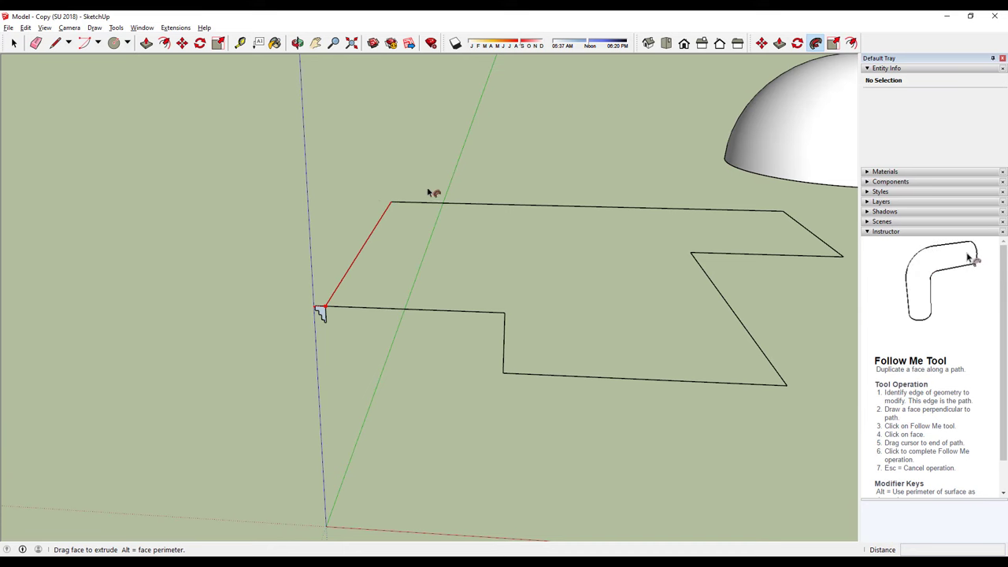
{"action": "middle_click_drag", "start_coordinate": [427, 191], "coordinate": [378, 459]}
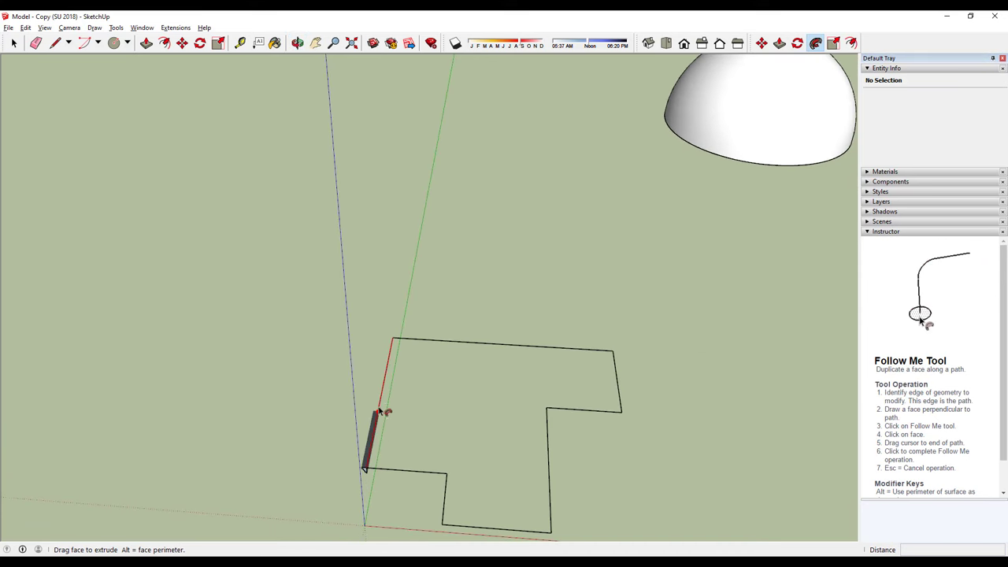
{"action": "left_click_drag", "start_coordinate": [378, 460], "coordinate": [623, 361]}
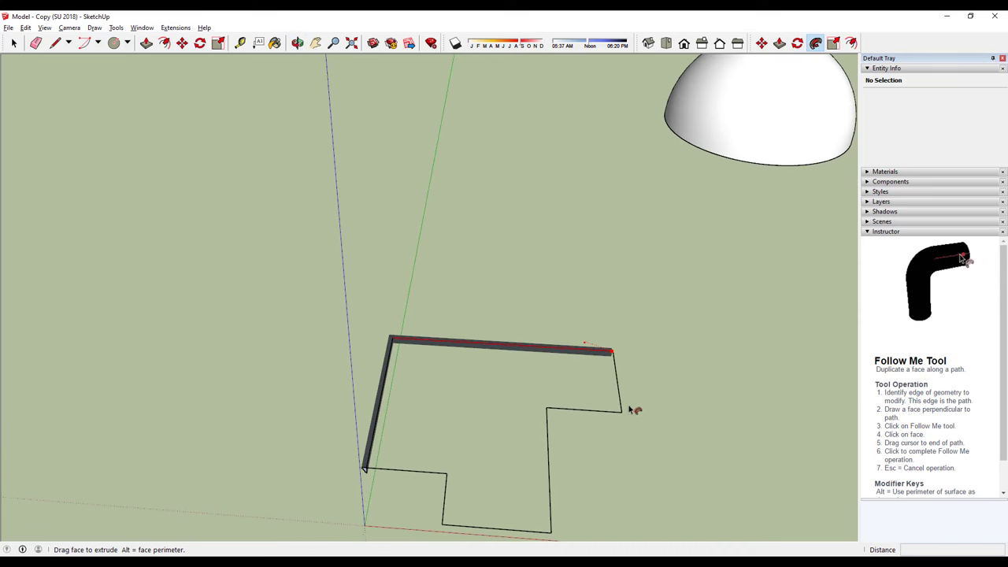
{"action": "mouse_move", "coordinate": [634, 410]}
{"action": "left_mouse_down"}
{"action": "mouse_move", "coordinate": [599, 447]}
{"action": "mouse_move", "coordinate": [631, 412]}
{"action": "mouse_move", "coordinate": [608, 423]}
{"action": "mouse_move", "coordinate": [551, 414]}
{"action": "left_mouse_up"}
{"action": "mouse_move", "coordinate": [551, 414]}
{"action": "middle_mouse_down"}
{"action": "mouse_move", "coordinate": [626, 322]}
{"action": "mouse_move", "coordinate": [540, 299]}
{"action": "mouse_move", "coordinate": [443, 163]}
{"action": "mouse_move", "coordinate": [437, 134]}
{"action": "mouse_move", "coordinate": [468, 135]}
{"action": "mouse_move", "coordinate": [474, 156]}
{"action": "middle_mouse_up"}
{"action": "key", "text": "space"}
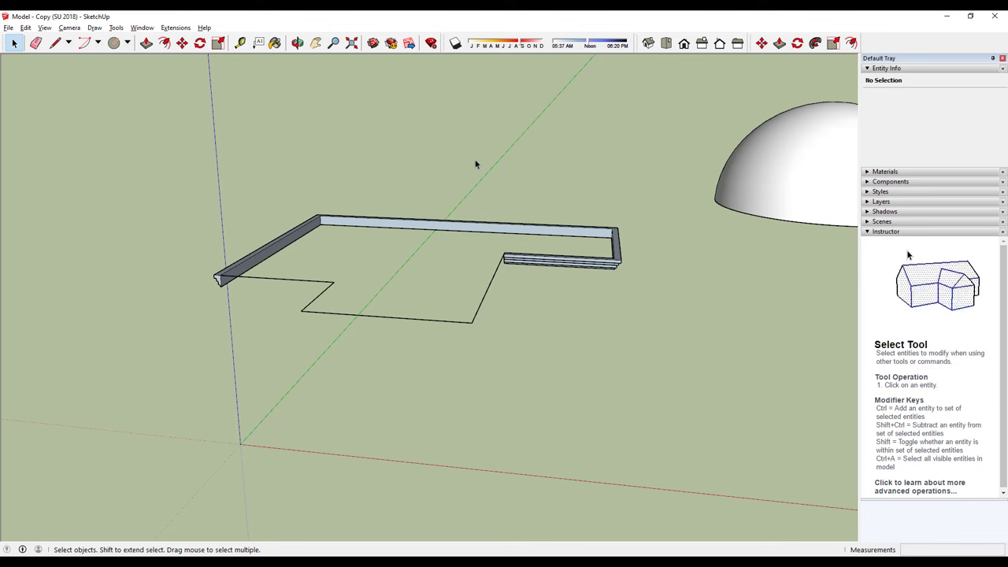
Step: Undo the partial hand-guided wall sweep
{"action": "key", "text": "ctrl+z"}
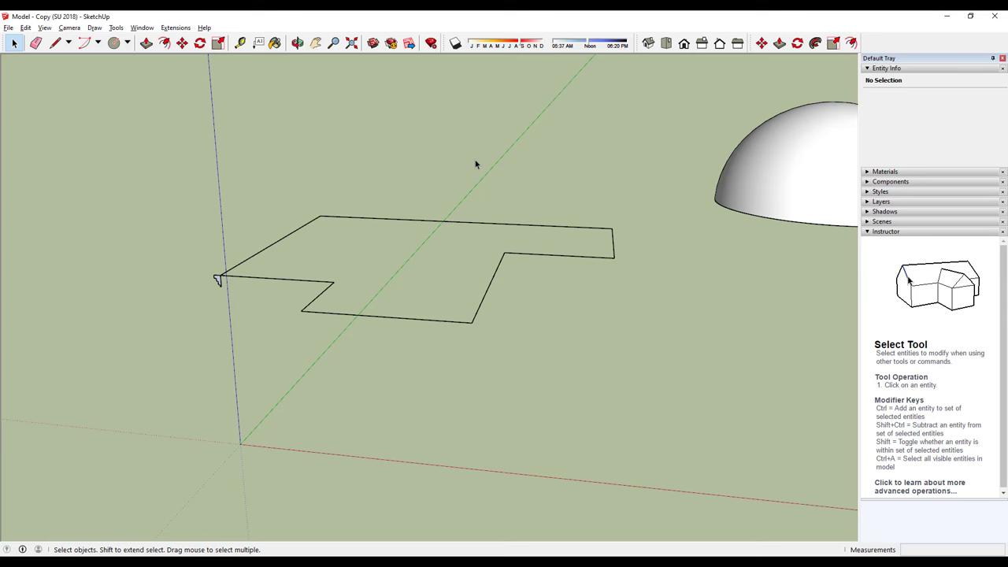
{"action": "scroll", "coordinate": [478, 198], "scroll_direction": "down", "scroll_amount": 5}
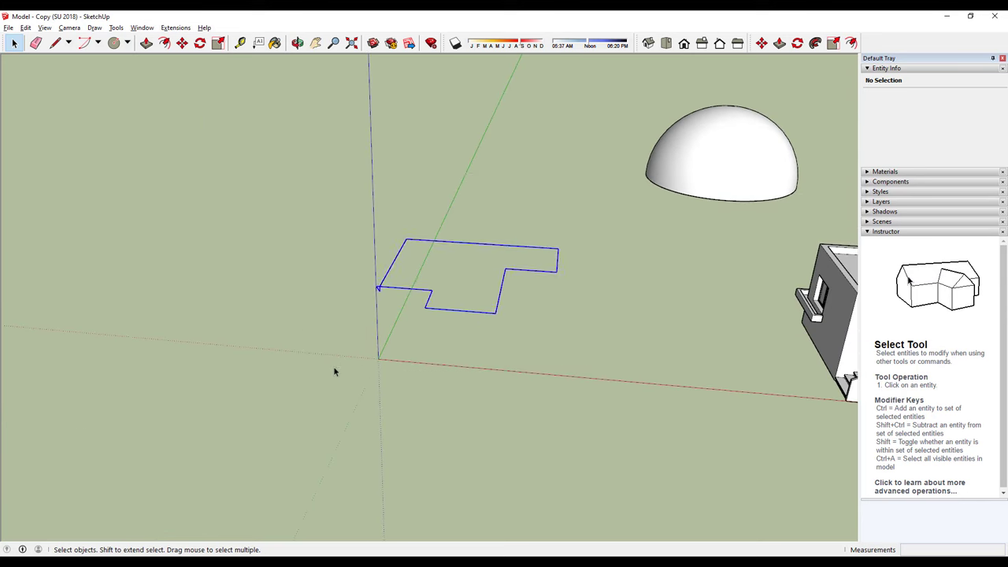
{"action": "scroll", "coordinate": [354, 309], "scroll_direction": "up", "scroll_amount": 3}
{"action": "scroll", "coordinate": [339, 297], "scroll_direction": "up", "scroll_amount": 3}
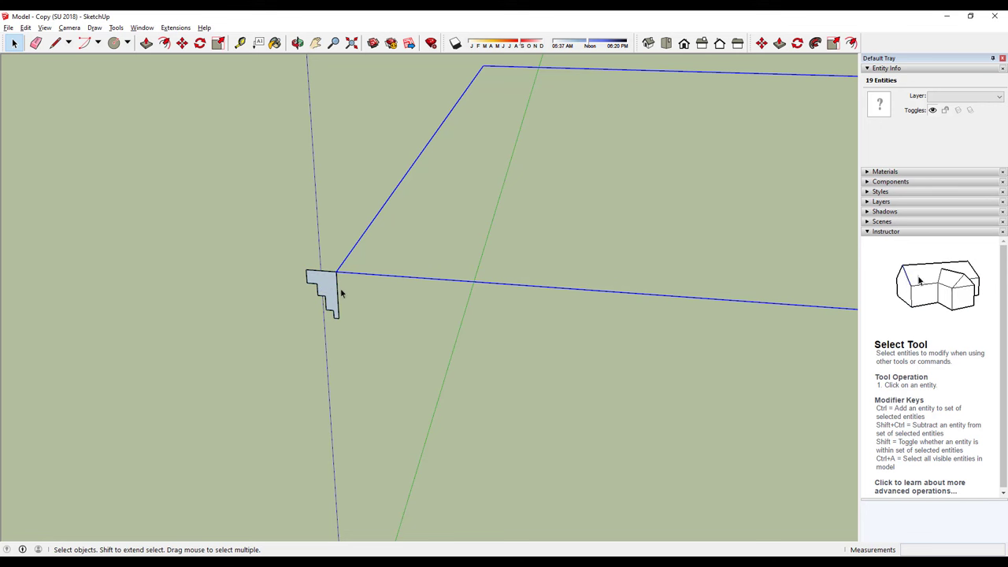
Step: Sweep the stepped profile around the selected L-shaped outline with Follow Me
{"action": "scroll", "coordinate": [340, 293], "scroll_direction": "down", "scroll_amount": 10}
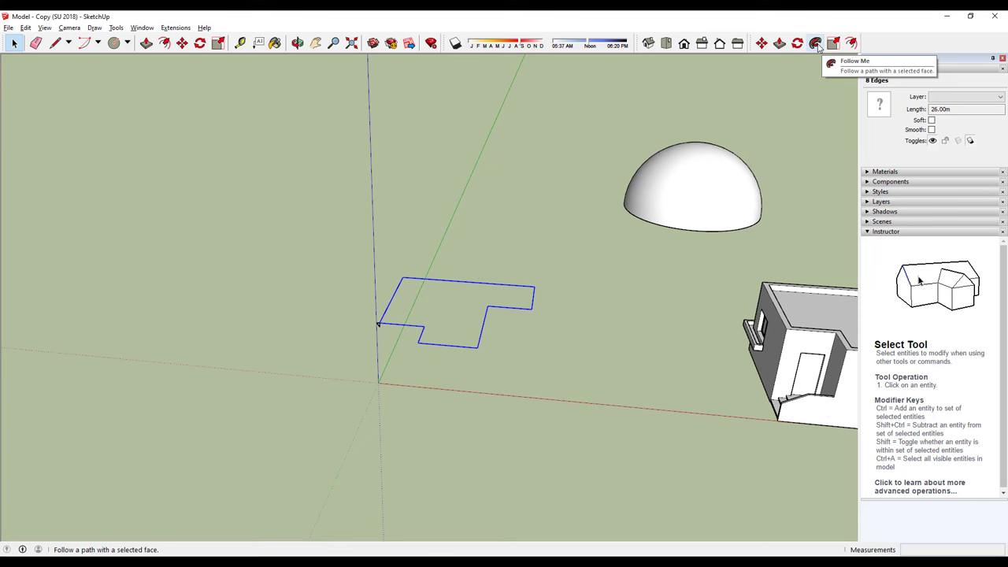
{"action": "left_click", "coordinate": [815, 43]}
{"action": "scroll", "coordinate": [383, 326], "scroll_direction": "up", "scroll_amount": 3}
{"action": "left_click", "coordinate": [368, 324]}
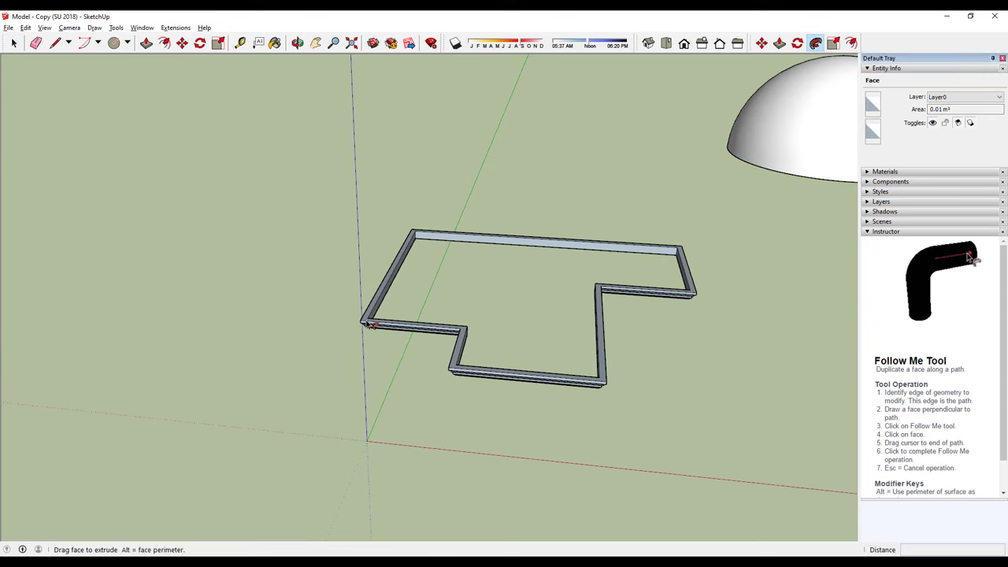
{"action": "scroll", "coordinate": [370, 325], "scroll_direction": "down", "scroll_amount": 2}
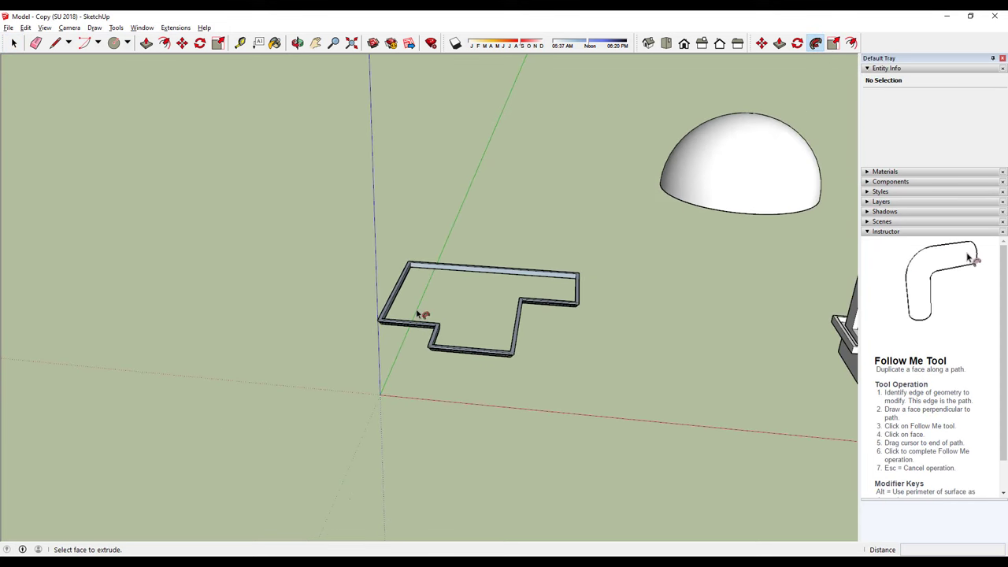
{"action": "mouse_move", "coordinate": [470, 309]}
{"action": "middle_mouse_down"}
{"action": "mouse_move", "coordinate": [396, 260]}
{"action": "mouse_move", "coordinate": [452, 209]}
{"action": "mouse_move", "coordinate": [445, 204]}
{"action": "mouse_move", "coordinate": [293, 225]}
{"action": "middle_mouse_up"}
{"action": "key", "text": "space"}
Step: Orbit and zoom to inspect the finished frame from above and from a low side view
{"action": "scroll", "coordinate": [446, 263], "scroll_direction": "up", "scroll_amount": 2}
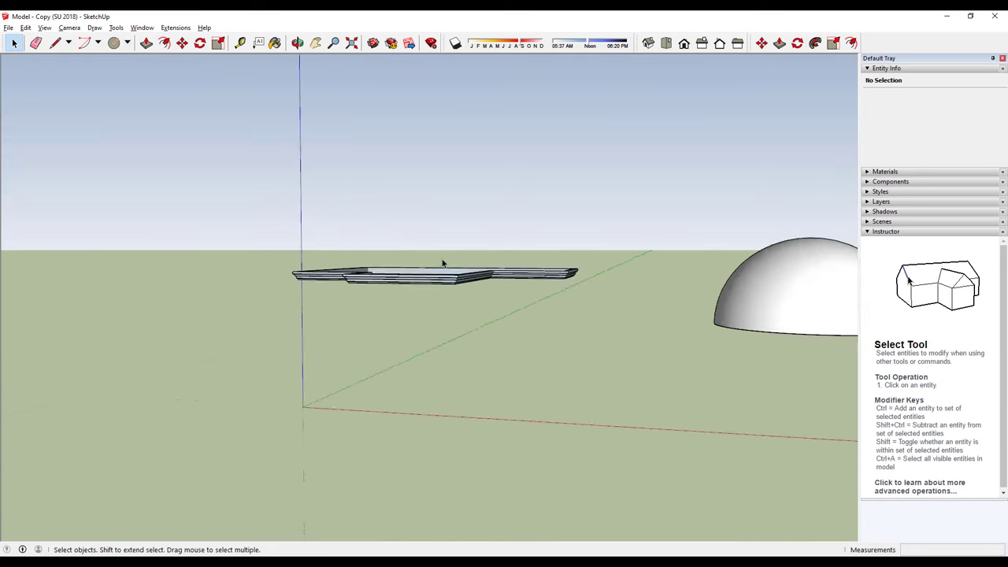
{"action": "mouse_move", "coordinate": [446, 263]}
{"action": "middle_mouse_down"}
{"action": "mouse_move", "coordinate": [461, 289]}
{"action": "mouse_move", "coordinate": [572, 229]}
{"action": "middle_mouse_up"}
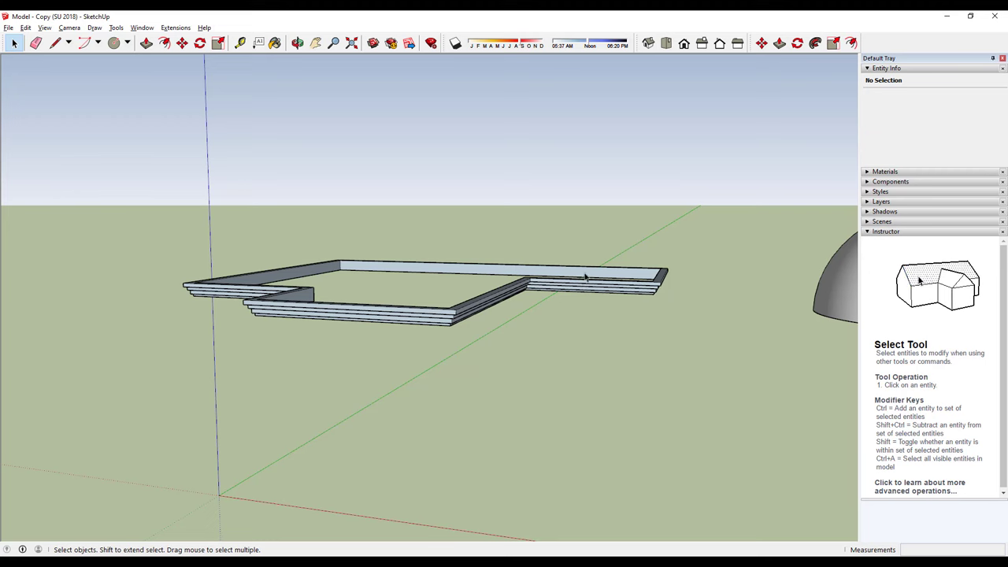
{"action": "scroll", "coordinate": [599, 278], "scroll_direction": "up", "scroll_amount": 2}
{"action": "scroll", "coordinate": [619, 282], "scroll_direction": "up", "scroll_amount": 2}
{"action": "scroll", "coordinate": [638, 285], "scroll_direction": "up", "scroll_amount": 2}
{"action": "scroll", "coordinate": [654, 286], "scroll_direction": "up", "scroll_amount": 1}
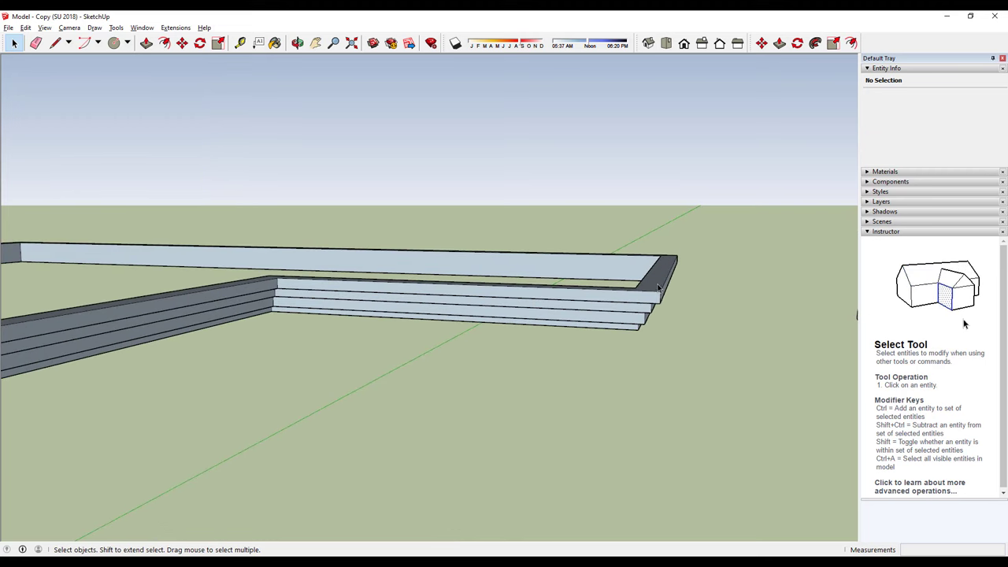
{"action": "middle_click_drag", "start_coordinate": [579, 324], "coordinate": [365, 323]}
{"action": "scroll", "coordinate": [173, 425], "scroll_direction": "down", "scroll_amount": 2}
{"action": "scroll", "coordinate": [615, 299], "scroll_direction": "down", "scroll_amount": 2}
{"action": "mouse_move", "coordinate": [615, 299]}
{"action": "middle_mouse_down"}
{"action": "mouse_move", "coordinate": [554, 243]}
{"action": "mouse_move", "coordinate": [526, 262]}
{"action": "mouse_move", "coordinate": [254, 254]}
{"action": "mouse_move", "coordinate": [373, 277]}
{"action": "middle_mouse_up"}
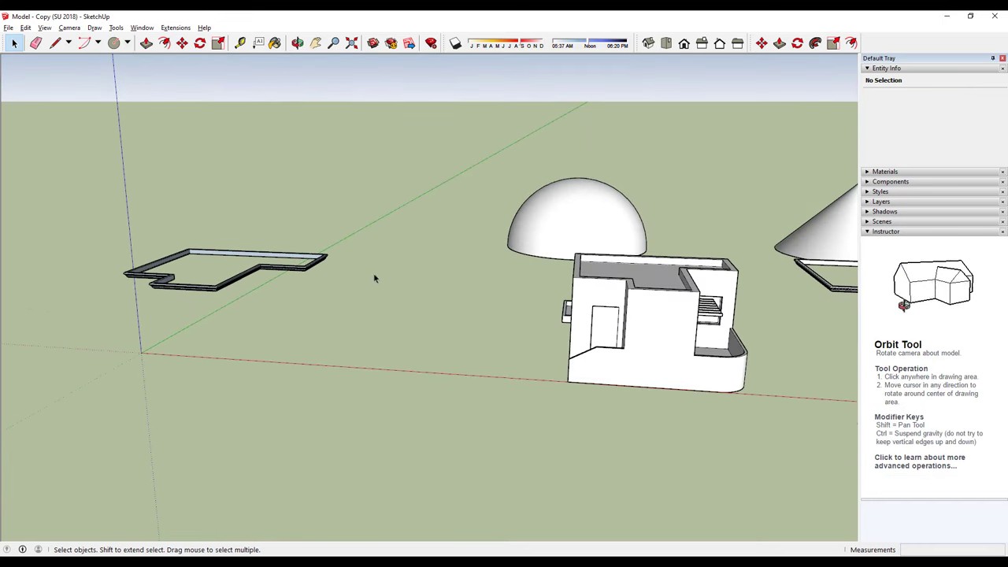
Step: Select the whole swept L-shaped frame and start moving it
{"action": "left_click_drag", "start_coordinate": [100, 335], "coordinate": [100, 334]}
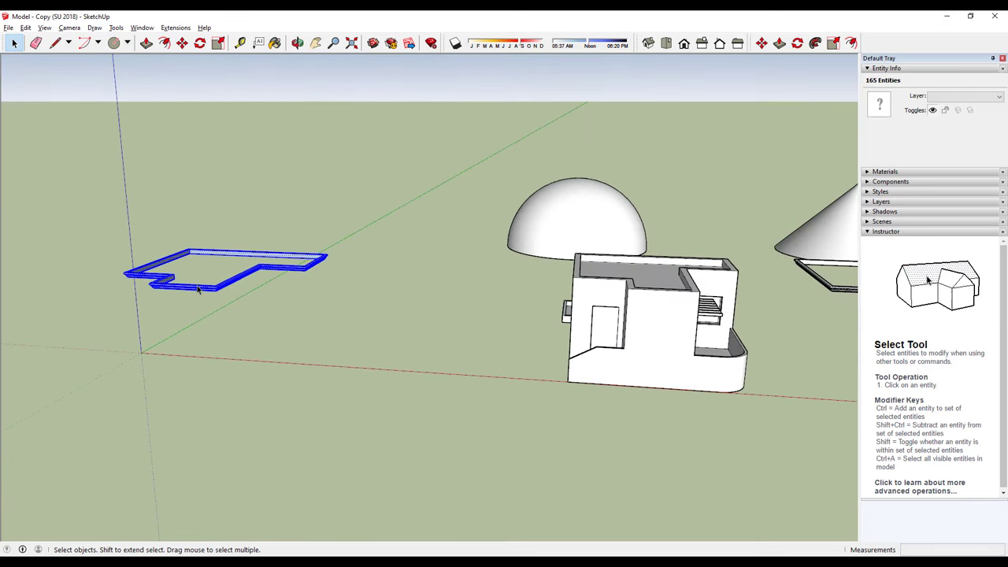
{"action": "right_click", "coordinate": [198, 287]}
{"action": "key", "text": "Escape"}
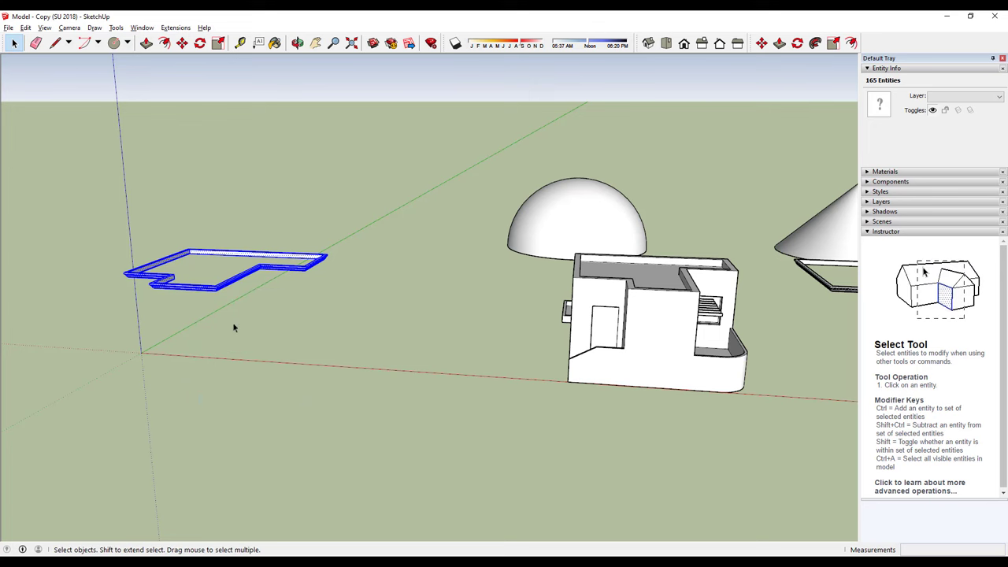
{"action": "mouse_move", "coordinate": [232, 324]}
{"action": "middle_mouse_down"}
{"action": "mouse_move", "coordinate": [268, 250]}
{"action": "mouse_move", "coordinate": [168, 202]}
{"action": "mouse_move", "coordinate": [379, 259]}
{"action": "middle_mouse_up"}
{"action": "scroll", "coordinate": [353, 291], "scroll_direction": "up", "scroll_amount": 2}
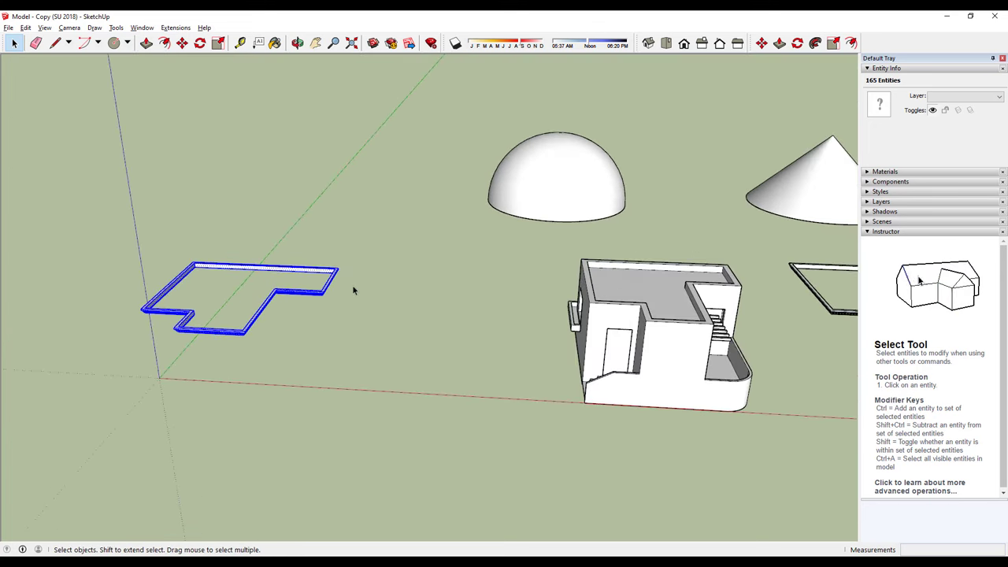
{"action": "key", "text": "m"}
{"action": "scroll", "coordinate": [341, 279], "scroll_direction": "up", "scroll_amount": 2}
{"action": "scroll", "coordinate": [364, 345], "scroll_direction": "up", "scroll_amount": 3}
{"action": "scroll", "coordinate": [364, 346], "scroll_direction": "up", "scroll_amount": 1}
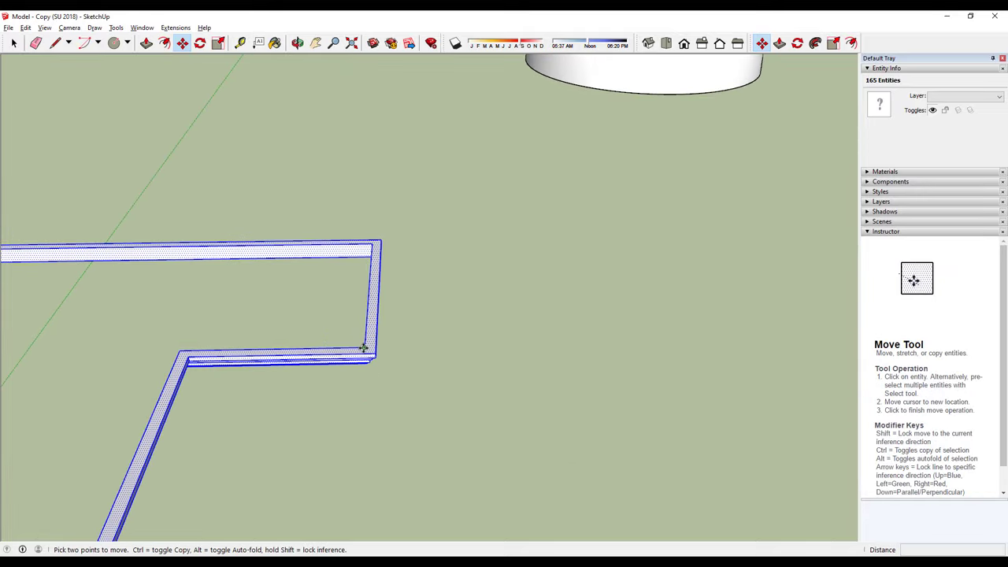
{"action": "scroll", "coordinate": [364, 346], "scroll_direction": "down", "scroll_amount": 3}
{"action": "scroll", "coordinate": [351, 181], "scroll_direction": "down", "scroll_amount": 2}
Step: Set the frame down on the parapet's outer corner atop the house walls
{"action": "mouse_move", "coordinate": [365, 205]}
{"action": "middle_mouse_down"}
{"action": "mouse_move", "coordinate": [260, 236]}
{"action": "mouse_move", "coordinate": [622, 192]}
{"action": "middle_mouse_up"}
{"action": "scroll", "coordinate": [221, 259], "scroll_direction": "up", "scroll_amount": 3}
{"action": "scroll", "coordinate": [687, 276], "scroll_direction": "up", "scroll_amount": 2}
{"action": "scroll", "coordinate": [630, 284], "scroll_direction": "up", "scroll_amount": 2}
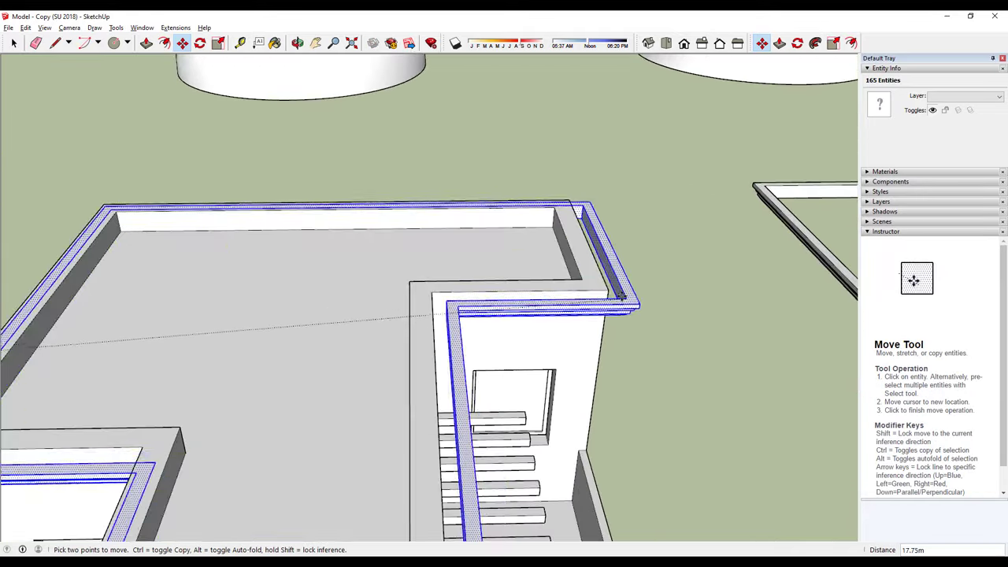
{"action": "scroll", "coordinate": [611, 291], "scroll_direction": "up", "scroll_amount": 1}
{"action": "left_click", "coordinate": [609, 291]}
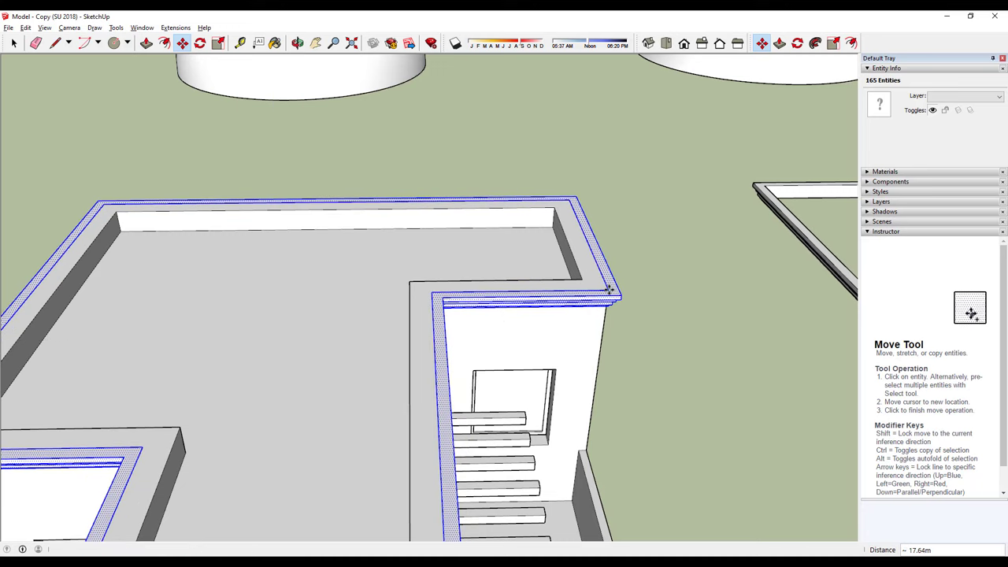
{"action": "scroll", "coordinate": [488, 237], "scroll_direction": "down", "scroll_amount": 5}
{"action": "mouse_move", "coordinate": [473, 237]}
{"action": "middle_mouse_down"}
{"action": "mouse_move", "coordinate": [439, 72]}
{"action": "mouse_move", "coordinate": [191, 153]}
{"action": "mouse_move", "coordinate": [401, 288]}
{"action": "mouse_move", "coordinate": [612, 198]}
{"action": "mouse_move", "coordinate": [417, 182]}
{"action": "mouse_move", "coordinate": [543, 216]}
{"action": "middle_mouse_up"}
{"action": "scroll", "coordinate": [239, 191], "scroll_direction": "down", "scroll_amount": 1}
{"action": "scroll", "coordinate": [238, 192], "scroll_direction": "up", "scroll_amount": 1}
{"action": "key", "text": "space"}
{"action": "scroll", "coordinate": [623, 225], "scroll_direction": "up", "scroll_amount": 2}
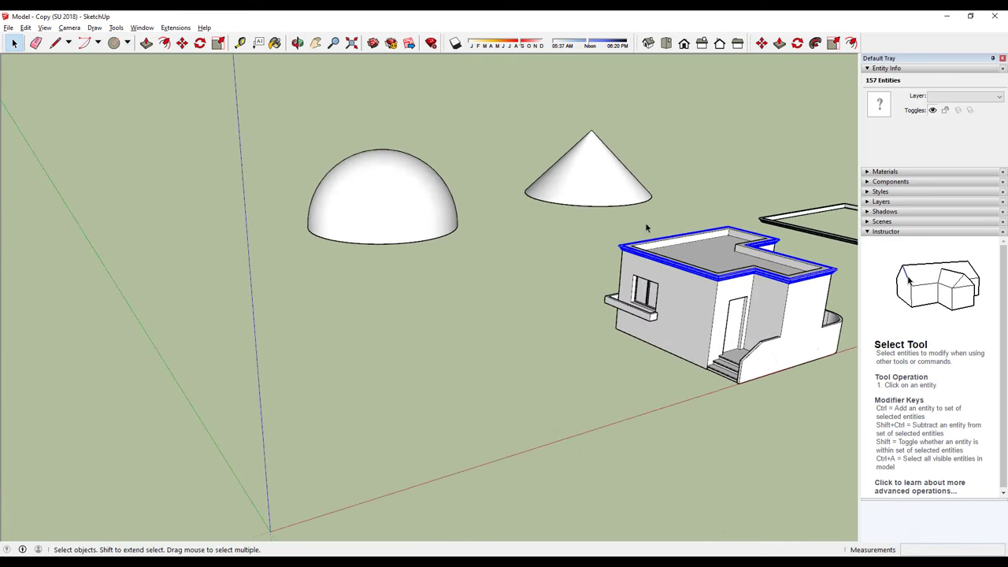
Step: Deselect the house frame and zoom the view toward the origin
{"action": "left_click", "coordinate": [633, 225]}
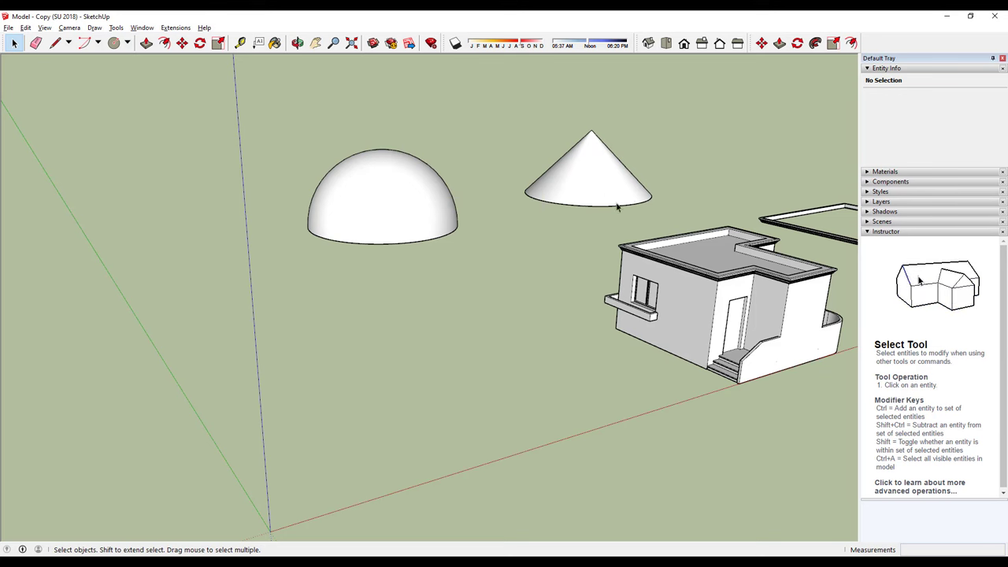
{"action": "mouse_move", "coordinate": [545, 146]}
{"action": "middle_mouse_down"}
{"action": "mouse_move", "coordinate": [536, 182]}
{"action": "mouse_move", "coordinate": [391, 253]}
{"action": "middle_mouse_up"}
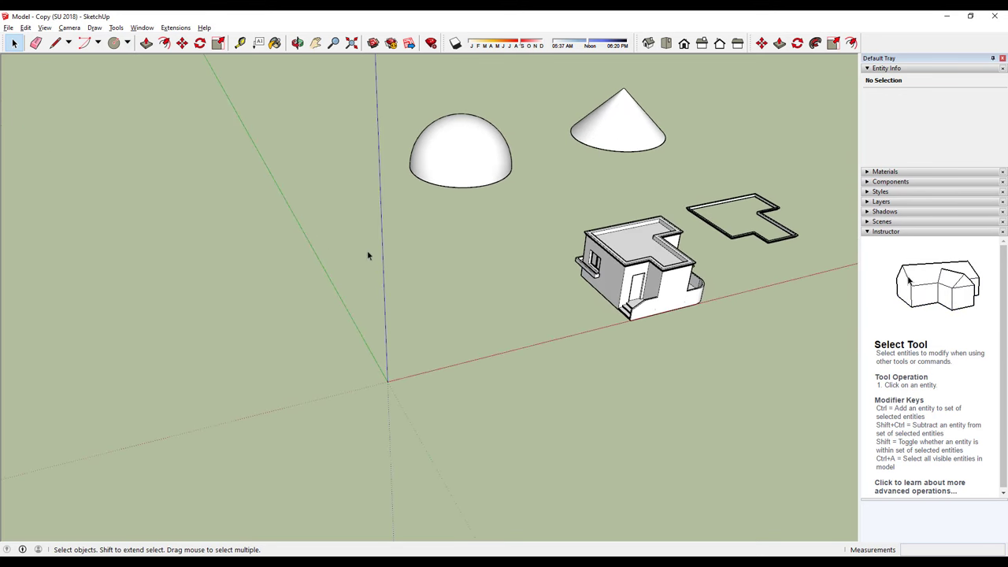
{"action": "scroll", "coordinate": [434, 389], "scroll_direction": "up", "scroll_amount": 3}
{"action": "scroll", "coordinate": [473, 347], "scroll_direction": "up", "scroll_amount": 5}
Step: Draw a 5 m radius circle centred at the origin
{"action": "key", "text": "c"}
{"action": "scroll", "coordinate": [378, 376], "scroll_direction": "down", "scroll_amount": 4}
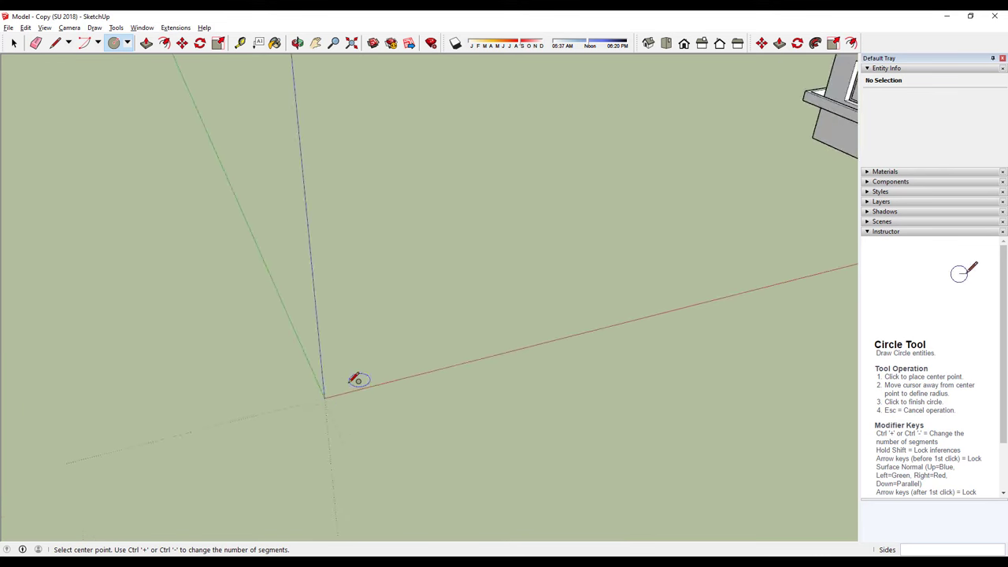
{"action": "scroll", "coordinate": [346, 375], "scroll_direction": "down", "scroll_amount": 2}
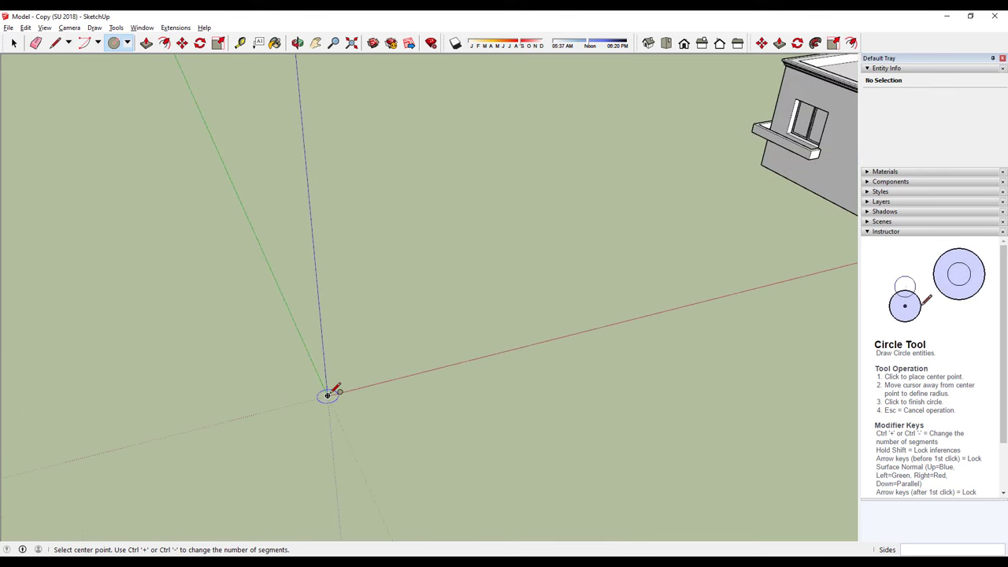
{"action": "left_click", "coordinate": [327, 396]}
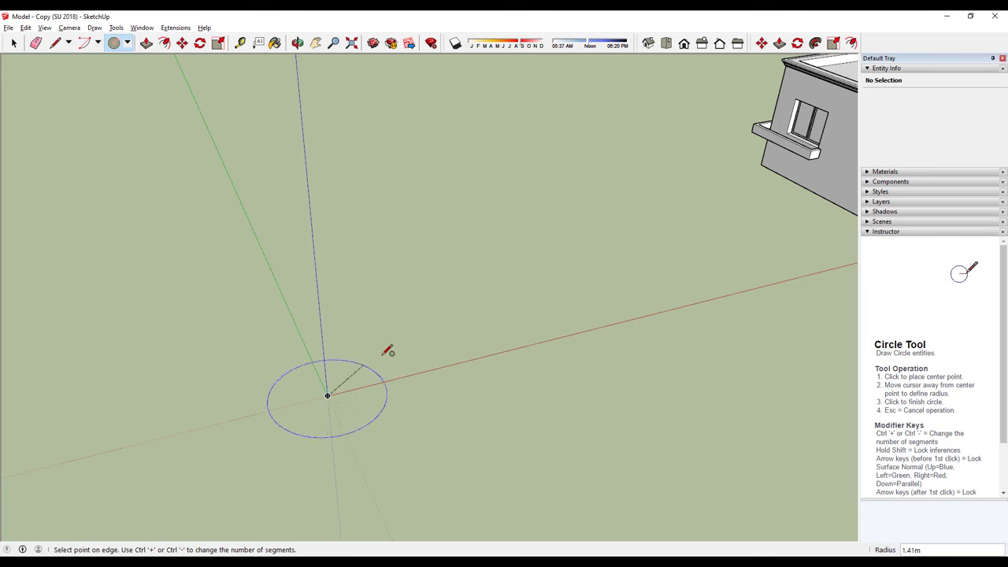
{"action": "left_click", "coordinate": [440, 313]}
{"action": "mouse_move", "coordinate": [404, 304]}
{"action": "middle_mouse_down"}
{"action": "mouse_move", "coordinate": [338, 296]}
{"action": "mouse_move", "coordinate": [300, 270]}
{"action": "mouse_move", "coordinate": [293, 286]}
{"action": "mouse_move", "coordinate": [304, 283]}
{"action": "middle_mouse_up"}
Step: Try a line from the circle's centre to its edge, then cancel it
{"action": "key", "text": "l"}
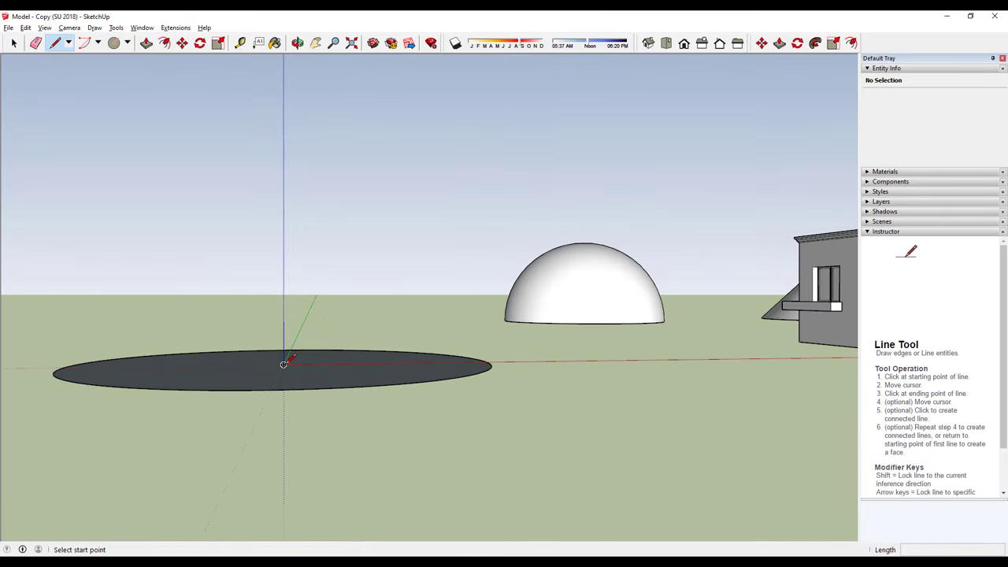
{"action": "left_click", "coordinate": [284, 364]}
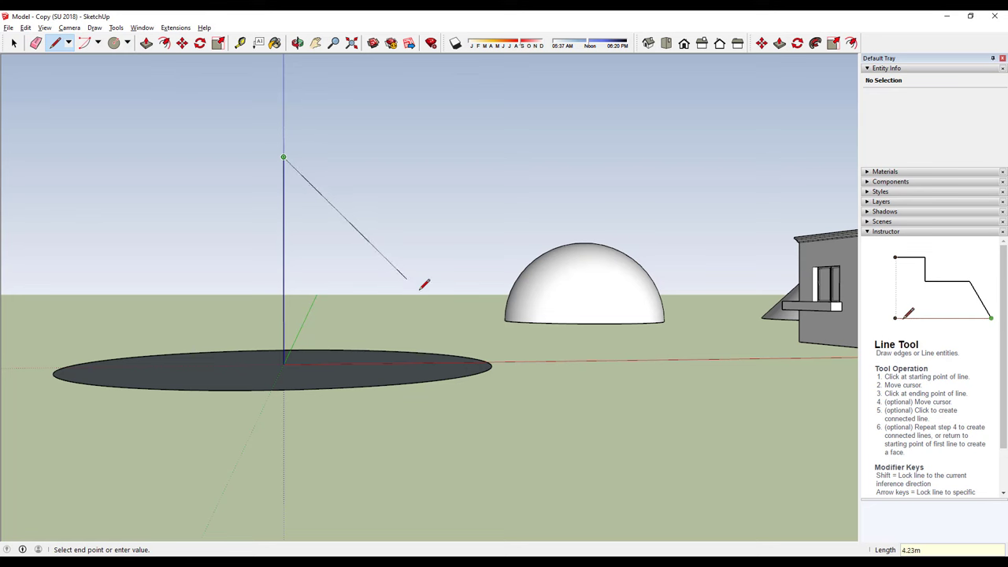
{"action": "middle_click_drag", "start_coordinate": [480, 356], "coordinate": [496, 400]}
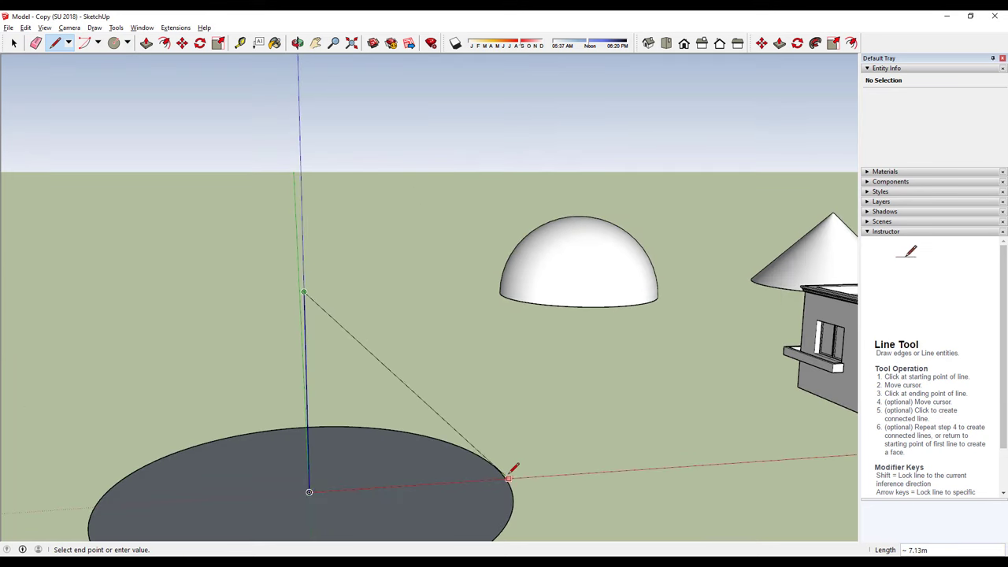
{"action": "scroll", "coordinate": [473, 418], "scroll_direction": "up", "scroll_amount": 3}
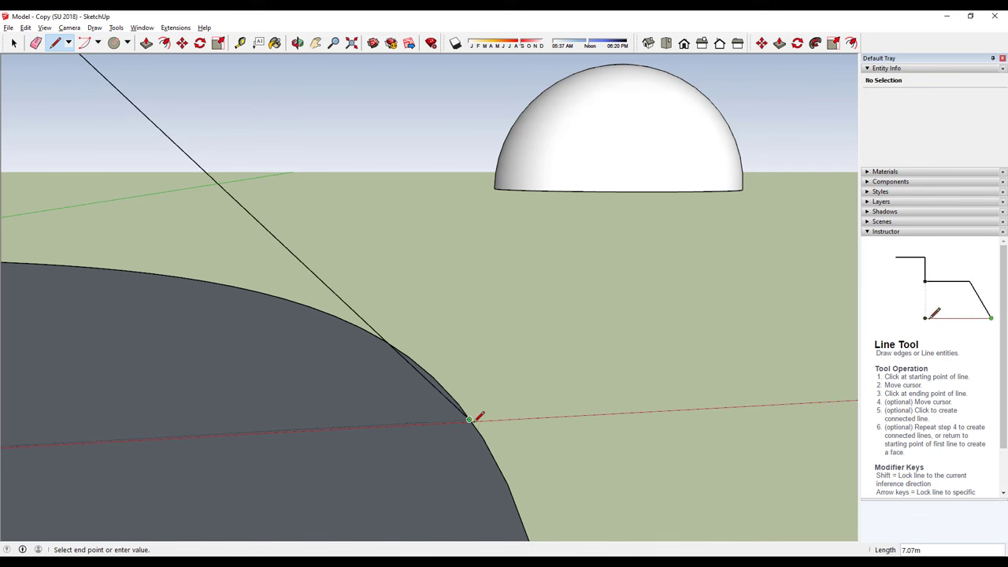
{"action": "left_click", "coordinate": [471, 420]}
{"action": "scroll", "coordinate": [482, 417], "scroll_direction": "up", "scroll_amount": 3}
{"action": "scroll", "coordinate": [482, 418], "scroll_direction": "down", "scroll_amount": 3}
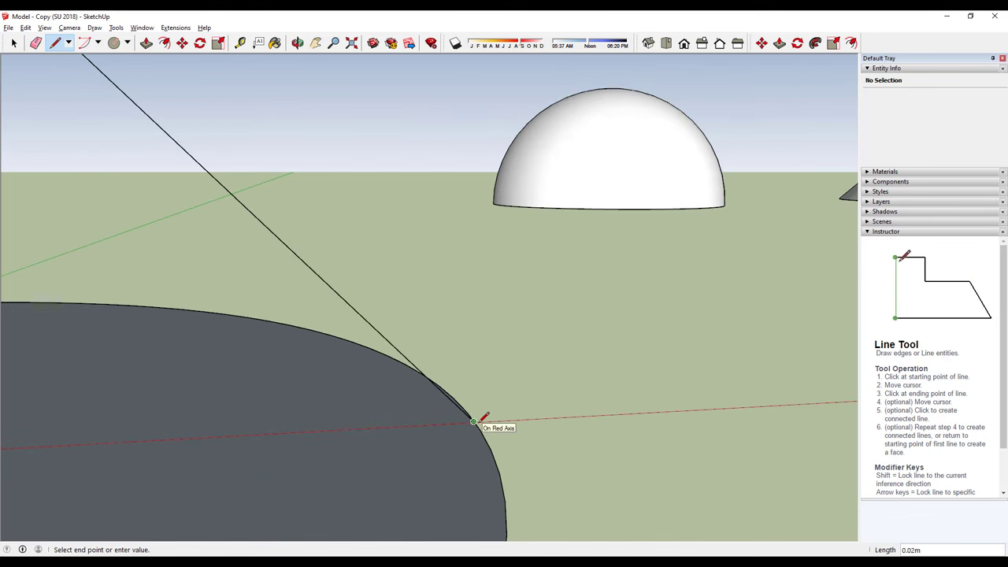
{"action": "key", "text": "Escape"}
Step: Draw a vertical edge up from the circle's centre, then down to its rim
{"action": "left_click", "coordinate": [472, 422]}
{"action": "scroll", "coordinate": [443, 416], "scroll_direction": "down", "scroll_amount": 2}
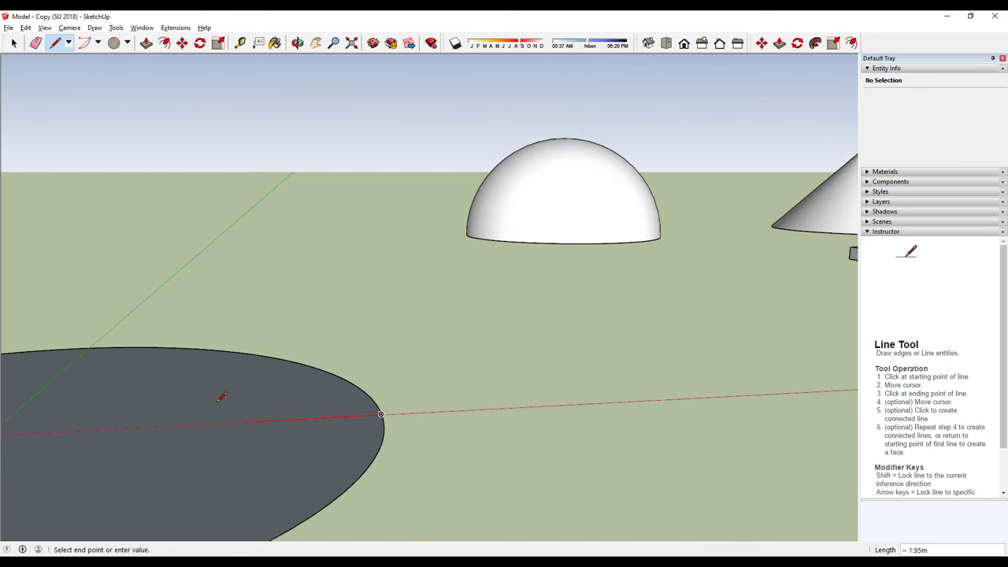
{"action": "scroll", "coordinate": [220, 400], "scroll_direction": "down", "scroll_amount": 2}
{"action": "scroll", "coordinate": [232, 387], "scroll_direction": "down", "scroll_amount": 2}
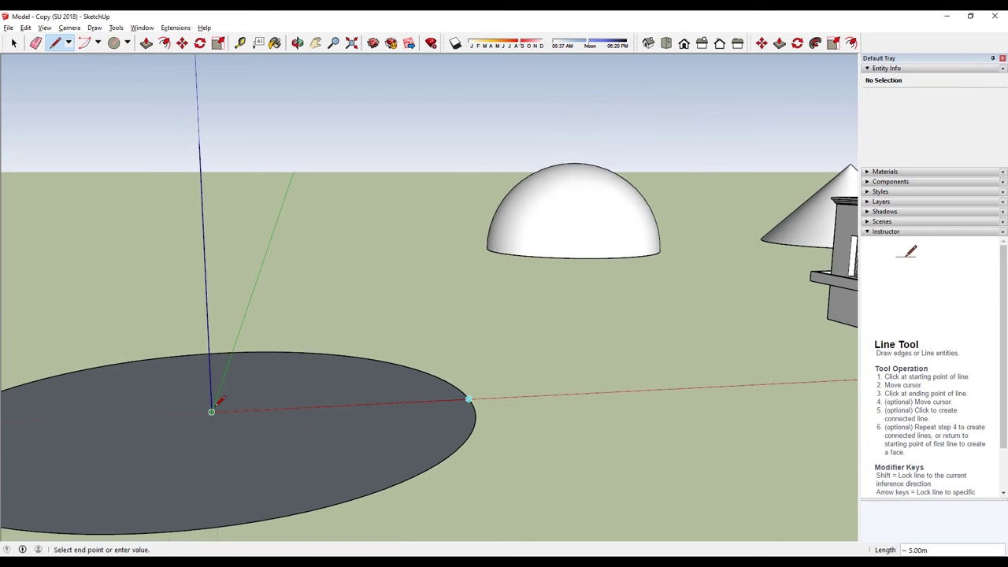
{"action": "left_click", "coordinate": [199, 144]}
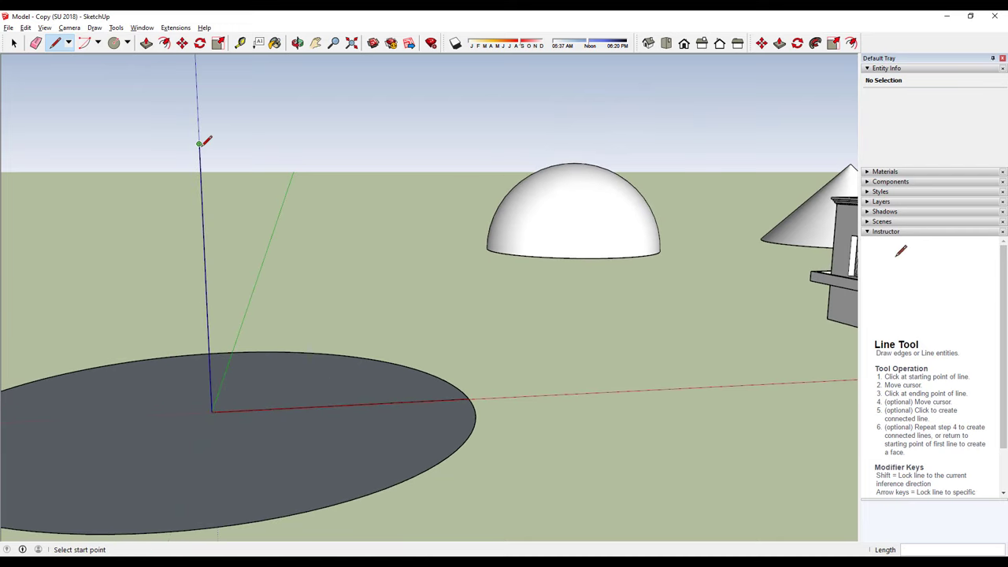
{"action": "left_click", "coordinate": [470, 398]}
{"action": "scroll", "coordinate": [476, 396], "scroll_direction": "up", "scroll_amount": 3}
{"action": "scroll", "coordinate": [479, 386], "scroll_direction": "up", "scroll_amount": 2}
Step: Close the last edge to complete the upright triangular face
{"action": "mouse_move", "coordinate": [479, 384]}
{"action": "middle_mouse_down"}
{"action": "mouse_move", "coordinate": [486, 476]}
{"action": "mouse_move", "coordinate": [527, 412]}
{"action": "middle_mouse_up"}
{"action": "scroll", "coordinate": [524, 408], "scroll_direction": "up", "scroll_amount": 2}
{"action": "scroll", "coordinate": [523, 449], "scroll_direction": "up", "scroll_amount": 2}
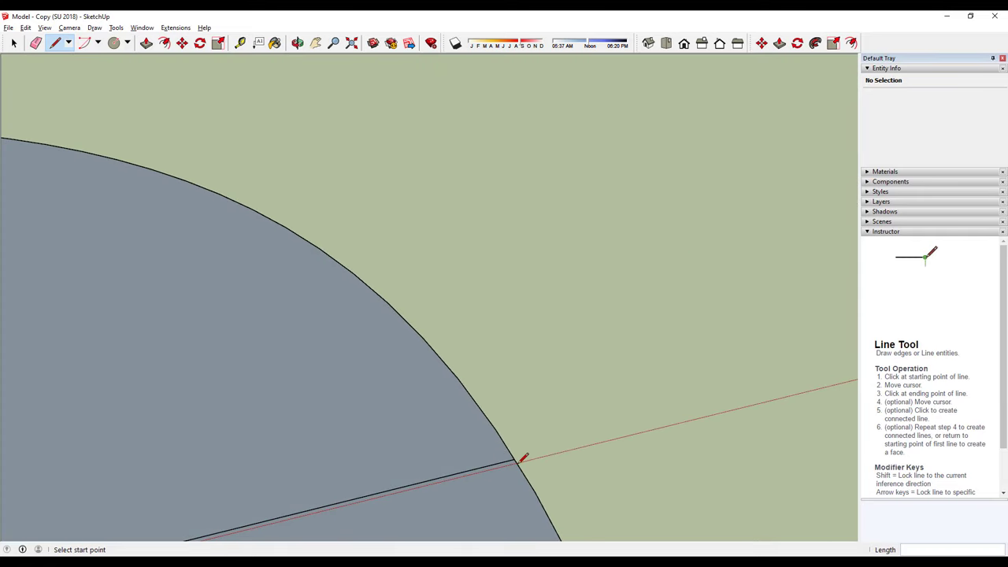
{"action": "scroll", "coordinate": [514, 459], "scroll_direction": "up", "scroll_amount": 2}
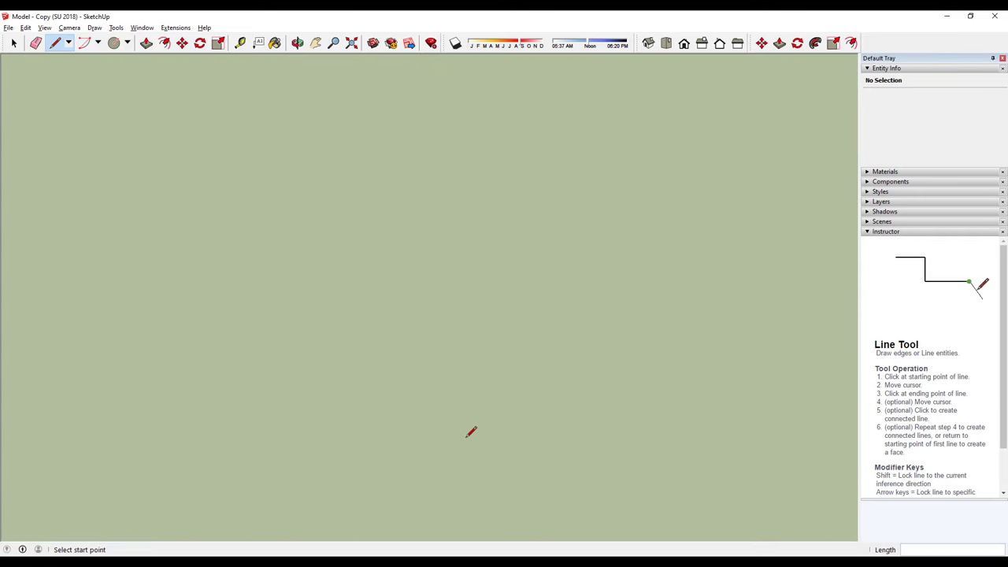
{"action": "scroll", "coordinate": [473, 427], "scroll_direction": "down", "scroll_amount": 3}
{"action": "scroll", "coordinate": [396, 400], "scroll_direction": "up", "scroll_amount": 1}
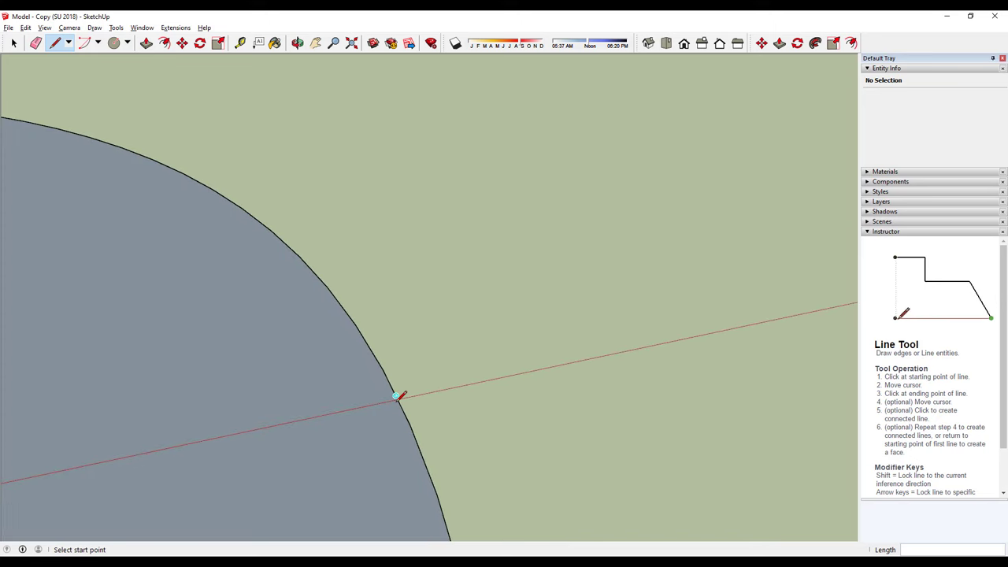
{"action": "mouse_move", "coordinate": [396, 397]}
{"action": "middle_mouse_down"}
{"action": "mouse_move", "coordinate": [556, 430]}
{"action": "mouse_move", "coordinate": [352, 398]}
{"action": "mouse_move", "coordinate": [340, 432]}
{"action": "mouse_move", "coordinate": [203, 412]}
{"action": "mouse_move", "coordinate": [302, 444]}
{"action": "mouse_move", "coordinate": [333, 353]}
{"action": "mouse_move", "coordinate": [329, 315]}
{"action": "middle_mouse_up"}
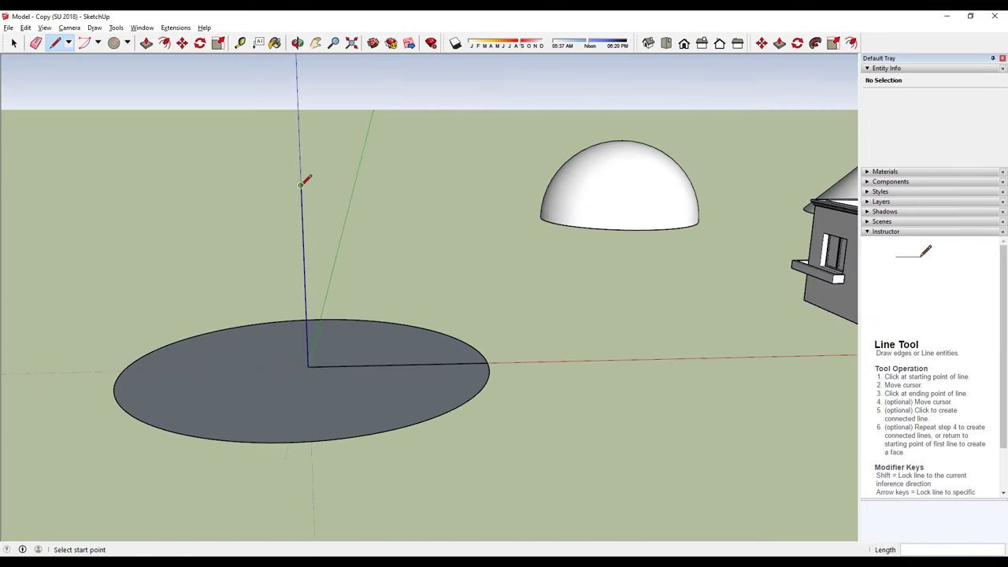
{"action": "scroll", "coordinate": [480, 353], "scroll_direction": "up", "scroll_amount": 3}
{"action": "scroll", "coordinate": [481, 356], "scroll_direction": "up", "scroll_amount": 2}
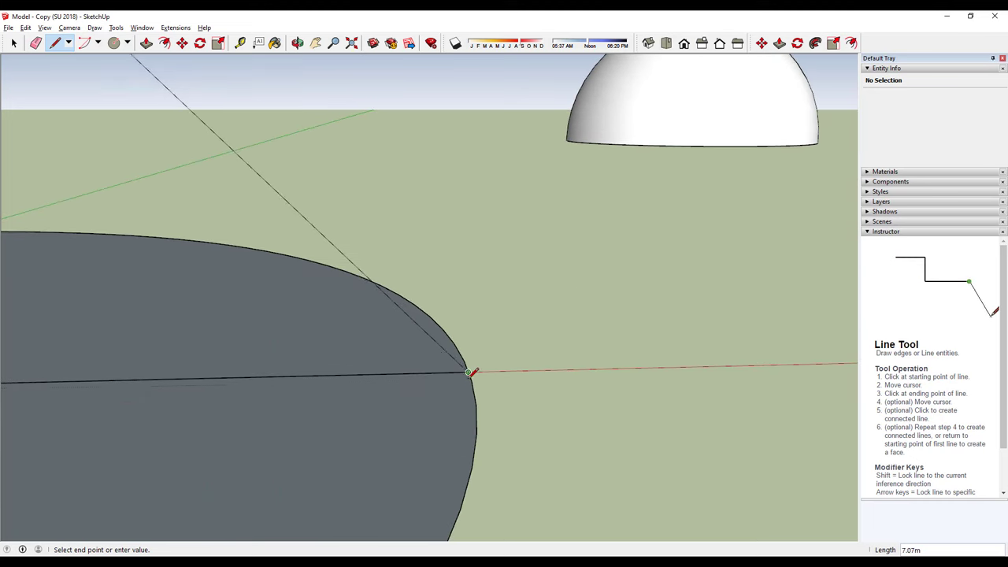
{"action": "left_click", "coordinate": [470, 370]}
Step: Delete the circle's face, keeping only its outline
{"action": "scroll", "coordinate": [339, 317], "scroll_direction": "down", "scroll_amount": 3}
{"action": "mouse_move", "coordinate": [339, 317]}
{"action": "middle_mouse_down"}
{"action": "mouse_move", "coordinate": [392, 387]}
{"action": "mouse_move", "coordinate": [462, 361]}
{"action": "mouse_move", "coordinate": [319, 416]}
{"action": "middle_mouse_up"}
{"action": "key", "text": "space"}
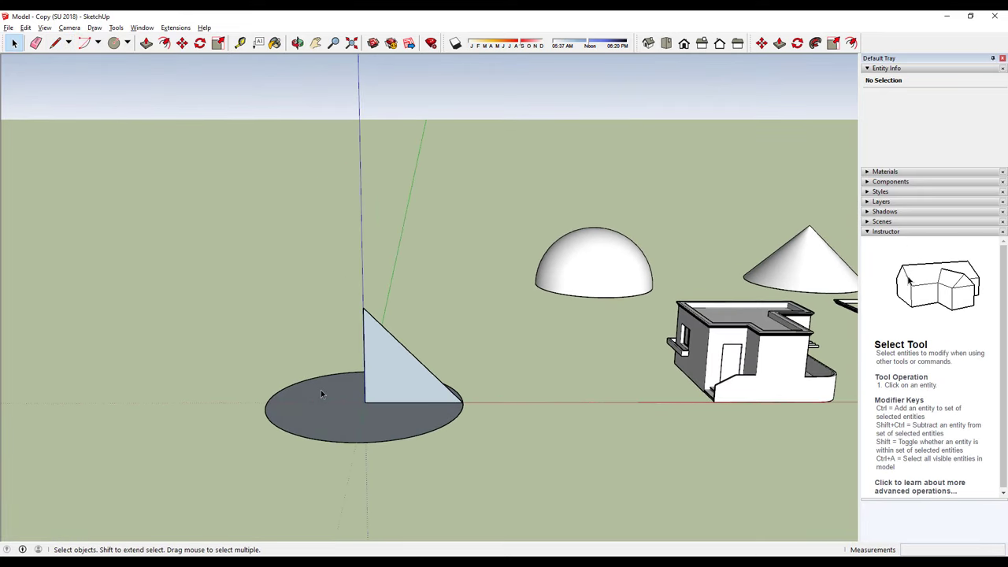
{"action": "key", "text": "Delete"}
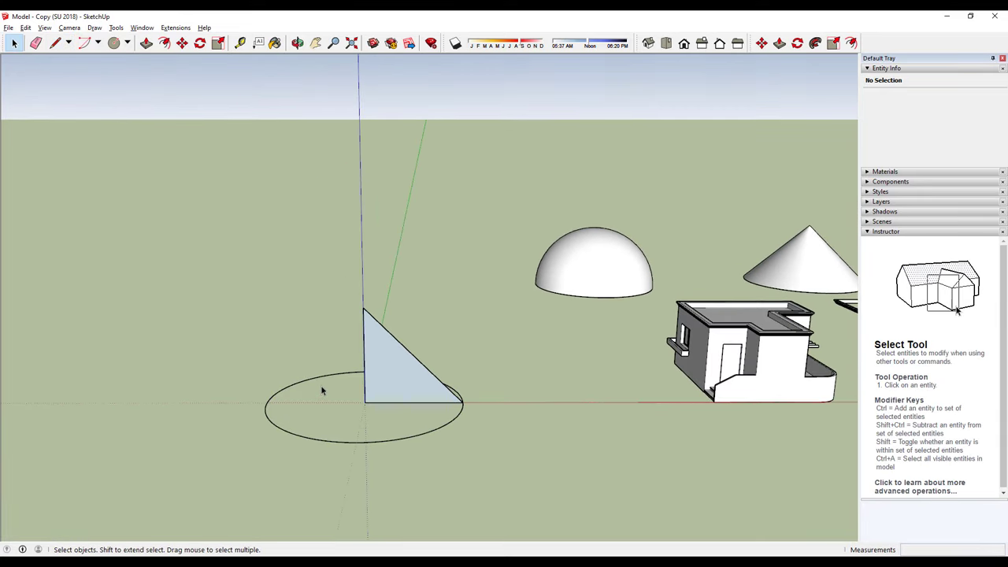
Step: Sweep the triangle along the circle outline with Follow Me into a cone
{"action": "mouse_move", "coordinate": [403, 326]}
{"action": "middle_mouse_down"}
{"action": "mouse_move", "coordinate": [387, 254]}
{"action": "mouse_move", "coordinate": [336, 331]}
{"action": "mouse_move", "coordinate": [387, 352]}
{"action": "mouse_move", "coordinate": [615, 366]}
{"action": "middle_mouse_up"}
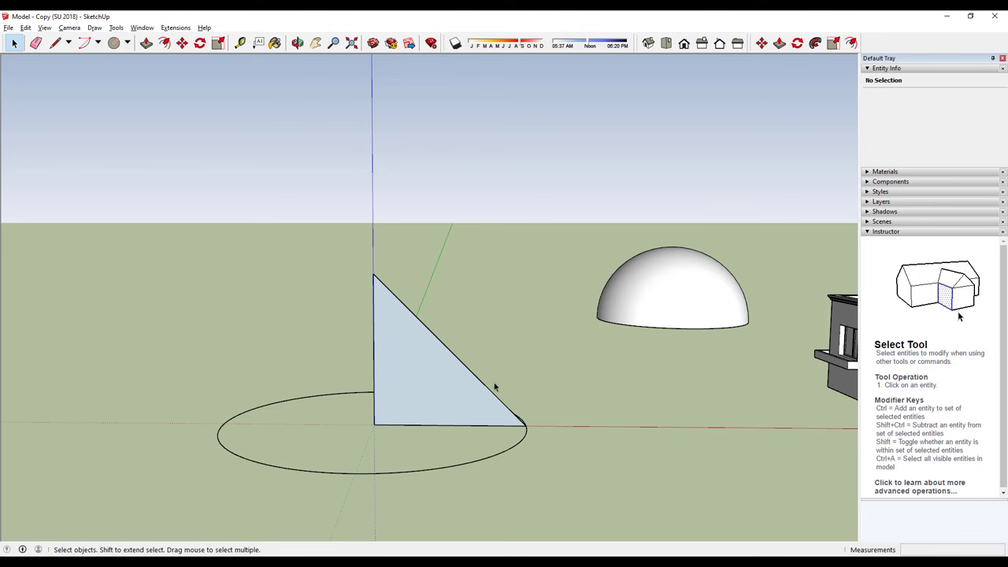
{"action": "left_click", "coordinate": [388, 477]}
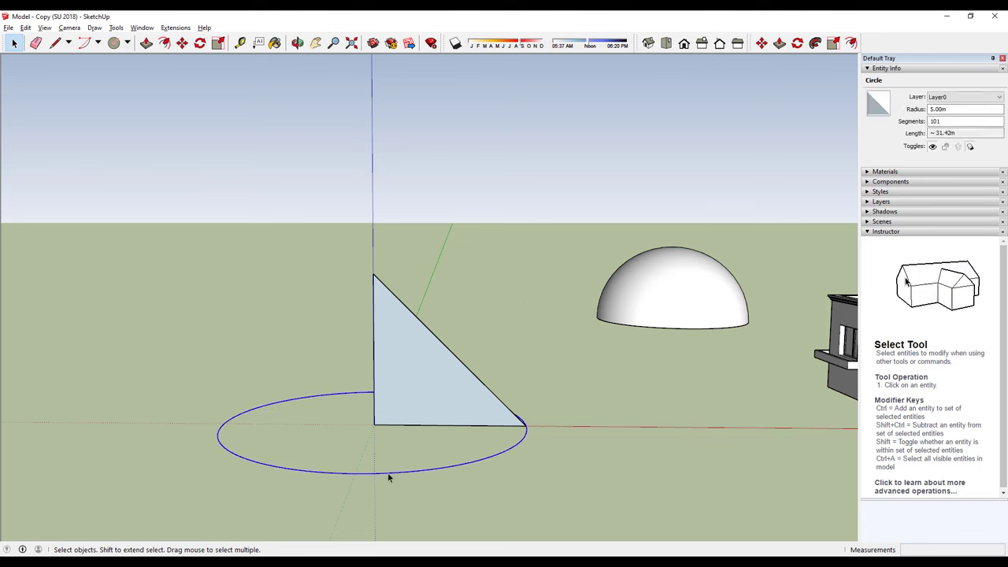
{"action": "left_click", "coordinate": [816, 42]}
{"action": "left_click", "coordinate": [400, 325]}
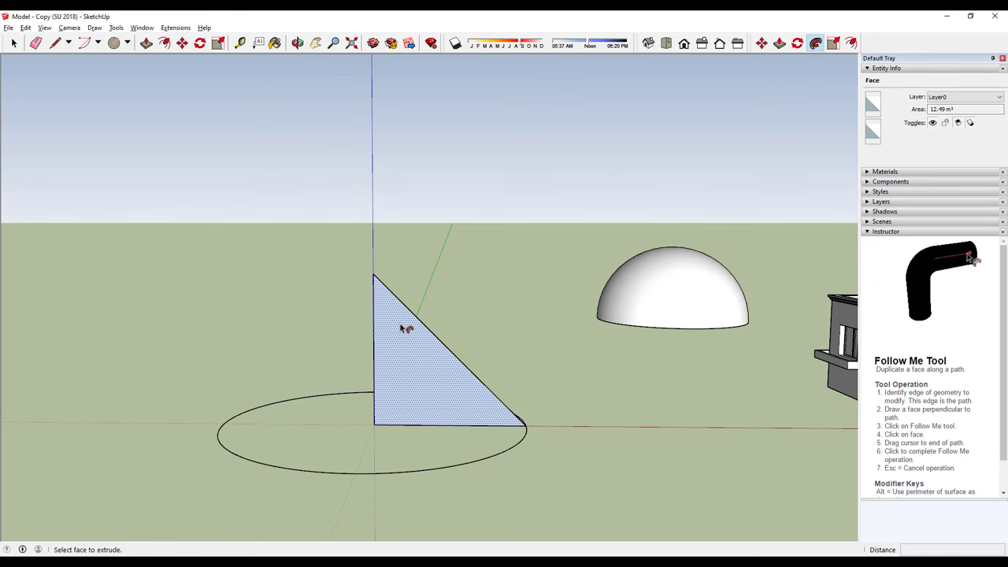
{"action": "left_click", "coordinate": [400, 324]}
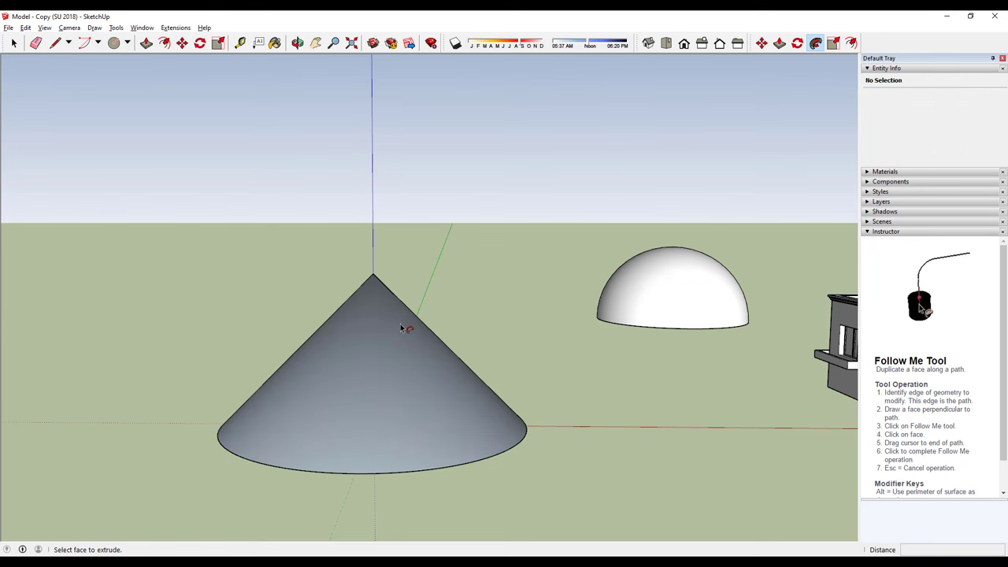
{"action": "mouse_move", "coordinate": [455, 341]}
{"action": "middle_mouse_down"}
{"action": "mouse_move", "coordinate": [538, 450]}
{"action": "mouse_move", "coordinate": [722, 367]}
{"action": "mouse_move", "coordinate": [345, 471]}
{"action": "mouse_move", "coordinate": [207, 444]}
{"action": "mouse_move", "coordinate": [214, 280]}
{"action": "mouse_move", "coordinate": [418, 353]}
{"action": "middle_mouse_up"}
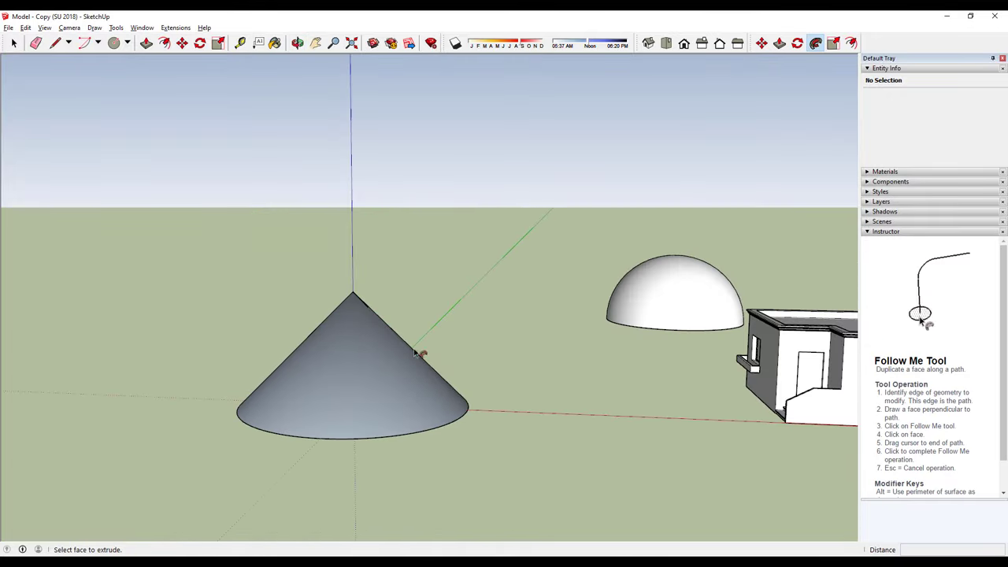
{"action": "key", "text": "space"}
{"action": "mouse_move", "coordinate": [302, 320]}
{"action": "middle_mouse_down"}
{"action": "mouse_move", "coordinate": [354, 311]}
{"action": "mouse_move", "coordinate": [367, 218]}
{"action": "mouse_move", "coordinate": [379, 310]}
{"action": "mouse_move", "coordinate": [517, 354]}
{"action": "mouse_move", "coordinate": [438, 377]}
{"action": "mouse_move", "coordinate": [384, 362]}
{"action": "middle_mouse_up"}
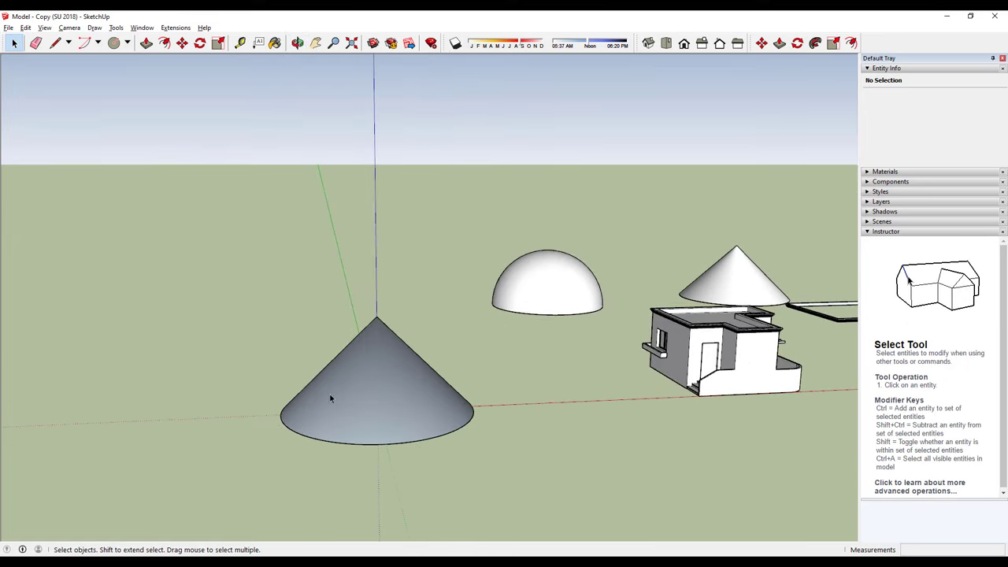
Step: Reverse the cone's surface faces so they face outward
{"action": "left_click", "coordinate": [385, 362]}
{"action": "right_click", "coordinate": [380, 360]}
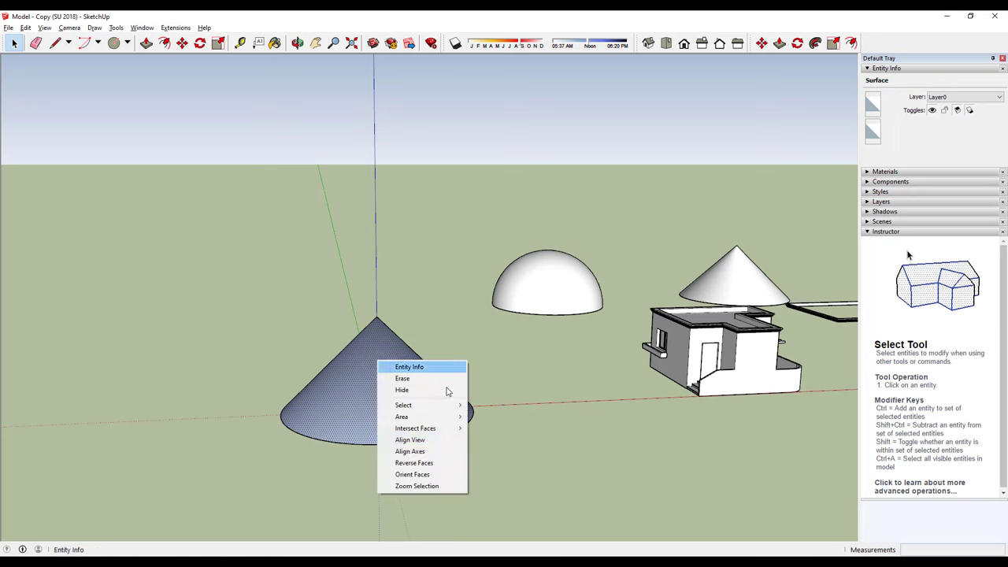
{"action": "left_click", "coordinate": [417, 463]}
{"action": "mouse_move", "coordinate": [418, 464]}
{"action": "middle_mouse_down"}
{"action": "mouse_move", "coordinate": [412, 360]}
{"action": "mouse_move", "coordinate": [504, 360]}
{"action": "mouse_move", "coordinate": [522, 418]}
{"action": "mouse_move", "coordinate": [600, 427]}
{"action": "mouse_move", "coordinate": [434, 383]}
{"action": "mouse_move", "coordinate": [473, 409]}
{"action": "middle_mouse_up"}
{"action": "middle_click_drag", "start_coordinate": [298, 380], "coordinate": [338, 361]}
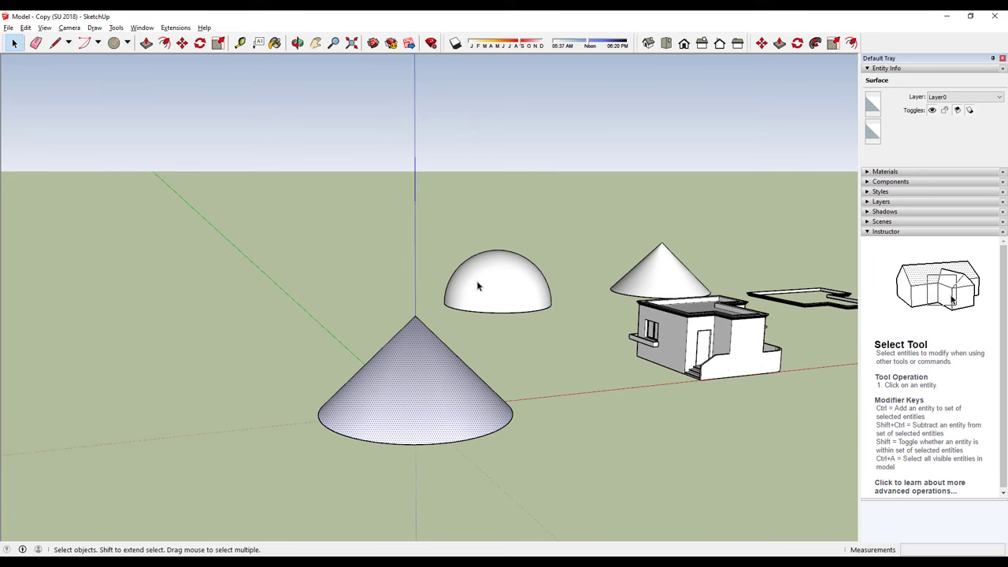
Step: Undo the cone sweep, restoring the upright triangle on its circle
{"action": "key", "text": "ctrl+z"}
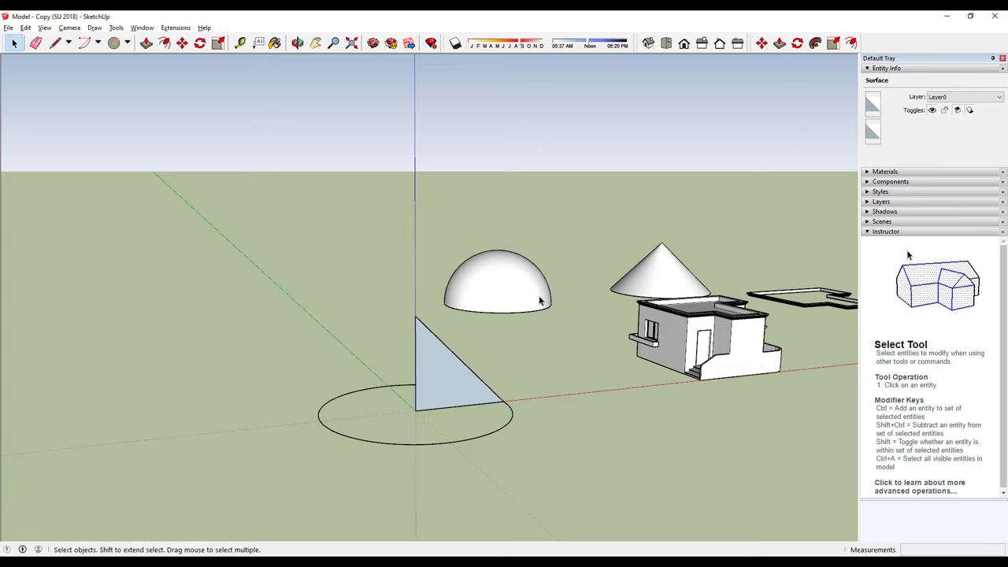
{"action": "mouse_move", "coordinate": [458, 359]}
{"action": "middle_mouse_down"}
{"action": "mouse_move", "coordinate": [416, 292]}
{"action": "mouse_move", "coordinate": [351, 341]}
{"action": "mouse_move", "coordinate": [378, 405]}
{"action": "mouse_move", "coordinate": [412, 396]}
{"action": "middle_mouse_up"}
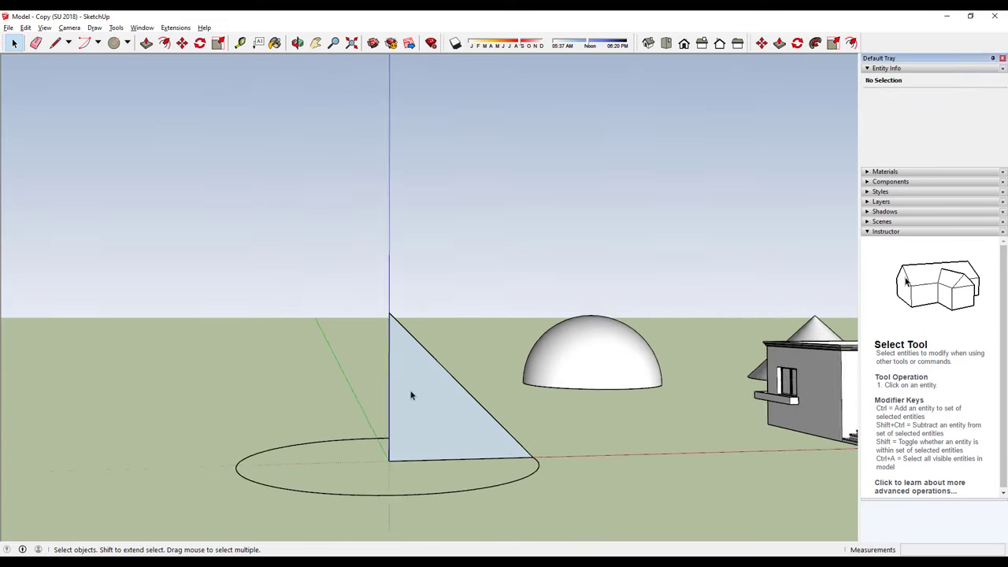
{"action": "scroll", "coordinate": [383, 316], "scroll_direction": "up", "scroll_amount": 3}
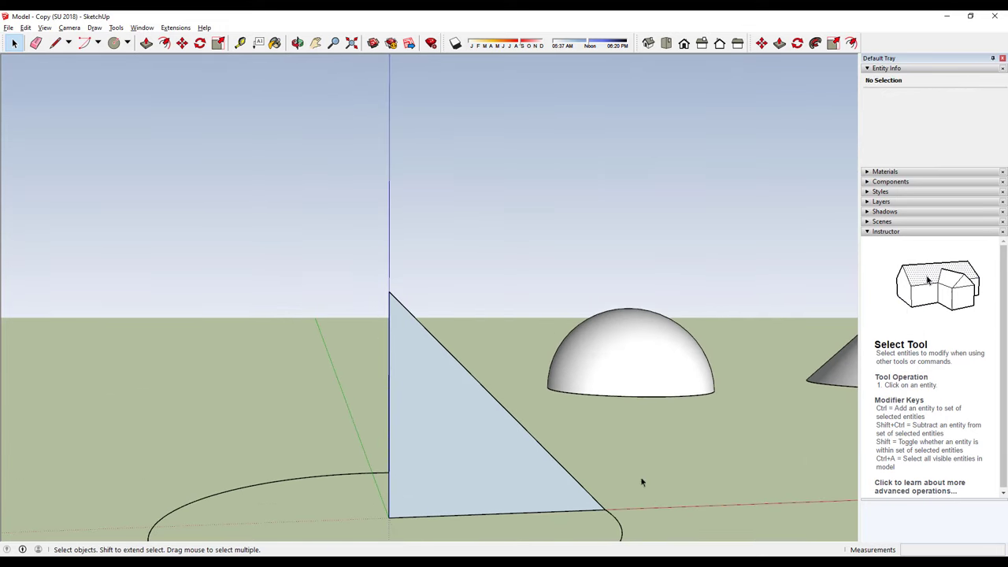
Step: Draw a 90° pie from the circle's centre up to the triangle's top
{"action": "left_click", "coordinate": [127, 44]}
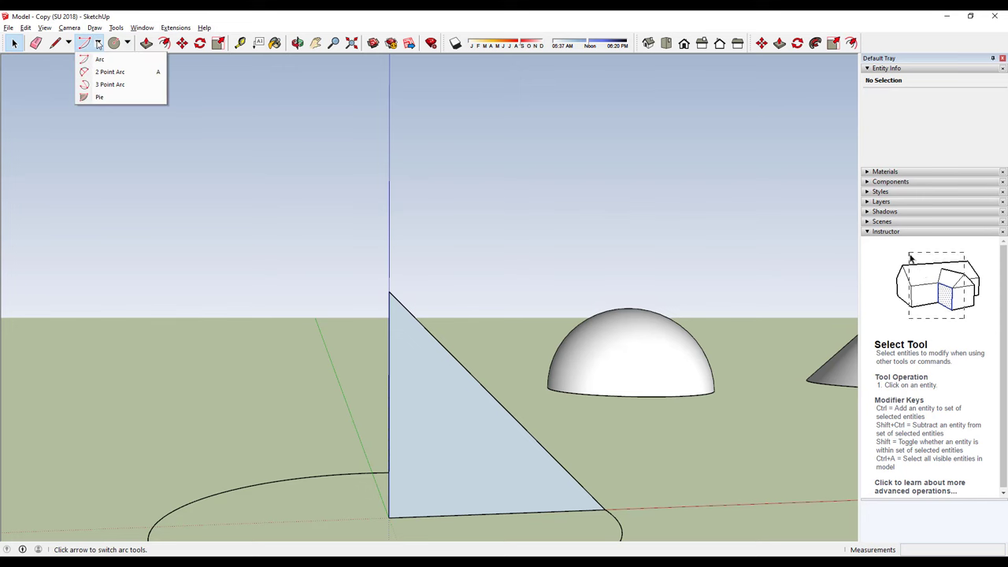
{"action": "left_click", "coordinate": [97, 43]}
{"action": "left_click", "coordinate": [119, 96]}
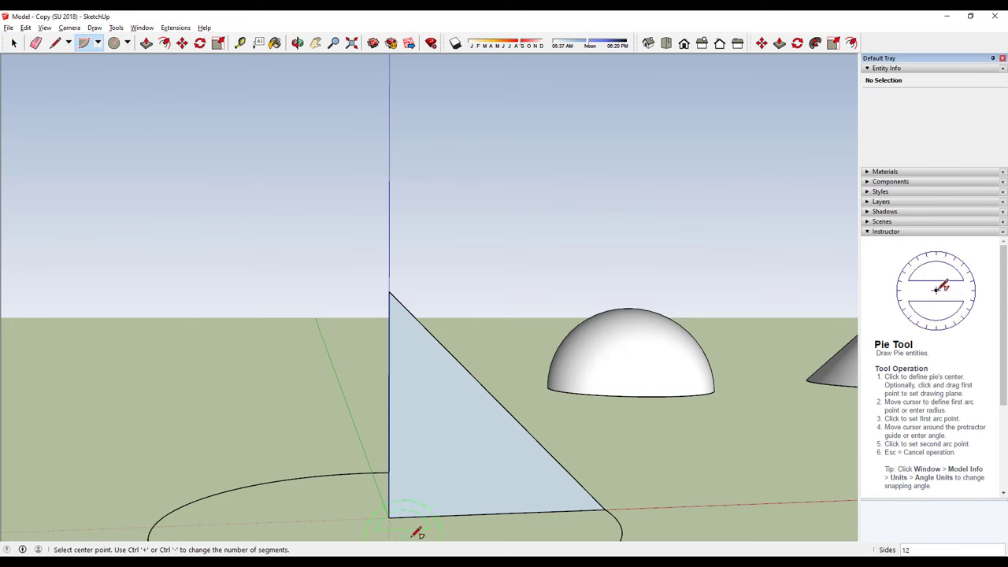
{"action": "mouse_move", "coordinate": [416, 534]}
{"action": "middle_mouse_down"}
{"action": "mouse_move", "coordinate": [395, 470]}
{"action": "mouse_move", "coordinate": [403, 512]}
{"action": "middle_mouse_up"}
{"action": "left_click", "coordinate": [387, 512]}
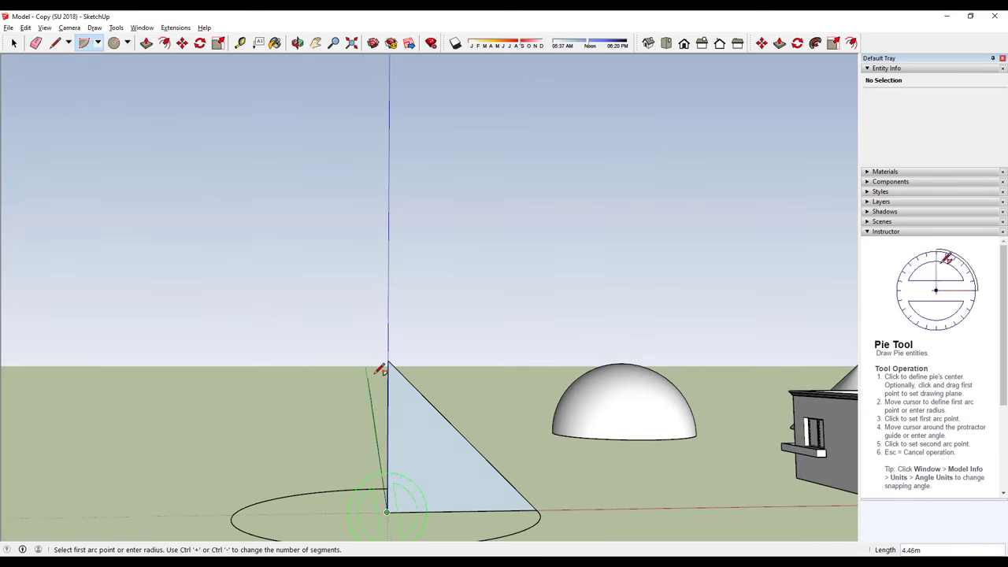
{"action": "left_click", "coordinate": [389, 360]}
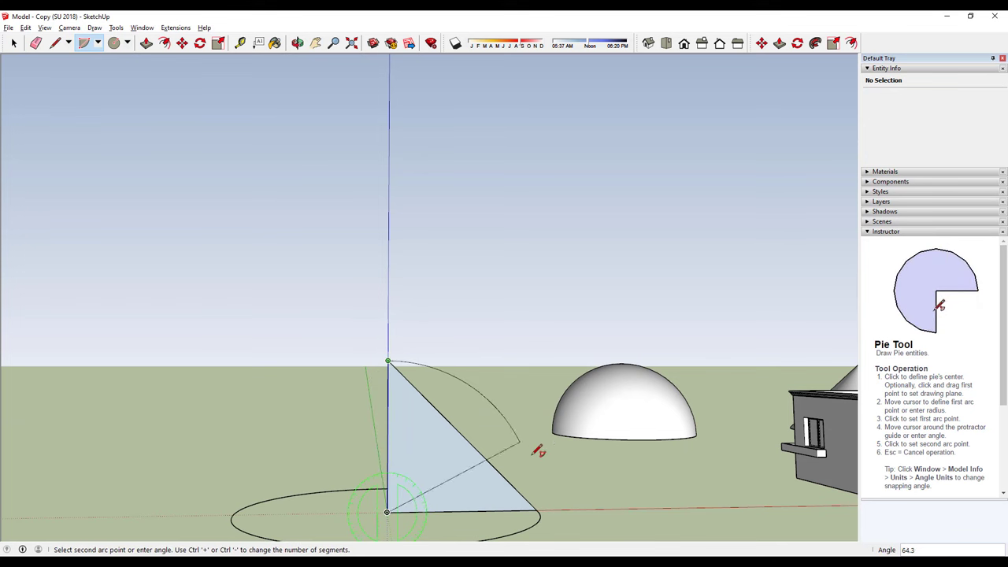
{"action": "scroll", "coordinate": [544, 504], "scroll_direction": "up", "scroll_amount": 5}
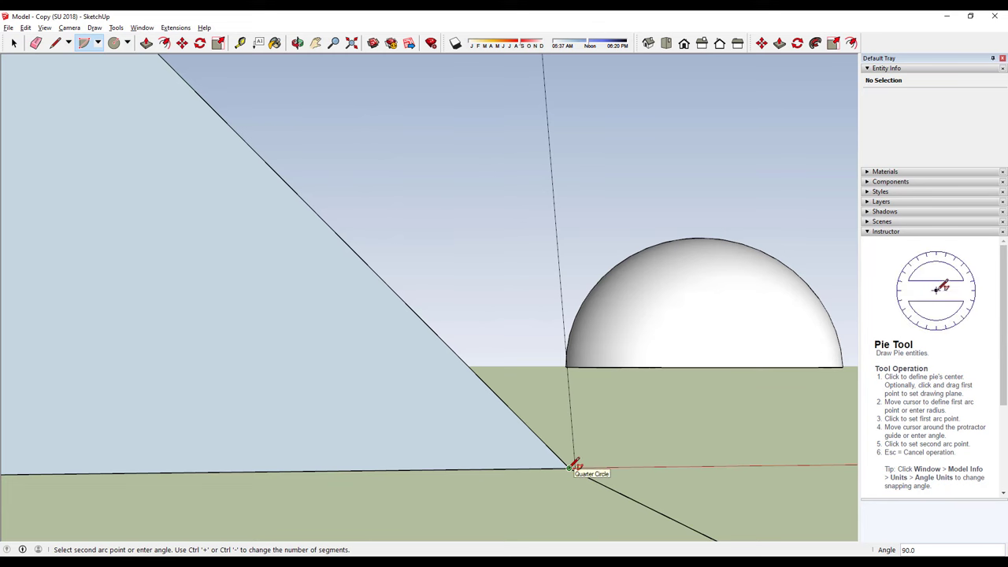
{"action": "left_click", "coordinate": [572, 468]}
Step: Delete the triangle's diagonal edge so one quarter-circle face remains
{"action": "middle_click_drag", "start_coordinate": [595, 462], "coordinate": [501, 459]}
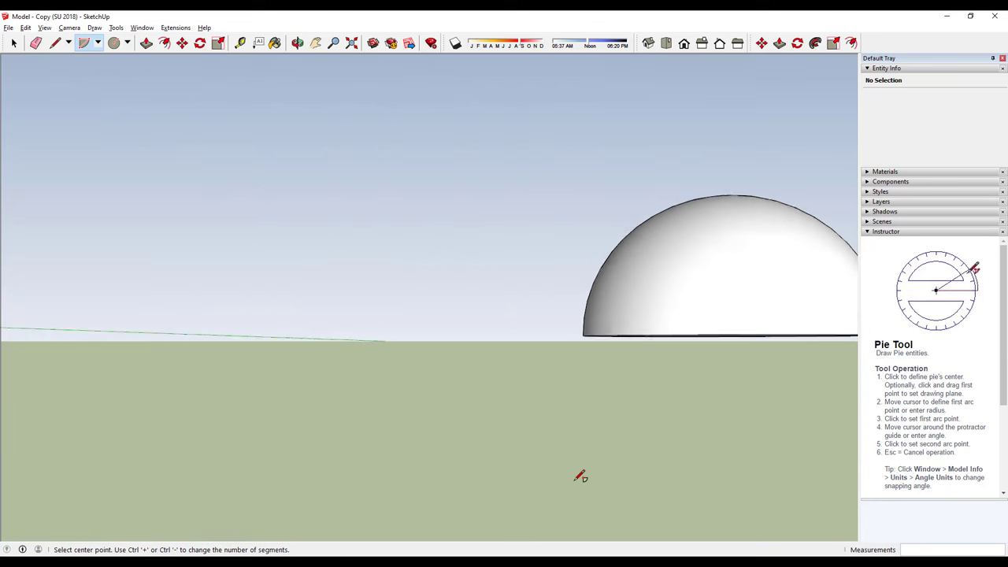
{"action": "scroll", "coordinate": [495, 461], "scroll_direction": "down", "scroll_amount": 1}
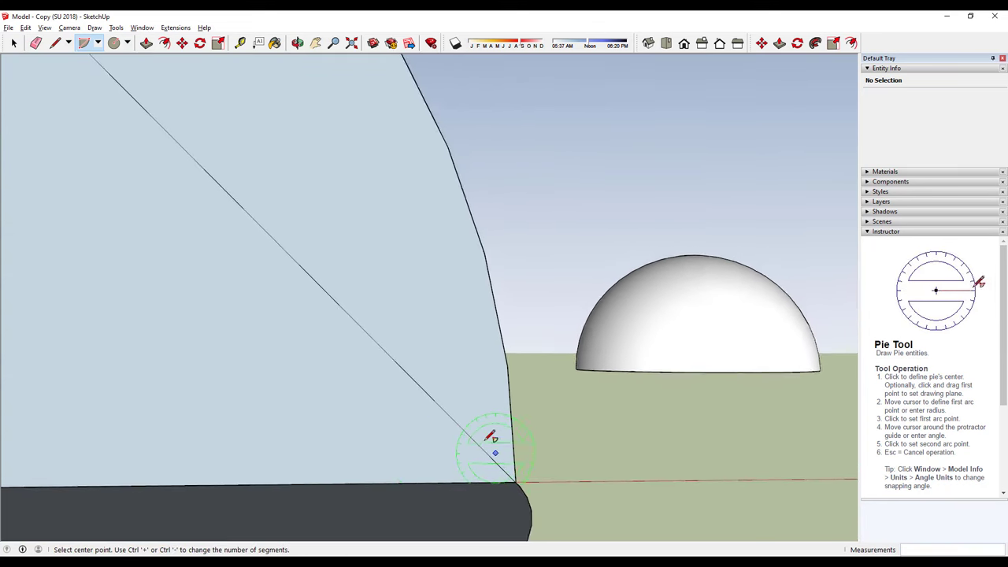
{"action": "scroll", "coordinate": [491, 439], "scroll_direction": "down", "scroll_amount": 5}
{"action": "mouse_move", "coordinate": [337, 338]}
{"action": "middle_mouse_down"}
{"action": "mouse_move", "coordinate": [326, 342]}
{"action": "mouse_move", "coordinate": [468, 376]}
{"action": "mouse_move", "coordinate": [446, 281]}
{"action": "mouse_move", "coordinate": [385, 402]}
{"action": "middle_mouse_up"}
{"action": "key", "text": "space"}
{"action": "left_click", "coordinate": [315, 322]}
{"action": "key", "text": "Delete"}
{"action": "key", "text": "Delete"}
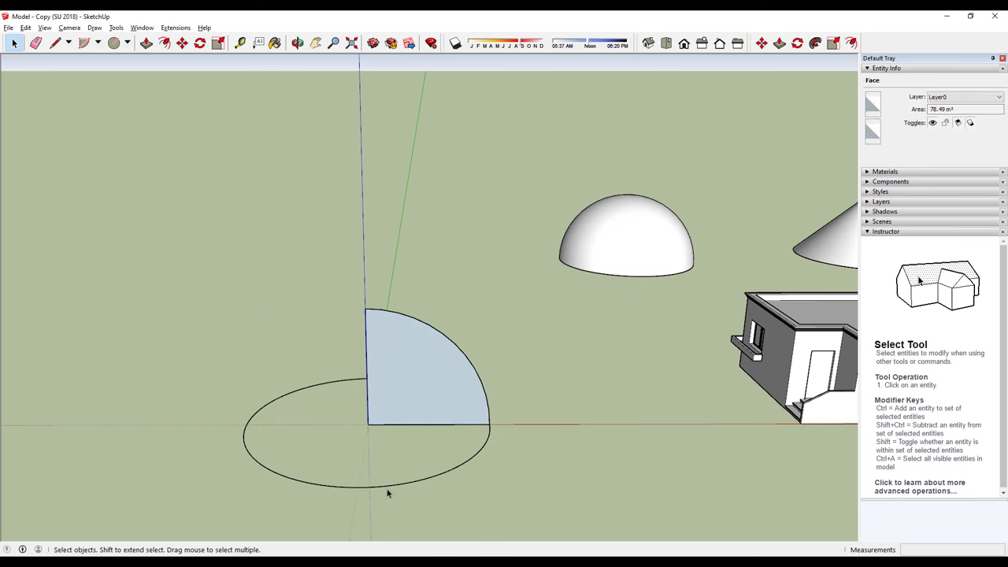
Step: Sweep the quarter-circle face around the circle with Follow Me into a hemisphere
{"action": "left_click", "coordinate": [387, 487]}
{"action": "middle_click_drag", "start_coordinate": [387, 487], "coordinate": [436, 471]}
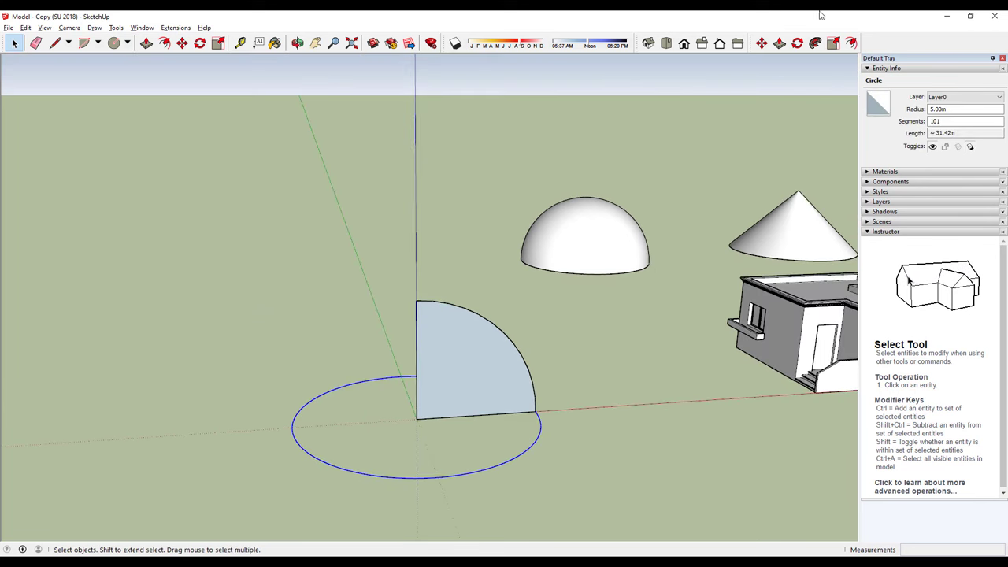
{"action": "left_click", "coordinate": [816, 43]}
{"action": "left_click", "coordinate": [472, 330]}
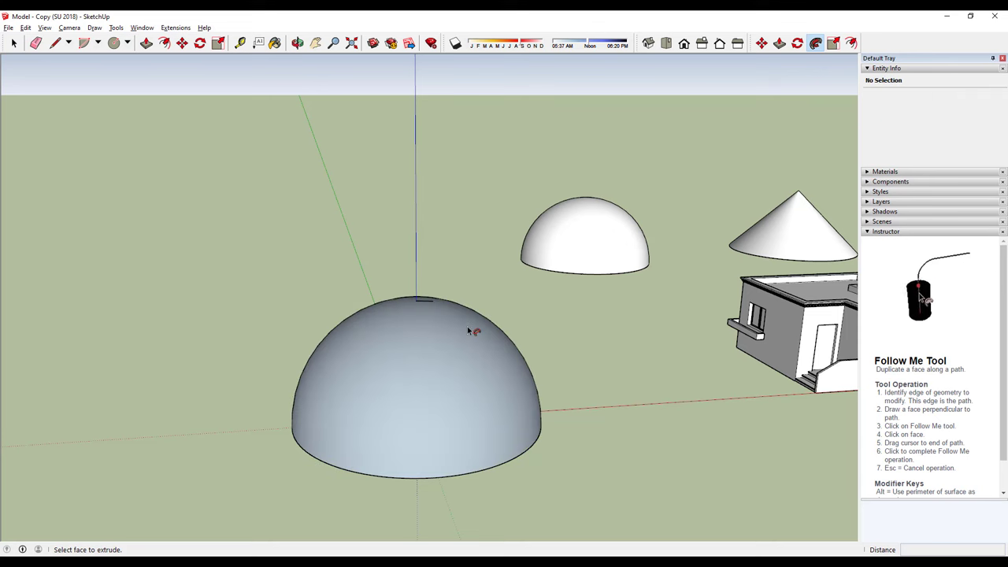
{"action": "mouse_move", "coordinate": [467, 326]}
{"action": "middle_mouse_down"}
{"action": "mouse_move", "coordinate": [455, 236]}
{"action": "mouse_move", "coordinate": [407, 186]}
{"action": "mouse_move", "coordinate": [416, 457]}
{"action": "middle_mouse_up"}
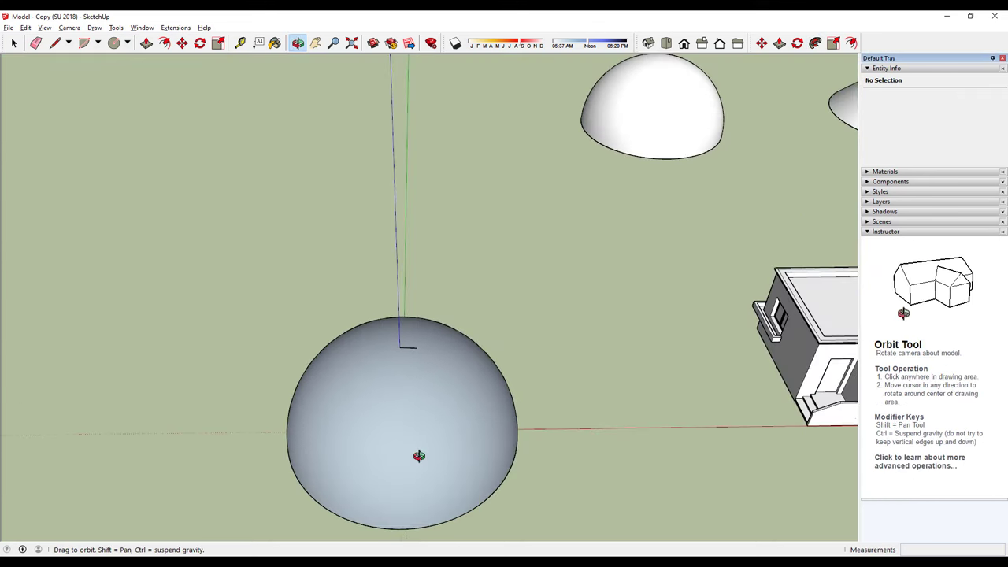
Step: Hide the two small stray edges on top of the hemisphere
{"action": "key", "text": "space"}
{"action": "left_click", "coordinate": [408, 353]}
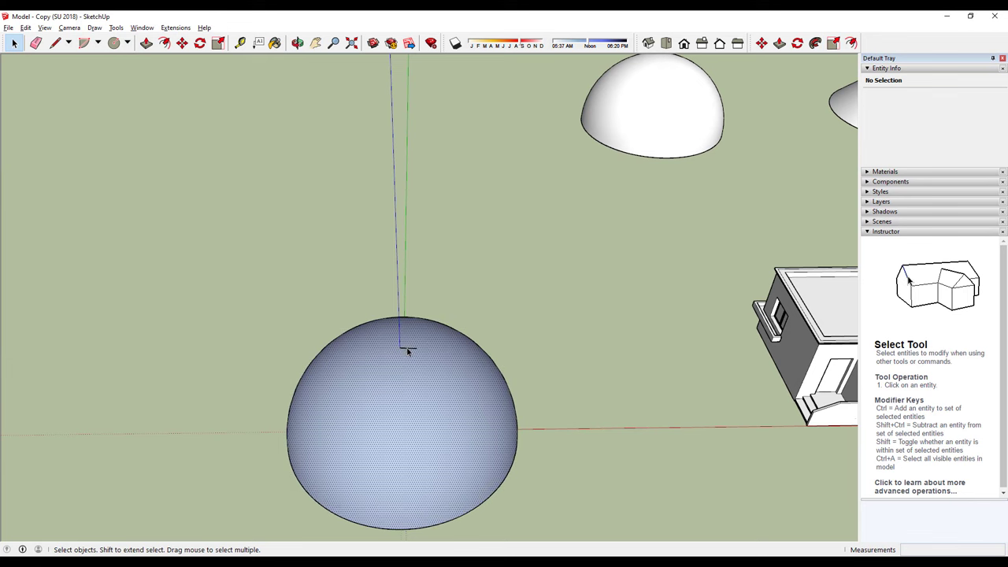
{"action": "scroll", "coordinate": [406, 353], "scroll_direction": "up", "scroll_amount": 2}
{"action": "left_click", "coordinate": [415, 349]}
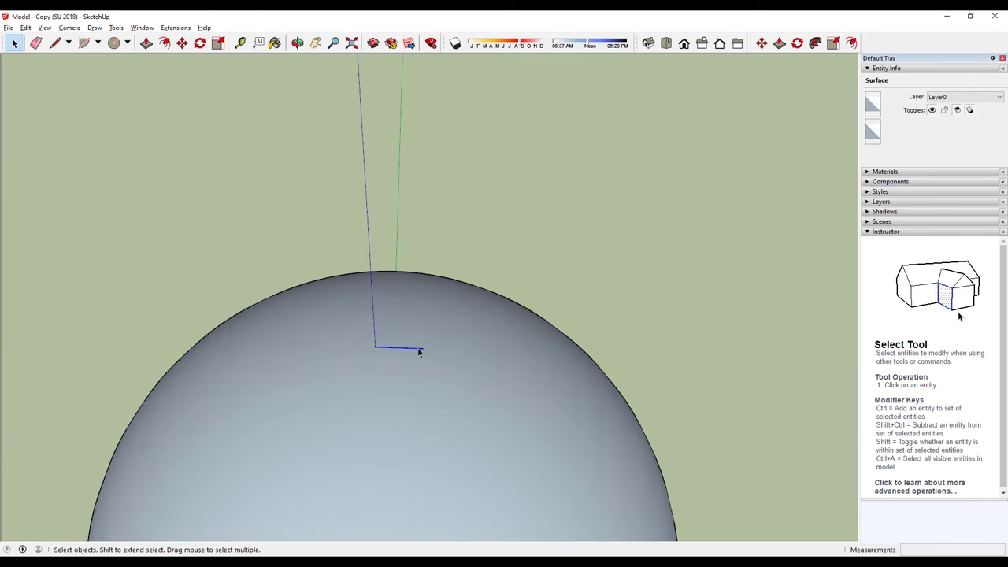
{"action": "scroll", "coordinate": [418, 351], "scroll_direction": "up", "scroll_amount": 2}
{"action": "right_click", "coordinate": [419, 353]}
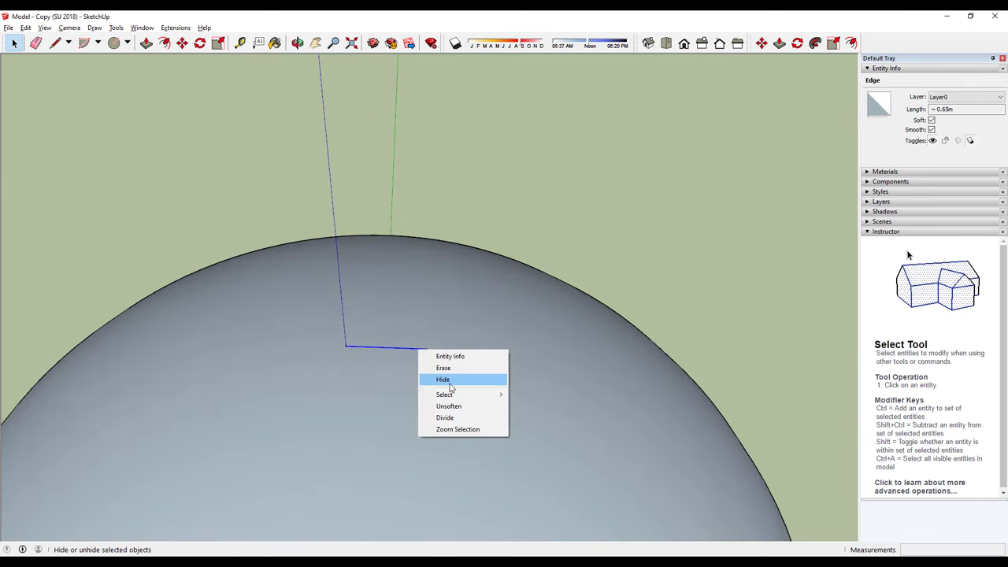
{"action": "left_click", "coordinate": [443, 381]}
{"action": "scroll", "coordinate": [438, 367], "scroll_direction": "up", "scroll_amount": 2}
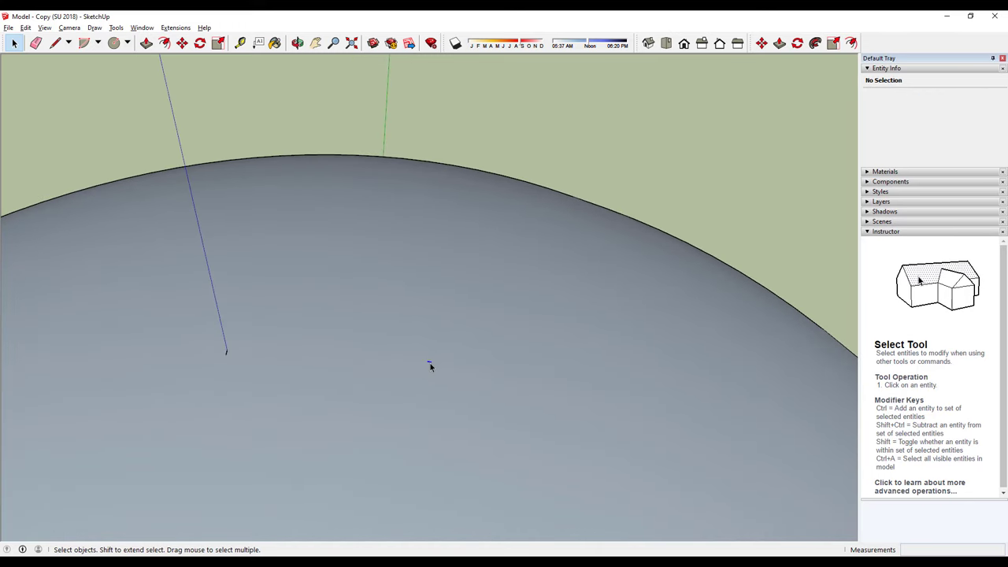
{"action": "right_click", "coordinate": [430, 363]}
{"action": "left_click", "coordinate": [459, 394]}
{"action": "scroll", "coordinate": [345, 380], "scroll_direction": "down", "scroll_amount": 2}
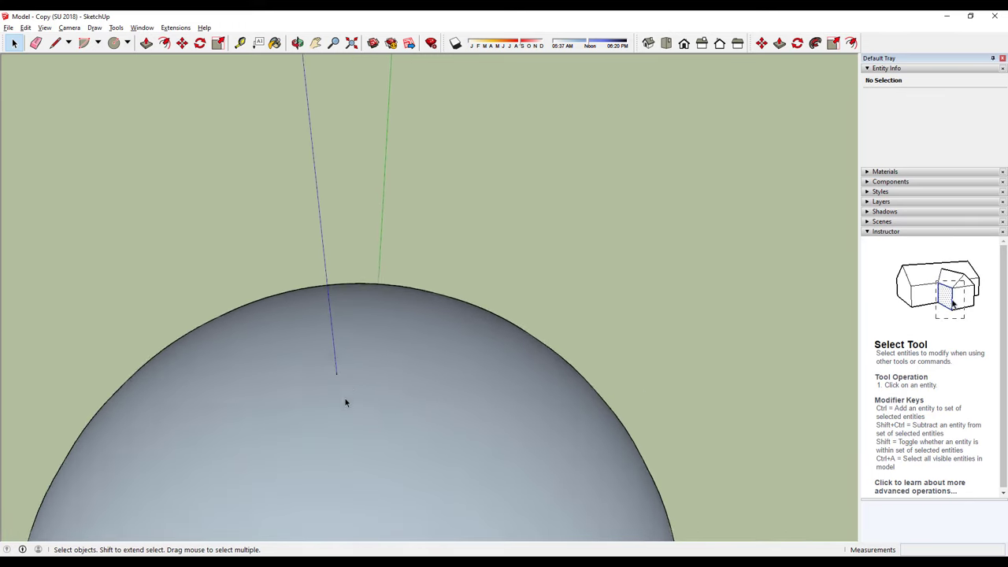
{"action": "scroll", "coordinate": [346, 402], "scroll_direction": "down", "scroll_amount": 2}
{"action": "scroll", "coordinate": [331, 331], "scroll_direction": "down", "scroll_amount": 2}
{"action": "middle_click_drag", "start_coordinate": [365, 377], "coordinate": [349, 180]}
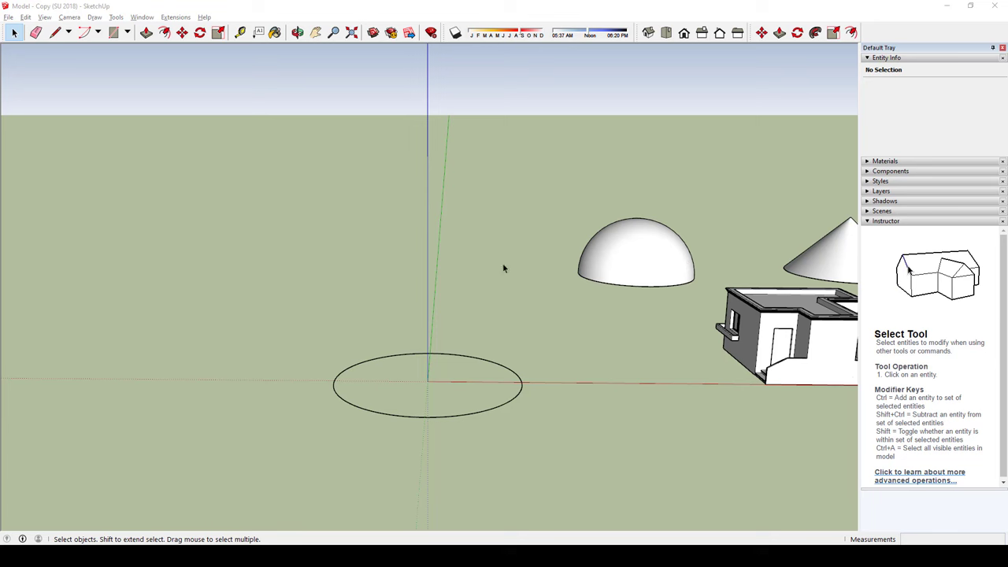
Step: Orbit and zoom to look down on the bare circle outline at the origin
{"action": "scroll", "coordinate": [429, 366], "scroll_direction": "up", "scroll_amount": 3}
{"action": "mouse_move", "coordinate": [432, 367]}
{"action": "middle_mouse_down"}
{"action": "mouse_move", "coordinate": [450, 334]}
{"action": "mouse_move", "coordinate": [450, 349]}
{"action": "middle_mouse_up"}
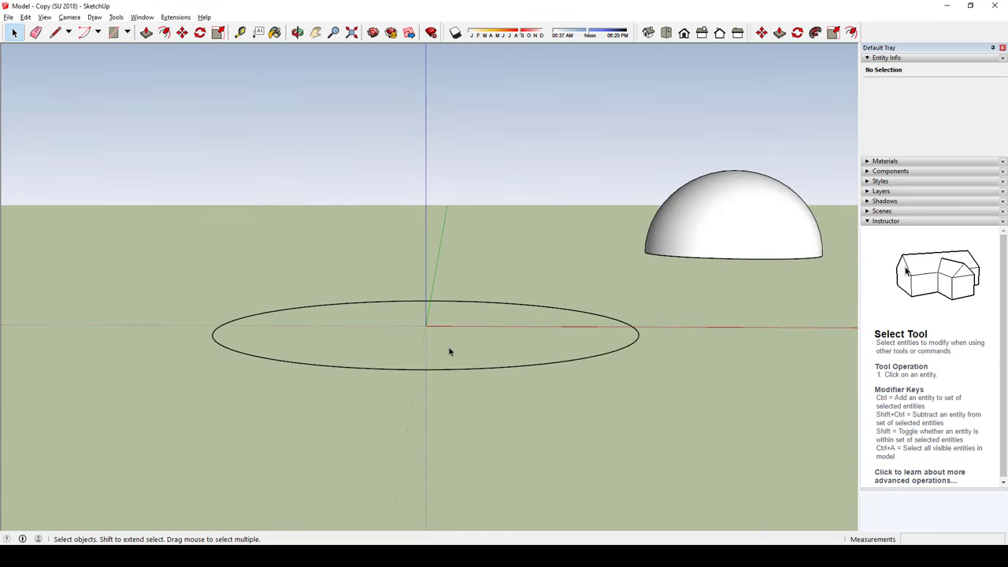
{"action": "scroll", "coordinate": [429, 287], "scroll_direction": "up", "scroll_amount": 1}
{"action": "middle_click_drag", "start_coordinate": [429, 287], "coordinate": [476, 309]}
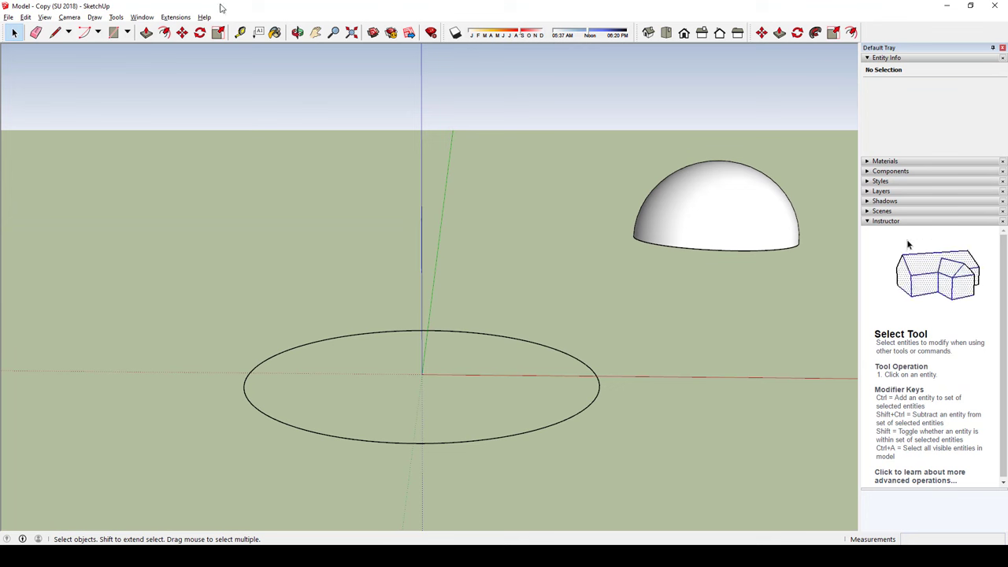
Step: Draw an upright rectangle from the circle's rim across to the vertical axis above its centre
{"action": "left_click", "coordinate": [114, 32]}
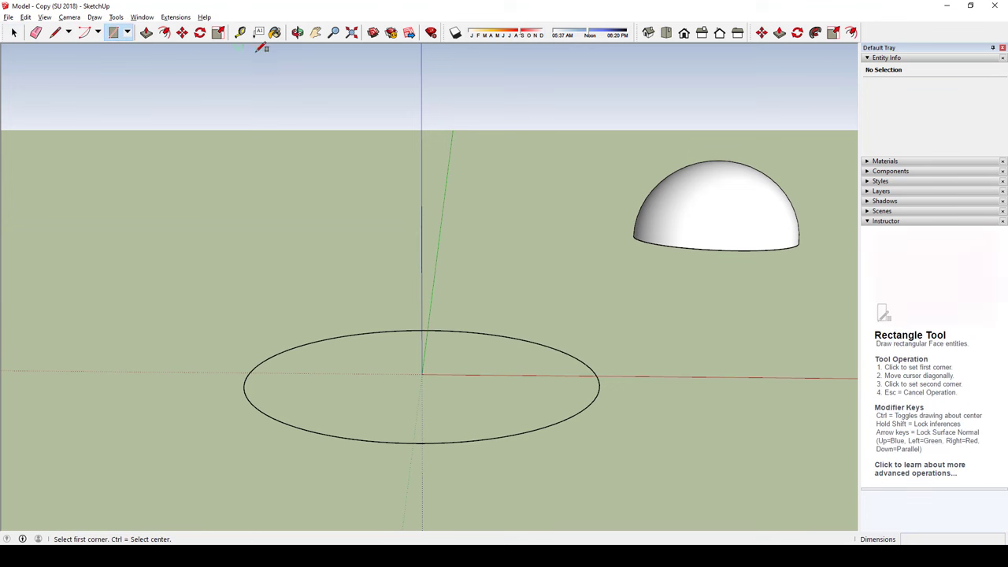
{"action": "left_click", "coordinate": [422, 374]}
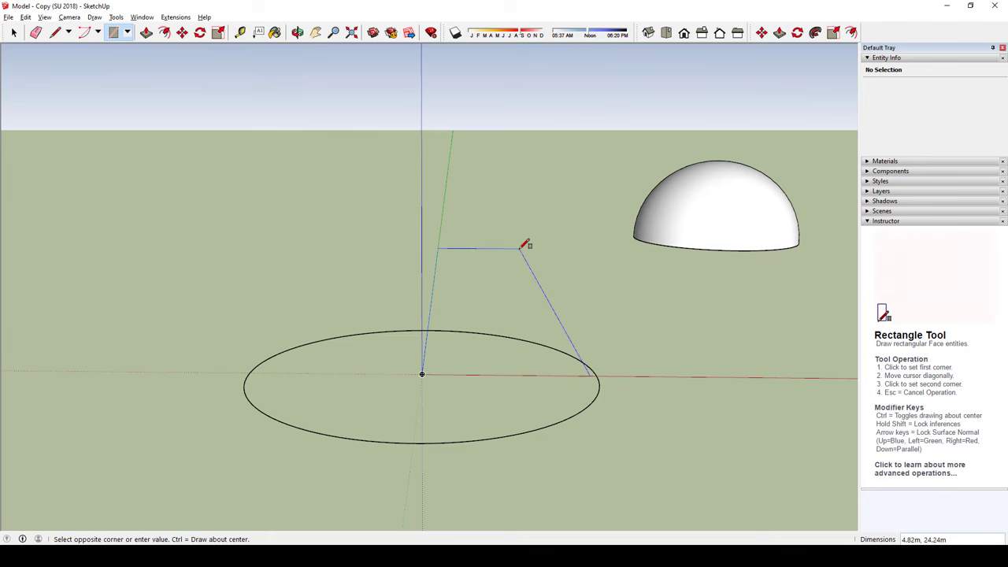
{"action": "key", "text": "Escape"}
{"action": "mouse_move", "coordinate": [596, 382]}
{"action": "middle_mouse_down"}
{"action": "mouse_move", "coordinate": [596, 278]}
{"action": "mouse_move", "coordinate": [612, 353]}
{"action": "middle_mouse_up"}
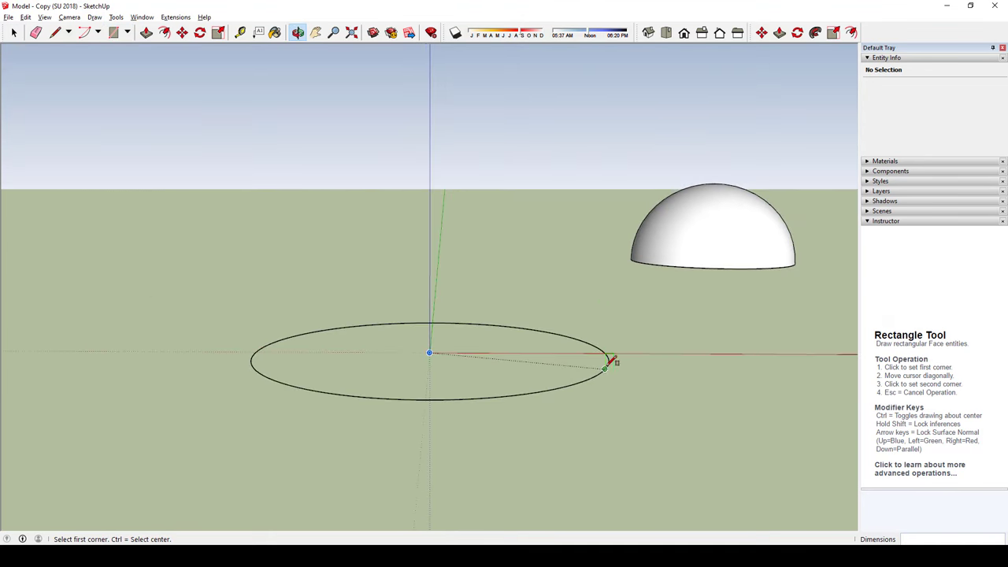
{"action": "scroll", "coordinate": [612, 352], "scroll_direction": "up", "scroll_amount": 2}
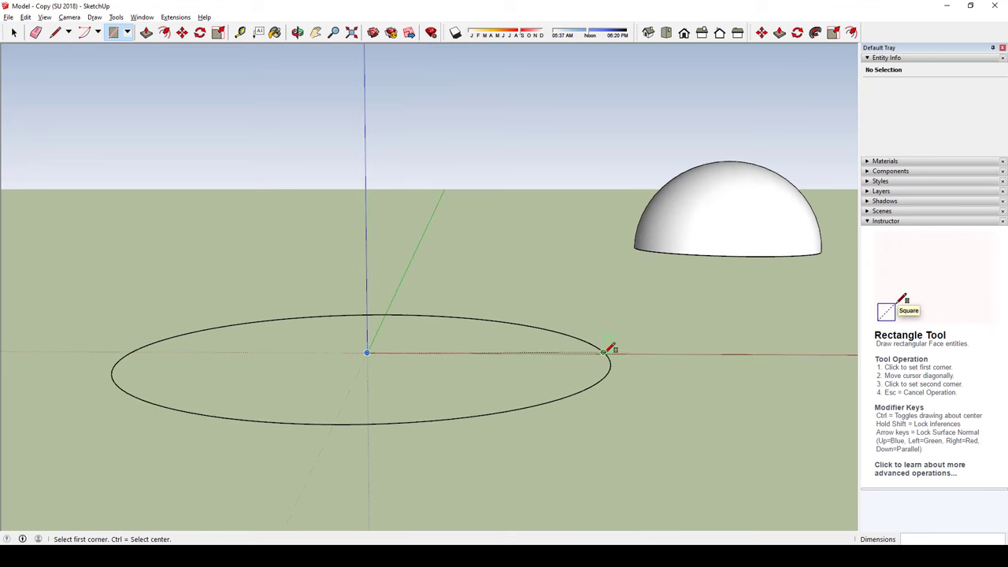
{"action": "scroll", "coordinate": [613, 349], "scroll_direction": "up", "scroll_amount": 2}
{"action": "left_click", "coordinate": [612, 349]}
{"action": "scroll", "coordinate": [449, 205], "scroll_direction": "down", "scroll_amount": 3}
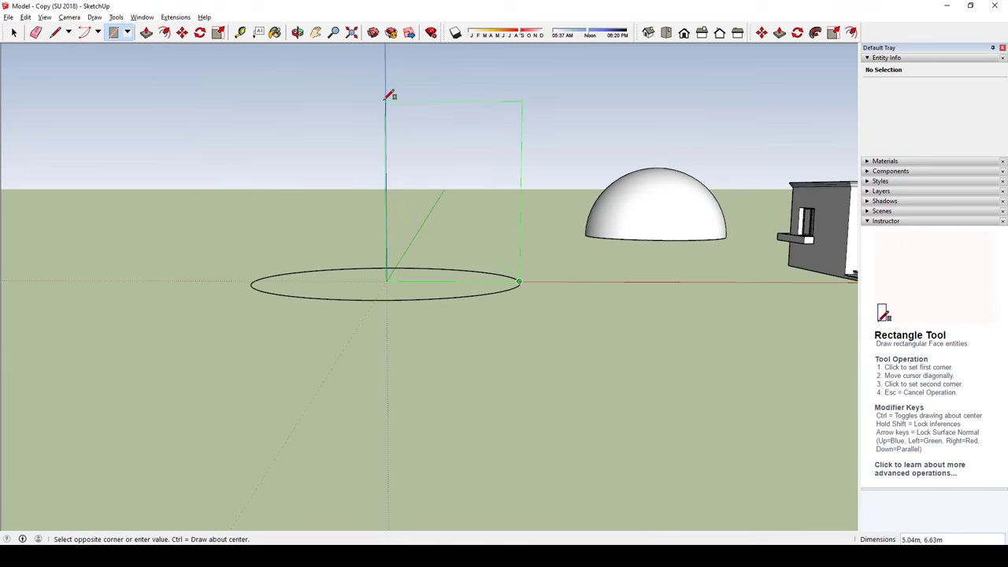
{"action": "left_click", "coordinate": [388, 66]}
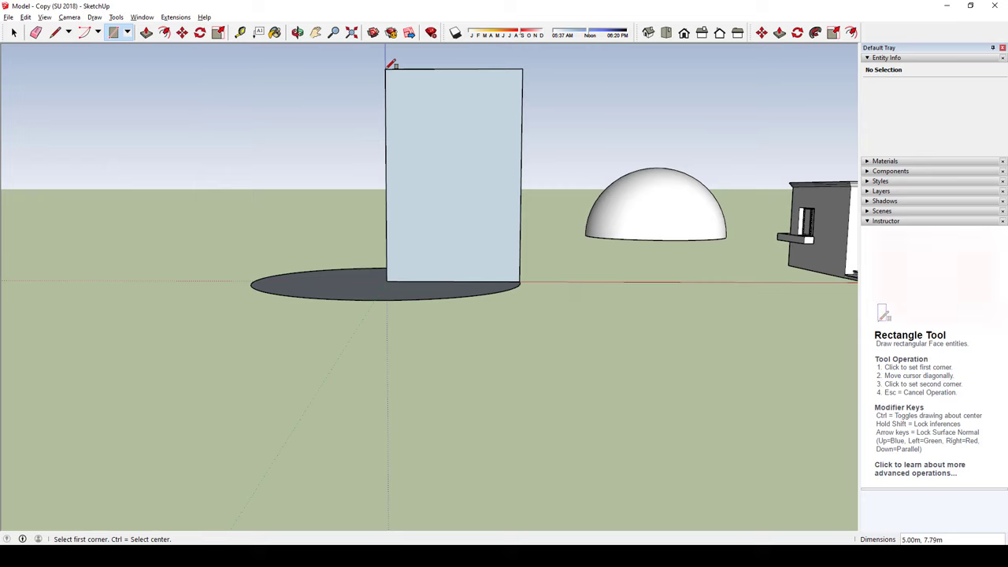
{"action": "mouse_move", "coordinate": [389, 63]}
{"action": "middle_mouse_down"}
{"action": "mouse_move", "coordinate": [438, 229]}
{"action": "mouse_move", "coordinate": [412, 354]}
{"action": "middle_mouse_up"}
{"action": "key", "text": "space"}
{"action": "scroll", "coordinate": [406, 332], "scroll_direction": "up", "scroll_amount": 2}
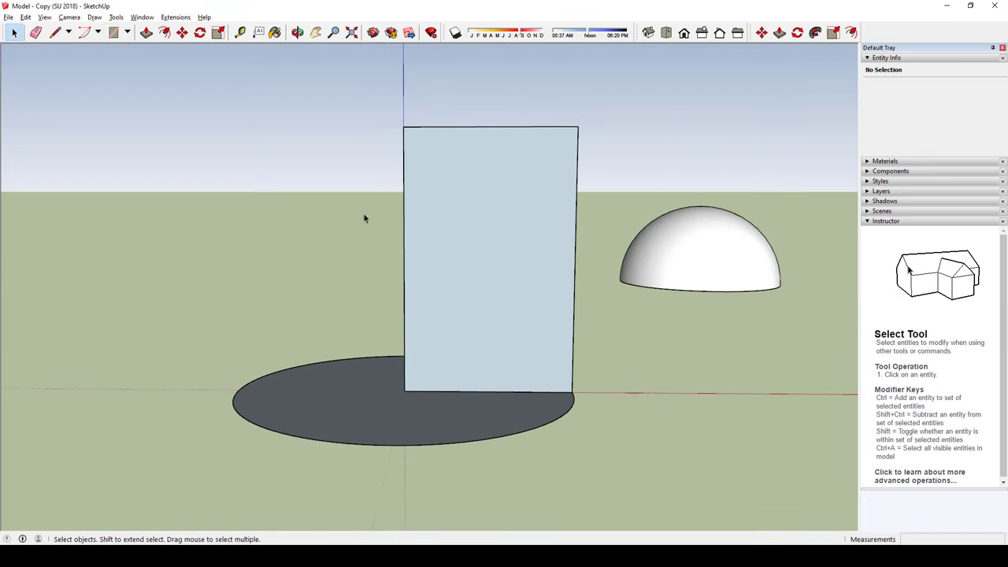
Step: Draw a quarter arc centred at the rectangle's bottom-left corner across its face
{"action": "left_click", "coordinate": [88, 32]}
{"action": "left_click", "coordinate": [98, 32]}
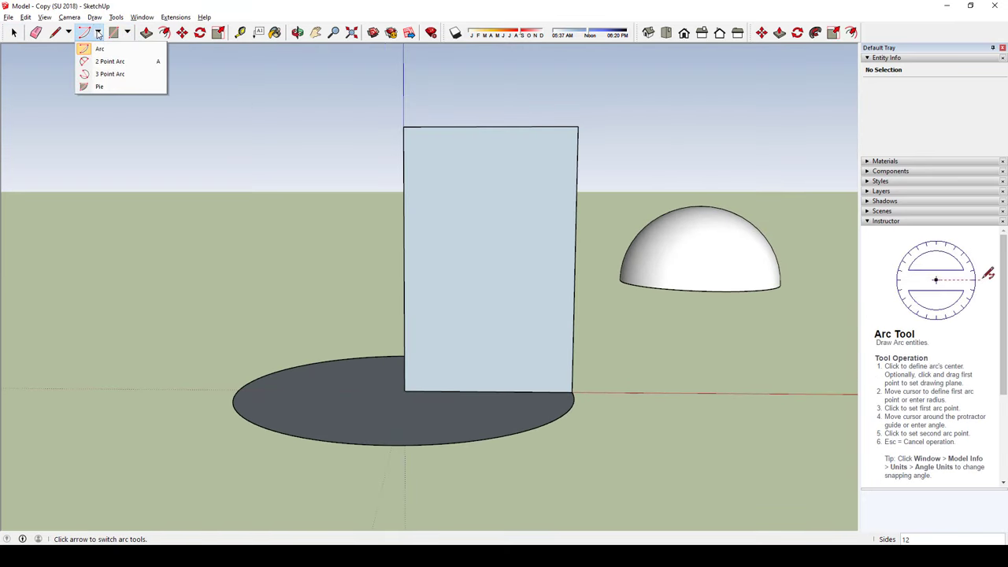
{"action": "left_click", "coordinate": [101, 49]}
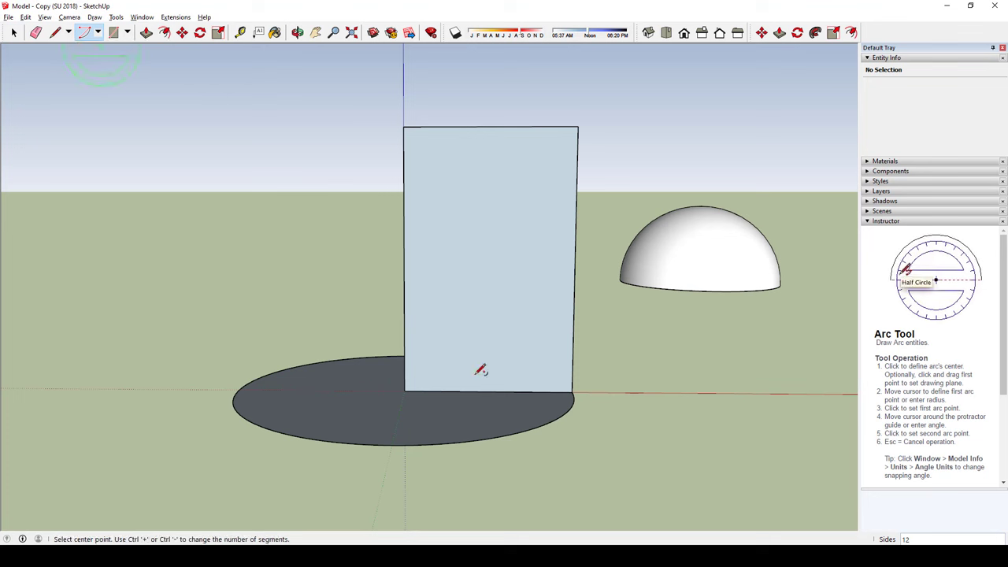
{"action": "left_click", "coordinate": [404, 391]}
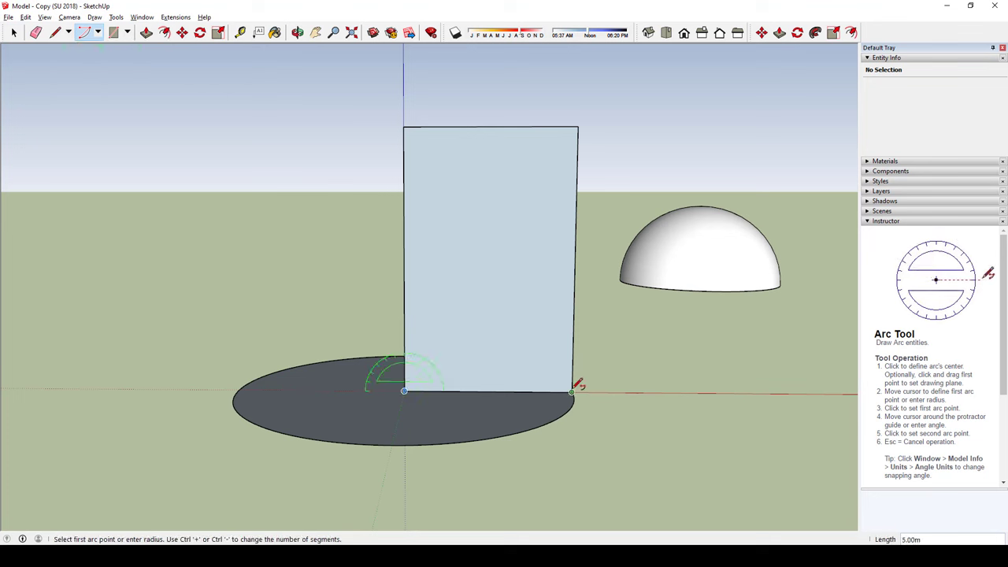
{"action": "left_click", "coordinate": [571, 392]}
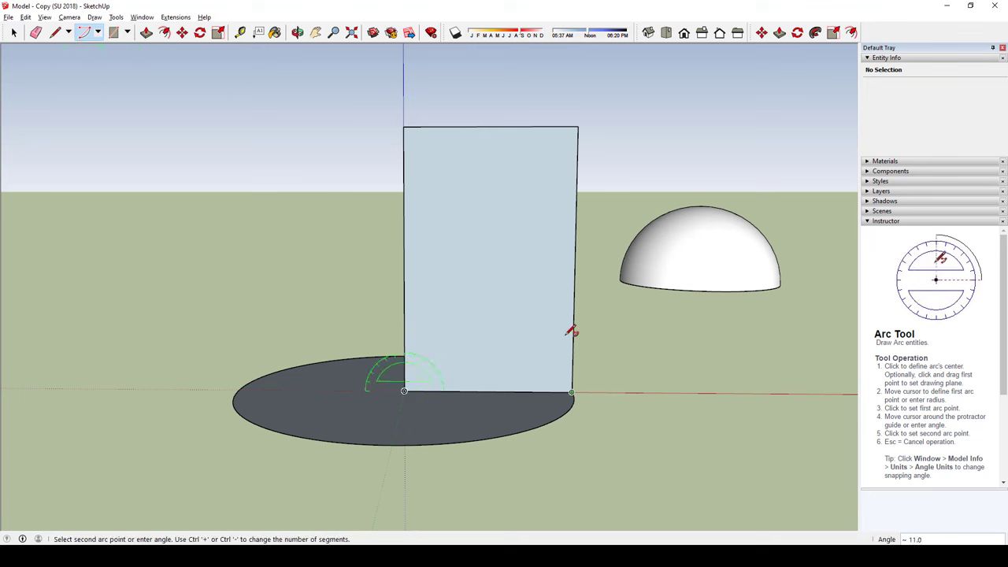
{"action": "left_click", "coordinate": [490, 249]}
Step: Draw a stepped chain of edges up from the arc's upper end toward the top
{"action": "key", "text": "l"}
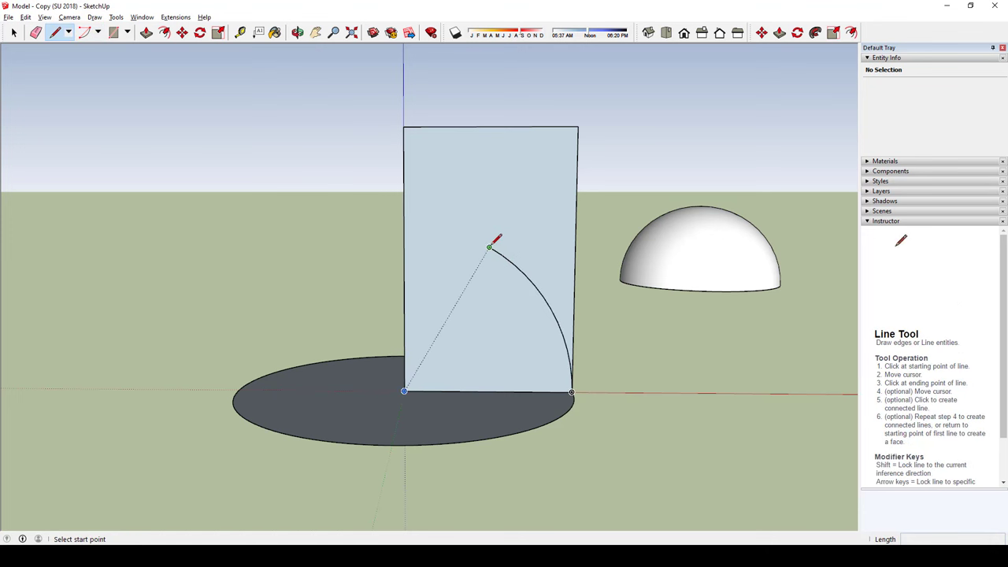
{"action": "left_click", "coordinate": [489, 247]}
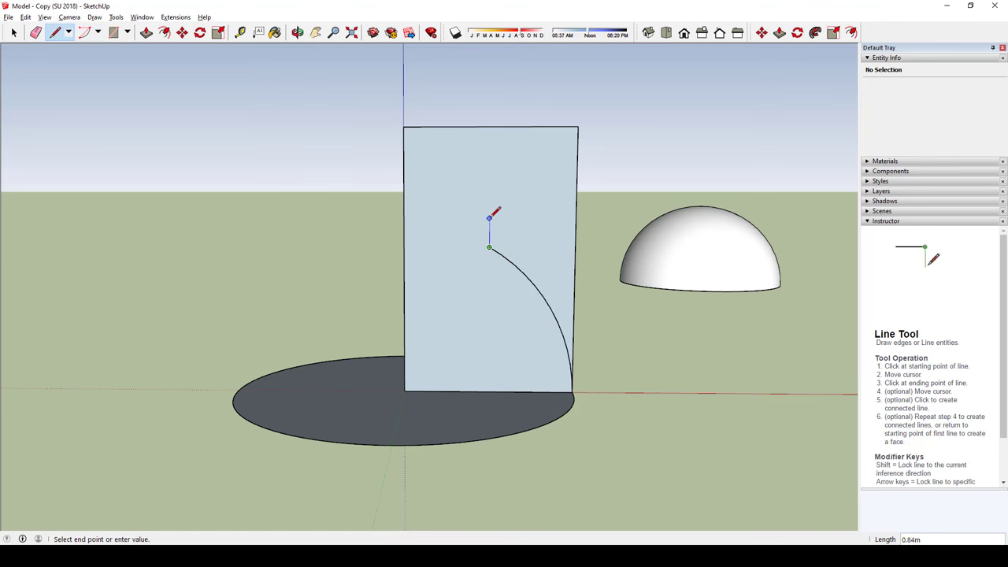
{"action": "left_click", "coordinate": [489, 218]}
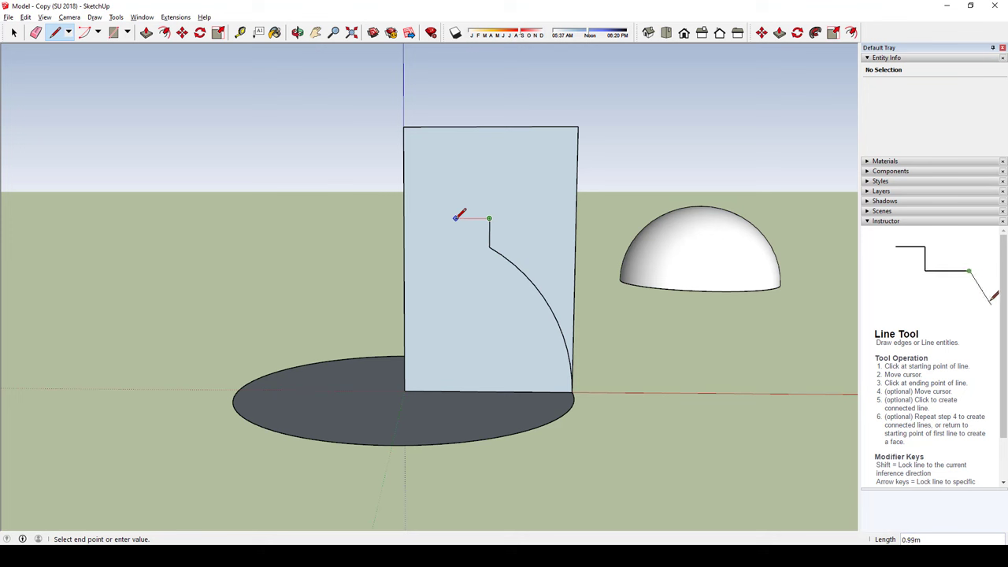
{"action": "left_click", "coordinate": [454, 218]}
{"action": "left_click", "coordinate": [455, 205]}
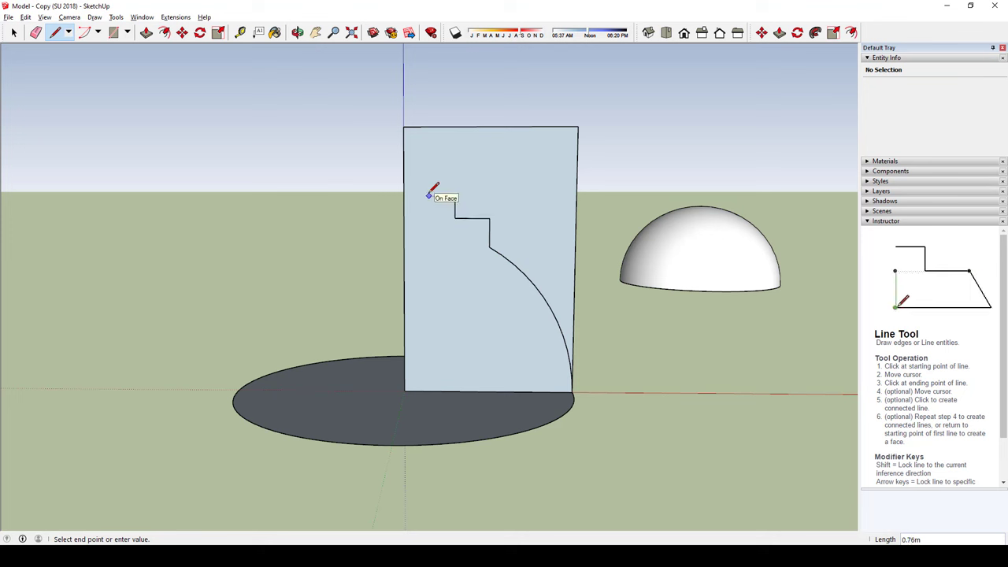
{"action": "left_click", "coordinate": [432, 195]}
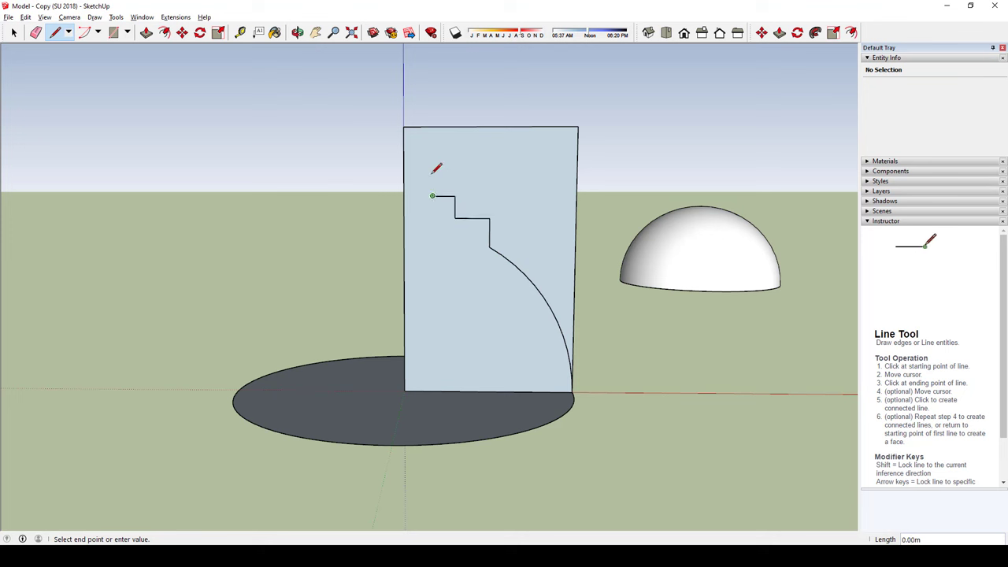
{"action": "left_click", "coordinate": [433, 159]}
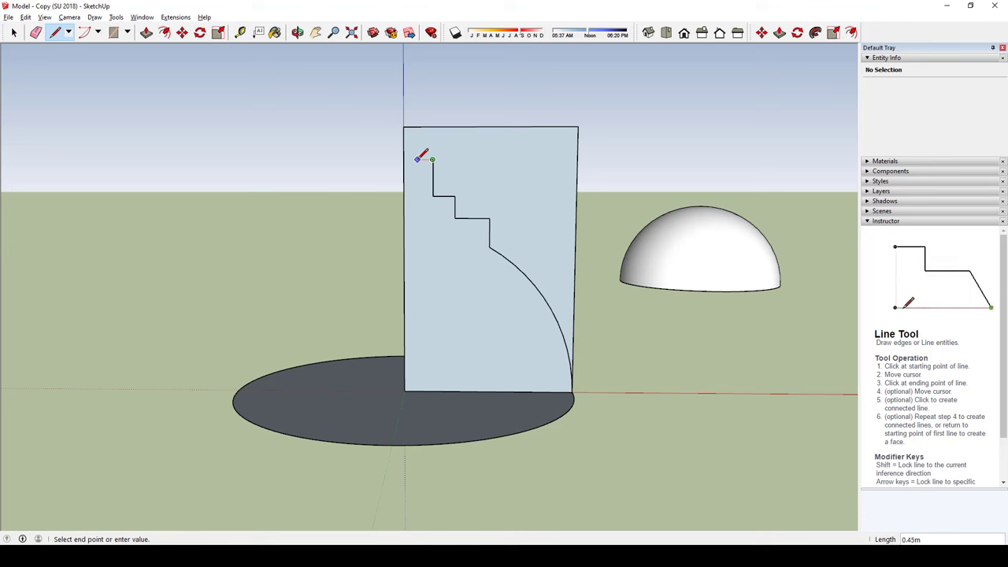
{"action": "left_click", "coordinate": [418, 159]}
Step: Add a small rounded arc at the top of the profile
{"action": "left_click", "coordinate": [83, 33]}
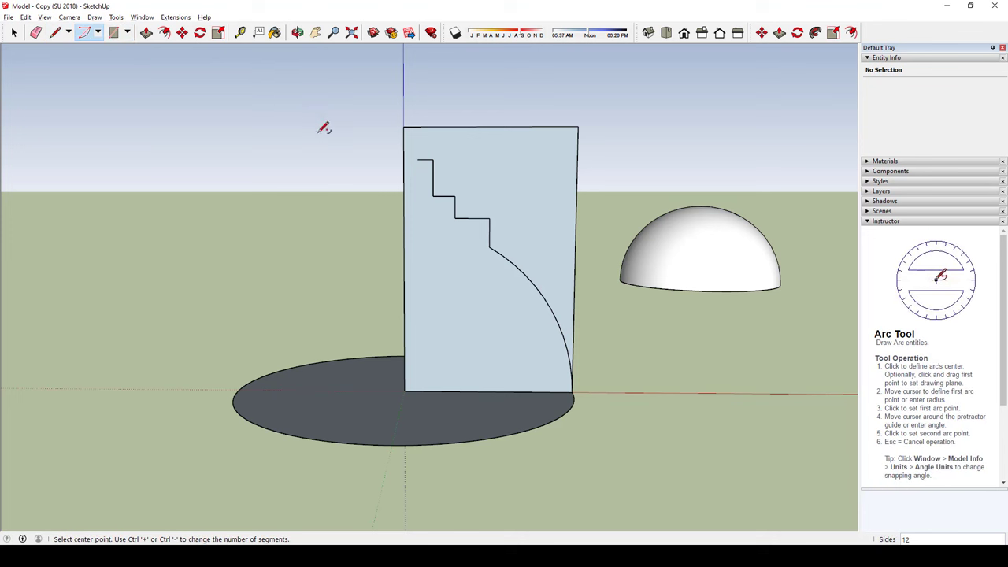
{"action": "left_click", "coordinate": [403, 160]}
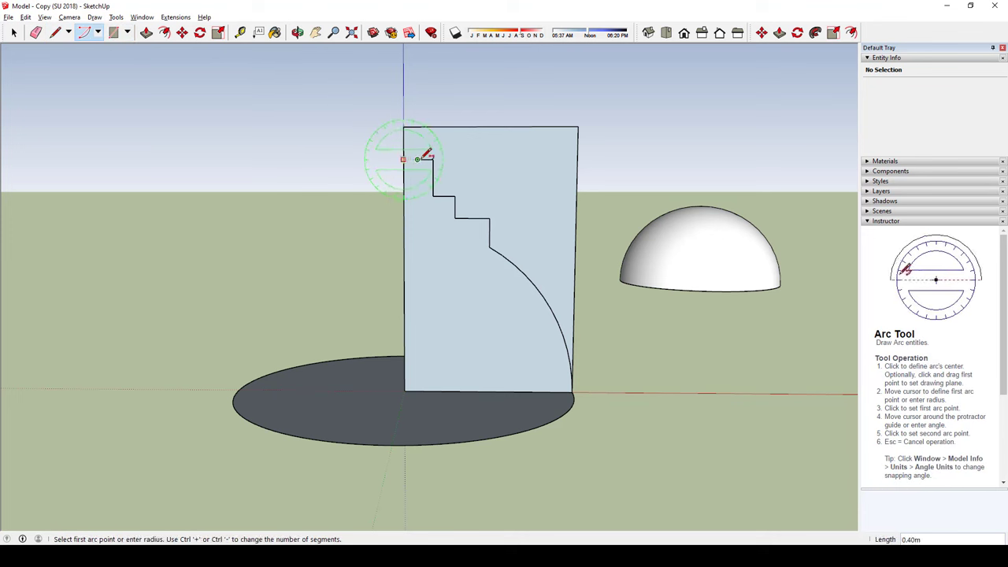
{"action": "left_click", "coordinate": [417, 159]}
{"action": "left_click", "coordinate": [404, 134]}
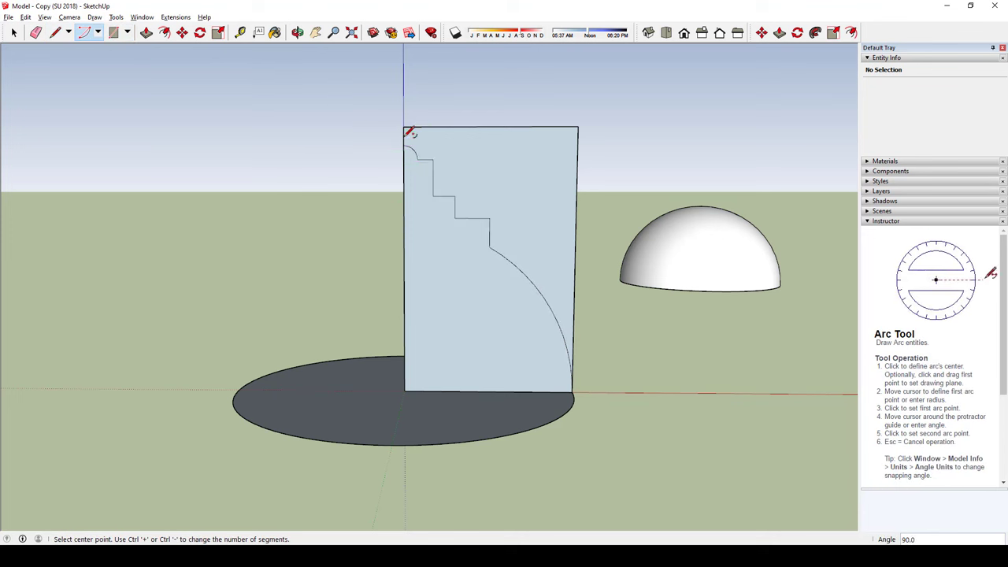
Step: Erase the leftover rectangle top and right edges to leave the lamp profile
{"action": "key", "text": "e"}
{"action": "left_click", "coordinate": [484, 126]}
{"action": "left_click", "coordinate": [579, 189]}
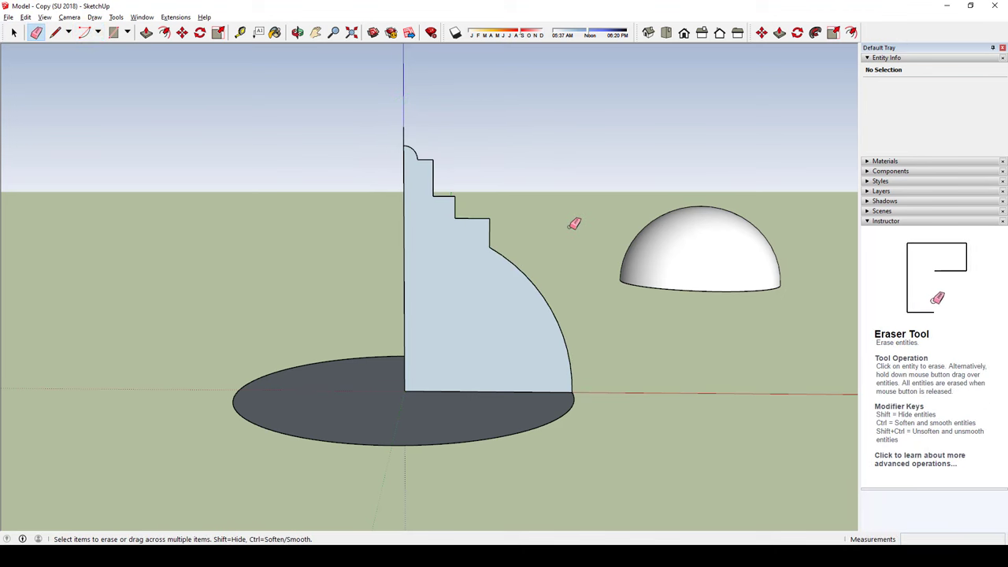
{"action": "mouse_move", "coordinate": [575, 223]}
{"action": "middle_mouse_down"}
{"action": "mouse_move", "coordinate": [507, 197]}
{"action": "mouse_move", "coordinate": [473, 228]}
{"action": "middle_mouse_up"}
{"action": "scroll", "coordinate": [441, 169], "scroll_direction": "up", "scroll_amount": 3}
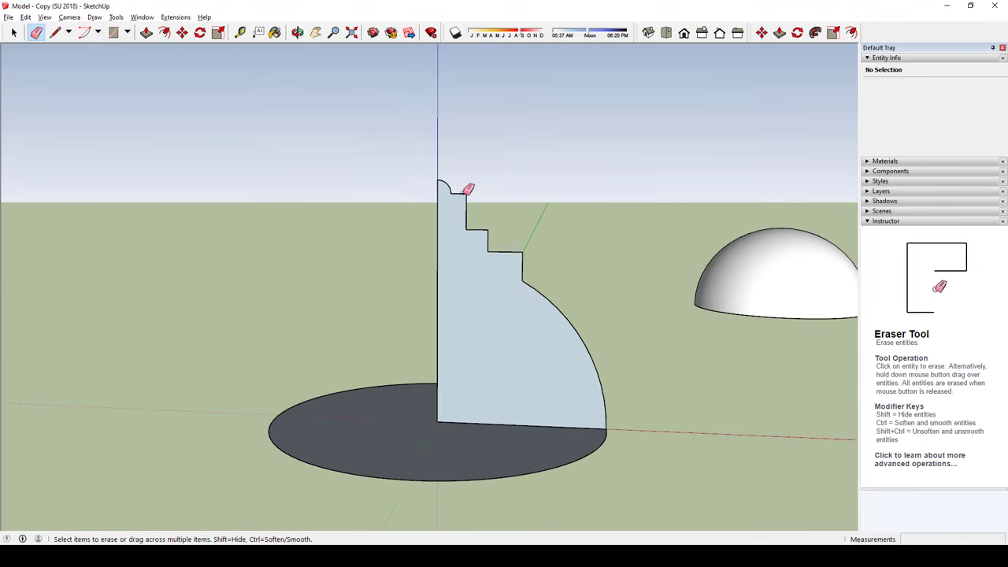
{"action": "middle_click_drag", "start_coordinate": [469, 189], "coordinate": [536, 263]}
{"action": "mouse_move", "coordinate": [523, 308]}
{"action": "middle_mouse_down"}
{"action": "mouse_move", "coordinate": [457, 166]}
{"action": "mouse_move", "coordinate": [471, 254]}
{"action": "middle_mouse_up"}
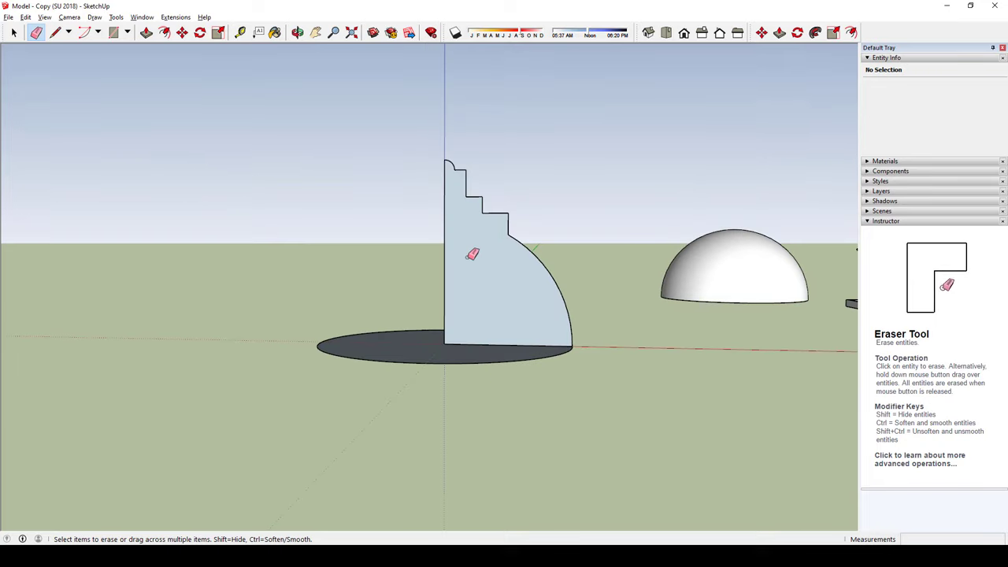
{"action": "key", "text": "space"}
{"action": "scroll", "coordinate": [389, 294], "scroll_direction": "down", "scroll_amount": 2}
{"action": "mouse_move", "coordinate": [389, 294]}
{"action": "middle_mouse_down"}
{"action": "mouse_move", "coordinate": [472, 235]}
{"action": "mouse_move", "coordinate": [490, 379]}
{"action": "middle_mouse_up"}
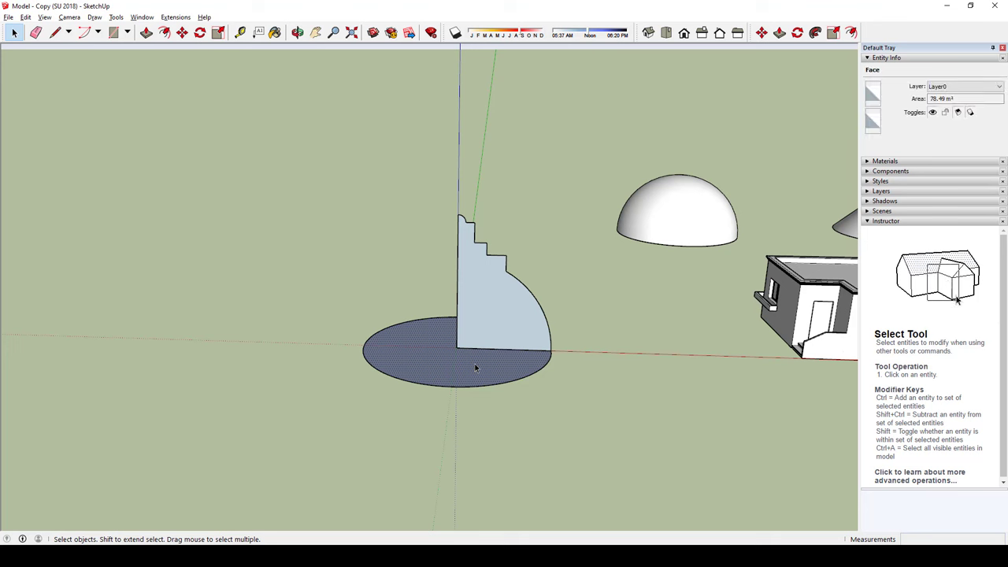
Step: Follow Me the stepped profile around the circle edge into a domed, tiered pendant lamp
{"action": "key", "text": "Delete"}
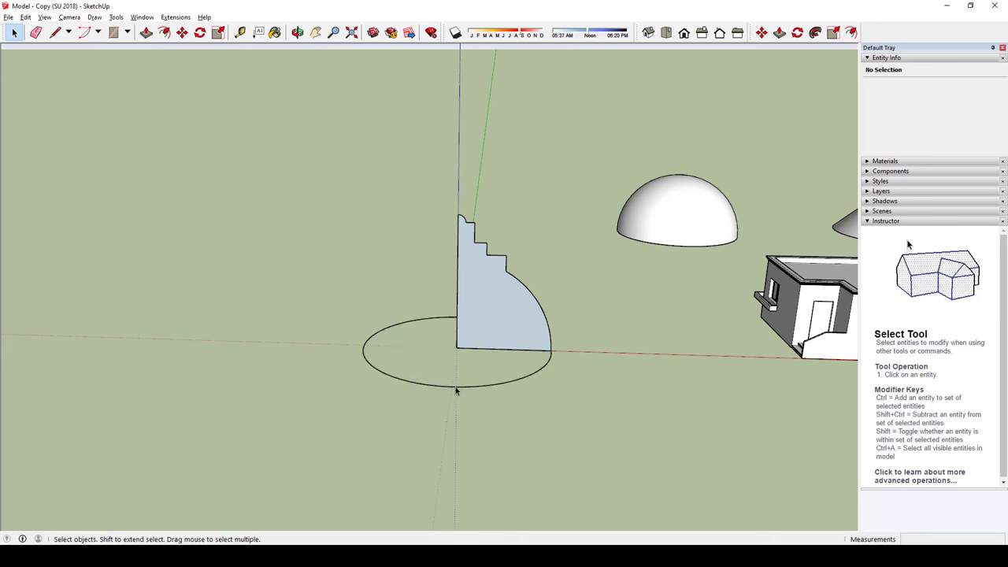
{"action": "left_click", "coordinate": [455, 390]}
{"action": "left_click", "coordinate": [815, 32]}
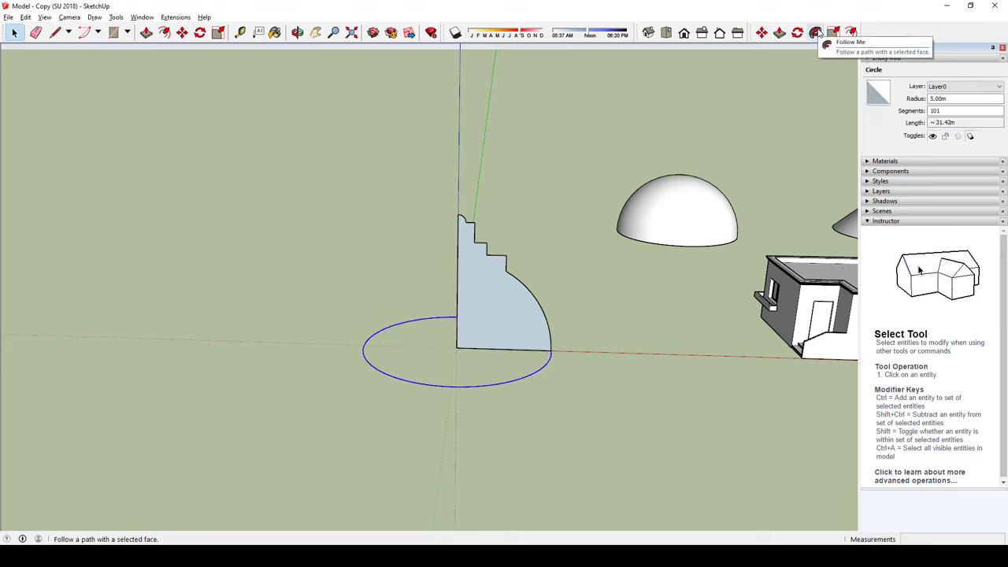
{"action": "left_click", "coordinate": [492, 282]}
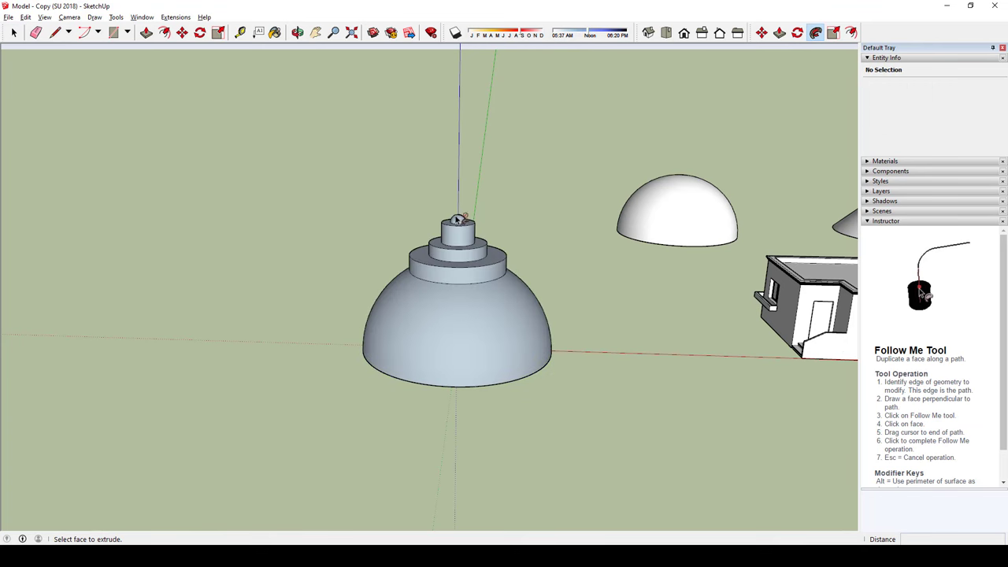
{"action": "mouse_move", "coordinate": [492, 282]}
{"action": "middle_mouse_down"}
{"action": "mouse_move", "coordinate": [347, 110]}
{"action": "mouse_move", "coordinate": [441, 240]}
{"action": "middle_mouse_up"}
{"action": "scroll", "coordinate": [439, 239], "scroll_direction": "up", "scroll_amount": 5}
{"action": "mouse_move", "coordinate": [473, 279]}
{"action": "middle_mouse_down"}
{"action": "mouse_move", "coordinate": [417, 168]}
{"action": "mouse_move", "coordinate": [465, 316]}
{"action": "mouse_move", "coordinate": [386, 335]}
{"action": "mouse_move", "coordinate": [457, 194]}
{"action": "middle_mouse_up"}
Step: Select the seam arc segments running down the lamp's small top dome
{"action": "scroll", "coordinate": [445, 203], "scroll_direction": "up", "scroll_amount": 3}
{"action": "key", "text": "space"}
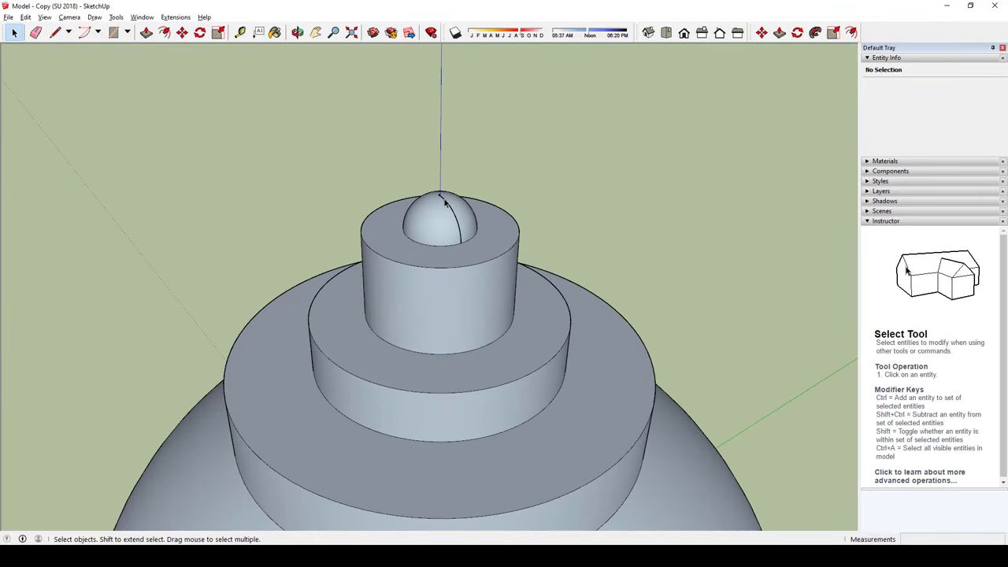
{"action": "left_click", "coordinate": [445, 203]}
{"action": "scroll", "coordinate": [446, 205], "scroll_direction": "up", "scroll_amount": 2}
{"action": "scroll", "coordinate": [449, 209], "scroll_direction": "up", "scroll_amount": 2}
{"action": "scroll", "coordinate": [457, 219], "scroll_direction": "up", "scroll_amount": 2}
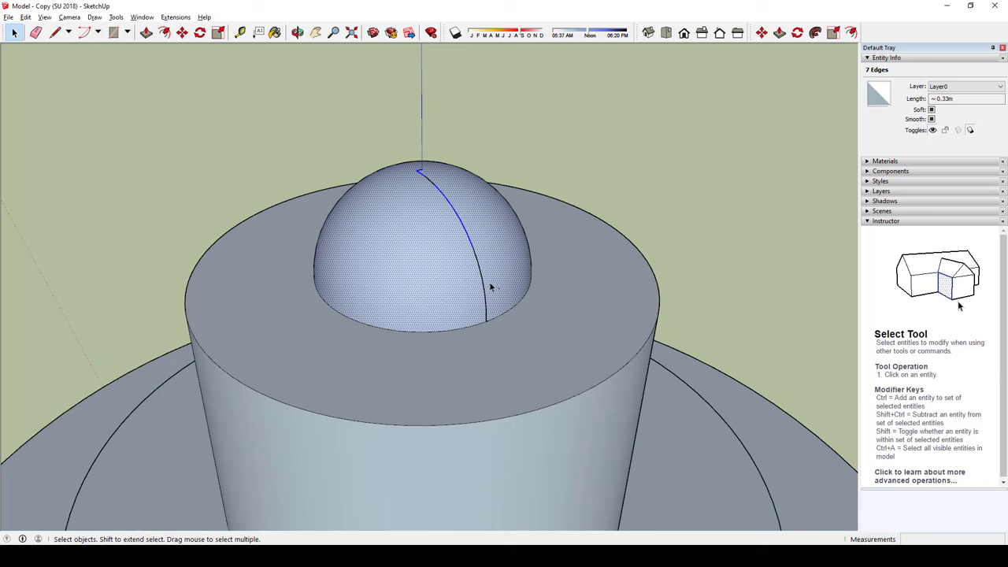
{"action": "triple_click", "coordinate": [475, 219]}
{"action": "left_click", "coordinate": [478, 262], "text": "ctrl"}
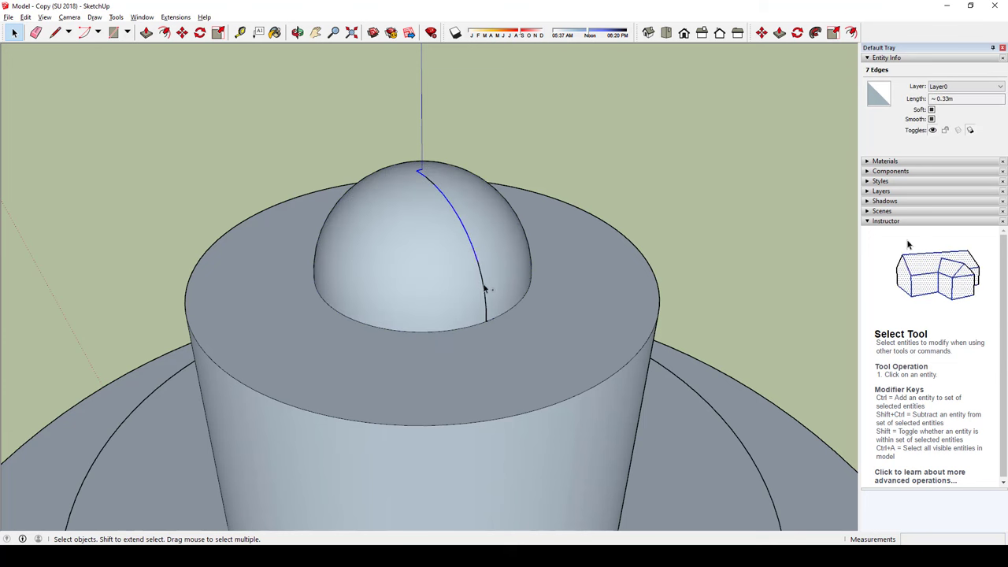
{"action": "left_click", "coordinate": [485, 289], "text": "ctrl"}
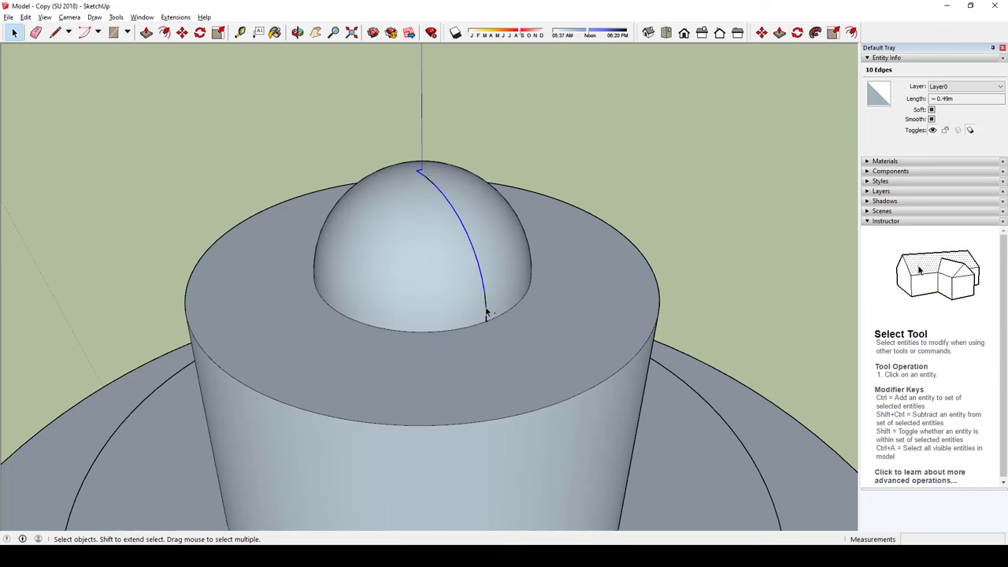
{"action": "left_click", "coordinate": [487, 318], "text": "ctrl"}
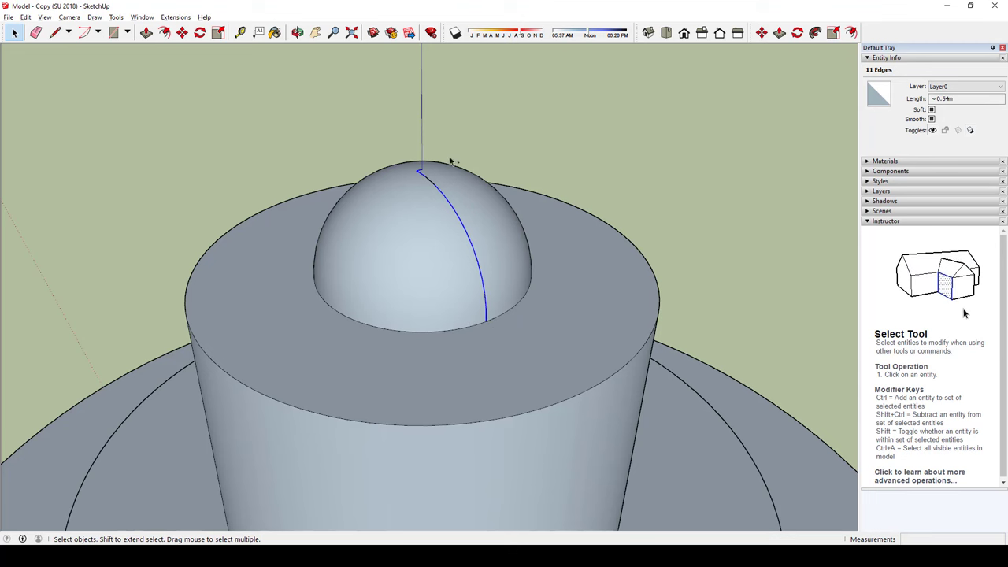
Step: Hide the selected seam edges and zoom back out to the whole scene
{"action": "right_click", "coordinate": [431, 185]}
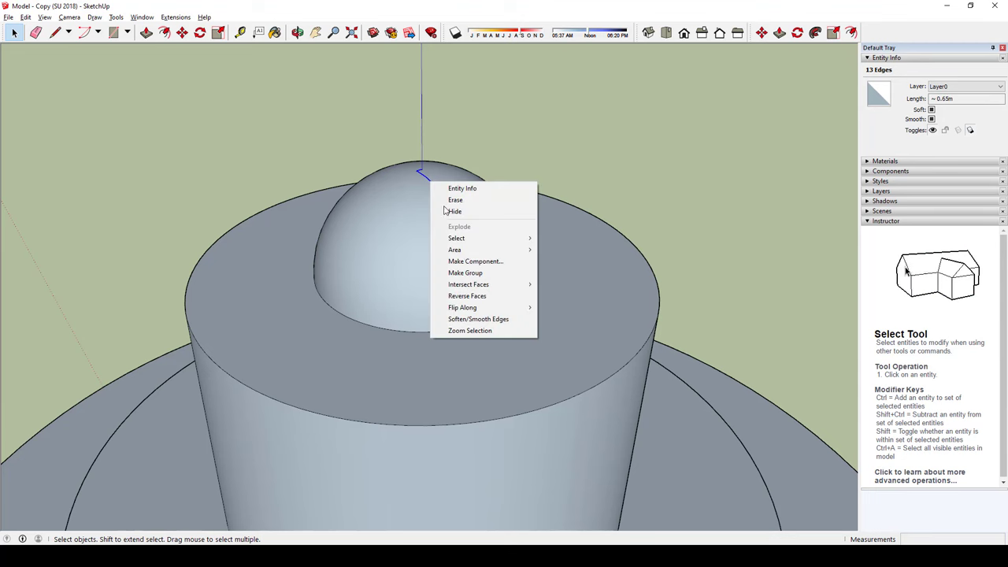
{"action": "left_click", "coordinate": [473, 210]}
{"action": "mouse_move", "coordinate": [479, 245]}
{"action": "middle_mouse_down"}
{"action": "mouse_move", "coordinate": [501, 300]}
{"action": "mouse_move", "coordinate": [520, 204]}
{"action": "mouse_move", "coordinate": [394, 227]}
{"action": "mouse_move", "coordinate": [400, 263]}
{"action": "mouse_move", "coordinate": [376, 269]}
{"action": "mouse_move", "coordinate": [372, 229]}
{"action": "middle_mouse_up"}
{"action": "scroll", "coordinate": [512, 236], "scroll_direction": "down", "scroll_amount": 3}
{"action": "scroll", "coordinate": [394, 228], "scroll_direction": "down", "scroll_amount": 3}
{"action": "scroll", "coordinate": [372, 230], "scroll_direction": "up", "scroll_amount": 3}
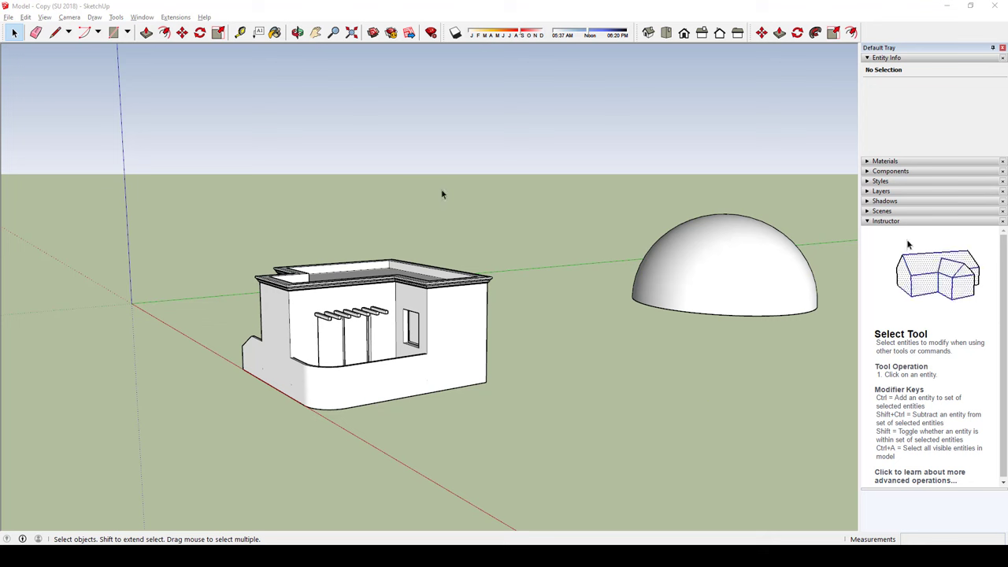
Step: Turn on the Section toolbar from the View toolbars list
{"action": "left_click", "coordinate": [45, 16]}
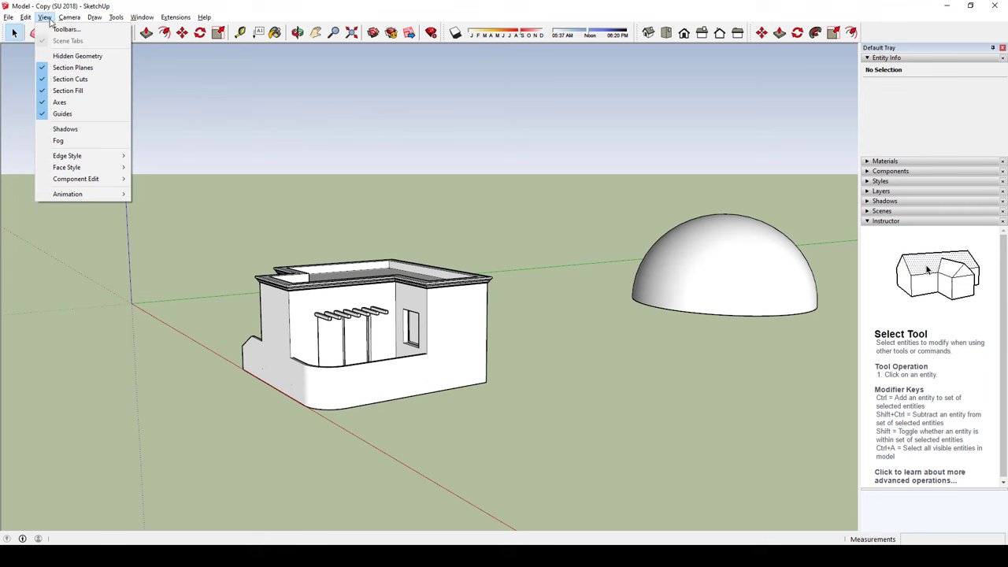
{"action": "left_click", "coordinate": [57, 29]}
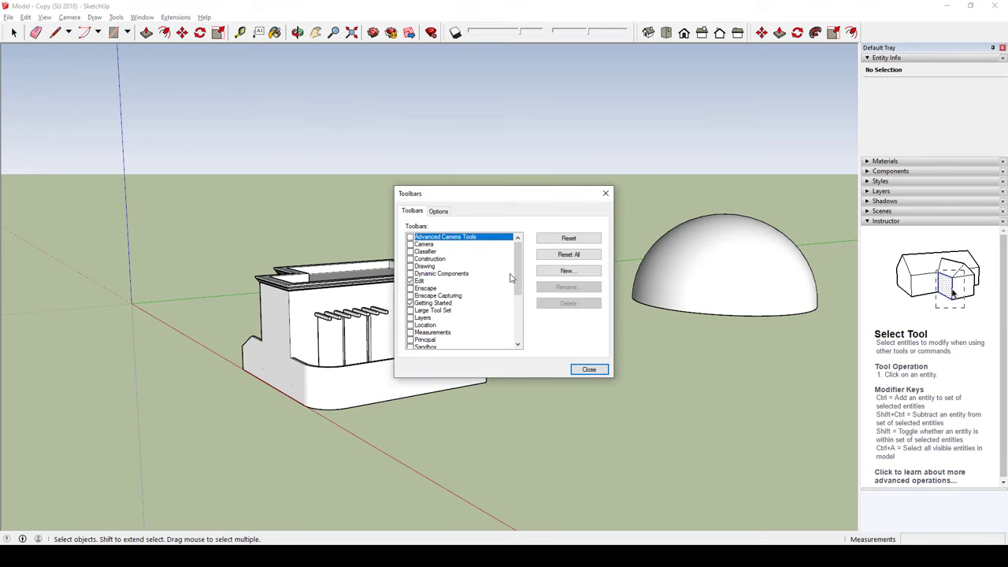
{"action": "scroll", "coordinate": [510, 277], "scroll_direction": "down", "scroll_amount": 1}
{"action": "scroll", "coordinate": [508, 306], "scroll_direction": "down", "scroll_amount": 2}
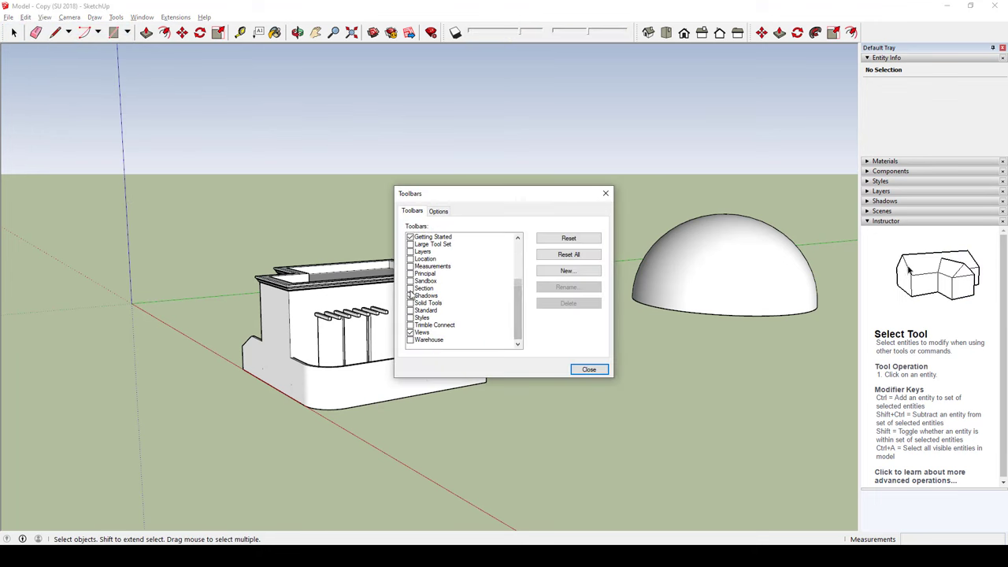
{"action": "left_click", "coordinate": [410, 289]}
{"action": "left_click", "coordinate": [605, 193]}
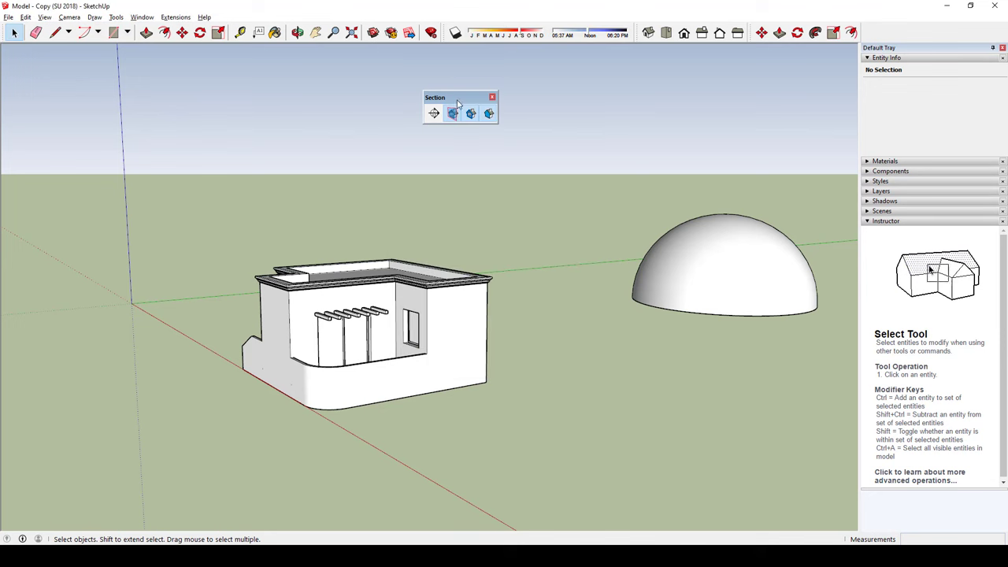
Step: Toggle section fill and dock the Section toolbar below the main toolbar
{"action": "mouse_move", "coordinate": [456, 93]}
{"action": "left_mouse_down"}
{"action": "mouse_move", "coordinate": [866, 92]}
{"action": "mouse_move", "coordinate": [426, 159]}
{"action": "left_mouse_up"}
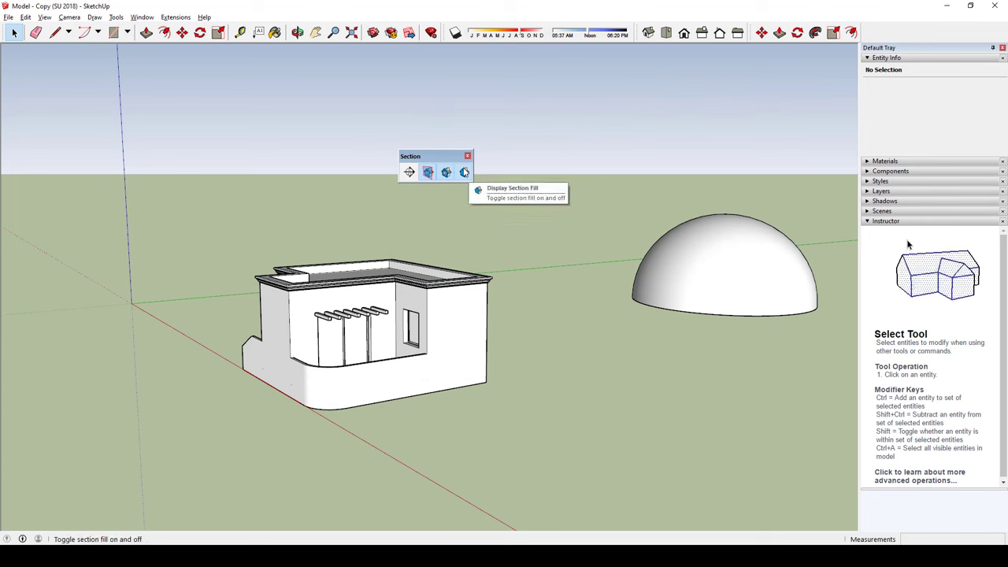
{"action": "left_click", "coordinate": [465, 173]}
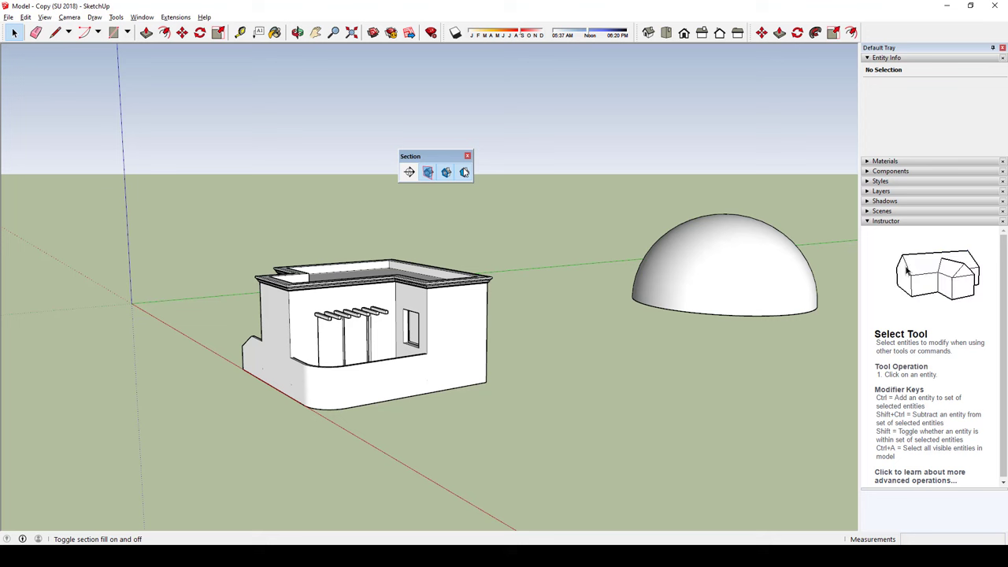
{"action": "left_click", "coordinate": [465, 173]}
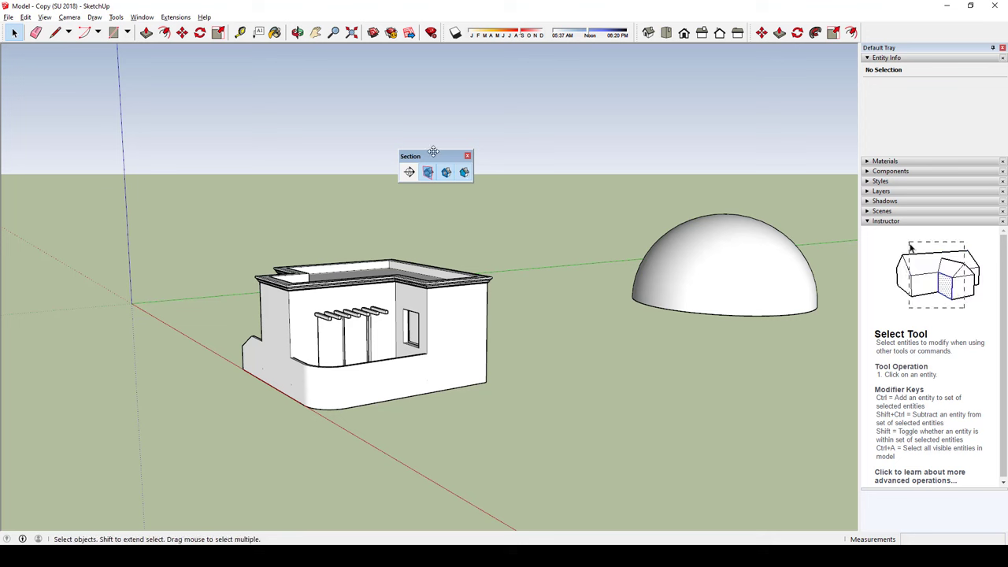
{"action": "left_click_drag", "start_coordinate": [433, 150], "coordinate": [424, 43]}
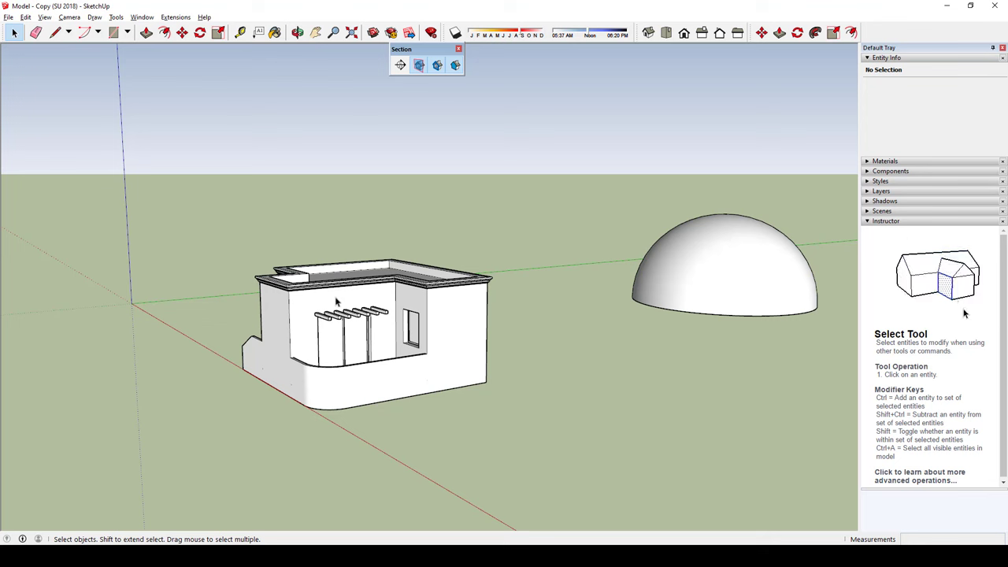
Step: Start a new section plane, accepting the default name Section 12 with symbol 12
{"action": "left_click", "coordinate": [400, 65]}
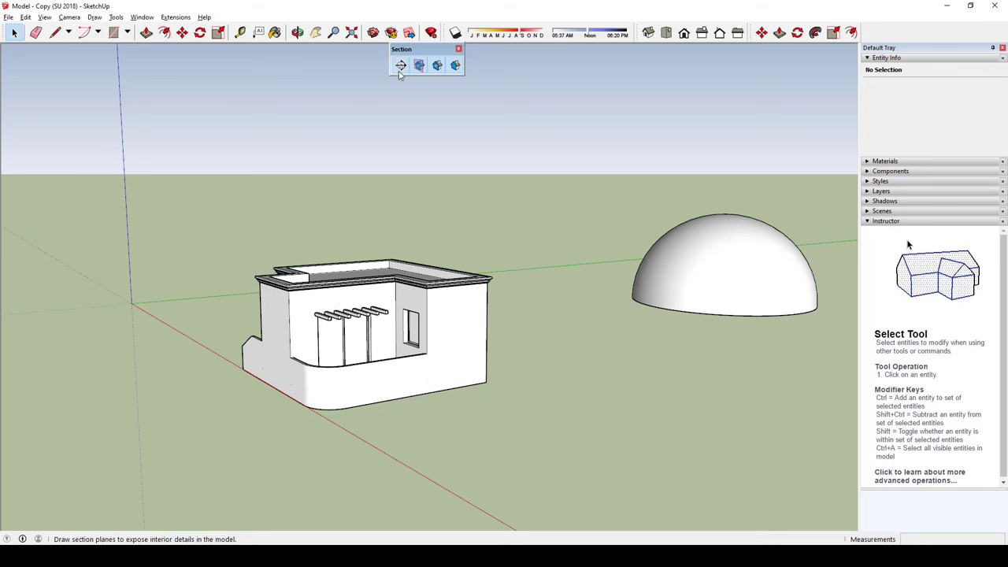
{"action": "left_click", "coordinate": [473, 307]}
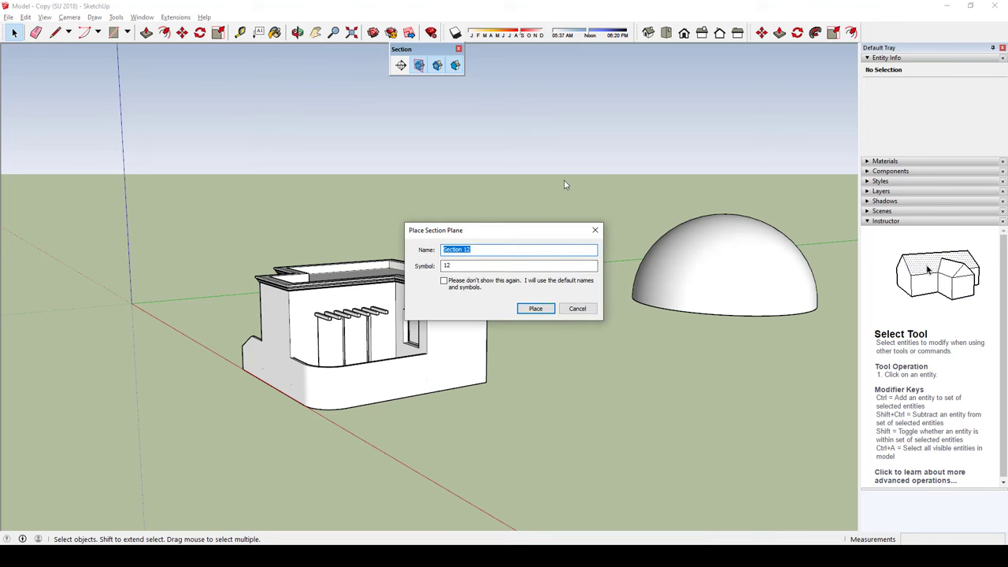
{"action": "left_click", "coordinate": [595, 230]}
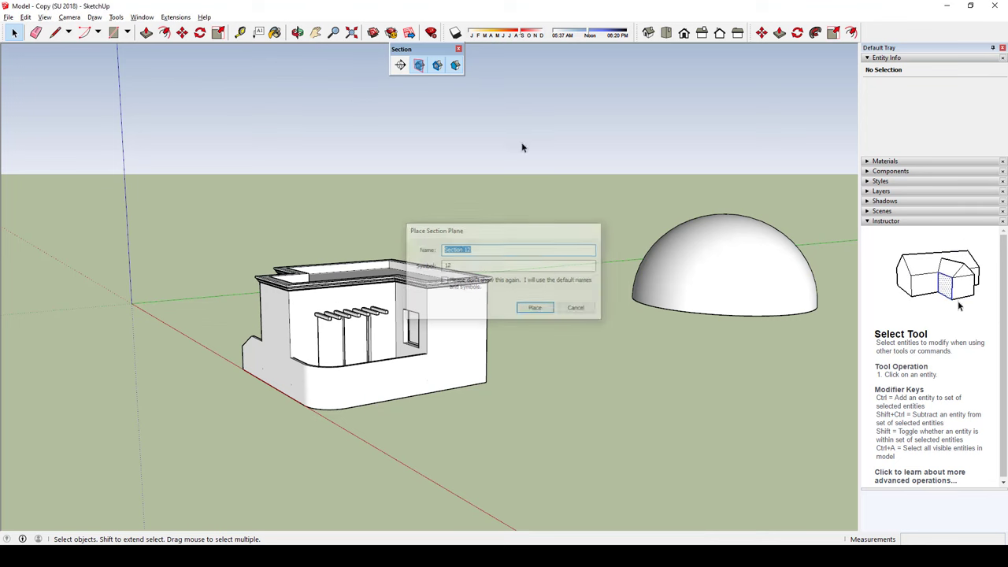
{"action": "left_click", "coordinate": [401, 66]}
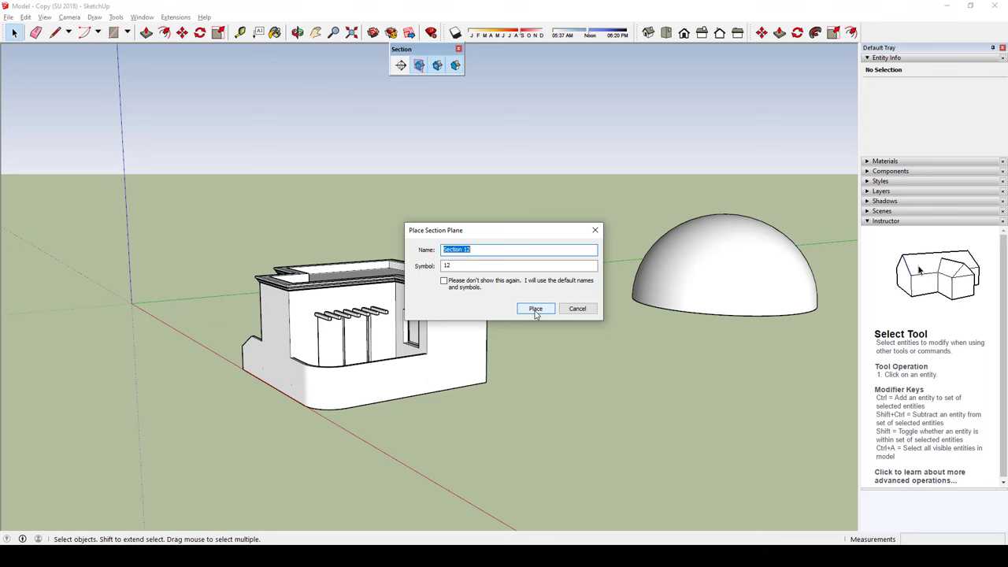
{"action": "left_click", "coordinate": [535, 308]}
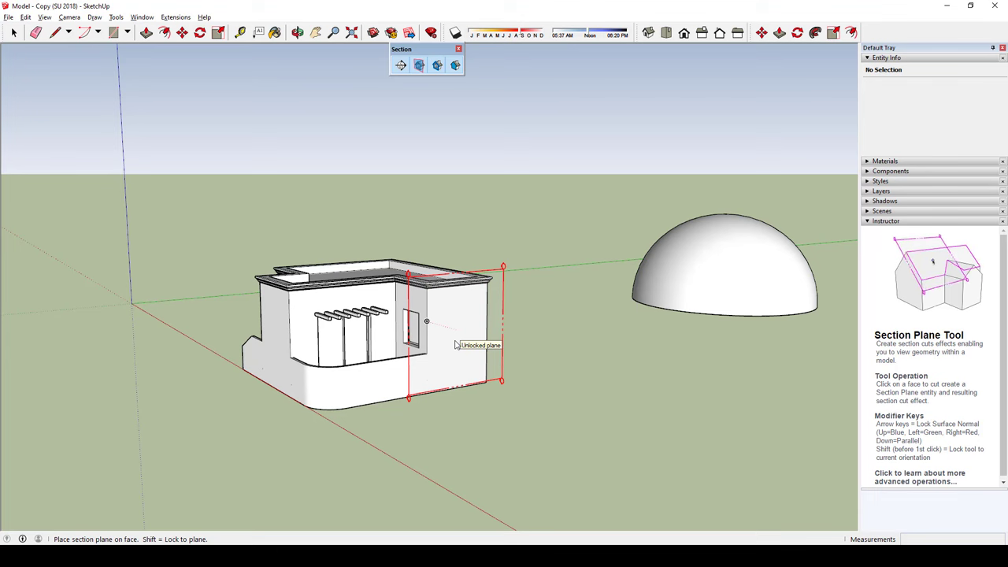
Step: Place section plane 12 against the house's wall
{"action": "left_click", "coordinate": [456, 345]}
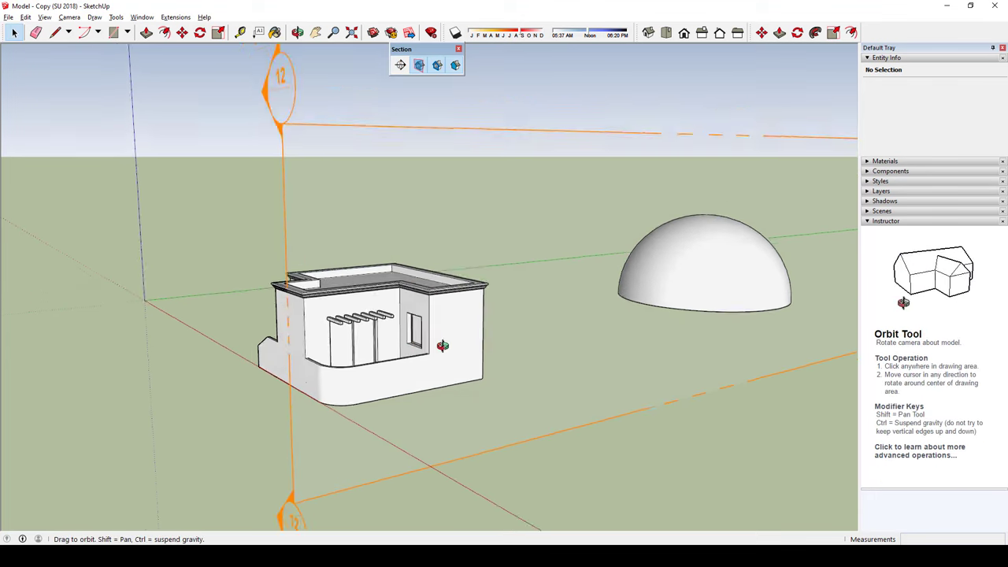
{"action": "mouse_move", "coordinate": [454, 344]}
{"action": "middle_mouse_down"}
{"action": "mouse_move", "coordinate": [467, 376]}
{"action": "mouse_move", "coordinate": [434, 371]}
{"action": "middle_mouse_up"}
{"action": "key", "text": "m"}
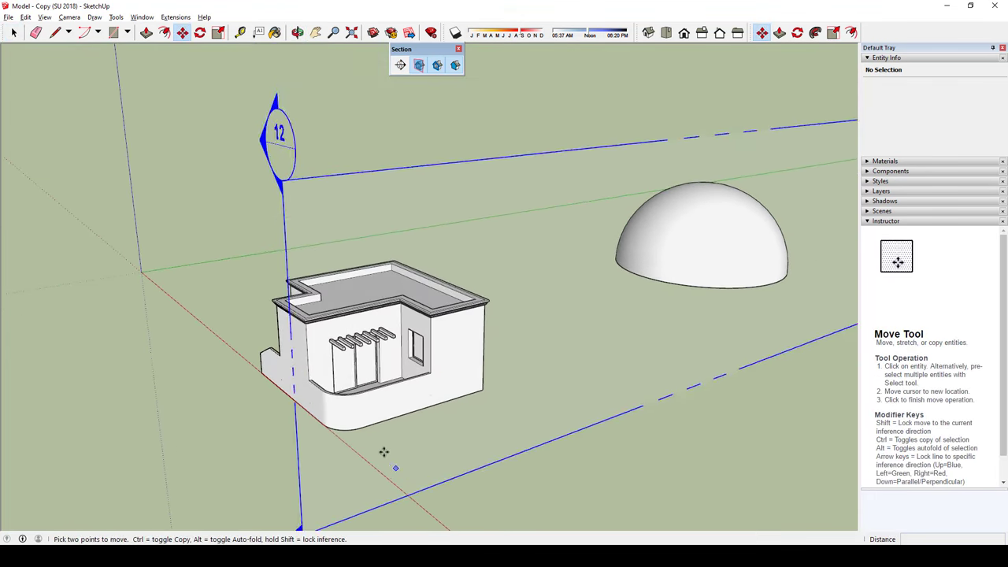
{"action": "middle_click_drag", "start_coordinate": [385, 457], "coordinate": [347, 397]}
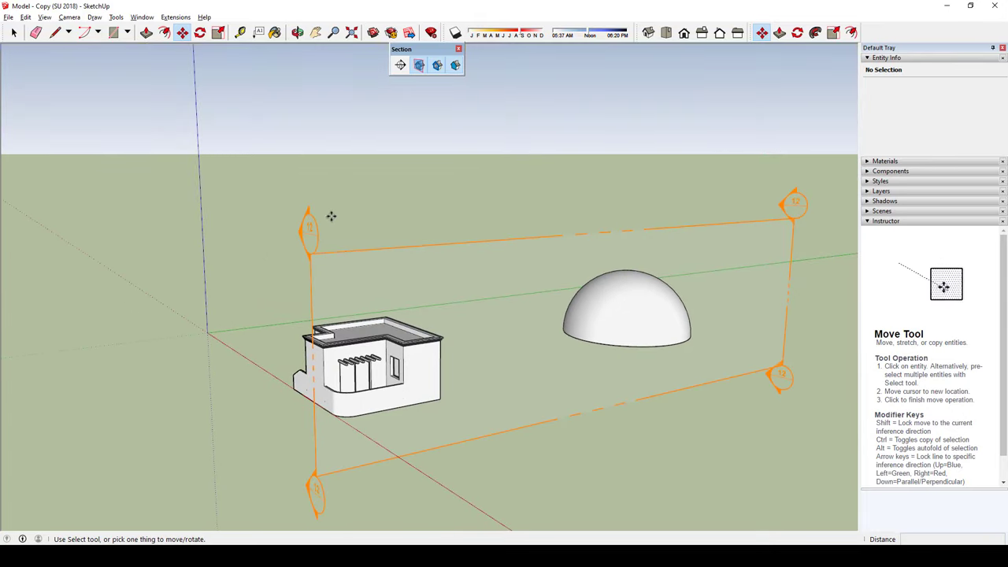
{"action": "key", "text": "space"}
Step: Move section plane 12 a short distance to the left
{"action": "key", "text": "m"}
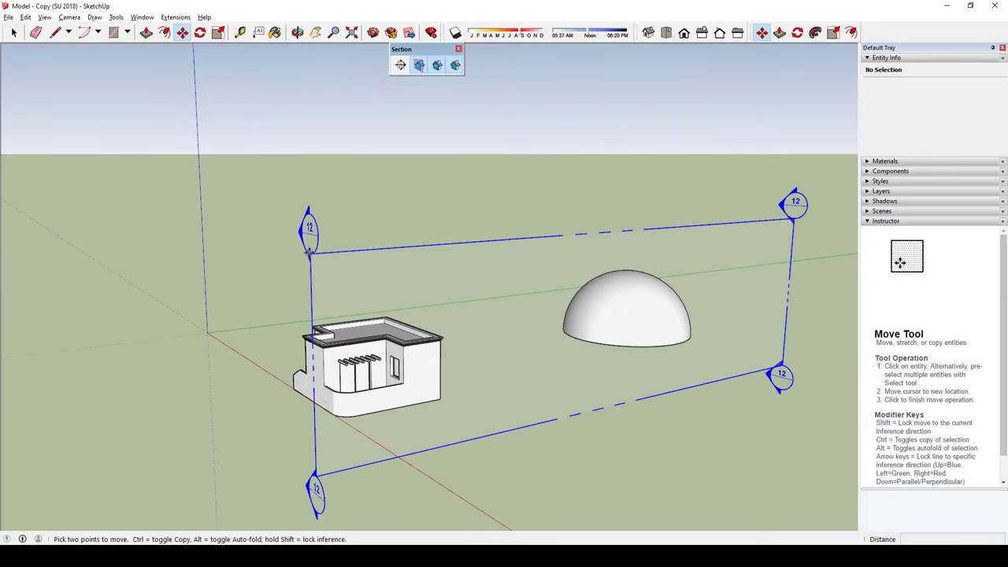
{"action": "left_click", "coordinate": [309, 252]}
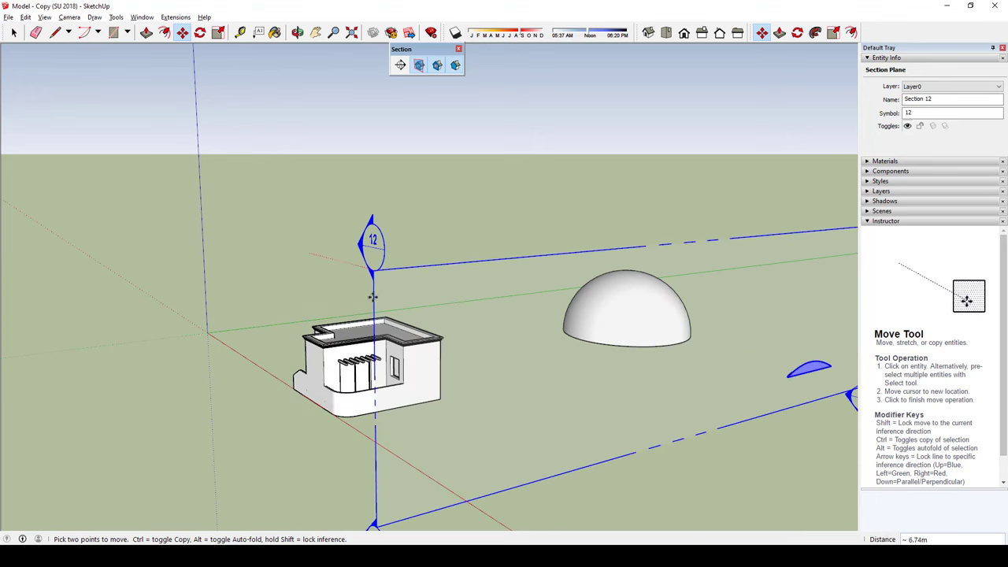
{"action": "middle_click_drag", "start_coordinate": [418, 317], "coordinate": [392, 353]}
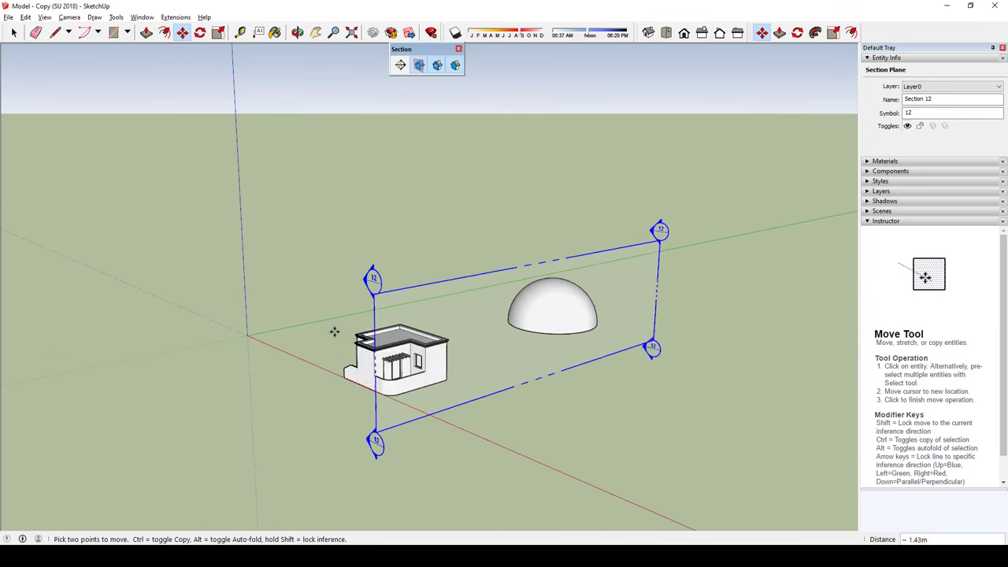
{"action": "left_click", "coordinate": [367, 351]}
{"action": "key", "text": "space"}
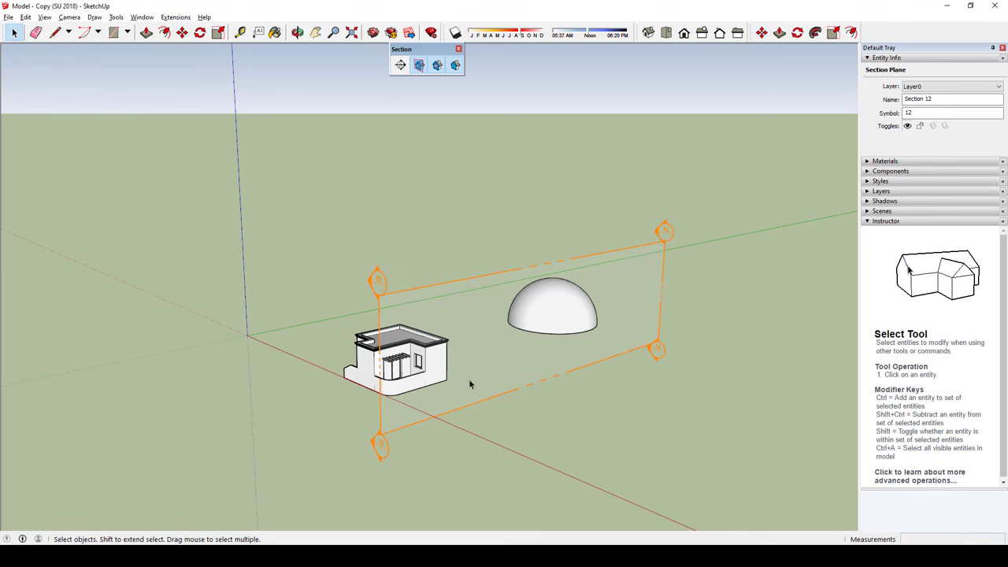
{"action": "middle_click_drag", "start_coordinate": [510, 316], "coordinate": [511, 399]}
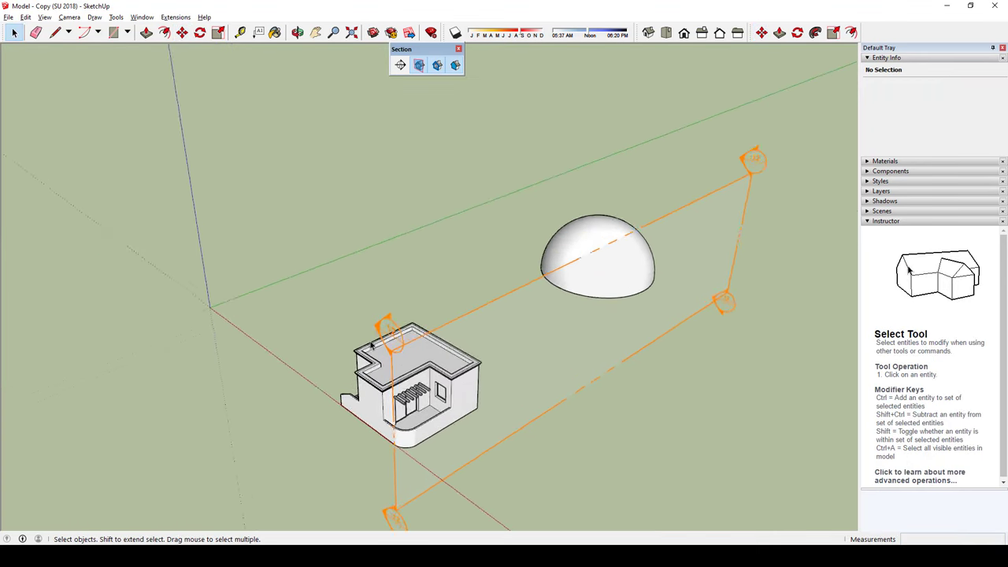
Step: Delete section plane 12
{"action": "middle_click_drag", "start_coordinate": [457, 286], "coordinate": [353, 323]}
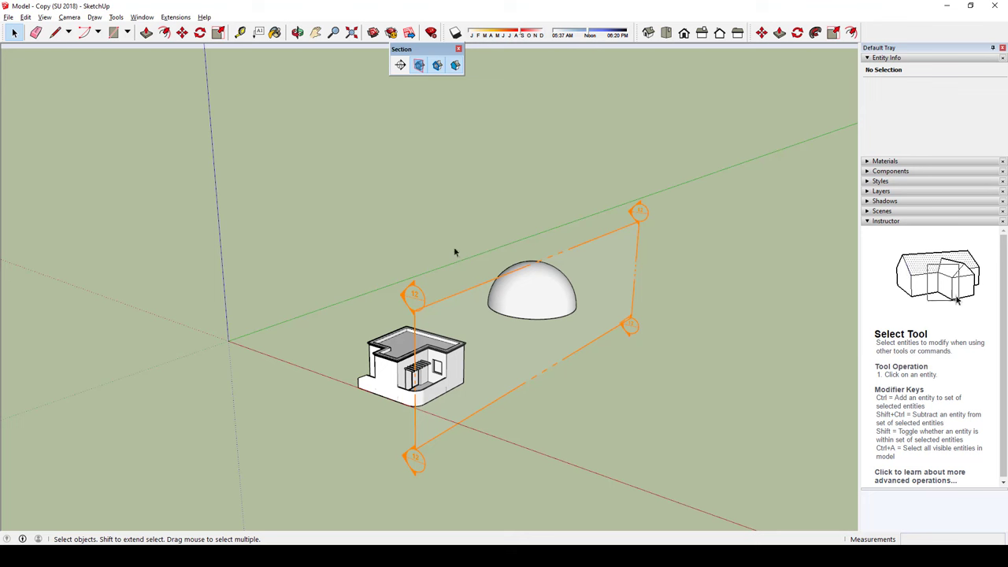
{"action": "mouse_move", "coordinate": [535, 293]}
{"action": "middle_mouse_down"}
{"action": "mouse_move", "coordinate": [628, 378]}
{"action": "mouse_move", "coordinate": [570, 292]}
{"action": "mouse_move", "coordinate": [639, 191]}
{"action": "middle_mouse_up"}
{"action": "left_click", "coordinate": [523, 284]}
{"action": "key", "text": "Delete"}
Step: Delete the dome and cone, zoom to fit the house, and begin Section 13
{"action": "left_click_drag", "start_coordinate": [462, 265], "coordinate": [421, 275]}
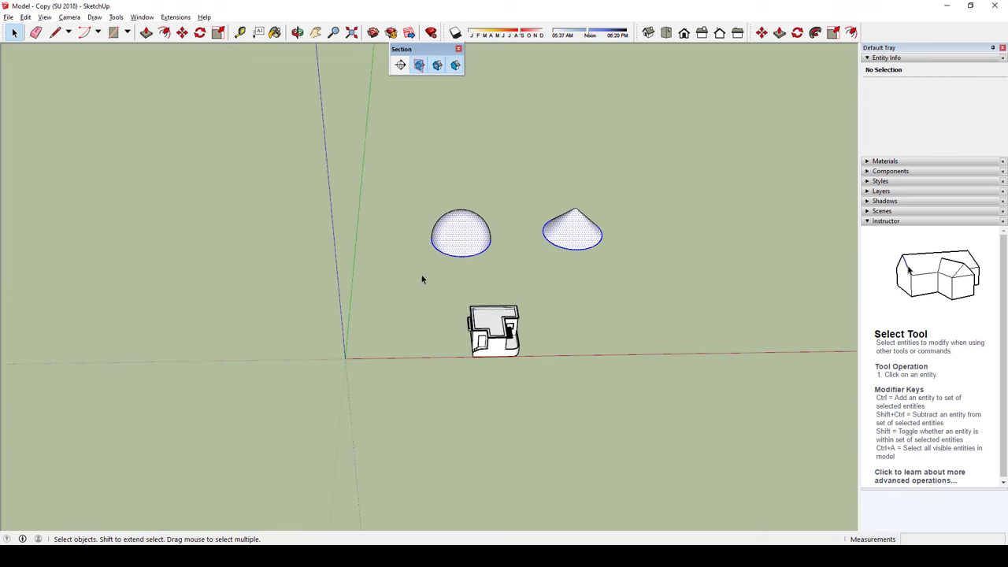
{"action": "key", "text": "Delete"}
{"action": "key", "text": "shift+z"}
{"action": "mouse_move", "coordinate": [565, 349]}
{"action": "middle_mouse_down"}
{"action": "mouse_move", "coordinate": [450, 210]}
{"action": "mouse_move", "coordinate": [279, 149]}
{"action": "mouse_move", "coordinate": [250, 189]}
{"action": "mouse_move", "coordinate": [479, 227]}
{"action": "middle_mouse_up"}
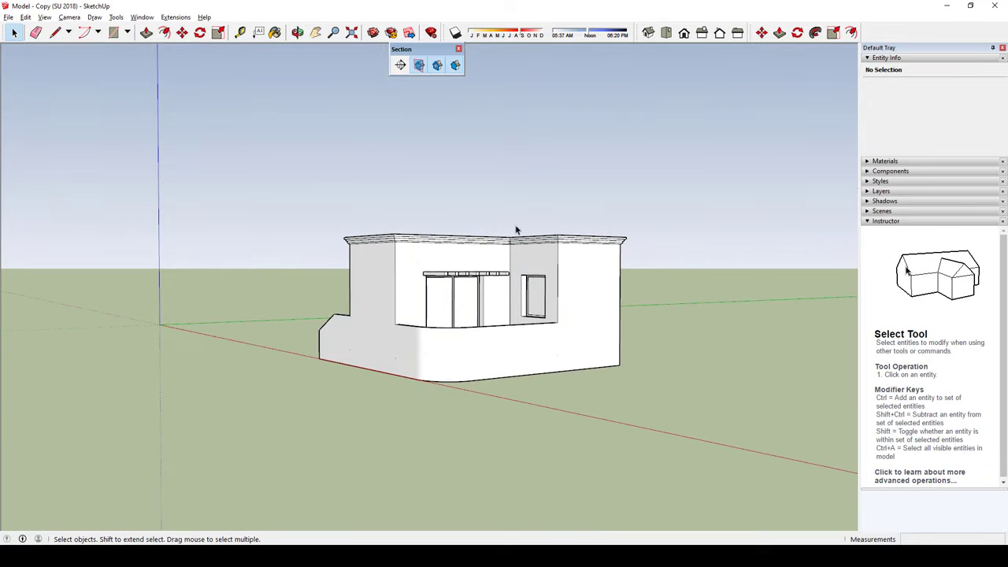
{"action": "left_click", "coordinate": [402, 70]}
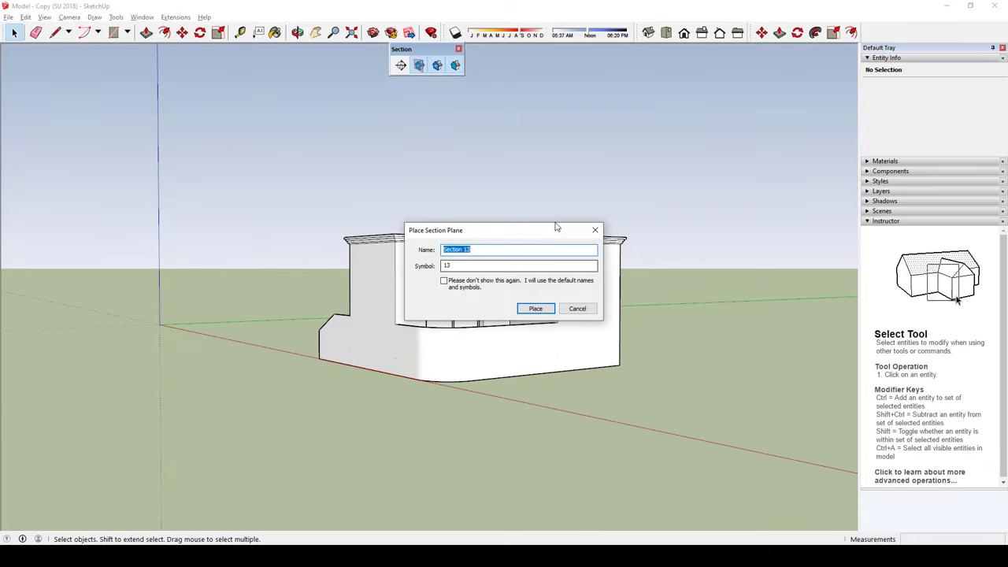
Step: Place Section 13 on the house's right wall and move it inward, cutting the right-hand room
{"action": "left_click", "coordinate": [536, 310]}
{"action": "left_click", "coordinate": [592, 294]}
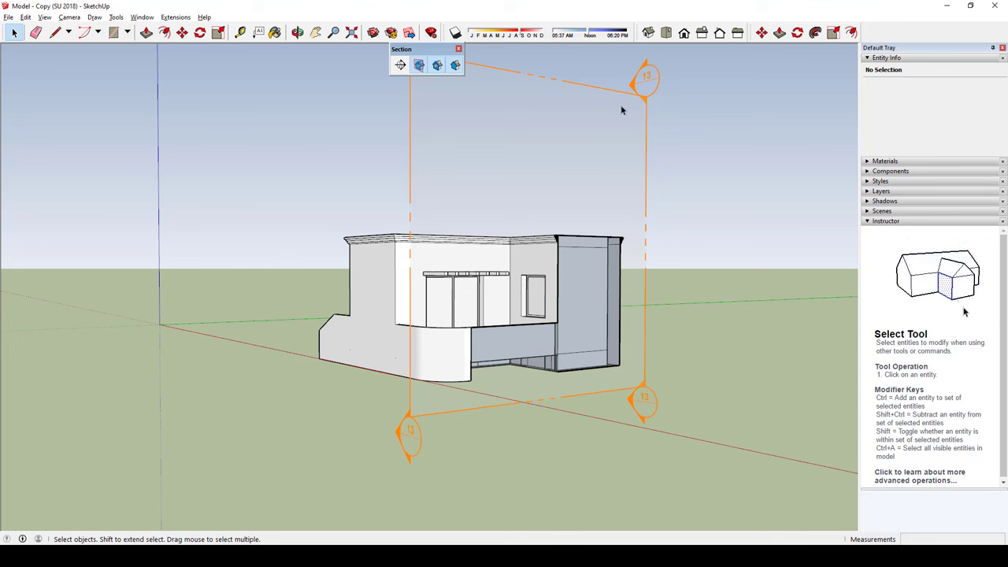
{"action": "key", "text": "m"}
{"action": "left_click", "coordinate": [646, 93]}
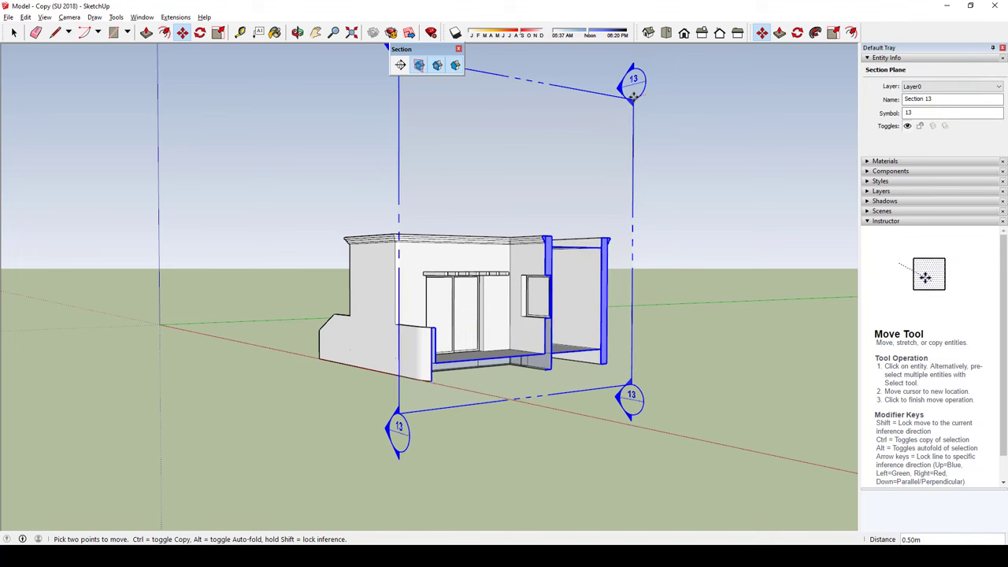
{"action": "left_click", "coordinate": [627, 94]}
{"action": "middle_click_drag", "start_coordinate": [646, 281], "coordinate": [536, 371]}
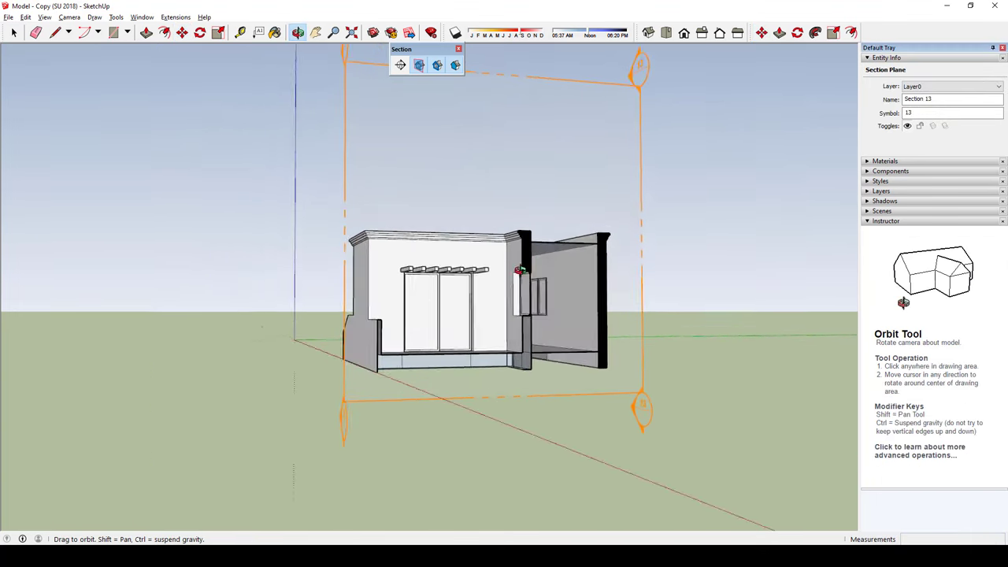
{"action": "scroll", "coordinate": [535, 370], "scroll_direction": "up", "scroll_amount": 3}
{"action": "key", "text": "space"}
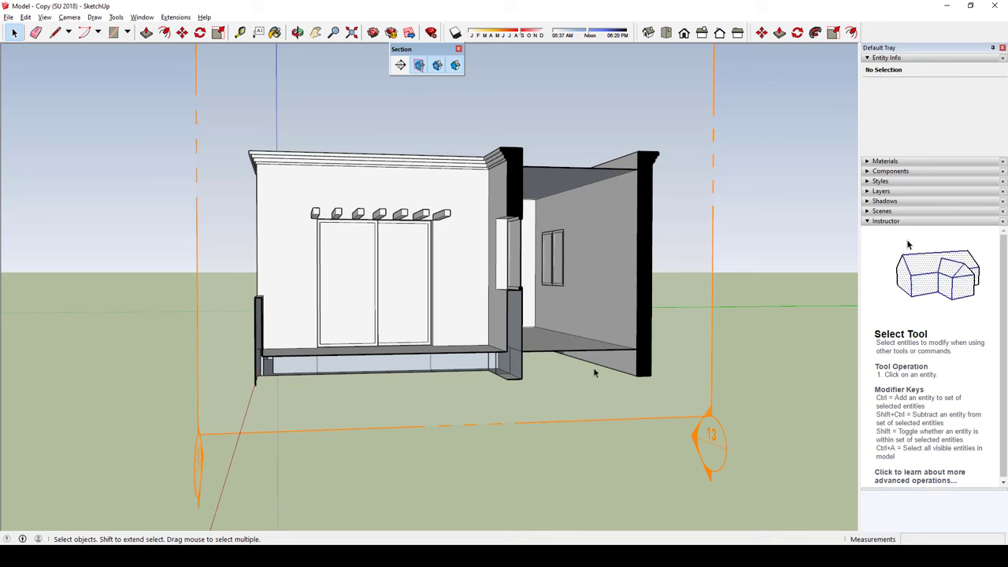
Step: Delete section plane 13 and view the house from below
{"action": "left_click", "coordinate": [684, 450]}
{"action": "key", "text": "Delete"}
{"action": "mouse_move", "coordinate": [559, 396]}
{"action": "middle_mouse_down"}
{"action": "mouse_move", "coordinate": [658, 251]}
{"action": "mouse_move", "coordinate": [542, 317]}
{"action": "middle_mouse_up"}
Step: Draw edges closing faces over the recess and floor under the house
{"action": "key", "text": "l"}
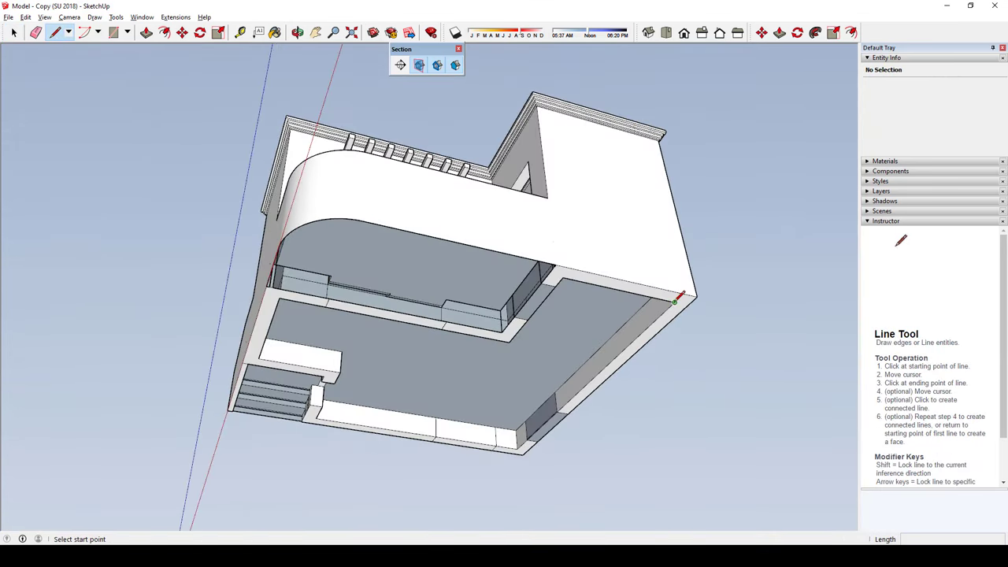
{"action": "left_click", "coordinate": [674, 302]}
{"action": "key", "text": "Escape"}
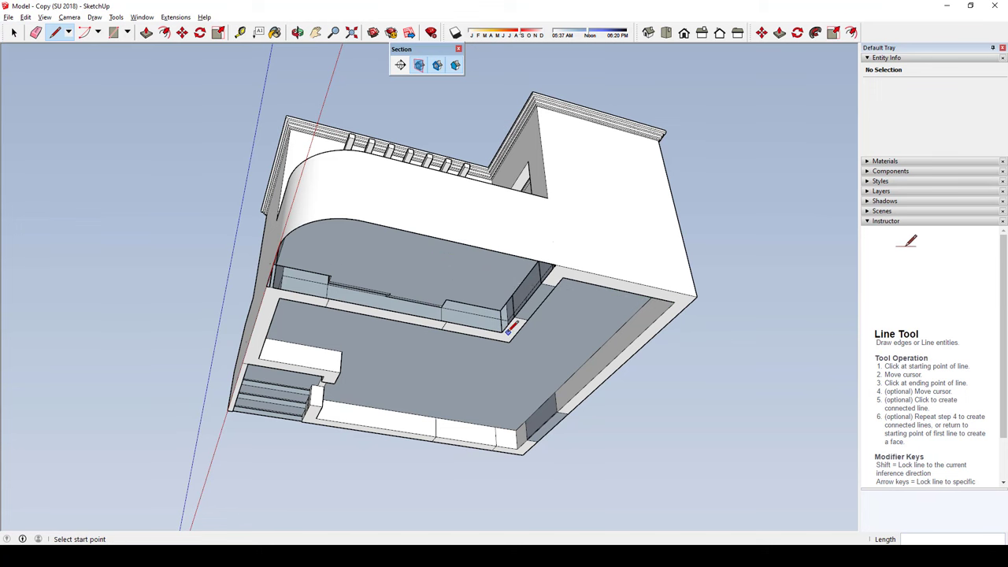
{"action": "left_click", "coordinate": [508, 330]}
{"action": "left_click", "coordinate": [268, 286]}
{"action": "middle_click_drag", "start_coordinate": [267, 286], "coordinate": [511, 445]}
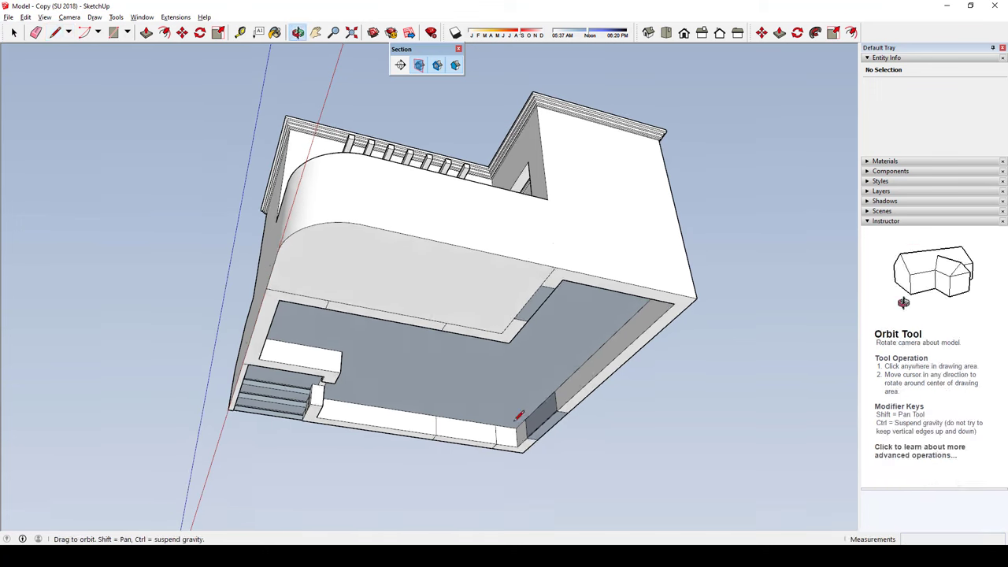
{"action": "left_click", "coordinate": [511, 445]}
{"action": "left_click", "coordinate": [676, 307]}
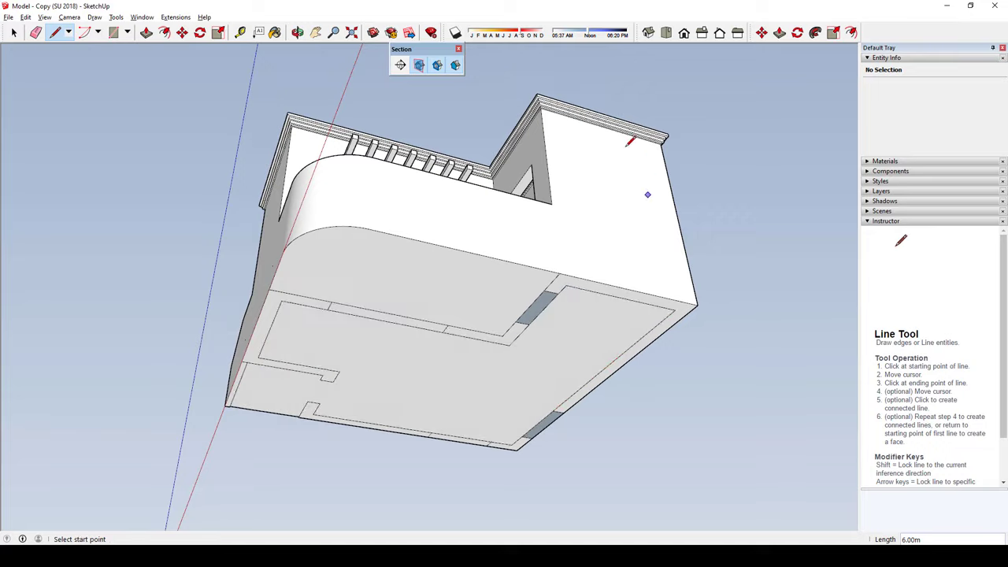
{"action": "middle_click_drag", "start_coordinate": [648, 194], "coordinate": [570, 306]}
{"action": "key", "text": "space"}
Step: Select the flat roof face, starting and cancelling a Move on it
{"action": "left_click", "coordinate": [425, 326]}
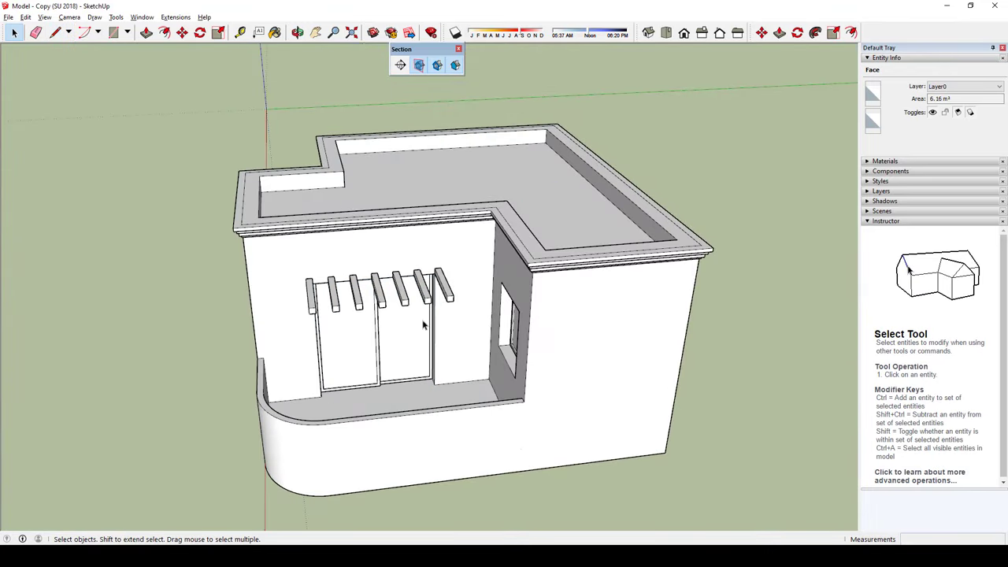
{"action": "mouse_move", "coordinate": [426, 325]}
{"action": "middle_mouse_down"}
{"action": "mouse_move", "coordinate": [493, 259]}
{"action": "mouse_move", "coordinate": [504, 295]}
{"action": "middle_mouse_up"}
{"action": "left_click", "coordinate": [495, 266]}
{"action": "key", "text": "m"}
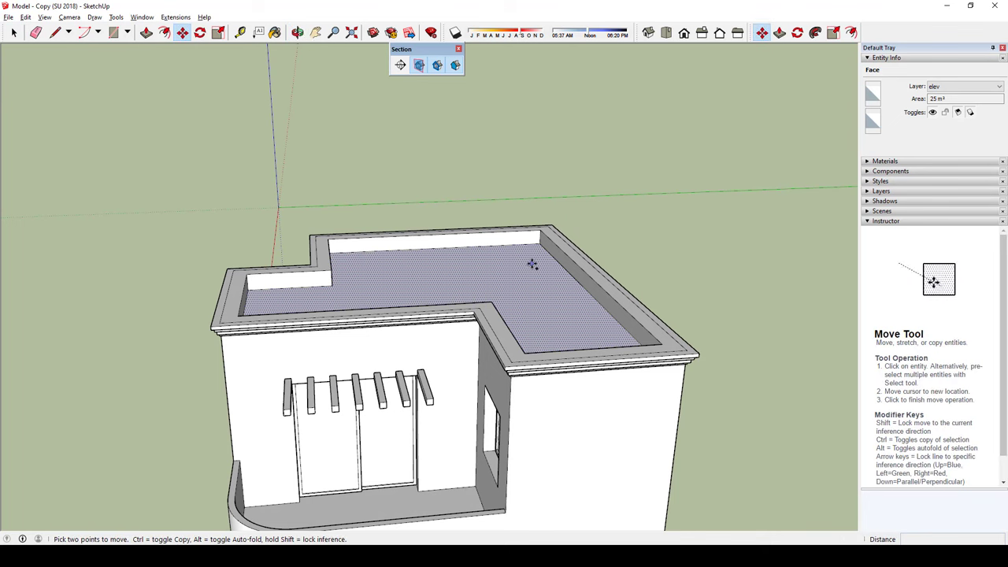
{"action": "left_click", "coordinate": [528, 268], "text": "ctrl"}
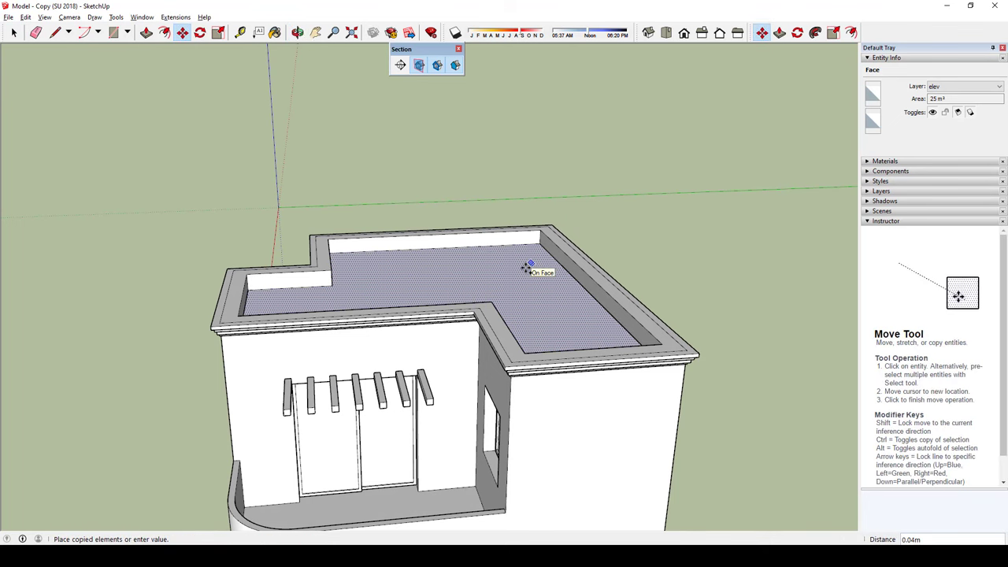
{"action": "key", "text": "Escape"}
{"action": "key", "text": "space"}
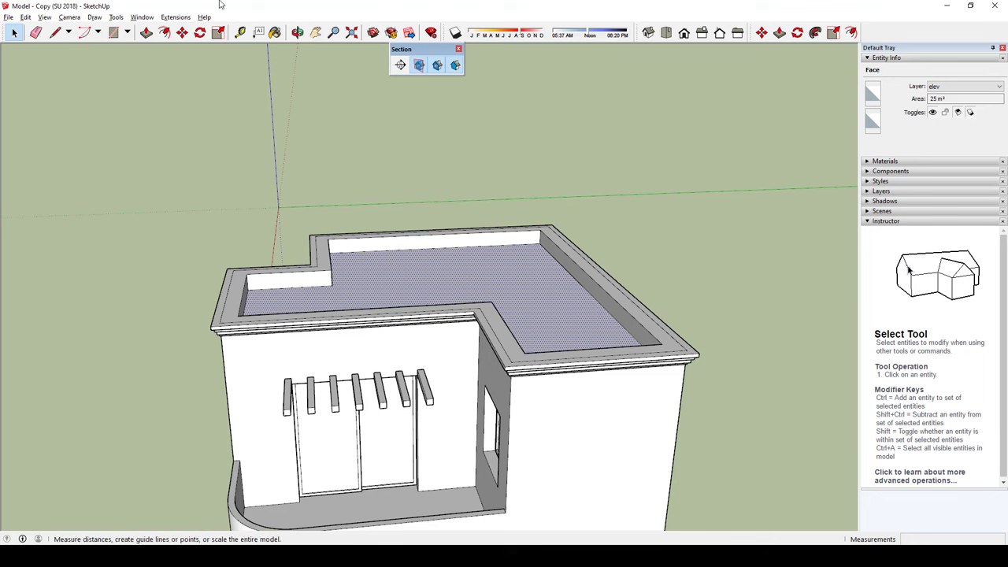
Step: Push/pull the flat roof face about 0.24 m
{"action": "left_click", "coordinate": [145, 32]}
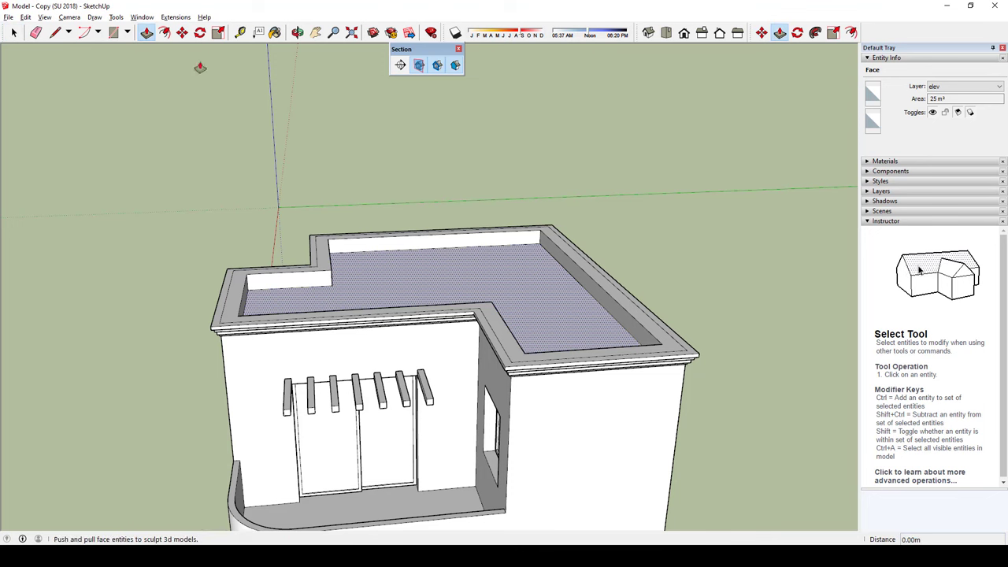
{"action": "left_click", "coordinate": [538, 284]}
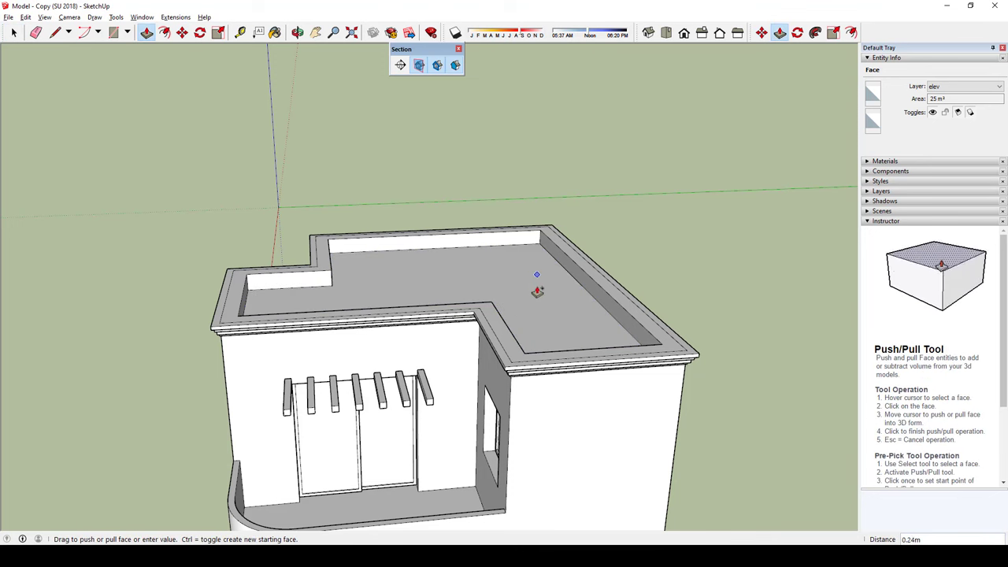
{"action": "left_click", "coordinate": [538, 291]}
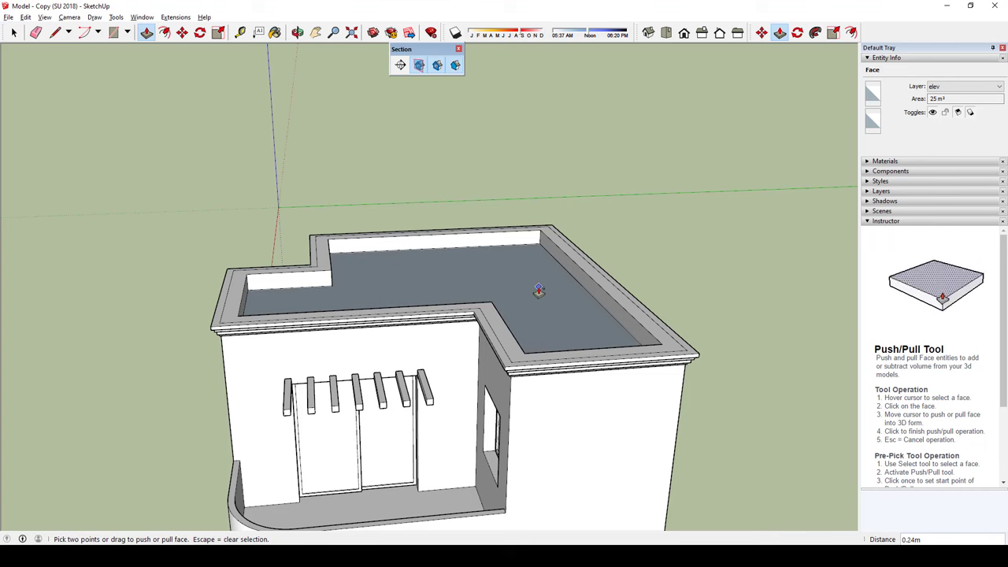
{"action": "key", "text": "space"}
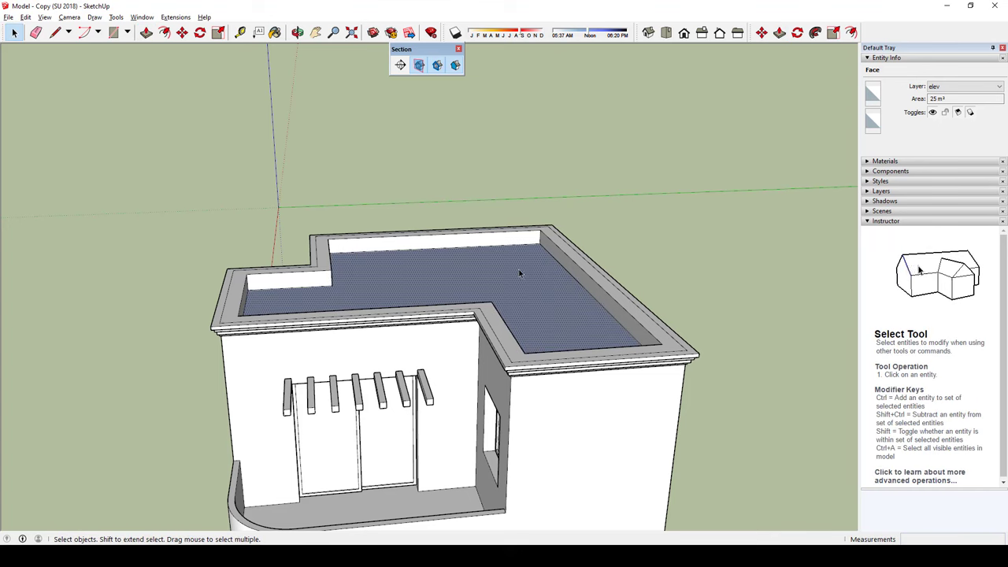
Step: Reverse the roof face's orientation and orbit to an eye-level view
{"action": "right_click", "coordinate": [520, 272]}
{"action": "left_click", "coordinate": [556, 364]}
{"action": "middle_click_drag", "start_coordinate": [556, 356], "coordinate": [470, 285]}
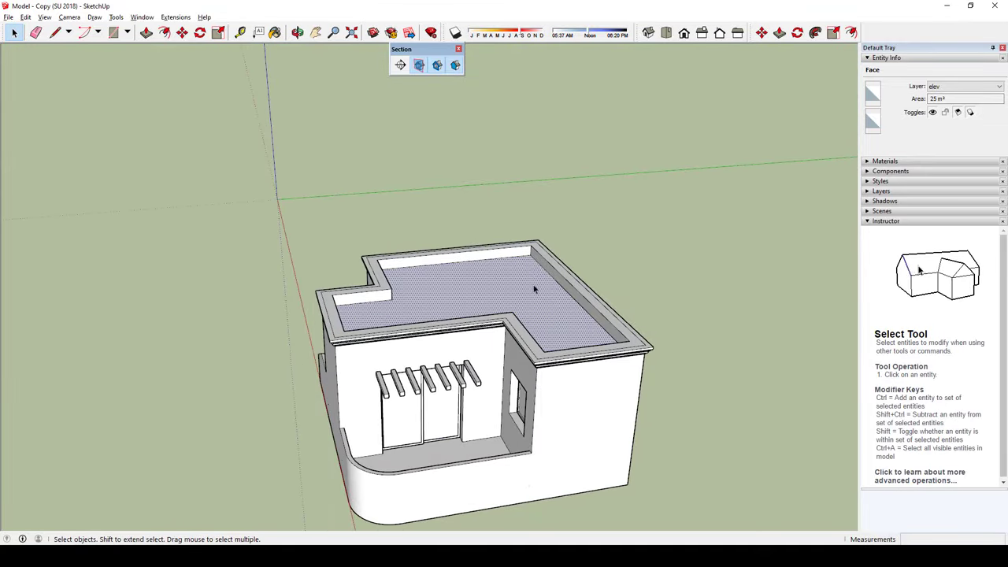
{"action": "mouse_move", "coordinate": [573, 420]}
{"action": "middle_mouse_down"}
{"action": "mouse_move", "coordinate": [614, 331]}
{"action": "mouse_move", "coordinate": [551, 236]}
{"action": "middle_mouse_up"}
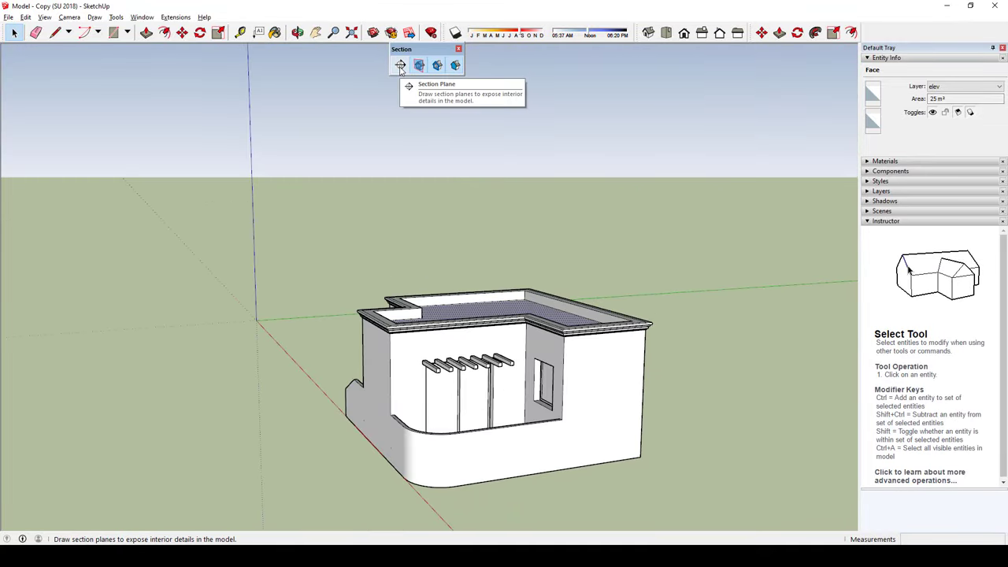
Step: Place the Section 14 plane on the house's side wall
{"action": "left_click", "coordinate": [400, 65]}
{"action": "left_click", "coordinate": [535, 306]}
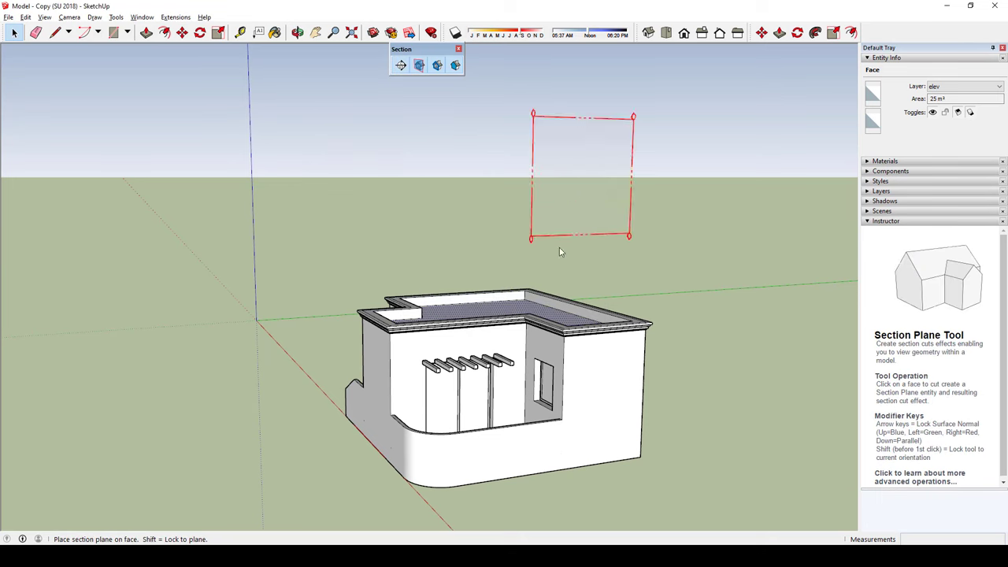
{"action": "left_click", "coordinate": [608, 375]}
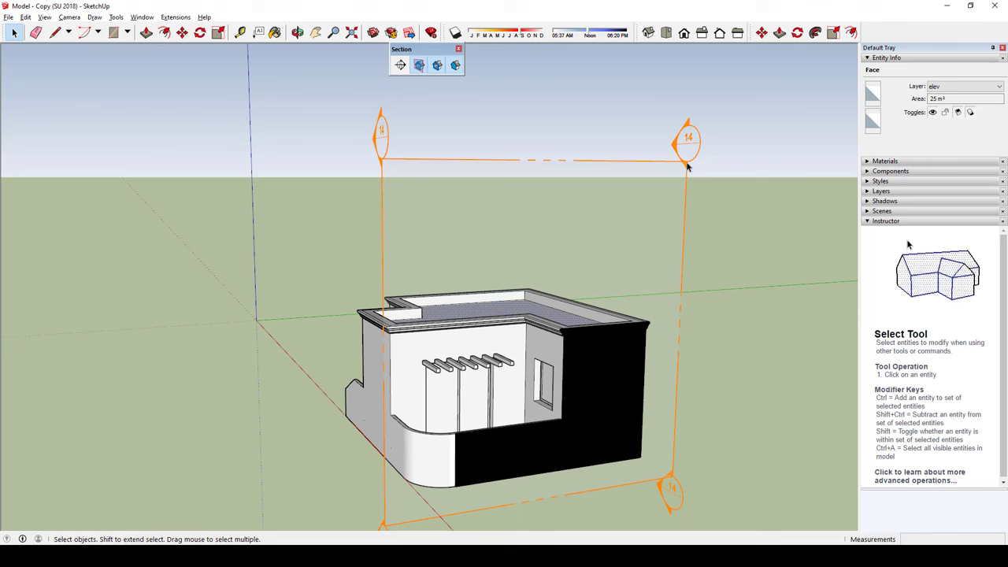
{"action": "key", "text": "m"}
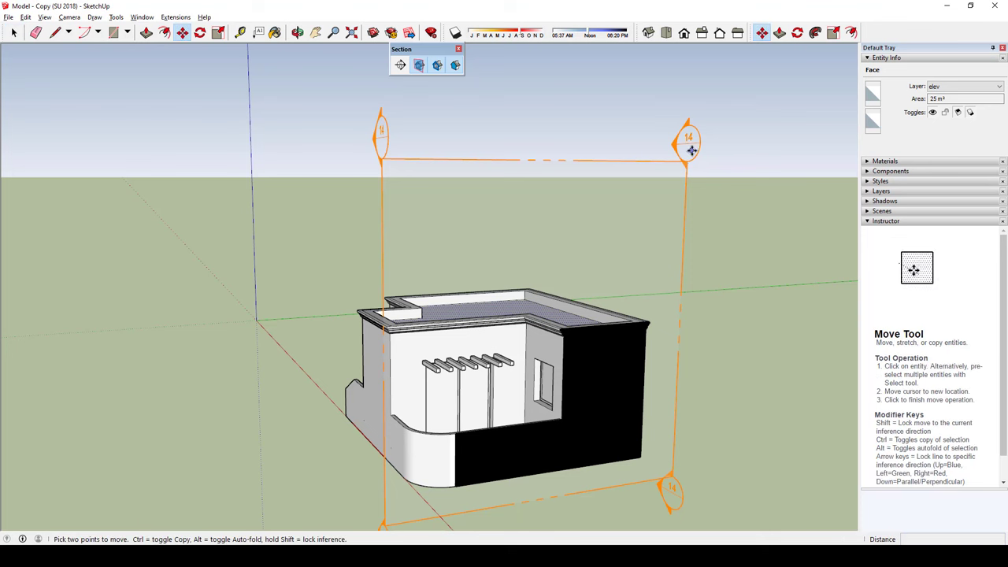
{"action": "mouse_move", "coordinate": [687, 152]}
{"action": "middle_mouse_down"}
{"action": "mouse_move", "coordinate": [684, 175]}
{"action": "mouse_move", "coordinate": [696, 158]}
{"action": "middle_mouse_up"}
{"action": "key", "text": "space"}
Step: Move Section 14 along the red axis so it cuts through the house
{"action": "left_click", "coordinate": [690, 153]}
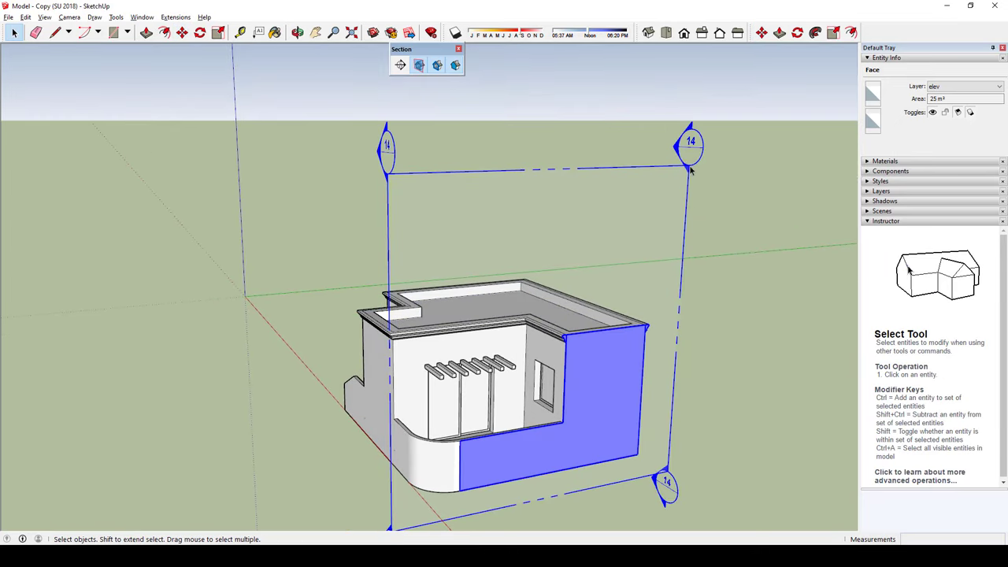
{"action": "key", "text": "m"}
{"action": "left_click", "coordinate": [689, 167]}
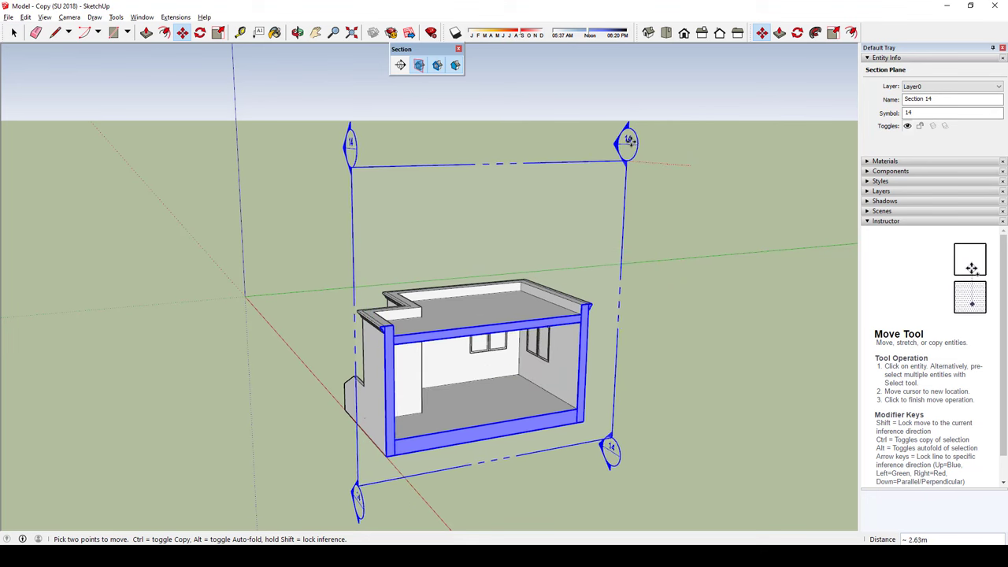
{"action": "left_click", "coordinate": [618, 138]}
{"action": "key", "text": "space"}
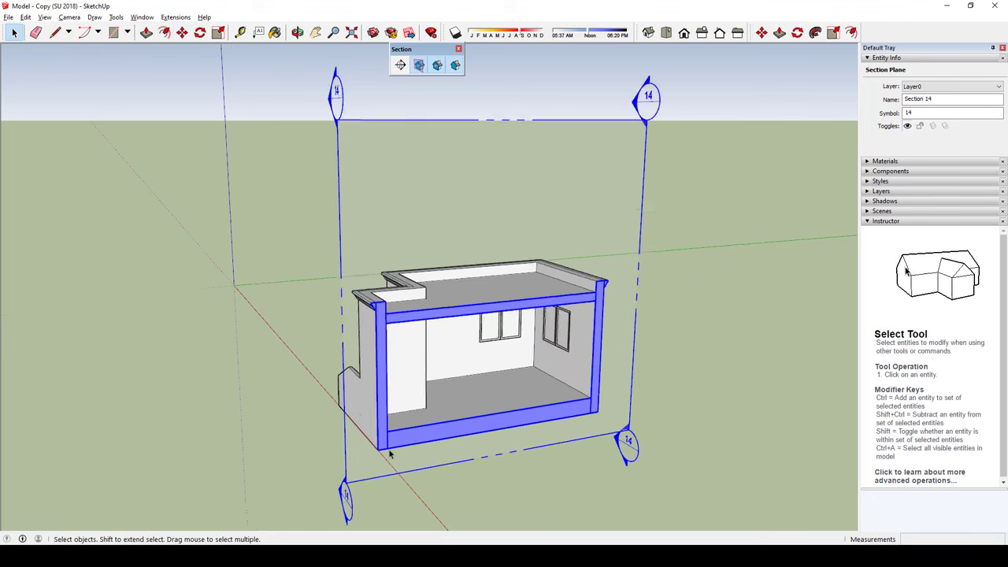
{"action": "middle_click_drag", "start_coordinate": [552, 354], "coordinate": [555, 442]}
{"action": "scroll", "coordinate": [555, 442], "scroll_direction": "down", "scroll_amount": 3}
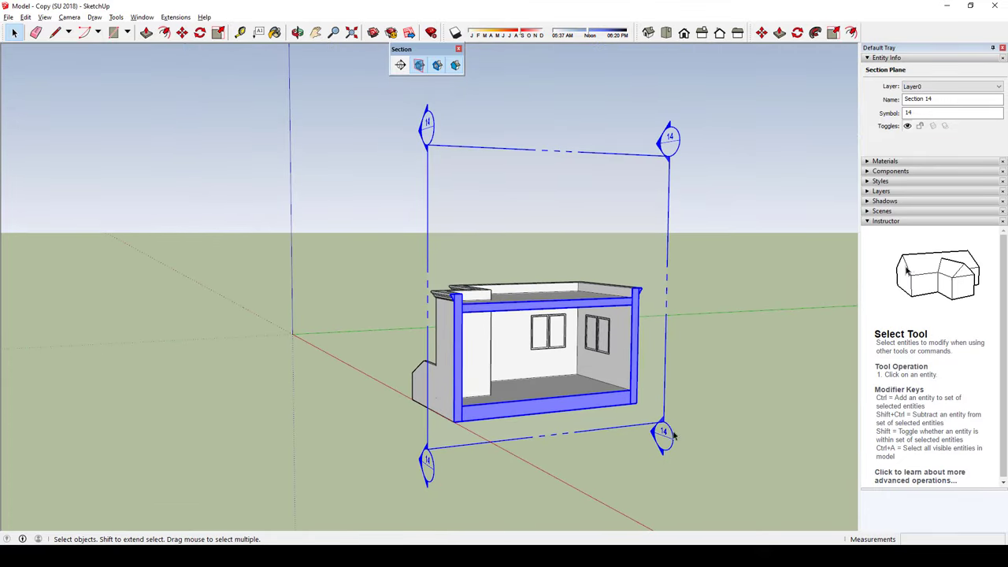
Step: Move Section 14 deeper into the house and orbit to inspect the cut rooms
{"action": "key", "text": "m"}
{"action": "left_click", "coordinate": [663, 426]}
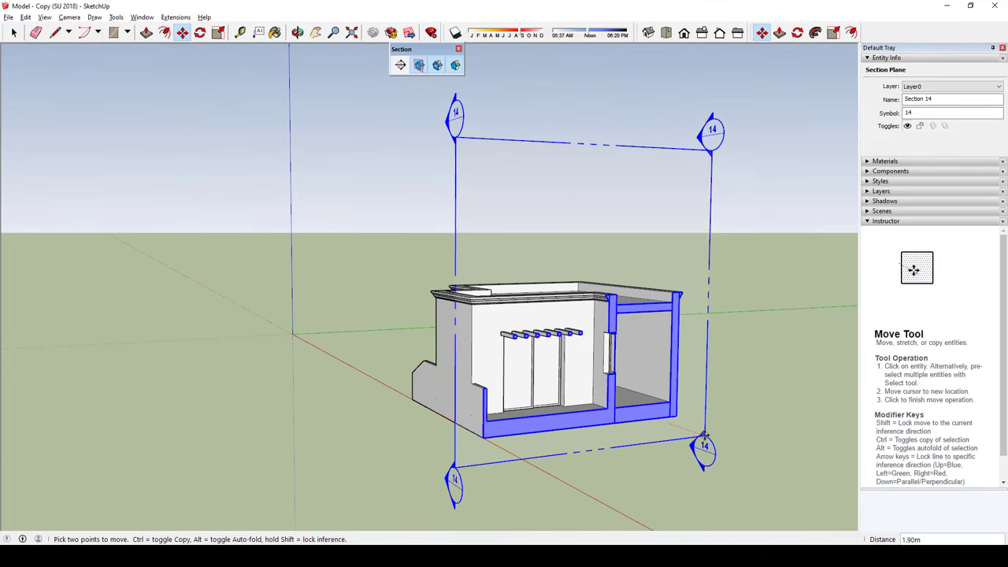
{"action": "left_click", "coordinate": [705, 436]}
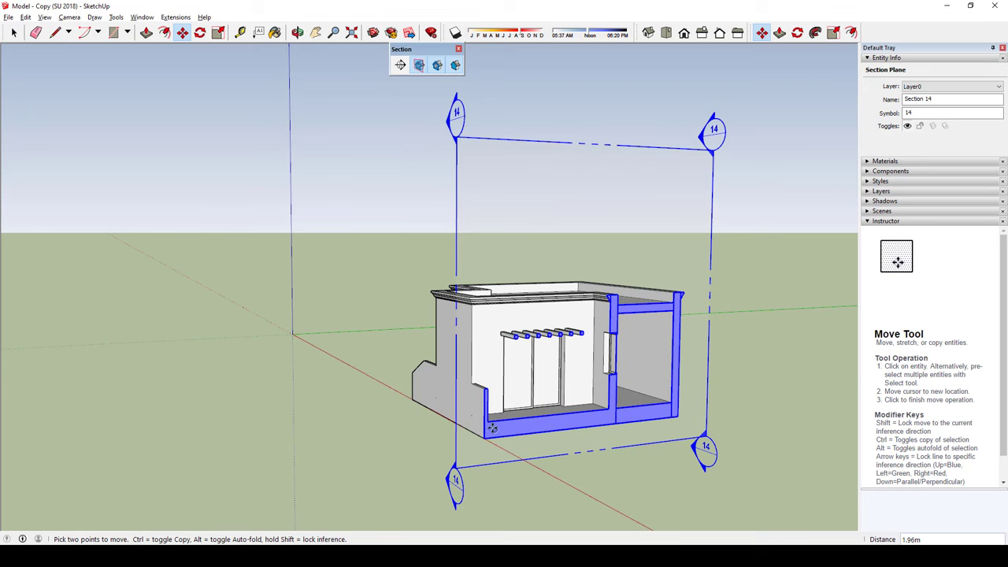
{"action": "mouse_move", "coordinate": [664, 428]}
{"action": "middle_mouse_down"}
{"action": "mouse_move", "coordinate": [522, 378]}
{"action": "mouse_move", "coordinate": [642, 332]}
{"action": "middle_mouse_up"}
{"action": "key", "text": "space"}
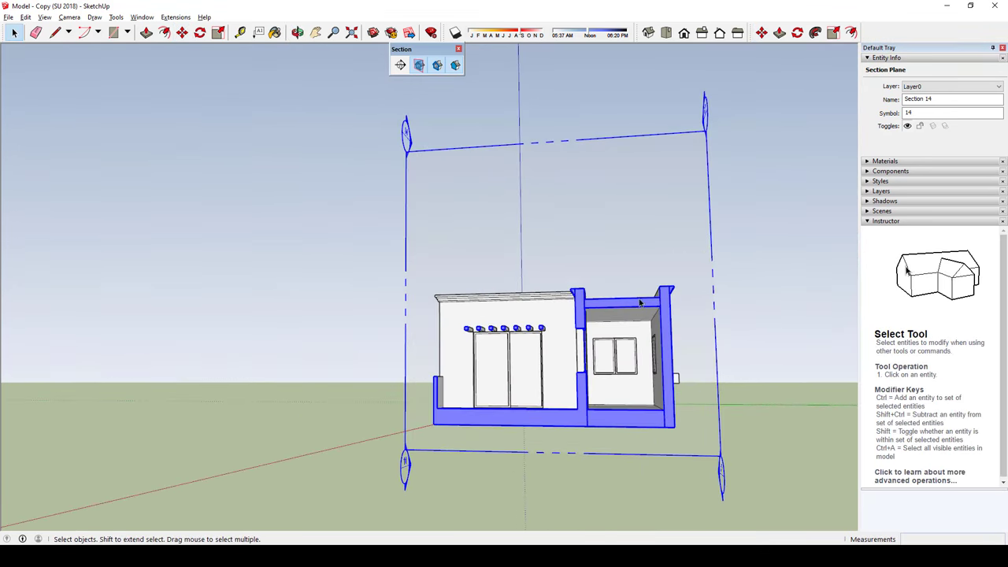
{"action": "mouse_move", "coordinate": [634, 324]}
{"action": "middle_mouse_down"}
{"action": "mouse_move", "coordinate": [716, 393]}
{"action": "mouse_move", "coordinate": [997, 428]}
{"action": "mouse_move", "coordinate": [725, 344]}
{"action": "mouse_move", "coordinate": [502, 336]}
{"action": "mouse_move", "coordinate": [444, 259]}
{"action": "mouse_move", "coordinate": [573, 315]}
{"action": "mouse_move", "coordinate": [772, 322]}
{"action": "mouse_move", "coordinate": [749, 409]}
{"action": "middle_mouse_up"}
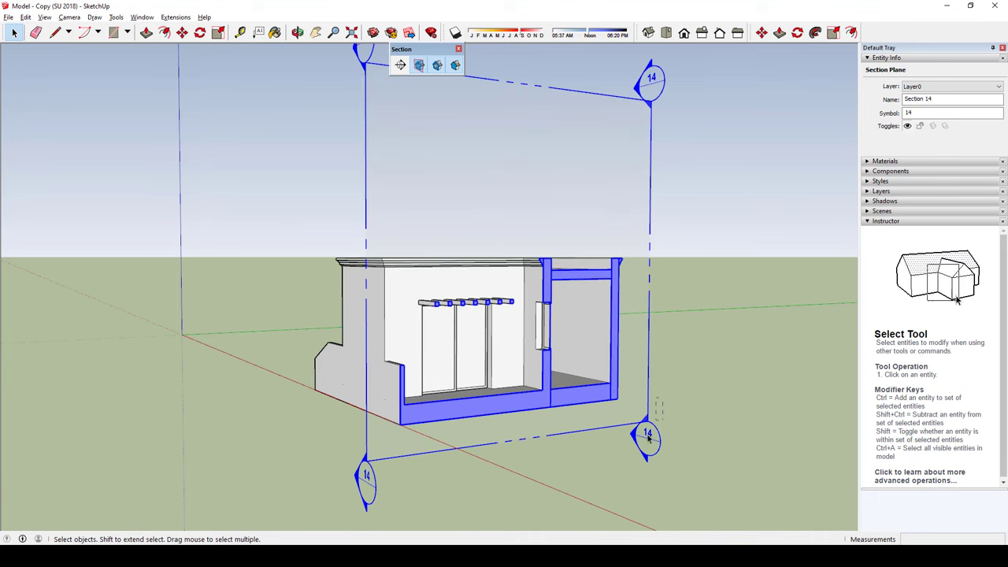
Step: Slide Section 14 past the building, then delete it, leaving the house uncut
{"action": "middle_click_drag", "start_coordinate": [664, 402], "coordinate": [643, 425]}
{"action": "key", "text": "m"}
{"action": "mouse_move", "coordinate": [642, 425]}
{"action": "left_mouse_down"}
{"action": "mouse_move", "coordinate": [730, 442]}
{"action": "mouse_move", "coordinate": [664, 430]}
{"action": "left_mouse_up"}
{"action": "key", "text": "space"}
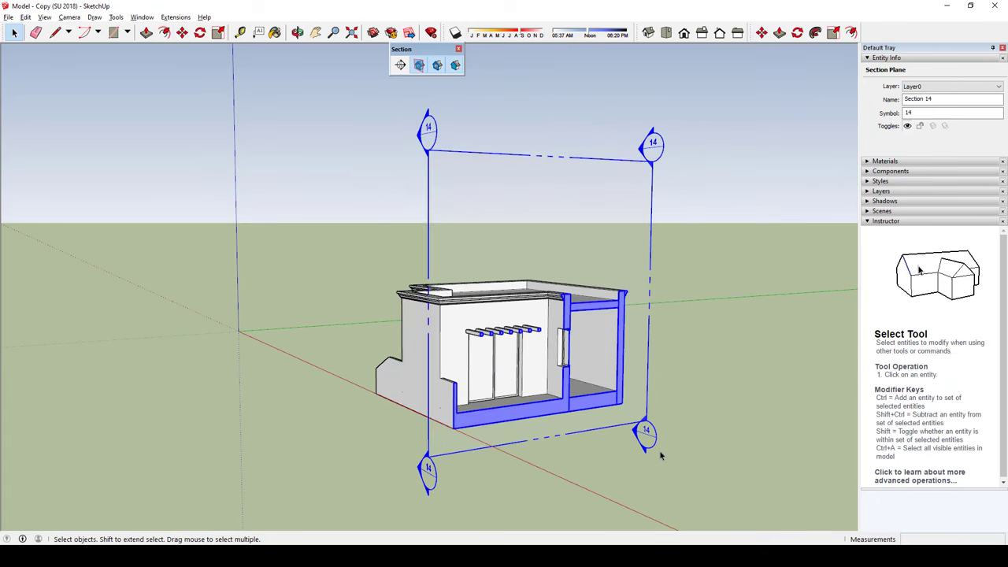
{"action": "key", "text": "Delete"}
{"action": "mouse_move", "coordinate": [661, 455]}
{"action": "middle_mouse_down"}
{"action": "mouse_move", "coordinate": [720, 396]}
{"action": "mouse_move", "coordinate": [248, 346]}
{"action": "middle_mouse_up"}
Step: Place new section plane Section 15 on the house's front wall
{"action": "left_click", "coordinate": [401, 65]}
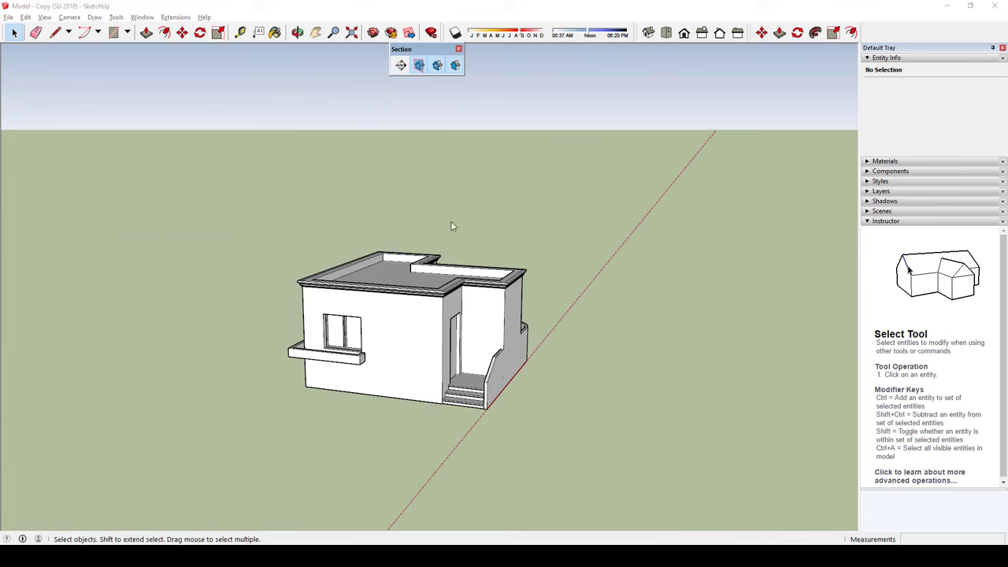
{"action": "left_click", "coordinate": [452, 223]}
{"action": "left_click", "coordinate": [579, 307]}
{"action": "left_click", "coordinate": [417, 348]}
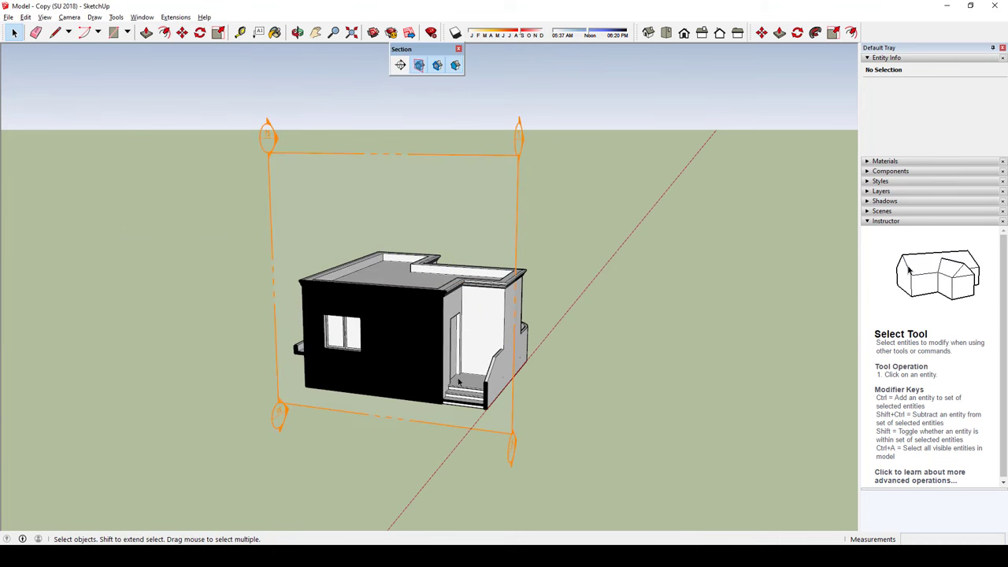
Step: Move Section 15 1.85 m along the red axis into the house
{"action": "key", "text": "m"}
{"action": "left_click", "coordinate": [529, 424]}
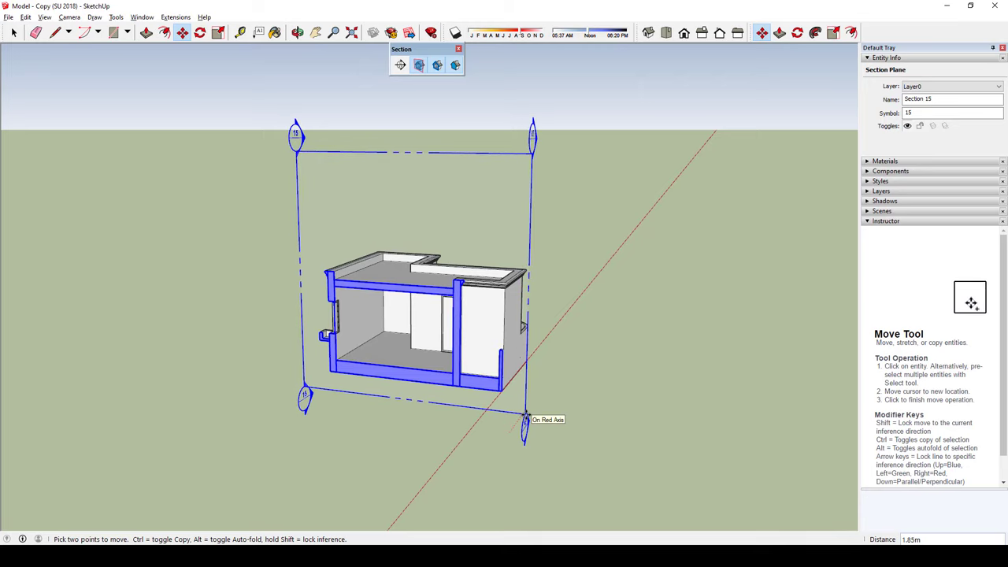
{"action": "left_click", "coordinate": [526, 418]}
{"action": "middle_click_drag", "start_coordinate": [526, 417], "coordinate": [433, 305]}
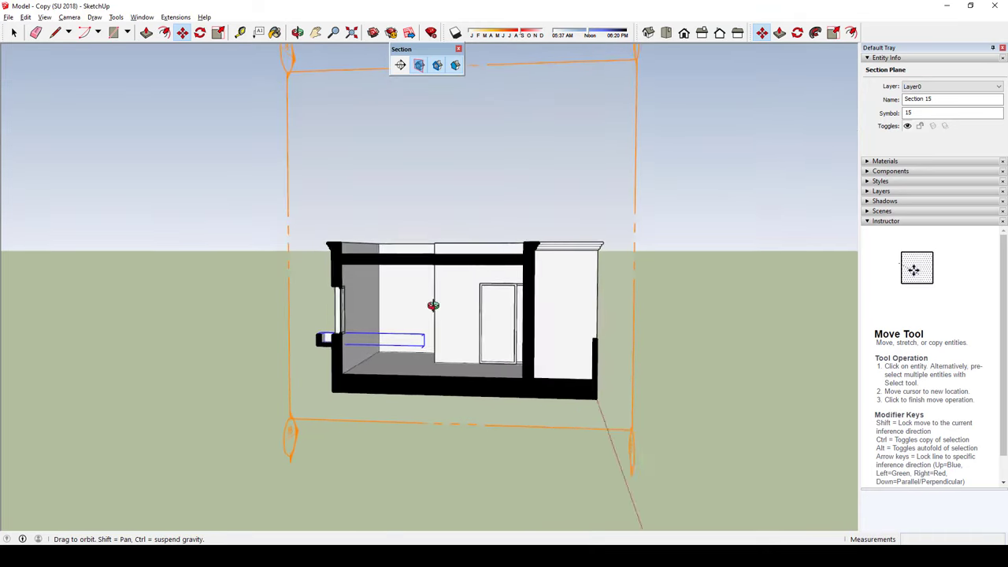
{"action": "scroll", "coordinate": [433, 304], "scroll_direction": "up", "scroll_amount": 2}
{"action": "scroll", "coordinate": [371, 317], "scroll_direction": "up", "scroll_amount": 4}
{"action": "mouse_move", "coordinate": [371, 318]}
{"action": "middle_mouse_down"}
{"action": "mouse_move", "coordinate": [261, 279]}
{"action": "mouse_move", "coordinate": [212, 279]}
{"action": "mouse_move", "coordinate": [181, 218]}
{"action": "mouse_move", "coordinate": [286, 299]}
{"action": "mouse_move", "coordinate": [252, 249]}
{"action": "middle_mouse_up"}
Step: Orbit around the lengthwise cut to inspect the rooms, sliding door and black-filled walls
{"action": "key", "text": "m"}
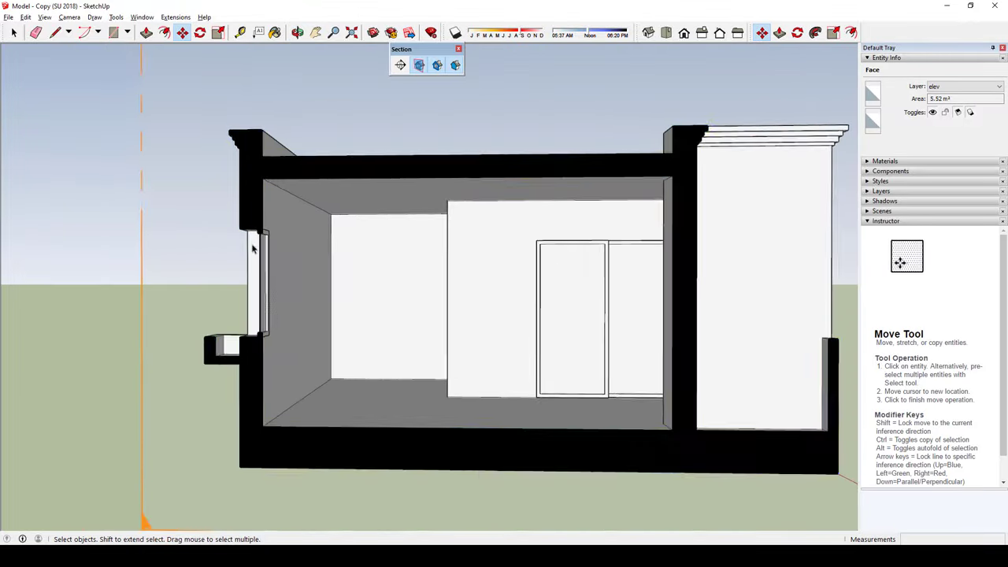
{"action": "key", "text": "space"}
{"action": "scroll", "coordinate": [253, 249], "scroll_direction": "up", "scroll_amount": 3}
{"action": "scroll", "coordinate": [288, 213], "scroll_direction": "down", "scroll_amount": 2}
{"action": "mouse_move", "coordinate": [265, 289]}
{"action": "middle_mouse_down"}
{"action": "mouse_move", "coordinate": [334, 326]}
{"action": "mouse_move", "coordinate": [363, 286]}
{"action": "mouse_move", "coordinate": [354, 185]}
{"action": "mouse_move", "coordinate": [365, 231]}
{"action": "middle_mouse_up"}
{"action": "middle_click_drag", "start_coordinate": [365, 379], "coordinate": [362, 360]}
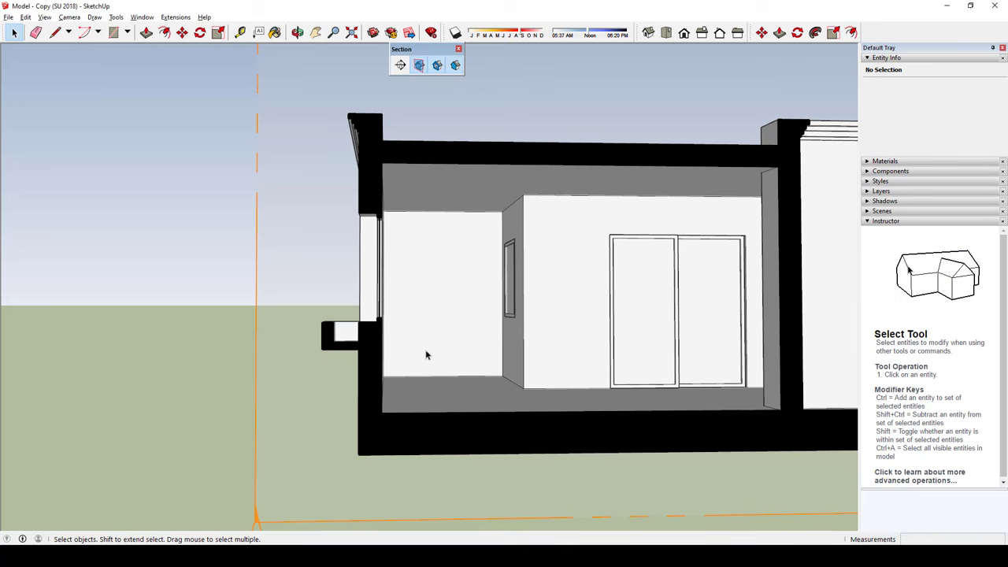
{"action": "scroll", "coordinate": [422, 340], "scroll_direction": "down", "scroll_amount": 3}
{"action": "mouse_move", "coordinate": [452, 338]}
{"action": "middle_mouse_down"}
{"action": "mouse_move", "coordinate": [407, 344]}
{"action": "mouse_move", "coordinate": [327, 331]}
{"action": "mouse_move", "coordinate": [648, 445]}
{"action": "mouse_move", "coordinate": [657, 381]}
{"action": "mouse_move", "coordinate": [702, 383]}
{"action": "mouse_move", "coordinate": [596, 371]}
{"action": "mouse_move", "coordinate": [522, 405]}
{"action": "mouse_move", "coordinate": [514, 364]}
{"action": "mouse_move", "coordinate": [585, 400]}
{"action": "mouse_move", "coordinate": [592, 338]}
{"action": "mouse_move", "coordinate": [588, 419]}
{"action": "middle_mouse_up"}
{"action": "middle_click_drag", "start_coordinate": [321, 387], "coordinate": [601, 386]}
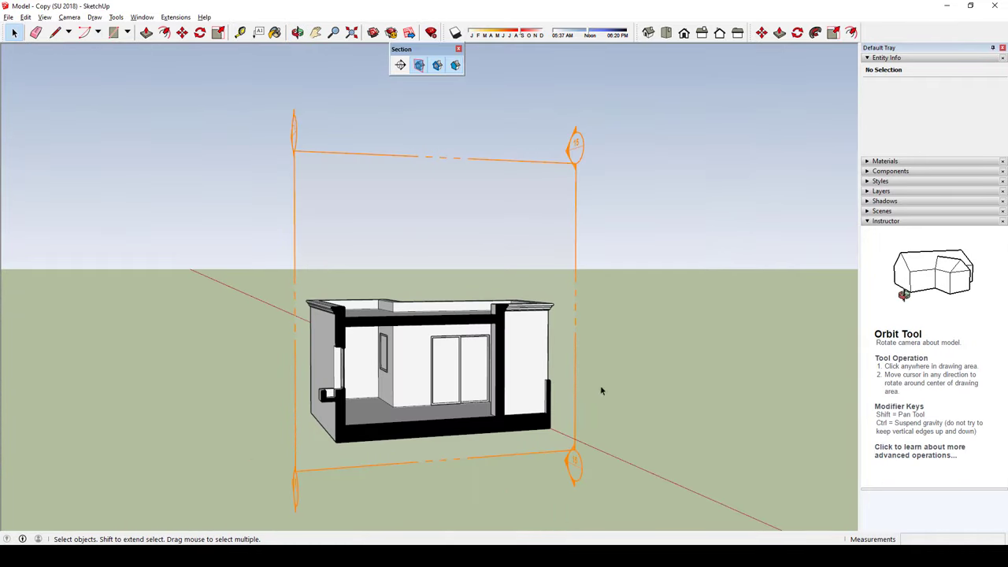
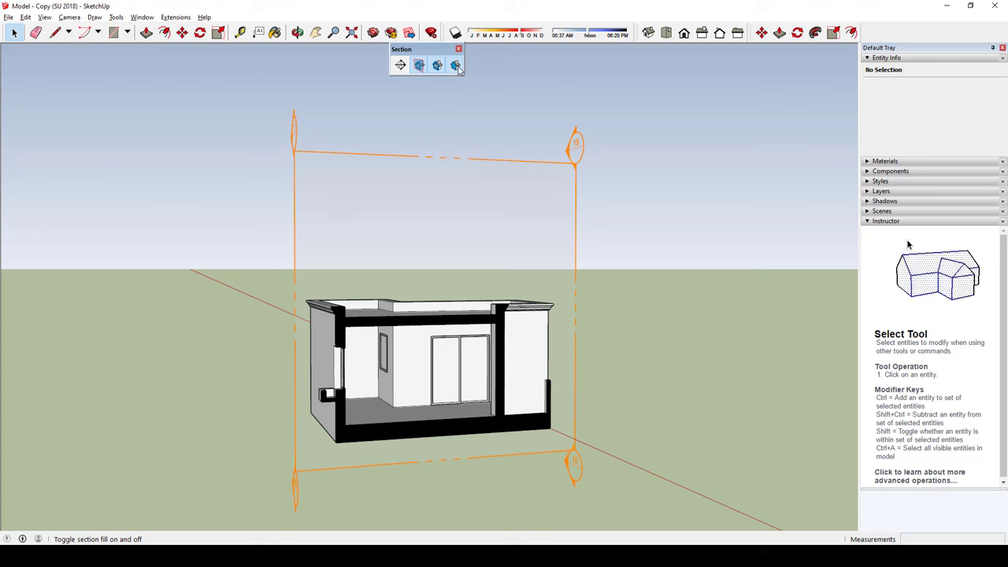
Step: Turn Section Fill off and back on to compare the cut walls with and without black fill
{"action": "left_click", "coordinate": [458, 67]}
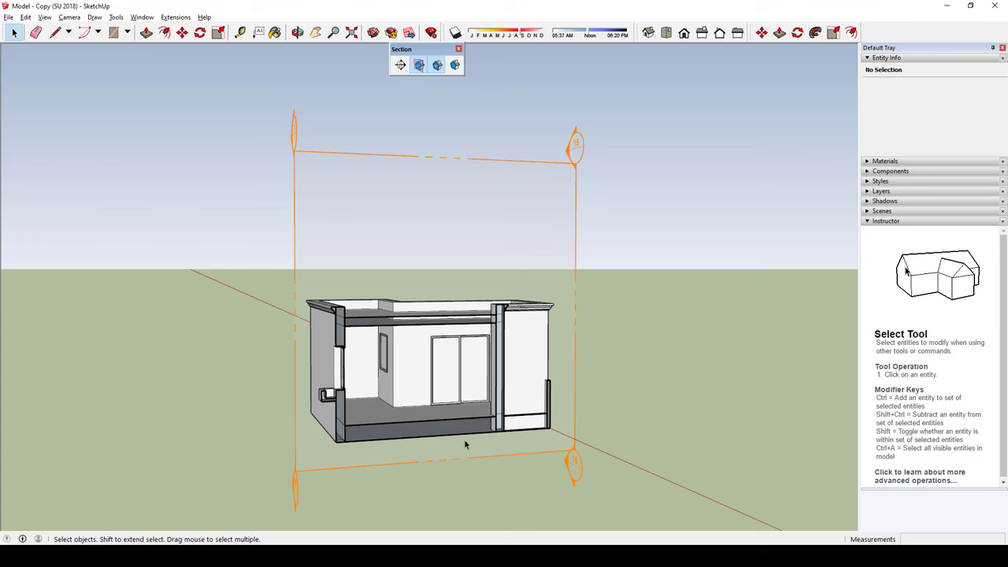
{"action": "middle_click_drag", "start_coordinate": [332, 376], "coordinate": [402, 434]}
{"action": "scroll", "coordinate": [339, 378], "scroll_direction": "up", "scroll_amount": 3}
{"action": "scroll", "coordinate": [339, 378], "scroll_direction": "up", "scroll_amount": 3}
{"action": "scroll", "coordinate": [402, 434], "scroll_direction": "down", "scroll_amount": 5}
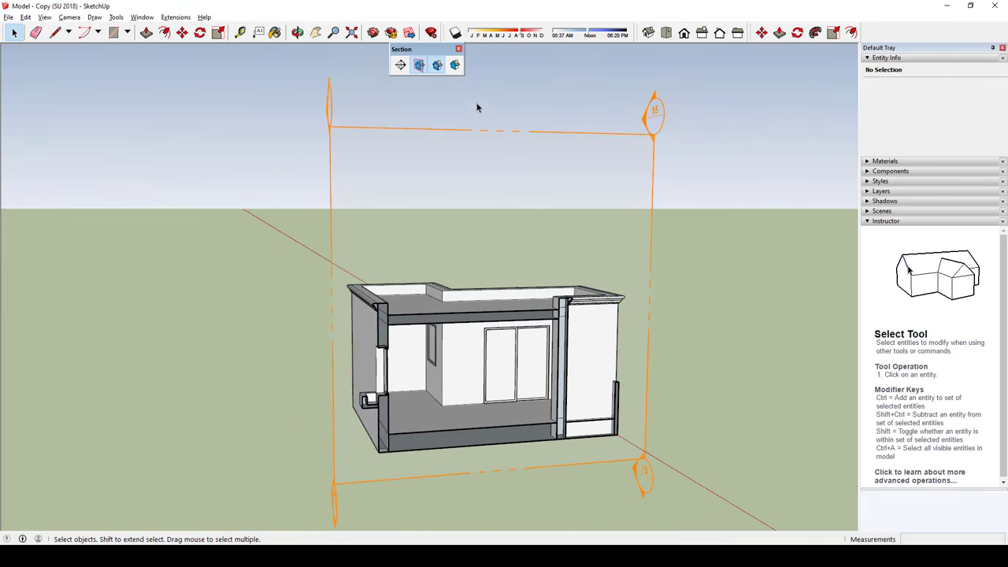
{"action": "left_click", "coordinate": [454, 66]}
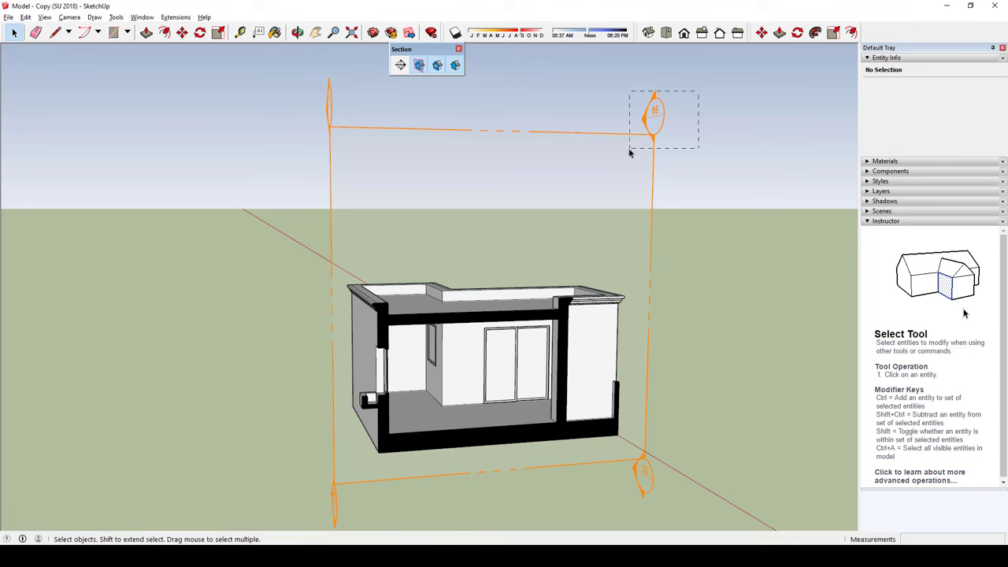
Step: Select section plane 15 and view the cut house straight from the left side
{"action": "left_click_drag", "start_coordinate": [675, 111], "coordinate": [630, 163]}
{"action": "mouse_move", "coordinate": [630, 162]}
{"action": "middle_mouse_down"}
{"action": "mouse_move", "coordinate": [679, 154]}
{"action": "mouse_move", "coordinate": [641, 168]}
{"action": "middle_mouse_up"}
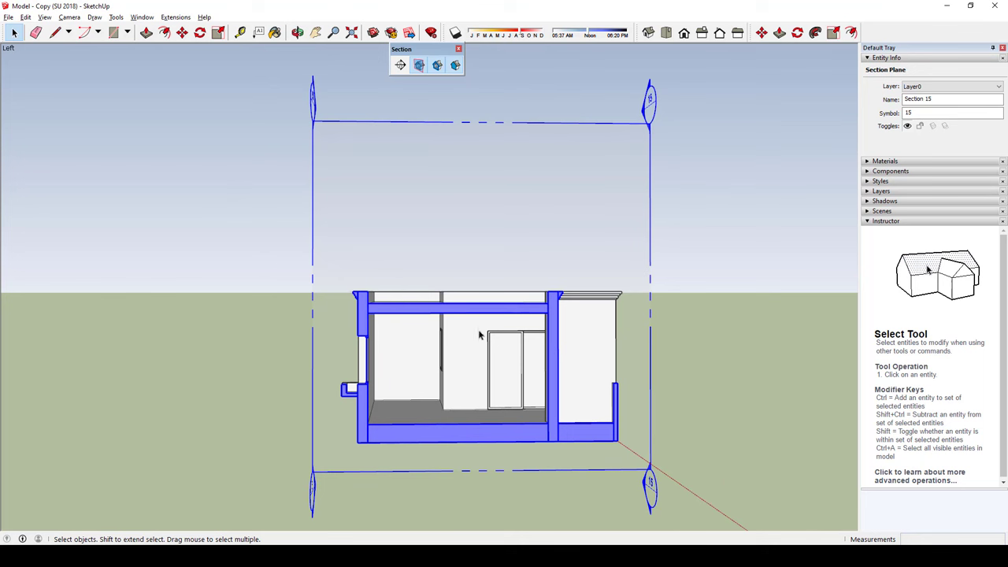
{"action": "left_click", "coordinate": [725, 236]}
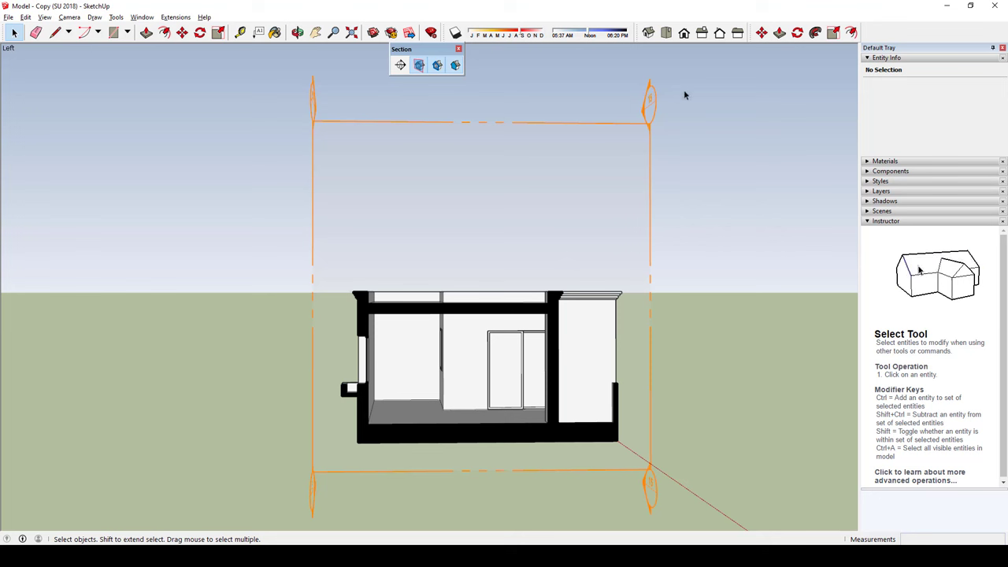
Step: Hide the Section 15 plane outline with Hide and Display Section Planes, keeping the cut active
{"action": "left_click", "coordinate": [649, 130]}
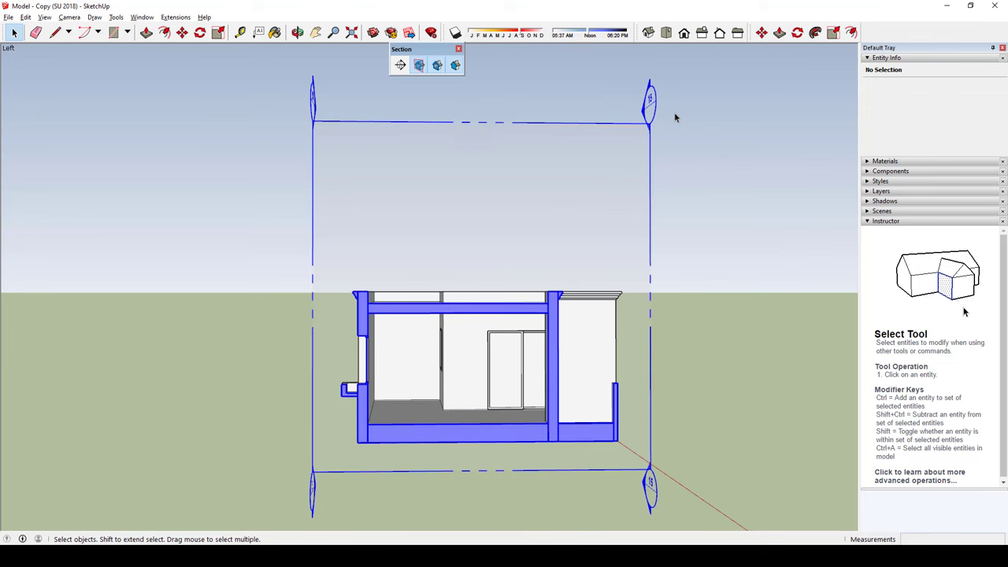
{"action": "left_click", "coordinate": [684, 156]}
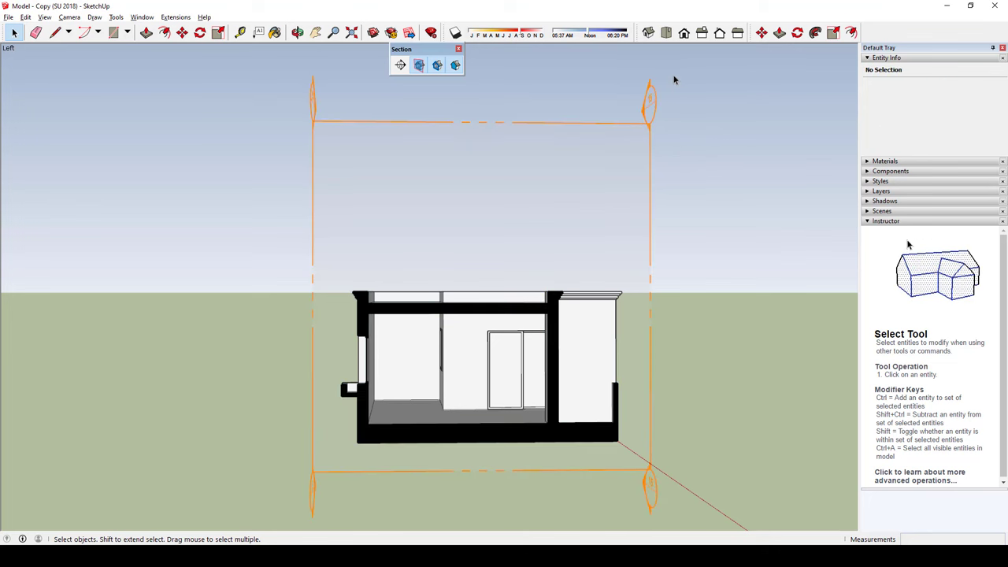
{"action": "left_click", "coordinate": [635, 123]}
{"action": "right_click", "coordinate": [616, 123]}
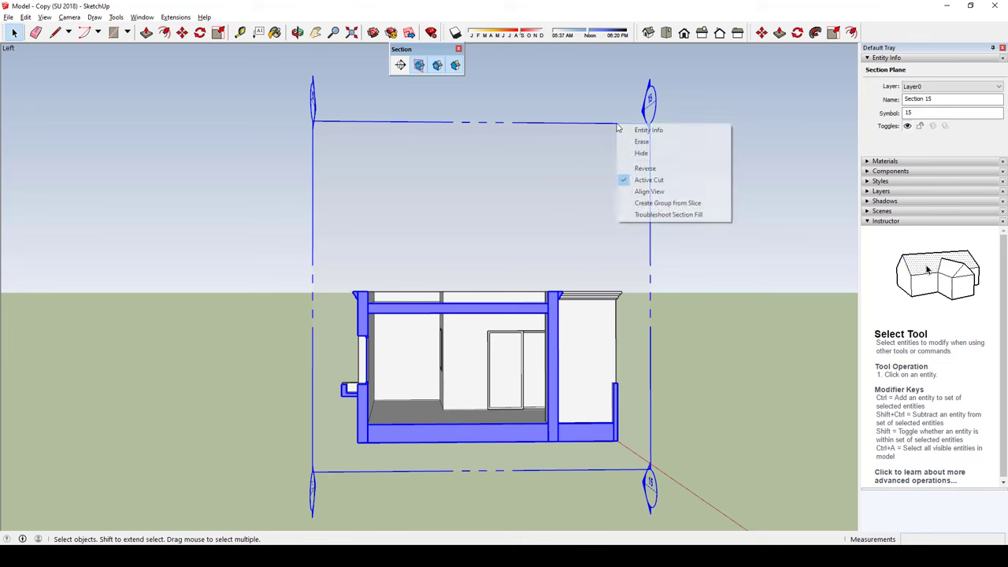
{"action": "left_click", "coordinate": [642, 153]}
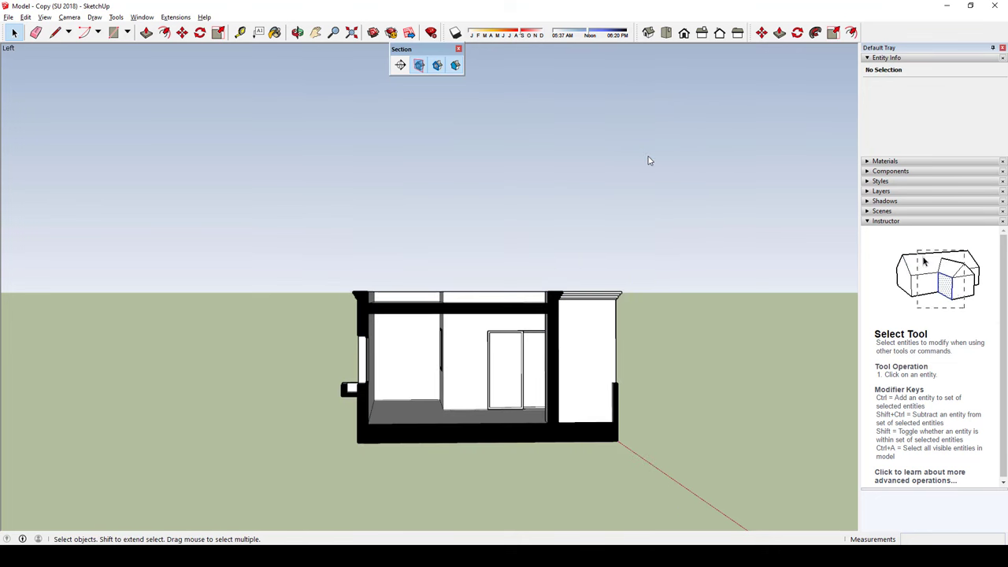
{"action": "key", "text": "ctrl+z"}
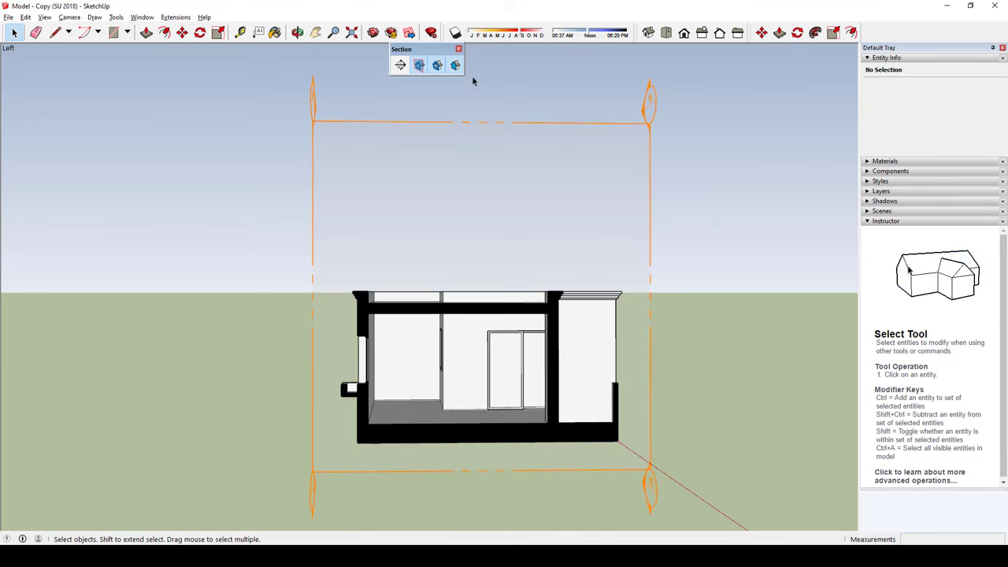
{"action": "left_click", "coordinate": [422, 70]}
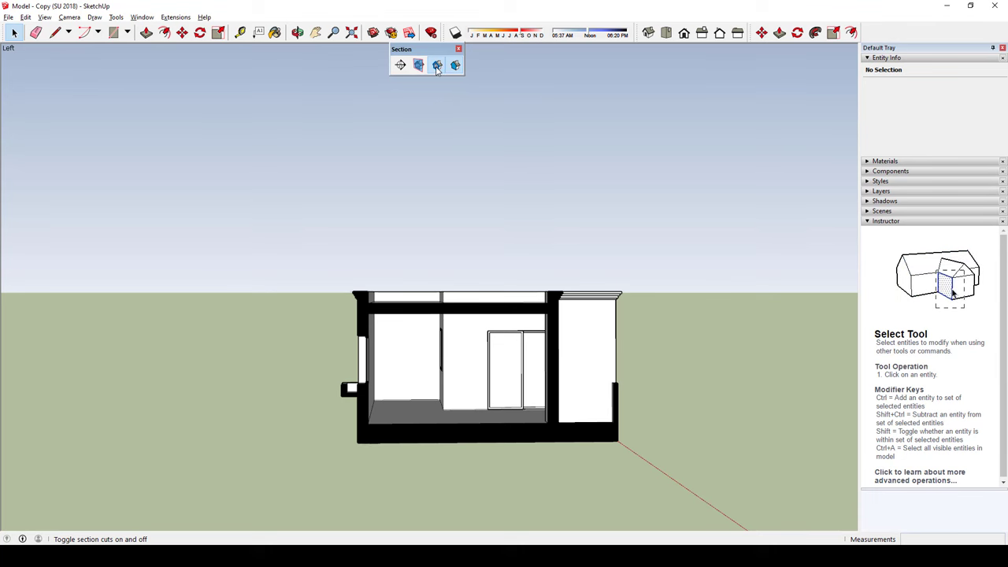
Step: Toggle the section cut off and back on while orbiting to a level front view
{"action": "left_click", "coordinate": [438, 68]}
{"action": "mouse_move", "coordinate": [512, 118]}
{"action": "middle_mouse_down"}
{"action": "mouse_move", "coordinate": [619, 226]}
{"action": "mouse_move", "coordinate": [560, 315]}
{"action": "mouse_move", "coordinate": [571, 281]}
{"action": "middle_mouse_up"}
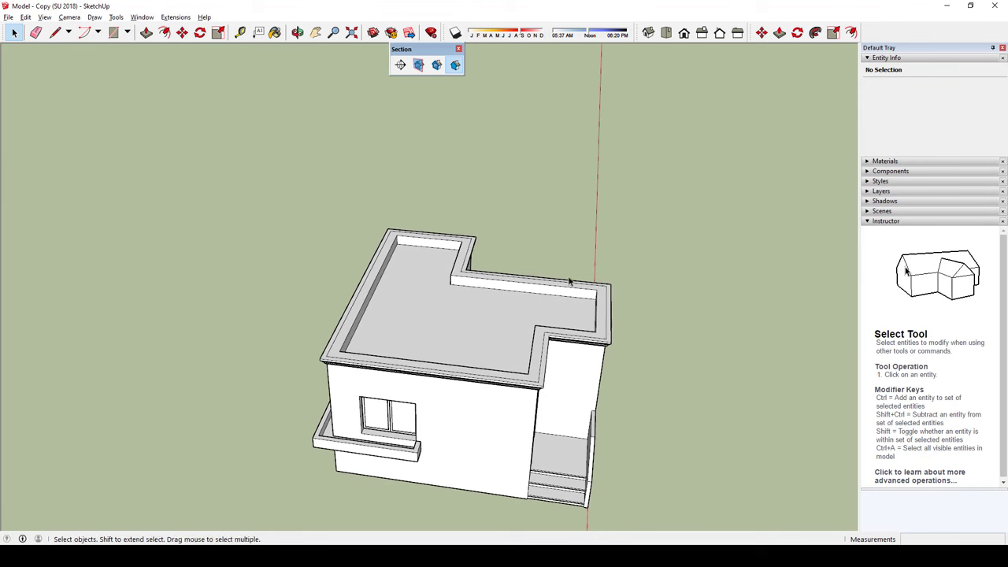
{"action": "left_click", "coordinate": [438, 69]}
{"action": "middle_click_drag", "start_coordinate": [500, 234], "coordinate": [575, 135]}
{"action": "middle_click_drag", "start_coordinate": [457, 171], "coordinate": [531, 286]}
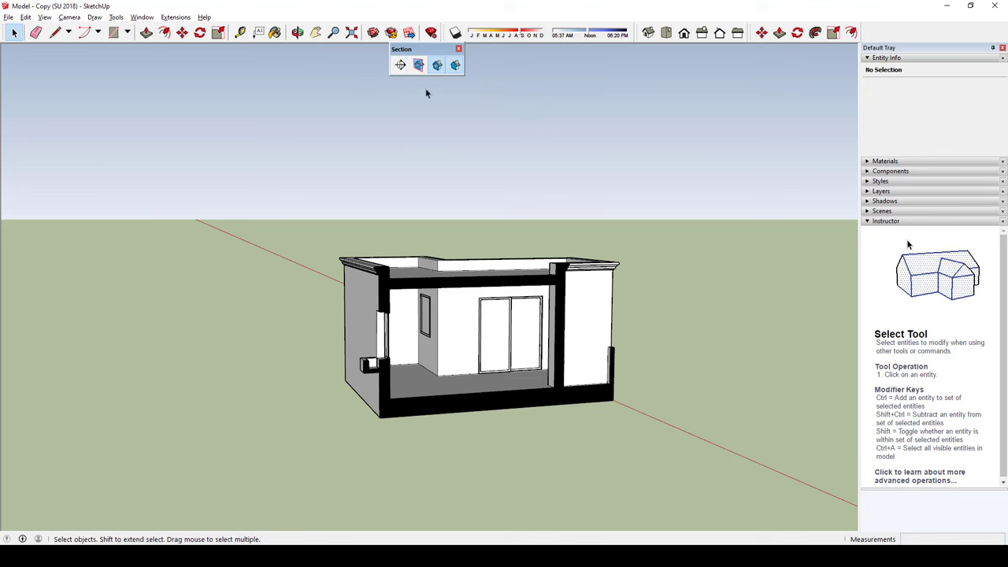
Step: Toggle the section plane outlines on and off, then switch the section cut off
{"action": "left_click", "coordinate": [418, 66]}
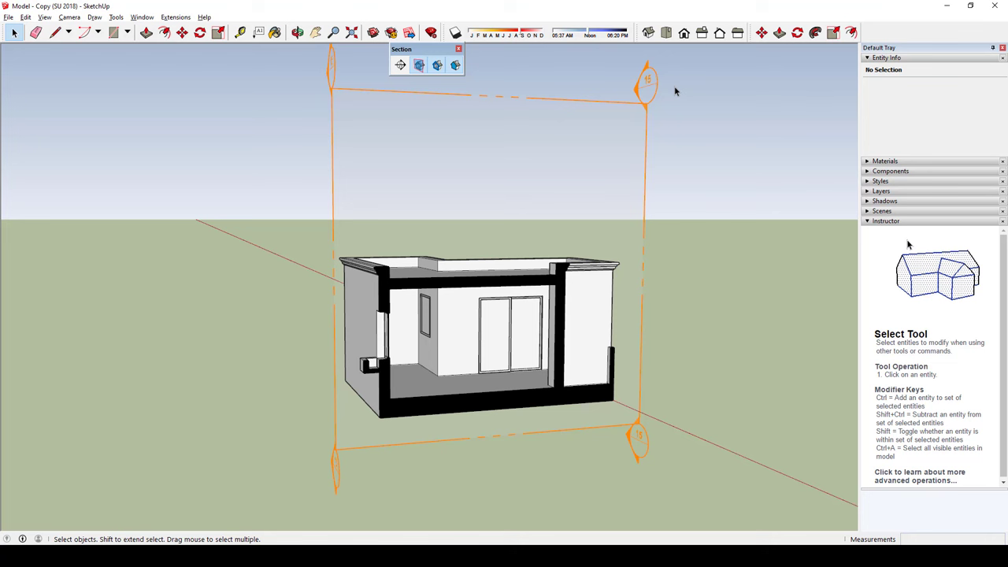
{"action": "left_click", "coordinate": [418, 65]}
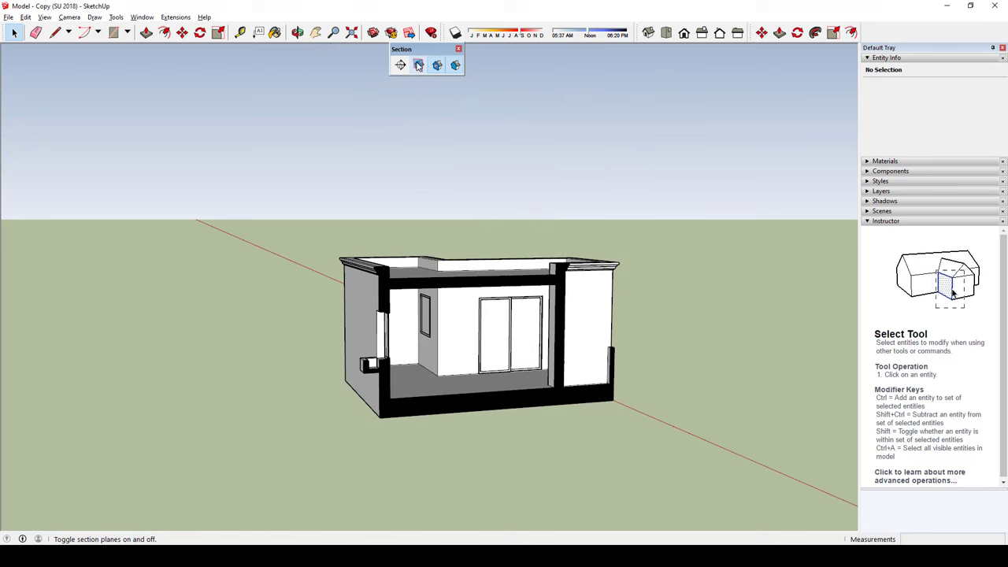
{"action": "left_click", "coordinate": [418, 64]}
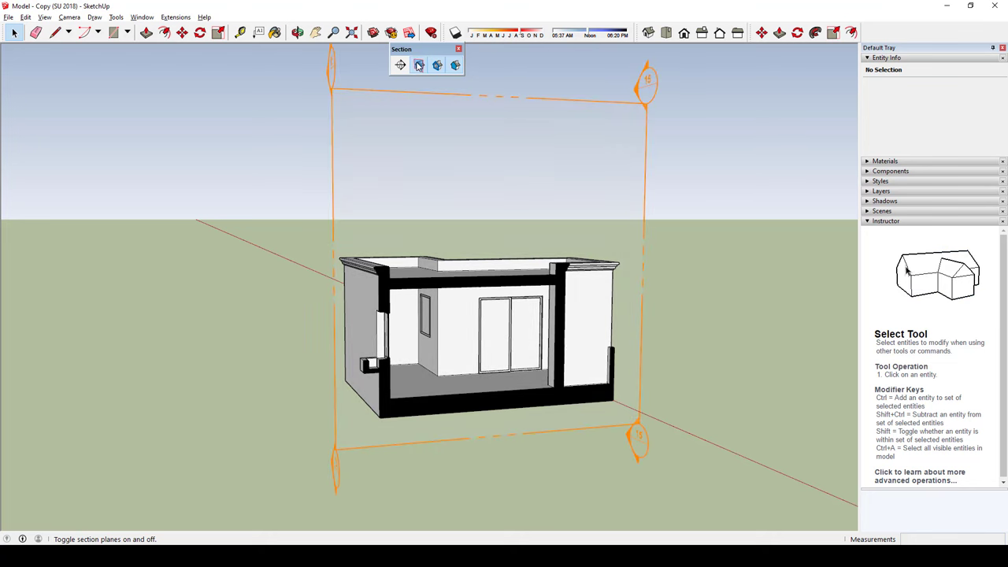
{"action": "left_click", "coordinate": [419, 64]}
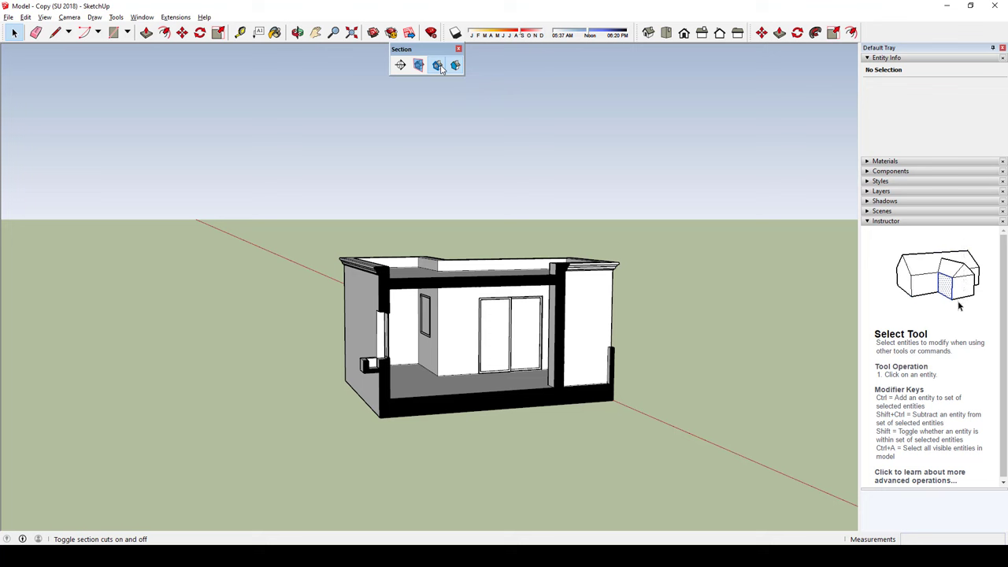
{"action": "left_click", "coordinate": [441, 69]}
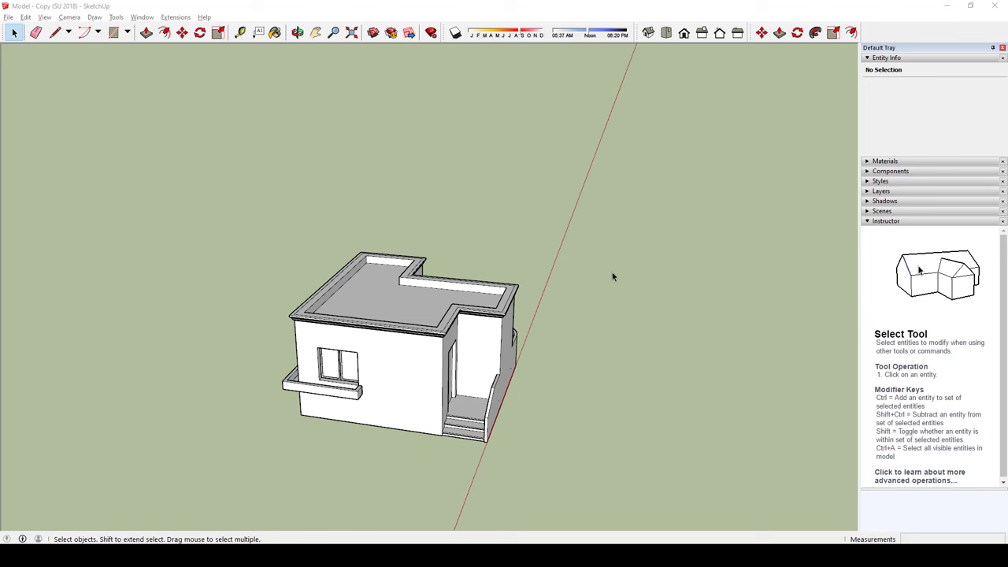
Step: Add a new section plane named Section 16 on the house roof
{"action": "left_click", "coordinate": [400, 65]}
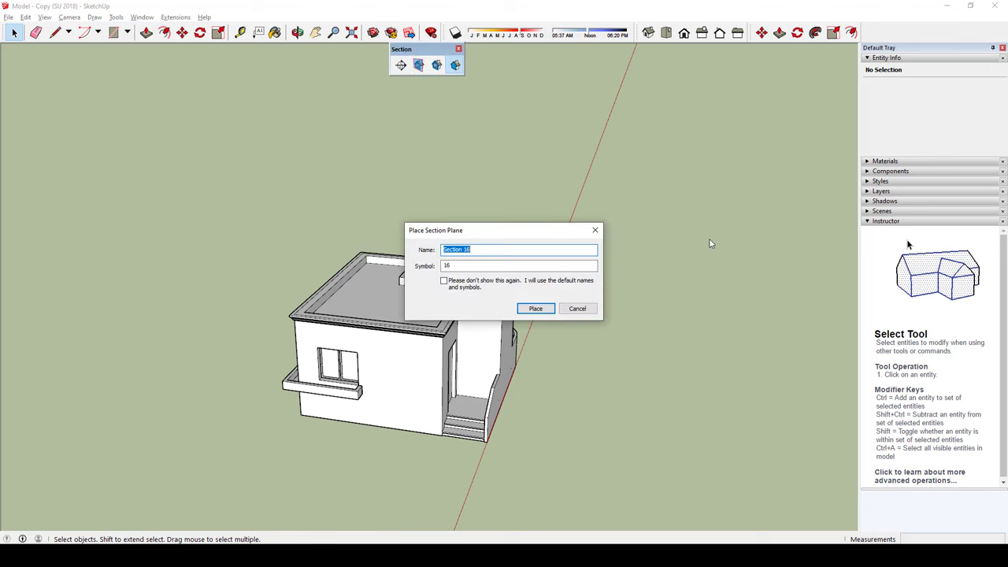
{"action": "left_click", "coordinate": [535, 308]}
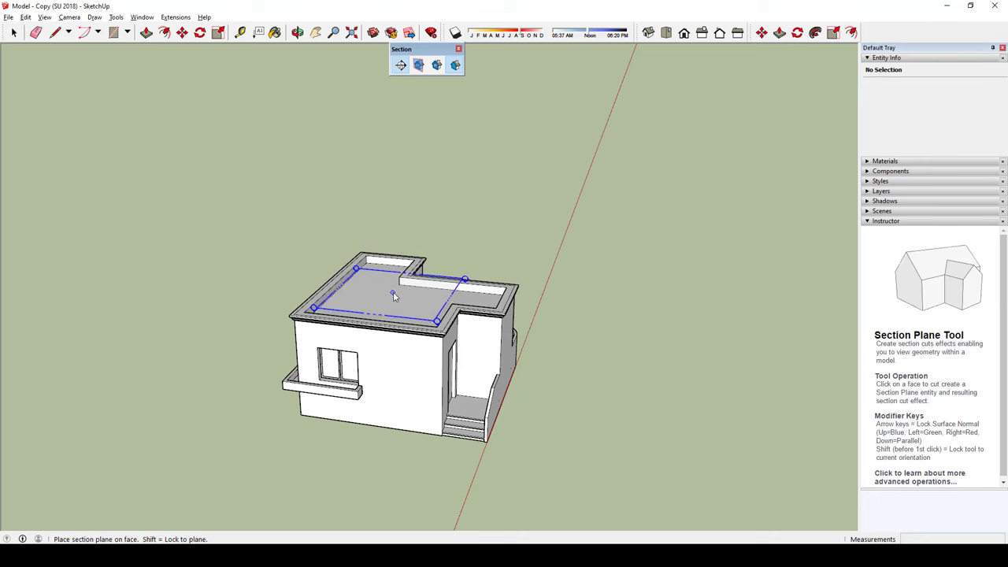
{"action": "left_click", "coordinate": [394, 295]}
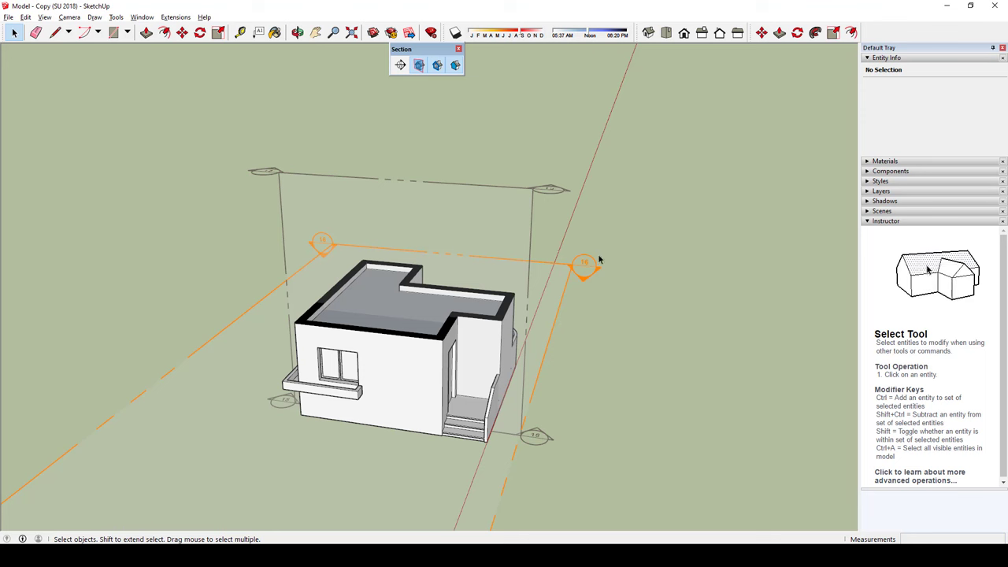
Step: Move Section 16 down about 1 m into the walls and orbit over the floor plan
{"action": "left_click", "coordinate": [571, 287]}
{"action": "scroll", "coordinate": [567, 288], "scroll_direction": "up", "scroll_amount": 2}
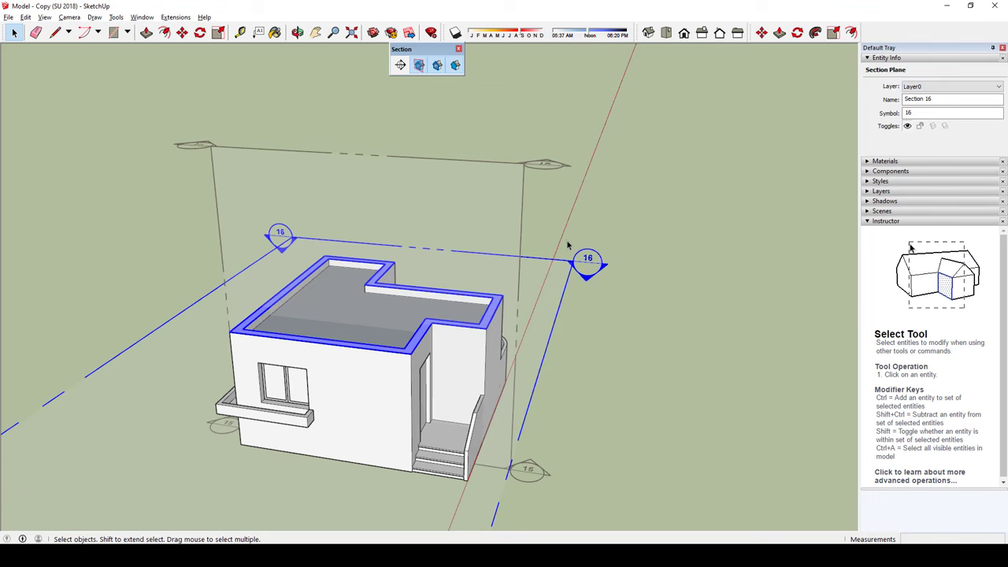
{"action": "key", "text": "m"}
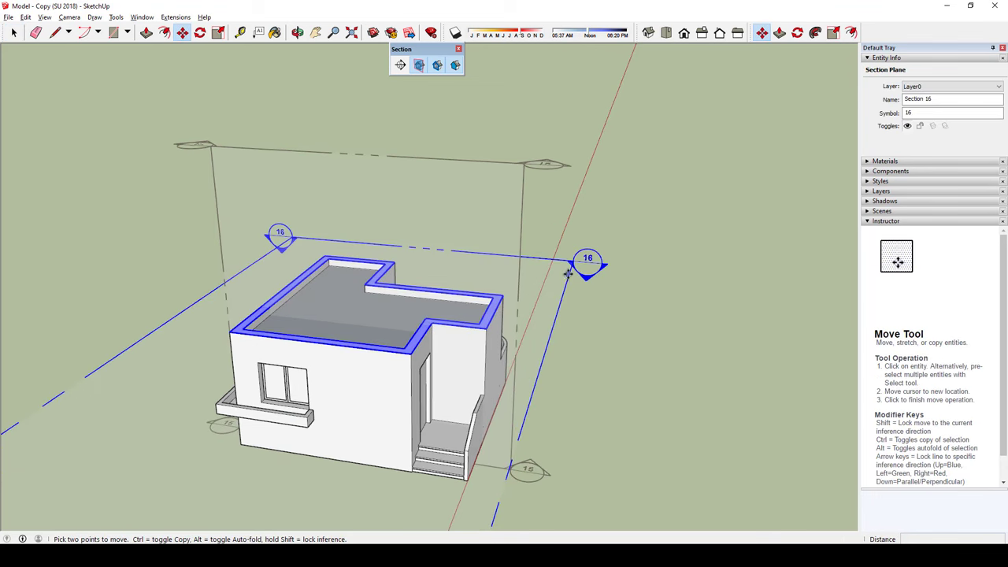
{"action": "left_click", "coordinate": [568, 274]}
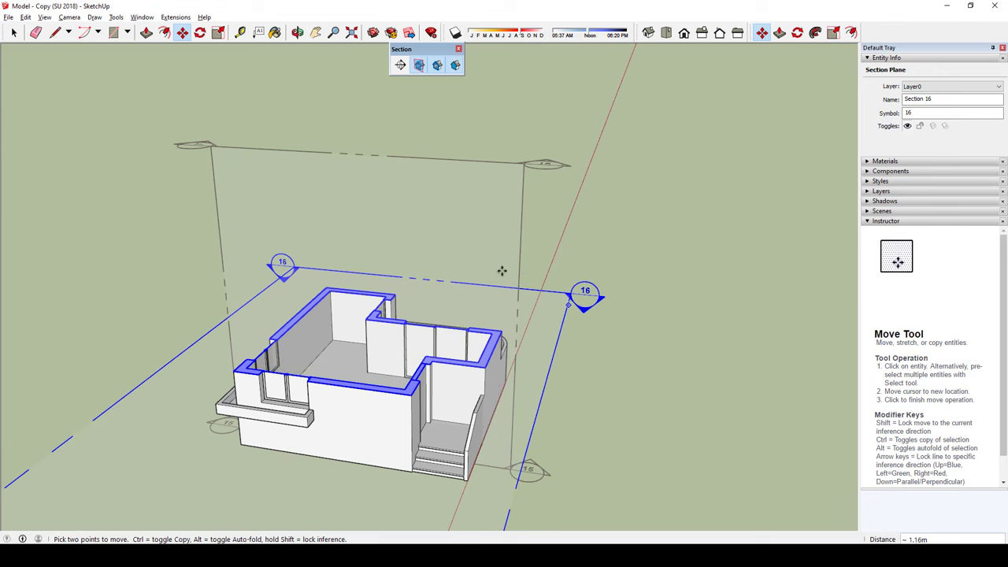
{"action": "middle_click_drag", "start_coordinate": [579, 307], "coordinate": [366, 266]}
{"action": "middle_click_drag", "start_coordinate": [370, 353], "coordinate": [386, 247]}
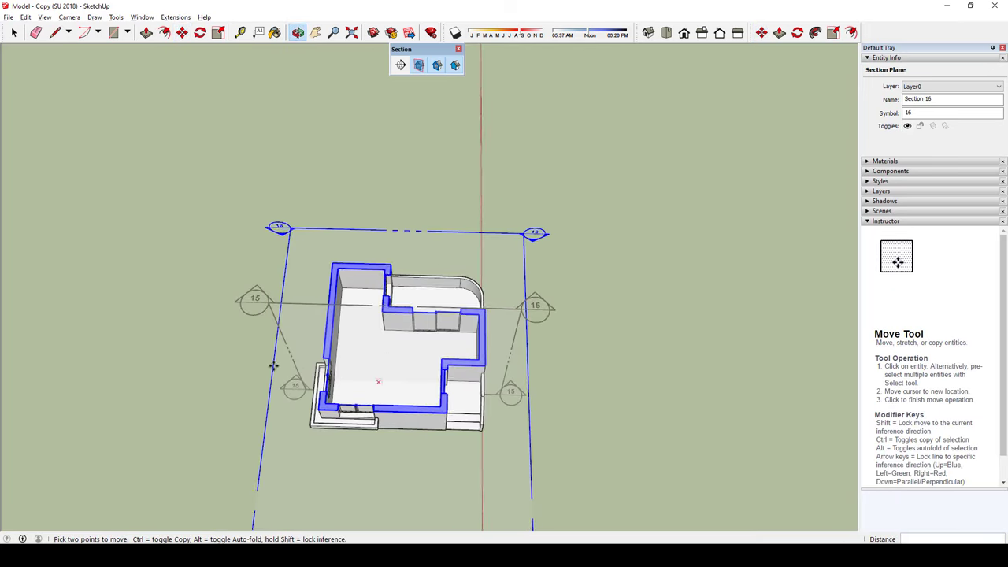
{"action": "middle_click_drag", "start_coordinate": [270, 364], "coordinate": [446, 243]}
{"action": "key", "text": "space"}
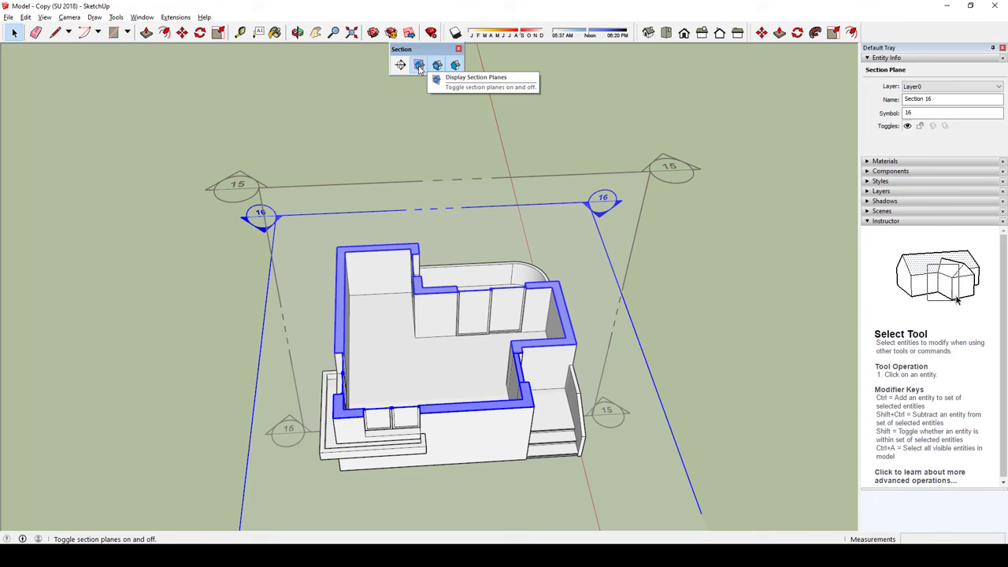
Step: Hide the section plane outlines and switch the camera to Parallel Projection
{"action": "left_click", "coordinate": [420, 68]}
{"action": "middle_click_drag", "start_coordinate": [547, 176], "coordinate": [544, 201]}
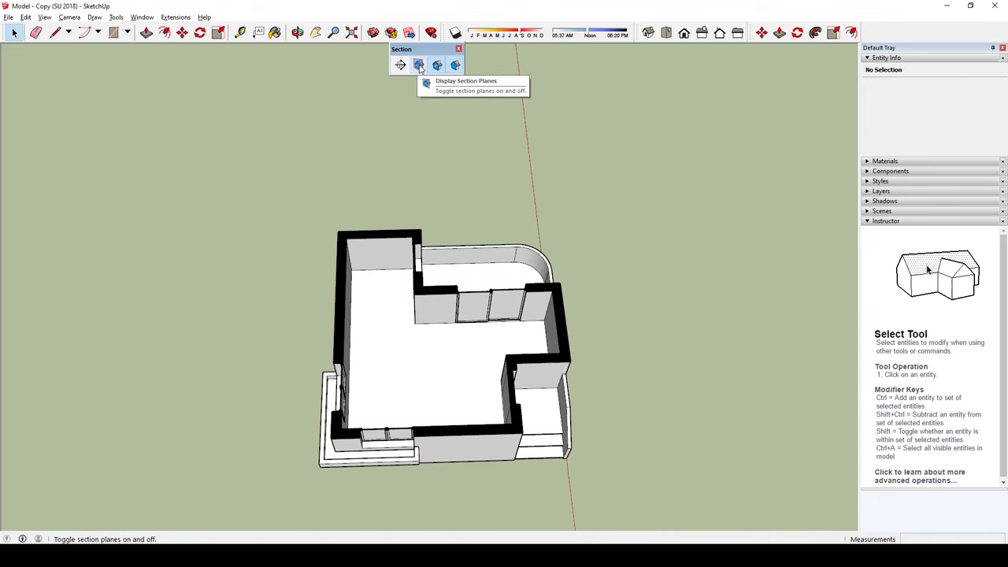
{"action": "middle_click_drag", "start_coordinate": [557, 218], "coordinate": [453, 323]}
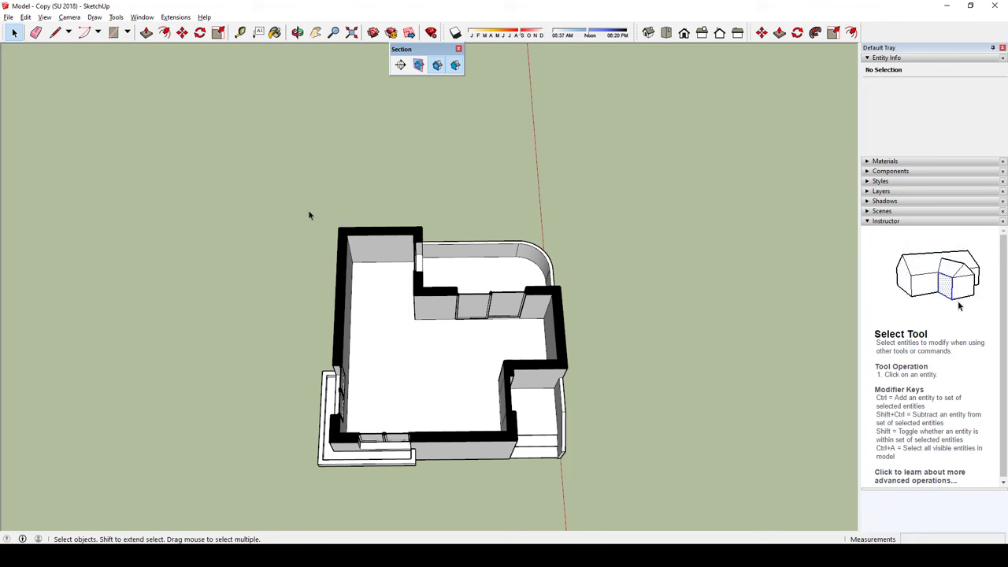
{"action": "left_click", "coordinate": [72, 17]}
{"action": "left_click", "coordinate": [96, 67]}
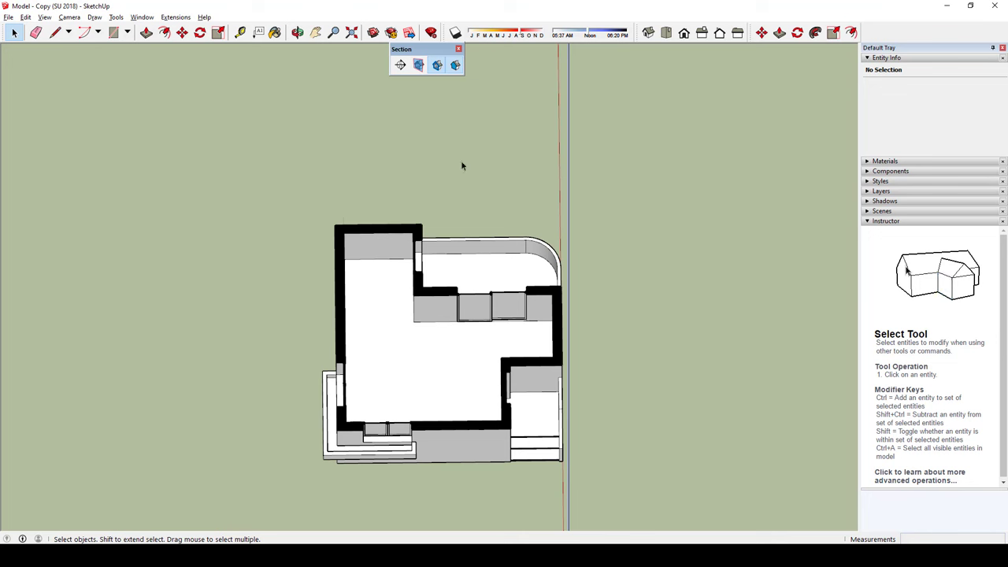
{"action": "left_click_drag", "start_coordinate": [420, 52], "coordinate": [740, 82]}
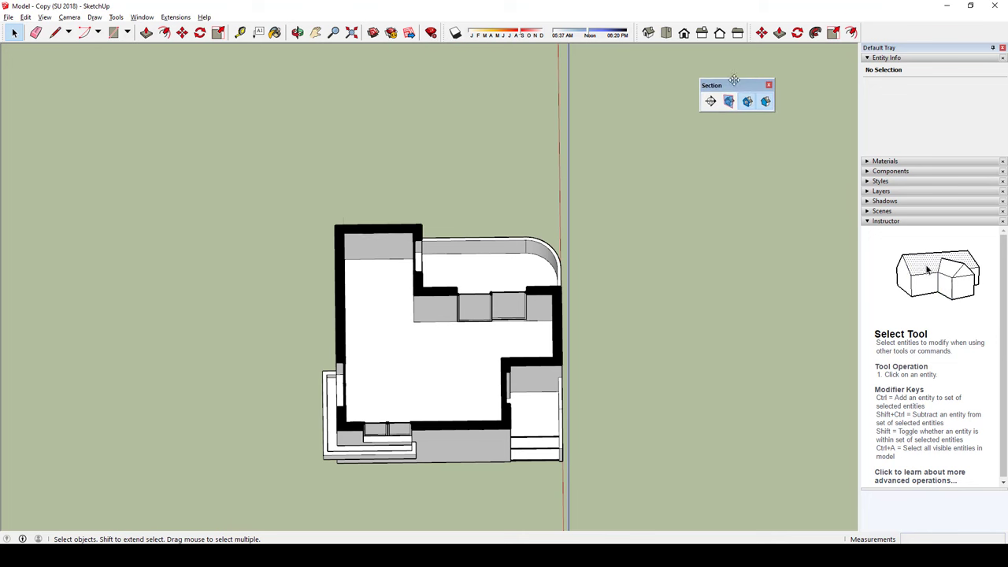
Step: View the cut floor plan from the Top and zoom in and out around it
{"action": "left_click", "coordinate": [666, 32]}
{"action": "scroll", "coordinate": [223, 217], "scroll_direction": "up", "scroll_amount": 1}
{"action": "scroll", "coordinate": [220, 217], "scroll_direction": "up", "scroll_amount": 1}
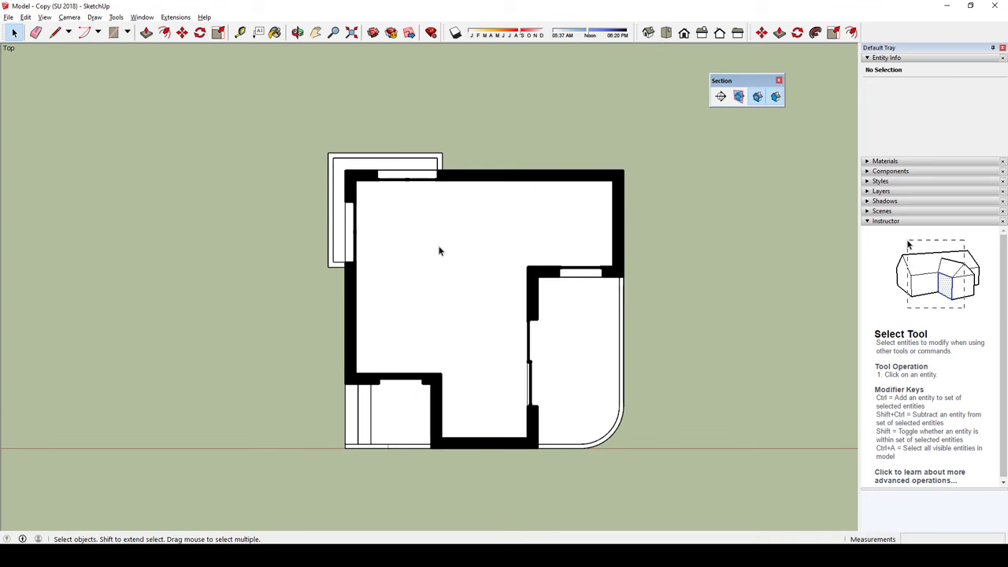
{"action": "scroll", "coordinate": [469, 273], "scroll_direction": "up", "scroll_amount": 1}
{"action": "scroll", "coordinate": [511, 335], "scroll_direction": "up", "scroll_amount": 2}
{"action": "scroll", "coordinate": [571, 376], "scroll_direction": "up", "scroll_amount": 1}
{"action": "scroll", "coordinate": [544, 347], "scroll_direction": "up", "scroll_amount": 1}
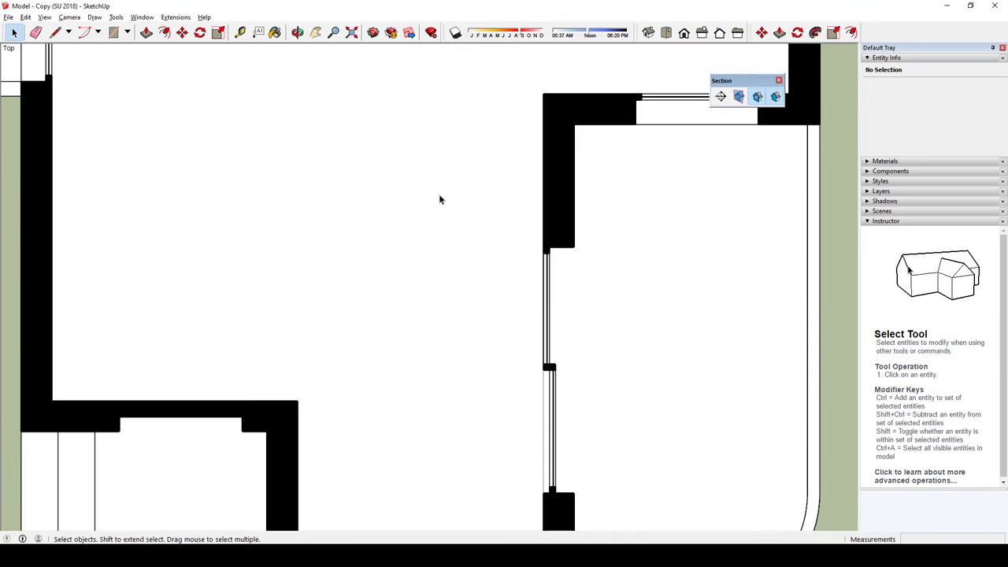
{"action": "scroll", "coordinate": [662, 197], "scroll_direction": "up", "scroll_amount": 1}
{"action": "scroll", "coordinate": [662, 208], "scroll_direction": "down", "scroll_amount": 3}
{"action": "scroll", "coordinate": [646, 173], "scroll_direction": "down", "scroll_amount": 2}
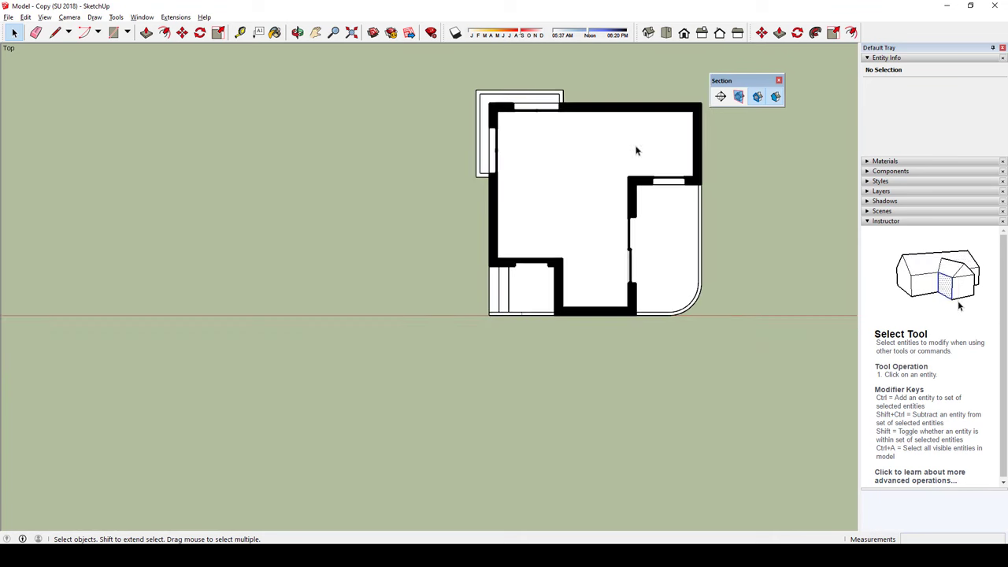
{"action": "scroll", "coordinate": [630, 82], "scroll_direction": "up", "scroll_amount": 1}
{"action": "scroll", "coordinate": [551, 118], "scroll_direction": "up", "scroll_amount": 1}
{"action": "scroll", "coordinate": [505, 141], "scroll_direction": "up", "scroll_amount": 1}
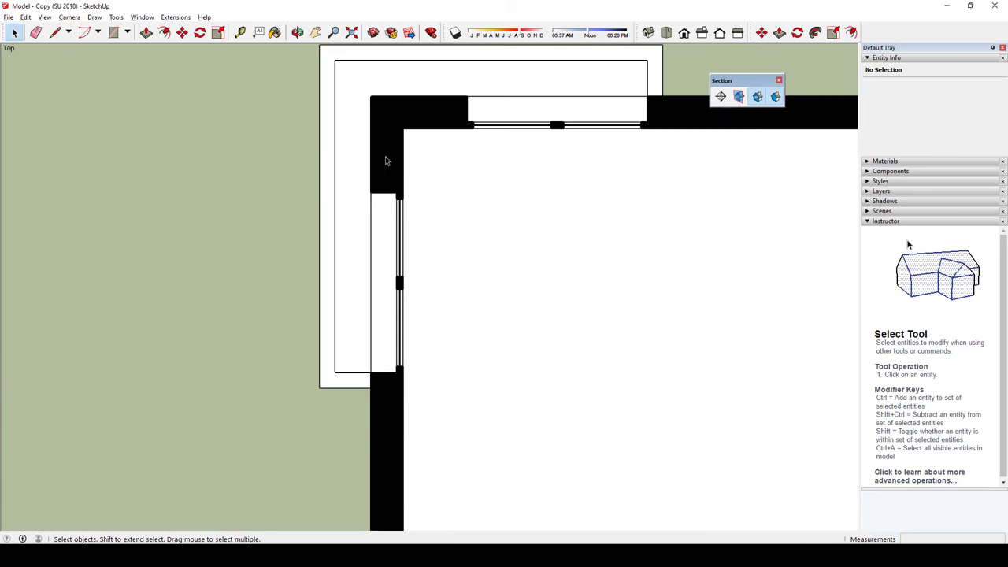
{"action": "scroll", "coordinate": [470, 161], "scroll_direction": "down", "scroll_amount": 1}
{"action": "scroll", "coordinate": [470, 161], "scroll_direction": "down", "scroll_amount": 2}
Step: Orbit into a 3D view and display the Section 15 and 16 plane outlines
{"action": "scroll", "coordinate": [718, 241], "scroll_direction": "up", "scroll_amount": 1}
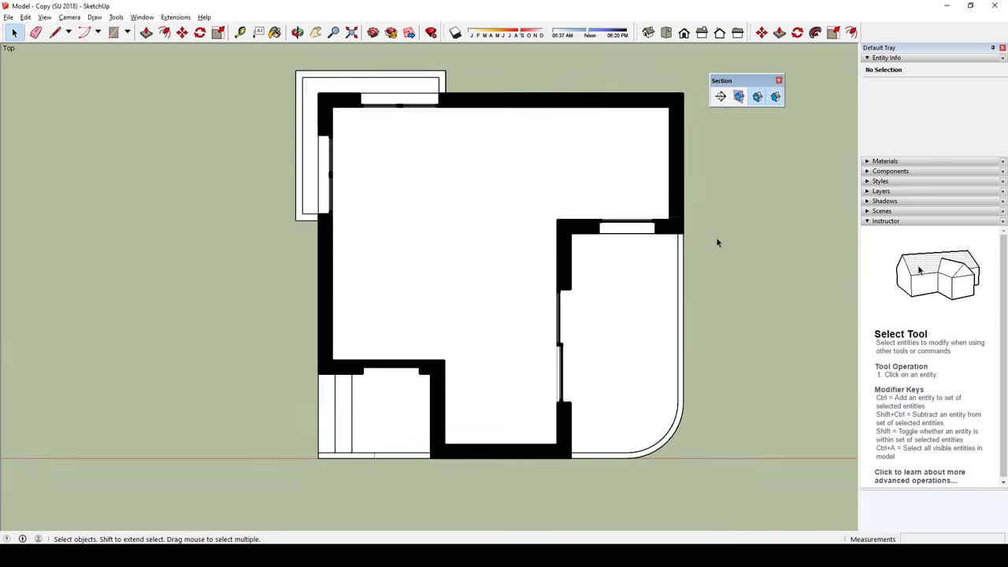
{"action": "scroll", "coordinate": [690, 166], "scroll_direction": "up", "scroll_amount": 1}
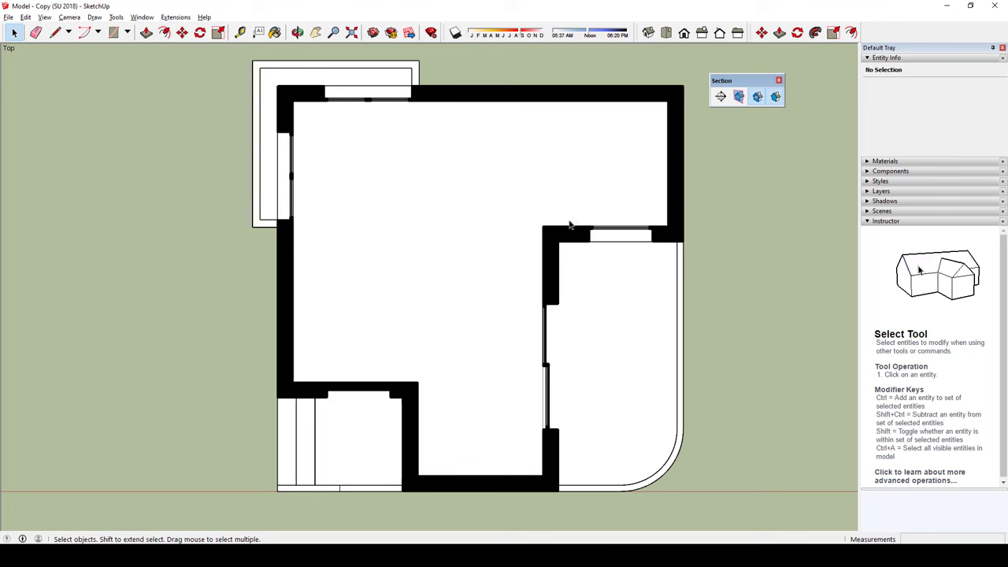
{"action": "scroll", "coordinate": [590, 273], "scroll_direction": "down", "scroll_amount": 1}
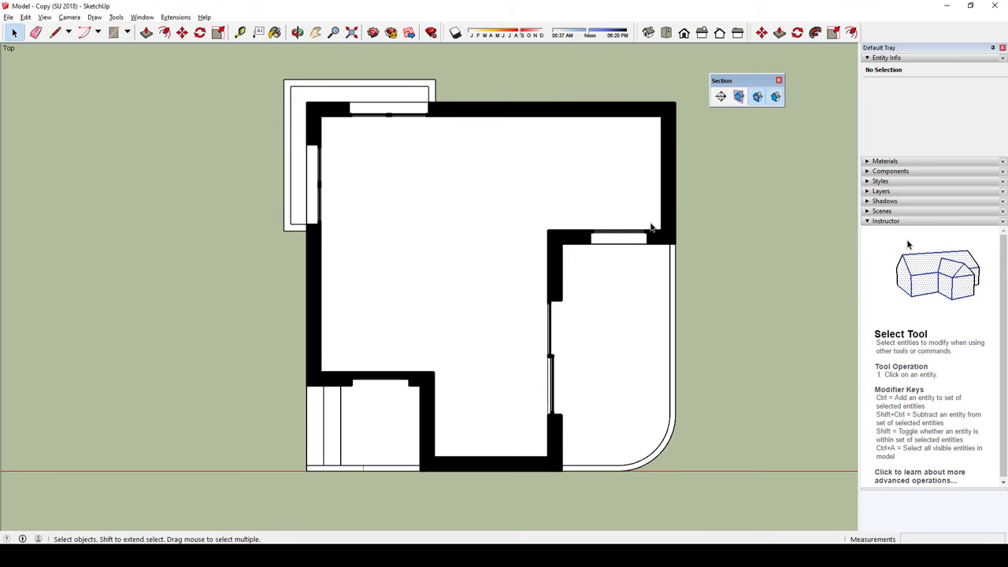
{"action": "mouse_move", "coordinate": [668, 292]}
{"action": "middle_mouse_down"}
{"action": "mouse_move", "coordinate": [576, 165]}
{"action": "mouse_move", "coordinate": [567, 226]}
{"action": "middle_mouse_up"}
{"action": "left_click", "coordinate": [739, 96]}
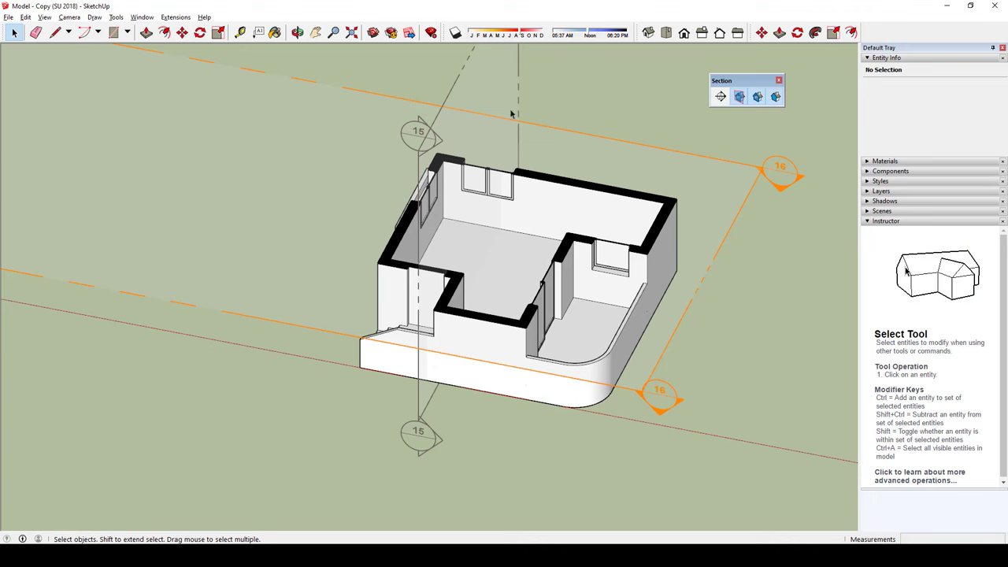
Step: Turn off the section cut to reveal the whole roofed house, orbiting to a frontal angle
{"action": "scroll", "coordinate": [494, 152], "scroll_direction": "down", "scroll_amount": 1}
{"action": "middle_click_drag", "start_coordinate": [494, 152], "coordinate": [507, 189]}
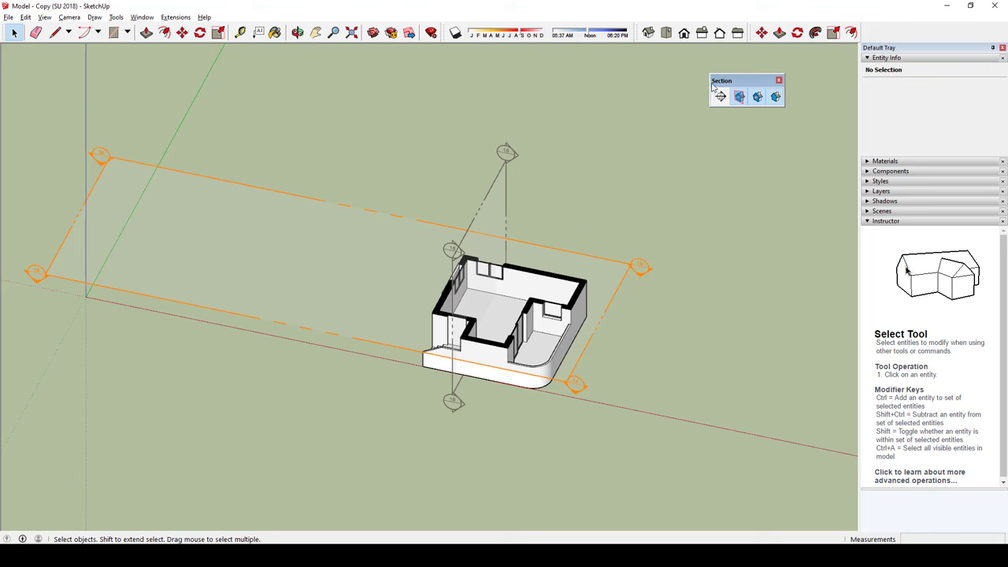
{"action": "left_click", "coordinate": [754, 100]}
{"action": "middle_click_drag", "start_coordinate": [373, 210], "coordinate": [338, 176]}
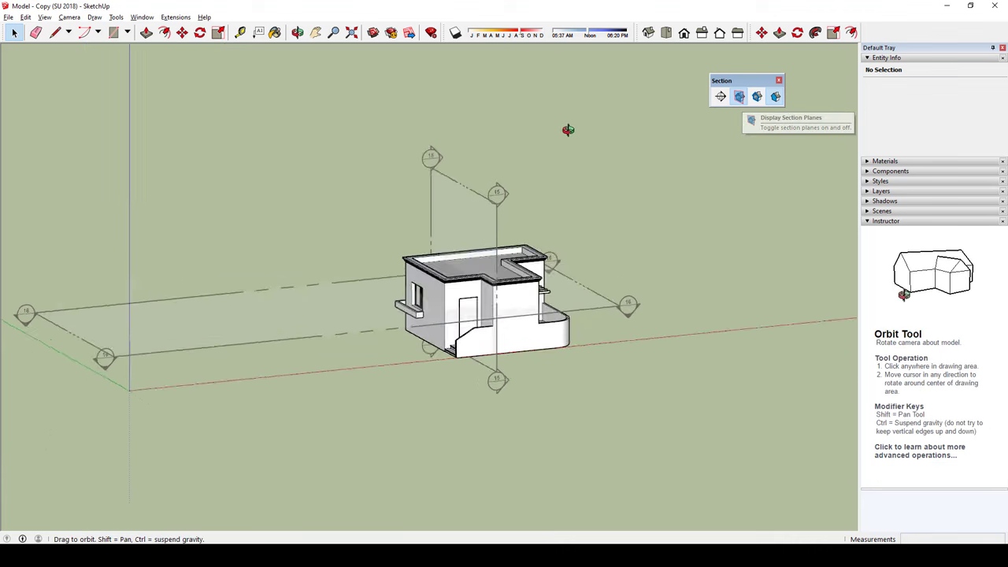
{"action": "mouse_move", "coordinate": [506, 230]}
{"action": "middle_mouse_down"}
{"action": "mouse_move", "coordinate": [523, 173]}
{"action": "mouse_move", "coordinate": [445, 158]}
{"action": "middle_mouse_up"}
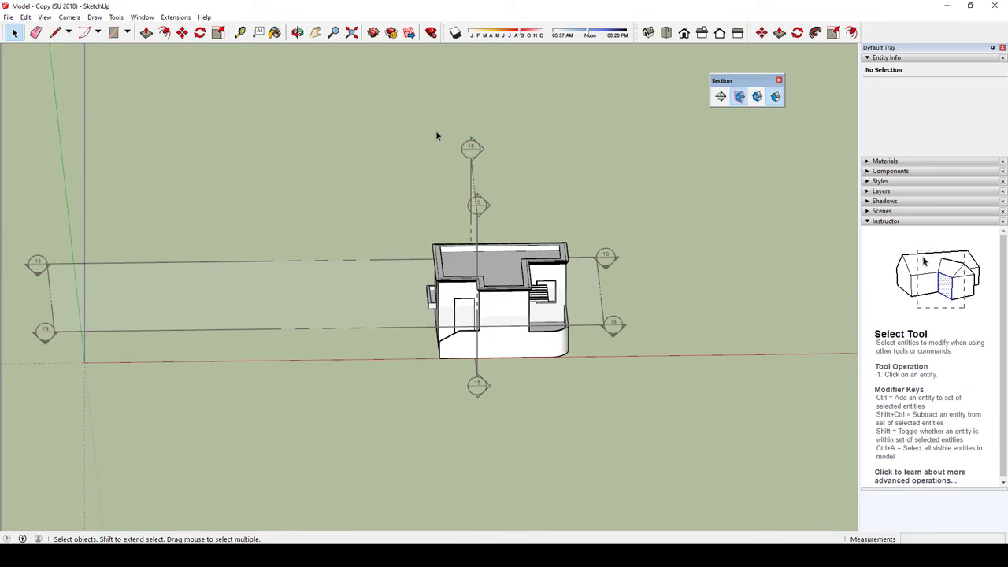
Step: Make Section 15 the active cut and orbit to inspect the vertical slice through the house
{"action": "left_click", "coordinate": [472, 170]}
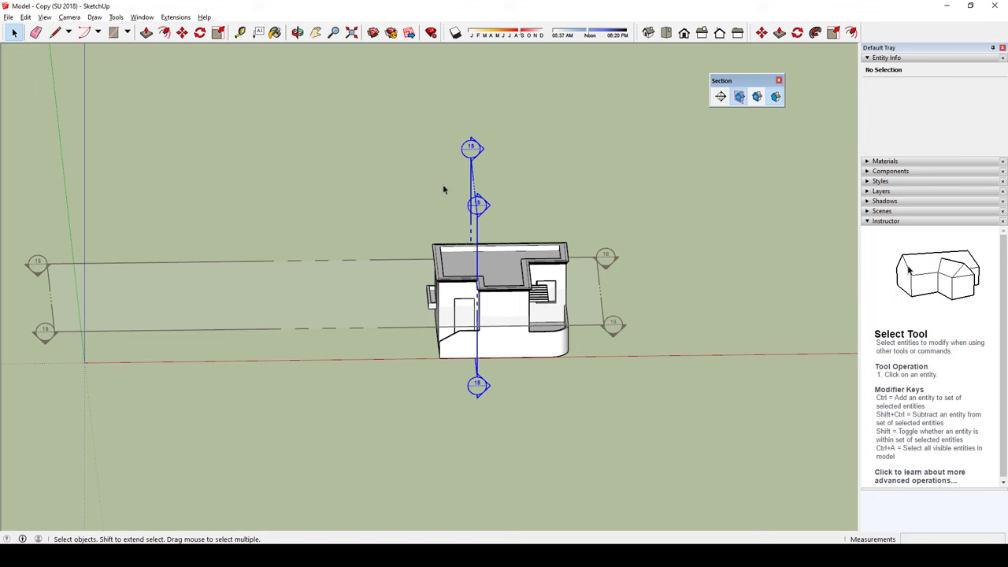
{"action": "right_click", "coordinate": [473, 171]}
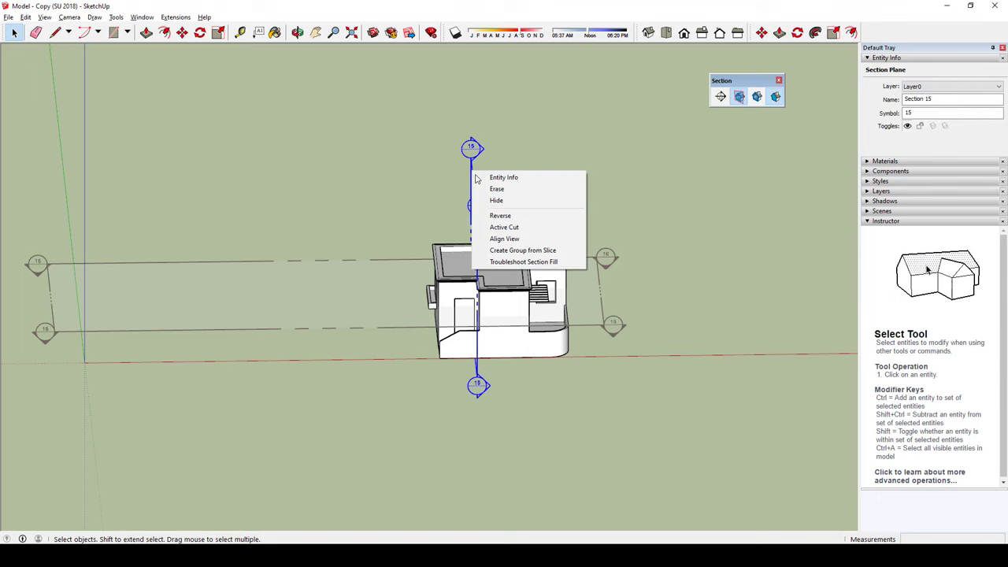
{"action": "left_click", "coordinate": [504, 227]}
{"action": "mouse_move", "coordinate": [504, 226]}
{"action": "middle_mouse_down"}
{"action": "mouse_move", "coordinate": [585, 129]}
{"action": "mouse_move", "coordinate": [779, 217]}
{"action": "mouse_move", "coordinate": [465, 289]}
{"action": "middle_mouse_up"}
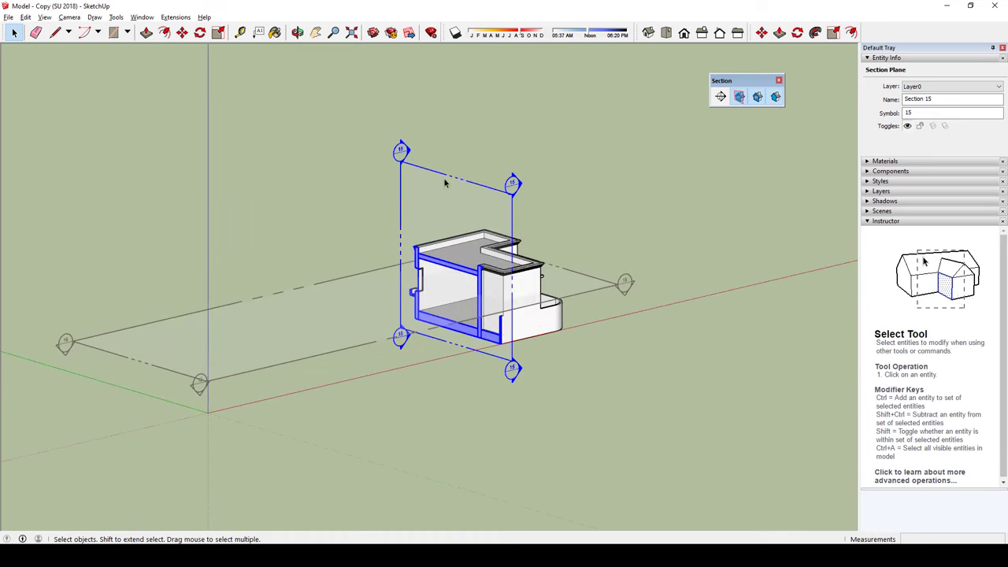
{"action": "scroll", "coordinate": [455, 244], "scroll_direction": "up", "scroll_amount": 3}
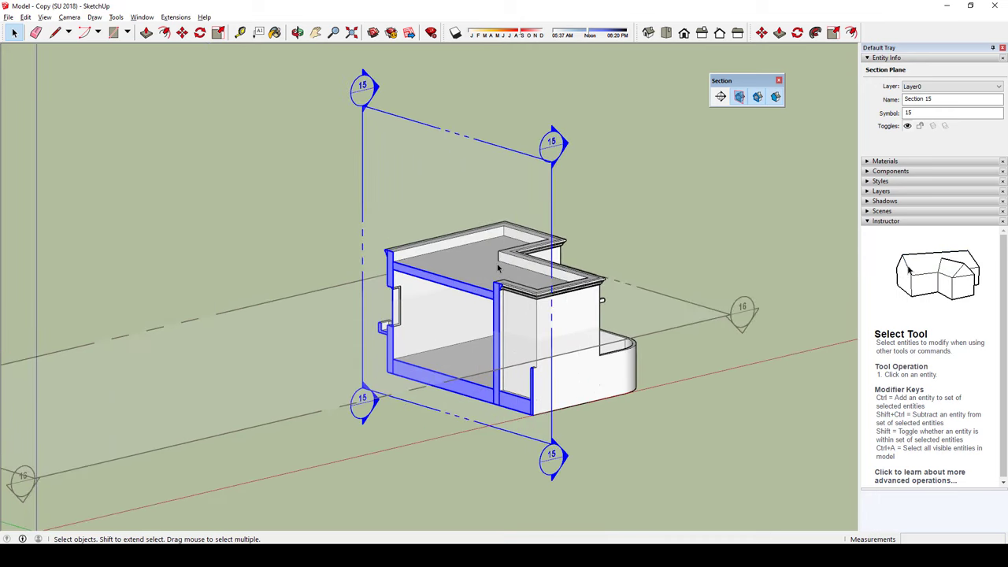
{"action": "scroll", "coordinate": [498, 269], "scroll_direction": "down", "scroll_amount": 1}
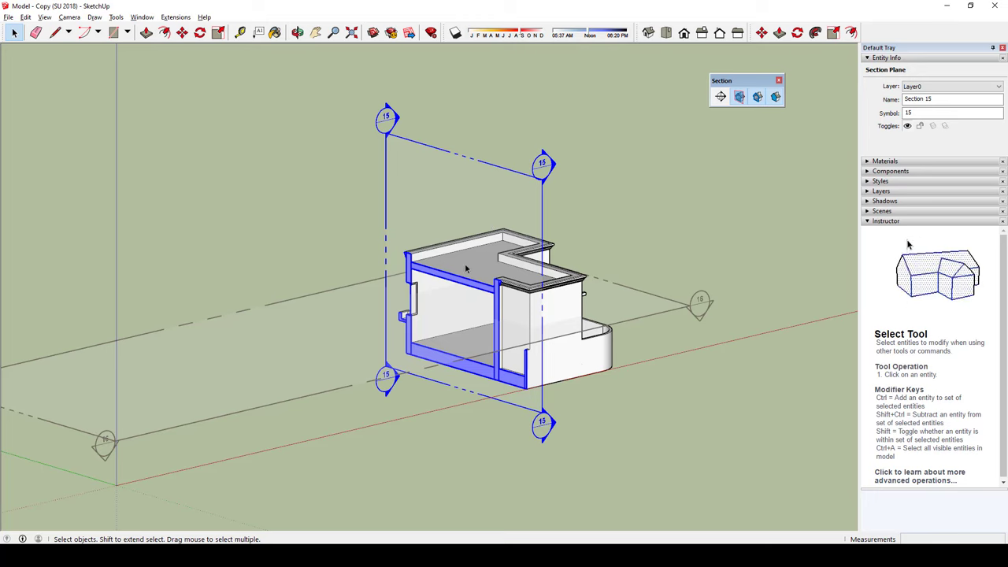
{"action": "middle_click_drag", "start_coordinate": [468, 269], "coordinate": [473, 376]}
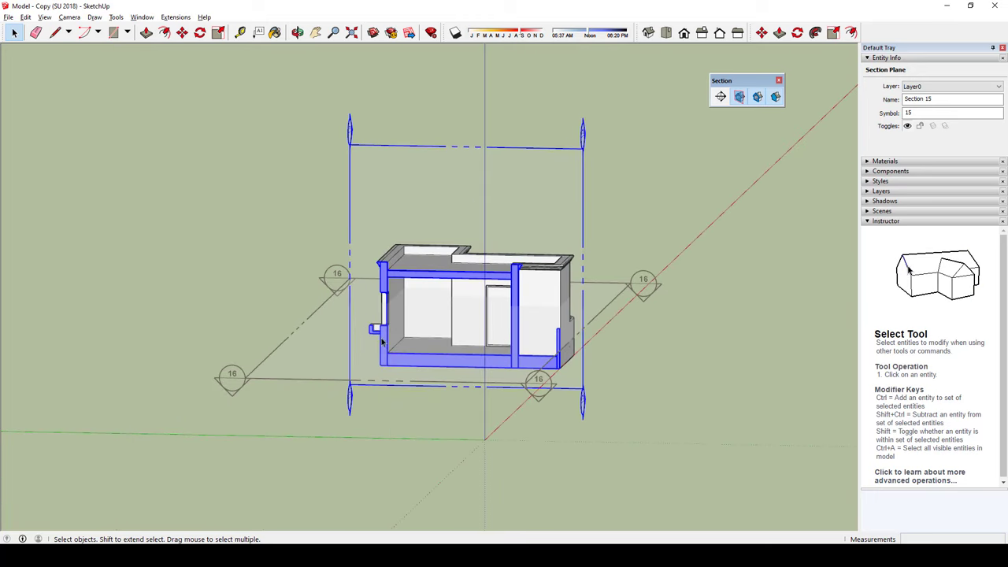
Step: Try the standard Views toolbar views, then orbit back near a flat side elevation
{"action": "left_click", "coordinate": [719, 33]}
{"action": "left_click", "coordinate": [702, 33]}
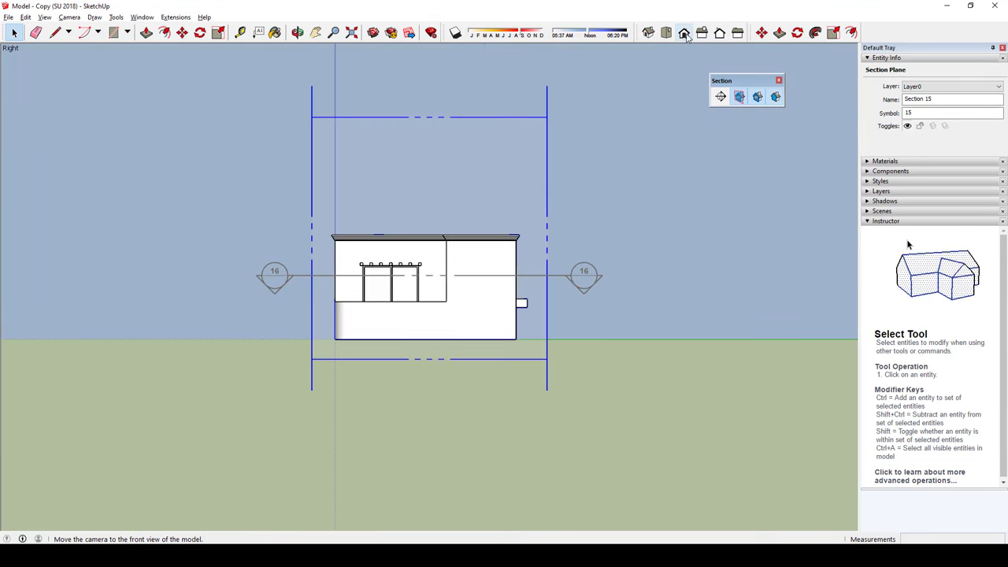
{"action": "left_click", "coordinate": [666, 34]}
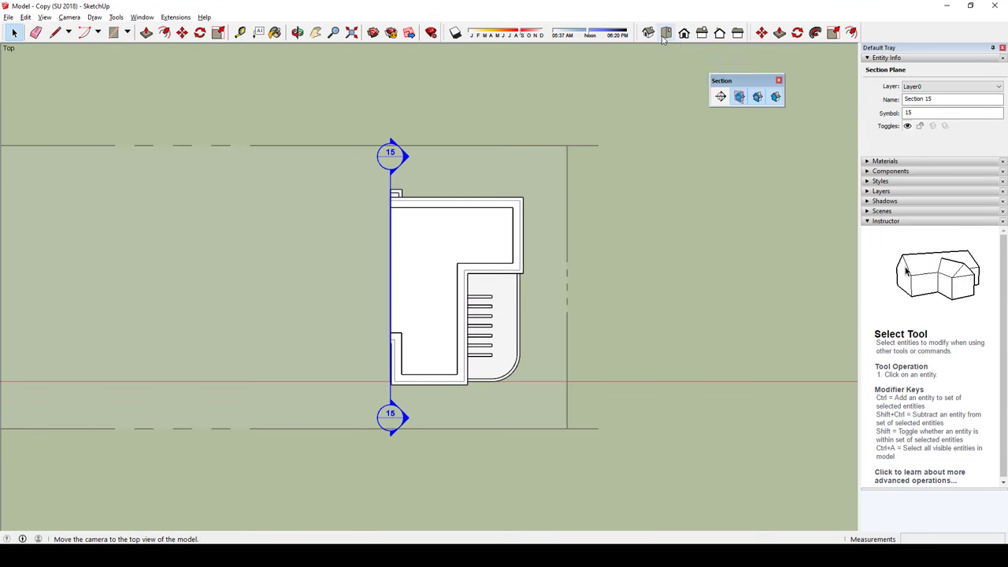
{"action": "left_click", "coordinate": [738, 33]}
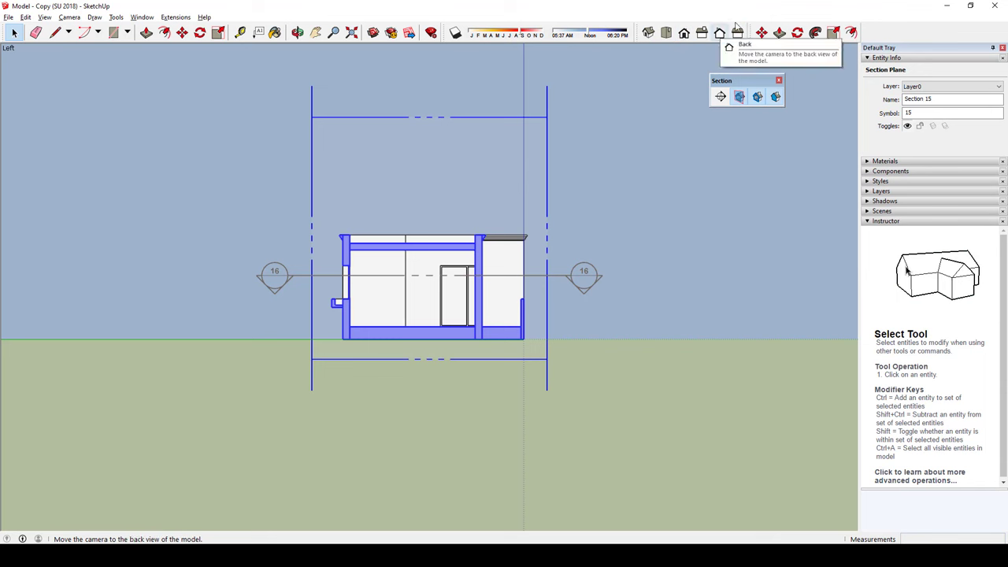
{"action": "left_click", "coordinate": [610, 153]}
{"action": "mouse_move", "coordinate": [610, 153]}
{"action": "middle_mouse_down"}
{"action": "mouse_move", "coordinate": [498, 195]}
{"action": "mouse_move", "coordinate": [477, 225]}
{"action": "mouse_move", "coordinate": [491, 265]}
{"action": "mouse_move", "coordinate": [601, 260]}
{"action": "mouse_move", "coordinate": [625, 153]}
{"action": "middle_mouse_up"}
{"action": "scroll", "coordinate": [477, 226], "scroll_direction": "up", "scroll_amount": 3}
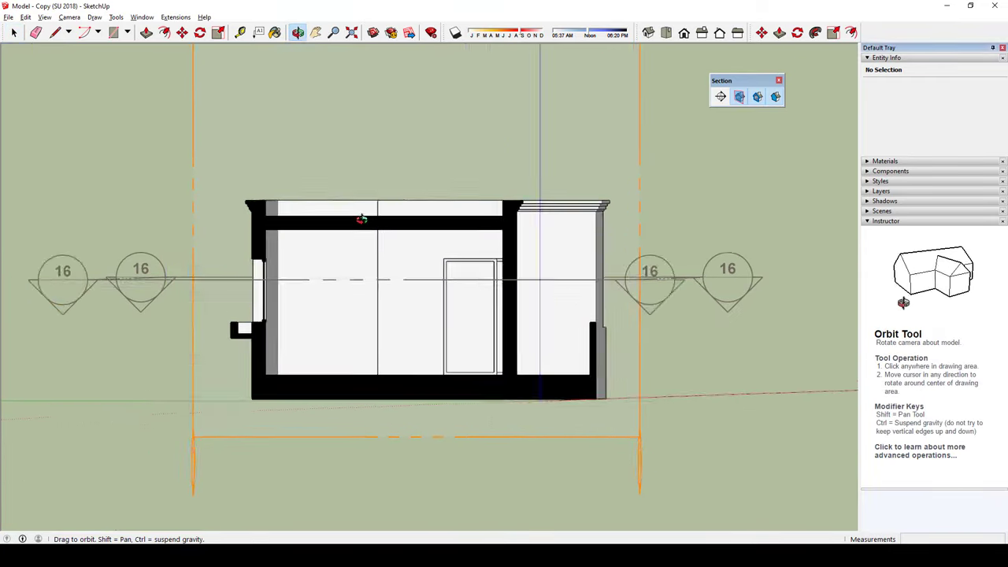
{"action": "middle_click_drag", "start_coordinate": [360, 218], "coordinate": [130, 209]}
{"action": "middle_click_drag", "start_coordinate": [254, 218], "coordinate": [323, 226]}
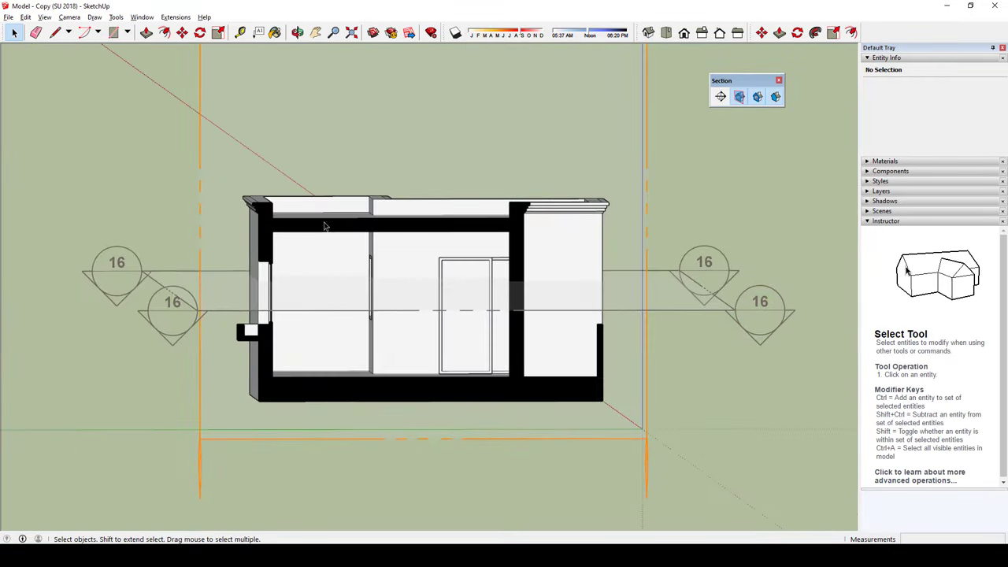
Step: Align the view straight onto Section 15 and hide the section plane outlines
{"action": "left_click", "coordinate": [350, 226]}
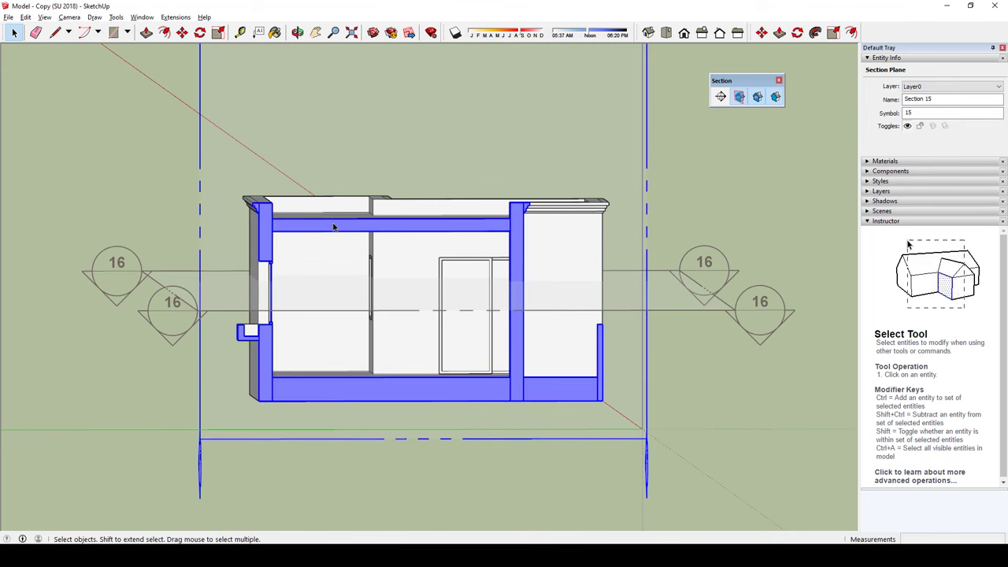
{"action": "right_click", "coordinate": [334, 227]}
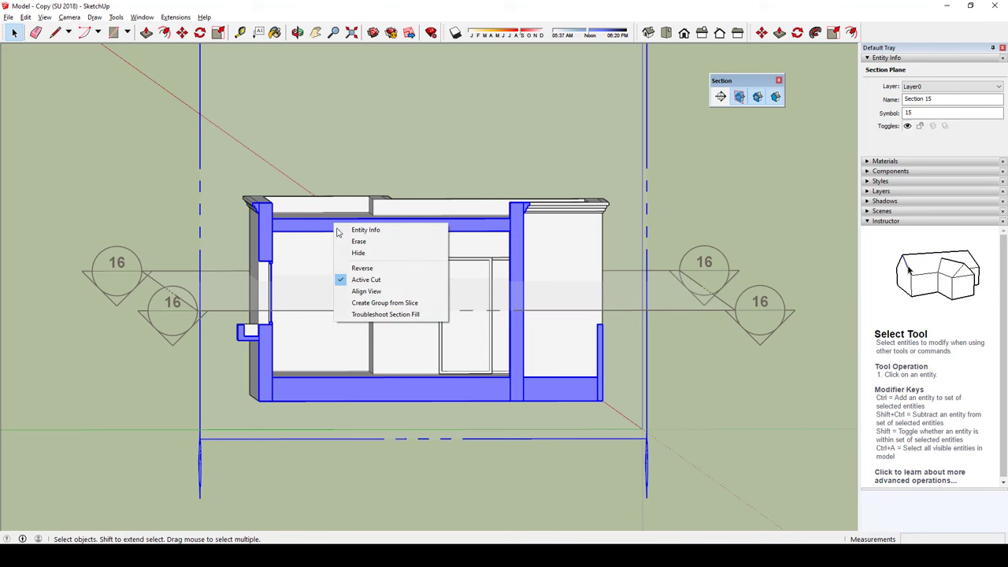
{"action": "left_click", "coordinate": [371, 291]}
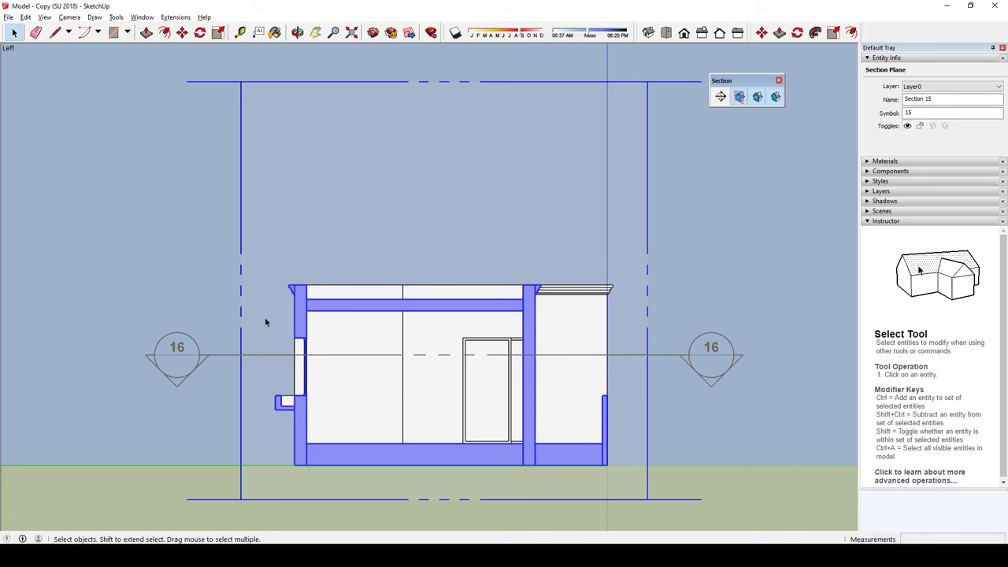
{"action": "left_click", "coordinate": [689, 212]}
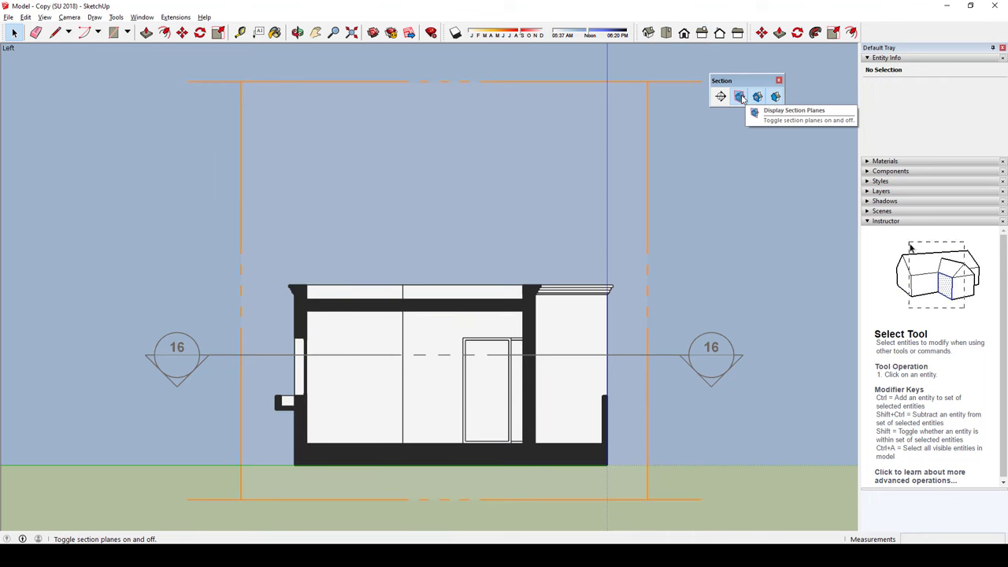
{"action": "left_click", "coordinate": [741, 97]}
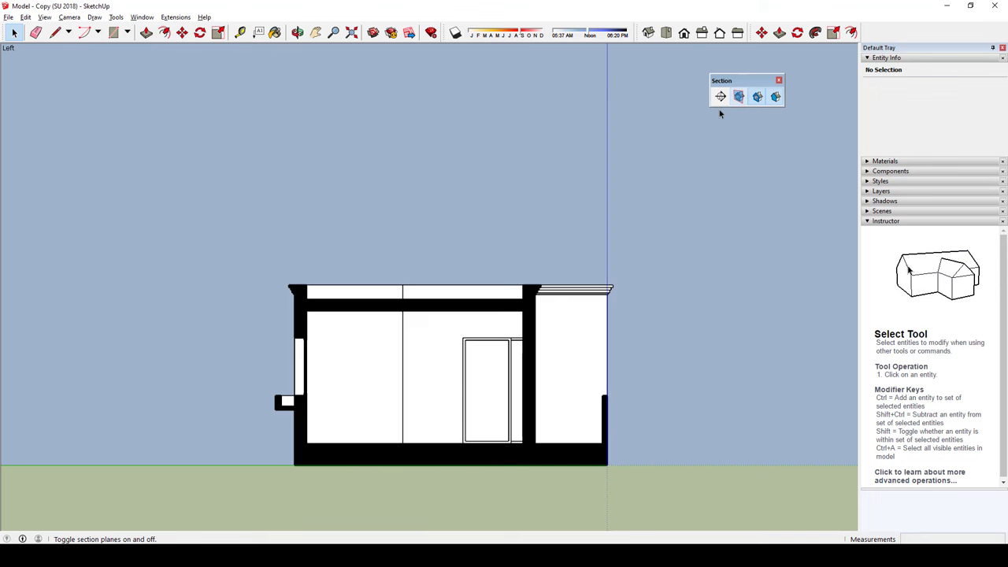
{"action": "scroll", "coordinate": [367, 516], "scroll_direction": "up", "scroll_amount": 1}
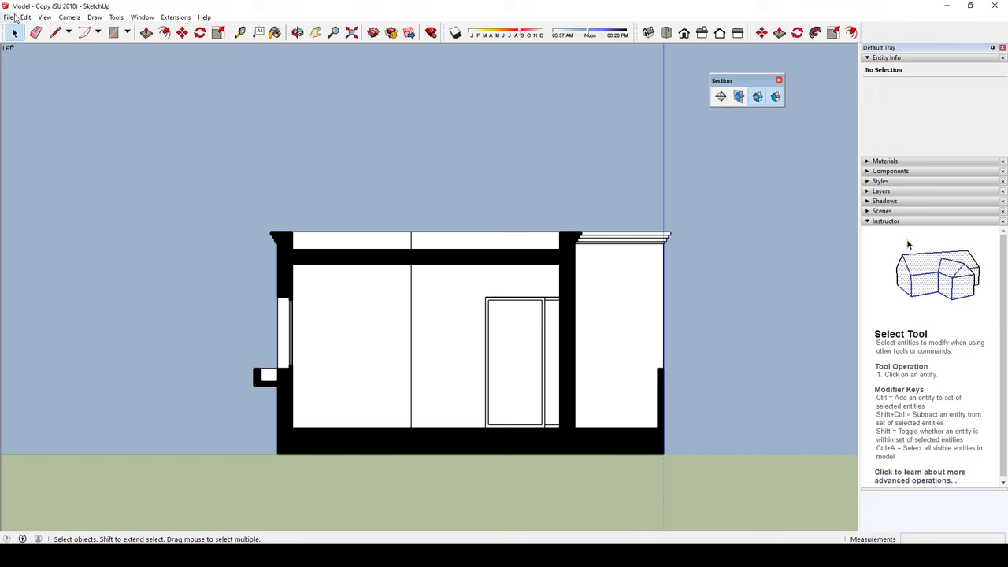
Step: Begin exporting a JPEG 2D graphic of the view, then cancel without exporting
{"action": "left_click", "coordinate": [10, 17]}
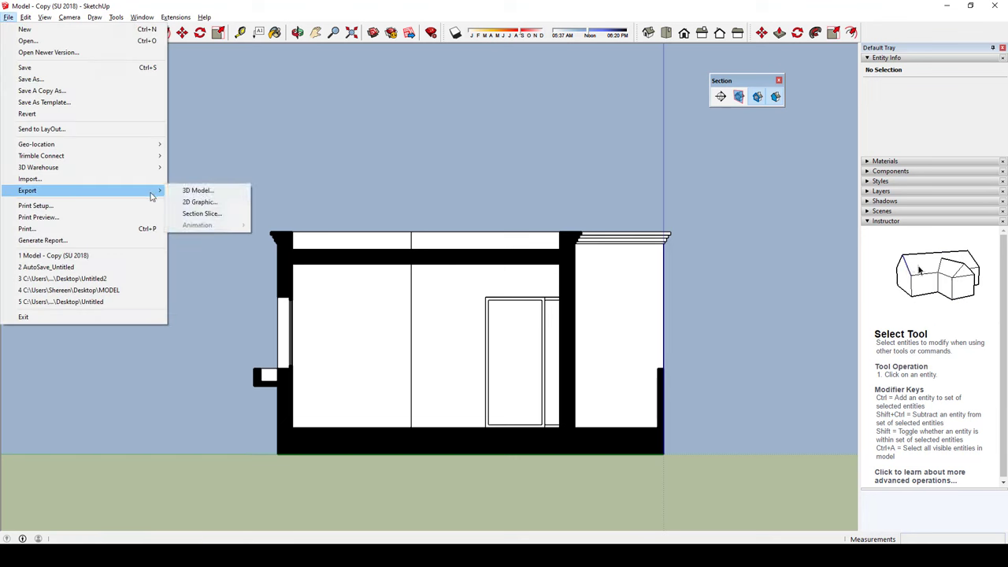
{"action": "mouse_move", "coordinate": [28, 190]}
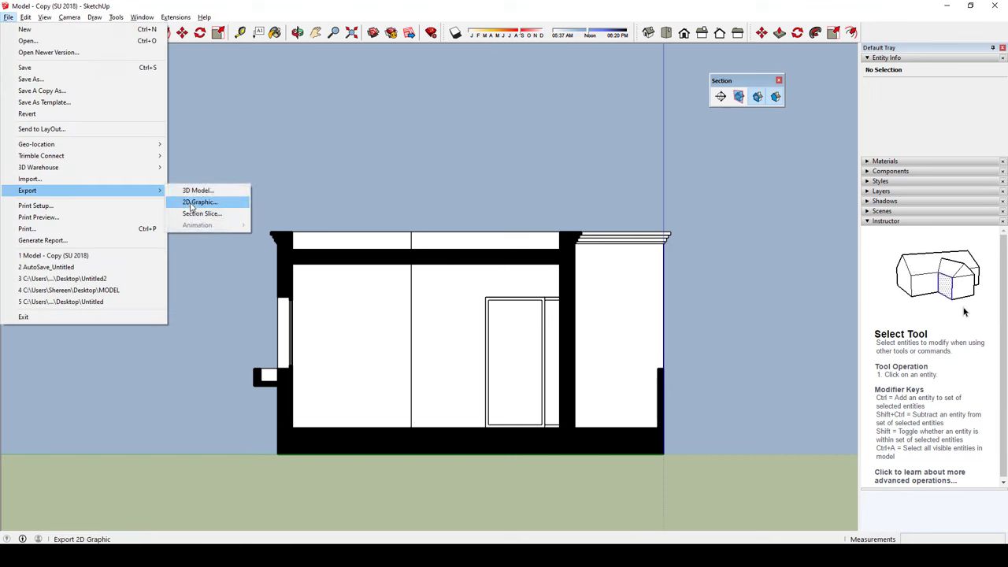
{"action": "left_click", "coordinate": [187, 204]}
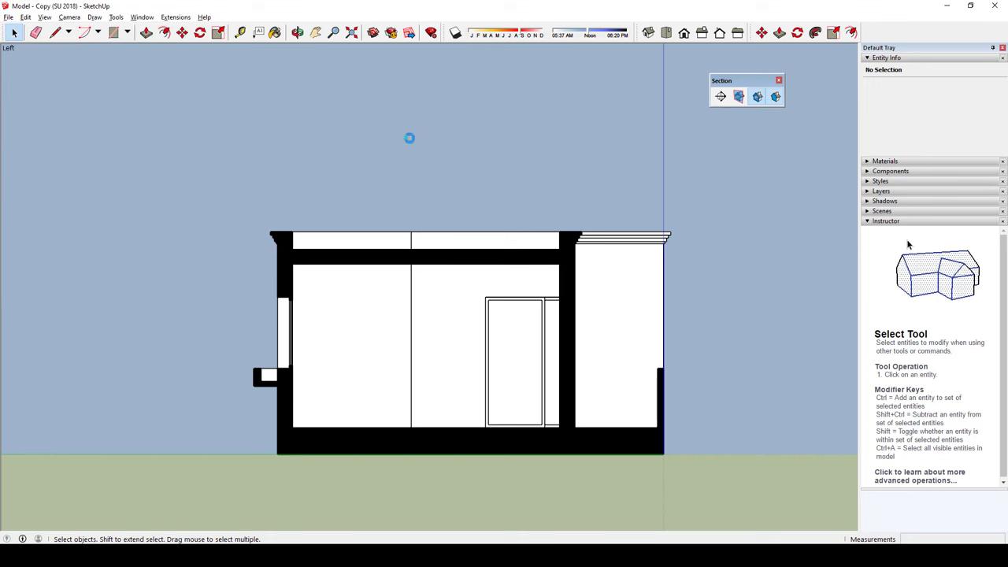
{"action": "left_click", "coordinate": [165, 266]}
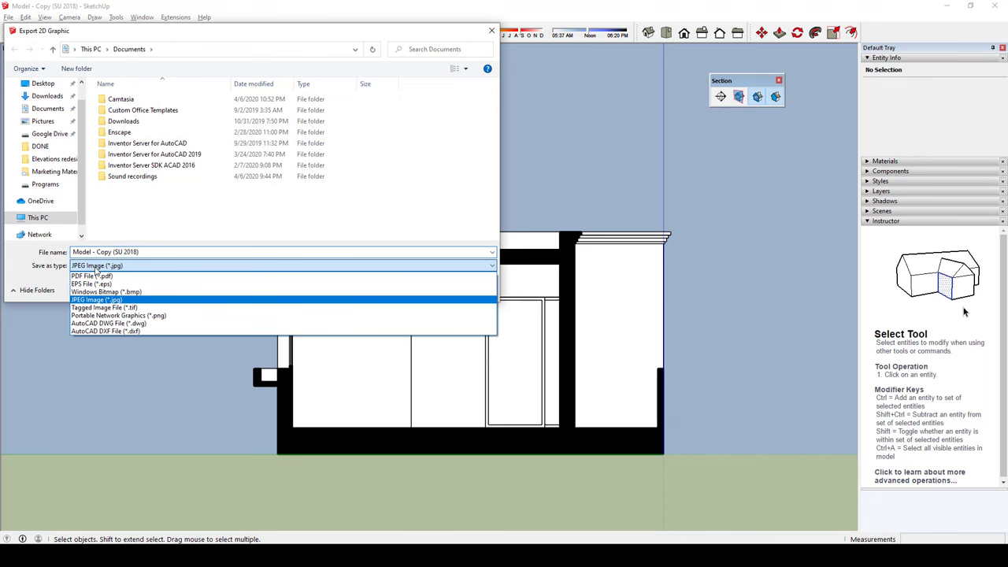
{"action": "left_click", "coordinate": [166, 273]}
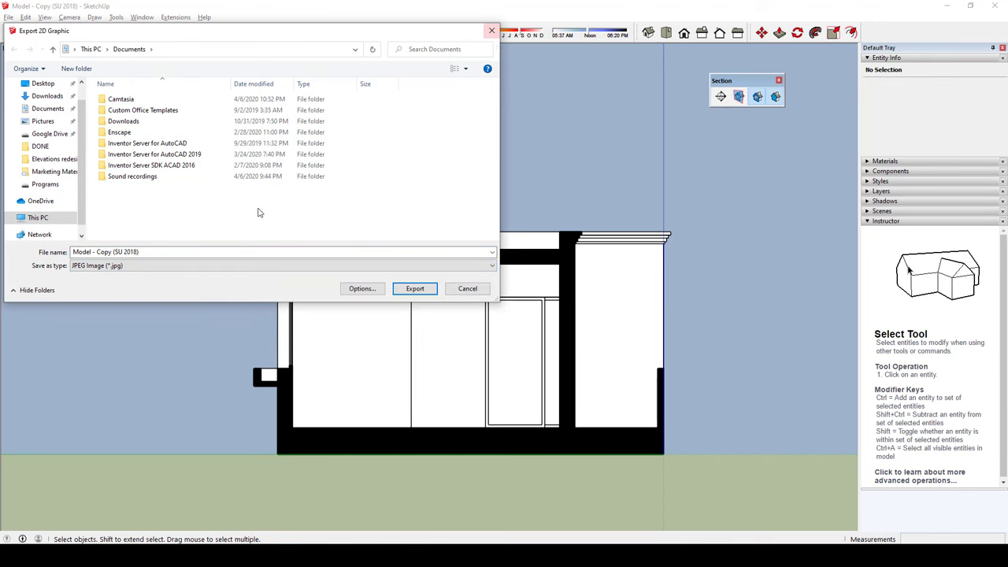
{"action": "left_click", "coordinate": [492, 30]}
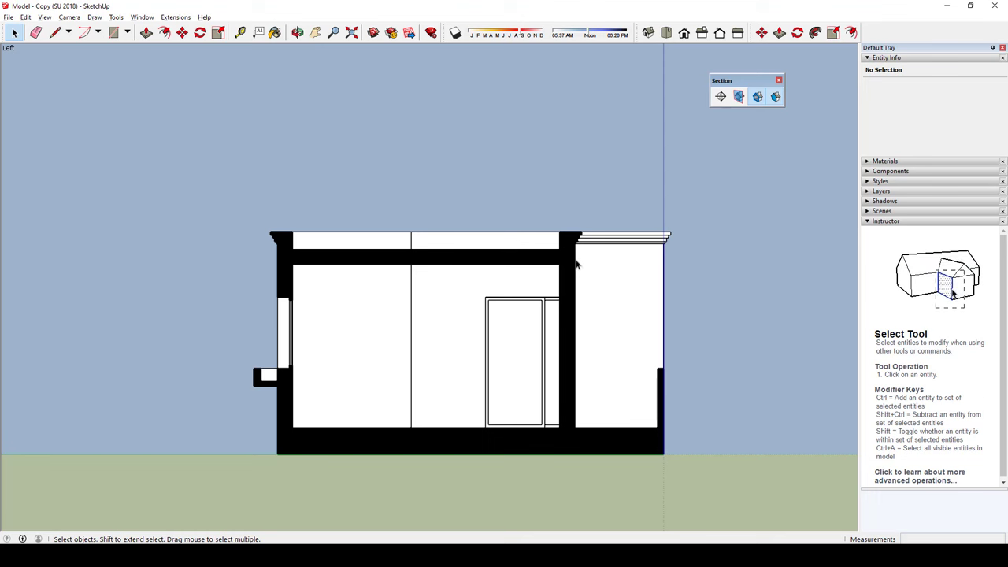
Step: Show the section planes and make horizontal Section 16 the active cut
{"action": "mouse_move", "coordinate": [299, 289]}
{"action": "middle_mouse_down"}
{"action": "mouse_move", "coordinate": [536, 232]}
{"action": "mouse_move", "coordinate": [681, 165]}
{"action": "middle_mouse_up"}
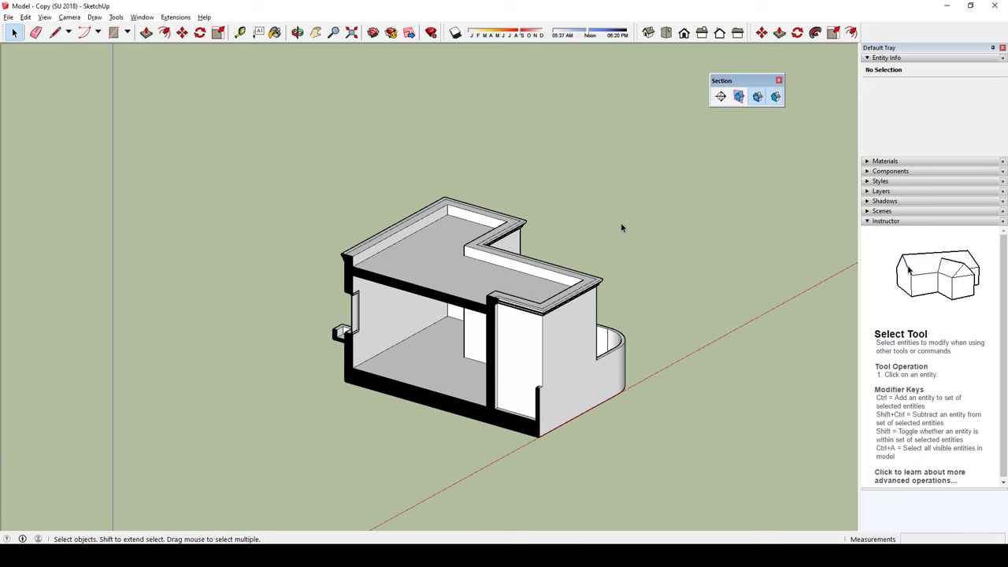
{"action": "left_click", "coordinate": [757, 96]}
{"action": "left_click", "coordinate": [775, 96]}
{"action": "scroll", "coordinate": [479, 124], "scroll_direction": "down", "scroll_amount": 3}
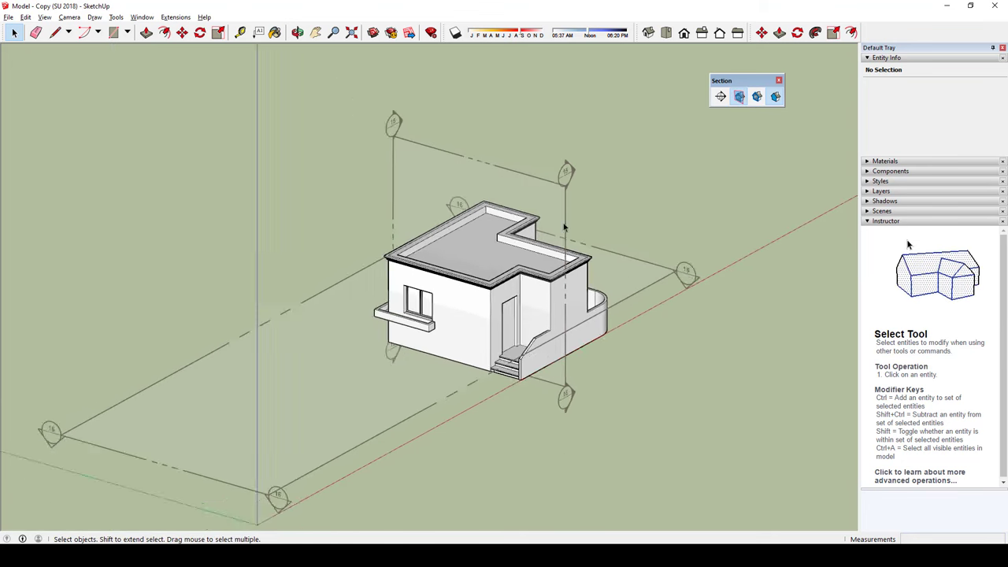
{"action": "scroll", "coordinate": [300, 164], "scroll_direction": "down", "scroll_amount": 2}
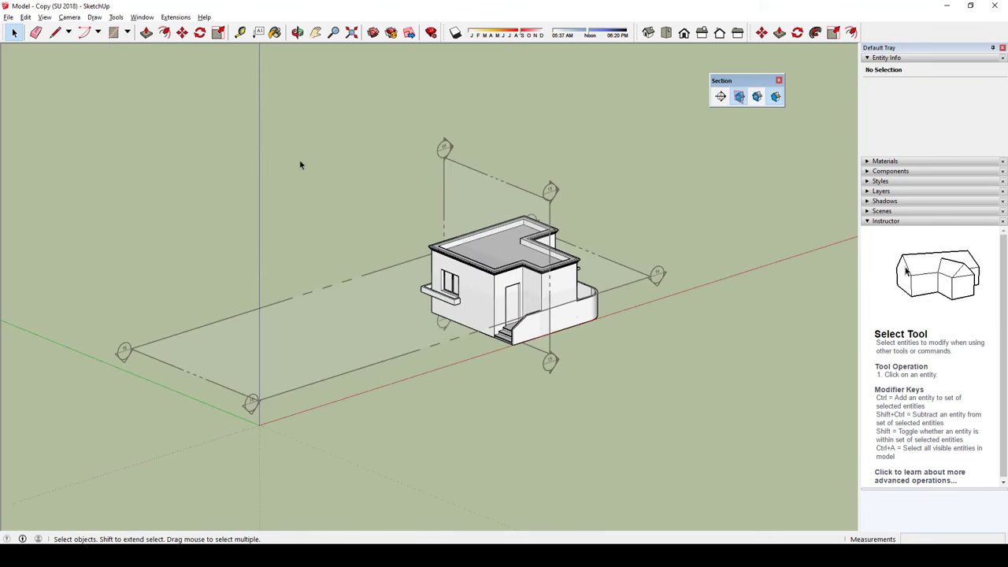
{"action": "right_click", "coordinate": [648, 277]}
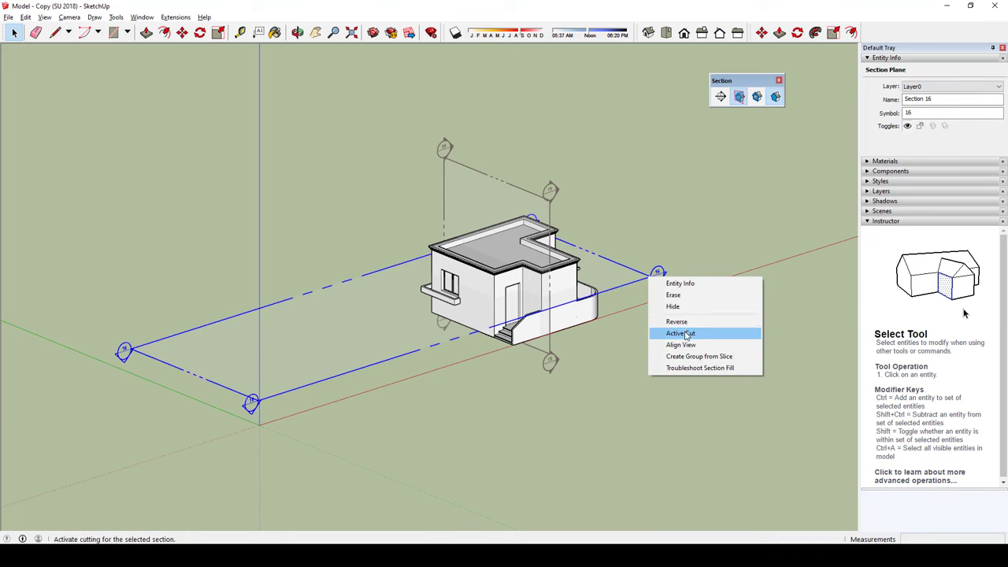
{"action": "left_click", "coordinate": [706, 339]}
Step: Hide the section plane outlines and align the view to Section 16 for a top-down plan
{"action": "middle_click_drag", "start_coordinate": [646, 259], "coordinate": [561, 265]}
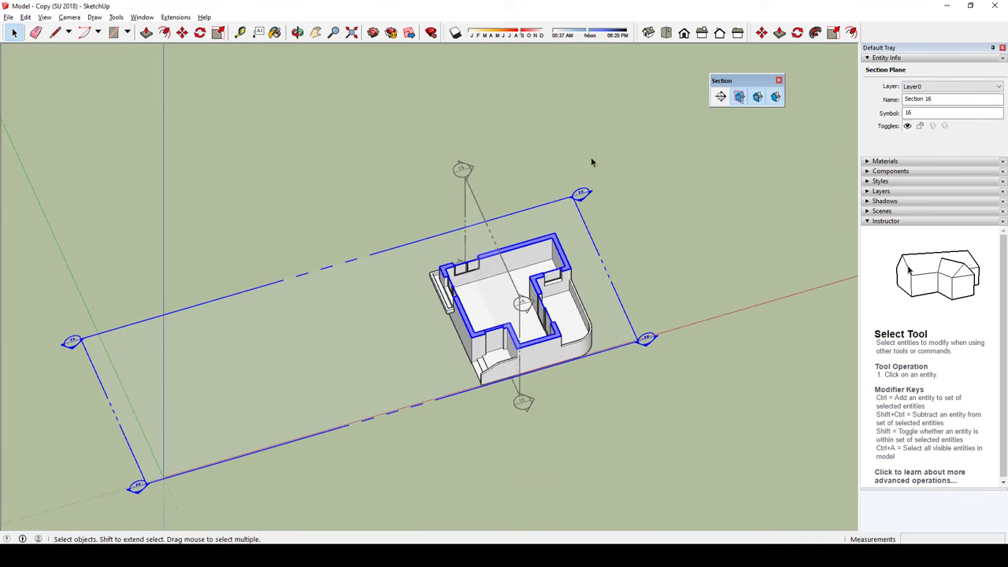
{"action": "left_click", "coordinate": [739, 97]}
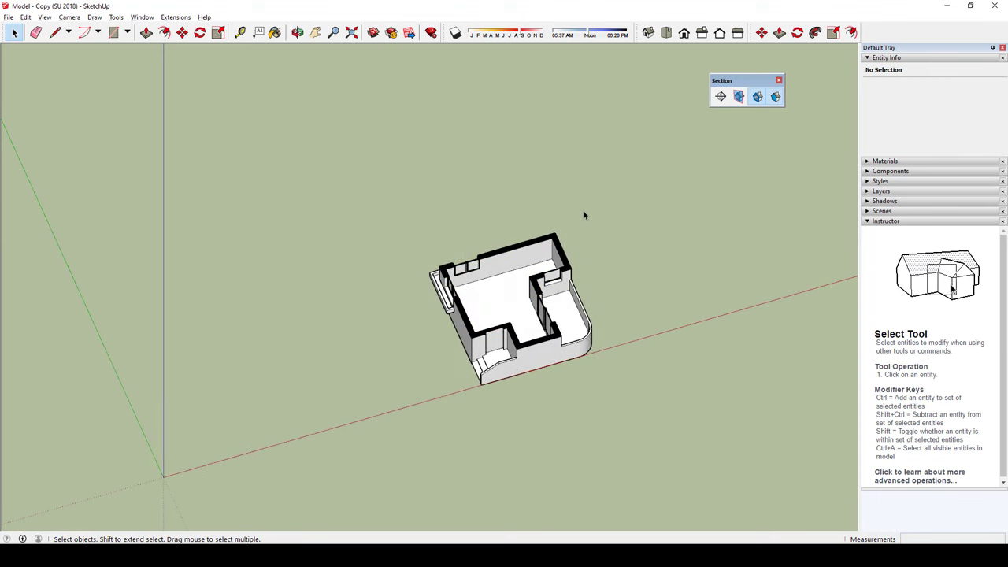
{"action": "middle_click_drag", "start_coordinate": [608, 218], "coordinate": [590, 278]}
{"action": "scroll", "coordinate": [583, 272], "scroll_direction": "up", "scroll_amount": 2}
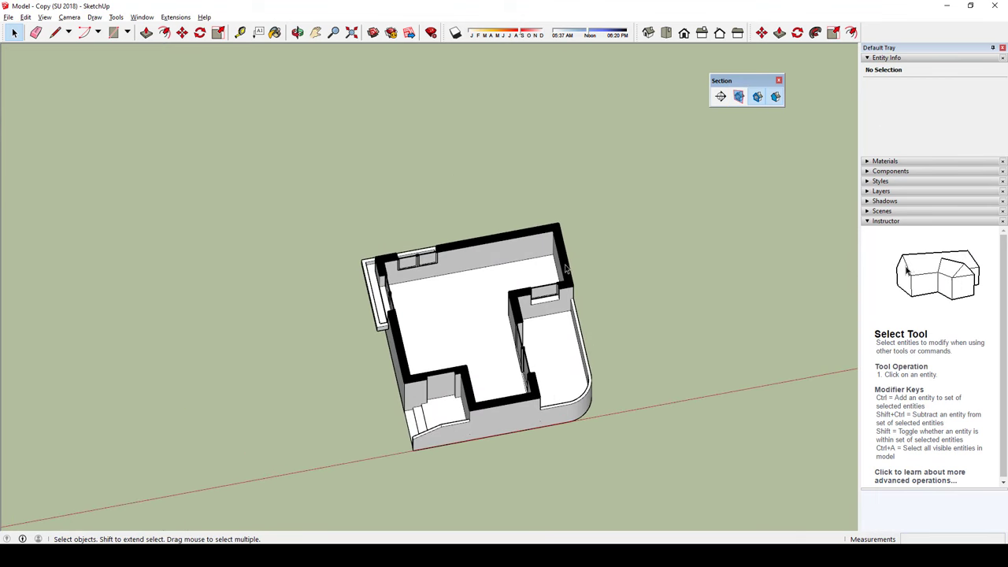
{"action": "left_click", "coordinate": [566, 263]}
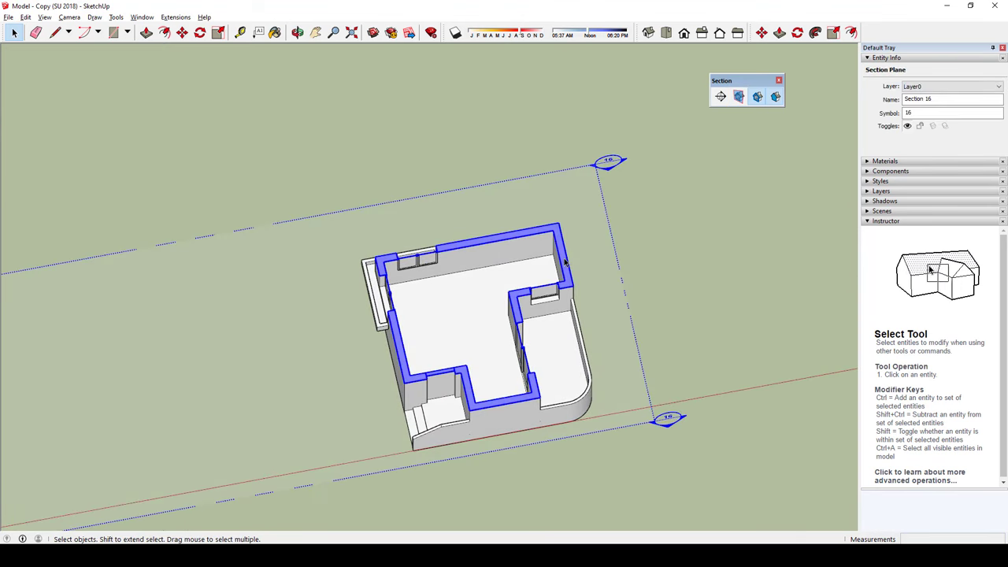
{"action": "right_click", "coordinate": [564, 263]}
{"action": "left_click", "coordinate": [602, 322]}
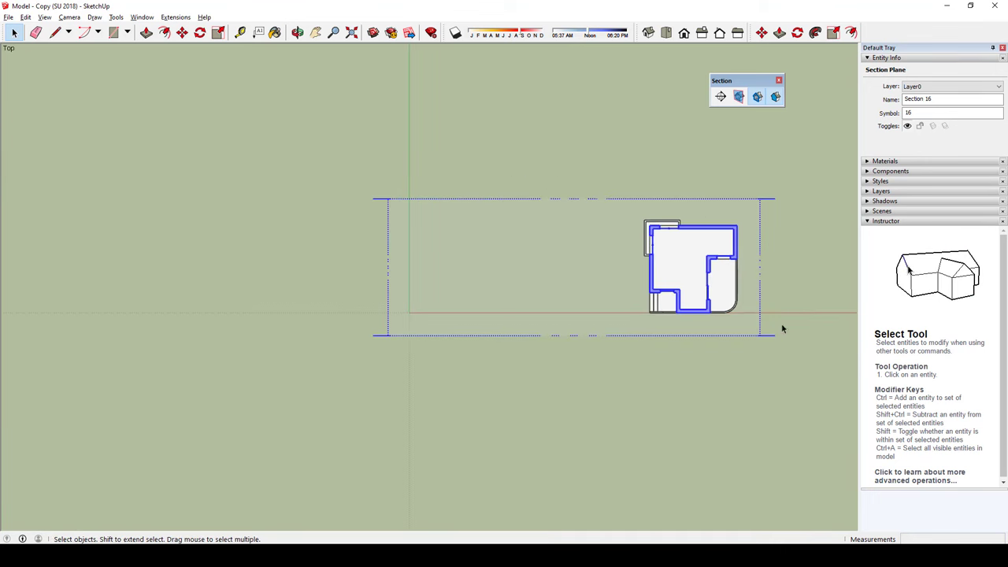
Step: Zoom in on the floor plan, deselect the section plane and turn section display off
{"action": "scroll", "coordinate": [784, 328], "scroll_direction": "up", "scroll_amount": 2}
{"action": "scroll", "coordinate": [765, 248], "scroll_direction": "up", "scroll_amount": 2}
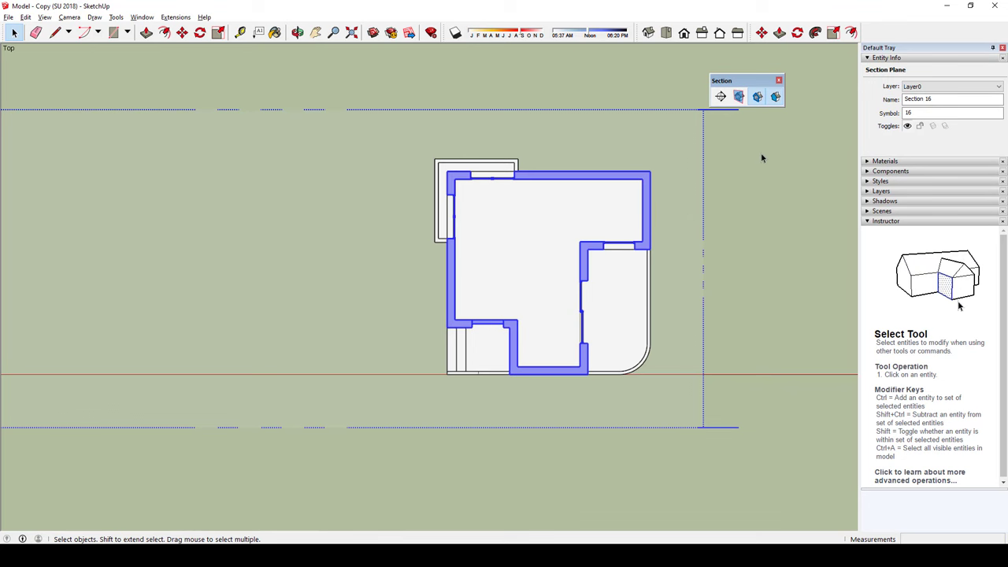
{"action": "key", "text": "alt+s"}
{"action": "left_click", "coordinate": [657, 220]}
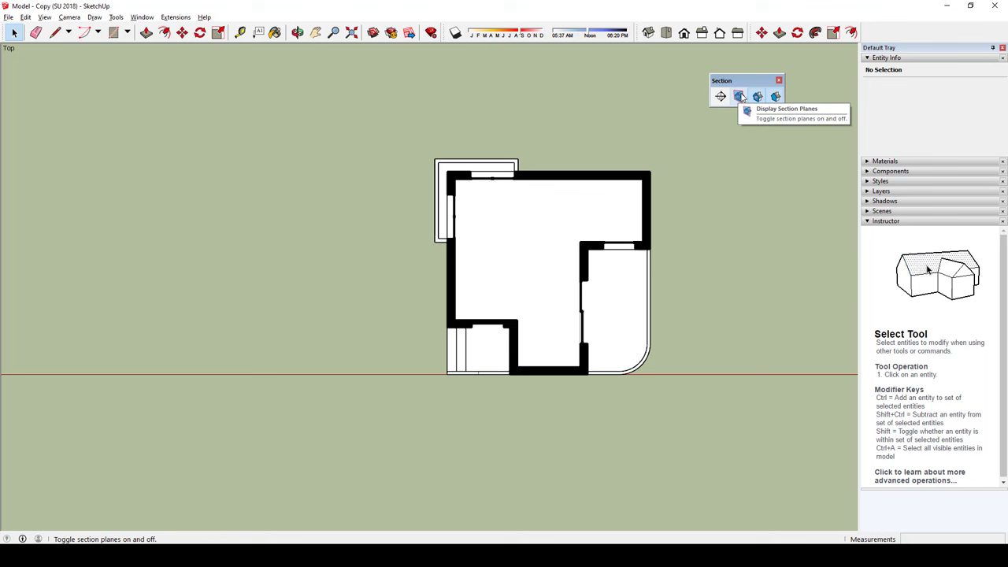
{"action": "left_click", "coordinate": [741, 97]}
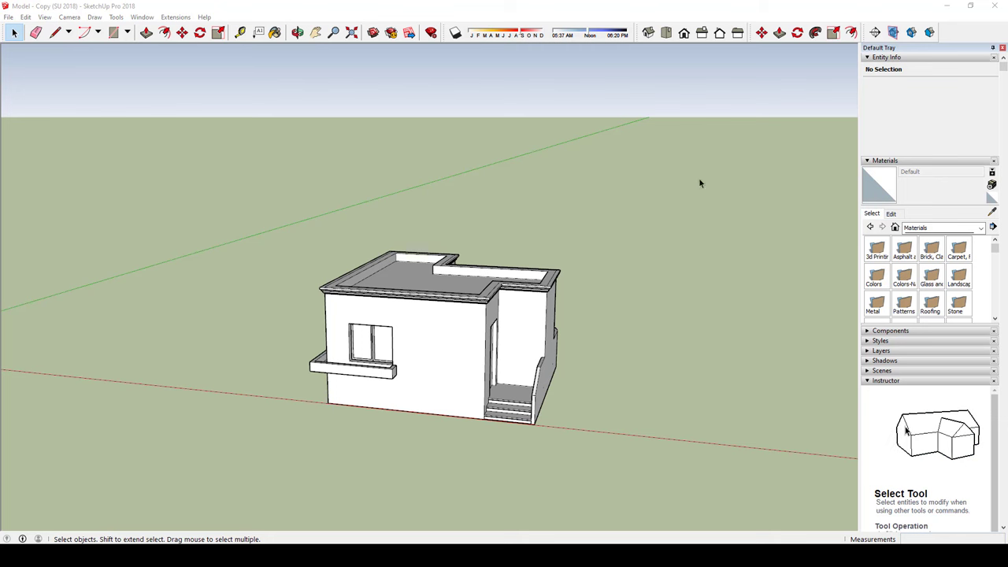
Step: Orbit to a low front view, re-expand the Materials panel and activate the Paint Bucket (B)
{"action": "middle_click_drag", "start_coordinate": [586, 338], "coordinate": [556, 330]}
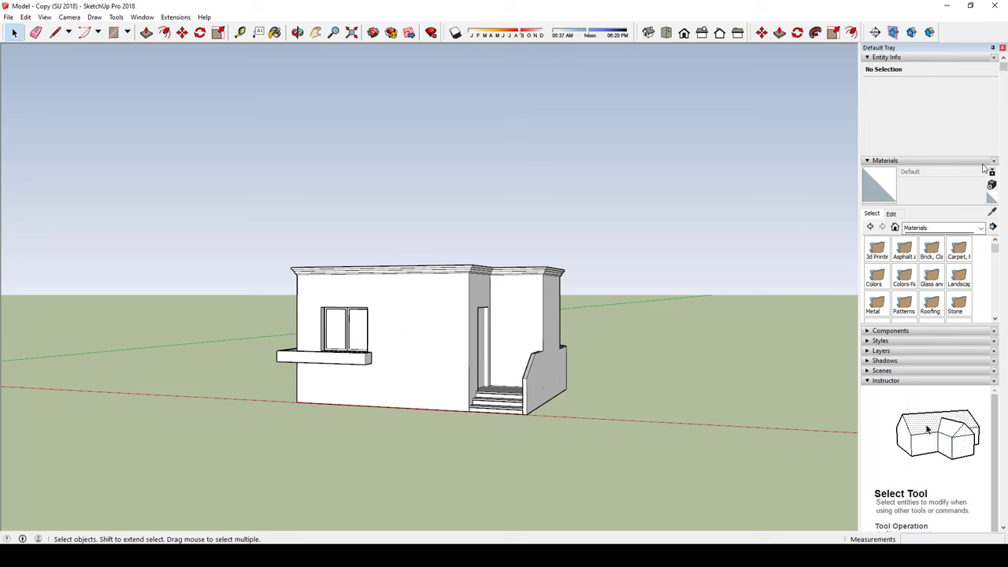
{"action": "left_click", "coordinate": [875, 161]}
{"action": "left_click", "coordinate": [886, 161]}
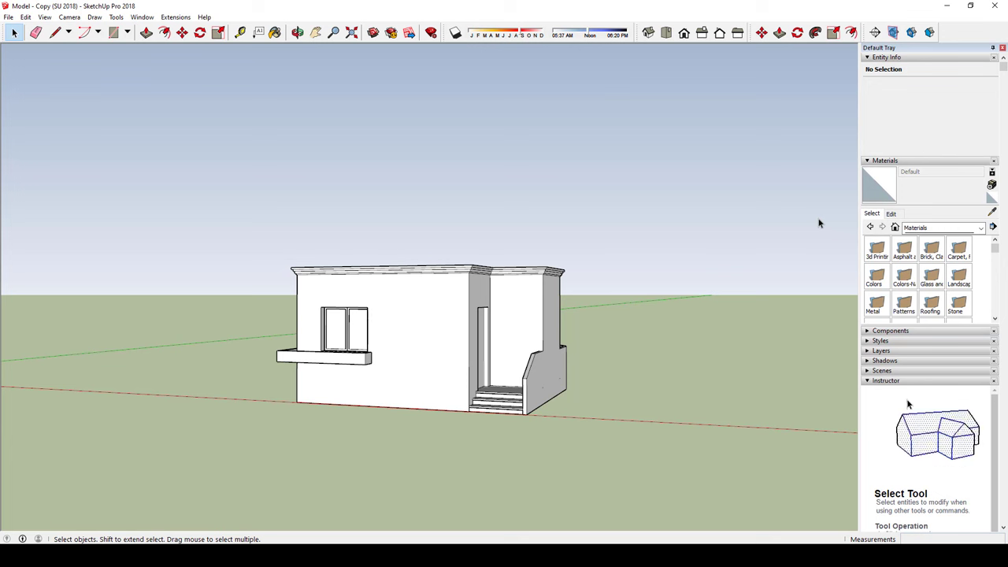
{"action": "key", "text": "b"}
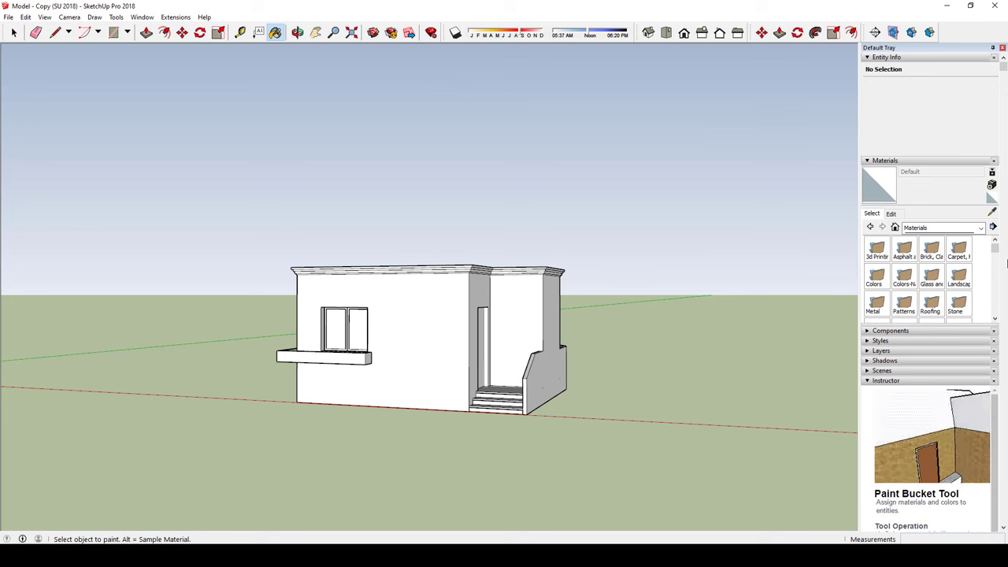
Step: Switch the Materials dropdown to In Model, then back to the library folders
{"action": "key", "text": "space"}
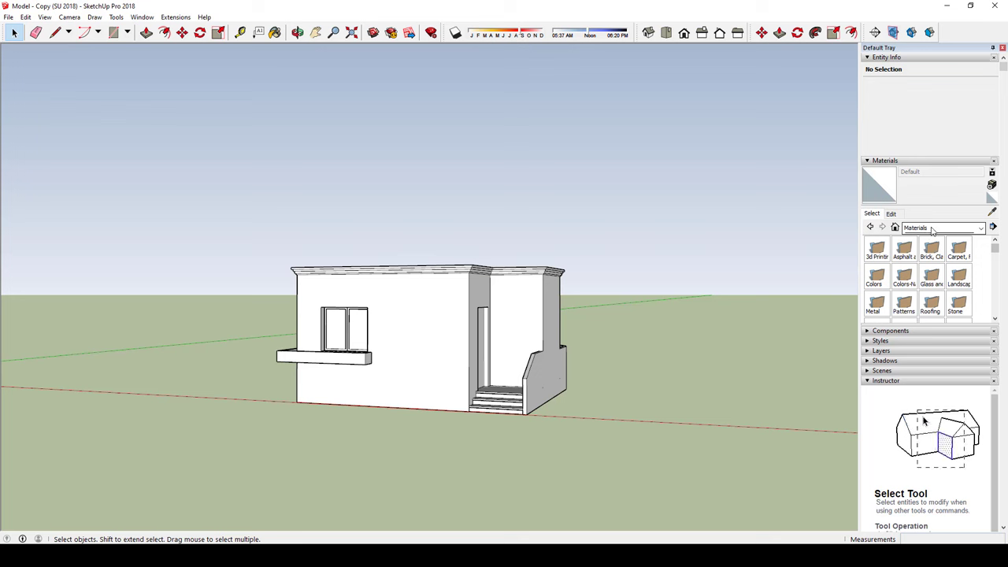
{"action": "left_click", "coordinate": [932, 230]}
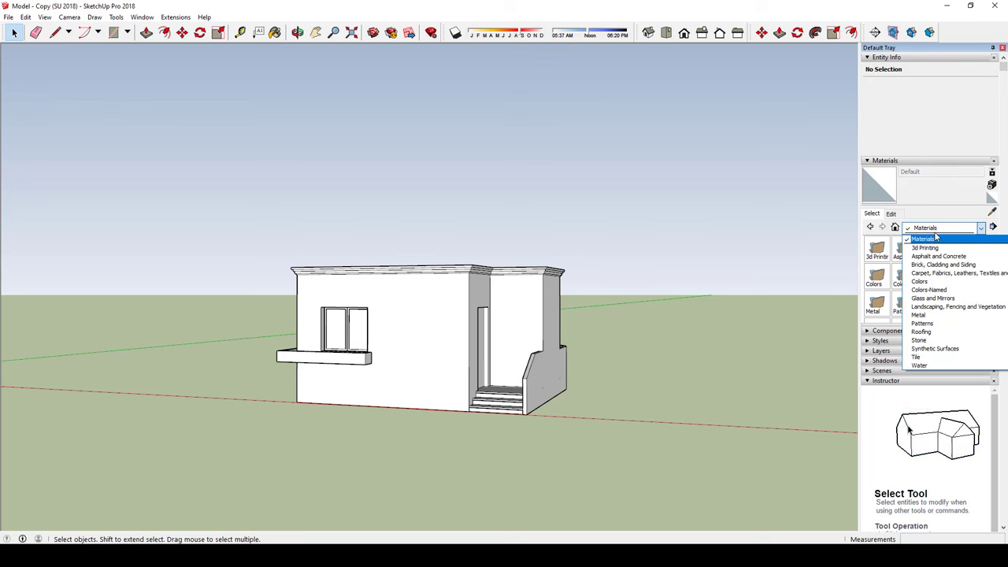
{"action": "scroll", "coordinate": [928, 237], "scroll_direction": "up", "scroll_amount": 1}
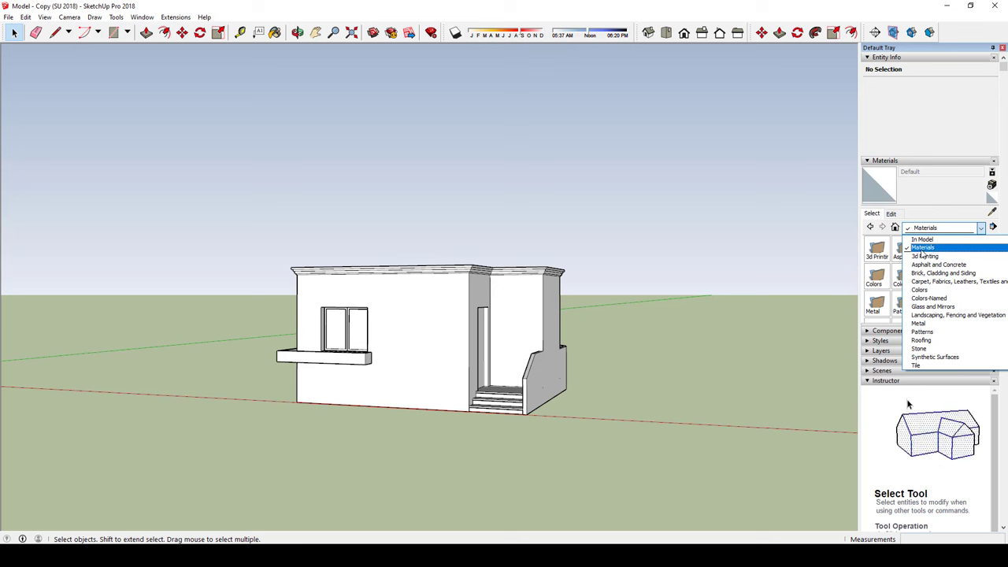
{"action": "left_click", "coordinate": [921, 240]}
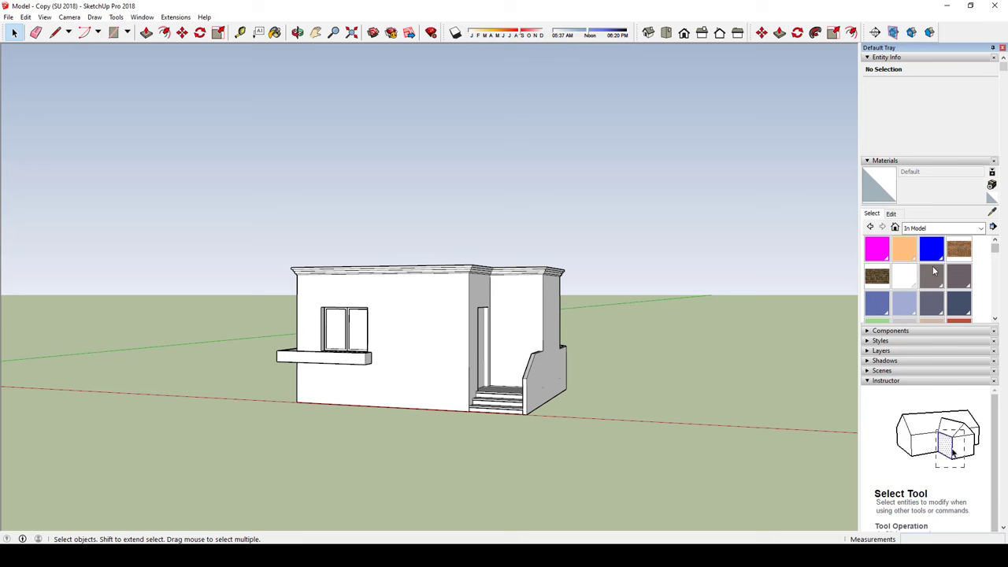
{"action": "left_click", "coordinate": [934, 229]}
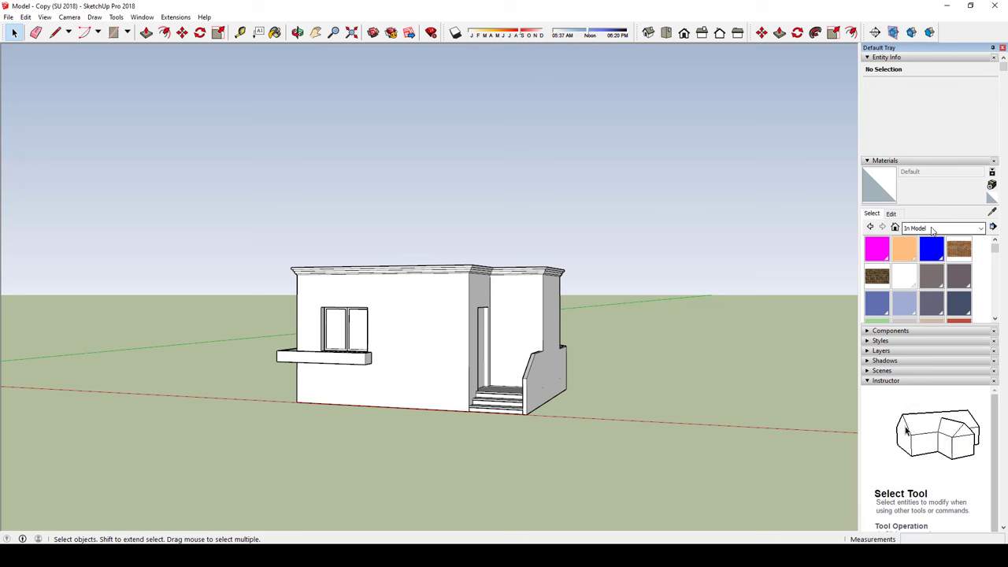
{"action": "left_click", "coordinate": [913, 240]}
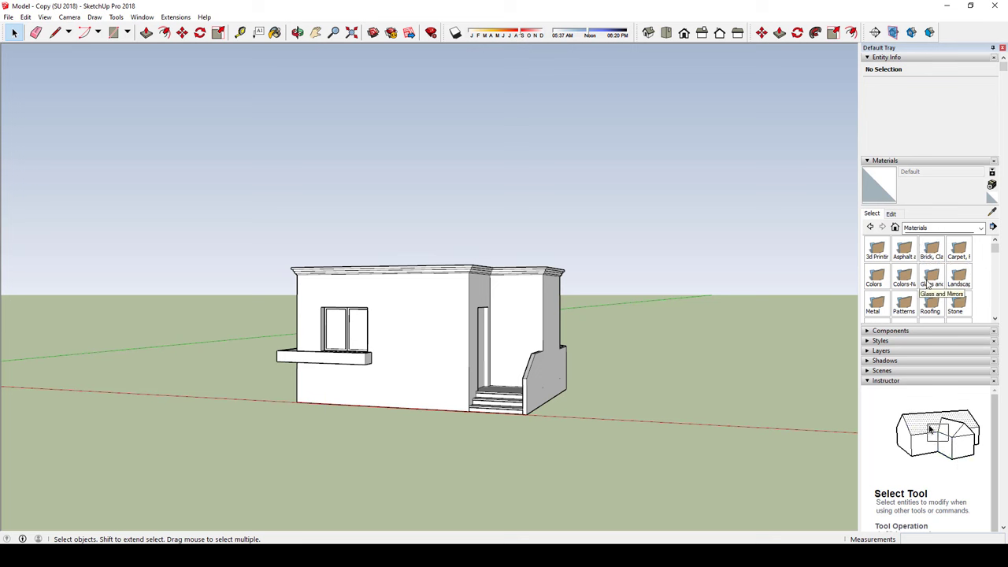
Step: Orbit to the curved terrace side and open the Brick, Cladding and Siding folder
{"action": "scroll", "coordinate": [908, 291], "scroll_direction": "down", "scroll_amount": 3}
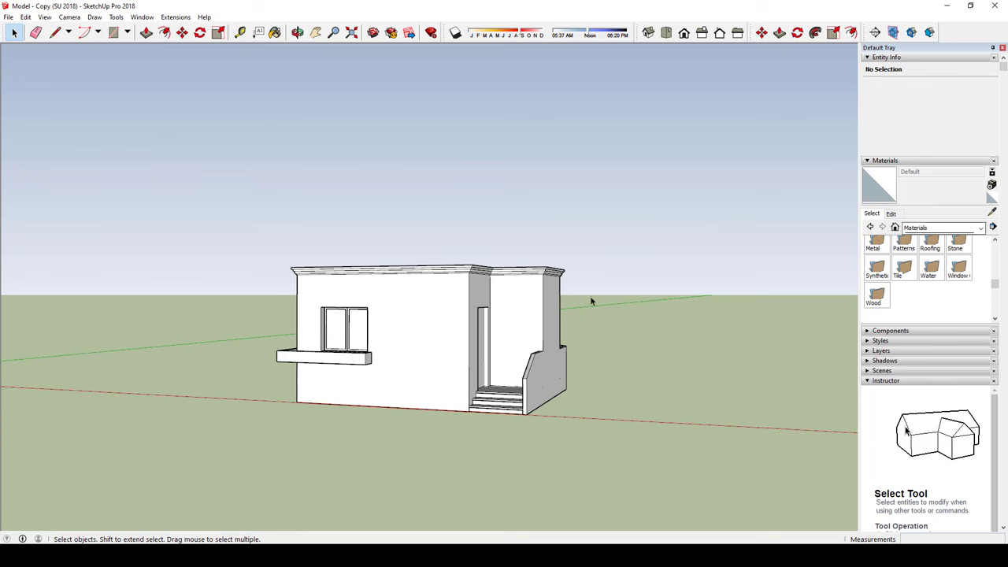
{"action": "mouse_move", "coordinate": [591, 299]}
{"action": "middle_mouse_down"}
{"action": "mouse_move", "coordinate": [446, 331]}
{"action": "mouse_move", "coordinate": [767, 319]}
{"action": "mouse_move", "coordinate": [487, 297]}
{"action": "mouse_move", "coordinate": [317, 364]}
{"action": "mouse_move", "coordinate": [444, 378]}
{"action": "mouse_move", "coordinate": [508, 428]}
{"action": "middle_mouse_up"}
{"action": "mouse_move", "coordinate": [654, 287]}
{"action": "middle_mouse_down"}
{"action": "mouse_move", "coordinate": [319, 326]}
{"action": "mouse_move", "coordinate": [607, 371]}
{"action": "mouse_move", "coordinate": [400, 336]}
{"action": "middle_mouse_up"}
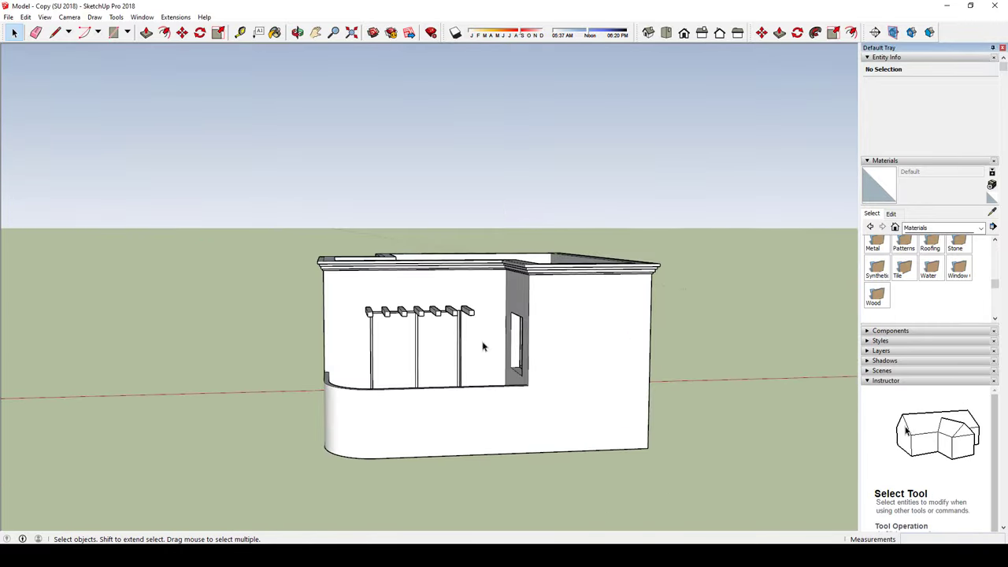
{"action": "middle_click_drag", "start_coordinate": [275, 273], "coordinate": [601, 376]}
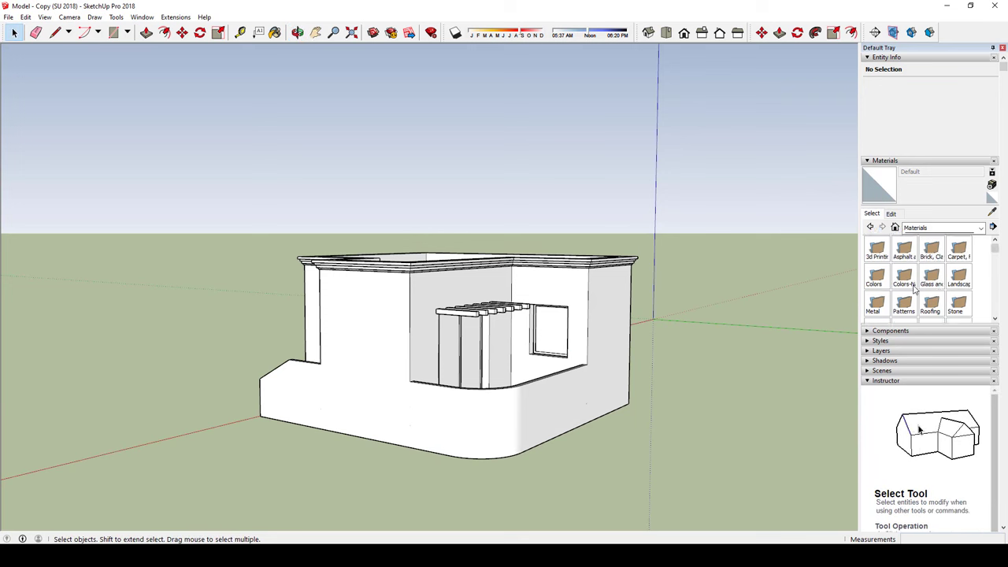
{"action": "scroll", "coordinate": [914, 287], "scroll_direction": "up", "scroll_amount": 3}
{"action": "left_click", "coordinate": [914, 286]}
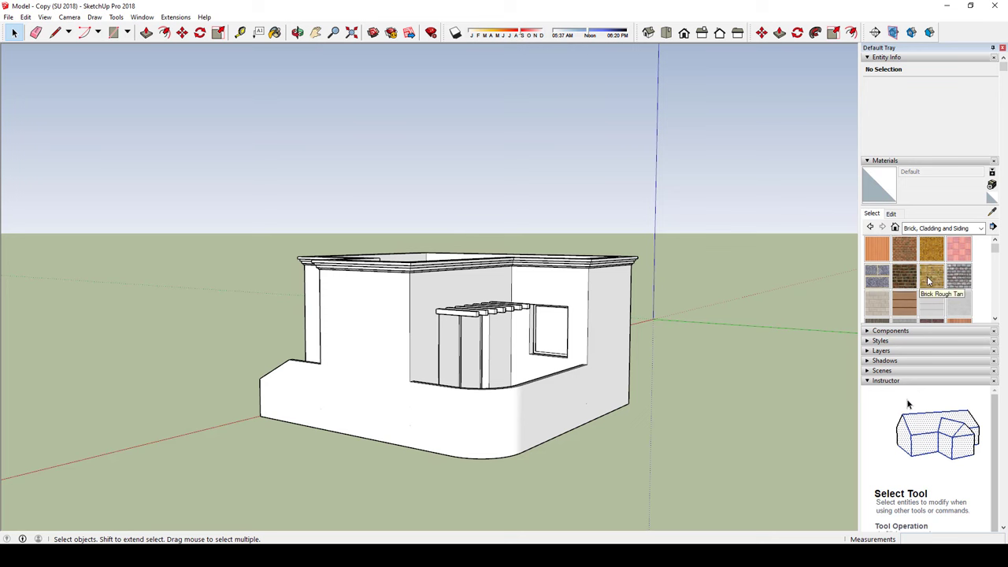
Step: Select Cinder Block from the Brick, Cladding and Siding materials
{"action": "left_click", "coordinate": [884, 303]}
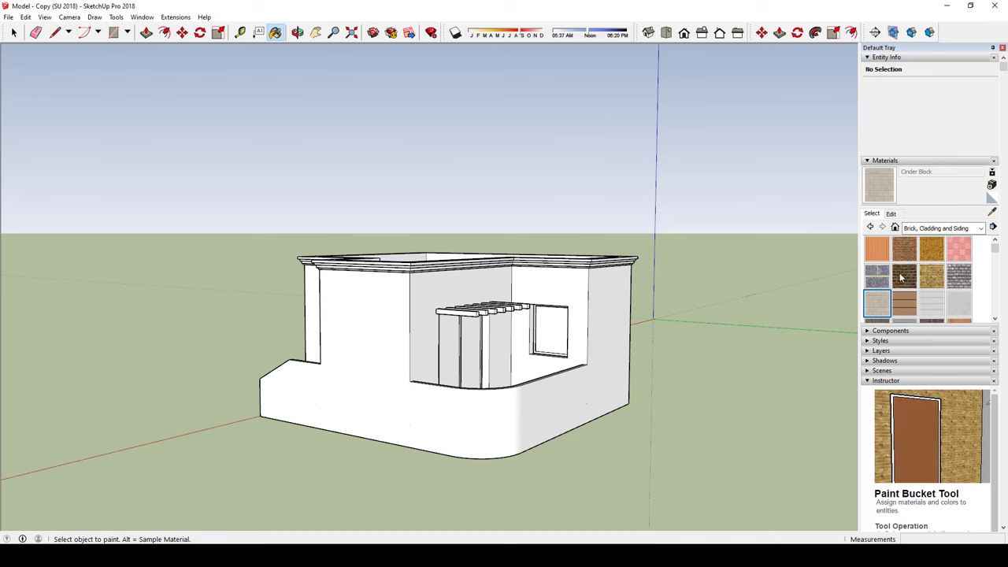
{"action": "left_click", "coordinate": [924, 235]}
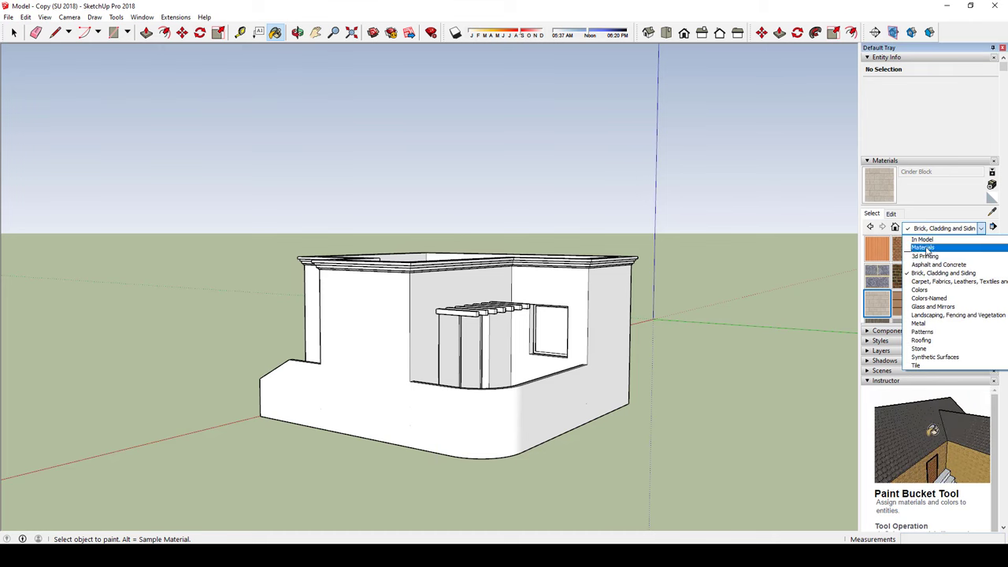
{"action": "left_click", "coordinate": [923, 248]}
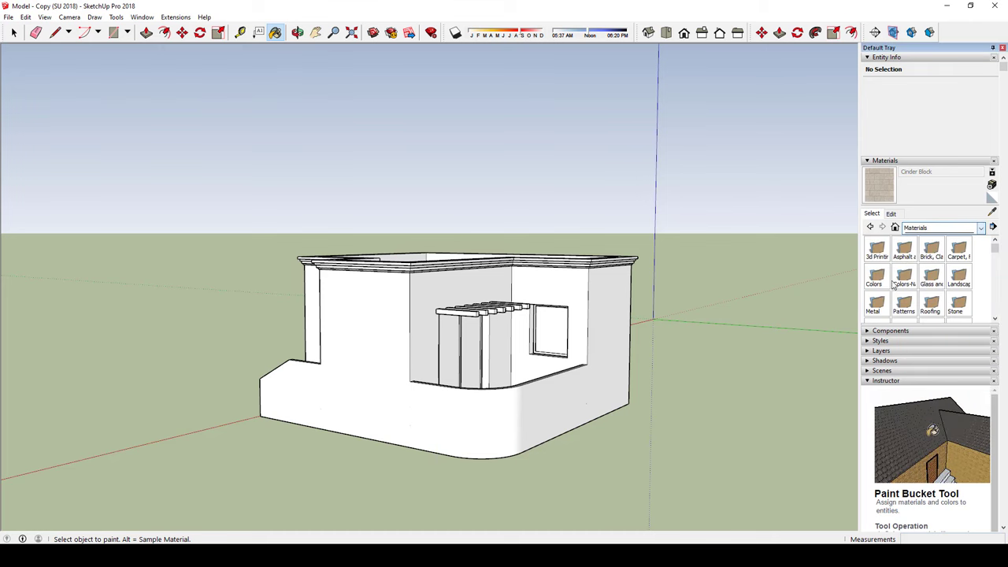
{"action": "left_click", "coordinate": [930, 251]}
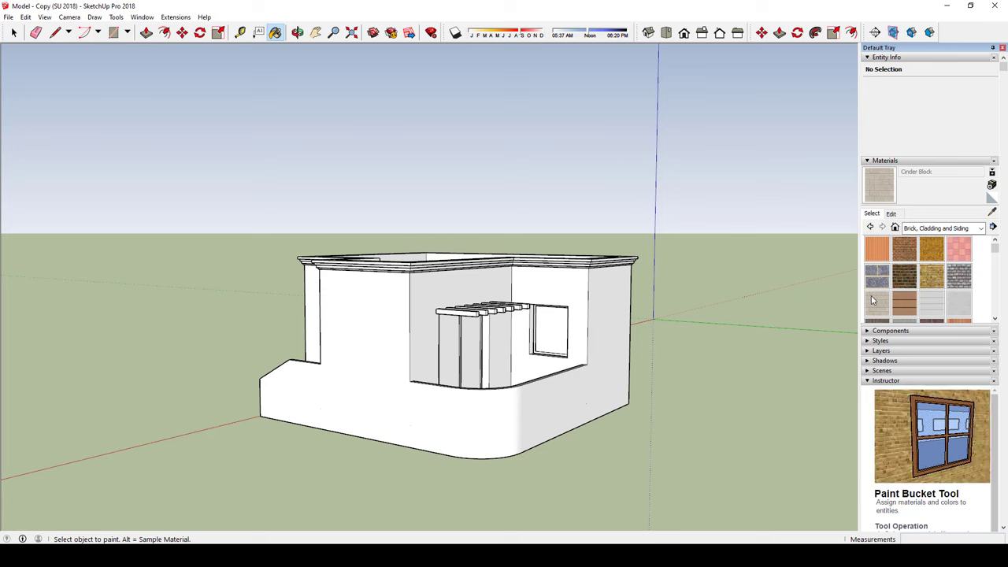
{"action": "left_click", "coordinate": [884, 317]}
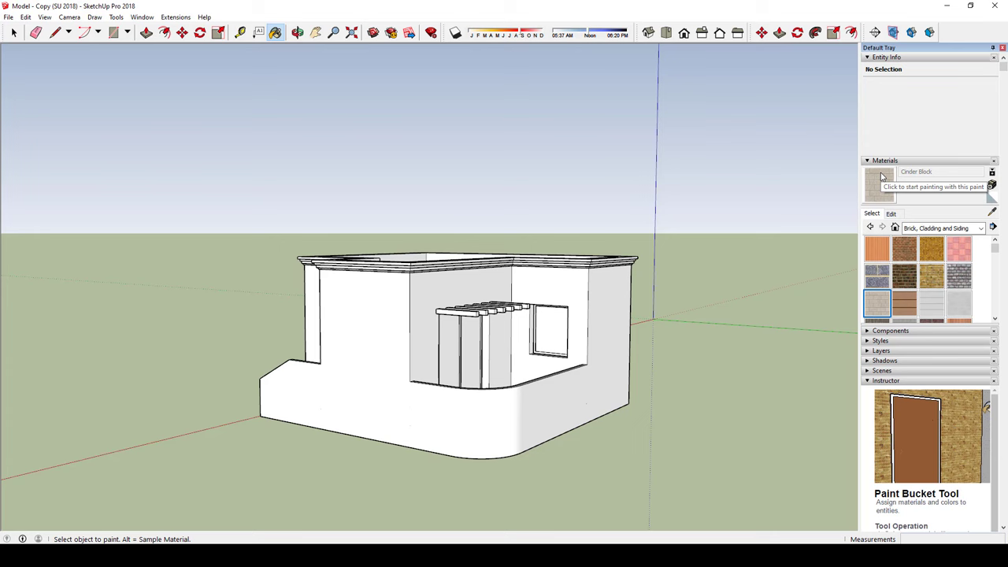
Step: Paint the right, curved corner, lower left and other outer walls plus two inner walls with Cinder Block
{"action": "mouse_move", "coordinate": [617, 261]}
{"action": "middle_mouse_down"}
{"action": "mouse_move", "coordinate": [573, 265]}
{"action": "mouse_move", "coordinate": [608, 315]}
{"action": "middle_mouse_up"}
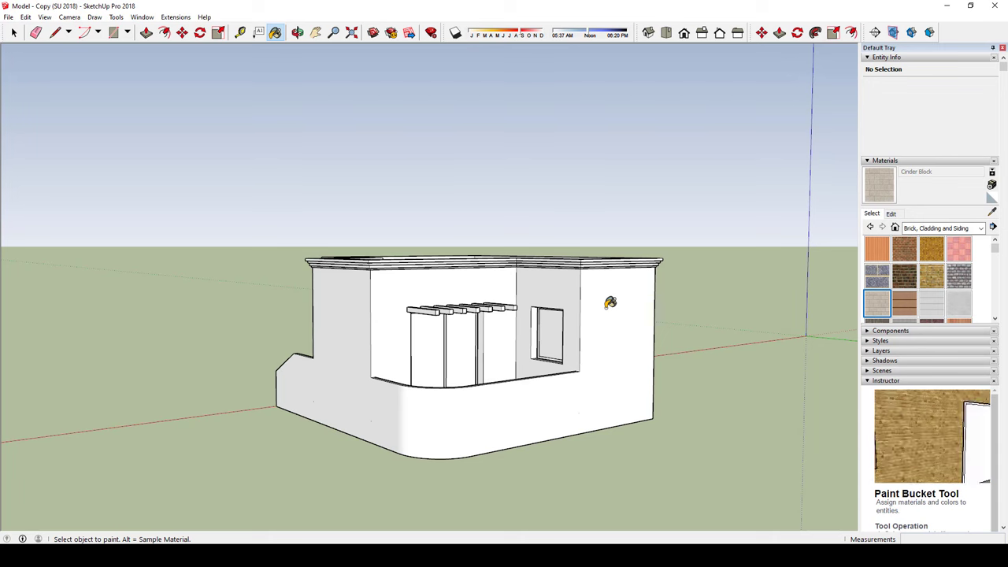
{"action": "left_click", "coordinate": [611, 302]}
{"action": "left_click", "coordinate": [456, 411]}
{"action": "mouse_move", "coordinate": [457, 411]}
{"action": "middle_mouse_down"}
{"action": "mouse_move", "coordinate": [393, 360]}
{"action": "mouse_move", "coordinate": [492, 333]}
{"action": "middle_mouse_up"}
{"action": "left_click", "coordinate": [394, 360]}
{"action": "left_click", "coordinate": [413, 301]}
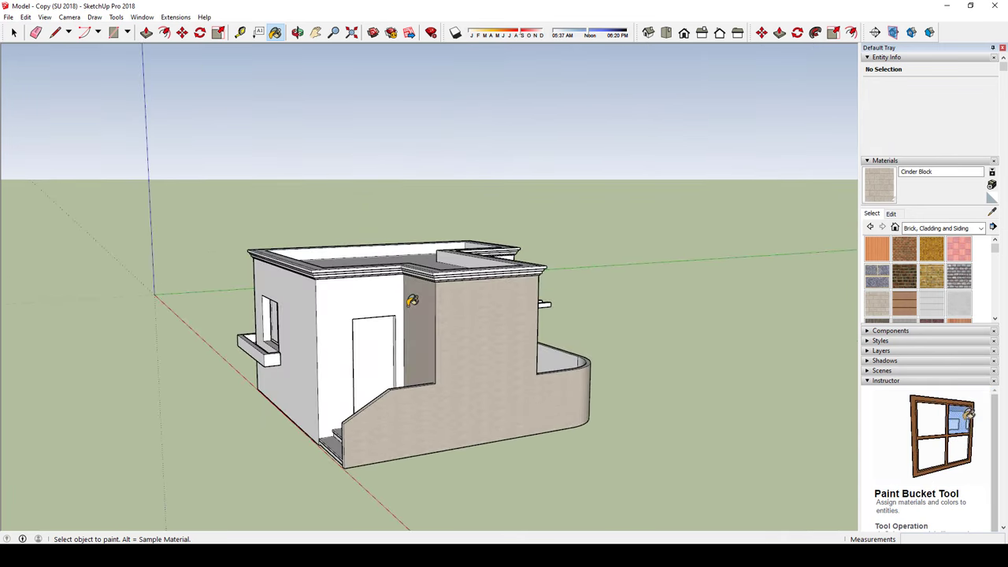
{"action": "left_click", "coordinate": [370, 290]}
{"action": "middle_click_drag", "start_coordinate": [630, 315], "coordinate": [281, 315]}
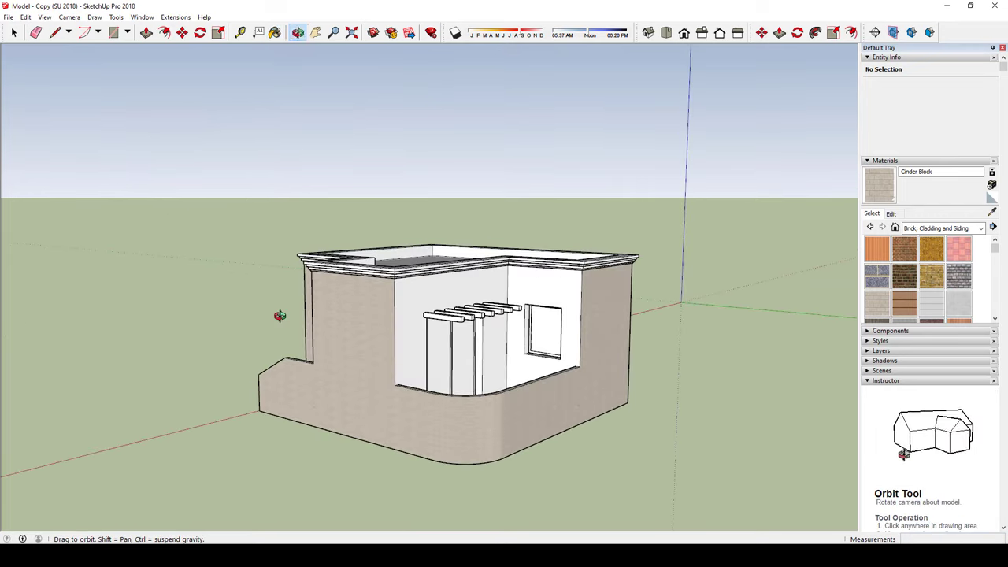
{"action": "left_click", "coordinate": [401, 291]}
{"action": "left_click", "coordinate": [548, 279]}
Step: Return to Select and orbit around to review the cinder block walls from the front
{"action": "mouse_move", "coordinate": [639, 301]}
{"action": "middle_mouse_down"}
{"action": "mouse_move", "coordinate": [652, 333]}
{"action": "mouse_move", "coordinate": [579, 300]}
{"action": "mouse_move", "coordinate": [472, 344]}
{"action": "middle_mouse_up"}
{"action": "scroll", "coordinate": [573, 355], "scroll_direction": "up", "scroll_amount": 3}
{"action": "scroll", "coordinate": [549, 341], "scroll_direction": "up", "scroll_amount": 3}
{"action": "scroll", "coordinate": [549, 341], "scroll_direction": "up", "scroll_amount": 1}
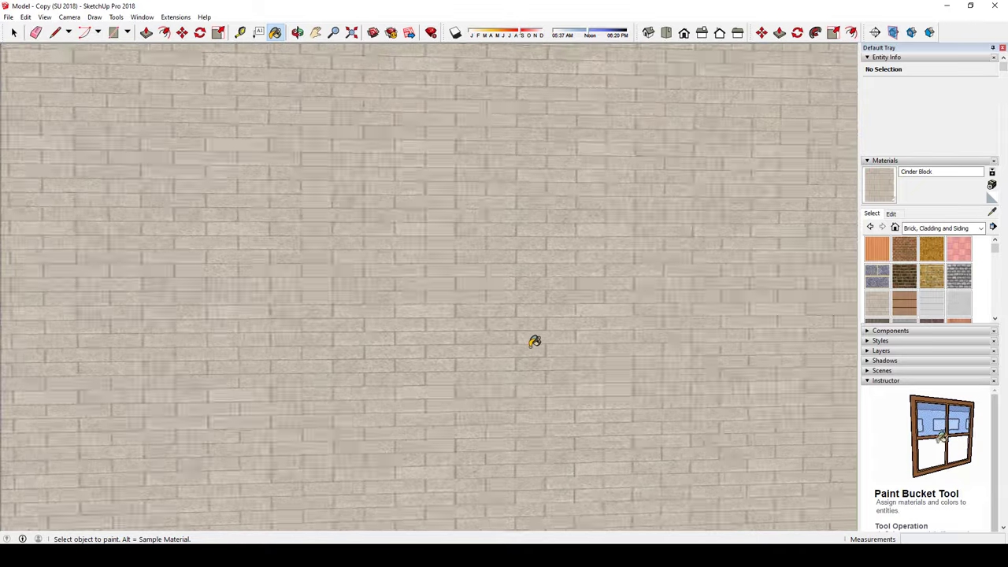
{"action": "scroll", "coordinate": [533, 342], "scroll_direction": "up", "scroll_amount": 2}
{"action": "scroll", "coordinate": [522, 342], "scroll_direction": "down", "scroll_amount": 2}
{"action": "scroll", "coordinate": [500, 338], "scroll_direction": "down", "scroll_amount": 4}
{"action": "mouse_move", "coordinate": [497, 355]}
{"action": "middle_mouse_down"}
{"action": "mouse_move", "coordinate": [567, 367]}
{"action": "mouse_move", "coordinate": [397, 286]}
{"action": "mouse_move", "coordinate": [306, 333]}
{"action": "middle_mouse_up"}
{"action": "scroll", "coordinate": [590, 349], "scroll_direction": "up", "scroll_amount": 2}
{"action": "scroll", "coordinate": [603, 355], "scroll_direction": "up", "scroll_amount": 2}
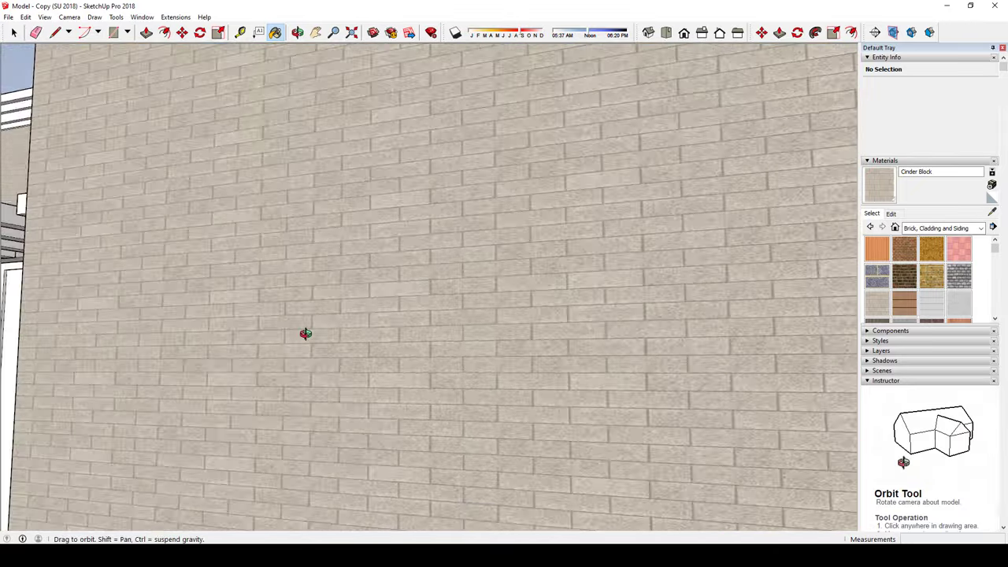
{"action": "scroll", "coordinate": [481, 351], "scroll_direction": "down", "scroll_amount": 2}
{"action": "scroll", "coordinate": [565, 349], "scroll_direction": "down", "scroll_amount": 3}
{"action": "key", "text": "space"}
{"action": "scroll", "coordinate": [513, 344], "scroll_direction": "up", "scroll_amount": 1}
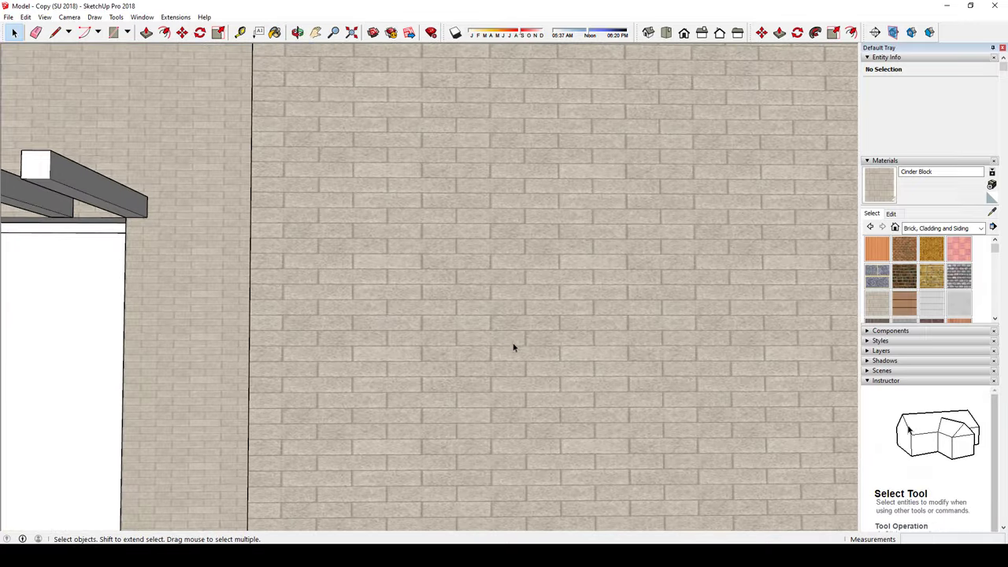
{"action": "scroll", "coordinate": [456, 317], "scroll_direction": "down", "scroll_amount": 2}
{"action": "scroll", "coordinate": [496, 313], "scroll_direction": "down", "scroll_amount": 4}
{"action": "scroll", "coordinate": [458, 319], "scroll_direction": "down", "scroll_amount": 1}
{"action": "middle_click_drag", "start_coordinate": [457, 319], "coordinate": [559, 340]}
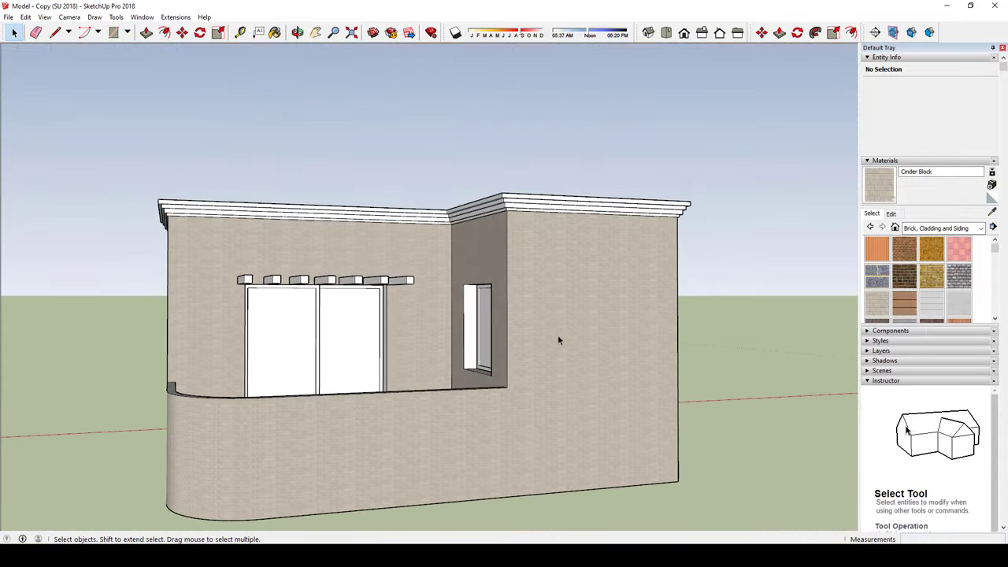
Step: In Cinder Block's Edit settings, keep the aspect ratio locked and set the texture width to 1.00m
{"action": "left_click", "coordinate": [894, 214]}
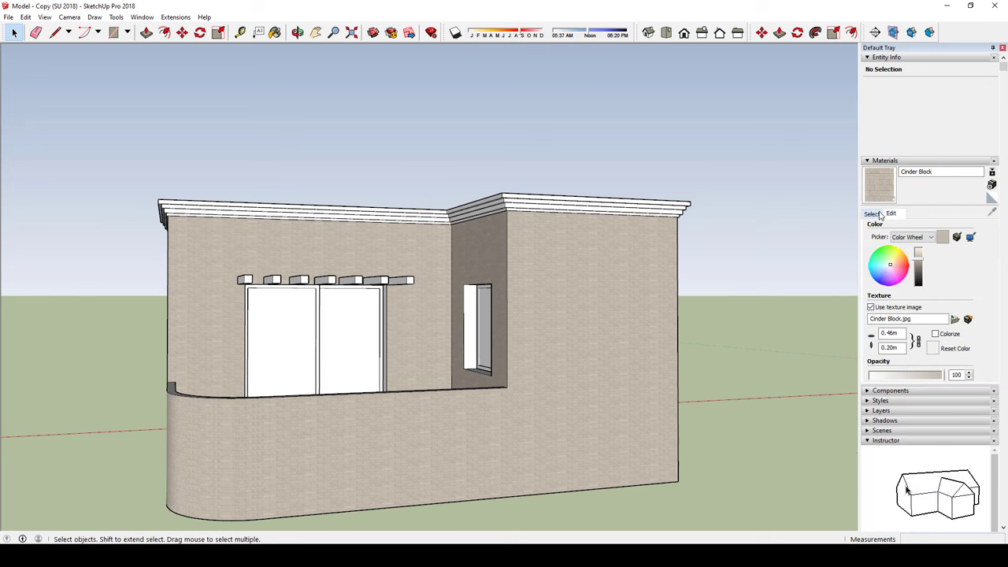
{"action": "left_click", "coordinate": [873, 214]}
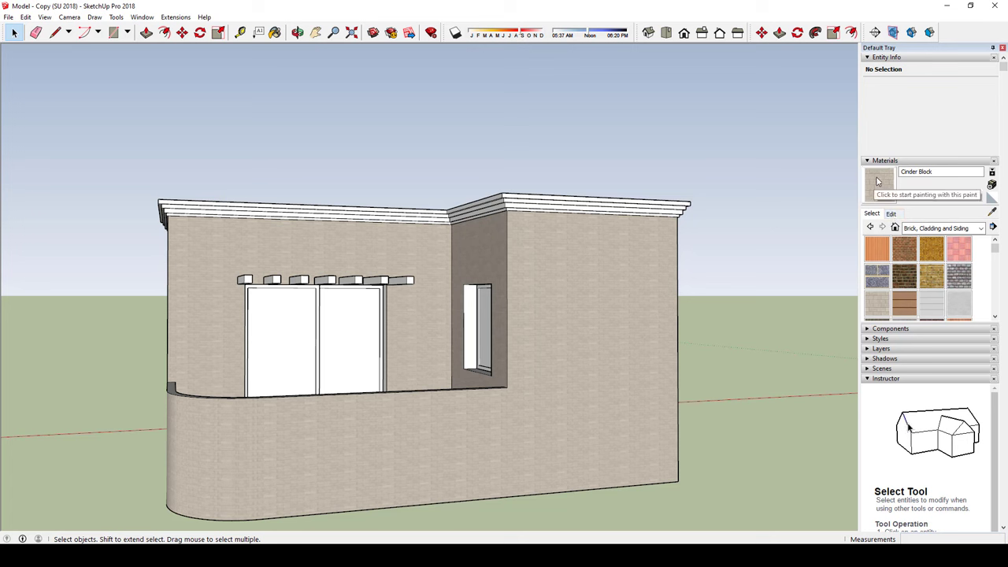
{"action": "left_click", "coordinate": [891, 214]}
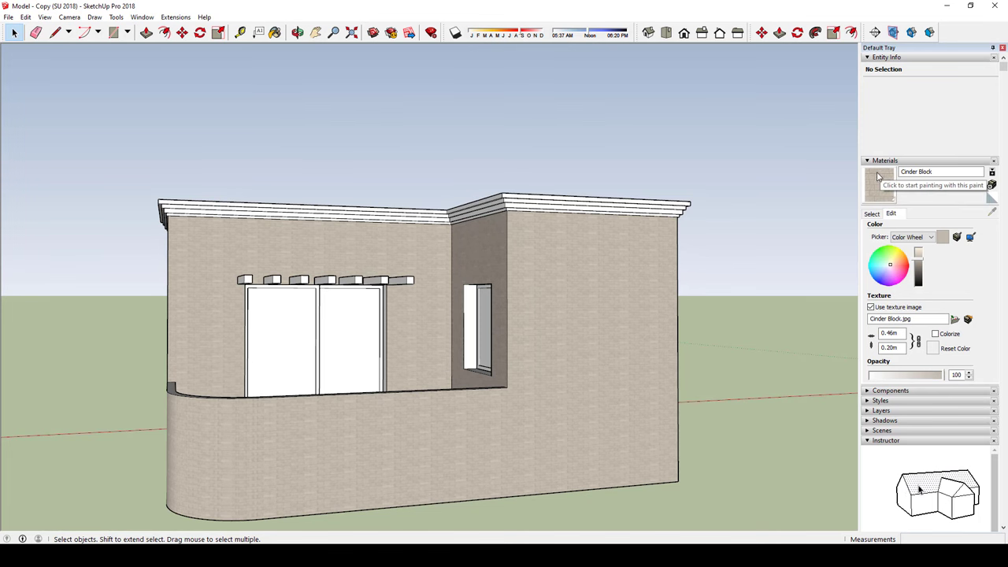
{"action": "middle_click_drag", "start_coordinate": [764, 367], "coordinate": [793, 355]}
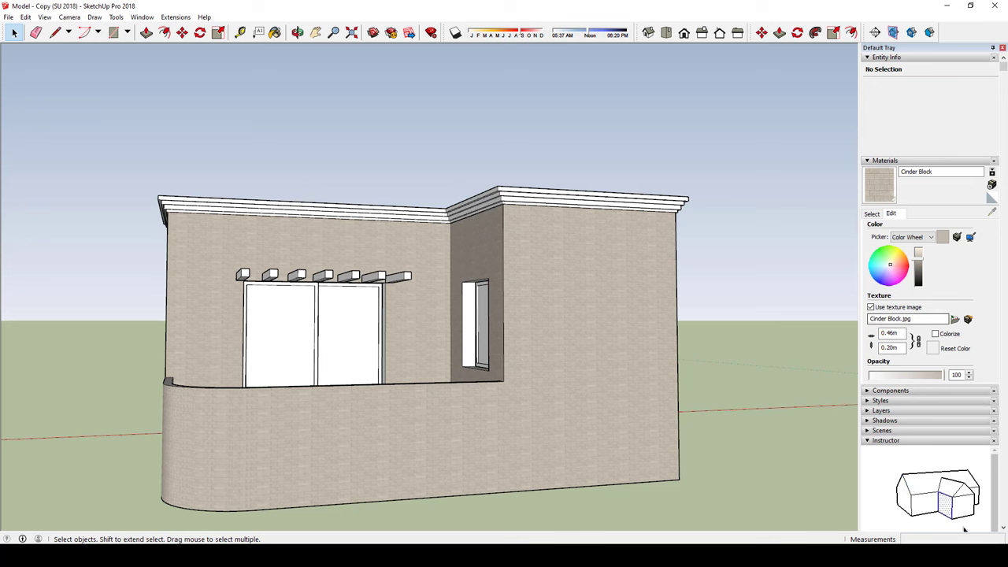
{"action": "left_click", "coordinate": [919, 344]}
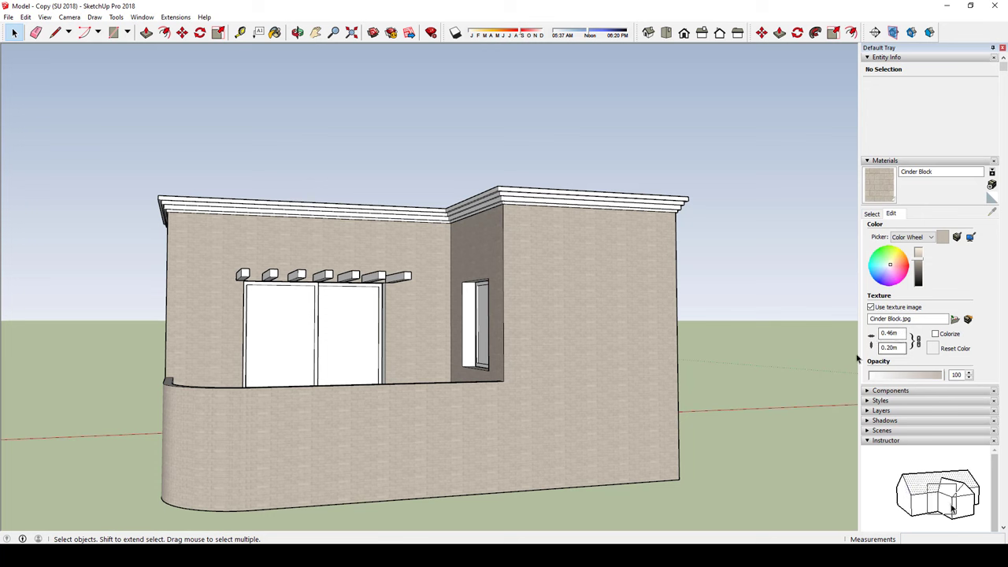
{"action": "left_click", "coordinate": [919, 341]}
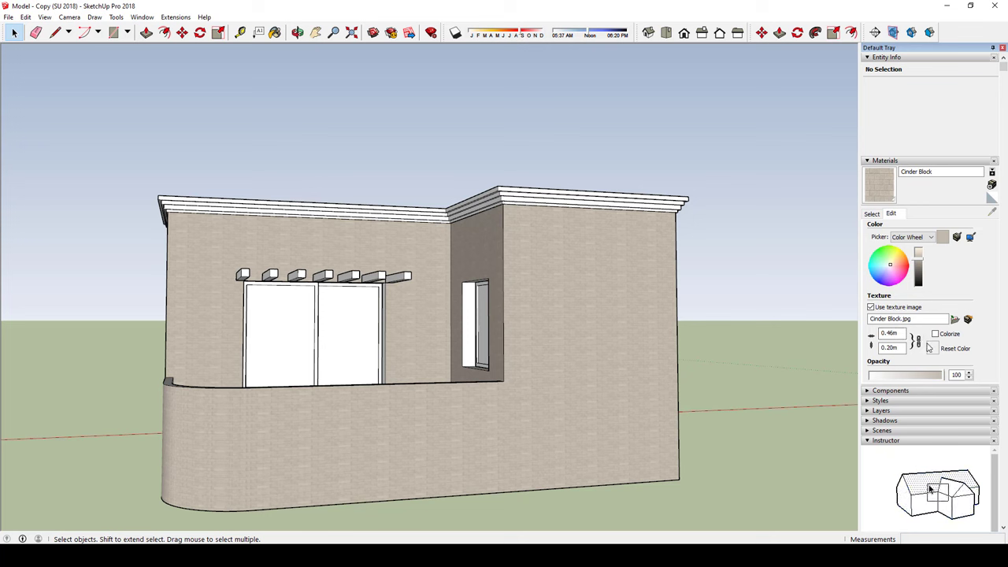
{"action": "double_click", "coordinate": [884, 334]}
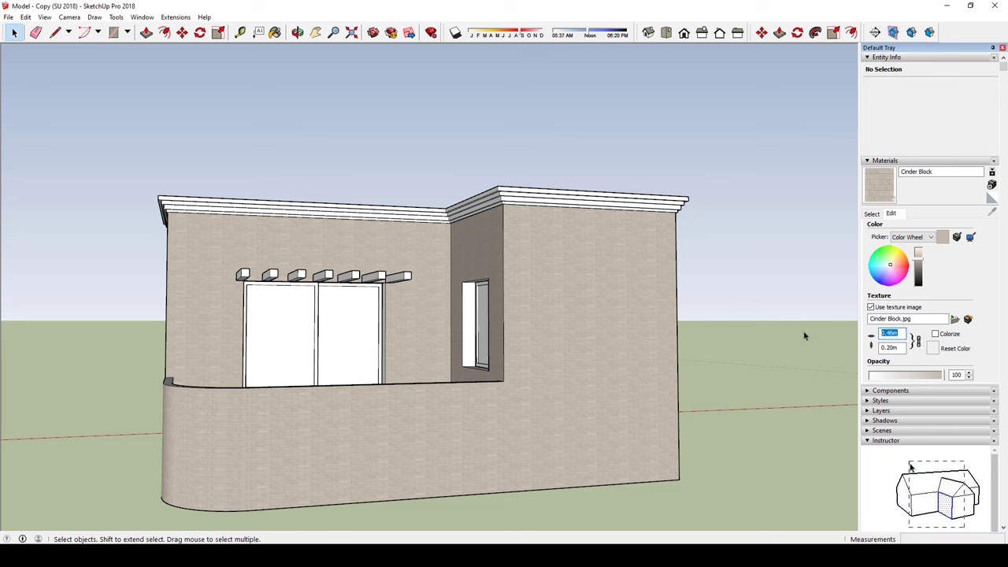
{"action": "scroll", "coordinate": [678, 250], "scroll_direction": "up", "scroll_amount": 2}
{"action": "scroll", "coordinate": [562, 245], "scroll_direction": "up", "scroll_amount": 1}
{"action": "scroll", "coordinate": [585, 239], "scroll_direction": "up", "scroll_amount": 2}
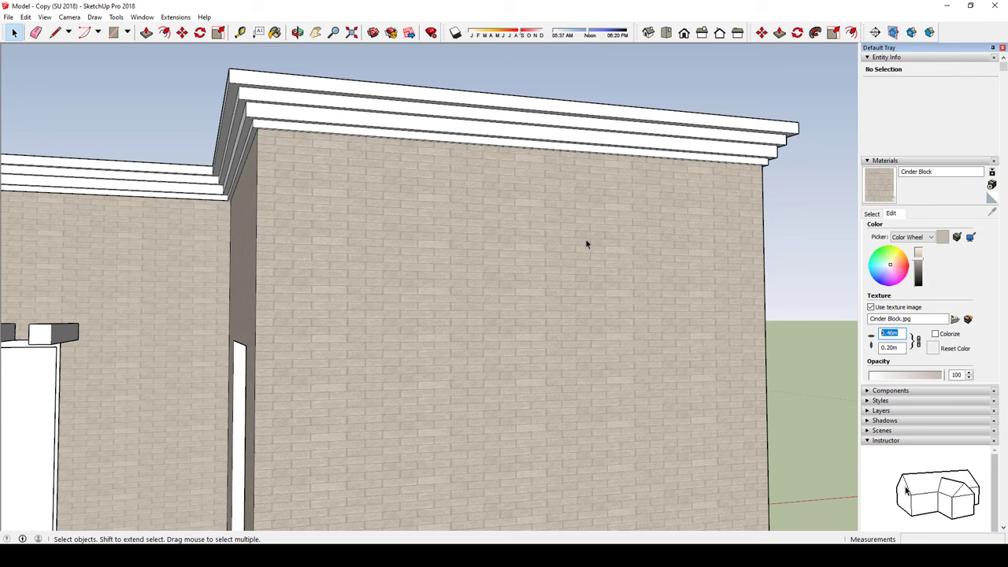
{"action": "scroll", "coordinate": [586, 244], "scroll_direction": "down", "scroll_amount": 3}
Step: Orbit past the stairs, curved back wall and door wall to check the enlarged blocks
{"action": "mouse_move", "coordinate": [578, 294]}
{"action": "middle_mouse_down"}
{"action": "mouse_move", "coordinate": [608, 405]}
{"action": "mouse_move", "coordinate": [530, 380]}
{"action": "middle_mouse_up"}
{"action": "scroll", "coordinate": [530, 380], "scroll_direction": "down", "scroll_amount": 2}
{"action": "mouse_move", "coordinate": [378, 342]}
{"action": "middle_mouse_down"}
{"action": "mouse_move", "coordinate": [333, 323]}
{"action": "mouse_move", "coordinate": [379, 365]}
{"action": "mouse_move", "coordinate": [687, 360]}
{"action": "mouse_move", "coordinate": [322, 355]}
{"action": "middle_mouse_up"}
{"action": "scroll", "coordinate": [560, 319], "scroll_direction": "up", "scroll_amount": 3}
{"action": "middle_click_drag", "start_coordinate": [560, 320], "coordinate": [349, 354]}
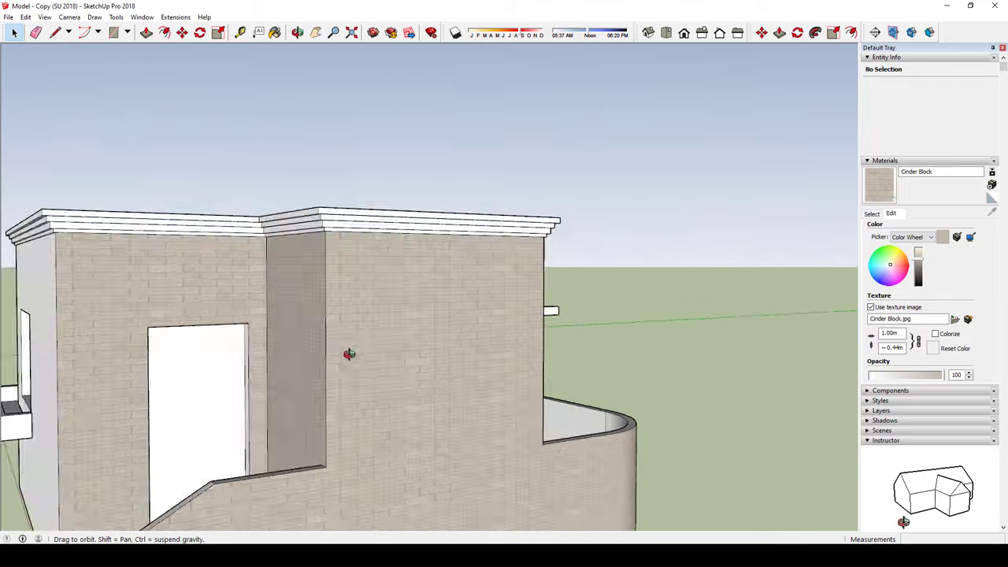
{"action": "scroll", "coordinate": [664, 331], "scroll_direction": "down", "scroll_amount": 3}
{"action": "middle_click_drag", "start_coordinate": [664, 331], "coordinate": [657, 275]}
{"action": "scroll", "coordinate": [568, 383], "scroll_direction": "up", "scroll_amount": 3}
{"action": "mouse_move", "coordinate": [567, 383]}
{"action": "middle_mouse_down"}
{"action": "mouse_move", "coordinate": [533, 355]}
{"action": "mouse_move", "coordinate": [594, 356]}
{"action": "middle_mouse_up"}
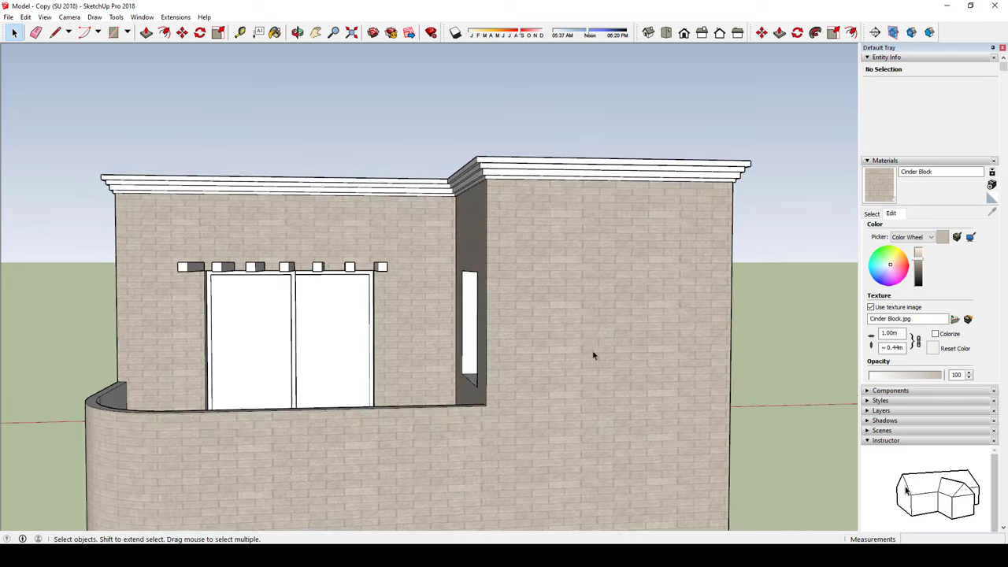
Step: Enter 1.5m for the Cinder Block texture width and 1.5m for its height
{"action": "left_click", "coordinate": [890, 333]}
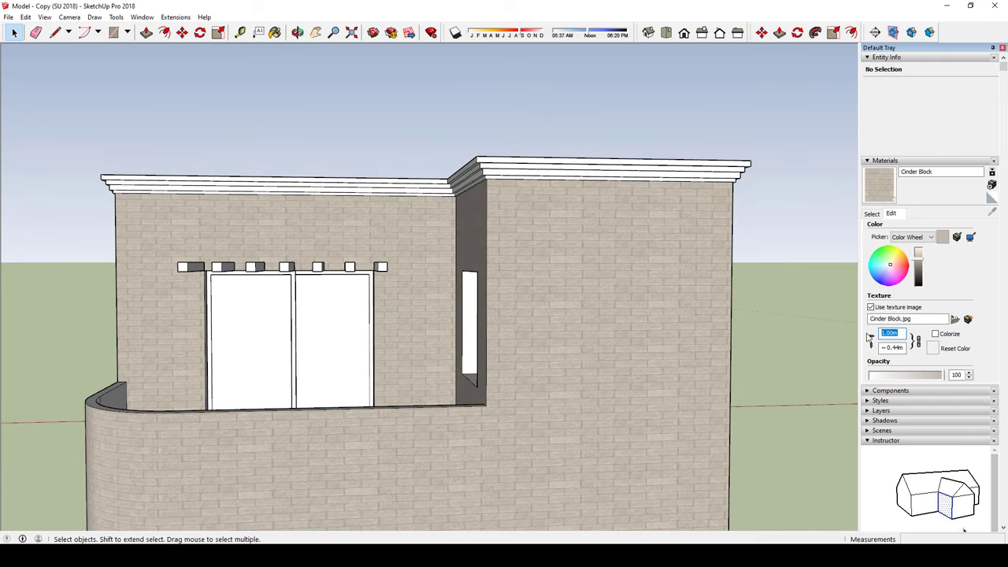
{"action": "type", "text": "1.5"}
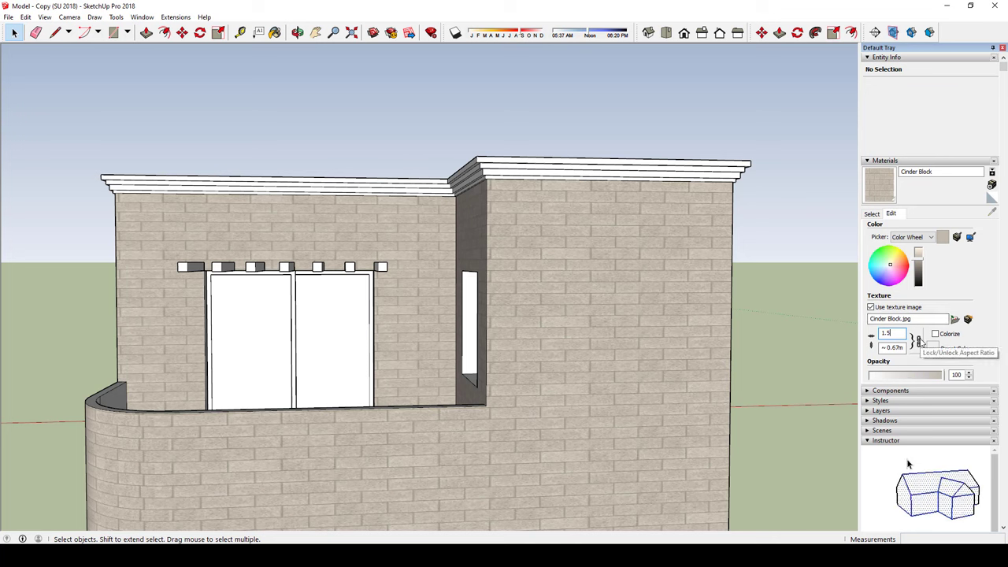
{"action": "key", "text": "Return"}
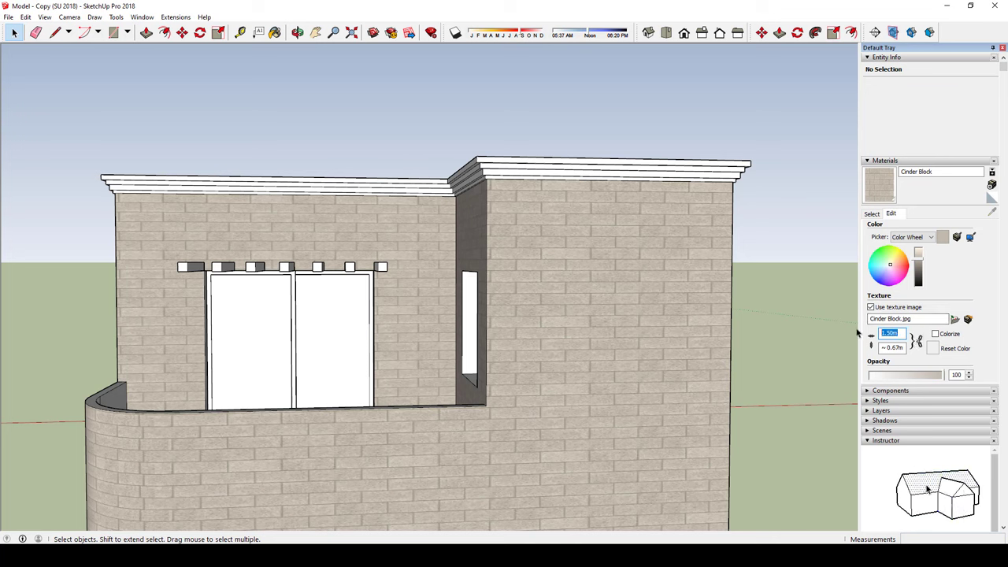
{"action": "double_click", "coordinate": [892, 347]}
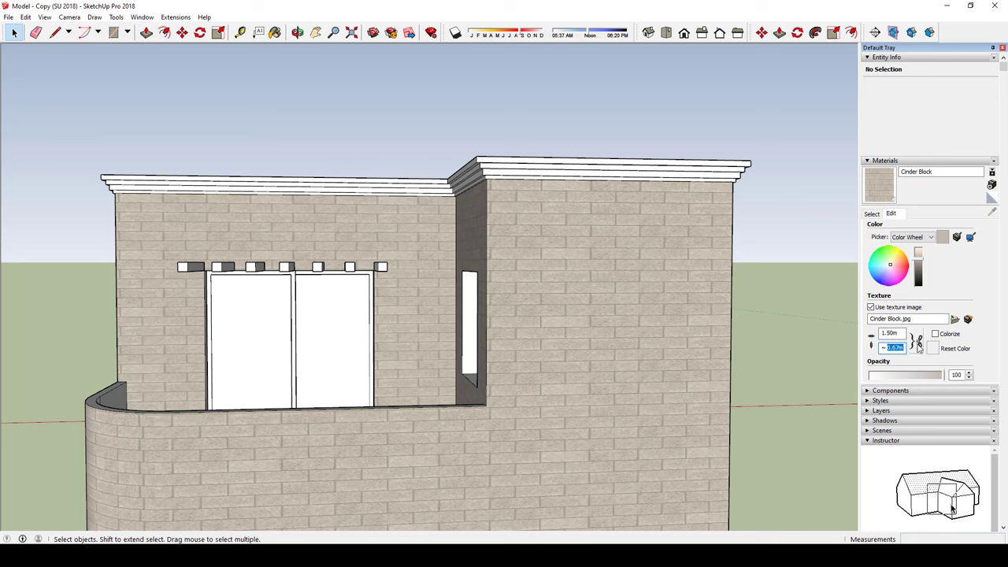
{"action": "type", "text": "1"}
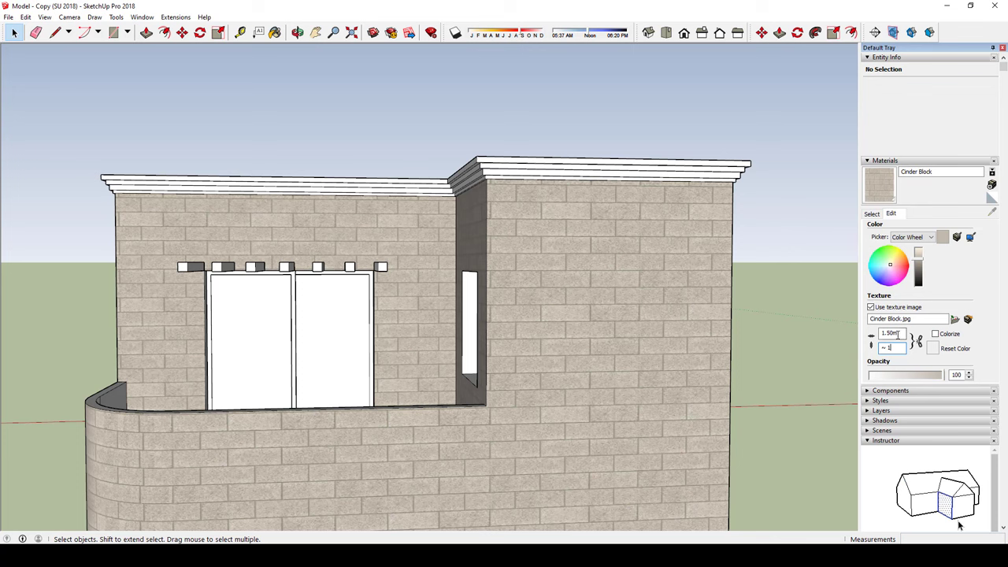
{"action": "key", "text": "Tab"}
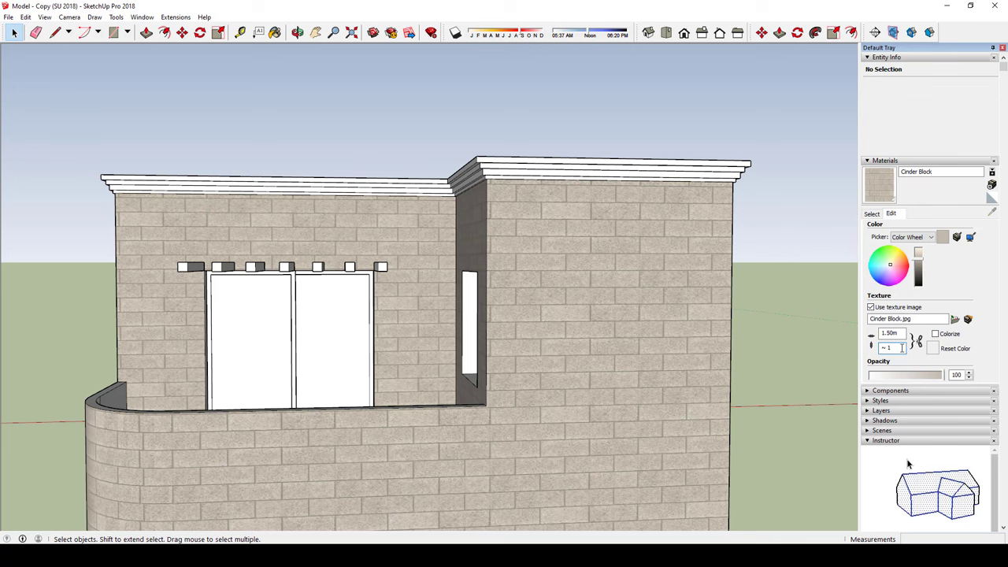
{"action": "left_click_drag", "start_coordinate": [903, 347], "coordinate": [866, 355]}
{"action": "type", "text": "1.5"}
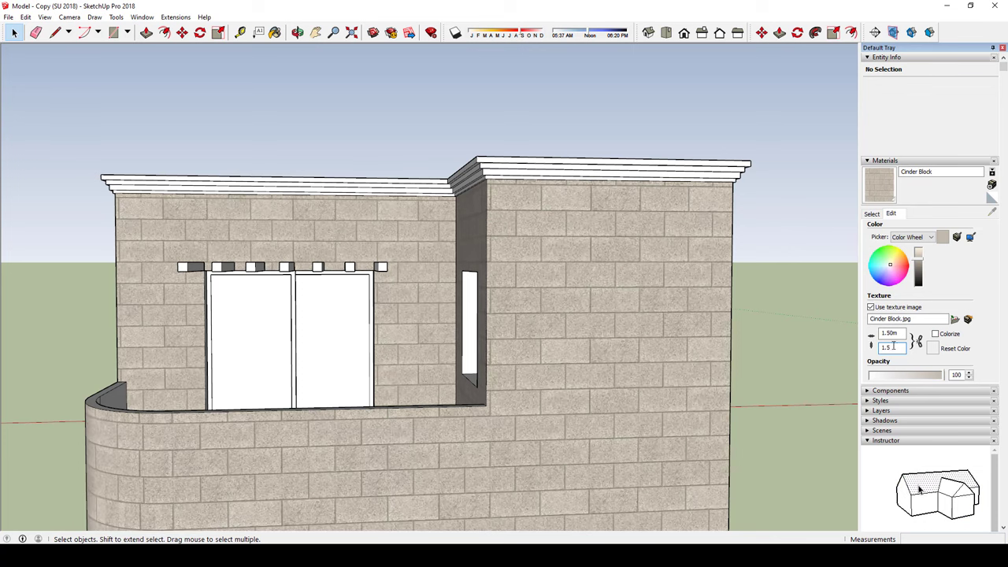
Step: Zoom and orbit to a frontal view to check the 1.5m blocks
{"action": "scroll", "coordinate": [673, 257], "scroll_direction": "up", "scroll_amount": 2}
{"action": "scroll", "coordinate": [630, 265], "scroll_direction": "up", "scroll_amount": 2}
{"action": "scroll", "coordinate": [604, 228], "scroll_direction": "up", "scroll_amount": 2}
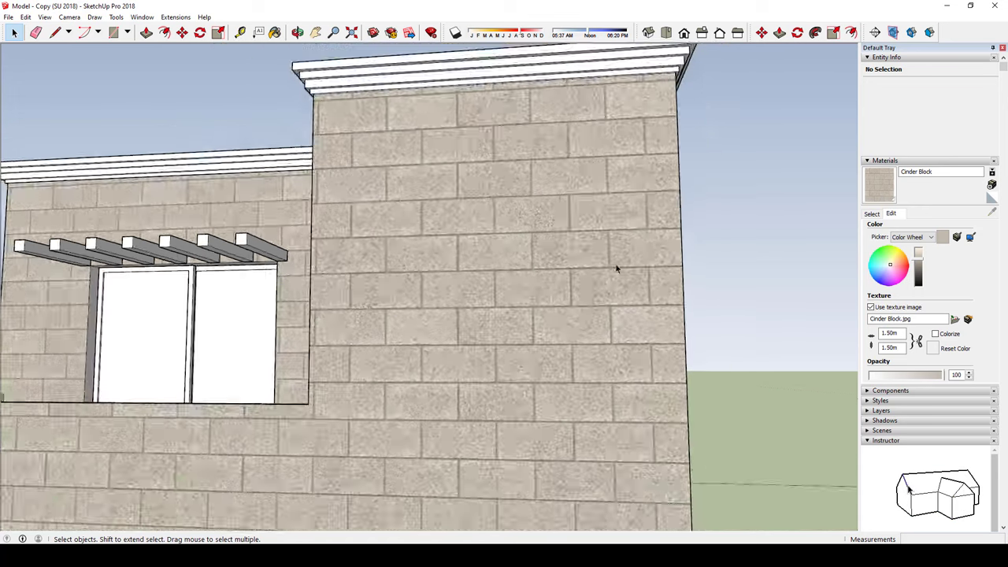
{"action": "scroll", "coordinate": [617, 271], "scroll_direction": "down", "scroll_amount": 3}
{"action": "scroll", "coordinate": [630, 308], "scroll_direction": "down", "scroll_amount": 4}
{"action": "mouse_move", "coordinate": [668, 332]}
{"action": "middle_mouse_down"}
{"action": "mouse_move", "coordinate": [646, 318]}
{"action": "mouse_move", "coordinate": [697, 326]}
{"action": "middle_mouse_up"}
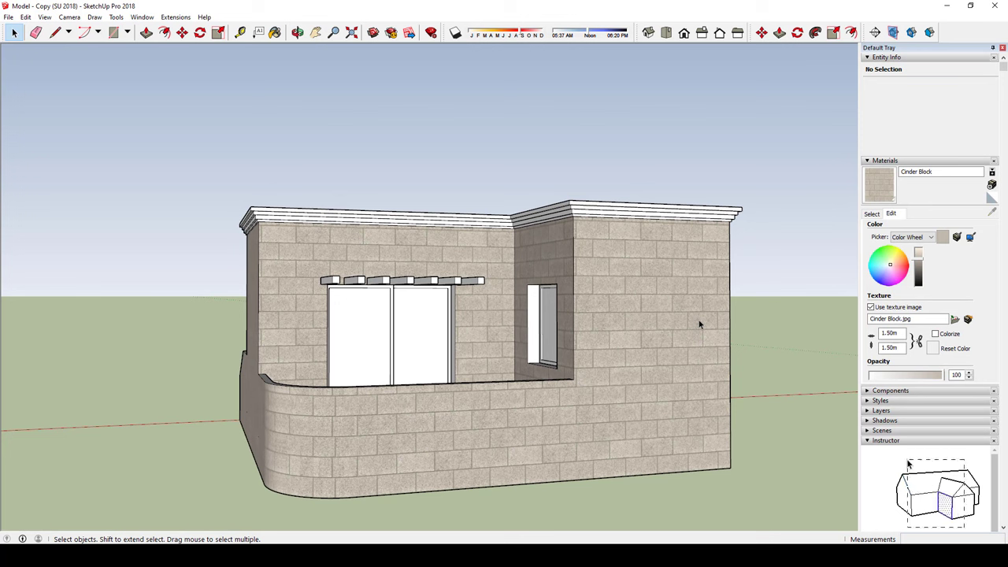
Step: Enlarge the Cinder Block pattern on the right wall using texture positioning
{"action": "left_click", "coordinate": [687, 298]}
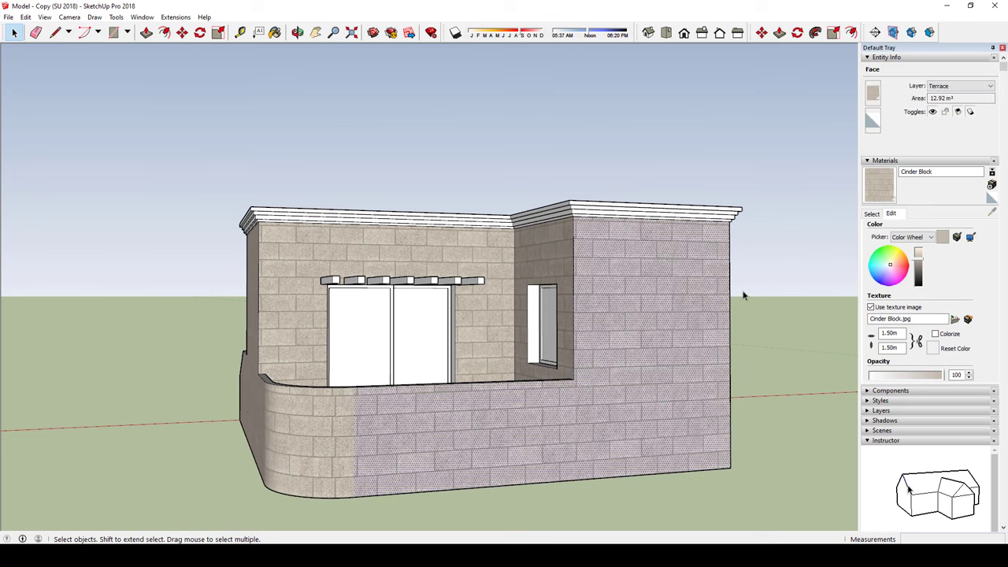
{"action": "right_click", "coordinate": [645, 249]}
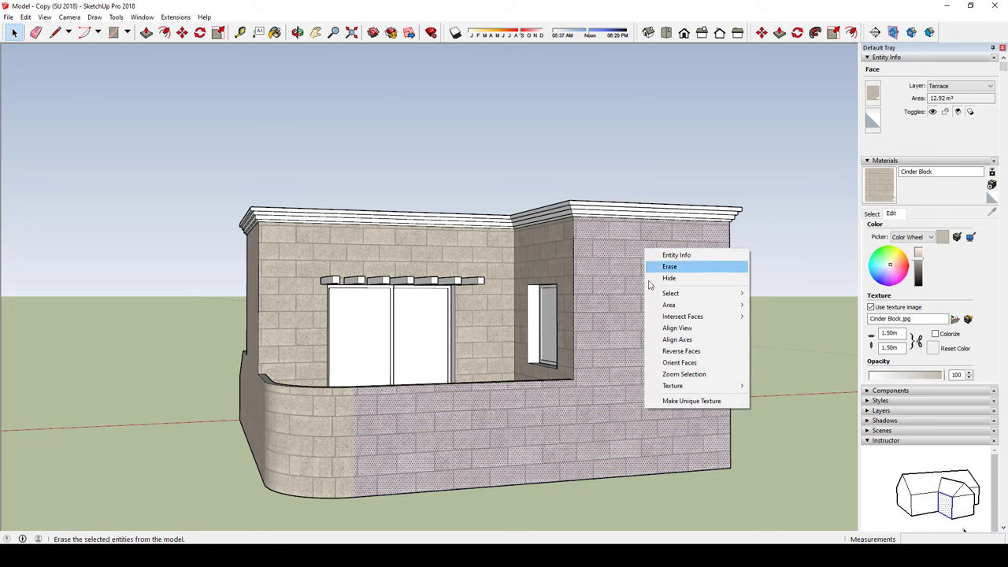
{"action": "mouse_move", "coordinate": [693, 386]}
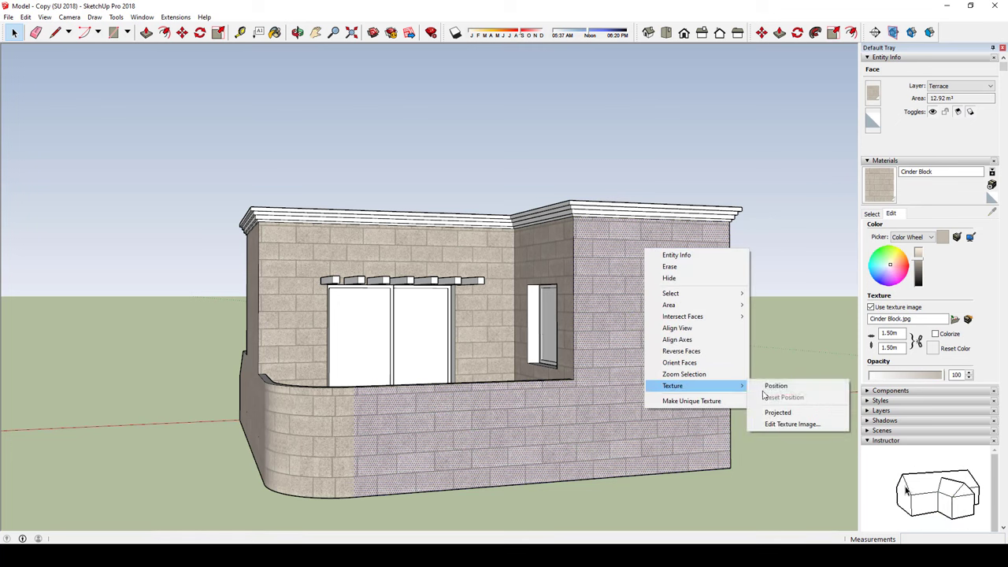
{"action": "left_click", "coordinate": [774, 388]}
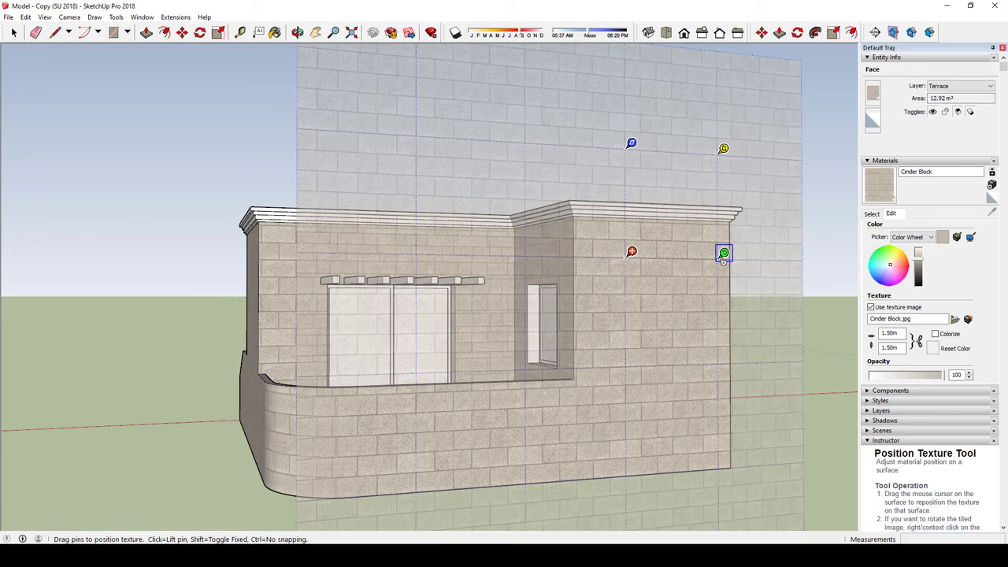
{"action": "mouse_move", "coordinate": [724, 255]}
{"action": "left_mouse_down"}
{"action": "mouse_move", "coordinate": [745, 254]}
{"action": "mouse_move", "coordinate": [754, 287]}
{"action": "mouse_move", "coordinate": [701, 339]}
{"action": "mouse_move", "coordinate": [750, 325]}
{"action": "mouse_move", "coordinate": [642, 218]}
{"action": "mouse_move", "coordinate": [682, 218]}
{"action": "mouse_move", "coordinate": [761, 275]}
{"action": "mouse_move", "coordinate": [749, 332]}
{"action": "mouse_move", "coordinate": [770, 252]}
{"action": "mouse_move", "coordinate": [821, 241]}
{"action": "mouse_move", "coordinate": [757, 260]}
{"action": "mouse_move", "coordinate": [700, 252]}
{"action": "mouse_move", "coordinate": [779, 254]}
{"action": "left_mouse_up"}
{"action": "right_click", "coordinate": [698, 273]}
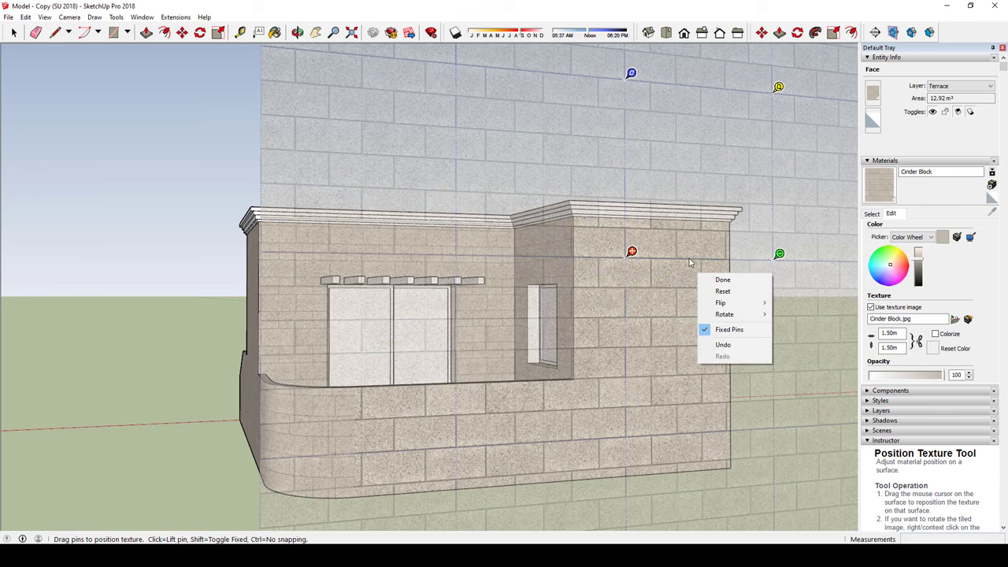
{"action": "left_click", "coordinate": [713, 280]}
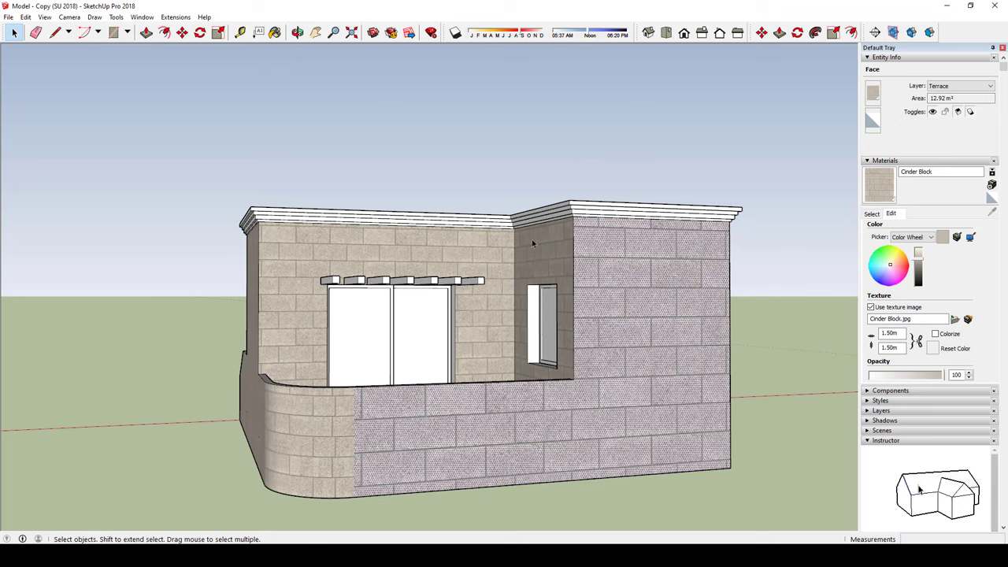
{"action": "left_click", "coordinate": [761, 317]}
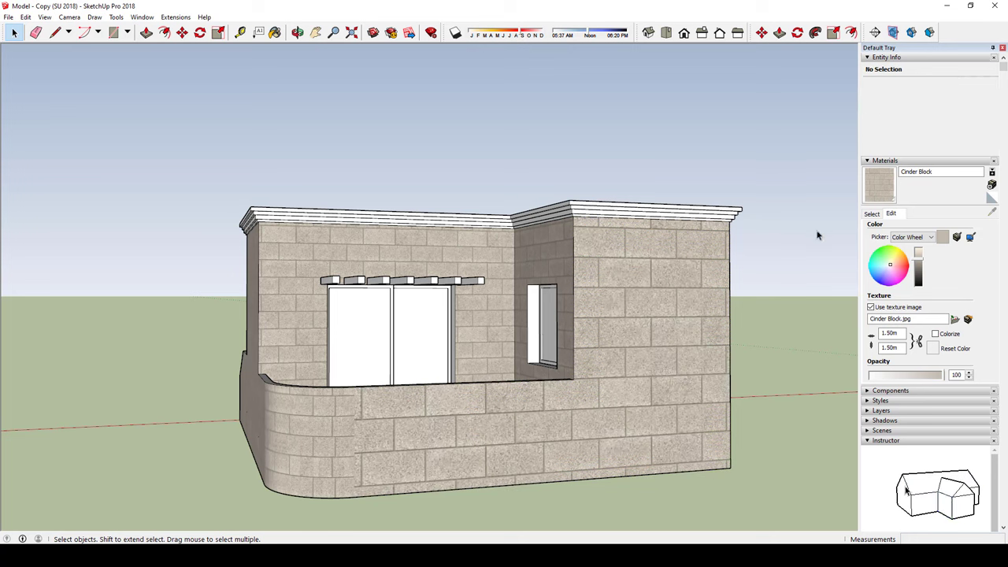
{"action": "left_click", "coordinate": [879, 184]}
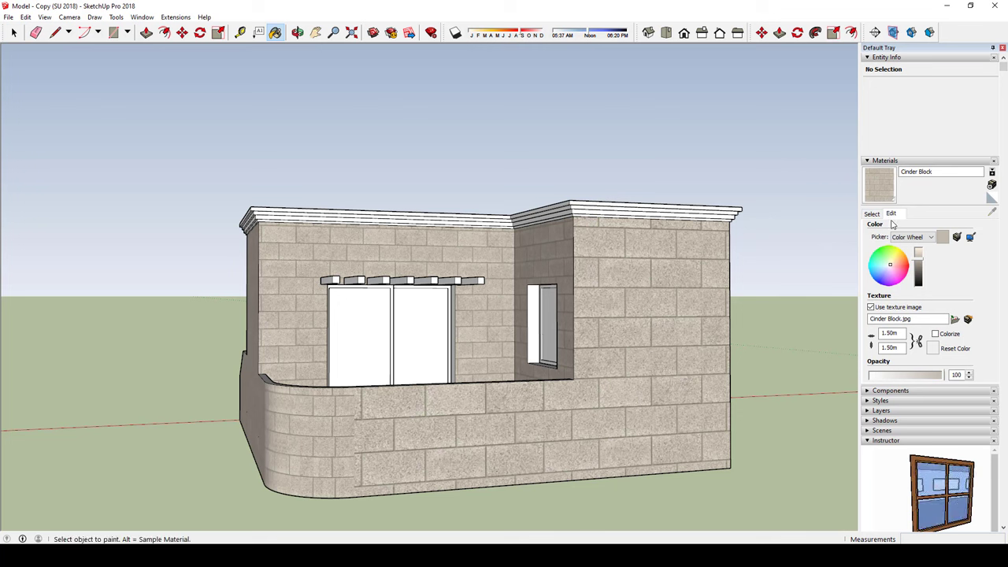
Step: Alt-sample Cinder Block from a wall, then paint the back, left and curved parapet faces
{"action": "key", "text": "alt"}
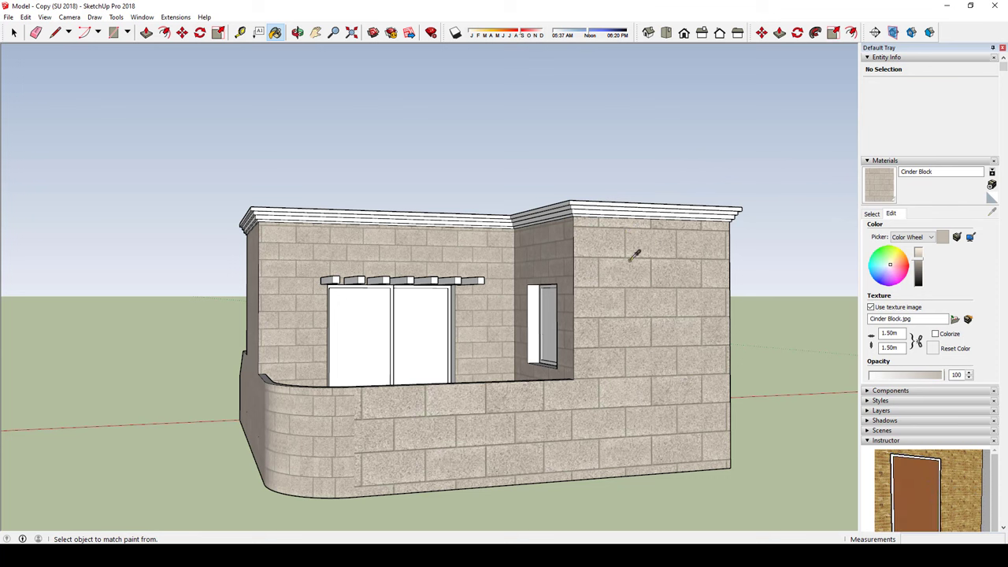
{"action": "left_click", "coordinate": [638, 238], "text": "alt"}
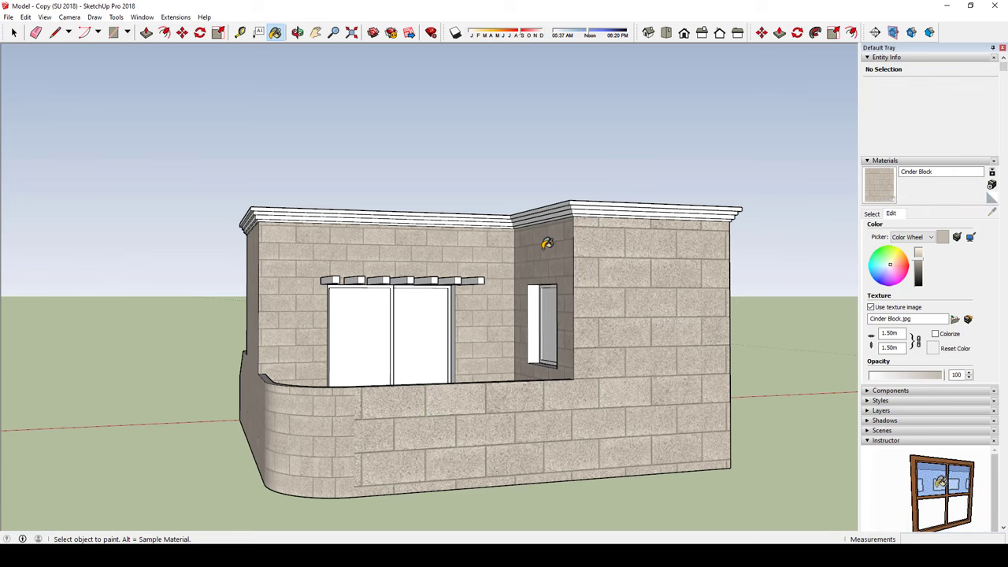
{"action": "mouse_move", "coordinate": [543, 238]}
{"action": "middle_mouse_down"}
{"action": "mouse_move", "coordinate": [712, 277]}
{"action": "mouse_move", "coordinate": [602, 252]}
{"action": "middle_mouse_up"}
{"action": "left_click", "coordinate": [453, 245]}
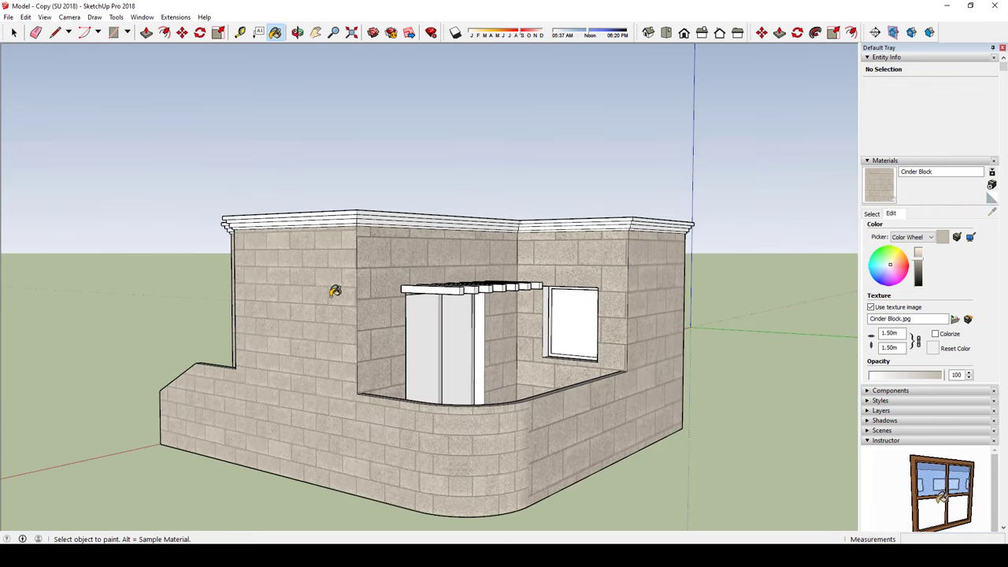
{"action": "left_click", "coordinate": [266, 285]}
{"action": "left_click", "coordinate": [472, 424]}
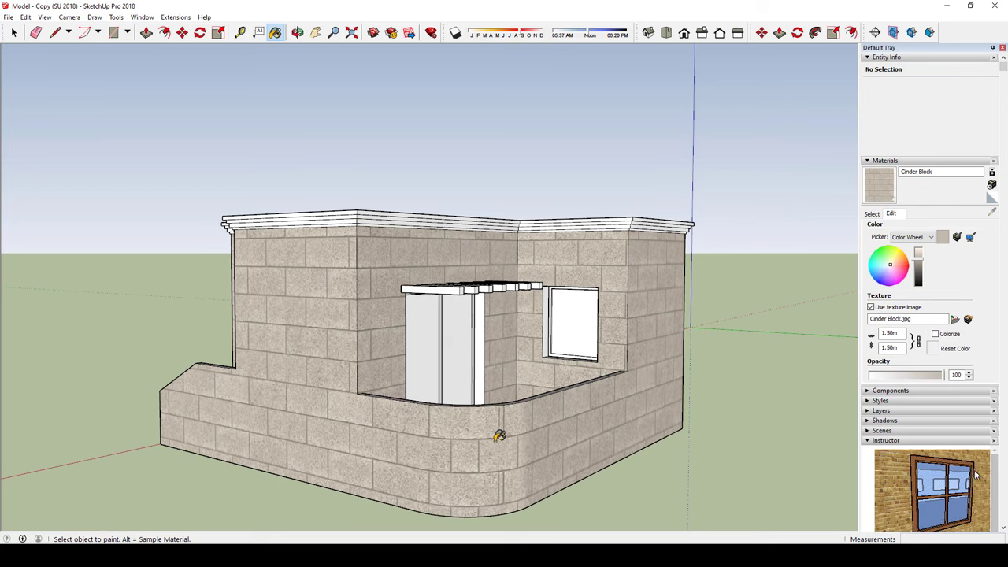
{"action": "mouse_move", "coordinate": [499, 437]}
{"action": "middle_mouse_down"}
{"action": "mouse_move", "coordinate": [551, 462]}
{"action": "mouse_move", "coordinate": [426, 468]}
{"action": "mouse_move", "coordinate": [424, 450]}
{"action": "middle_mouse_up"}
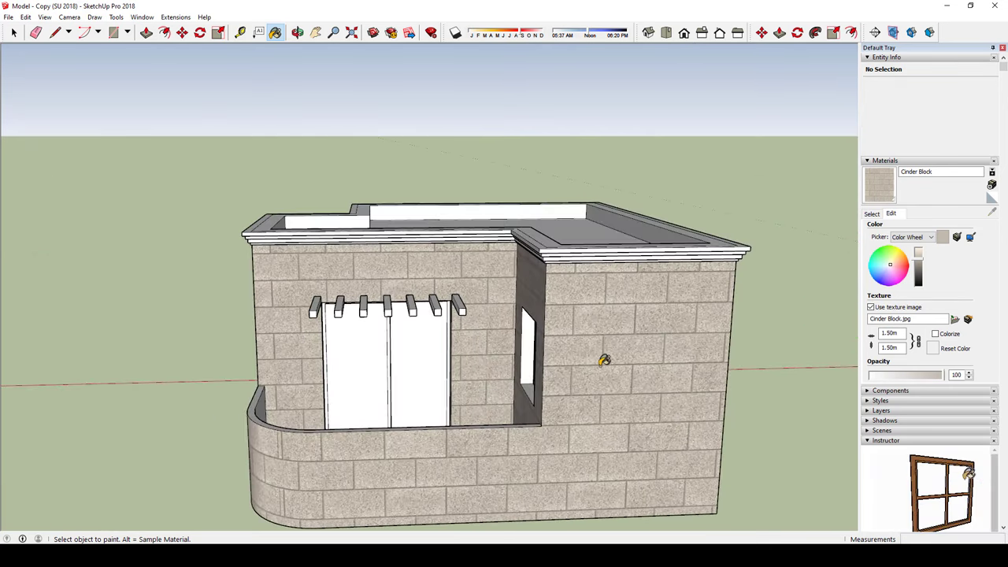
{"action": "mouse_move", "coordinate": [603, 355]}
{"action": "middle_mouse_down"}
{"action": "mouse_move", "coordinate": [642, 367]}
{"action": "mouse_move", "coordinate": [531, 349]}
{"action": "mouse_move", "coordinate": [666, 349]}
{"action": "mouse_move", "coordinate": [533, 328]}
{"action": "mouse_move", "coordinate": [600, 340]}
{"action": "middle_mouse_up"}
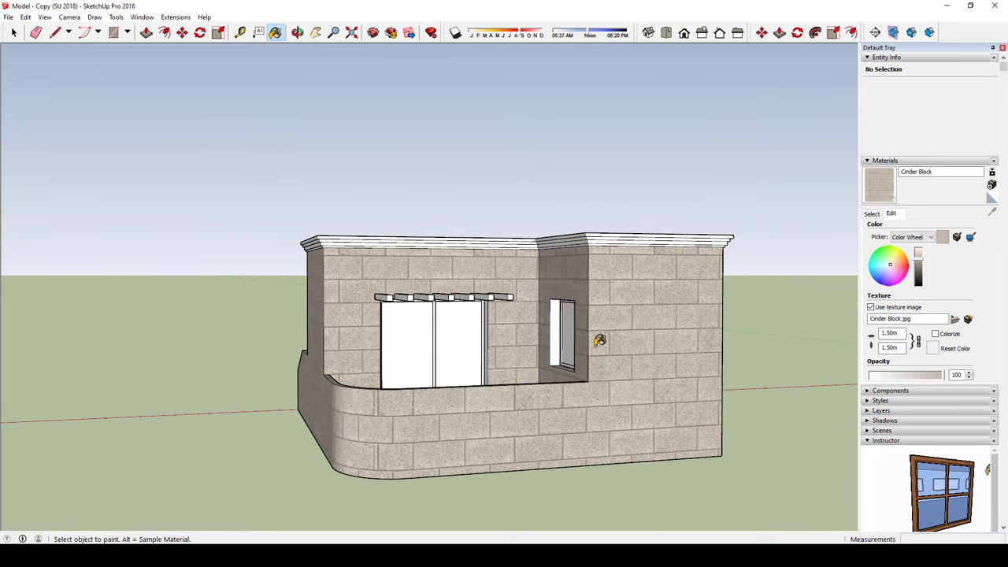
{"action": "key", "text": "space"}
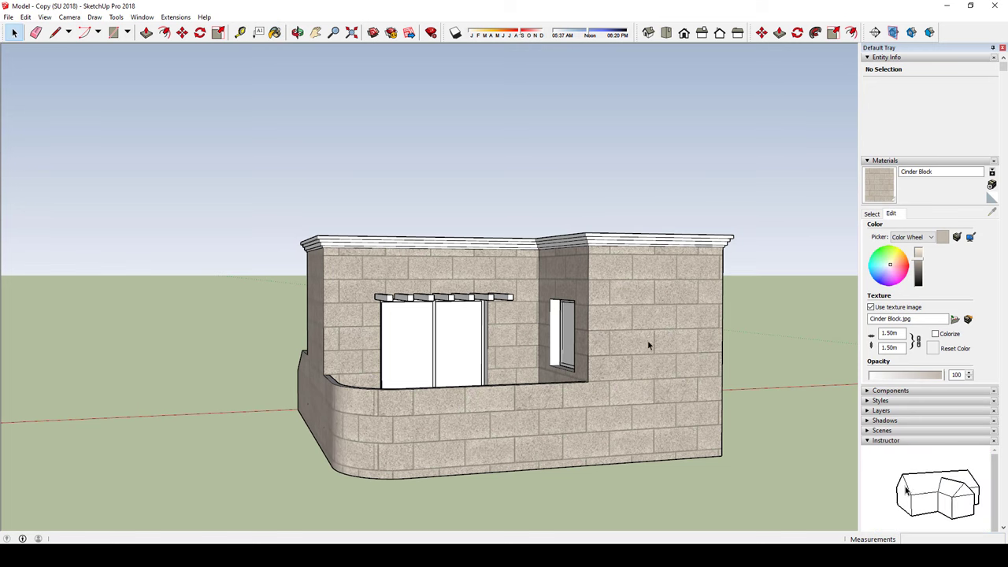
{"action": "left_click", "coordinate": [646, 328]}
{"action": "right_click", "coordinate": [660, 315]}
{"action": "mouse_move", "coordinate": [687, 449]}
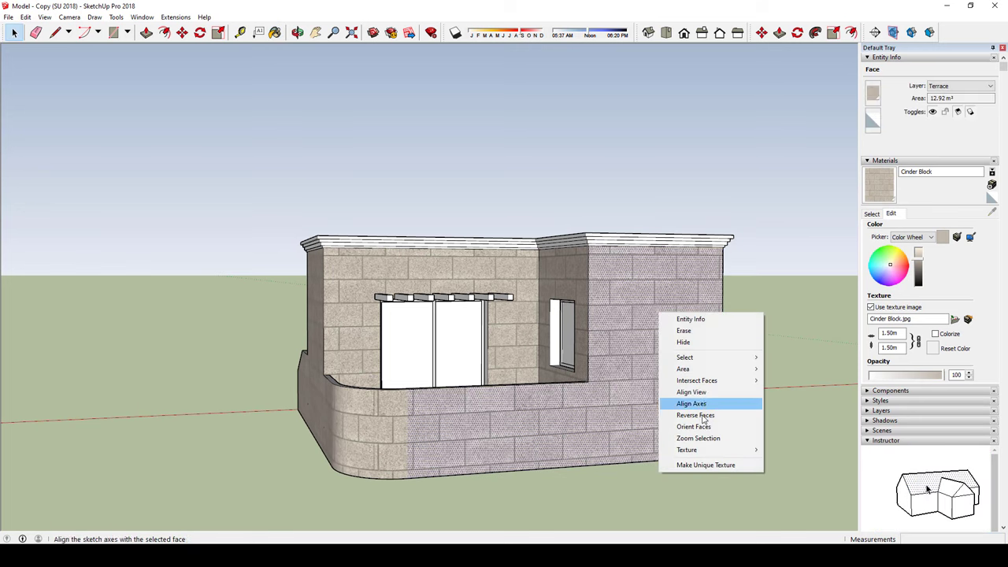
{"action": "left_click", "coordinate": [788, 450]}
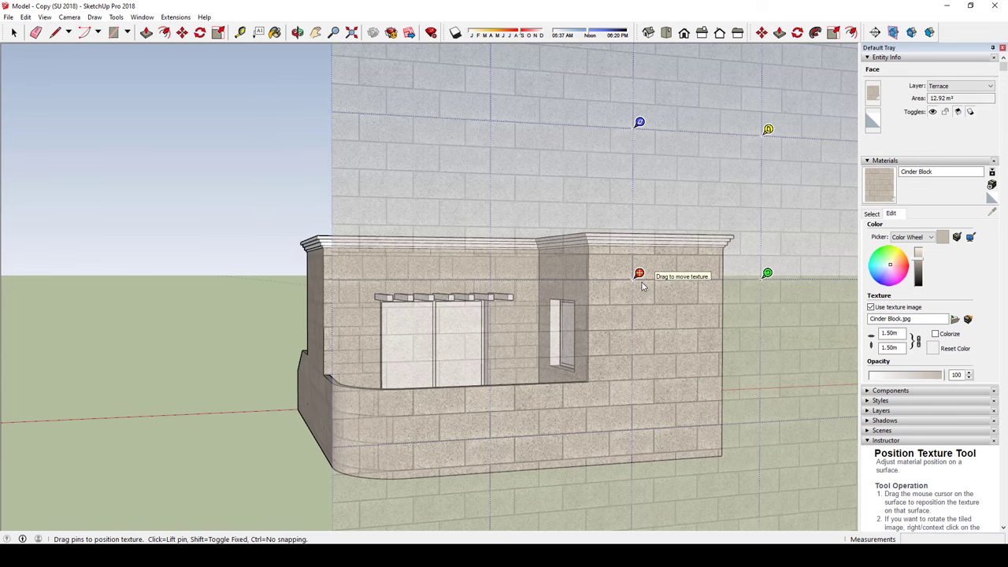
{"action": "left_click", "coordinate": [739, 312]}
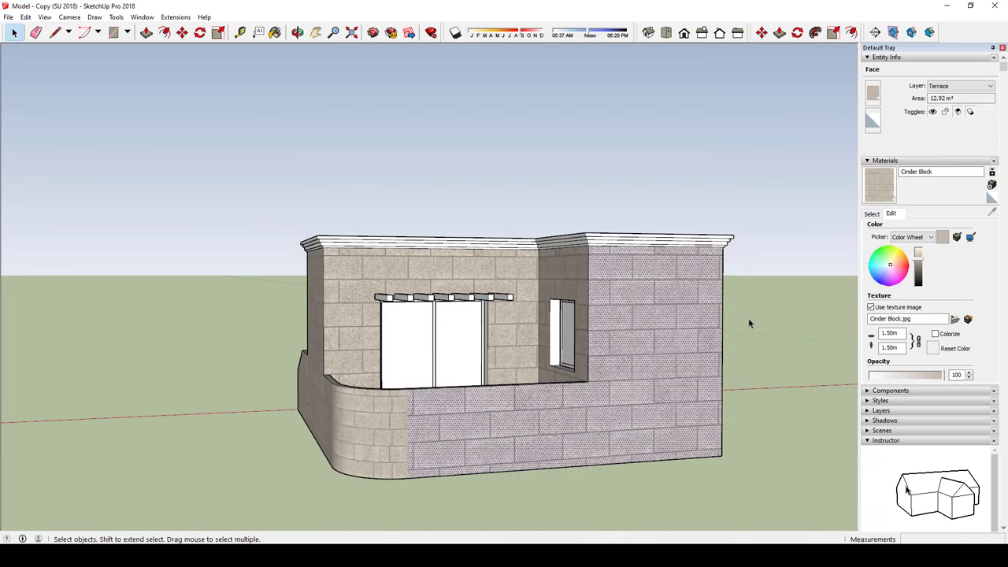
{"action": "left_click", "coordinate": [799, 274]}
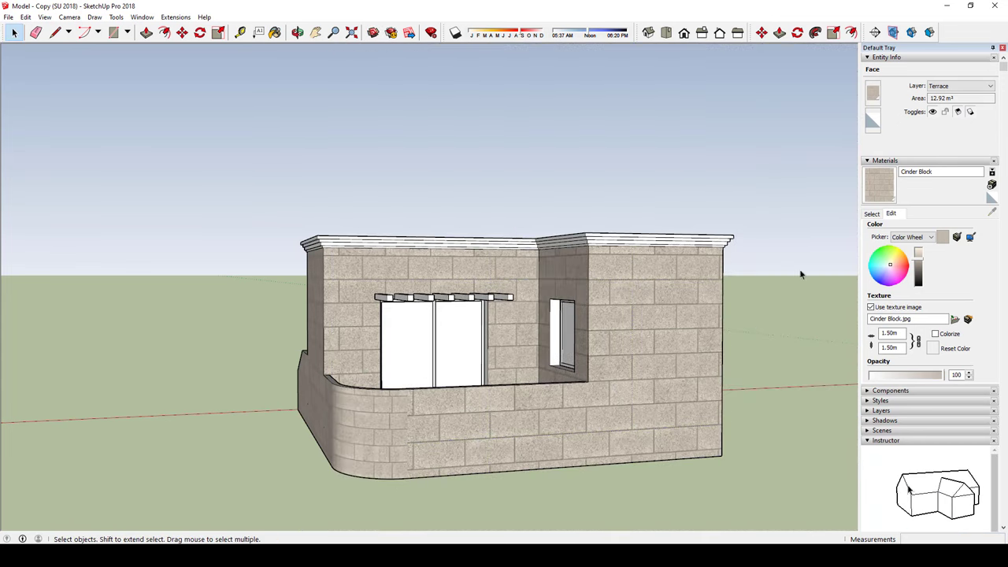
{"action": "left_click", "coordinate": [880, 188]}
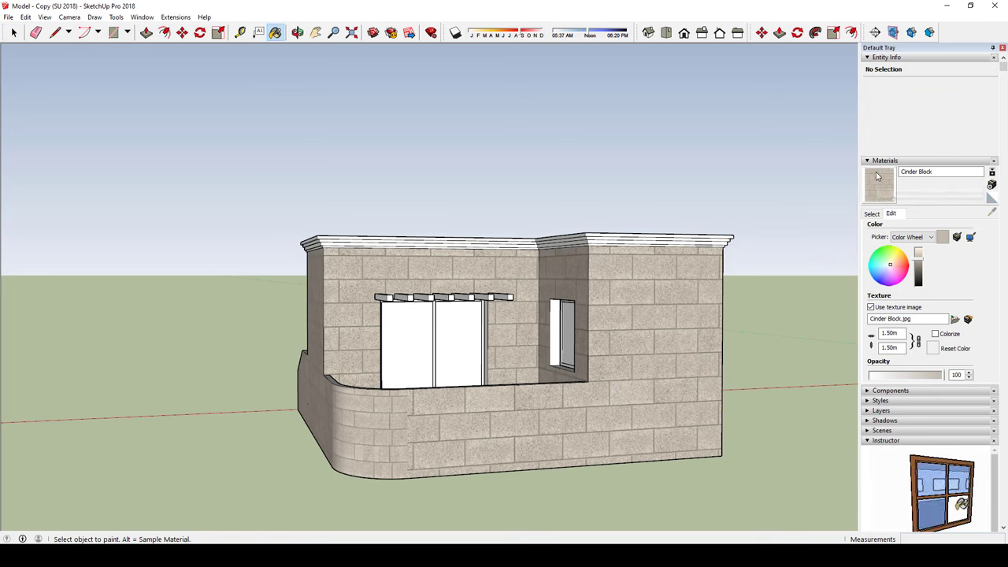
{"action": "key", "text": "alt"}
{"action": "left_click", "coordinate": [674, 277], "text": "alt"}
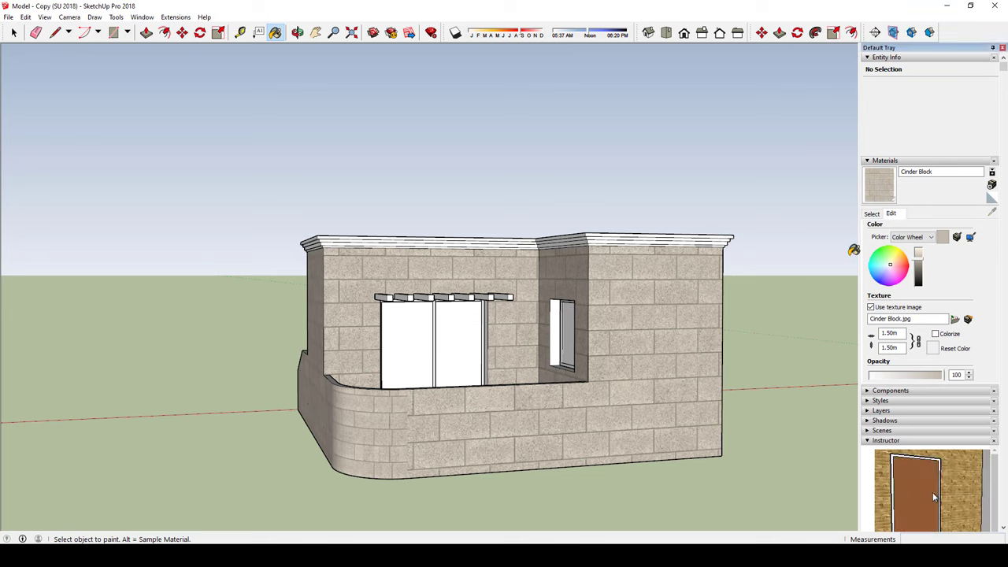
{"action": "left_click", "coordinate": [890, 334]}
{"action": "left_click_drag", "start_coordinate": [898, 333], "coordinate": [865, 333]}
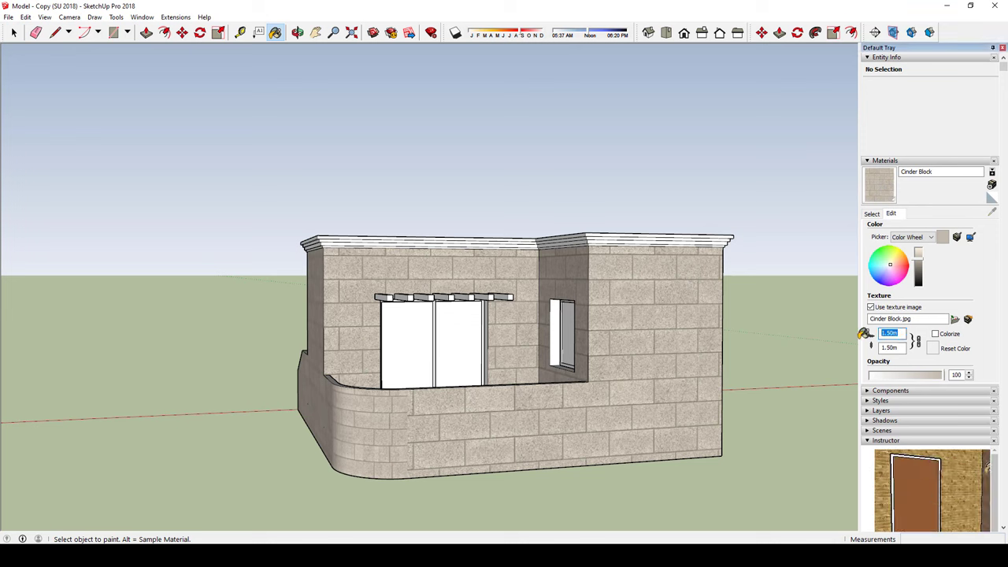
{"action": "type", "text": "5"}
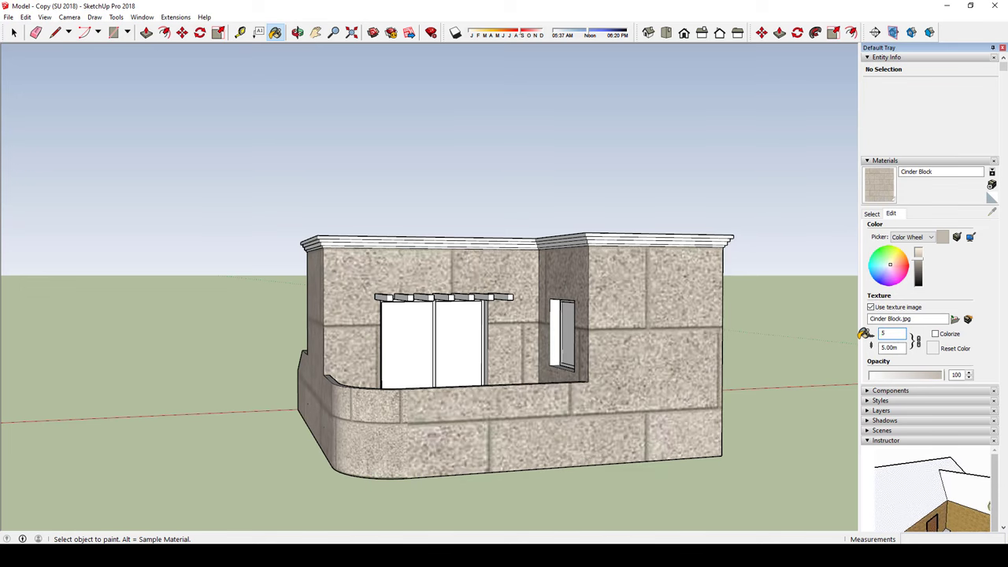
{"action": "mouse_move", "coordinate": [249, 204]}
{"action": "middle_mouse_down"}
{"action": "mouse_move", "coordinate": [648, 318]}
{"action": "mouse_move", "coordinate": [535, 344]}
{"action": "middle_mouse_up"}
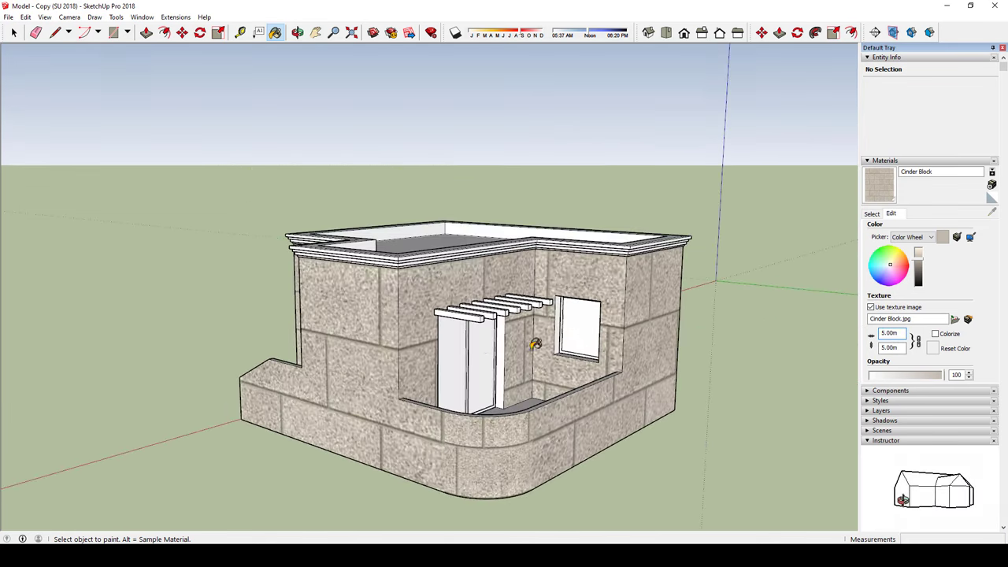
{"action": "key", "text": "space"}
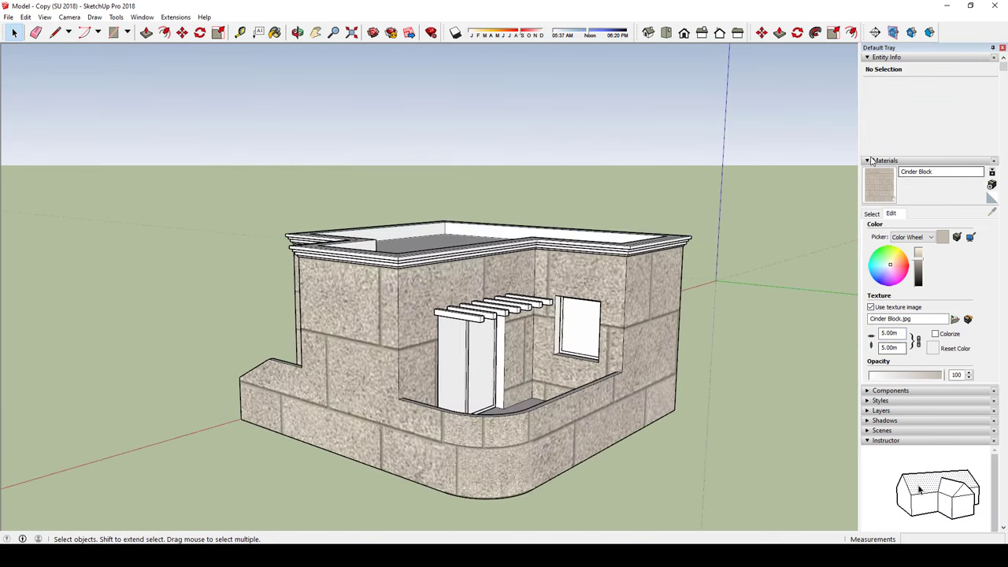
{"action": "middle_click_drag", "start_coordinate": [670, 315], "coordinate": [644, 313]}
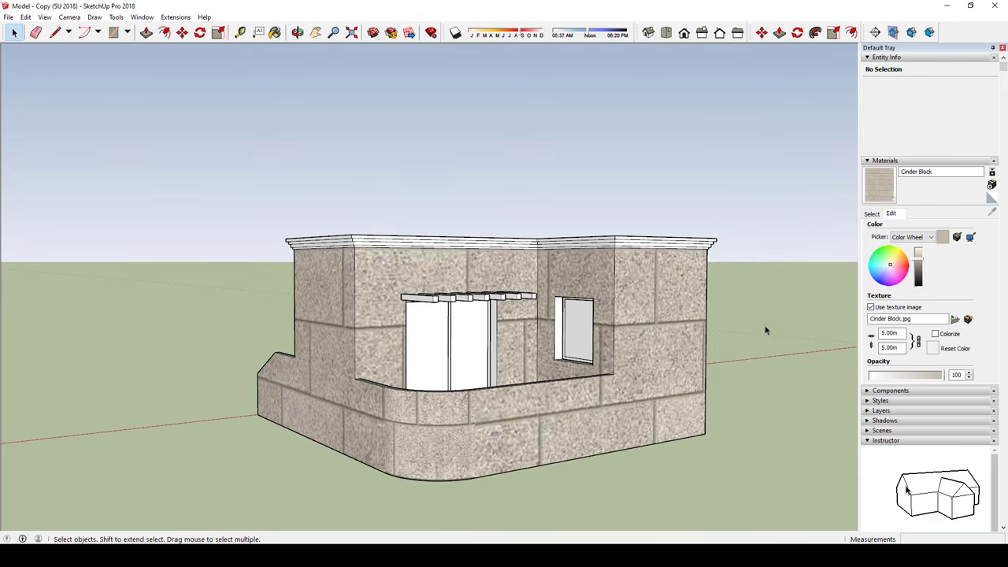
{"action": "mouse_move", "coordinate": [735, 316]}
{"action": "middle_mouse_down"}
{"action": "mouse_move", "coordinate": [686, 286]}
{"action": "mouse_move", "coordinate": [815, 270]}
{"action": "mouse_move", "coordinate": [793, 263]}
{"action": "mouse_move", "coordinate": [716, 282]}
{"action": "mouse_move", "coordinate": [677, 339]}
{"action": "mouse_move", "coordinate": [665, 387]}
{"action": "mouse_move", "coordinate": [606, 278]}
{"action": "middle_mouse_up"}
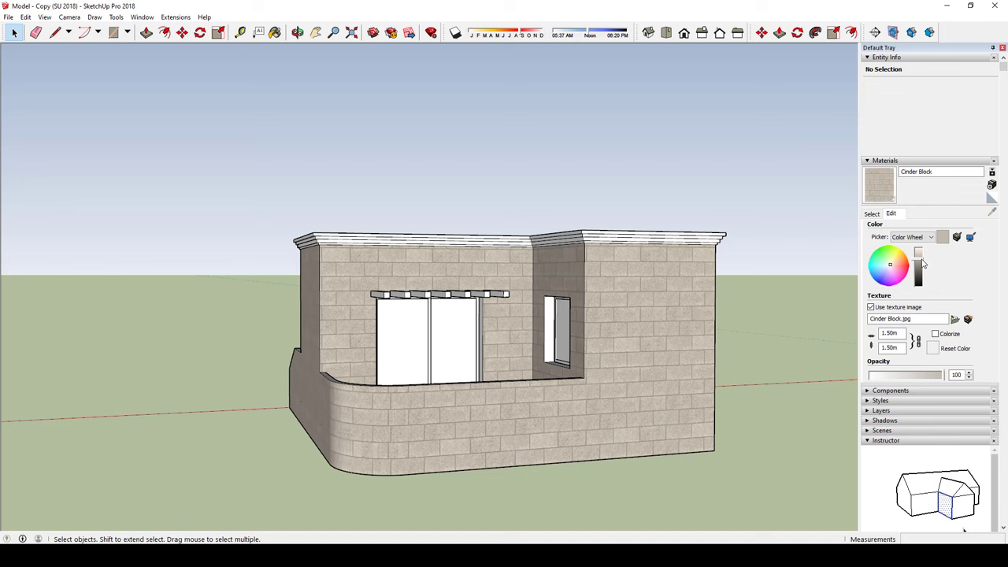
Step: Nudge the Cinder Block brightness and orbit to inspect the walls
{"action": "left_click_drag", "start_coordinate": [924, 264], "coordinate": [927, 271]}
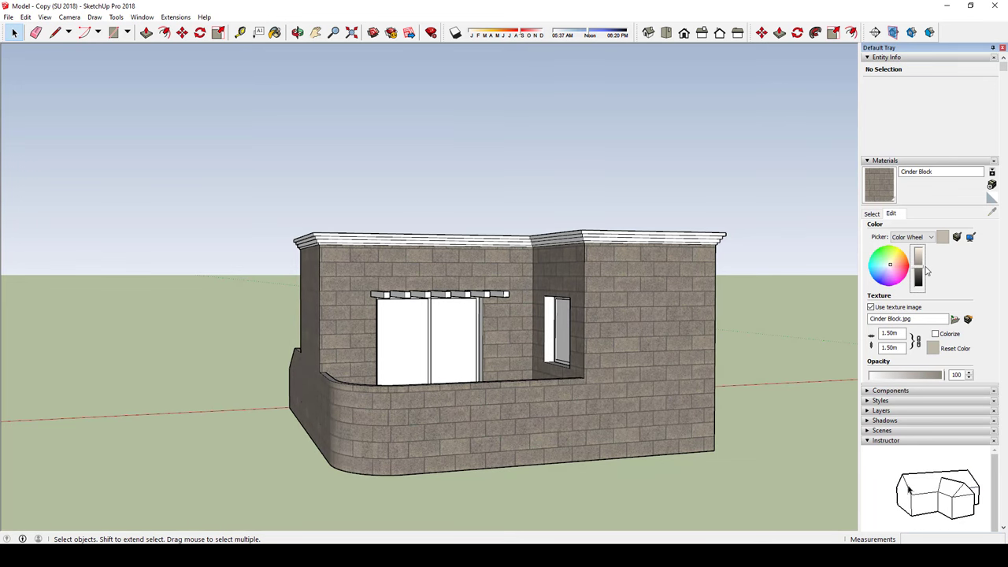
{"action": "middle_click_drag", "start_coordinate": [742, 336], "coordinate": [754, 315]}
{"action": "scroll", "coordinate": [502, 331], "scroll_direction": "up", "scroll_amount": 2}
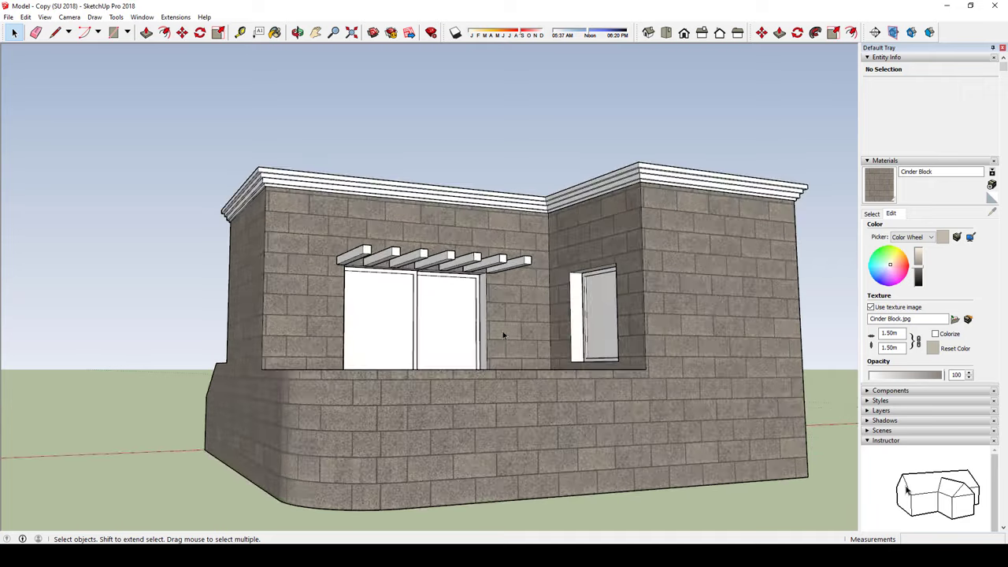
{"action": "middle_click_drag", "start_coordinate": [502, 331], "coordinate": [861, 289]}
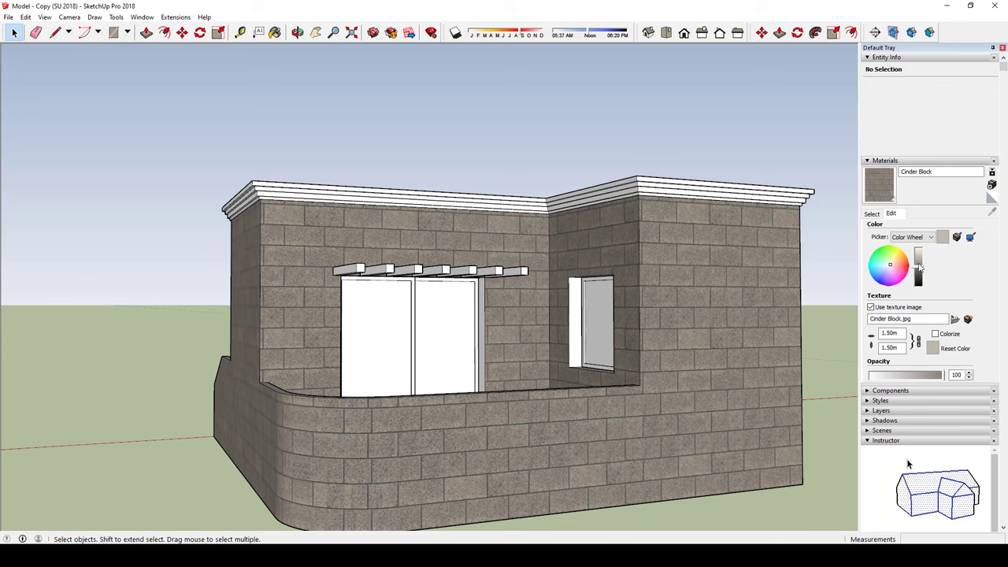
Step: Test green, red, purple-pink and greyish-brown tints on Cinder Block, then revert to grey
{"action": "left_click", "coordinate": [890, 266]}
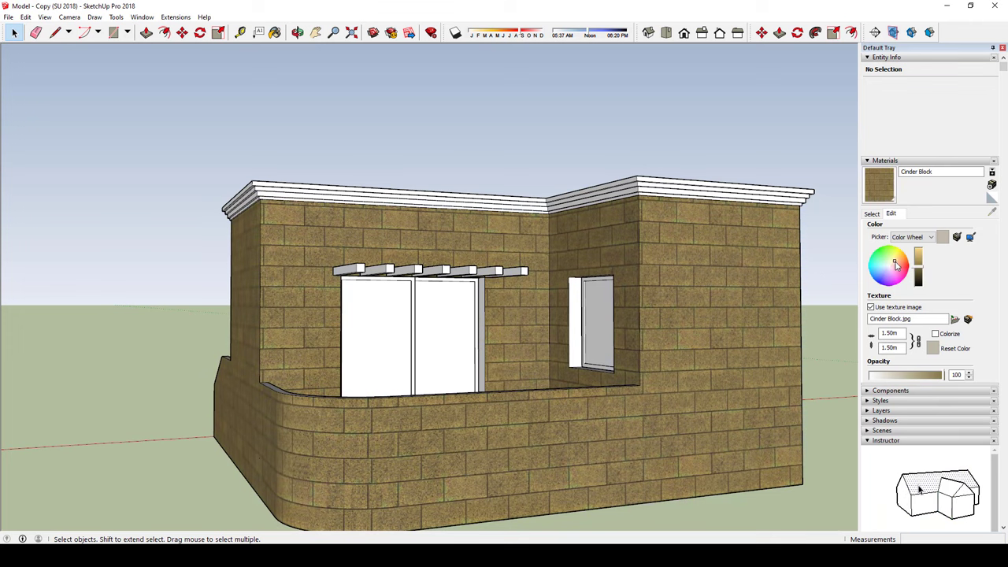
{"action": "left_click_drag", "start_coordinate": [895, 263], "coordinate": [895, 270]}
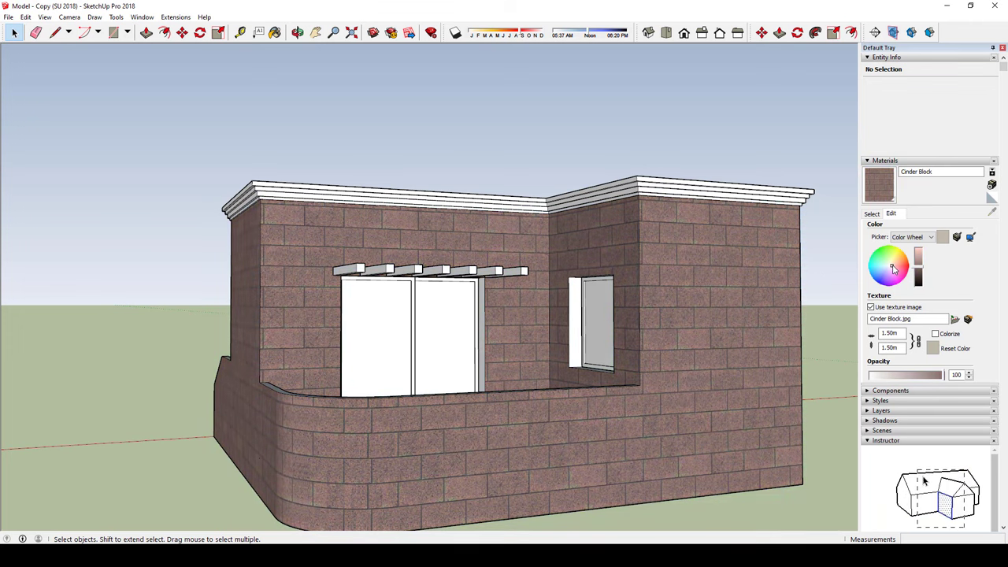
{"action": "left_click_drag", "start_coordinate": [894, 269], "coordinate": [891, 271]}
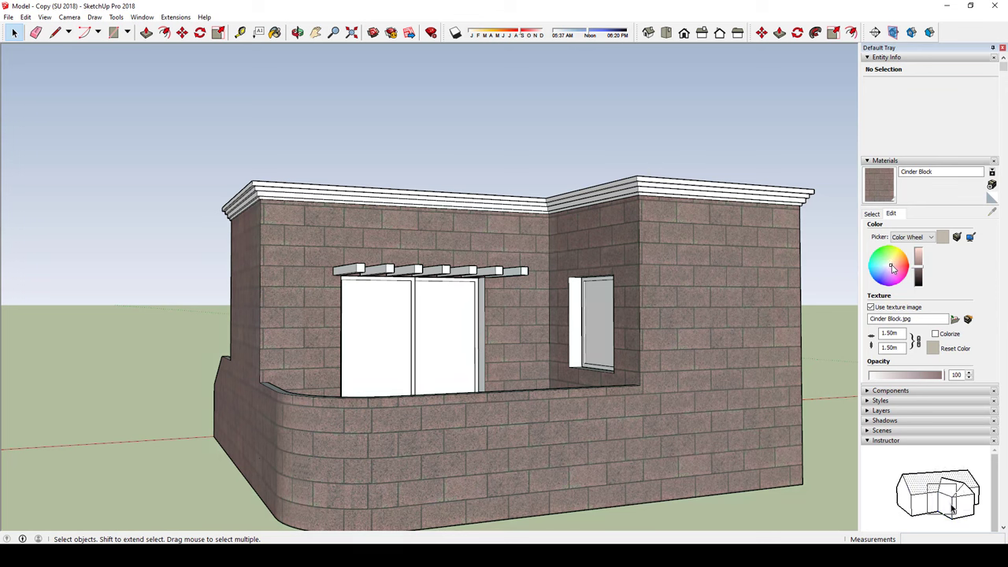
{"action": "left_click", "coordinate": [893, 269]}
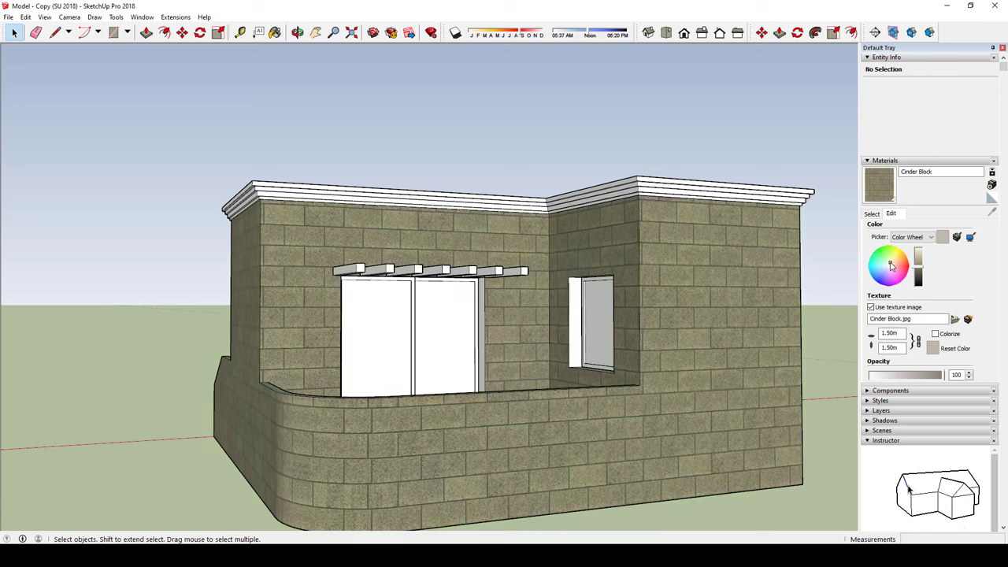
{"action": "left_click_drag", "start_coordinate": [891, 267], "coordinate": [883, 268]}
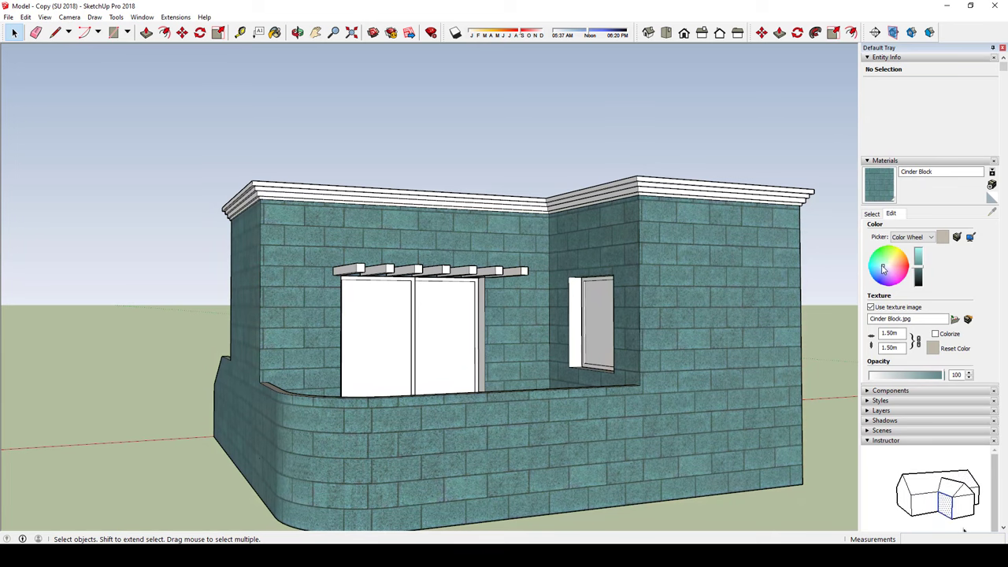
{"action": "middle_click_drag", "start_coordinate": [761, 264], "coordinate": [675, 225]}
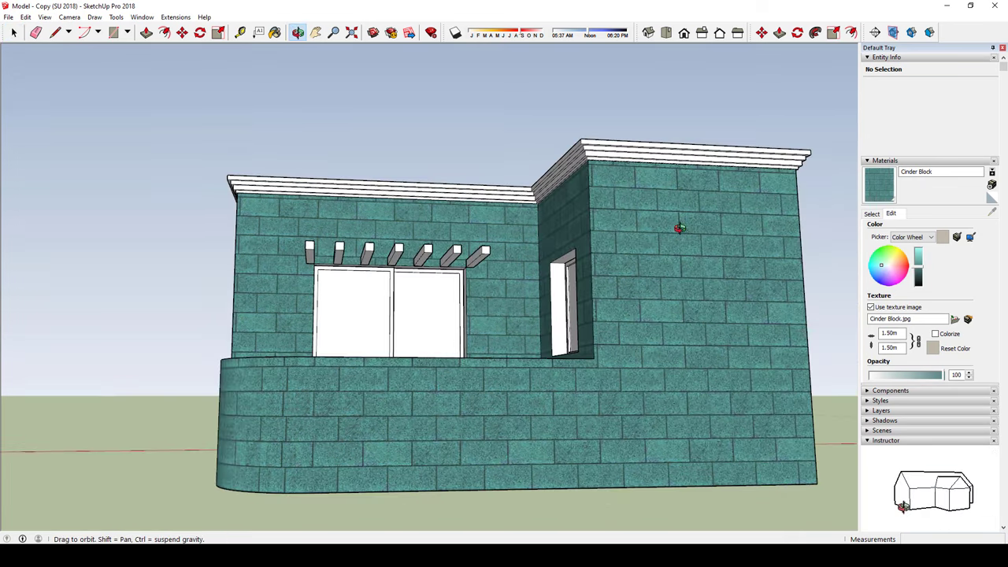
{"action": "mouse_move", "coordinate": [828, 271]}
{"action": "middle_mouse_down"}
{"action": "mouse_move", "coordinate": [669, 265]}
{"action": "mouse_move", "coordinate": [796, 344]}
{"action": "middle_mouse_up"}
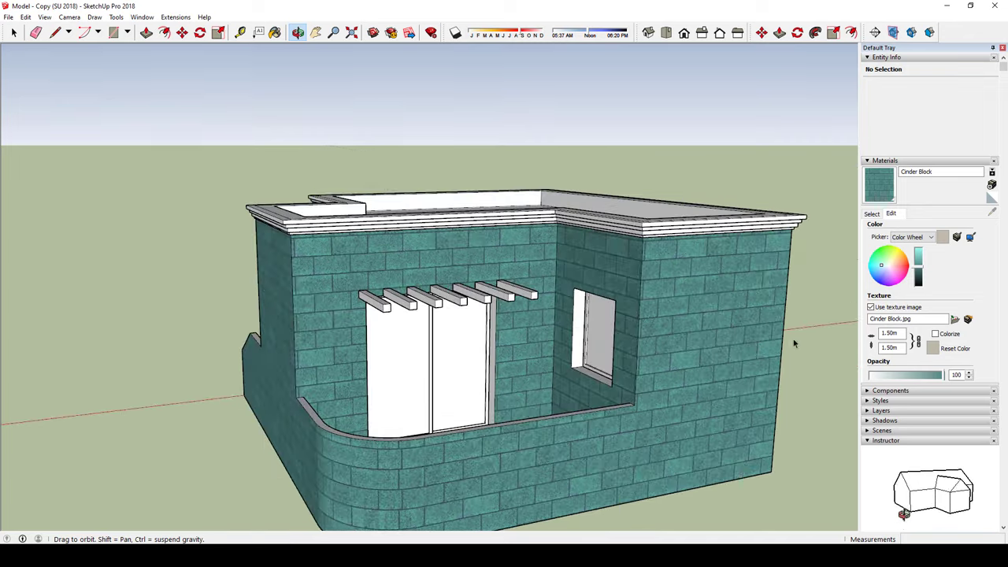
{"action": "left_click", "coordinate": [890, 268]}
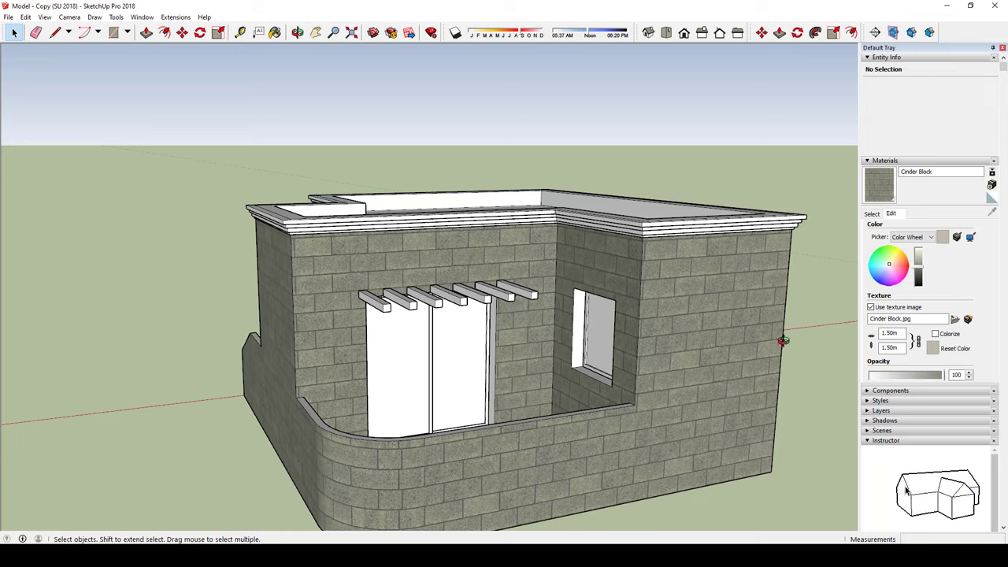
Step: Lighten the Cinder Block texture and orbit to check the left corner and roof
{"action": "mouse_move", "coordinate": [781, 342]}
{"action": "middle_mouse_down"}
{"action": "mouse_move", "coordinate": [725, 286]}
{"action": "mouse_move", "coordinate": [641, 255]}
{"action": "middle_mouse_up"}
{"action": "left_click_drag", "start_coordinate": [919, 269], "coordinate": [919, 260]}
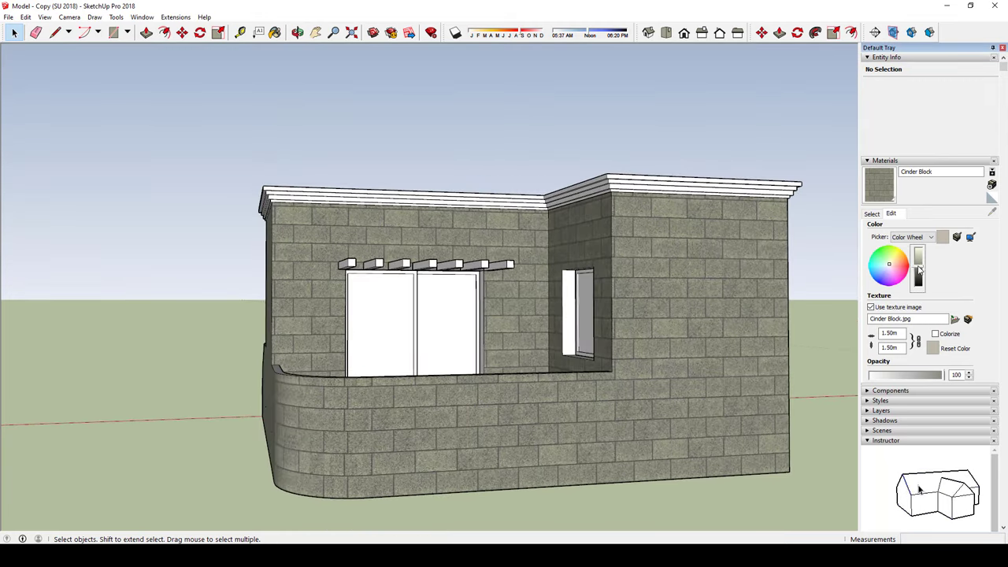
{"action": "mouse_move", "coordinate": [833, 273]}
{"action": "middle_mouse_down"}
{"action": "mouse_move", "coordinate": [678, 304]}
{"action": "mouse_move", "coordinate": [783, 311]}
{"action": "mouse_move", "coordinate": [721, 319]}
{"action": "mouse_move", "coordinate": [772, 400]}
{"action": "middle_mouse_up"}
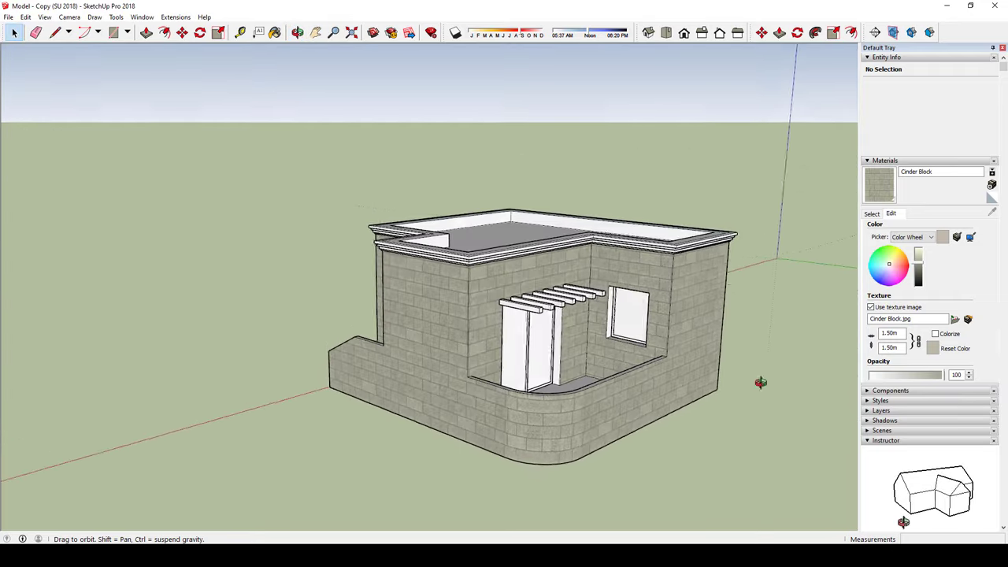
{"action": "scroll", "coordinate": [645, 383], "scroll_direction": "up", "scroll_amount": 3}
{"action": "mouse_move", "coordinate": [645, 383]}
{"action": "middle_mouse_down"}
{"action": "mouse_move", "coordinate": [665, 374]}
{"action": "mouse_move", "coordinate": [641, 328]}
{"action": "mouse_move", "coordinate": [616, 388]}
{"action": "middle_mouse_up"}
{"action": "scroll", "coordinate": [661, 322], "scroll_direction": "down", "scroll_amount": 2}
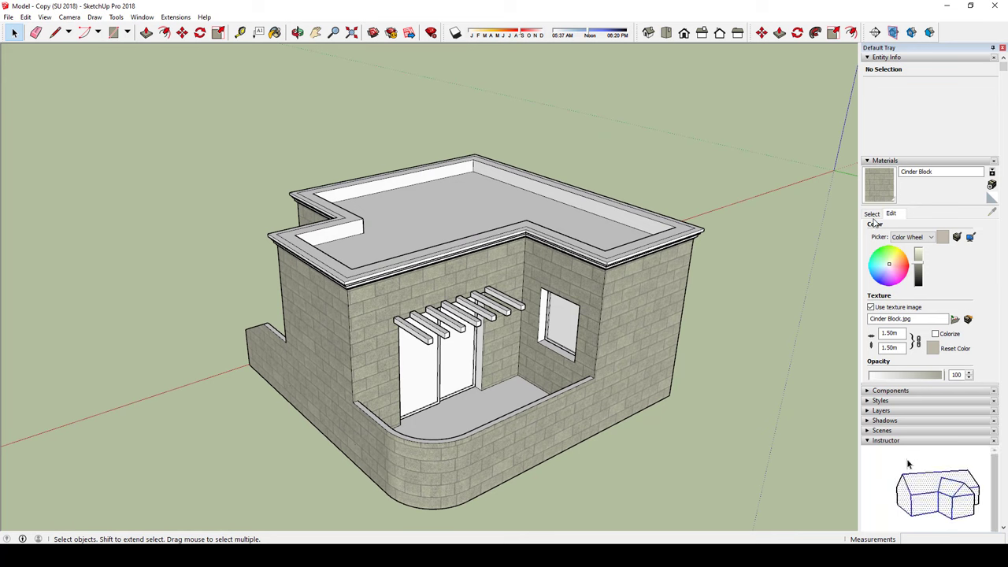
Step: Choose the Wood Floor material from the Wood category in the Materials library
{"action": "left_click", "coordinate": [872, 214]}
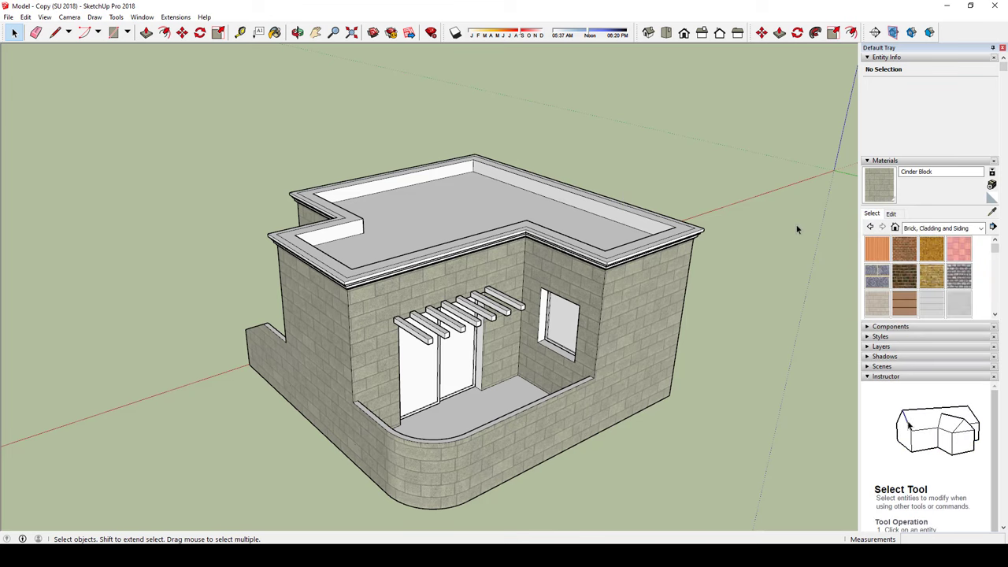
{"action": "middle_click_drag", "start_coordinate": [459, 398], "coordinate": [503, 430]}
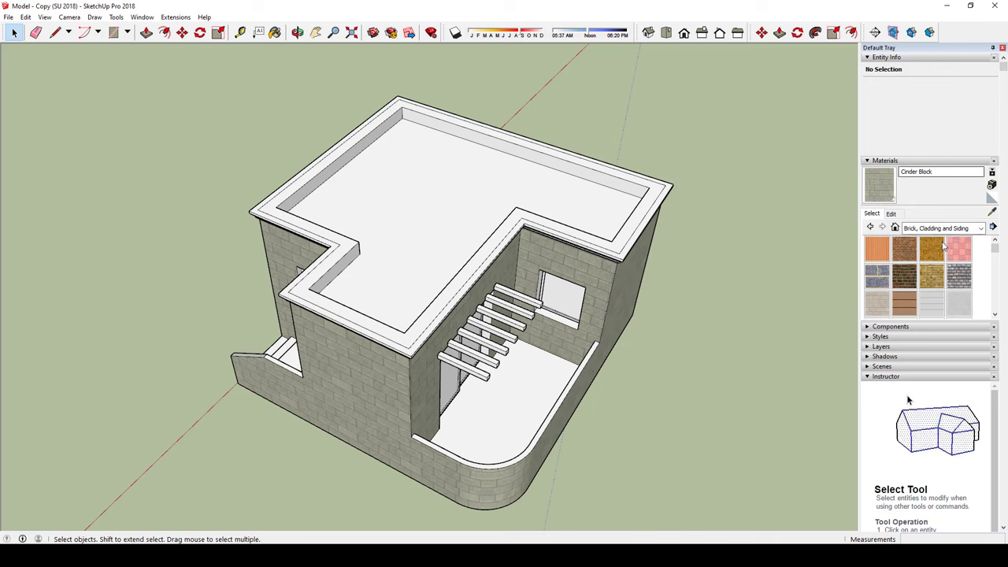
{"action": "left_click", "coordinate": [980, 228]}
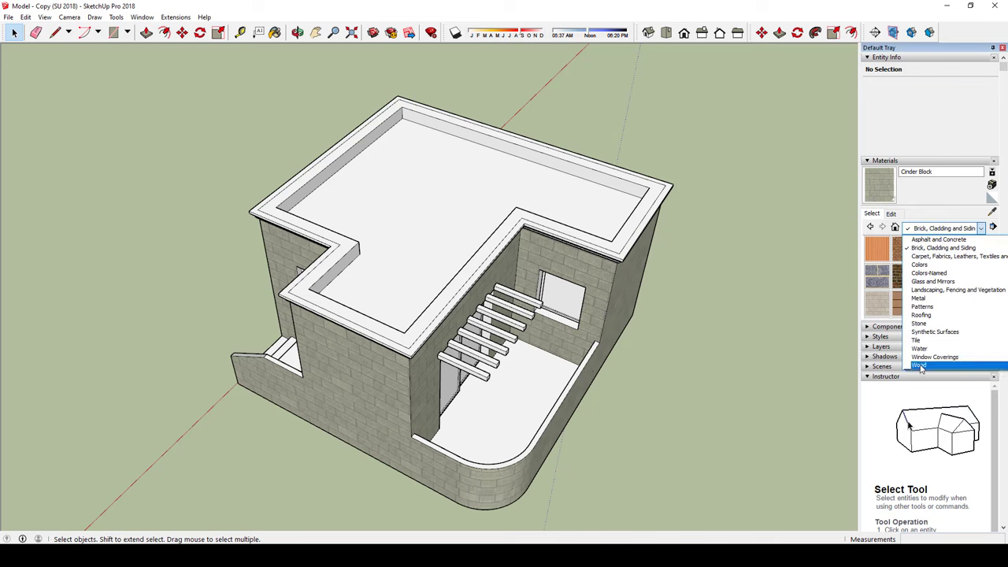
{"action": "left_click", "coordinate": [920, 366]}
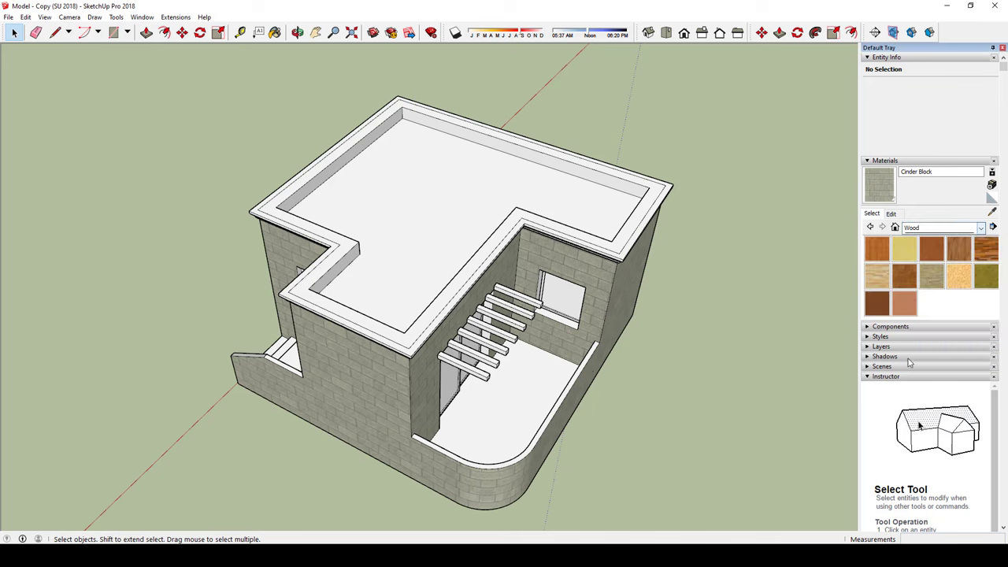
{"action": "left_click", "coordinate": [957, 260]}
Step: Paint the terrace floor with Wood Floor and orbit around to inspect it
{"action": "left_click", "coordinate": [558, 372]}
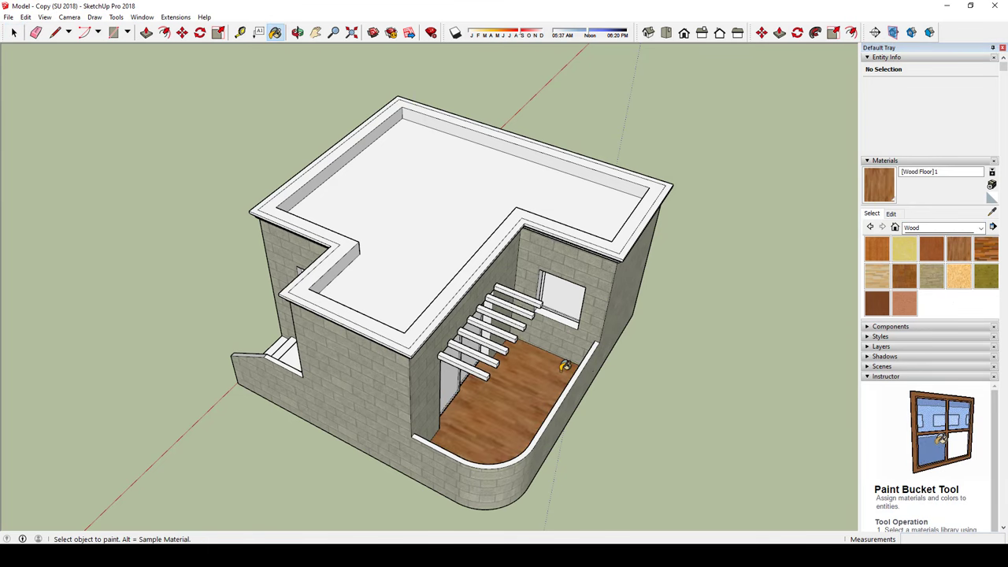
{"action": "mouse_move", "coordinate": [559, 372]}
{"action": "middle_mouse_down"}
{"action": "mouse_move", "coordinate": [468, 419]}
{"action": "mouse_move", "coordinate": [409, 468]}
{"action": "middle_mouse_up"}
{"action": "scroll", "coordinate": [425, 453], "scroll_direction": "up", "scroll_amount": 3}
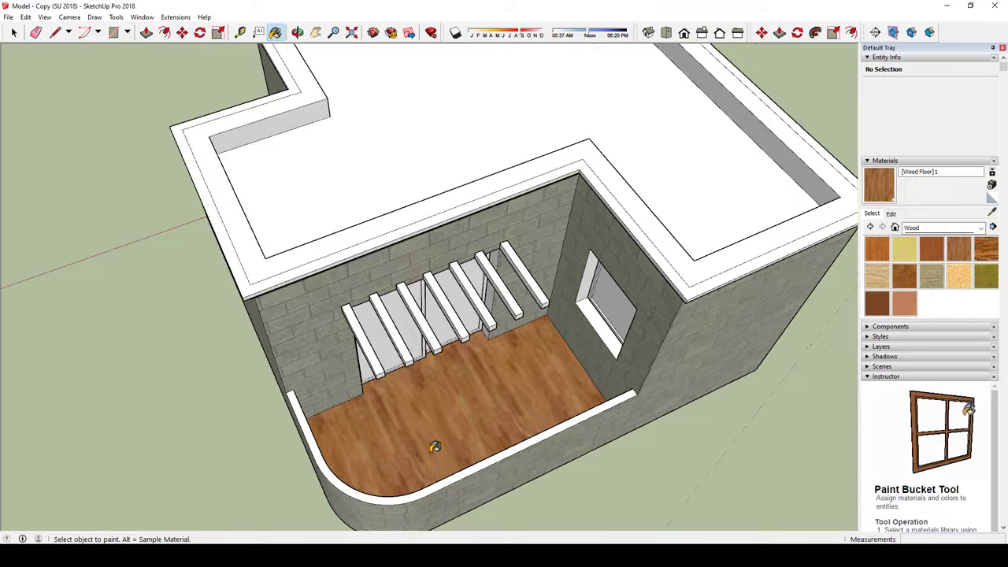
{"action": "scroll", "coordinate": [464, 441], "scroll_direction": "up", "scroll_amount": 3}
{"action": "key", "text": "space"}
{"action": "mouse_move", "coordinate": [479, 423]}
{"action": "middle_mouse_down"}
{"action": "mouse_move", "coordinate": [475, 333]}
{"action": "mouse_move", "coordinate": [394, 379]}
{"action": "mouse_move", "coordinate": [326, 439]}
{"action": "middle_mouse_up"}
{"action": "scroll", "coordinate": [435, 433], "scroll_direction": "up", "scroll_amount": 4}
{"action": "mouse_move", "coordinate": [653, 403]}
{"action": "middle_mouse_down"}
{"action": "mouse_move", "coordinate": [563, 405]}
{"action": "mouse_move", "coordinate": [540, 315]}
{"action": "mouse_move", "coordinate": [505, 339]}
{"action": "mouse_move", "coordinate": [465, 423]}
{"action": "mouse_move", "coordinate": [594, 401]}
{"action": "mouse_move", "coordinate": [565, 361]}
{"action": "mouse_move", "coordinate": [529, 412]}
{"action": "mouse_move", "coordinate": [499, 375]}
{"action": "middle_mouse_up"}
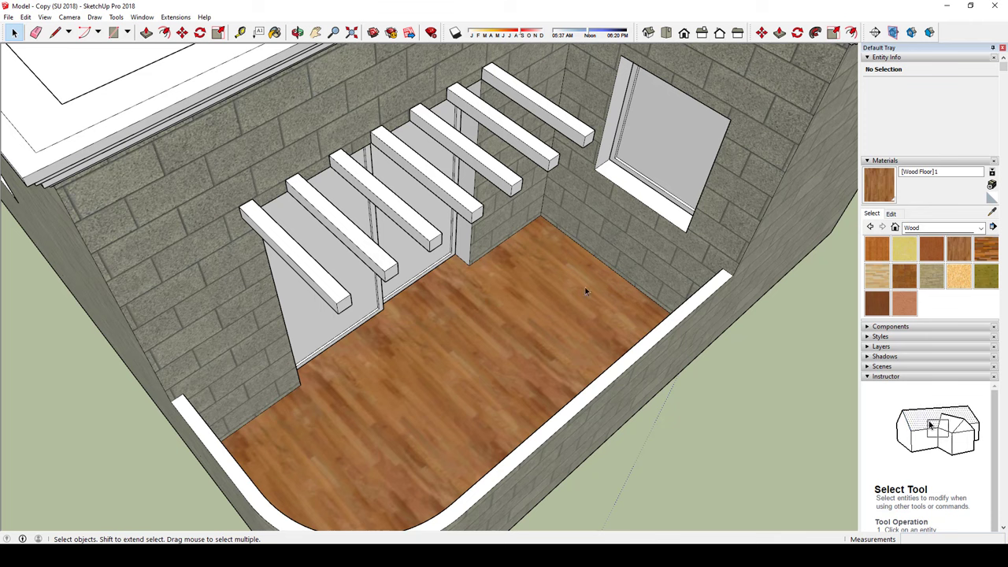
{"action": "left_click", "coordinate": [362, 342]}
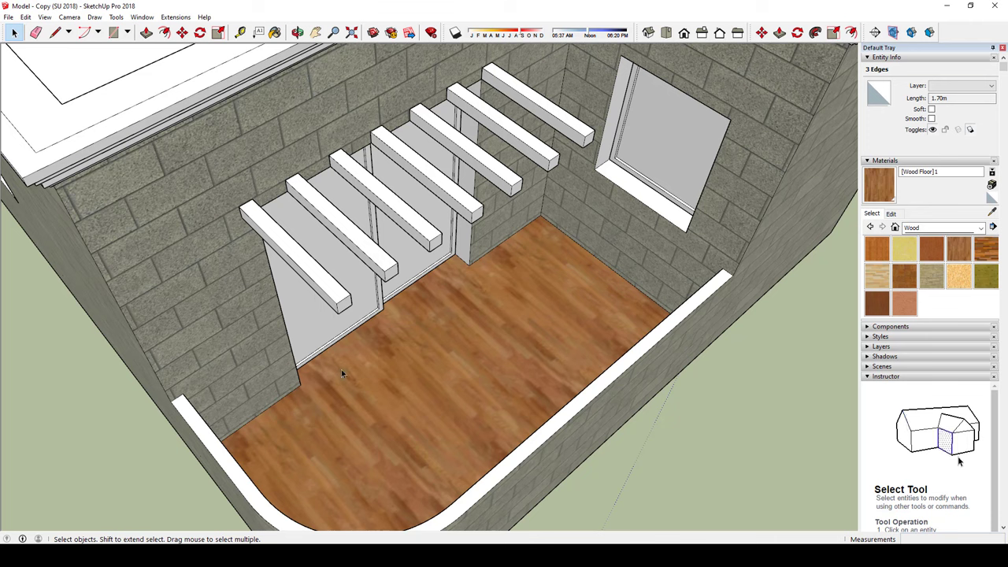
Step: Rotate and rescale the terrace Wood Floor texture with Texture > Position so planks change direction
{"action": "left_click", "coordinate": [475, 331]}
{"action": "right_click", "coordinate": [478, 310]}
{"action": "mouse_move", "coordinate": [507, 448]}
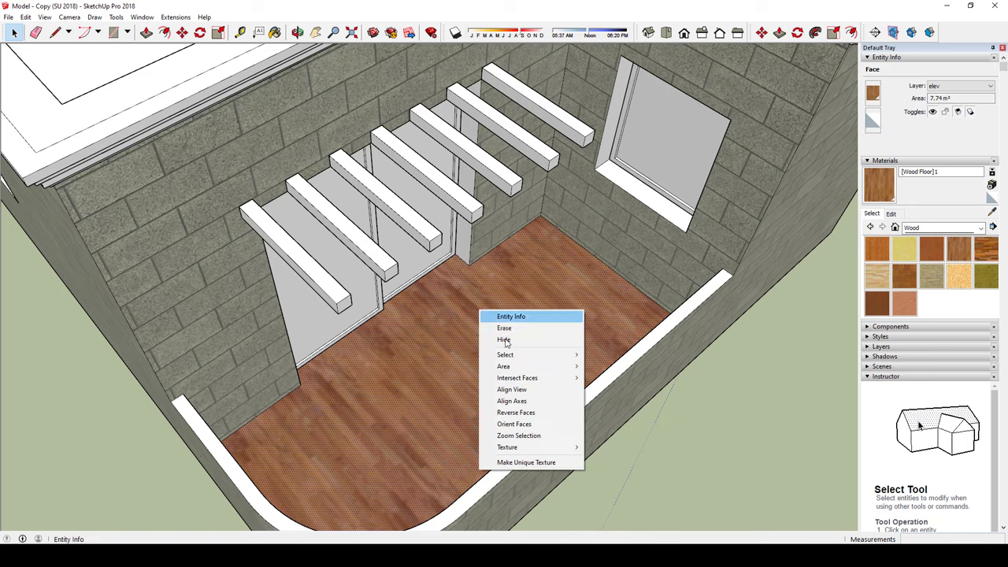
{"action": "left_click", "coordinate": [611, 448]}
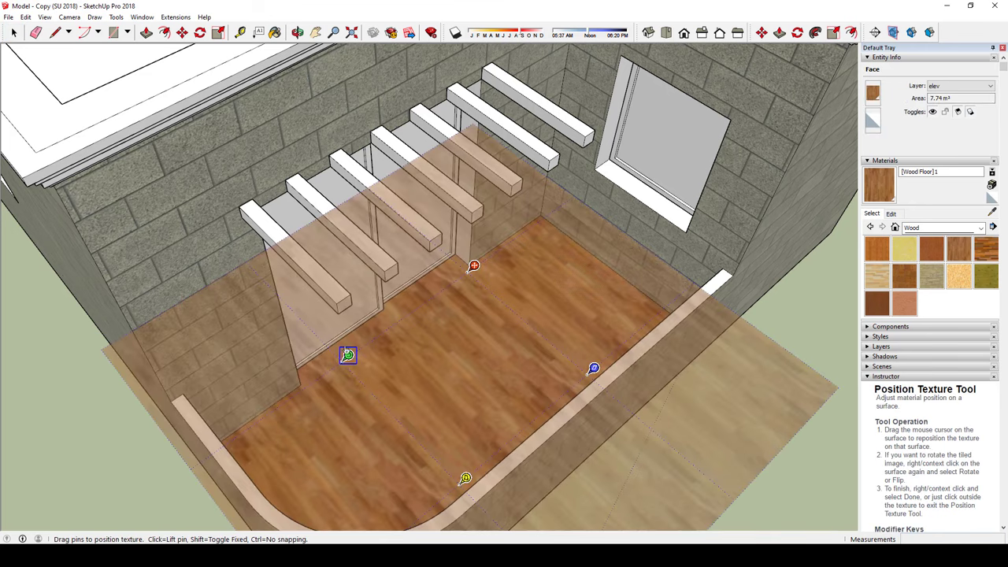
{"action": "mouse_move", "coordinate": [347, 356]}
{"action": "left_mouse_down"}
{"action": "mouse_move", "coordinate": [523, 337]}
{"action": "mouse_move", "coordinate": [579, 356]}
{"action": "left_mouse_up"}
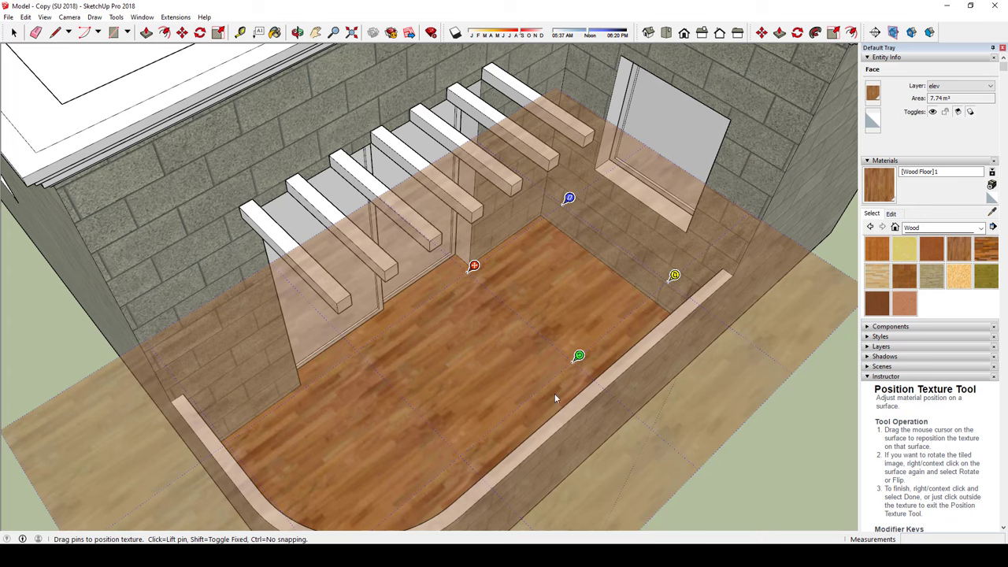
{"action": "right_click", "coordinate": [492, 354]}
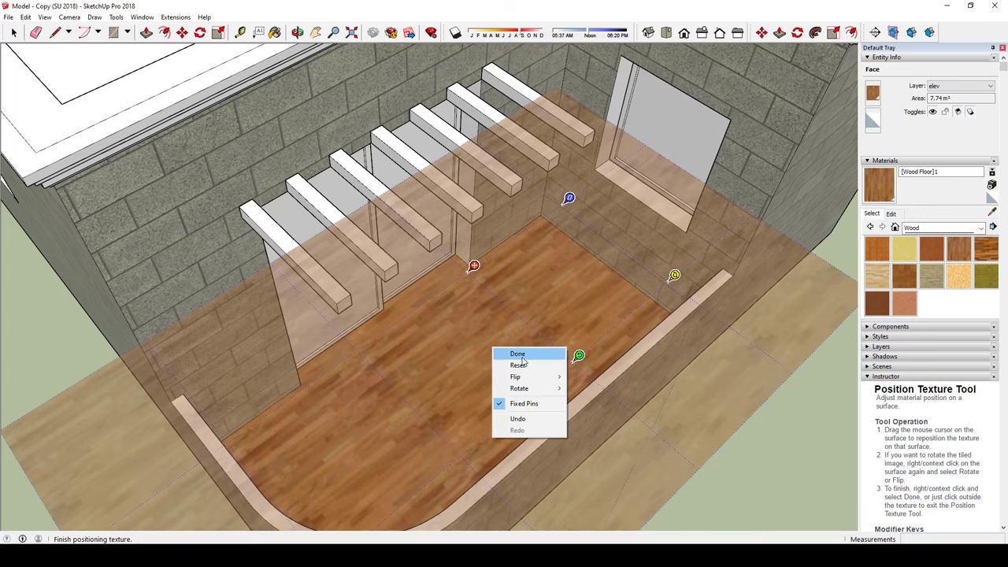
{"action": "left_click", "coordinate": [518, 354]}
{"action": "mouse_move", "coordinate": [522, 357]}
{"action": "middle_mouse_down"}
{"action": "mouse_move", "coordinate": [585, 398]}
{"action": "mouse_move", "coordinate": [650, 465]}
{"action": "middle_mouse_up"}
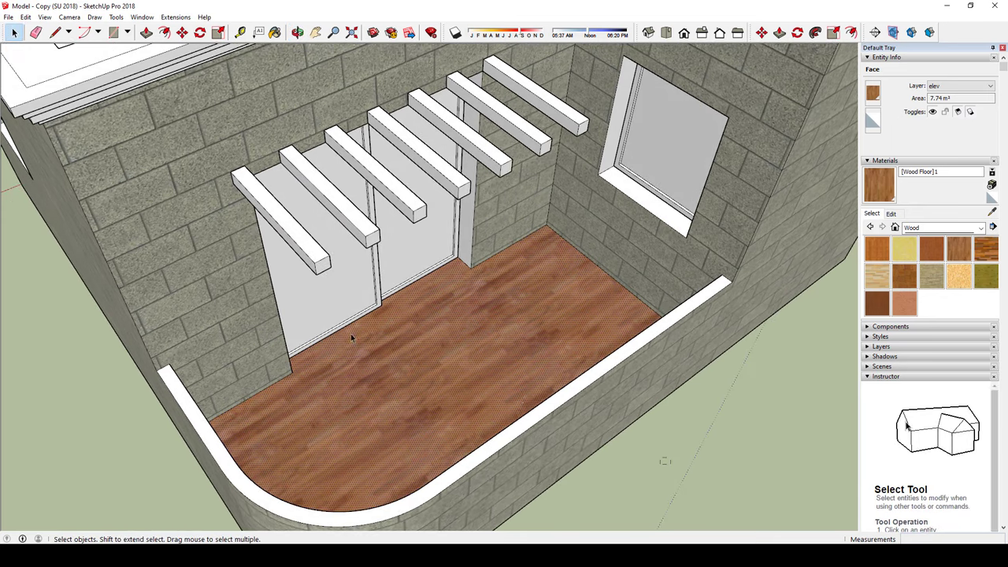
{"action": "key", "text": "Escape"}
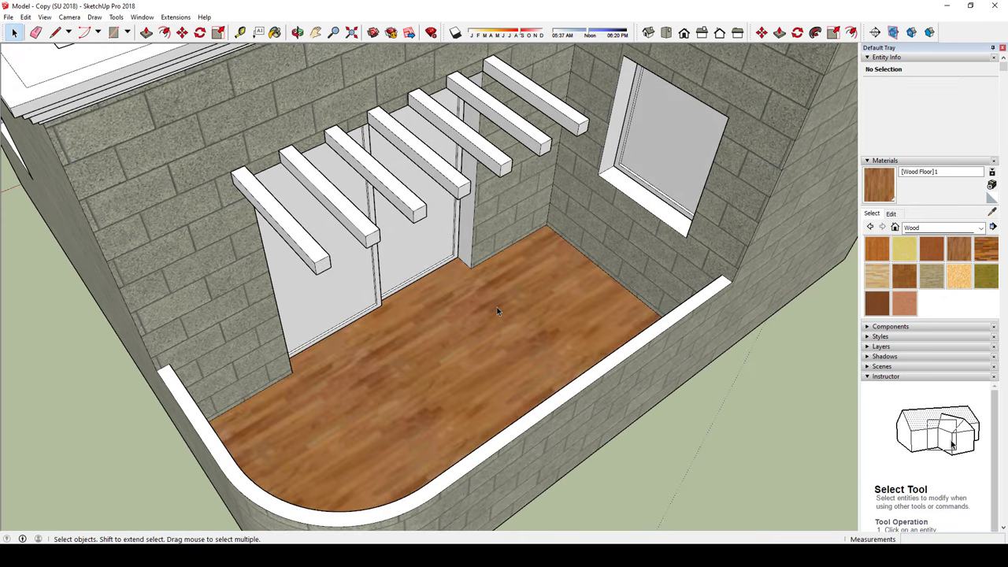
{"action": "scroll", "coordinate": [473, 323], "scroll_direction": "down", "scroll_amount": 2}
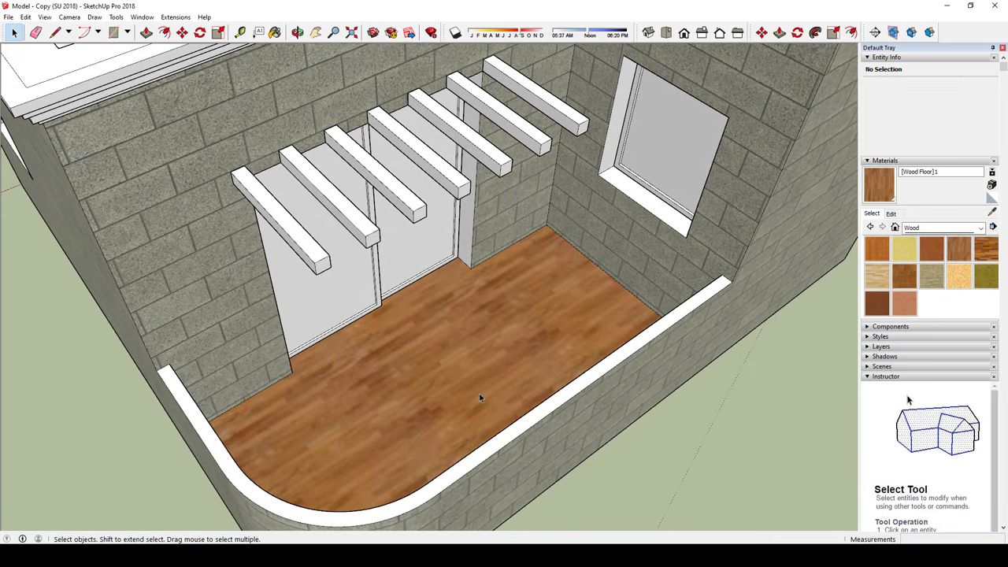
{"action": "mouse_move", "coordinate": [479, 397]}
{"action": "middle_mouse_down"}
{"action": "mouse_move", "coordinate": [495, 345]}
{"action": "mouse_move", "coordinate": [568, 398]}
{"action": "mouse_move", "coordinate": [485, 373]}
{"action": "mouse_move", "coordinate": [534, 313]}
{"action": "mouse_move", "coordinate": [472, 381]}
{"action": "mouse_move", "coordinate": [478, 368]}
{"action": "middle_mouse_up"}
{"action": "scroll", "coordinate": [495, 346], "scroll_direction": "down", "scroll_amount": 3}
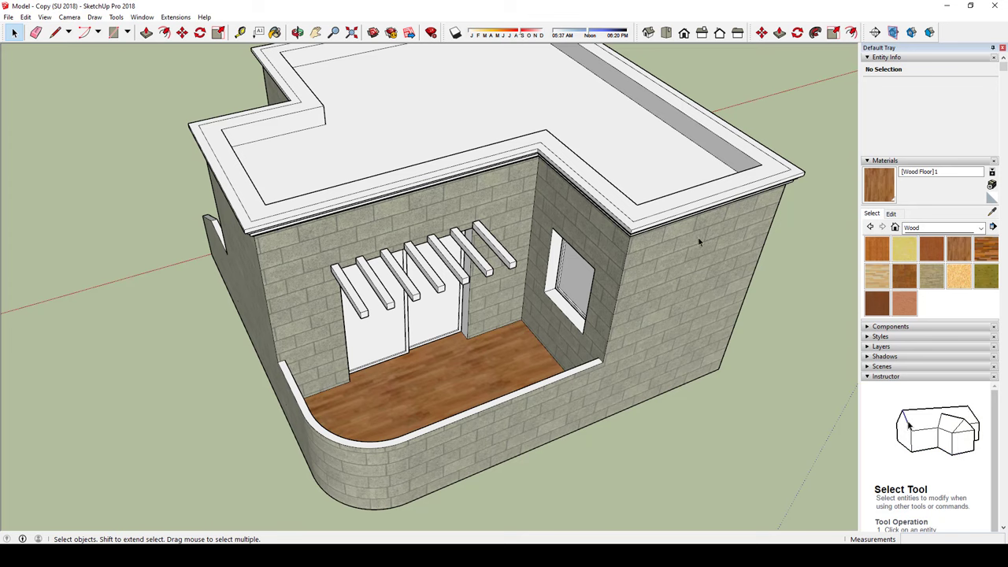
{"action": "middle_click_drag", "start_coordinate": [491, 419], "coordinate": [676, 367]}
{"action": "mouse_move", "coordinate": [499, 387]}
{"action": "middle_mouse_down"}
{"action": "mouse_move", "coordinate": [516, 360]}
{"action": "mouse_move", "coordinate": [567, 338]}
{"action": "middle_mouse_up"}
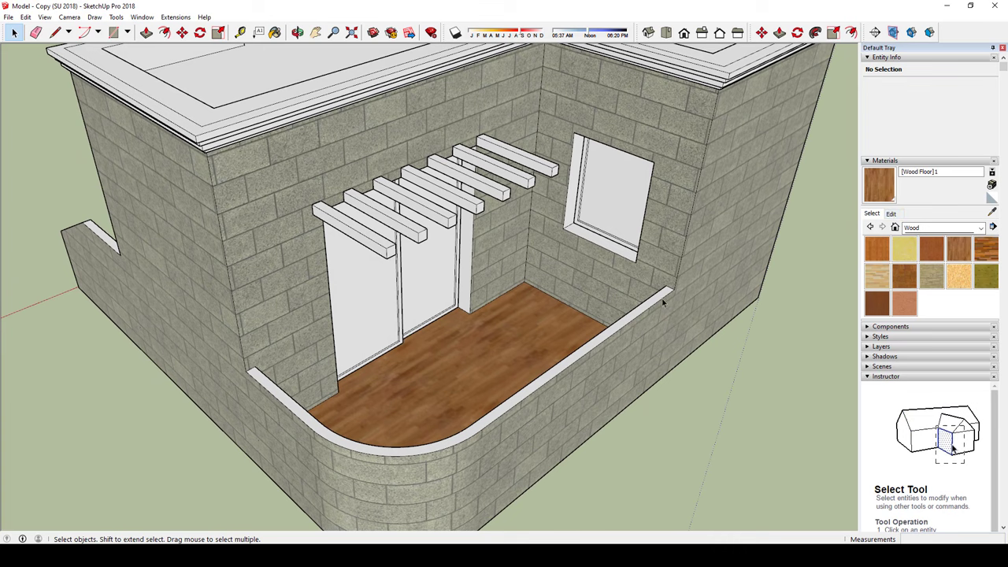
{"action": "scroll", "coordinate": [563, 340], "scroll_direction": "down", "scroll_amount": 5}
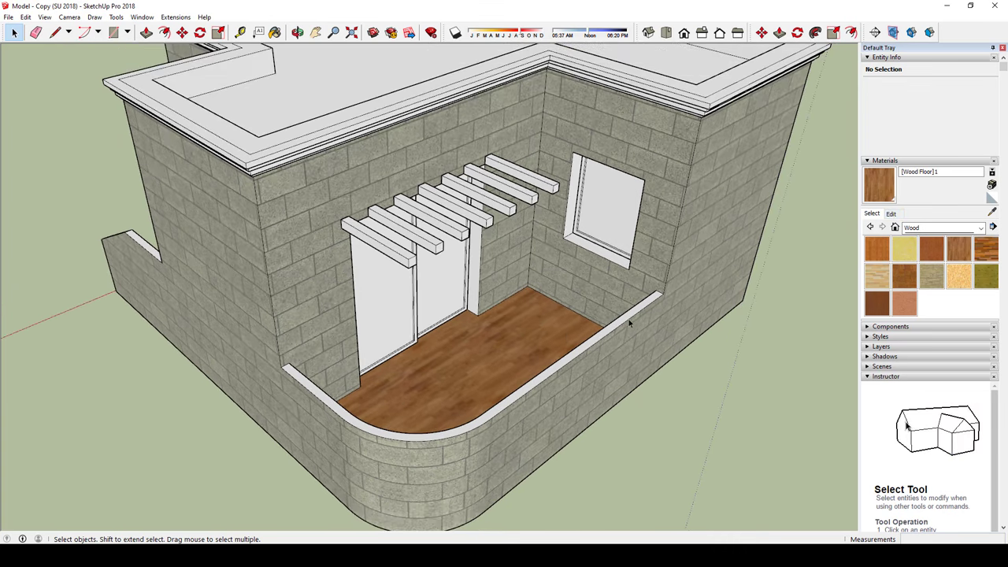
{"action": "scroll", "coordinate": [630, 315], "scroll_direction": "up", "scroll_amount": 4}
{"action": "scroll", "coordinate": [438, 352], "scroll_direction": "down", "scroll_amount": 3}
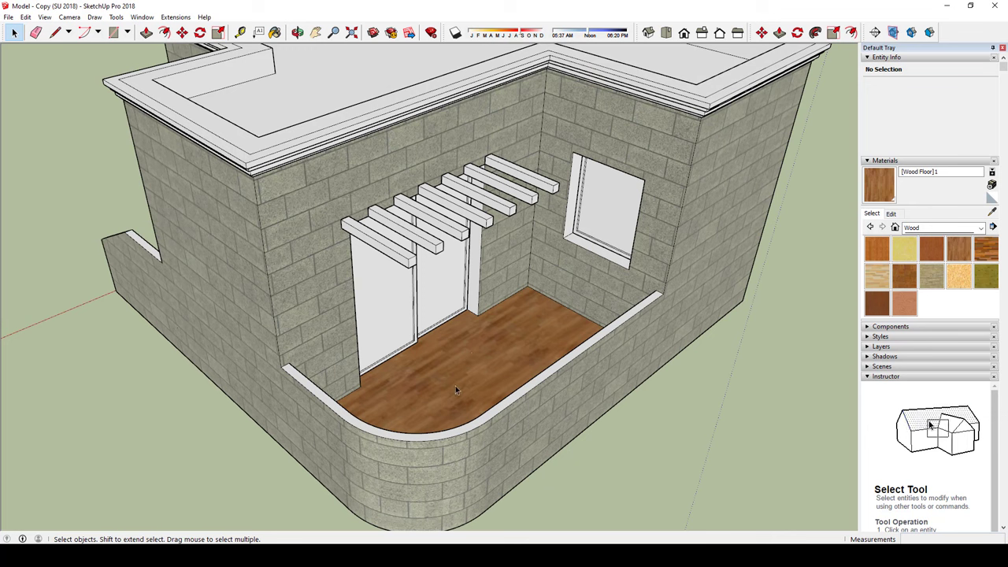
{"action": "scroll", "coordinate": [455, 386], "scroll_direction": "up", "scroll_amount": 3}
{"action": "scroll", "coordinate": [565, 291], "scroll_direction": "down", "scroll_amount": 3}
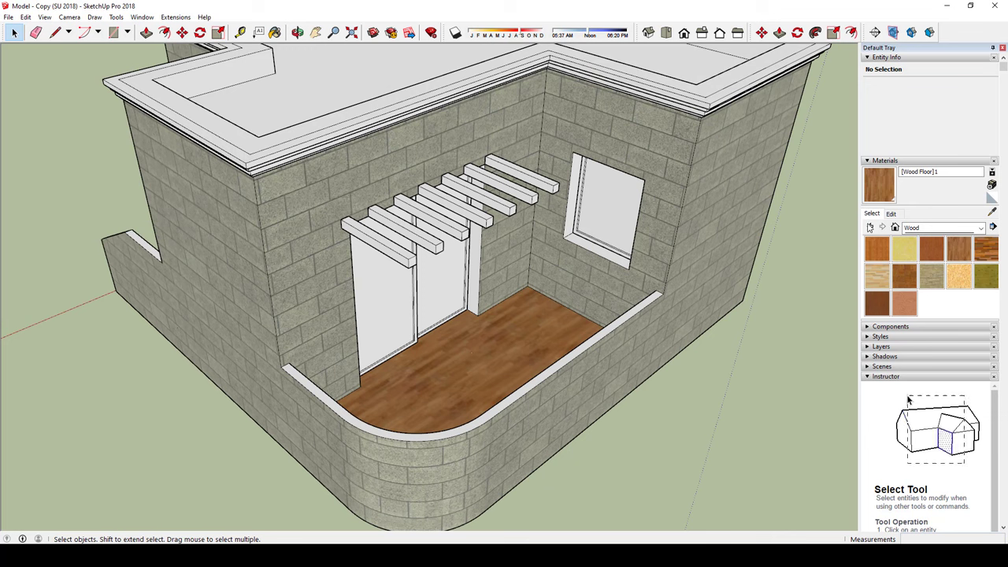
{"action": "scroll", "coordinate": [565, 291], "scroll_direction": "up", "scroll_amount": 3}
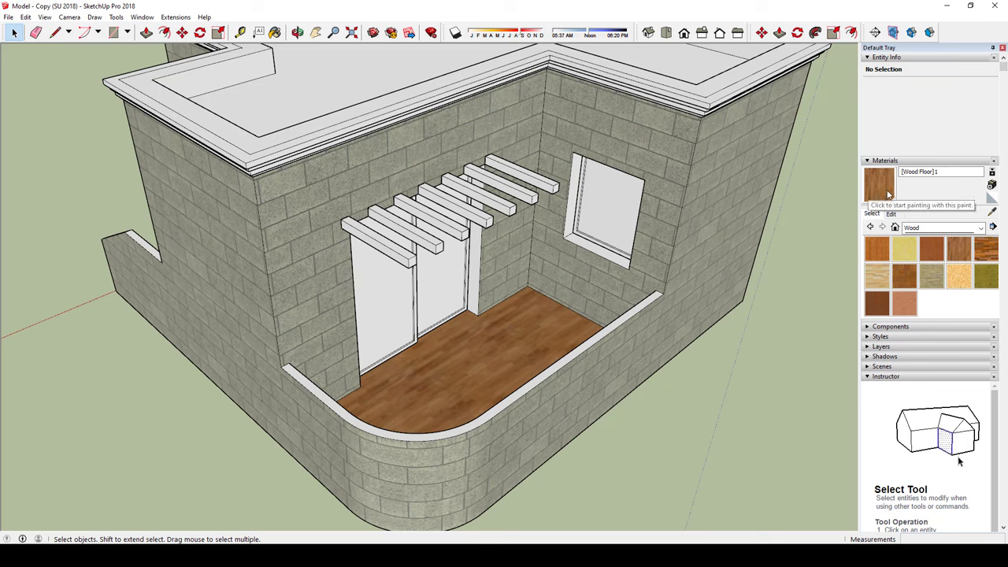
Step: Match the Wood Floor material's colour to a Cinder Block wall, turning the terrace grey
{"action": "left_click", "coordinate": [891, 214]}
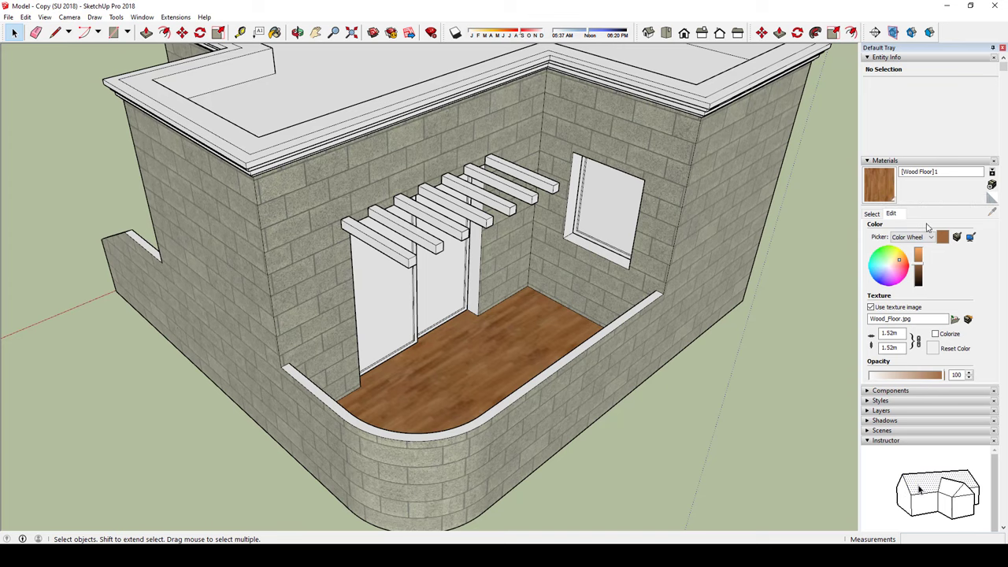
{"action": "middle_click_drag", "start_coordinate": [782, 281], "coordinate": [683, 288]}
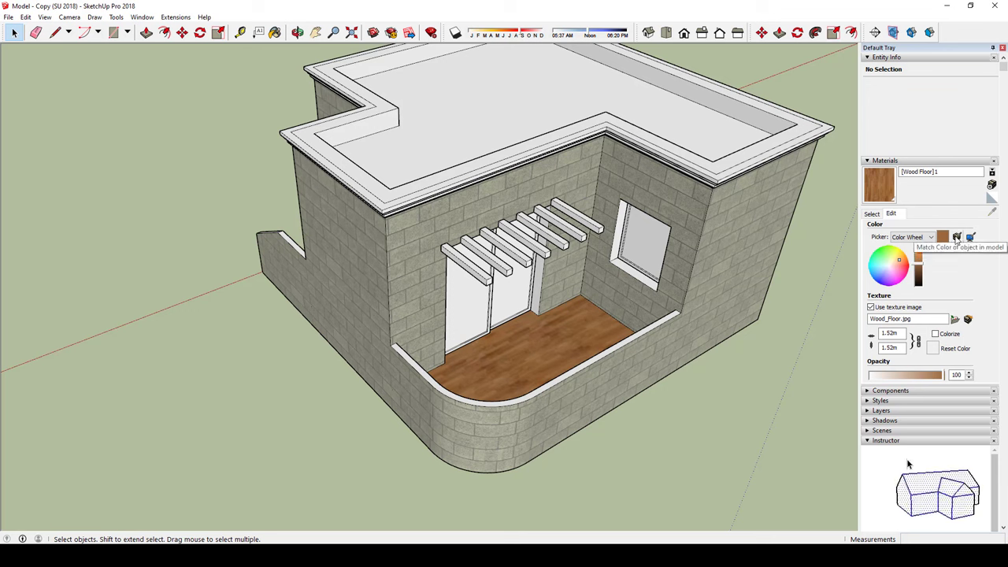
{"action": "key", "text": "o"}
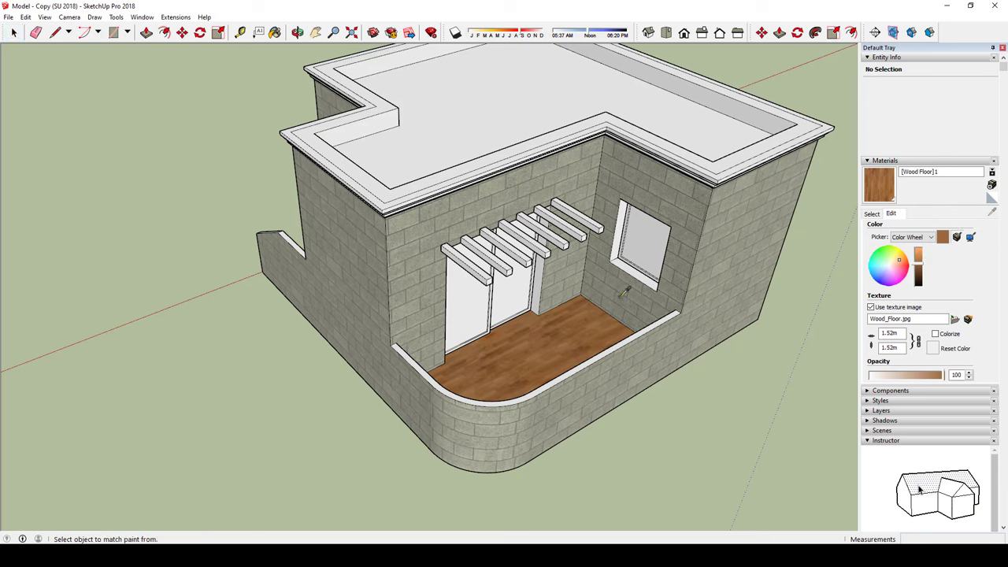
{"action": "left_click_drag", "start_coordinate": [624, 292], "coordinate": [582, 201]}
{"action": "middle_click_drag", "start_coordinate": [581, 200], "coordinate": [585, 185]}
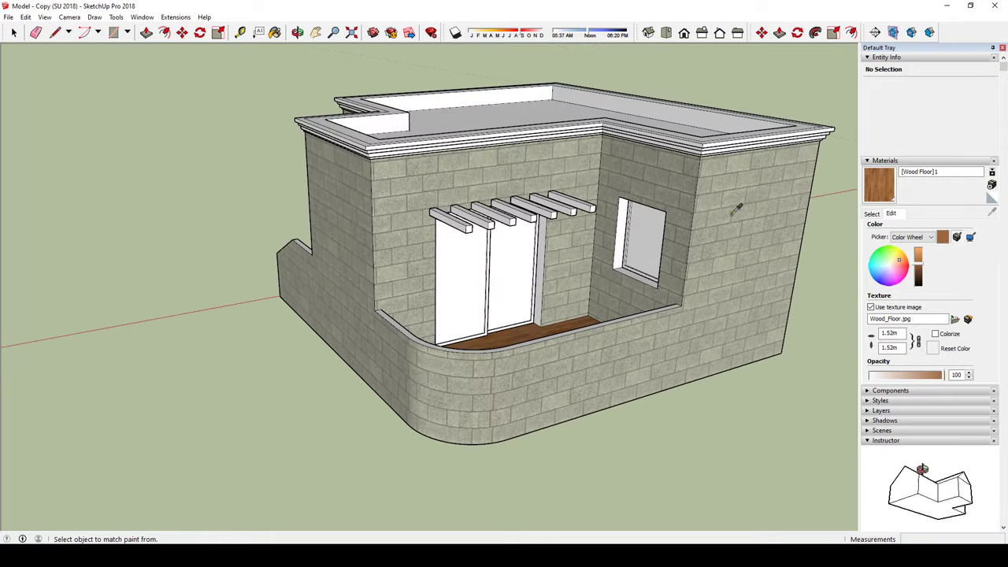
{"action": "left_click", "coordinate": [663, 162]}
{"action": "key", "text": "space"}
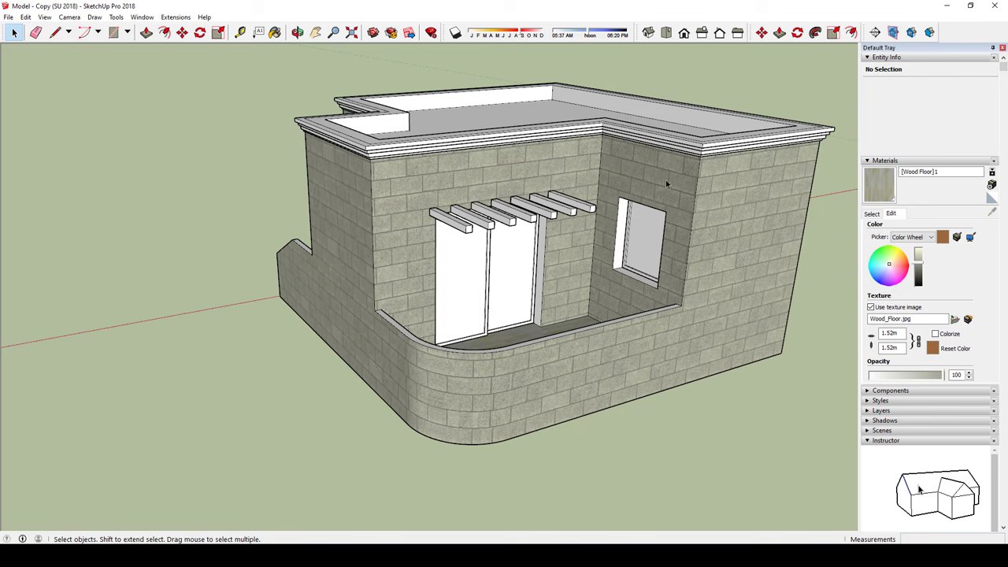
Step: Restore the Wood Floor material's warm brown tone with the colour slider, then zoom out
{"action": "middle_click_drag", "start_coordinate": [643, 202], "coordinate": [642, 344]}
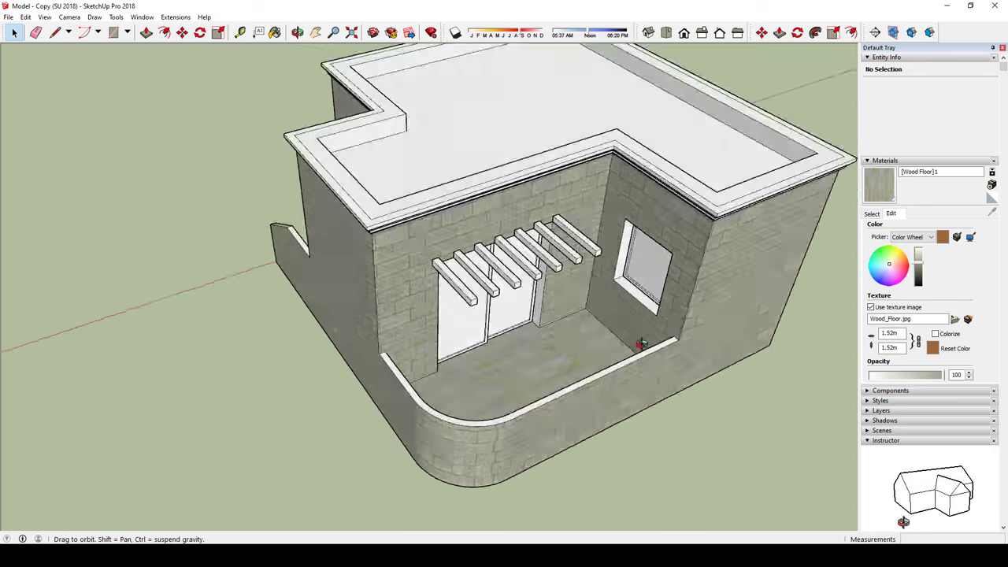
{"action": "scroll", "coordinate": [599, 355], "scroll_direction": "up", "scroll_amount": 3}
{"action": "scroll", "coordinate": [524, 375], "scroll_direction": "up", "scroll_amount": 3}
{"action": "scroll", "coordinate": [380, 405], "scroll_direction": "down", "scroll_amount": 2}
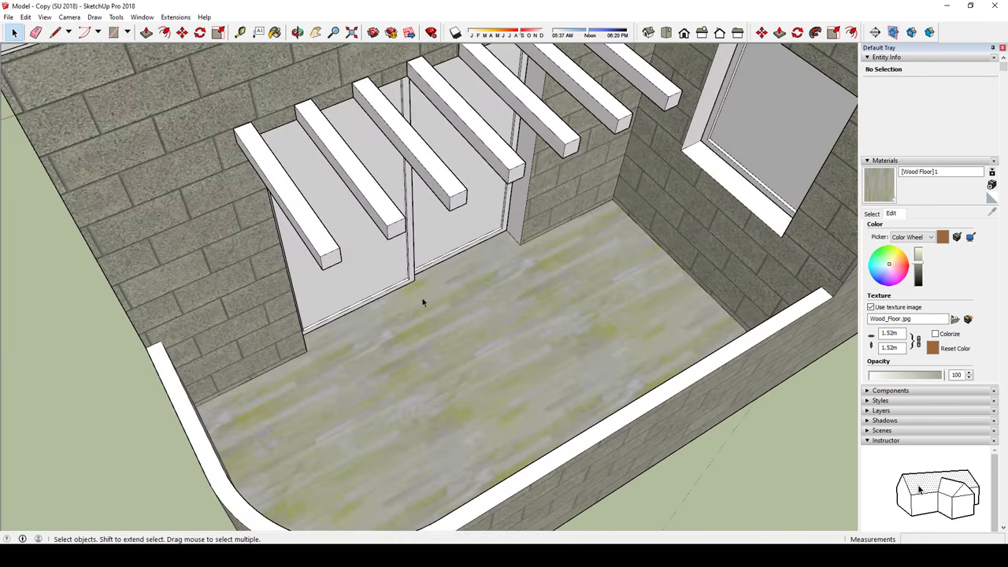
{"action": "scroll", "coordinate": [422, 298], "scroll_direction": "down", "scroll_amount": 3}
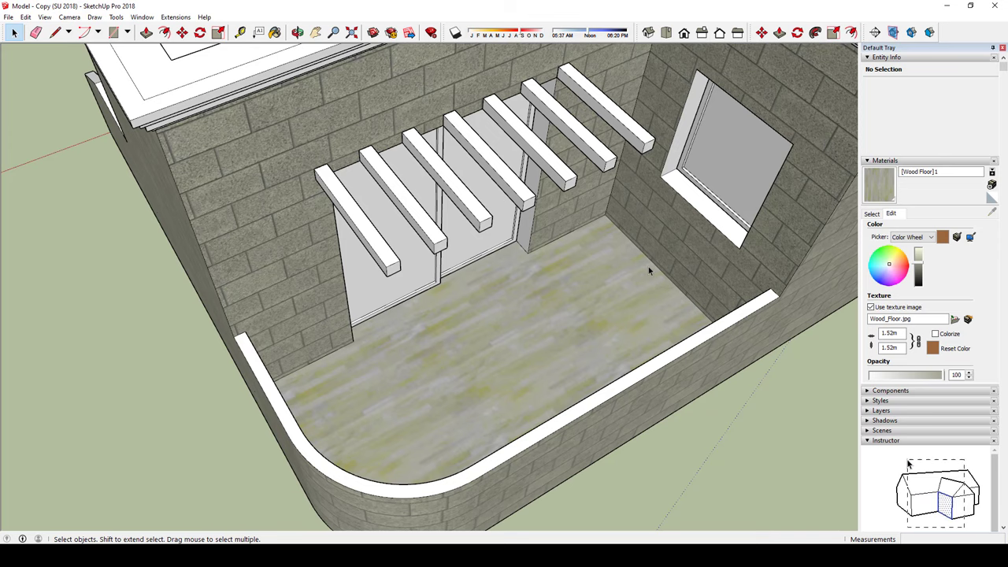
{"action": "mouse_move", "coordinate": [646, 305]}
{"action": "middle_mouse_down"}
{"action": "mouse_move", "coordinate": [547, 387]}
{"action": "mouse_move", "coordinate": [555, 279]}
{"action": "middle_mouse_up"}
{"action": "scroll", "coordinate": [556, 279], "scroll_direction": "down", "scroll_amount": 5}
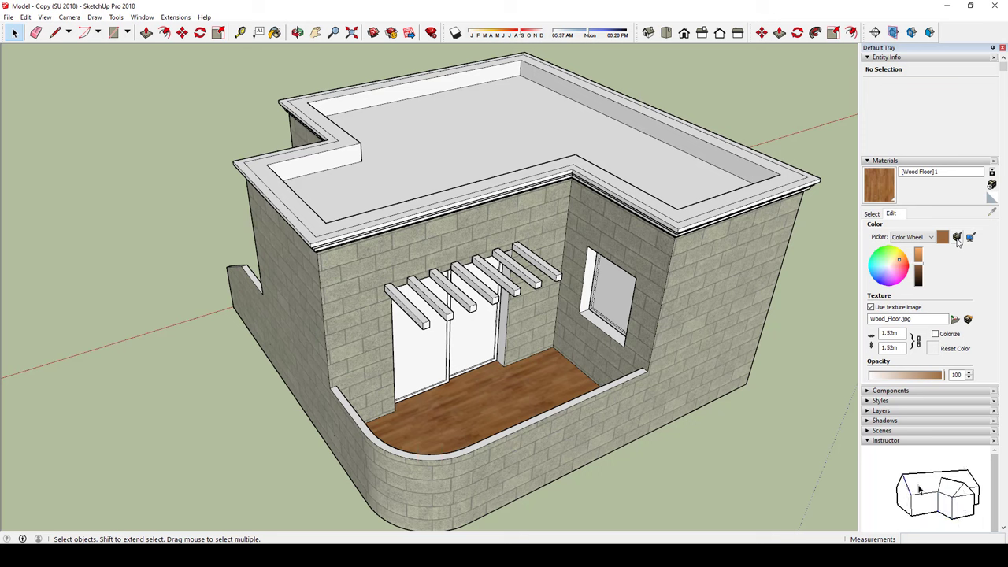
{"action": "left_click", "coordinate": [958, 238]}
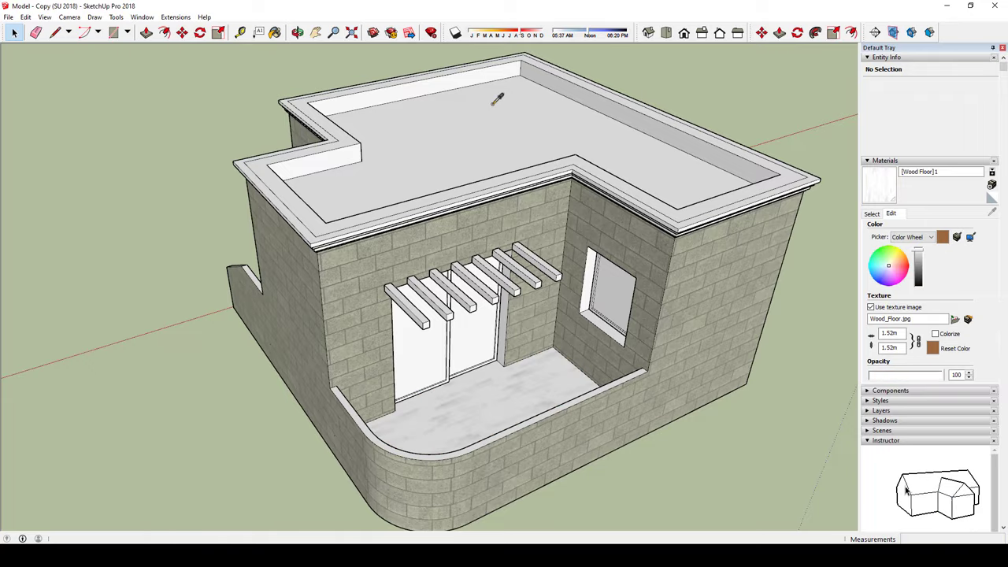
{"action": "key", "text": "space"}
{"action": "scroll", "coordinate": [522, 412], "scroll_direction": "up", "scroll_amount": 5}
{"action": "mouse_move", "coordinate": [523, 412]}
{"action": "middle_mouse_down"}
{"action": "mouse_move", "coordinate": [628, 502]}
{"action": "mouse_move", "coordinate": [473, 462]}
{"action": "middle_mouse_up"}
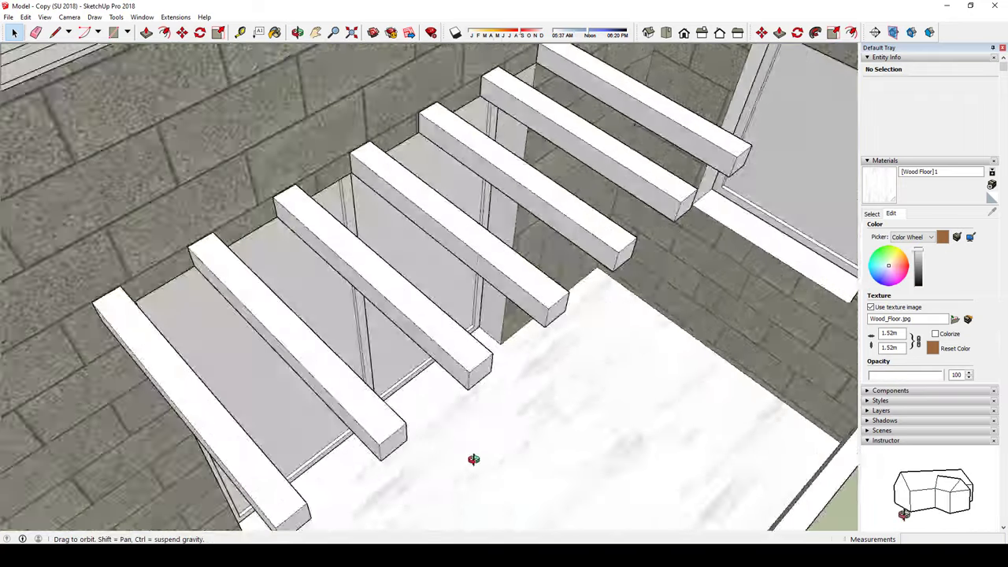
{"action": "scroll", "coordinate": [473, 423], "scroll_direction": "down", "scroll_amount": 5}
{"action": "scroll", "coordinate": [563, 434], "scroll_direction": "down", "scroll_amount": 3}
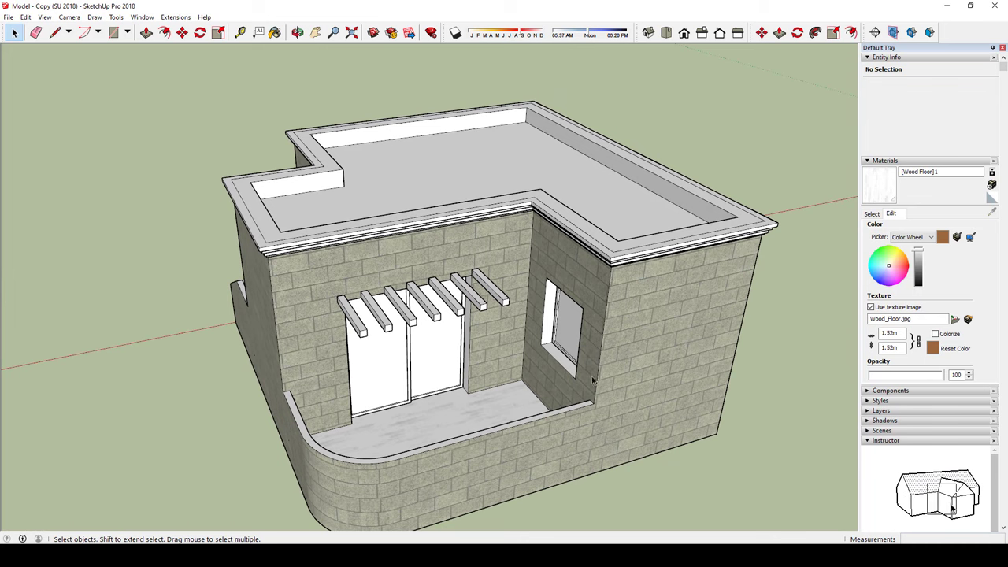
{"action": "mouse_move", "coordinate": [853, 367]}
{"action": "middle_mouse_down"}
{"action": "mouse_move", "coordinate": [822, 397]}
{"action": "mouse_move", "coordinate": [750, 334]}
{"action": "mouse_move", "coordinate": [799, 479]}
{"action": "middle_mouse_up"}
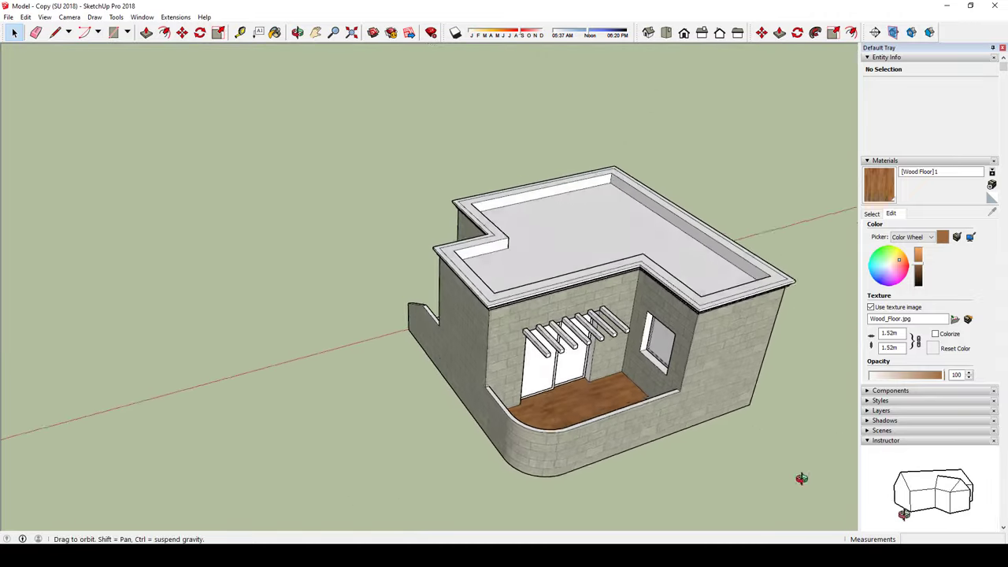
{"action": "scroll", "coordinate": [765, 418], "scroll_direction": "up", "scroll_amount": 3}
{"action": "scroll", "coordinate": [481, 362], "scroll_direction": "down", "scroll_amount": 2}
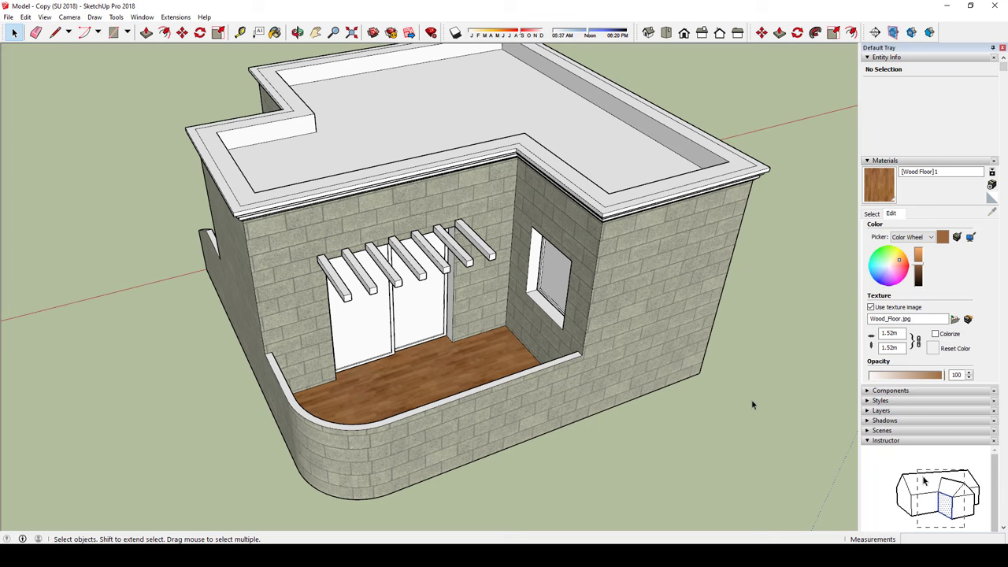
{"action": "middle_click_drag", "start_coordinate": [752, 405], "coordinate": [711, 441]}
{"action": "scroll", "coordinate": [212, 218], "scroll_direction": "down", "scroll_amount": 3}
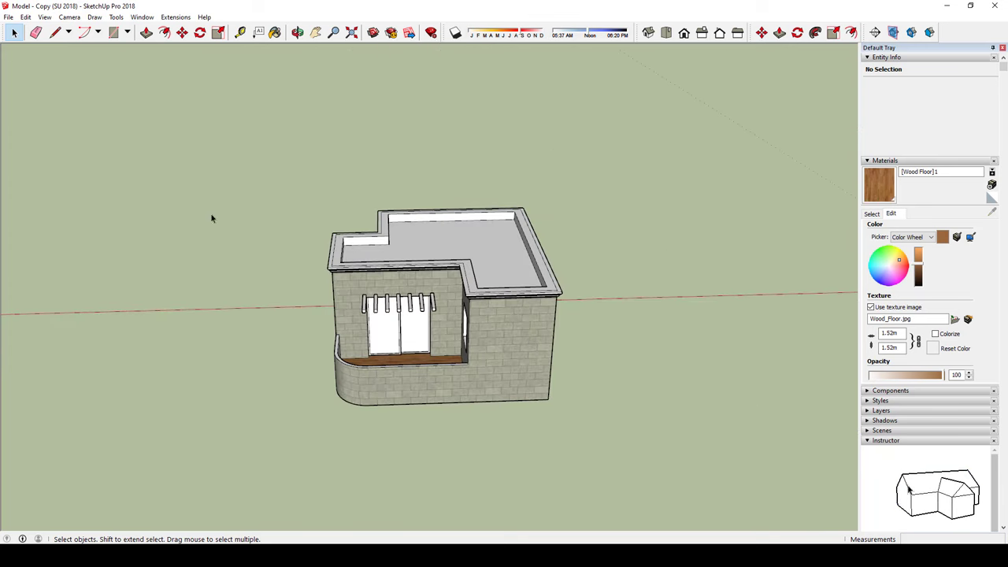
{"action": "middle_click_drag", "start_coordinate": [441, 414], "coordinate": [490, 396]}
{"action": "scroll", "coordinate": [490, 397], "scroll_direction": "up", "scroll_amount": 3}
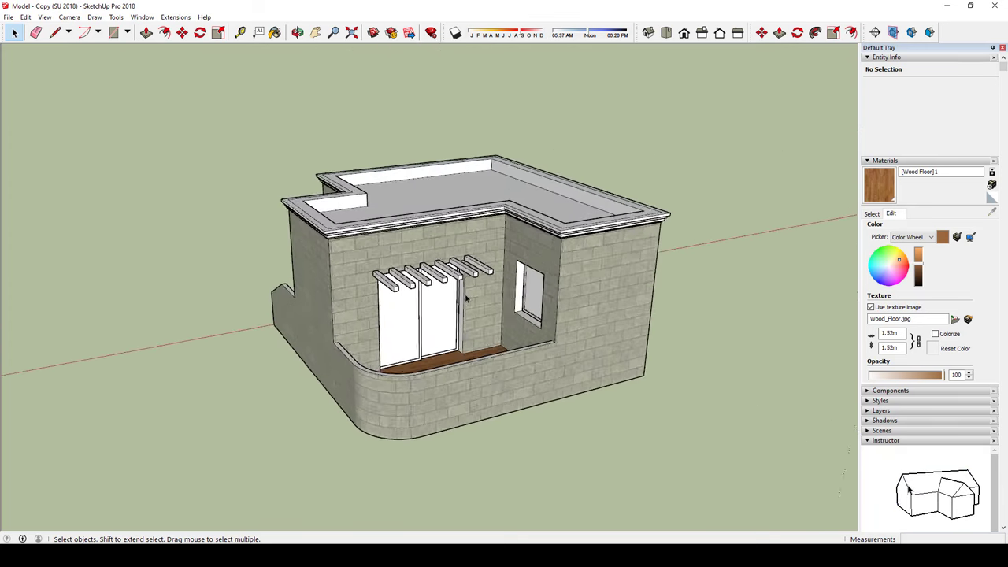
{"action": "scroll", "coordinate": [546, 349], "scroll_direction": "up", "scroll_amount": 2}
{"action": "mouse_move", "coordinate": [546, 349]}
{"action": "middle_mouse_down"}
{"action": "mouse_move", "coordinate": [429, 383]}
{"action": "mouse_move", "coordinate": [455, 382]}
{"action": "middle_mouse_up"}
{"action": "scroll", "coordinate": [504, 362], "scroll_direction": "up", "scroll_amount": 3}
{"action": "scroll", "coordinate": [472, 371], "scroll_direction": "down", "scroll_amount": 3}
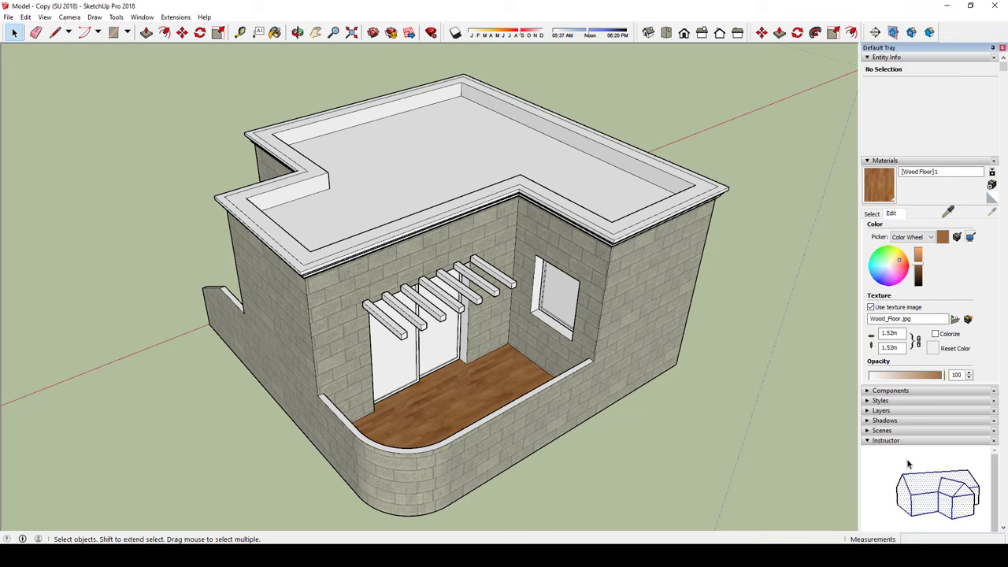
{"action": "left_click", "coordinate": [237, 84]}
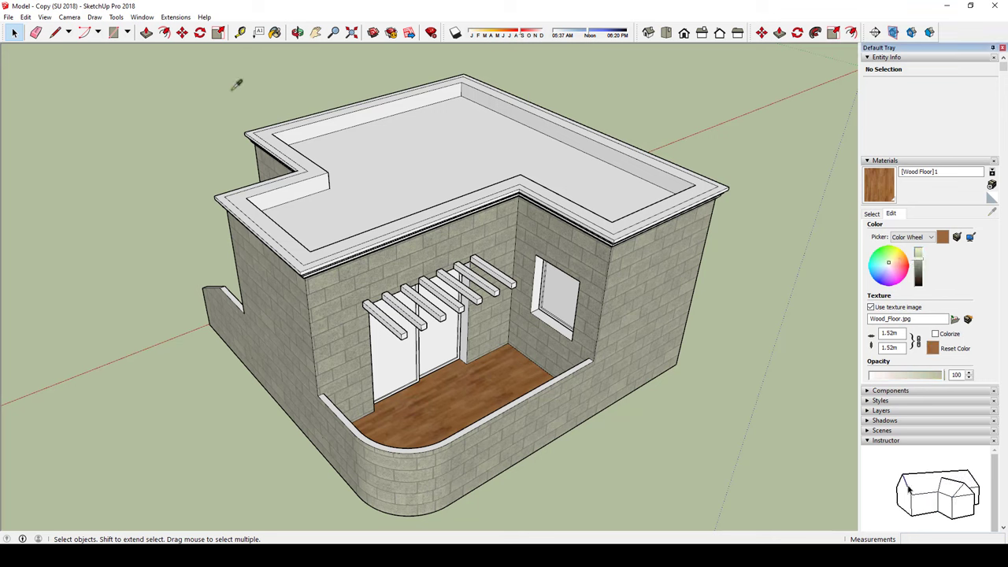
{"action": "scroll", "coordinate": [457, 363], "scroll_direction": "up", "scroll_amount": 3}
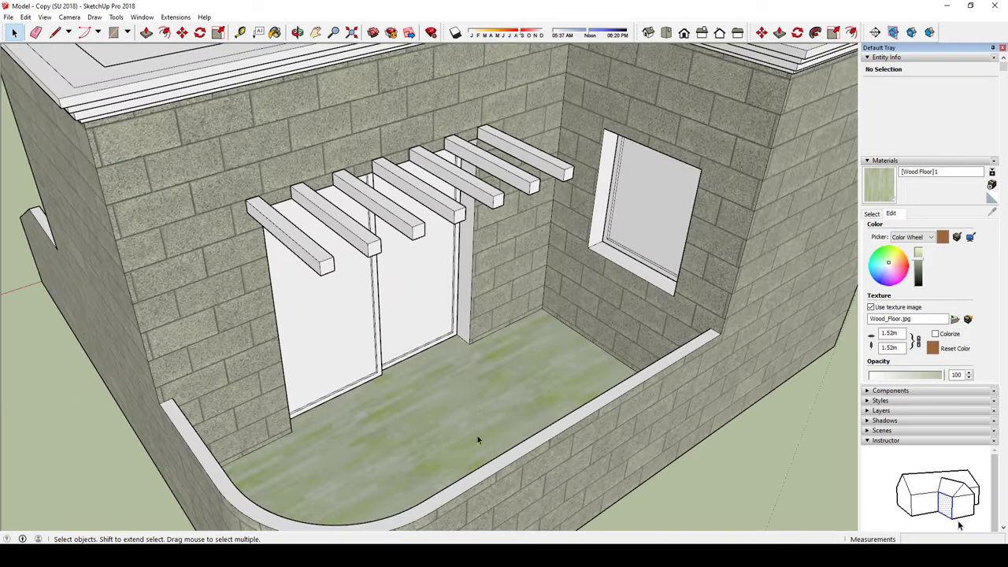
{"action": "scroll", "coordinate": [479, 440], "scroll_direction": "up", "scroll_amount": 3}
{"action": "middle_click_drag", "start_coordinate": [507, 427], "coordinate": [516, 488]}
{"action": "scroll", "coordinate": [552, 472], "scroll_direction": "down", "scroll_amount": 3}
{"action": "scroll", "coordinate": [608, 506], "scroll_direction": "down", "scroll_amount": 2}
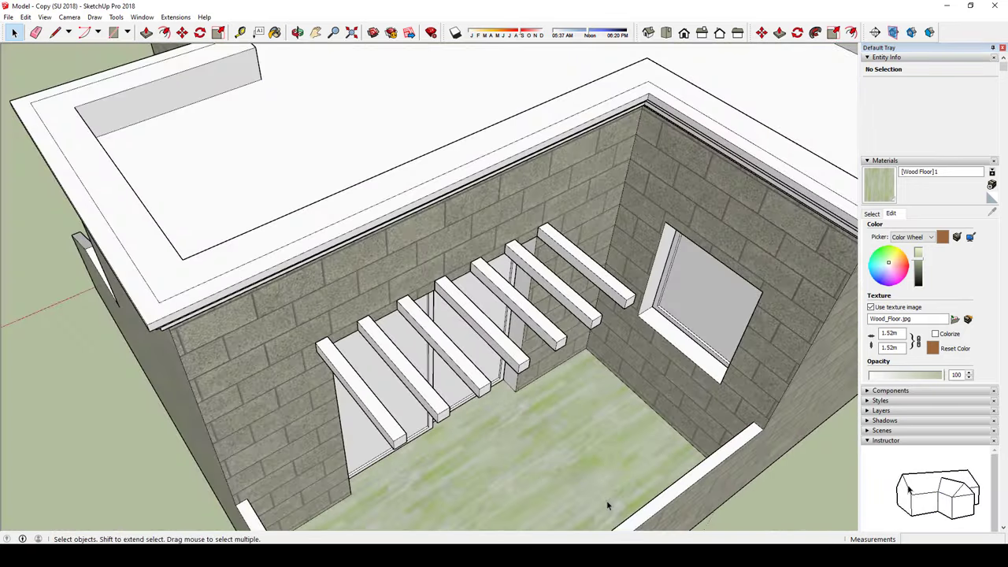
{"action": "mouse_move", "coordinate": [608, 506]}
{"action": "middle_mouse_down"}
{"action": "mouse_move", "coordinate": [536, 438]}
{"action": "mouse_move", "coordinate": [574, 499]}
{"action": "mouse_move", "coordinate": [524, 445]}
{"action": "middle_mouse_up"}
{"action": "scroll", "coordinate": [550, 468], "scroll_direction": "down", "scroll_amount": 3}
{"action": "scroll", "coordinate": [523, 445], "scroll_direction": "up", "scroll_amount": 2}
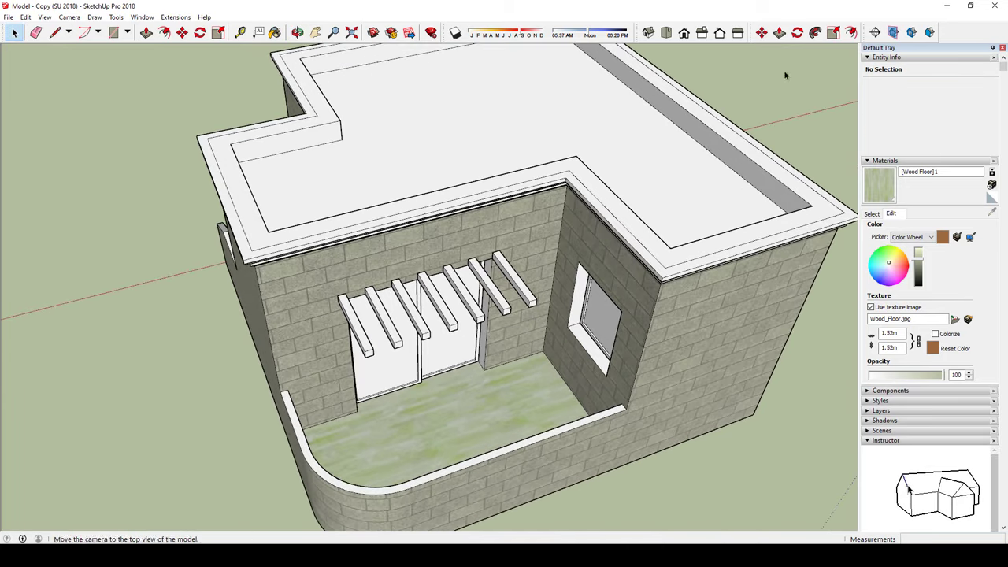
{"action": "middle_click_drag", "start_coordinate": [554, 396], "coordinate": [540, 444]}
{"action": "scroll", "coordinate": [519, 363], "scroll_direction": "up", "scroll_amount": 2}
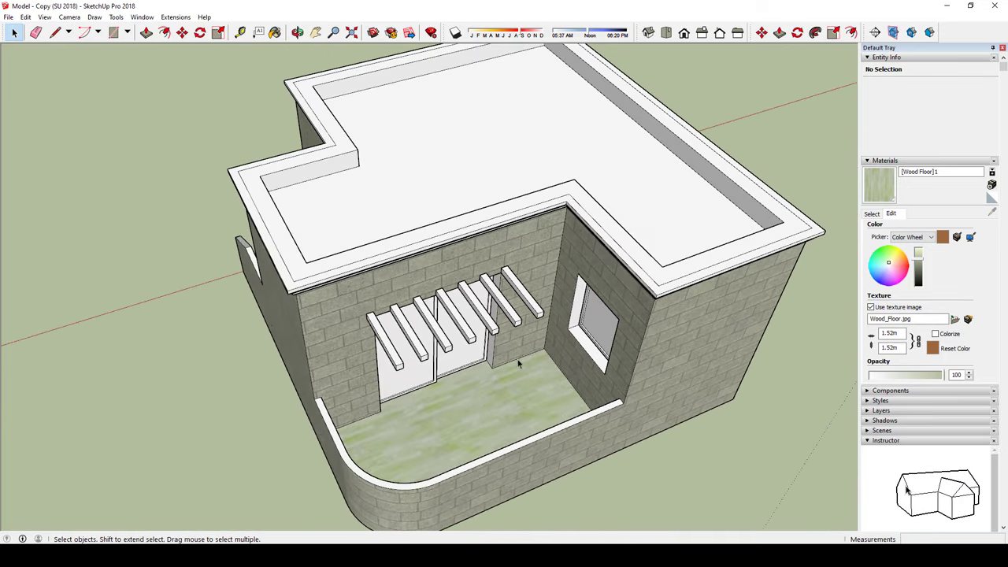
{"action": "key", "text": "ctrl+z"}
{"action": "scroll", "coordinate": [799, 302], "scroll_direction": "down", "scroll_amount": 3}
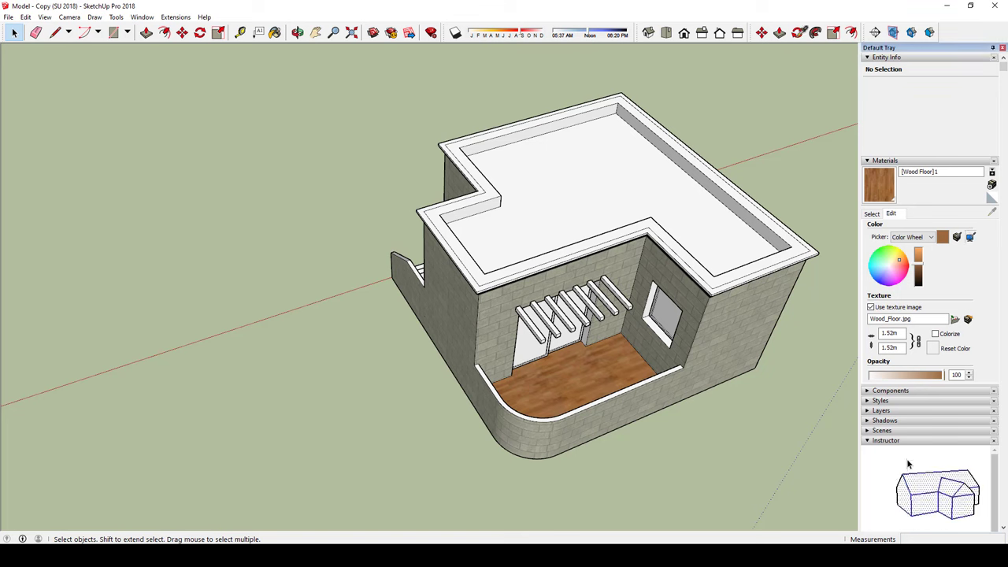
{"action": "left_click", "coordinate": [905, 266]}
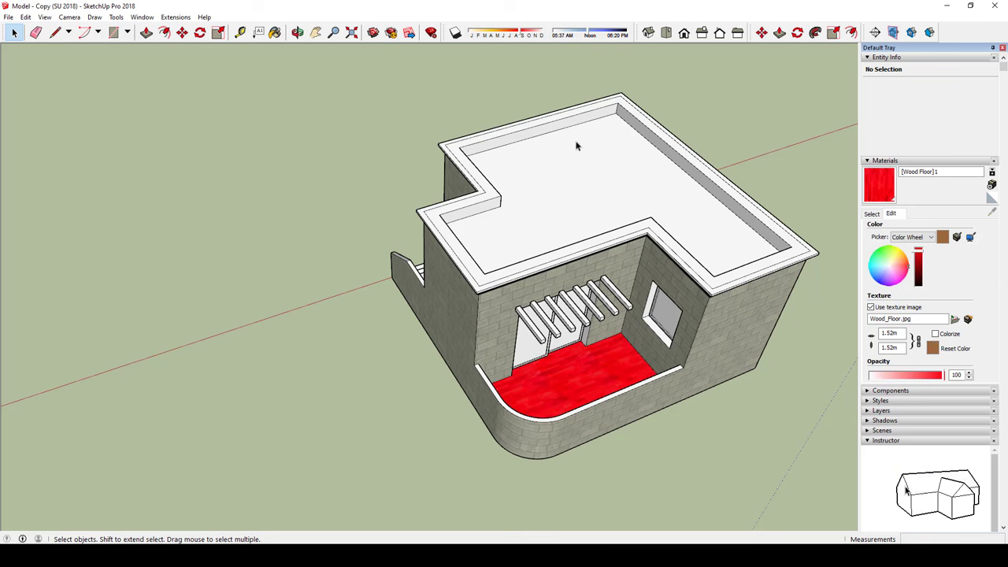
{"action": "scroll", "coordinate": [720, 290], "scroll_direction": "up", "scroll_amount": 3}
{"action": "key", "text": "ctrl+z"}
{"action": "middle_click_drag", "start_coordinate": [666, 291], "coordinate": [596, 230]}
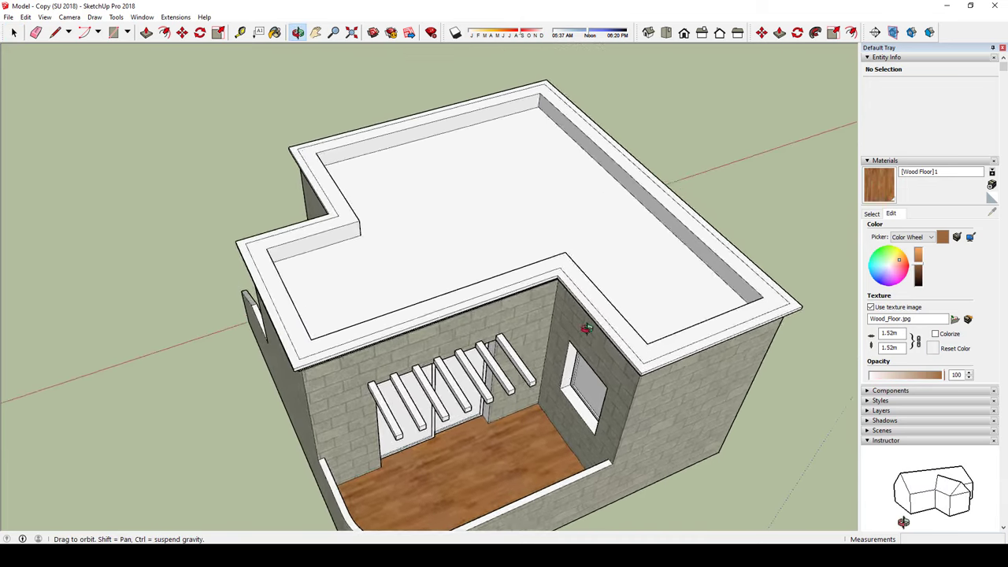
{"action": "scroll", "coordinate": [597, 230], "scroll_direction": "down", "scroll_amount": 2}
{"action": "scroll", "coordinate": [596, 230], "scroll_direction": "down", "scroll_amount": 2}
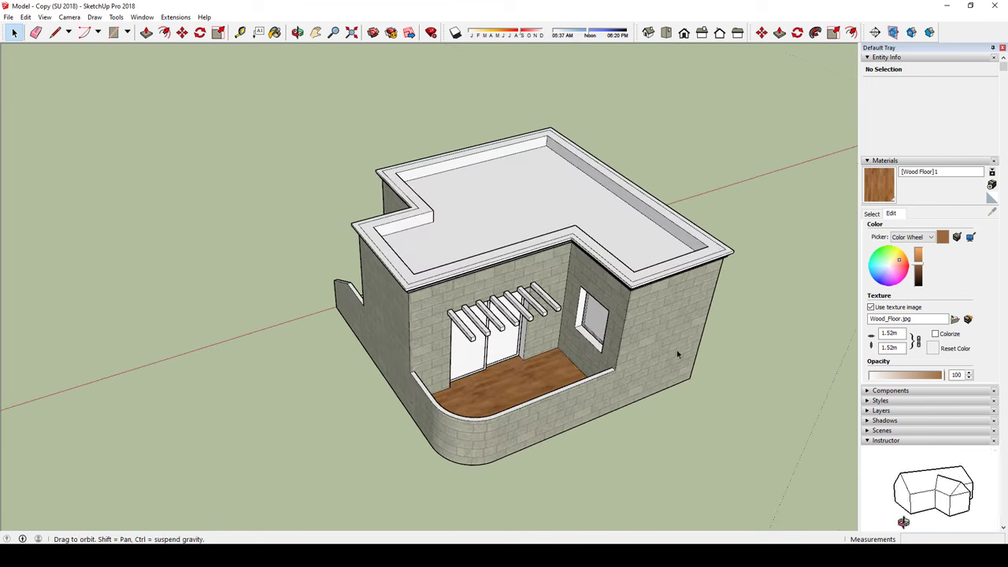
{"action": "scroll", "coordinate": [676, 354], "scroll_direction": "up", "scroll_amount": 3}
{"action": "left_click_drag", "start_coordinate": [918, 263], "coordinate": [919, 265]}
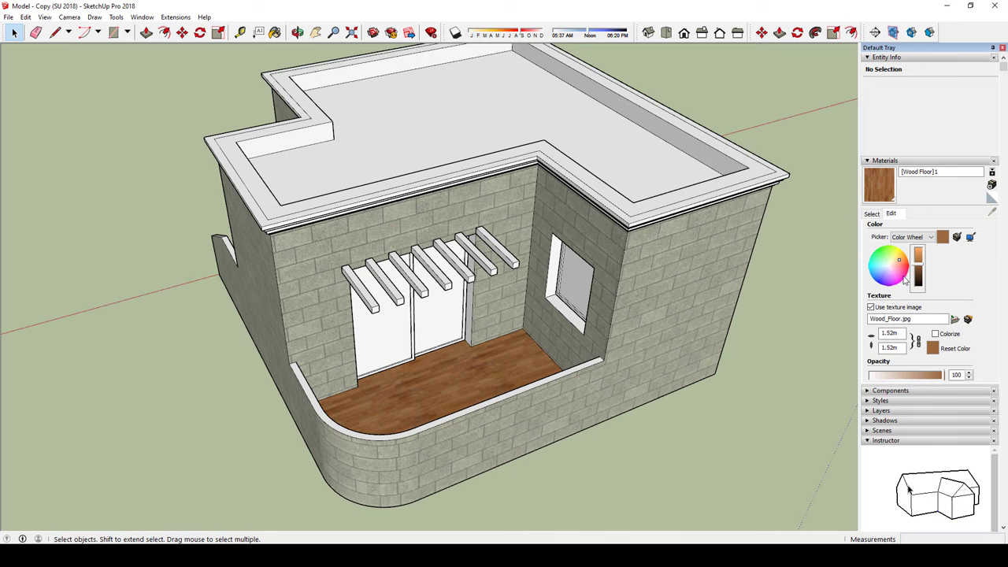
{"action": "mouse_move", "coordinate": [894, 267]}
{"action": "left_mouse_down"}
{"action": "mouse_move", "coordinate": [895, 279]}
{"action": "mouse_move", "coordinate": [892, 270]}
{"action": "left_mouse_up"}
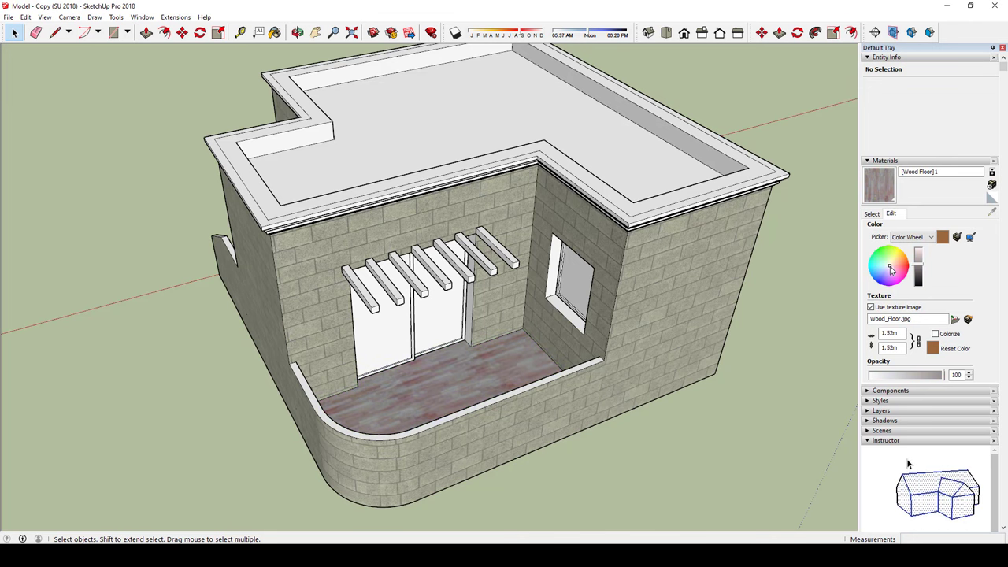
{"action": "mouse_move", "coordinate": [712, 288]}
{"action": "middle_mouse_down"}
{"action": "mouse_move", "coordinate": [702, 342]}
{"action": "mouse_move", "coordinate": [706, 291]}
{"action": "middle_mouse_up"}
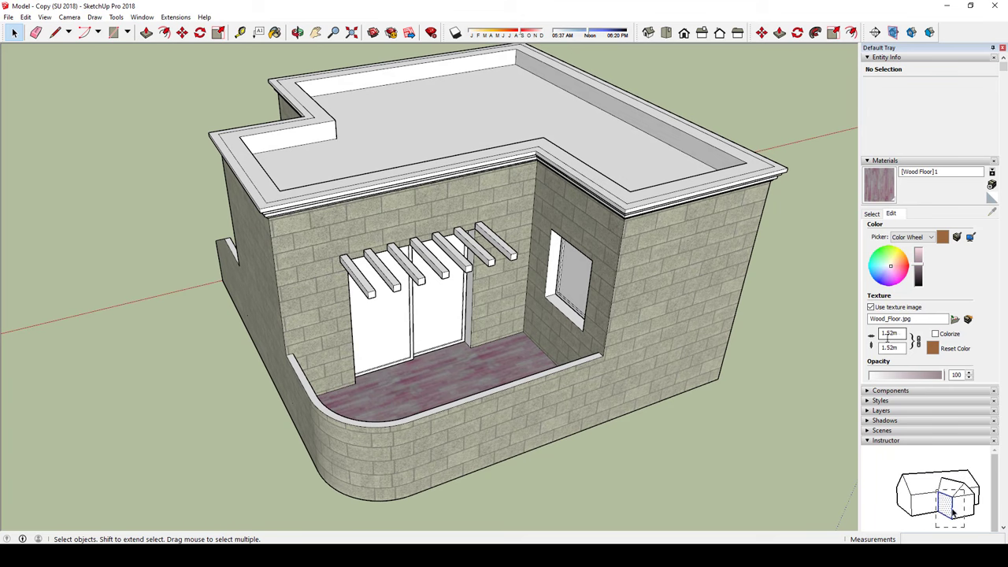
{"action": "mouse_move", "coordinate": [775, 352]}
{"action": "middle_mouse_down"}
{"action": "mouse_move", "coordinate": [548, 356]}
{"action": "mouse_move", "coordinate": [418, 428]}
{"action": "middle_mouse_up"}
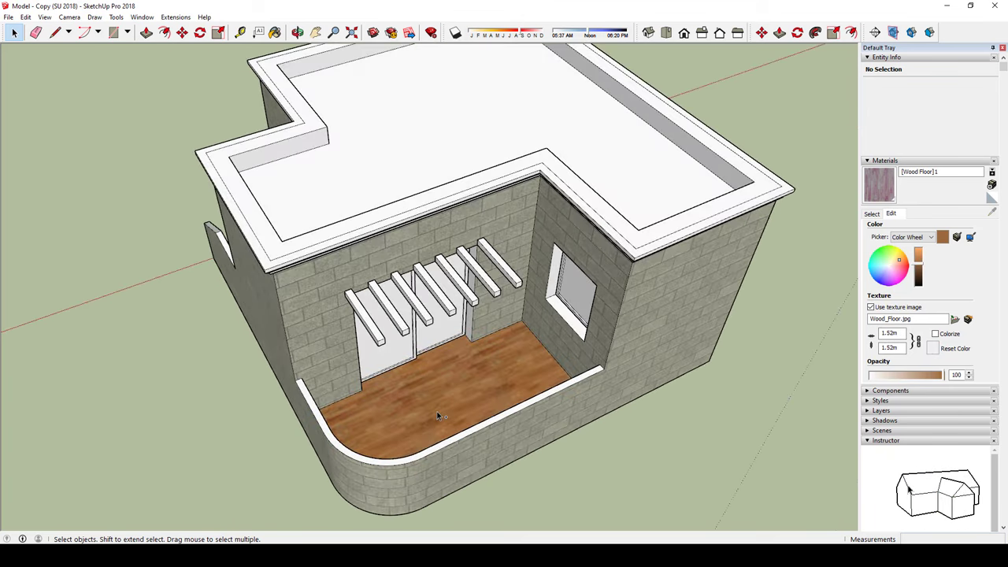
{"action": "left_click", "coordinate": [452, 386]}
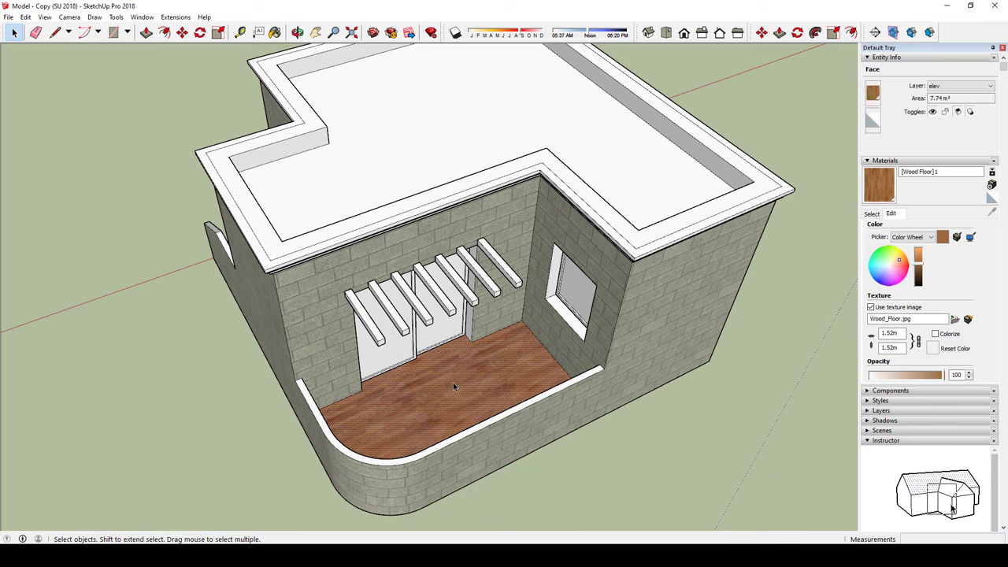
Step: Stretch the terrace wood texture larger using Texture > Position
{"action": "right_click", "coordinate": [451, 378]}
{"action": "mouse_move", "coordinate": [501, 516]}
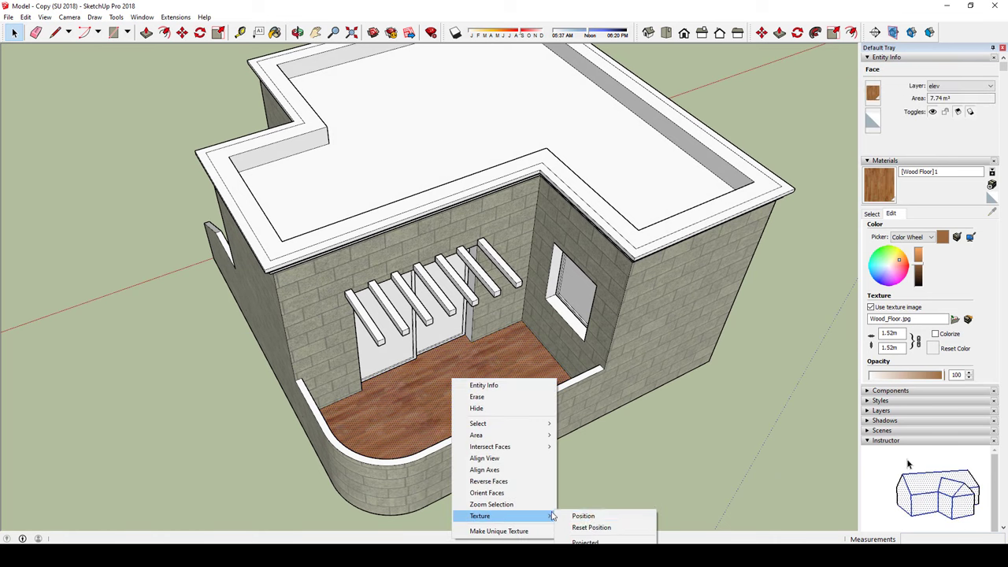
{"action": "left_click", "coordinate": [583, 516]}
{"action": "left_click_drag", "start_coordinate": [521, 399], "coordinate": [583, 478]}
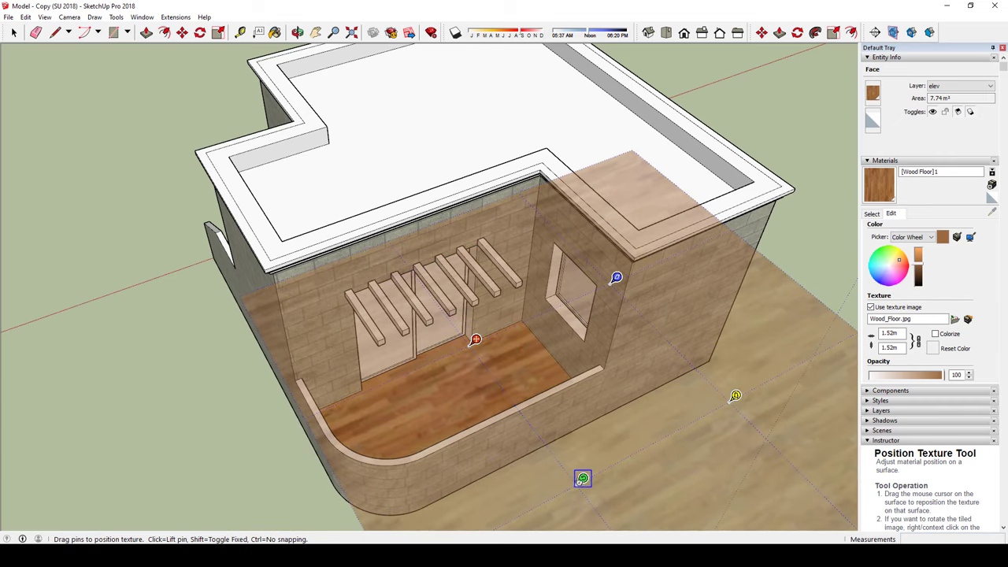
{"action": "left_click", "coordinate": [160, 361]}
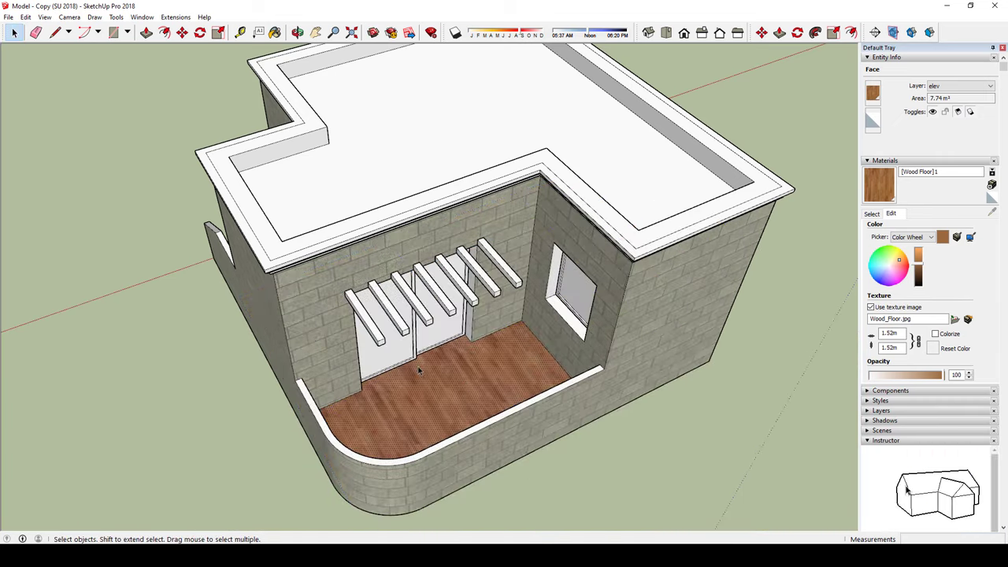
Step: Rotate and rescale the terrace wood texture around its anchor, then view from above
{"action": "right_click", "coordinate": [475, 366]}
{"action": "left_click", "coordinate": [597, 504]}
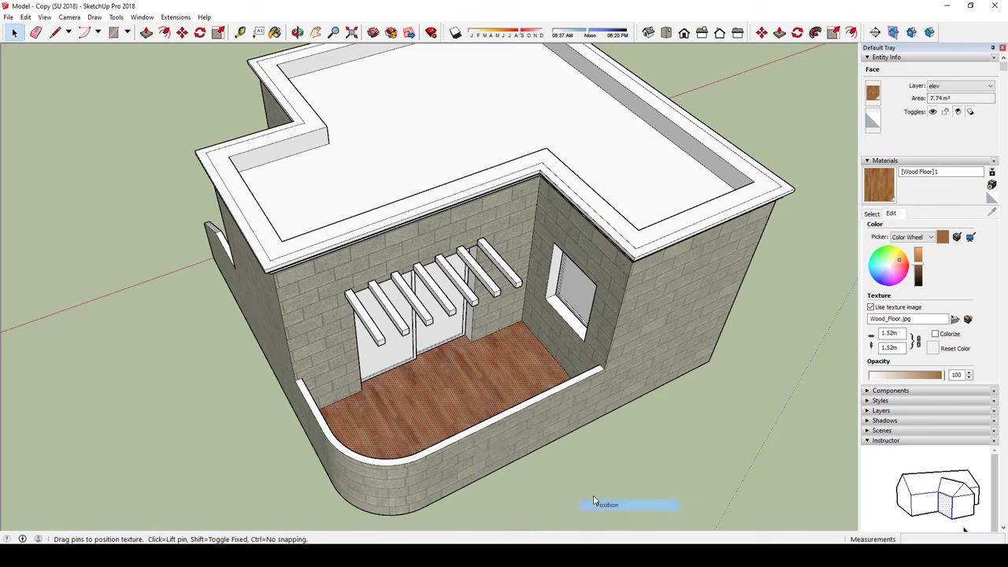
{"action": "left_click_drag", "start_coordinate": [392, 379], "coordinate": [532, 428]}
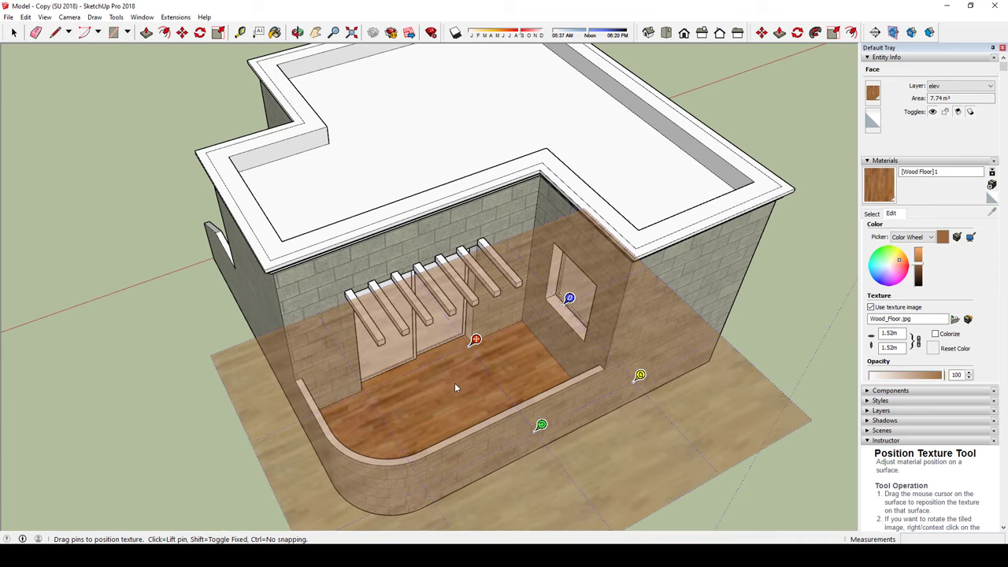
{"action": "right_click", "coordinate": [455, 382]}
{"action": "left_click", "coordinate": [465, 387]}
{"action": "mouse_move", "coordinate": [550, 452]}
{"action": "middle_mouse_down"}
{"action": "mouse_move", "coordinate": [484, 371]}
{"action": "mouse_move", "coordinate": [532, 370]}
{"action": "middle_mouse_up"}
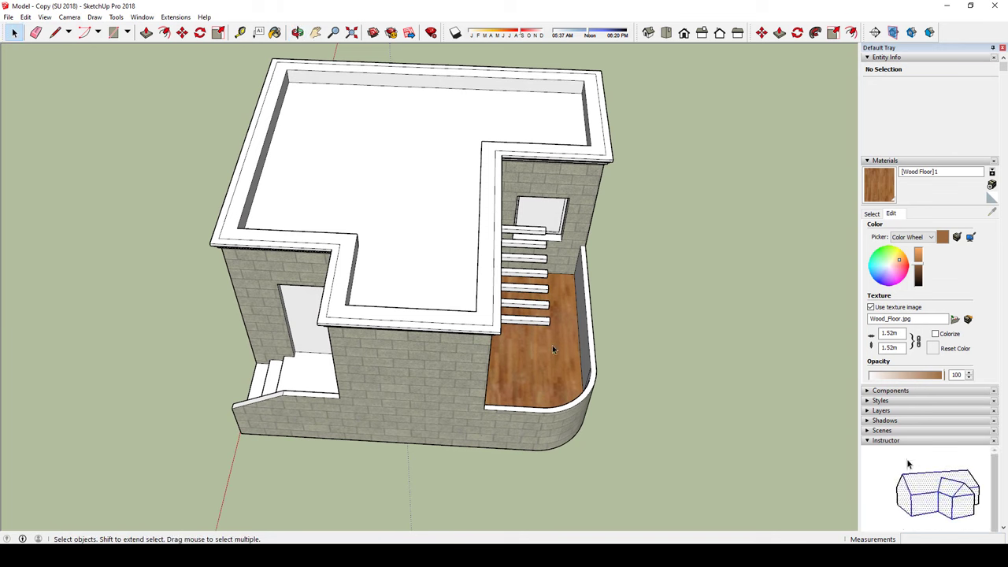
Step: Paint the entrance landing and two step treads with Wood Floor
{"action": "middle_click_drag", "start_coordinate": [312, 391], "coordinate": [473, 435]}
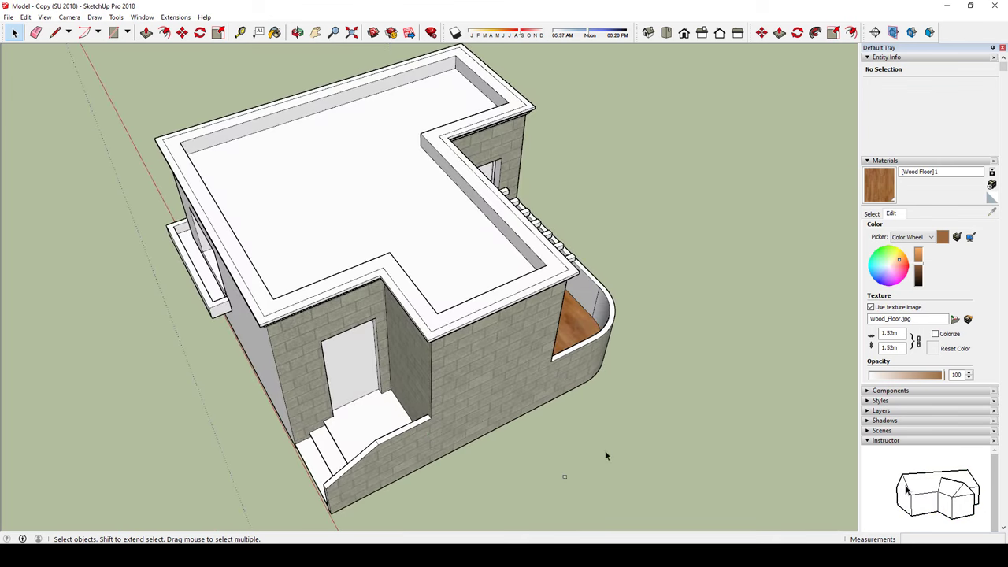
{"action": "left_click", "coordinate": [877, 185]}
{"action": "left_click", "coordinate": [362, 418]}
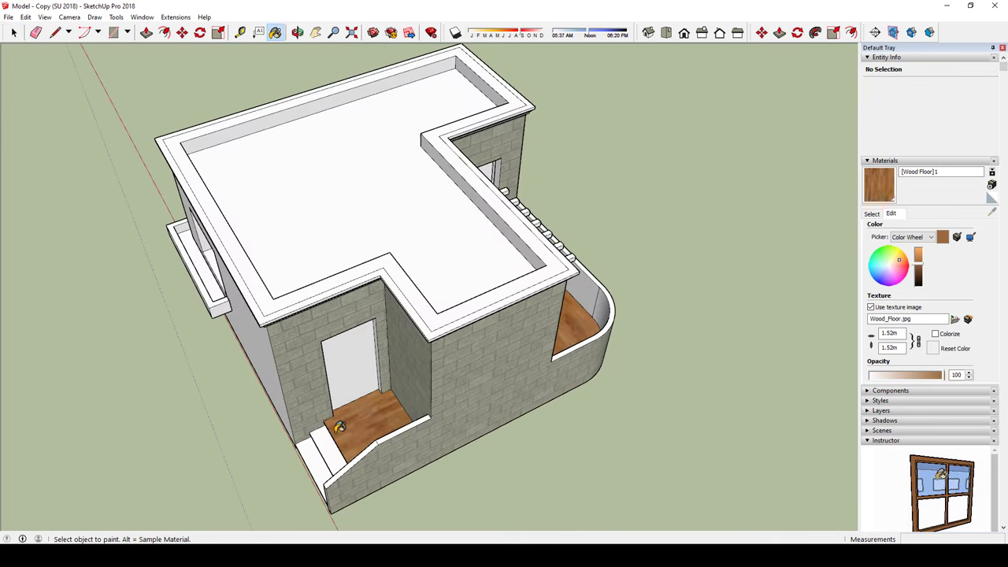
{"action": "middle_click_drag", "start_coordinate": [362, 418], "coordinate": [425, 448]}
{"action": "scroll", "coordinate": [426, 447], "scroll_direction": "up", "scroll_amount": 2}
{"action": "left_click", "coordinate": [386, 480]}
{"action": "left_click", "coordinate": [373, 500]}
{"action": "middle_click_drag", "start_coordinate": [373, 501], "coordinate": [487, 393]}
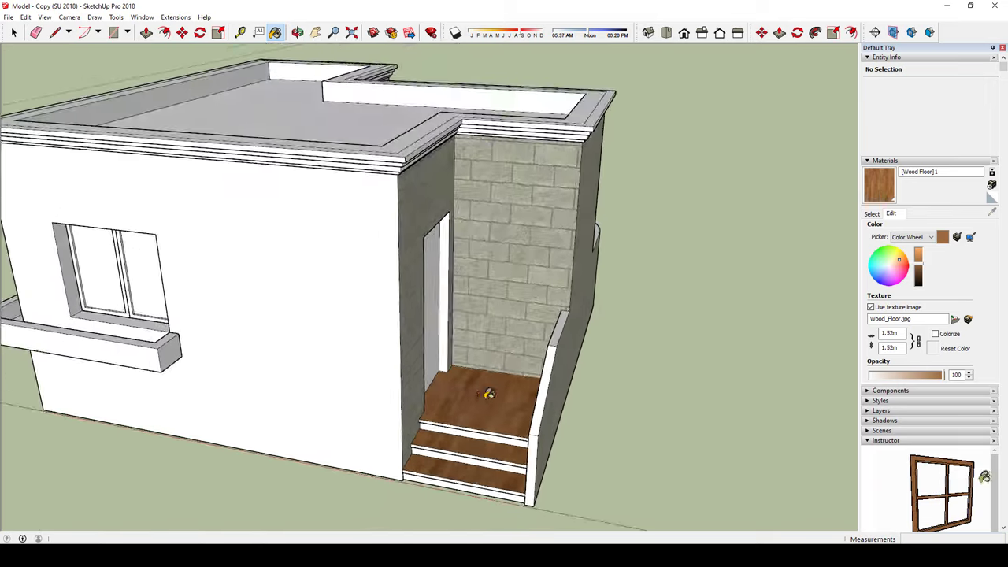
{"action": "scroll", "coordinate": [485, 438], "scroll_direction": "up", "scroll_amount": 3}
{"action": "scroll", "coordinate": [485, 438], "scroll_direction": "up", "scroll_amount": 2}
Step: Paint the risers below the landing and the bottom step with Wood Floor
{"action": "left_click", "coordinate": [477, 416]}
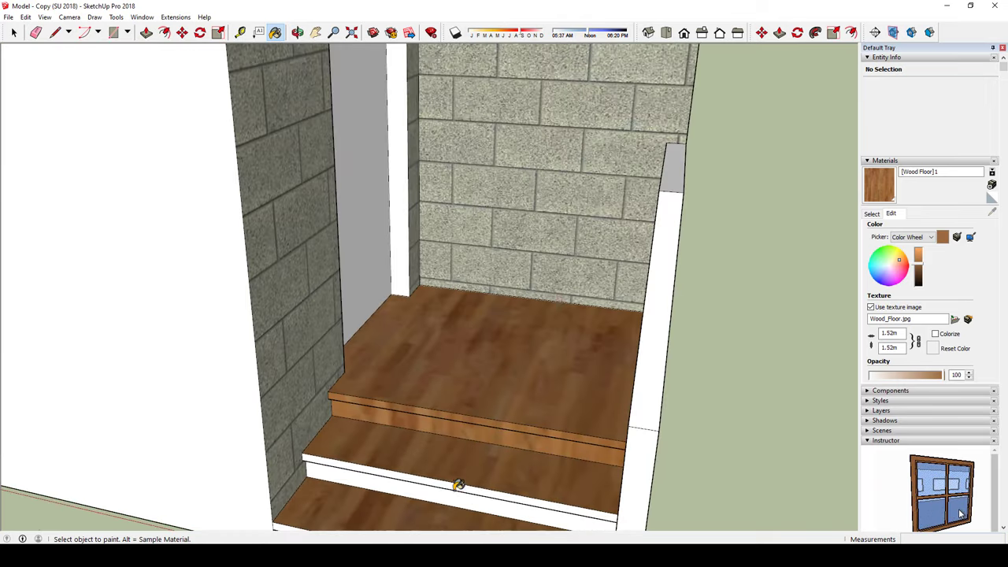
{"action": "left_click", "coordinate": [438, 488]}
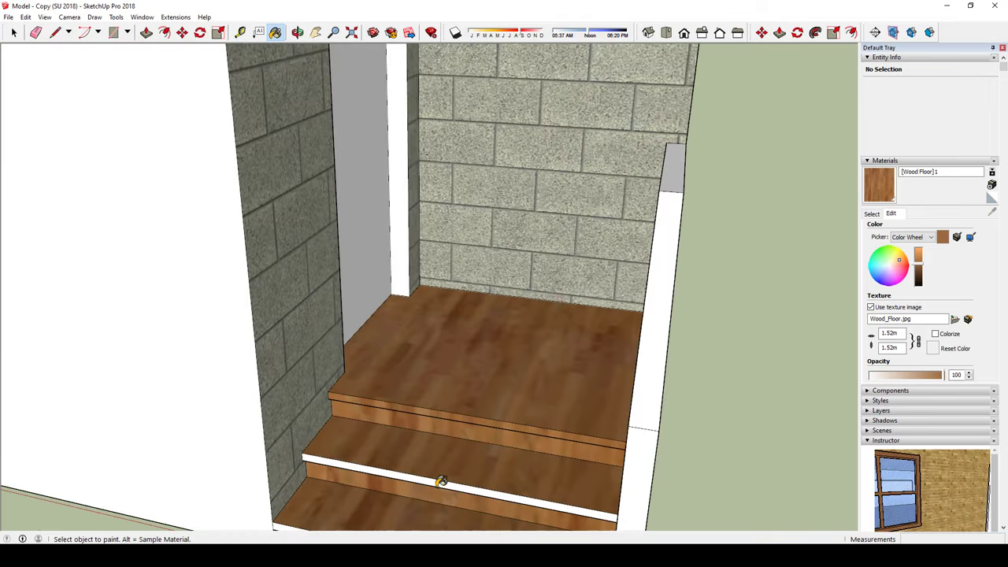
{"action": "left_click", "coordinate": [441, 476]}
{"action": "mouse_move", "coordinate": [441, 477]}
{"action": "middle_mouse_down"}
{"action": "mouse_move", "coordinate": [365, 496]}
{"action": "mouse_move", "coordinate": [320, 477]}
{"action": "mouse_move", "coordinate": [329, 424]}
{"action": "mouse_move", "coordinate": [459, 329]}
{"action": "middle_mouse_up"}
{"action": "left_click", "coordinate": [327, 429]}
{"action": "scroll", "coordinate": [592, 304], "scroll_direction": "down", "scroll_amount": 5}
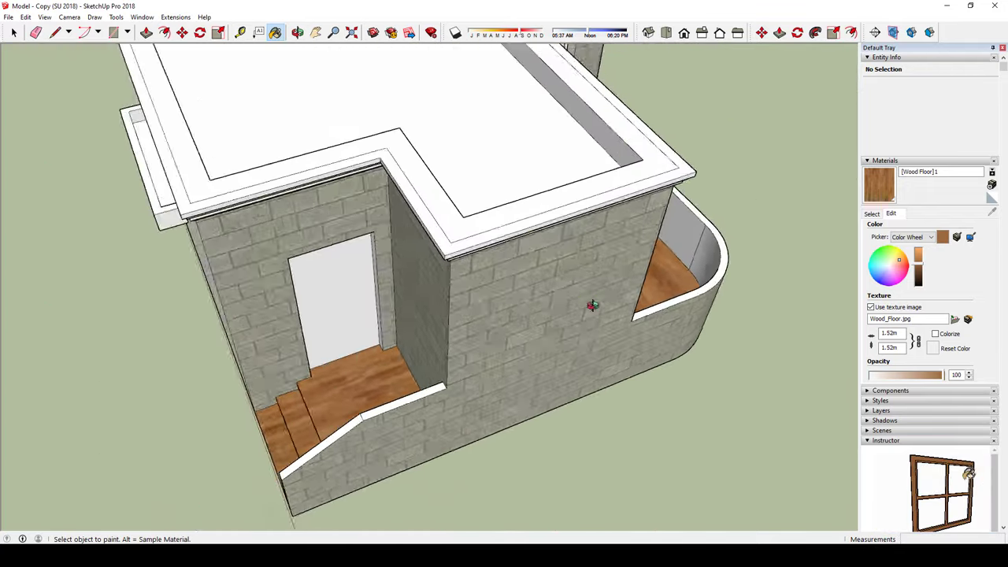
{"action": "middle_click_drag", "start_coordinate": [592, 304], "coordinate": [405, 360]}
{"action": "key", "text": "space"}
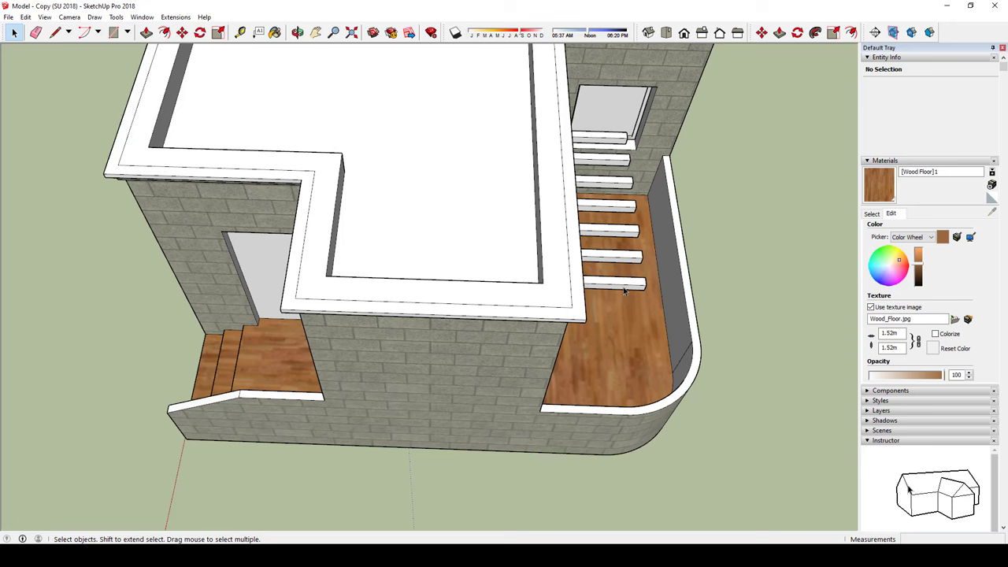
Step: Orbit around the entrance and building to check the wood-covered steps
{"action": "middle_click_drag", "start_coordinate": [641, 413], "coordinate": [443, 419]}
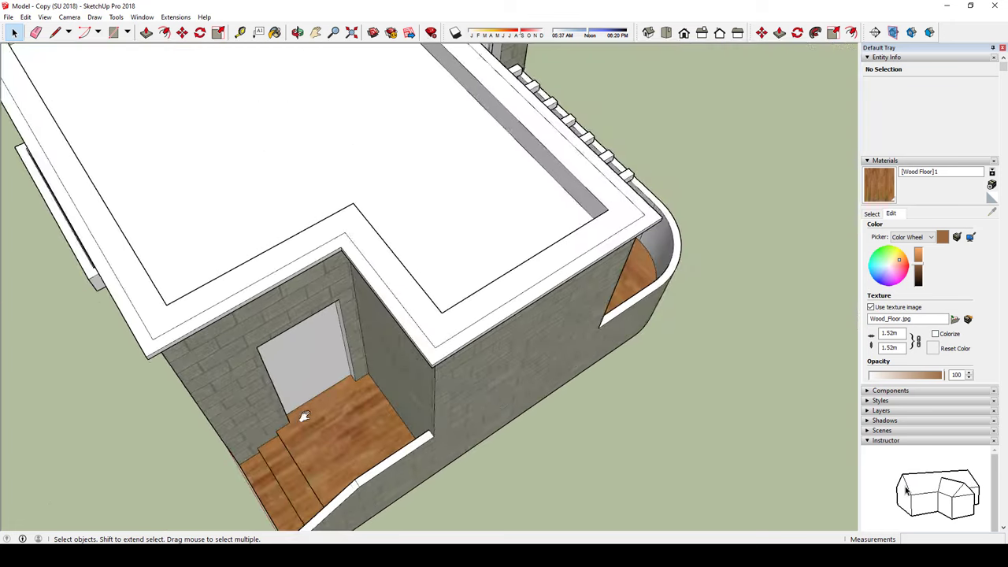
{"action": "mouse_move", "coordinate": [2, 301]}
{"action": "middle_mouse_down"}
{"action": "mouse_move", "coordinate": [442, 332]}
{"action": "mouse_move", "coordinate": [373, 324]}
{"action": "middle_mouse_up"}
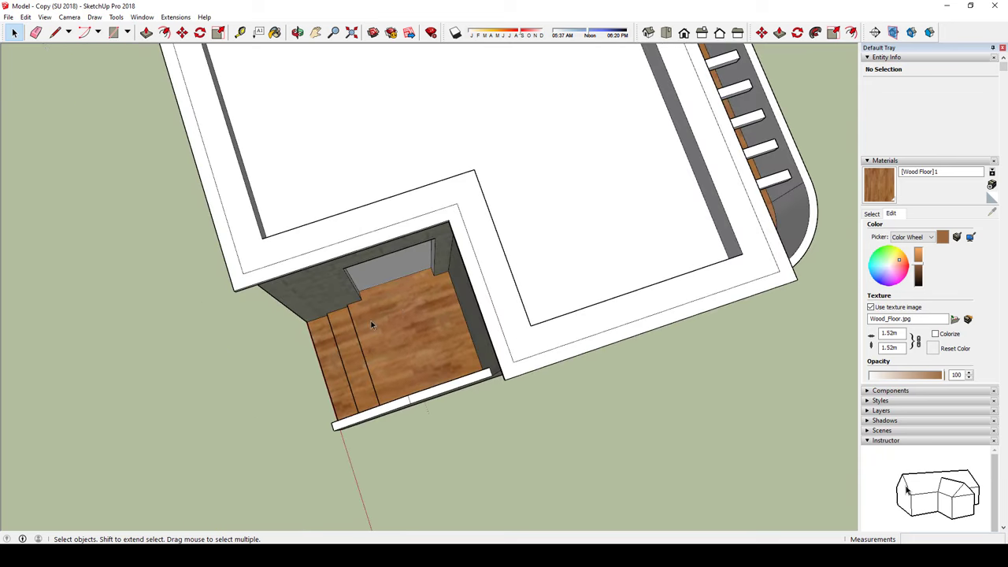
{"action": "mouse_move", "coordinate": [493, 315]}
{"action": "middle_mouse_down"}
{"action": "mouse_move", "coordinate": [389, 299]}
{"action": "mouse_move", "coordinate": [464, 329]}
{"action": "mouse_move", "coordinate": [532, 333]}
{"action": "middle_mouse_up"}
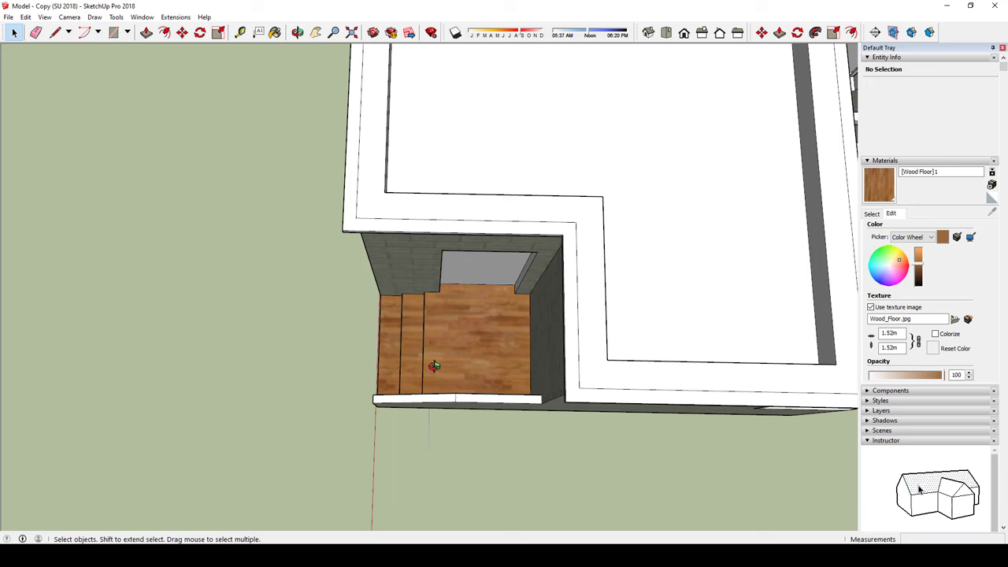
{"action": "middle_click_drag", "start_coordinate": [465, 342], "coordinate": [474, 362]}
{"action": "scroll", "coordinate": [474, 362], "scroll_direction": "up", "scroll_amount": 2}
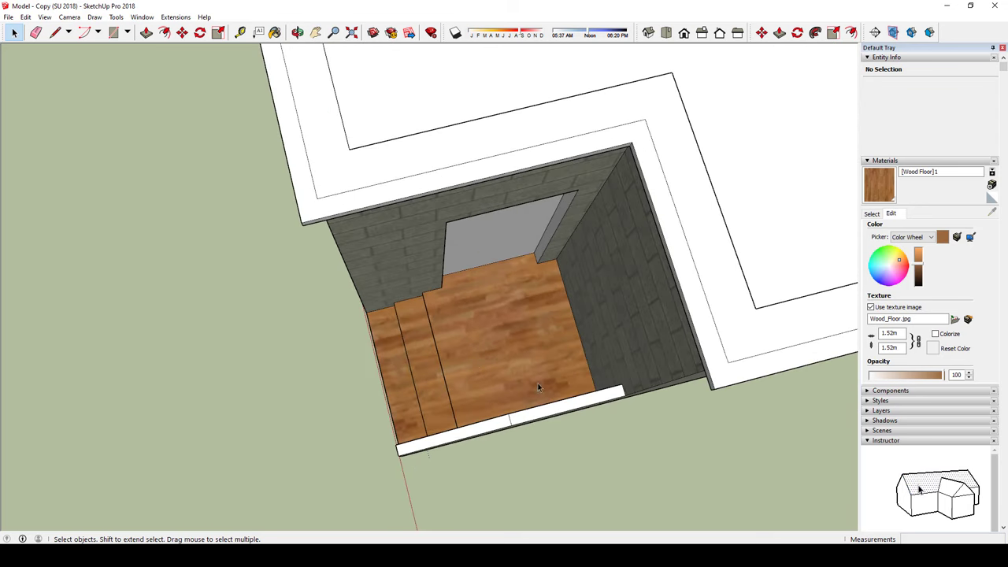
{"action": "scroll", "coordinate": [537, 386], "scroll_direction": "down", "scroll_amount": 3}
{"action": "middle_click_drag", "start_coordinate": [538, 386], "coordinate": [574, 337]}
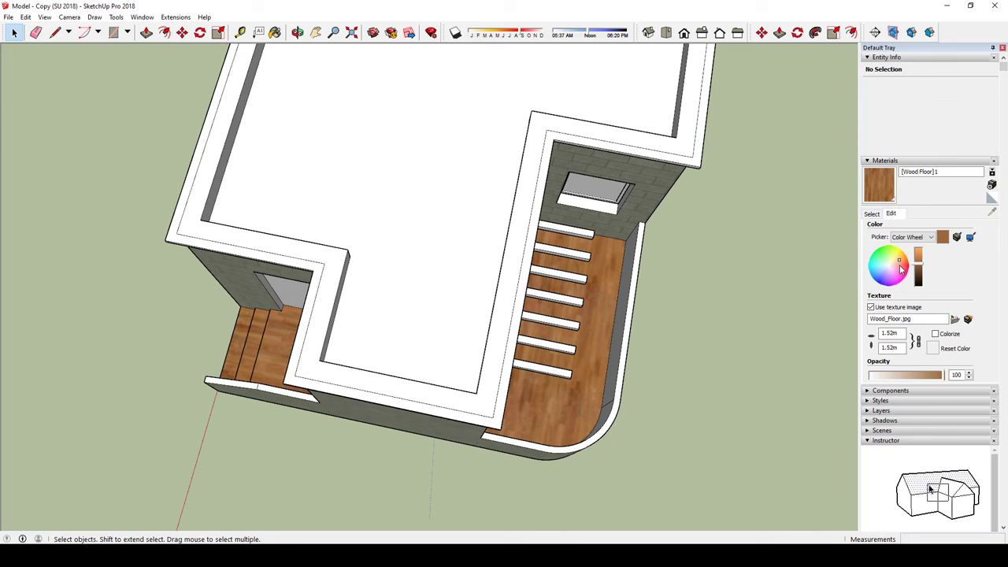
{"action": "middle_click_drag", "start_coordinate": [682, 354], "coordinate": [665, 296]}
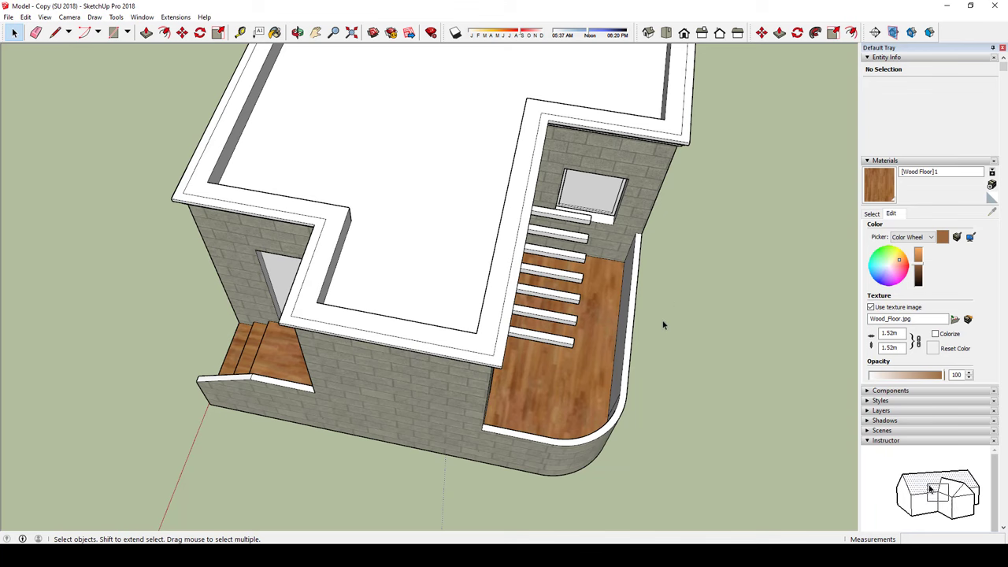
{"action": "middle_click_drag", "start_coordinate": [598, 311], "coordinate": [619, 319]}
{"action": "left_click", "coordinate": [599, 330]}
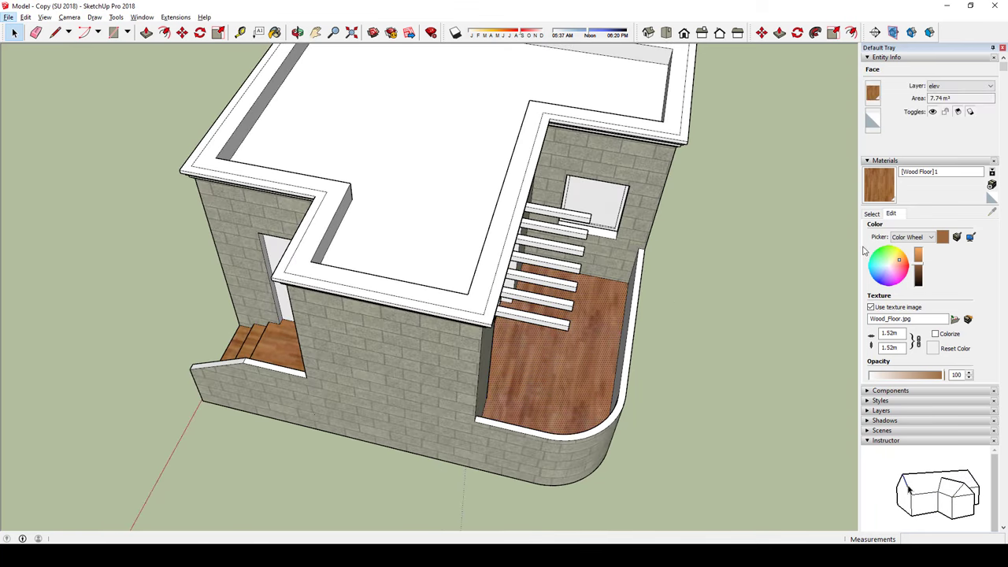
{"action": "left_click", "coordinate": [688, 336]}
{"action": "left_click", "coordinate": [872, 213]}
{"action": "left_click", "coordinate": [993, 213]}
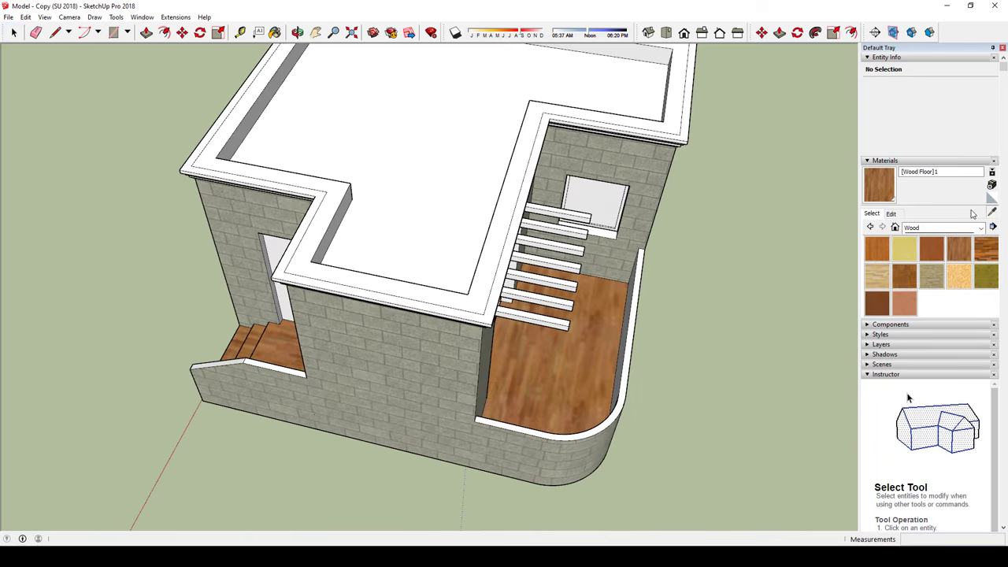
{"action": "mouse_move", "coordinate": [662, 331]}
{"action": "middle_mouse_down"}
{"action": "mouse_move", "coordinate": [549, 334]}
{"action": "mouse_move", "coordinate": [574, 349]}
{"action": "middle_mouse_up"}
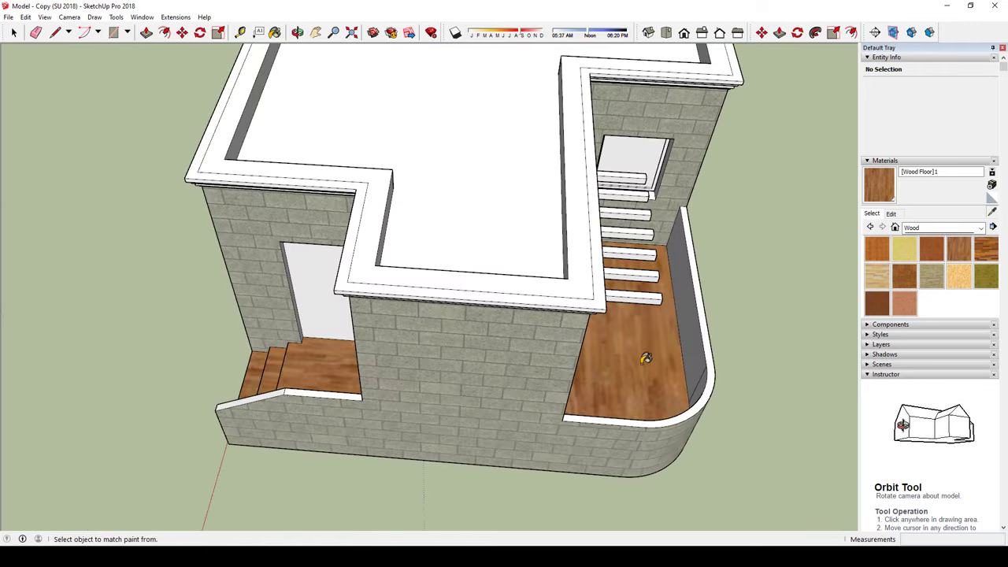
{"action": "mouse_move", "coordinate": [646, 358]}
{"action": "middle_mouse_down"}
{"action": "mouse_move", "coordinate": [524, 354]}
{"action": "mouse_move", "coordinate": [419, 418]}
{"action": "middle_mouse_up"}
{"action": "left_click", "coordinate": [418, 419]}
{"action": "scroll", "coordinate": [379, 487], "scroll_direction": "up", "scroll_amount": 3}
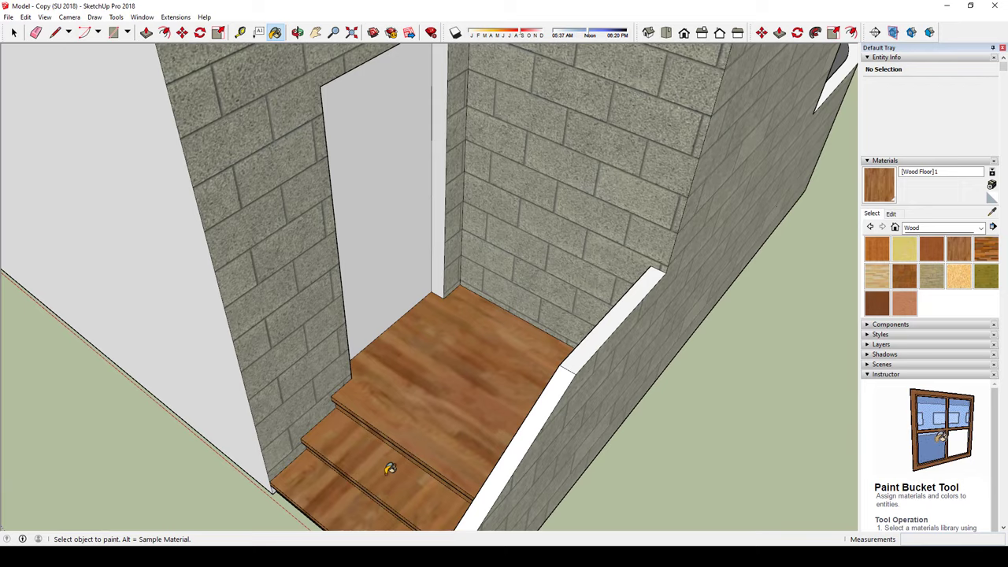
{"action": "scroll", "coordinate": [383, 472], "scroll_direction": "up", "scroll_amount": 2}
{"action": "mouse_move", "coordinate": [355, 479]}
{"action": "middle_mouse_down"}
{"action": "mouse_move", "coordinate": [315, 475]}
{"action": "mouse_move", "coordinate": [314, 485]}
{"action": "mouse_move", "coordinate": [360, 416]}
{"action": "middle_mouse_up"}
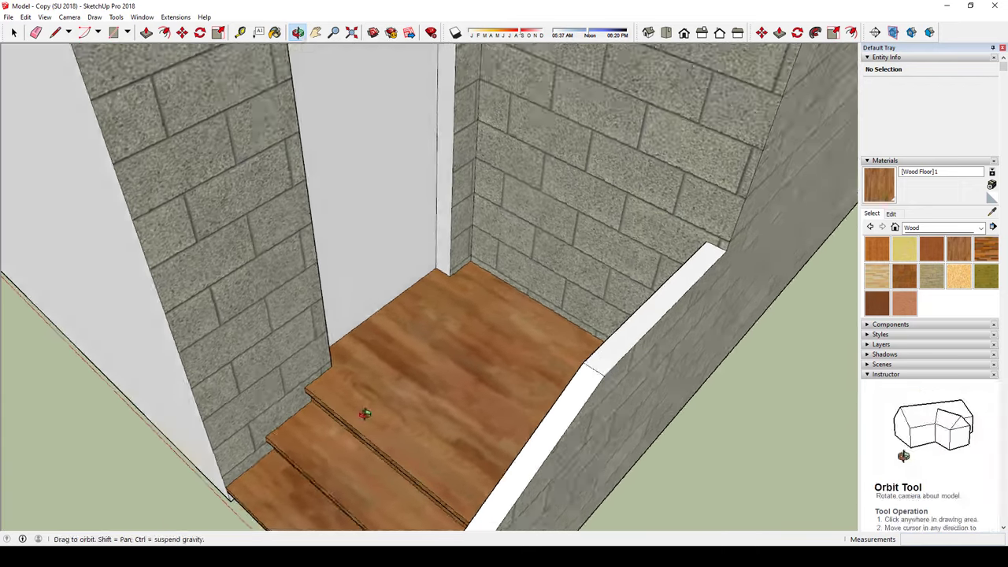
{"action": "scroll", "coordinate": [347, 370], "scroll_direction": "down", "scroll_amount": 5}
{"action": "scroll", "coordinate": [333, 315], "scroll_direction": "down", "scroll_amount": 2}
{"action": "middle_click_drag", "start_coordinate": [457, 331], "coordinate": [516, 344]}
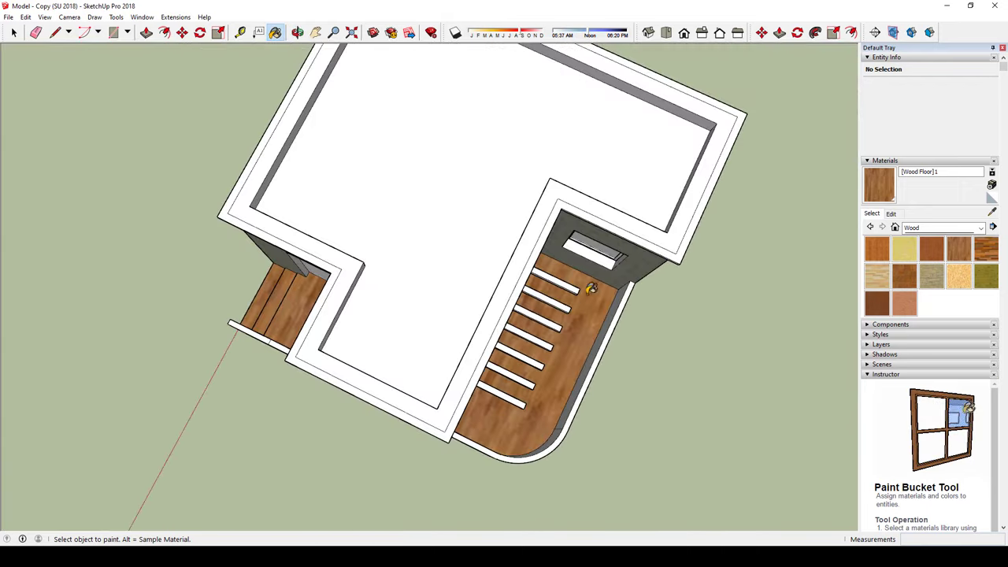
{"action": "mouse_move", "coordinate": [218, 361]}
{"action": "middle_mouse_down"}
{"action": "mouse_move", "coordinate": [333, 329]}
{"action": "mouse_move", "coordinate": [299, 416]}
{"action": "mouse_move", "coordinate": [394, 484]}
{"action": "middle_mouse_up"}
{"action": "scroll", "coordinate": [479, 452], "scroll_direction": "up", "scroll_amount": 4}
{"action": "scroll", "coordinate": [368, 441], "scroll_direction": "up", "scroll_amount": 2}
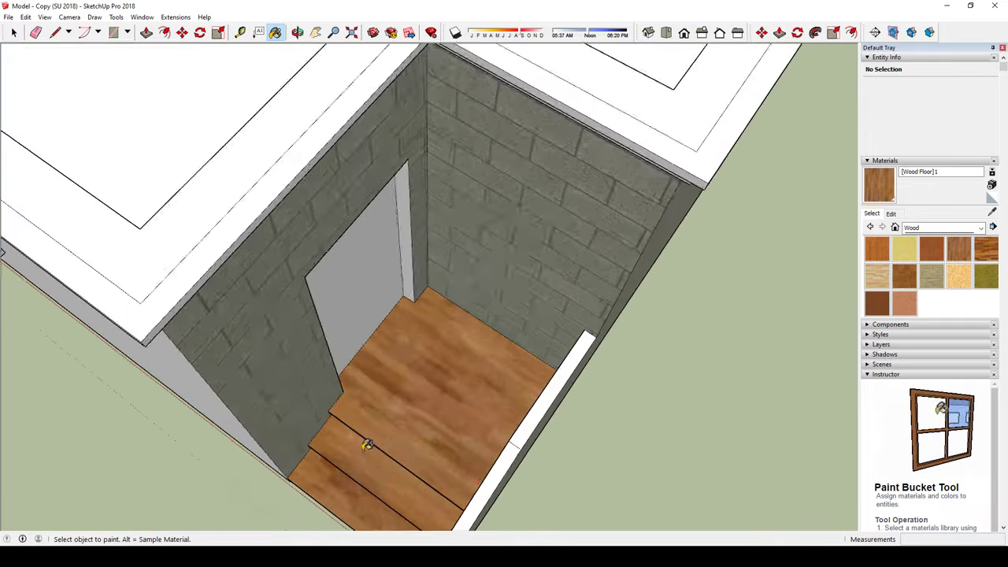
{"action": "scroll", "coordinate": [604, 308], "scroll_direction": "up", "scroll_amount": 2}
{"action": "scroll", "coordinate": [500, 349], "scroll_direction": "down", "scroll_amount": 5}
{"action": "mouse_move", "coordinate": [500, 349]}
{"action": "middle_mouse_down"}
{"action": "mouse_move", "coordinate": [602, 406]}
{"action": "mouse_move", "coordinate": [374, 328]}
{"action": "mouse_move", "coordinate": [450, 401]}
{"action": "mouse_move", "coordinate": [425, 419]}
{"action": "mouse_move", "coordinate": [555, 404]}
{"action": "middle_mouse_up"}
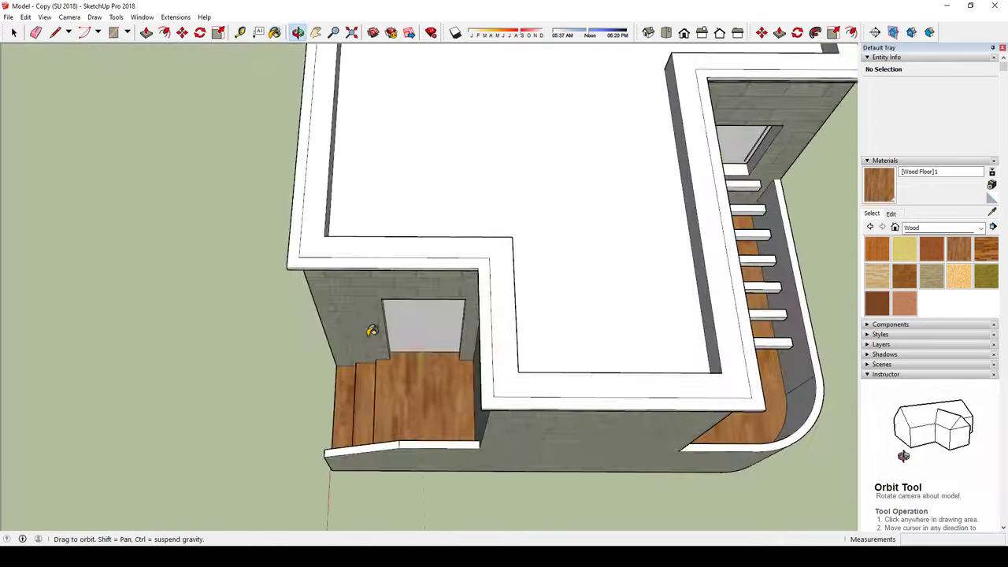
{"action": "scroll", "coordinate": [439, 415], "scroll_direction": "up", "scroll_amount": 3}
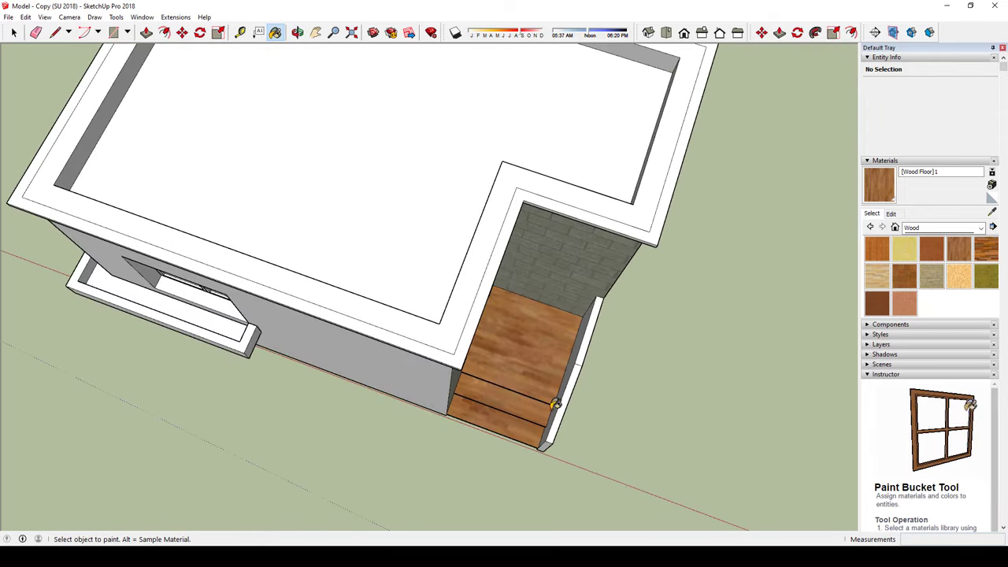
{"action": "middle_click_drag", "start_coordinate": [419, 358], "coordinate": [542, 421]}
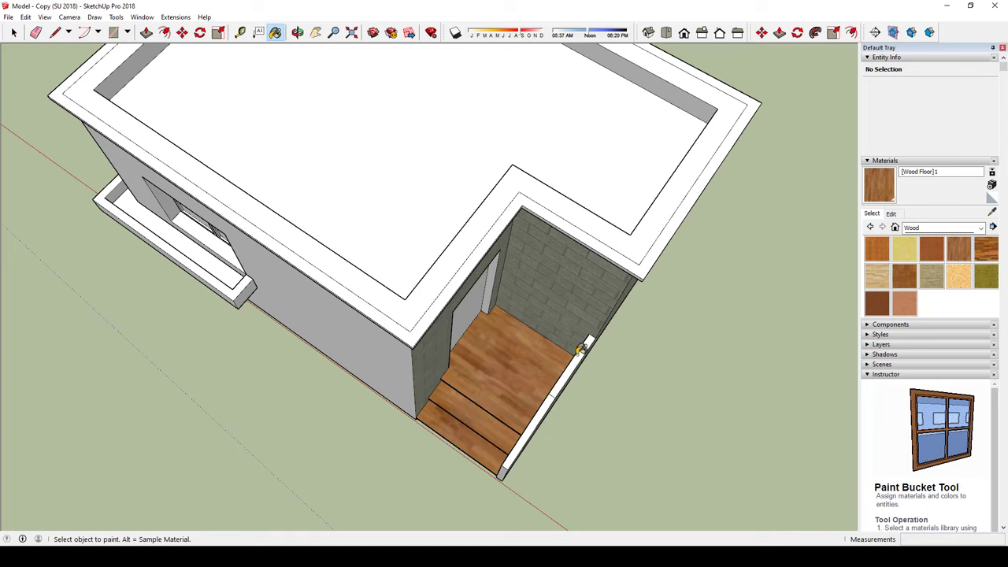
{"action": "mouse_move", "coordinate": [580, 351]}
{"action": "middle_mouse_down"}
{"action": "mouse_move", "coordinate": [208, 349]}
{"action": "mouse_move", "coordinate": [528, 304]}
{"action": "mouse_move", "coordinate": [508, 444]}
{"action": "mouse_move", "coordinate": [535, 378]}
{"action": "mouse_move", "coordinate": [347, 453]}
{"action": "mouse_move", "coordinate": [367, 461]}
{"action": "middle_mouse_up"}
{"action": "key", "text": "space"}
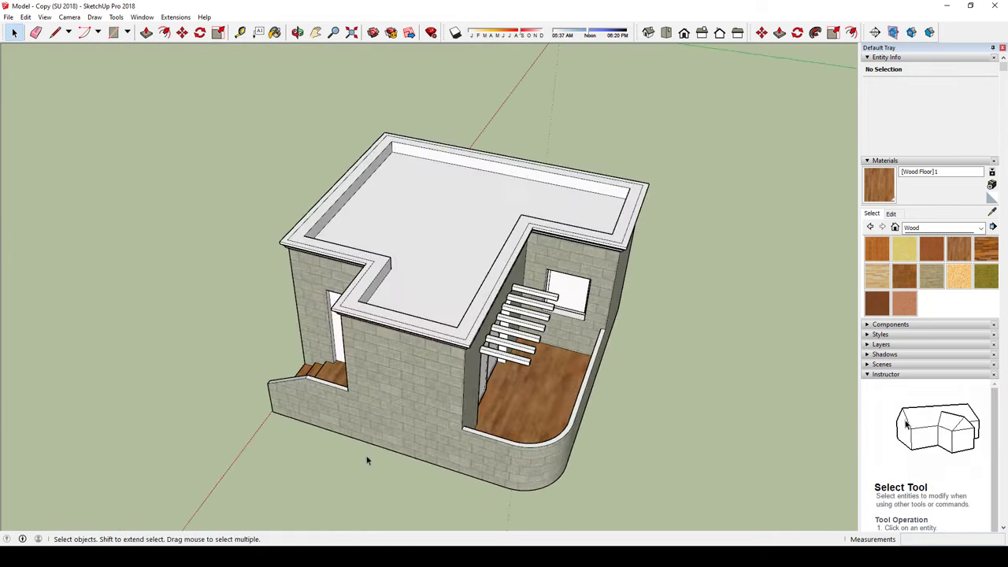
{"action": "left_click", "coordinate": [892, 214]}
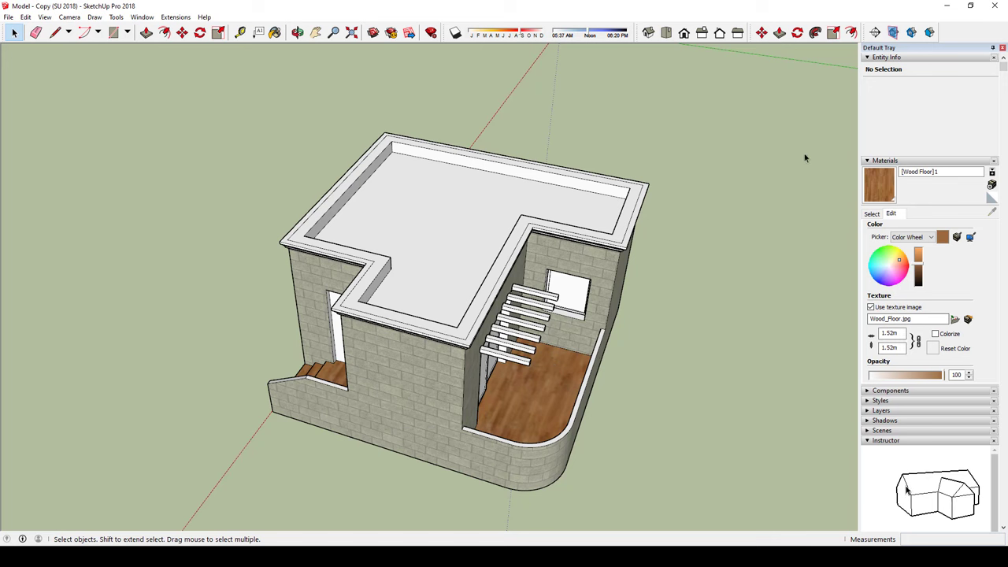
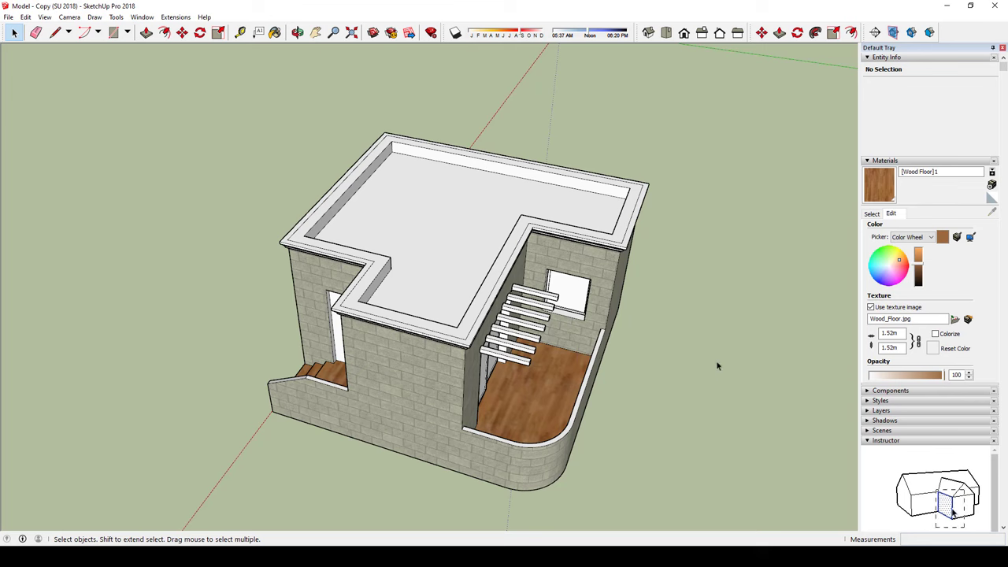
Step: Shift, stretch and skew the balcony floor's wood texture using the Texture Position pins
{"action": "middle_click_drag", "start_coordinate": [646, 369], "coordinate": [686, 352]}
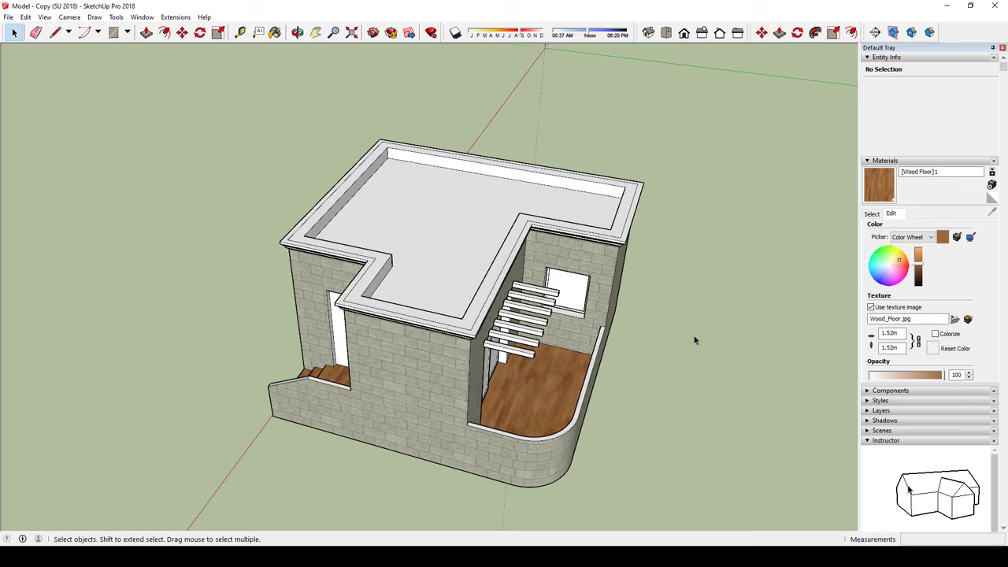
{"action": "mouse_move", "coordinate": [554, 360]}
{"action": "middle_mouse_down"}
{"action": "mouse_move", "coordinate": [708, 350]}
{"action": "mouse_move", "coordinate": [655, 386]}
{"action": "middle_mouse_up"}
{"action": "scroll", "coordinate": [507, 438], "scroll_direction": "up", "scroll_amount": 3}
{"action": "scroll", "coordinate": [496, 425], "scroll_direction": "up", "scroll_amount": 2}
{"action": "left_click", "coordinate": [493, 417]}
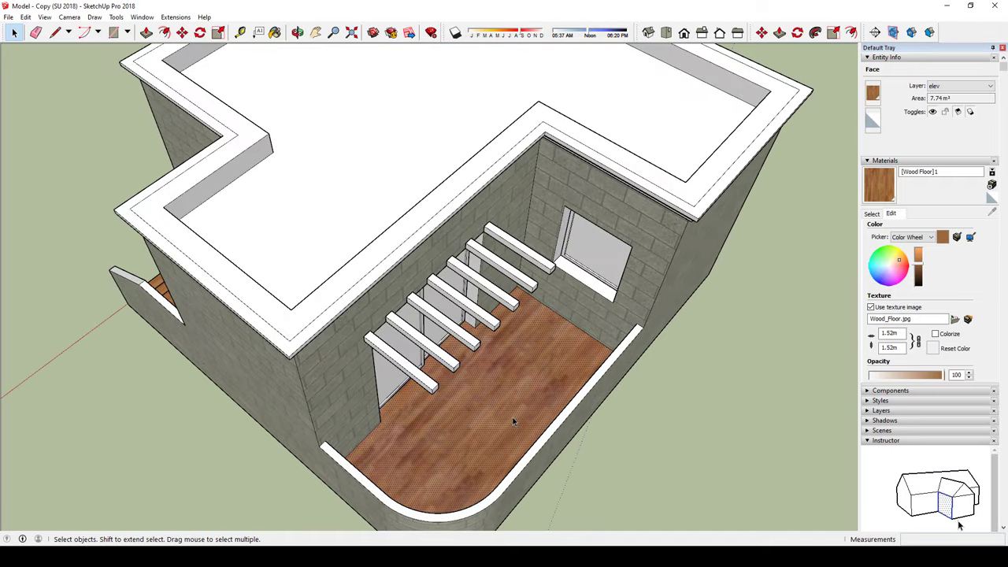
{"action": "scroll", "coordinate": [500, 400], "scroll_direction": "down", "scroll_amount": 5}
{"action": "scroll", "coordinate": [500, 410], "scroll_direction": "up", "scroll_amount": 5}
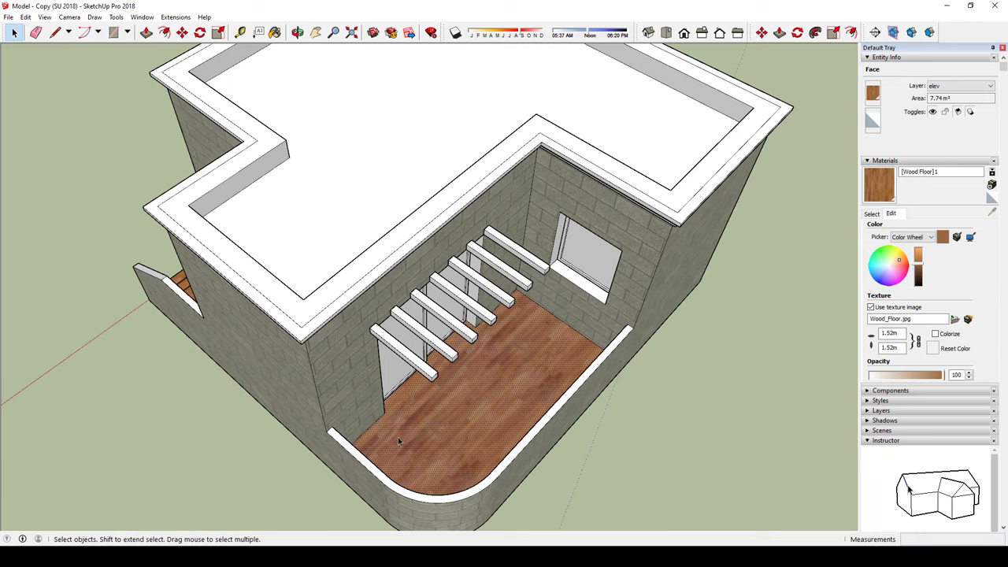
{"action": "right_click", "coordinate": [474, 386]}
{"action": "mouse_move", "coordinate": [533, 363]}
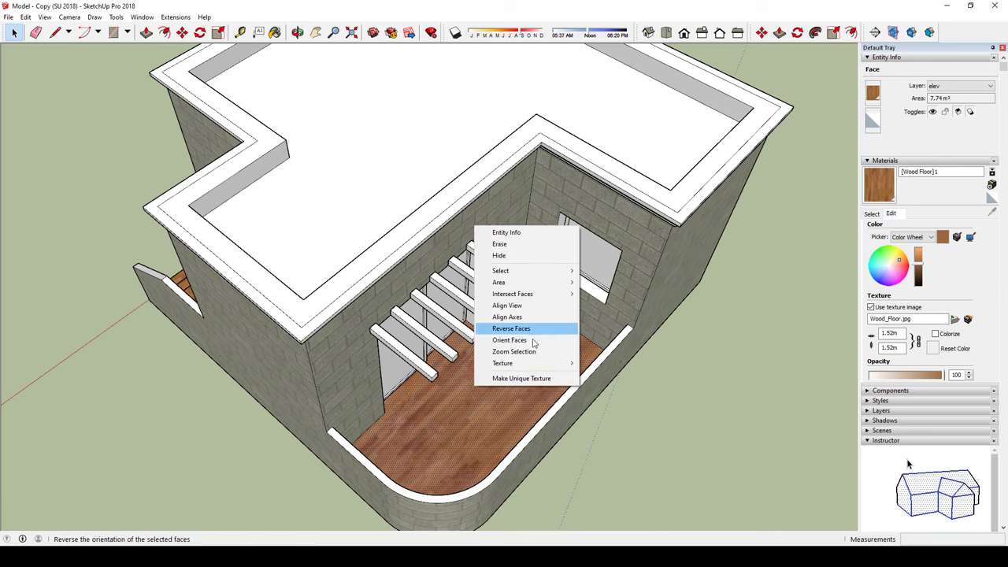
{"action": "left_click", "coordinate": [606, 363]}
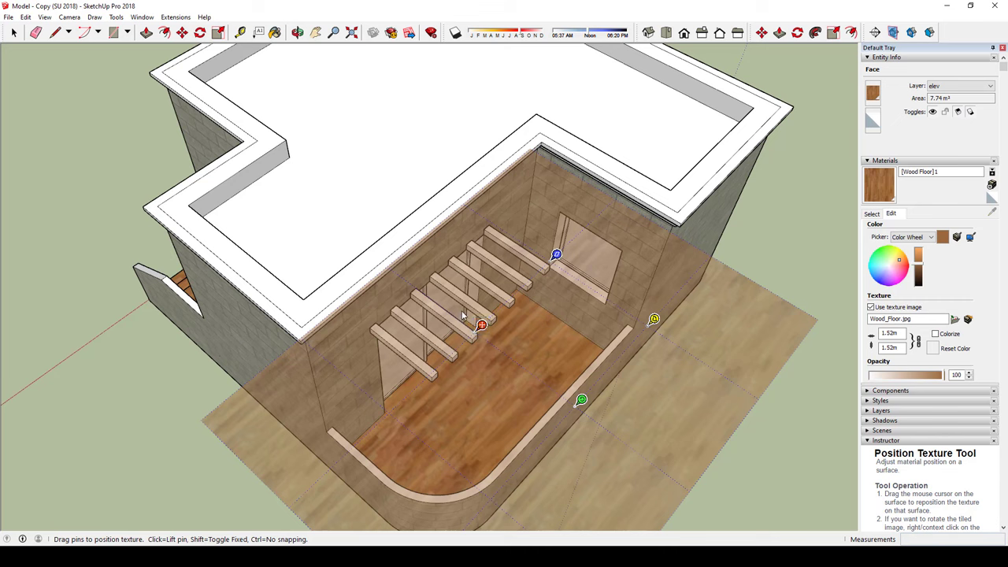
{"action": "mouse_move", "coordinate": [481, 324]}
{"action": "left_mouse_down"}
{"action": "mouse_move", "coordinate": [446, 408]}
{"action": "mouse_move", "coordinate": [575, 336]}
{"action": "mouse_move", "coordinate": [504, 396]}
{"action": "mouse_move", "coordinate": [530, 341]}
{"action": "left_mouse_up"}
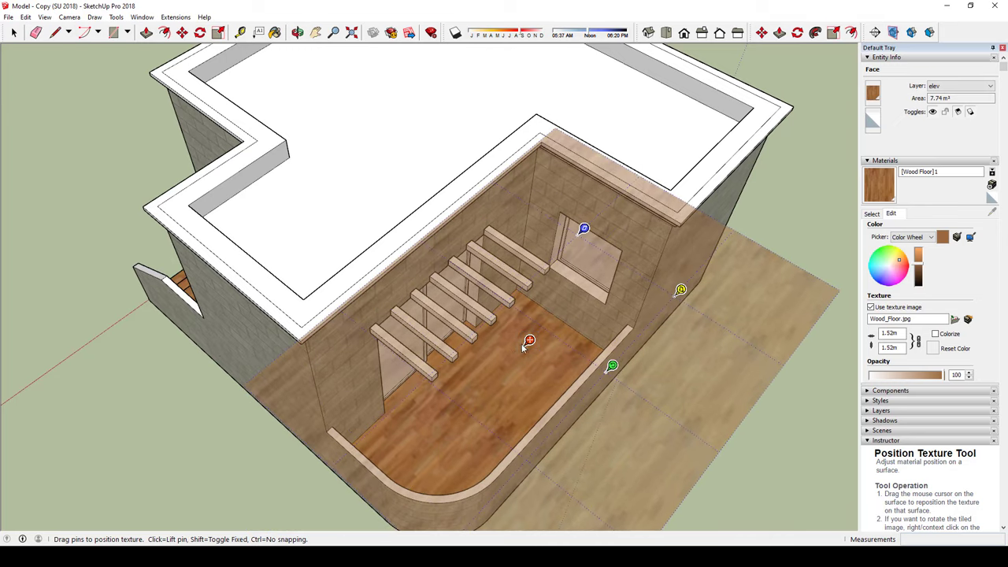
{"action": "mouse_move", "coordinate": [583, 229]}
{"action": "left_mouse_down"}
{"action": "mouse_move", "coordinate": [540, 321]}
{"action": "mouse_move", "coordinate": [572, 322]}
{"action": "mouse_move", "coordinate": [540, 337]}
{"action": "mouse_move", "coordinate": [559, 325]}
{"action": "left_mouse_up"}
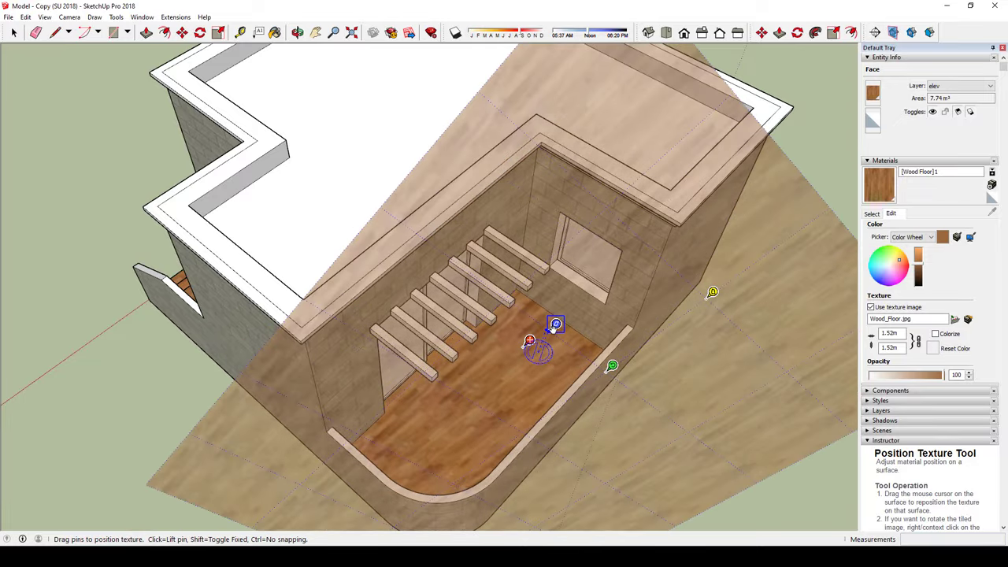
{"action": "key", "text": "space"}
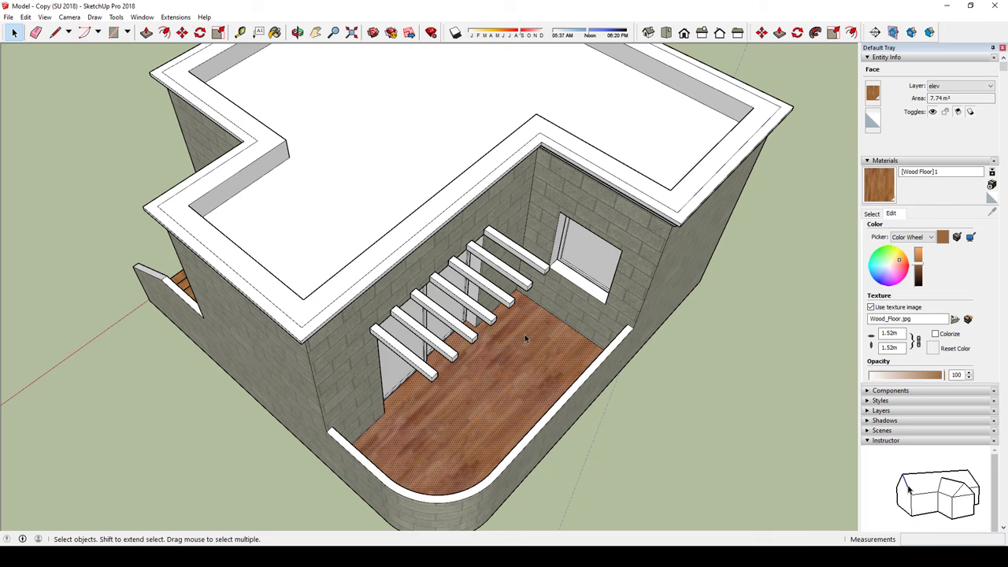
Step: Warp the floor's wood texture further with the distort pin and finish editing
{"action": "right_click", "coordinate": [517, 343]}
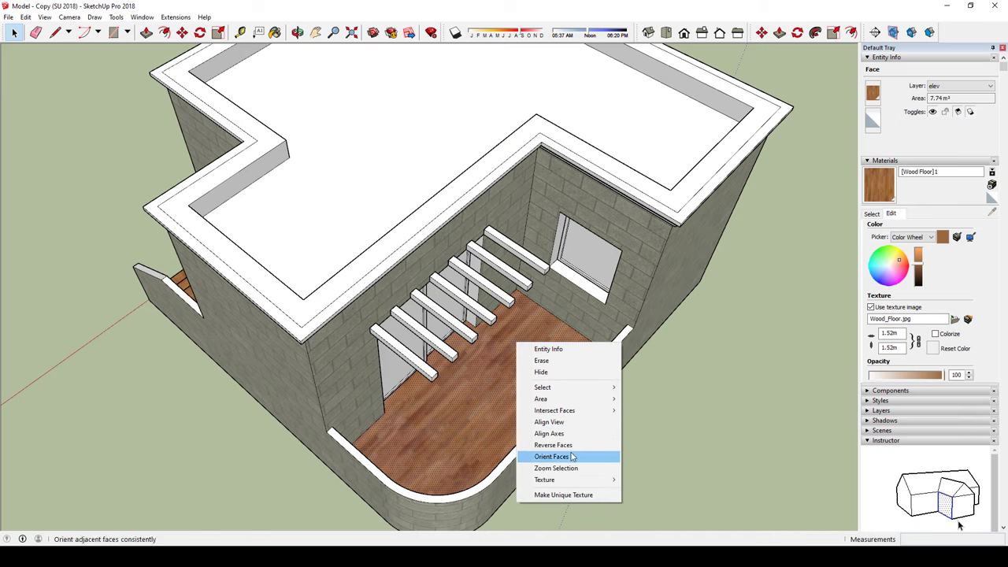
{"action": "left_click", "coordinate": [640, 479]}
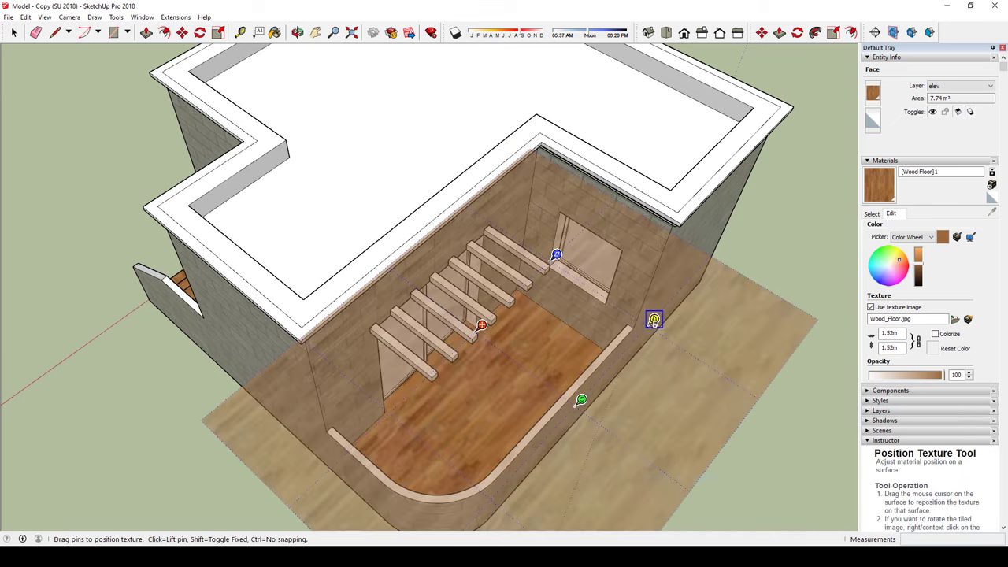
{"action": "mouse_move", "coordinate": [654, 325]}
{"action": "left_mouse_down"}
{"action": "mouse_move", "coordinate": [641, 332]}
{"action": "mouse_move", "coordinate": [635, 320]}
{"action": "mouse_move", "coordinate": [638, 337]}
{"action": "left_mouse_up"}
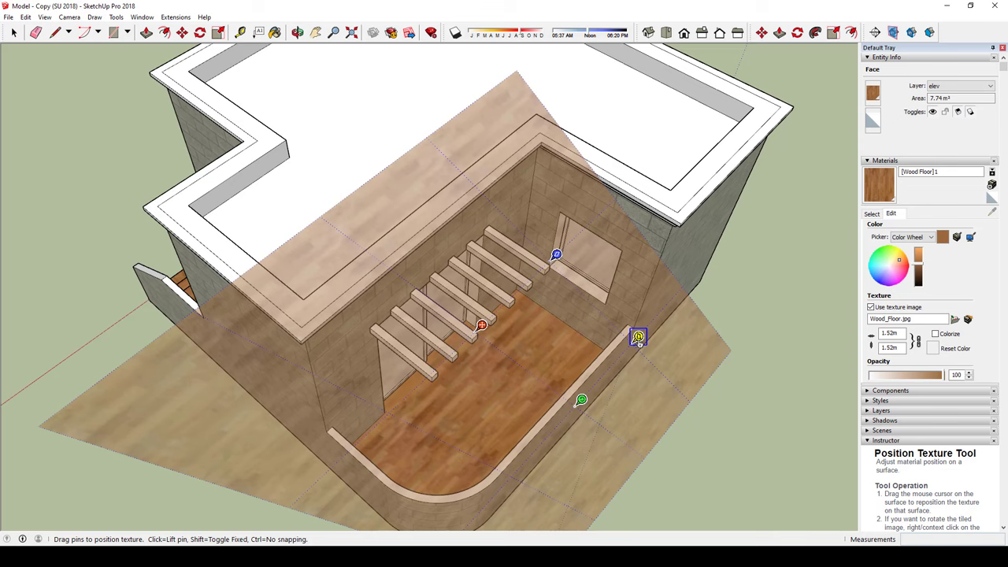
{"action": "mouse_move", "coordinate": [591, 424]}
{"action": "middle_mouse_down"}
{"action": "mouse_move", "coordinate": [564, 392]}
{"action": "mouse_move", "coordinate": [546, 322]}
{"action": "middle_mouse_up"}
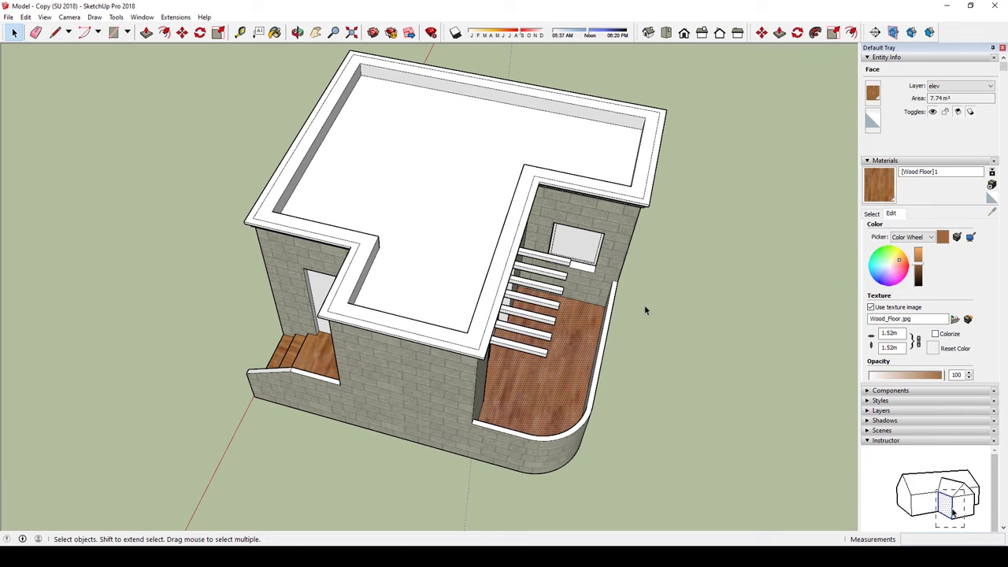
Step: Clear the selection, orbit to a lower frontal view, and show the Materials Select tab
{"action": "left_click", "coordinate": [733, 390]}
{"action": "mouse_move", "coordinate": [733, 389]}
{"action": "middle_mouse_down"}
{"action": "mouse_move", "coordinate": [649, 346]}
{"action": "mouse_move", "coordinate": [619, 418]}
{"action": "middle_mouse_up"}
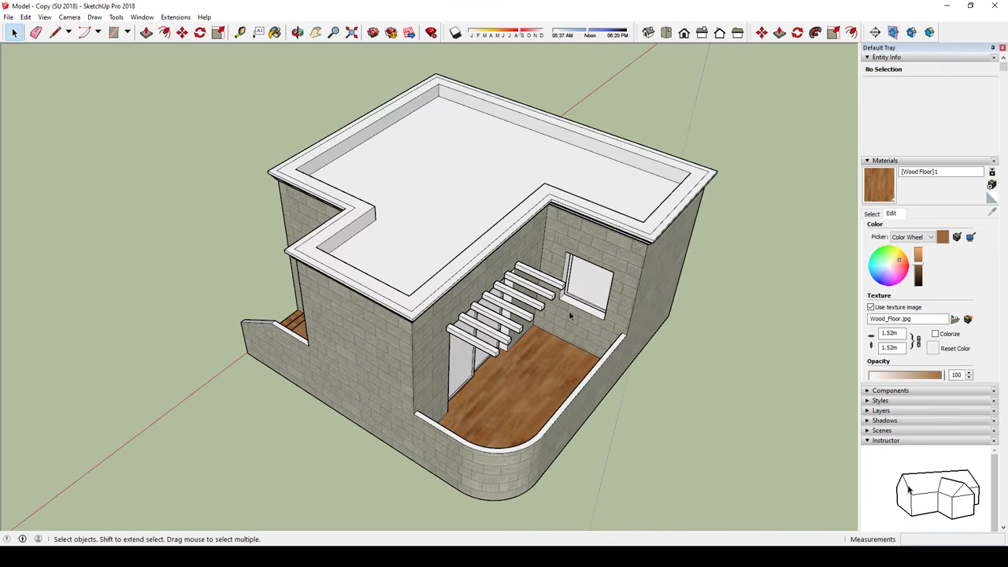
{"action": "mouse_move", "coordinate": [592, 230]}
{"action": "middle_mouse_down"}
{"action": "mouse_move", "coordinate": [635, 348]}
{"action": "mouse_move", "coordinate": [628, 376]}
{"action": "mouse_move", "coordinate": [654, 441]}
{"action": "mouse_move", "coordinate": [541, 424]}
{"action": "middle_mouse_up"}
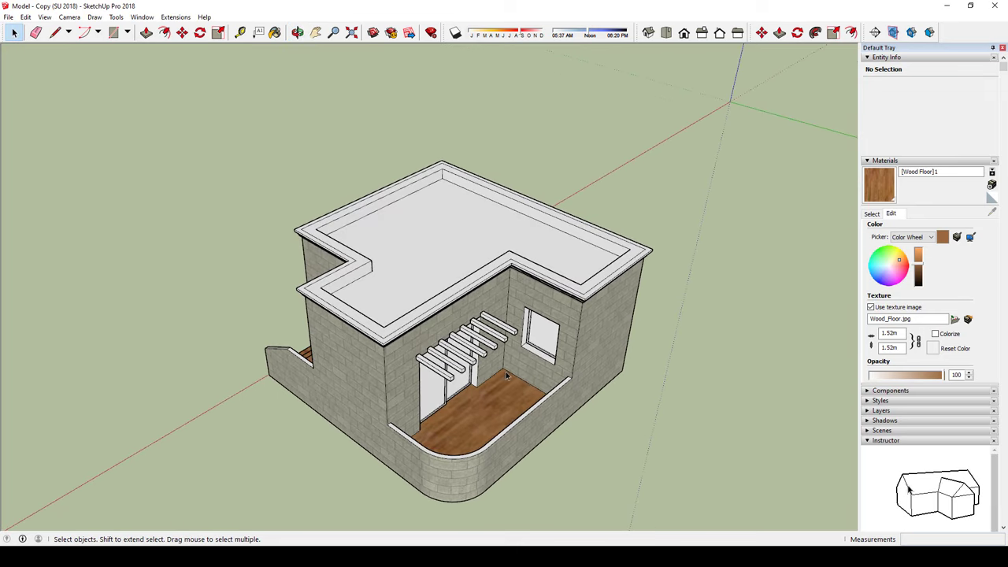
{"action": "mouse_move", "coordinate": [692, 347]}
{"action": "middle_mouse_down"}
{"action": "mouse_move", "coordinate": [714, 312]}
{"action": "mouse_move", "coordinate": [712, 323]}
{"action": "middle_mouse_up"}
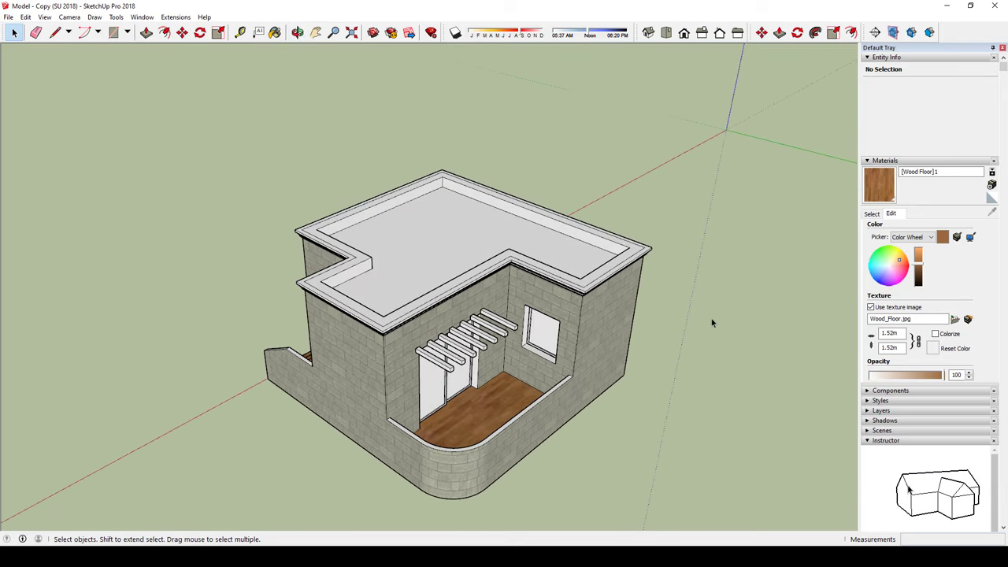
{"action": "left_click", "coordinate": [872, 215]}
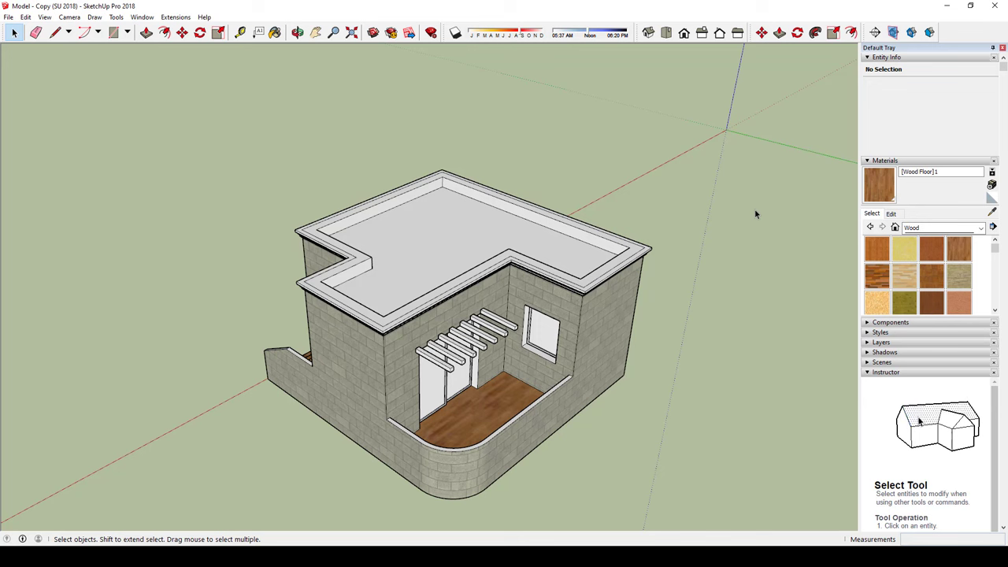
Step: Create a new material, browse for its texture image, and switch over to Chrome
{"action": "left_click", "coordinate": [992, 186]}
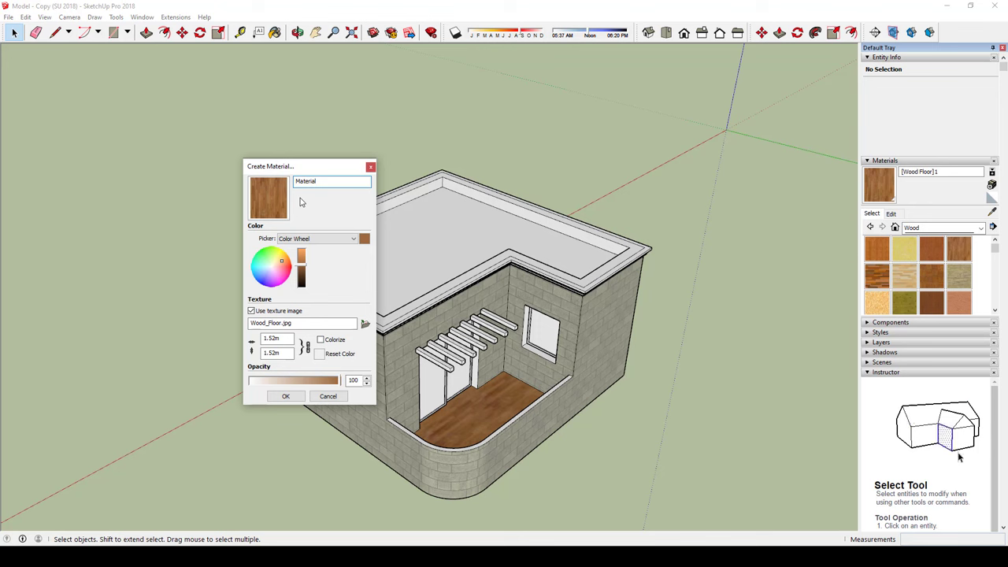
{"action": "left_click", "coordinate": [367, 324]}
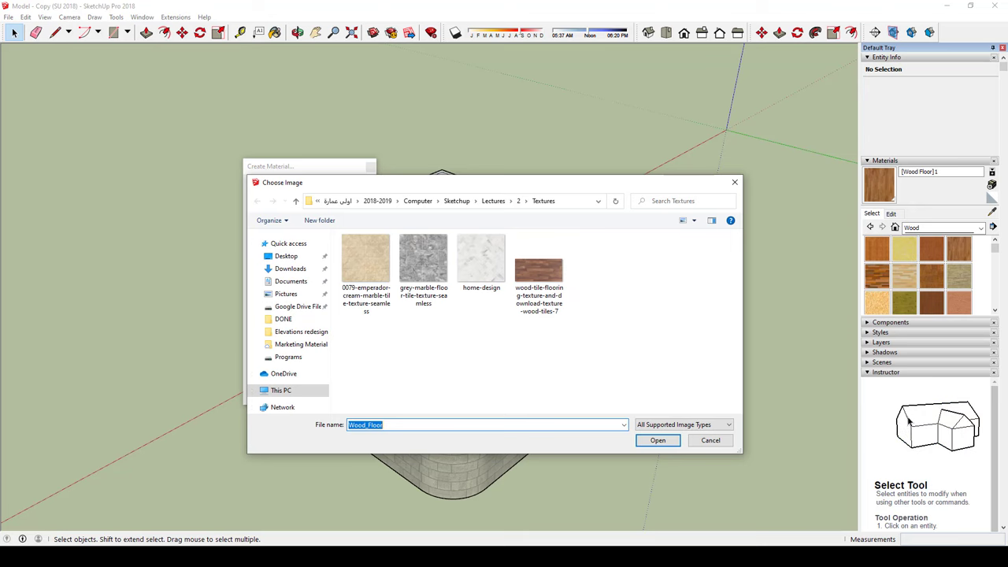
{"action": "key", "text": "alt+Tab"}
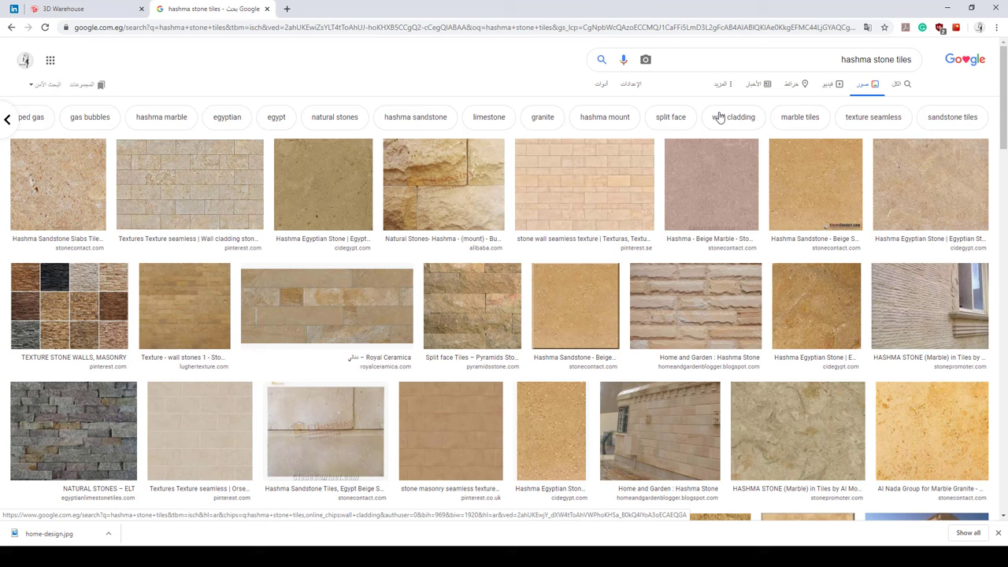
Step: Preview several hashma stone tile results, settling on the Stone Wall Architextures image
{"action": "left_click", "coordinate": [335, 171]}
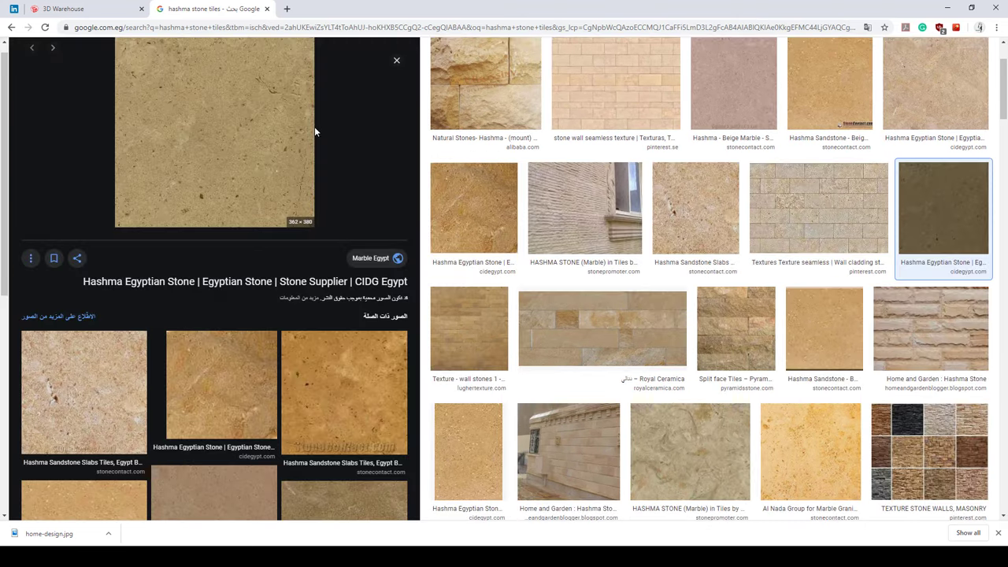
{"action": "left_click", "coordinate": [508, 86]}
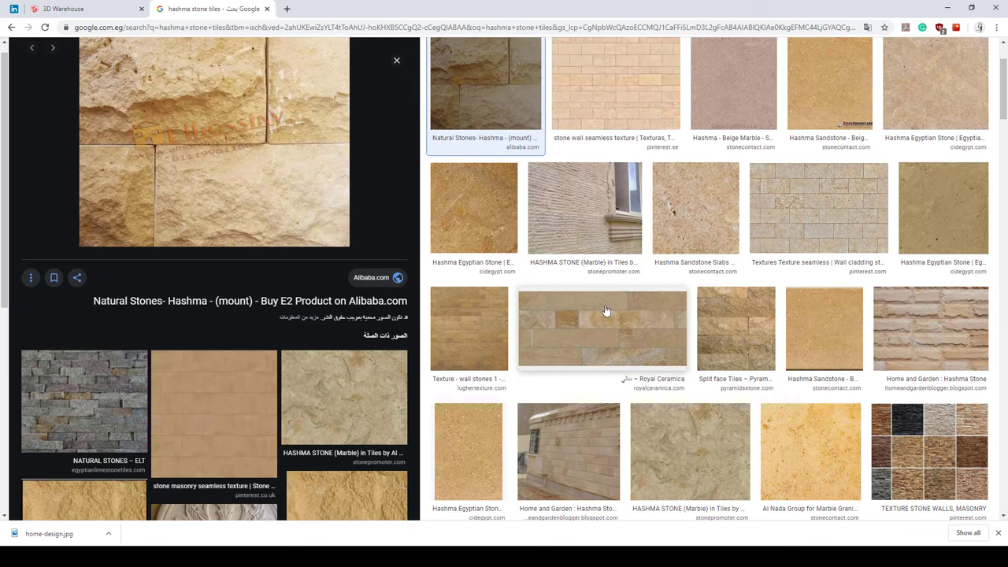
{"action": "left_click", "coordinate": [631, 302]}
{"action": "left_click", "coordinate": [840, 193]}
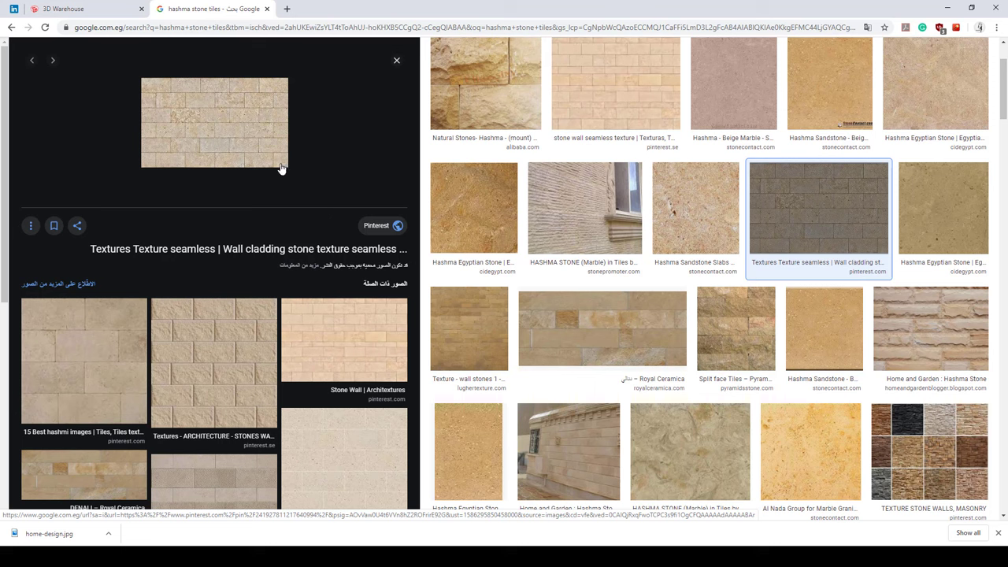
{"action": "mouse_move", "coordinate": [215, 122]}
{"action": "left_click", "coordinate": [354, 329]}
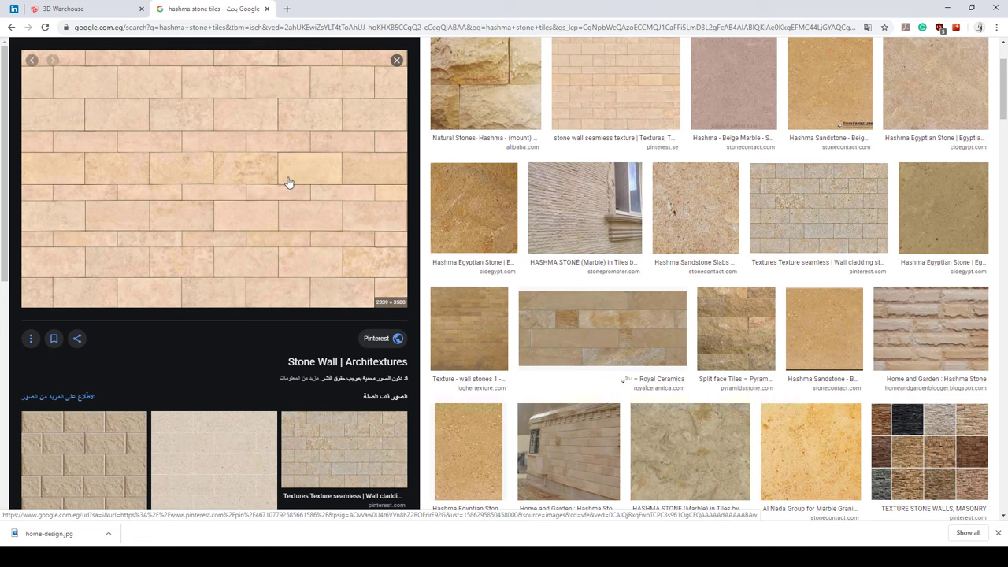
Step: Save the Stone Wall image into the Textures folder
{"action": "right_click", "coordinate": [247, 138]}
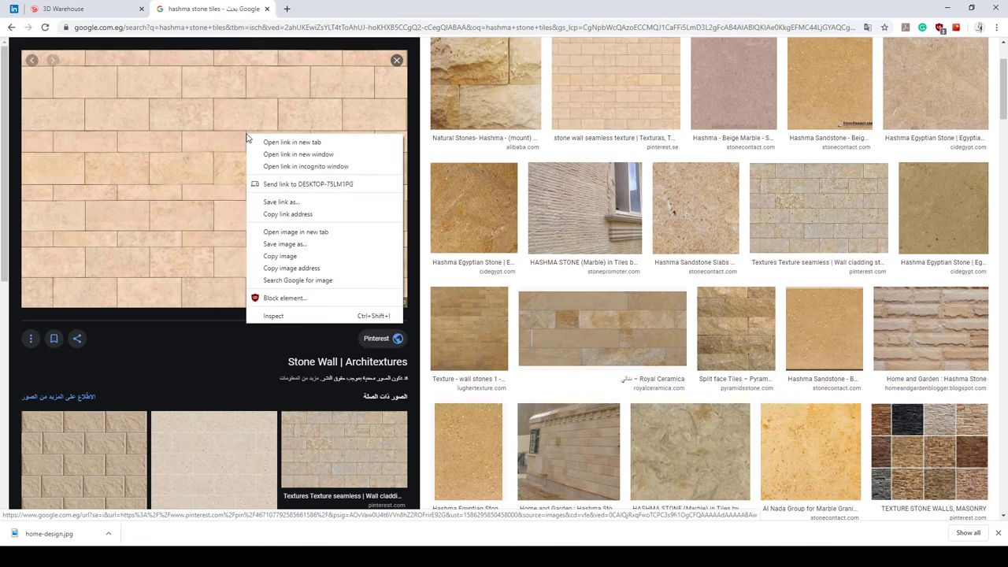
{"action": "left_click", "coordinate": [288, 245]}
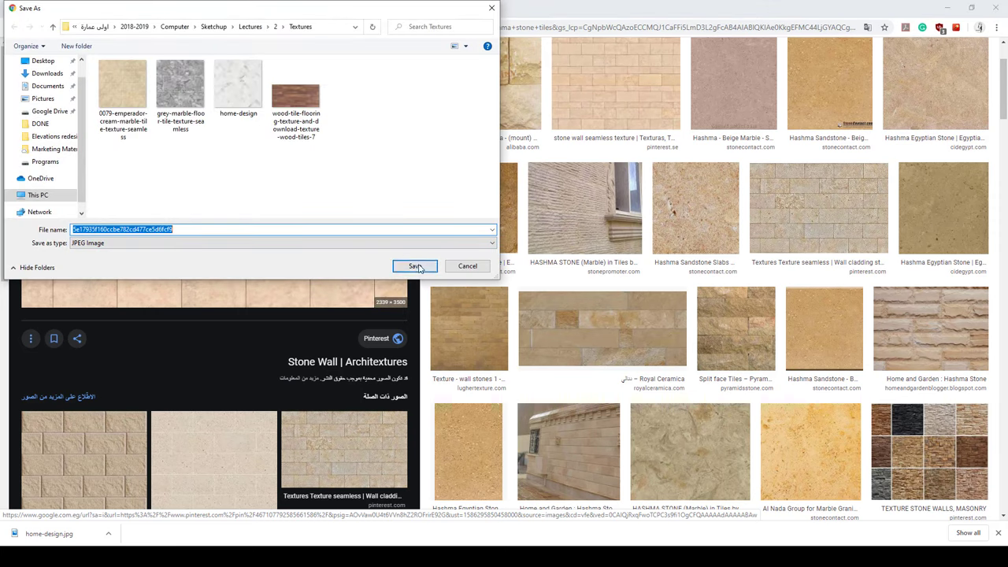
{"action": "left_click", "coordinate": [416, 267]}
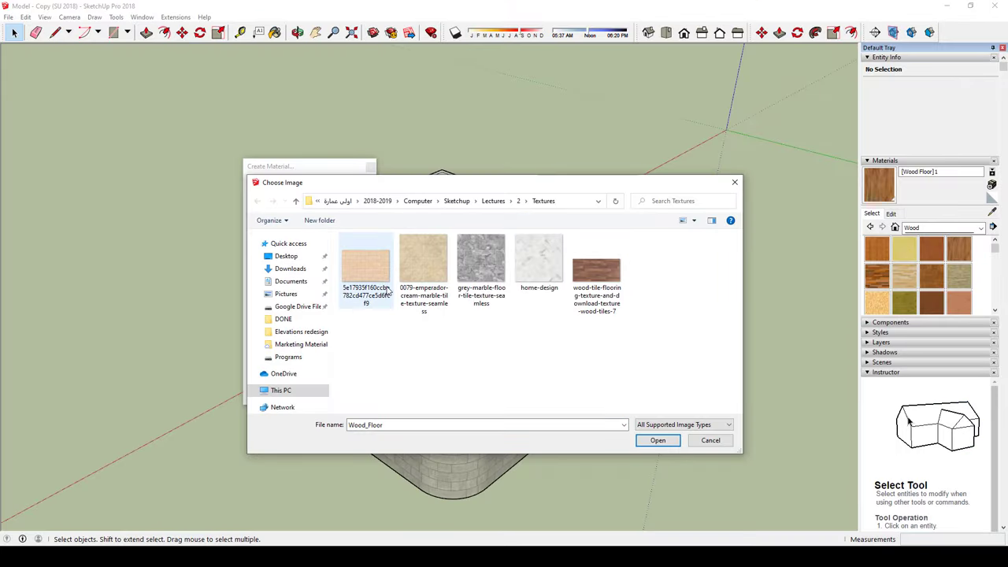
Step: Load the downloaded stone tile image as the texture of a new material named Material
{"action": "left_click", "coordinate": [366, 272]}
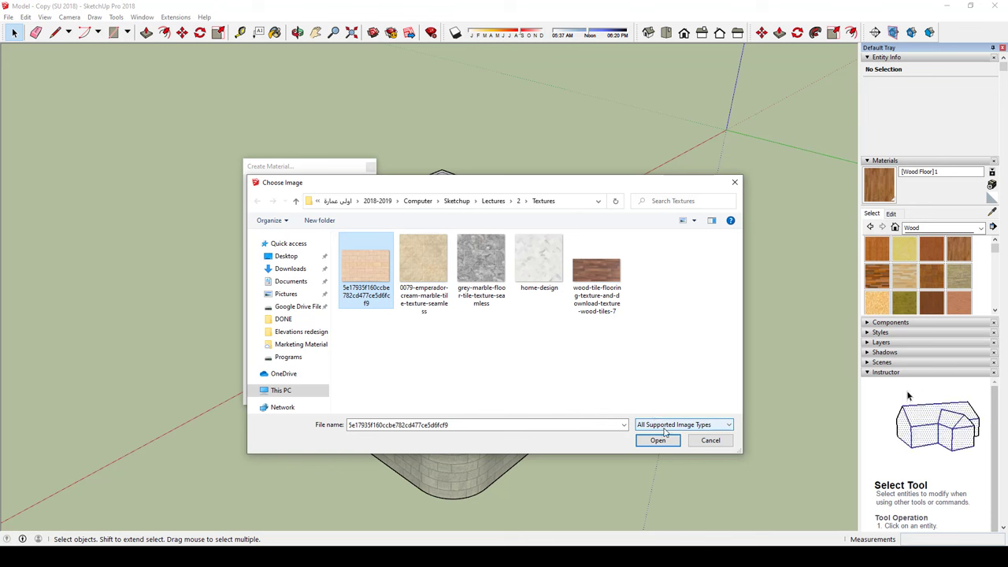
{"action": "left_click", "coordinate": [664, 427]}
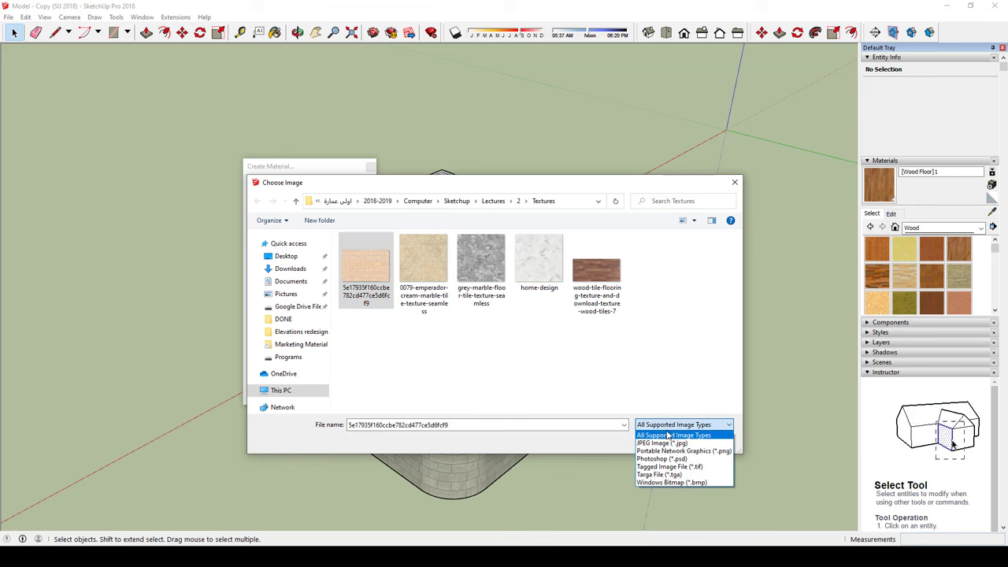
{"action": "left_click", "coordinate": [670, 384]}
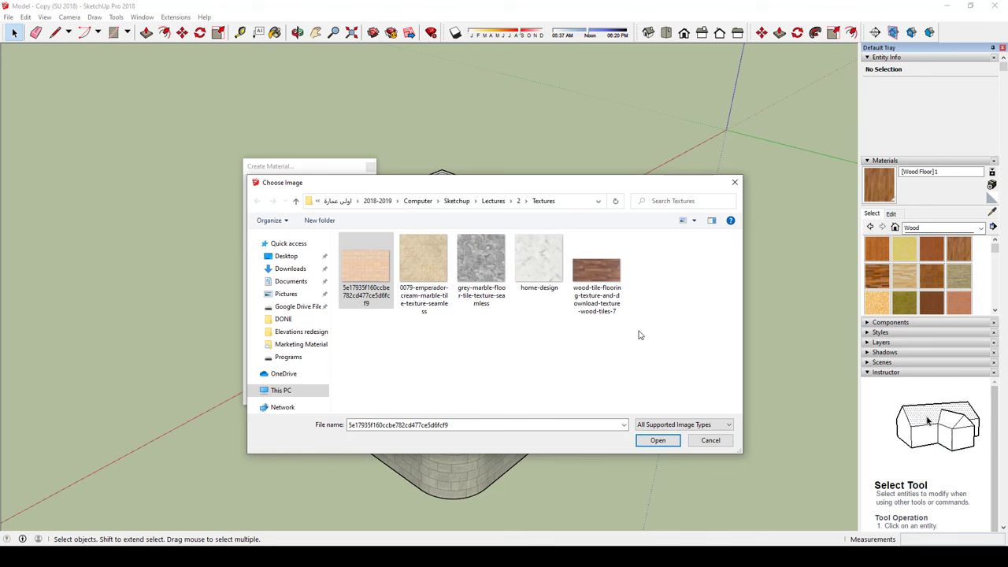
{"action": "double_click", "coordinate": [368, 255]}
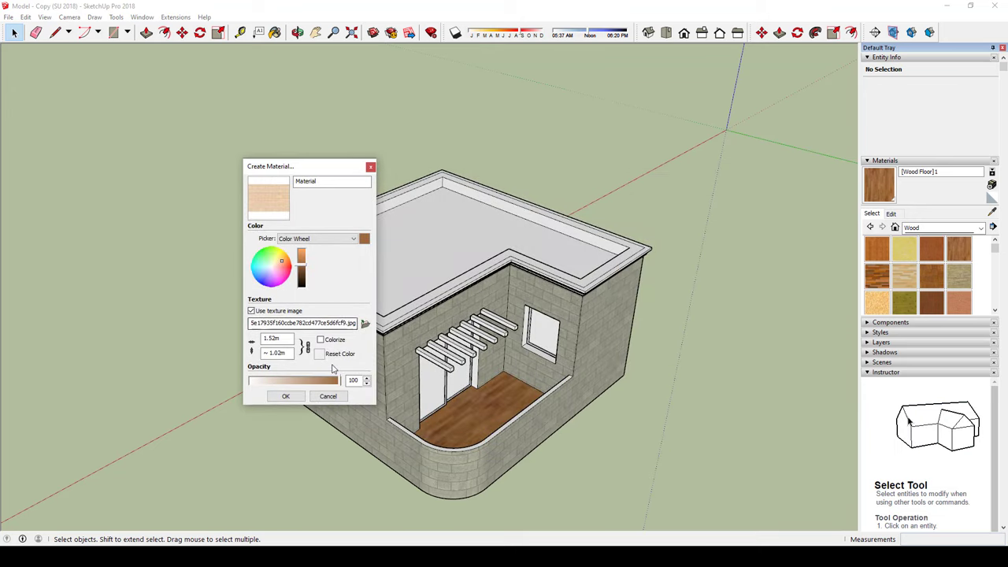
{"action": "left_click", "coordinate": [286, 396]}
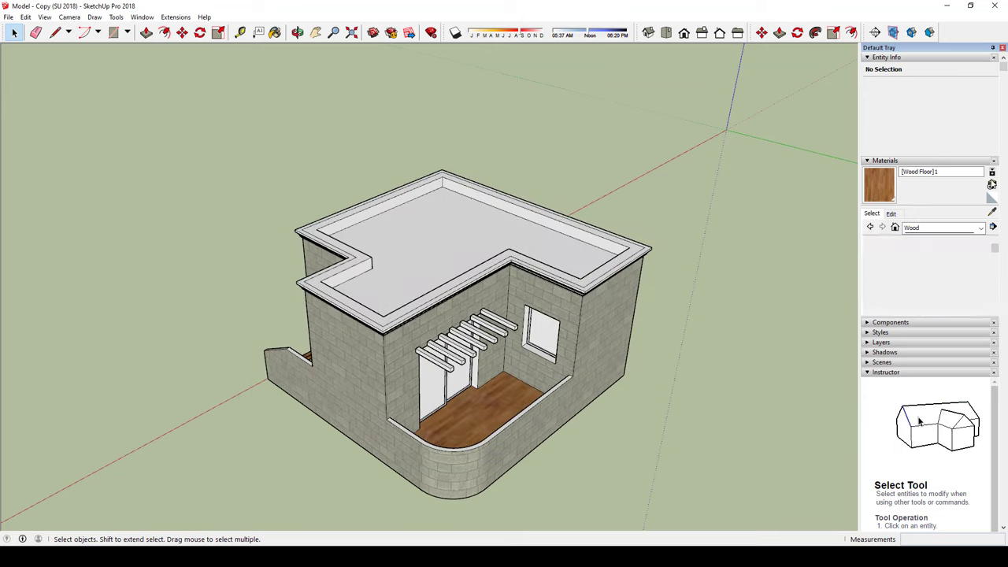
Step: Pick the new material for painting and adjust its colour brightness in the Edit tab
{"action": "left_click", "coordinate": [883, 187]}
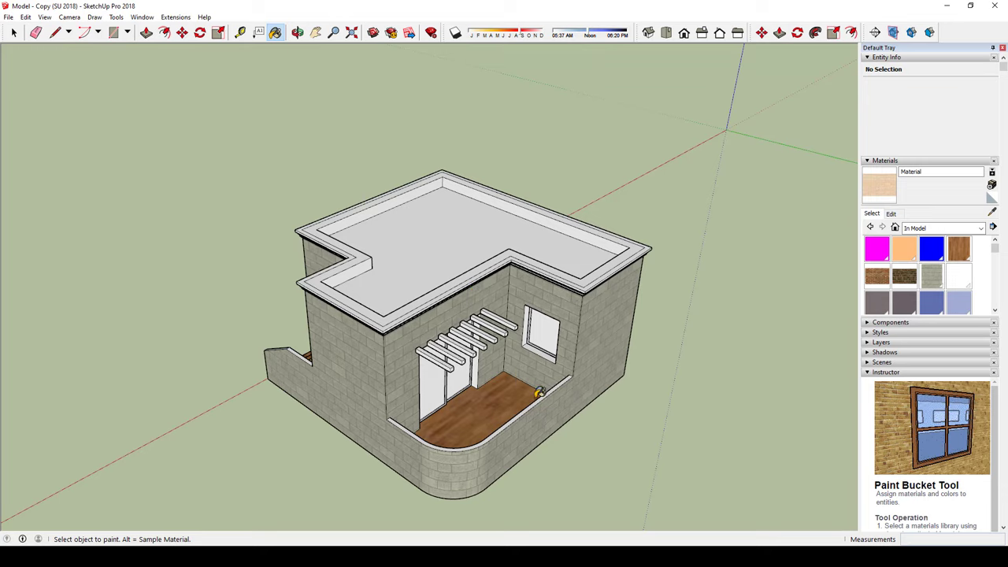
{"action": "middle_click_drag", "start_coordinate": [538, 393], "coordinate": [638, 284]}
{"action": "left_click", "coordinate": [892, 214]}
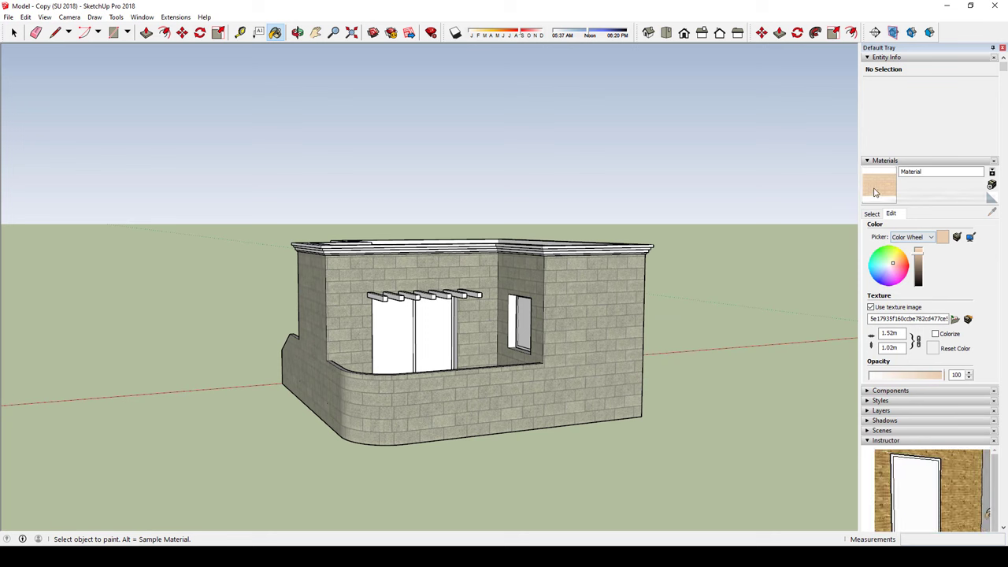
{"action": "left_click", "coordinate": [918, 259]}
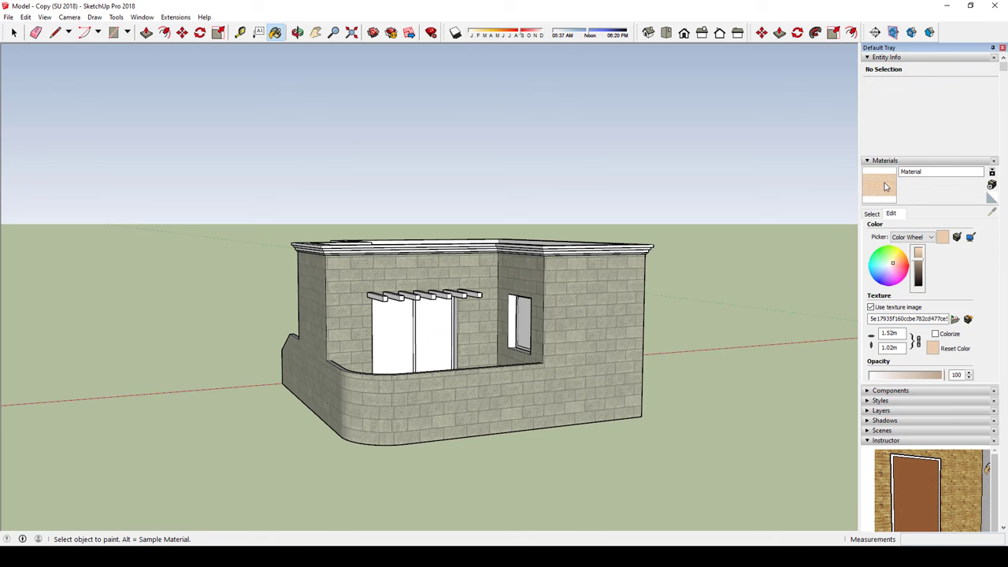
{"action": "left_click", "coordinate": [918, 253]}
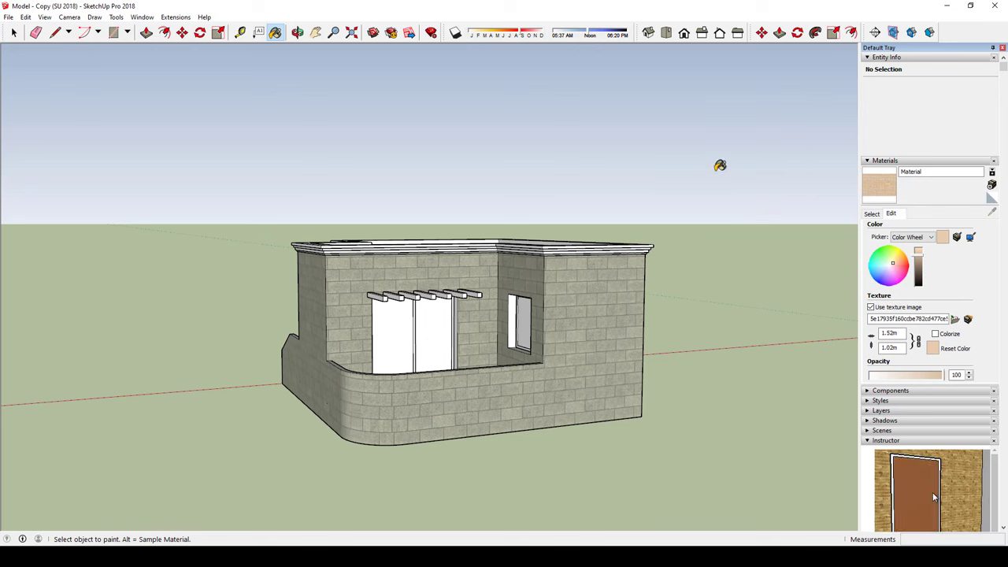
Step: Paint the front, curved left, inner, window-side and door-recess walls with the material
{"action": "left_click", "coordinate": [587, 293]}
{"action": "scroll", "coordinate": [499, 340], "scroll_direction": "up", "scroll_amount": 3}
{"action": "scroll", "coordinate": [409, 406], "scroll_direction": "up", "scroll_amount": 2}
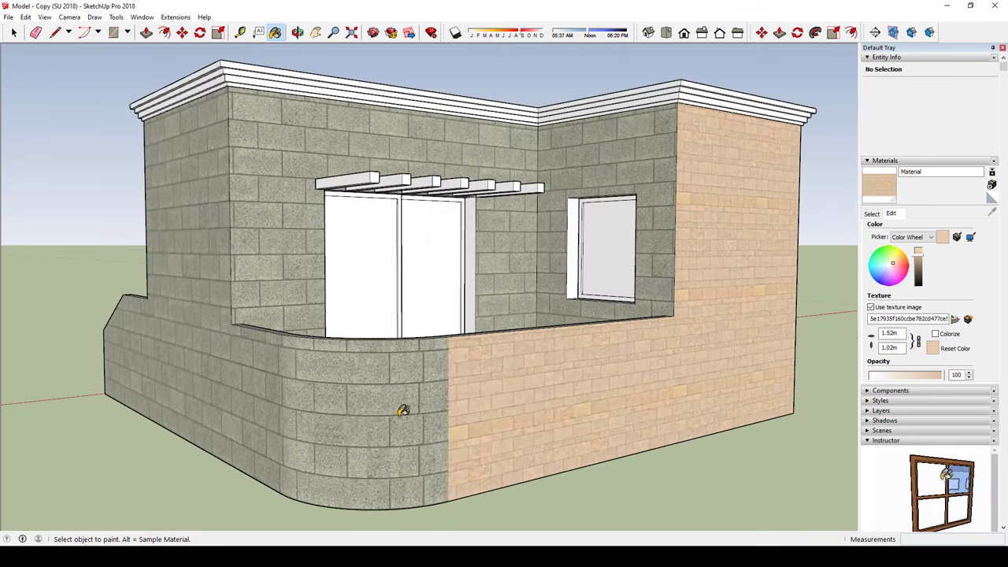
{"action": "left_click", "coordinate": [274, 402]}
{"action": "left_click", "coordinate": [192, 355]}
{"action": "mouse_move", "coordinate": [193, 355]}
{"action": "middle_mouse_down"}
{"action": "mouse_move", "coordinate": [292, 365]}
{"action": "mouse_move", "coordinate": [534, 254]}
{"action": "middle_mouse_up"}
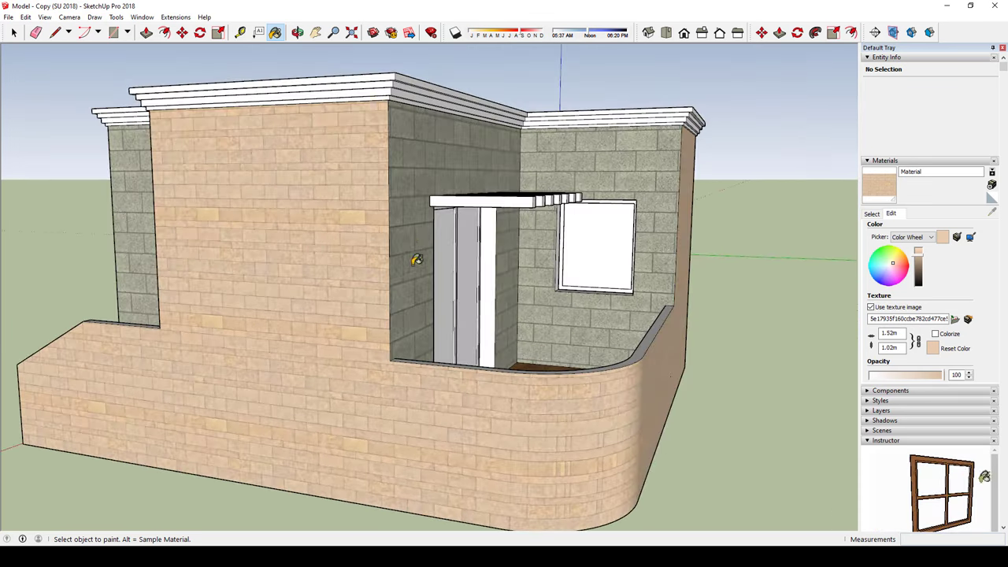
{"action": "left_click", "coordinate": [469, 187]}
{"action": "scroll", "coordinate": [602, 162], "scroll_direction": "up", "scroll_amount": 2}
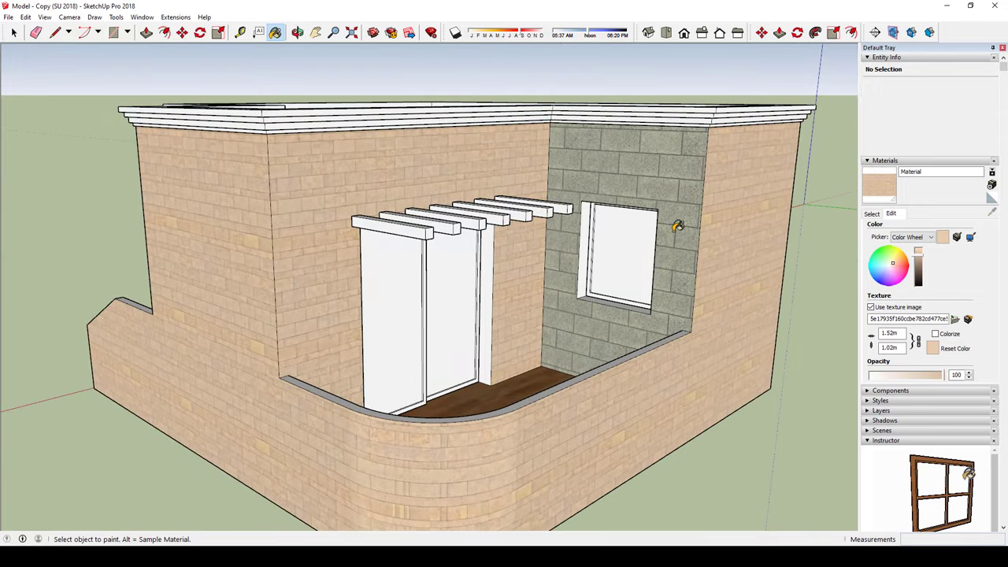
{"action": "mouse_move", "coordinate": [677, 226]}
{"action": "middle_mouse_down"}
{"action": "mouse_move", "coordinate": [522, 308]}
{"action": "mouse_move", "coordinate": [687, 239]}
{"action": "mouse_move", "coordinate": [752, 233]}
{"action": "mouse_move", "coordinate": [793, 270]}
{"action": "mouse_move", "coordinate": [574, 284]}
{"action": "mouse_move", "coordinate": [519, 258]}
{"action": "mouse_move", "coordinate": [281, 268]}
{"action": "mouse_move", "coordinate": [416, 293]}
{"action": "mouse_move", "coordinate": [360, 228]}
{"action": "middle_mouse_up"}
{"action": "left_click", "coordinate": [519, 258]}
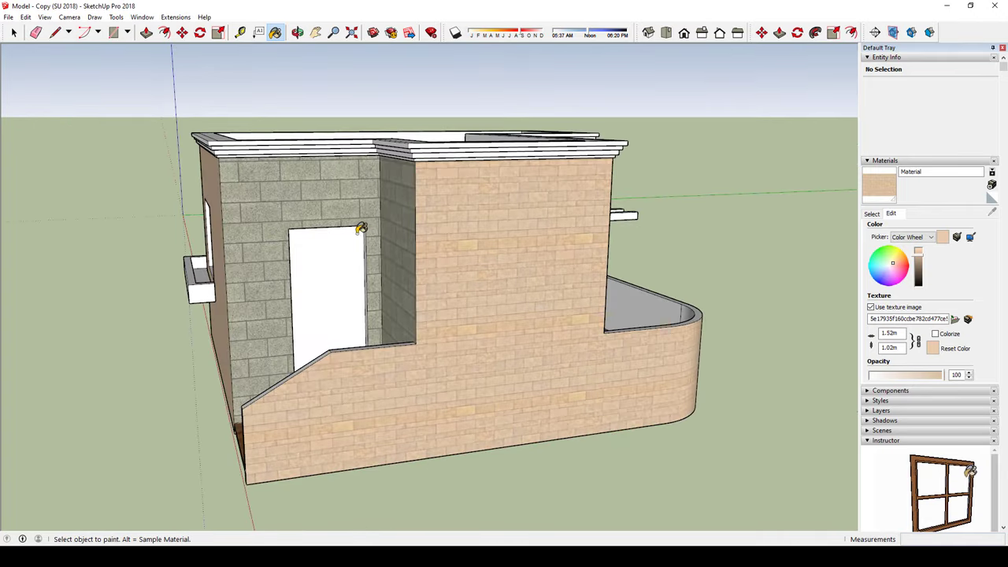
{"action": "left_click", "coordinate": [326, 187]}
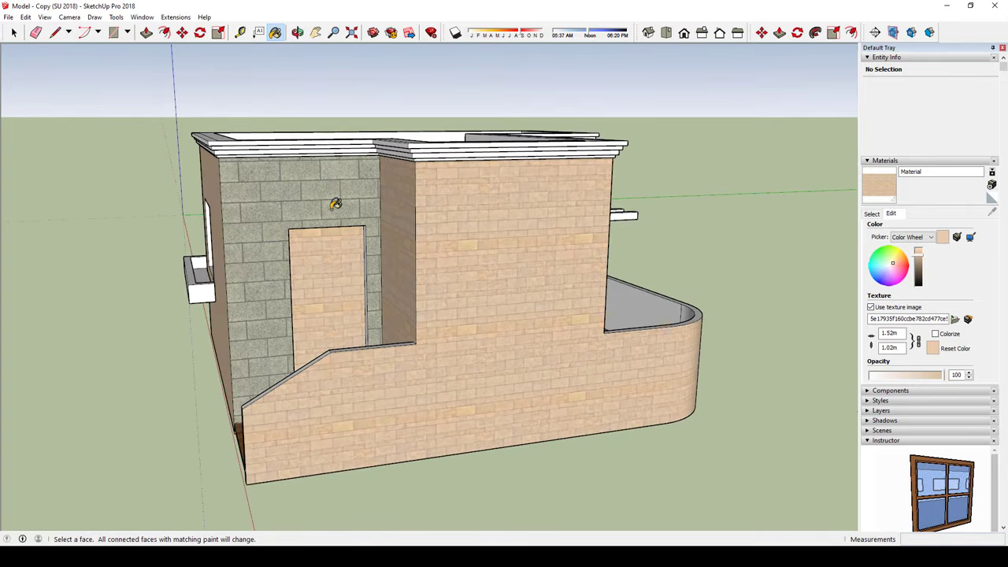
{"action": "left_click", "coordinate": [360, 207], "text": "ctrl"}
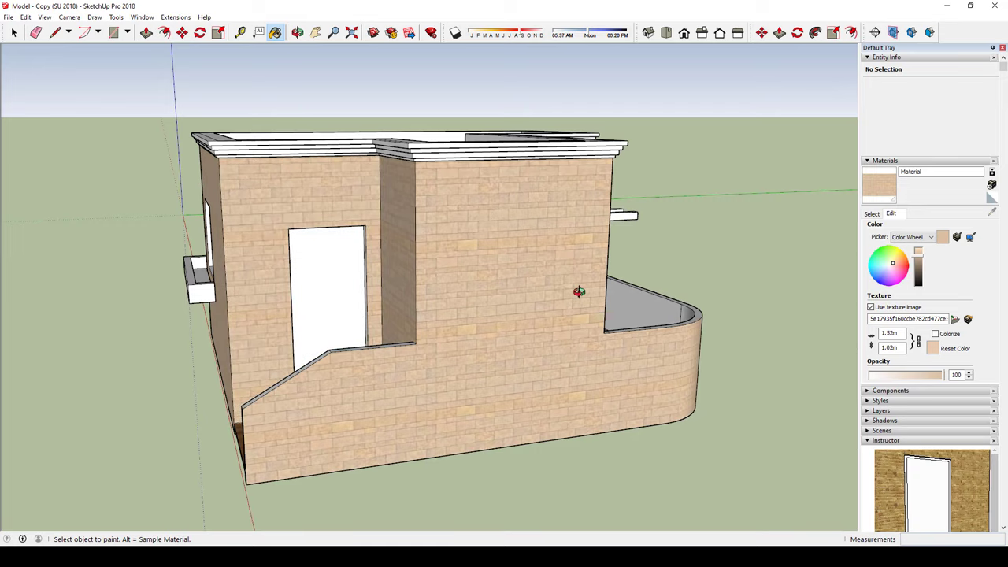
Step: Set the stone material's texture width to 2.00 m and orbit to check the larger tiles
{"action": "mouse_move", "coordinate": [580, 292]}
{"action": "middle_mouse_down"}
{"action": "mouse_move", "coordinate": [867, 261]}
{"action": "mouse_move", "coordinate": [756, 349]}
{"action": "mouse_move", "coordinate": [698, 270]}
{"action": "mouse_move", "coordinate": [664, 284]}
{"action": "mouse_move", "coordinate": [674, 287]}
{"action": "middle_mouse_up"}
{"action": "left_click", "coordinate": [890, 333]}
{"action": "type", "text": "2"}
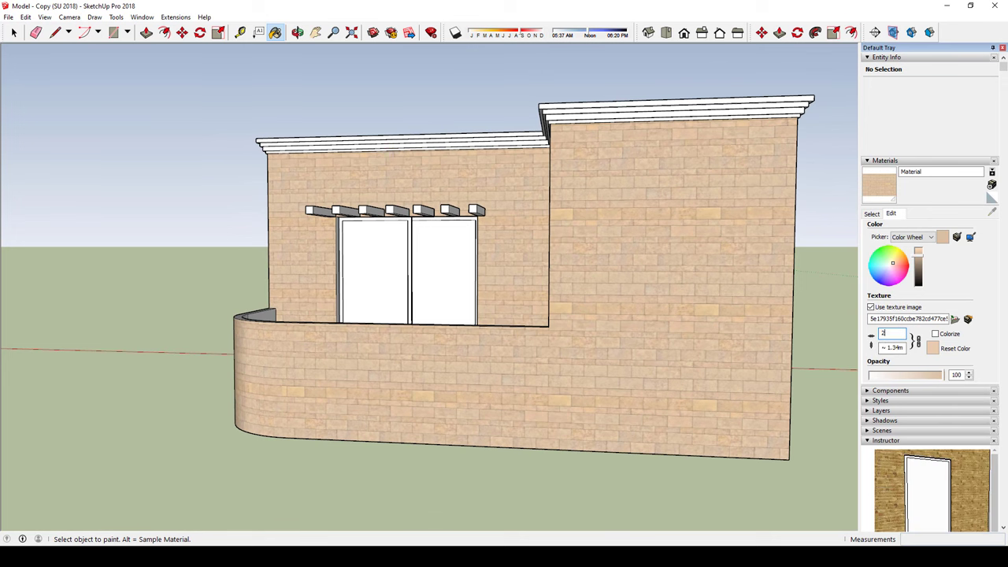
{"action": "key", "text": "Return"}
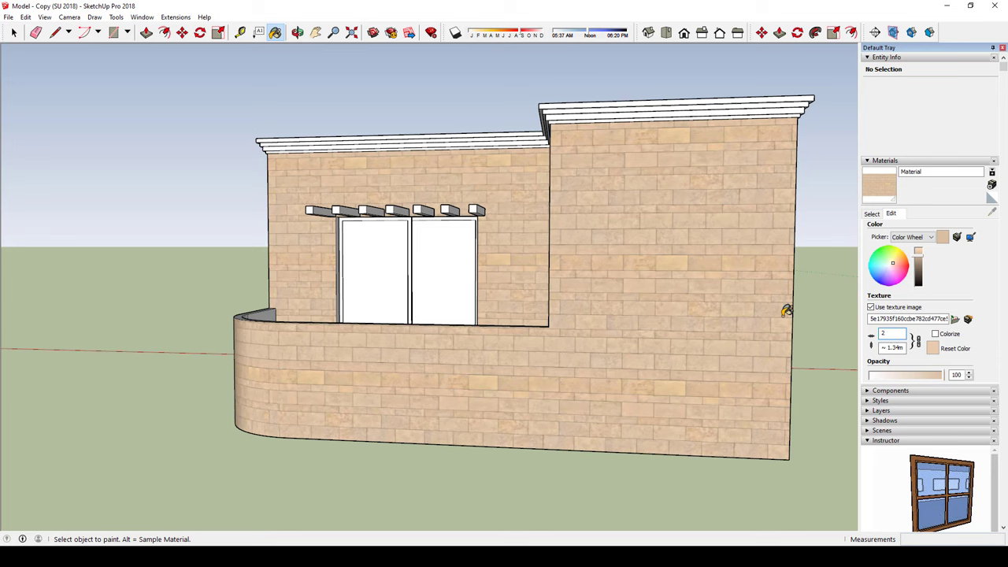
{"action": "mouse_move", "coordinate": [506, 288]}
{"action": "middle_mouse_down"}
{"action": "mouse_move", "coordinate": [706, 383]}
{"action": "mouse_move", "coordinate": [648, 368]}
{"action": "mouse_move", "coordinate": [645, 293]}
{"action": "middle_mouse_up"}
{"action": "key", "text": "space"}
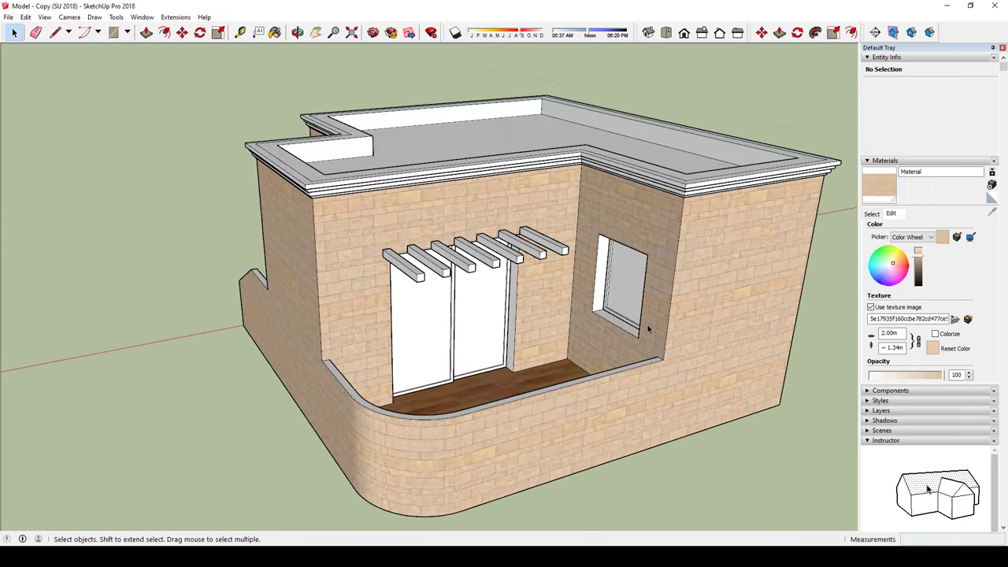
{"action": "mouse_move", "coordinate": [617, 293]}
{"action": "middle_mouse_down"}
{"action": "mouse_move", "coordinate": [704, 360]}
{"action": "mouse_move", "coordinate": [577, 289]}
{"action": "mouse_move", "coordinate": [675, 383]}
{"action": "mouse_move", "coordinate": [676, 367]}
{"action": "middle_mouse_up"}
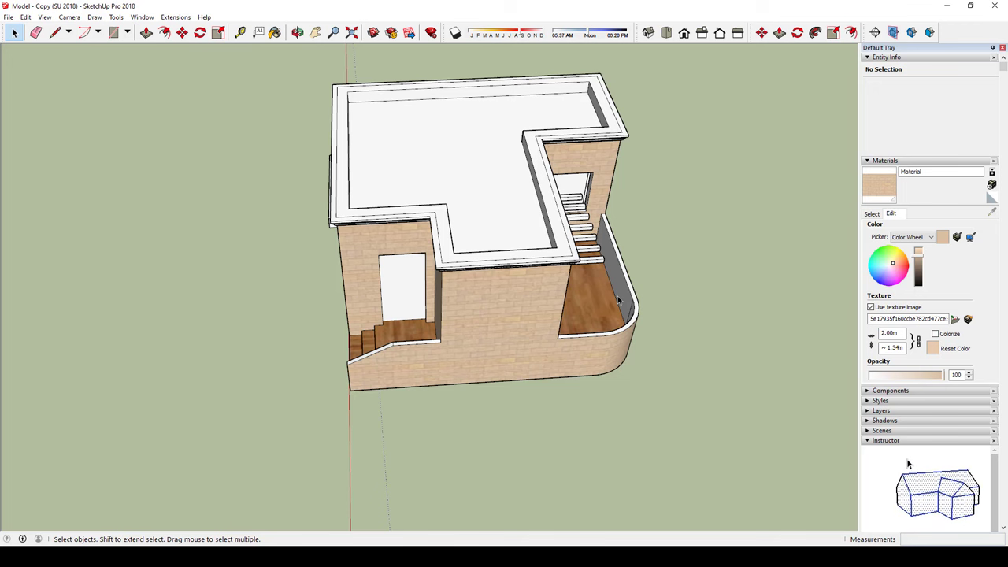
Step: Draw a rectangle beside the house and push/pull it up into a large box
{"action": "scroll", "coordinate": [618, 300], "scroll_direction": "down", "scroll_amount": 3}
{"action": "scroll", "coordinate": [615, 331], "scroll_direction": "down", "scroll_amount": 2}
{"action": "key", "text": "r"}
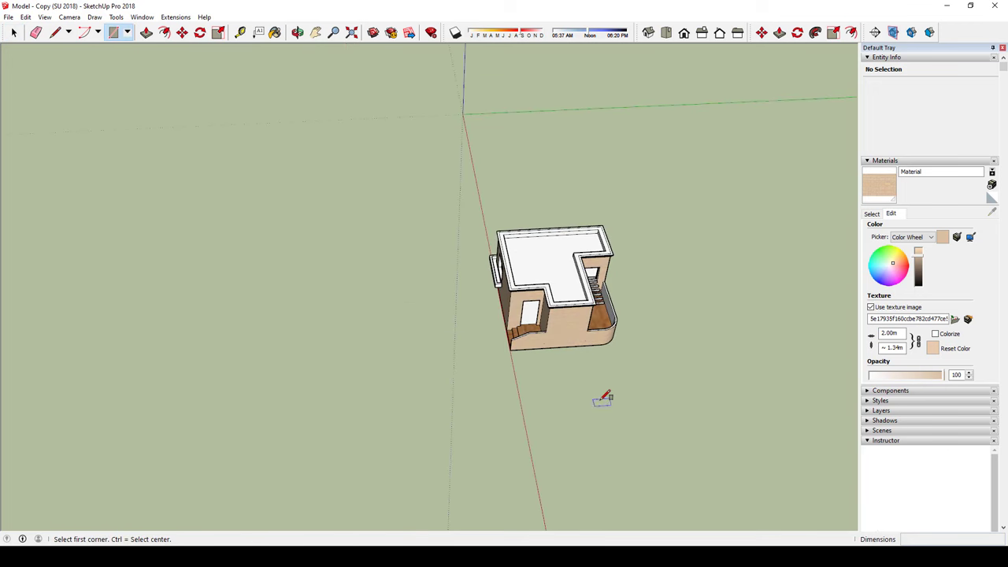
{"action": "left_click", "coordinate": [608, 391]}
{"action": "left_click", "coordinate": [537, 485]}
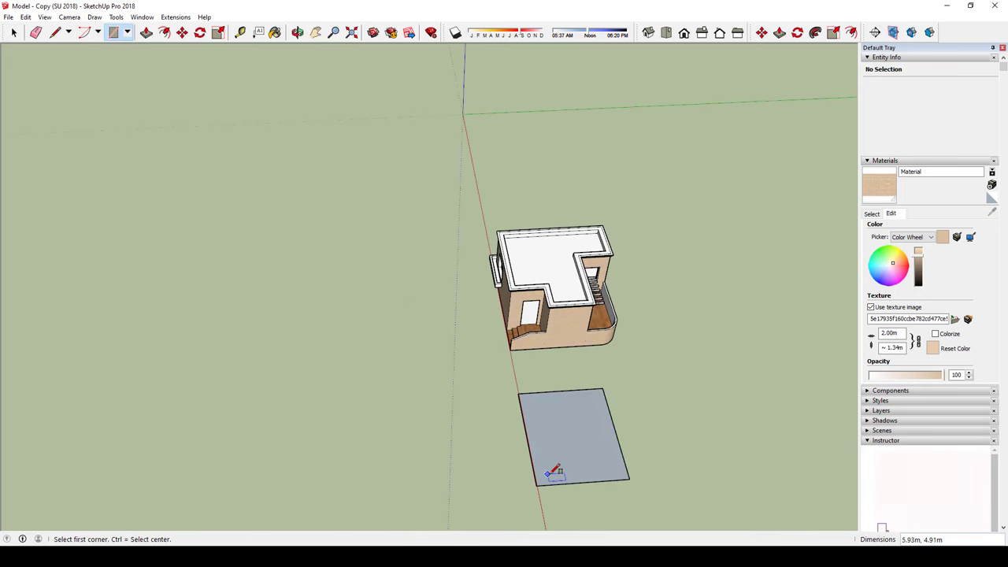
{"action": "key", "text": "p"}
{"action": "left_click_drag", "start_coordinate": [559, 473], "coordinate": [580, 423]}
{"action": "mouse_move", "coordinate": [581, 423]}
{"action": "middle_mouse_down"}
{"action": "mouse_move", "coordinate": [596, 423]}
{"action": "mouse_move", "coordinate": [470, 375]}
{"action": "middle_mouse_up"}
Step: Sample the balcony's Wood Floor material and paint the box's faces with it
{"action": "key", "text": "b"}
{"action": "scroll", "coordinate": [469, 375], "scroll_direction": "up", "scroll_amount": 5}
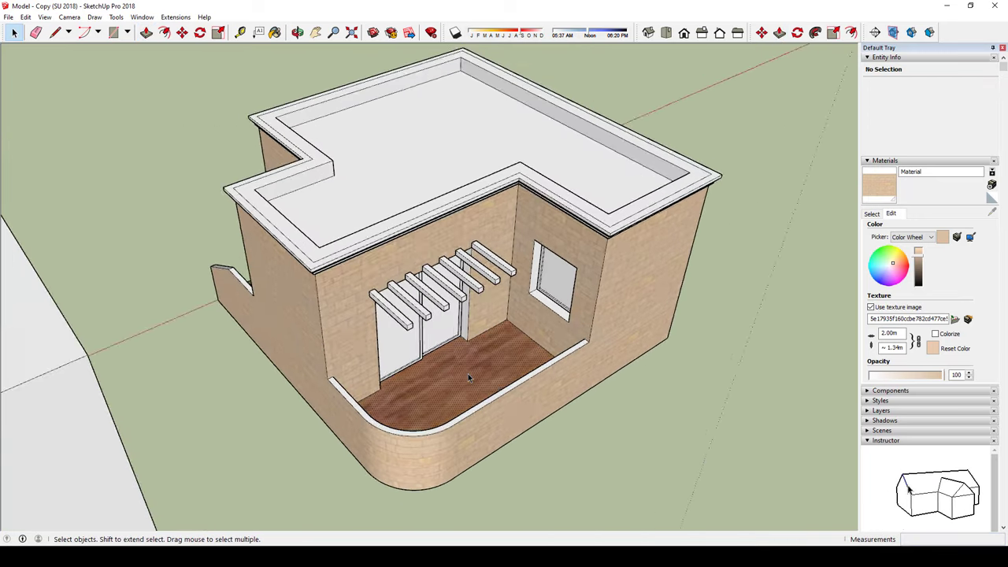
{"action": "scroll", "coordinate": [468, 373], "scroll_direction": "down", "scroll_amount": 2}
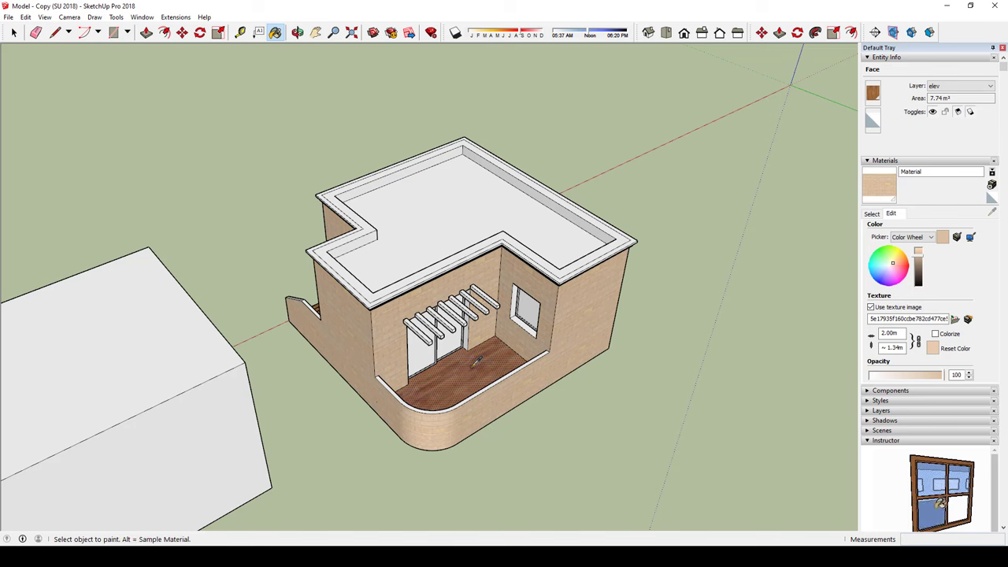
{"action": "left_click", "coordinate": [477, 361], "text": "alt"}
{"action": "scroll", "coordinate": [477, 360], "scroll_direction": "down", "scroll_amount": 3}
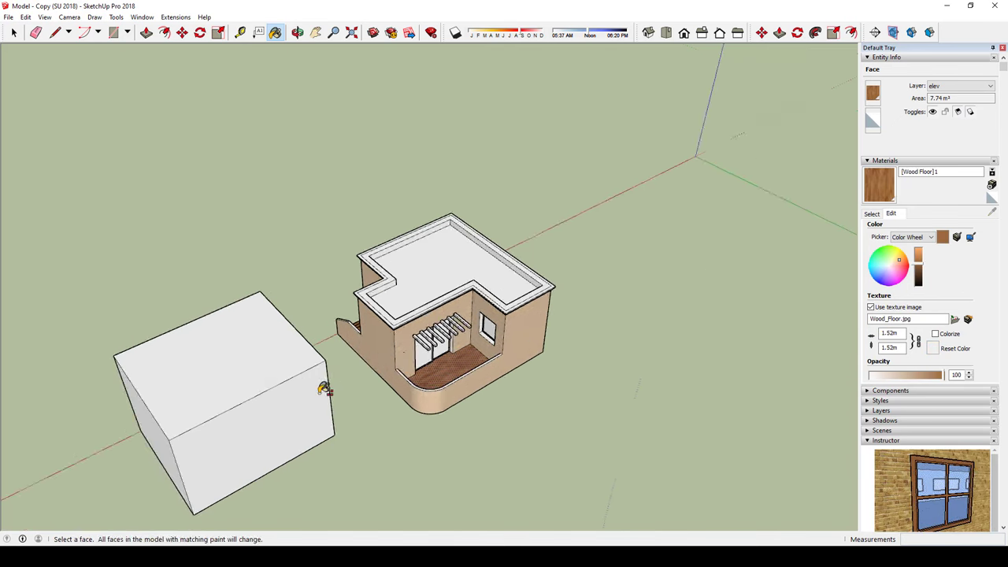
{"action": "middle_click_drag", "start_coordinate": [329, 387], "coordinate": [457, 376]}
{"action": "left_click", "coordinate": [456, 376]}
{"action": "left_click", "coordinate": [394, 331]}
{"action": "left_click", "coordinate": [335, 378]}
{"action": "middle_click_drag", "start_coordinate": [335, 379], "coordinate": [670, 423]}
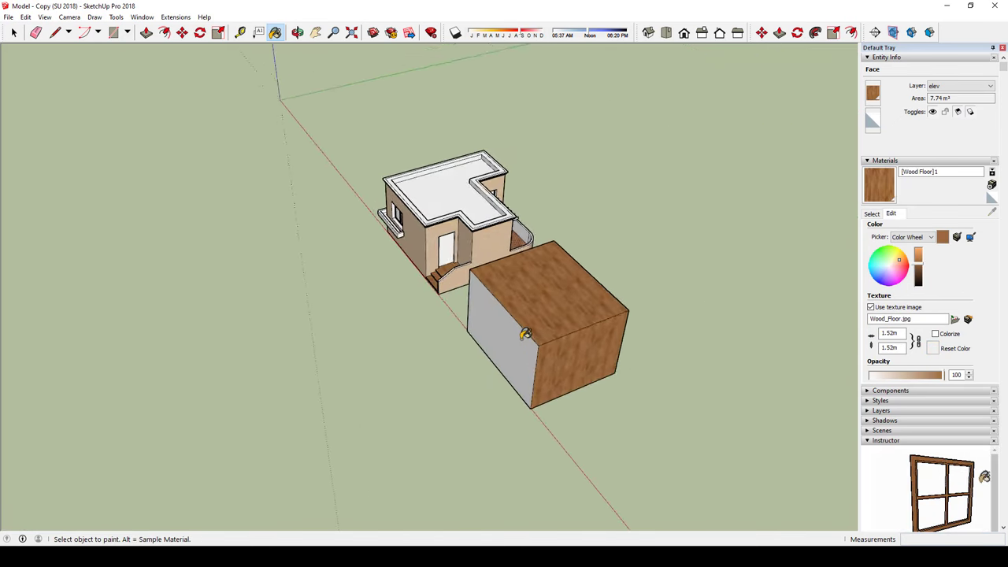
{"action": "mouse_move", "coordinate": [523, 333]}
{"action": "middle_mouse_down"}
{"action": "mouse_move", "coordinate": [611, 304]}
{"action": "mouse_move", "coordinate": [623, 225]}
{"action": "mouse_move", "coordinate": [488, 153]}
{"action": "mouse_move", "coordinate": [684, 242]}
{"action": "mouse_move", "coordinate": [599, 196]}
{"action": "mouse_move", "coordinate": [704, 151]}
{"action": "mouse_move", "coordinate": [437, 194]}
{"action": "mouse_move", "coordinate": [472, 148]}
{"action": "mouse_move", "coordinate": [630, 236]}
{"action": "mouse_move", "coordinate": [793, 298]}
{"action": "middle_mouse_up"}
{"action": "key", "text": "space"}
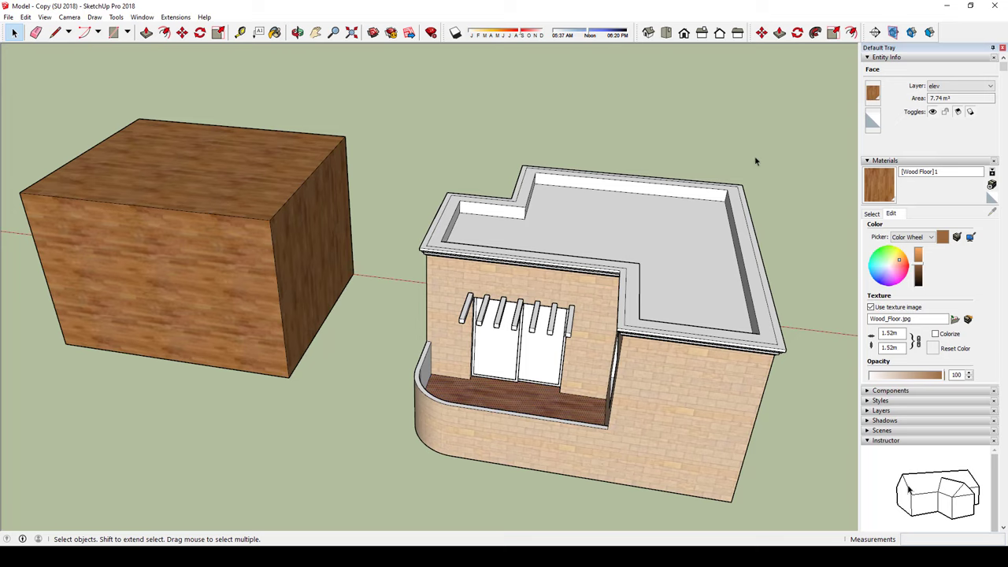
{"action": "mouse_move", "coordinate": [623, 199]}
{"action": "middle_mouse_down"}
{"action": "mouse_move", "coordinate": [780, 288]}
{"action": "mouse_move", "coordinate": [620, 378]}
{"action": "mouse_move", "coordinate": [654, 444]}
{"action": "mouse_move", "coordinate": [305, 309]}
{"action": "middle_mouse_up"}
{"action": "scroll", "coordinate": [654, 443], "scroll_direction": "down", "scroll_amount": 5}
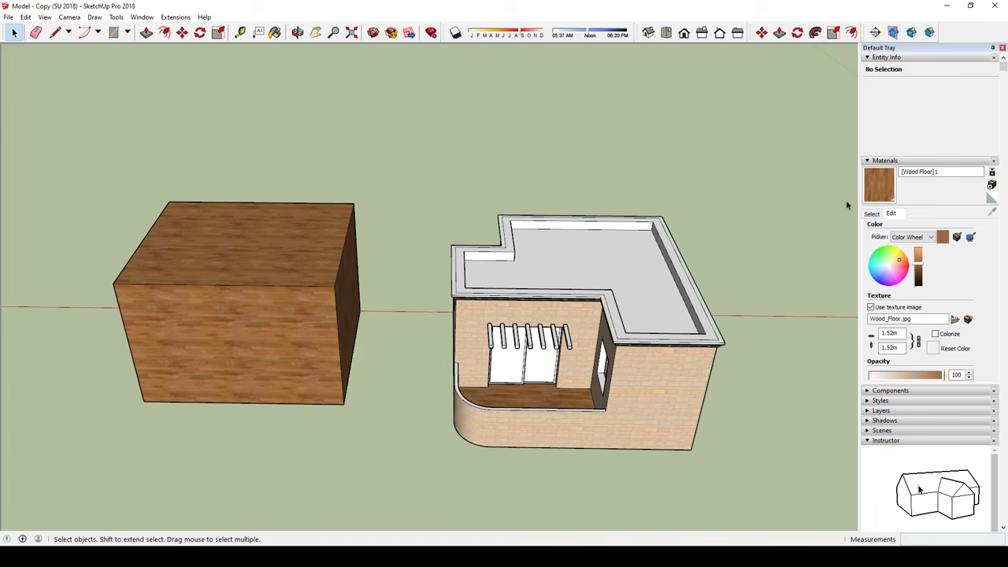
{"action": "middle_click_drag", "start_coordinate": [522, 336], "coordinate": [554, 318]}
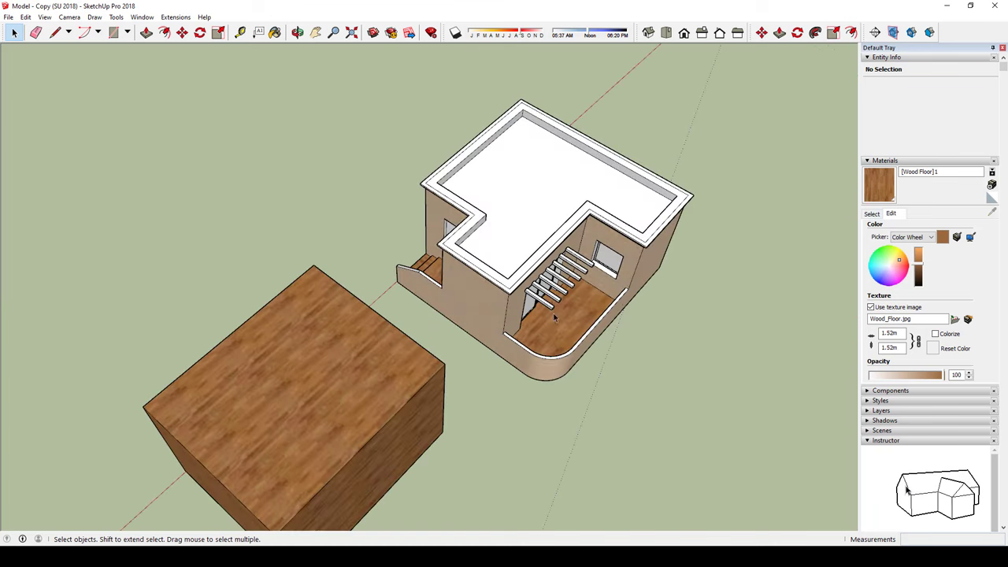
Step: Replace the Wood Floor1 material's texture with the wood-tile flooring image
{"action": "mouse_move", "coordinate": [596, 292]}
{"action": "middle_mouse_down"}
{"action": "mouse_move", "coordinate": [743, 270]}
{"action": "mouse_move", "coordinate": [412, 279]}
{"action": "mouse_move", "coordinate": [614, 438]}
{"action": "mouse_move", "coordinate": [650, 304]}
{"action": "middle_mouse_up"}
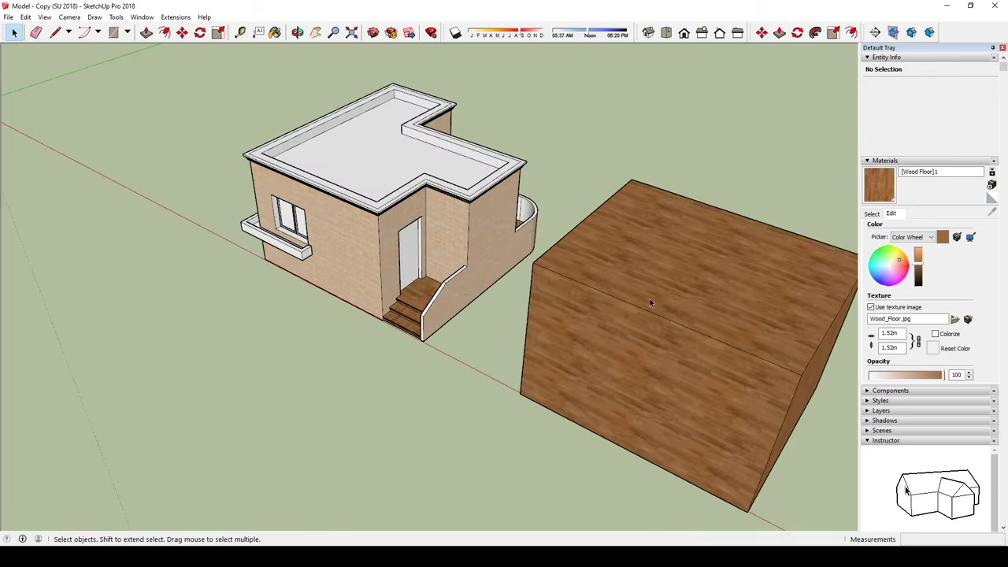
{"action": "mouse_move", "coordinate": [797, 313]}
{"action": "middle_mouse_down"}
{"action": "mouse_move", "coordinate": [517, 366]}
{"action": "mouse_move", "coordinate": [349, 315]}
{"action": "mouse_move", "coordinate": [409, 254]}
{"action": "middle_mouse_up"}
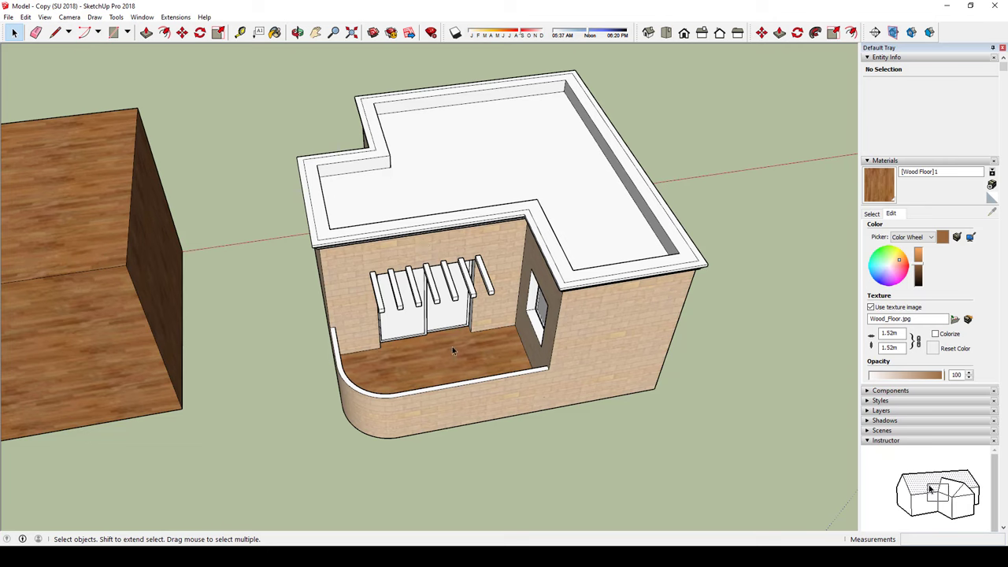
{"action": "middle_click_drag", "start_coordinate": [452, 351], "coordinate": [451, 276]}
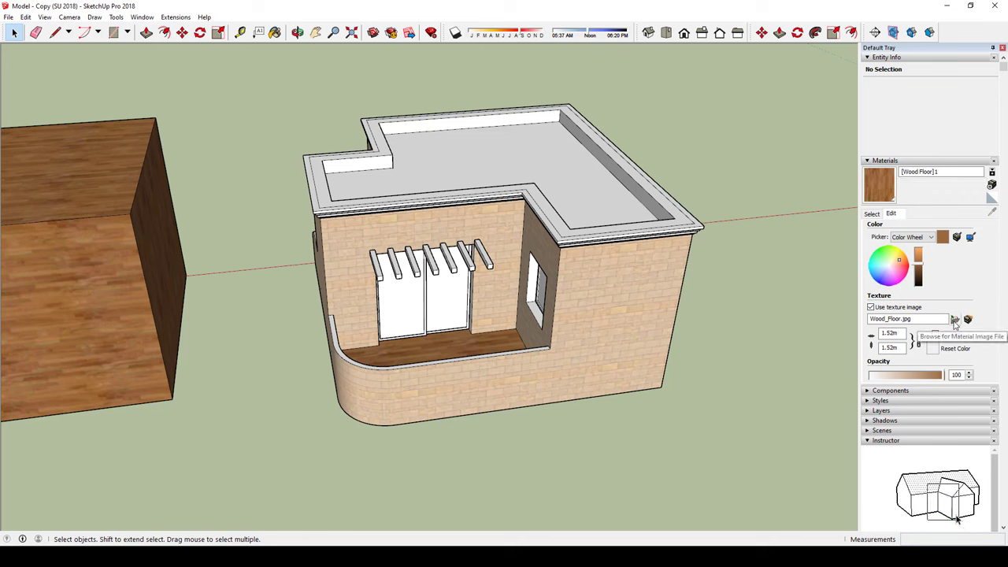
{"action": "left_click", "coordinate": [954, 320]}
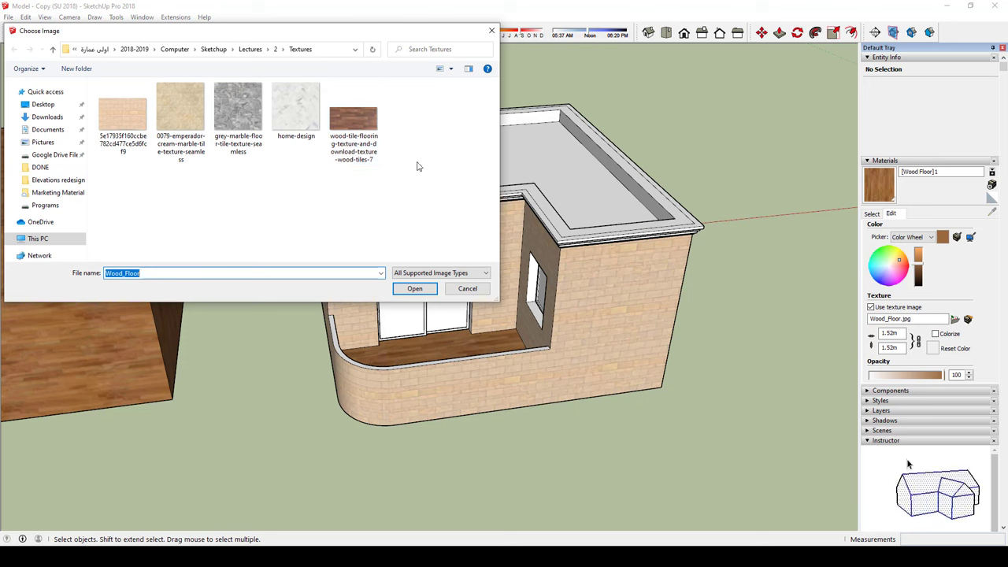
{"action": "left_click", "coordinate": [353, 114]}
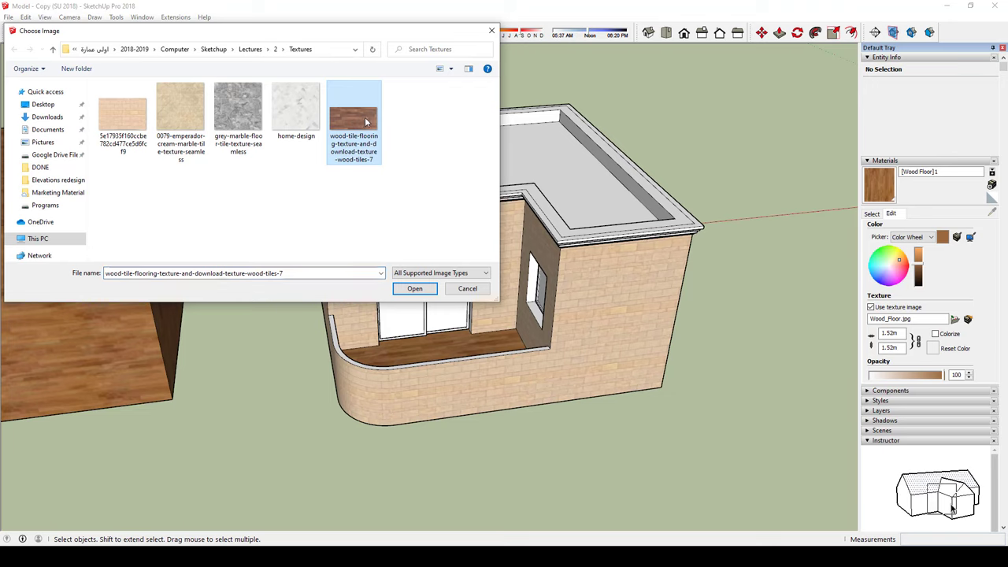
{"action": "left_click", "coordinate": [414, 289]}
Step: Inspect the retextured balcony floor, then dismiss a second image chooser without changes
{"action": "mouse_move", "coordinate": [236, 267]}
{"action": "middle_mouse_down"}
{"action": "mouse_move", "coordinate": [176, 275]}
{"action": "mouse_move", "coordinate": [240, 405]}
{"action": "mouse_move", "coordinate": [566, 266]}
{"action": "mouse_move", "coordinate": [442, 315]}
{"action": "mouse_move", "coordinate": [580, 309]}
{"action": "mouse_move", "coordinate": [490, 427]}
{"action": "mouse_move", "coordinate": [464, 347]}
{"action": "middle_mouse_up"}
{"action": "scroll", "coordinate": [464, 346], "scroll_direction": "up", "scroll_amount": 5}
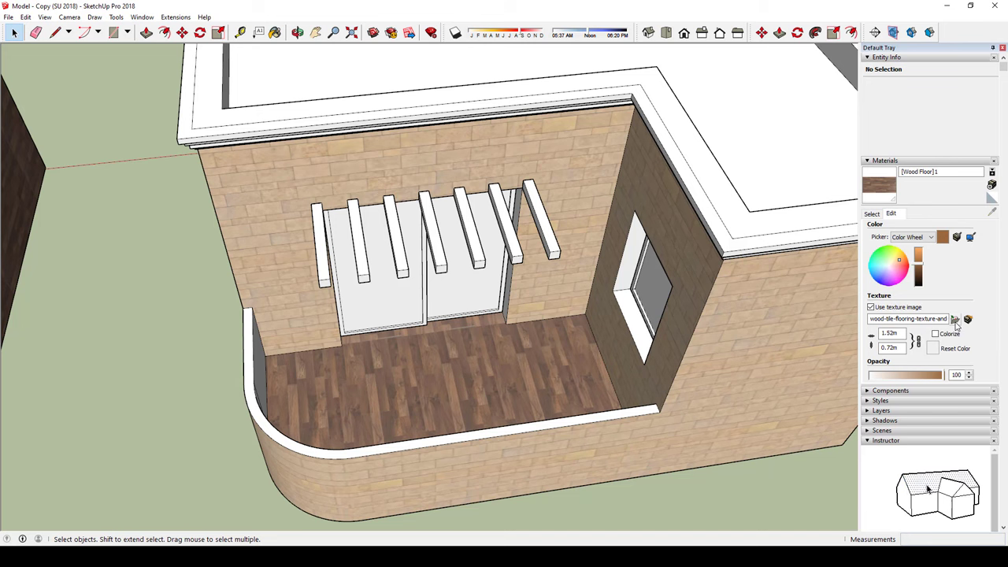
{"action": "left_click", "coordinate": [954, 319]}
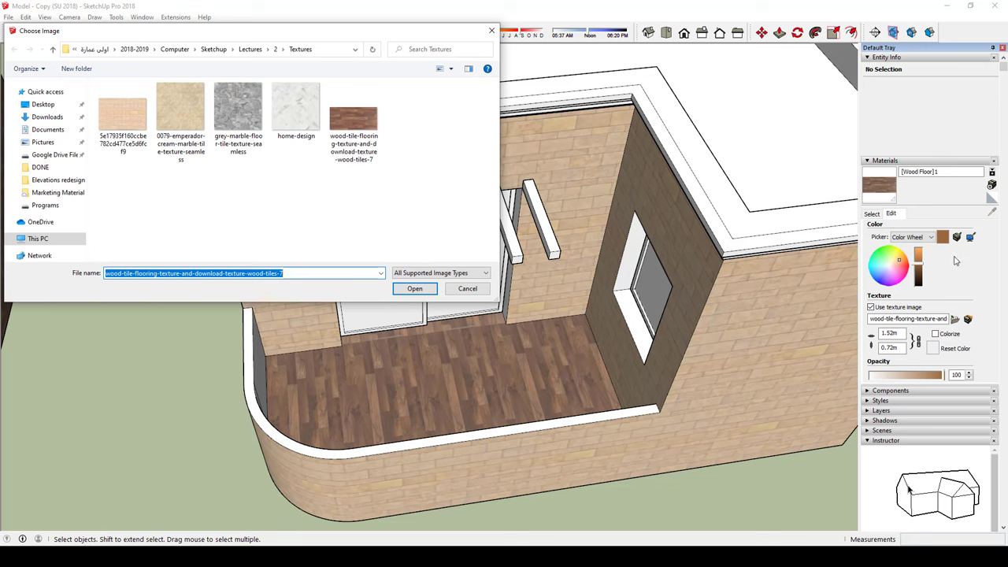
{"action": "key", "text": "Escape"}
{"action": "mouse_move", "coordinate": [743, 299]}
{"action": "middle_mouse_down"}
{"action": "mouse_move", "coordinate": [547, 344]}
{"action": "mouse_move", "coordinate": [736, 349]}
{"action": "mouse_move", "coordinate": [705, 324]}
{"action": "middle_mouse_up"}
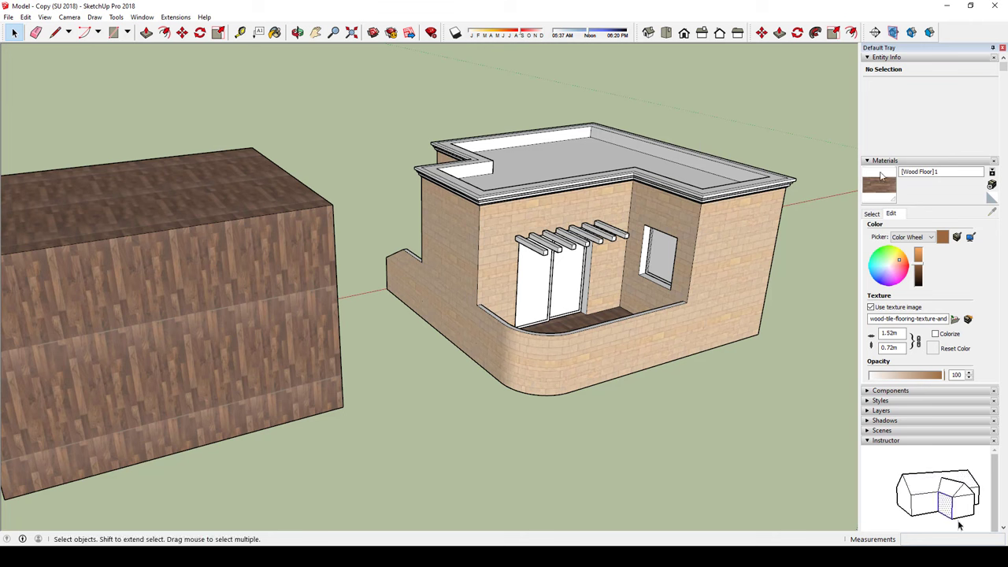
Step: Create Material1 using the grey-marble-floor-tile-texture-seamless image as its texture
{"action": "left_click", "coordinate": [872, 214]}
{"action": "left_click", "coordinate": [992, 185]}
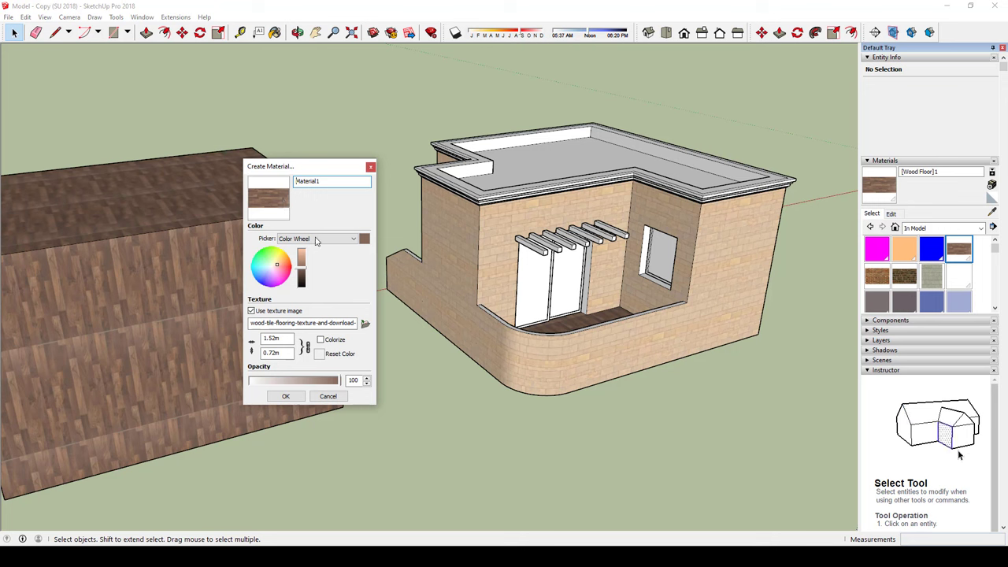
{"action": "left_click", "coordinate": [365, 324]}
{"action": "left_click", "coordinate": [366, 327]}
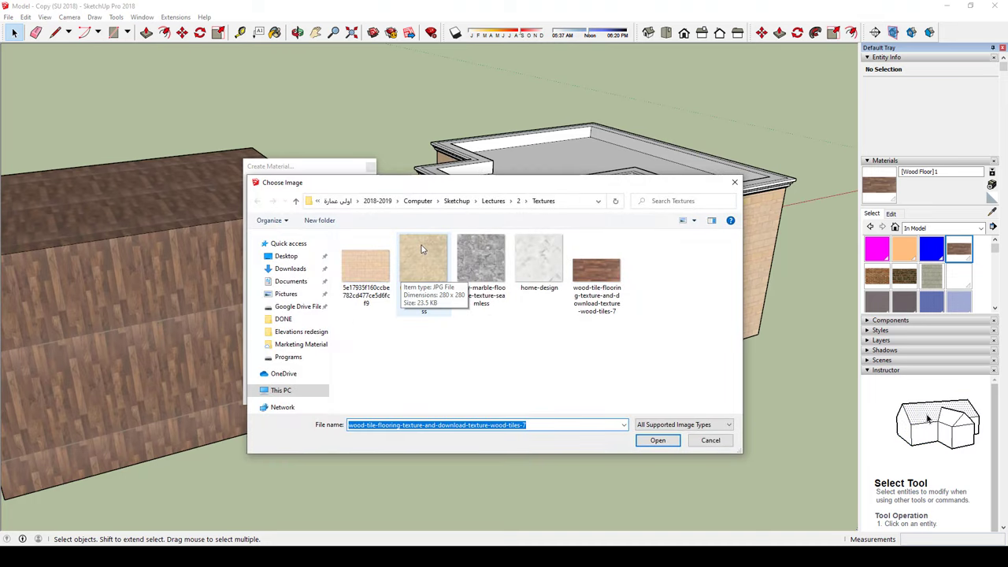
{"action": "left_click", "coordinate": [423, 246]}
{"action": "left_click", "coordinate": [481, 262]}
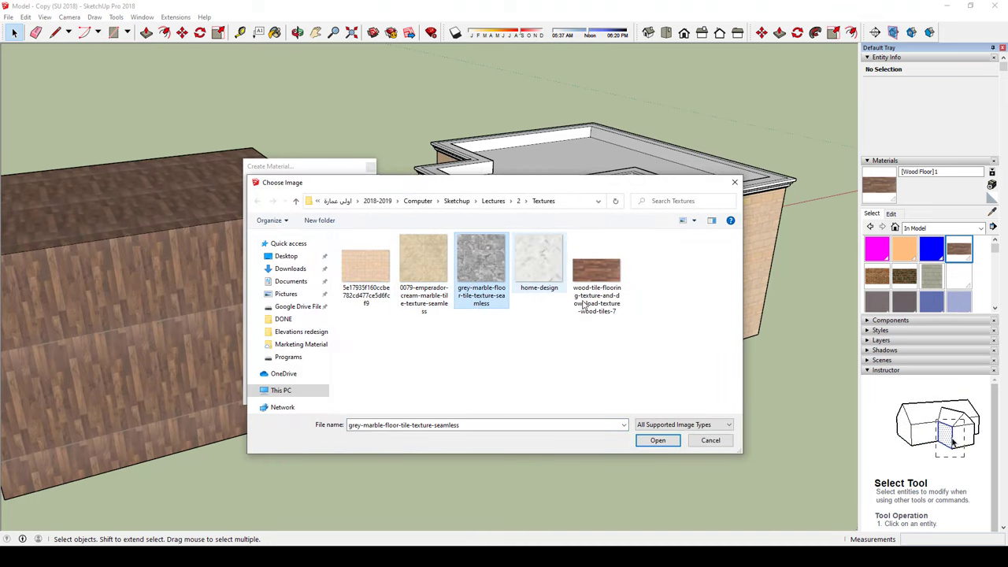
{"action": "left_click", "coordinate": [656, 441]}
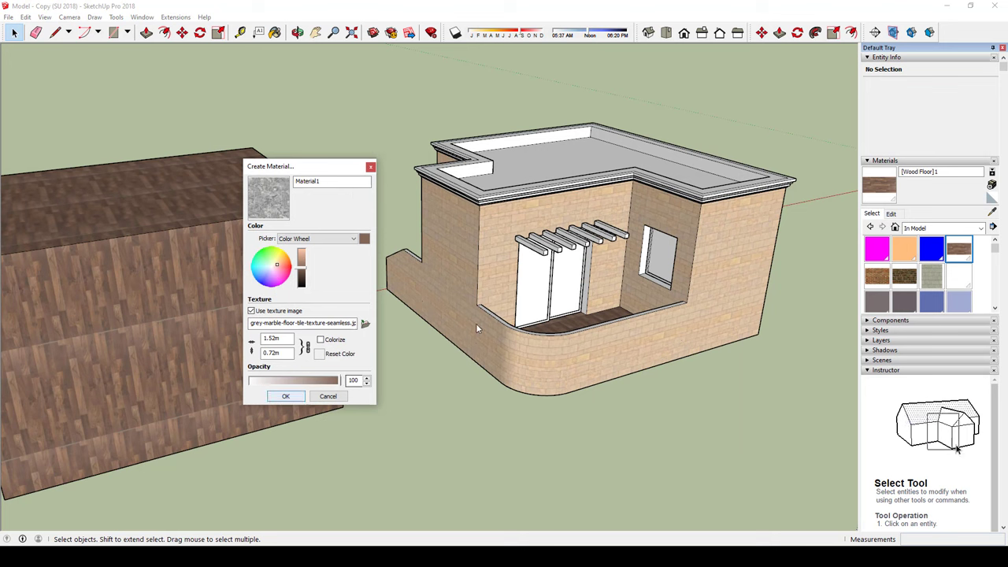
{"action": "left_click", "coordinate": [288, 397]}
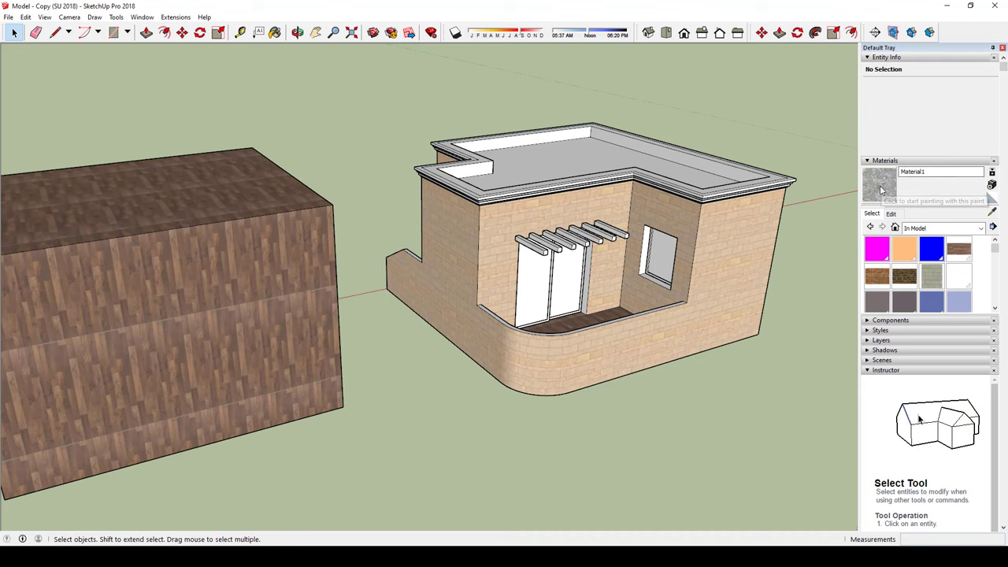
{"action": "middle_click_drag", "start_coordinate": [551, 308], "coordinate": [578, 345]}
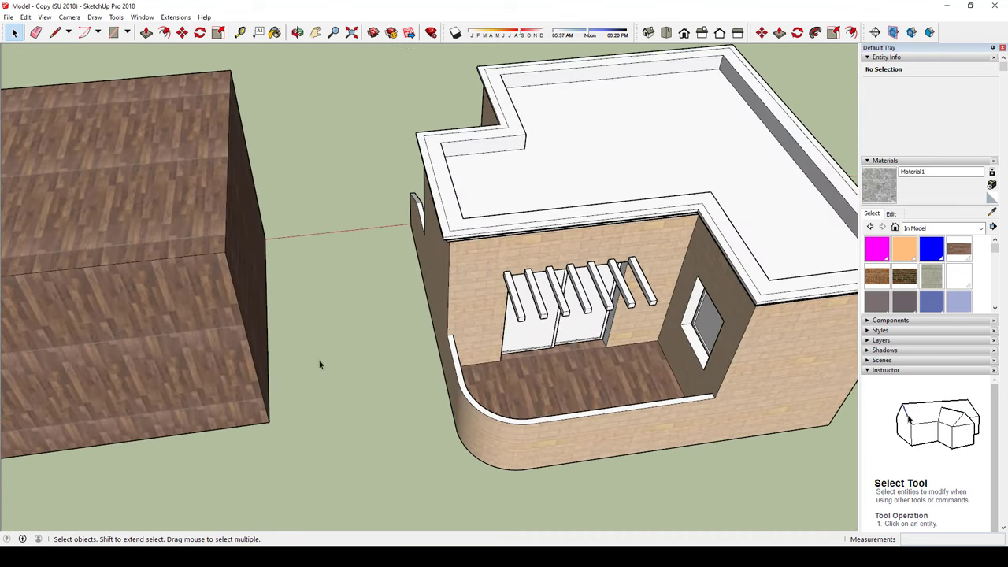
Step: Select the Wood Floor material and show its colour, texture and opacity settings for editing
{"action": "mouse_move", "coordinate": [389, 349]}
{"action": "middle_mouse_down"}
{"action": "mouse_move", "coordinate": [616, 251]}
{"action": "mouse_move", "coordinate": [639, 270]}
{"action": "middle_mouse_up"}
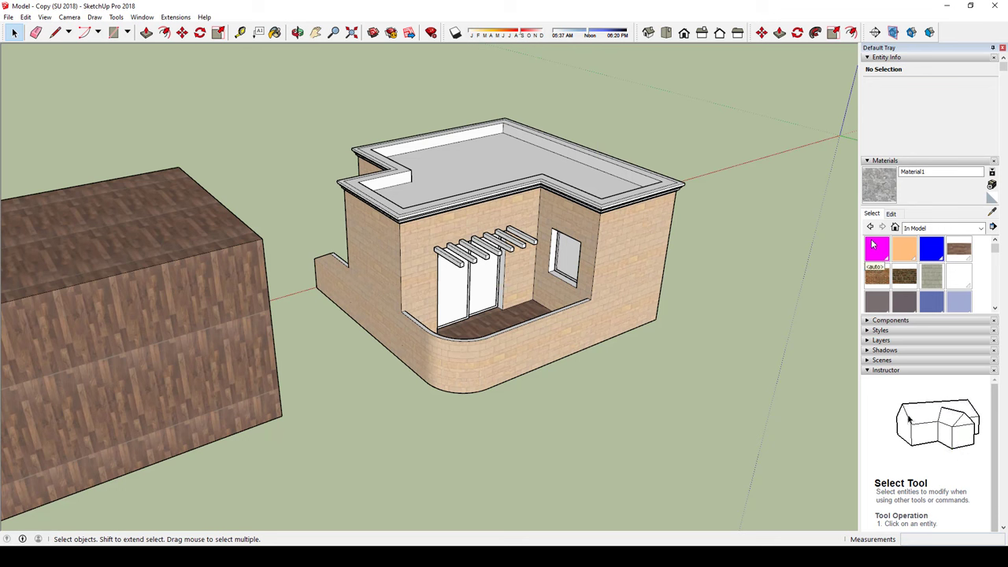
{"action": "left_click", "coordinate": [958, 249]}
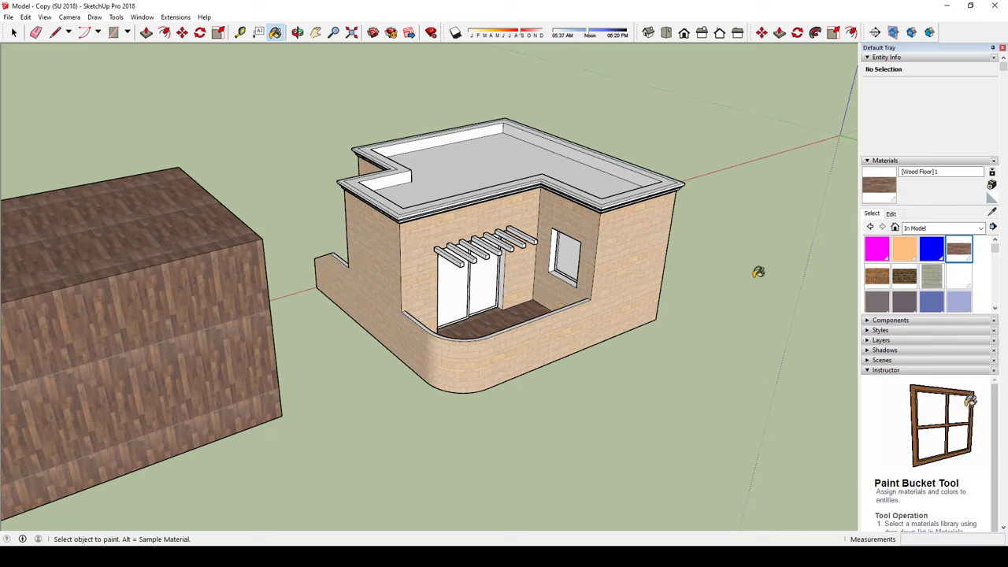
{"action": "left_click", "coordinate": [891, 214]}
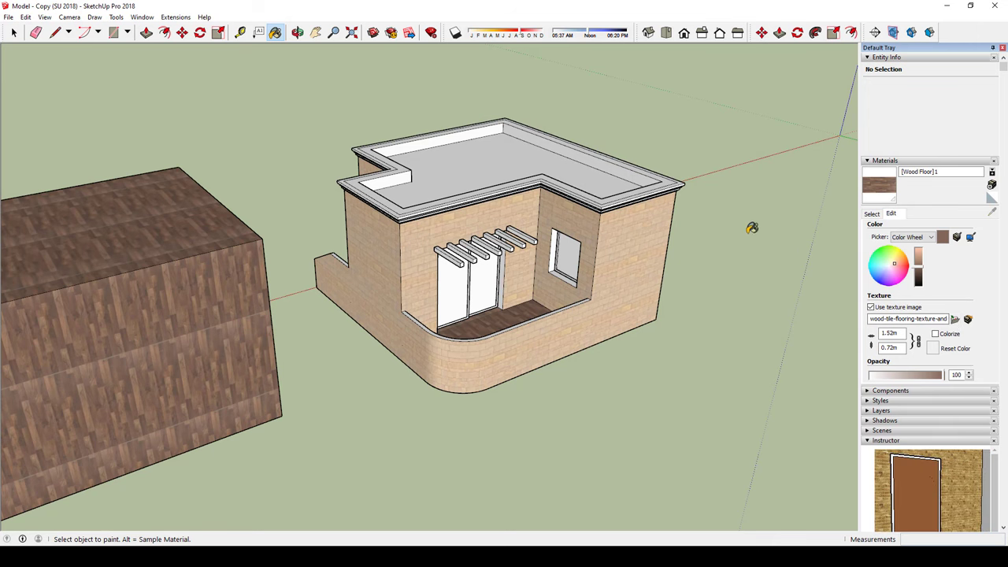
{"action": "mouse_move", "coordinate": [743, 225]}
{"action": "middle_mouse_down"}
{"action": "mouse_move", "coordinate": [734, 340]}
{"action": "mouse_move", "coordinate": [833, 338]}
{"action": "middle_mouse_up"}
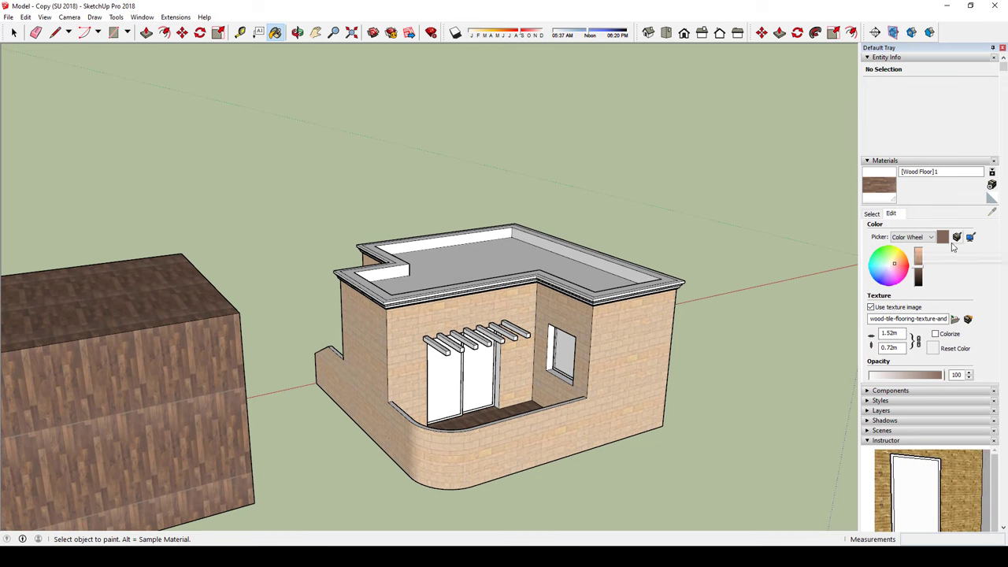
{"action": "key", "text": "space"}
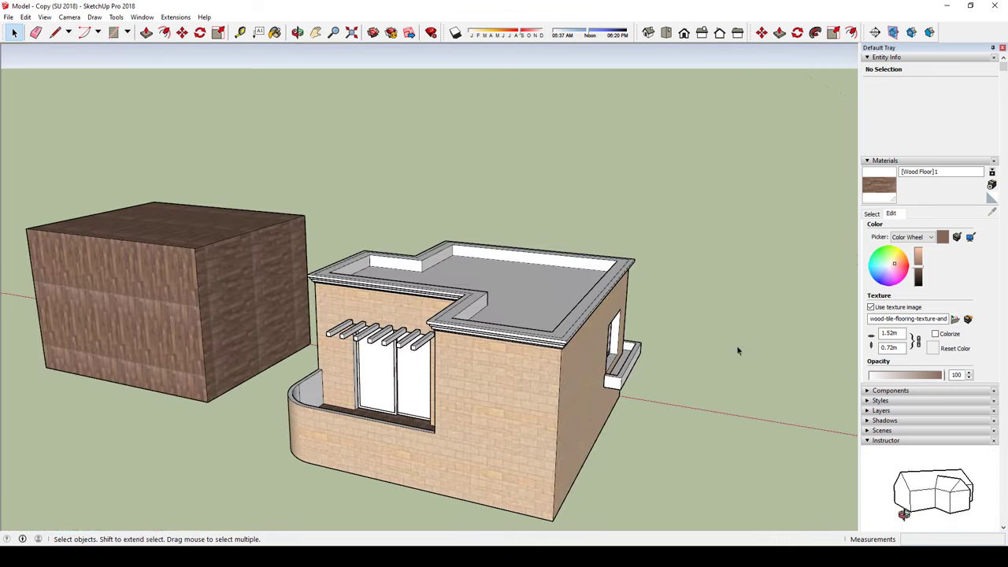
Step: Zoom in to face the house's window and select its glass panes
{"action": "middle_click_drag", "start_coordinate": [800, 324], "coordinate": [676, 353]}
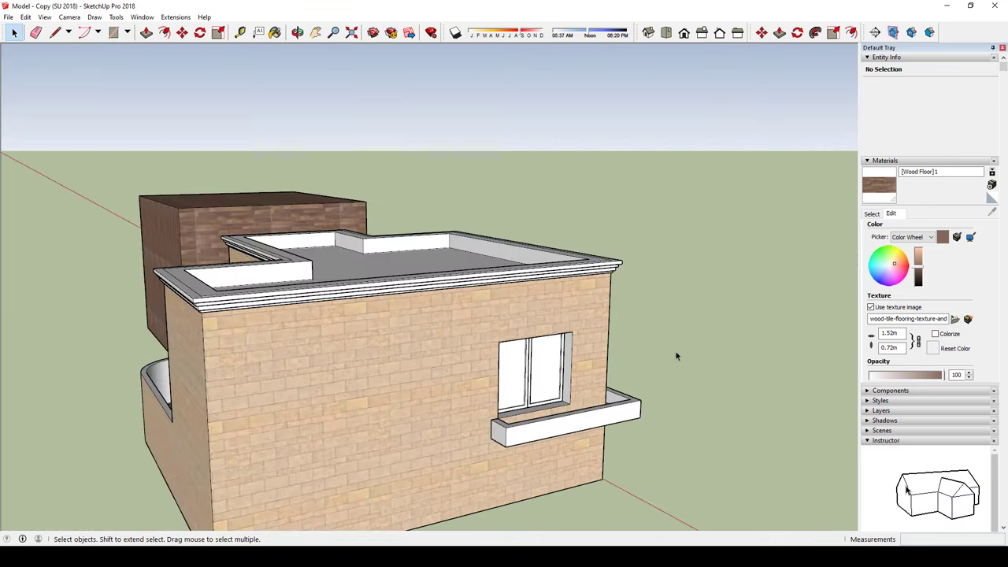
{"action": "mouse_move", "coordinate": [755, 364]}
{"action": "middle_mouse_down"}
{"action": "mouse_move", "coordinate": [417, 360]}
{"action": "mouse_move", "coordinate": [387, 292]}
{"action": "mouse_move", "coordinate": [489, 310]}
{"action": "middle_mouse_up"}
{"action": "scroll", "coordinate": [388, 293], "scroll_direction": "up", "scroll_amount": 3}
{"action": "scroll", "coordinate": [476, 299], "scroll_direction": "up", "scroll_amount": 3}
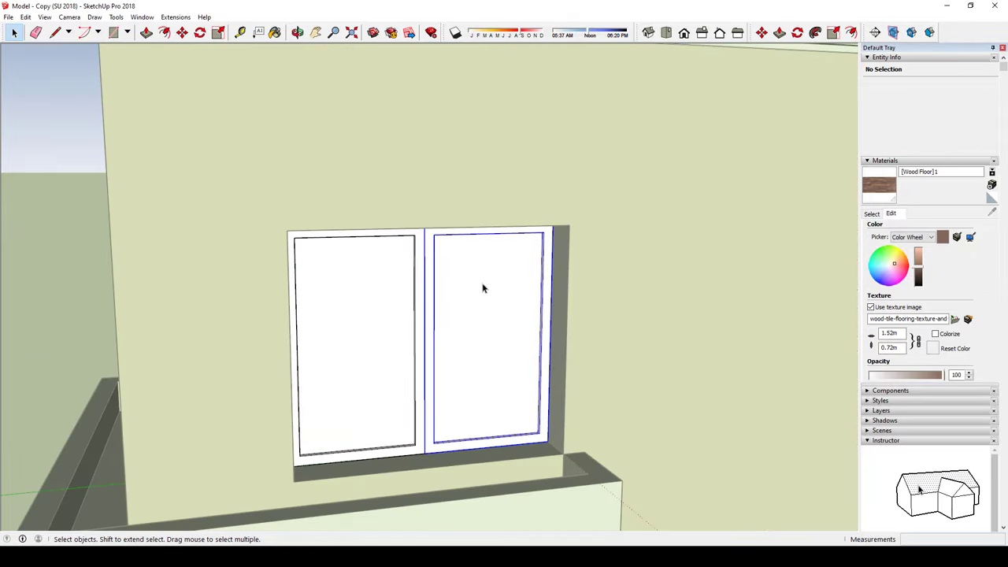
{"action": "left_click", "coordinate": [479, 277]}
{"action": "middle_click_drag", "start_coordinate": [477, 270], "coordinate": [529, 302]}
{"action": "scroll", "coordinate": [418, 223], "scroll_direction": "up", "scroll_amount": 3}
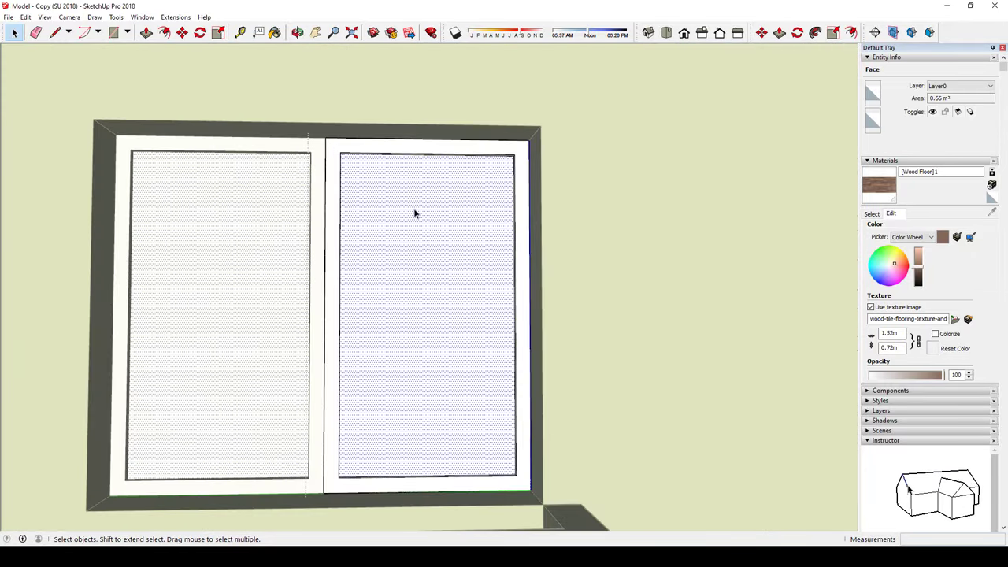
{"action": "mouse_move", "coordinate": [415, 213]}
{"action": "middle_mouse_down"}
{"action": "mouse_move", "coordinate": [452, 207]}
{"action": "mouse_move", "coordinate": [362, 208]}
{"action": "mouse_move", "coordinate": [429, 221]}
{"action": "middle_mouse_up"}
{"action": "left_click", "coordinate": [363, 207]}
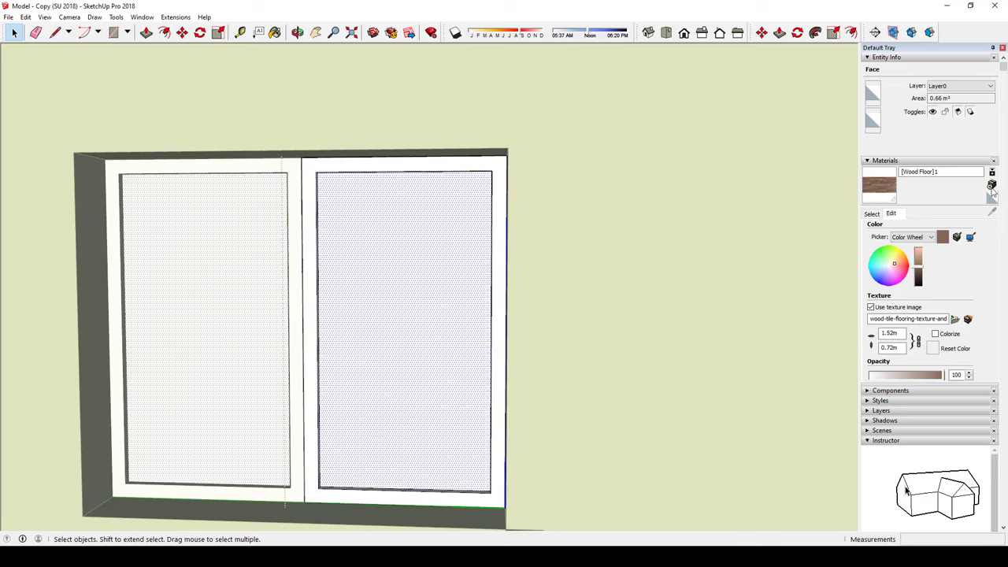
Step: Sample the right pane's existing Color_000 material and inspect its settings
{"action": "left_click", "coordinate": [873, 213]}
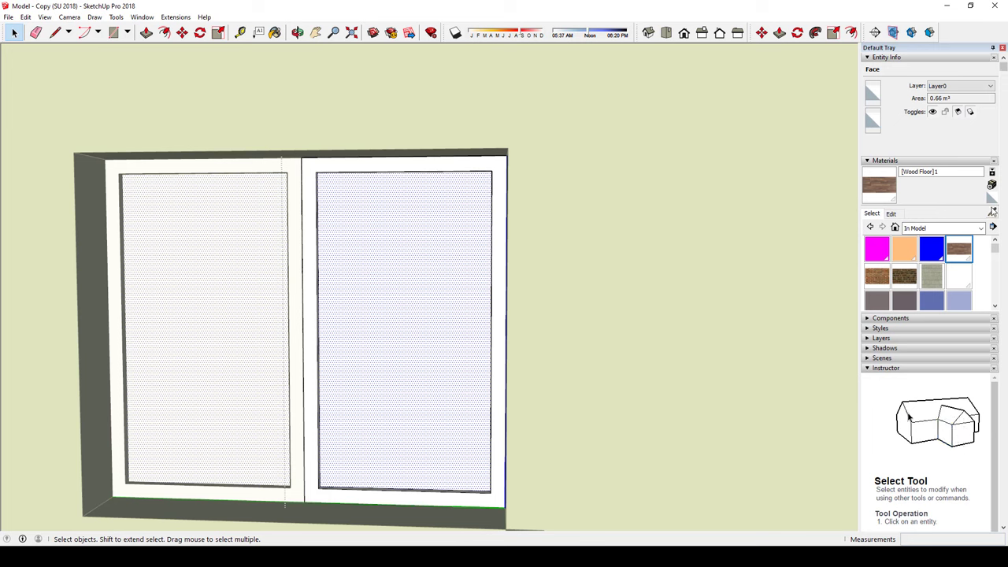
{"action": "left_click", "coordinate": [993, 213]}
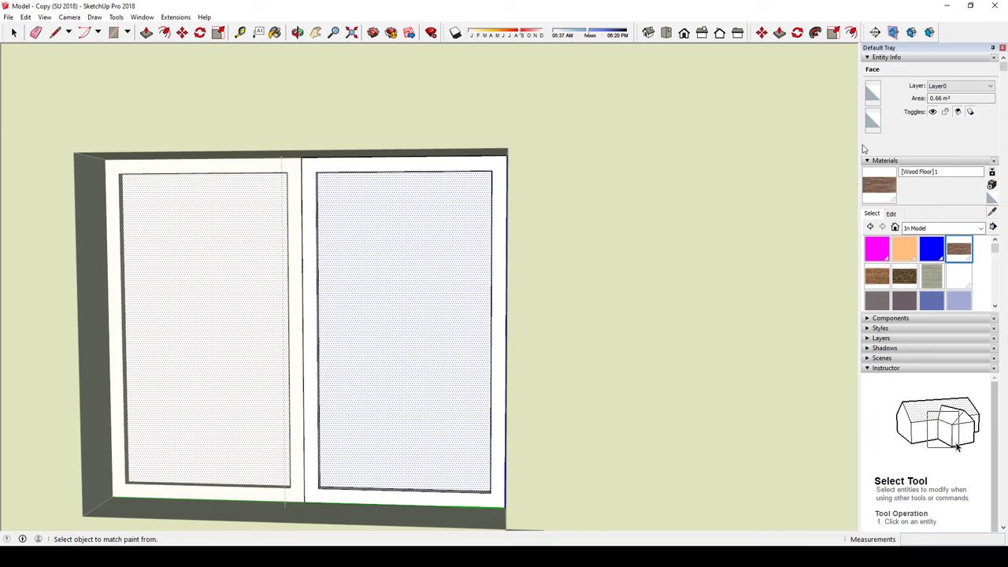
{"action": "left_click", "coordinate": [427, 239]}
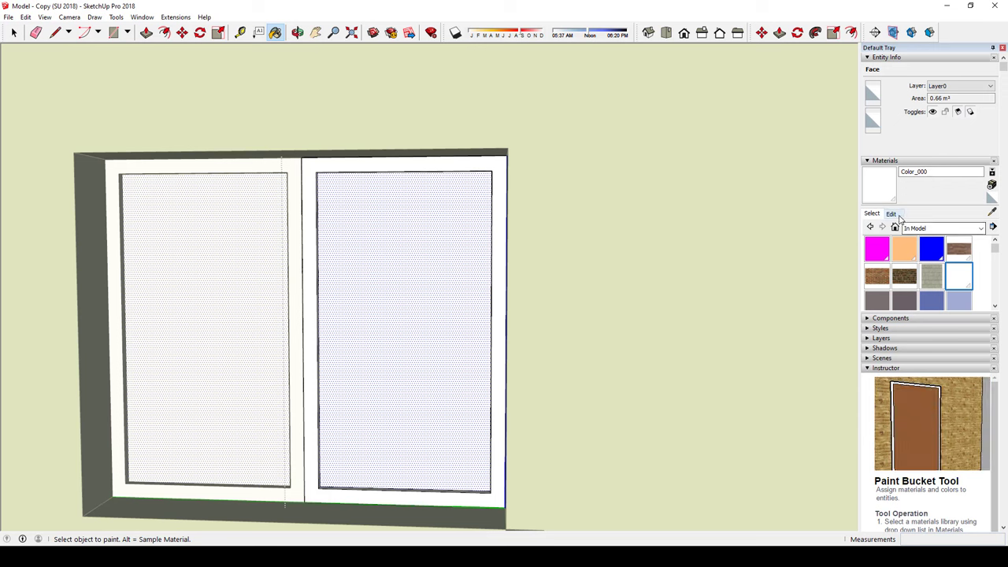
{"action": "left_click", "coordinate": [898, 216]}
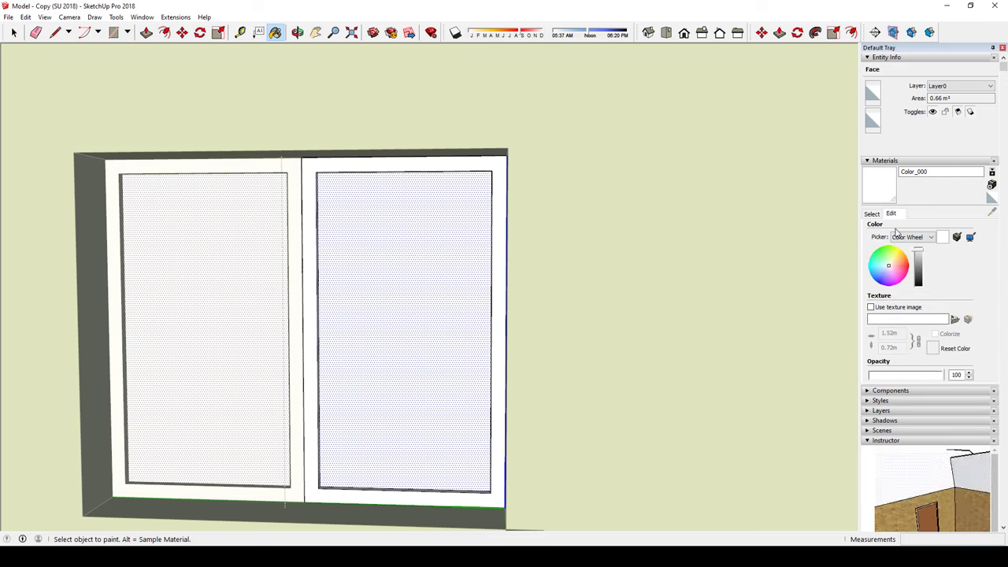
{"action": "left_click", "coordinate": [875, 214]}
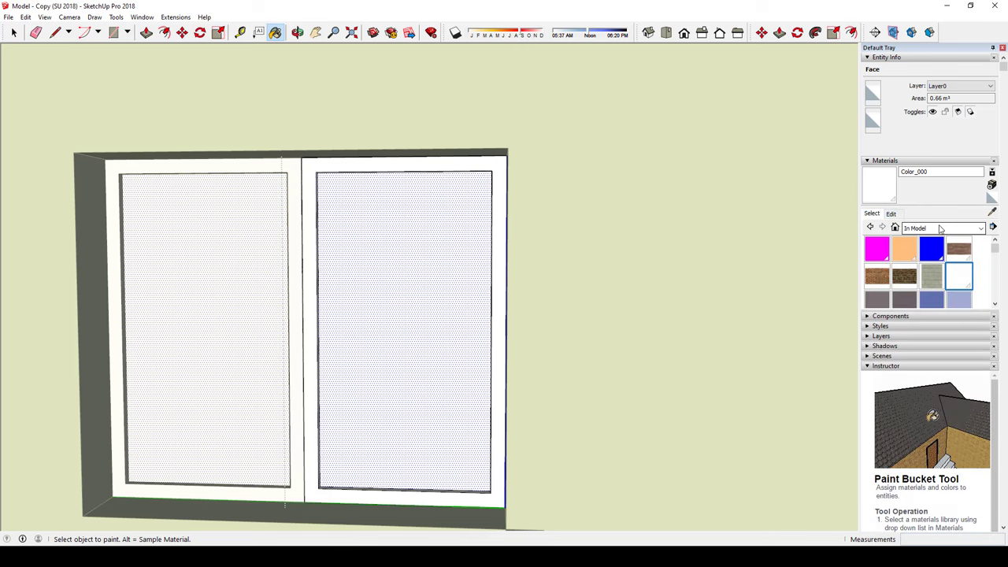
Step: Switch the Materials browser to the Colors library and pick Color H01
{"action": "left_click", "coordinate": [943, 228]}
{"action": "left_click", "coordinate": [929, 290]}
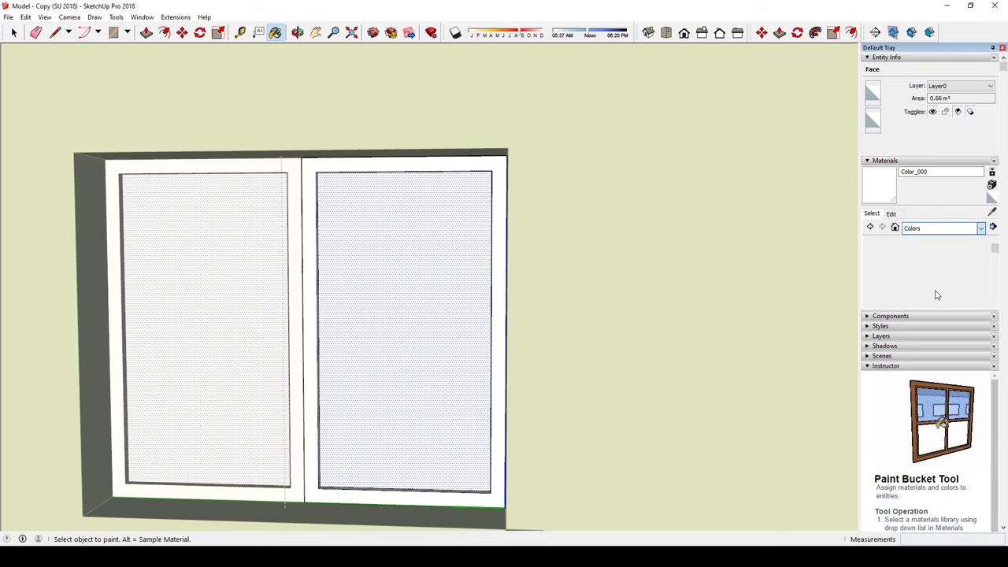
{"action": "scroll", "coordinate": [931, 268], "scroll_direction": "down", "scroll_amount": 3}
{"action": "scroll", "coordinate": [931, 272], "scroll_direction": "down", "scroll_amount": 5}
{"action": "scroll", "coordinate": [926, 275], "scroll_direction": "up", "scroll_amount": 3}
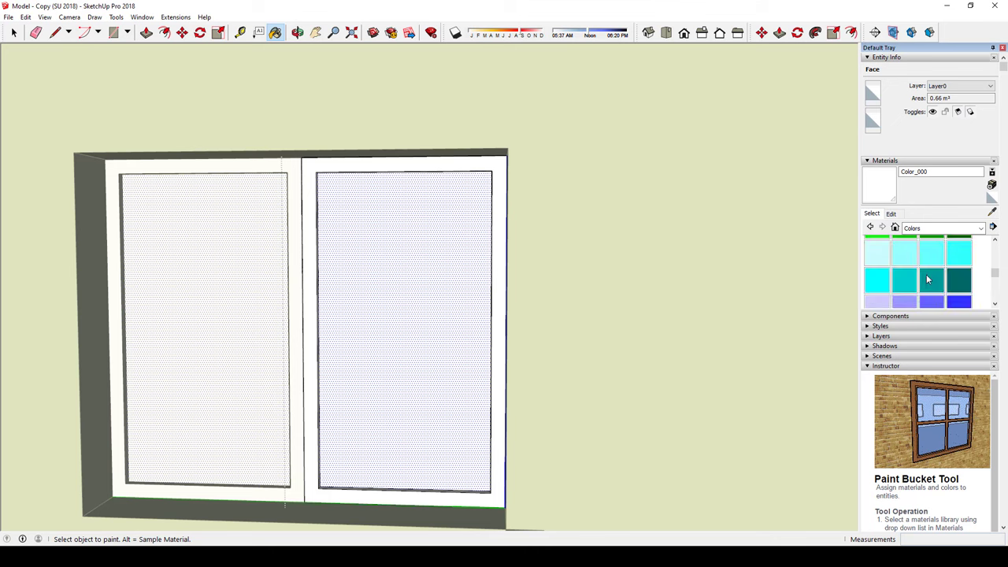
{"action": "scroll", "coordinate": [926, 274], "scroll_direction": "up", "scroll_amount": 1}
{"action": "scroll", "coordinate": [899, 287], "scroll_direction": "down", "scroll_amount": 1}
{"action": "left_click", "coordinate": [877, 252]}
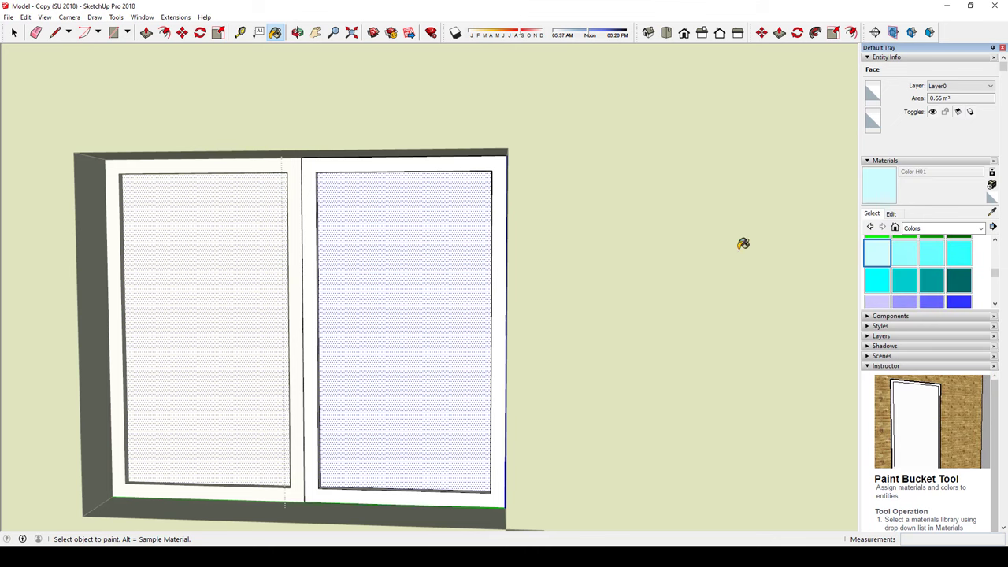
Step: Paint the window glass with pale cyan Color H01 and clear the selection
{"action": "left_click", "coordinate": [398, 226]}
{"action": "middle_click_drag", "start_coordinate": [416, 245], "coordinate": [446, 252]}
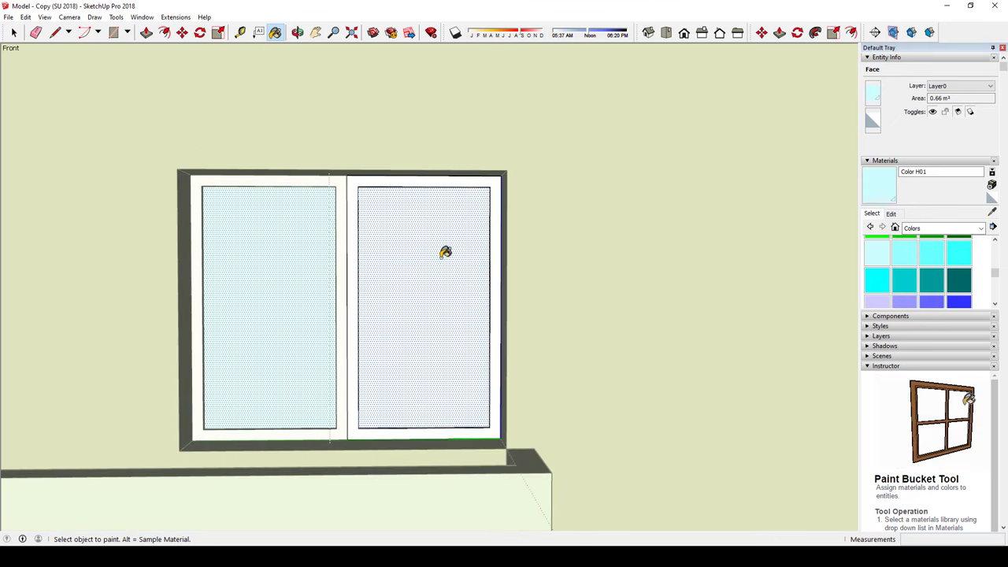
{"action": "key", "text": "space"}
{"action": "key", "text": "ctrl+t"}
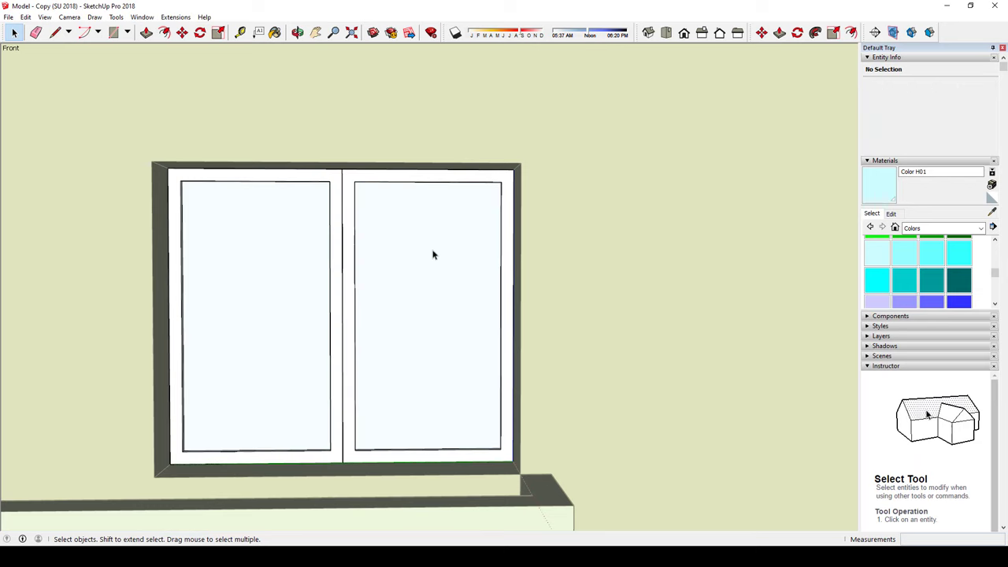
{"action": "key", "text": "o"}
{"action": "mouse_move", "coordinate": [433, 253]}
{"action": "left_mouse_down"}
{"action": "mouse_move", "coordinate": [596, 387]}
{"action": "mouse_move", "coordinate": [537, 297]}
{"action": "mouse_move", "coordinate": [272, 383]}
{"action": "mouse_move", "coordinate": [315, 294]}
{"action": "mouse_move", "coordinate": [289, 294]}
{"action": "left_mouse_up"}
{"action": "key", "text": "space"}
Step: Lower Color H01's opacity to 62 so the room shows through the glass
{"action": "mouse_move", "coordinate": [288, 295]}
{"action": "middle_mouse_down"}
{"action": "mouse_move", "coordinate": [185, 302]}
{"action": "mouse_move", "coordinate": [412, 200]}
{"action": "mouse_move", "coordinate": [265, 295]}
{"action": "mouse_move", "coordinate": [308, 251]}
{"action": "mouse_move", "coordinate": [511, 203]}
{"action": "middle_mouse_up"}
{"action": "scroll", "coordinate": [197, 299], "scroll_direction": "up", "scroll_amount": 3}
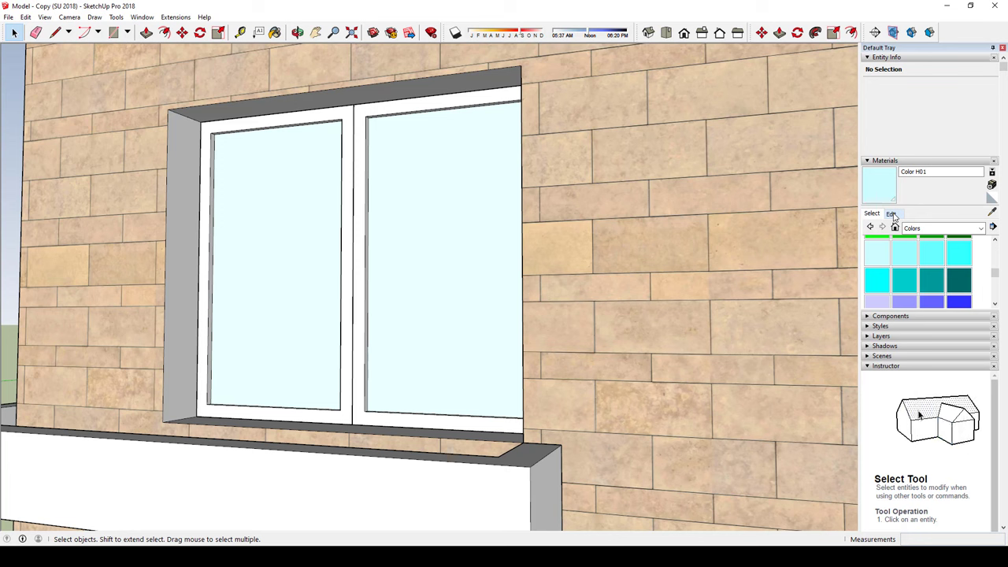
{"action": "left_click", "coordinate": [892, 214]}
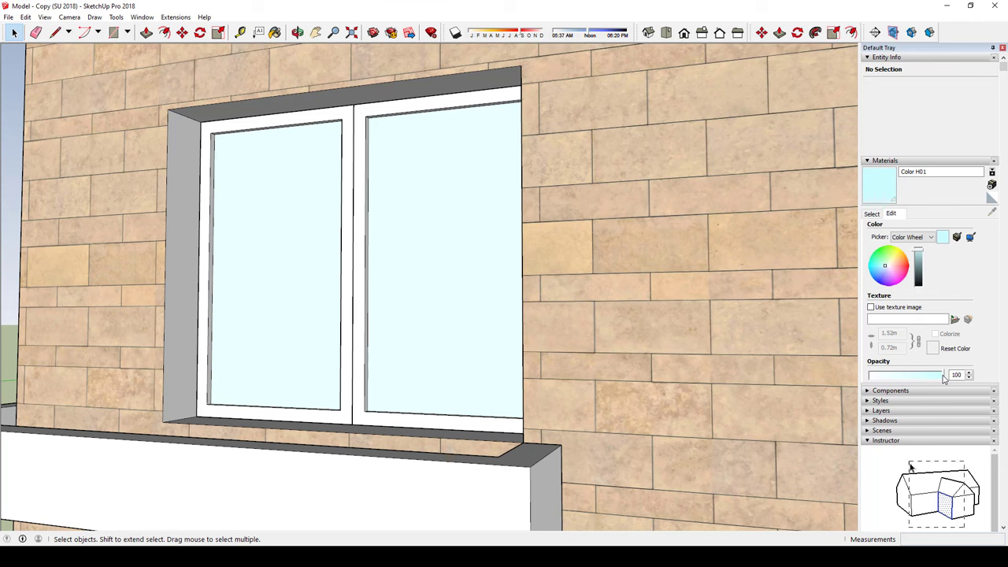
{"action": "mouse_move", "coordinate": [946, 379]}
{"action": "left_mouse_down"}
{"action": "mouse_move", "coordinate": [874, 381]}
{"action": "mouse_move", "coordinate": [938, 379]}
{"action": "mouse_move", "coordinate": [905, 379]}
{"action": "mouse_move", "coordinate": [916, 385]}
{"action": "left_mouse_up"}
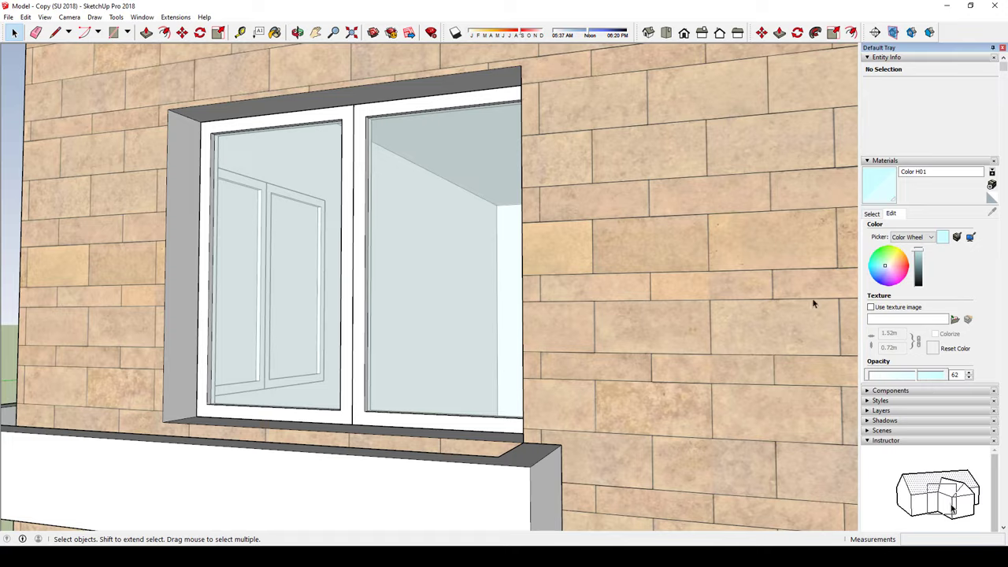
{"action": "mouse_move", "coordinate": [815, 305]}
{"action": "middle_mouse_down"}
{"action": "mouse_move", "coordinate": [689, 357]}
{"action": "mouse_move", "coordinate": [506, 349]}
{"action": "mouse_move", "coordinate": [551, 371]}
{"action": "mouse_move", "coordinate": [646, 310]}
{"action": "mouse_move", "coordinate": [528, 285]}
{"action": "mouse_move", "coordinate": [434, 349]}
{"action": "middle_mouse_up"}
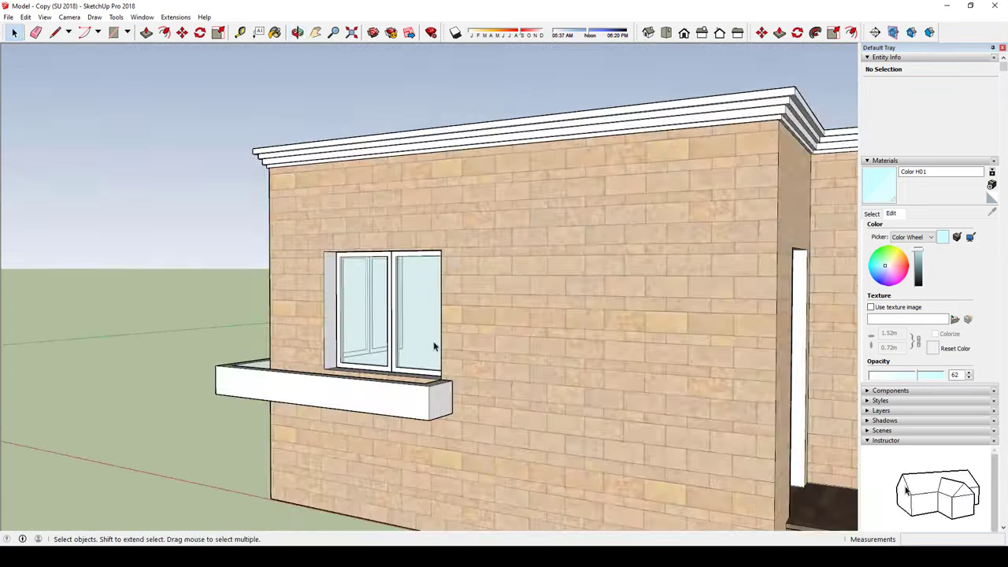
Step: Zoom out to the whole house, turn shadows off and collapse the Materials panel
{"action": "scroll", "coordinate": [348, 319], "scroll_direction": "up", "scroll_amount": 3}
{"action": "mouse_move", "coordinate": [291, 282]}
{"action": "middle_mouse_down"}
{"action": "mouse_move", "coordinate": [412, 351]}
{"action": "mouse_move", "coordinate": [466, 335]}
{"action": "middle_mouse_up"}
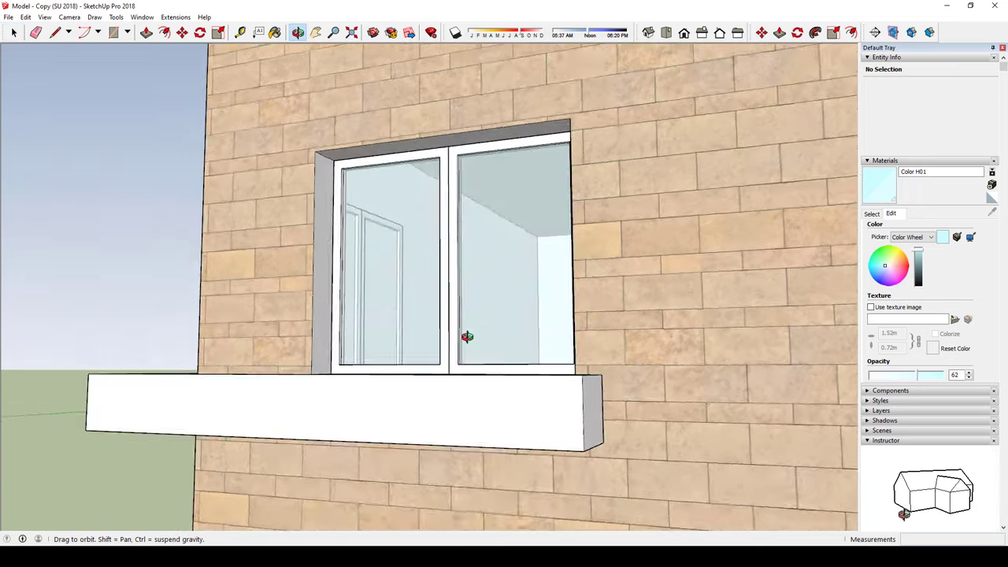
{"action": "scroll", "coordinate": [530, 317], "scroll_direction": "down", "scroll_amount": 2}
{"action": "scroll", "coordinate": [530, 319], "scroll_direction": "down", "scroll_amount": 1}
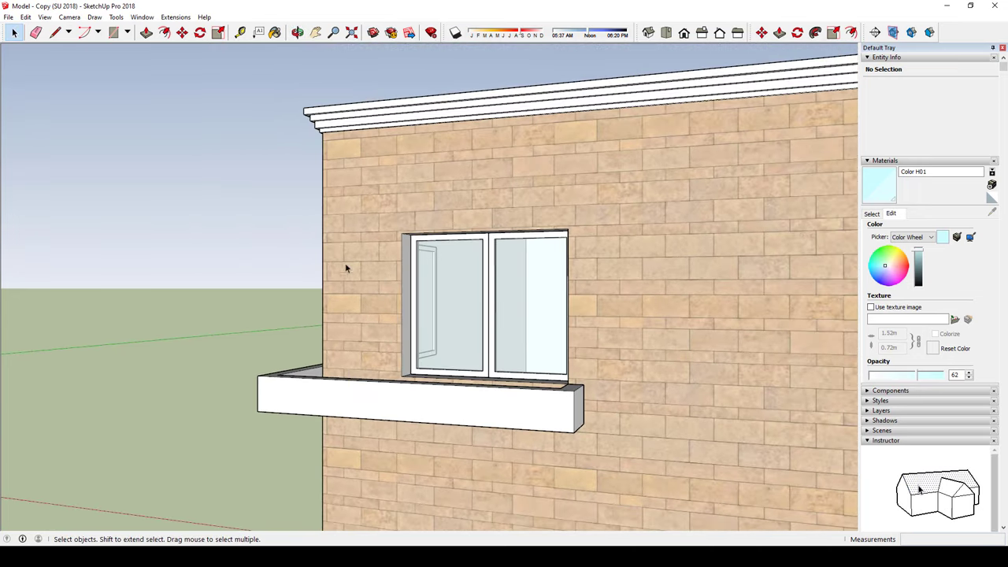
{"action": "scroll", "coordinate": [347, 266], "scroll_direction": "down", "scroll_amount": 4}
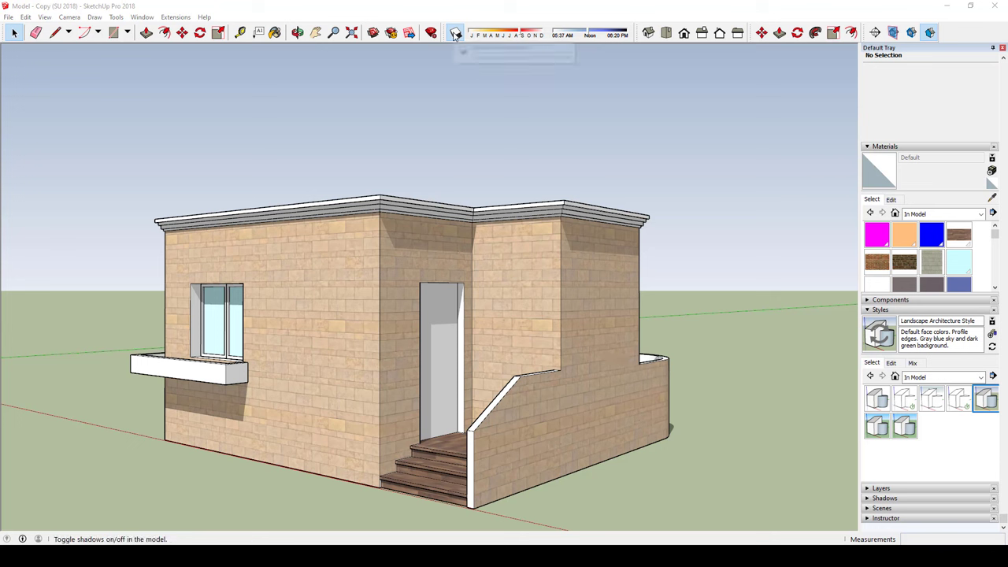
{"action": "left_click", "coordinate": [456, 33]}
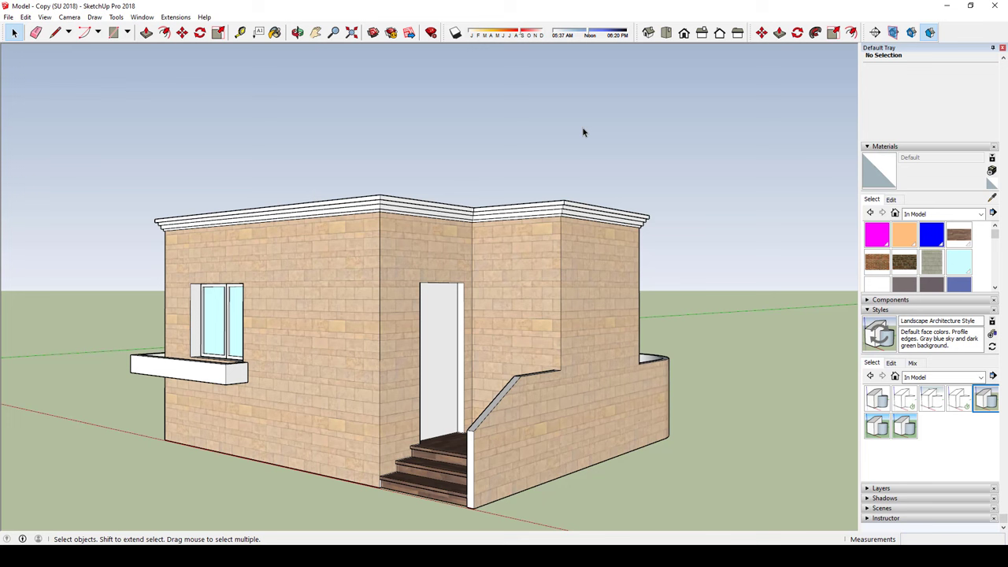
{"action": "left_click", "coordinate": [911, 147]}
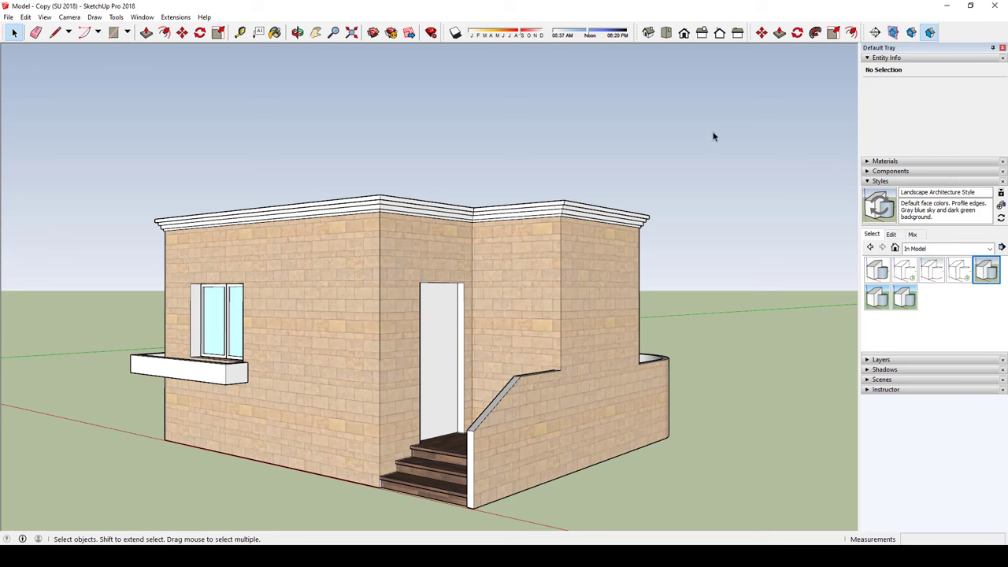
Step: Browse the Window menu, then open the Default Styles folder in the Styles browser
{"action": "left_click", "coordinate": [140, 17]}
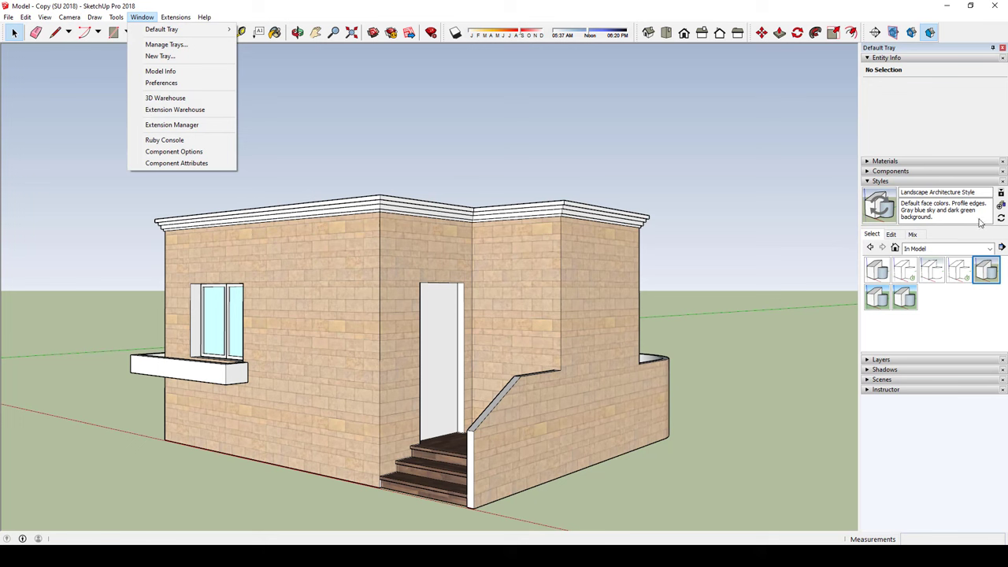
{"action": "left_click", "coordinate": [704, 167]}
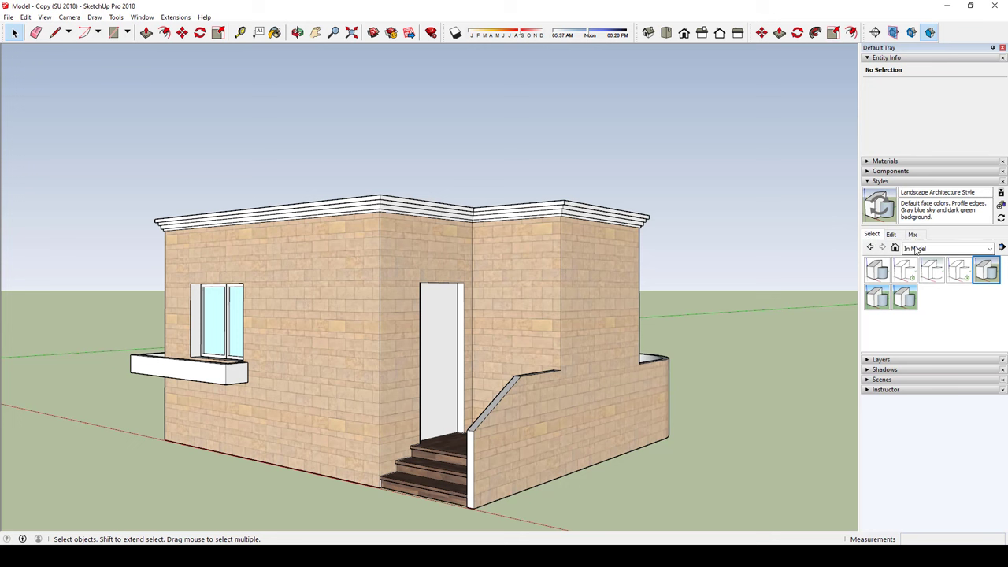
{"action": "left_click", "coordinate": [916, 249]}
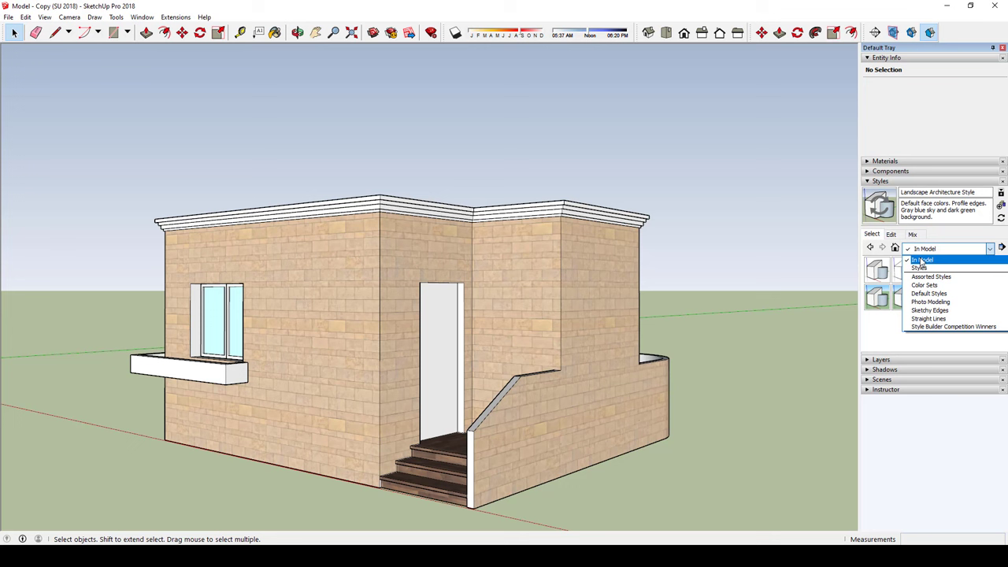
{"action": "left_click", "coordinate": [924, 269]}
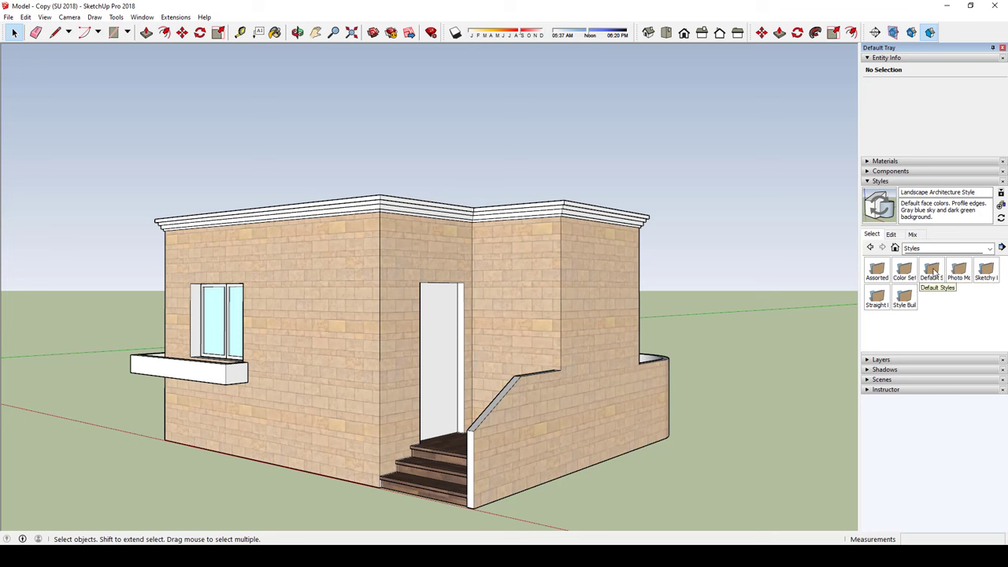
{"action": "left_click", "coordinate": [934, 270]}
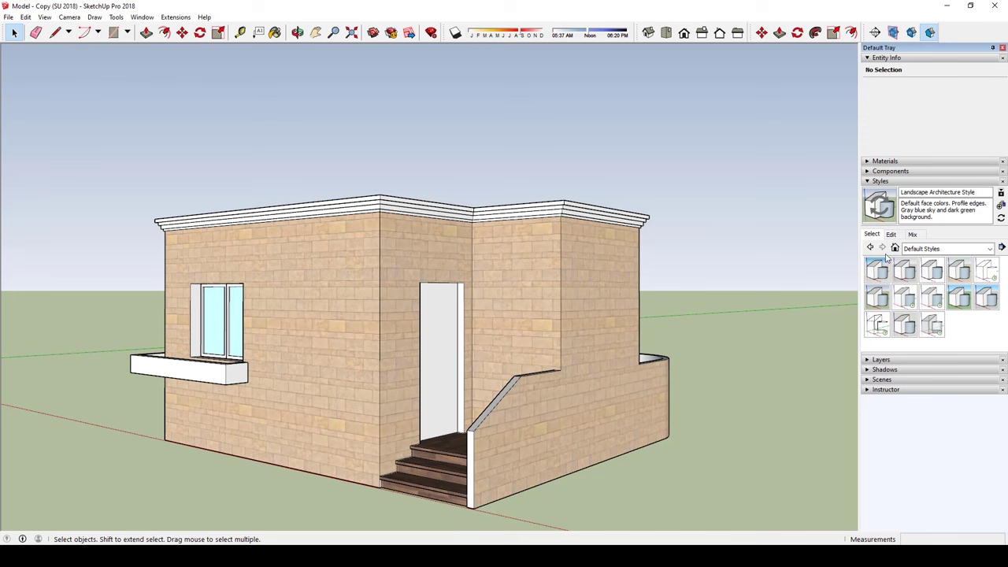
Step: Apply Simple Style, turn off section cuts to show the whole house, and open its style settings
{"action": "left_click", "coordinate": [957, 300]}
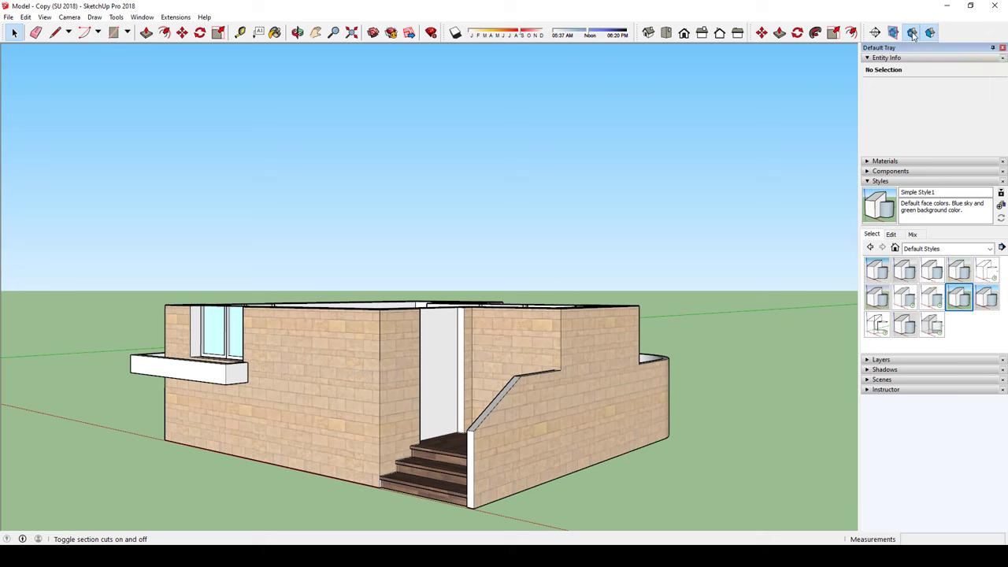
{"action": "left_click", "coordinate": [912, 32]}
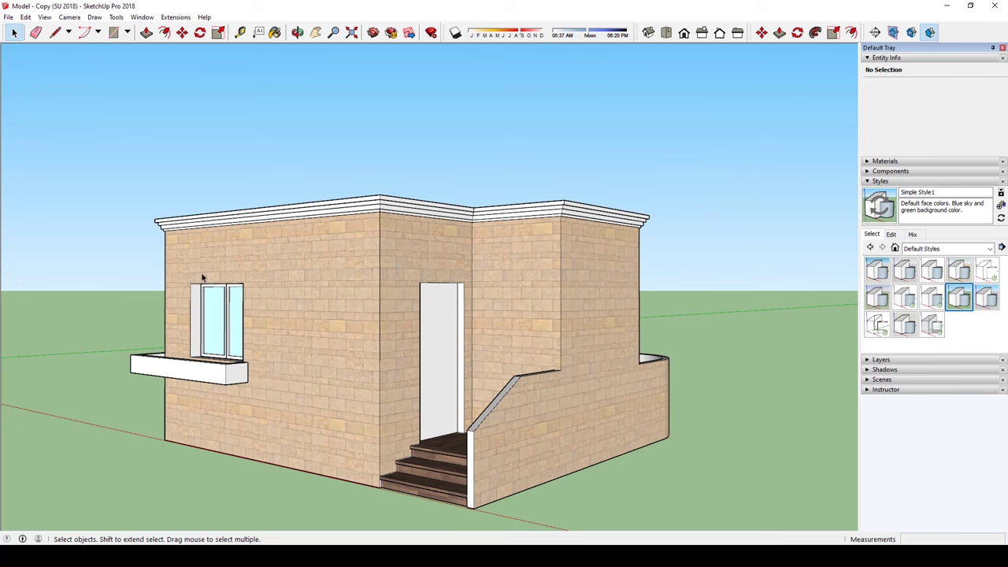
{"action": "mouse_move", "coordinate": [204, 279]}
{"action": "middle_mouse_down"}
{"action": "mouse_move", "coordinate": [285, 294]}
{"action": "mouse_move", "coordinate": [413, 283]}
{"action": "mouse_move", "coordinate": [379, 242]}
{"action": "mouse_move", "coordinate": [441, 236]}
{"action": "middle_mouse_up"}
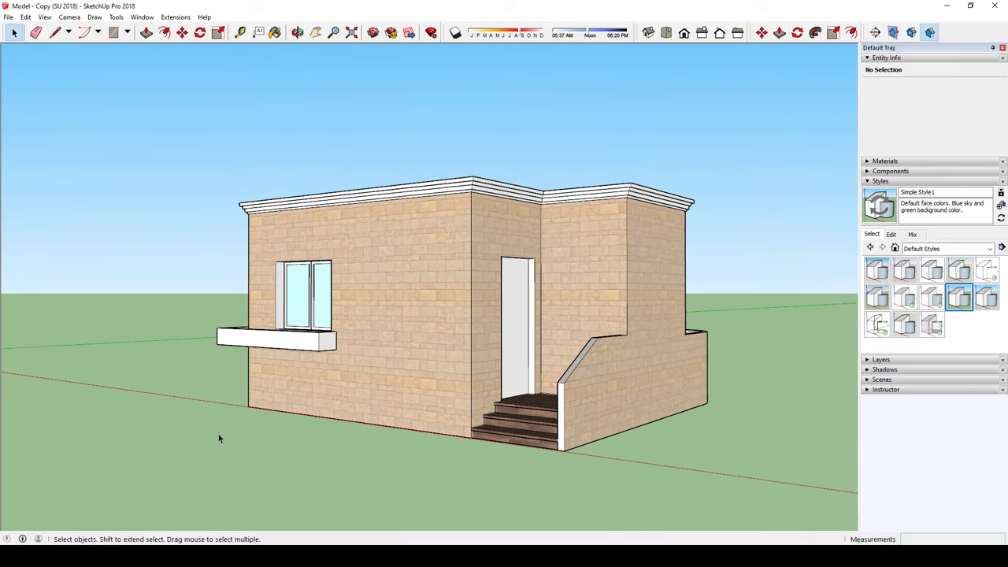
{"action": "middle_click_drag", "start_coordinate": [717, 376], "coordinate": [538, 418]}
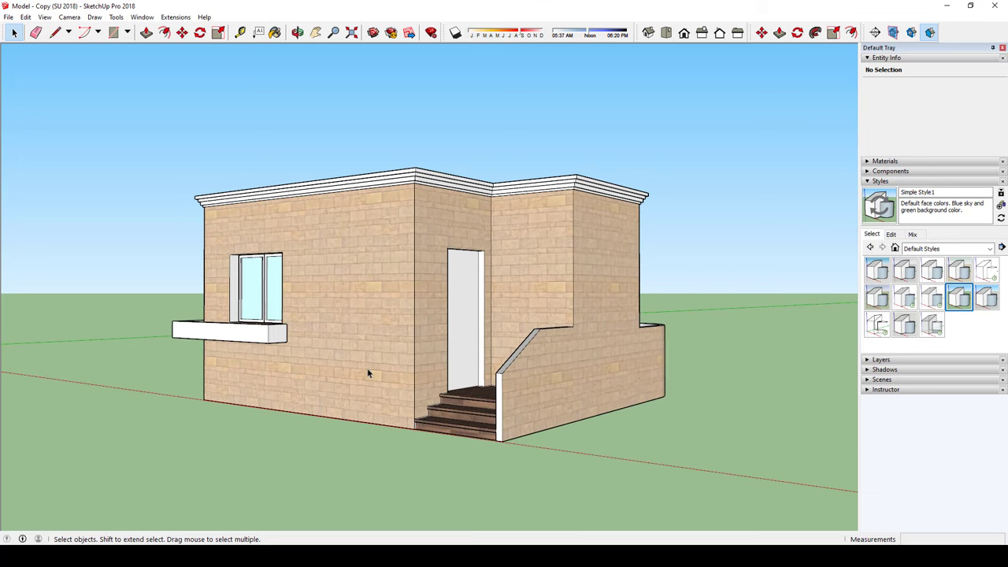
{"action": "left_click", "coordinate": [959, 293]}
{"action": "left_click", "coordinate": [895, 235]}
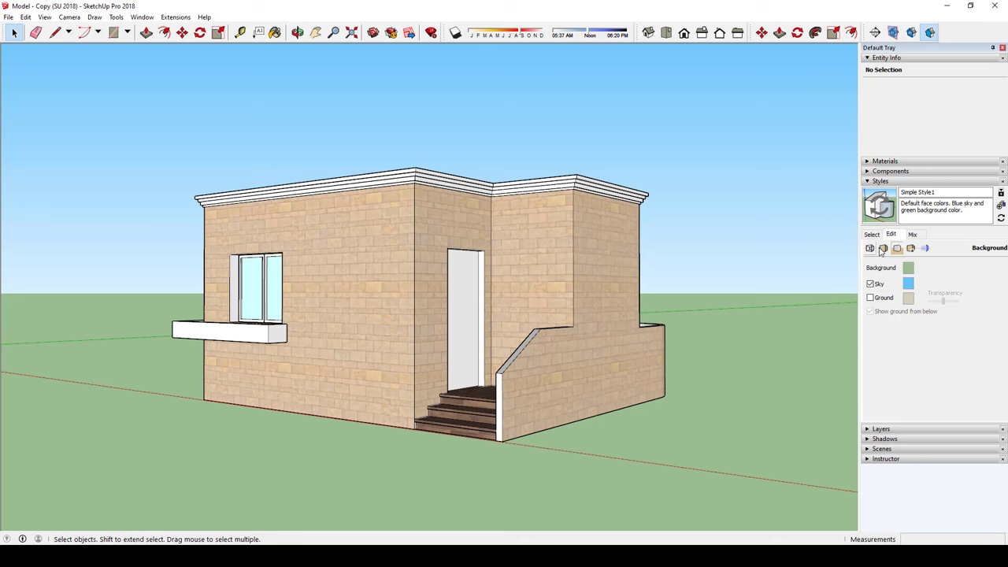
Step: Turn off Edges and Profiles in Simple Style's Edge Settings, orbiting to check the house
{"action": "left_click", "coordinate": [872, 249]}
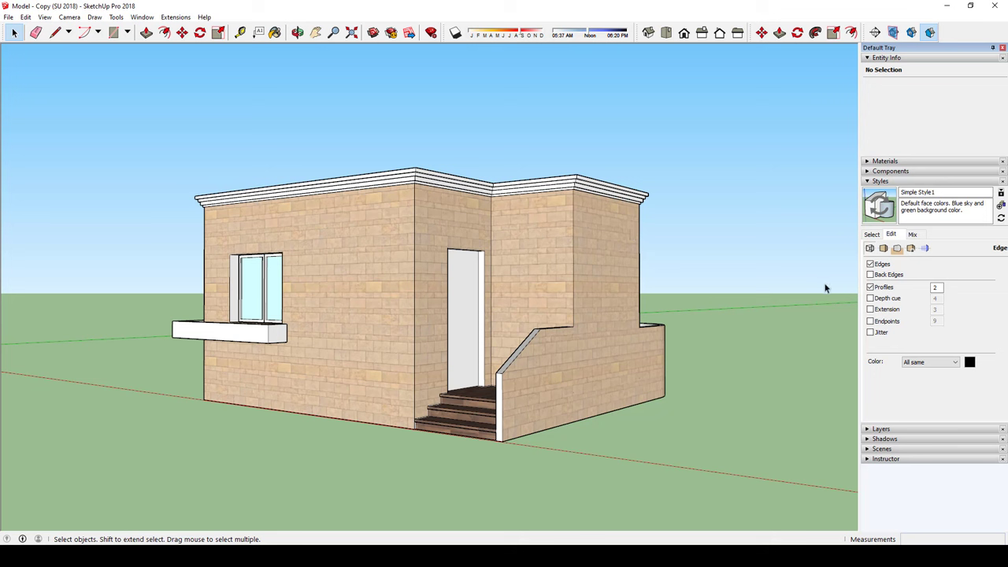
{"action": "left_click", "coordinate": [877, 266]}
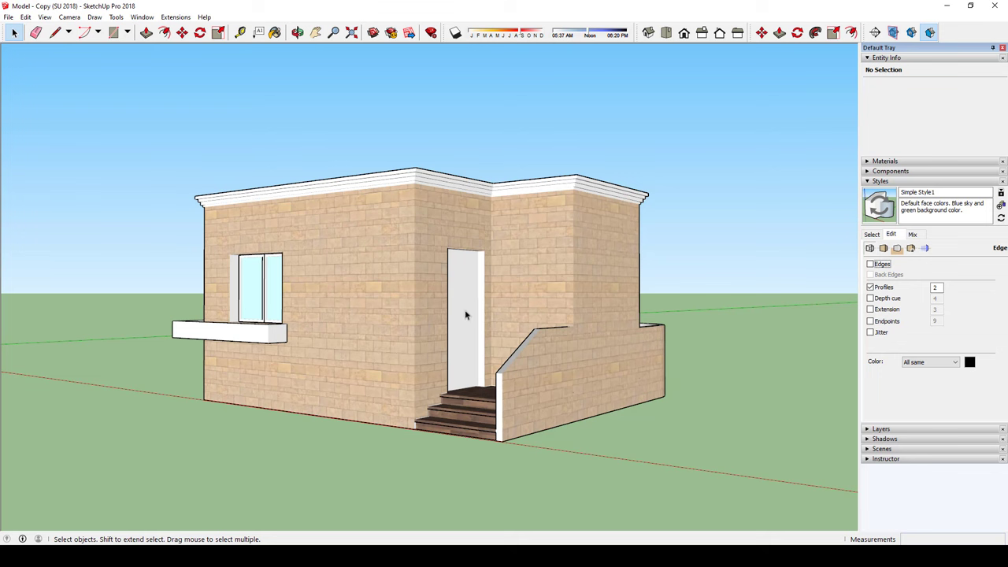
{"action": "mouse_move", "coordinate": [466, 310]}
{"action": "middle_mouse_down"}
{"action": "mouse_move", "coordinate": [855, 326]}
{"action": "mouse_move", "coordinate": [354, 255]}
{"action": "middle_mouse_up"}
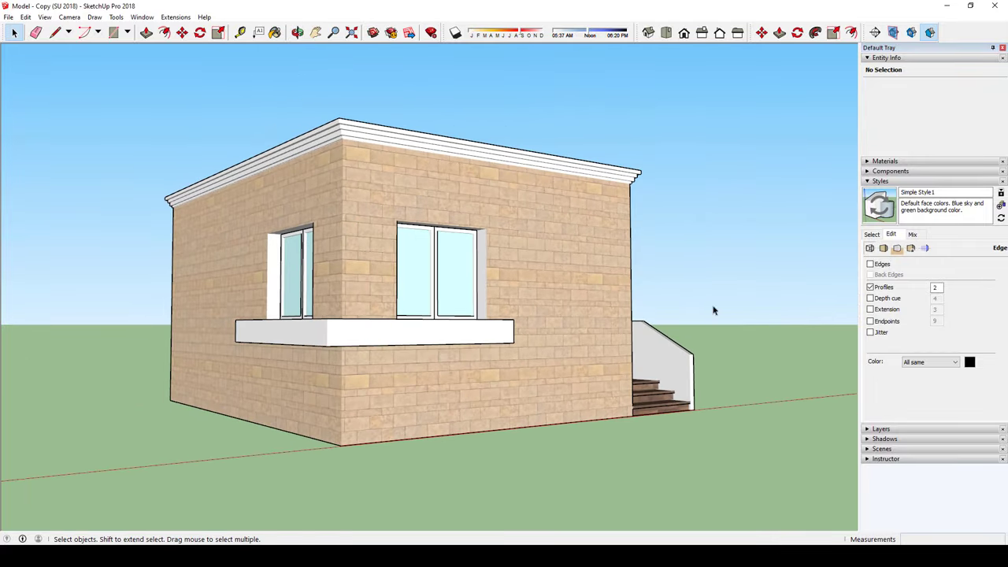
{"action": "left_click", "coordinate": [873, 288]}
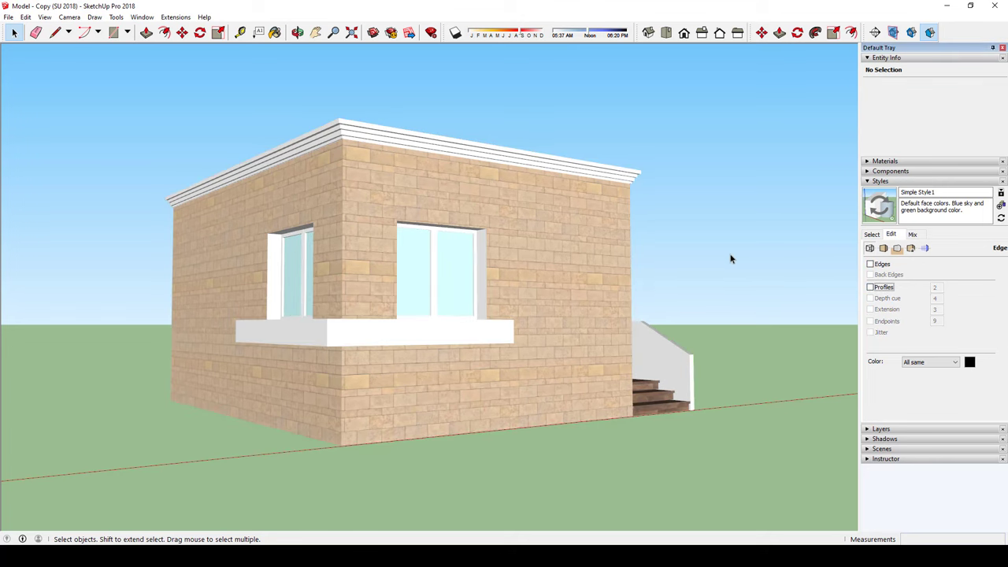
{"action": "mouse_move", "coordinate": [832, 270]}
{"action": "middle_mouse_down"}
{"action": "mouse_move", "coordinate": [401, 271]}
{"action": "mouse_move", "coordinate": [513, 315]}
{"action": "mouse_move", "coordinate": [790, 304]}
{"action": "mouse_move", "coordinate": [407, 272]}
{"action": "mouse_move", "coordinate": [638, 357]}
{"action": "mouse_move", "coordinate": [202, 247]}
{"action": "mouse_move", "coordinate": [455, 243]}
{"action": "mouse_move", "coordinate": [623, 311]}
{"action": "middle_mouse_up"}
{"action": "scroll", "coordinate": [623, 311], "scroll_direction": "up", "scroll_amount": 2}
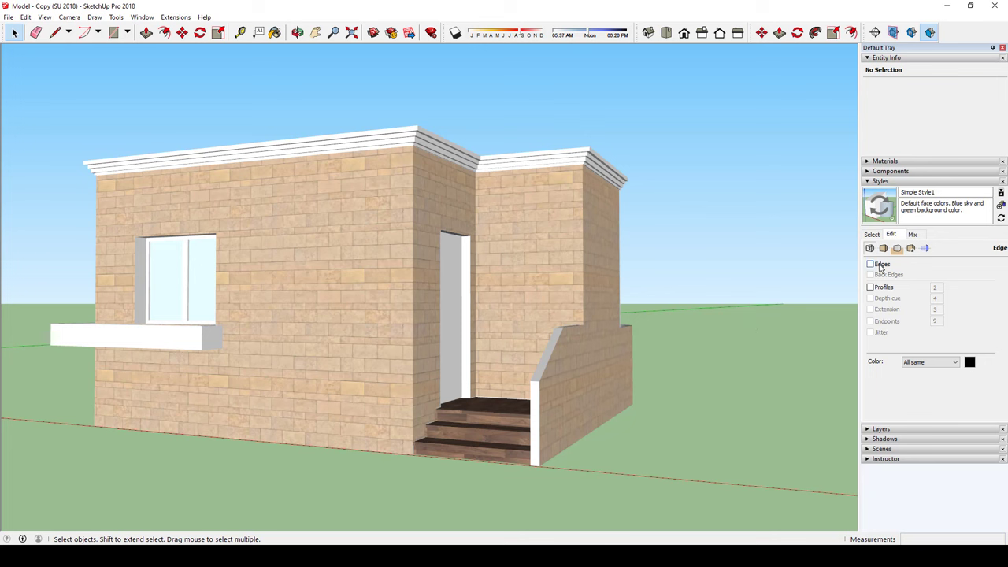
Step: Turn Edges and Profiles back on and toggle Back Edges while orbiting the house
{"action": "left_click", "coordinate": [880, 267]}
{"action": "left_click", "coordinate": [881, 288]}
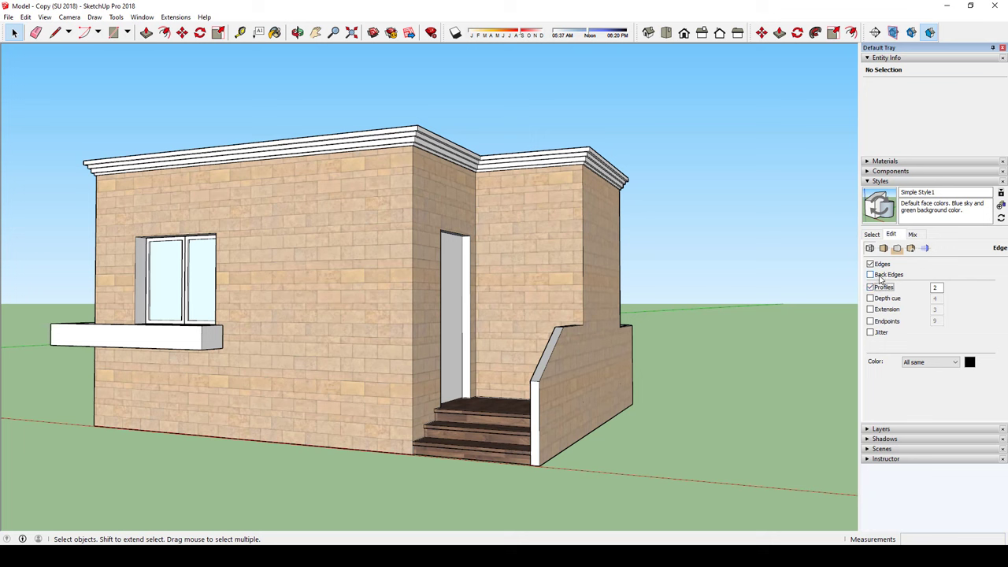
{"action": "left_click", "coordinate": [880, 275]}
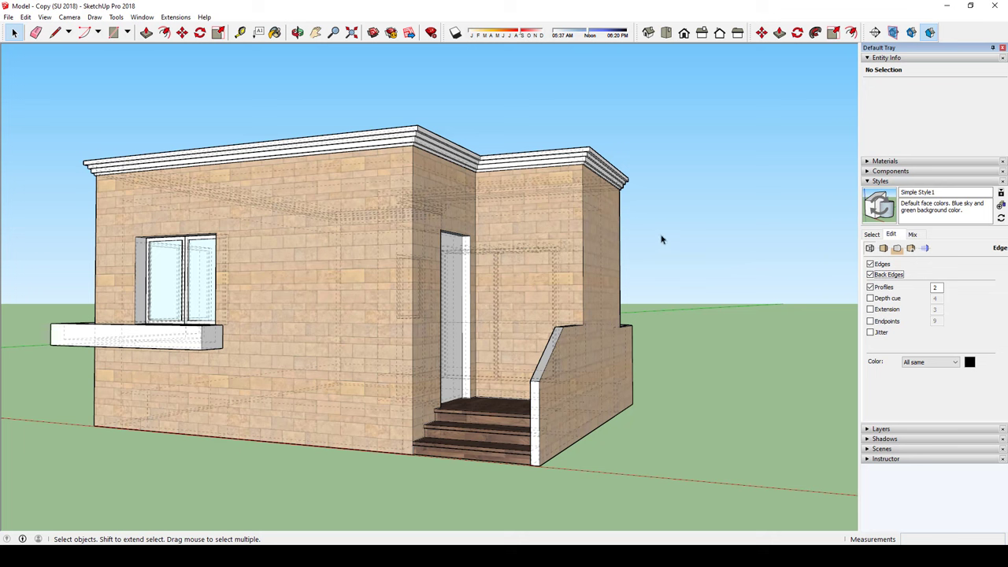
{"action": "left_click", "coordinate": [878, 276]}
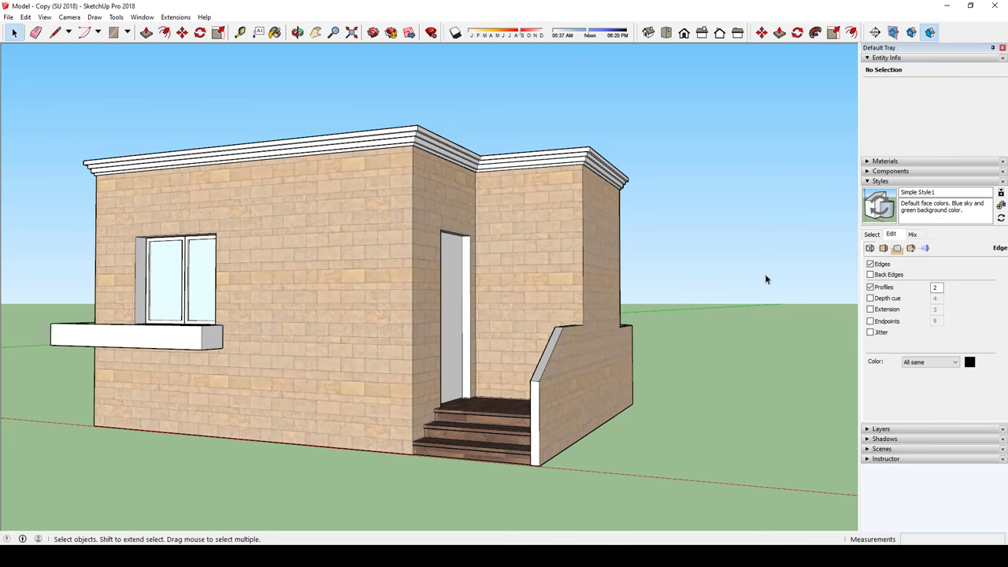
{"action": "key", "text": "k"}
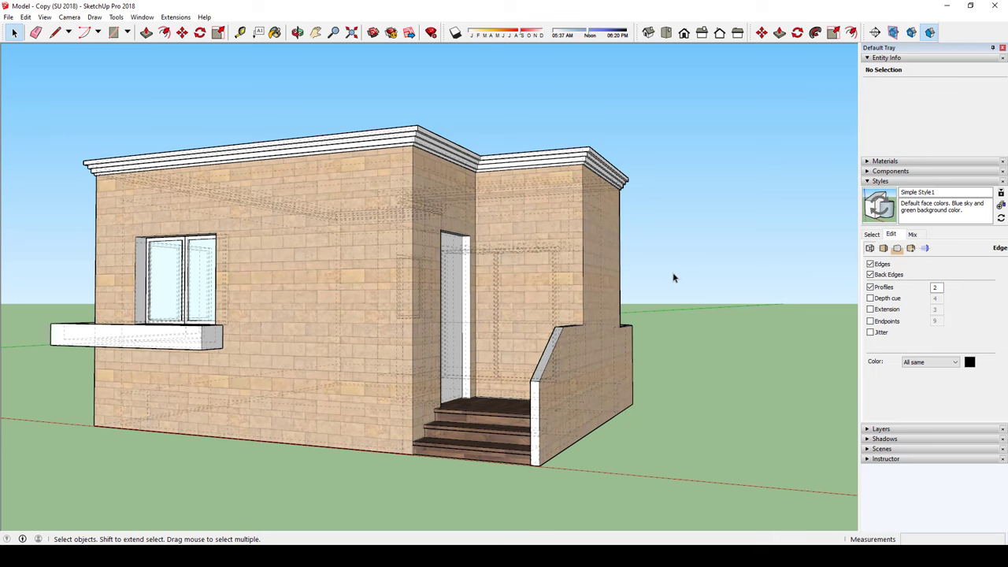
{"action": "mouse_move", "coordinate": [675, 277]}
{"action": "middle_mouse_down"}
{"action": "mouse_move", "coordinate": [590, 226]}
{"action": "mouse_move", "coordinate": [480, 266]}
{"action": "mouse_move", "coordinate": [543, 301]}
{"action": "mouse_move", "coordinate": [667, 261]}
{"action": "mouse_move", "coordinate": [676, 275]}
{"action": "middle_mouse_up"}
{"action": "key", "text": "space"}
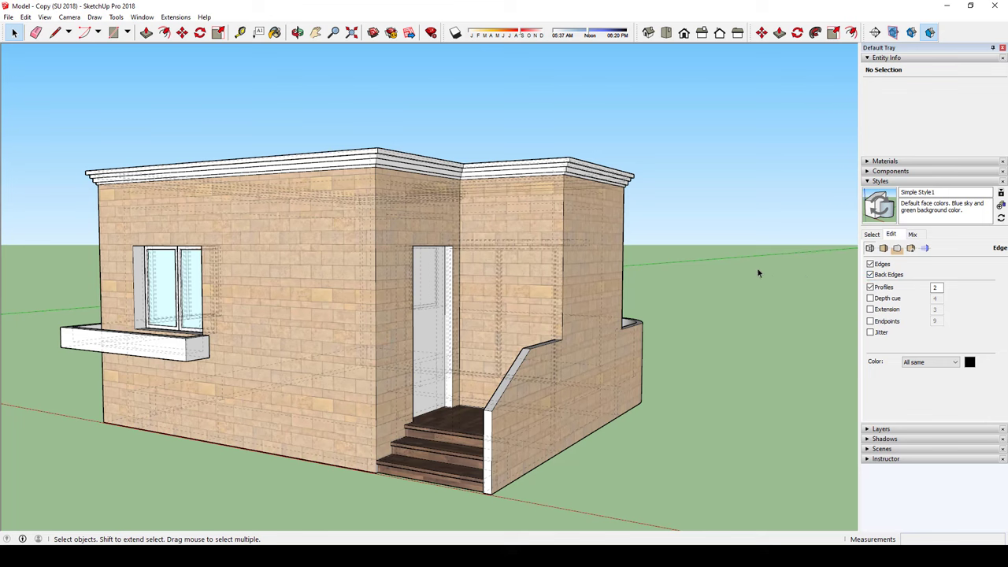
Step: Hide back edges and try a profile width of 8, then set it to 1
{"action": "left_click", "coordinate": [871, 274]}
{"action": "middle_click_drag", "start_coordinate": [715, 297], "coordinate": [669, 271]}
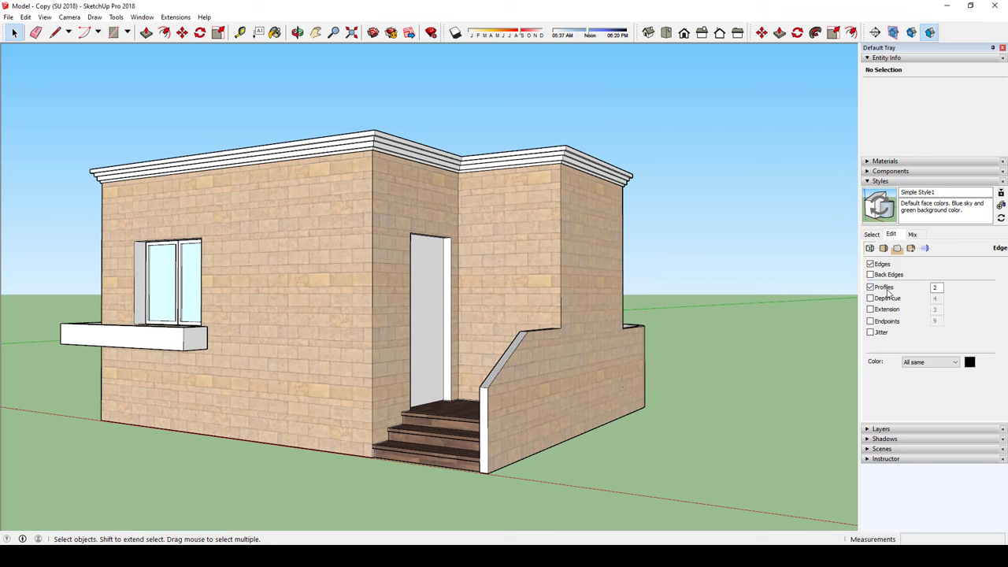
{"action": "double_click", "coordinate": [936, 288]}
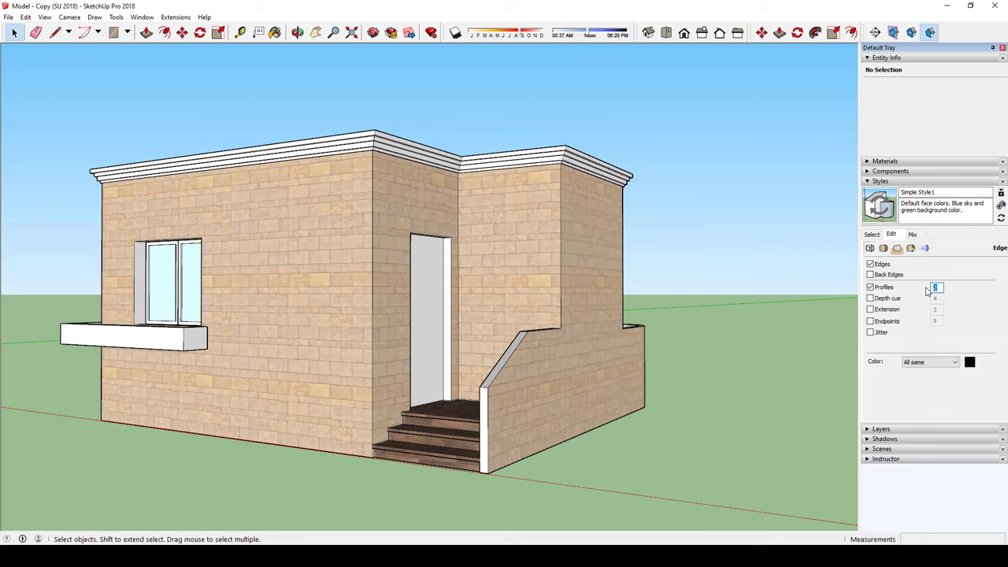
{"action": "type", "text": "8"}
{"action": "key", "text": "Return"}
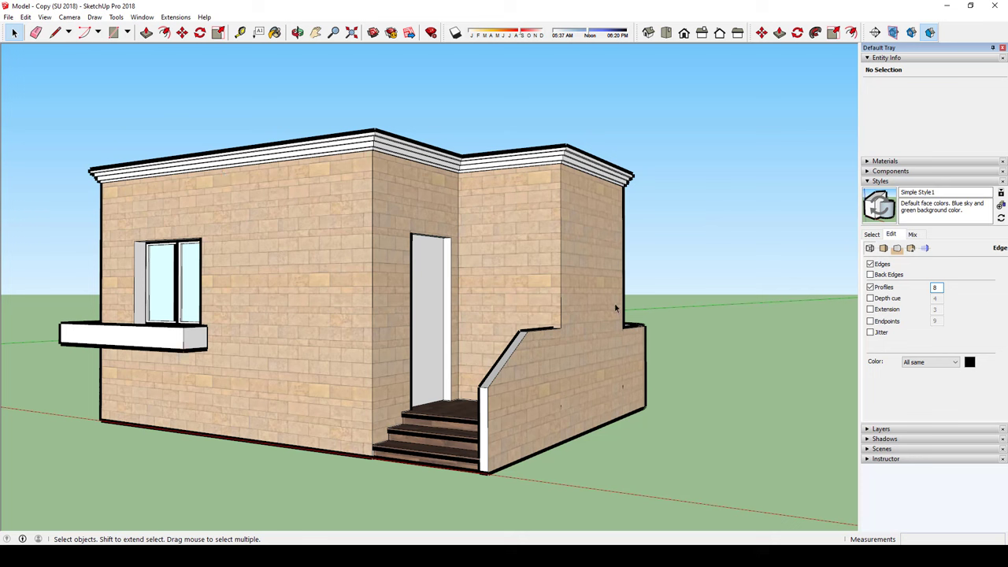
{"action": "double_click", "coordinate": [940, 287]}
{"action": "type", "text": "1"}
{"action": "key", "text": "Return"}
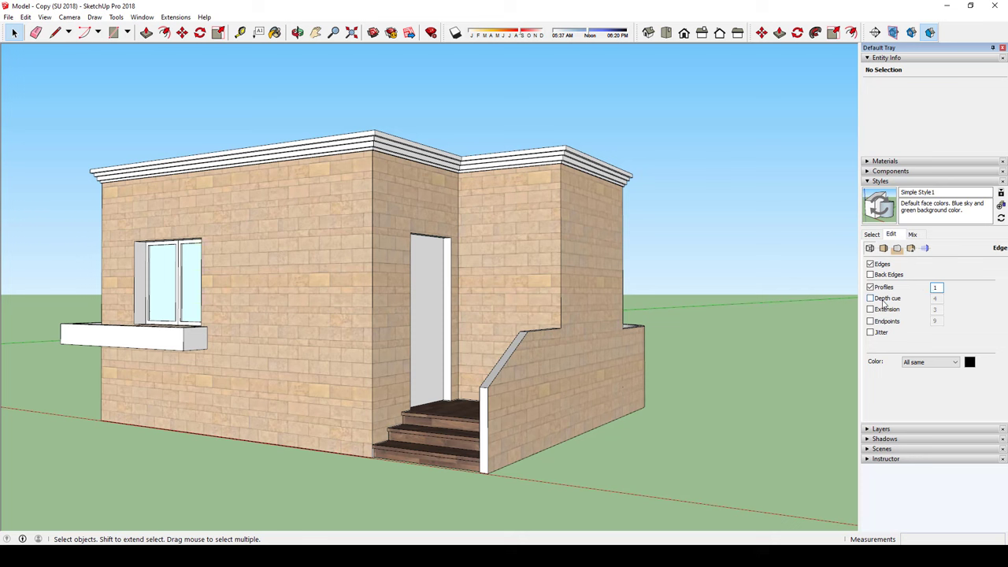
Step: Try Depth Cue, then enable edge extensions and set the extension length to 5
{"action": "left_click", "coordinate": [883, 303]}
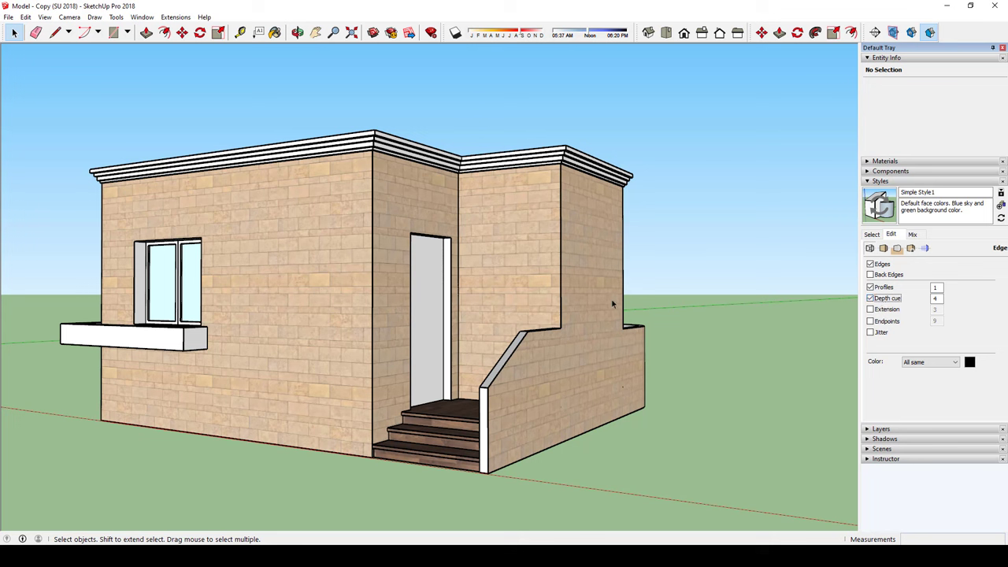
{"action": "left_click", "coordinate": [873, 309]}
{"action": "left_click", "coordinate": [872, 298]}
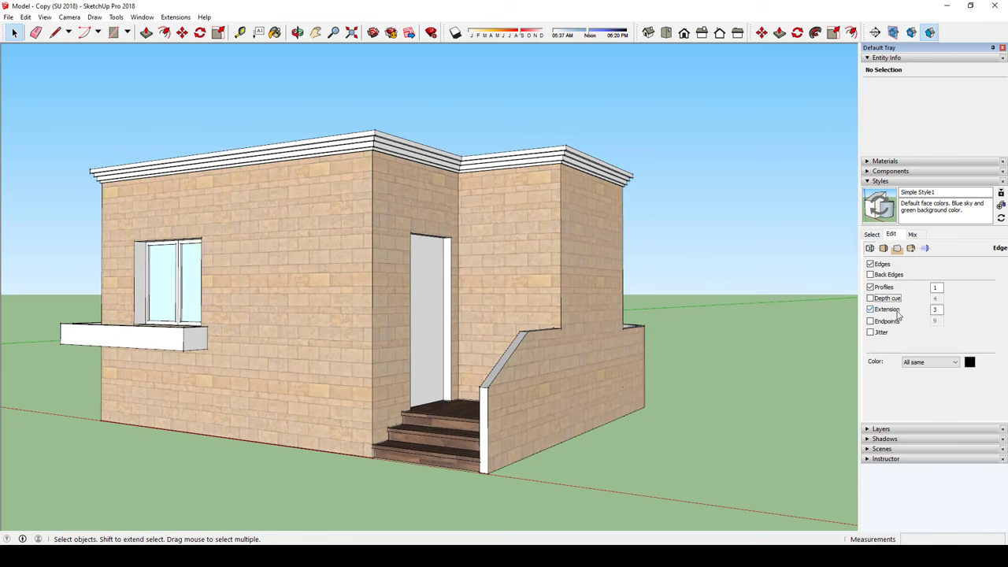
{"action": "scroll", "coordinate": [634, 177], "scroll_direction": "up", "scroll_amount": 3}
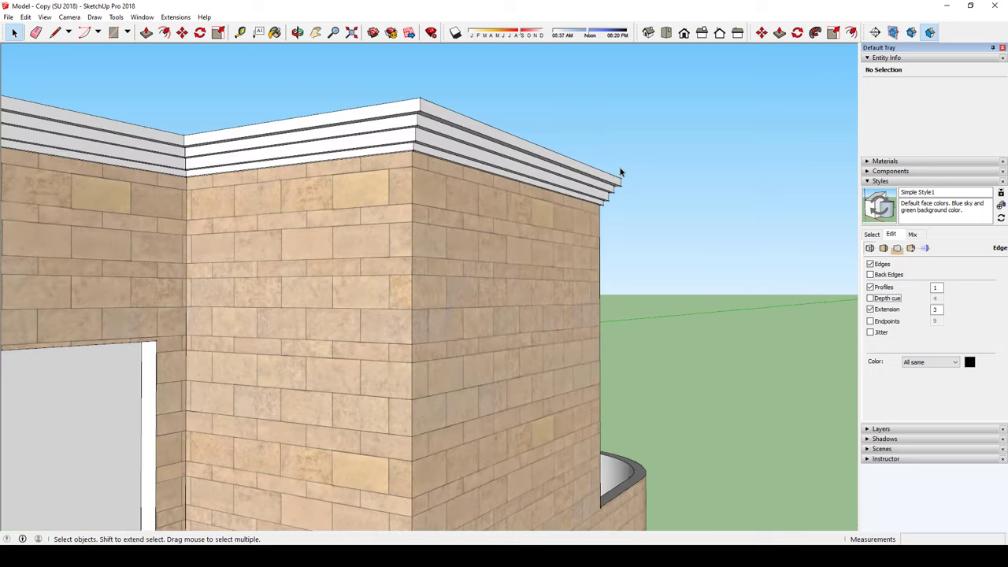
{"action": "scroll", "coordinate": [629, 205], "scroll_direction": "up", "scroll_amount": 2}
{"action": "scroll", "coordinate": [635, 197], "scroll_direction": "down", "scroll_amount": 2}
{"action": "scroll", "coordinate": [647, 195], "scroll_direction": "down", "scroll_amount": 2}
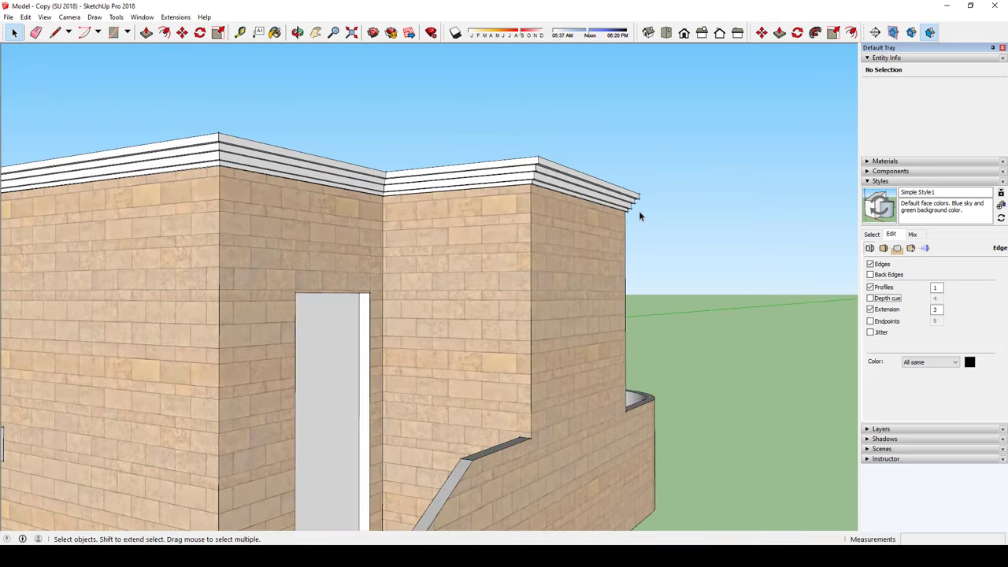
{"action": "scroll", "coordinate": [639, 213], "scroll_direction": "down", "scroll_amount": 2}
{"action": "scroll", "coordinate": [591, 252], "scroll_direction": "down", "scroll_amount": 1}
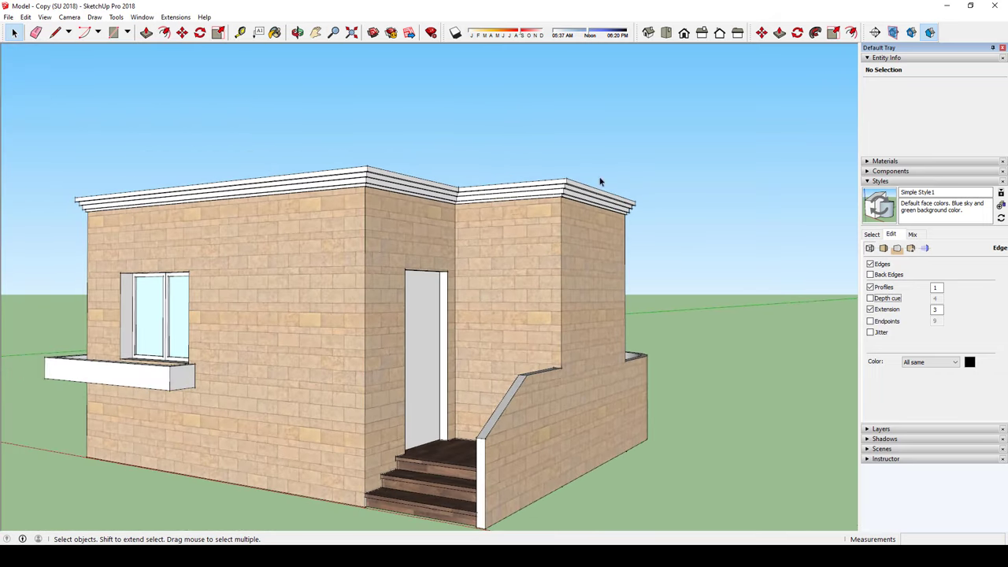
{"action": "double_click", "coordinate": [937, 310]}
{"action": "type", "text": "5"}
{"action": "middle_click_drag", "start_coordinate": [735, 362], "coordinate": [726, 331]}
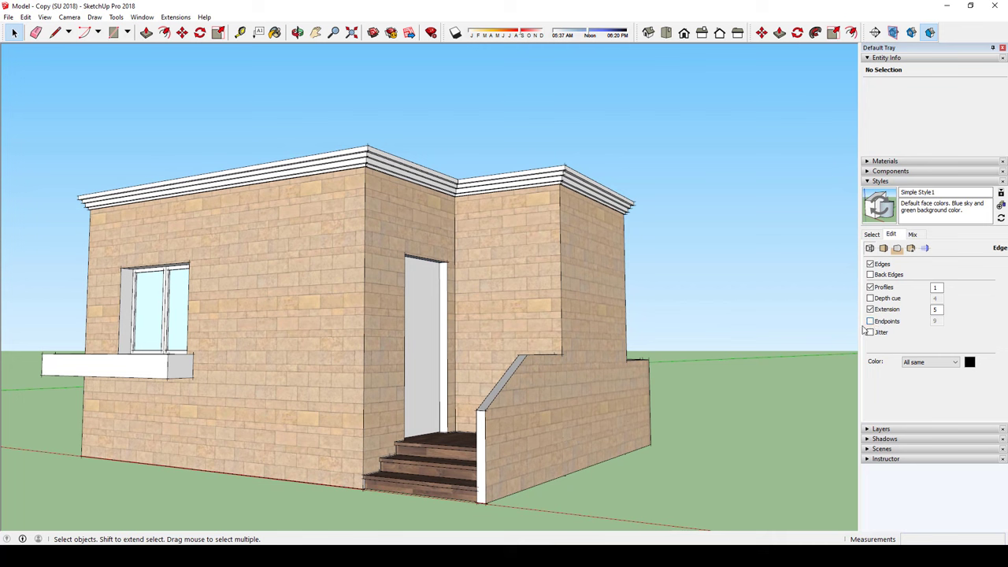
Step: Turn on Jitter for sketchy edges, trying Endpoints on then off while orbiting
{"action": "left_click", "coordinate": [871, 322]}
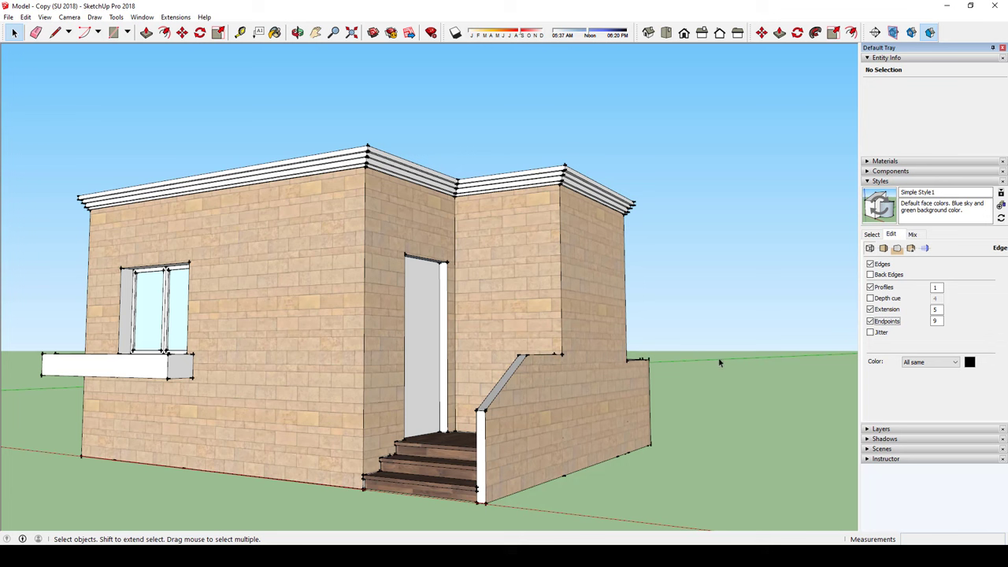
{"action": "double_click", "coordinate": [933, 320]}
{"action": "left_click", "coordinate": [870, 331]}
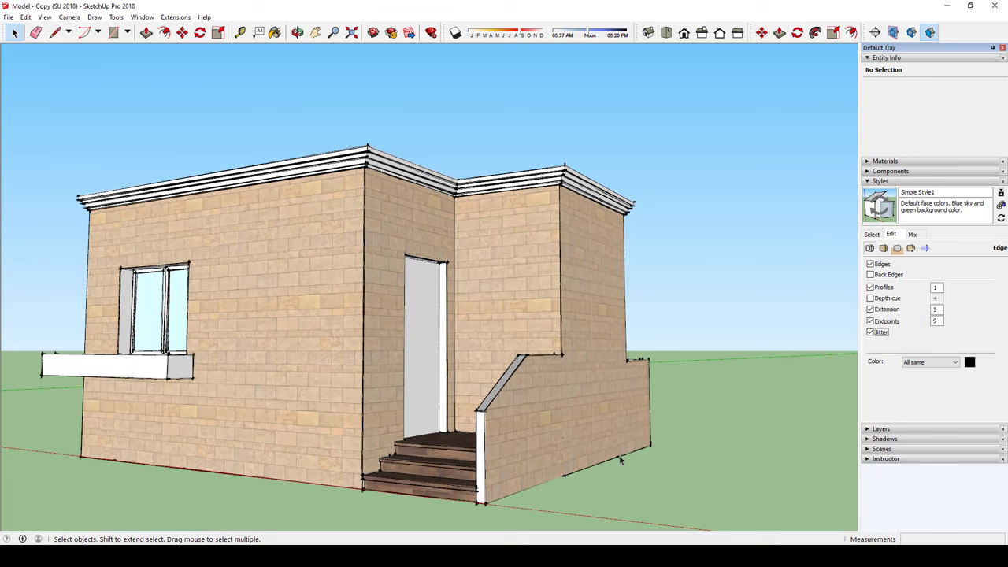
{"action": "middle_click_drag", "start_coordinate": [573, 473], "coordinate": [572, 488]}
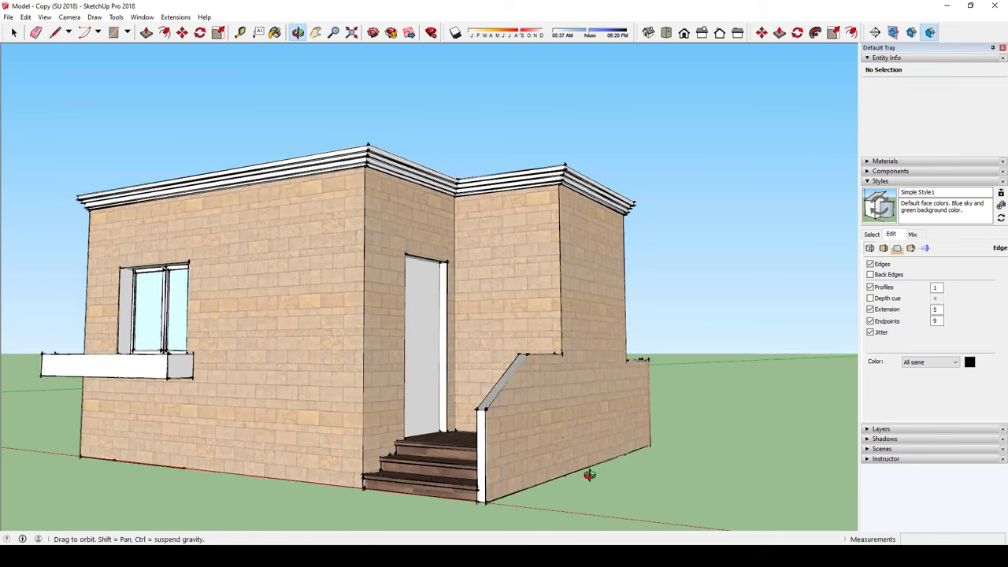
{"action": "left_click", "coordinate": [871, 322]}
{"action": "mouse_move", "coordinate": [543, 493]}
{"action": "middle_mouse_down"}
{"action": "mouse_move", "coordinate": [558, 468]}
{"action": "mouse_move", "coordinate": [585, 480]}
{"action": "middle_mouse_up"}
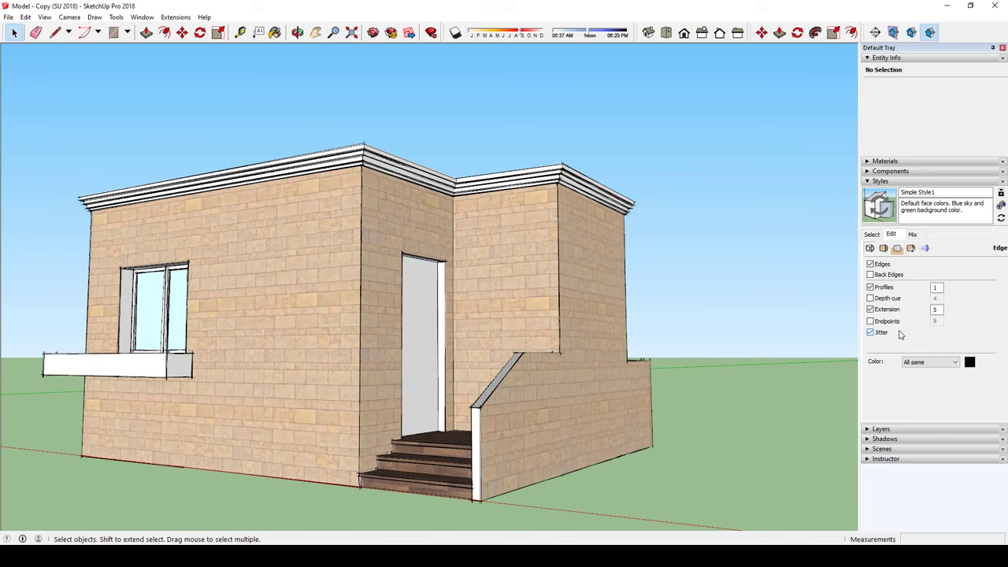
{"action": "middle_click_drag", "start_coordinate": [602, 331], "coordinate": [576, 266]}
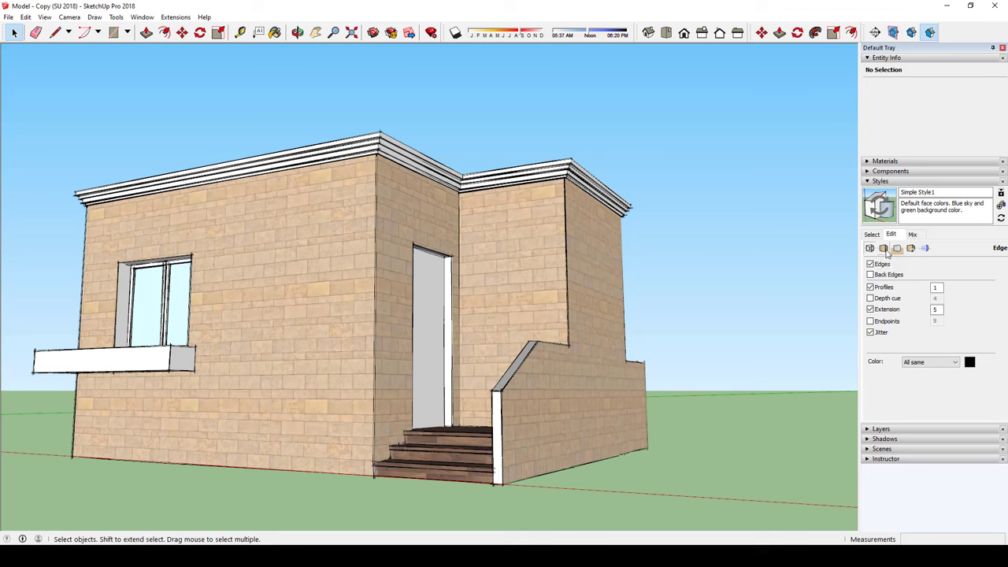
Step: Show the Simple Style face settings, then zoom out and orbit the house
{"action": "left_click", "coordinate": [884, 249]}
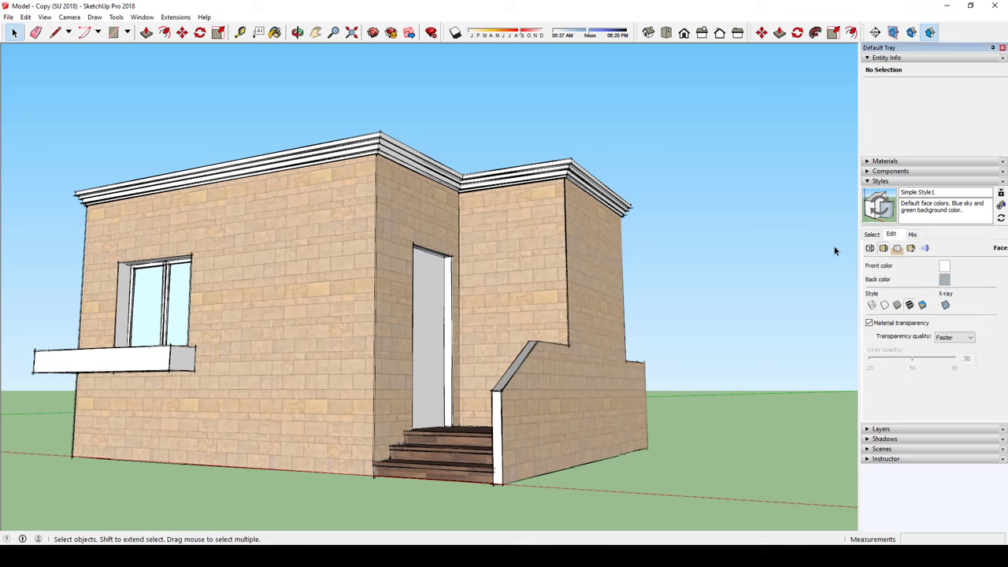
{"action": "scroll", "coordinate": [512, 291], "scroll_direction": "down", "scroll_amount": 3}
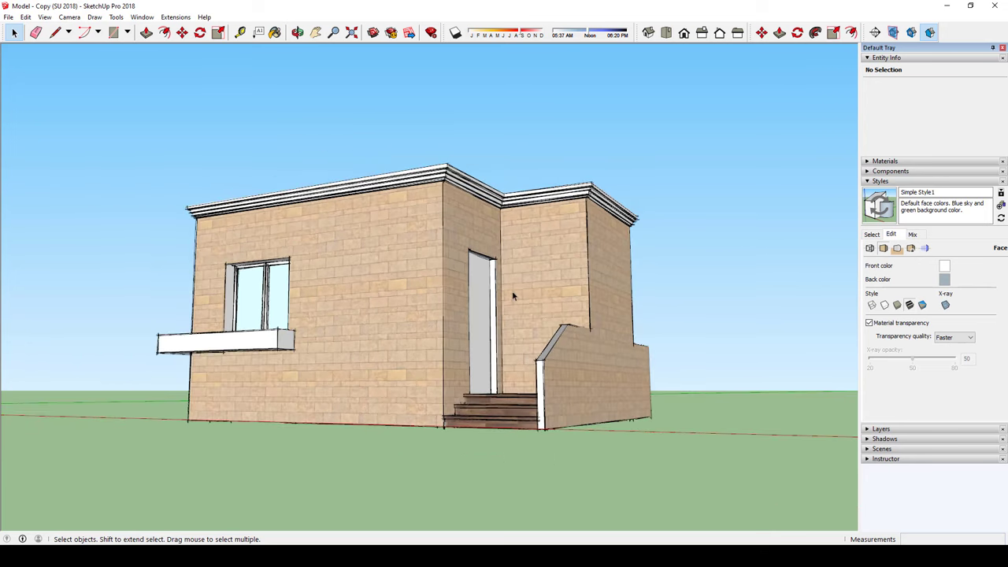
{"action": "mouse_move", "coordinate": [278, 272]}
{"action": "middle_mouse_down"}
{"action": "mouse_move", "coordinate": [200, 276]}
{"action": "mouse_move", "coordinate": [293, 251]}
{"action": "middle_mouse_up"}
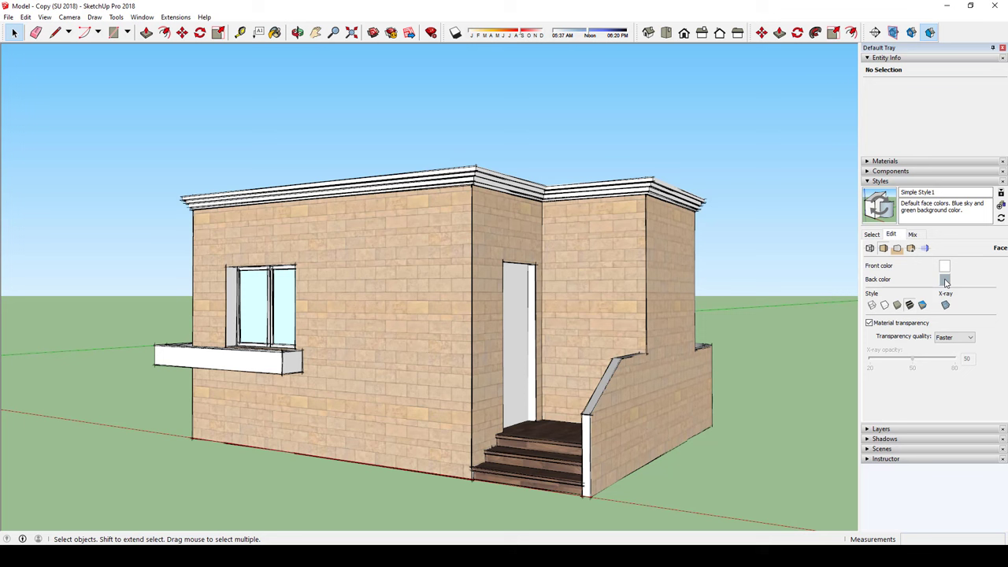
Step: Keep the blue sky on, add a beige ground, then view the watermark settings
{"action": "left_click", "coordinate": [898, 249]}
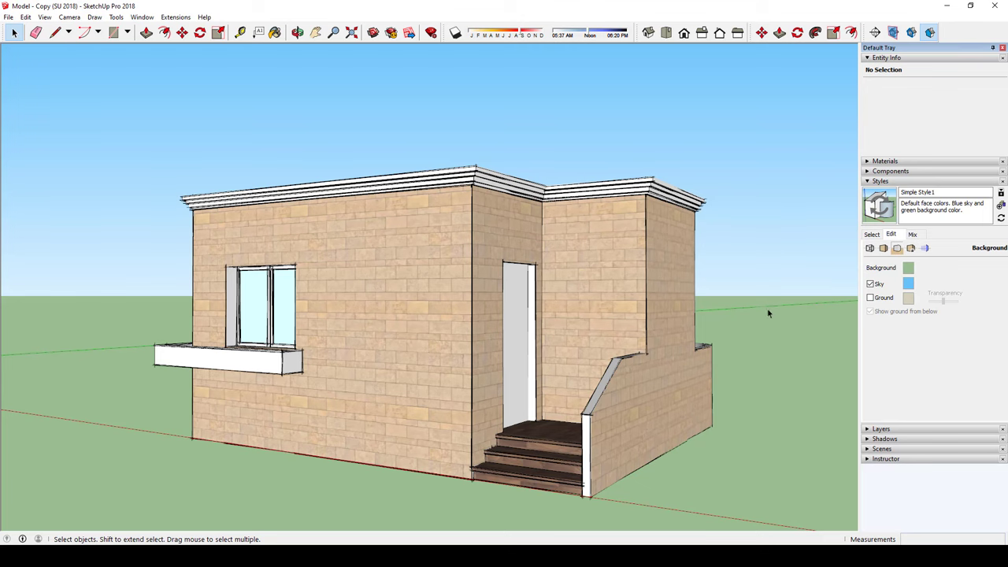
{"action": "mouse_move", "coordinate": [768, 397]}
{"action": "middle_mouse_down"}
{"action": "mouse_move", "coordinate": [769, 382]}
{"action": "mouse_move", "coordinate": [824, 343]}
{"action": "middle_mouse_up"}
{"action": "left_click", "coordinate": [870, 284]}
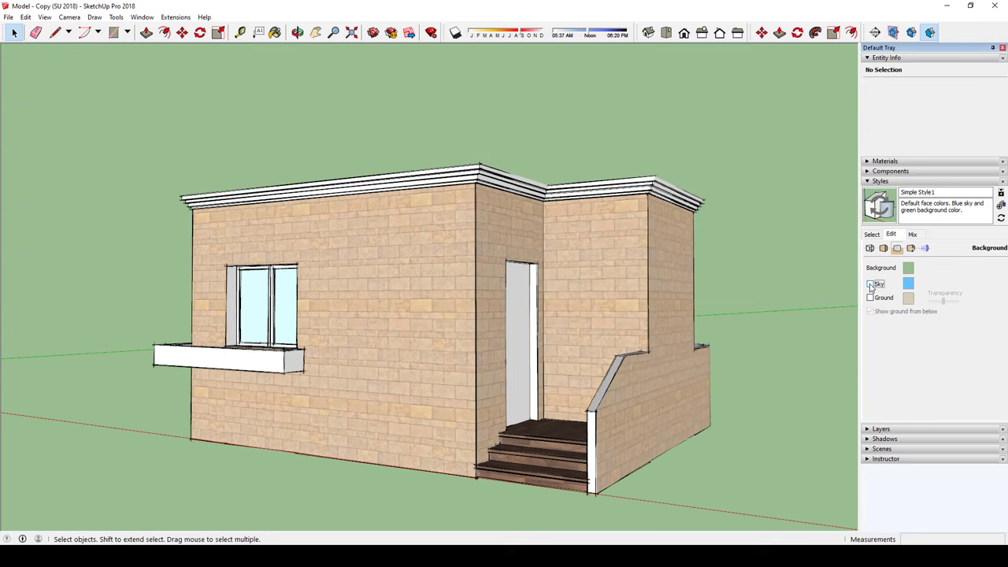
{"action": "left_click", "coordinate": [870, 285]}
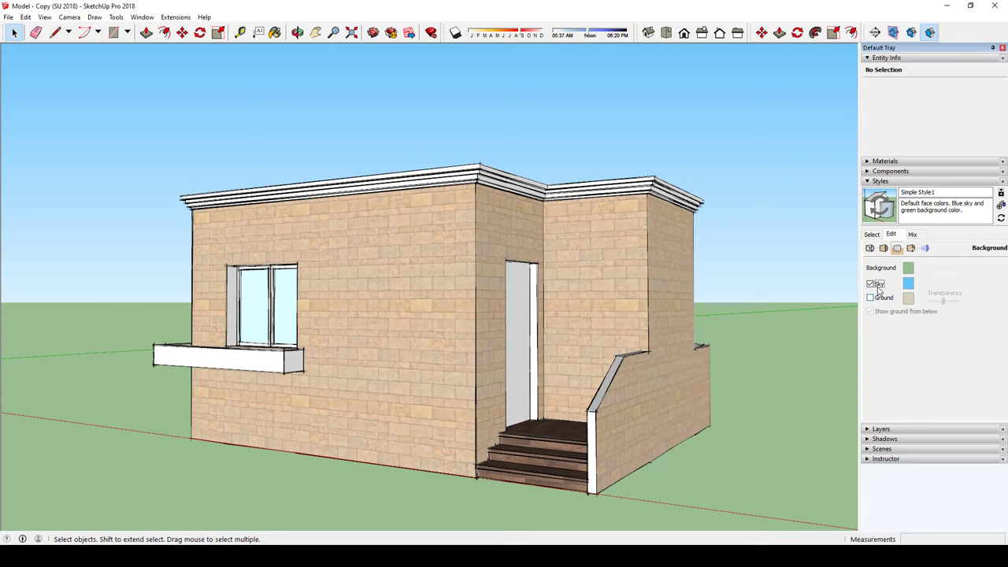
{"action": "left_click", "coordinate": [871, 284]}
{"action": "left_click", "coordinate": [872, 284]}
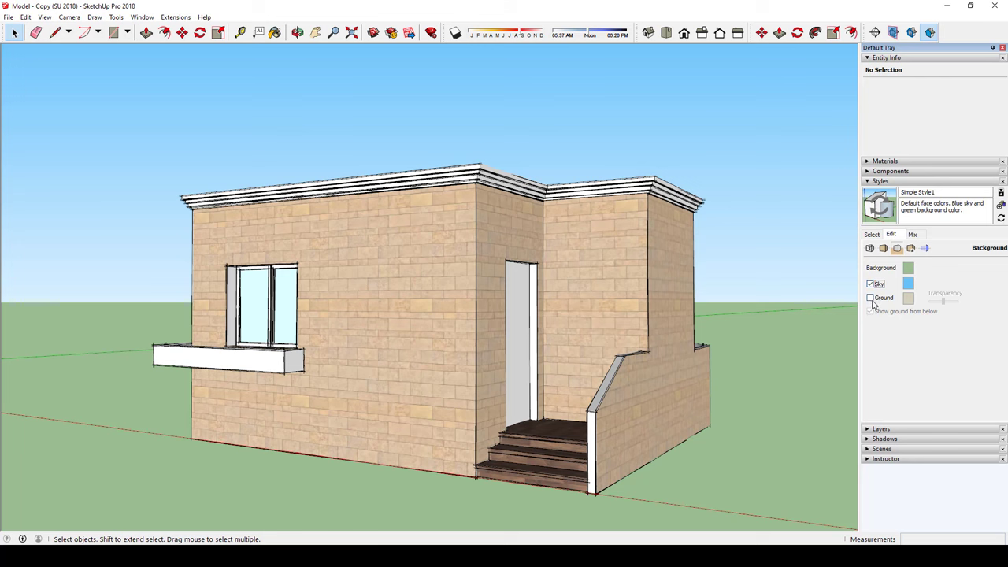
{"action": "left_click", "coordinate": [870, 298]}
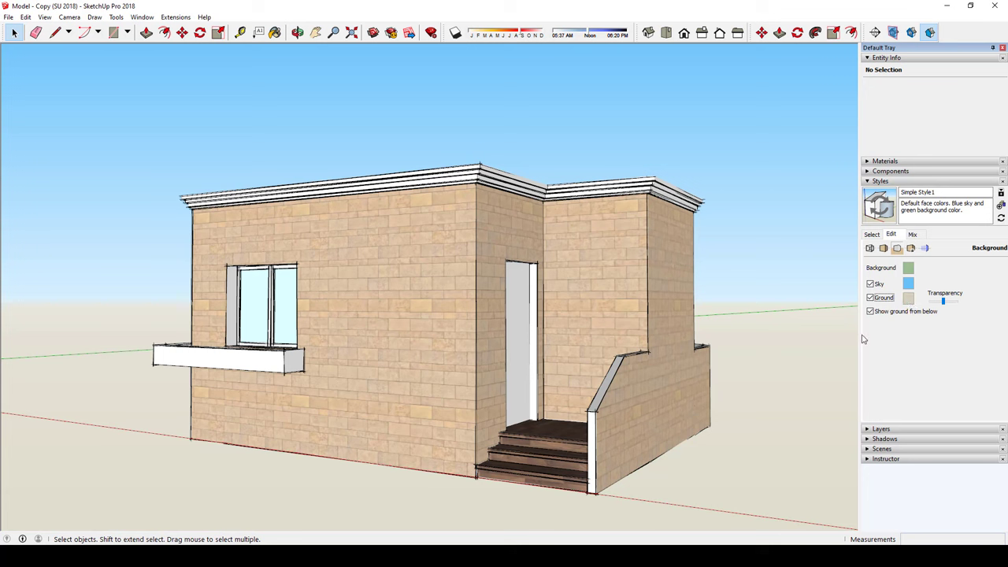
{"action": "left_click", "coordinate": [912, 249]}
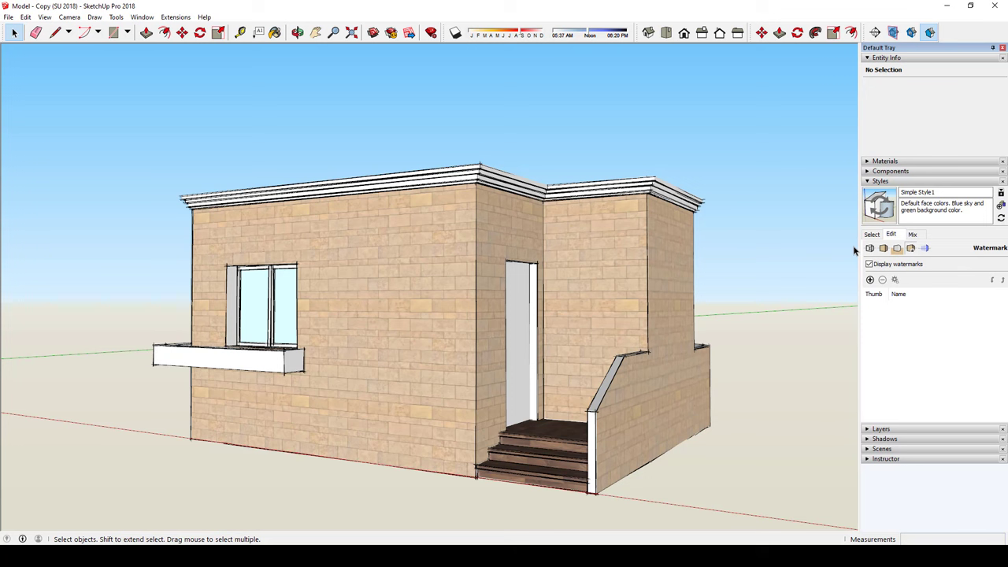
Step: Try a dark brown Section Fill colour, cancel it, and return to the Default Styles thumbnails
{"action": "left_click", "coordinate": [912, 248]}
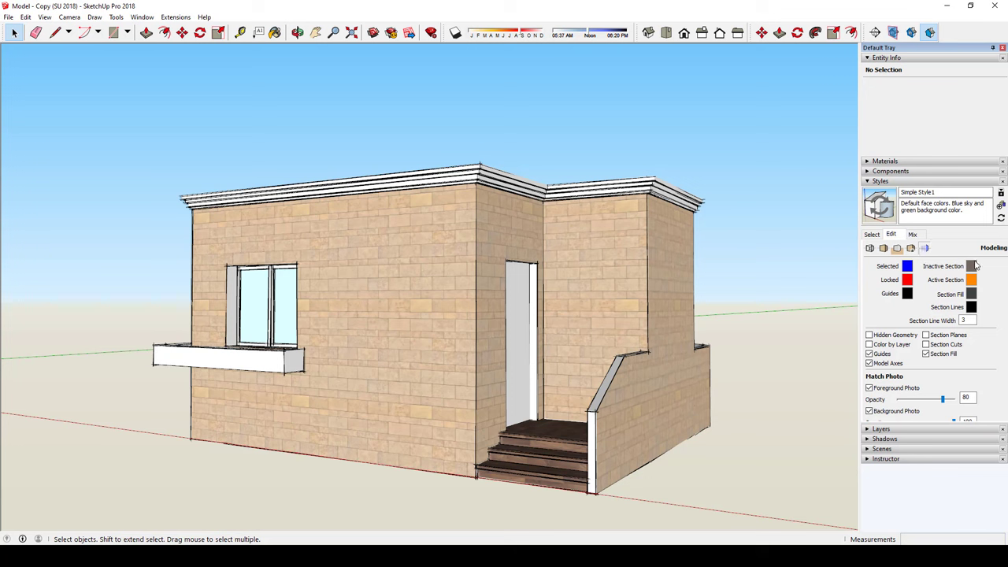
{"action": "left_click", "coordinate": [972, 295]}
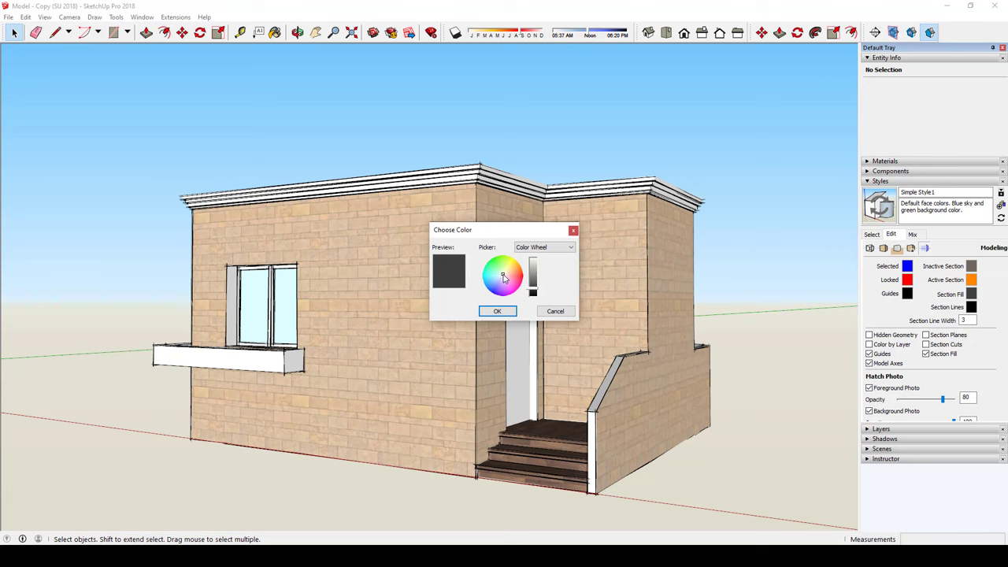
{"action": "left_click_drag", "start_coordinate": [504, 277], "coordinate": [514, 266]}
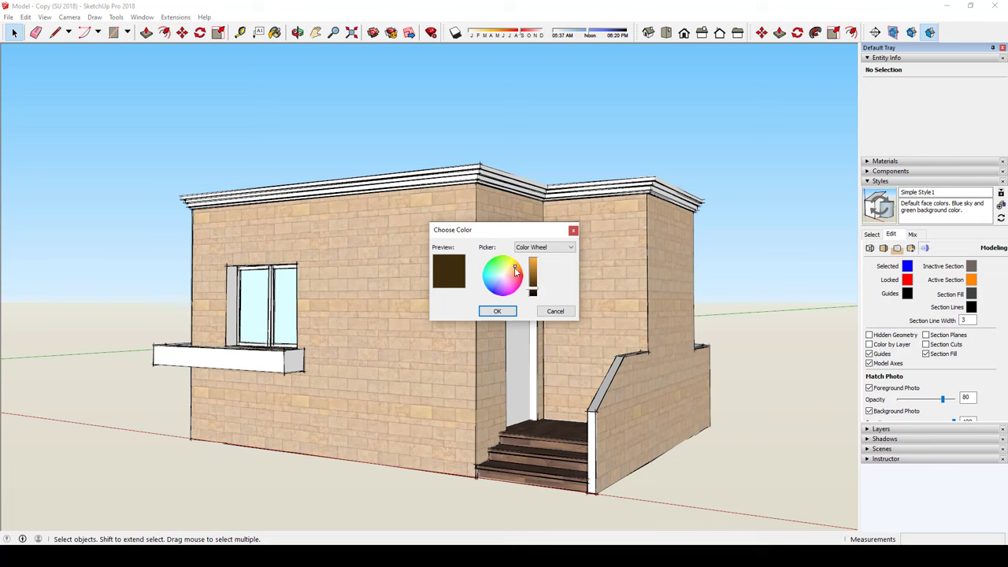
{"action": "left_click", "coordinate": [557, 312]}
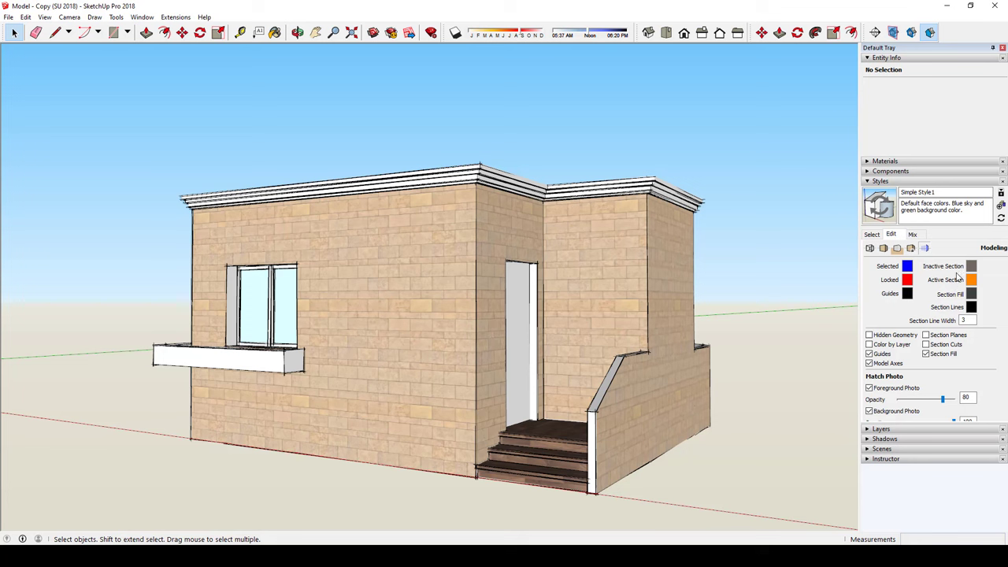
{"action": "left_click", "coordinate": [874, 235]}
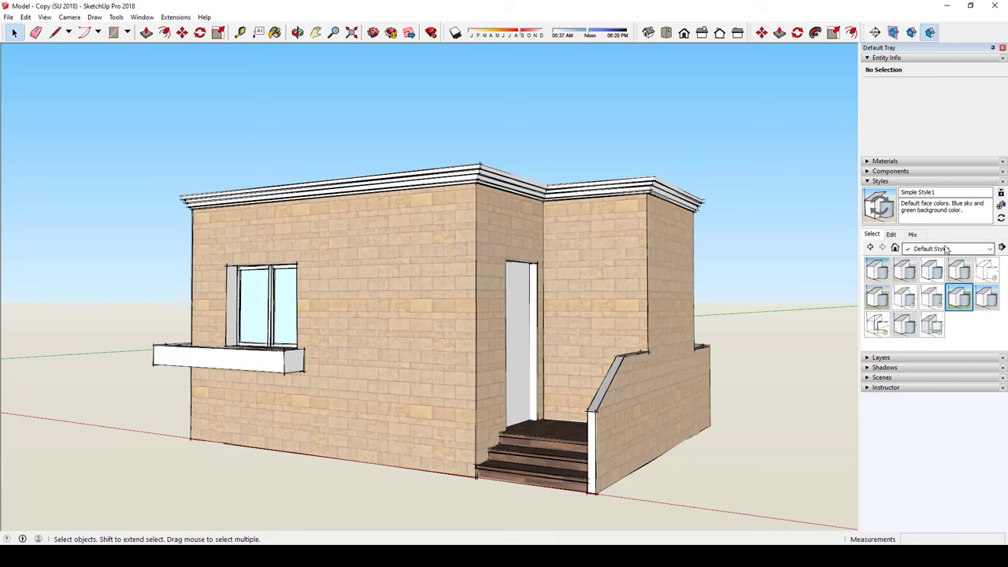
Step: Apply the Sketchy Edges Chalk on Blackboard style and hide the section plane and cut
{"action": "left_click", "coordinate": [946, 249]}
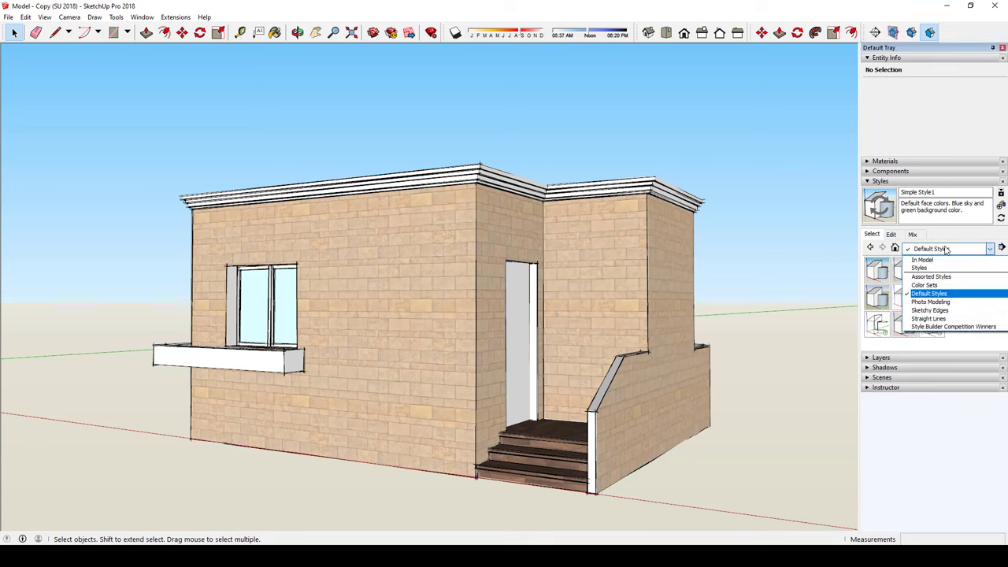
{"action": "left_click", "coordinate": [937, 311]}
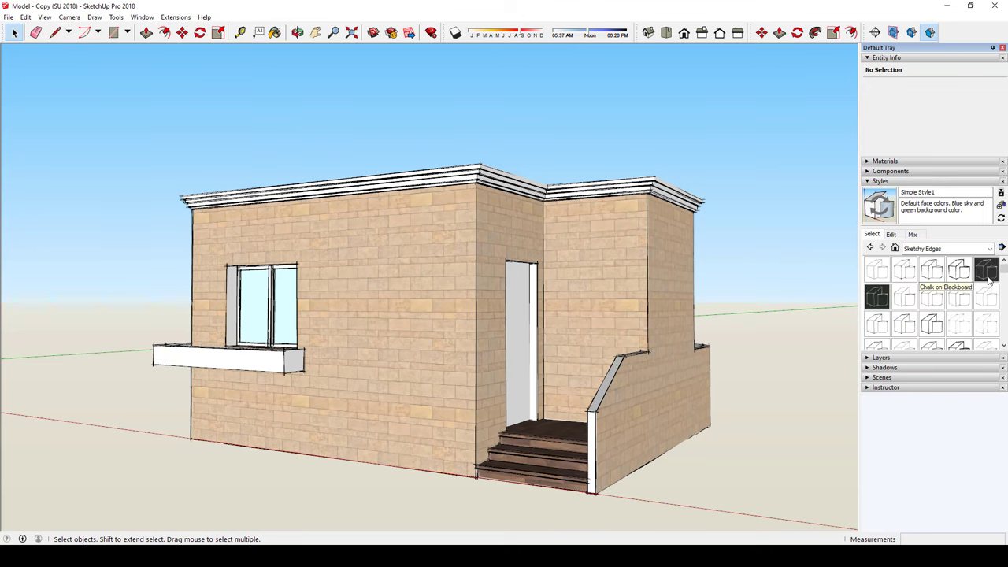
{"action": "left_click", "coordinate": [986, 276]}
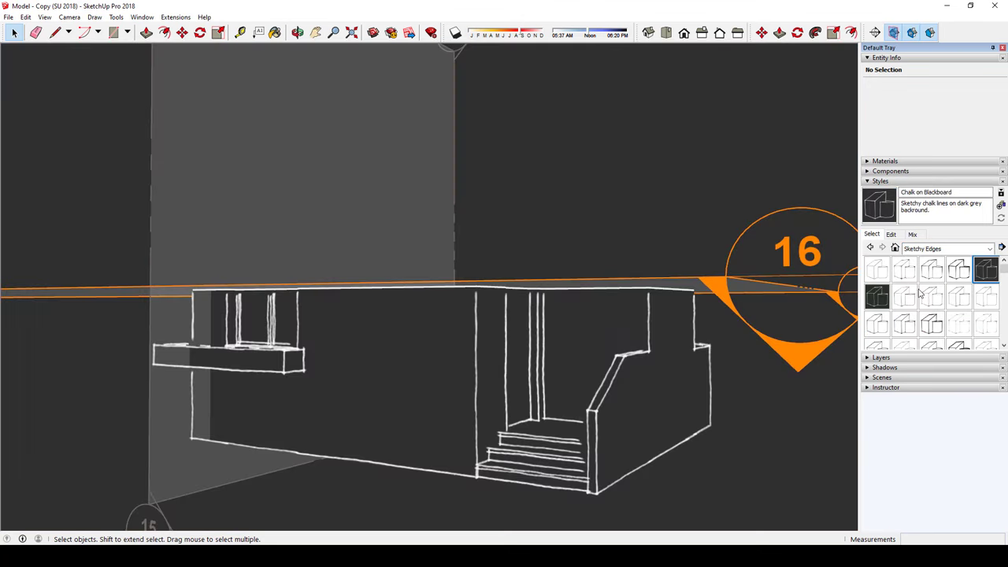
{"action": "left_click", "coordinate": [894, 32]}
{"action": "left_click", "coordinate": [912, 32]}
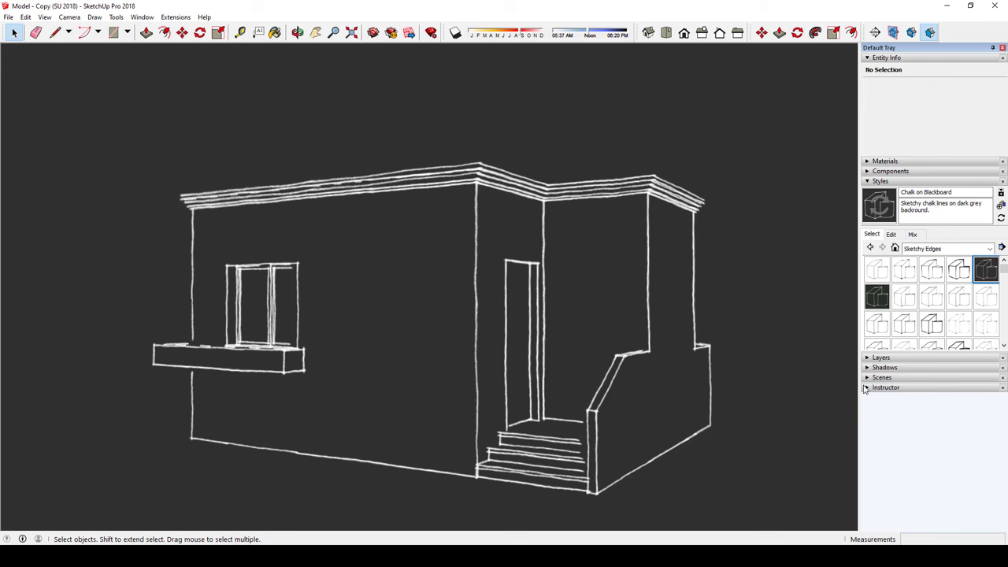
Step: Try the Brush Strokes Wide, Chalk on Greenboard, Airbrush with Endpoints and Conte styles
{"action": "left_click", "coordinate": [958, 269]}
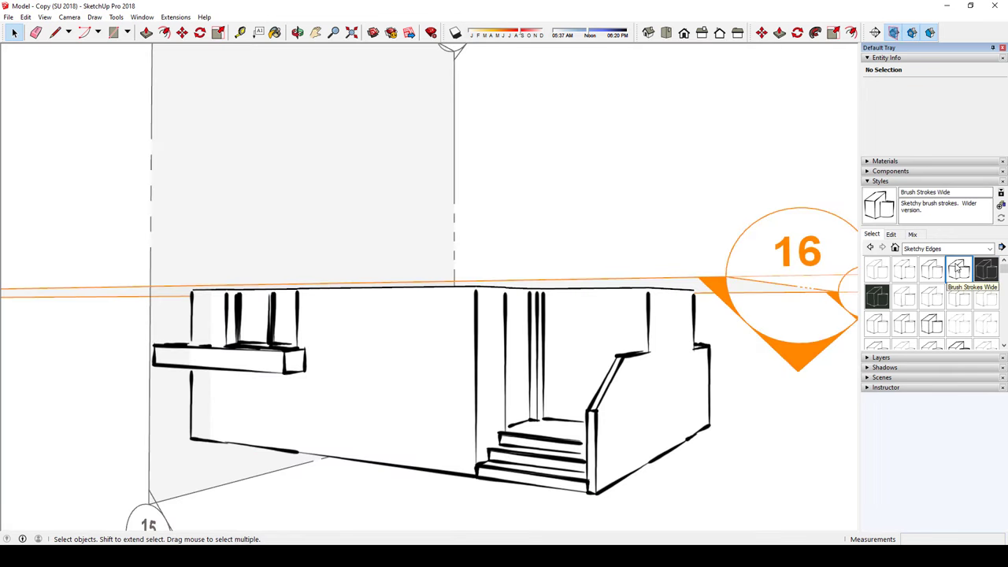
{"action": "left_click", "coordinate": [912, 32]}
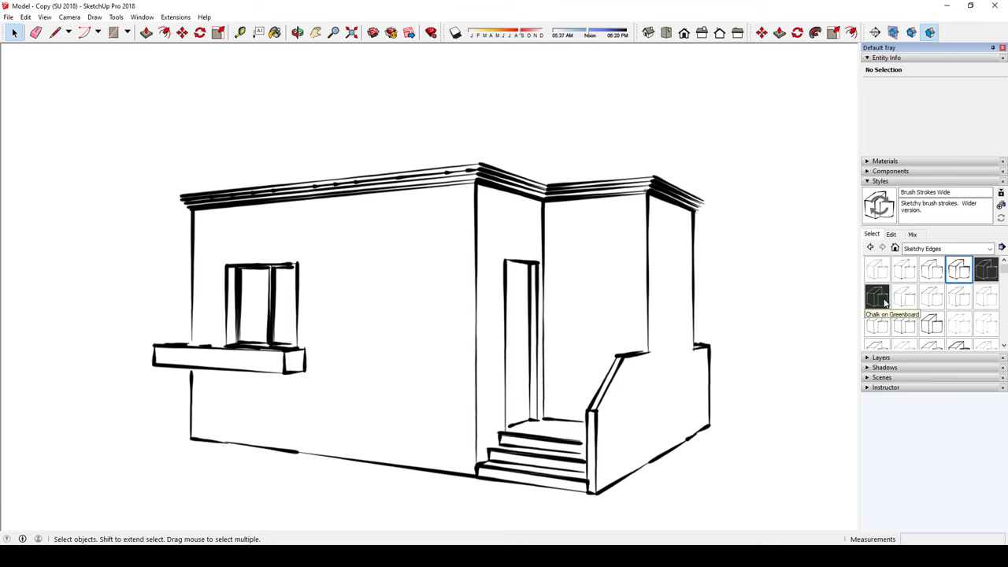
{"action": "left_click", "coordinate": [884, 302]}
{"action": "left_click", "coordinate": [893, 33]}
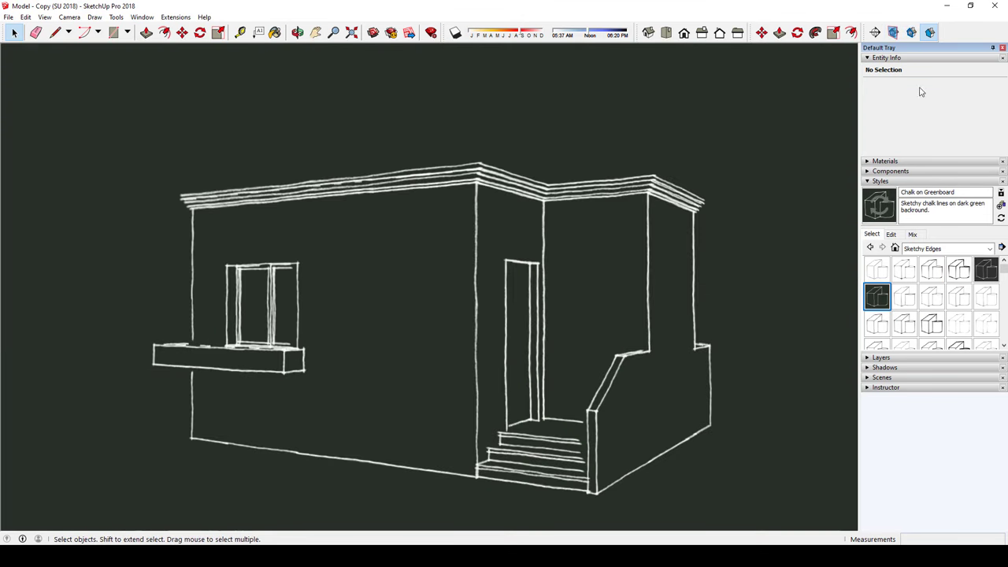
{"action": "left_click", "coordinate": [906, 272]}
{"action": "left_click", "coordinate": [961, 299]}
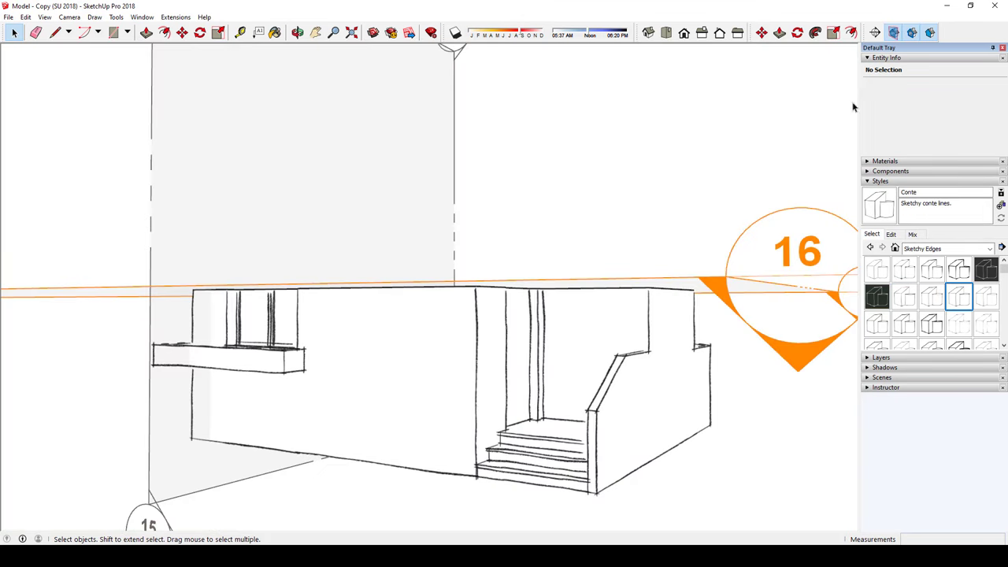
Step: Delete the section plane so the whole house shows, and turn shadows on
{"action": "double_click", "coordinate": [780, 325]}
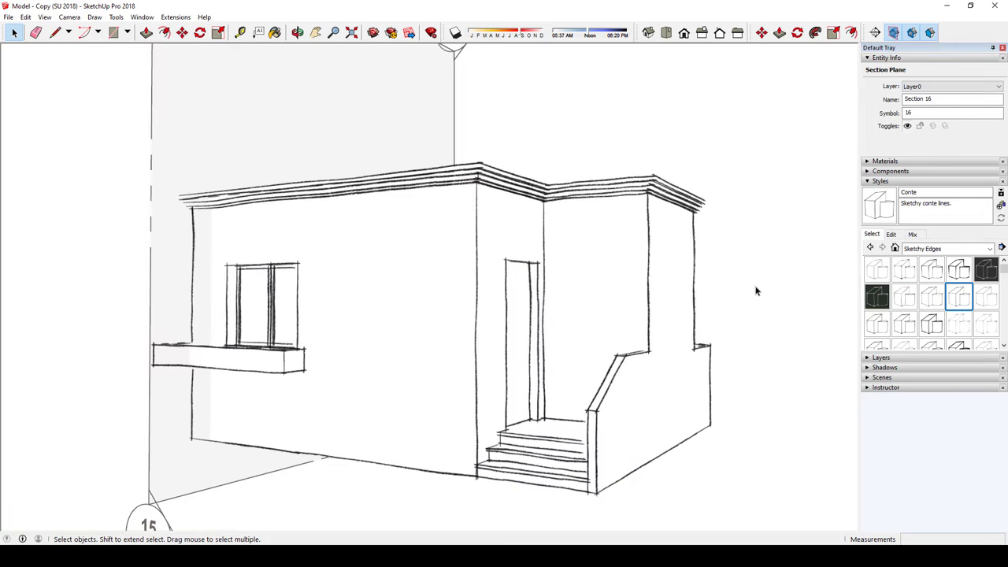
{"action": "left_click", "coordinate": [755, 287]}
{"action": "left_click", "coordinate": [498, 66]}
{"action": "key", "text": "Delete"}
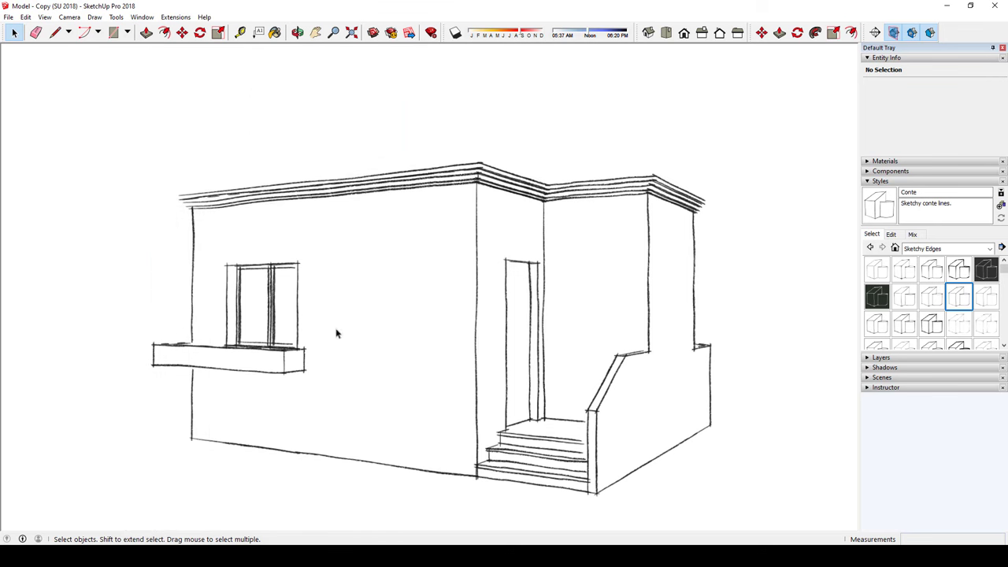
{"action": "left_click", "coordinate": [455, 33]}
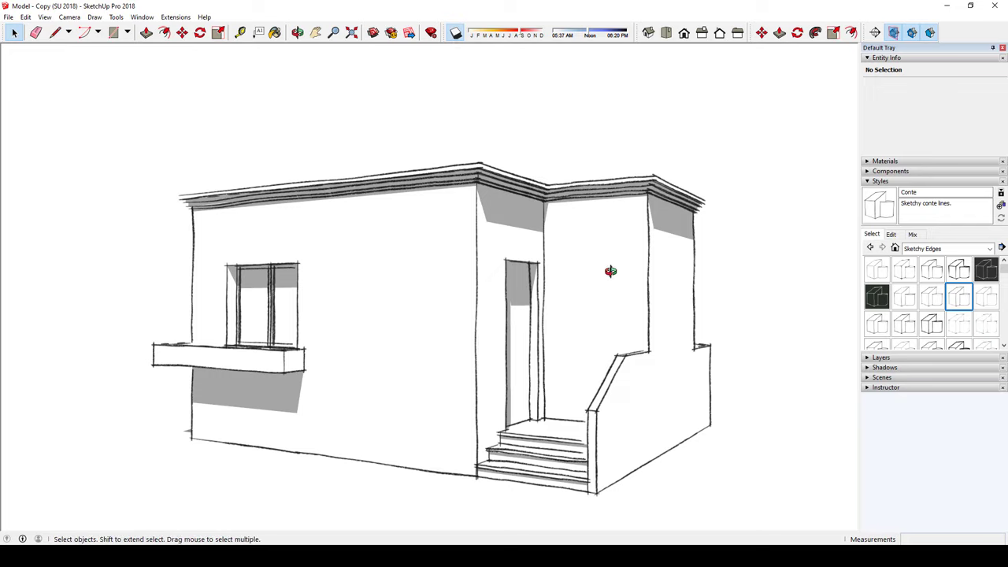
{"action": "mouse_move", "coordinate": [604, 270]}
{"action": "middle_mouse_down"}
{"action": "mouse_move", "coordinate": [597, 229]}
{"action": "mouse_move", "coordinate": [408, 298]}
{"action": "mouse_move", "coordinate": [236, 275]}
{"action": "mouse_move", "coordinate": [835, 286]}
{"action": "mouse_move", "coordinate": [641, 235]}
{"action": "mouse_move", "coordinate": [468, 227]}
{"action": "mouse_move", "coordinate": [622, 171]}
{"action": "middle_mouse_up"}
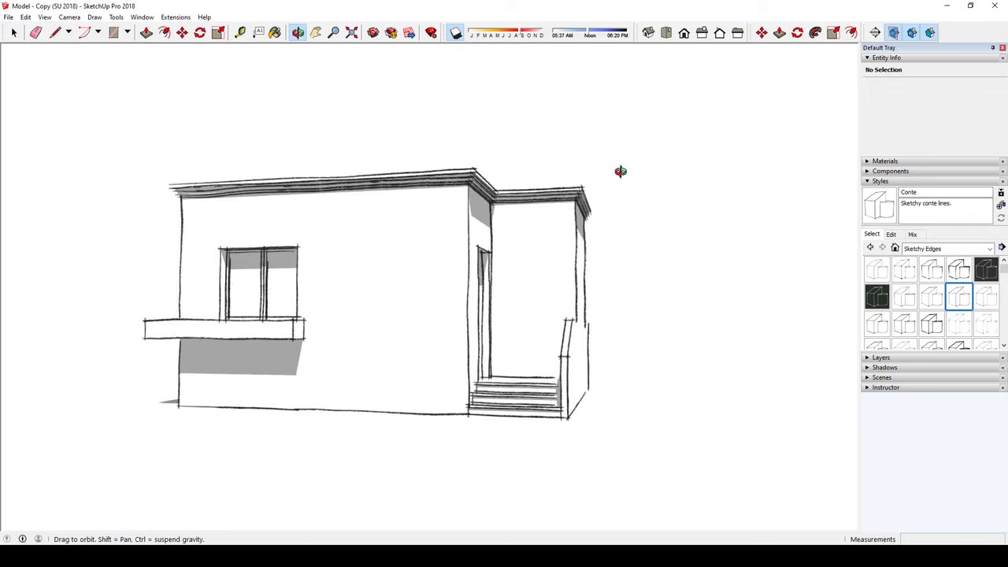
{"action": "scroll", "coordinate": [499, 229], "scroll_direction": "up", "scroll_amount": 3}
{"action": "mouse_move", "coordinate": [346, 209]}
{"action": "middle_mouse_down"}
{"action": "mouse_move", "coordinate": [512, 211]}
{"action": "mouse_move", "coordinate": [514, 198]}
{"action": "mouse_move", "coordinate": [438, 212]}
{"action": "mouse_move", "coordinate": [839, 275]}
{"action": "middle_mouse_up"}
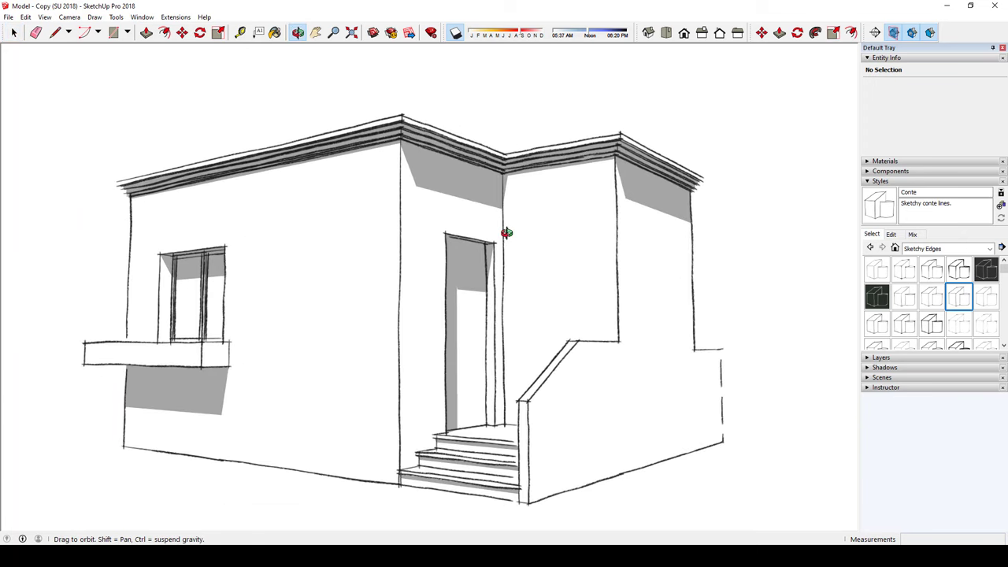
{"action": "scroll", "coordinate": [939, 303], "scroll_direction": "down", "scroll_amount": 3}
Step: Try the Scribble Heavy, Scribble Light, Tech Pen and Pencil with Endpoints styles
{"action": "left_click", "coordinate": [939, 307]}
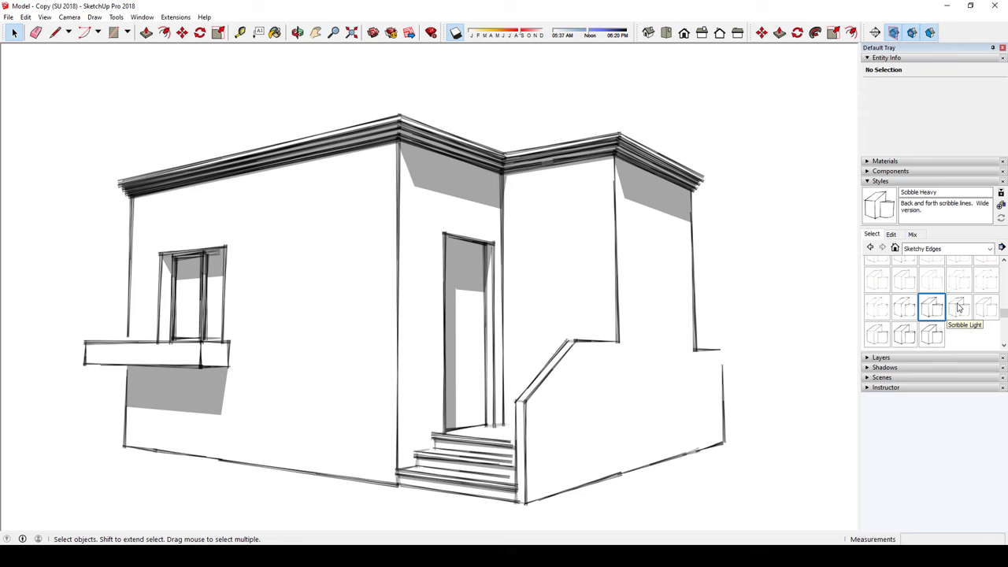
{"action": "left_click", "coordinate": [959, 308]}
{"action": "left_click", "coordinate": [985, 308]}
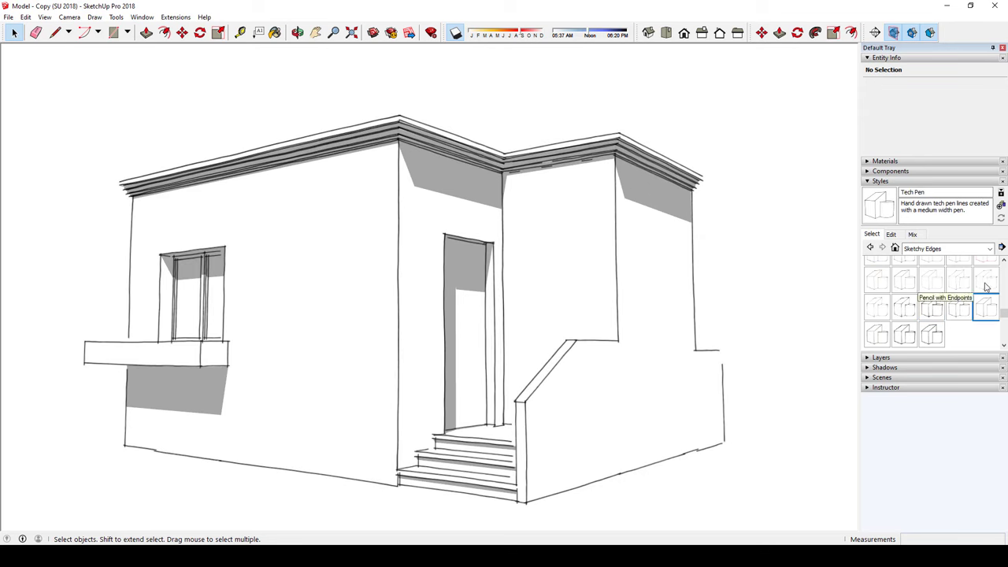
{"action": "left_click", "coordinate": [987, 287]}
Step: Inspect the house from new angles and settle on the Sketchy Edges Wires style
{"action": "middle_click_drag", "start_coordinate": [226, 330], "coordinate": [173, 349]}
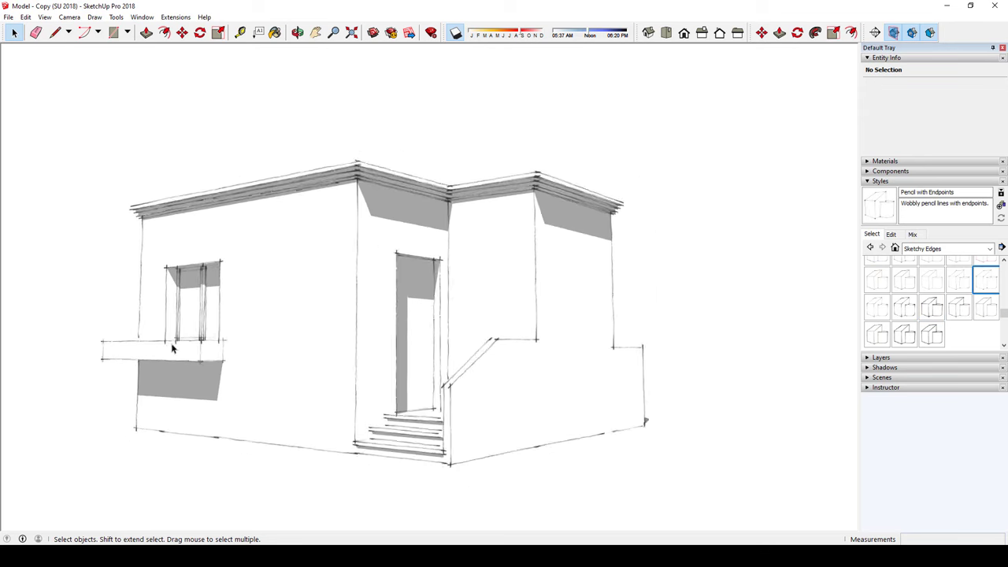
{"action": "scroll", "coordinate": [95, 352], "scroll_direction": "up", "scroll_amount": 4}
{"action": "scroll", "coordinate": [255, 373], "scroll_direction": "down", "scroll_amount": 2}
{"action": "scroll", "coordinate": [367, 371], "scroll_direction": "down", "scroll_amount": 2}
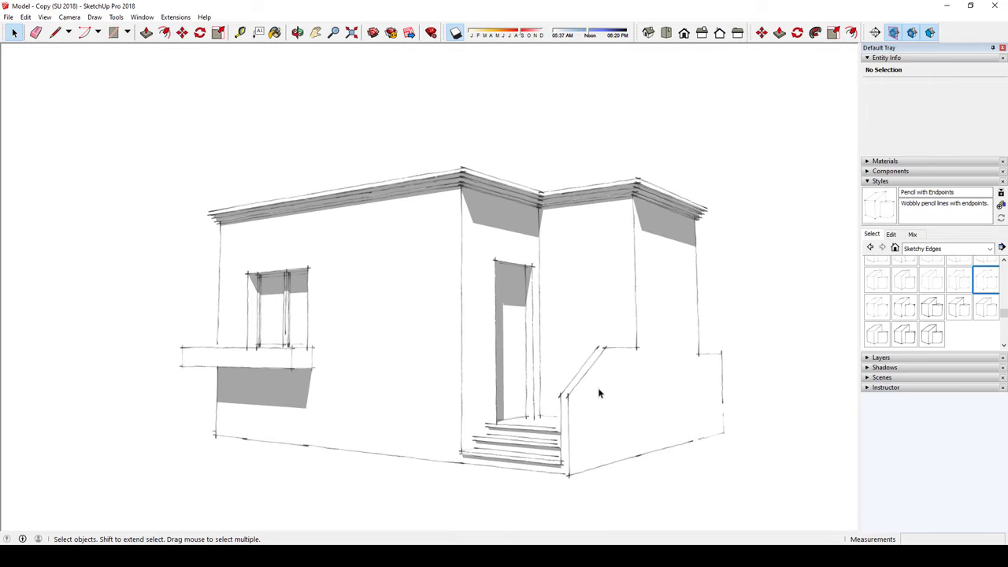
{"action": "scroll", "coordinate": [590, 389], "scroll_direction": "up", "scroll_amount": 1}
{"action": "scroll", "coordinate": [540, 383], "scroll_direction": "up", "scroll_amount": 2}
{"action": "scroll", "coordinate": [557, 385], "scroll_direction": "up", "scroll_amount": 2}
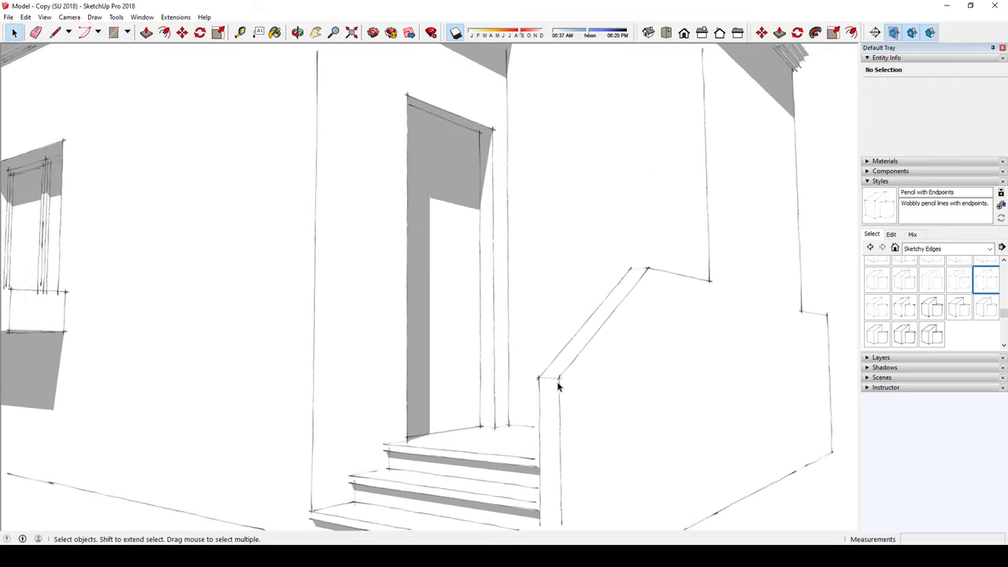
{"action": "scroll", "coordinate": [558, 385], "scroll_direction": "down", "scroll_amount": 3}
{"action": "scroll", "coordinate": [550, 369], "scroll_direction": "down", "scroll_amount": 1}
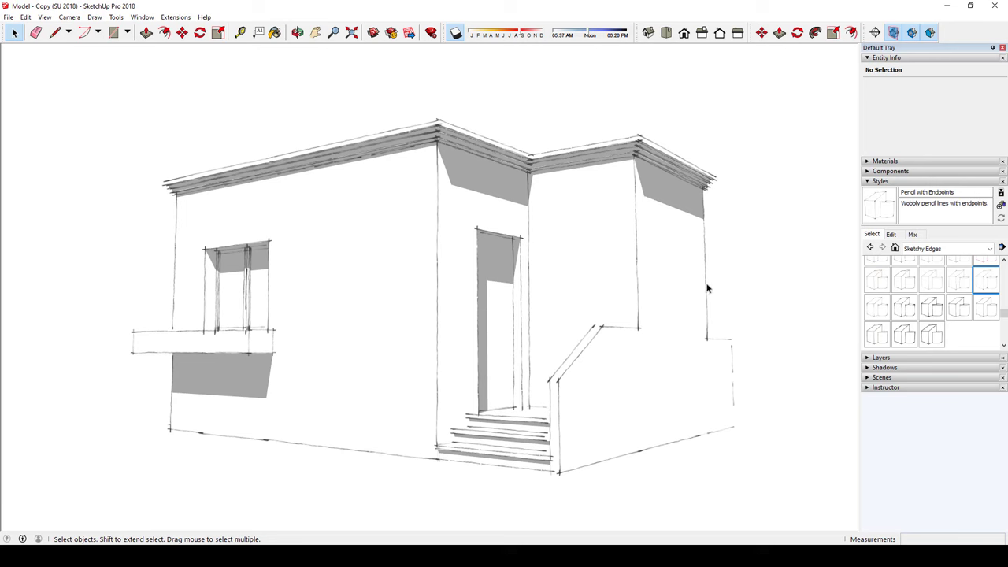
{"action": "middle_click_drag", "start_coordinate": [718, 276], "coordinate": [761, 232]}
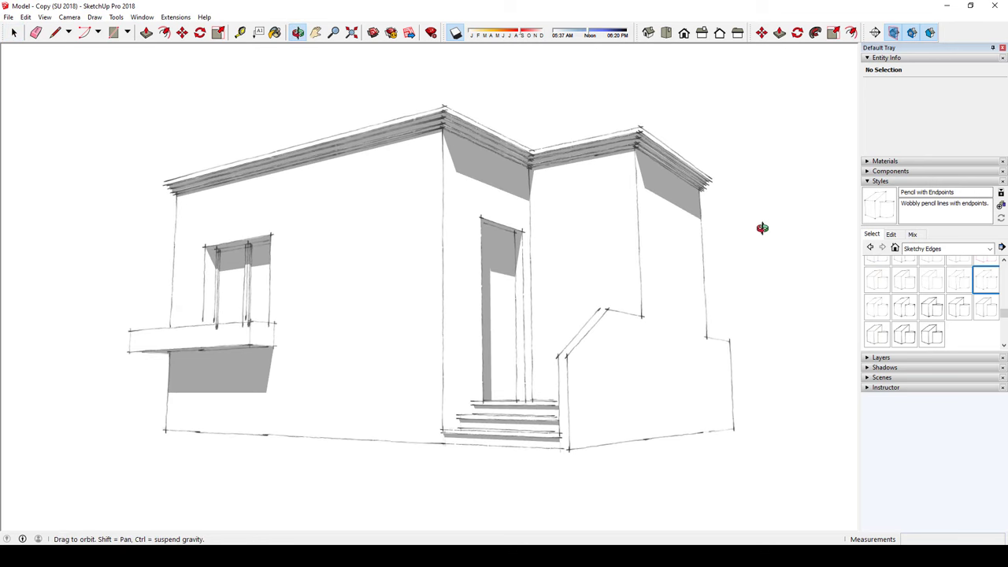
{"action": "left_click", "coordinate": [932, 335]}
{"action": "left_click", "coordinate": [929, 251]}
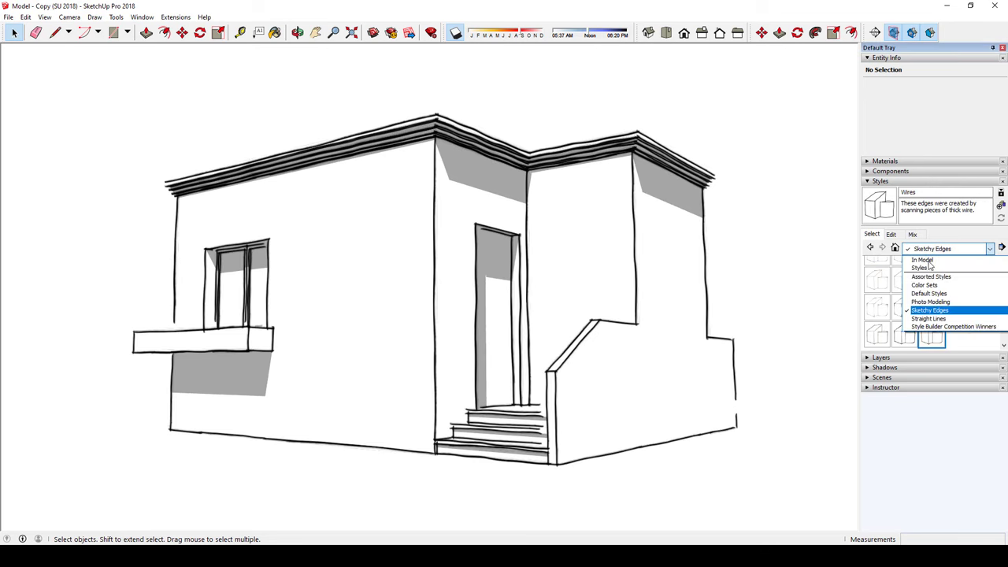
Step: Try the Straight Lines 08pix, 09pix and 02pix styles
{"action": "left_click", "coordinate": [935, 320]}
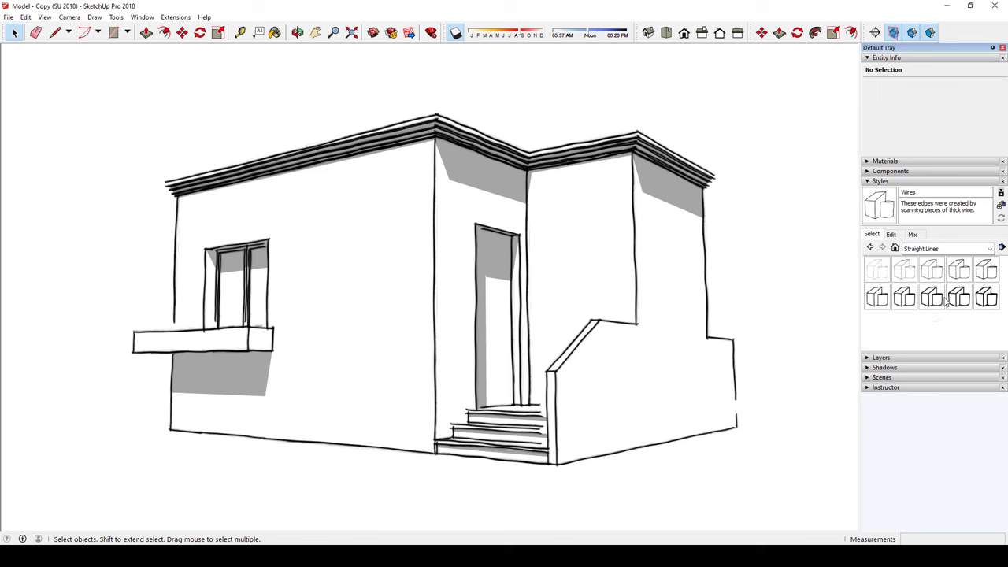
{"action": "left_click", "coordinate": [932, 304]}
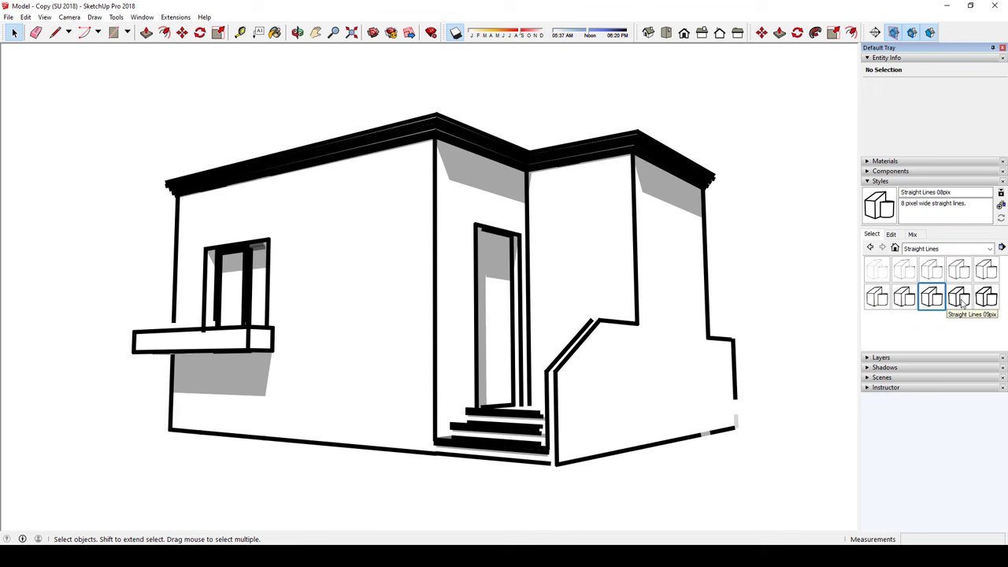
{"action": "left_click", "coordinate": [961, 303]}
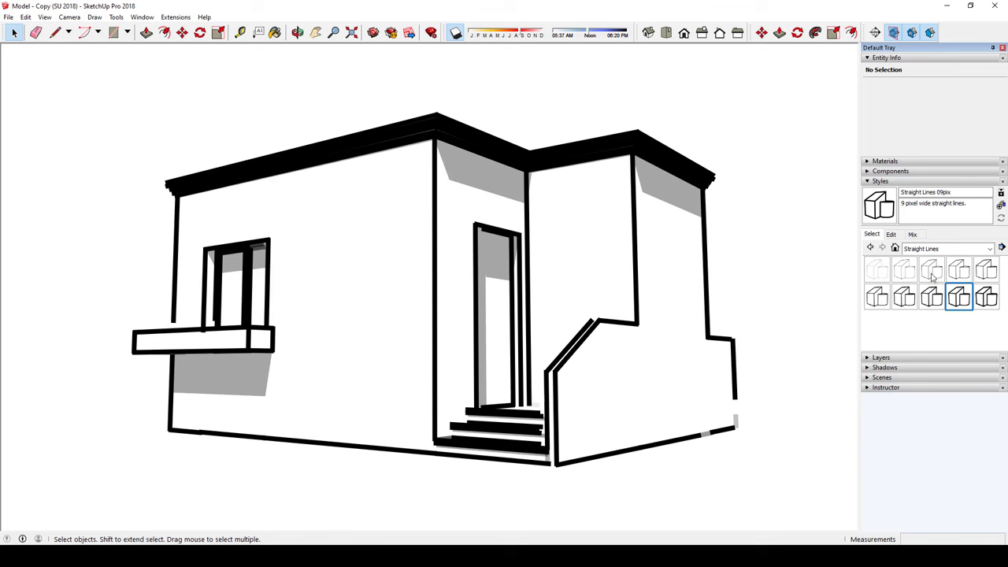
{"action": "left_click", "coordinate": [904, 272]}
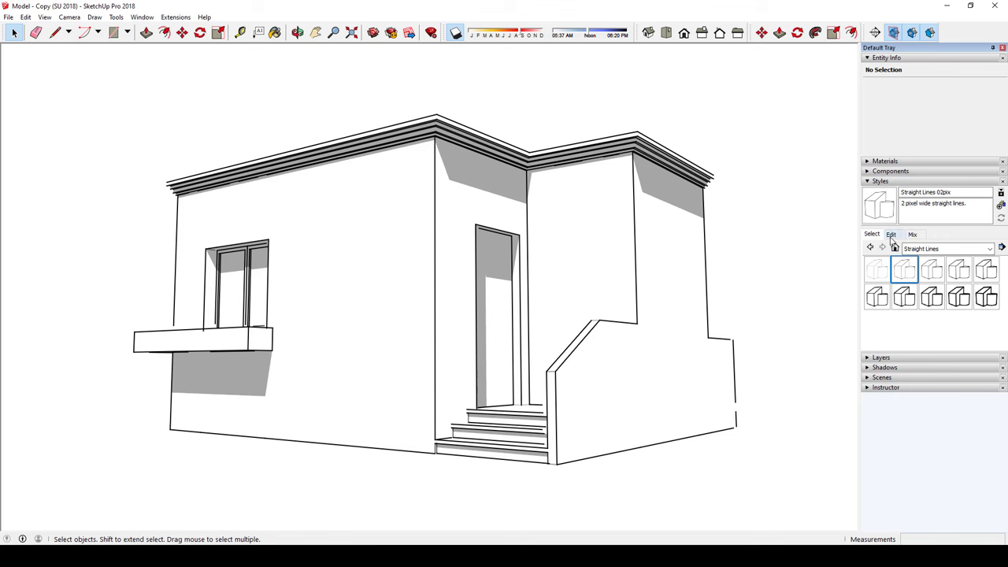
Step: From Style Builder Competition Winners, try Stain Edges with Frame and Pencil Edges With Whiteout Border
{"action": "left_click", "coordinate": [932, 250]}
{"action": "left_click", "coordinate": [935, 327]}
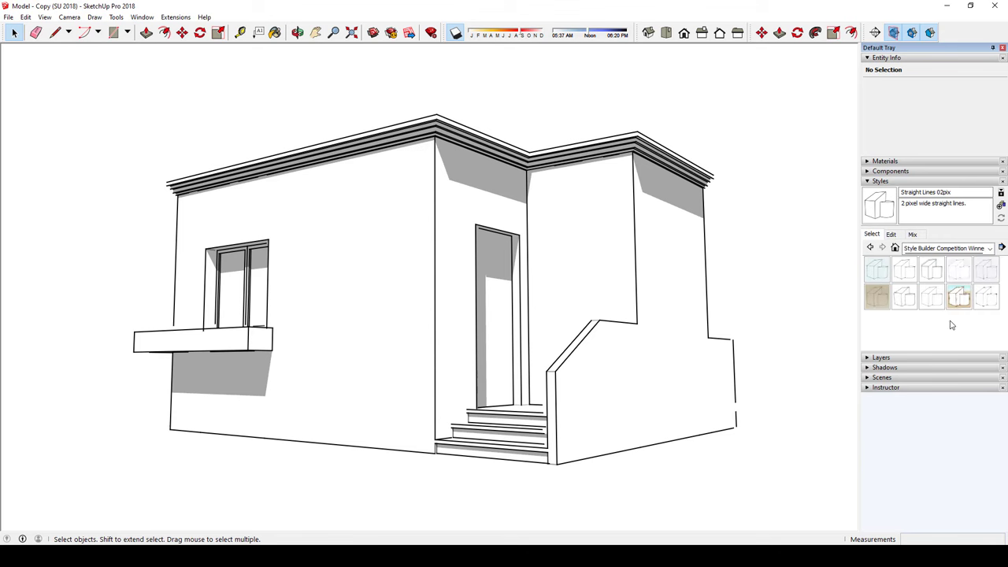
{"action": "left_click", "coordinate": [957, 297]}
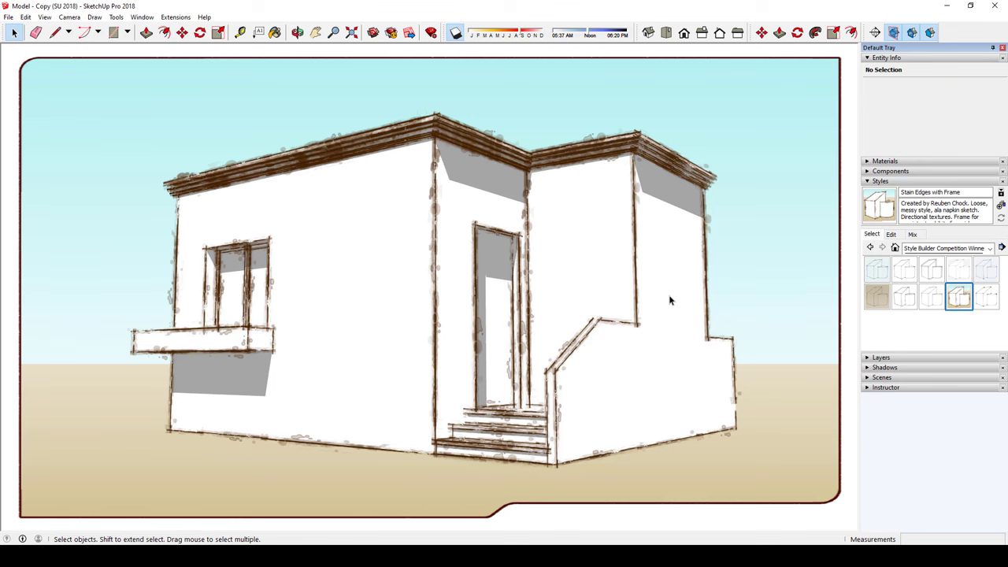
{"action": "left_click", "coordinate": [958, 272]}
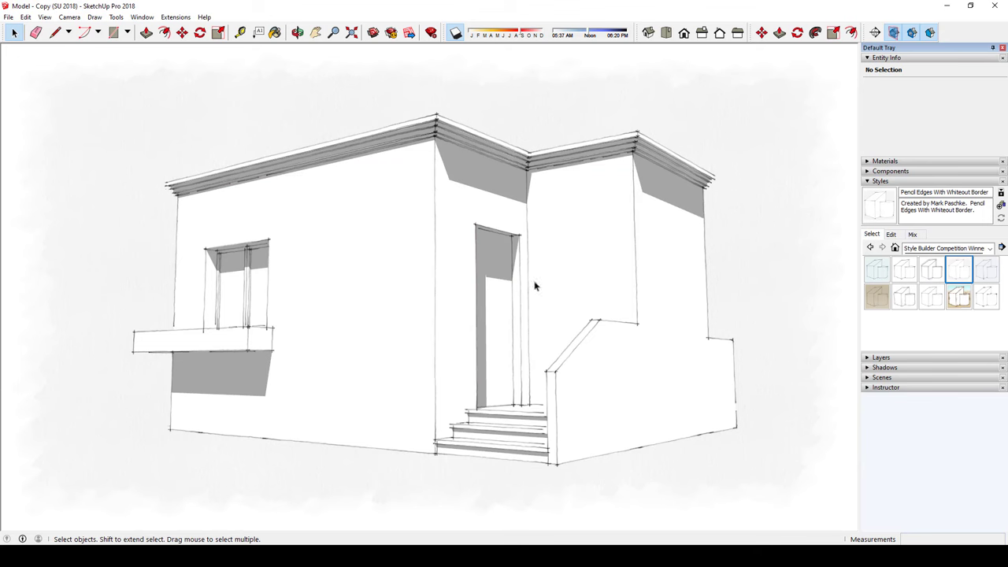
{"action": "mouse_move", "coordinate": [529, 282]}
{"action": "middle_mouse_down"}
{"action": "mouse_move", "coordinate": [499, 218]}
{"action": "mouse_move", "coordinate": [603, 194]}
{"action": "middle_mouse_up"}
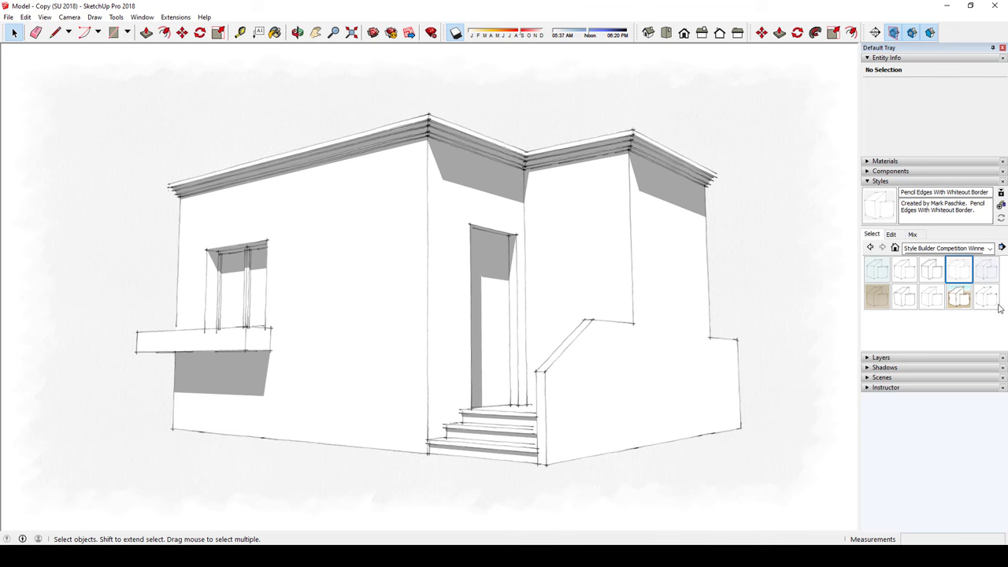
Step: Try the Pencil on Graph Paper, Pencil on light brown and Hand Drafted with Mask styles
{"action": "left_click", "coordinate": [978, 279]}
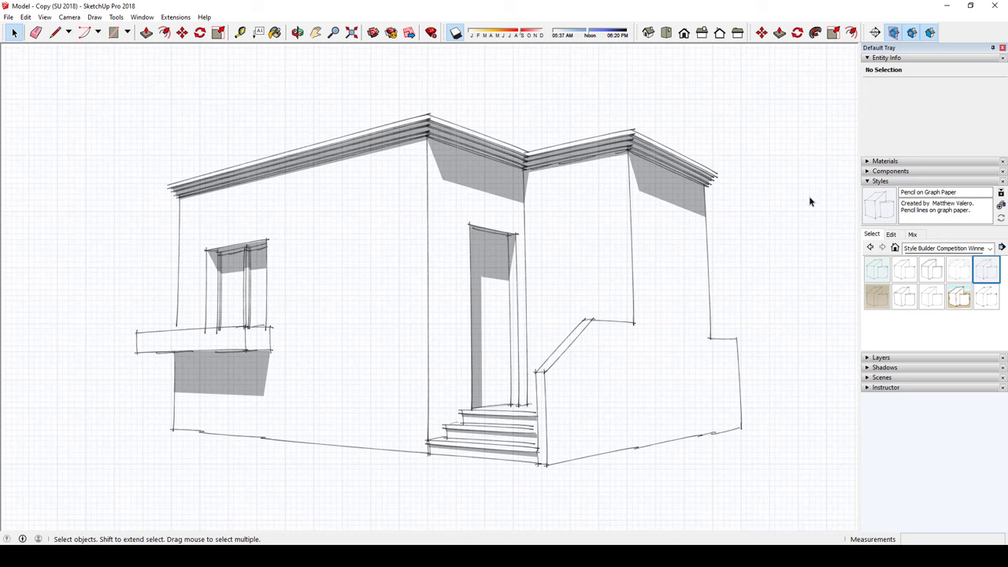
{"action": "left_click", "coordinate": [886, 302]}
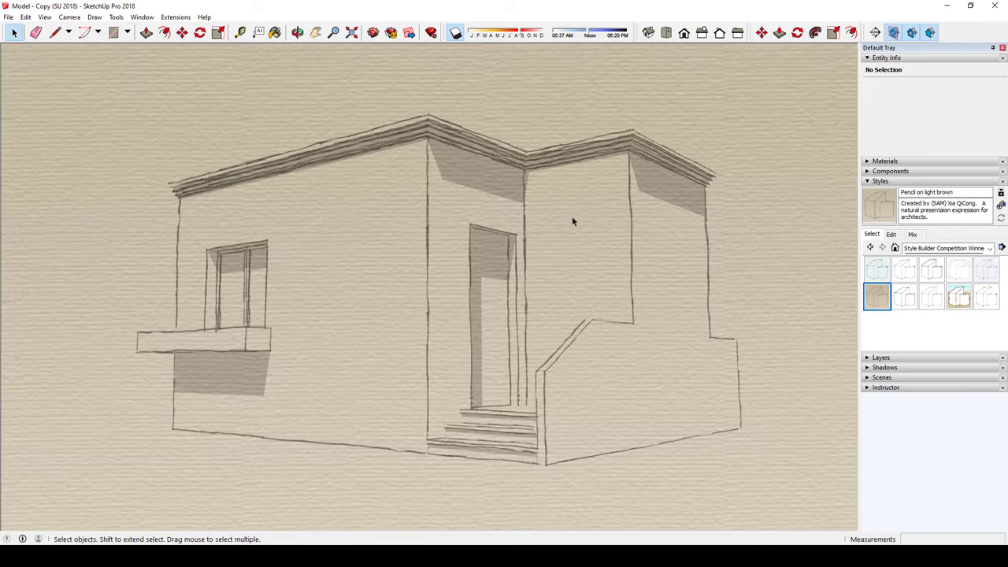
{"action": "left_click", "coordinate": [882, 273]}
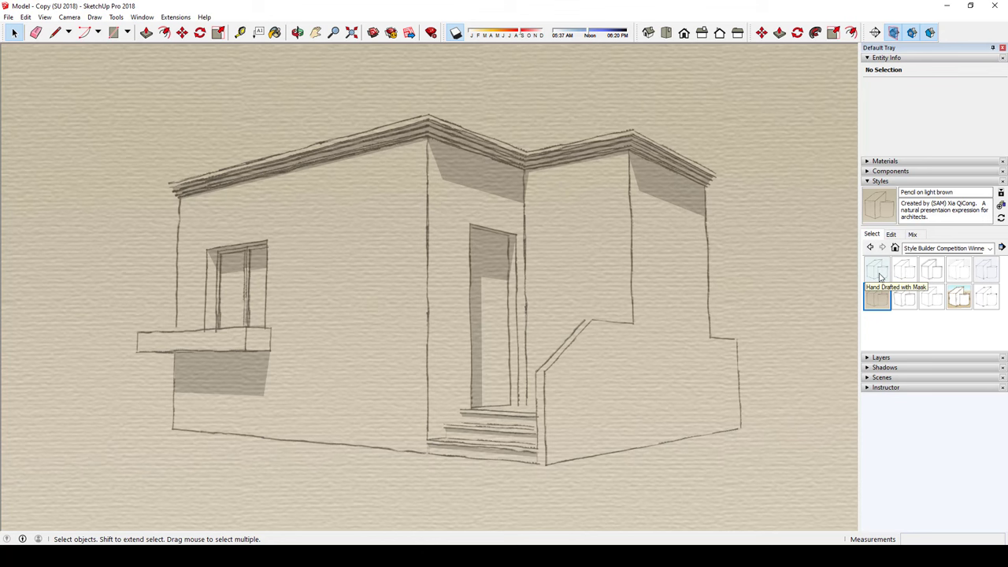
{"action": "mouse_move", "coordinate": [312, 275]}
{"action": "middle_mouse_down"}
{"action": "mouse_move", "coordinate": [362, 232]}
{"action": "mouse_move", "coordinate": [326, 289]}
{"action": "mouse_move", "coordinate": [375, 326]}
{"action": "mouse_move", "coordinate": [581, 341]}
{"action": "mouse_move", "coordinate": [607, 308]}
{"action": "middle_mouse_up"}
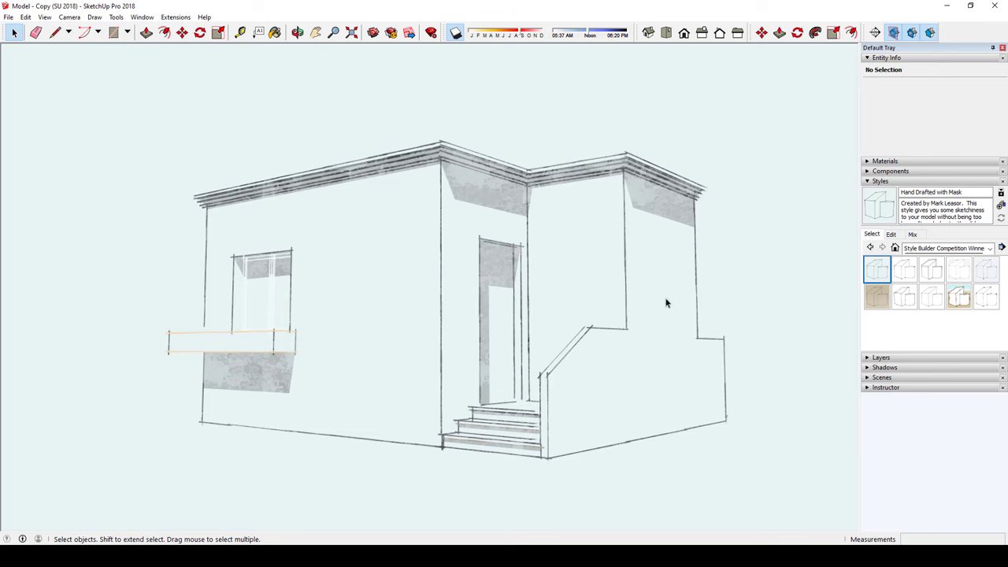
Step: Reapply the Pencil Edges With Whiteout Border style and check its edit settings
{"action": "left_click", "coordinate": [893, 235]}
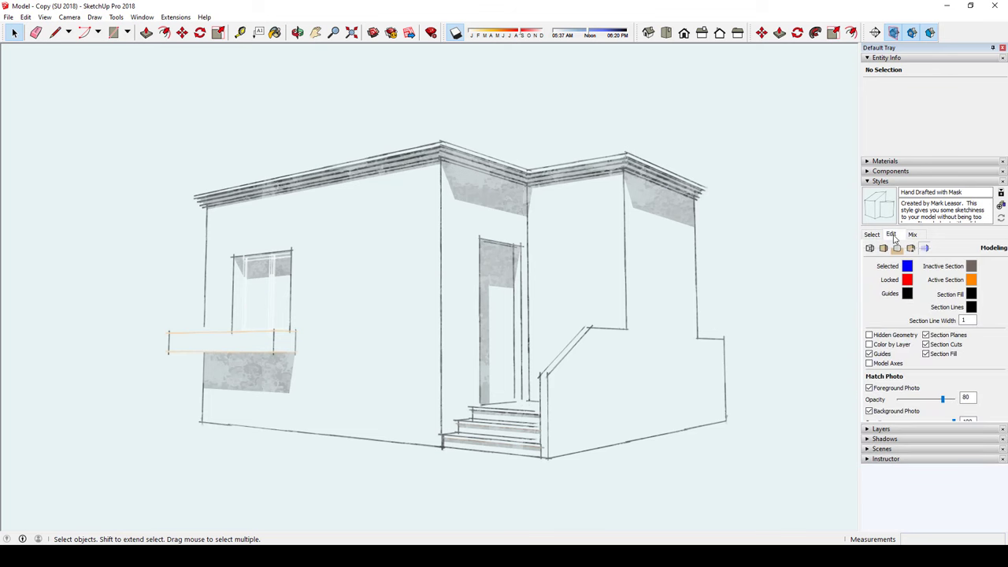
{"action": "left_click", "coordinate": [872, 234]}
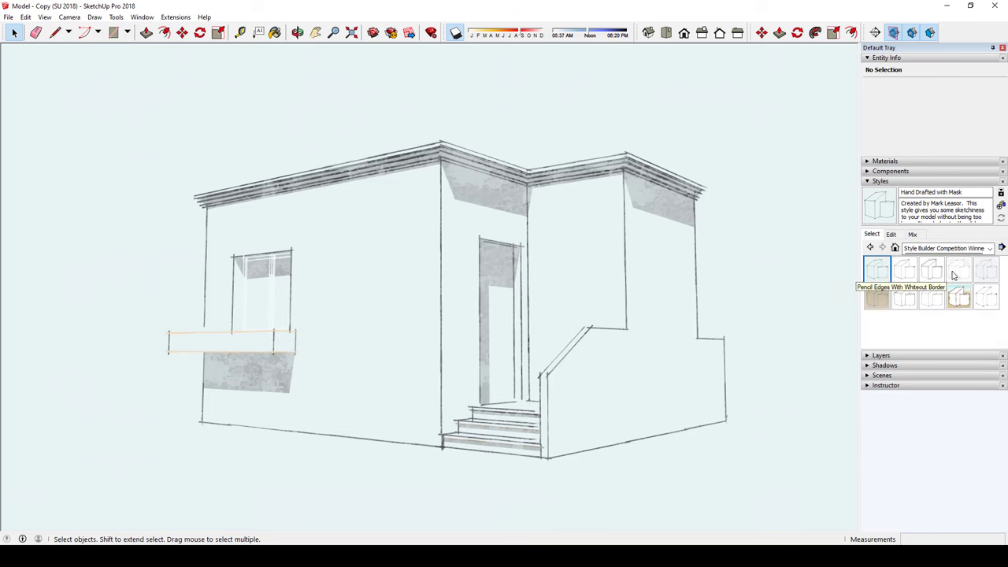
{"action": "left_click", "coordinate": [959, 270]}
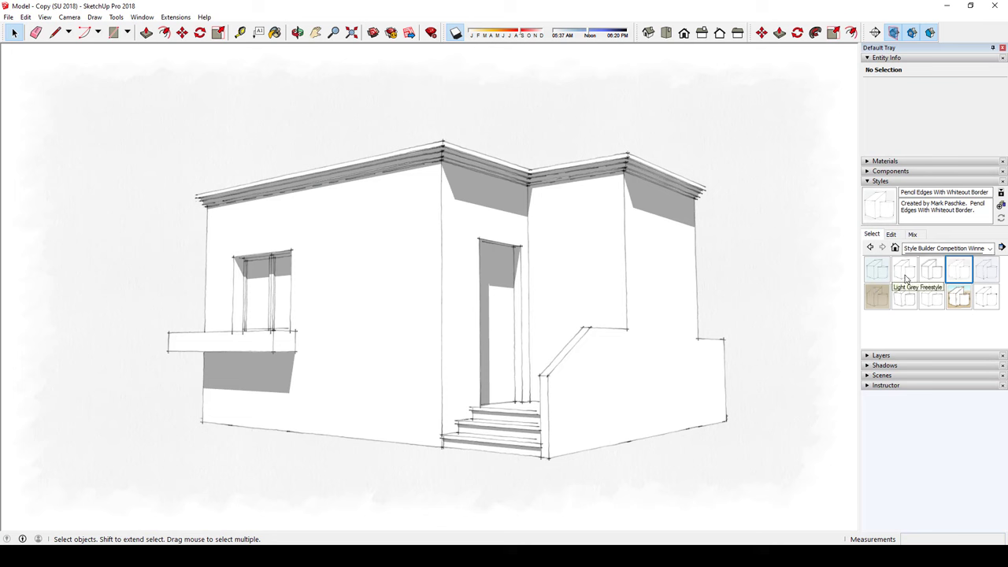
{"action": "left_click", "coordinate": [903, 248]}
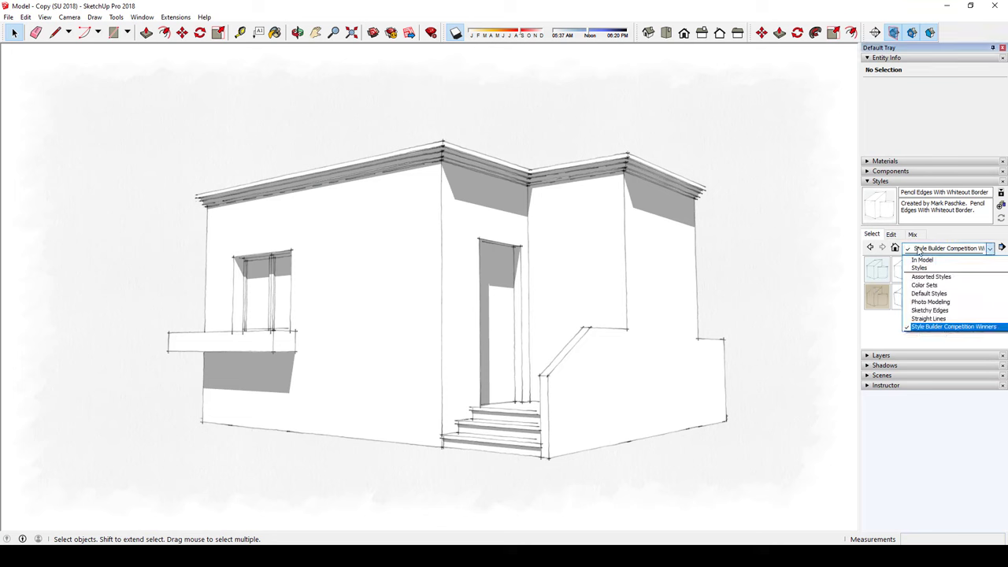
{"action": "left_click", "coordinate": [900, 251]}
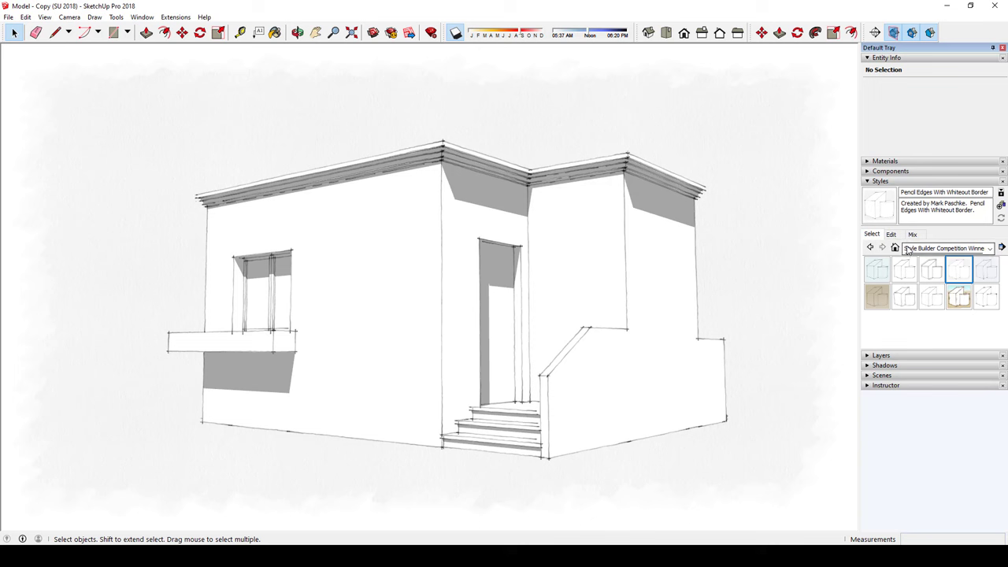
{"action": "left_click", "coordinate": [891, 234]}
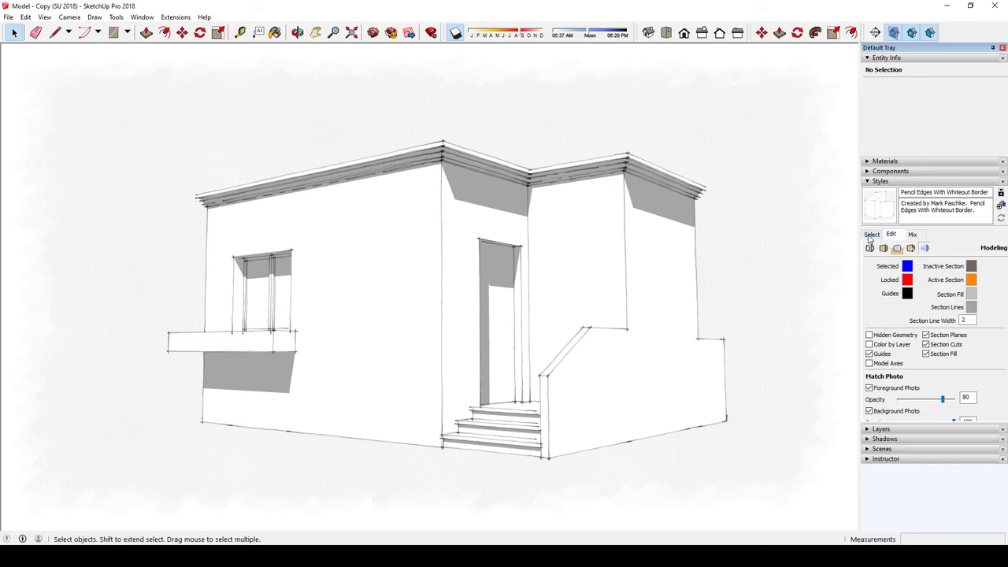
{"action": "left_click", "coordinate": [872, 234]}
{"action": "left_click", "coordinate": [935, 249]}
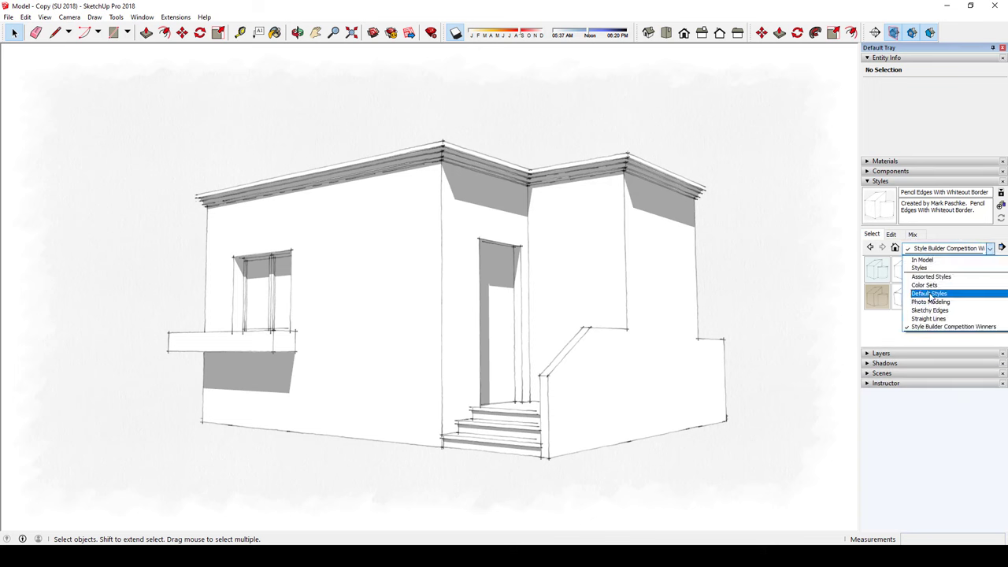
Step: Apply HiddenLine2 with edge extensions of 5 and endpoint marks of 1
{"action": "left_click", "coordinate": [932, 297]}
{"action": "left_click", "coordinate": [986, 270]}
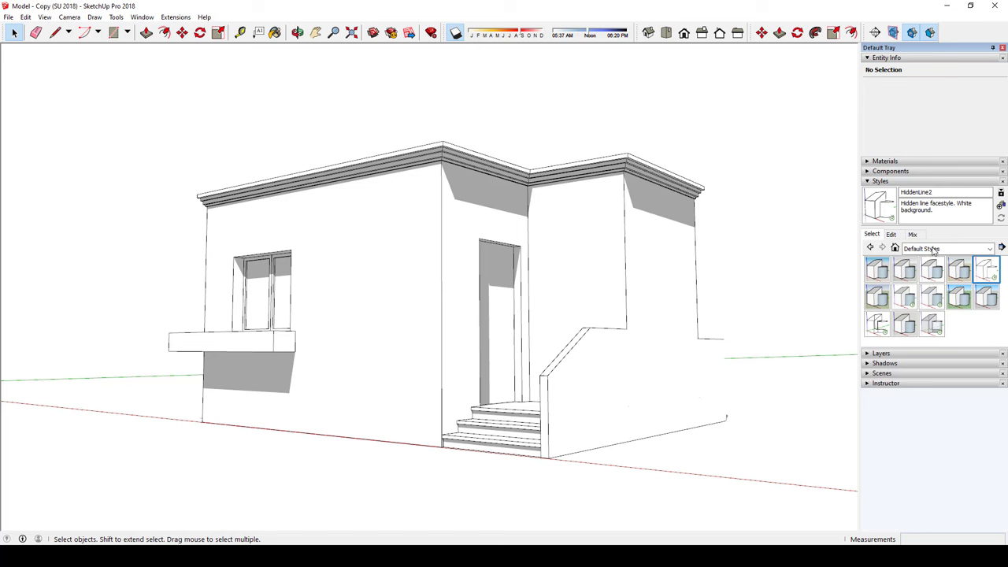
{"action": "left_click", "coordinate": [892, 236]}
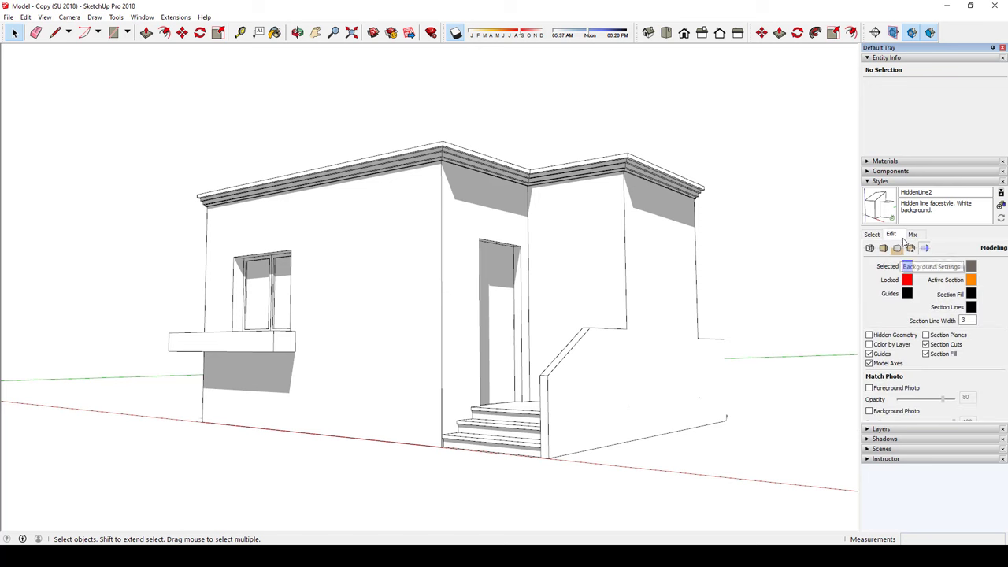
{"action": "left_click", "coordinate": [871, 248]}
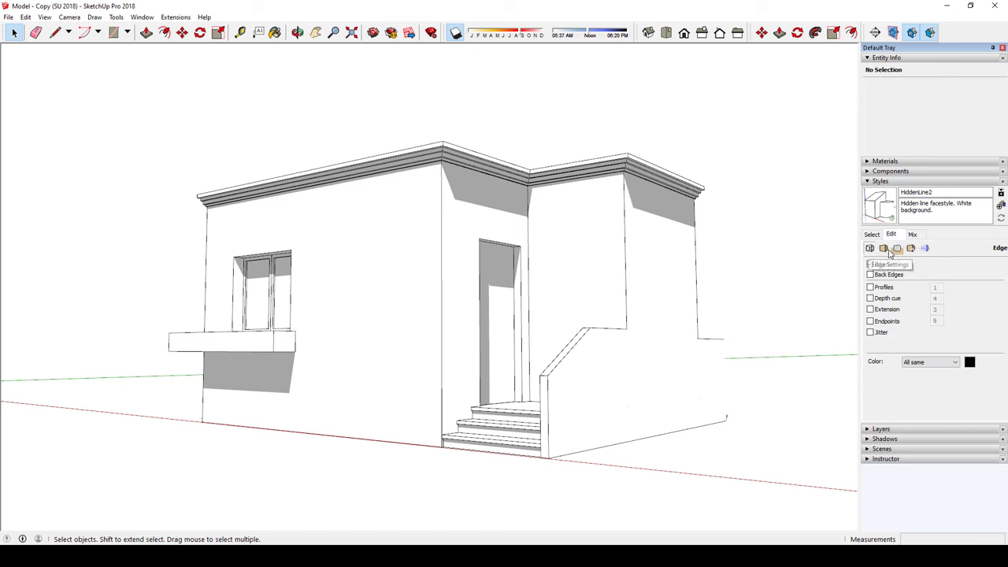
{"action": "left_click", "coordinate": [871, 309]}
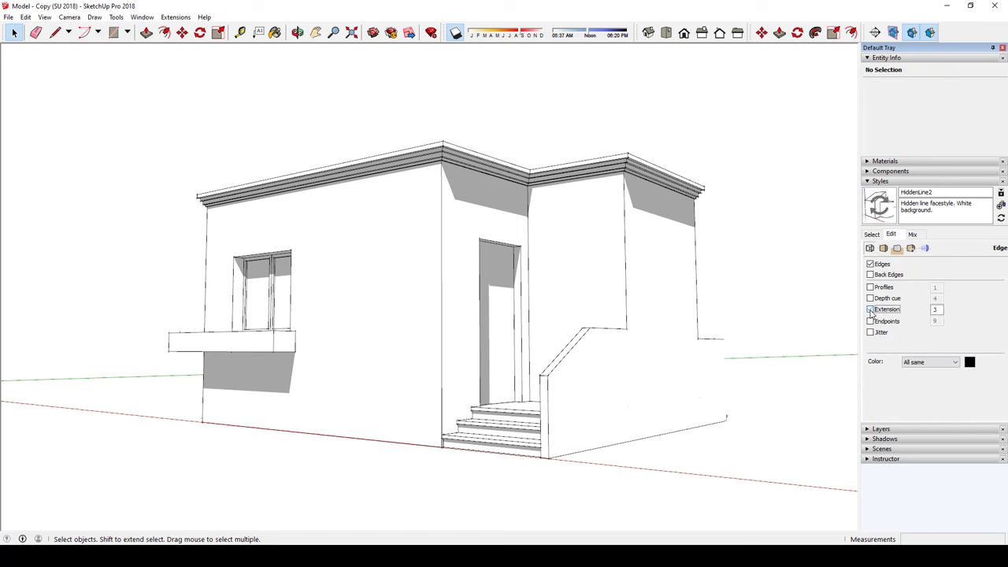
{"action": "double_click", "coordinate": [935, 313]}
{"action": "type", "text": "5"}
{"action": "left_click", "coordinate": [877, 322]}
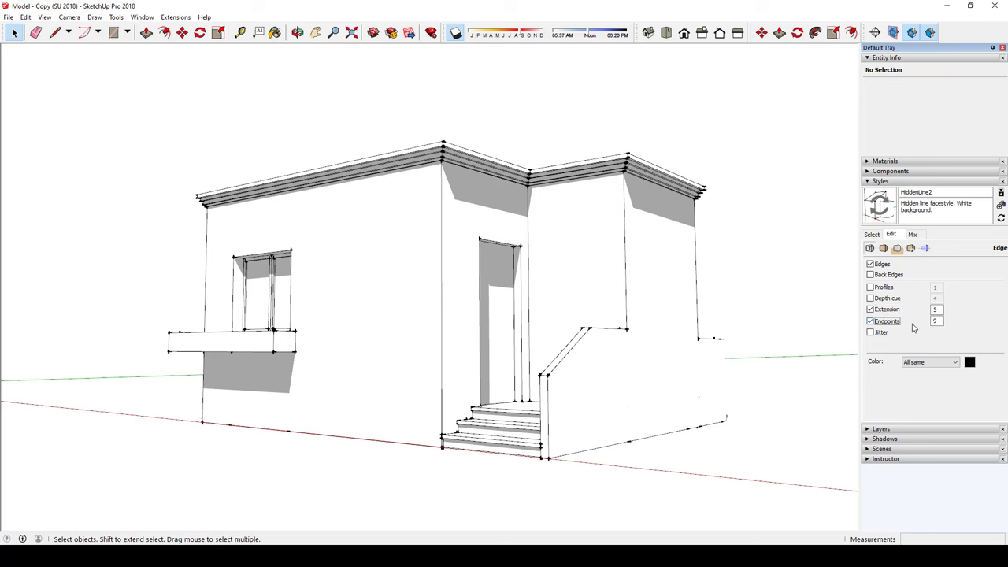
{"action": "double_click", "coordinate": [936, 320]}
{"action": "type", "text": "1"}
{"action": "key", "text": "Return"}
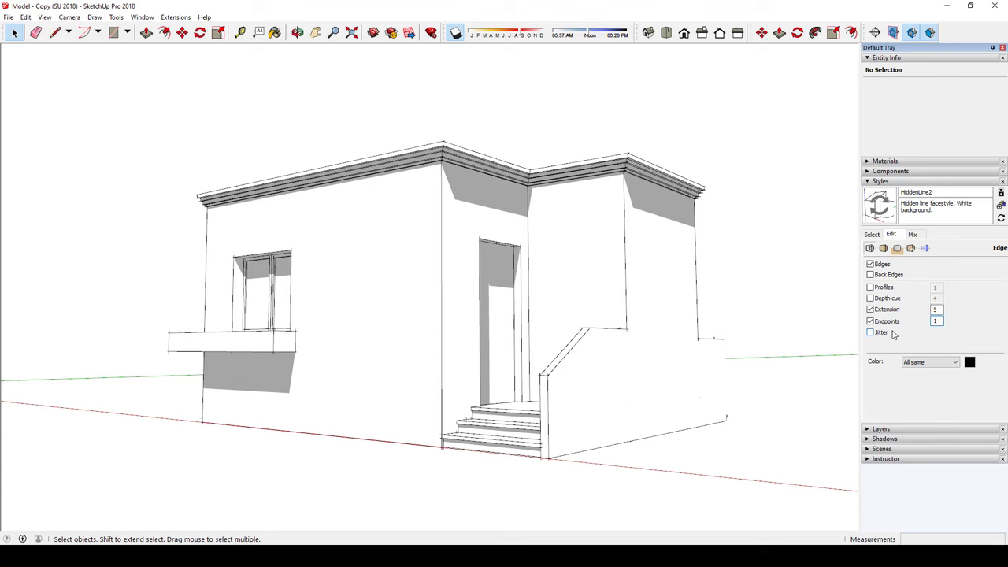
Step: Orbit around the house, including the stair side, to inspect the edge effects
{"action": "mouse_move", "coordinate": [709, 291]}
{"action": "middle_mouse_down"}
{"action": "mouse_move", "coordinate": [220, 227]}
{"action": "mouse_move", "coordinate": [197, 271]}
{"action": "mouse_move", "coordinate": [434, 243]}
{"action": "mouse_move", "coordinate": [561, 205]}
{"action": "mouse_move", "coordinate": [646, 234]}
{"action": "middle_mouse_up"}
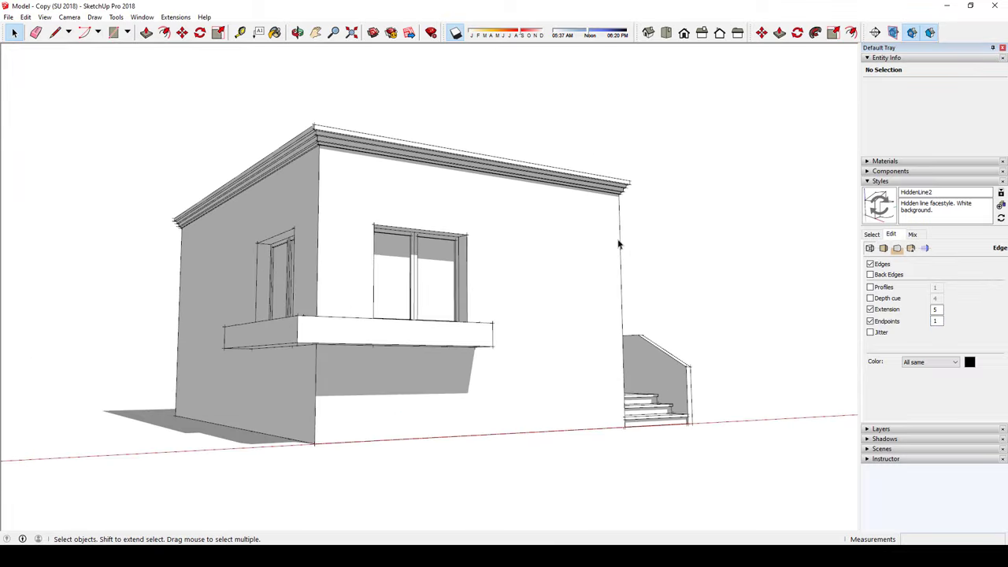
{"action": "scroll", "coordinate": [619, 185], "scroll_direction": "down", "scroll_amount": 2}
{"action": "mouse_move", "coordinate": [142, 218]}
{"action": "middle_mouse_down"}
{"action": "mouse_move", "coordinate": [183, 249]}
{"action": "mouse_move", "coordinate": [175, 266]}
{"action": "middle_mouse_up"}
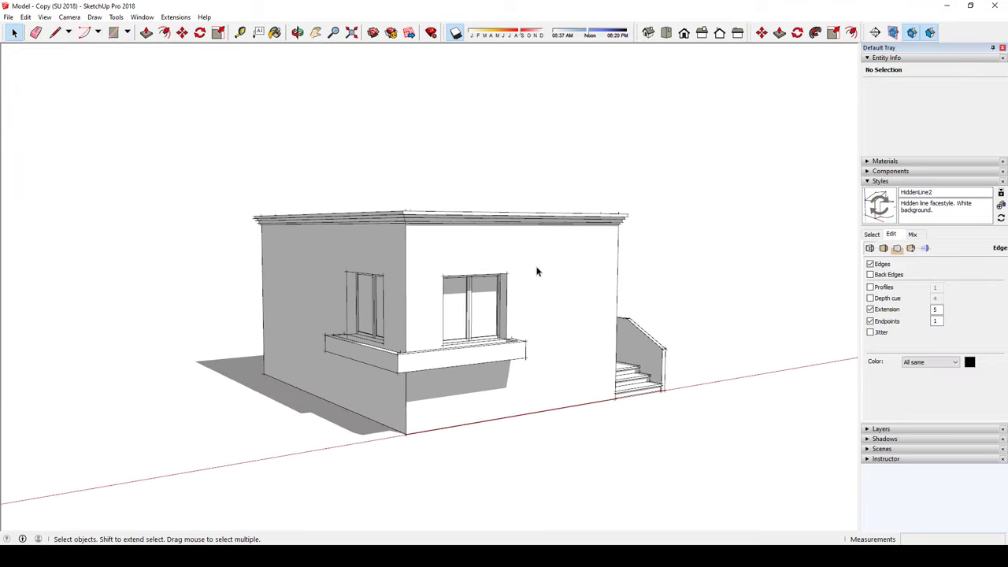
{"action": "mouse_move", "coordinate": [536, 271]}
{"action": "middle_mouse_down"}
{"action": "mouse_move", "coordinate": [576, 279]}
{"action": "mouse_move", "coordinate": [441, 227]}
{"action": "mouse_move", "coordinate": [567, 260]}
{"action": "mouse_move", "coordinate": [373, 265]}
{"action": "mouse_move", "coordinate": [349, 252]}
{"action": "mouse_move", "coordinate": [275, 266]}
{"action": "middle_mouse_up"}
{"action": "middle_click_drag", "start_coordinate": [365, 276], "coordinate": [453, 297]}
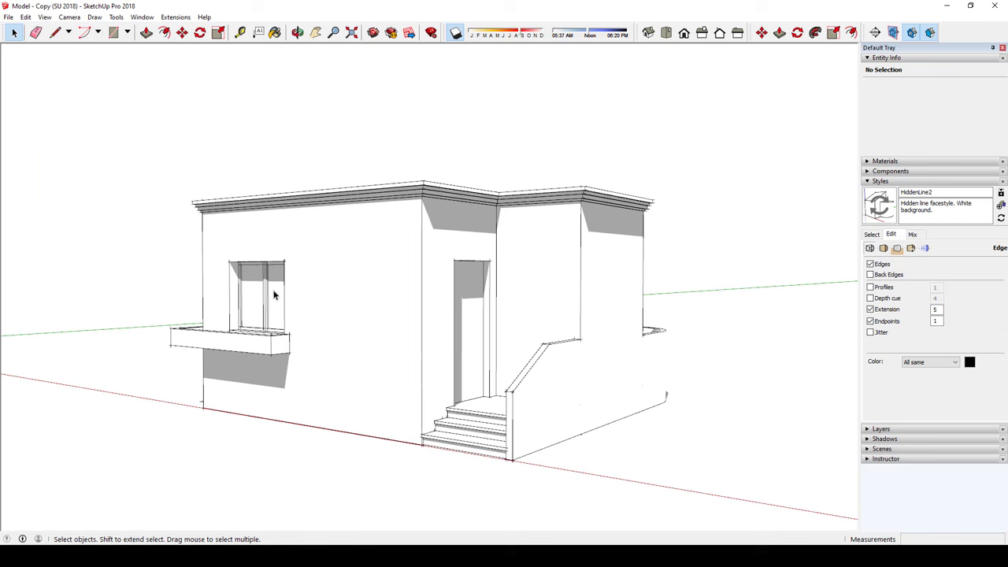
{"action": "mouse_move", "coordinate": [406, 292]}
{"action": "middle_mouse_down"}
{"action": "mouse_move", "coordinate": [522, 208]}
{"action": "mouse_move", "coordinate": [410, 160]}
{"action": "middle_mouse_up"}
{"action": "scroll", "coordinate": [226, 288], "scroll_direction": "up", "scroll_amount": 2}
{"action": "mouse_move", "coordinate": [225, 288]}
{"action": "middle_mouse_down"}
{"action": "mouse_move", "coordinate": [244, 281]}
{"action": "mouse_move", "coordinate": [209, 281]}
{"action": "mouse_move", "coordinate": [628, 322]}
{"action": "middle_mouse_up"}
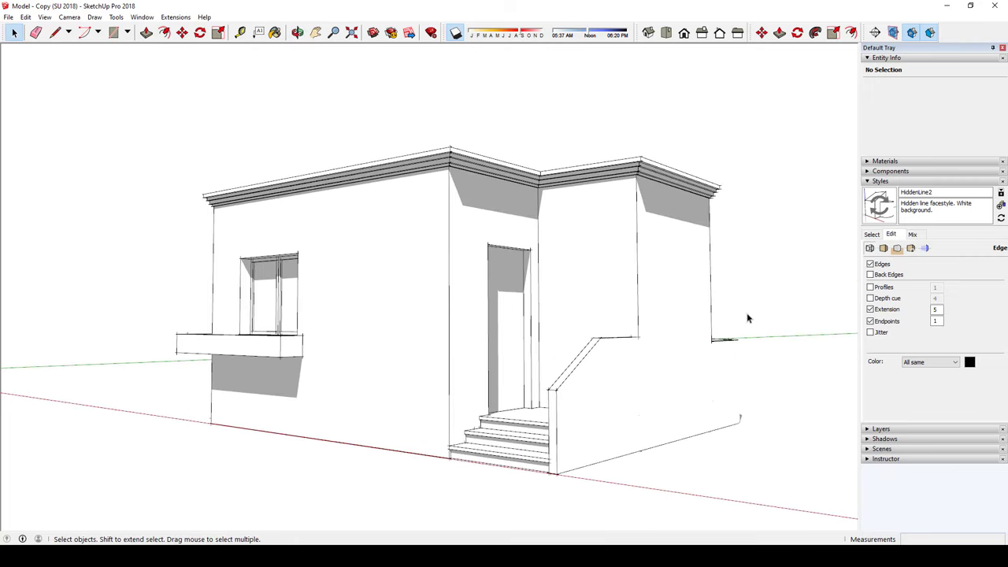
{"action": "left_click", "coordinate": [872, 235]}
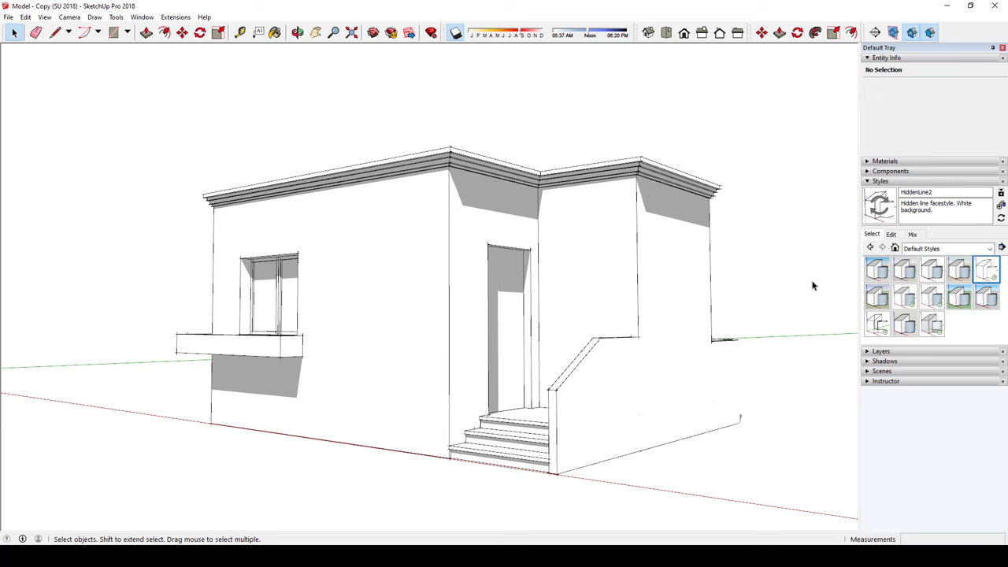
Step: Try the X-ray style and a Photo Modeling style on the house
{"action": "left_click", "coordinate": [920, 329]}
{"action": "mouse_move", "coordinate": [595, 244]}
{"action": "middle_mouse_down"}
{"action": "mouse_move", "coordinate": [294, 204]}
{"action": "mouse_move", "coordinate": [562, 256]}
{"action": "mouse_move", "coordinate": [633, 304]}
{"action": "mouse_move", "coordinate": [531, 354]}
{"action": "mouse_move", "coordinate": [620, 292]}
{"action": "mouse_move", "coordinate": [761, 273]}
{"action": "middle_mouse_up"}
{"action": "left_click", "coordinate": [941, 248]}
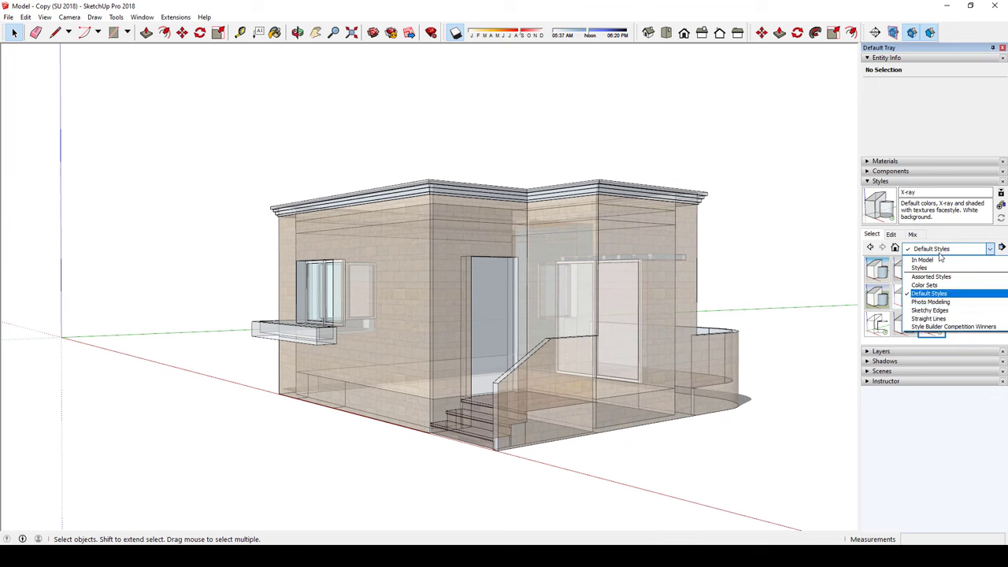
{"action": "left_click", "coordinate": [933, 302]}
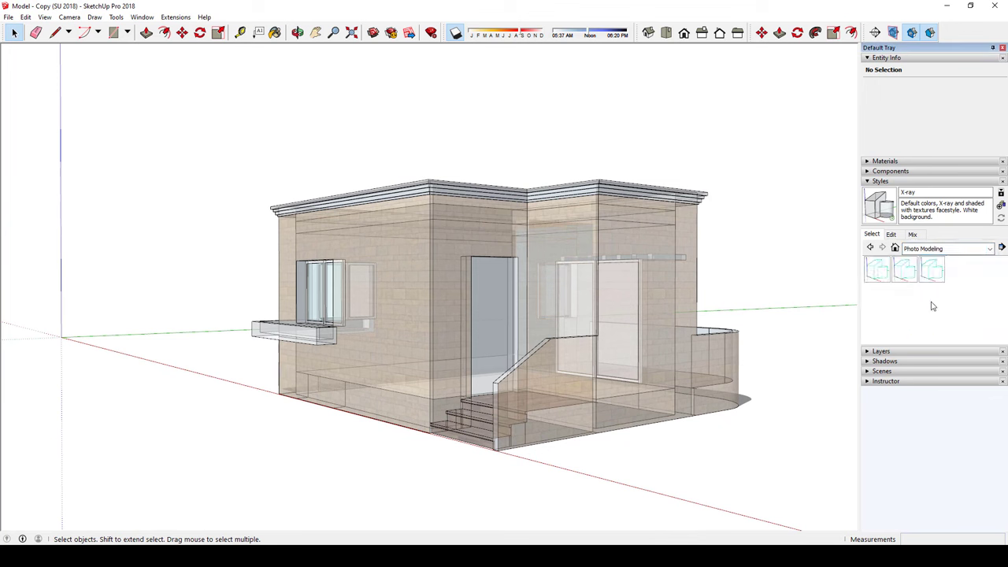
{"action": "left_click", "coordinate": [905, 271]}
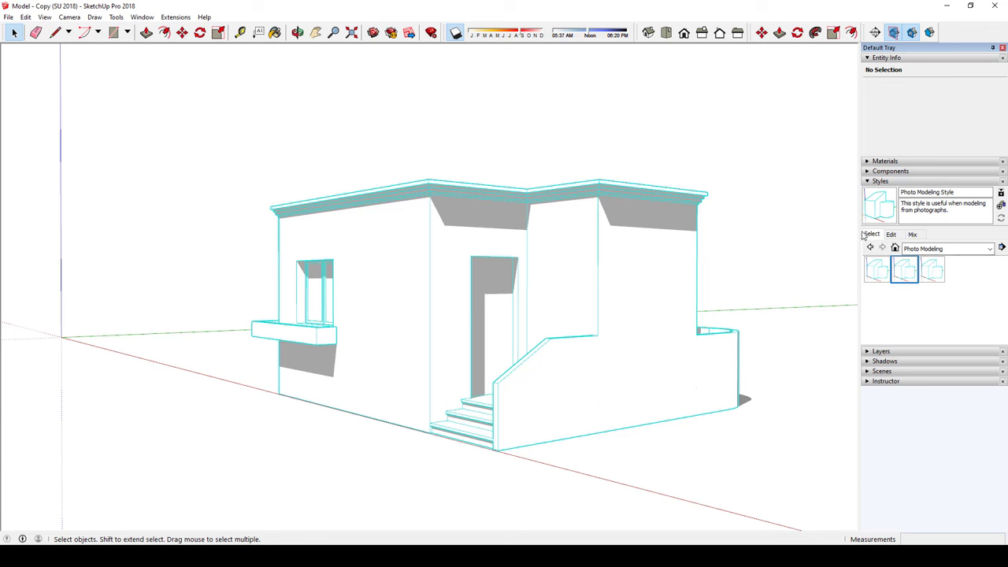
{"action": "left_click", "coordinate": [891, 235]}
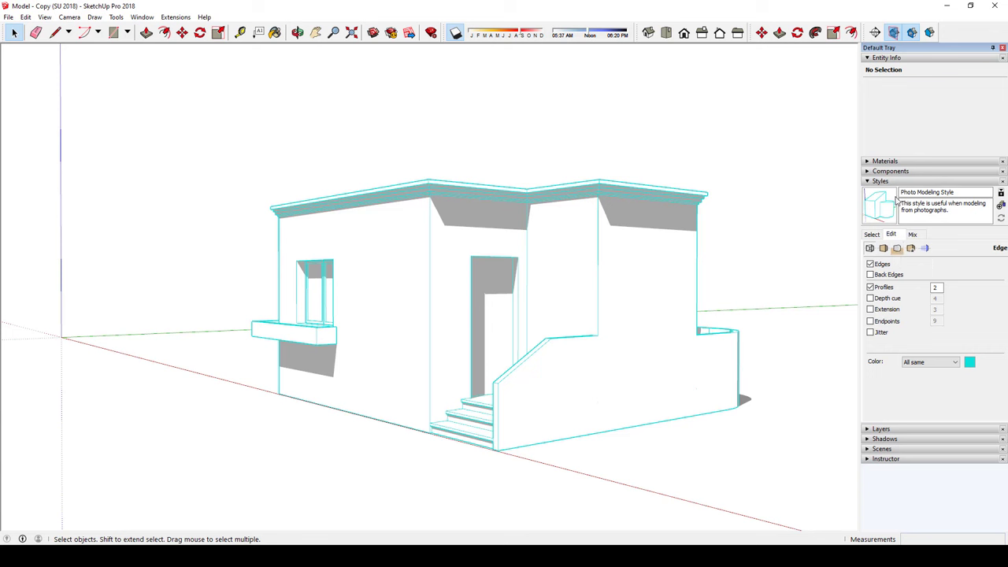
{"action": "left_click", "coordinate": [872, 234]}
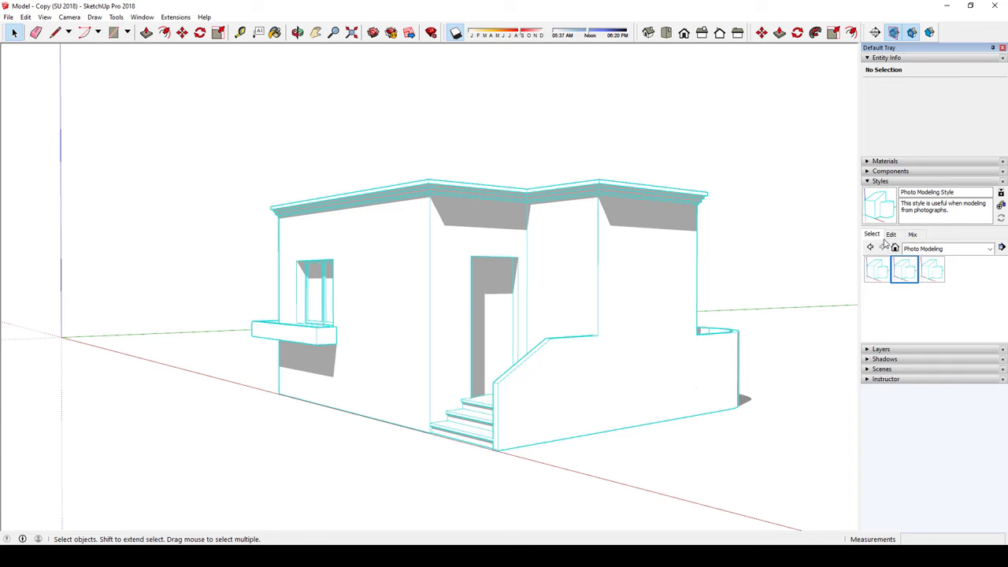
Step: Reapply Default Styles HiddenLine2 and switch its edge extensions on
{"action": "left_click", "coordinate": [930, 248]}
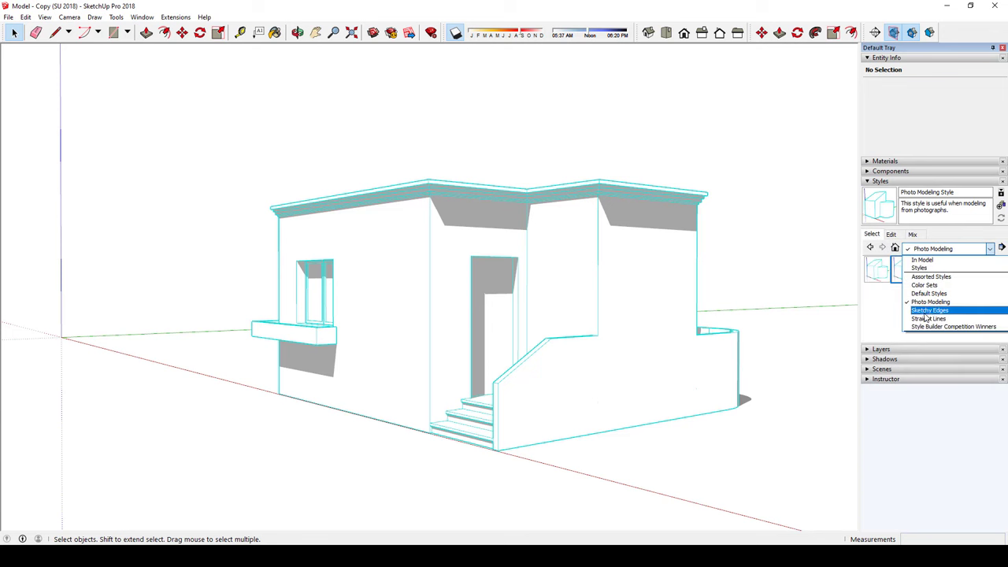
{"action": "left_click", "coordinate": [930, 304]}
{"action": "left_click", "coordinate": [934, 248]}
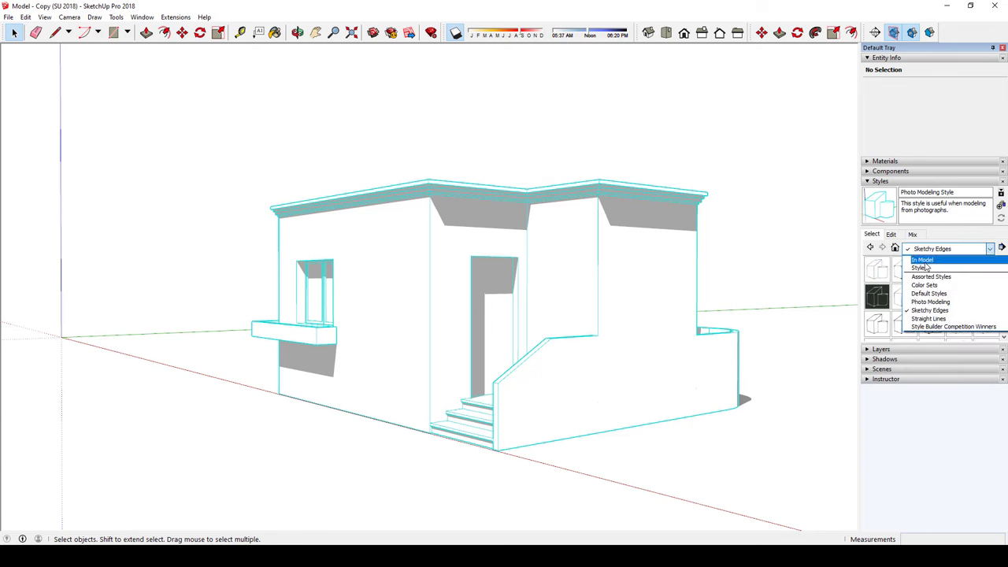
{"action": "left_click", "coordinate": [931, 297]}
{"action": "left_click", "coordinate": [959, 300]}
{"action": "left_click", "coordinate": [891, 234]}
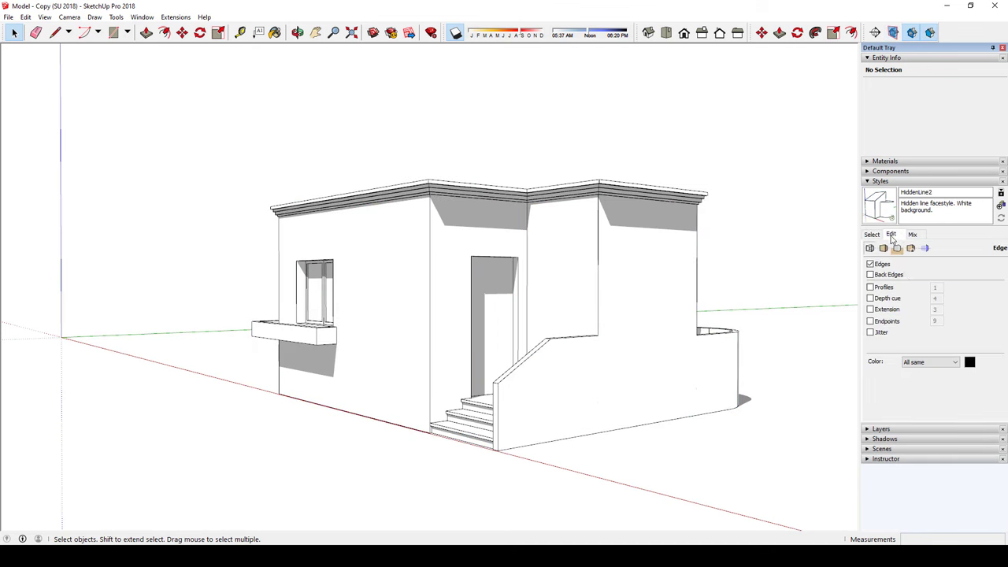
{"action": "left_click", "coordinate": [881, 312]}
Step: Turn on the sky backdrop and orbit to a more frontal, zoomed-out view of the house
{"action": "middle_click_drag", "start_coordinate": [664, 331], "coordinate": [491, 246]}
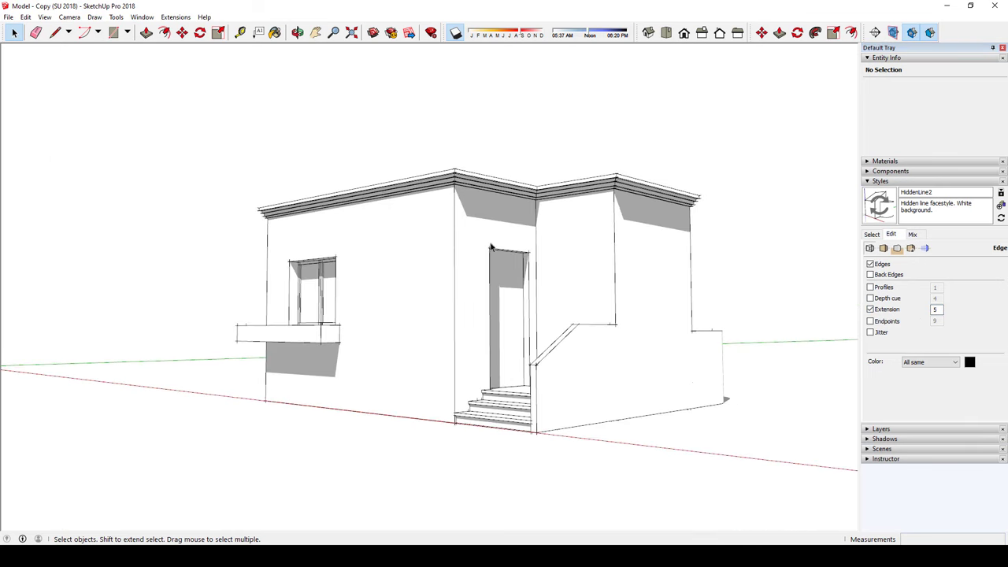
{"action": "left_click", "coordinate": [897, 248]}
{"action": "left_click", "coordinate": [870, 283]}
{"action": "middle_click_drag", "start_coordinate": [339, 274], "coordinate": [671, 272]}
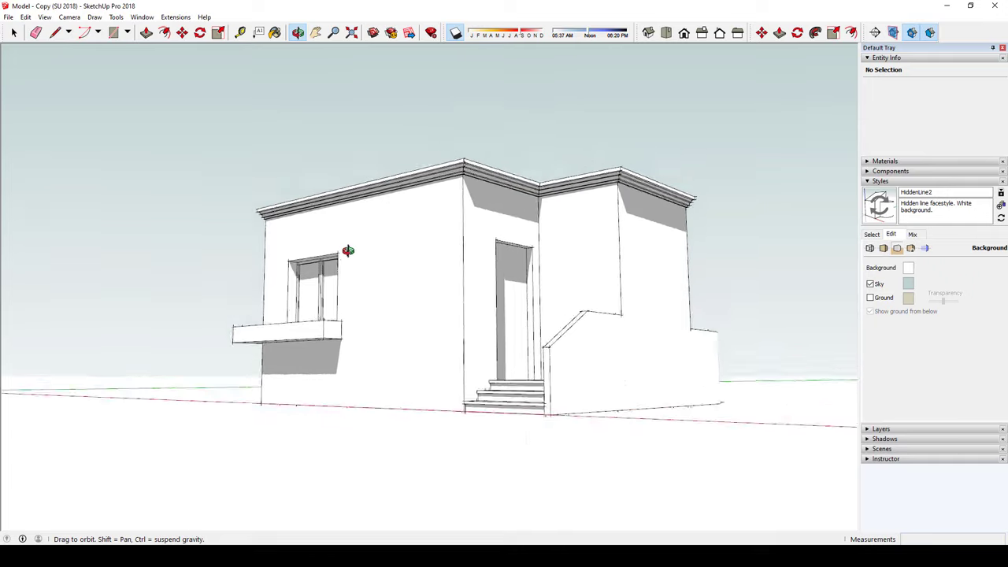
{"action": "scroll", "coordinate": [639, 273], "scroll_direction": "down", "scroll_amount": 3}
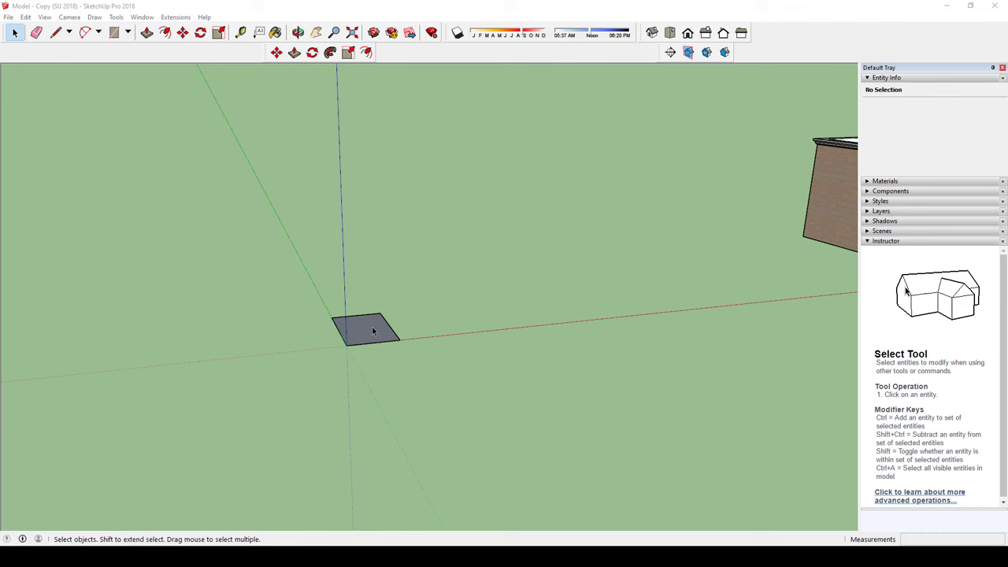
Step: Push/Pull the rectangle up into a box and select it
{"action": "key", "text": "p"}
{"action": "left_click_drag", "start_coordinate": [370, 328], "coordinate": [384, 274]}
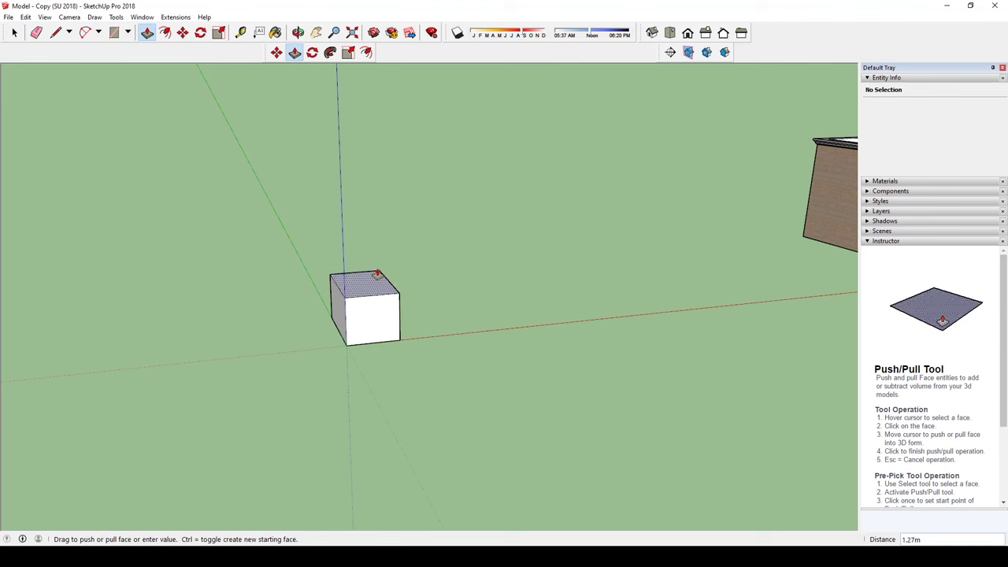
{"action": "key", "text": "space"}
{"action": "mouse_move", "coordinate": [300, 281]}
{"action": "middle_mouse_down"}
{"action": "mouse_move", "coordinate": [537, 401]}
{"action": "mouse_move", "coordinate": [257, 325]}
{"action": "middle_mouse_up"}
{"action": "left_click_drag", "start_coordinate": [322, 280], "coordinate": [233, 330]}
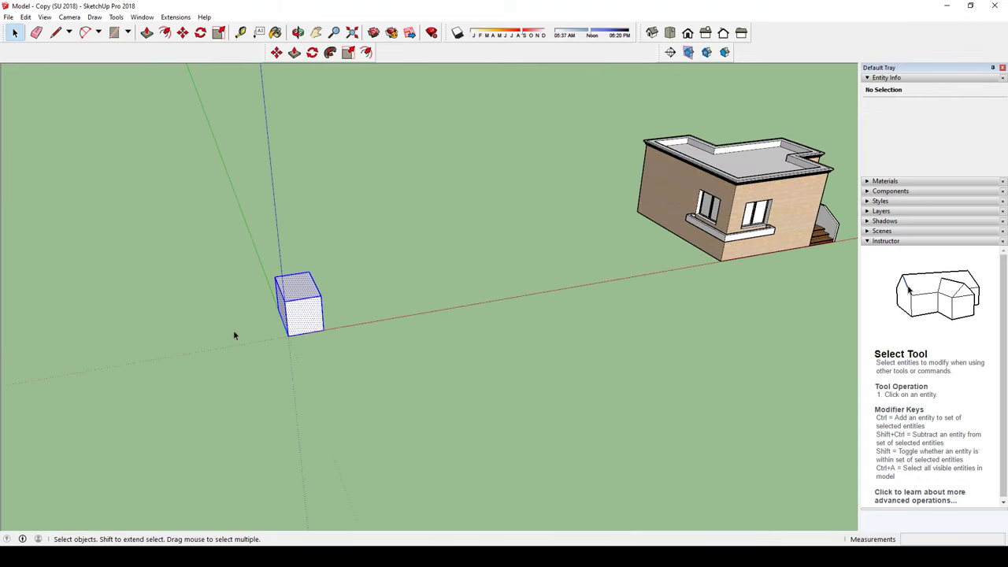
{"action": "middle_click_drag", "start_coordinate": [233, 331], "coordinate": [342, 394]}
Step: Copy the box twice with Move and Ctrl to form a row of three
{"action": "key", "text": "m"}
{"action": "left_click", "coordinate": [386, 399]}
{"action": "key", "text": "ctrl"}
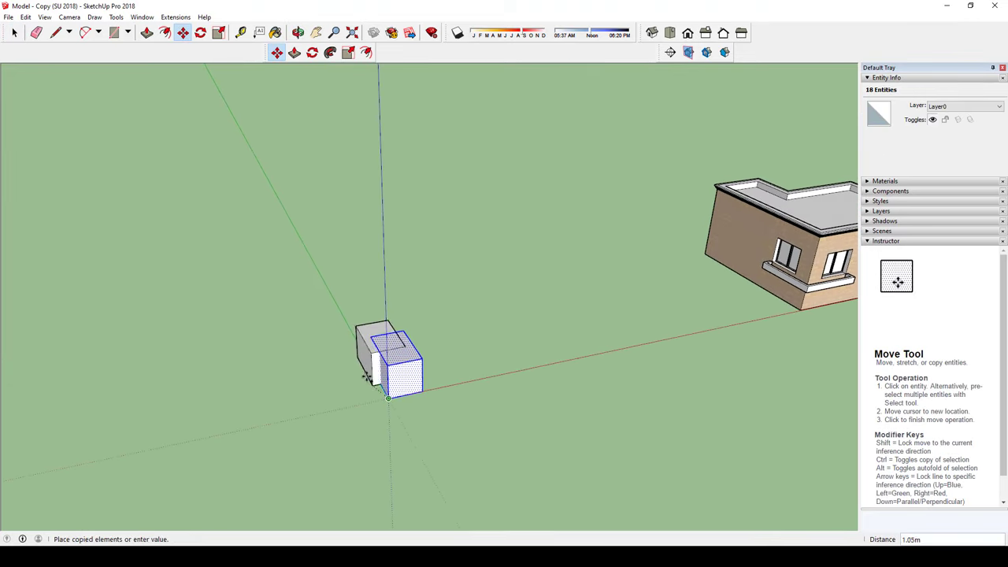
{"action": "left_click", "coordinate": [351, 349]}
{"action": "left_click", "coordinate": [356, 340]}
{"action": "key", "text": "ctrl"}
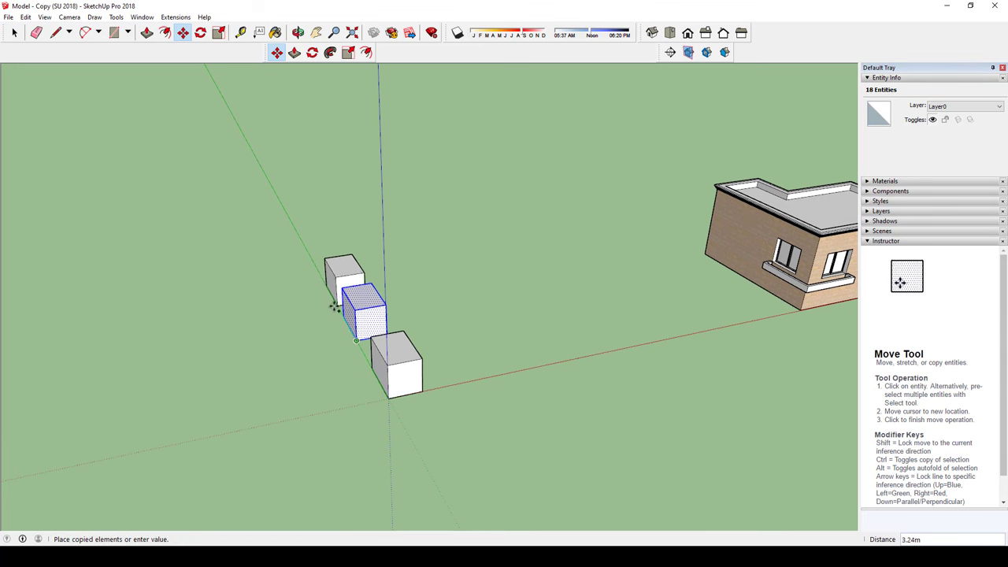
{"action": "left_click", "coordinate": [326, 298]}
{"action": "mouse_move", "coordinate": [326, 298]}
{"action": "middle_mouse_down"}
{"action": "mouse_move", "coordinate": [394, 307]}
{"action": "mouse_move", "coordinate": [412, 342]}
{"action": "mouse_move", "coordinate": [400, 411]}
{"action": "middle_mouse_up"}
{"action": "key", "text": "space"}
{"action": "scroll", "coordinate": [406, 312], "scroll_direction": "up", "scroll_amount": 2}
{"action": "left_click", "coordinate": [405, 312]}
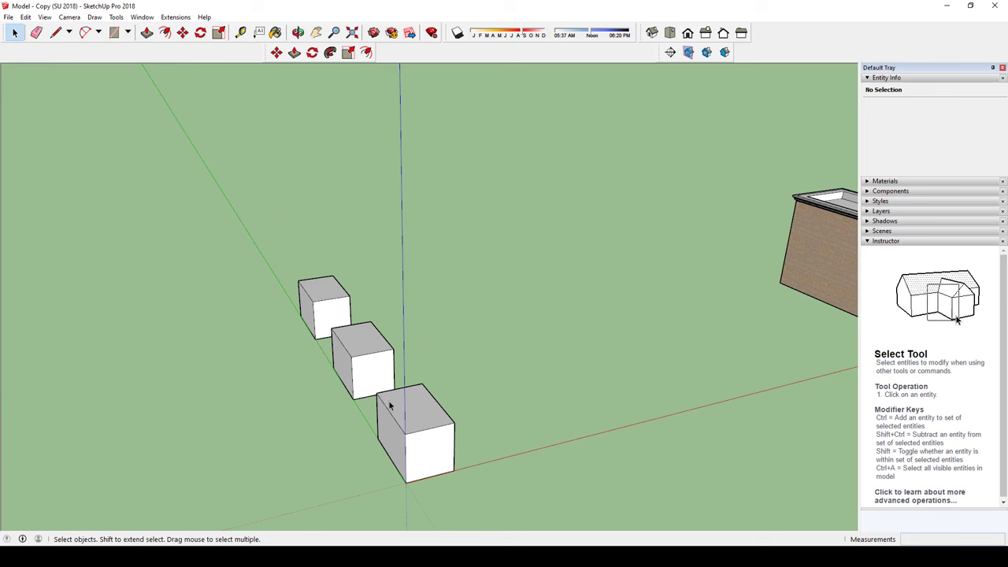
Step: Pull the front box's top face up into a tall block
{"action": "key", "text": "p"}
{"action": "left_click", "coordinate": [431, 419]}
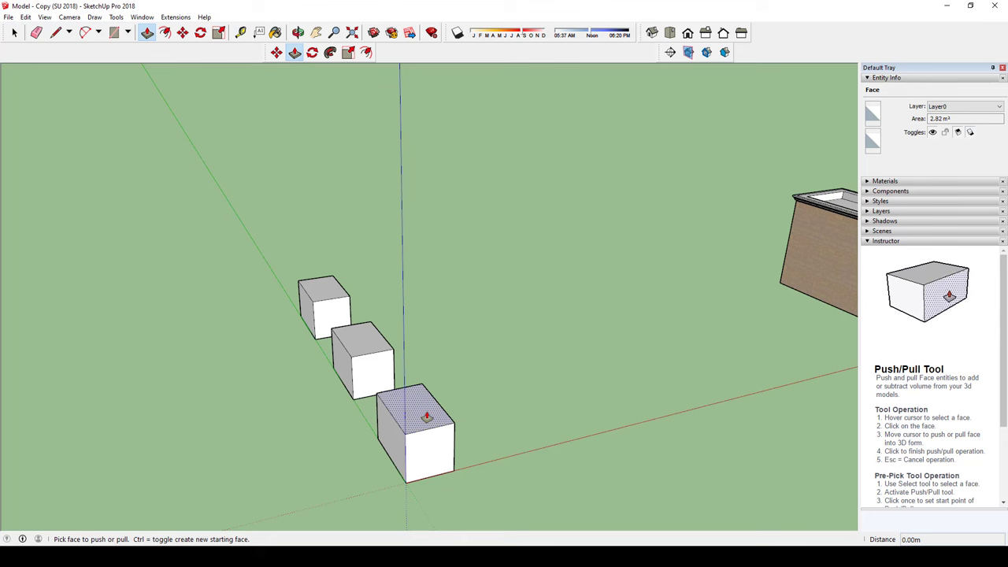
{"action": "left_click_drag", "start_coordinate": [426, 418], "coordinate": [449, 304]}
{"action": "middle_click_drag", "start_coordinate": [450, 304], "coordinate": [401, 315]}
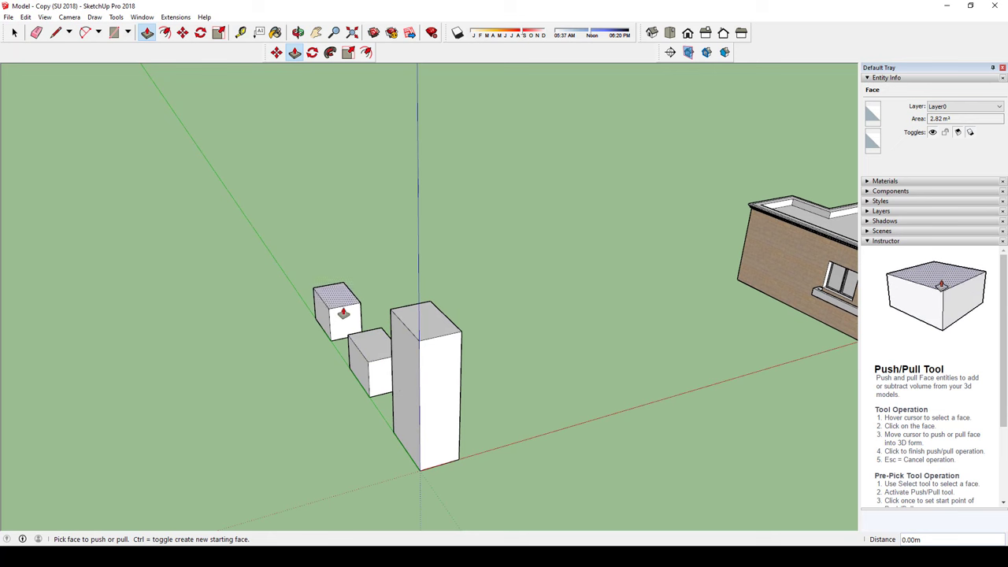
{"action": "key", "text": "space"}
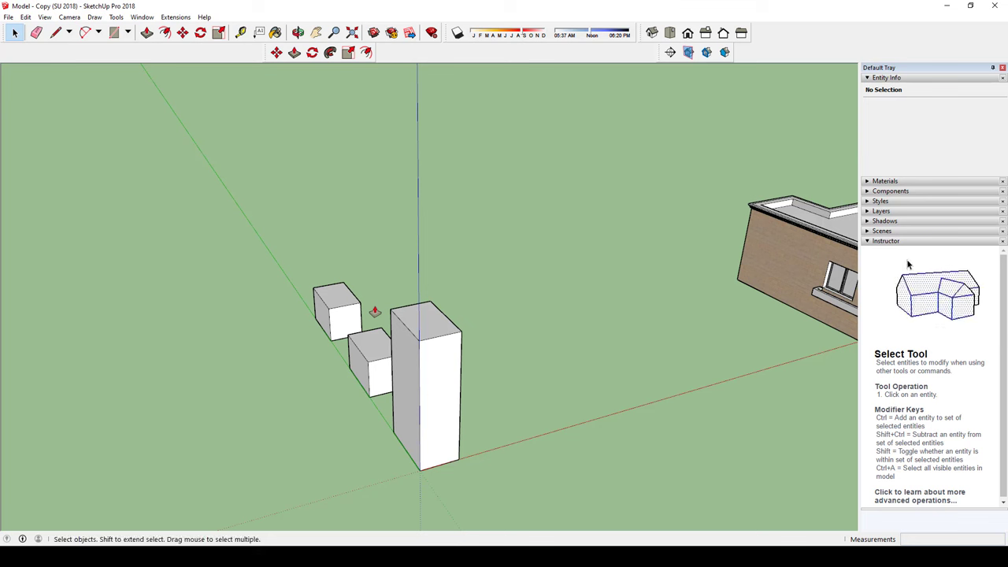
Step: Undo the recent box edits back to the flat rectangle and orbit around it
{"action": "key", "text": "ctrl+z"}
{"action": "key", "text": "ctrl+z"}
{"action": "key", "text": "ctrl+z"}
{"action": "key", "text": "ctrl+z"}
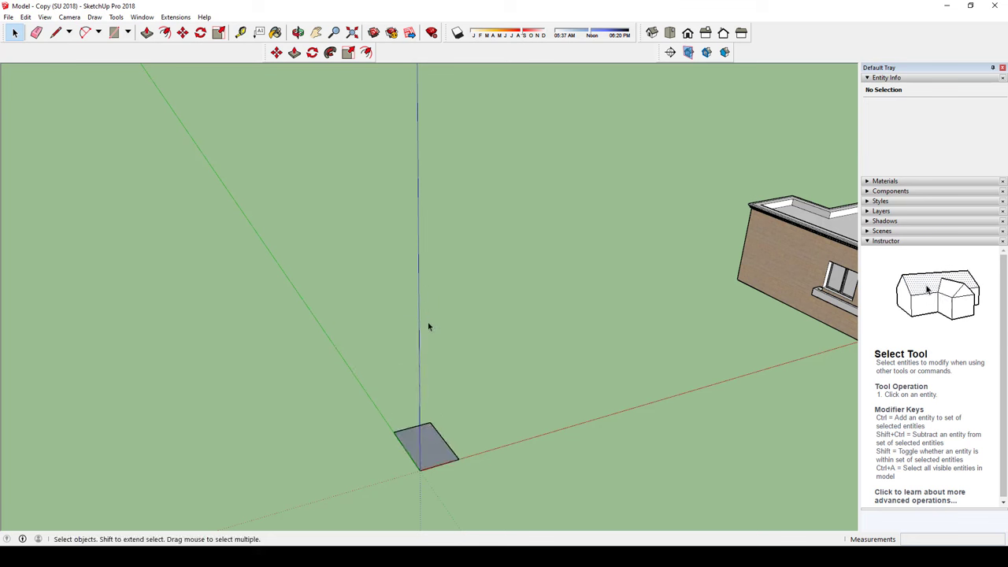
{"action": "scroll", "coordinate": [437, 414], "scroll_direction": "up", "scroll_amount": 1}
{"action": "mouse_move", "coordinate": [403, 468]}
{"action": "middle_mouse_down"}
{"action": "mouse_move", "coordinate": [428, 408]}
{"action": "mouse_move", "coordinate": [439, 448]}
{"action": "middle_mouse_up"}
{"action": "scroll", "coordinate": [442, 431], "scroll_direction": "up", "scroll_amount": 2}
{"action": "scroll", "coordinate": [444, 432], "scroll_direction": "up", "scroll_amount": 2}
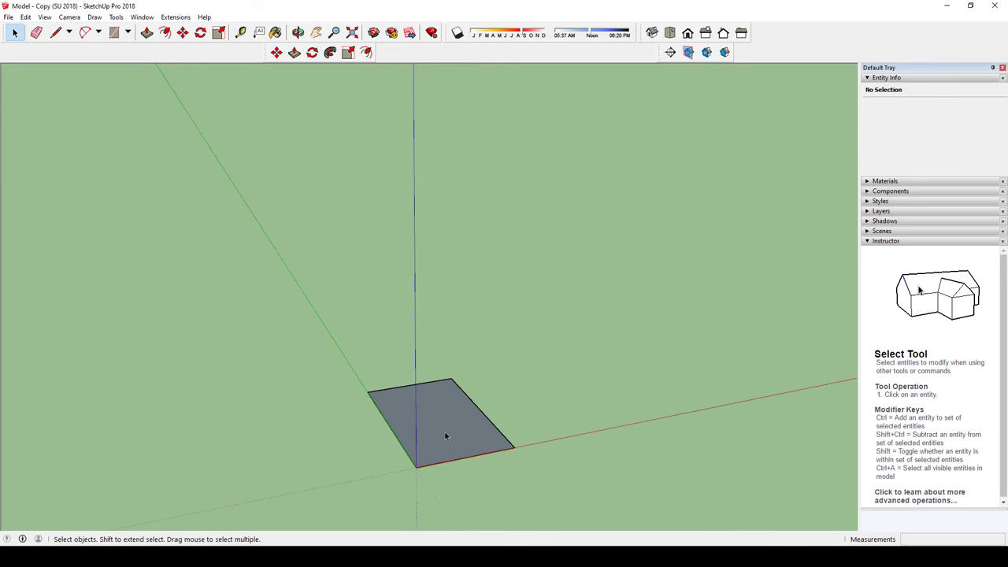
Step: Turn the selected rectangle into a component with definition name '1'
{"action": "double_click", "coordinate": [453, 421]}
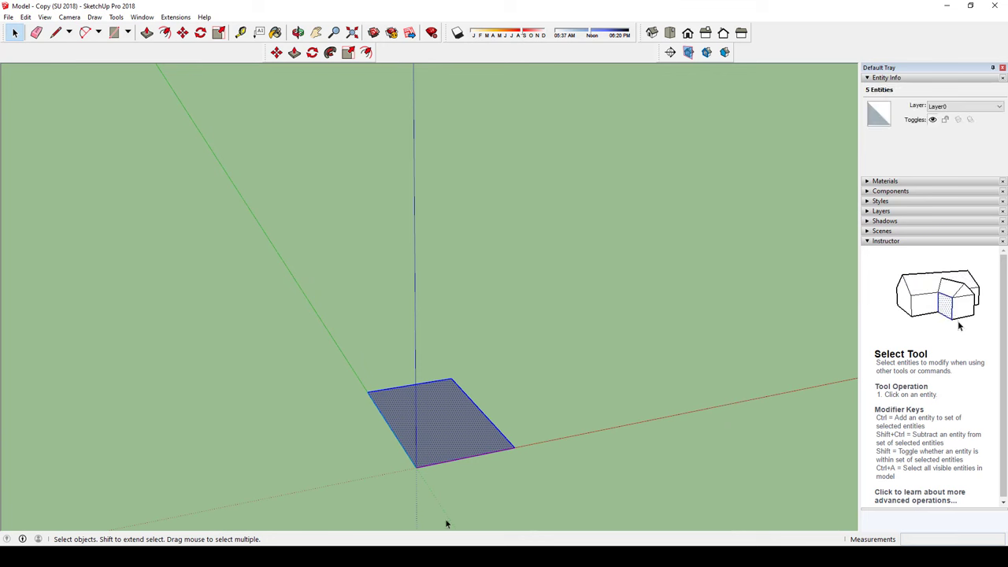
{"action": "right_click", "coordinate": [446, 402]}
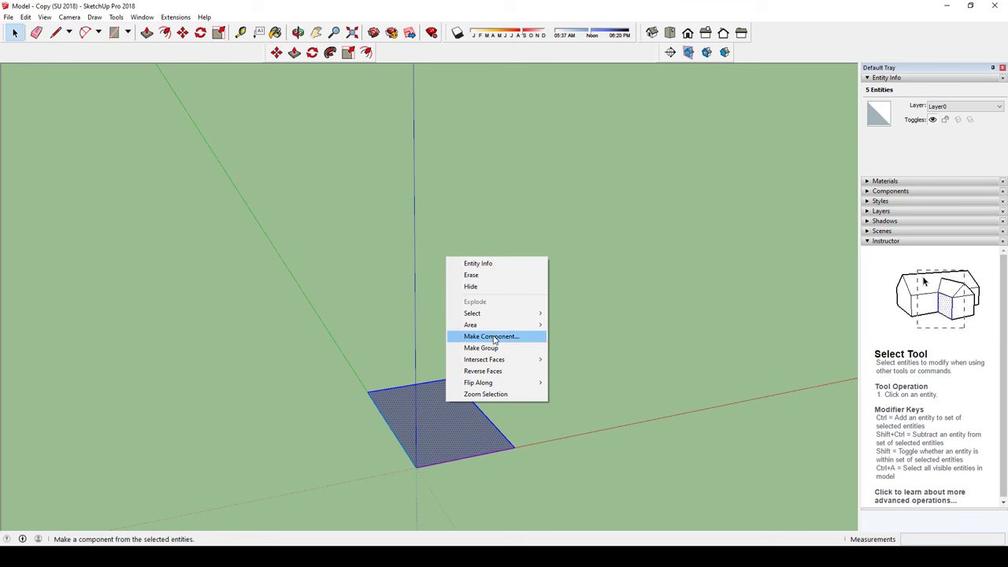
{"action": "left_click", "coordinate": [495, 340]}
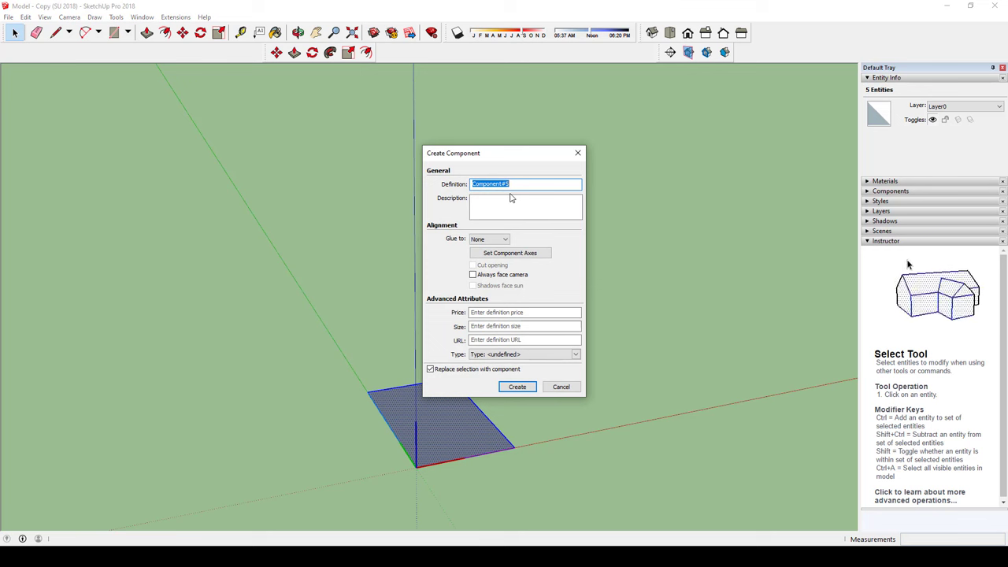
{"action": "type", "text": "1"}
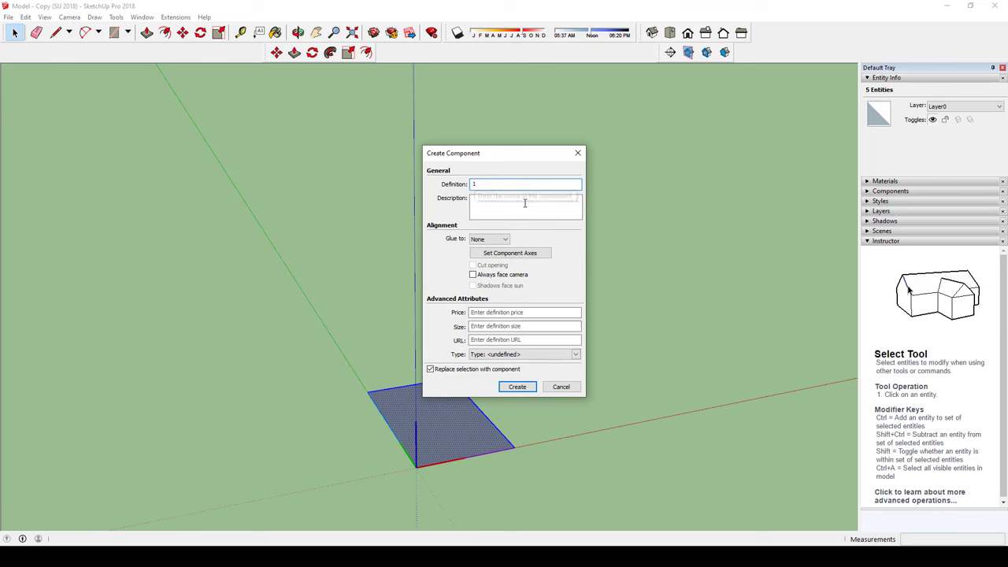
{"action": "left_click", "coordinate": [518, 387]}
{"action": "mouse_move", "coordinate": [519, 387]}
{"action": "middle_mouse_down"}
{"action": "mouse_move", "coordinate": [444, 434]}
{"action": "mouse_move", "coordinate": [584, 405]}
{"action": "mouse_move", "coordinate": [459, 367]}
{"action": "middle_mouse_up"}
{"action": "left_click", "coordinate": [459, 367]}
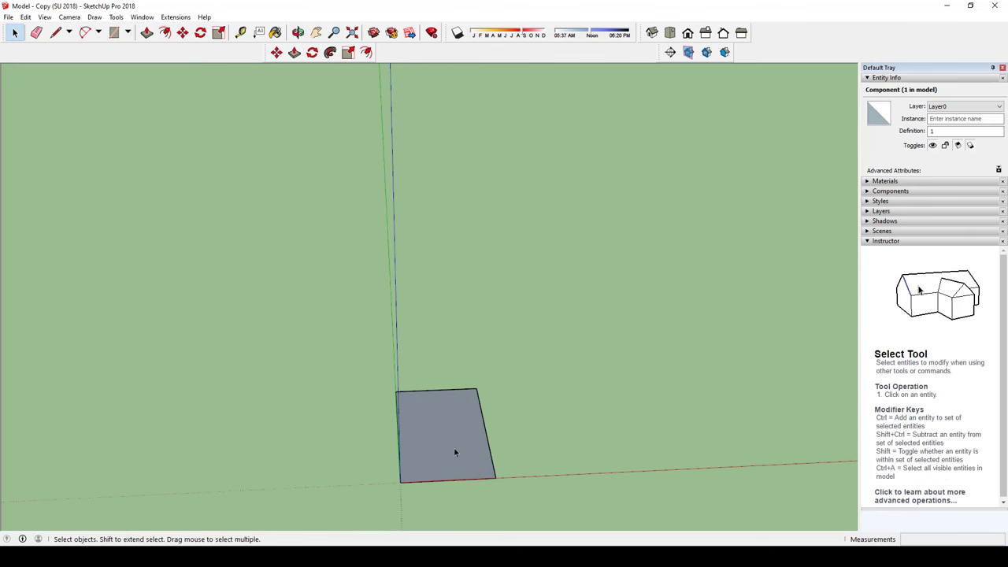
Step: Push/pull the rectangle face up into a 1.75m-tall box
{"action": "key", "text": "b"}
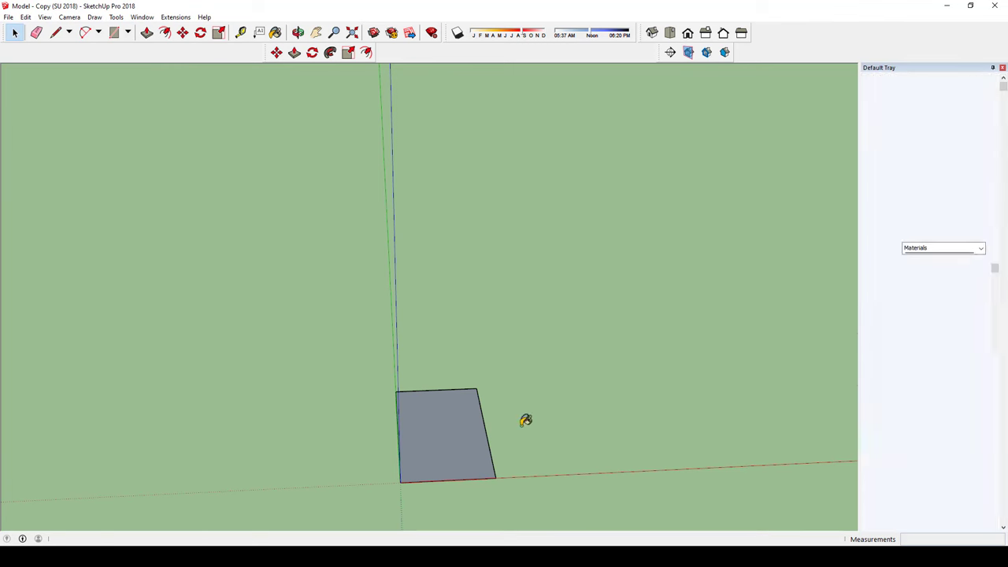
{"action": "key", "text": "p"}
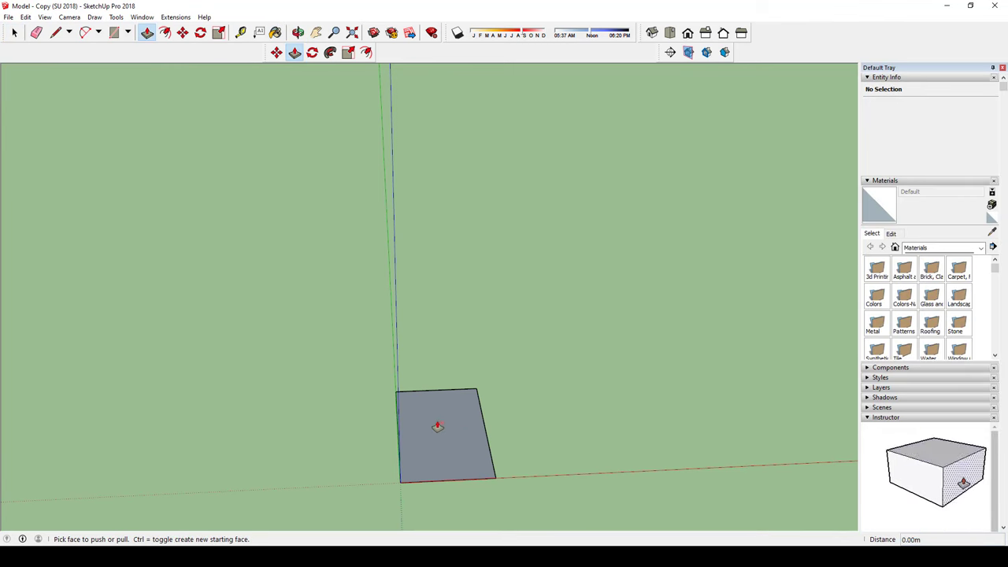
{"action": "middle_click_drag", "start_coordinate": [428, 441], "coordinate": [493, 384]}
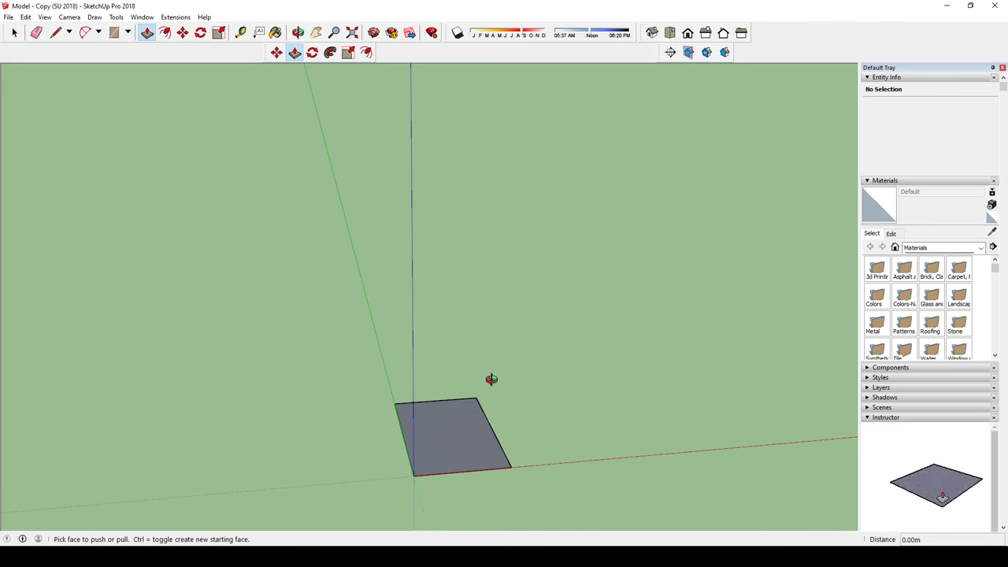
{"action": "key", "text": "space"}
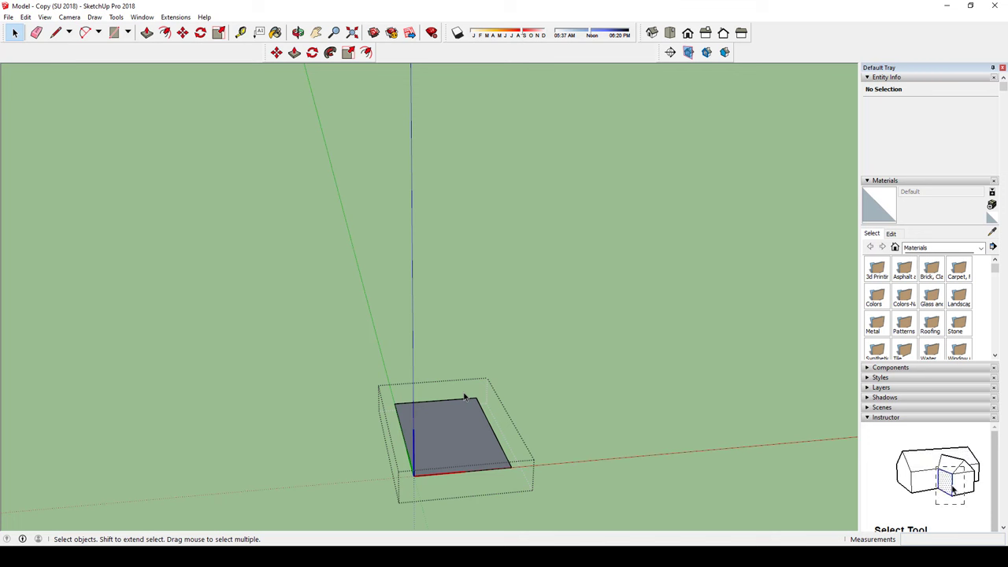
{"action": "key", "text": "p"}
{"action": "left_click", "coordinate": [468, 426]}
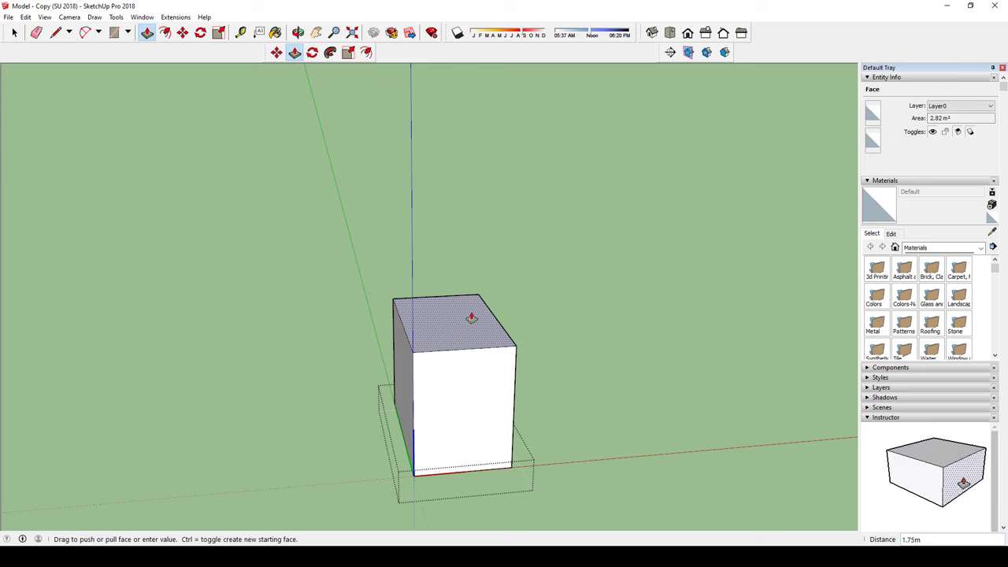
{"action": "left_click", "coordinate": [470, 320]}
{"action": "scroll", "coordinate": [461, 360], "scroll_direction": "down", "scroll_amount": 3}
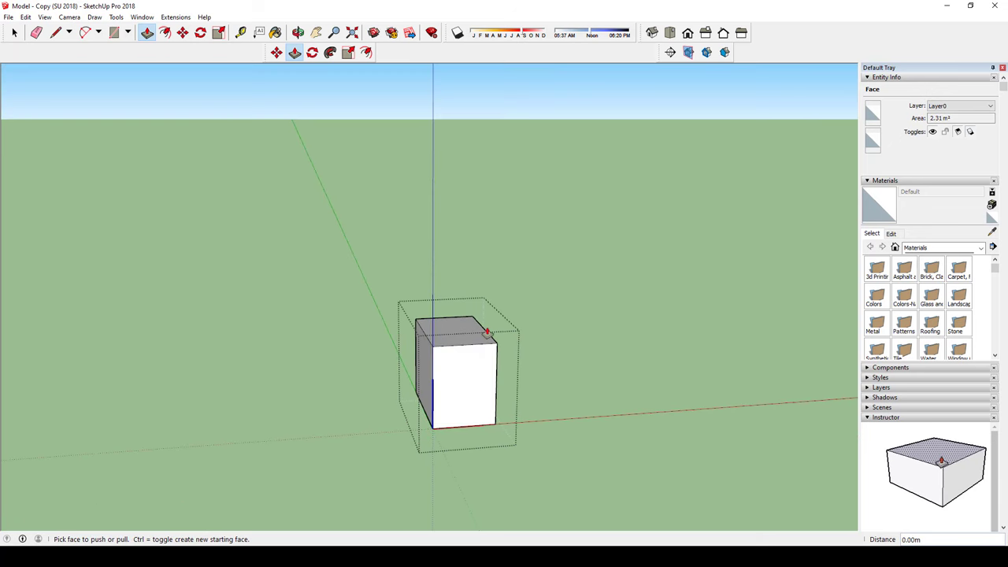
{"action": "key", "text": "space"}
Step: Copy the box component with Ctrl-Move, arraying two evenly spaced copies with *2
{"action": "mouse_move", "coordinate": [535, 321]}
{"action": "middle_mouse_down"}
{"action": "mouse_move", "coordinate": [427, 371]}
{"action": "mouse_move", "coordinate": [446, 349]}
{"action": "middle_mouse_up"}
{"action": "left_click", "coordinate": [446, 349]}
{"action": "key", "text": "m"}
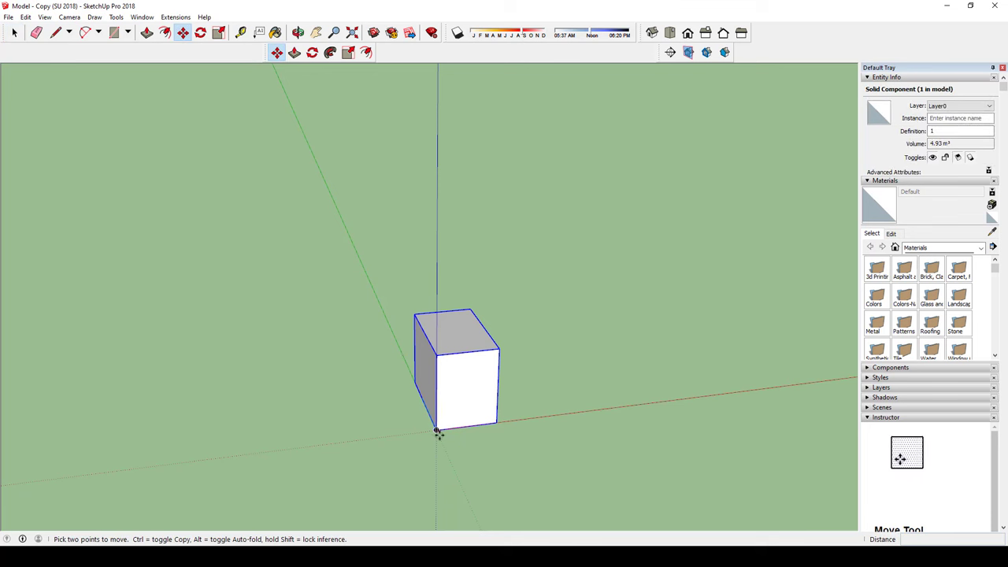
{"action": "key", "text": "ctrl"}
{"action": "left_click", "coordinate": [423, 419]}
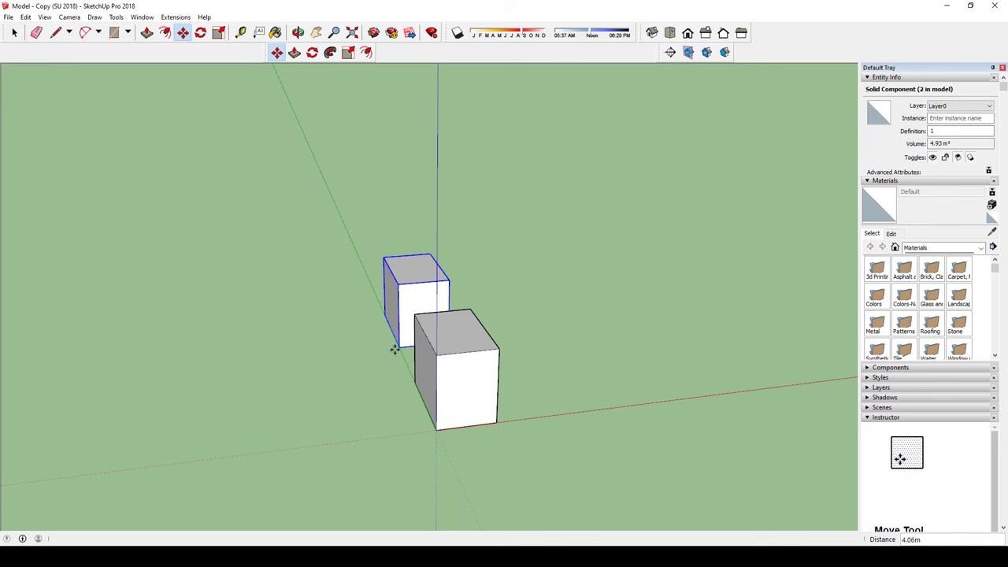
{"action": "type", "text": "*2"}
{"action": "key", "text": "Return"}
{"action": "scroll", "coordinate": [394, 350], "scroll_direction": "down", "scroll_amount": 2}
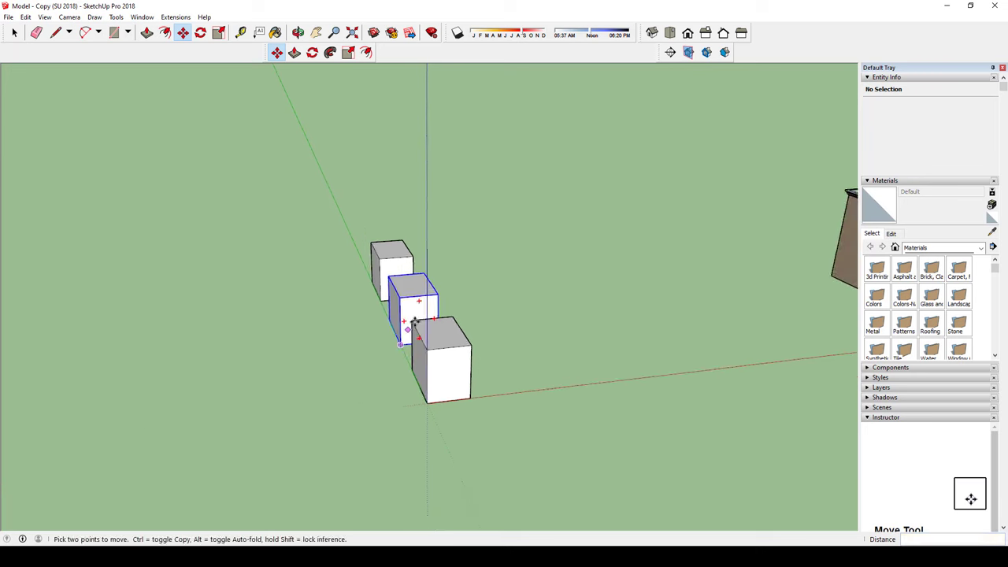
{"action": "mouse_move", "coordinate": [394, 350]}
{"action": "middle_mouse_down"}
{"action": "mouse_move", "coordinate": [502, 407]}
{"action": "mouse_move", "coordinate": [441, 378]}
{"action": "middle_mouse_up"}
Step: Add a fourth box copy in line with the other three
{"action": "key", "text": "m"}
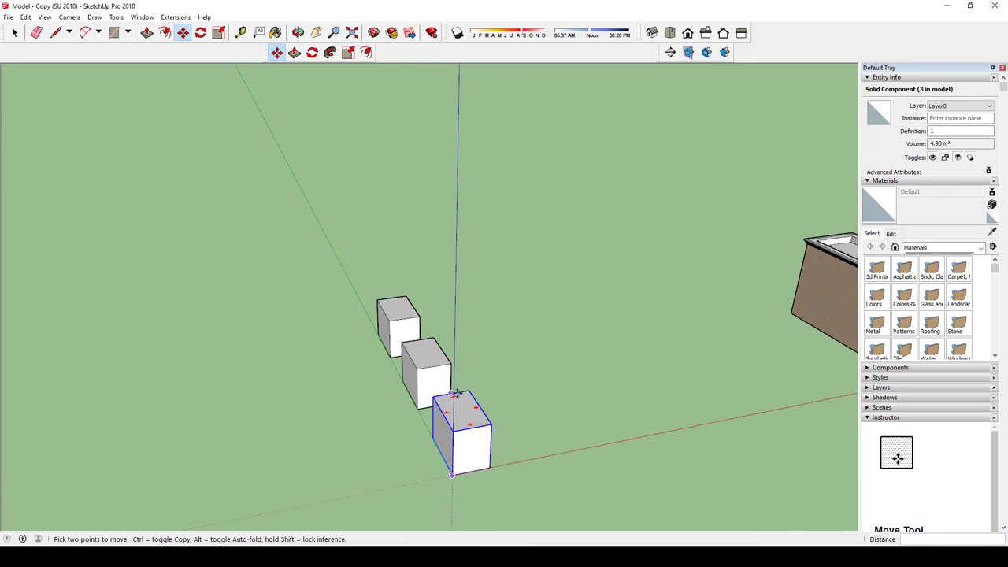
{"action": "key", "text": "ctrl"}
{"action": "left_click", "coordinate": [390, 357]}
{"action": "left_click", "coordinate": [357, 312]}
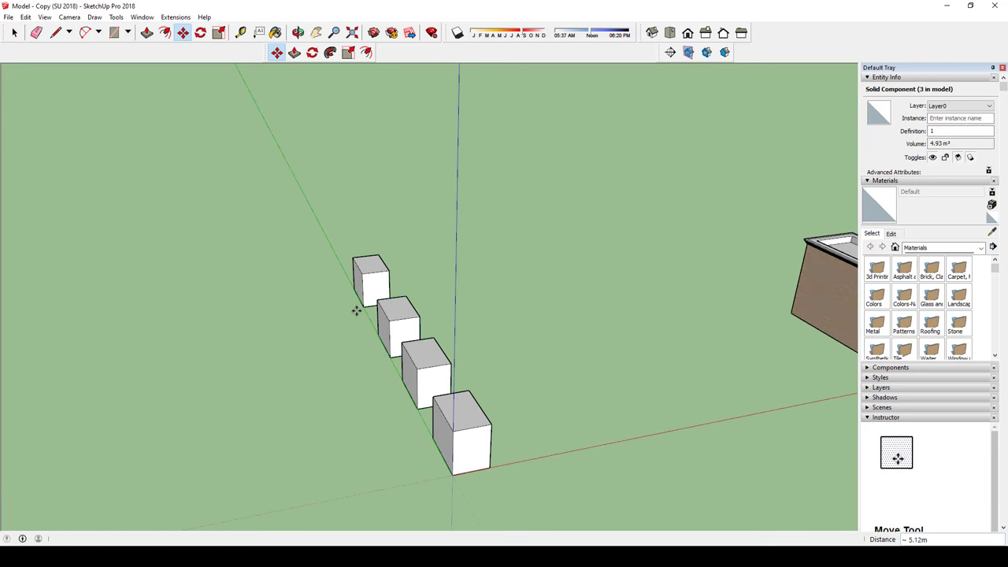
{"action": "middle_click_drag", "start_coordinate": [355, 309], "coordinate": [441, 322]}
{"action": "key", "text": "space"}
{"action": "left_click", "coordinate": [484, 273]}
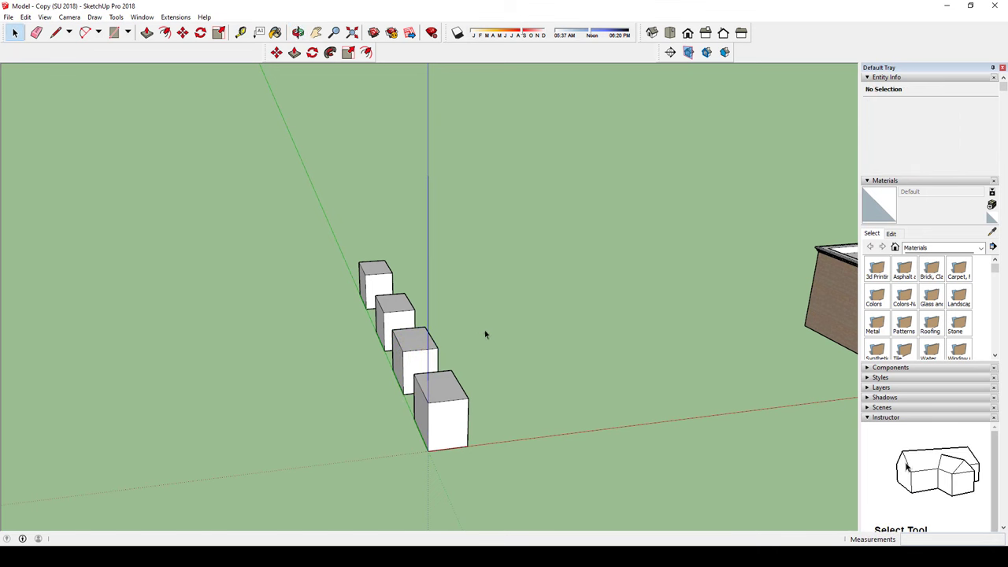
{"action": "mouse_move", "coordinate": [484, 272]}
{"action": "middle_mouse_down"}
{"action": "mouse_move", "coordinate": [518, 364]}
{"action": "mouse_move", "coordinate": [503, 415]}
{"action": "middle_mouse_up"}
{"action": "scroll", "coordinate": [473, 419], "scroll_direction": "up", "scroll_amount": 2}
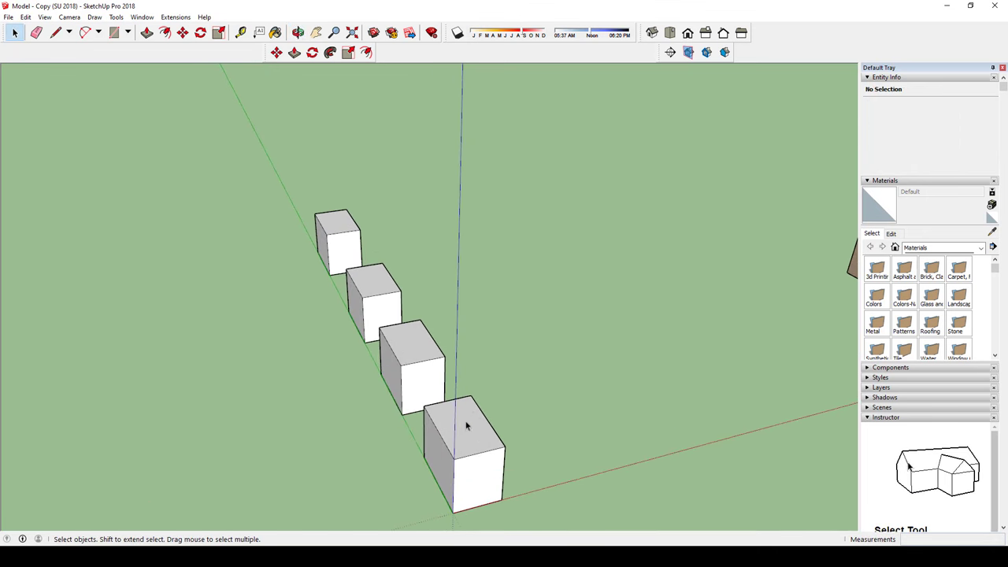
{"action": "left_click", "coordinate": [466, 421]}
{"action": "double_click", "coordinate": [466, 421]}
{"action": "left_click", "coordinate": [466, 421]}
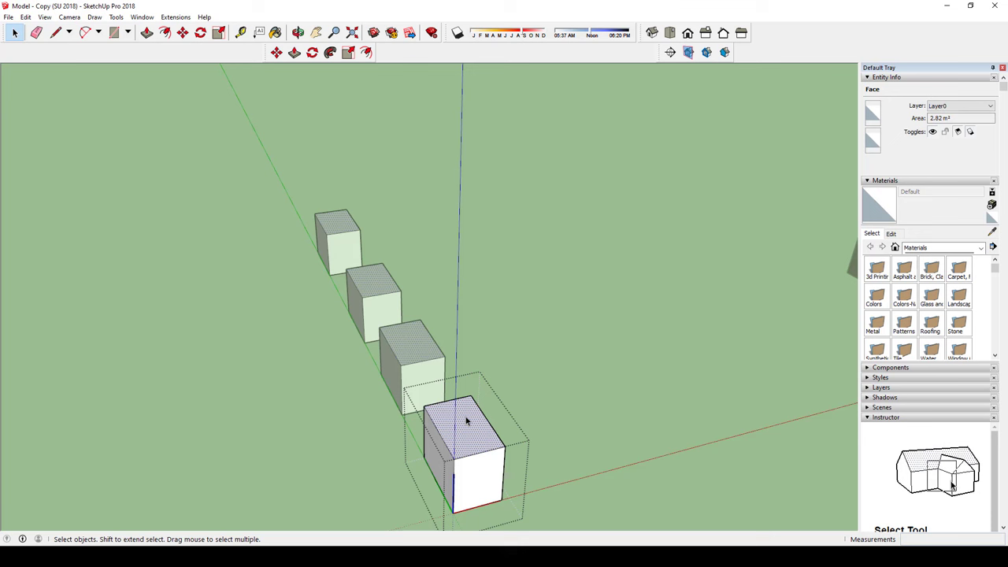
{"action": "left_click", "coordinate": [500, 423]}
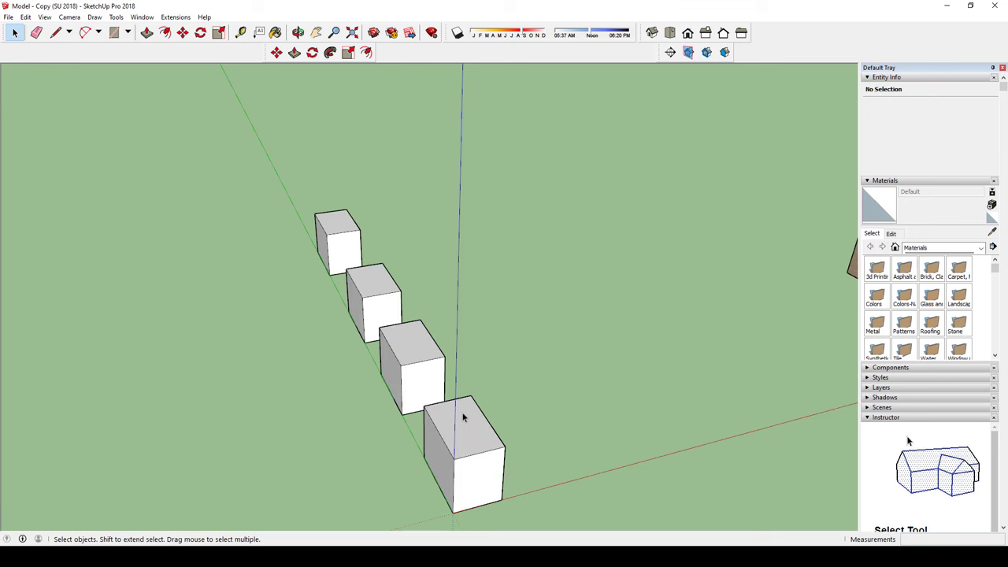
{"action": "double_click", "coordinate": [461, 415]}
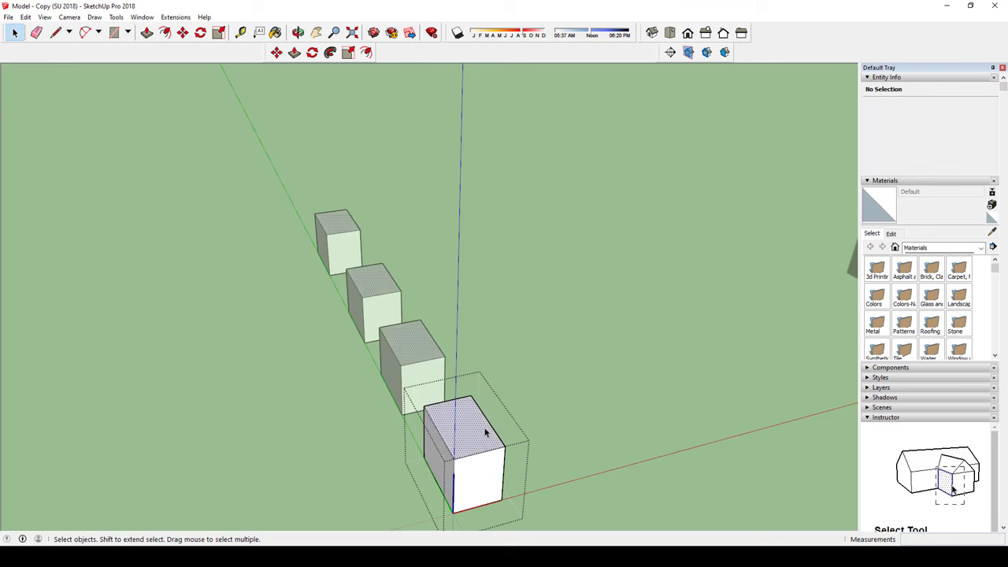
{"action": "left_click", "coordinate": [463, 442]}
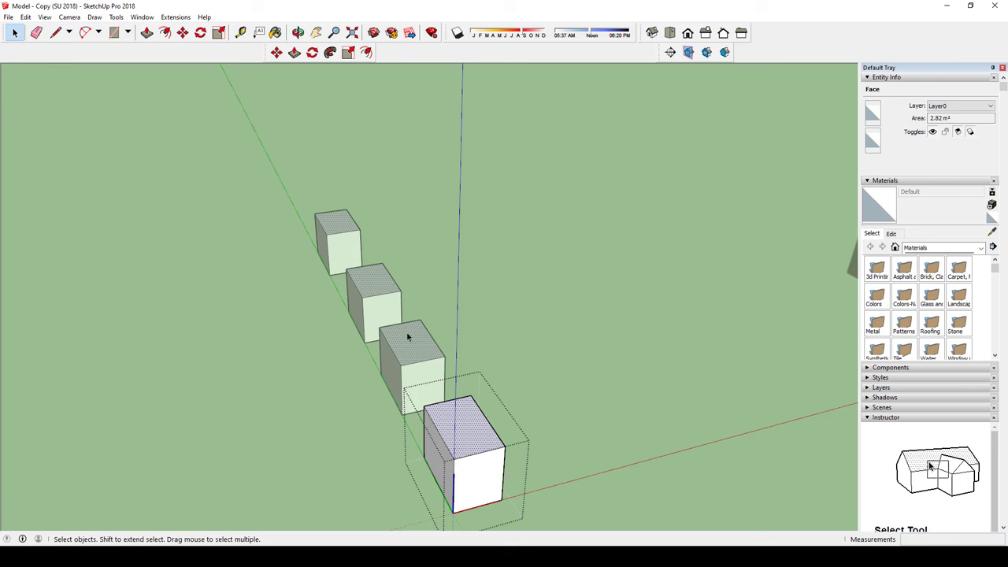
{"action": "key", "text": "p"}
{"action": "left_click_drag", "start_coordinate": [468, 430], "coordinate": [487, 341]}
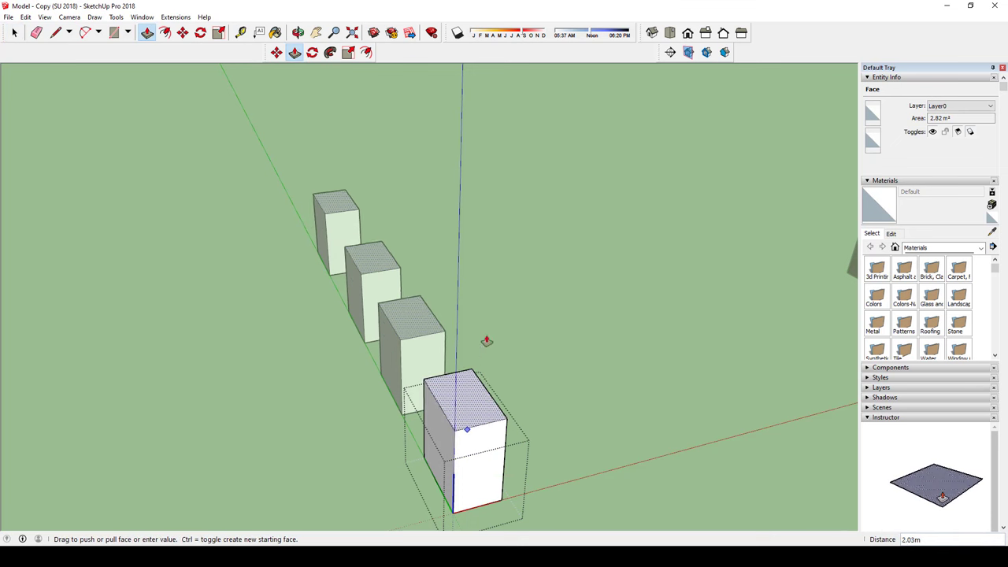
{"action": "key", "text": "Escape"}
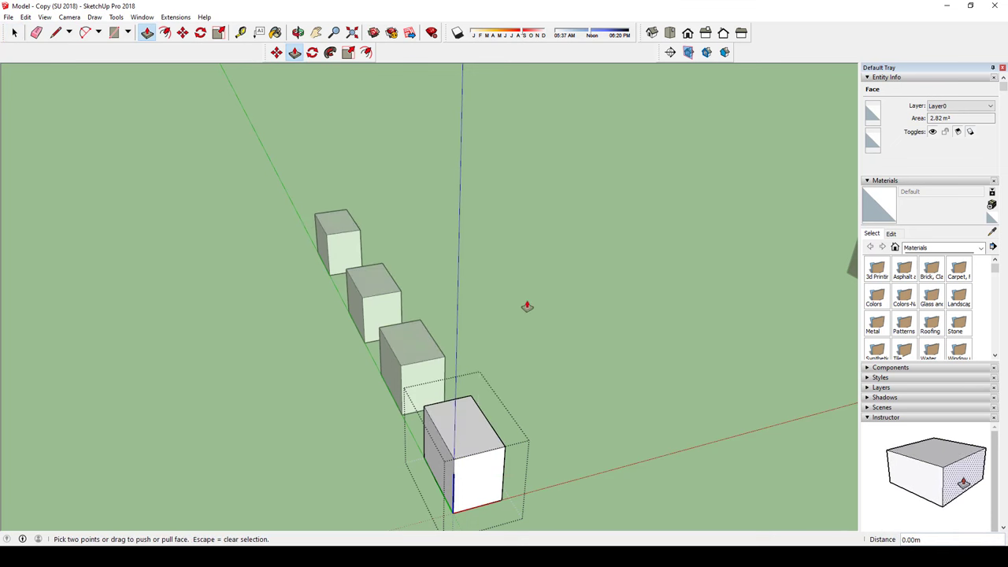
{"action": "key", "text": "space"}
{"action": "left_click", "coordinate": [464, 424]}
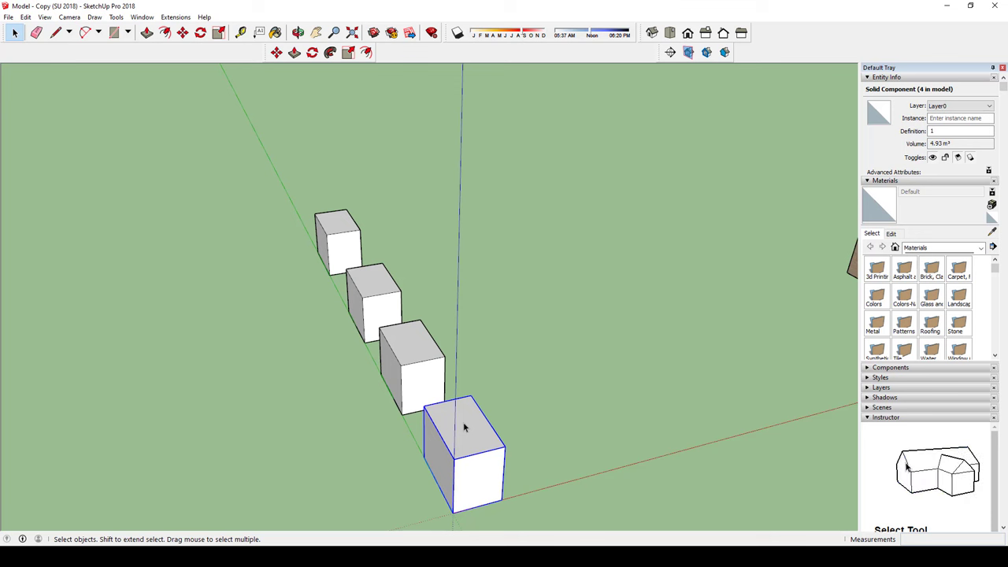
{"action": "left_click", "coordinate": [372, 288]}
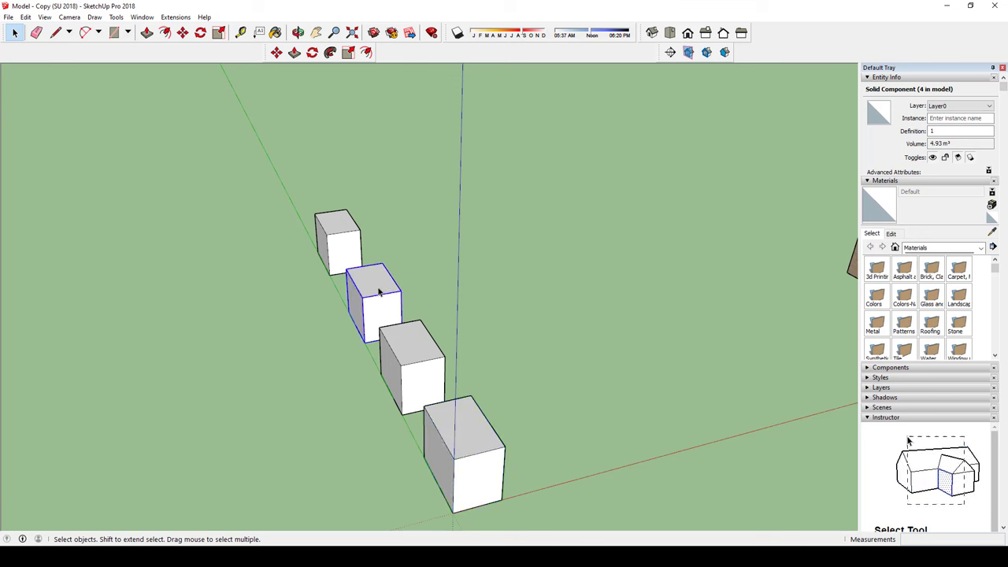
{"action": "double_click", "coordinate": [378, 290]}
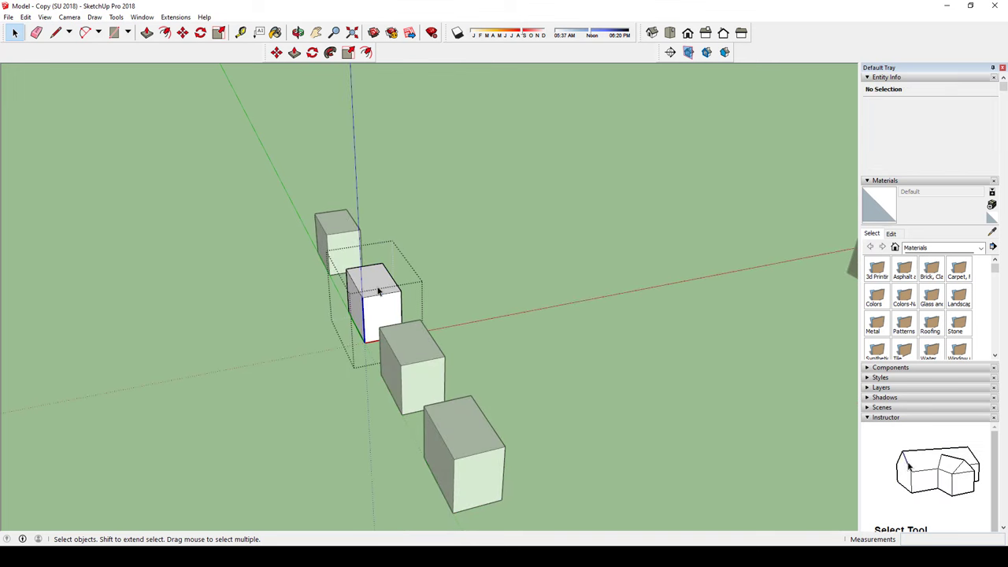
{"action": "key", "text": "p"}
{"action": "left_click", "coordinate": [377, 284]}
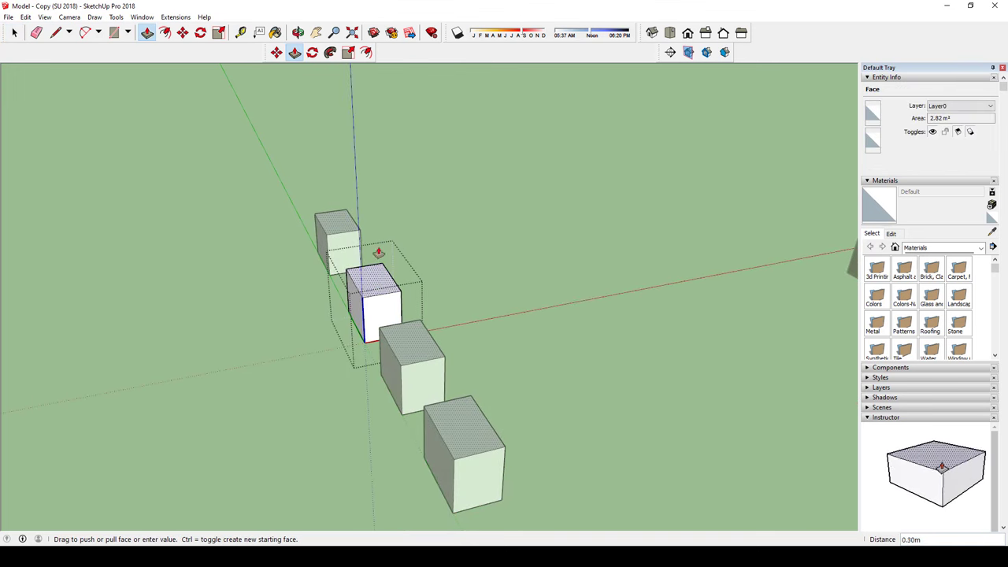
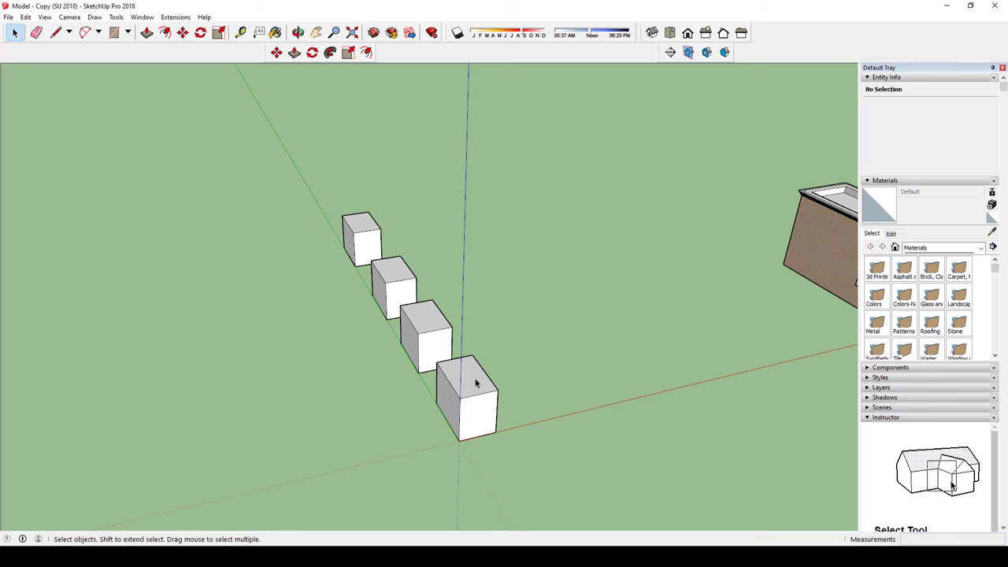
Step: Orbit slightly and select the front cube component of the four-cube row
{"action": "mouse_move", "coordinate": [475, 367]}
{"action": "middle_mouse_down"}
{"action": "mouse_move", "coordinate": [456, 344]}
{"action": "mouse_move", "coordinate": [482, 352]}
{"action": "middle_mouse_up"}
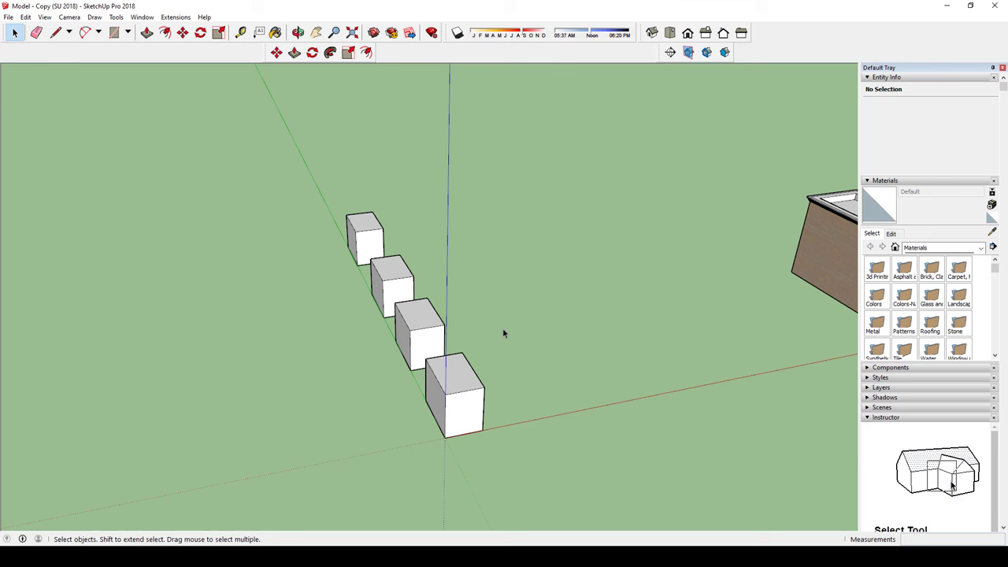
{"action": "left_click", "coordinate": [460, 373]}
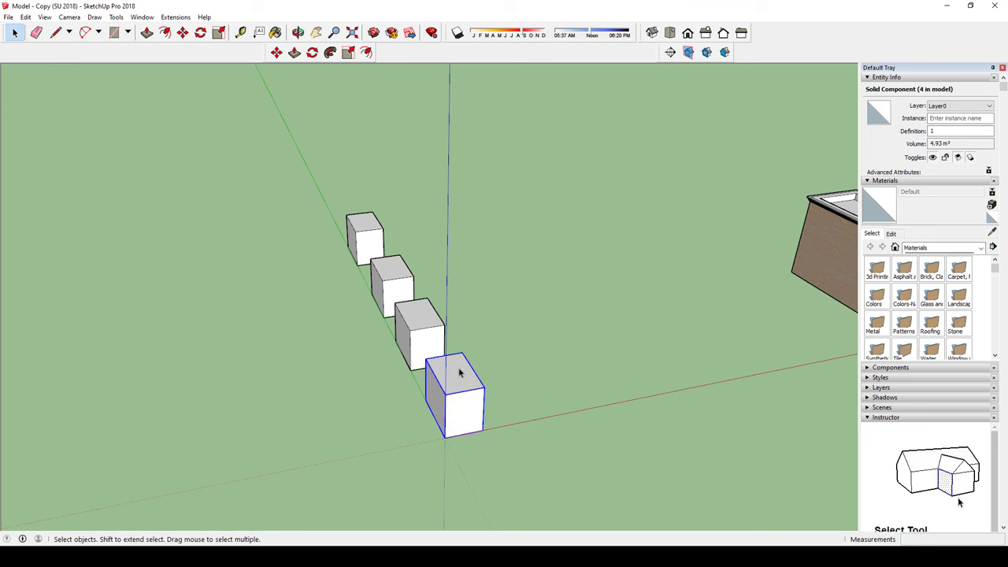
{"action": "key", "text": "s"}
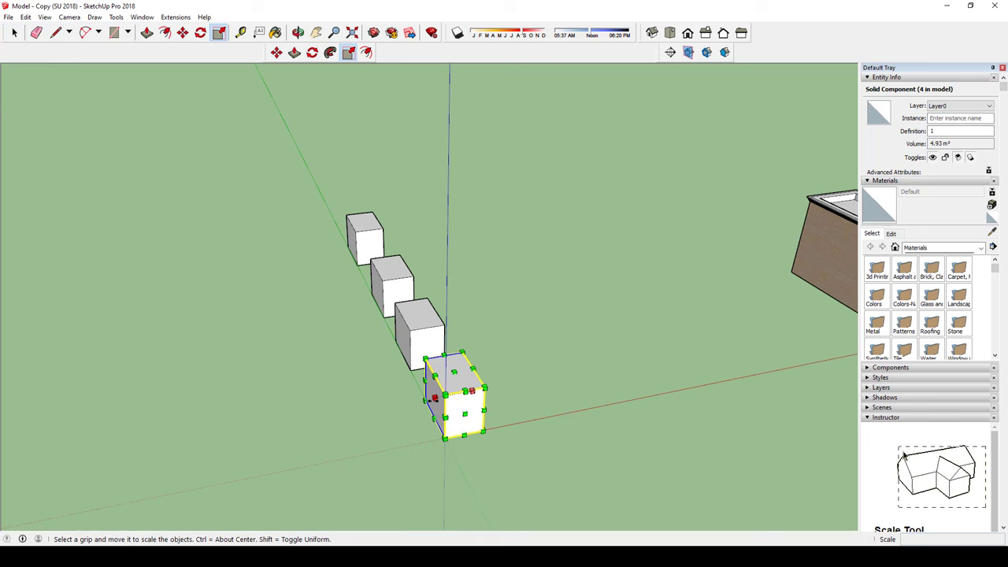
{"action": "mouse_move", "coordinate": [434, 402]}
{"action": "left_mouse_down"}
{"action": "mouse_move", "coordinate": [378, 410]}
{"action": "mouse_move", "coordinate": [337, 434]}
{"action": "mouse_move", "coordinate": [388, 425]}
{"action": "left_mouse_up"}
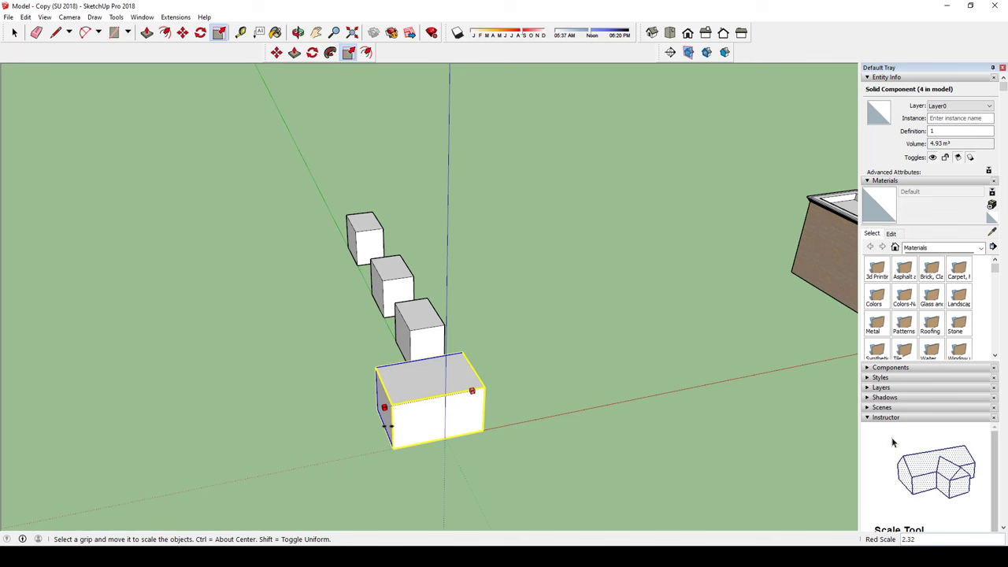
{"action": "key", "text": "space"}
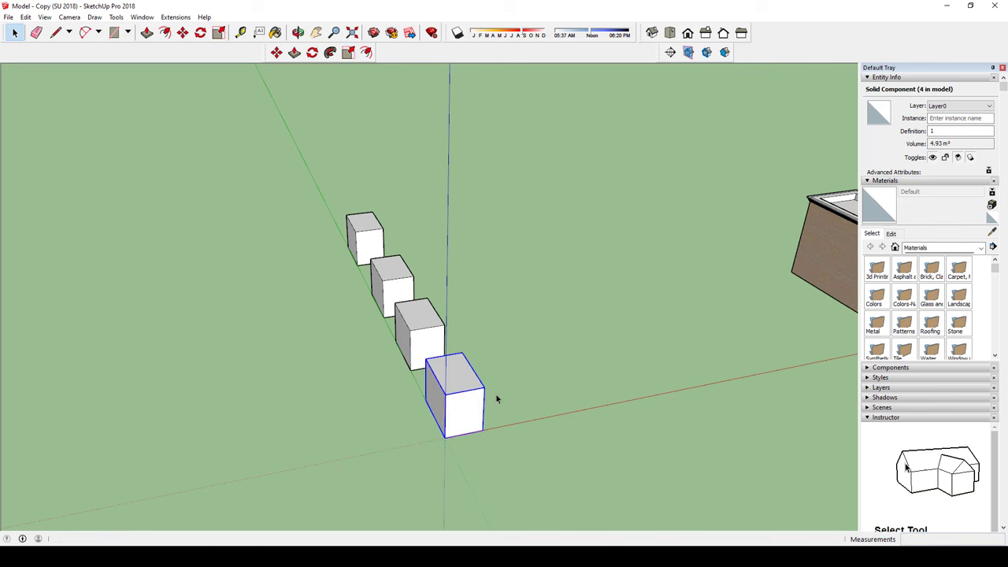
{"action": "scroll", "coordinate": [497, 399], "scroll_direction": "down", "scroll_amount": 2}
{"action": "scroll", "coordinate": [473, 392], "scroll_direction": "up", "scroll_amount": 4}
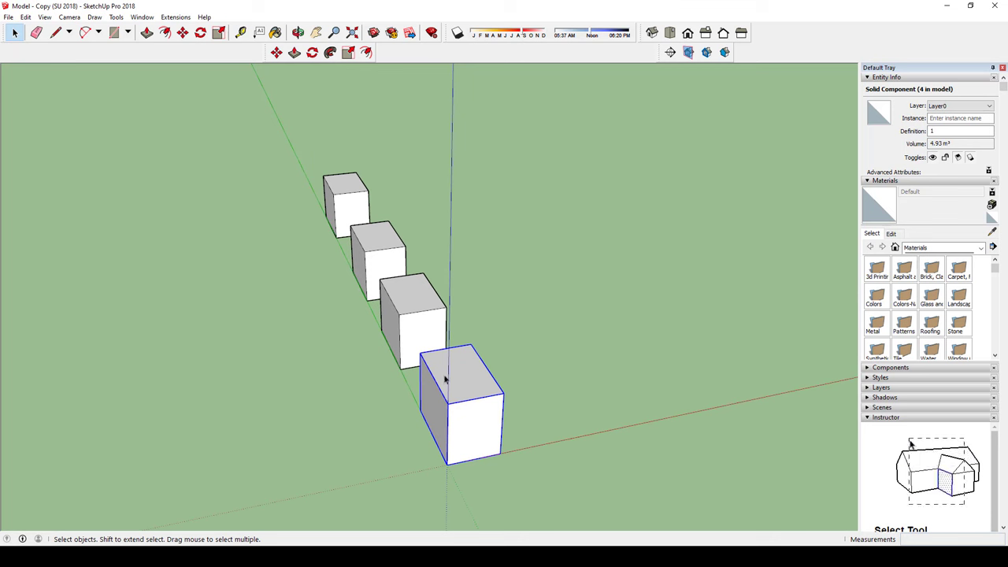
Step: Open the front cube component and trial-rotate its geometry about its bottom corner
{"action": "double_click", "coordinate": [470, 376]}
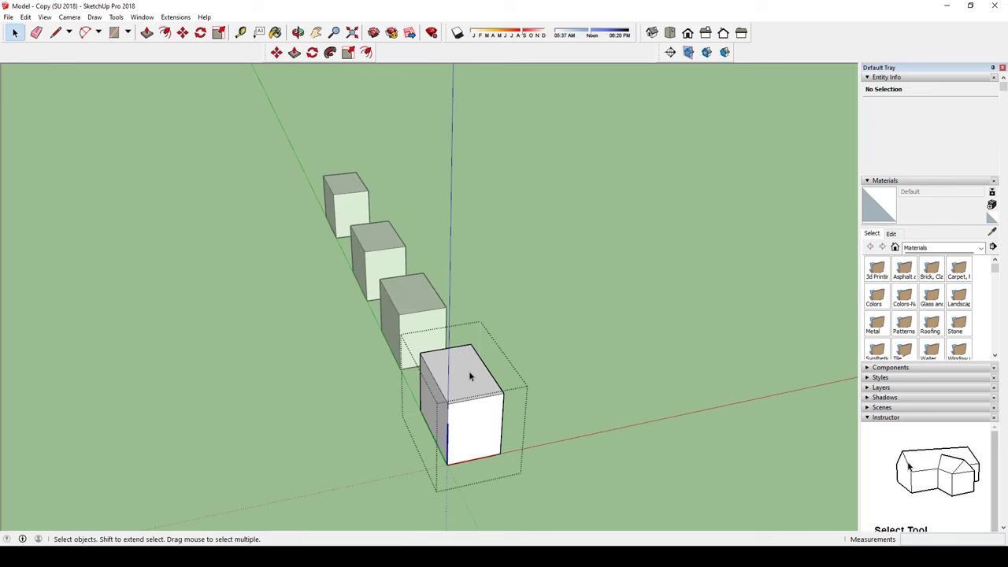
{"action": "left_click", "coordinate": [471, 376]}
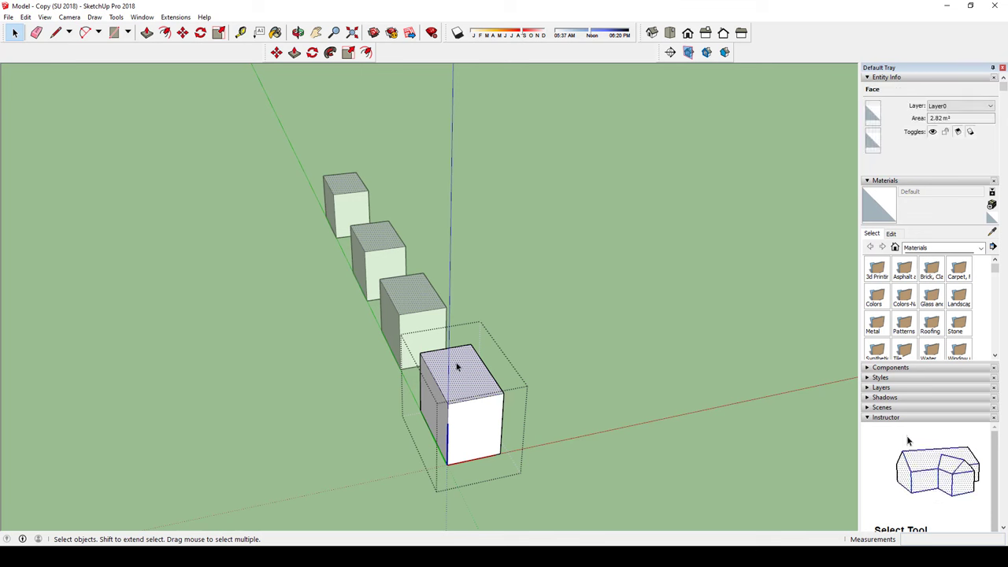
{"action": "triple_click", "coordinate": [470, 375]}
{"action": "key", "text": "q"}
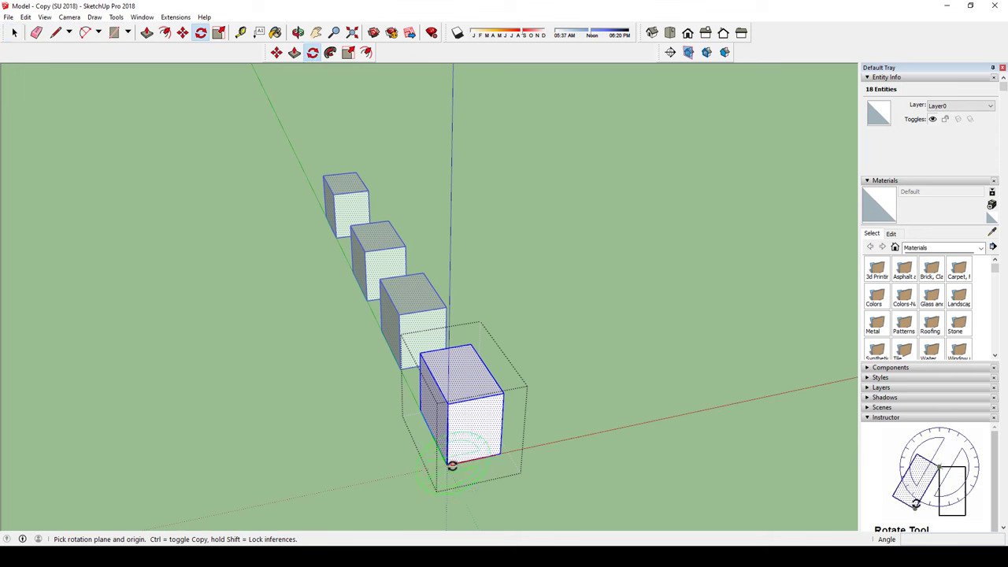
{"action": "left_click", "coordinate": [446, 465]}
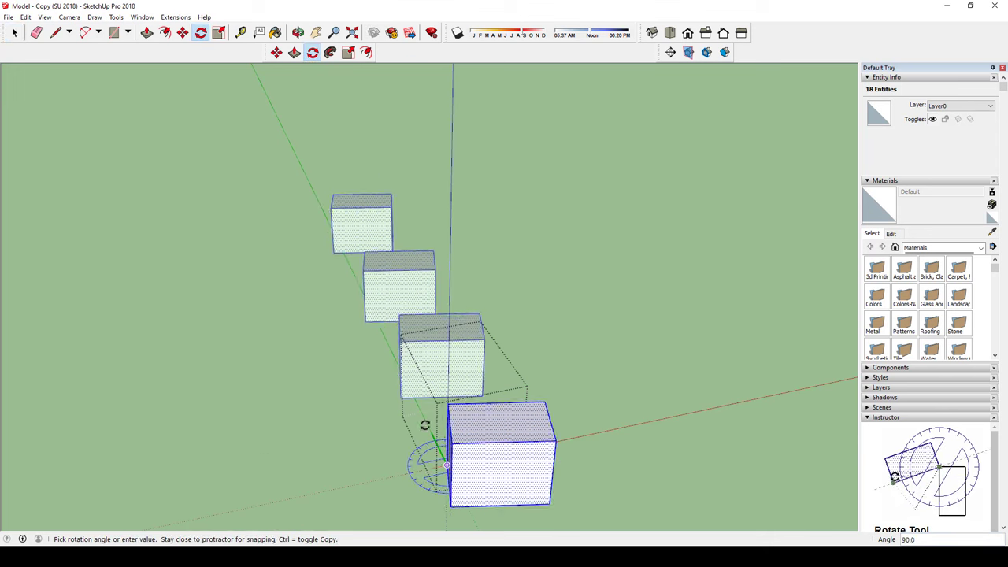
{"action": "left_click", "coordinate": [434, 490]}
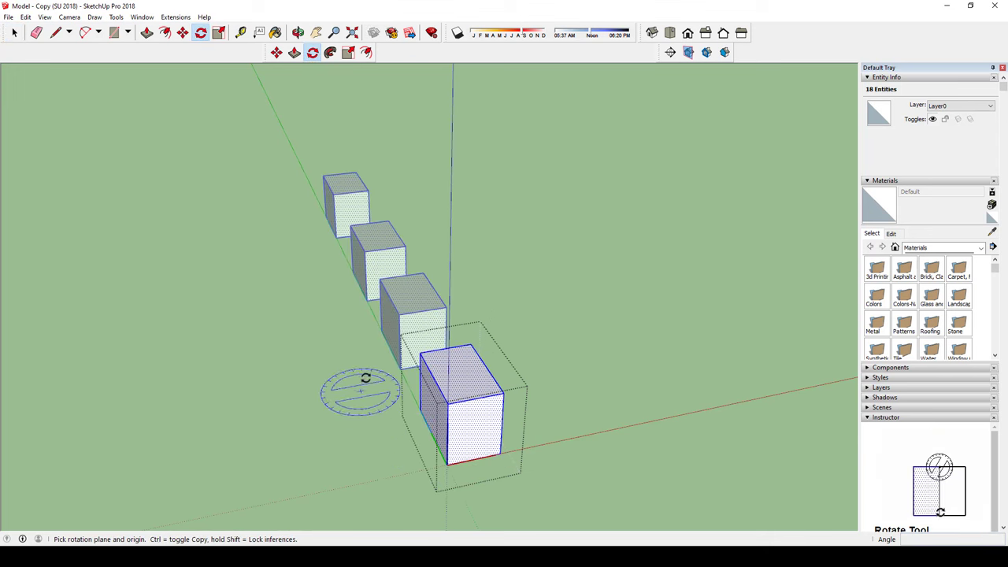
{"action": "key", "text": "space"}
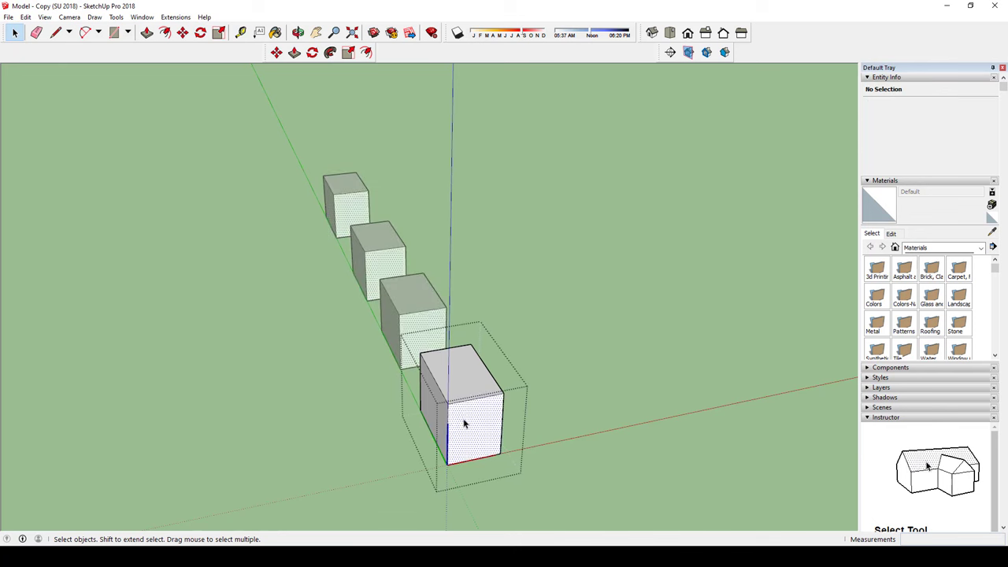
Step: Select the cube's geometry, start a move, then cancel it and clear the selection
{"action": "triple_click", "coordinate": [463, 424]}
{"action": "key", "text": "m"}
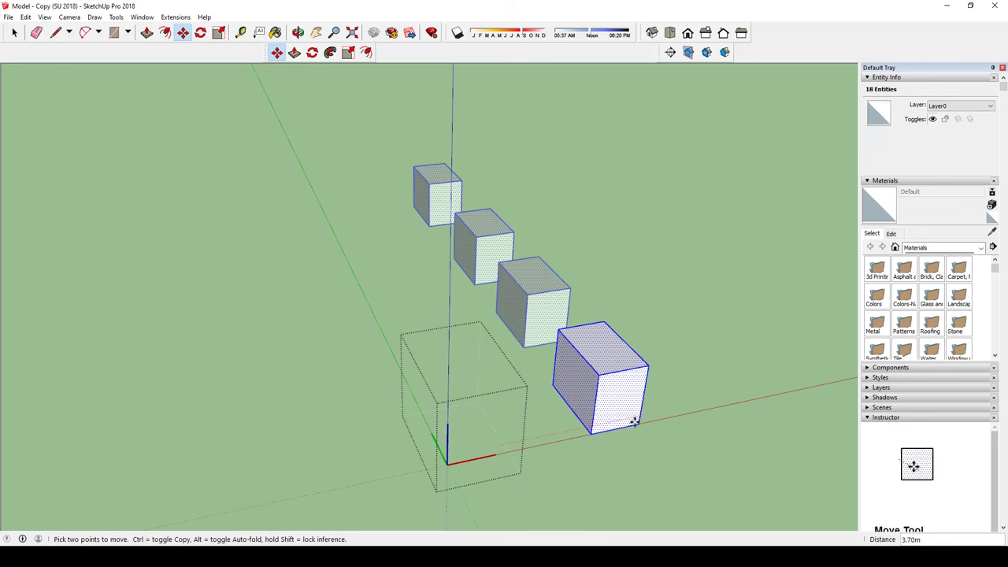
{"action": "key", "text": "Escape"}
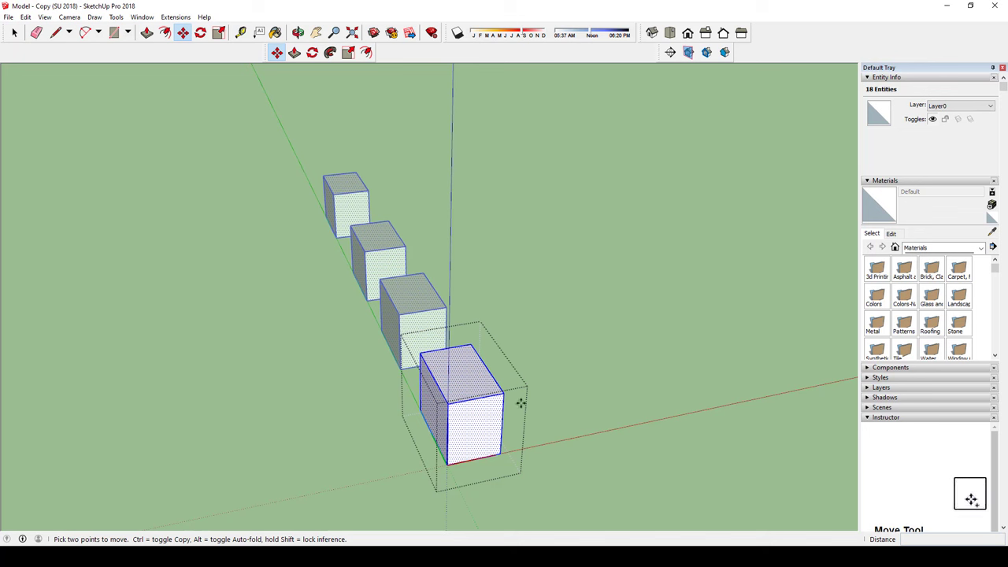
{"action": "key", "text": "ctrl+t"}
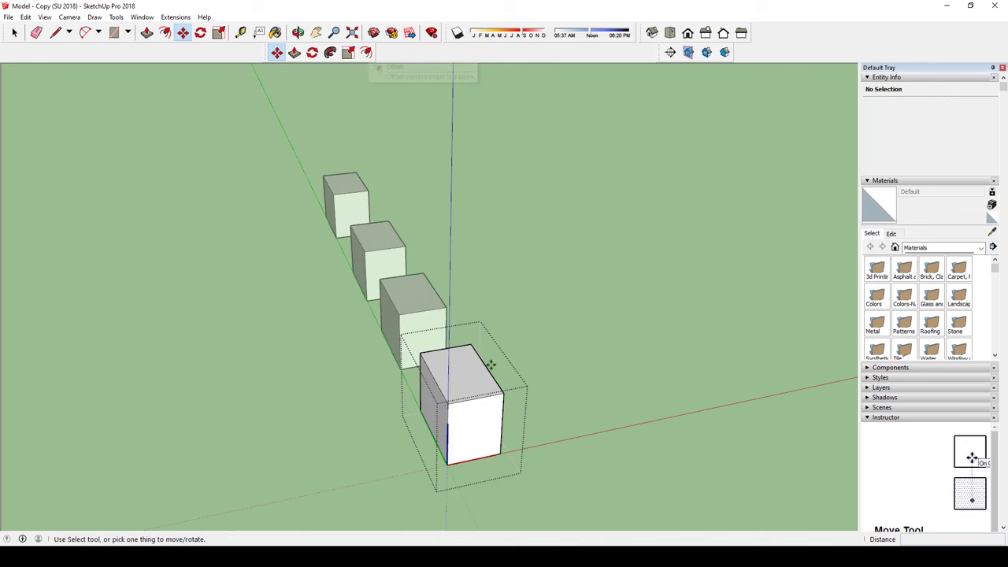
{"action": "key", "text": "space"}
Step: Select the cube's top face and begin an offset, then cancel it
{"action": "double_click", "coordinate": [467, 377]}
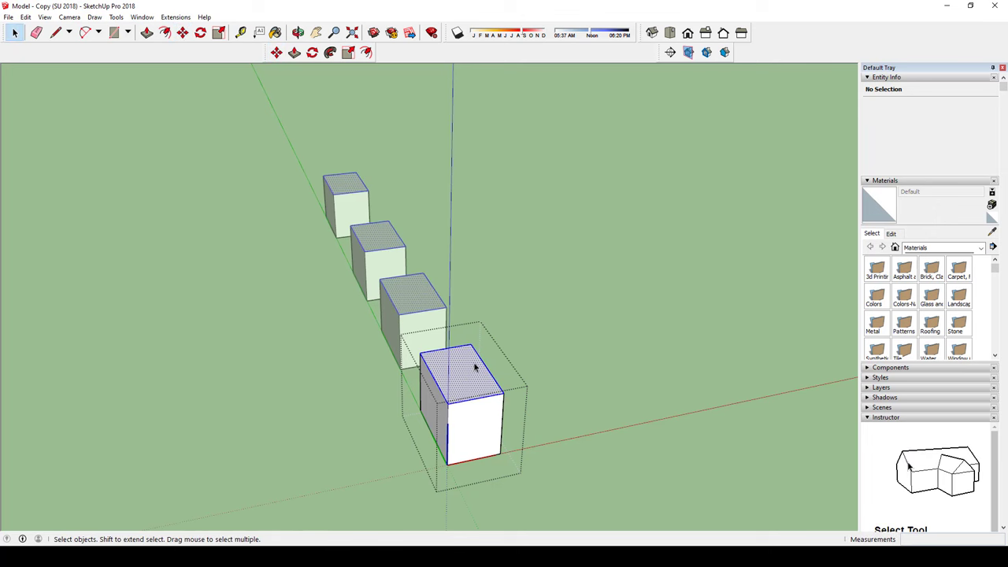
{"action": "left_click", "coordinate": [366, 52]}
{"action": "left_click", "coordinate": [463, 369]}
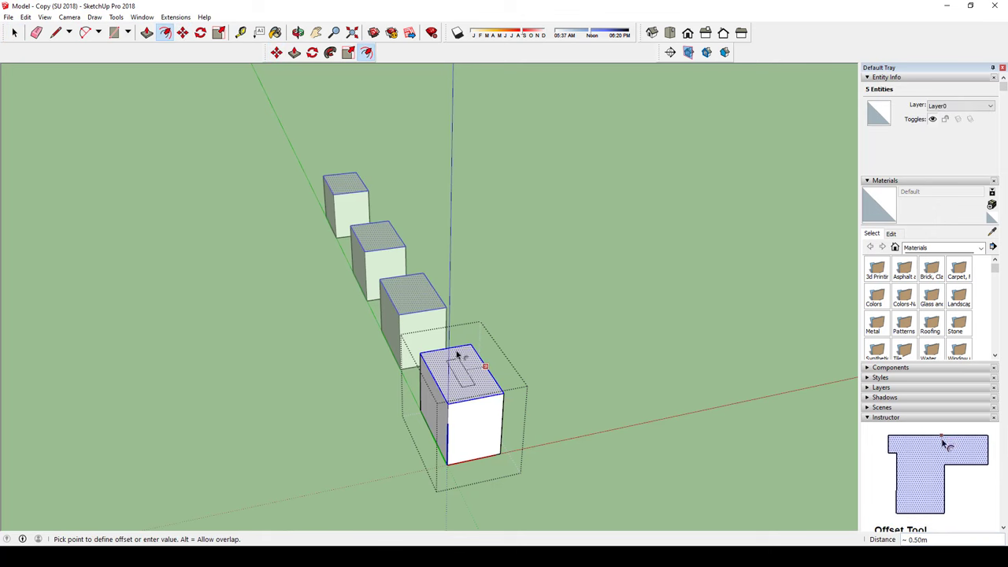
{"action": "key", "text": "space"}
{"action": "scroll", "coordinate": [449, 367], "scroll_direction": "up", "scroll_amount": 2}
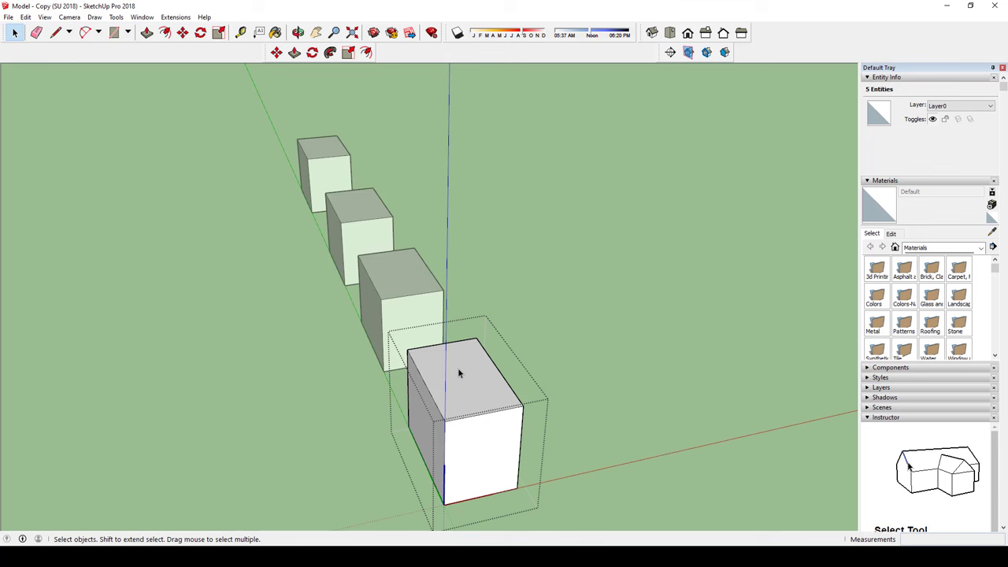
Step: Offset the top face's edge inward to create the inset outline, then reselect the cube's geometry
{"action": "left_click", "coordinate": [455, 374]}
{"action": "left_click", "coordinate": [366, 52]}
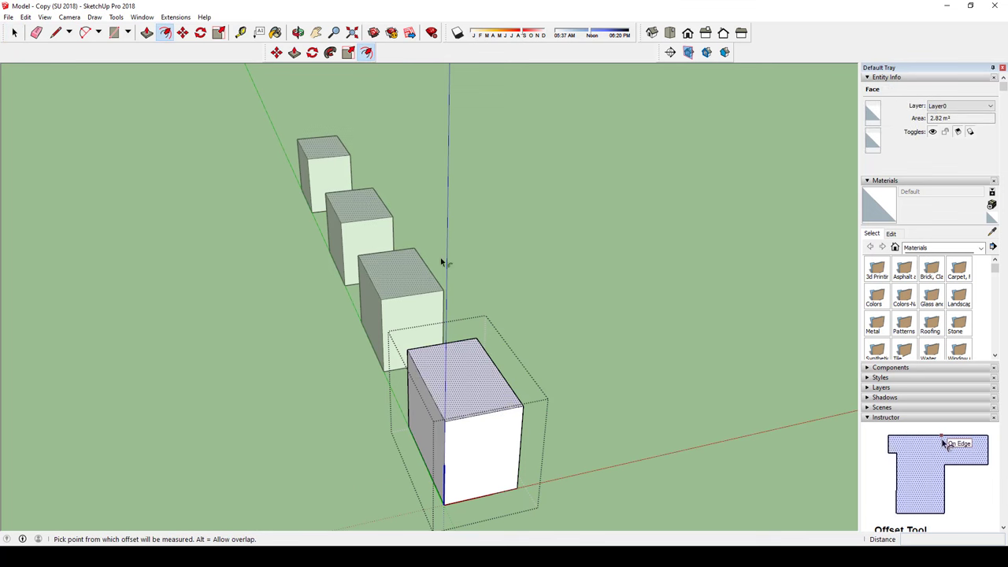
{"action": "left_click", "coordinate": [457, 370]}
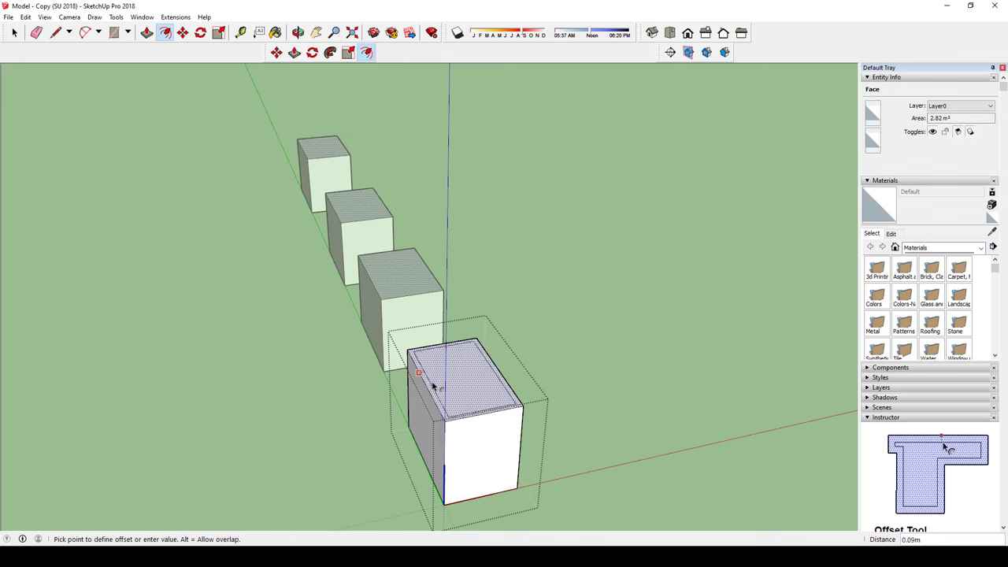
{"action": "left_click", "coordinate": [432, 386]}
{"action": "key", "text": "space"}
{"action": "left_click", "coordinate": [580, 264]}
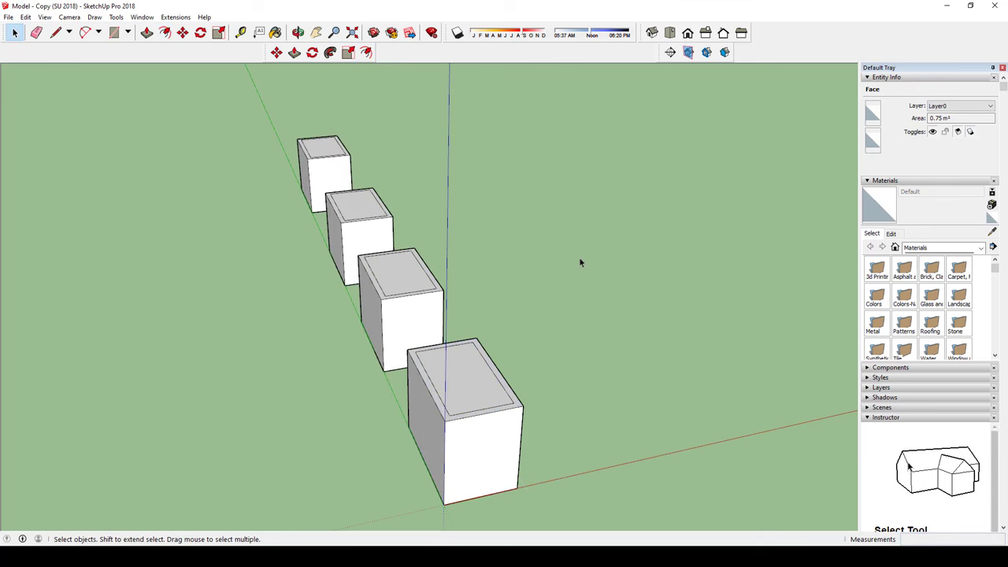
{"action": "double_click", "coordinate": [477, 383]}
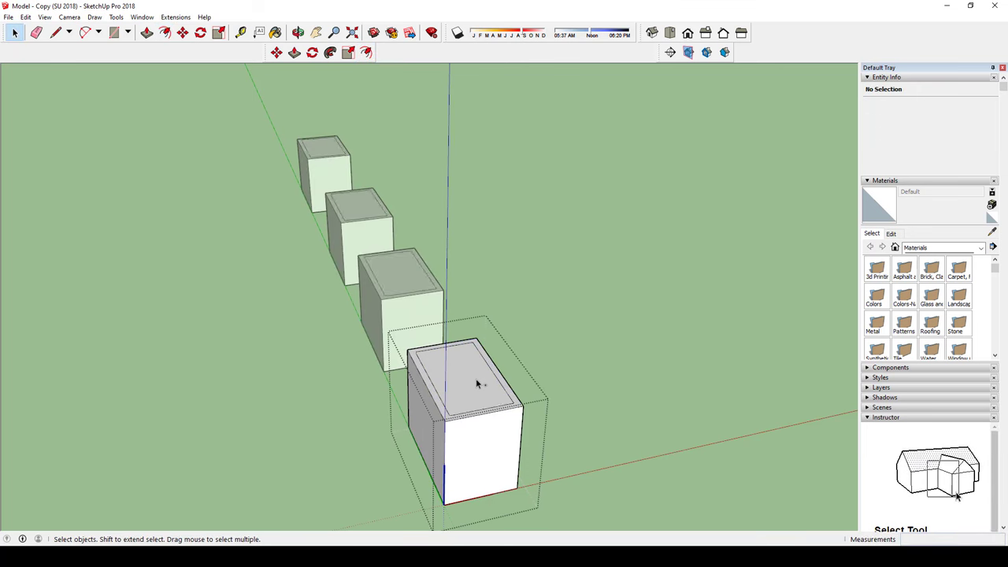
{"action": "triple_click", "coordinate": [475, 382]}
Step: Stretch the front cube's geometry leftward along the red axis with Scale
{"action": "left_click", "coordinate": [348, 52]}
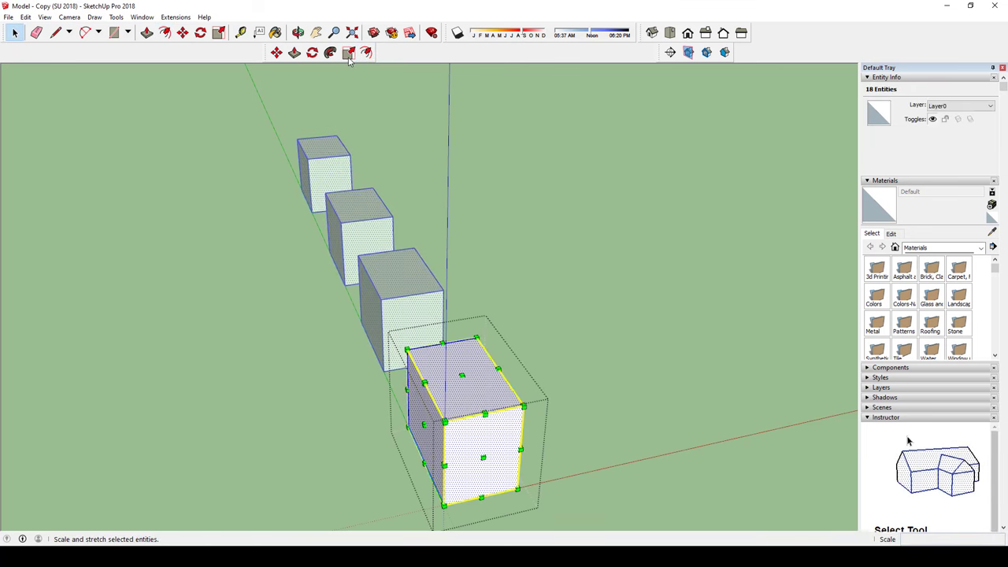
{"action": "left_click_drag", "start_coordinate": [424, 424], "coordinate": [390, 429]}
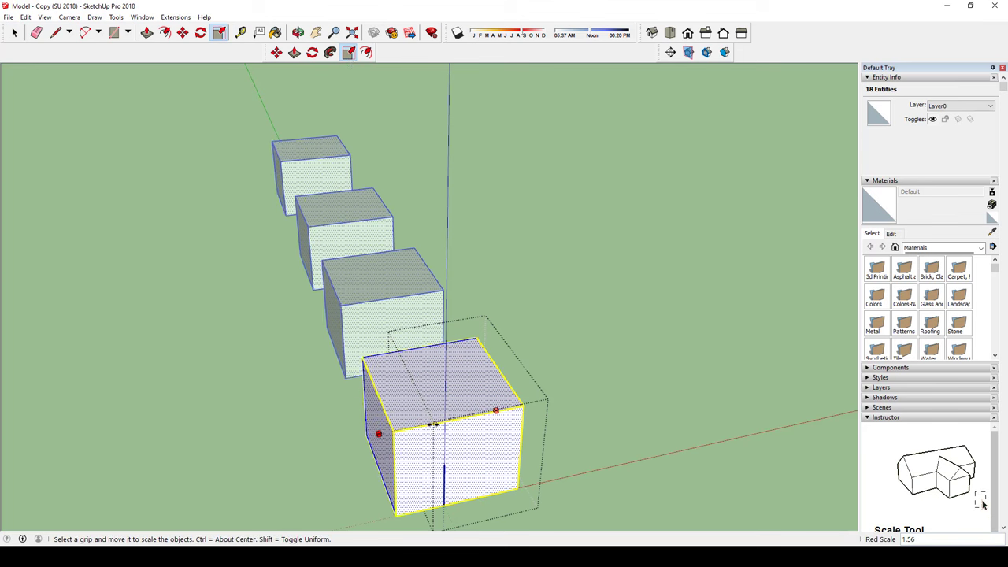
{"action": "key", "text": "space"}
{"action": "left_click", "coordinate": [505, 419]}
{"action": "scroll", "coordinate": [505, 419], "scroll_direction": "down", "scroll_amount": 2}
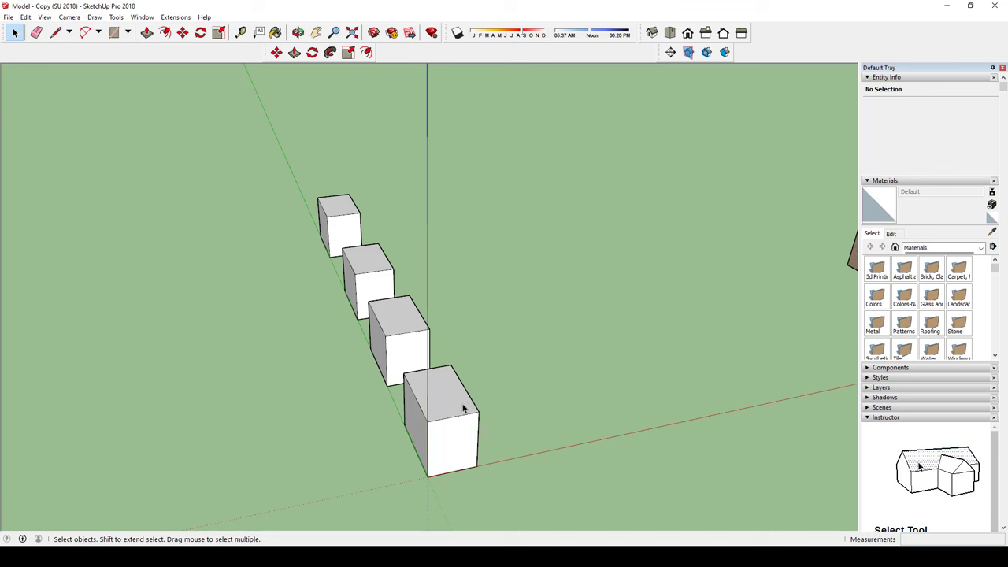
Step: Check cubes in the row, ending with the second cube from the front selected
{"action": "left_click", "coordinate": [444, 394]}
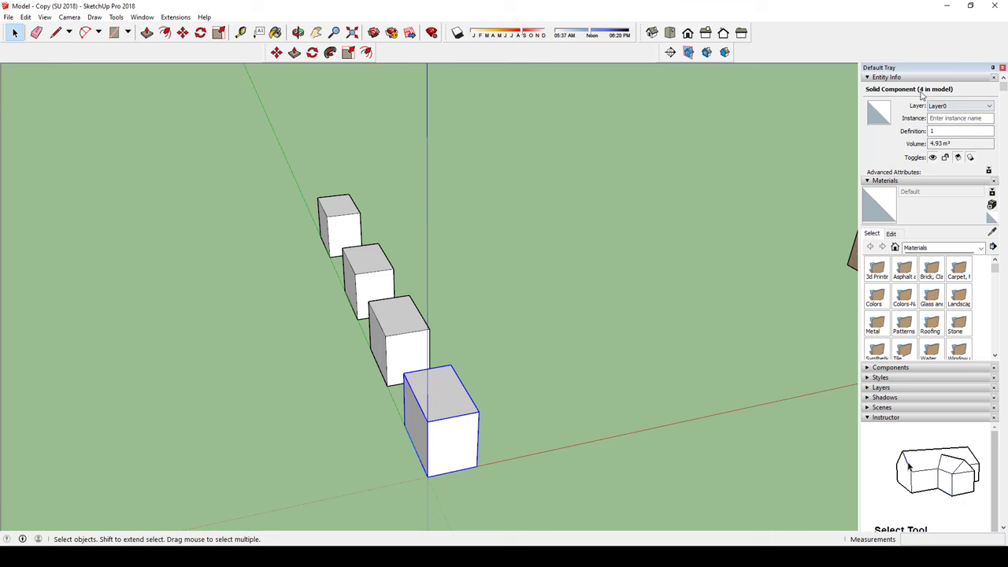
{"action": "left_click", "coordinate": [679, 174]}
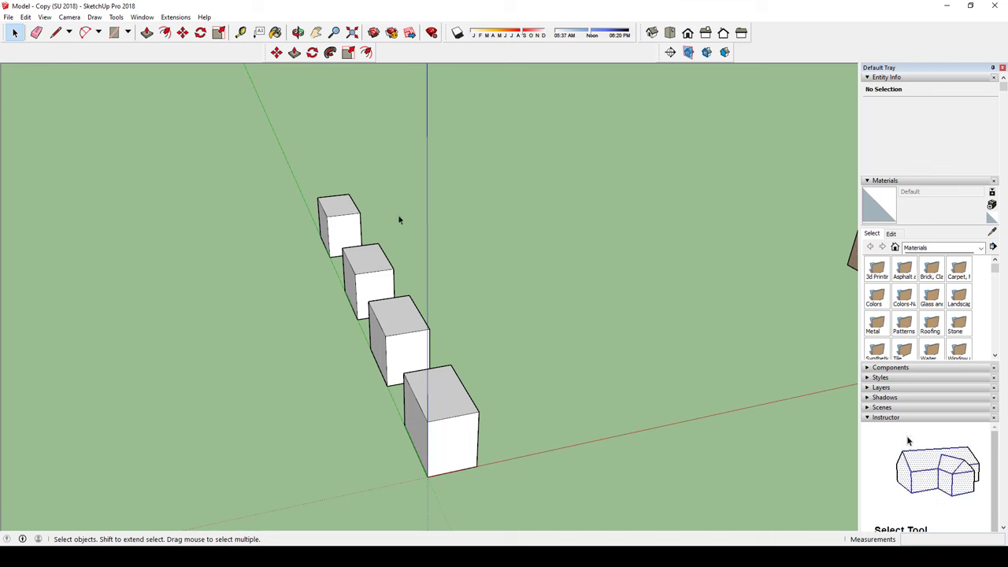
{"action": "left_click", "coordinate": [399, 317]}
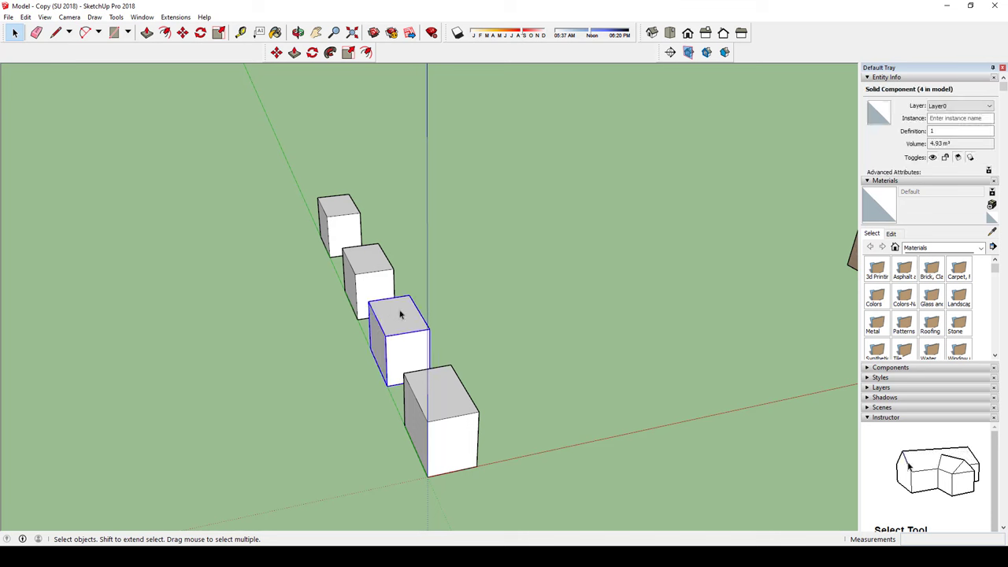
{"action": "left_click", "coordinate": [448, 401]}
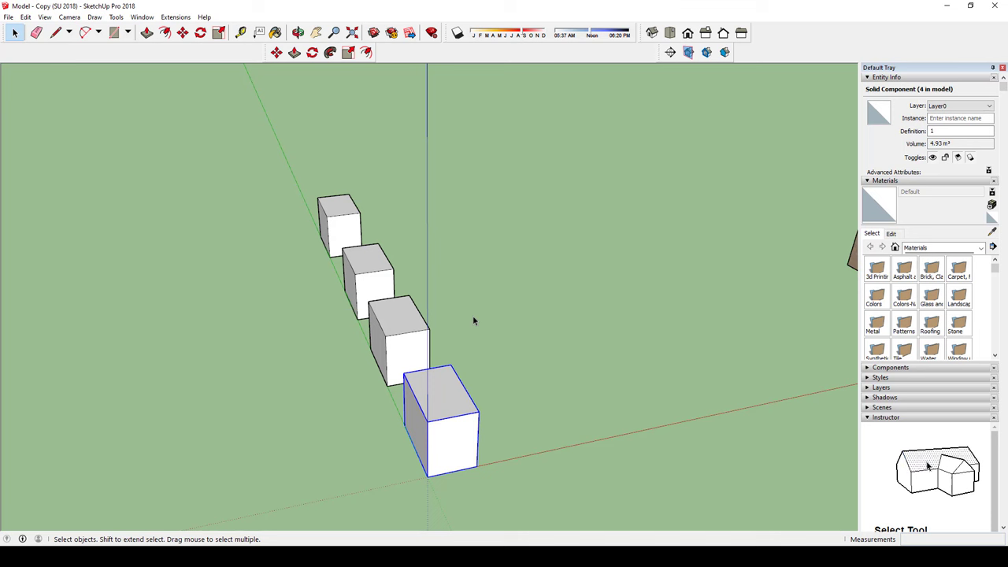
{"action": "left_click", "coordinate": [512, 306]}
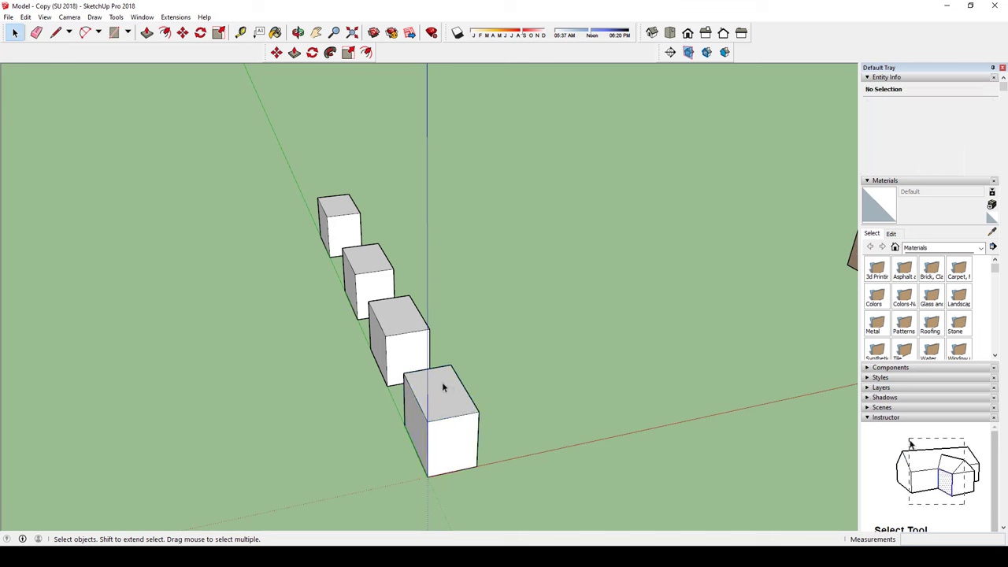
{"action": "left_click", "coordinate": [398, 321]}
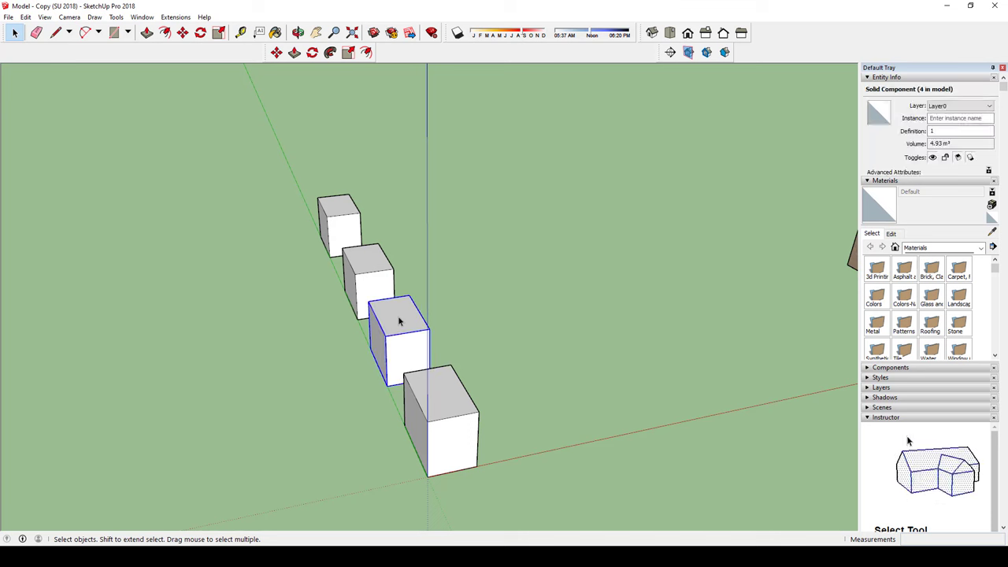
Step: Make the second cube unique, then test and cancel a Push/Pull inside the front cube
{"action": "right_click", "coordinate": [399, 320]}
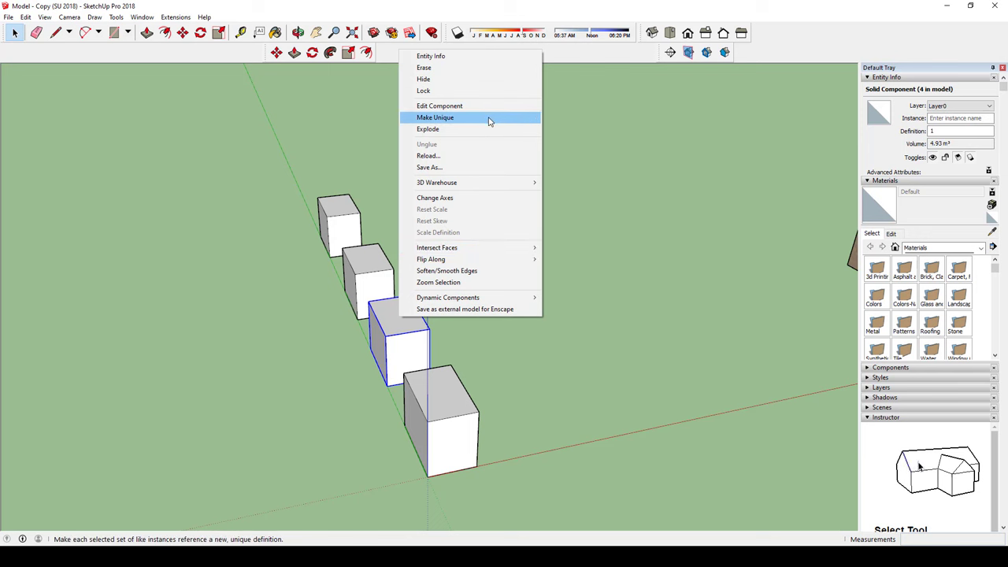
{"action": "left_click", "coordinate": [454, 123]}
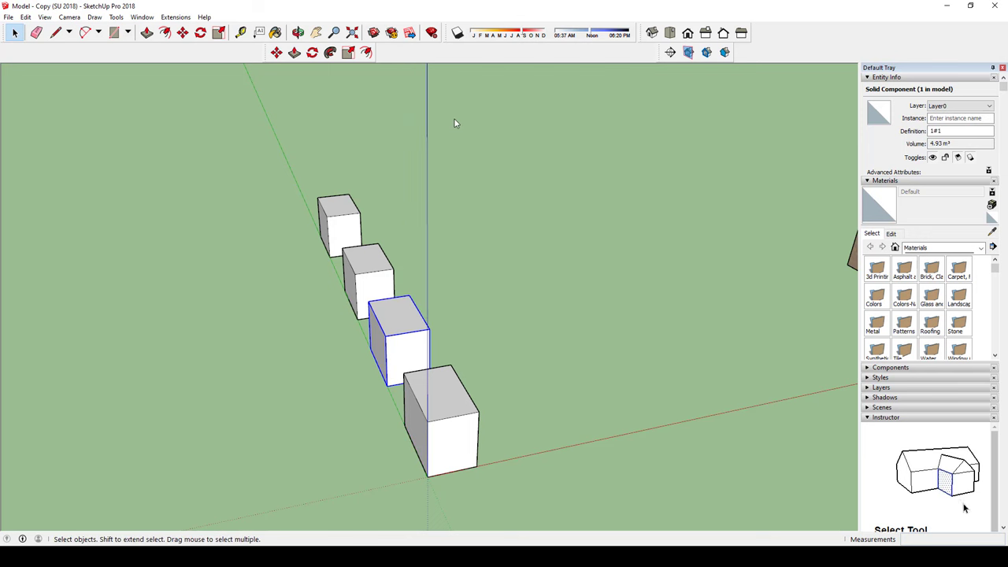
{"action": "double_click", "coordinate": [440, 394]}
{"action": "key", "text": "p"}
{"action": "left_click", "coordinate": [436, 385]}
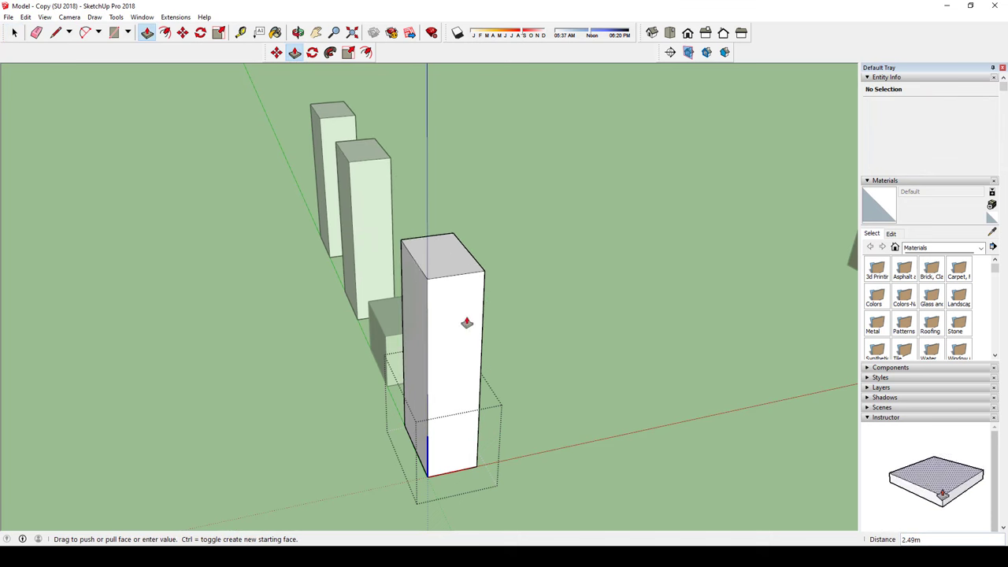
{"action": "key", "text": "Escape"}
{"action": "key", "text": "space"}
{"action": "key", "text": "Escape"}
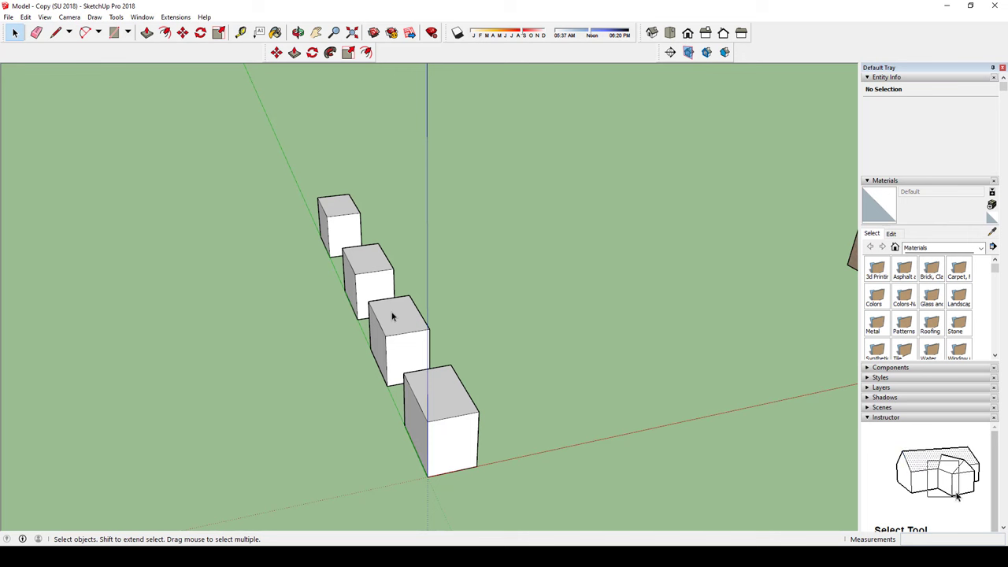
Step: Select and deselect the front cube to check its component links
{"action": "left_click", "coordinate": [443, 386]}
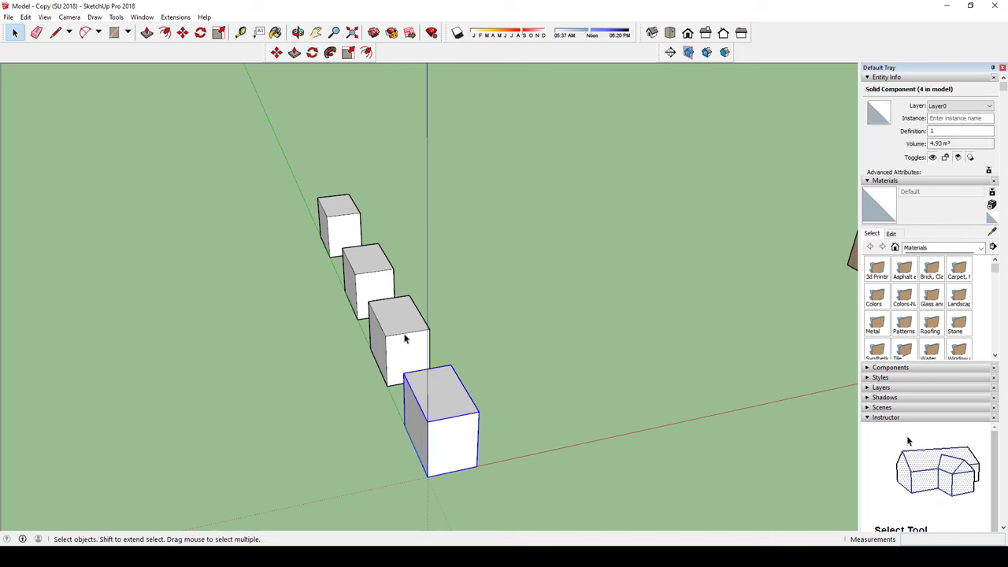
{"action": "left_click", "coordinate": [523, 285]}
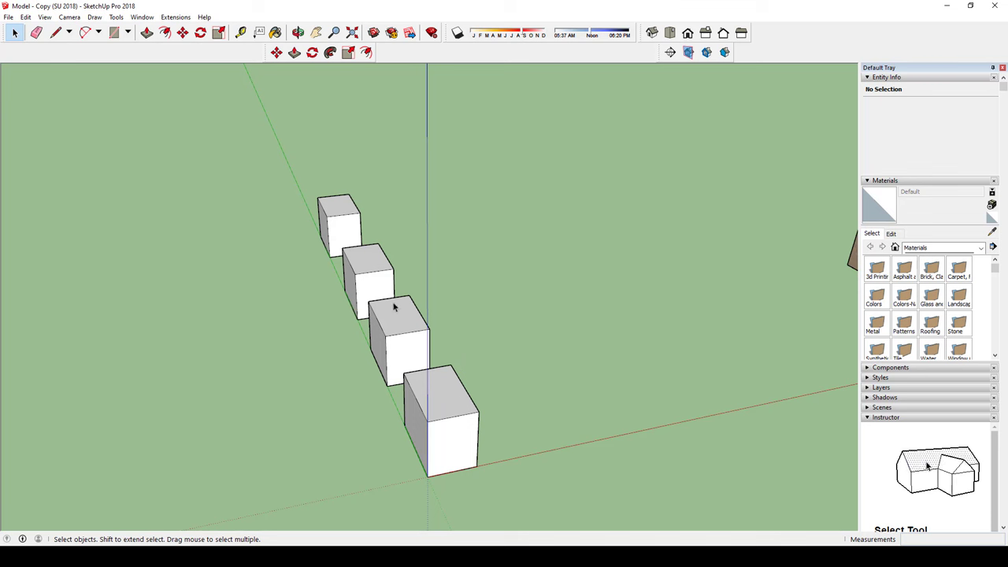
{"action": "left_click", "coordinate": [427, 389]}
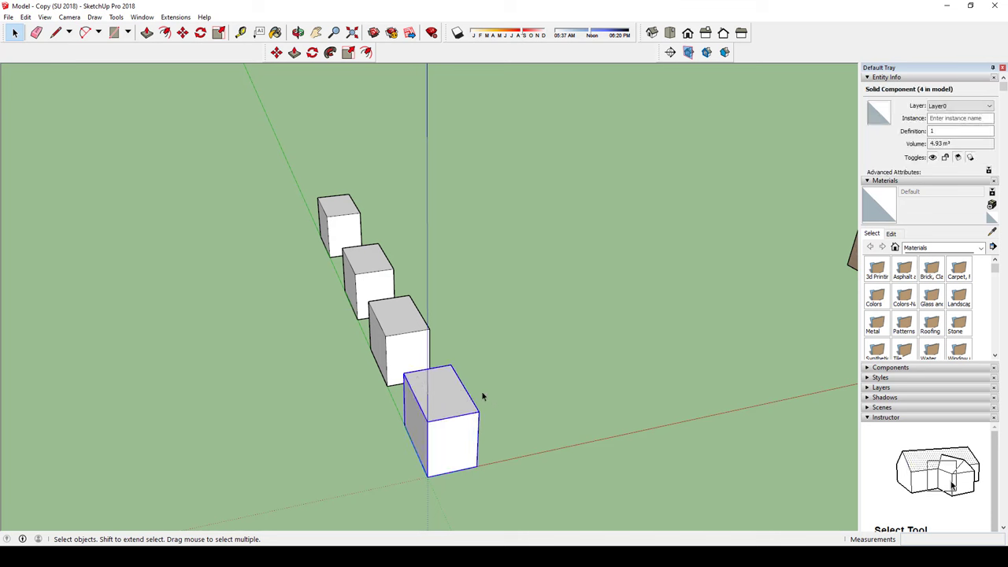
Step: Copy the back cube to a fifth position beyond the row, then select the two middle cubes
{"action": "left_click", "coordinate": [343, 225]}
{"action": "key", "text": "m"}
{"action": "left_click", "coordinate": [329, 256], "text": "ctrl"}
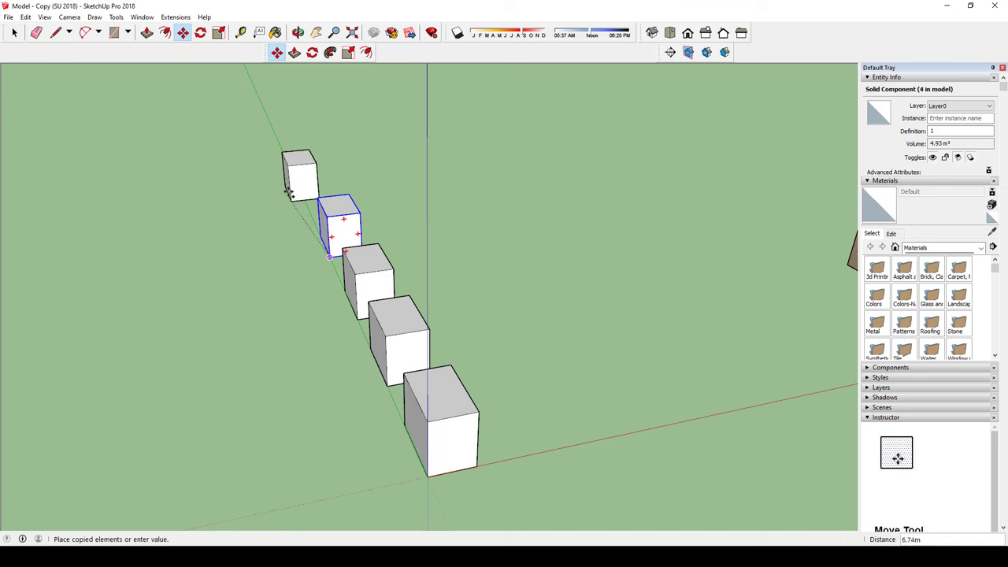
{"action": "left_click", "coordinate": [304, 200]}
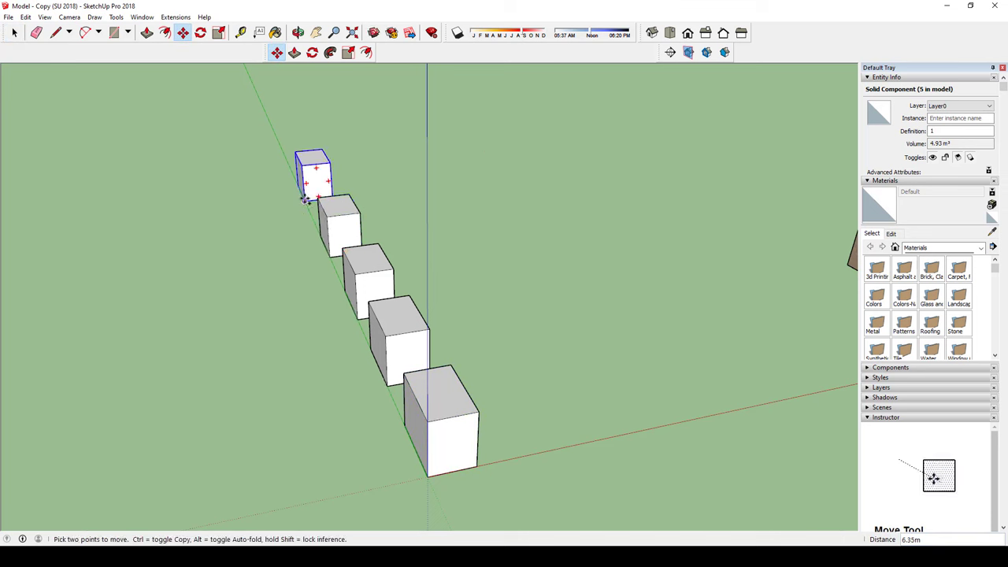
{"action": "key", "text": "space"}
{"action": "left_click", "coordinate": [489, 203]}
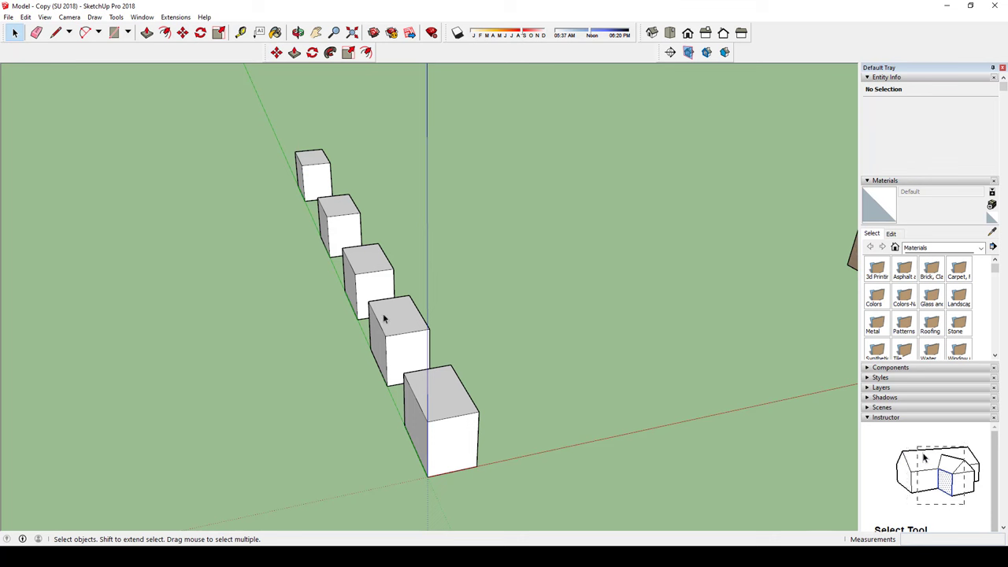
{"action": "left_click", "coordinate": [398, 307]}
{"action": "left_click", "coordinate": [381, 272], "text": "shift"}
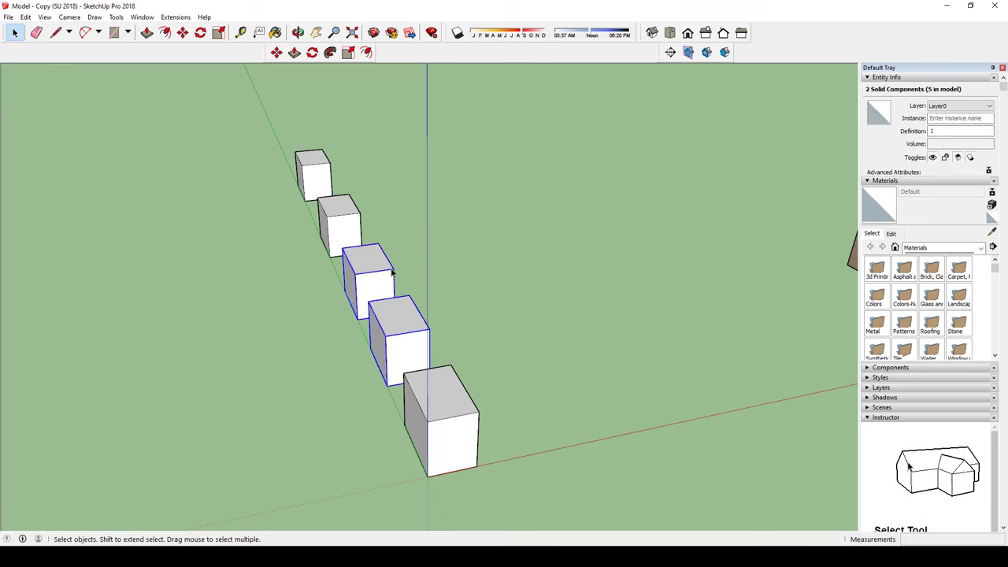
Step: Make the two middle cubes their own unique component, leaving the front component with 3 instances
{"action": "right_click", "coordinate": [381, 268]}
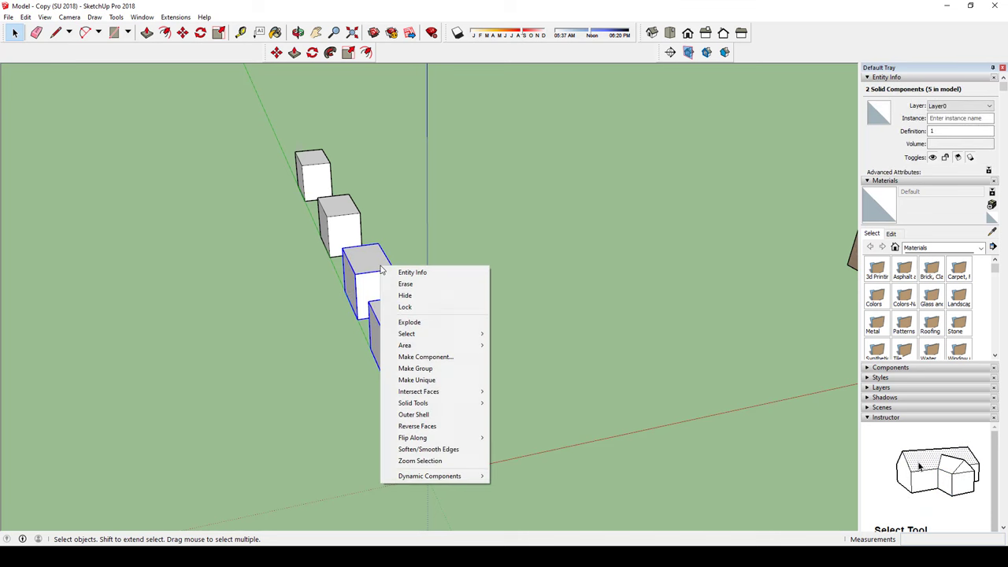
{"action": "left_click", "coordinate": [415, 381]}
{"action": "left_click", "coordinate": [478, 321]}
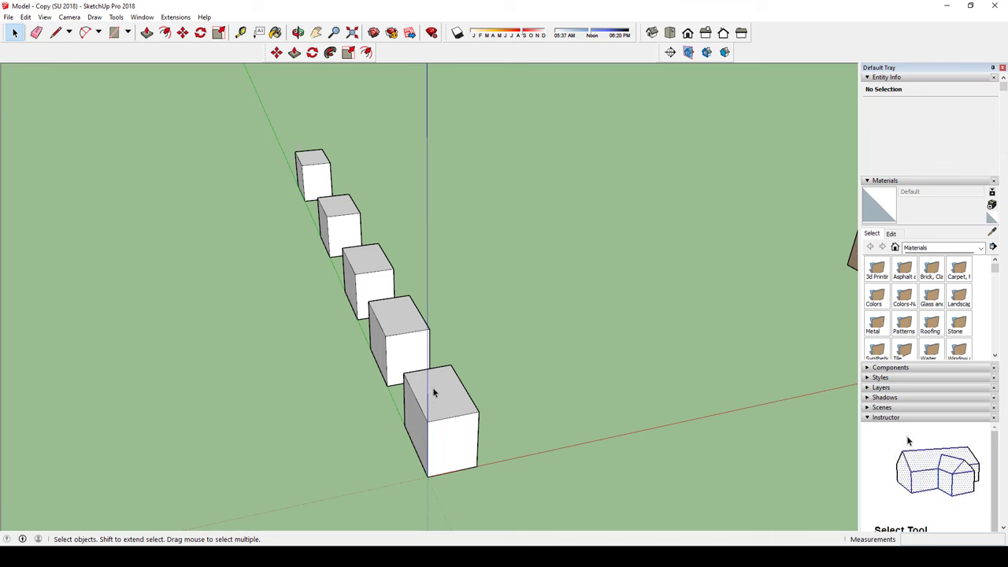
{"action": "left_click", "coordinate": [432, 392]}
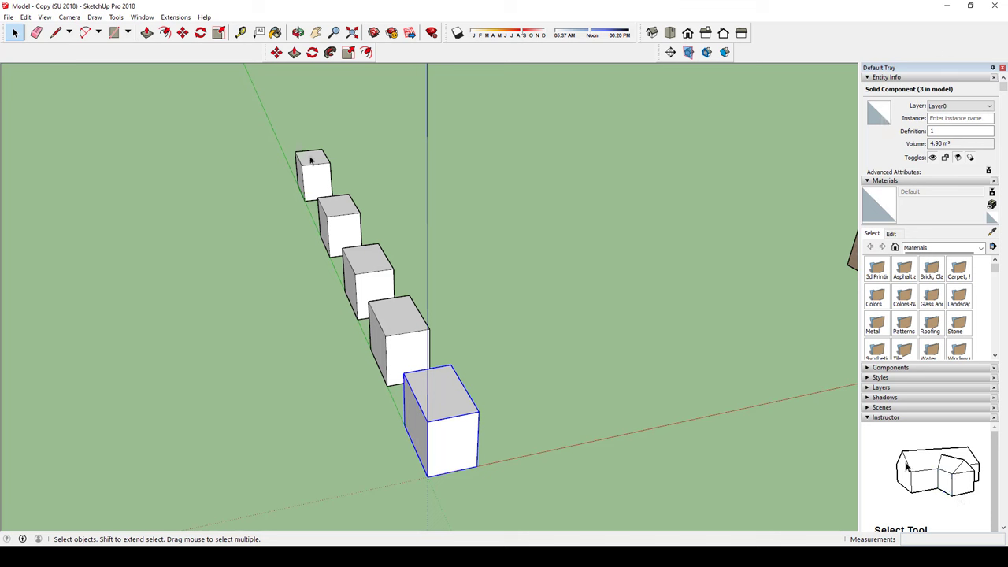
{"action": "left_click", "coordinate": [365, 259]}
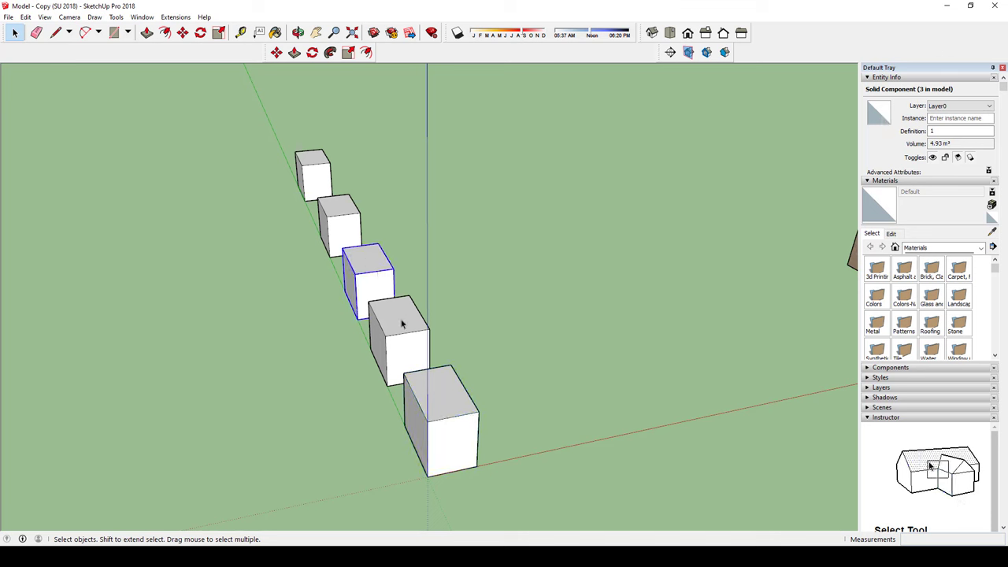
{"action": "left_click", "coordinate": [374, 265], "text": "shift"}
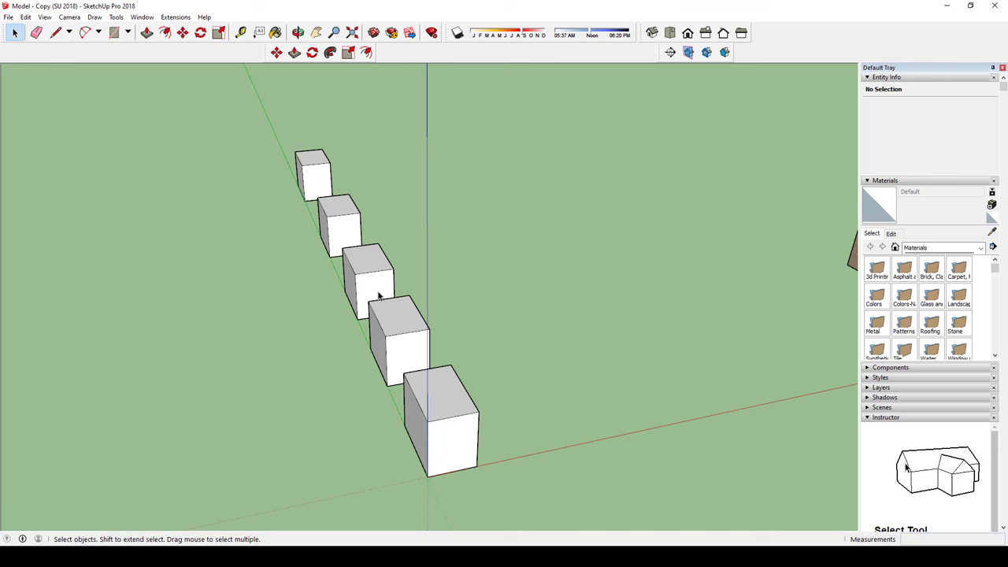
{"action": "left_click", "coordinate": [397, 312]}
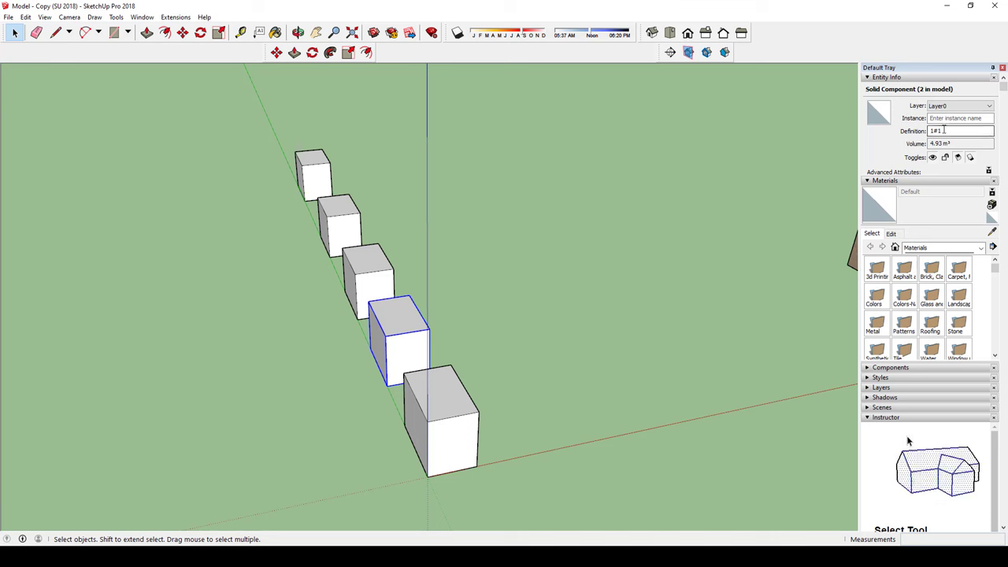
{"action": "left_click_drag", "start_coordinate": [940, 130], "coordinate": [932, 131]}
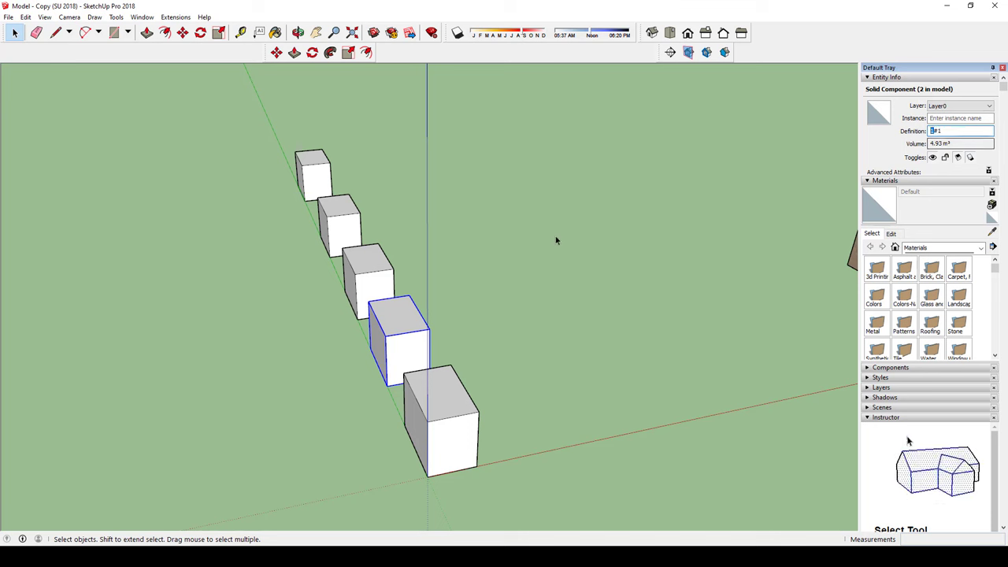
{"action": "left_click_drag", "start_coordinate": [473, 241], "coordinate": [390, 284], "text": "shift"}
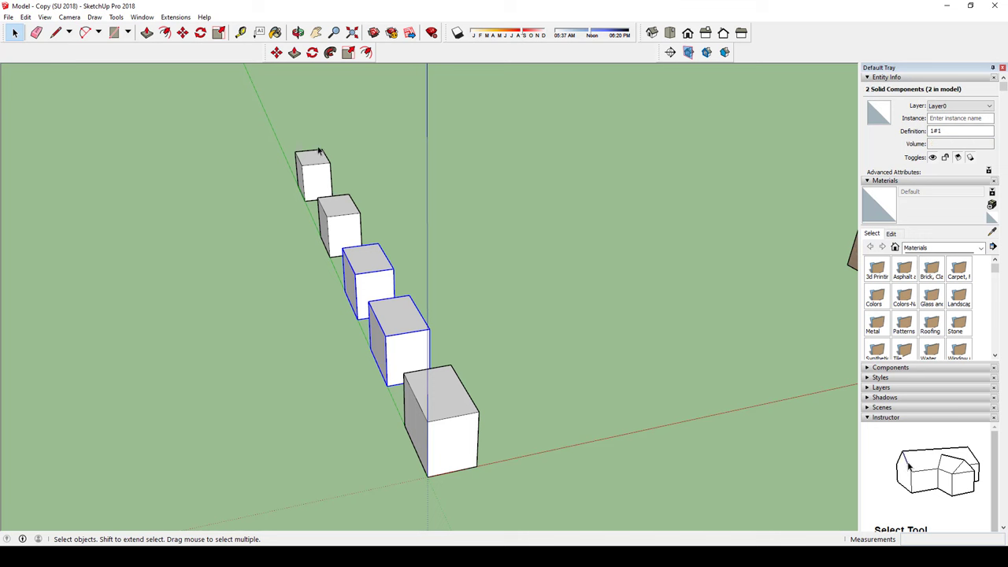
{"action": "left_click", "coordinate": [441, 394]}
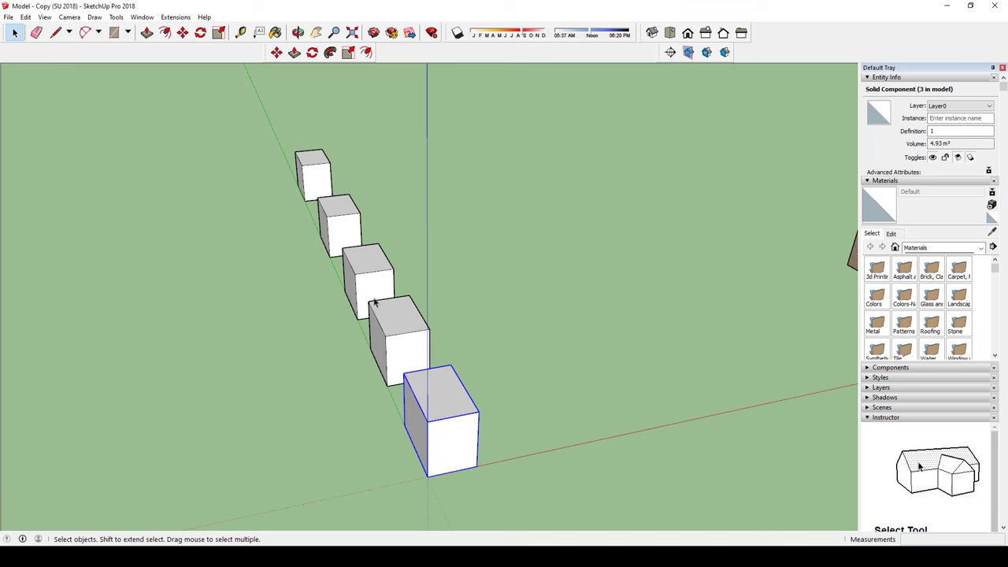
Step: Push/Pull the front cube's top face up slightly so the three linked cubes grow taller
{"action": "double_click", "coordinate": [440, 384]}
{"action": "key", "text": "p"}
{"action": "double_click", "coordinate": [436, 385]}
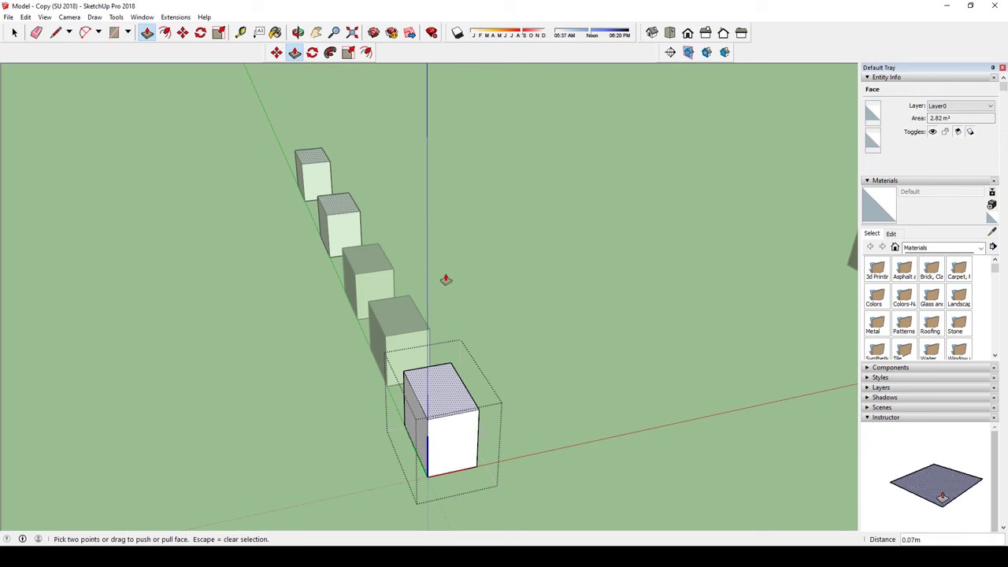
{"action": "left_click", "coordinate": [438, 395]}
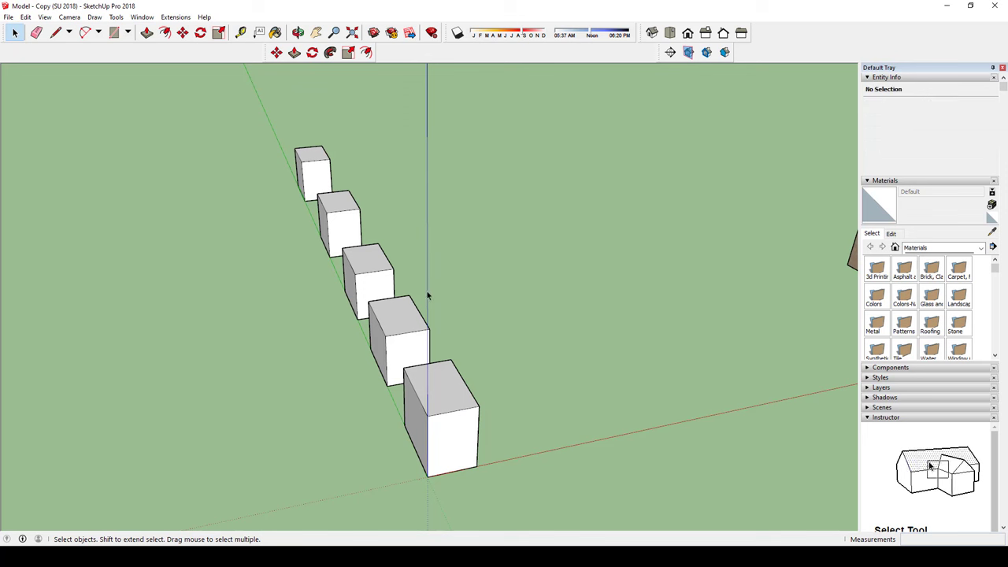
Step: Try pulling the second cube's top face up, cancel it, and orbit the view
{"action": "double_click", "coordinate": [399, 315]}
{"action": "left_click", "coordinate": [399, 316]}
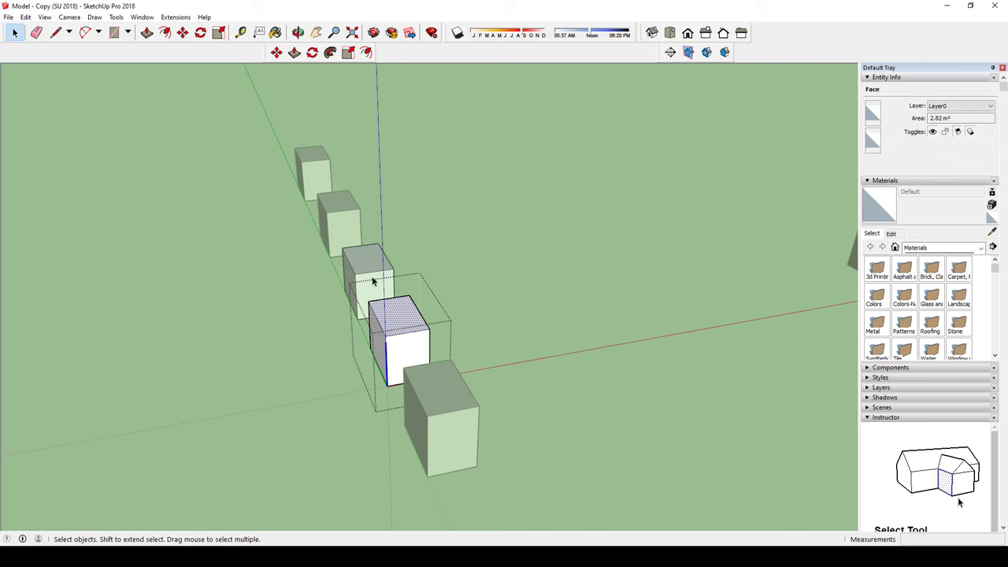
{"action": "key", "text": "p"}
{"action": "left_click_drag", "start_coordinate": [391, 311], "coordinate": [517, 225]}
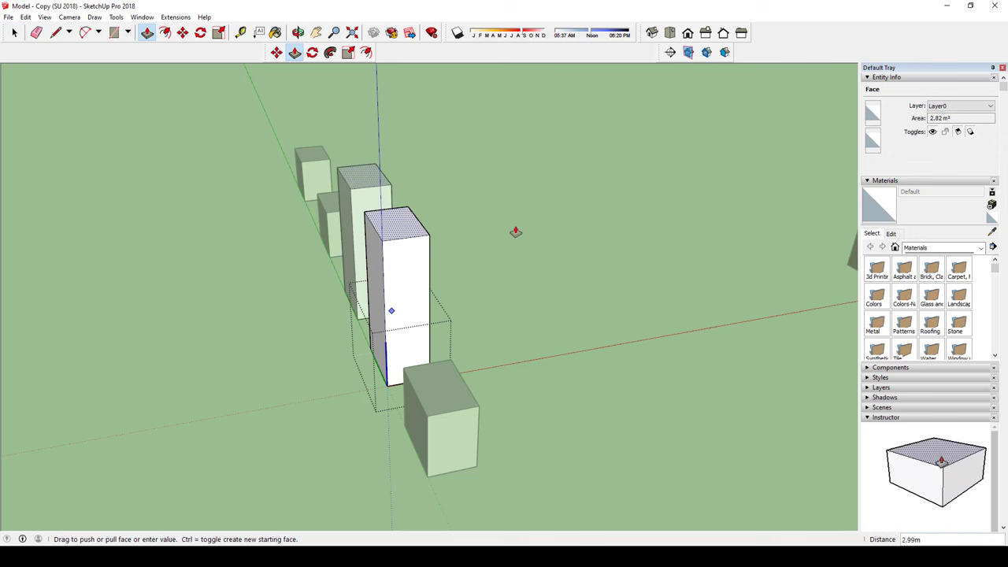
{"action": "key", "text": "space"}
{"action": "mouse_move", "coordinate": [516, 229]}
{"action": "middle_mouse_down"}
{"action": "mouse_move", "coordinate": [480, 308]}
{"action": "mouse_move", "coordinate": [486, 295]}
{"action": "middle_mouse_up"}
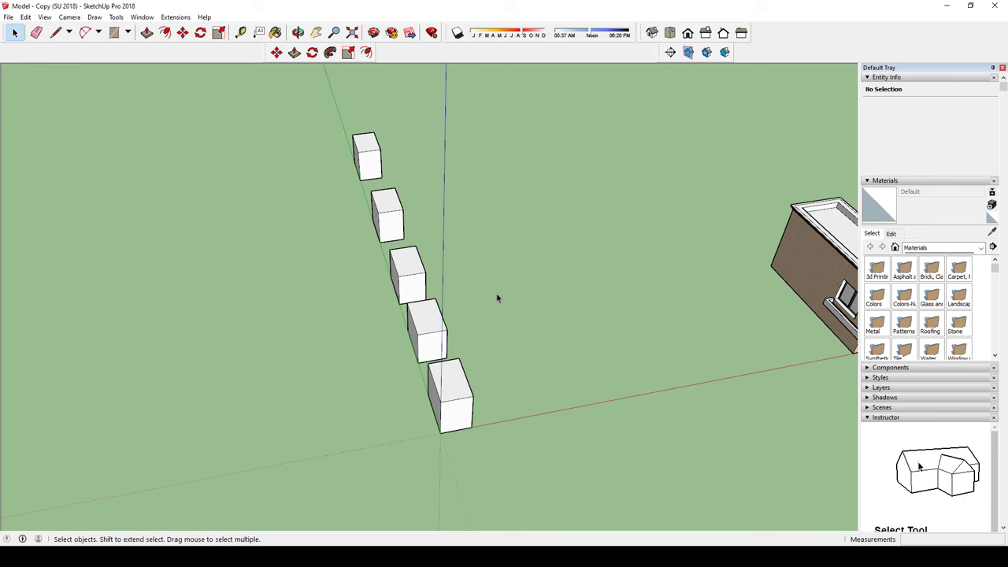
Step: Draw a flat rectangle on the ground beside the row of cubes
{"action": "key", "text": "r"}
{"action": "left_click", "coordinate": [542, 406]}
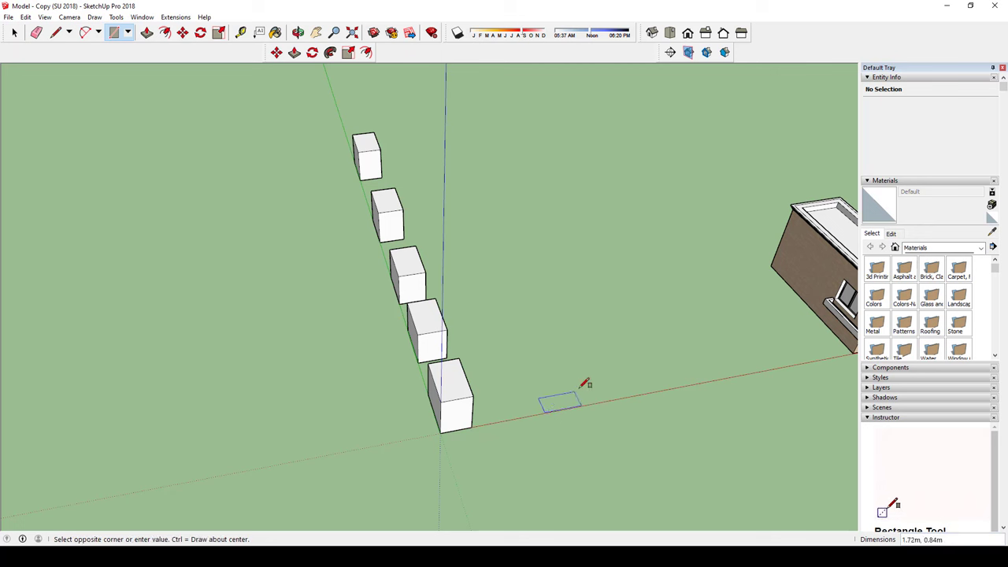
{"action": "left_click", "coordinate": [582, 377]}
{"action": "mouse_move", "coordinate": [581, 373]}
{"action": "middle_mouse_down"}
{"action": "mouse_move", "coordinate": [569, 353]}
{"action": "mouse_move", "coordinate": [554, 378]}
{"action": "middle_mouse_up"}
{"action": "key", "text": "space"}
{"action": "scroll", "coordinate": [555, 408], "scroll_direction": "up", "scroll_amount": 3}
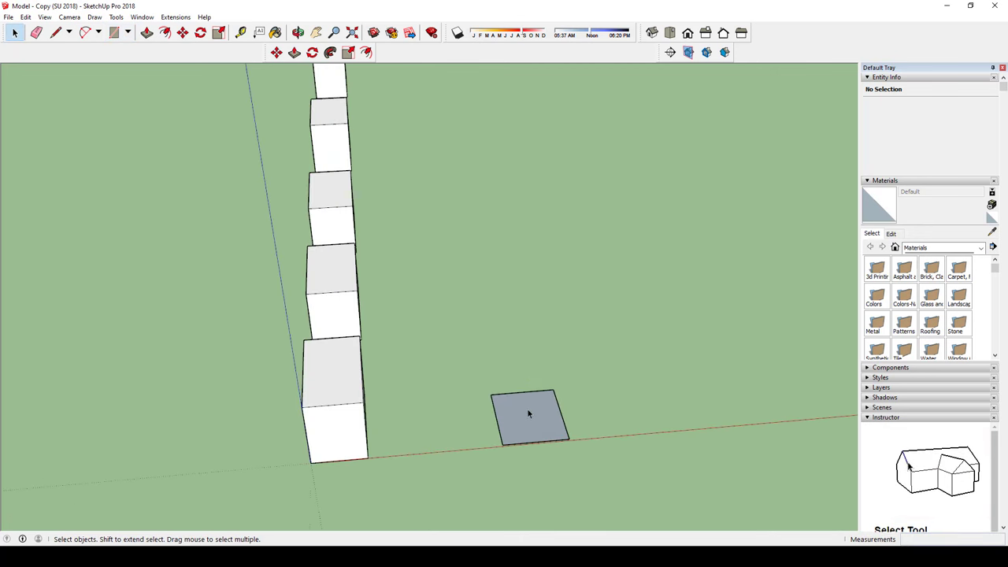
Step: Turn the flat rectangle into a group
{"action": "left_click", "coordinate": [530, 414]}
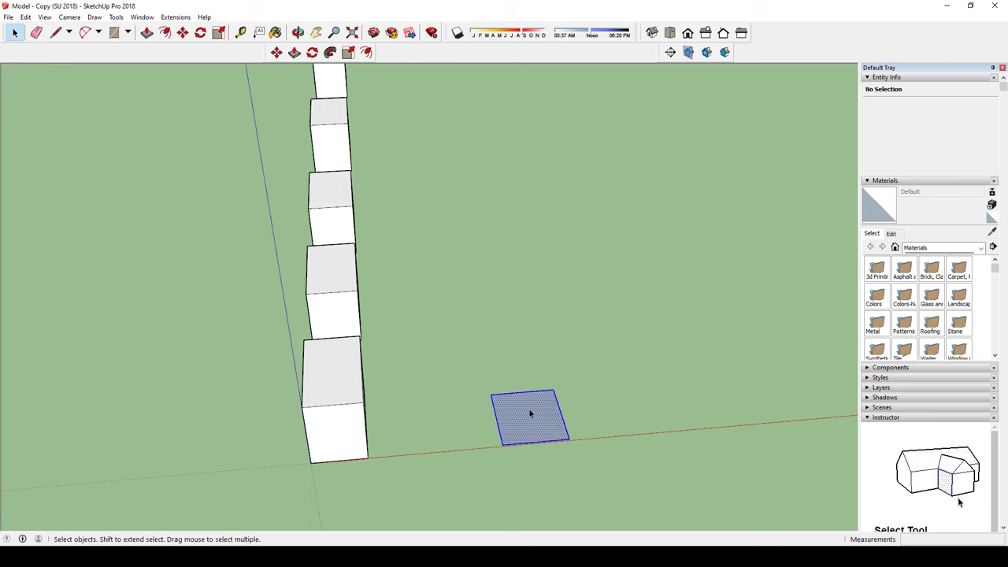
{"action": "right_click", "coordinate": [514, 405]}
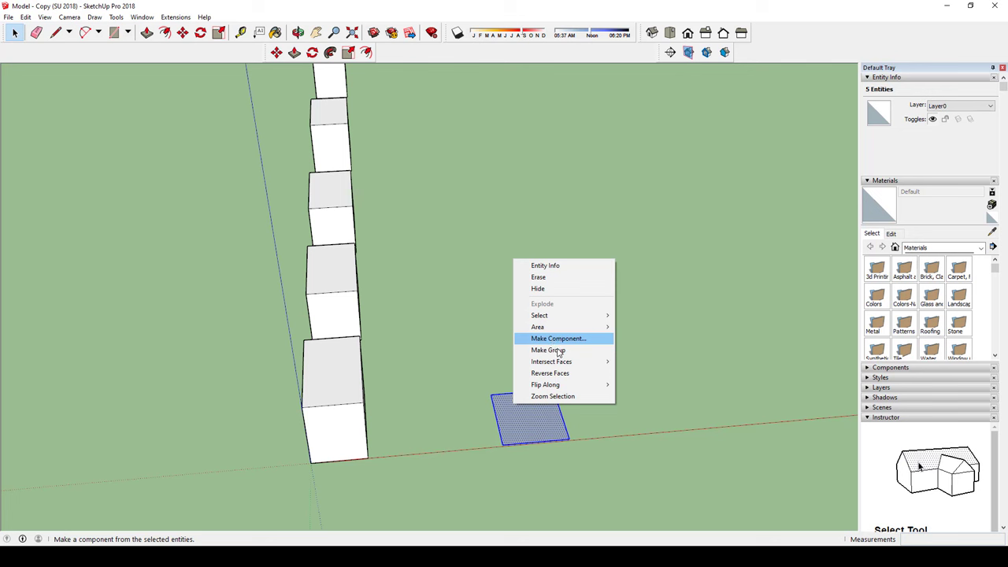
{"action": "left_click", "coordinate": [549, 351]}
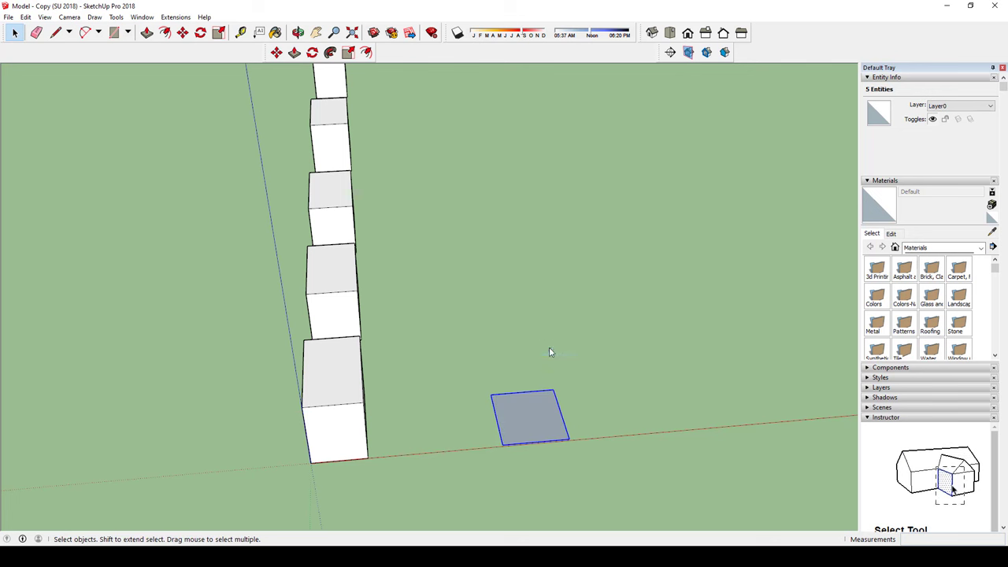
{"action": "mouse_move", "coordinate": [536, 406]}
{"action": "middle_mouse_down"}
{"action": "mouse_move", "coordinate": [580, 352]}
{"action": "mouse_move", "coordinate": [572, 394]}
{"action": "middle_mouse_up"}
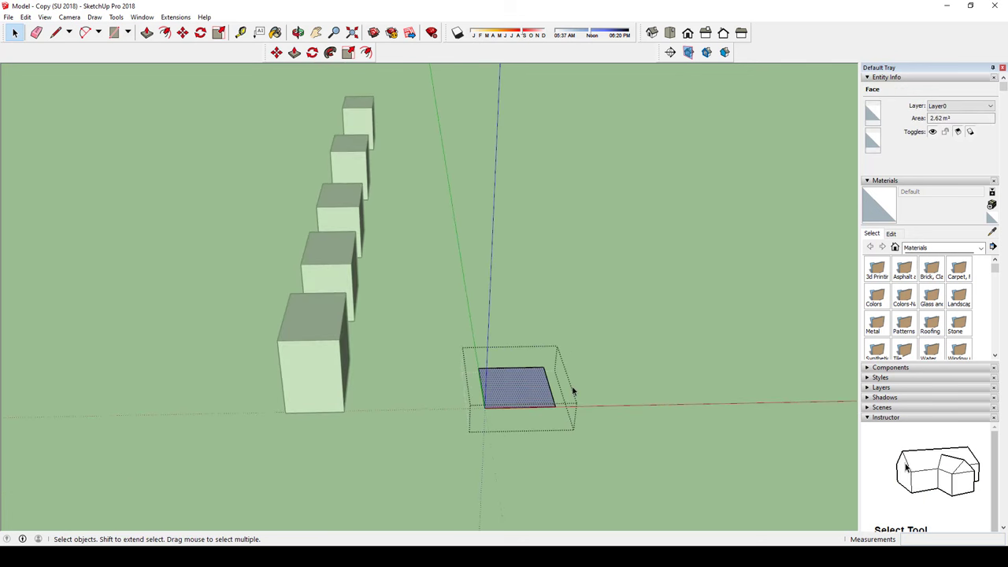
Step: Pull the grouped rectangle up into a cube and select it
{"action": "key", "text": "p"}
{"action": "left_click_drag", "start_coordinate": [542, 389], "coordinate": [549, 318]}
{"action": "key", "text": "space"}
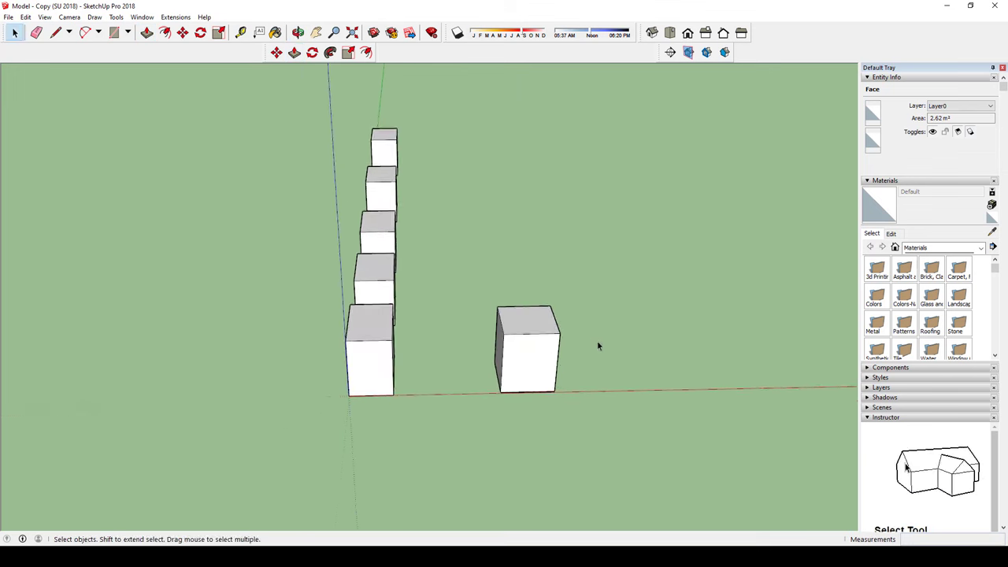
{"action": "middle_click_drag", "start_coordinate": [597, 340], "coordinate": [414, 367]}
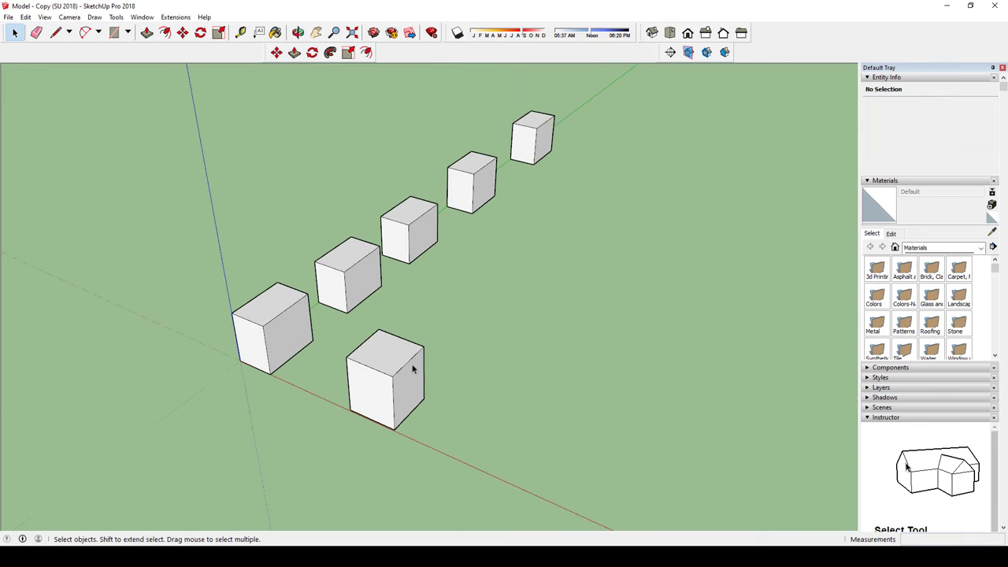
{"action": "left_click", "coordinate": [414, 369]}
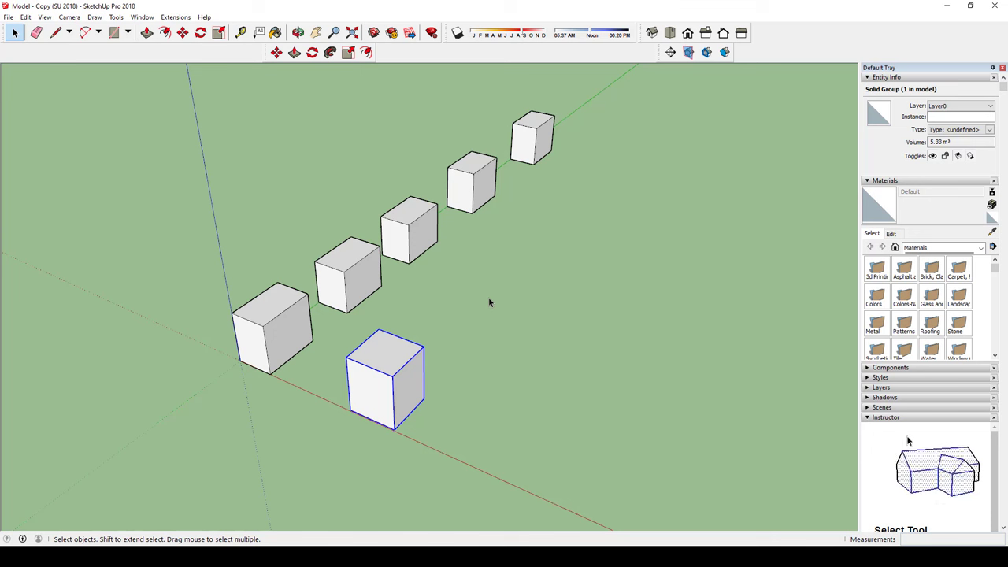
Step: Copy the cube with Move and array it 5x to form a second row of six cubes
{"action": "key", "text": "m"}
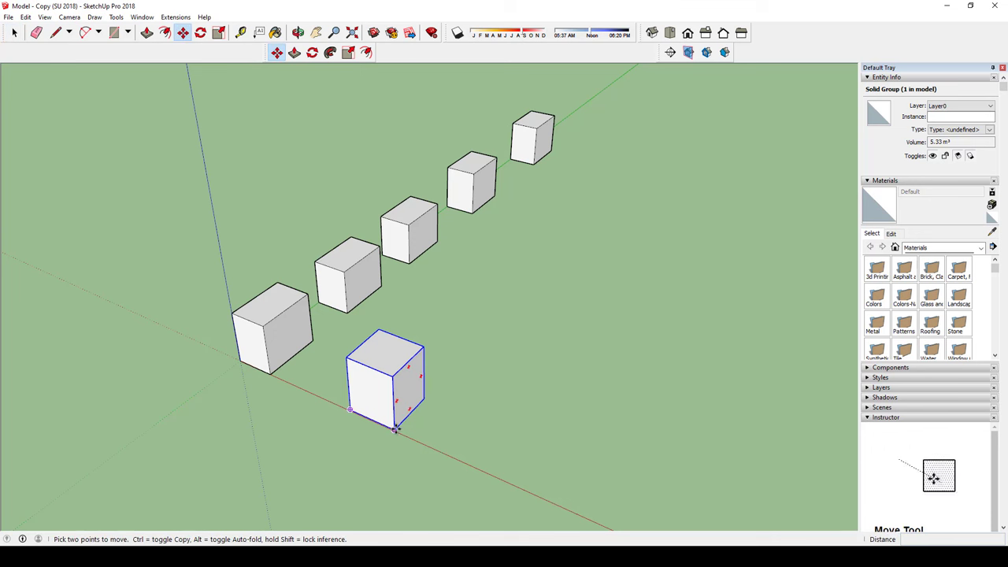
{"action": "left_click", "coordinate": [395, 429]}
{"action": "key", "text": "ctrl"}
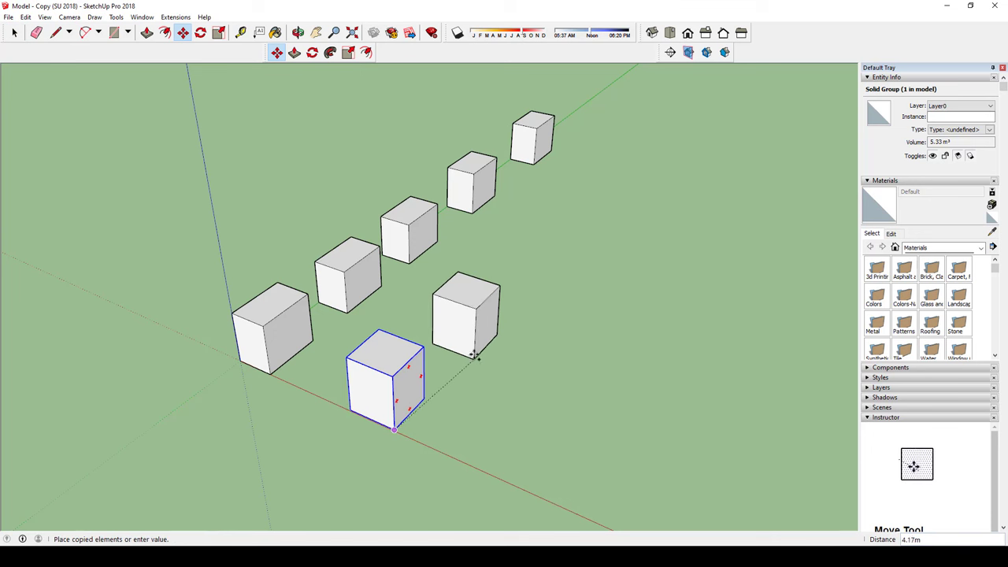
{"action": "left_click", "coordinate": [472, 356]}
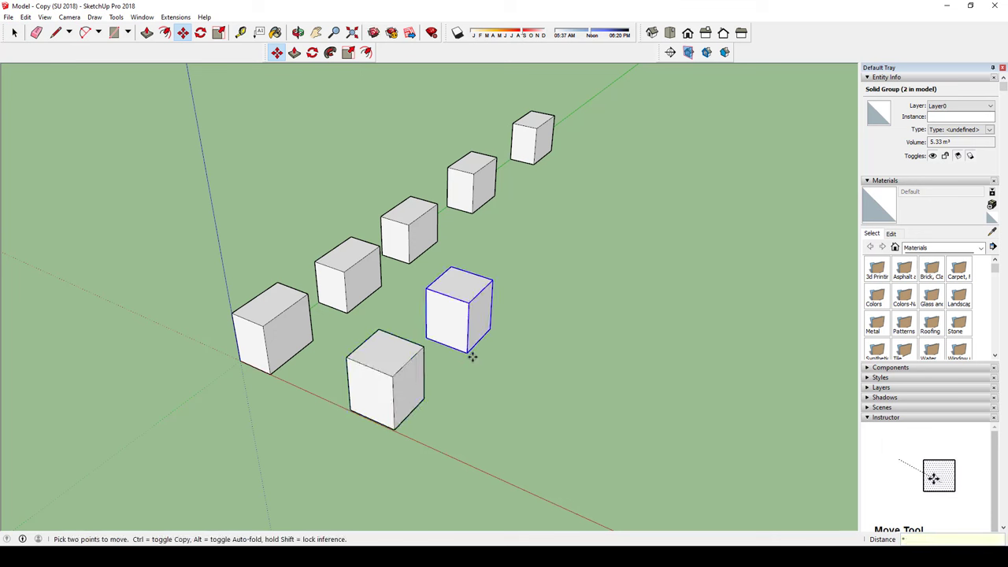
{"action": "type", "text": "5x"}
{"action": "key", "text": "Return"}
{"action": "key", "text": "Escape"}
{"action": "scroll", "coordinate": [473, 354], "scroll_direction": "down", "scroll_amount": 3}
{"action": "scroll", "coordinate": [520, 260], "scroll_direction": "up", "scroll_amount": 2}
Step: Open the front cube's group, start a Push/Pull, then cancel so it stays a cube
{"action": "key", "text": "q"}
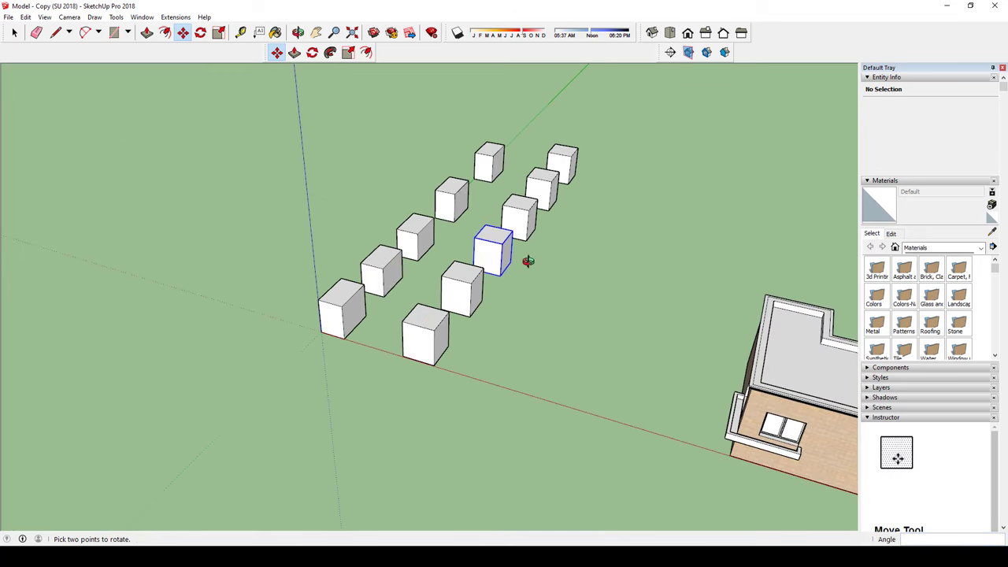
{"action": "key", "text": "space"}
{"action": "mouse_move", "coordinate": [491, 316]}
{"action": "middle_mouse_down"}
{"action": "mouse_move", "coordinate": [536, 333]}
{"action": "mouse_move", "coordinate": [423, 316]}
{"action": "mouse_move", "coordinate": [479, 353]}
{"action": "mouse_move", "coordinate": [538, 368]}
{"action": "mouse_move", "coordinate": [507, 366]}
{"action": "middle_mouse_up"}
{"action": "scroll", "coordinate": [423, 316], "scroll_direction": "up", "scroll_amount": 2}
{"action": "double_click", "coordinate": [412, 318]}
{"action": "key", "text": "p"}
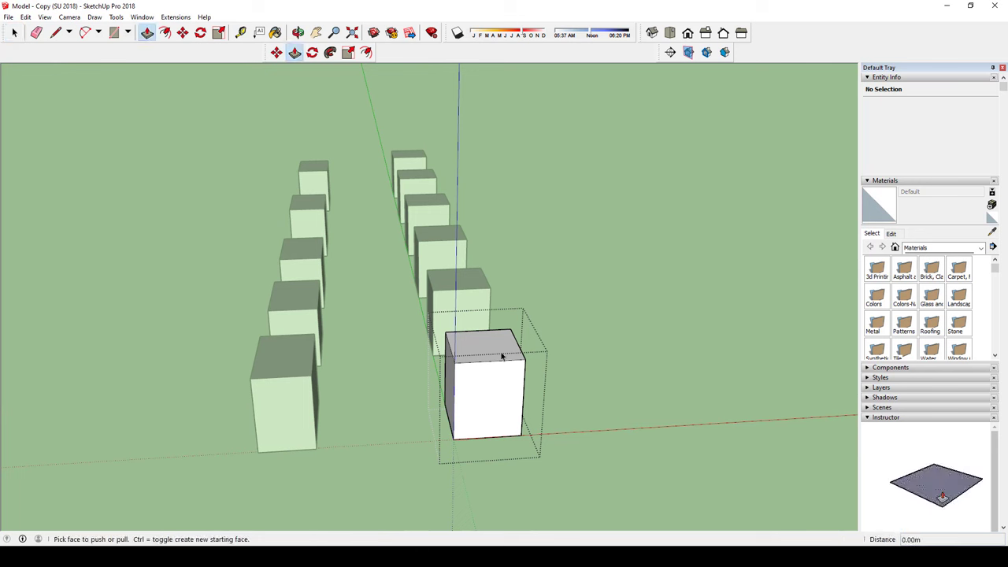
{"action": "left_click", "coordinate": [491, 344]}
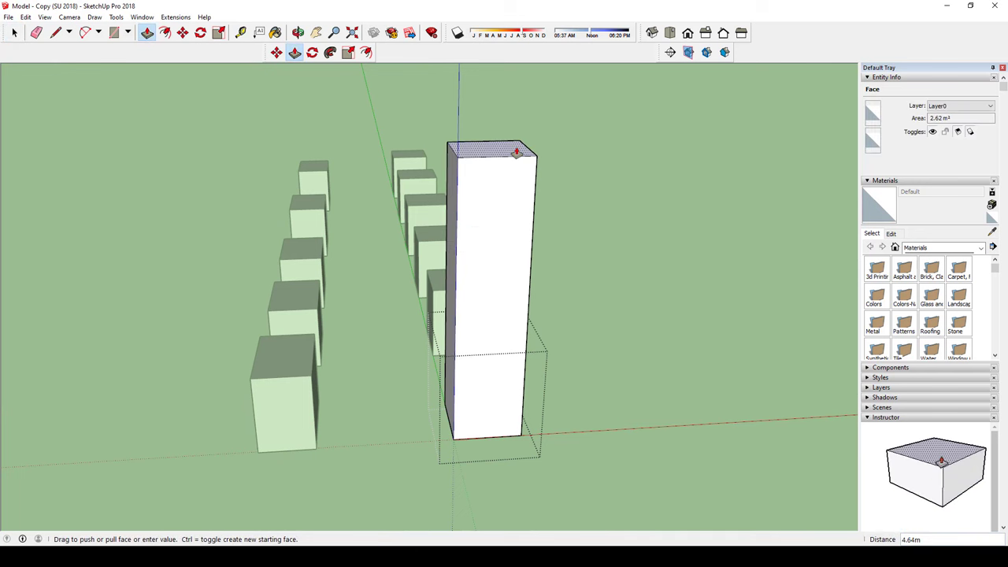
{"action": "key", "text": "space"}
{"action": "left_click", "coordinate": [510, 174]}
{"action": "middle_click_drag", "start_coordinate": [510, 174], "coordinate": [529, 310]}
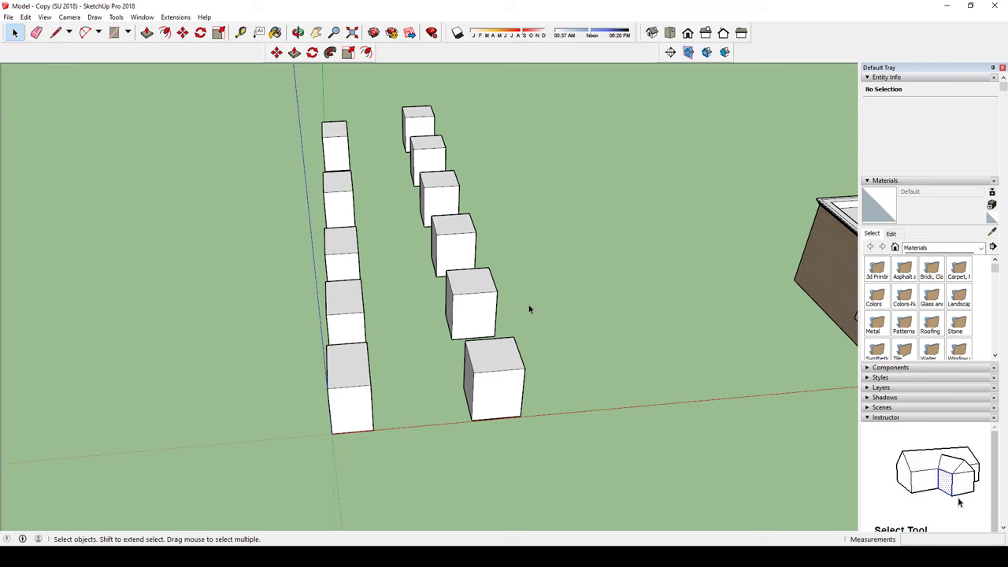
Step: Draw a rectangle right of the cube rows and pull it up into a tall box
{"action": "key", "text": "r"}
{"action": "left_click", "coordinate": [594, 406]}
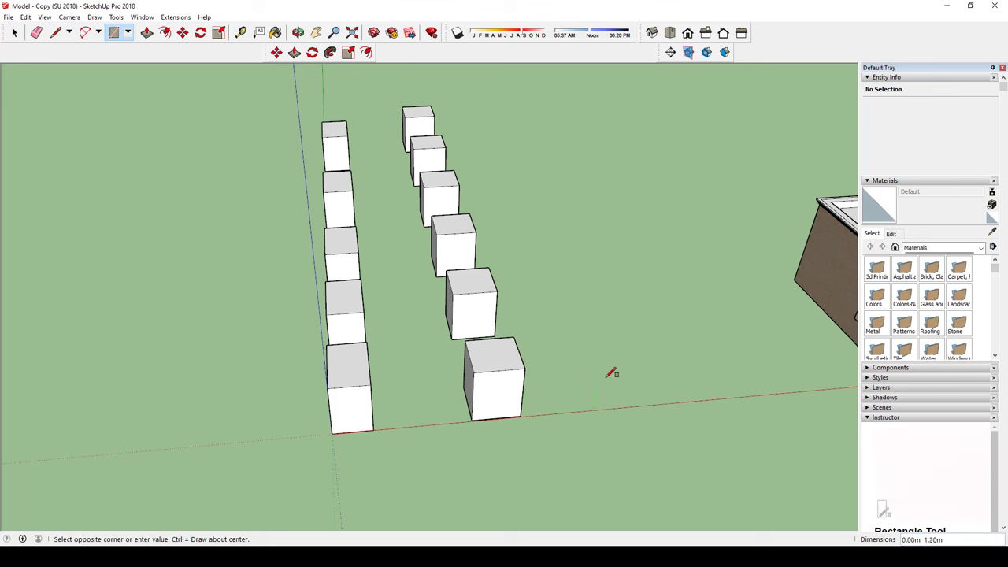
{"action": "left_click", "coordinate": [623, 366]}
{"action": "key", "text": "space"}
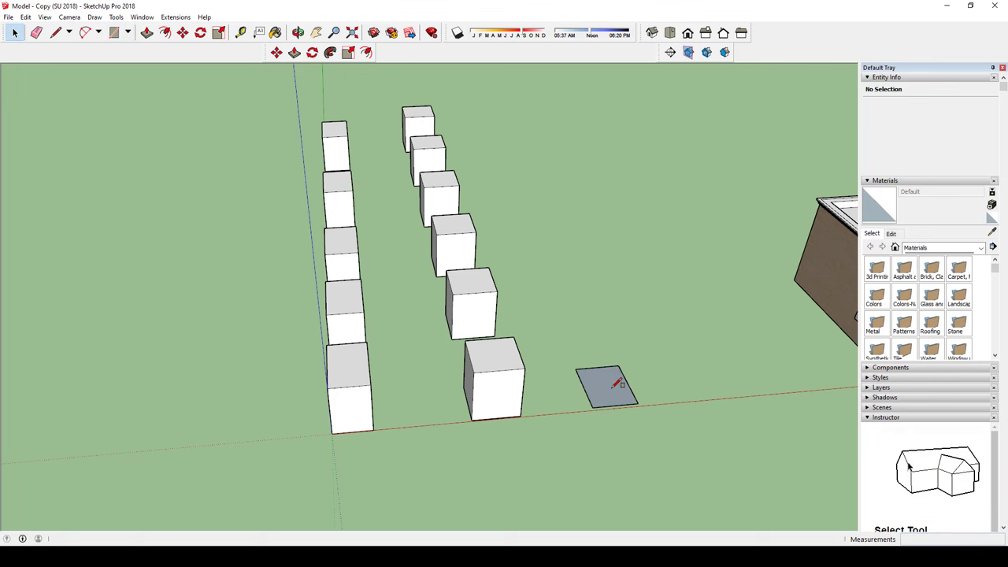
{"action": "key", "text": "p"}
{"action": "left_click", "coordinate": [618, 383]}
{"action": "left_click", "coordinate": [619, 319]}
{"action": "key", "text": "space"}
Step: Select the whole tall box and Ctrl-move copies edge to edge beside it
{"action": "mouse_move", "coordinate": [620, 331]}
{"action": "middle_mouse_down"}
{"action": "mouse_move", "coordinate": [498, 313]}
{"action": "mouse_move", "coordinate": [502, 304]}
{"action": "middle_mouse_up"}
{"action": "double_click", "coordinate": [501, 306]}
{"action": "middle_click_drag", "start_coordinate": [507, 342], "coordinate": [509, 286]}
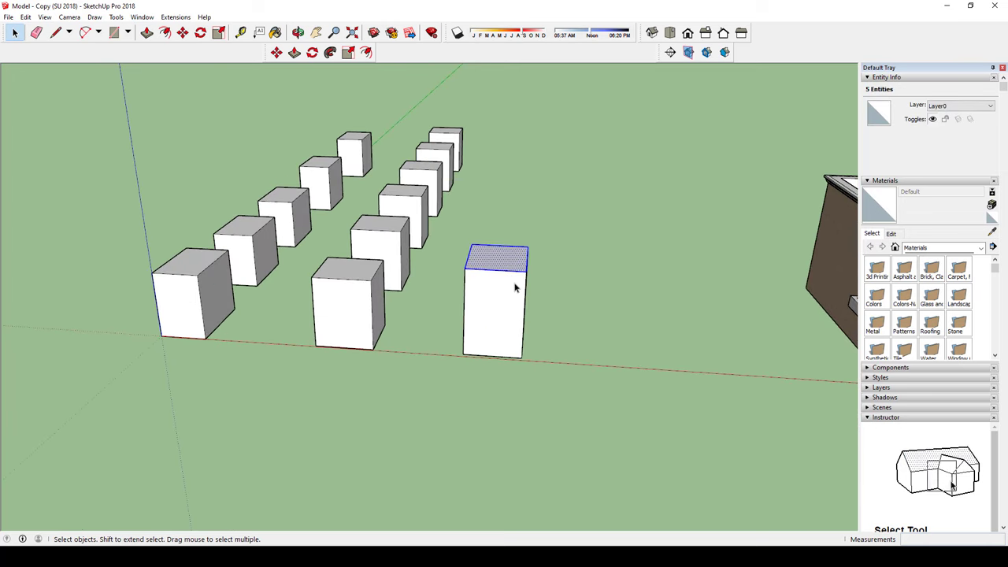
{"action": "triple_click", "coordinate": [517, 261]}
{"action": "mouse_move", "coordinate": [517, 260]}
{"action": "middle_mouse_down"}
{"action": "mouse_move", "coordinate": [462, 322]}
{"action": "mouse_move", "coordinate": [466, 340]}
{"action": "middle_mouse_up"}
{"action": "key", "text": "m"}
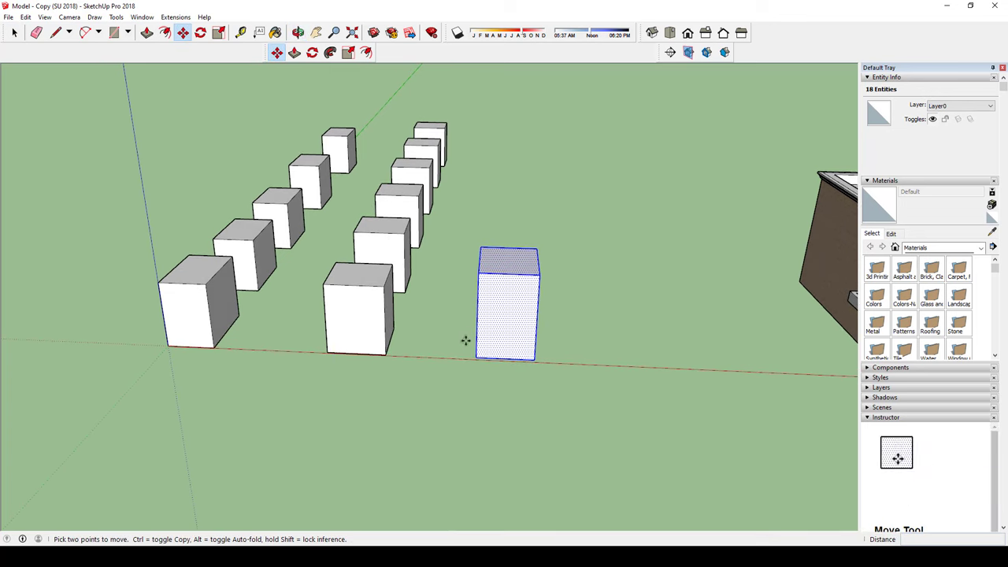
{"action": "key", "text": "ctrl"}
{"action": "left_click", "coordinate": [475, 358]}
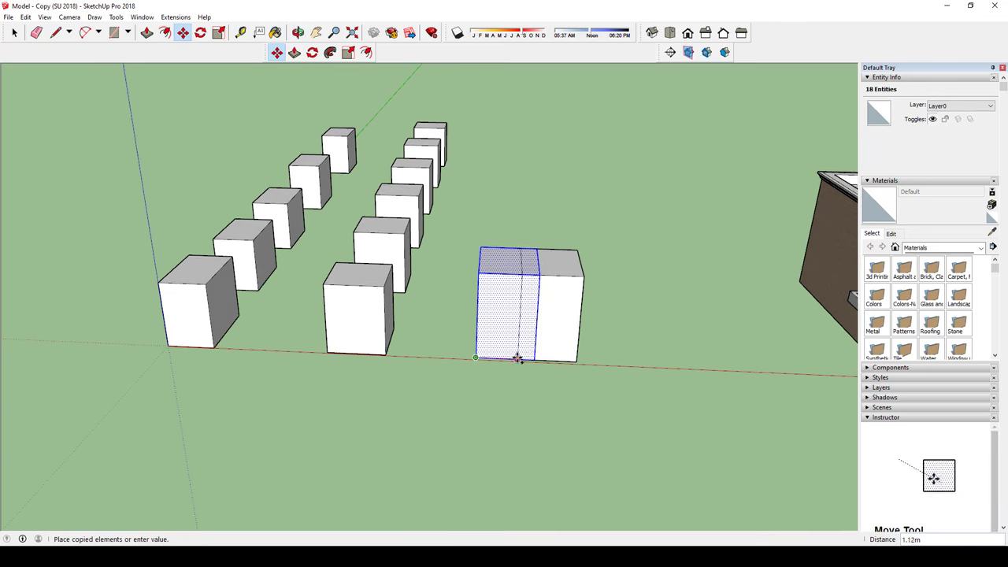
{"action": "left_click", "coordinate": [513, 358]}
{"action": "middle_click_drag", "start_coordinate": [512, 359], "coordinate": [587, 241]}
{"action": "key", "text": "space"}
{"action": "key", "text": "Escape"}
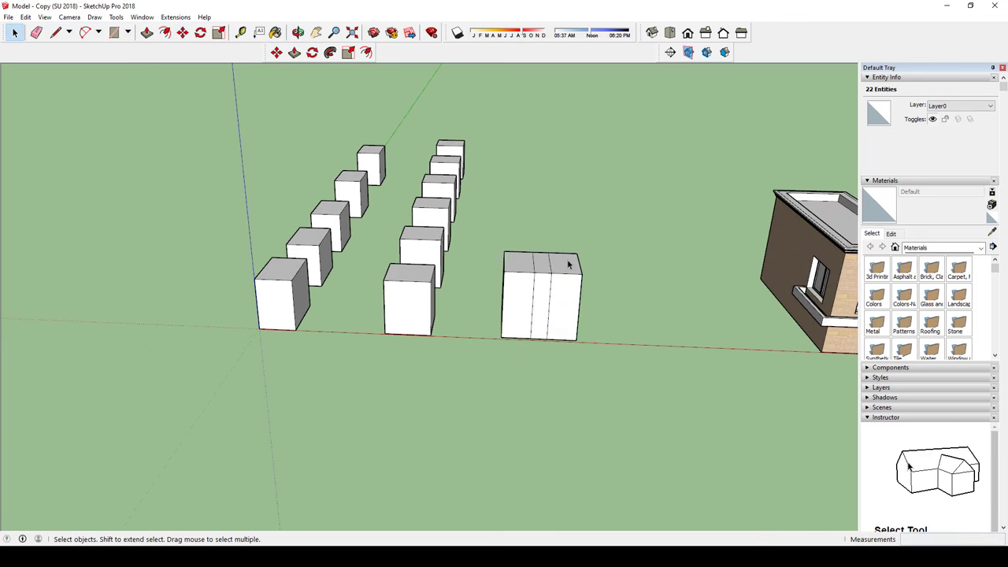
{"action": "triple_click", "coordinate": [569, 266]}
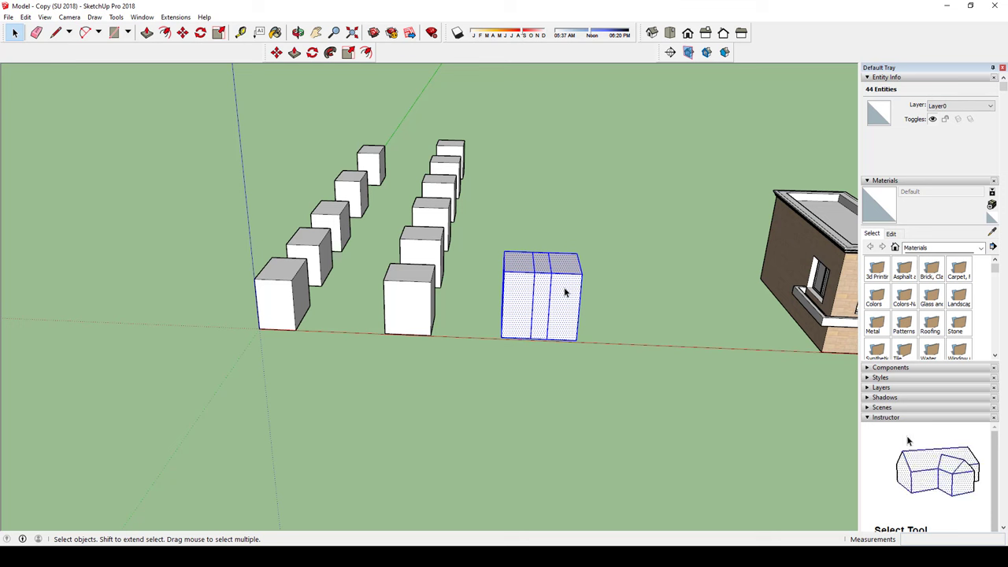
Step: Copy the front cube of the second row onto the cube behind it
{"action": "left_click", "coordinate": [417, 302]}
{"action": "middle_click_drag", "start_coordinate": [415, 299], "coordinate": [420, 290]}
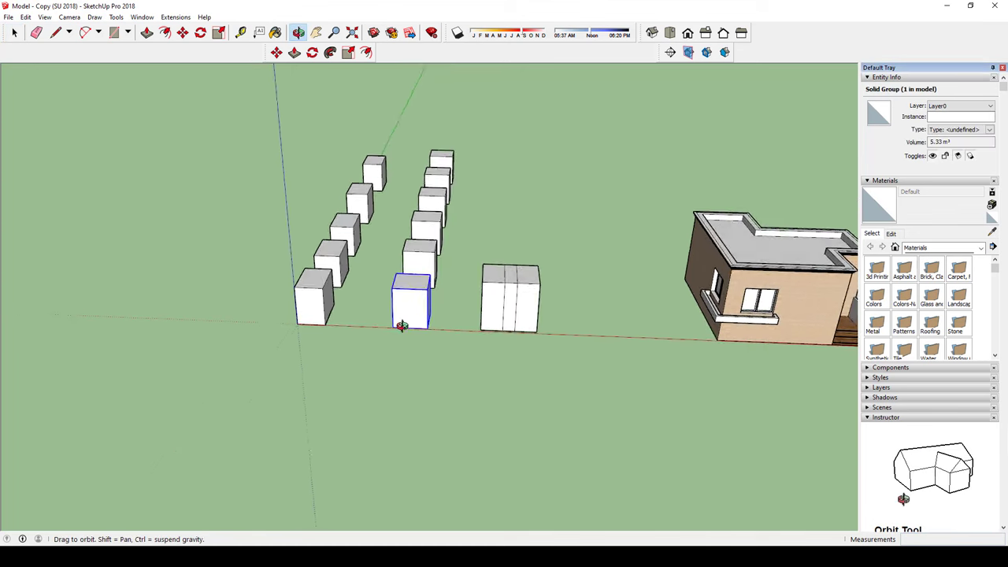
{"action": "key", "text": "m"}
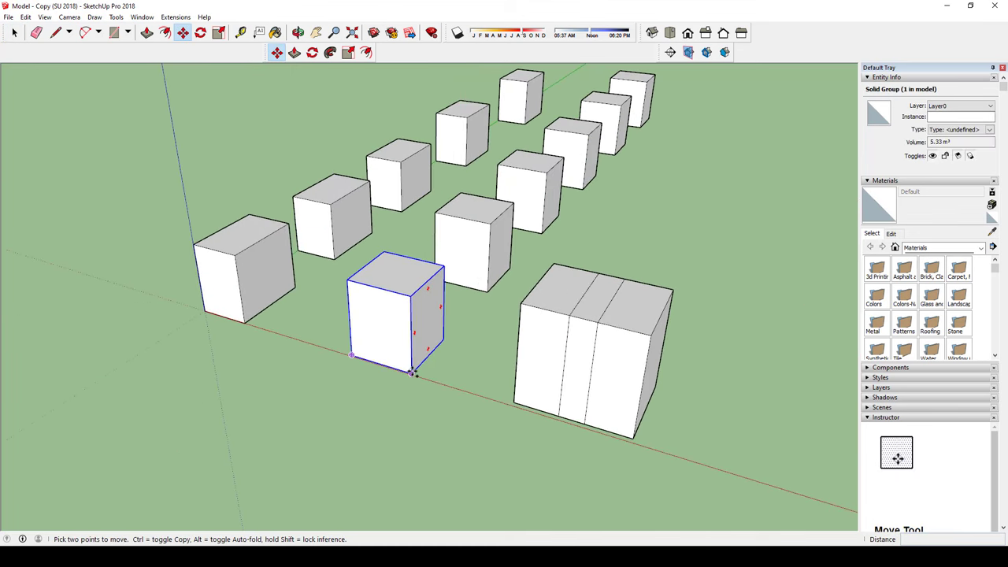
{"action": "key", "text": "ctrl"}
{"action": "left_click", "coordinate": [411, 373]}
{"action": "left_click", "coordinate": [475, 295]}
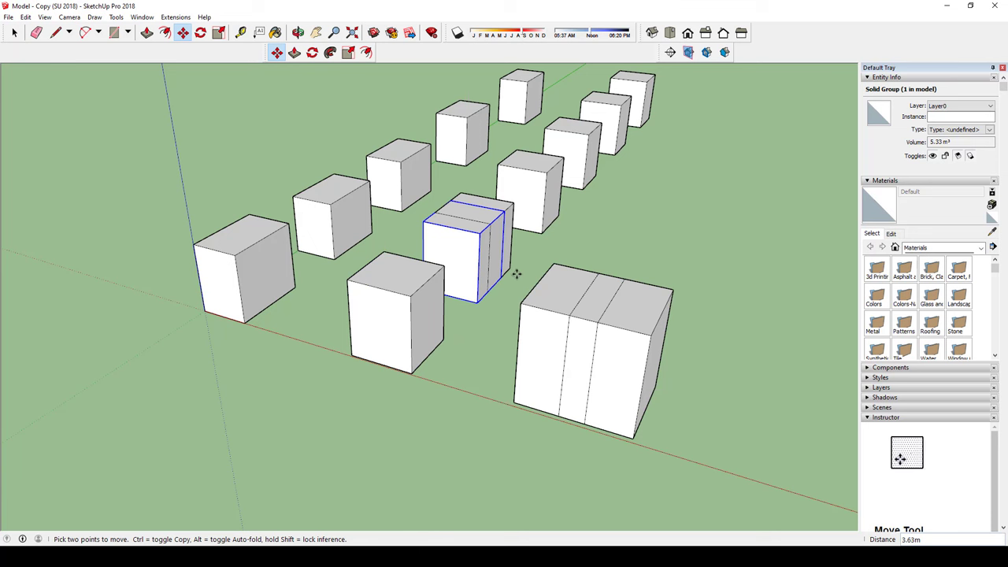
{"action": "key", "text": "space"}
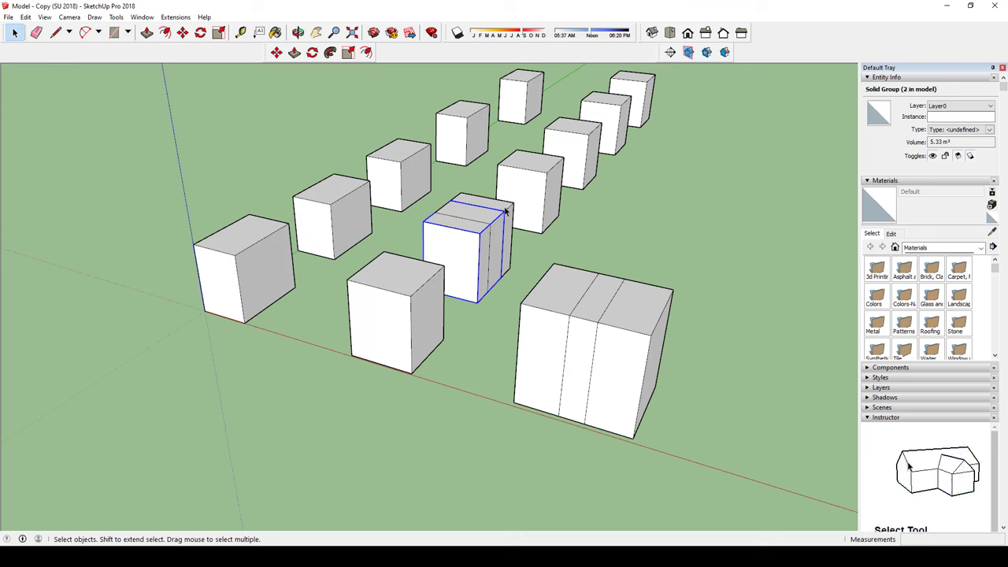
Step: Move the selected box beside the leftmost box, then select the neighbouring box groups
{"action": "key", "text": "m"}
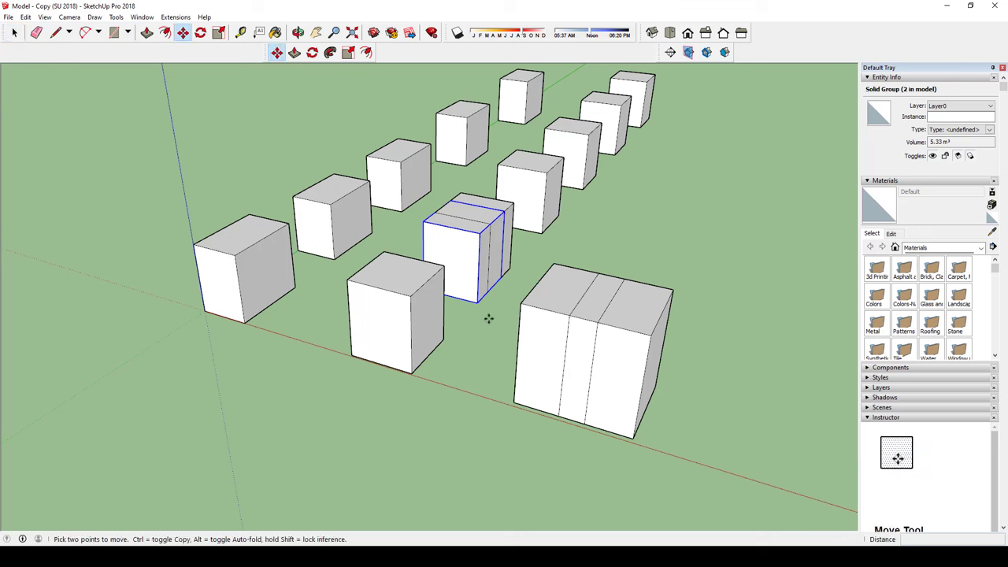
{"action": "left_click", "coordinate": [478, 302]}
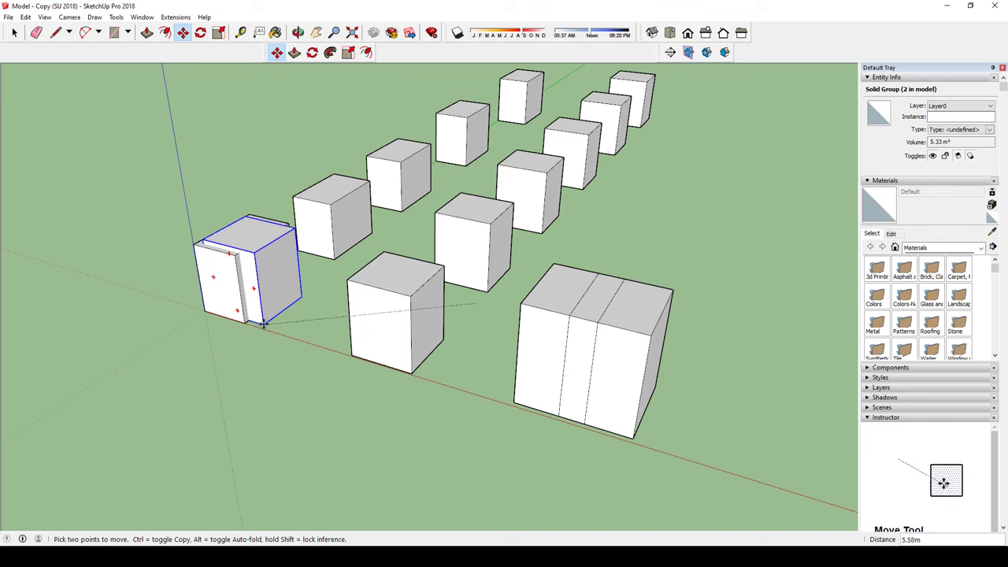
{"action": "left_click", "coordinate": [257, 321]}
{"action": "key", "text": "space"}
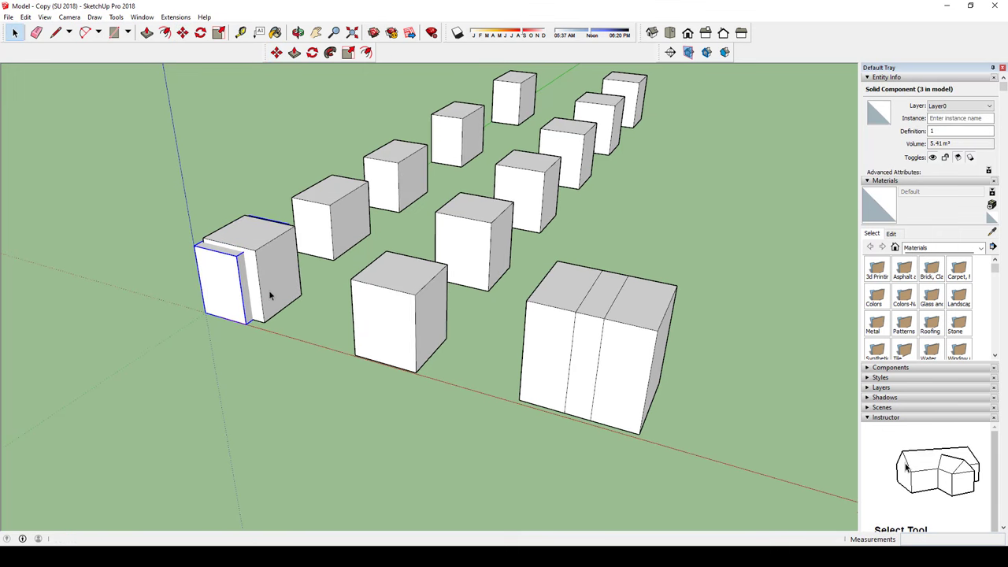
{"action": "left_click", "coordinate": [276, 274]}
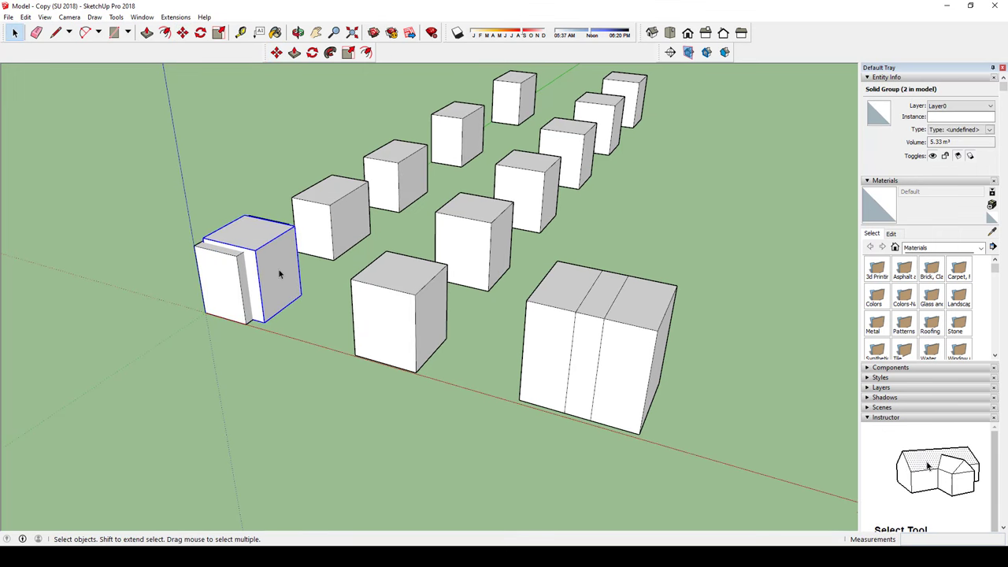
{"action": "left_click", "coordinate": [375, 314]}
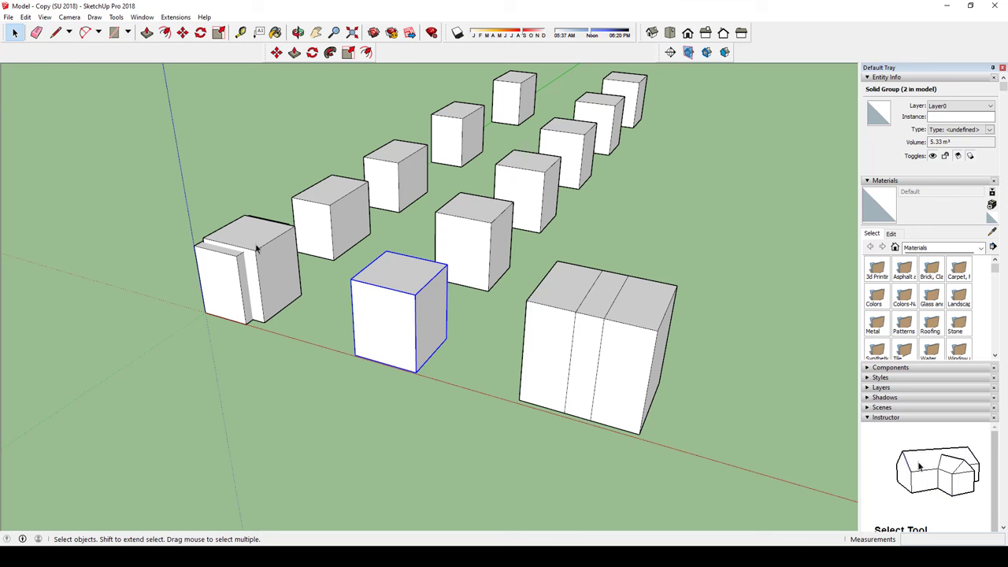
{"action": "left_click", "coordinate": [279, 264]}
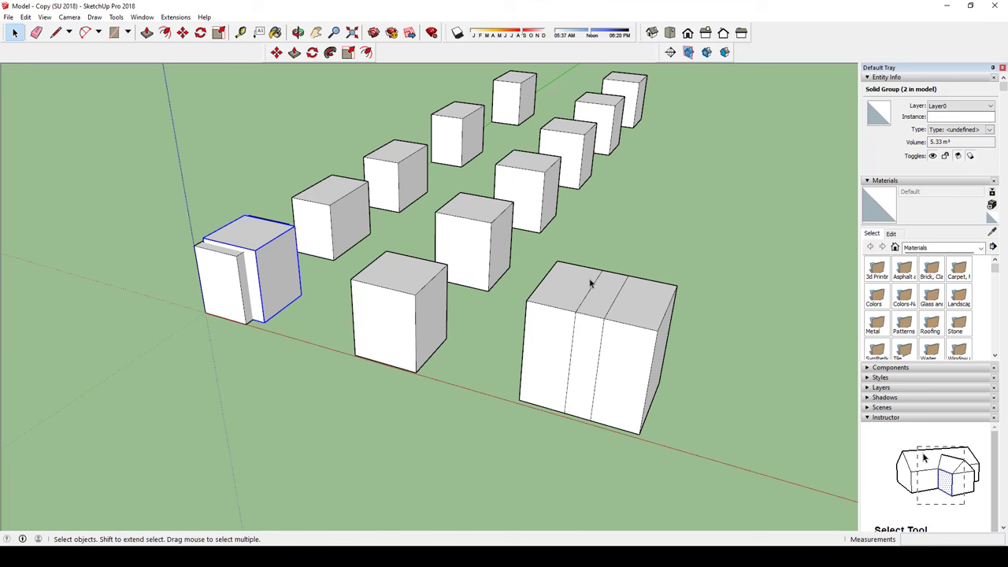
Step: Select the wide block on the right and orbit around the scene and house
{"action": "middle_click_drag", "start_coordinate": [590, 285], "coordinate": [576, 287]}
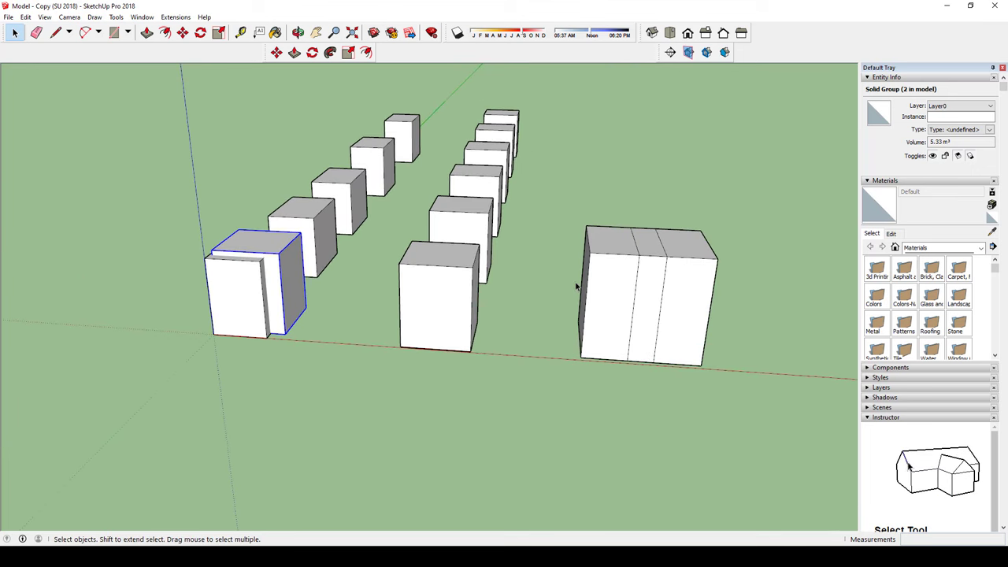
{"action": "left_click", "coordinate": [705, 237]}
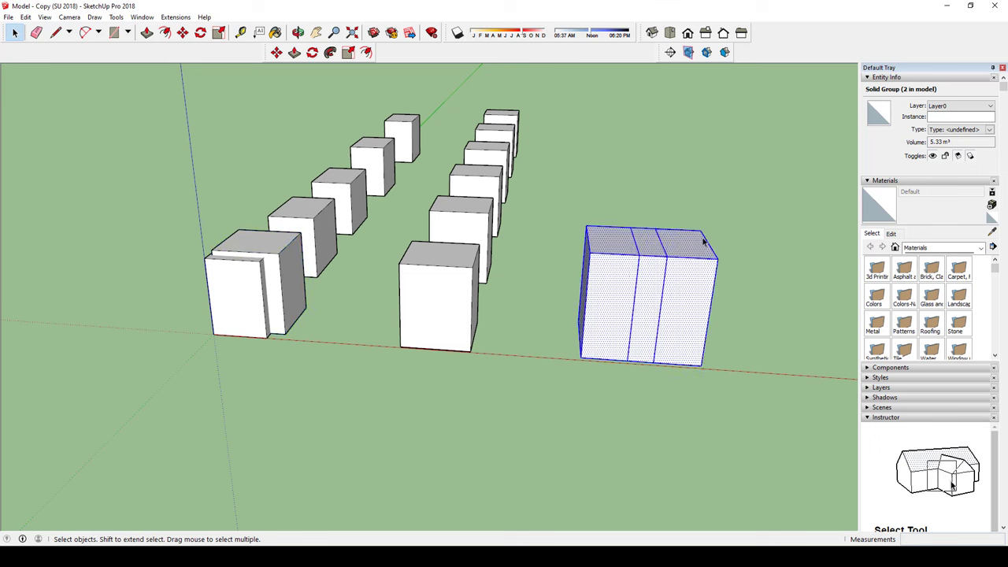
{"action": "triple_click", "coordinate": [655, 265]}
{"action": "middle_click_drag", "start_coordinate": [651, 264], "coordinate": [572, 344]}
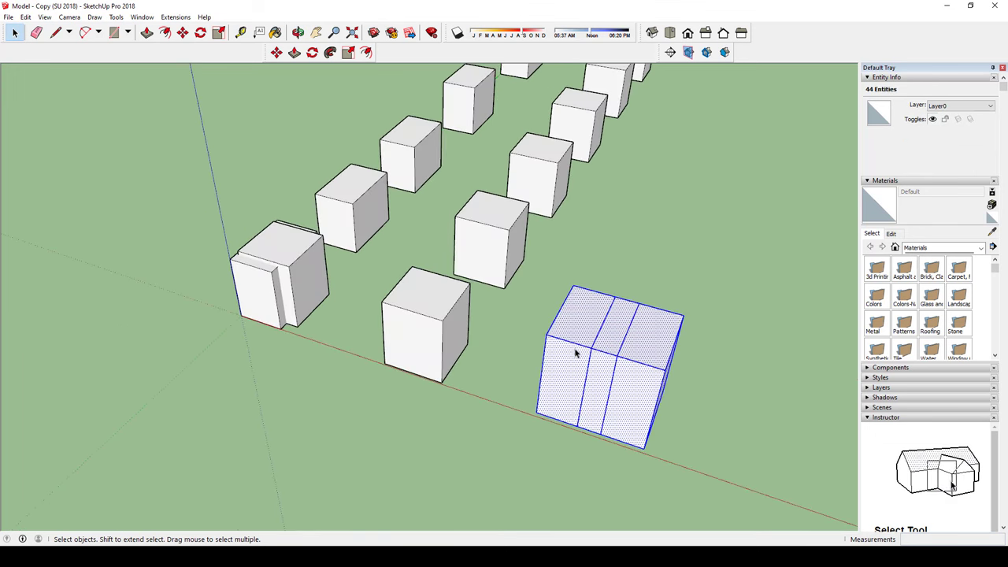
{"action": "scroll", "coordinate": [576, 354], "scroll_direction": "down", "scroll_amount": 5}
{"action": "mouse_move", "coordinate": [653, 353]}
{"action": "middle_mouse_down"}
{"action": "mouse_move", "coordinate": [397, 331]}
{"action": "mouse_move", "coordinate": [572, 442]}
{"action": "mouse_move", "coordinate": [544, 371]}
{"action": "middle_mouse_up"}
{"action": "scroll", "coordinate": [572, 442], "scroll_direction": "up", "scroll_amount": 5}
{"action": "left_click", "coordinate": [501, 324]}
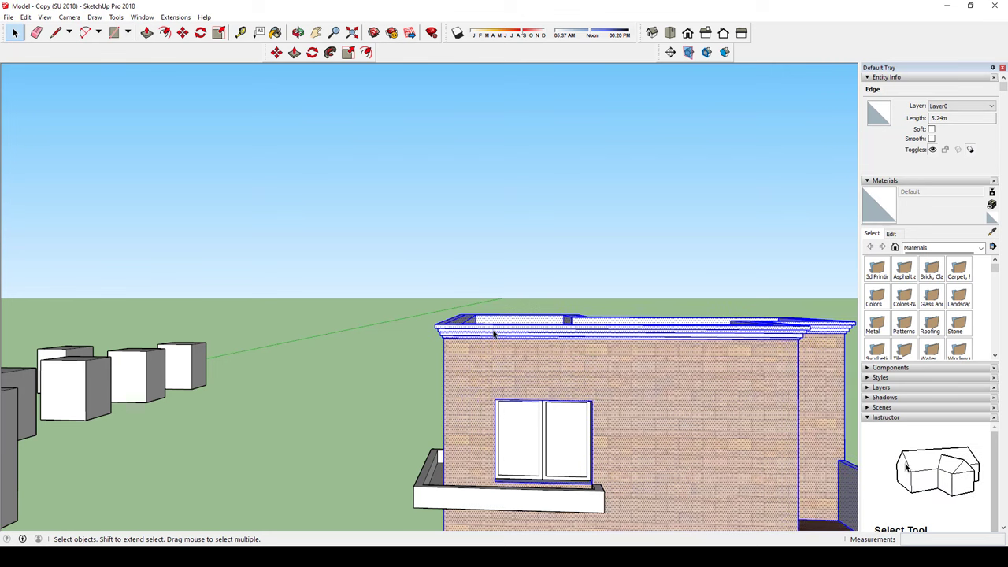
{"action": "mouse_move", "coordinate": [494, 334]}
{"action": "middle_mouse_down"}
{"action": "mouse_move", "coordinate": [652, 314]}
{"action": "mouse_move", "coordinate": [587, 351]}
{"action": "mouse_move", "coordinate": [484, 322]}
{"action": "mouse_move", "coordinate": [555, 410]}
{"action": "middle_mouse_up"}
{"action": "scroll", "coordinate": [553, 353], "scroll_direction": "down", "scroll_amount": 3}
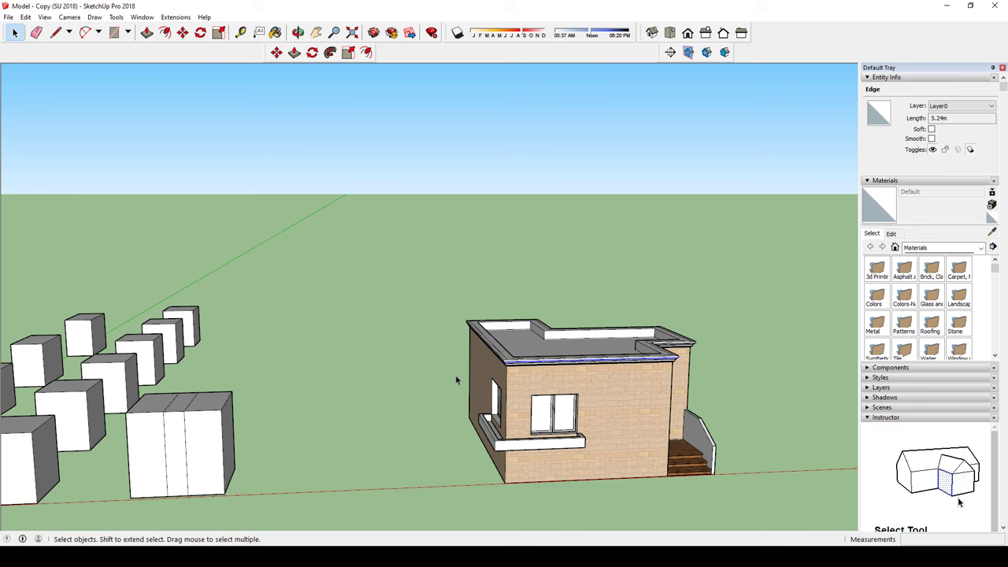
{"action": "middle_click_drag", "start_coordinate": [383, 333], "coordinate": [587, 365]}
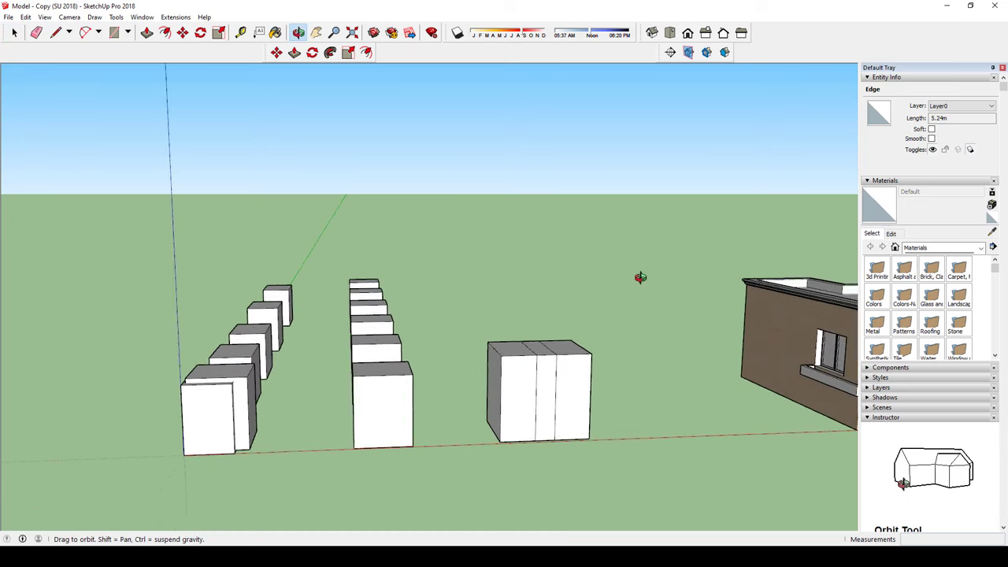
Step: Box-select the wide three-box block and delete it
{"action": "left_click_drag", "start_coordinate": [597, 333], "coordinate": [522, 440]}
{"action": "left_click_drag", "start_coordinate": [479, 488], "coordinate": [483, 481]}
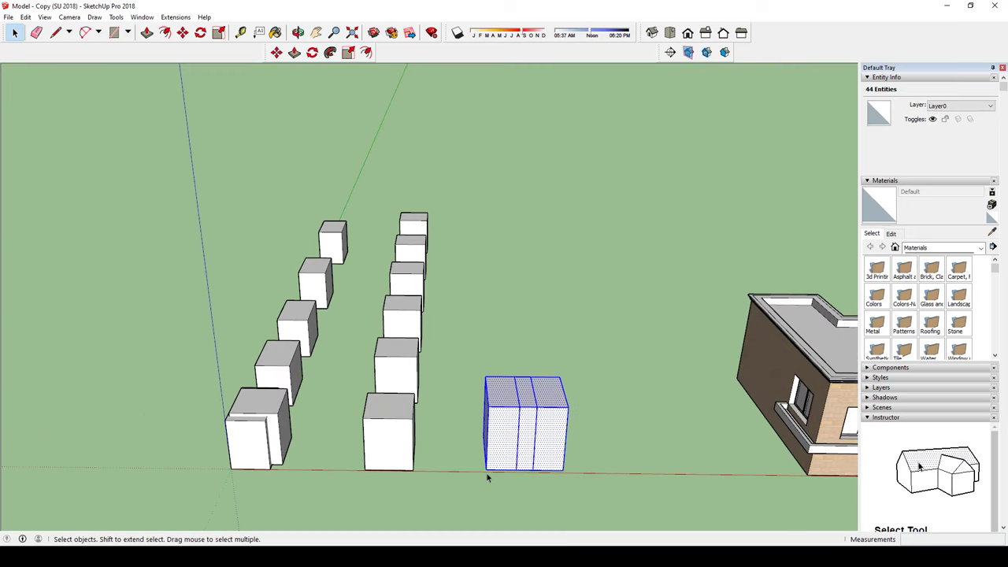
{"action": "key", "text": "Delete"}
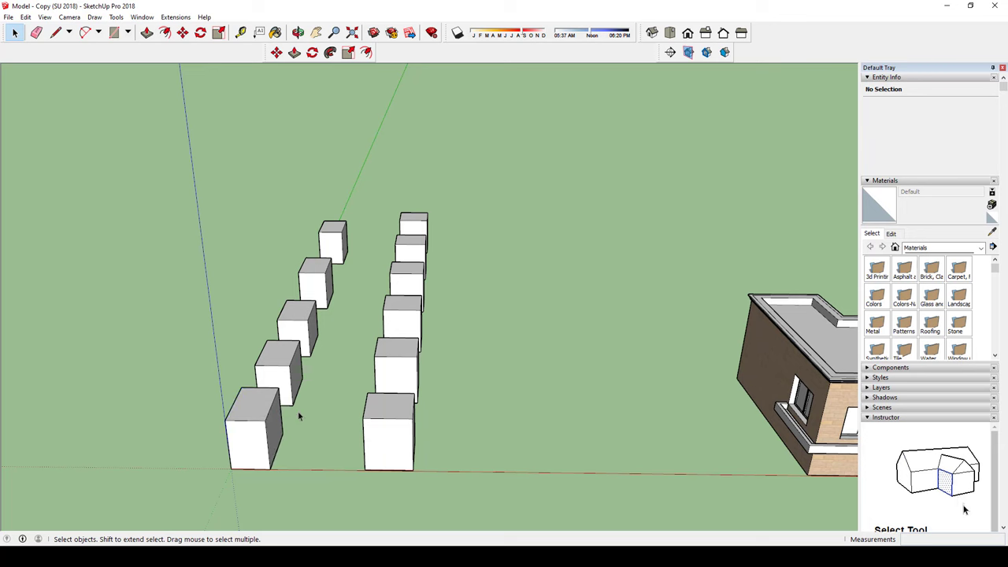
{"action": "middle_click_drag", "start_coordinate": [297, 412], "coordinate": [740, 367]}
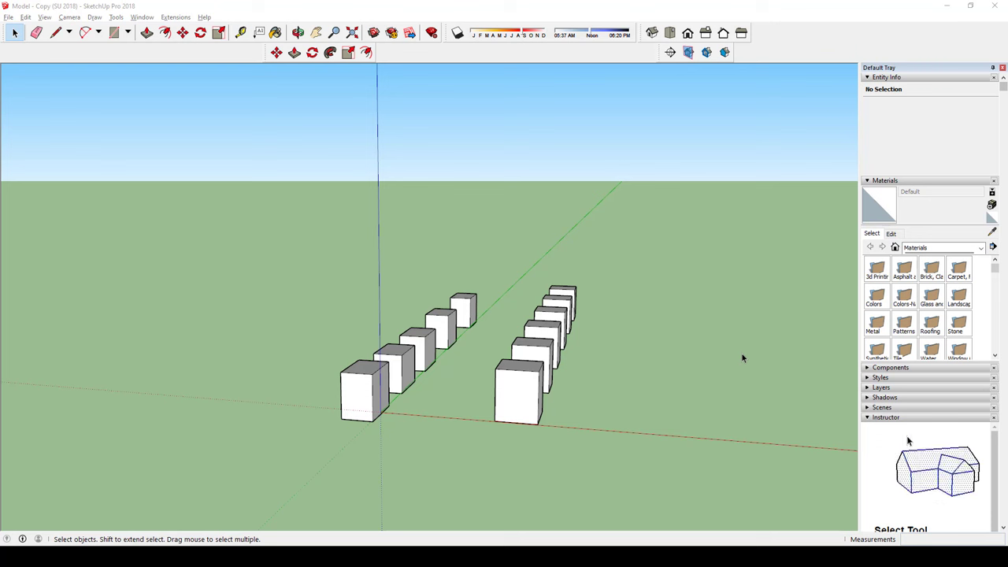
Step: Orbit and zoom around the house to inspect its flat roof edges
{"action": "middle_click_drag", "start_coordinate": [713, 311], "coordinate": [366, 266]}
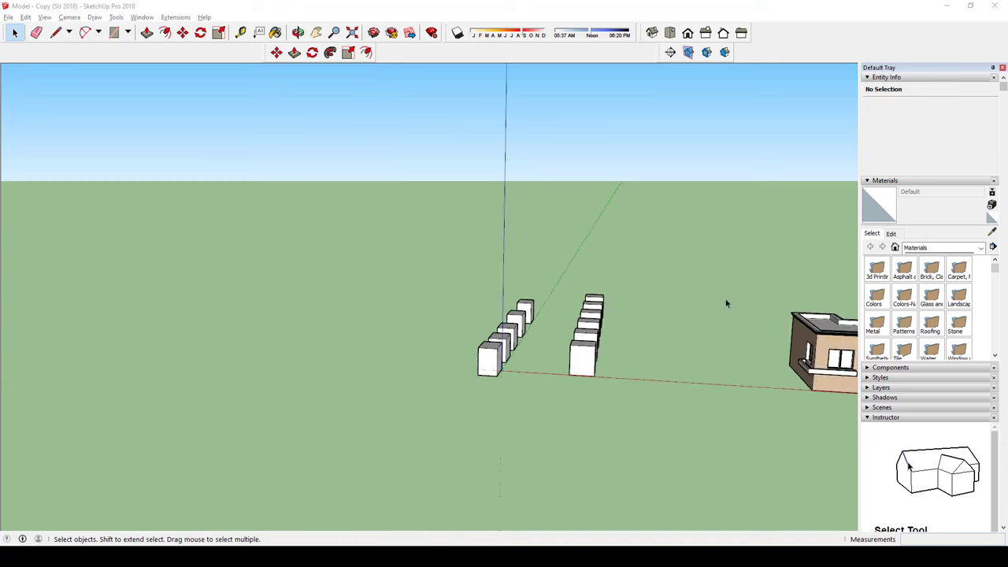
{"action": "scroll", "coordinate": [489, 316], "scroll_direction": "up", "scroll_amount": 3}
{"action": "scroll", "coordinate": [477, 315], "scroll_direction": "up", "scroll_amount": 3}
{"action": "mouse_move", "coordinate": [477, 315]}
{"action": "middle_mouse_down"}
{"action": "mouse_move", "coordinate": [529, 270]}
{"action": "mouse_move", "coordinate": [475, 313]}
{"action": "middle_mouse_up"}
{"action": "mouse_move", "coordinate": [542, 279]}
{"action": "middle_mouse_down"}
{"action": "mouse_move", "coordinate": [597, 286]}
{"action": "mouse_move", "coordinate": [554, 255]}
{"action": "middle_mouse_up"}
{"action": "double_click", "coordinate": [565, 278]}
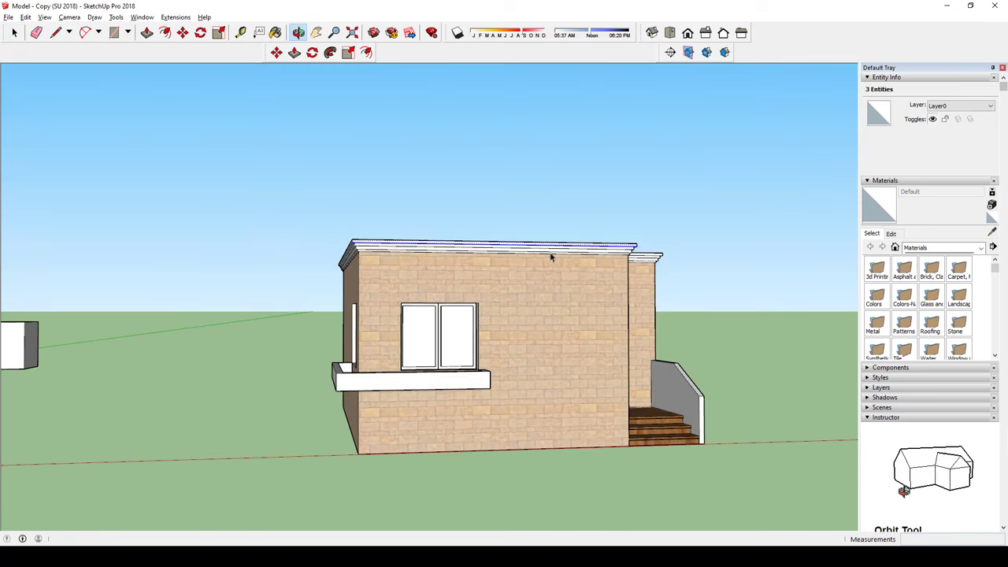
{"action": "scroll", "coordinate": [506, 216], "scroll_direction": "up", "scroll_amount": 2}
{"action": "left_click", "coordinate": [507, 216]}
{"action": "mouse_move", "coordinate": [476, 244]}
{"action": "middle_mouse_down"}
{"action": "mouse_move", "coordinate": [480, 263]}
{"action": "mouse_move", "coordinate": [429, 277]}
{"action": "mouse_move", "coordinate": [386, 254]}
{"action": "mouse_move", "coordinate": [338, 268]}
{"action": "middle_mouse_up"}
{"action": "left_click", "coordinate": [418, 289]}
{"action": "scroll", "coordinate": [338, 268], "scroll_direction": "down", "scroll_amount": 2}
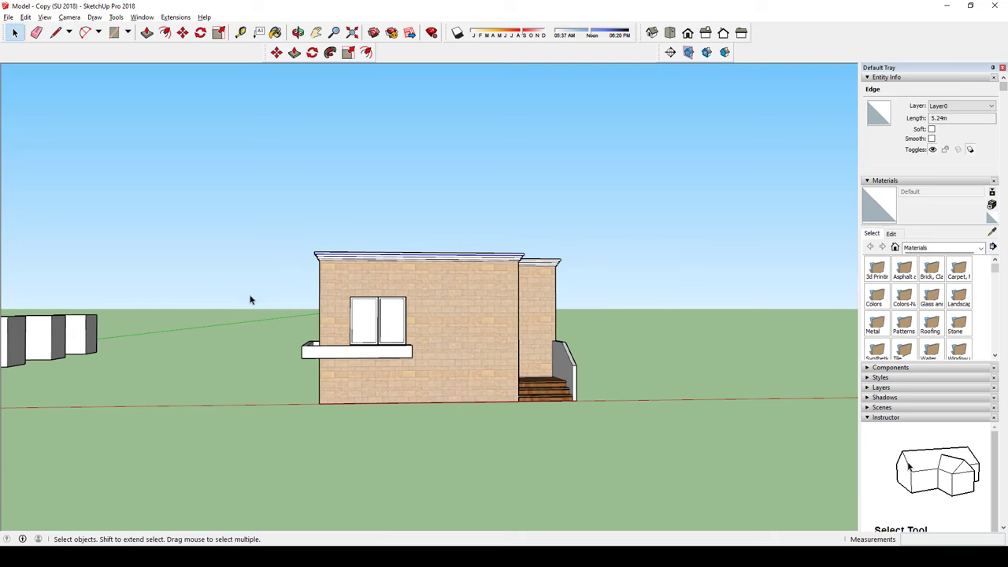
{"action": "mouse_move", "coordinate": [289, 302]}
{"action": "middle_mouse_down"}
{"action": "mouse_move", "coordinate": [496, 303]}
{"action": "mouse_move", "coordinate": [559, 322]}
{"action": "mouse_move", "coordinate": [281, 401]}
{"action": "middle_mouse_up"}
{"action": "scroll", "coordinate": [174, 396], "scroll_direction": "down", "scroll_amount": 2}
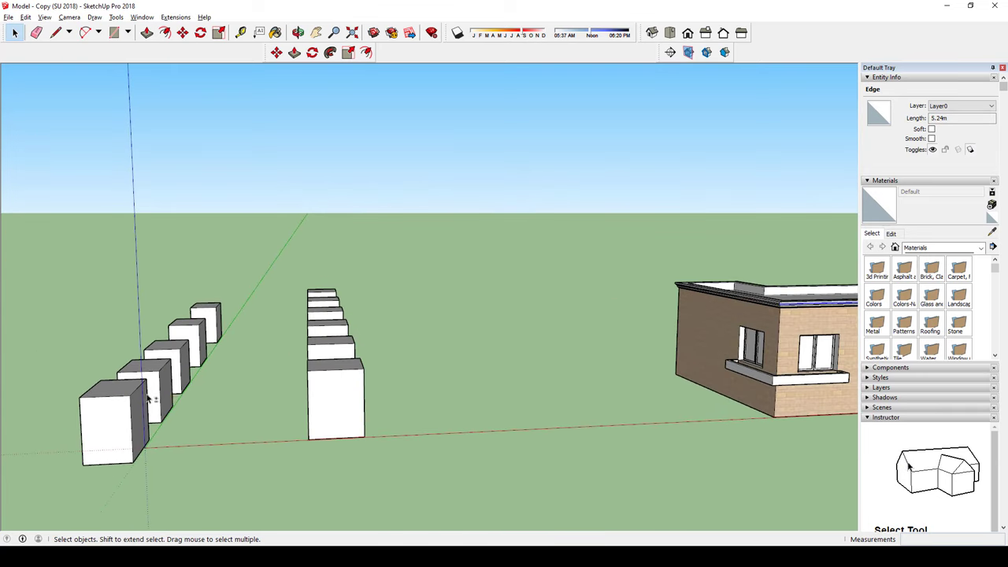
{"action": "scroll", "coordinate": [347, 384], "scroll_direction": "up", "scroll_amount": 3}
Step: Explode the left stack group into separate box components
{"action": "left_click", "coordinate": [346, 384]}
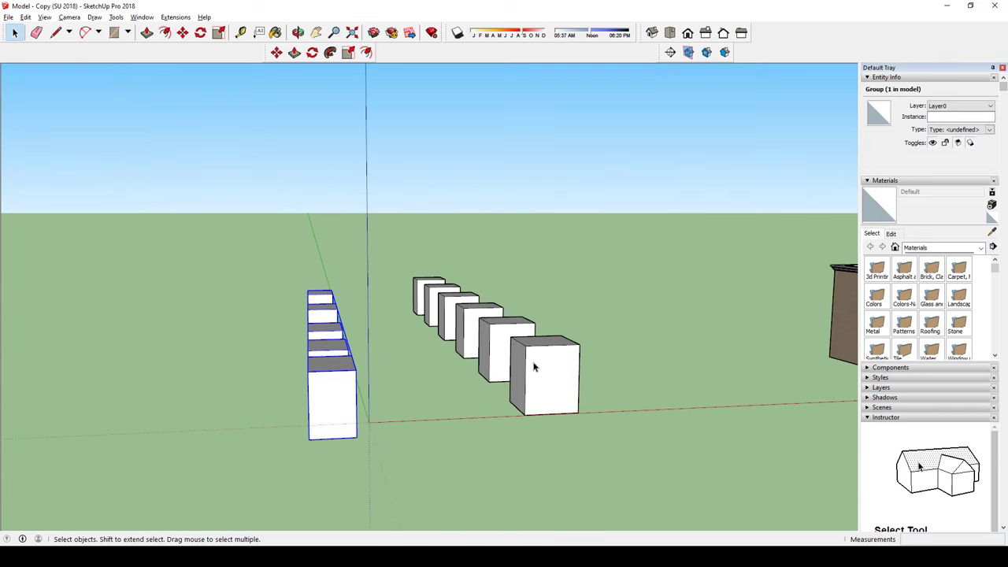
{"action": "right_click", "coordinate": [324, 392]}
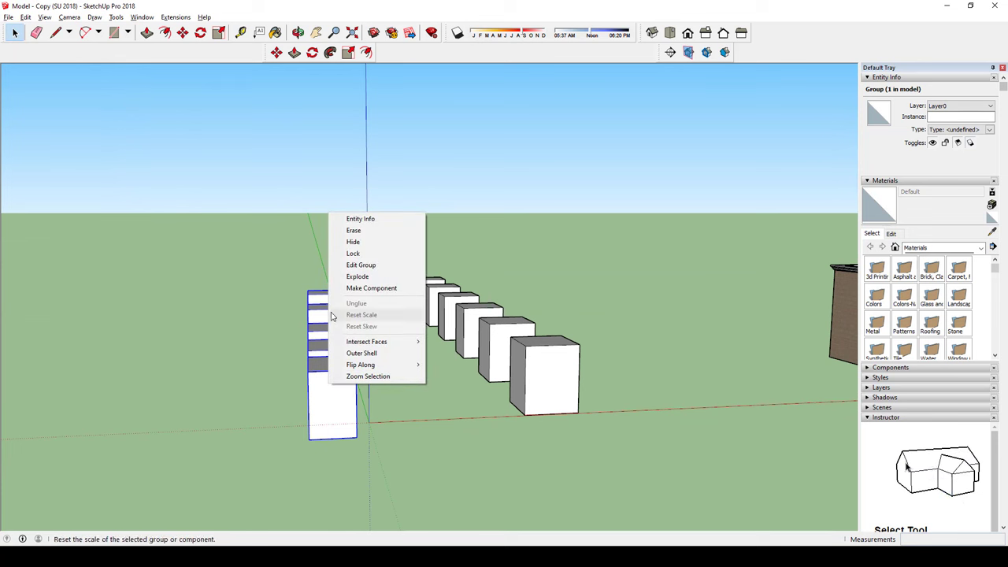
{"action": "left_click", "coordinate": [359, 276]}
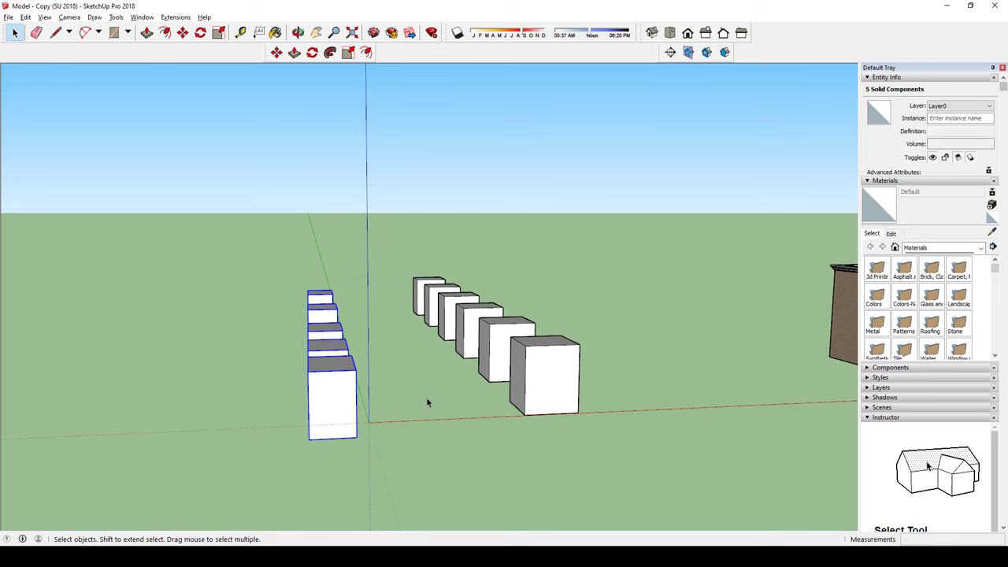
Step: Explode the stack's front box component into raw faces
{"action": "left_click", "coordinate": [345, 384]}
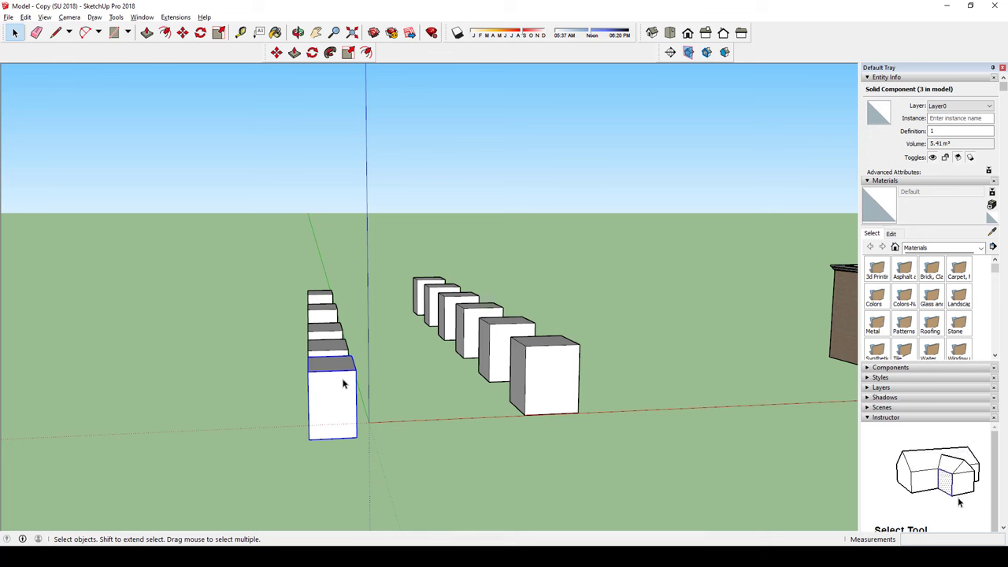
{"action": "right_click", "coordinate": [343, 384]}
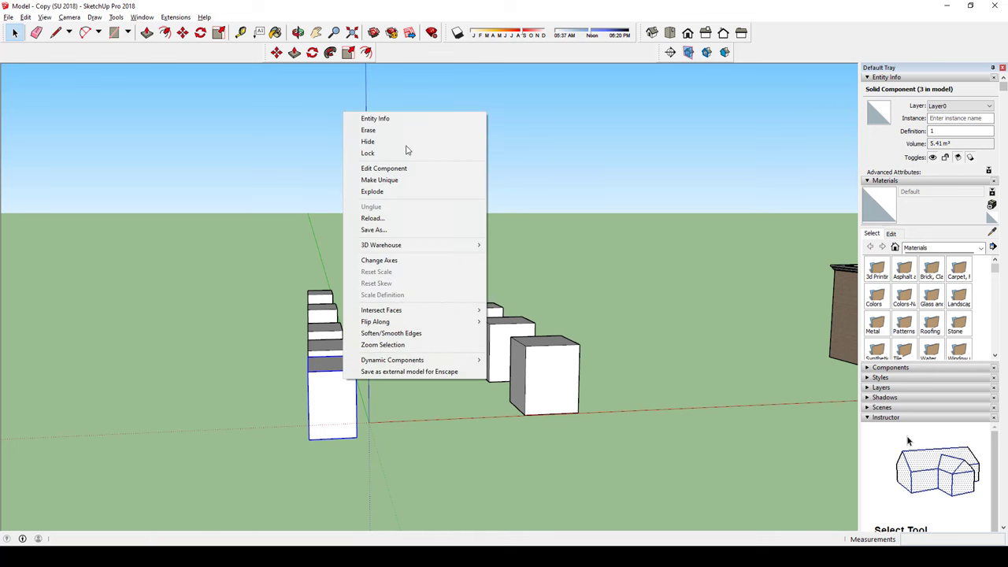
{"action": "left_click", "coordinate": [398, 194]}
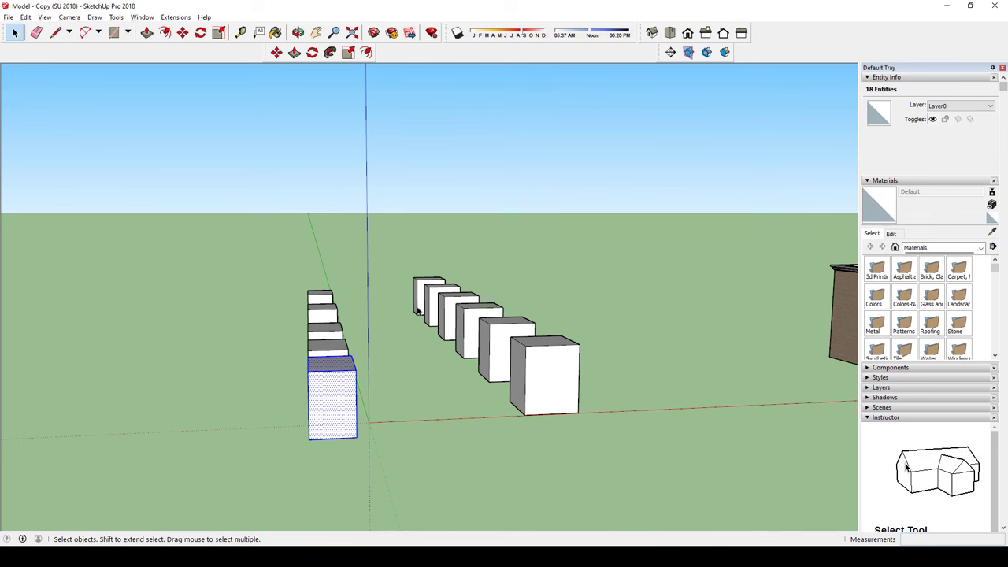
{"action": "mouse_move", "coordinate": [418, 309]}
{"action": "middle_mouse_down"}
{"action": "mouse_move", "coordinate": [528, 292]}
{"action": "mouse_move", "coordinate": [508, 266]}
{"action": "mouse_move", "coordinate": [524, 243]}
{"action": "mouse_move", "coordinate": [508, 246]}
{"action": "middle_mouse_up"}
{"action": "scroll", "coordinate": [509, 294], "scroll_direction": "up", "scroll_amount": 3}
{"action": "scroll", "coordinate": [508, 294], "scroll_direction": "up", "scroll_amount": 2}
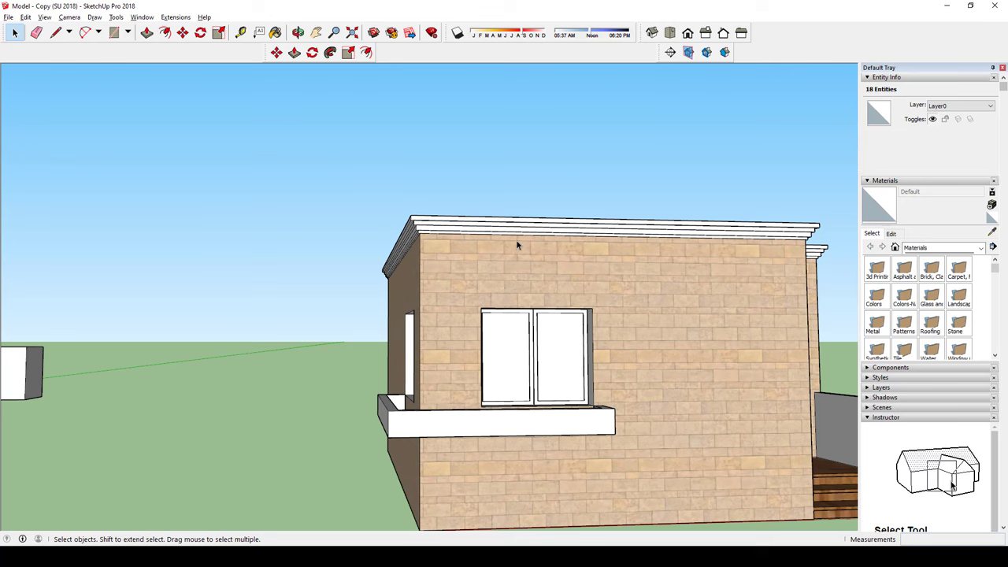
{"action": "mouse_move", "coordinate": [518, 246]}
{"action": "middle_mouse_down"}
{"action": "mouse_move", "coordinate": [470, 270]}
{"action": "mouse_move", "coordinate": [319, 281]}
{"action": "middle_mouse_up"}
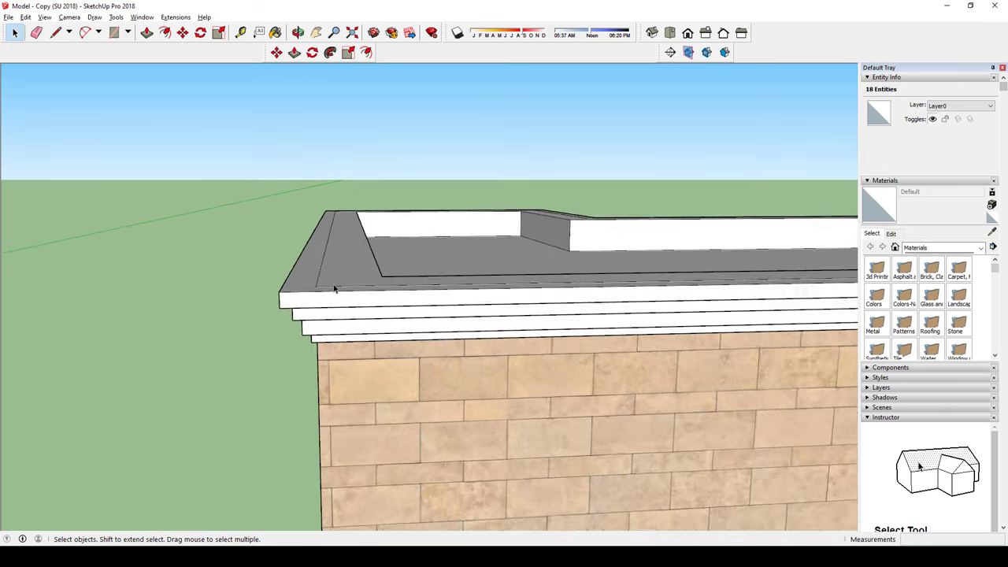
{"action": "triple_click", "coordinate": [319, 282]}
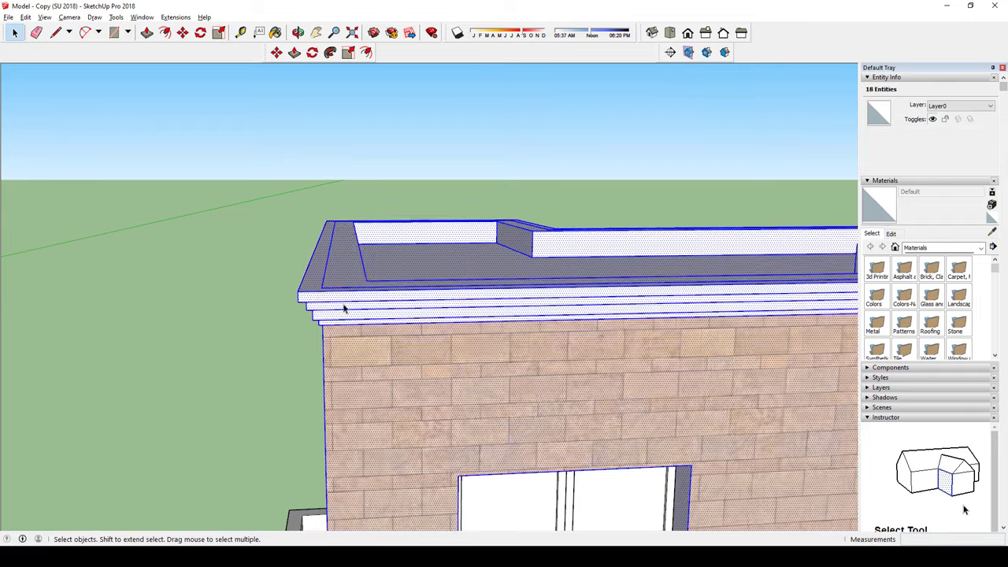
{"action": "middle_click_drag", "start_coordinate": [319, 281], "coordinate": [396, 260]}
{"action": "scroll", "coordinate": [441, 244], "scroll_direction": "down", "scroll_amount": 3}
{"action": "scroll", "coordinate": [496, 227], "scroll_direction": "down", "scroll_amount": 3}
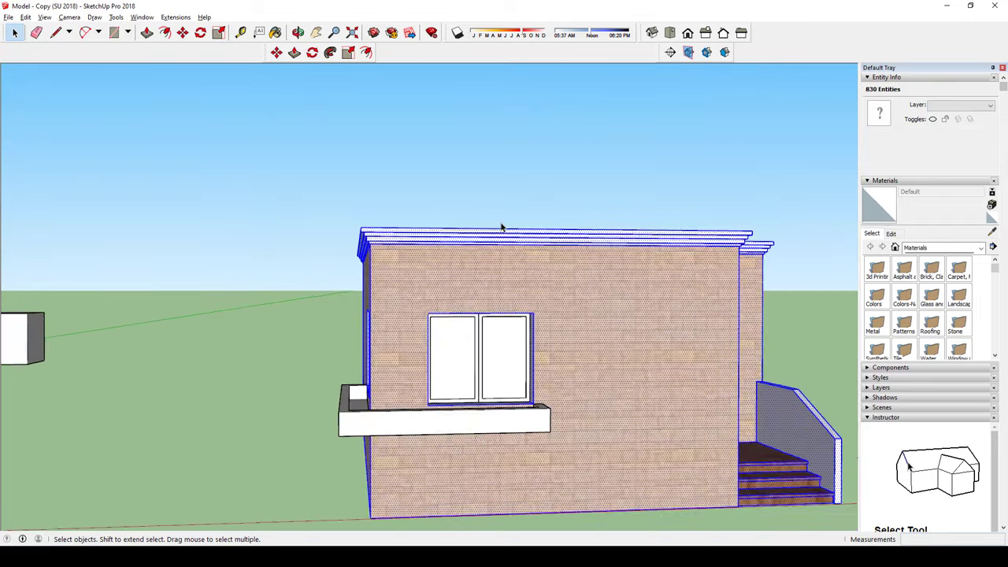
{"action": "middle_click_drag", "start_coordinate": [501, 228], "coordinate": [710, 231]}
{"action": "left_click", "coordinate": [737, 218]}
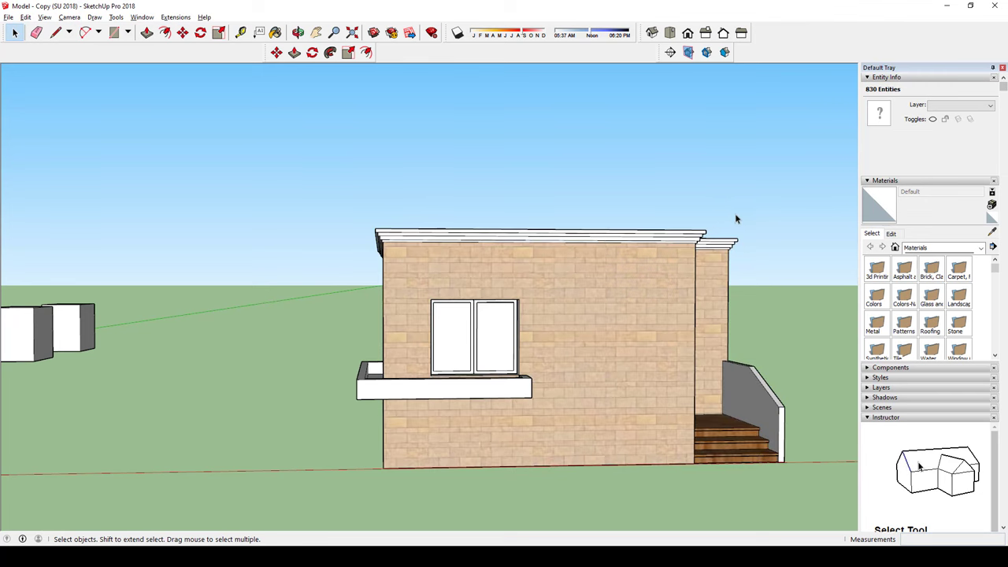
{"action": "middle_click_drag", "start_coordinate": [691, 265], "coordinate": [660, 288]}
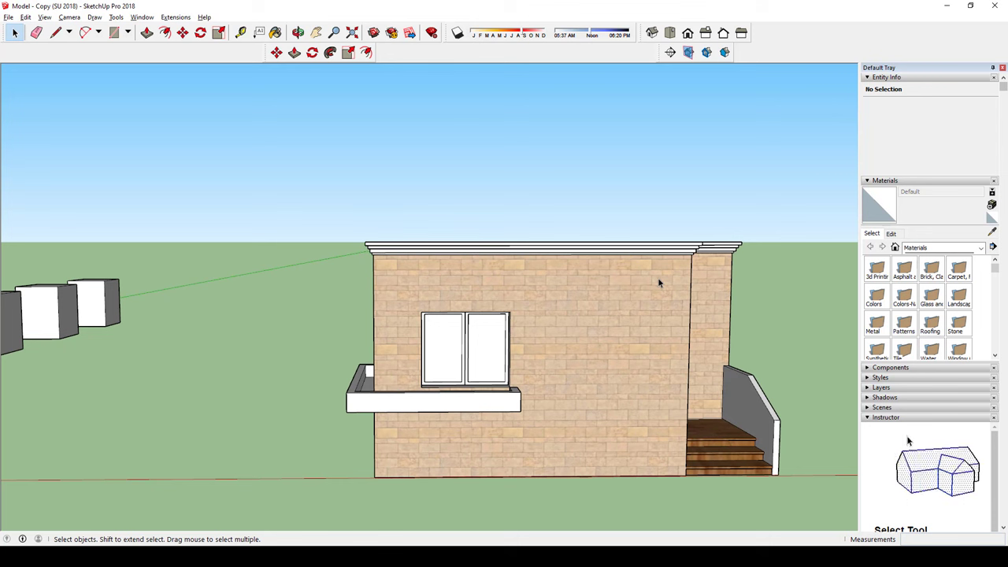
{"action": "double_click", "coordinate": [660, 284]}
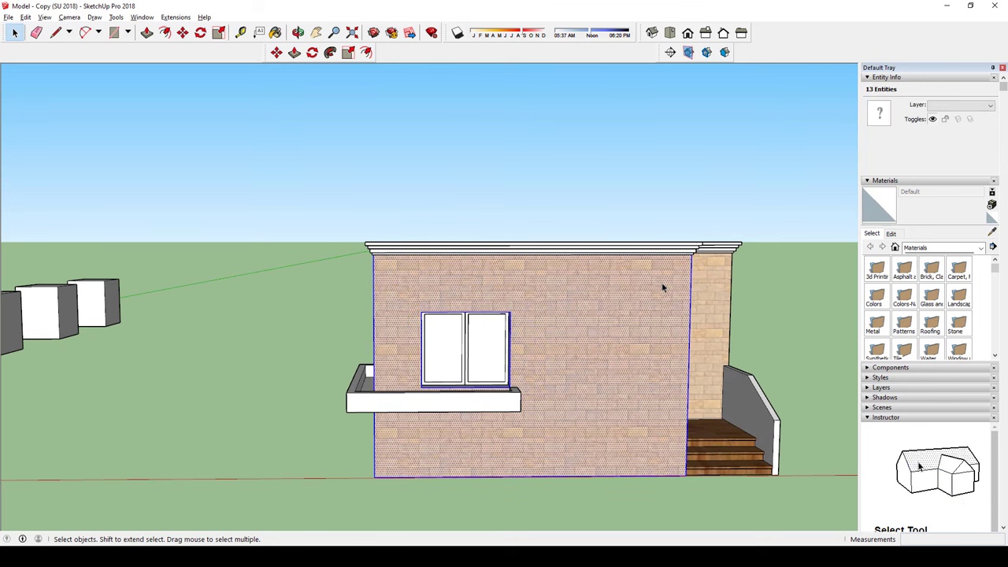
{"action": "left_click", "coordinate": [721, 454]}
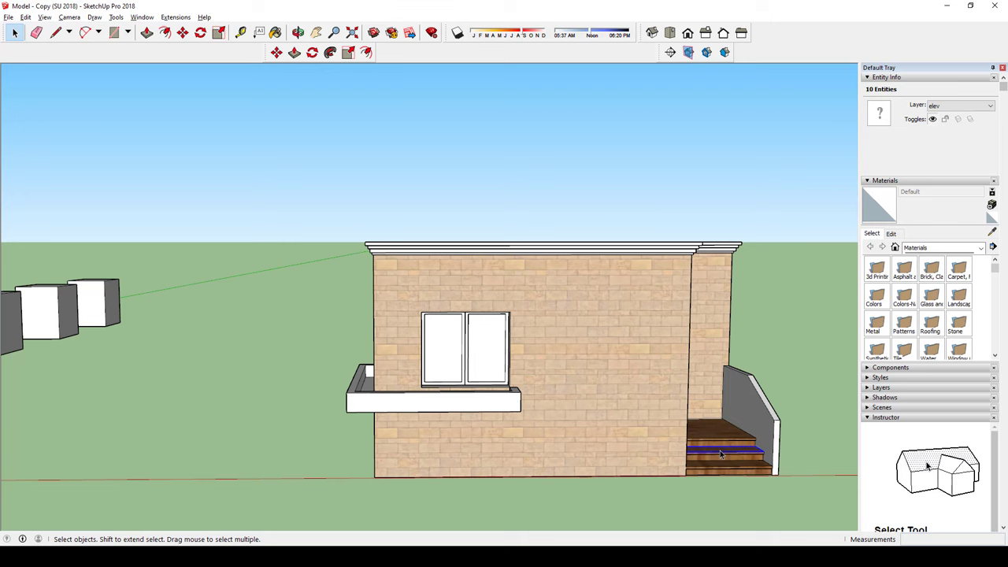
{"action": "right_click", "coordinate": [439, 354]}
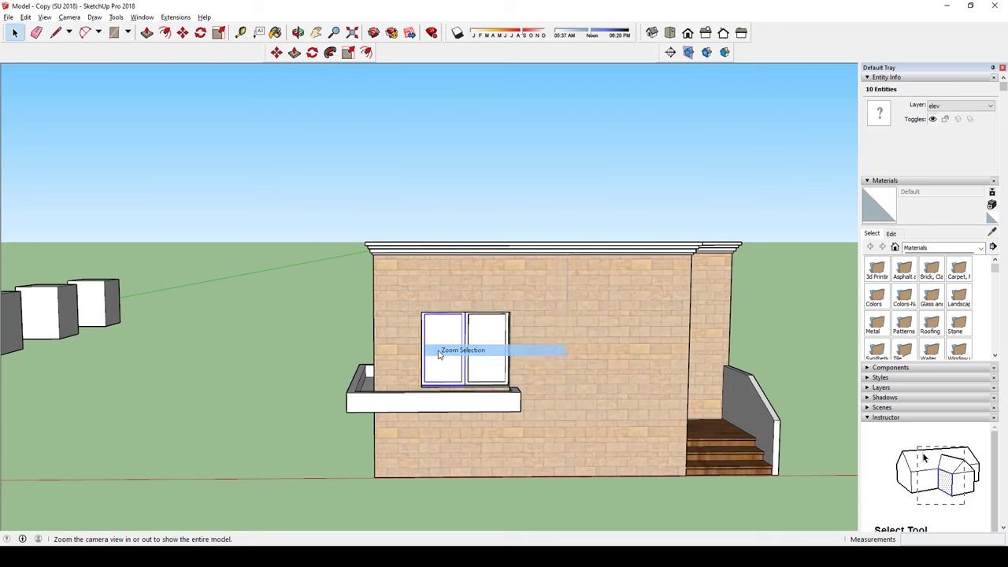
{"action": "left_click", "coordinate": [439, 353]}
{"action": "scroll", "coordinate": [378, 345], "scroll_direction": "down", "scroll_amount": 3}
{"action": "scroll", "coordinate": [394, 364], "scroll_direction": "down", "scroll_amount": 3}
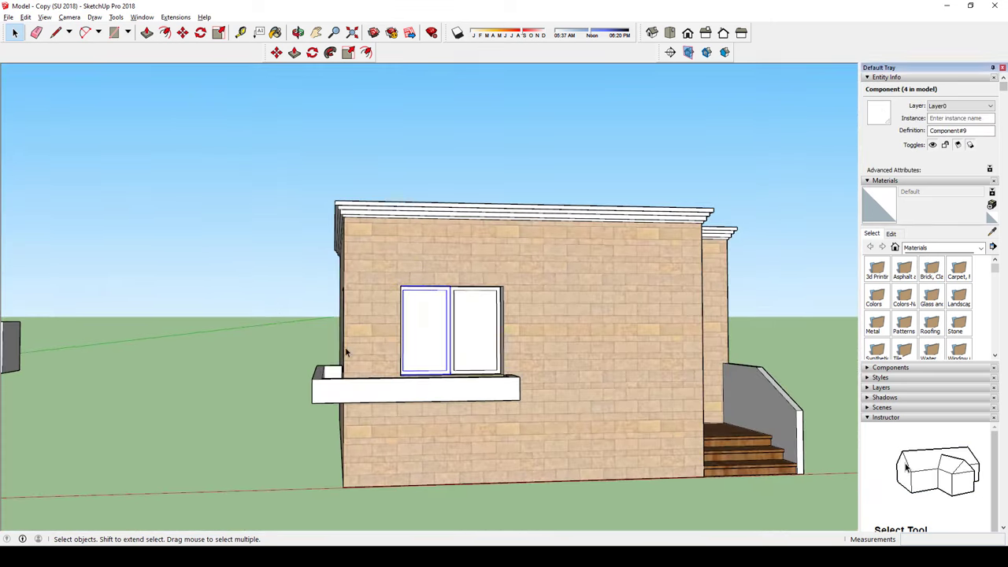
{"action": "left_click", "coordinate": [276, 312]}
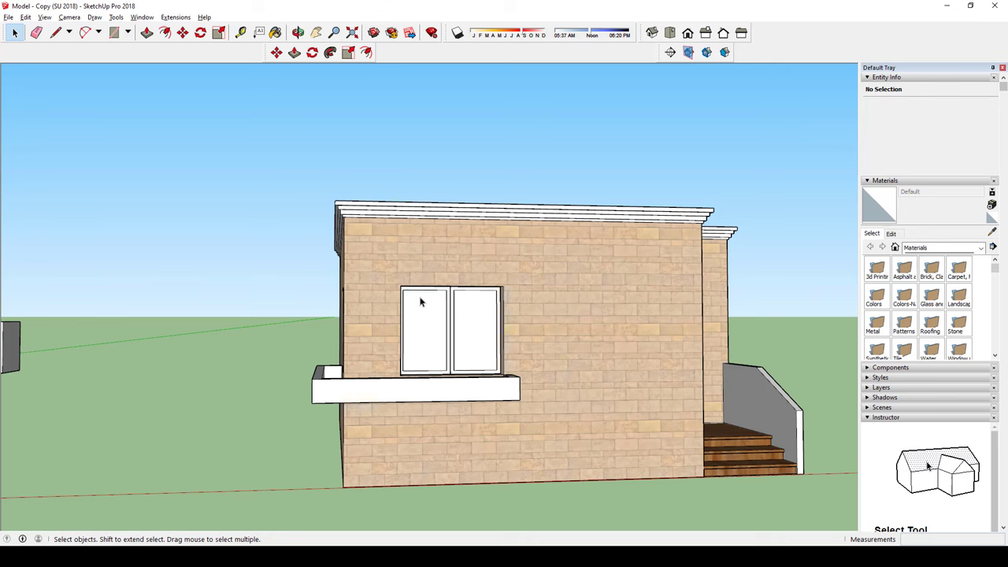
{"action": "left_click", "coordinate": [426, 309]}
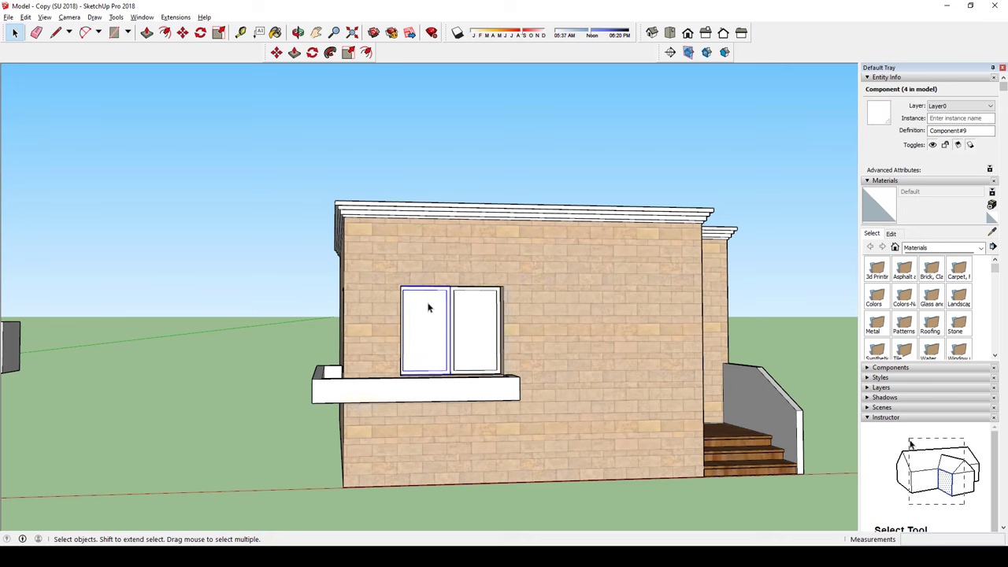
{"action": "mouse_move", "coordinate": [429, 308]}
{"action": "middle_mouse_down"}
{"action": "mouse_move", "coordinate": [424, 298]}
{"action": "mouse_move", "coordinate": [461, 322]}
{"action": "mouse_move", "coordinate": [509, 320]}
{"action": "middle_mouse_up"}
Step: Enter the window component and inspect its left pane
{"action": "double_click", "coordinate": [457, 321]}
{"action": "left_click", "coordinate": [456, 321]}
{"action": "scroll", "coordinate": [510, 323], "scroll_direction": "up", "scroll_amount": 2}
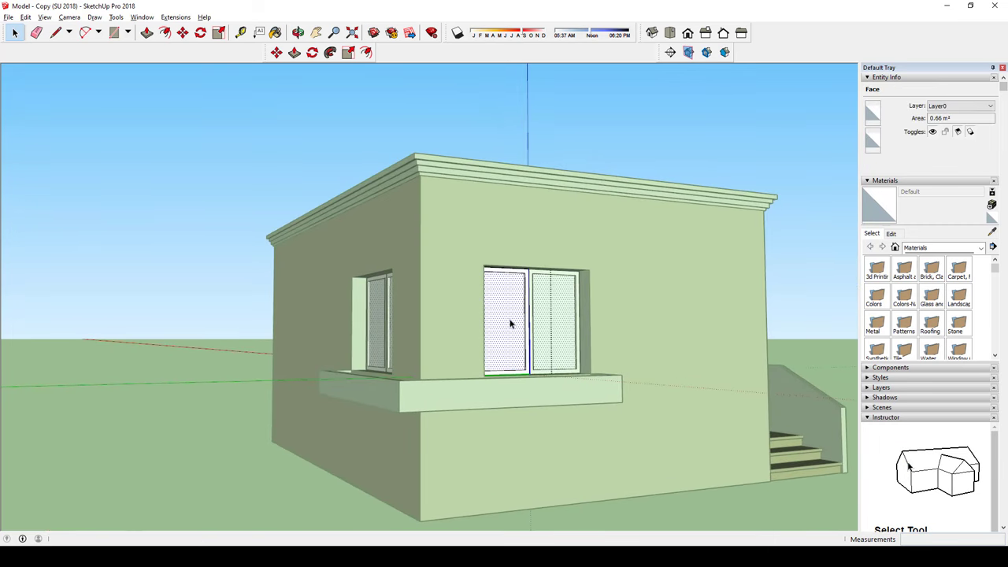
{"action": "key", "text": "Escape"}
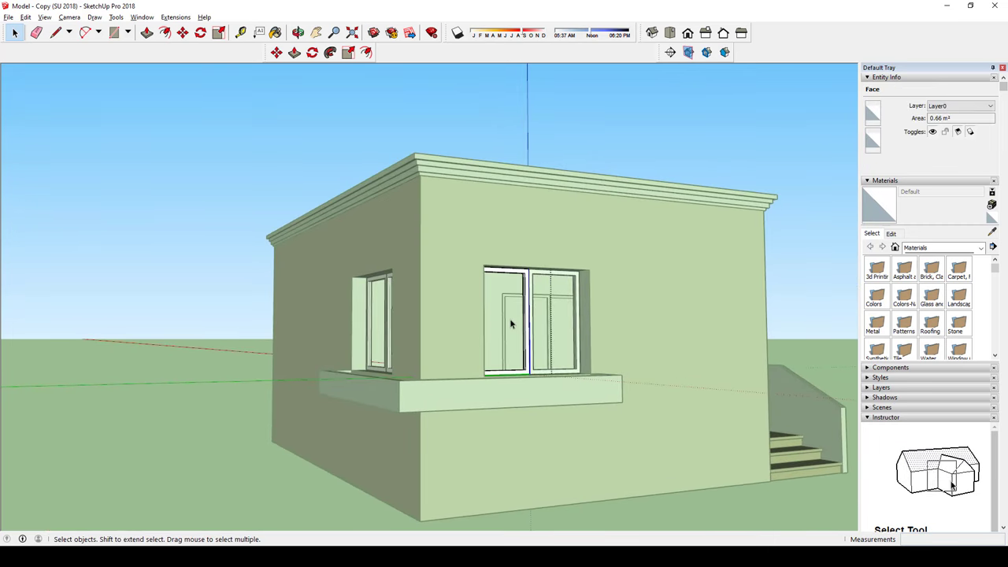
Step: Paint the window panes with Glass and Mirrors > Translucent Glass Blue
{"action": "key", "text": "Escape"}
{"action": "key", "text": "b"}
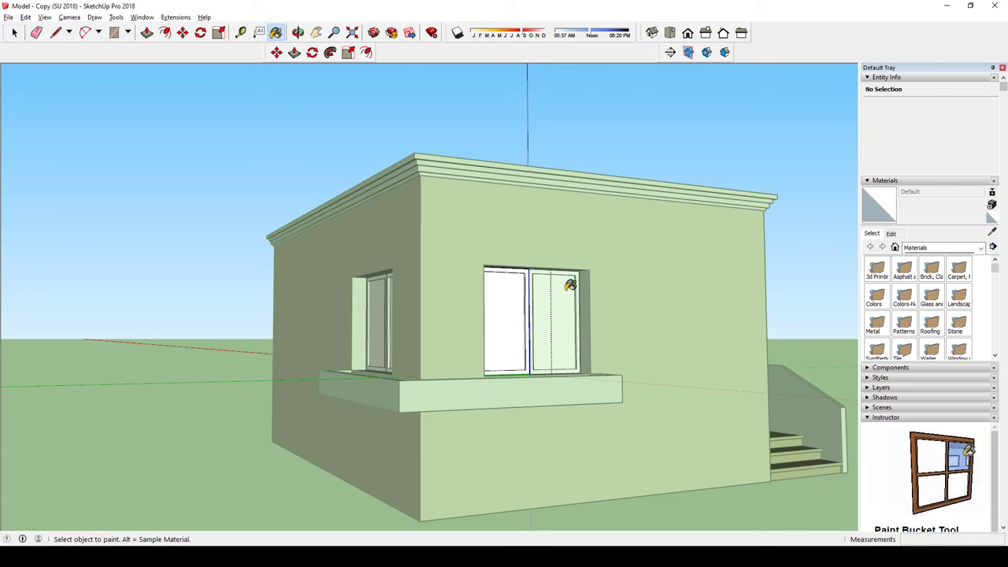
{"action": "left_click", "coordinate": [931, 321]}
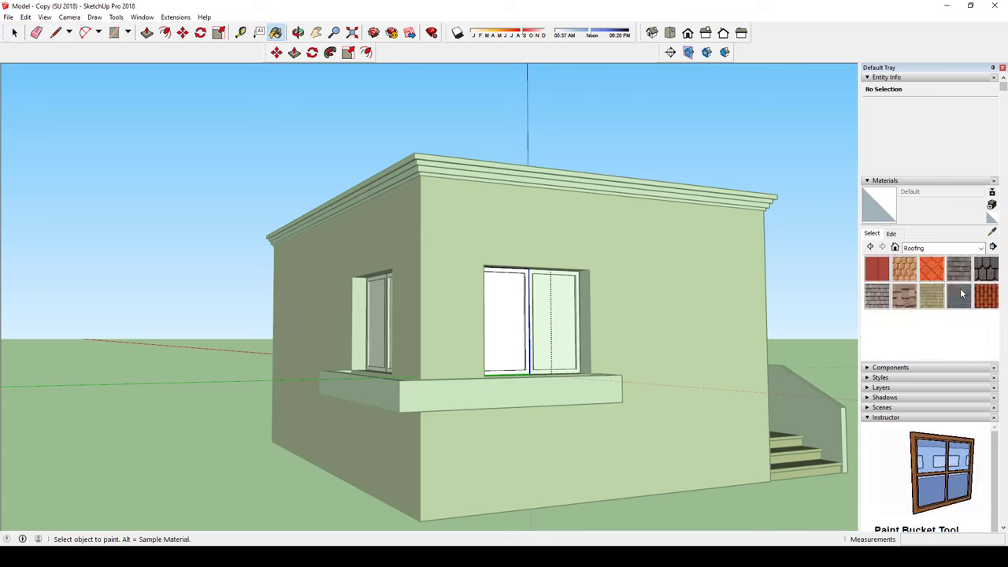
{"action": "left_click", "coordinate": [943, 249]}
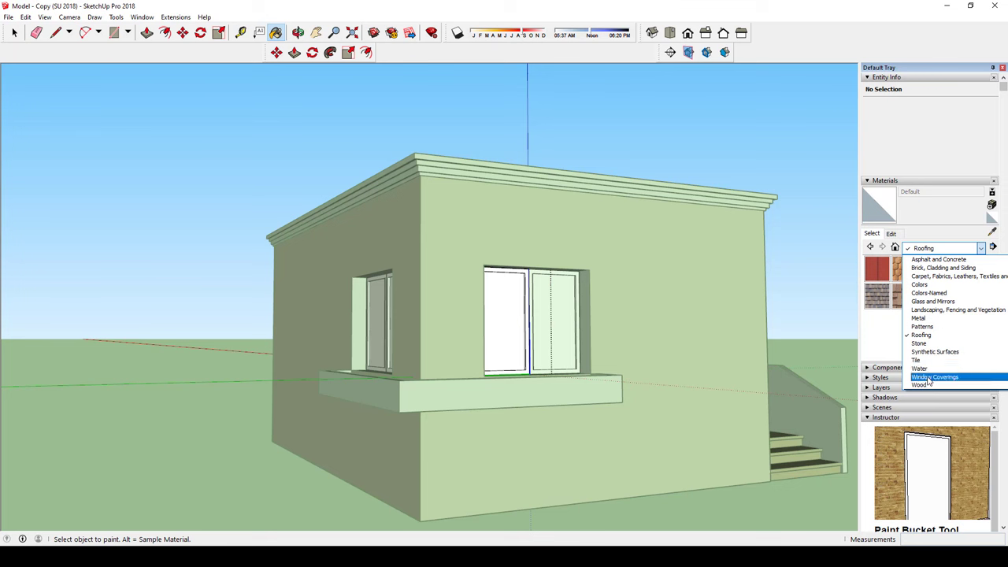
{"action": "left_click", "coordinate": [947, 302]}
{"action": "left_click", "coordinate": [960, 269]}
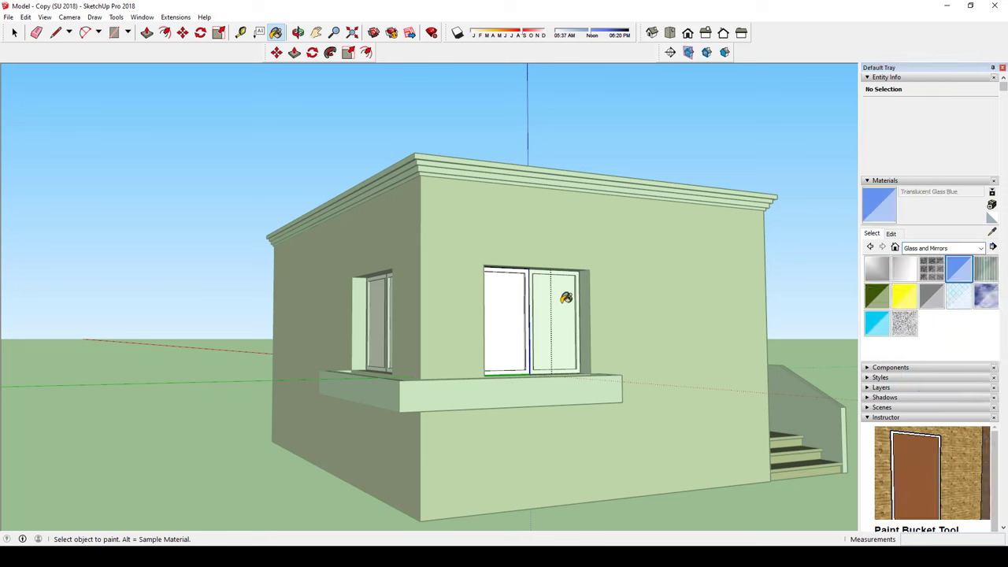
{"action": "left_click", "coordinate": [516, 307]}
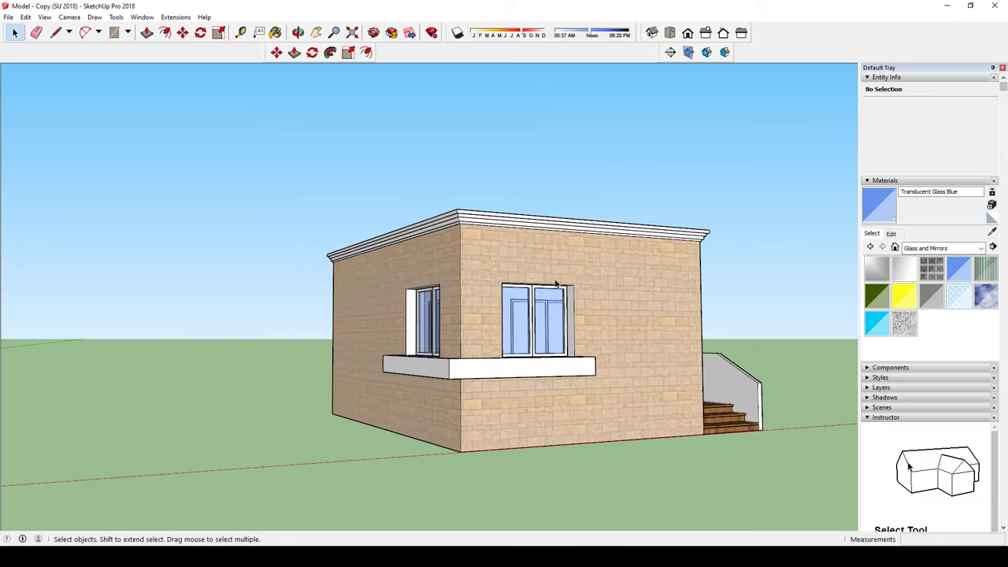
Step: Orbit around the house to check the blue glass and reselect the window
{"action": "mouse_move", "coordinate": [488, 268]}
{"action": "middle_mouse_down"}
{"action": "mouse_move", "coordinate": [530, 265]}
{"action": "mouse_move", "coordinate": [455, 340]}
{"action": "middle_mouse_up"}
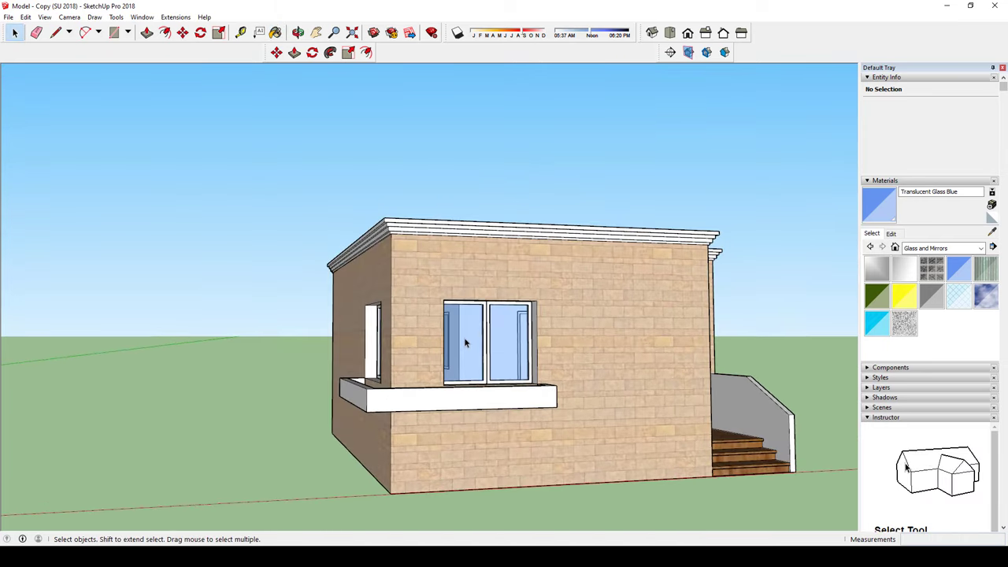
{"action": "scroll", "coordinate": [456, 340], "scroll_direction": "up", "scroll_amount": 1}
{"action": "scroll", "coordinate": [468, 337], "scroll_direction": "down", "scroll_amount": 2}
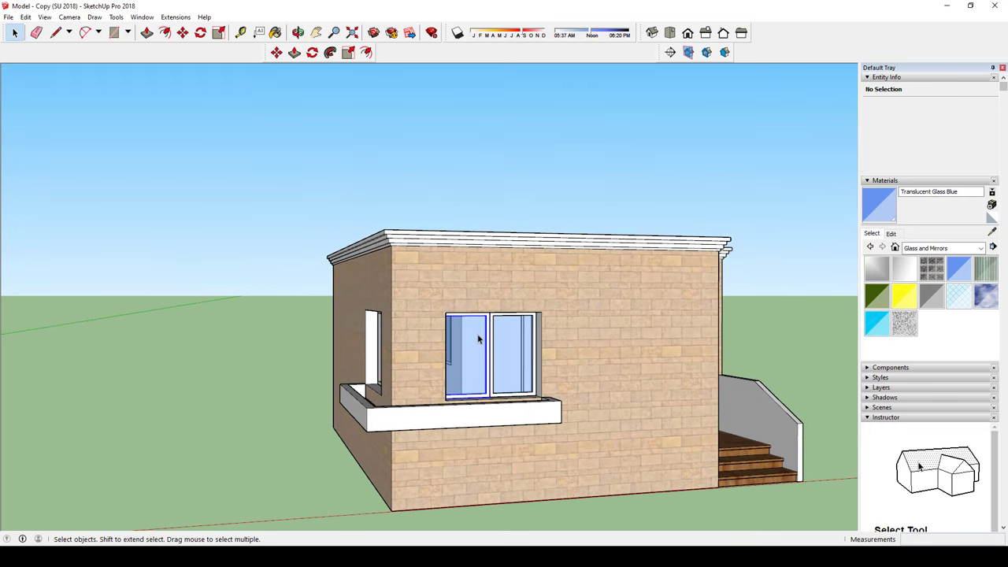
{"action": "left_click", "coordinate": [476, 335]}
Step: Orbit to a low front view and select the pergola above the balcony door
{"action": "scroll", "coordinate": [345, 333], "scroll_direction": "down", "scroll_amount": 3}
{"action": "mouse_move", "coordinate": [344, 333]}
{"action": "middle_mouse_down"}
{"action": "mouse_move", "coordinate": [842, 442]}
{"action": "mouse_move", "coordinate": [552, 339]}
{"action": "middle_mouse_up"}
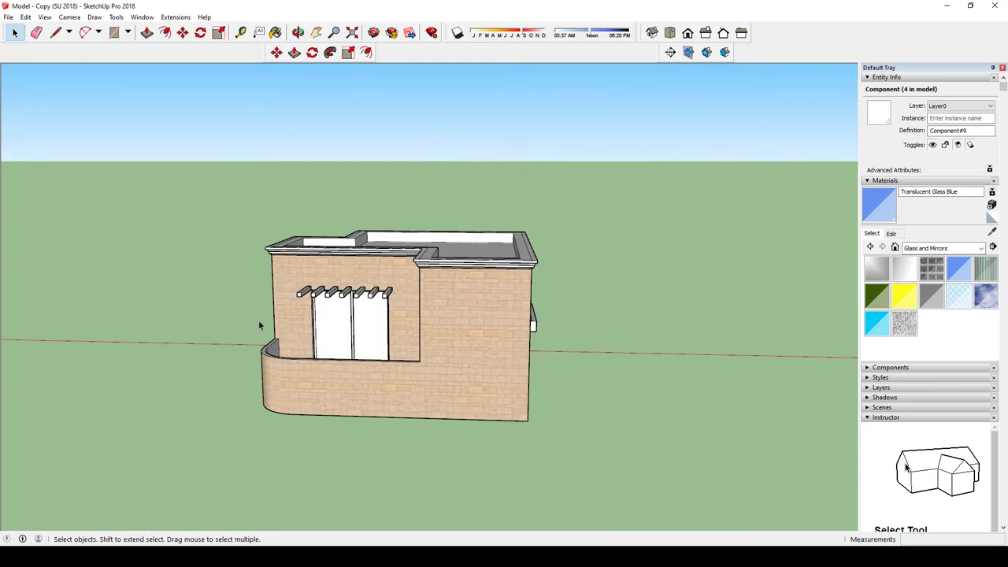
{"action": "scroll", "coordinate": [278, 347], "scroll_direction": "up", "scroll_amount": 3}
{"action": "mouse_move", "coordinate": [278, 347]}
{"action": "middle_mouse_down"}
{"action": "mouse_move", "coordinate": [665, 285]}
{"action": "mouse_move", "coordinate": [571, 334]}
{"action": "middle_mouse_up"}
{"action": "scroll", "coordinate": [665, 285], "scroll_direction": "up", "scroll_amount": 1}
{"action": "left_click", "coordinate": [665, 285]}
{"action": "scroll", "coordinate": [666, 284], "scroll_direction": "down", "scroll_amount": 3}
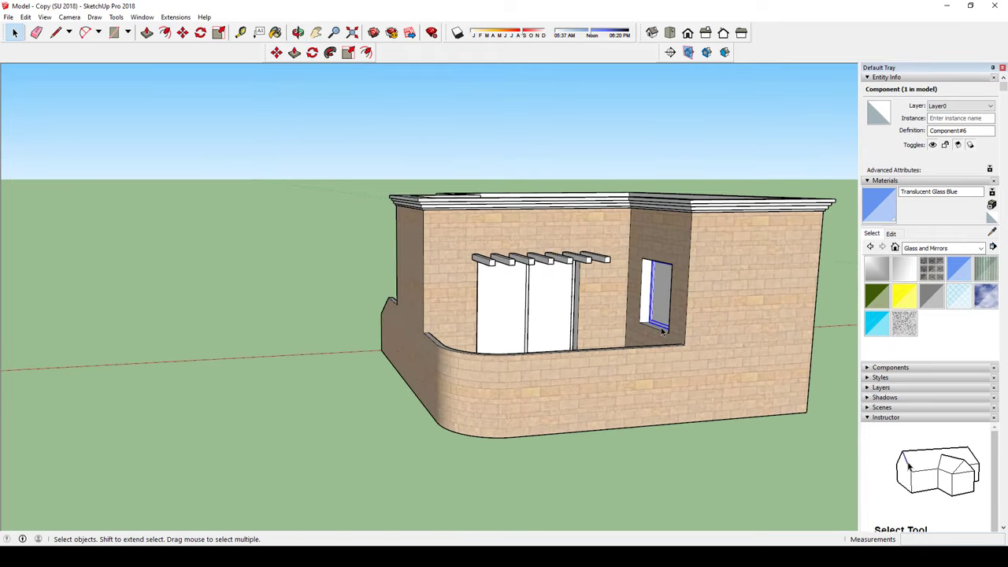
{"action": "scroll", "coordinate": [557, 292], "scroll_direction": "up", "scroll_amount": 2}
{"action": "left_click", "coordinate": [472, 257]}
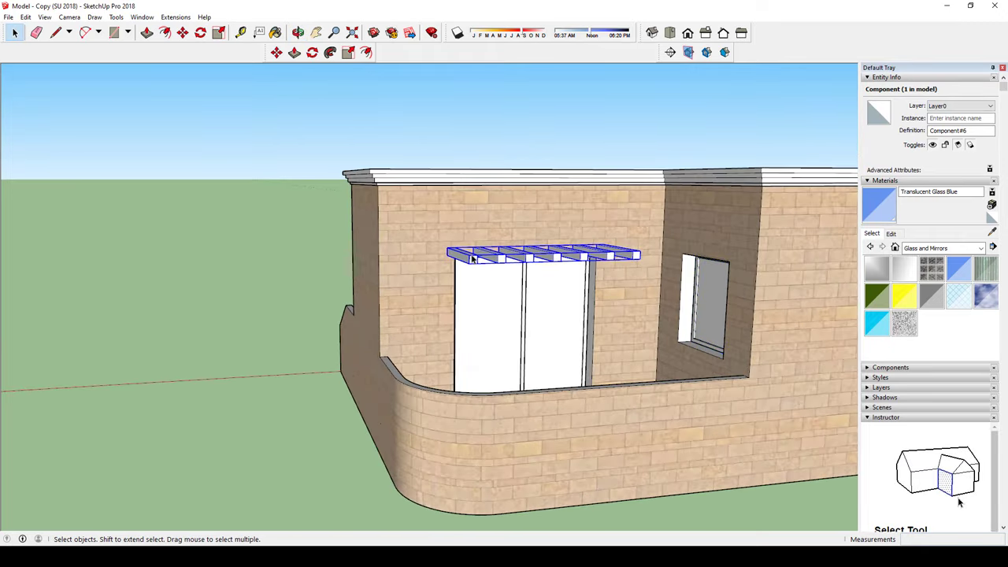
{"action": "left_click", "coordinate": [471, 266]}
{"action": "middle_click_drag", "start_coordinate": [471, 265], "coordinate": [433, 249]}
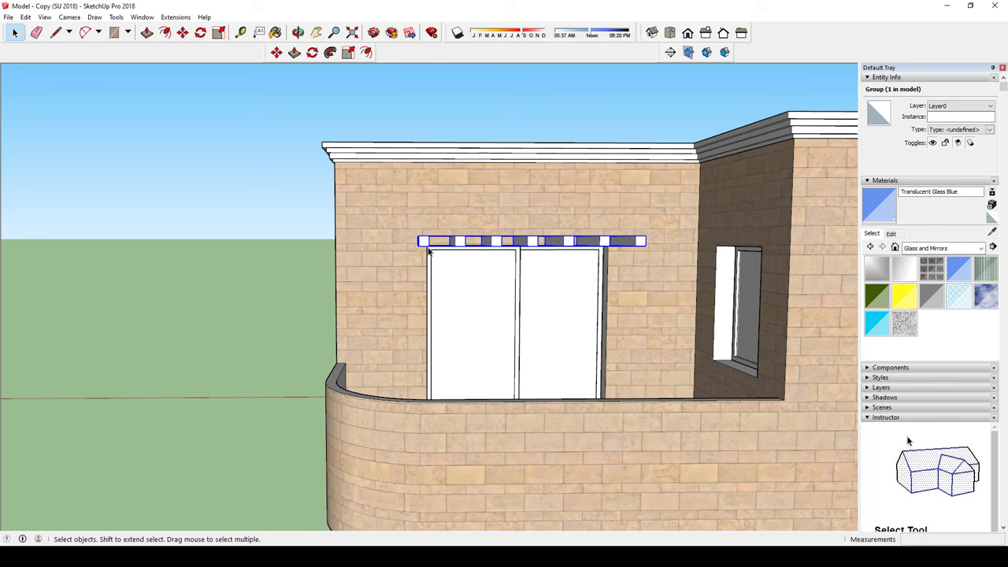
Step: Start moving the pergola group, then cancel and orbit higher over the roof
{"action": "key", "text": "m"}
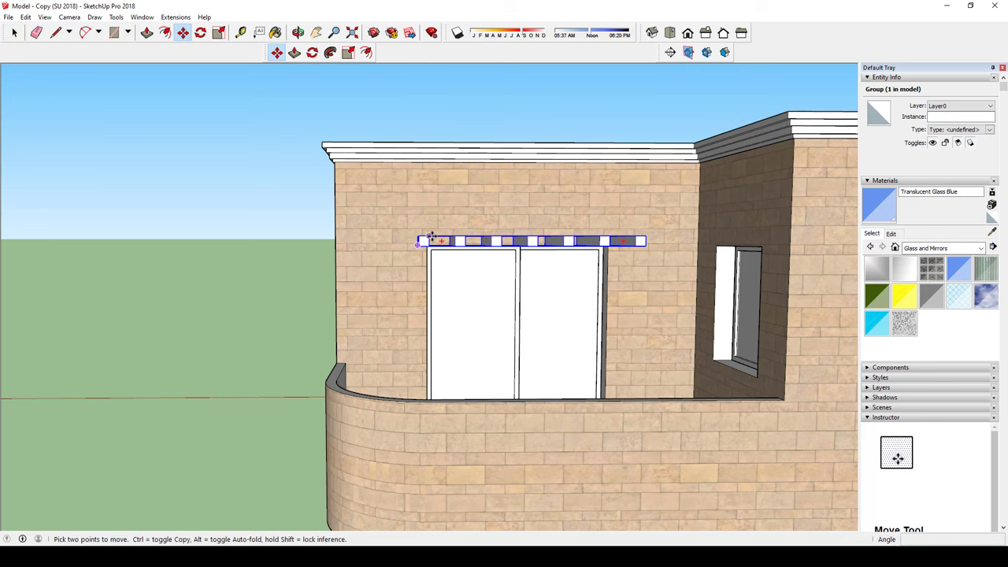
{"action": "left_click", "coordinate": [431, 236]}
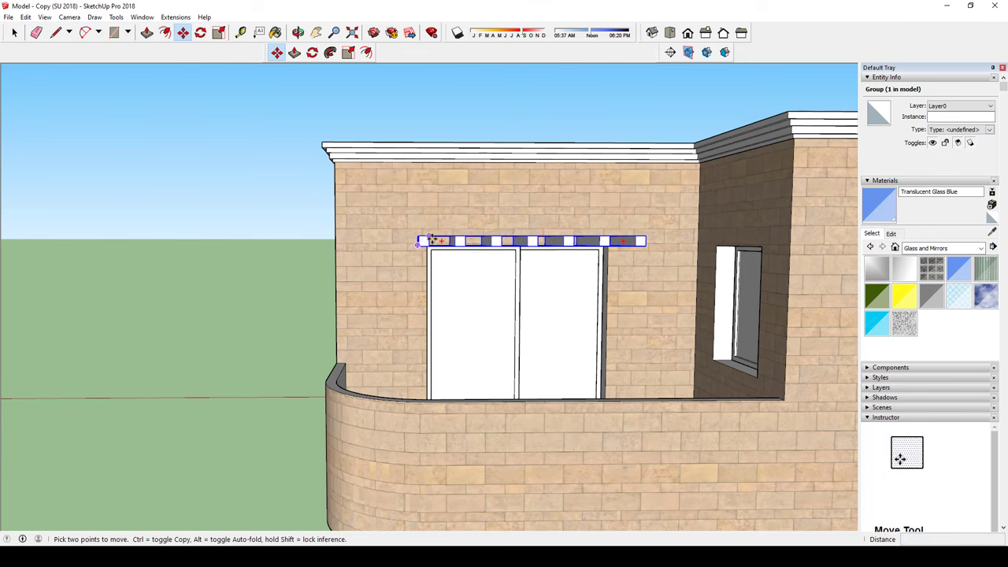
{"action": "key", "text": "space"}
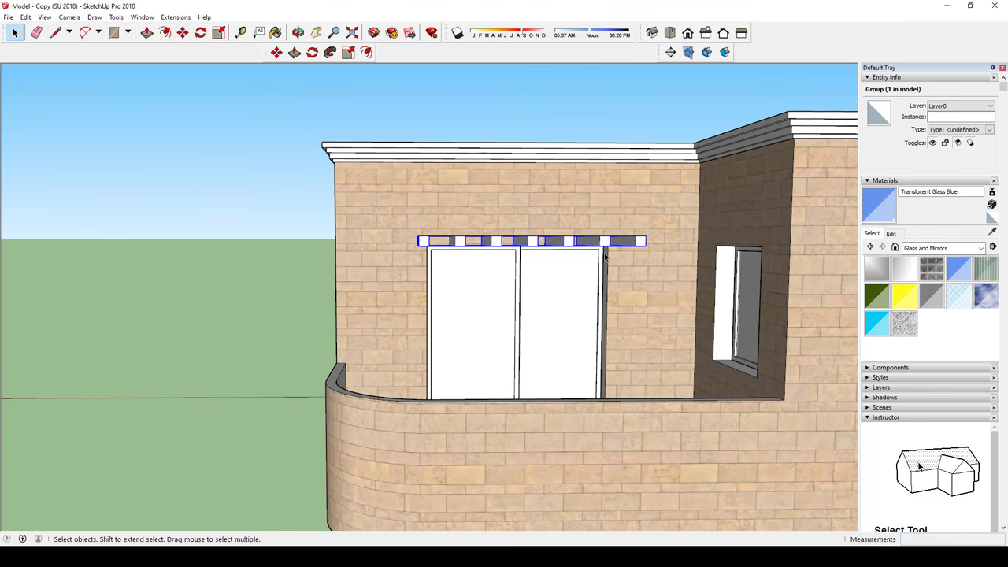
{"action": "middle_click_drag", "start_coordinate": [554, 252], "coordinate": [505, 266]}
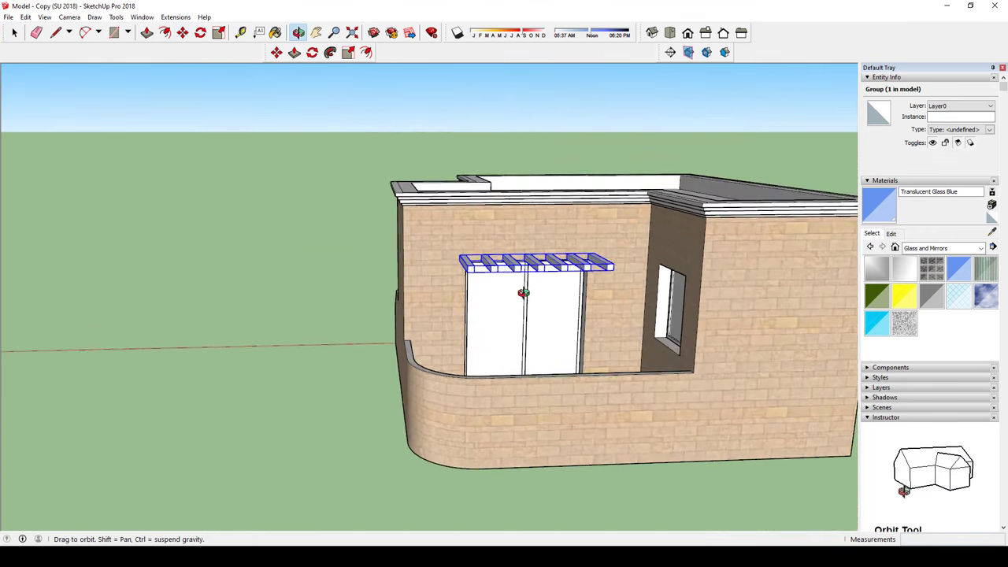
{"action": "scroll", "coordinate": [505, 266], "scroll_direction": "up", "scroll_amount": 2}
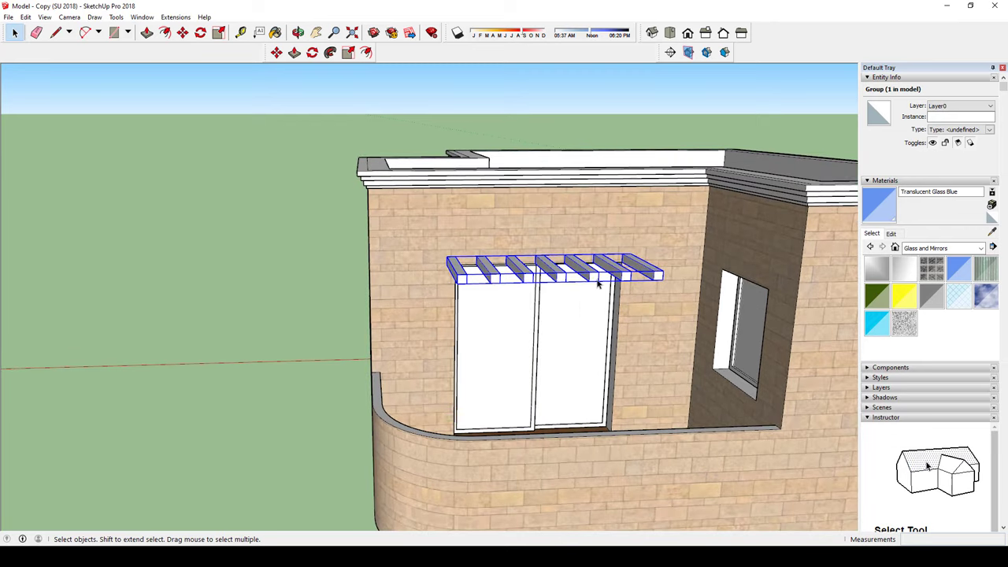
Step: Inside the pergola group, push the rafter ends back to short stubs against the wall
{"action": "double_click", "coordinate": [461, 281]}
{"action": "left_click", "coordinate": [461, 282]}
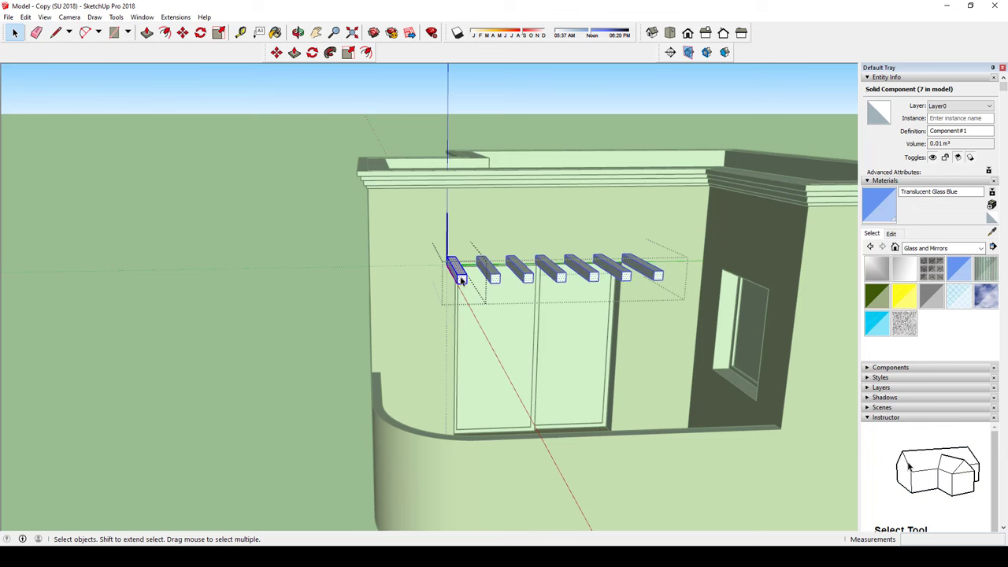
{"action": "key", "text": "p"}
{"action": "mouse_move", "coordinate": [461, 274]}
{"action": "left_mouse_down"}
{"action": "mouse_move", "coordinate": [625, 349]}
{"action": "mouse_move", "coordinate": [583, 313]}
{"action": "left_mouse_up"}
{"action": "key", "text": "space"}
Step: Open the balcony door group, select the whole left door panel, then exit editing
{"action": "scroll", "coordinate": [522, 311], "scroll_direction": "down", "scroll_amount": 2}
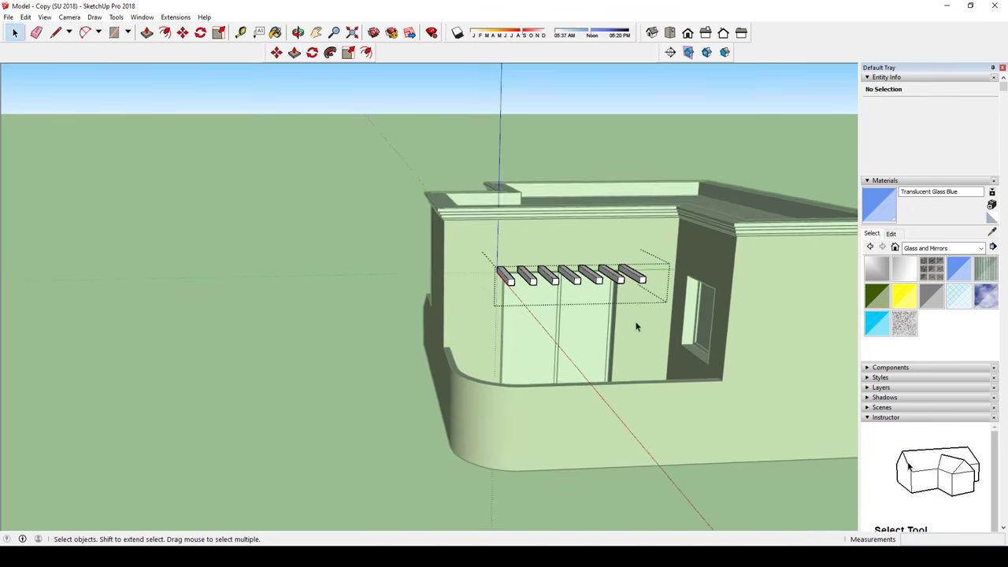
{"action": "middle_click_drag", "start_coordinate": [637, 327], "coordinate": [590, 289]}
{"action": "left_click", "coordinate": [528, 317]}
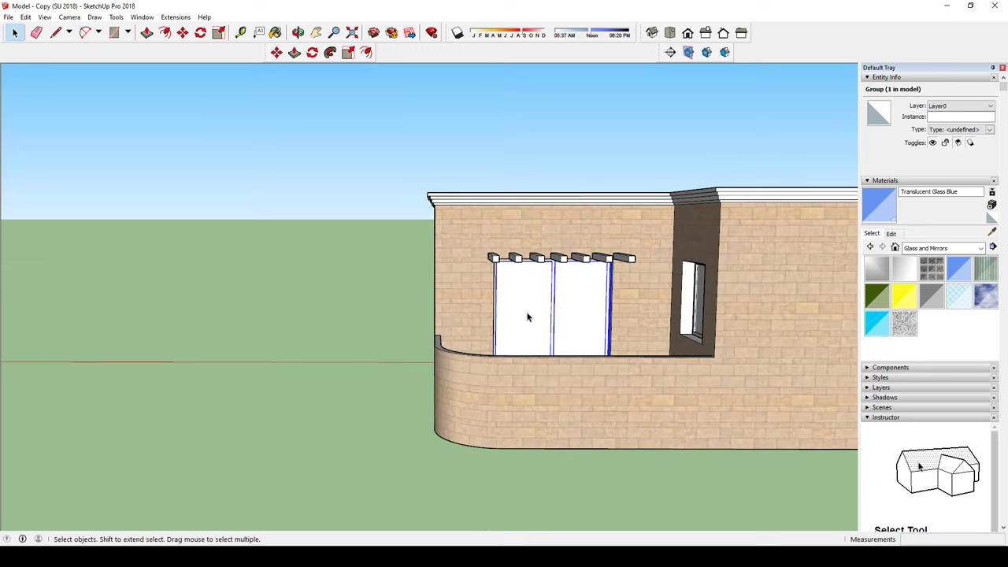
{"action": "scroll", "coordinate": [551, 313], "scroll_direction": "up", "scroll_amount": 2}
{"action": "scroll", "coordinate": [581, 292], "scroll_direction": "up", "scroll_amount": 1}
{"action": "mouse_move", "coordinate": [551, 271]}
{"action": "middle_mouse_down"}
{"action": "mouse_move", "coordinate": [585, 283]}
{"action": "mouse_move", "coordinate": [522, 273]}
{"action": "middle_mouse_up"}
{"action": "scroll", "coordinate": [527, 282], "scroll_direction": "up", "scroll_amount": 1}
{"action": "double_click", "coordinate": [504, 266]}
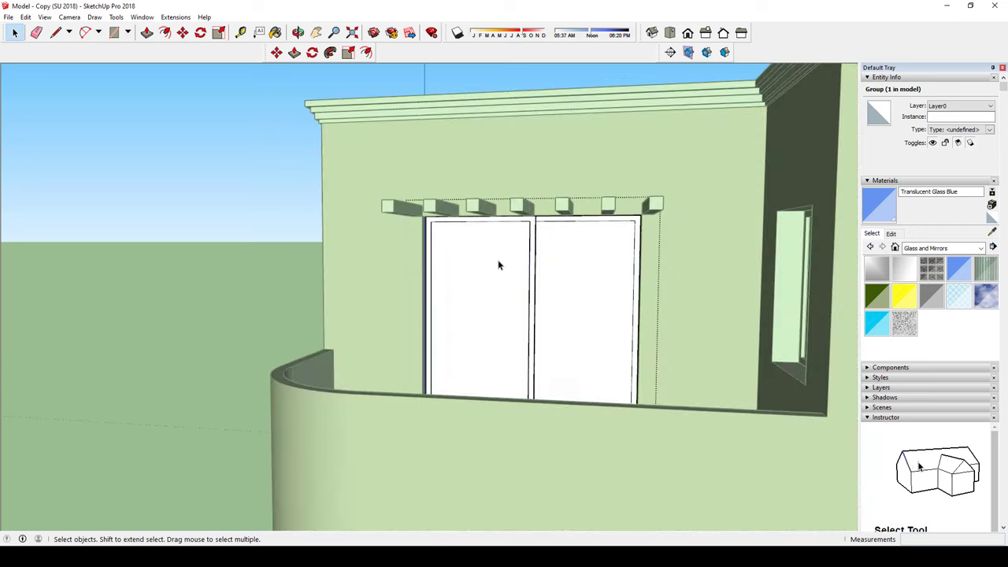
{"action": "double_click", "coordinate": [481, 263]}
{"action": "triple_click", "coordinate": [500, 263]}
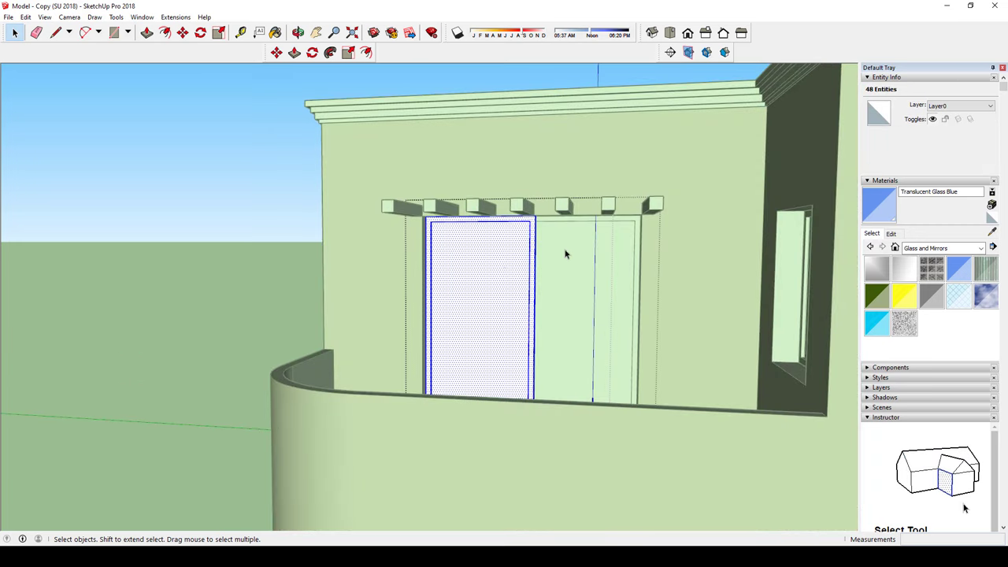
{"action": "key", "text": "Escape"}
{"action": "scroll", "coordinate": [510, 262], "scroll_direction": "down", "scroll_amount": 3}
{"action": "scroll", "coordinate": [510, 263], "scroll_direction": "down", "scroll_amount": 2}
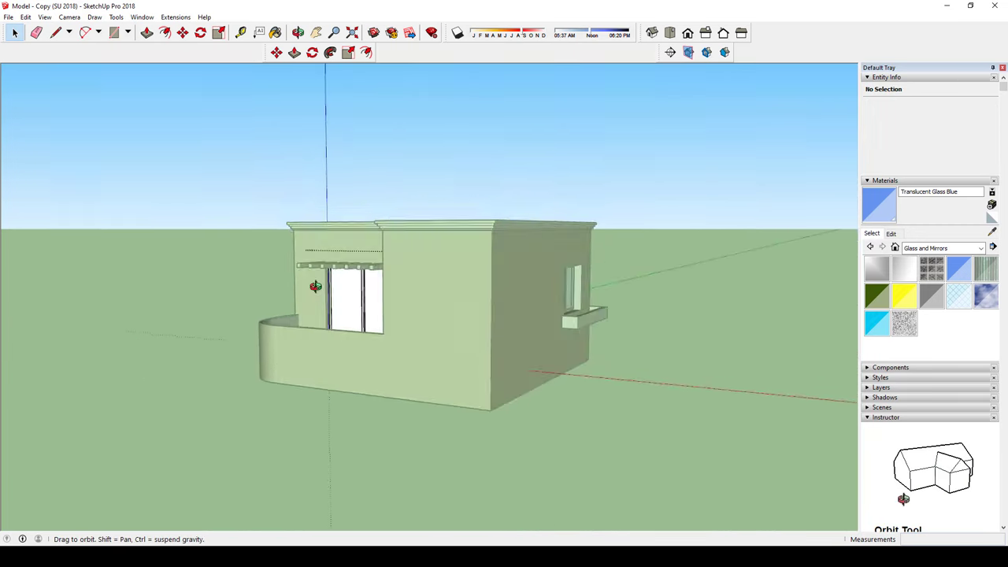
{"action": "mouse_move", "coordinate": [675, 264]}
{"action": "middle_mouse_down"}
{"action": "mouse_move", "coordinate": [497, 290]}
{"action": "mouse_move", "coordinate": [670, 285]}
{"action": "mouse_move", "coordinate": [455, 352]}
{"action": "middle_mouse_up"}
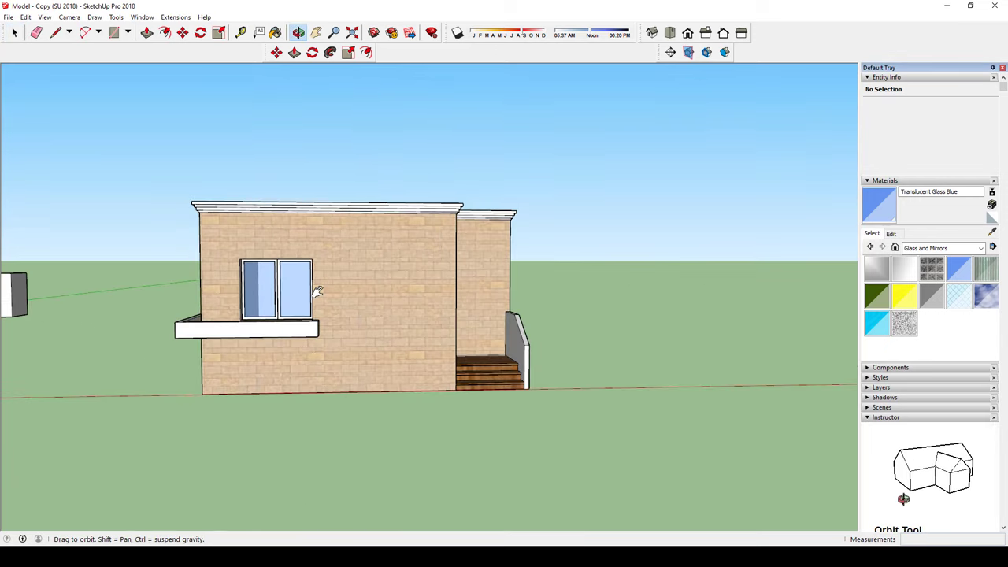
{"action": "scroll", "coordinate": [455, 353], "scroll_direction": "up", "scroll_amount": 2}
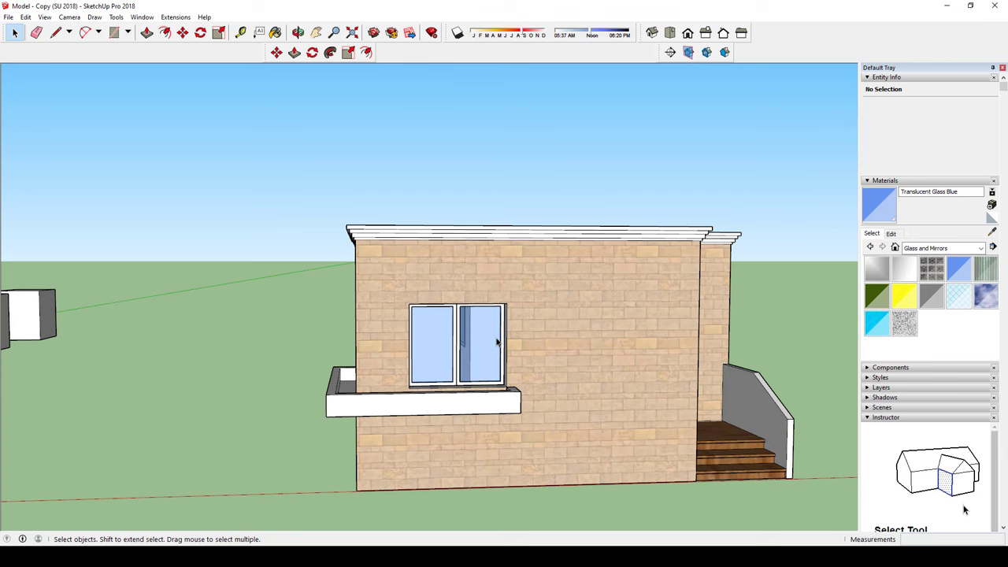
{"action": "left_click", "coordinate": [418, 237]}
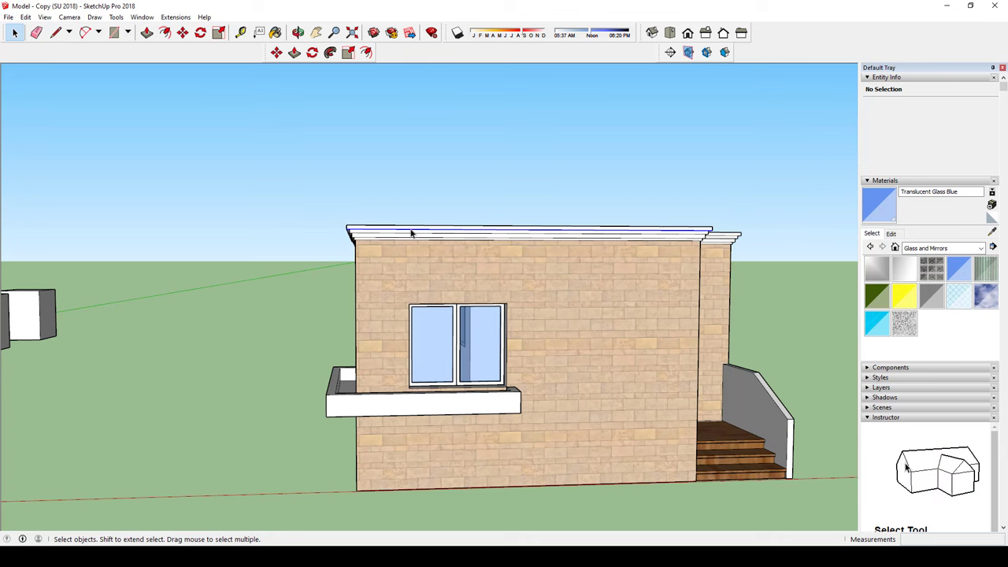
{"action": "mouse_move", "coordinate": [420, 237]}
{"action": "middle_mouse_down"}
{"action": "mouse_move", "coordinate": [497, 198]}
{"action": "mouse_move", "coordinate": [520, 225]}
{"action": "mouse_move", "coordinate": [462, 245]}
{"action": "middle_mouse_up"}
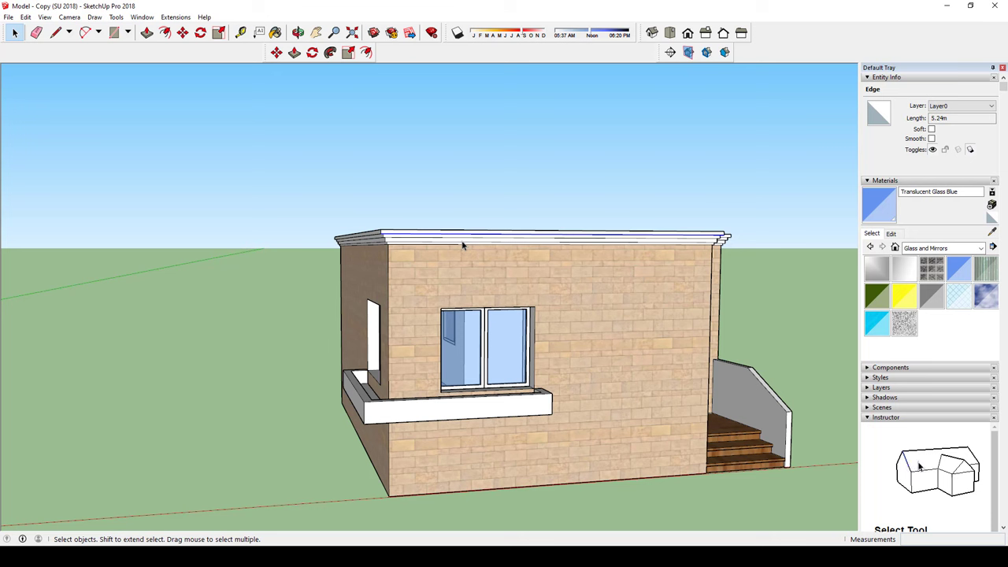
{"action": "left_click", "coordinate": [374, 402]}
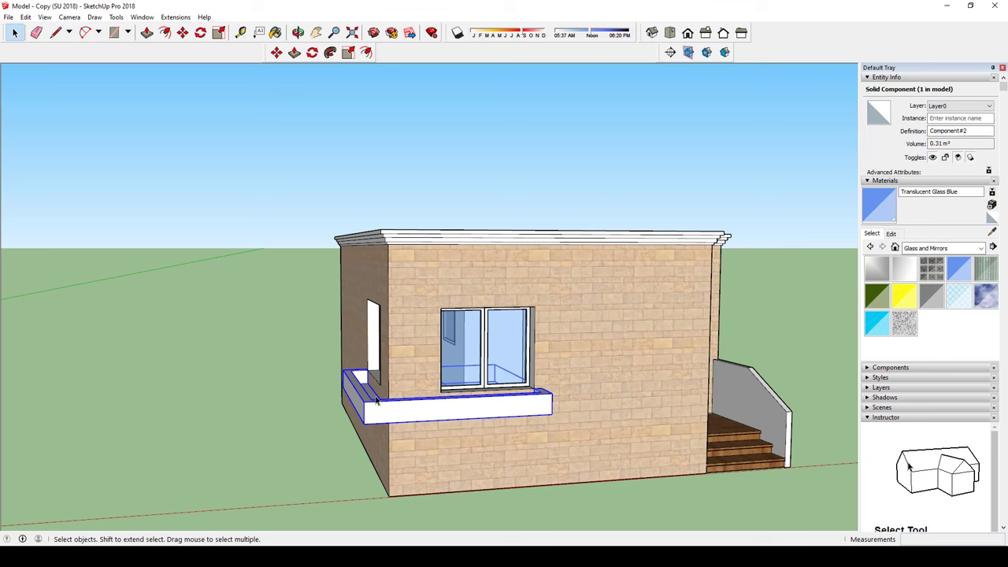
{"action": "scroll", "coordinate": [376, 401], "scroll_direction": "down", "scroll_amount": 3}
{"action": "middle_click_drag", "start_coordinate": [377, 401], "coordinate": [520, 282]}
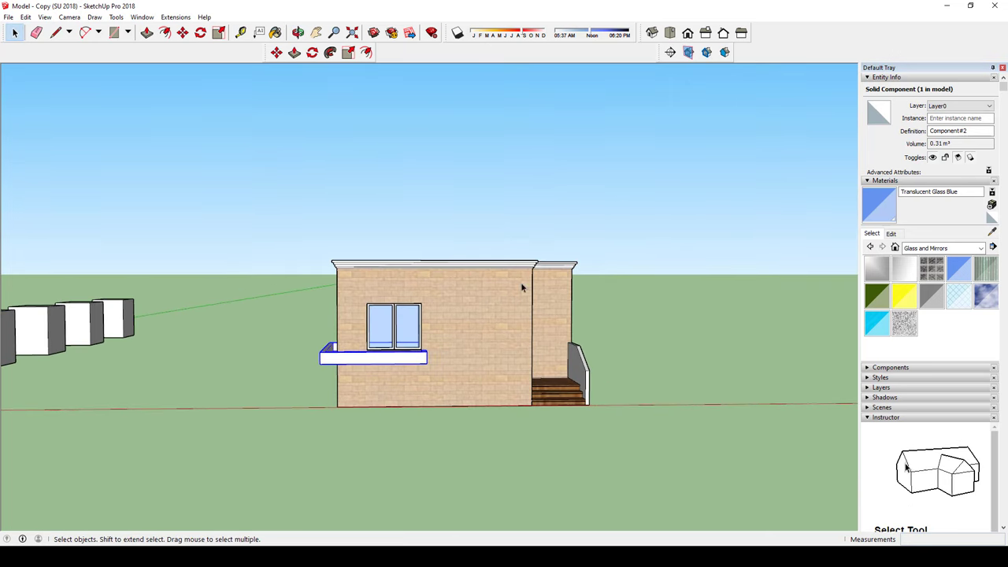
{"action": "left_click", "coordinate": [626, 209]}
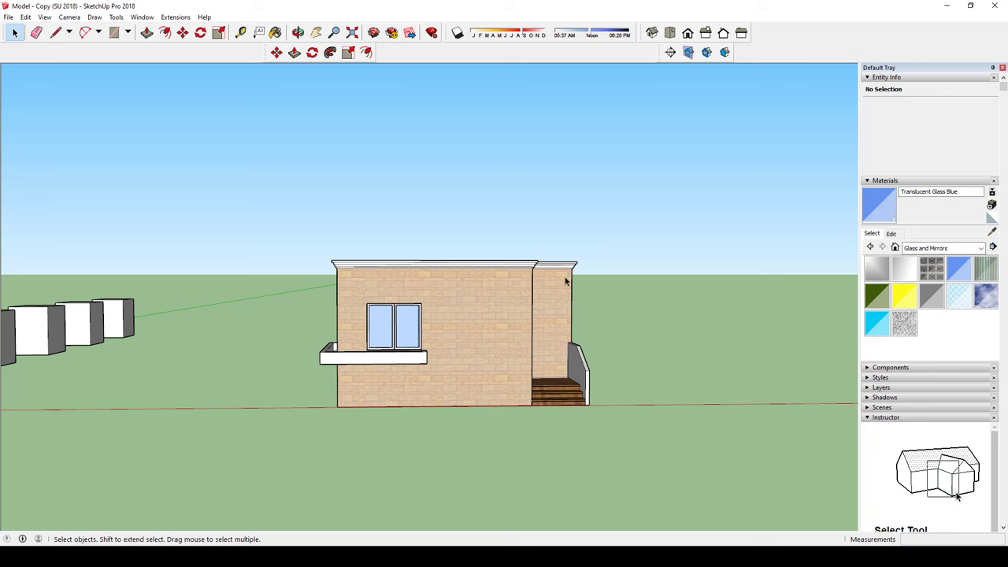
{"action": "mouse_move", "coordinate": [508, 280]}
{"action": "middle_mouse_down"}
{"action": "mouse_move", "coordinate": [512, 311]}
{"action": "mouse_move", "coordinate": [479, 273]}
{"action": "mouse_move", "coordinate": [555, 304]}
{"action": "middle_mouse_up"}
{"action": "left_click", "coordinate": [555, 305]}
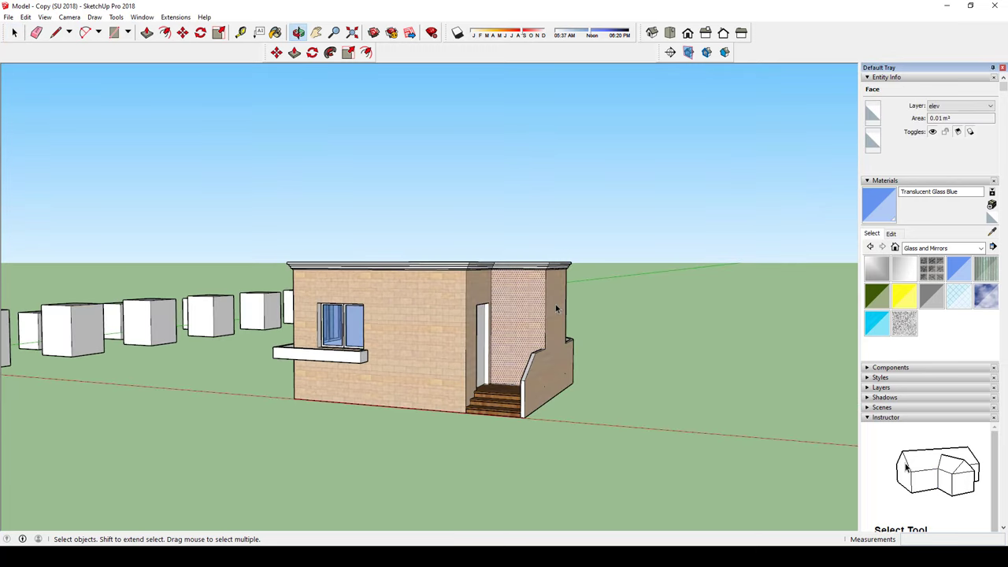
{"action": "key", "text": "f"}
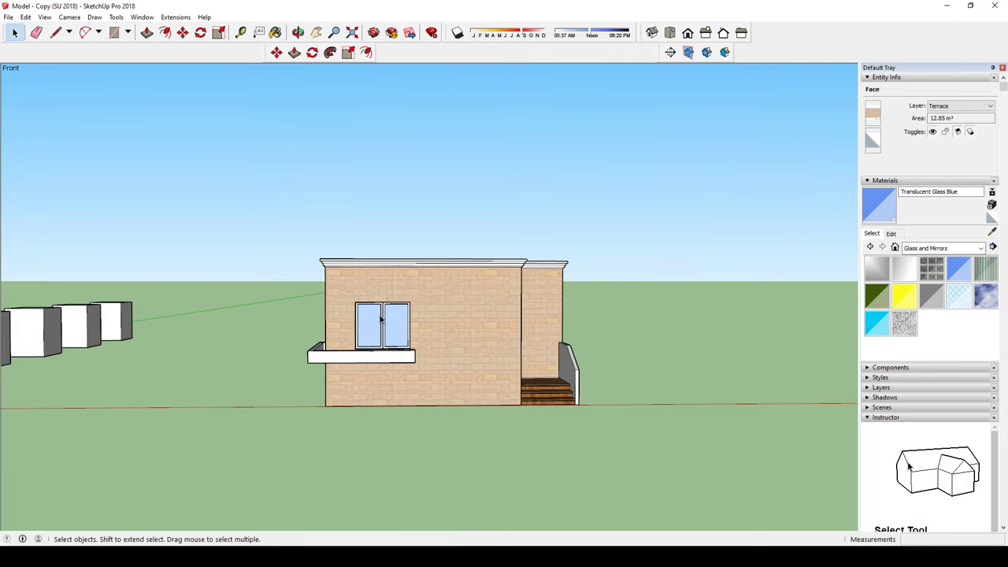
{"action": "mouse_move", "coordinate": [381, 319]}
{"action": "middle_mouse_down"}
{"action": "mouse_move", "coordinate": [473, 331]}
{"action": "mouse_move", "coordinate": [450, 328]}
{"action": "middle_mouse_up"}
{"action": "mouse_move", "coordinate": [323, 324]}
{"action": "middle_mouse_down"}
{"action": "mouse_move", "coordinate": [620, 329]}
{"action": "mouse_move", "coordinate": [669, 299]}
{"action": "middle_mouse_up"}
{"action": "mouse_move", "coordinate": [434, 318]}
{"action": "middle_mouse_down"}
{"action": "mouse_move", "coordinate": [619, 299]}
{"action": "mouse_move", "coordinate": [684, 362]}
{"action": "mouse_move", "coordinate": [392, 324]}
{"action": "mouse_move", "coordinate": [472, 285]}
{"action": "mouse_move", "coordinate": [304, 283]}
{"action": "middle_mouse_up"}
{"action": "scroll", "coordinate": [315, 285], "scroll_direction": "up", "scroll_amount": 2}
{"action": "scroll", "coordinate": [447, 307], "scroll_direction": "up", "scroll_amount": 2}
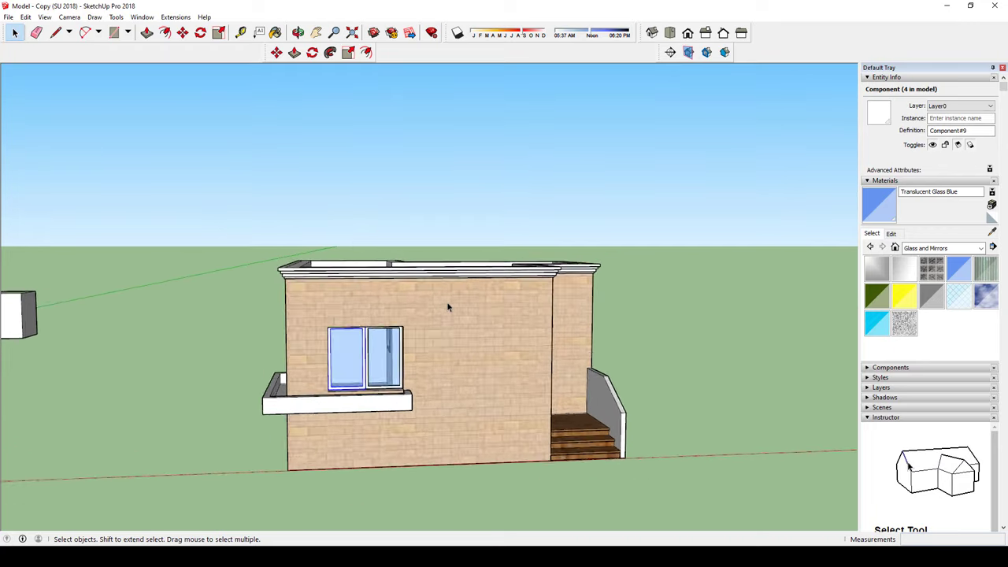
{"action": "scroll", "coordinate": [448, 307], "scroll_direction": "down", "scroll_amount": 2}
{"action": "left_click", "coordinate": [481, 317]}
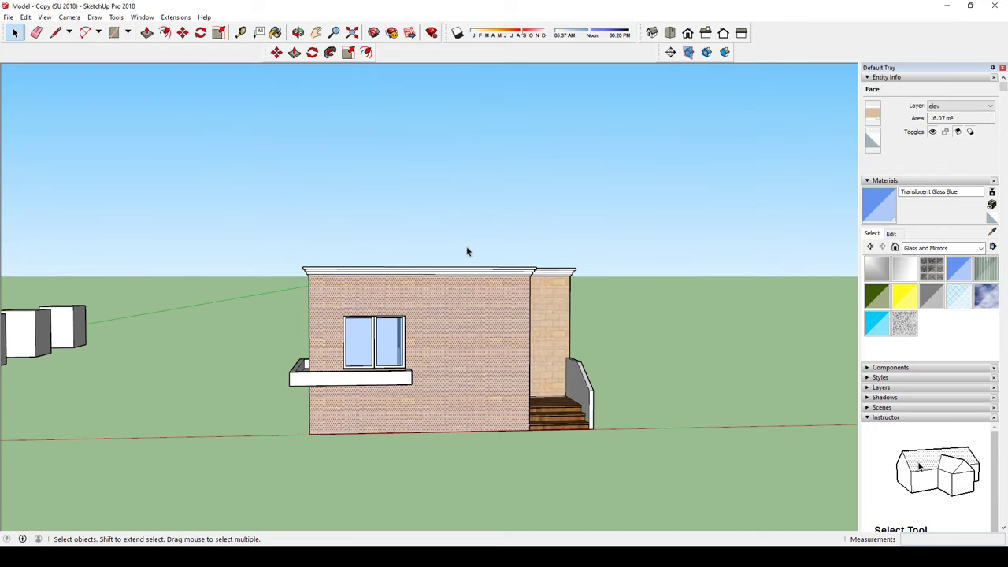
{"action": "left_click", "coordinate": [443, 272]}
{"action": "left_click", "coordinate": [450, 286]}
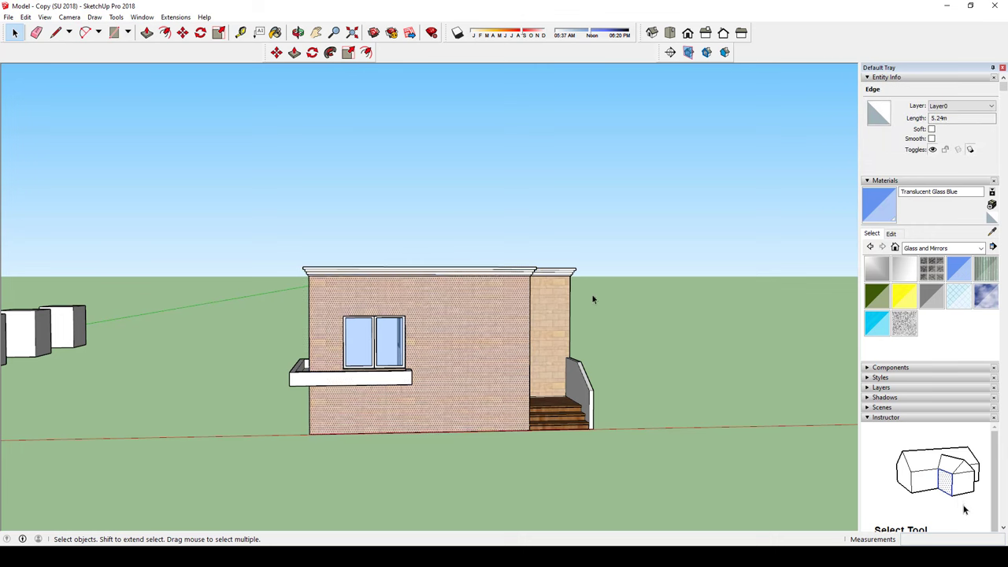
{"action": "scroll", "coordinate": [592, 295], "scroll_direction": "down", "scroll_amount": 2}
{"action": "middle_click_drag", "start_coordinate": [592, 295], "coordinate": [578, 289]}
{"action": "scroll", "coordinate": [619, 308], "scroll_direction": "up", "scroll_amount": 3}
{"action": "middle_click_drag", "start_coordinate": [575, 338], "coordinate": [549, 331]}
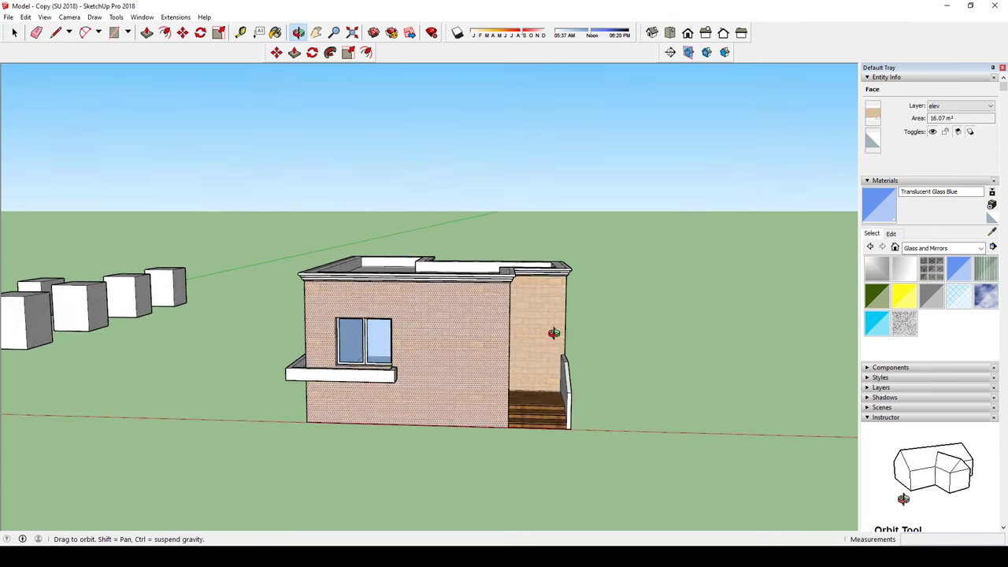
{"action": "left_click_drag", "start_coordinate": [343, 431], "coordinate": [349, 442]}
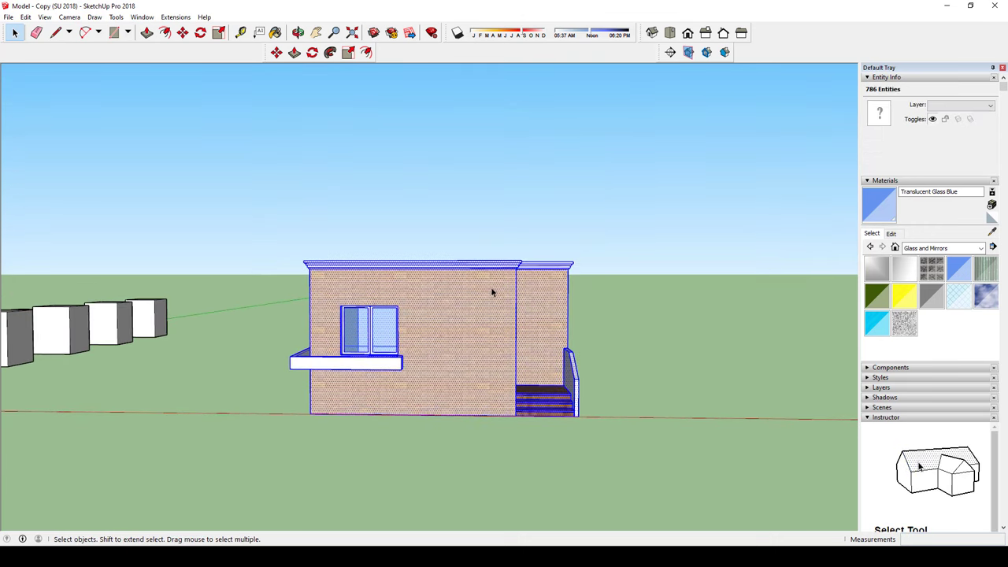
Step: Make the selected brick house geometry into a group
{"action": "right_click", "coordinate": [469, 288]}
{"action": "left_click", "coordinate": [503, 391]}
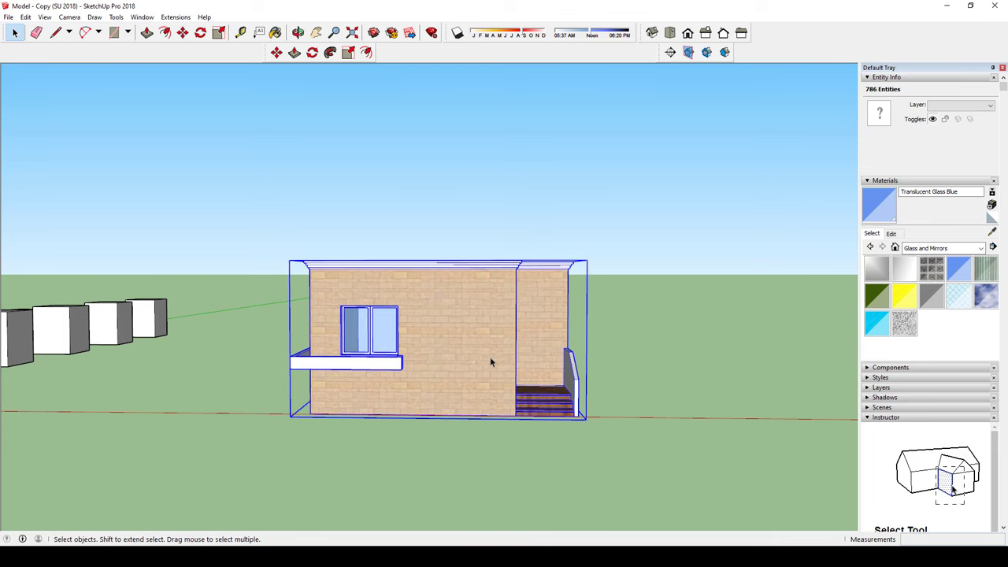
{"action": "mouse_move", "coordinate": [490, 347]}
{"action": "middle_mouse_down"}
{"action": "mouse_move", "coordinate": [490, 316]}
{"action": "mouse_move", "coordinate": [433, 333]}
{"action": "middle_mouse_up"}
Step: Copy the house group 10.52 m to the right along the red axis
{"action": "key", "text": "m"}
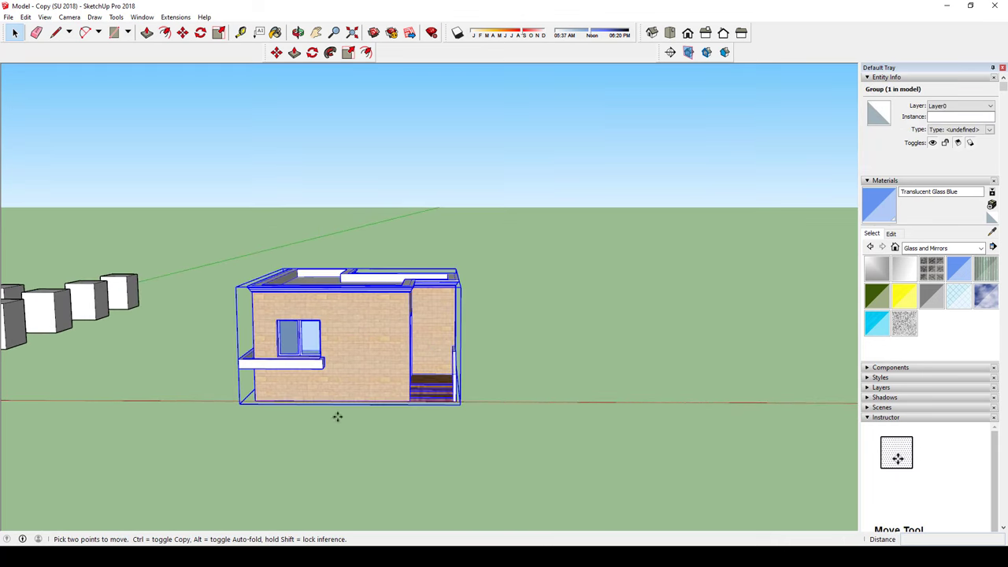
{"action": "key", "text": "ctrl"}
{"action": "left_click", "coordinate": [238, 434]}
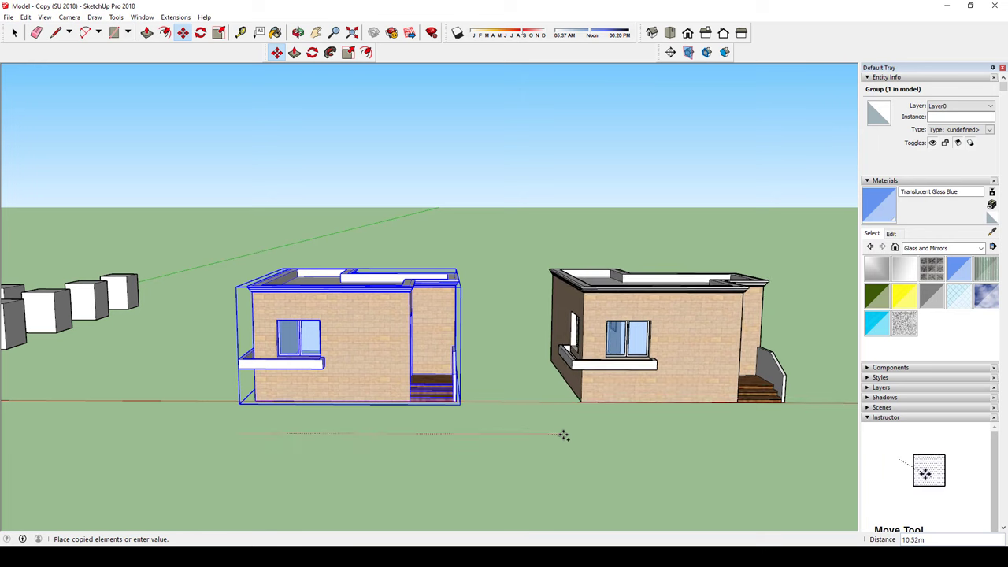
{"action": "left_click", "coordinate": [562, 434]}
{"action": "key", "text": "space"}
{"action": "left_click", "coordinate": [513, 361]}
Step: Orbit around both houses and select the right house copy
{"action": "middle_click_drag", "start_coordinate": [513, 361], "coordinate": [499, 325]}
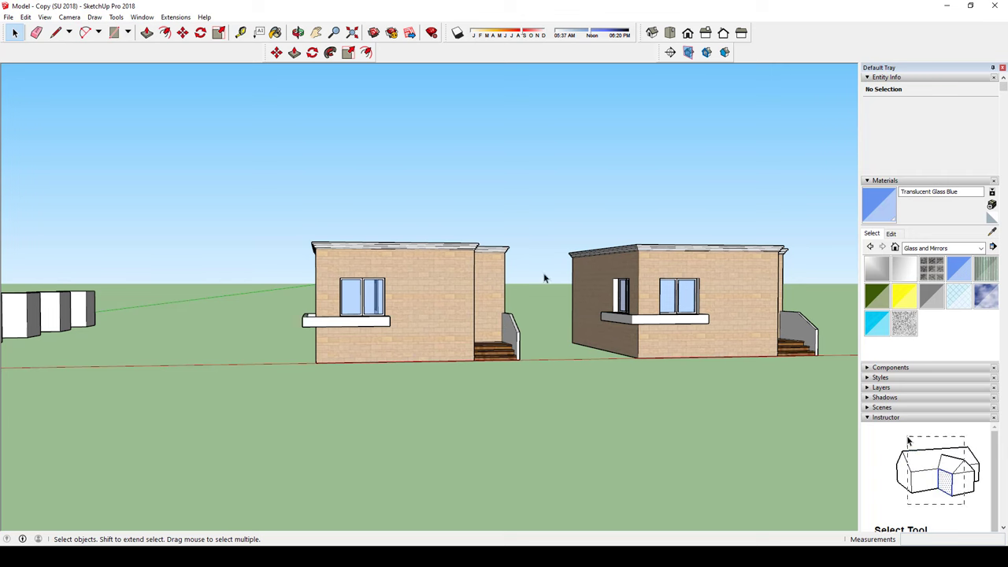
{"action": "mouse_move", "coordinate": [545, 276]}
{"action": "middle_mouse_down"}
{"action": "mouse_move", "coordinate": [806, 283]}
{"action": "mouse_move", "coordinate": [618, 305]}
{"action": "mouse_move", "coordinate": [612, 279]}
{"action": "mouse_move", "coordinate": [572, 315]}
{"action": "middle_mouse_up"}
{"action": "key", "text": "space"}
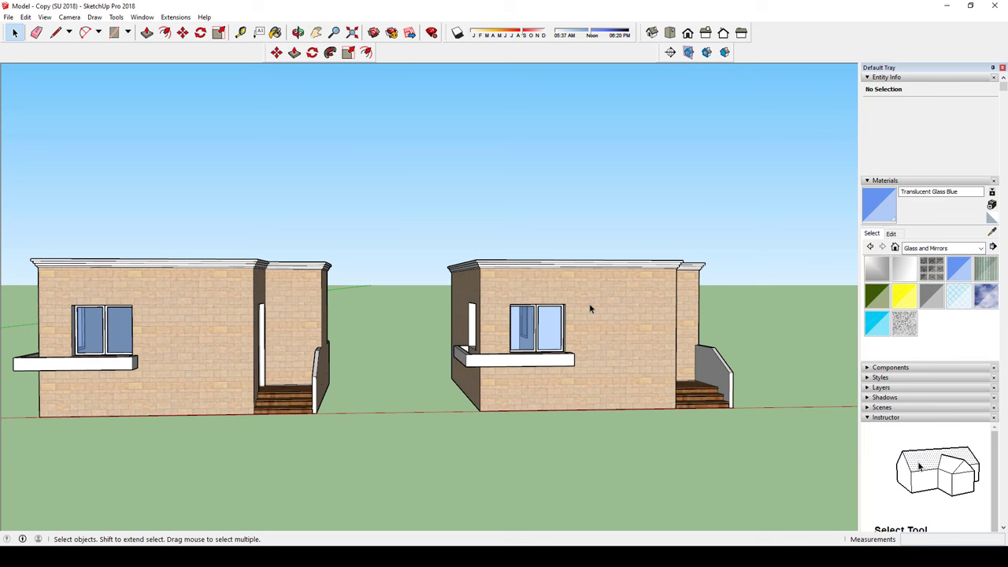
{"action": "left_click", "coordinate": [617, 316]}
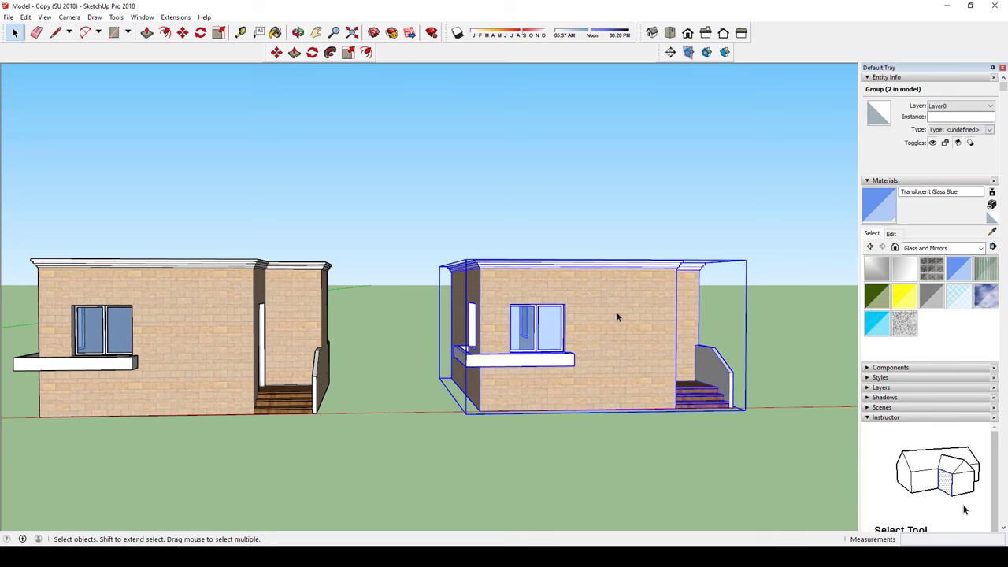
Step: Try pushing the right house's front brick wall, then cancel and return to Select
{"action": "double_click", "coordinate": [613, 311]}
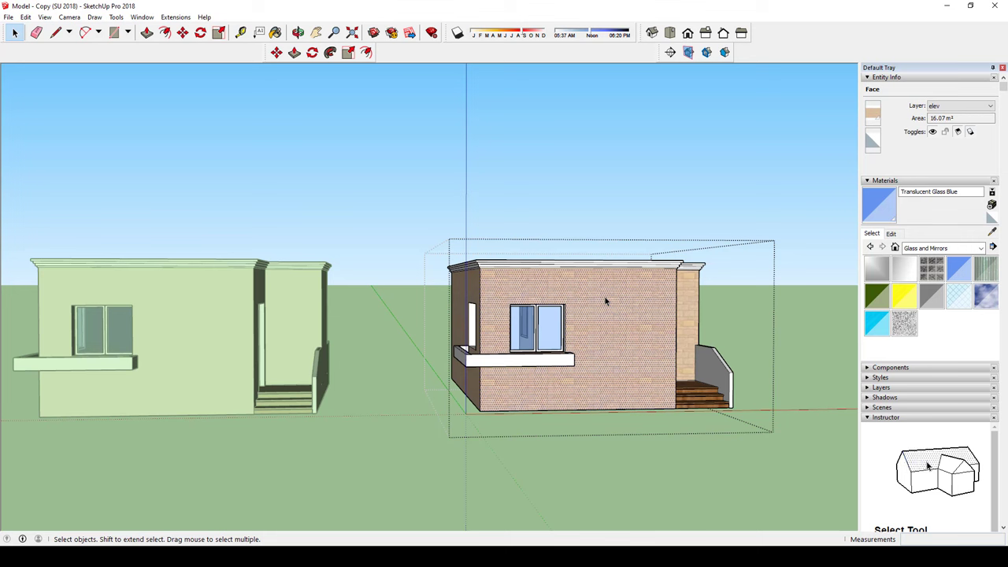
{"action": "key", "text": "p"}
{"action": "left_click", "coordinate": [604, 360]}
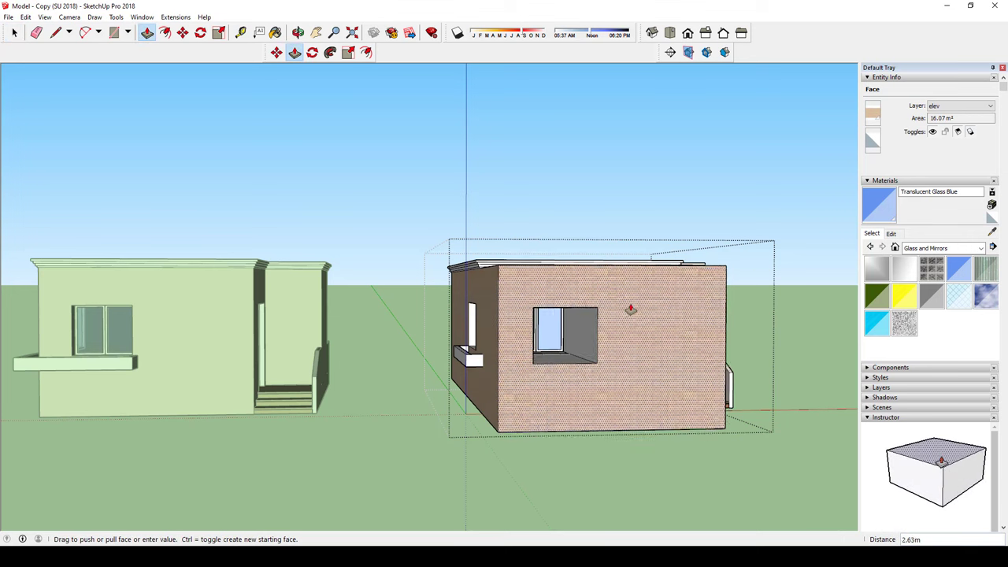
{"action": "left_click", "coordinate": [583, 315]}
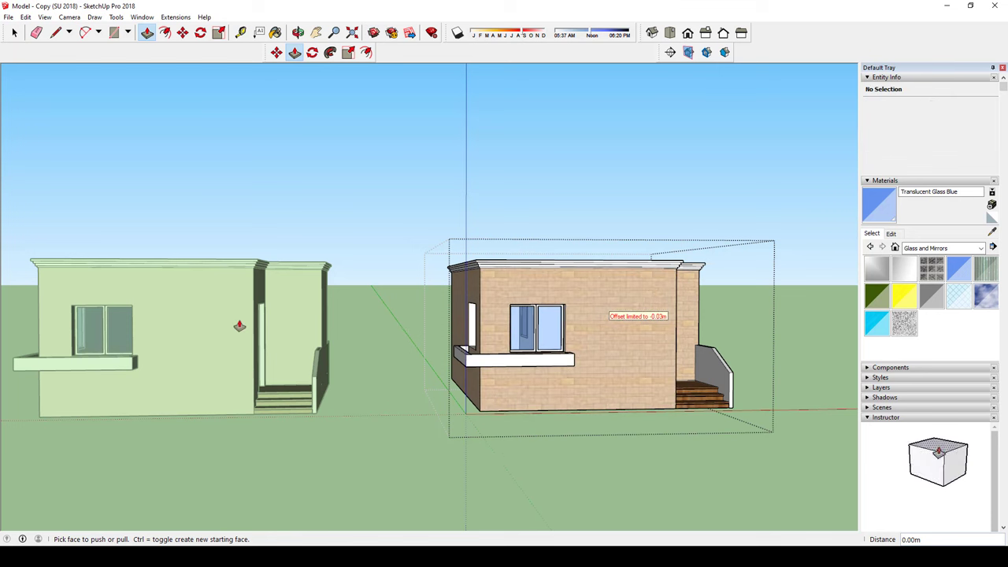
{"action": "left_click", "coordinate": [618, 309]}
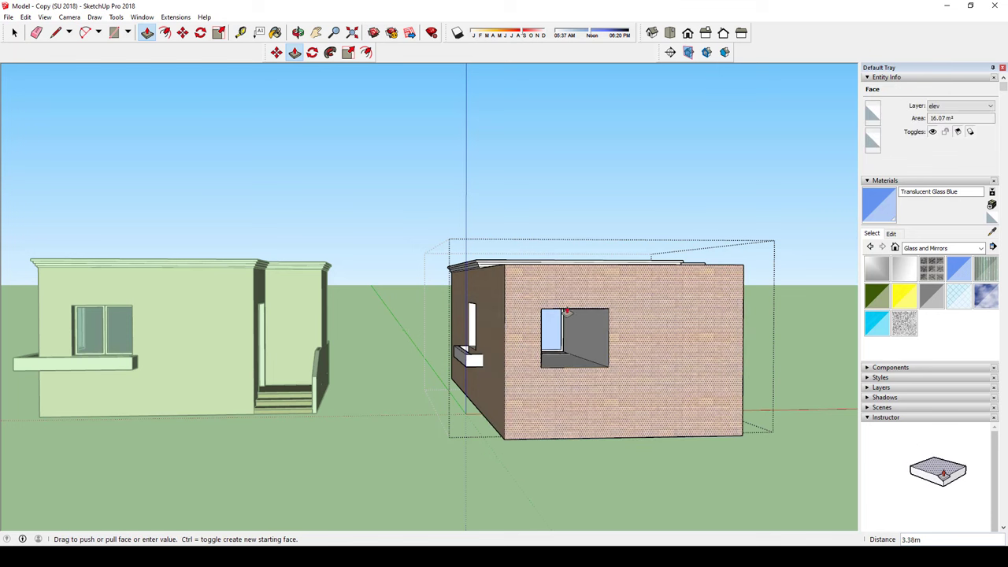
{"action": "key", "text": "Escape"}
{"action": "key", "text": "space"}
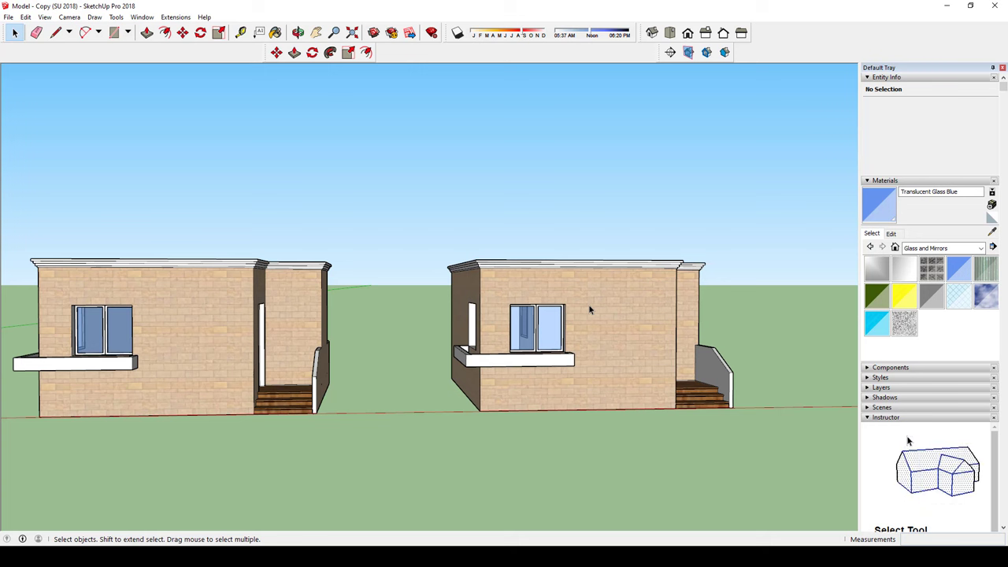
Step: Inside the right house group, push the face beside the stairs by -0.17 m
{"action": "left_click", "coordinate": [543, 321]}
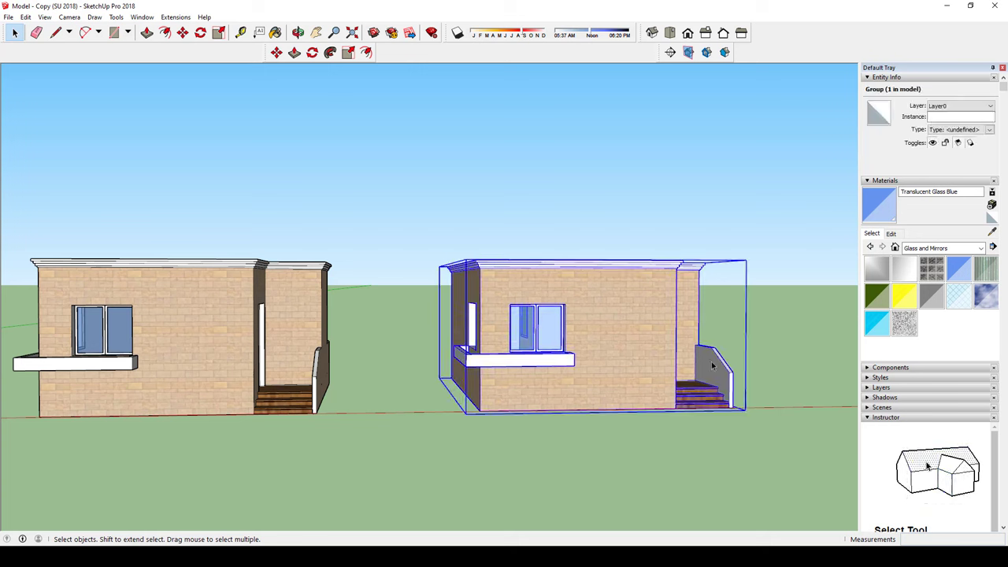
{"action": "double_click", "coordinate": [706, 404]}
{"action": "key", "text": "p"}
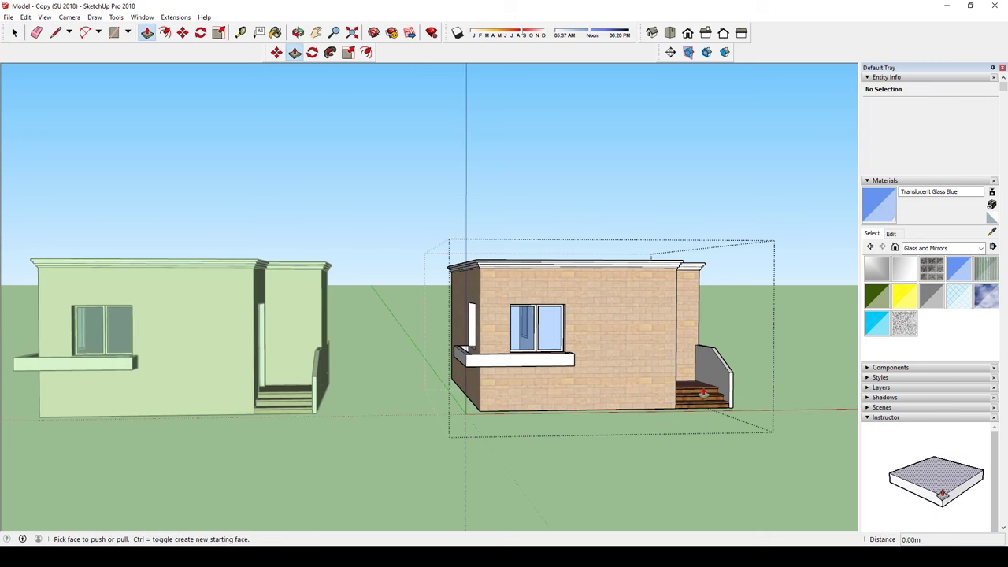
{"action": "left_click", "coordinate": [709, 398]}
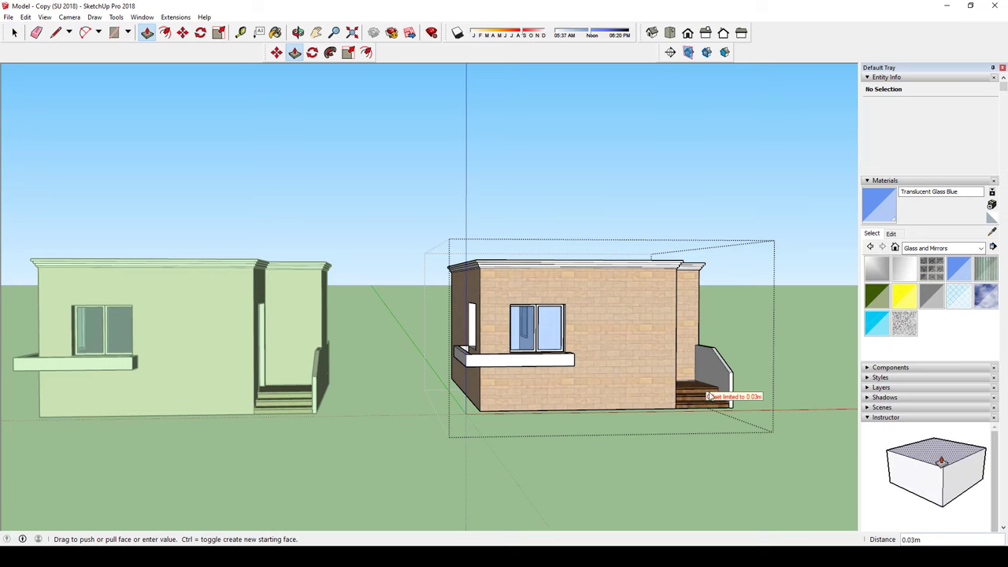
{"action": "left_click", "coordinate": [315, 404]}
{"action": "scroll", "coordinate": [717, 407], "scroll_direction": "up", "scroll_amount": 2}
{"action": "middle_click_drag", "start_coordinate": [718, 408], "coordinate": [702, 480]}
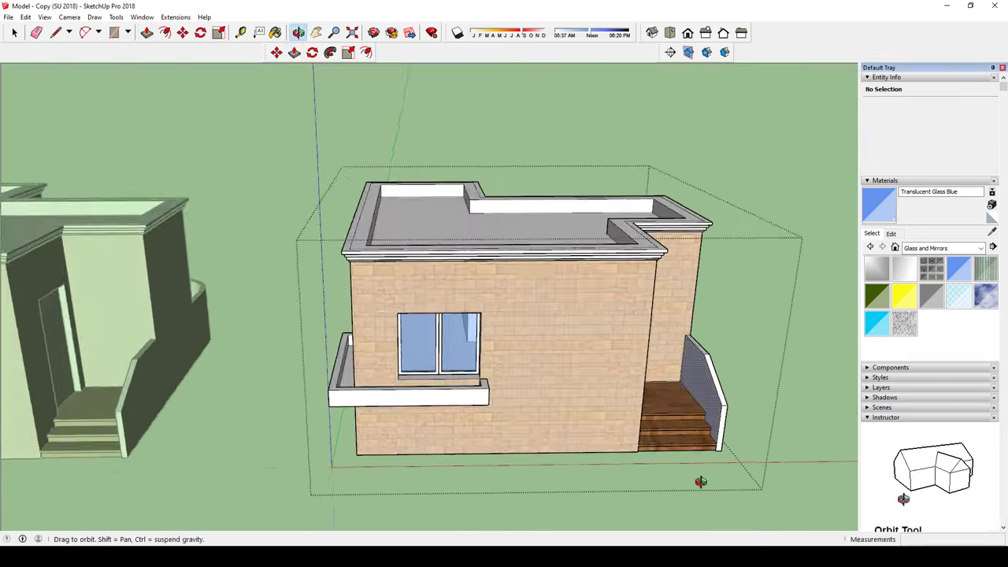
{"action": "scroll", "coordinate": [700, 442], "scroll_direction": "up", "scroll_amount": 2}
{"action": "scroll", "coordinate": [699, 404], "scroll_direction": "up", "scroll_amount": 2}
{"action": "scroll", "coordinate": [699, 405], "scroll_direction": "up", "scroll_amount": 2}
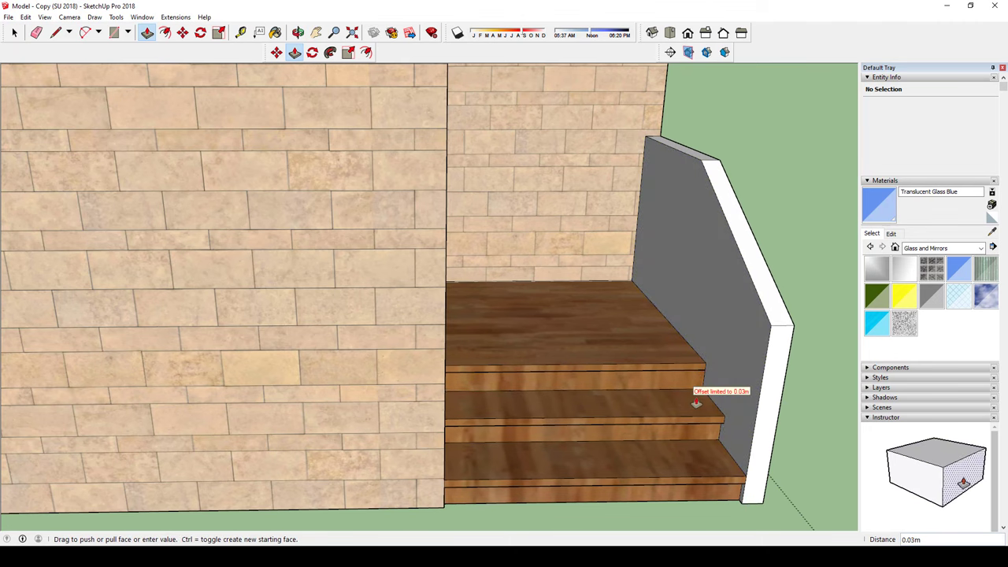
Step: Push the lower stair riser flush with the steps, then orbit out to show both houses
{"action": "left_click", "coordinate": [698, 405]}
{"action": "left_click", "coordinate": [708, 415]}
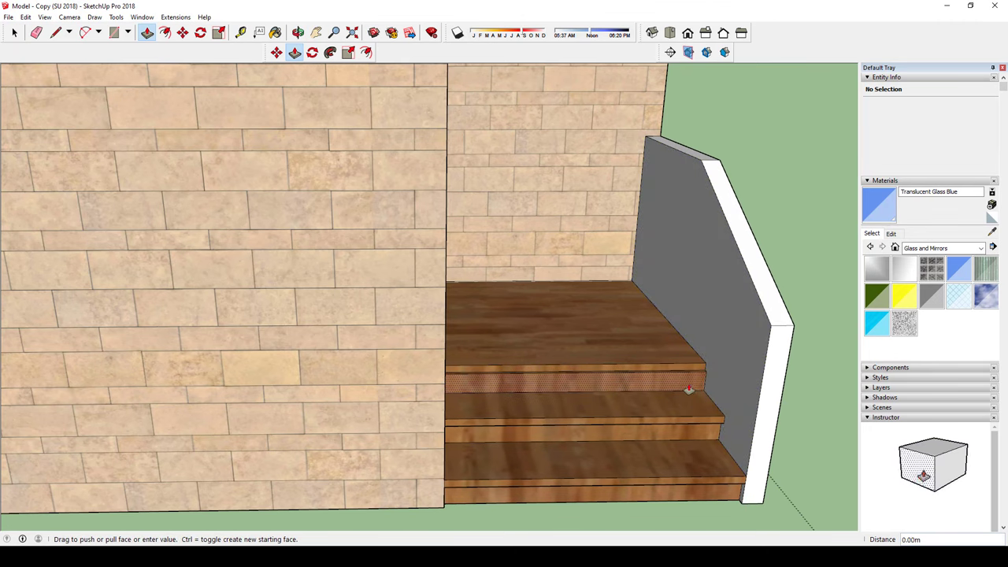
{"action": "left_click", "coordinate": [705, 406]}
{"action": "scroll", "coordinate": [603, 416], "scroll_direction": "down", "scroll_amount": 5}
{"action": "key", "text": "space"}
{"action": "scroll", "coordinate": [531, 330], "scroll_direction": "down", "scroll_amount": 4}
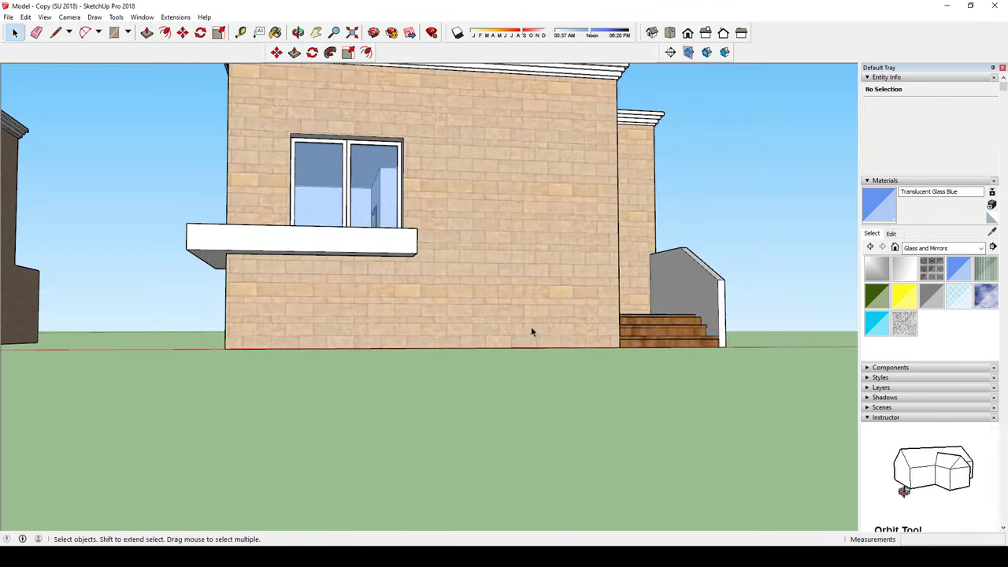
{"action": "middle_click_drag", "start_coordinate": [531, 331], "coordinate": [302, 438]}
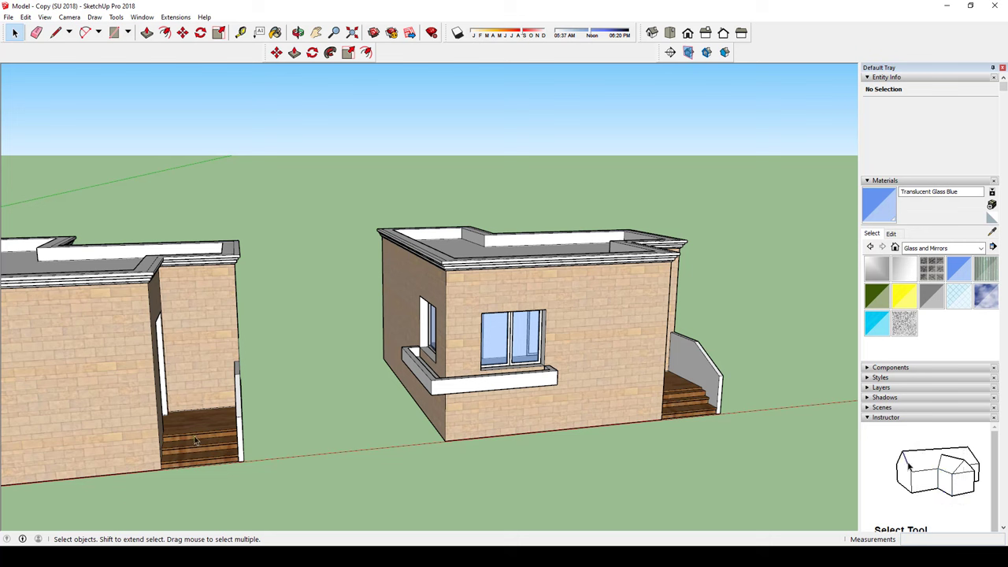
{"action": "double_click", "coordinate": [527, 378]}
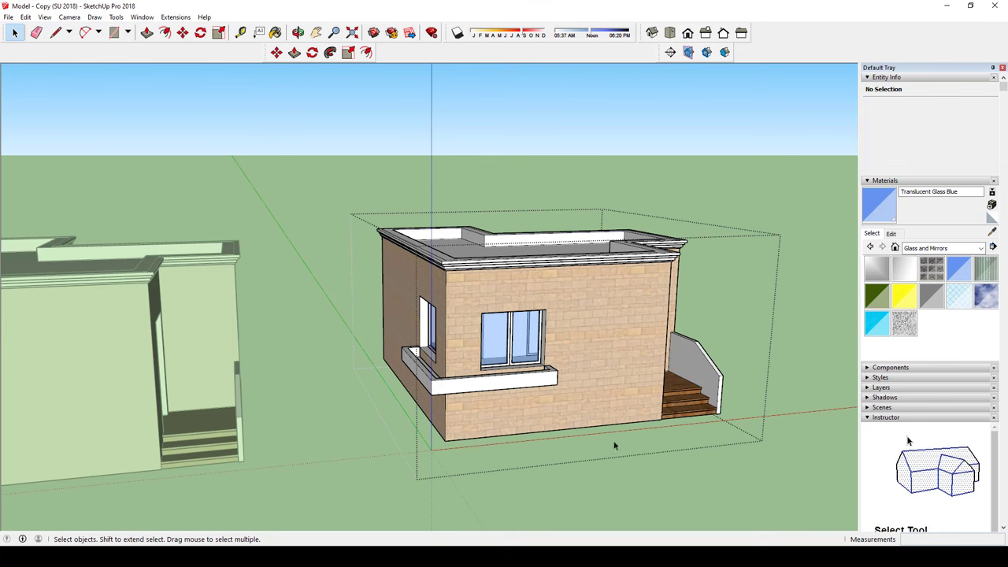
{"action": "mouse_move", "coordinate": [522, 378]}
{"action": "middle_mouse_down"}
{"action": "mouse_move", "coordinate": [498, 324]}
{"action": "mouse_move", "coordinate": [518, 341]}
{"action": "middle_mouse_up"}
{"action": "left_click", "coordinate": [520, 341]}
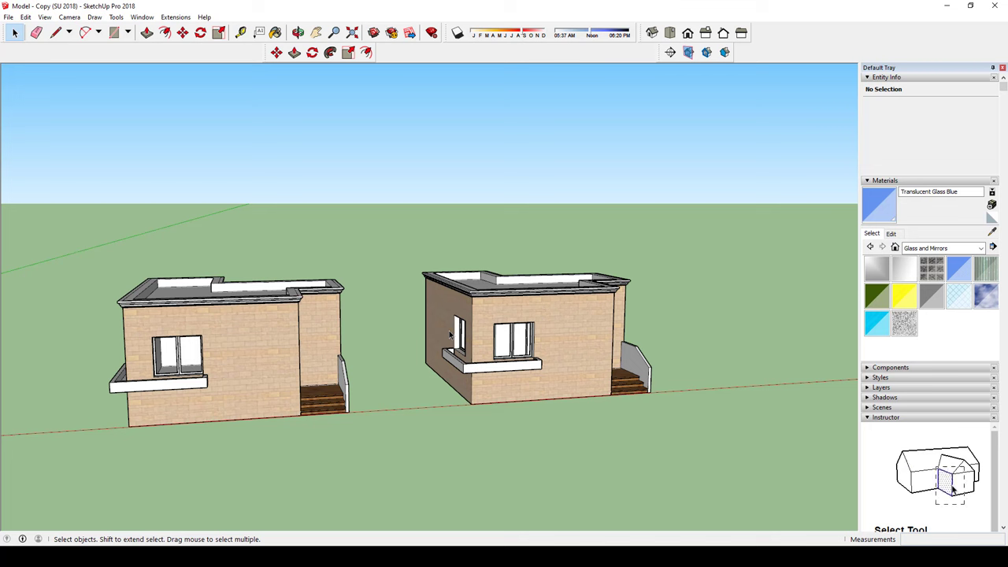
{"action": "double_click", "coordinate": [450, 334]}
{"action": "double_click", "coordinate": [450, 334]}
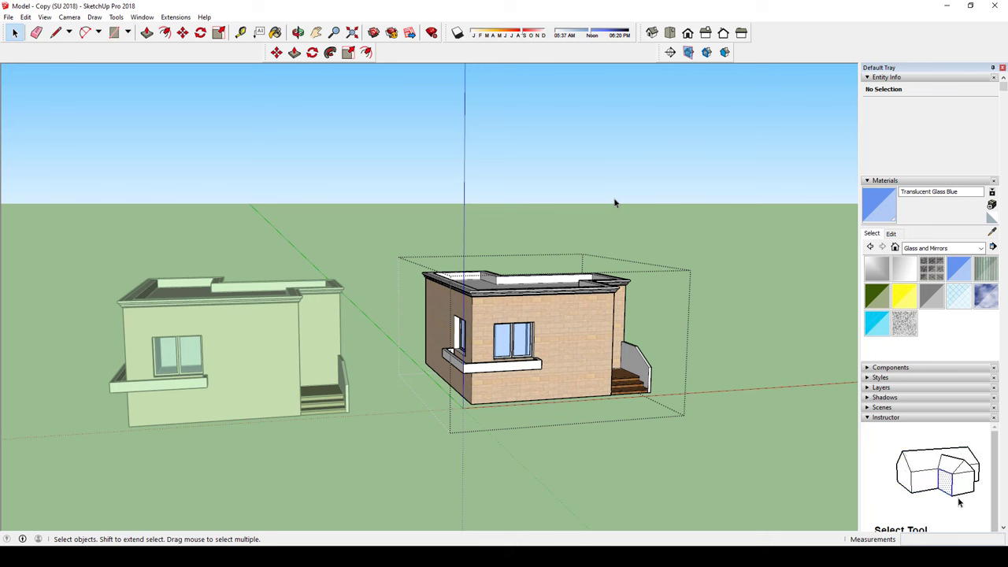
{"action": "left_click", "coordinate": [624, 197]}
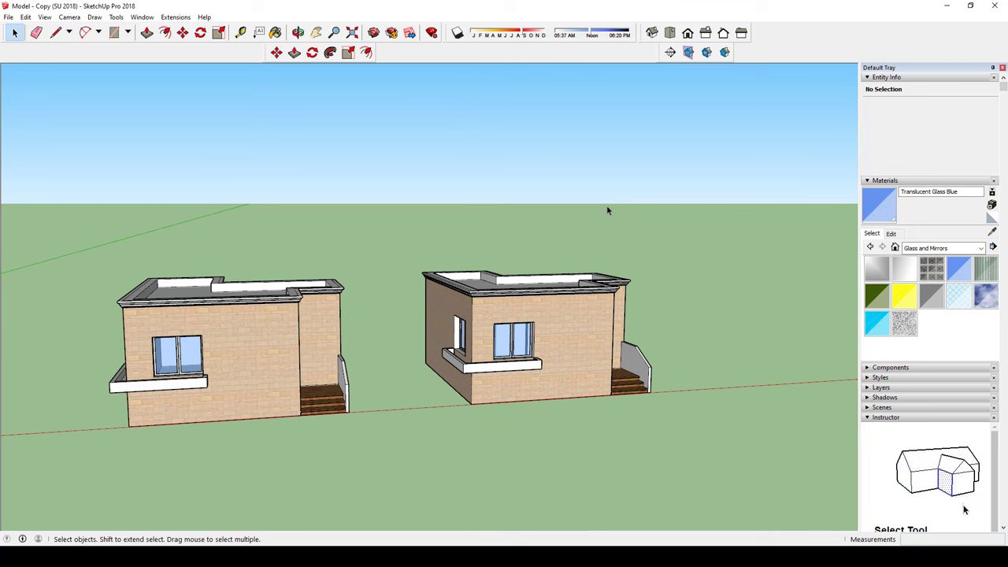
{"action": "mouse_move", "coordinate": [584, 309]}
{"action": "middle_mouse_down"}
{"action": "mouse_move", "coordinate": [478, 309]}
{"action": "mouse_move", "coordinate": [438, 334]}
{"action": "middle_mouse_up"}
{"action": "scroll", "coordinate": [479, 309], "scroll_direction": "down", "scroll_amount": 3}
{"action": "scroll", "coordinate": [575, 345], "scroll_direction": "up", "scroll_amount": 2}
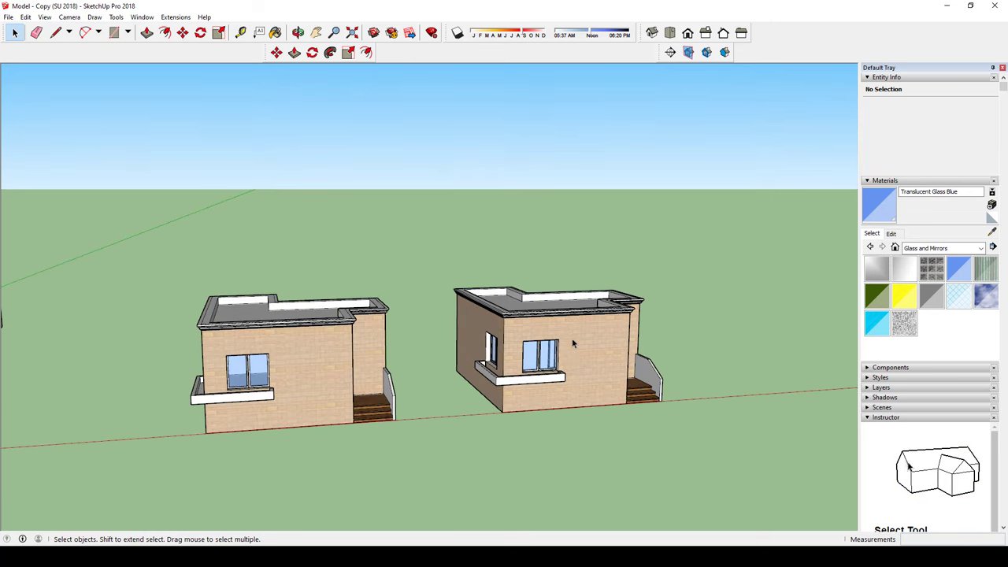
{"action": "scroll", "coordinate": [550, 357], "scroll_direction": "up", "scroll_amount": 2}
{"action": "mouse_move", "coordinate": [592, 333]}
{"action": "middle_mouse_down"}
{"action": "mouse_move", "coordinate": [563, 294]}
{"action": "mouse_move", "coordinate": [561, 334]}
{"action": "mouse_move", "coordinate": [568, 319]}
{"action": "middle_mouse_up"}
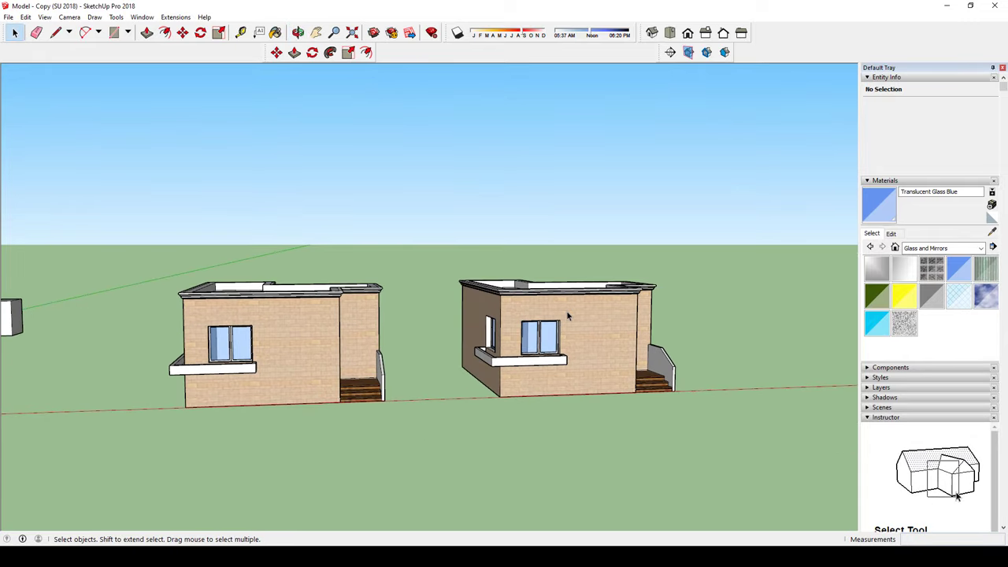
{"action": "left_click", "coordinate": [568, 316]}
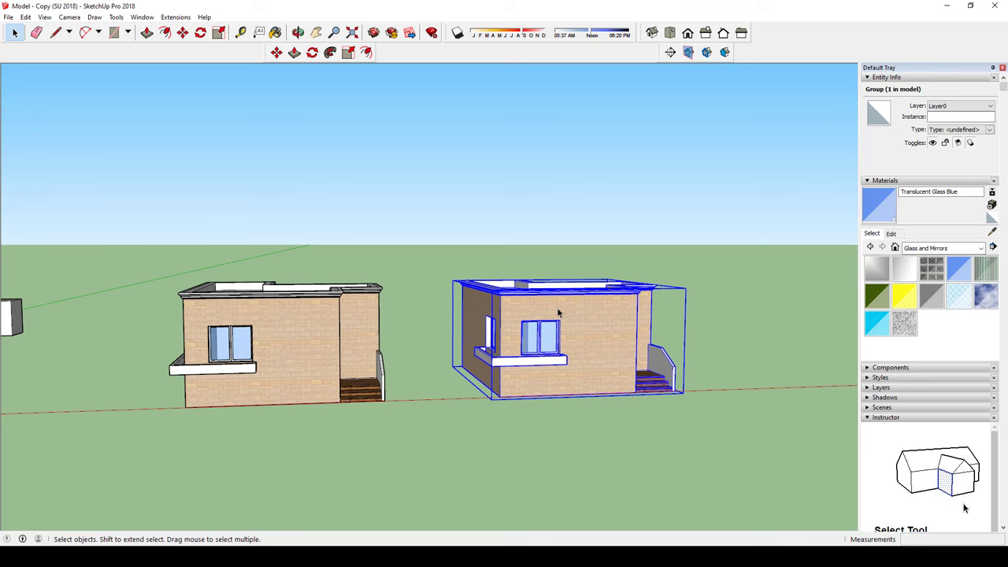
Step: Erase the right-hand house, then explode the left house group into loose geometry
{"action": "key", "text": "Delete"}
{"action": "left_click", "coordinate": [302, 329]}
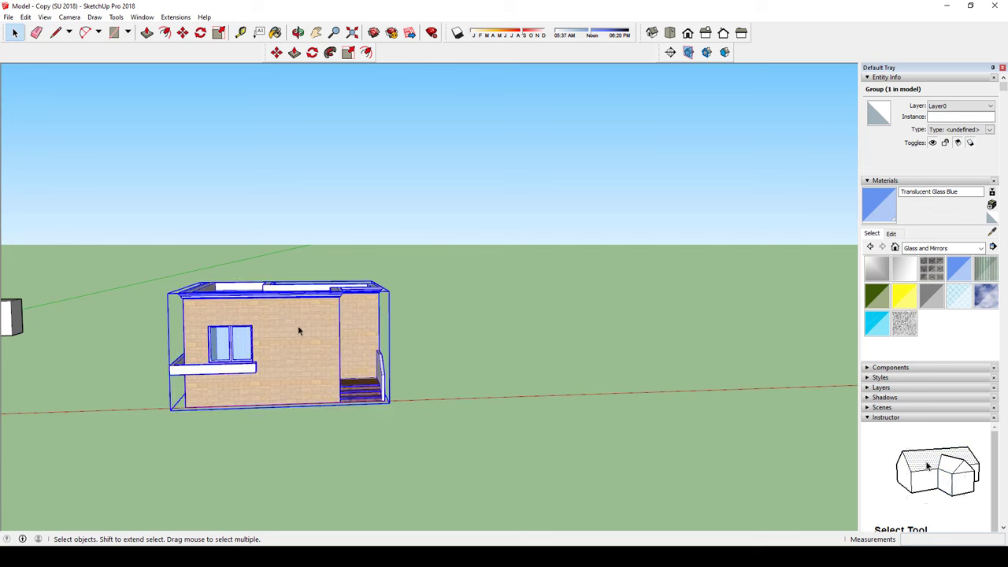
{"action": "right_click", "coordinate": [298, 330]}
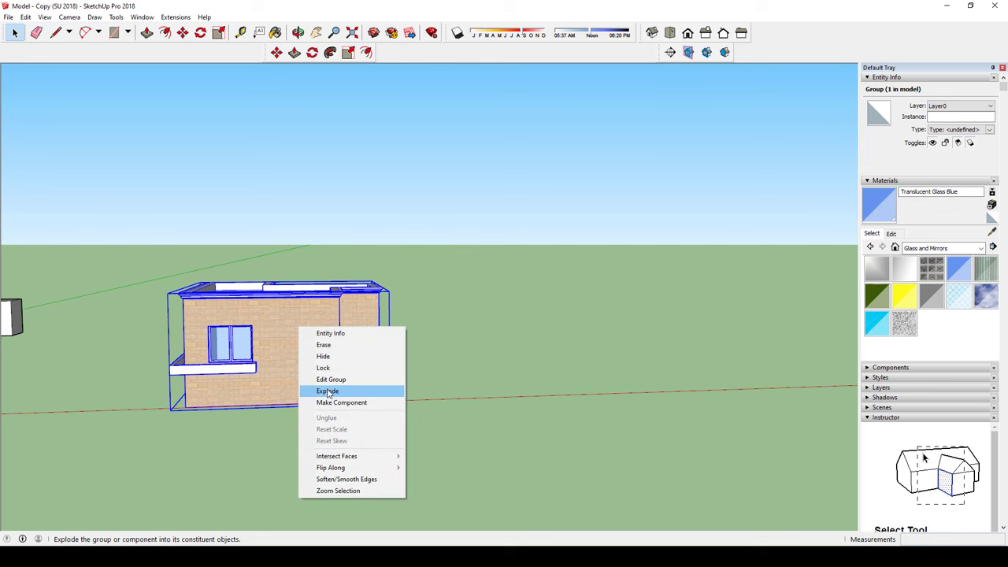
{"action": "left_click", "coordinate": [327, 393]}
{"action": "left_click", "coordinate": [430, 302]}
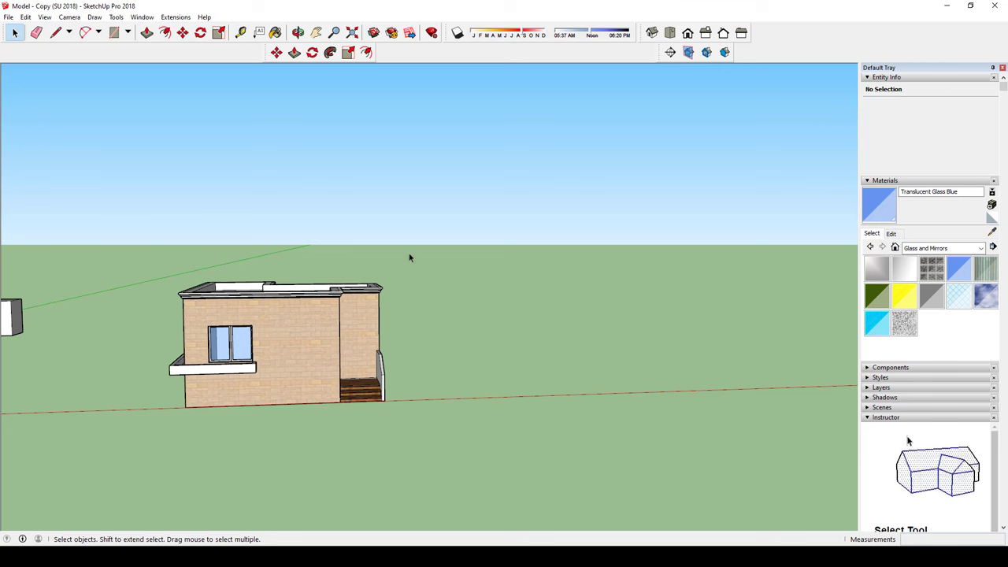
Step: Select all the loose house geometry and make it into component Component#5
{"action": "left_click_drag", "start_coordinate": [160, 432], "coordinate": [161, 432]}
{"action": "right_click", "coordinate": [280, 325]}
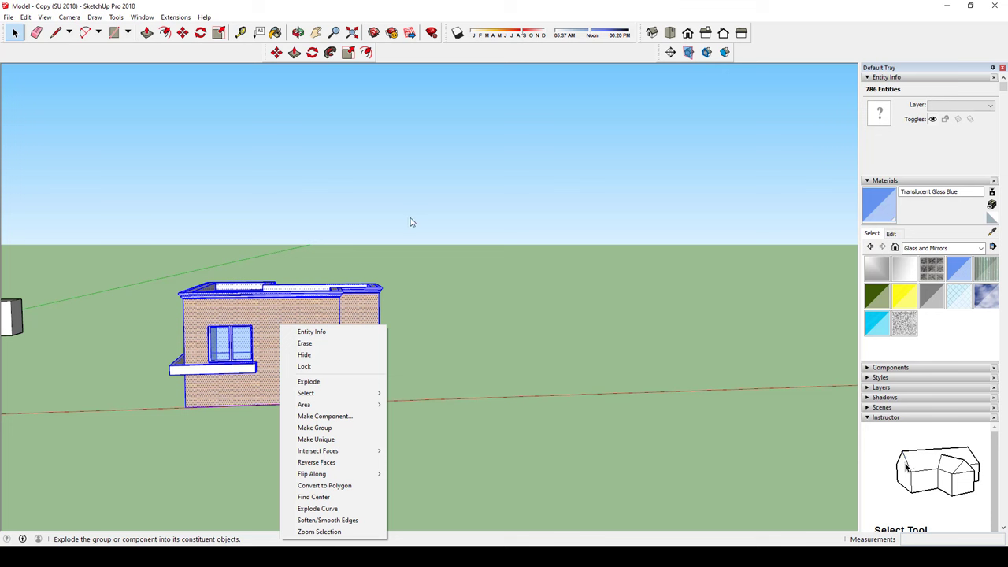
{"action": "left_click", "coordinate": [501, 206]}
{"action": "left_click", "coordinate": [488, 217]}
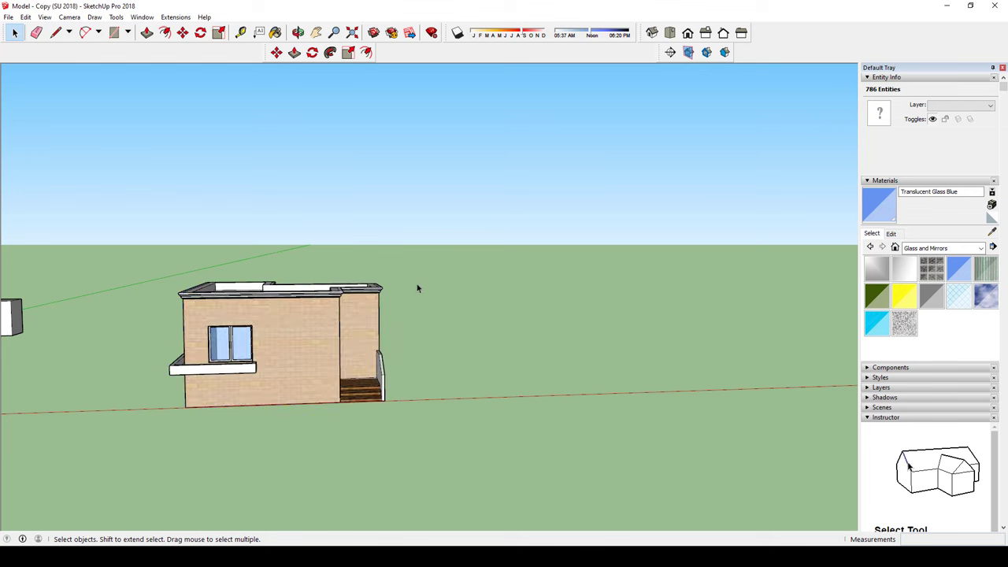
{"action": "mouse_move", "coordinate": [442, 216]}
{"action": "left_mouse_down"}
{"action": "mouse_move", "coordinate": [159, 442]}
{"action": "mouse_move", "coordinate": [245, 344]}
{"action": "left_mouse_up"}
{"action": "right_click", "coordinate": [290, 313]}
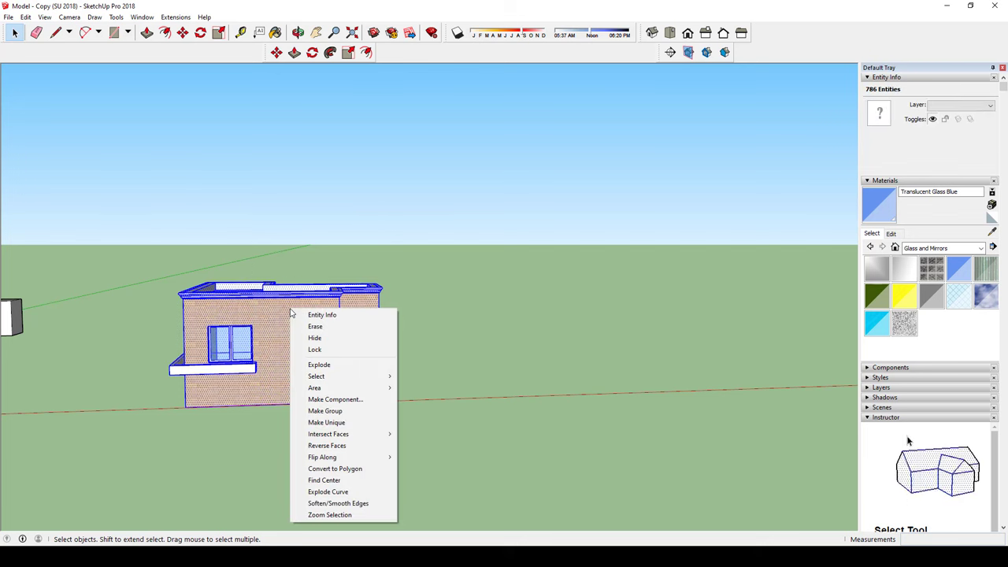
{"action": "left_click", "coordinate": [336, 400]}
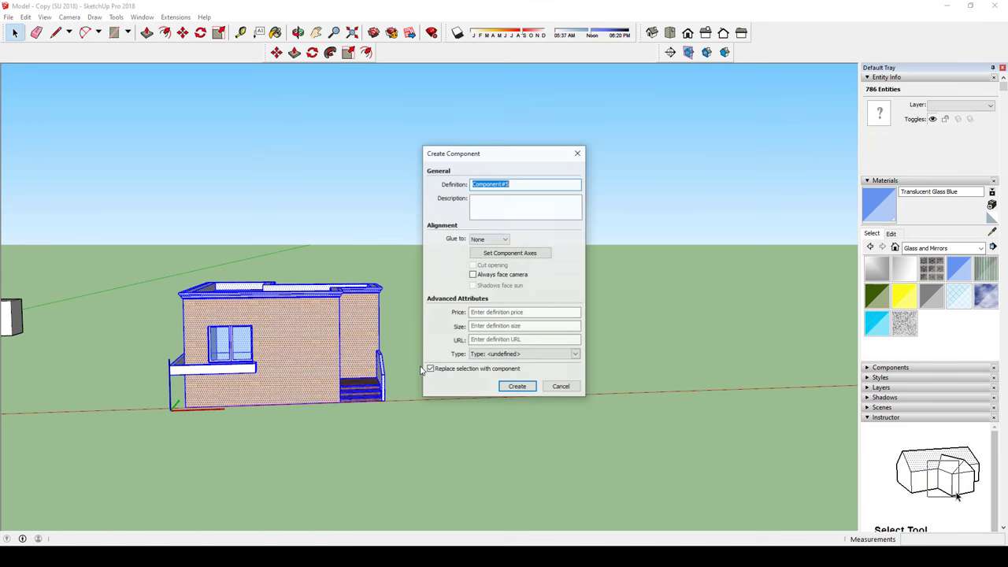
{"action": "left_click", "coordinate": [518, 387]}
Step: Copy the house component about 11.46 m to the right as a linked instance
{"action": "key", "text": "m"}
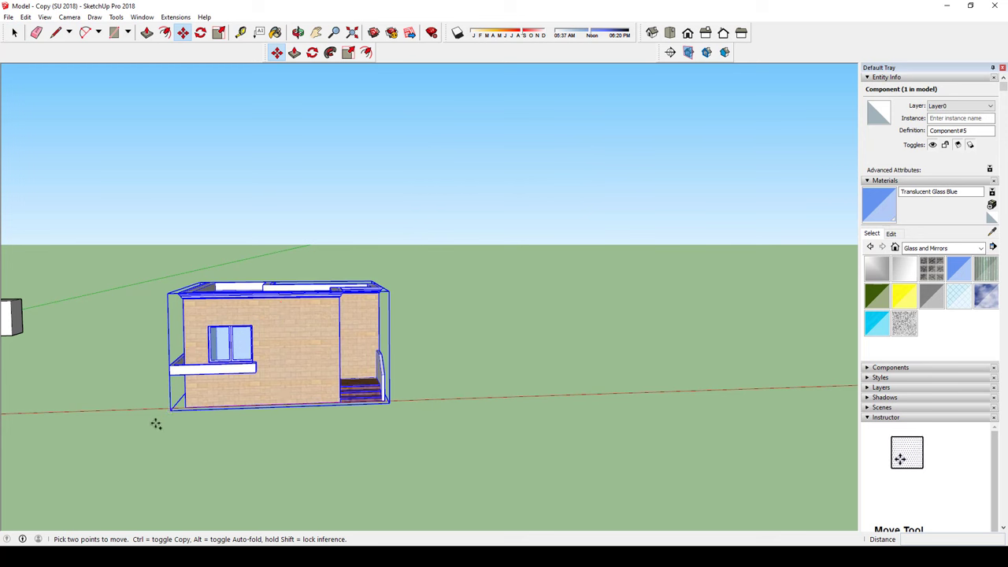
{"action": "key", "text": "ctrl"}
{"action": "left_click", "coordinate": [170, 409]}
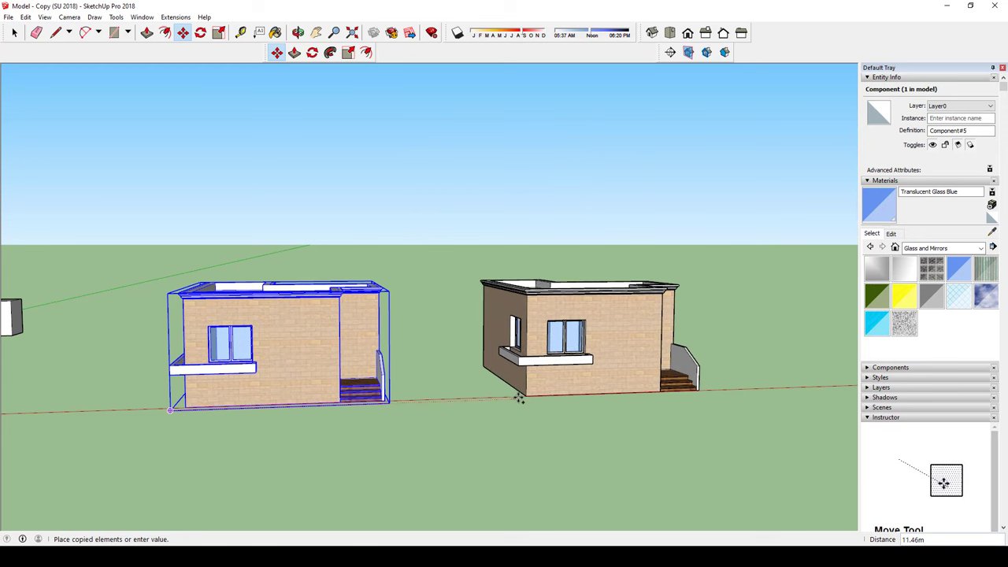
{"action": "left_click", "coordinate": [519, 397]}
{"action": "key", "text": "space"}
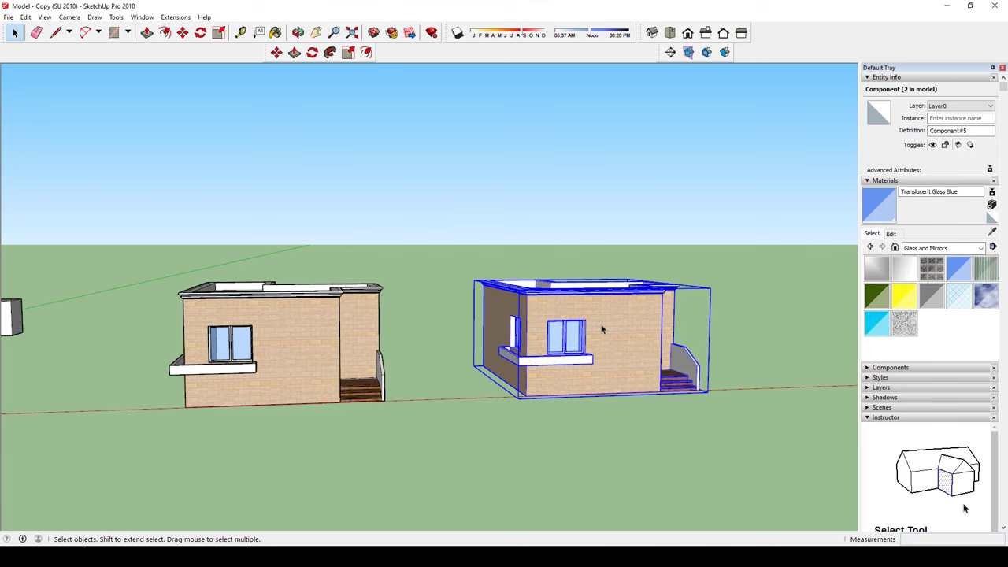
{"action": "double_click", "coordinate": [603, 329]}
{"action": "left_click", "coordinate": [633, 313]}
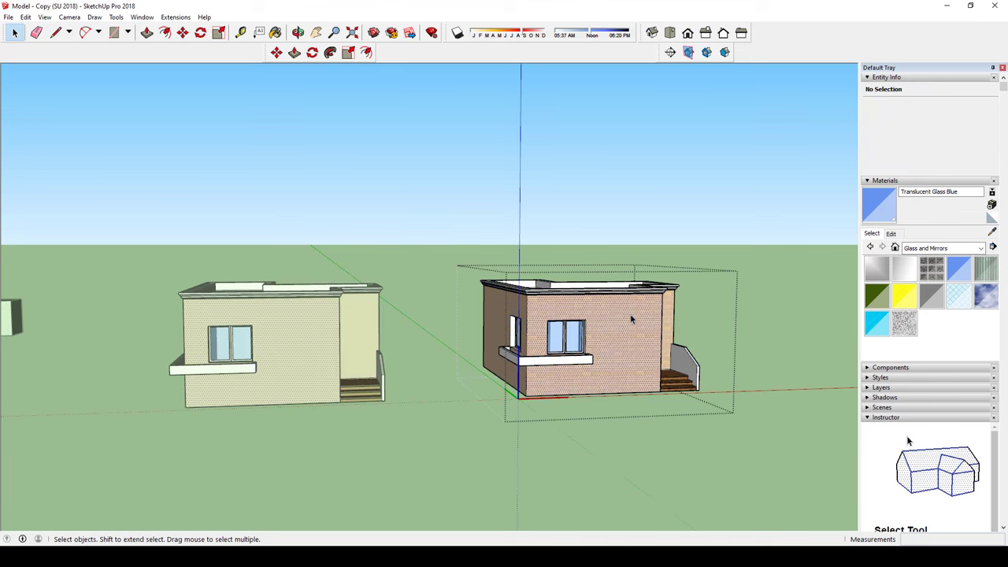
{"action": "key", "text": "p"}
{"action": "left_click_drag", "start_coordinate": [633, 314], "coordinate": [661, 344]}
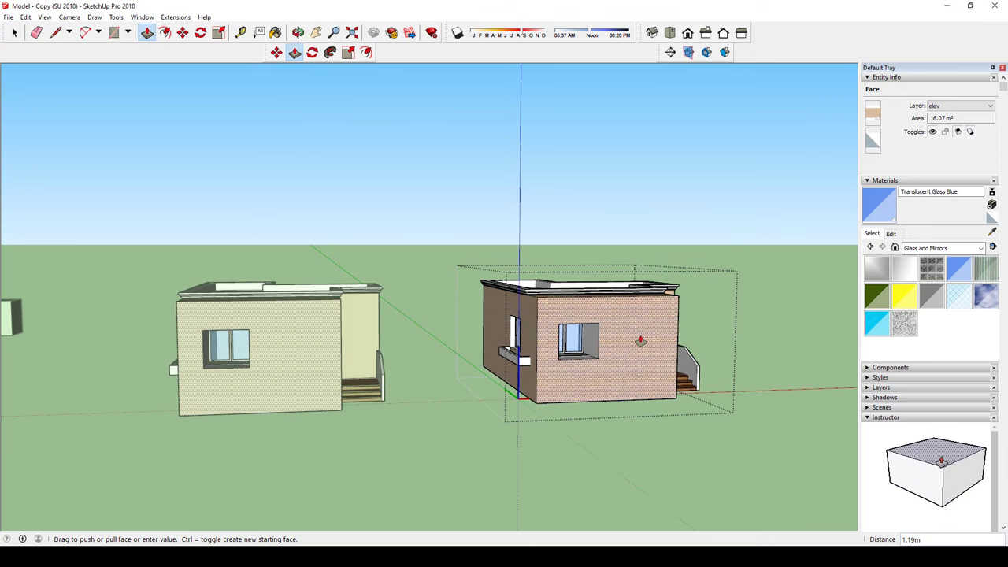
{"action": "key", "text": "space"}
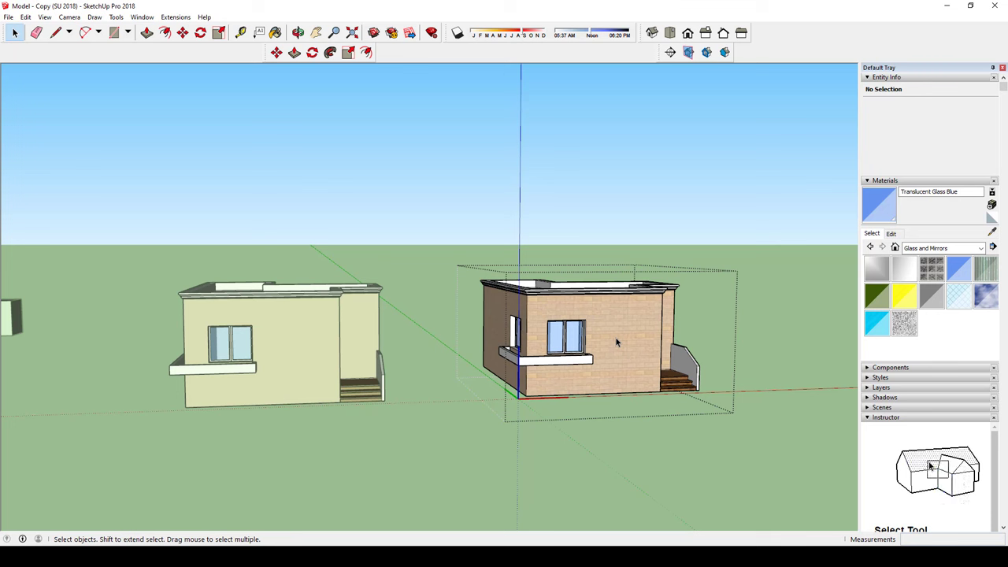
{"action": "left_click", "coordinate": [617, 343]}
{"action": "scroll", "coordinate": [679, 377], "scroll_direction": "up", "scroll_amount": 1}
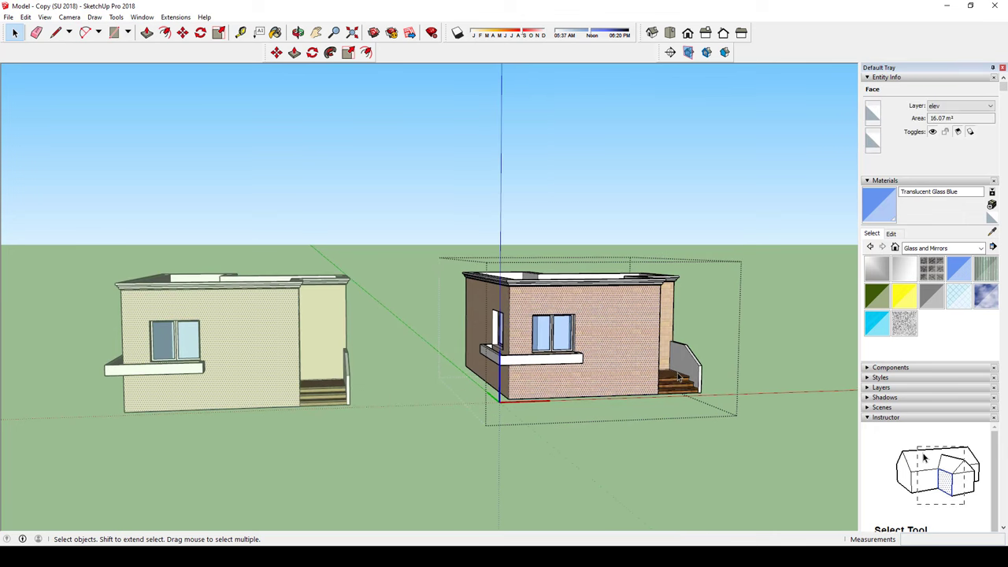
{"action": "scroll", "coordinate": [694, 370], "scroll_direction": "up", "scroll_amount": 2}
{"action": "left_click", "coordinate": [697, 379]}
{"action": "scroll", "coordinate": [701, 384], "scroll_direction": "up", "scroll_amount": 3}
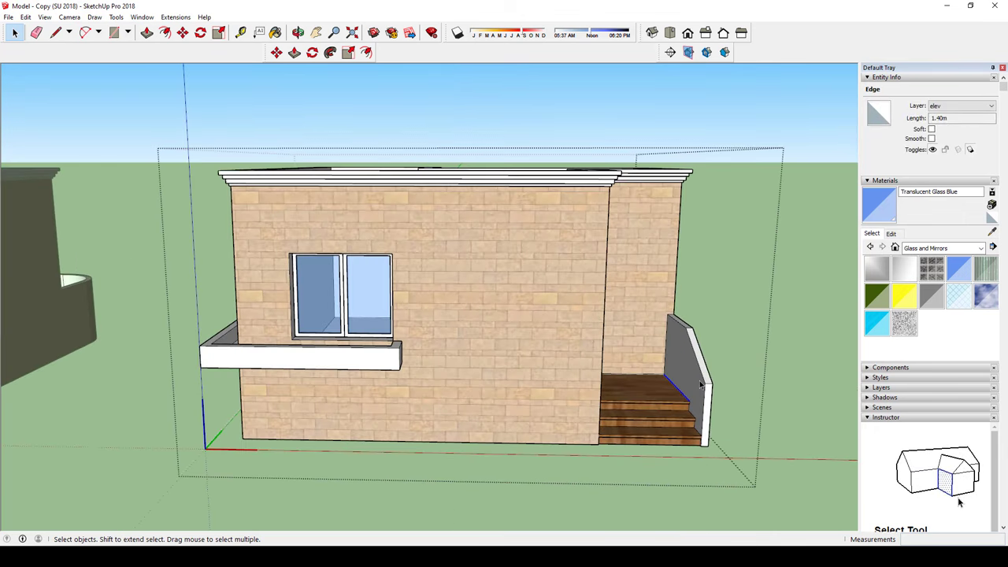
{"action": "scroll", "coordinate": [700, 384], "scroll_direction": "down", "scroll_amount": 2}
{"action": "scroll", "coordinate": [700, 384], "scroll_direction": "down", "scroll_amount": 2}
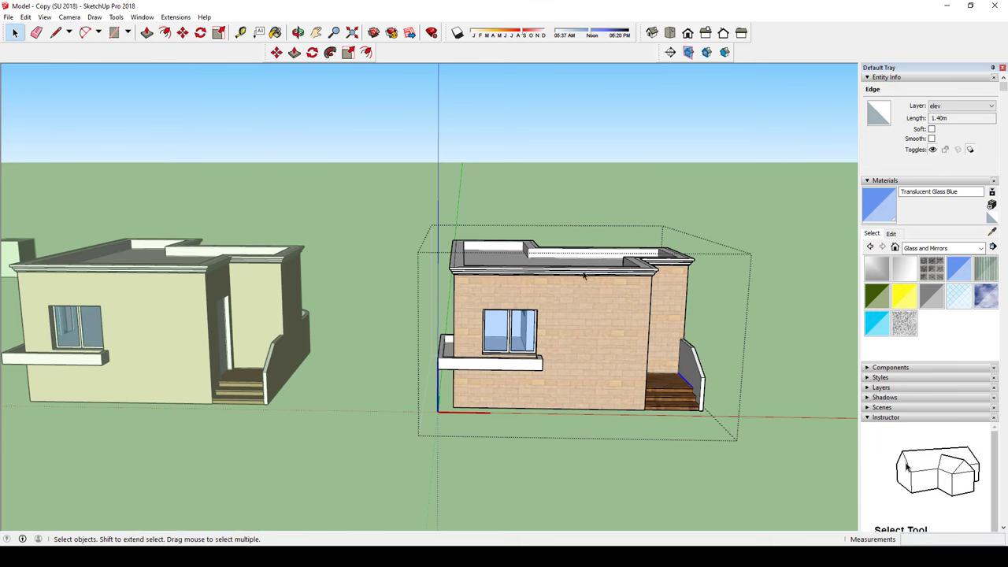
{"action": "left_click", "coordinate": [583, 309]}
{"action": "middle_click_drag", "start_coordinate": [583, 309], "coordinate": [630, 307]}
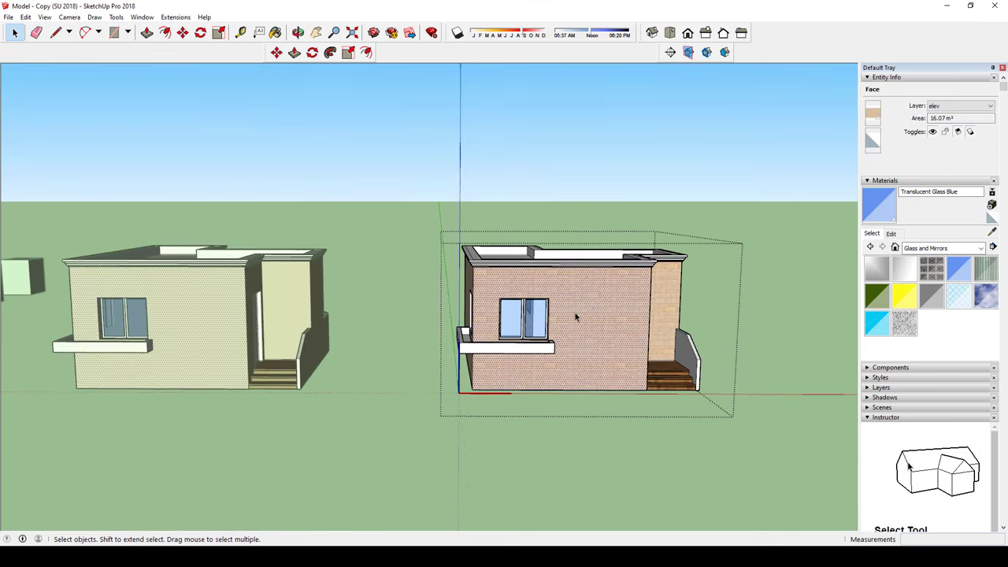
{"action": "key", "text": "p"}
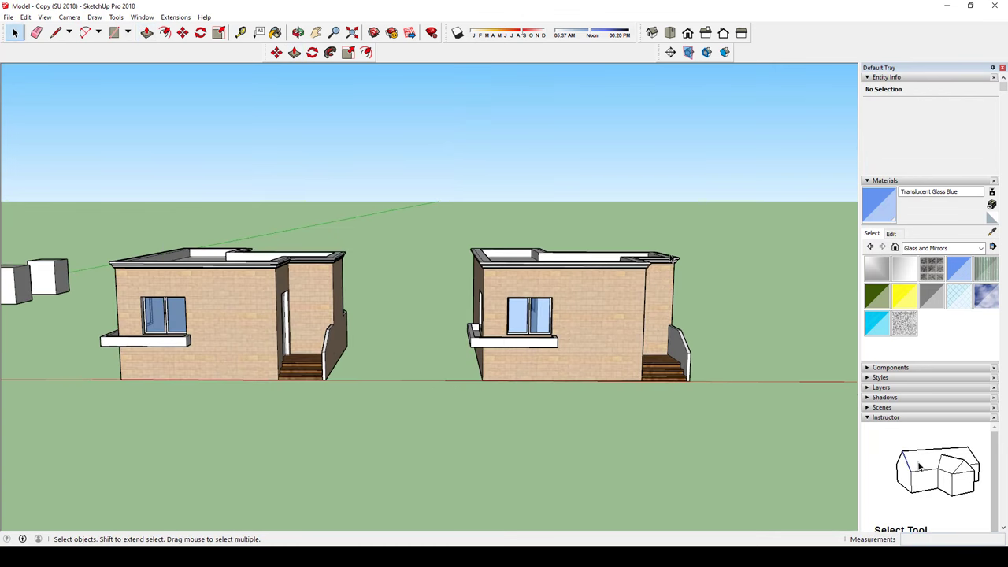
{"action": "middle_click_drag", "start_coordinate": [650, 293], "coordinate": [486, 299]}
{"action": "scroll", "coordinate": [614, 286], "scroll_direction": "up", "scroll_amount": 3}
{"action": "double_click", "coordinate": [614, 286]}
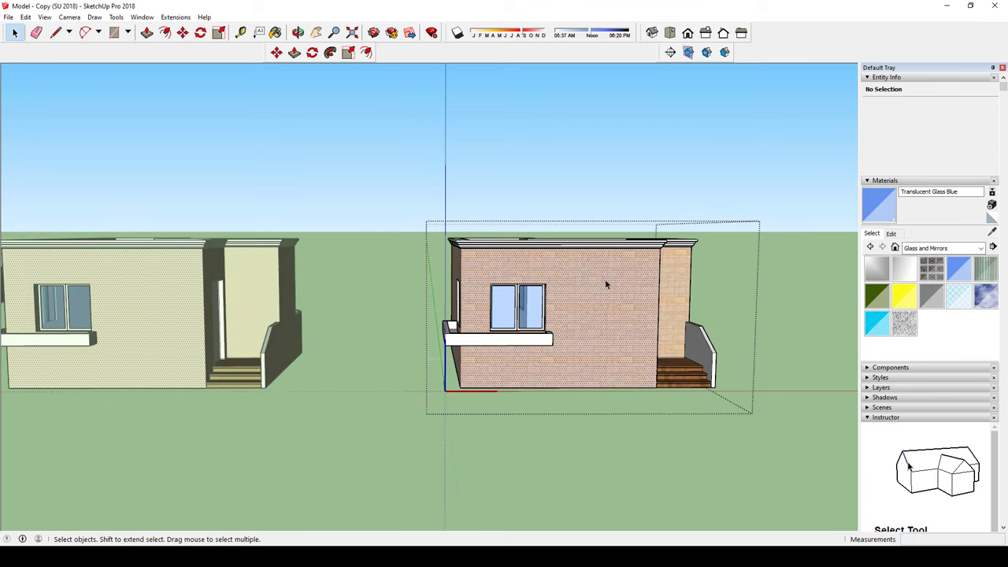
{"action": "middle_click_drag", "start_coordinate": [615, 286], "coordinate": [748, 338]}
{"action": "left_click", "coordinate": [673, 380]}
{"action": "double_click", "coordinate": [674, 380]}
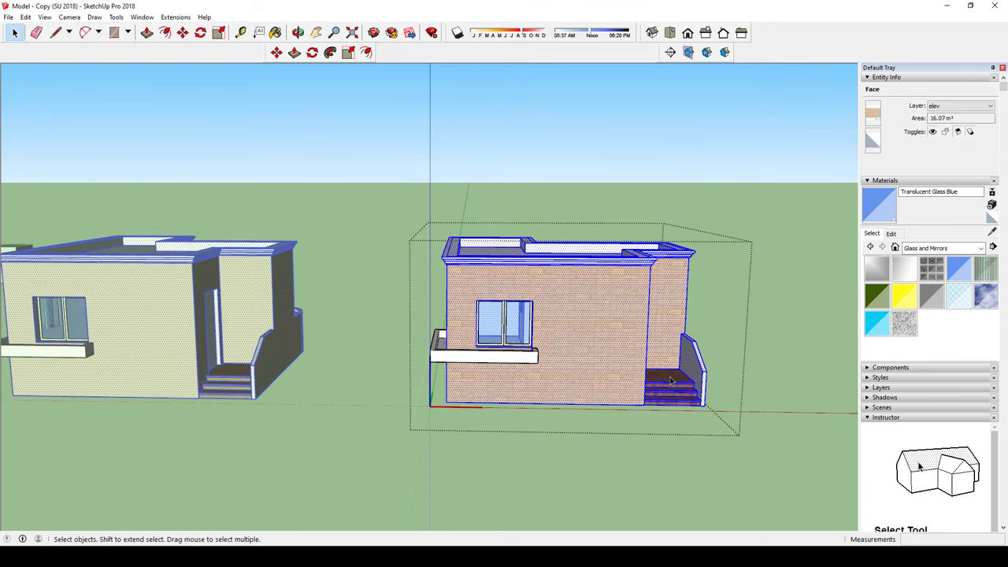
{"action": "left_click", "coordinate": [673, 376]}
{"action": "key", "text": "p"}
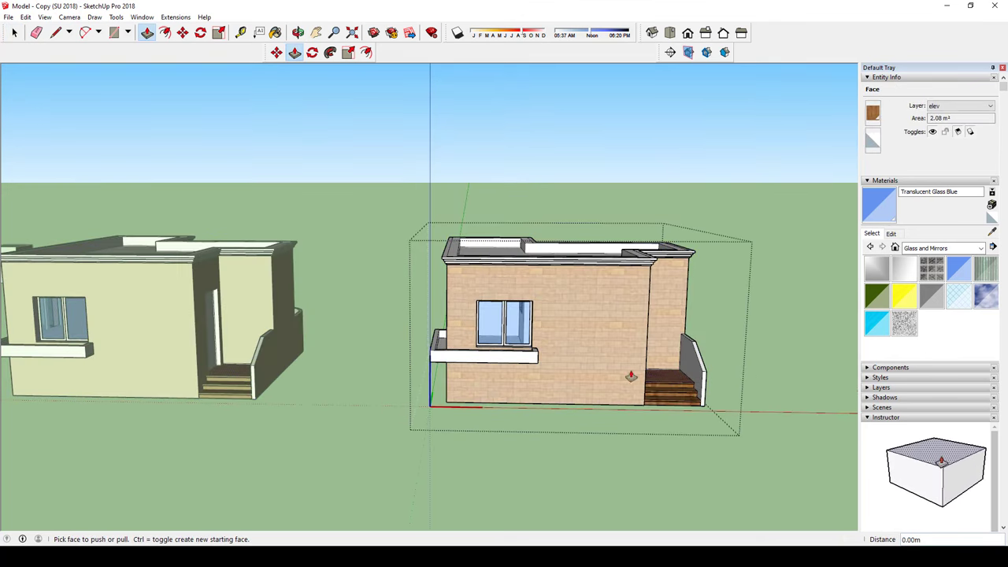
{"action": "key", "text": "space"}
{"action": "mouse_move", "coordinate": [630, 378]}
{"action": "middle_mouse_down"}
{"action": "mouse_move", "coordinate": [124, 292]}
{"action": "mouse_move", "coordinate": [418, 289]}
{"action": "middle_mouse_up"}
{"action": "scroll", "coordinate": [418, 289], "scroll_direction": "down", "scroll_amount": 2}
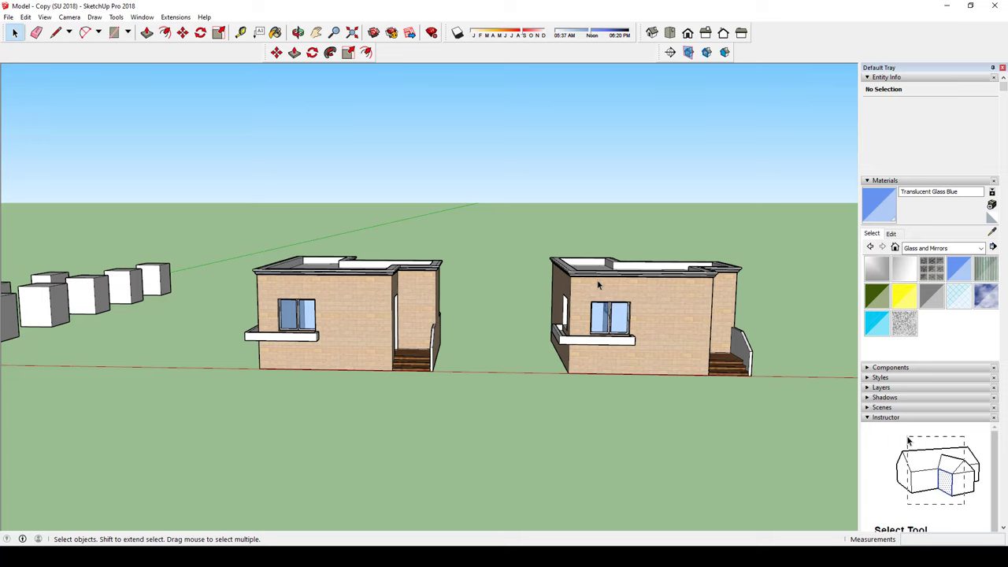
{"action": "mouse_move", "coordinate": [580, 284]}
{"action": "middle_mouse_down"}
{"action": "mouse_move", "coordinate": [546, 229]}
{"action": "mouse_move", "coordinate": [605, 289]}
{"action": "middle_mouse_up"}
{"action": "scroll", "coordinate": [546, 229], "scroll_direction": "up", "scroll_amount": 5}
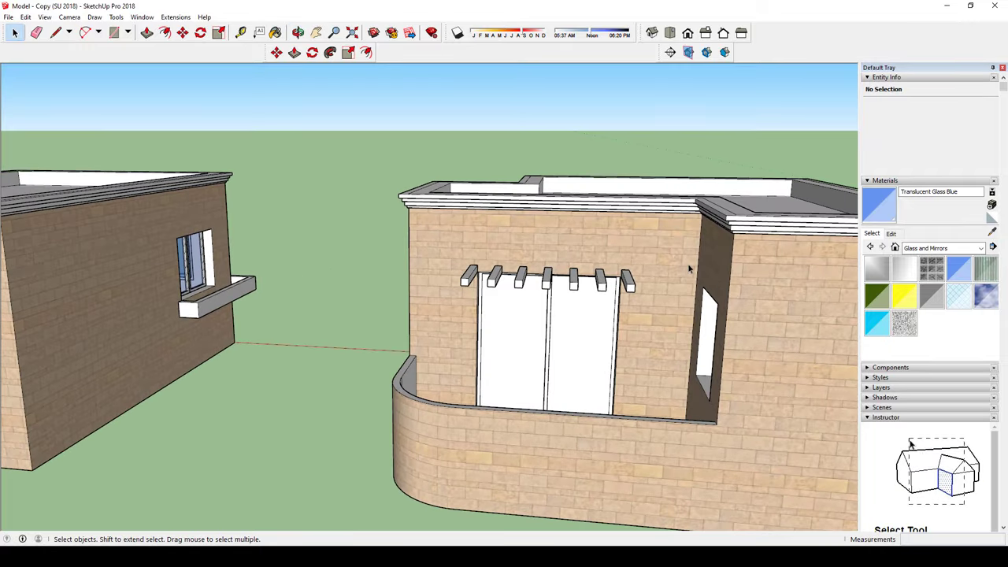
{"action": "scroll", "coordinate": [580, 319], "scroll_direction": "down", "scroll_amount": 1}
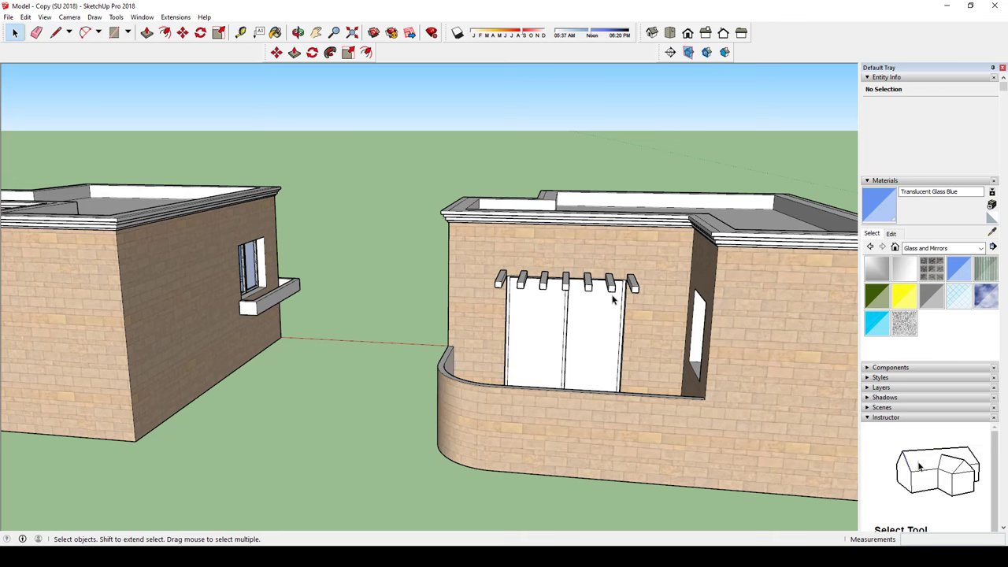
{"action": "key", "text": "Page_Down"}
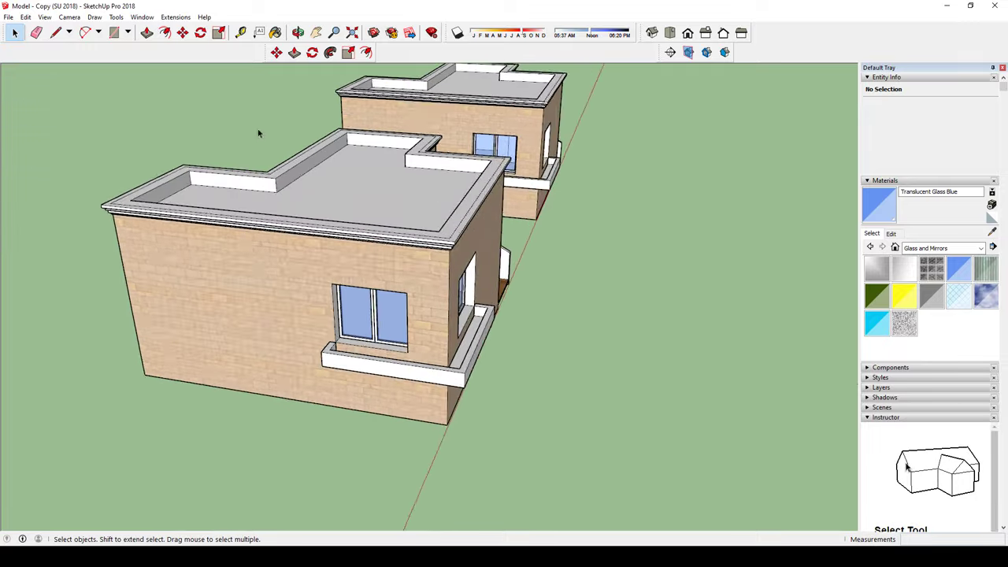
{"action": "middle_click_drag", "start_coordinate": [605, 269], "coordinate": [641, 321]}
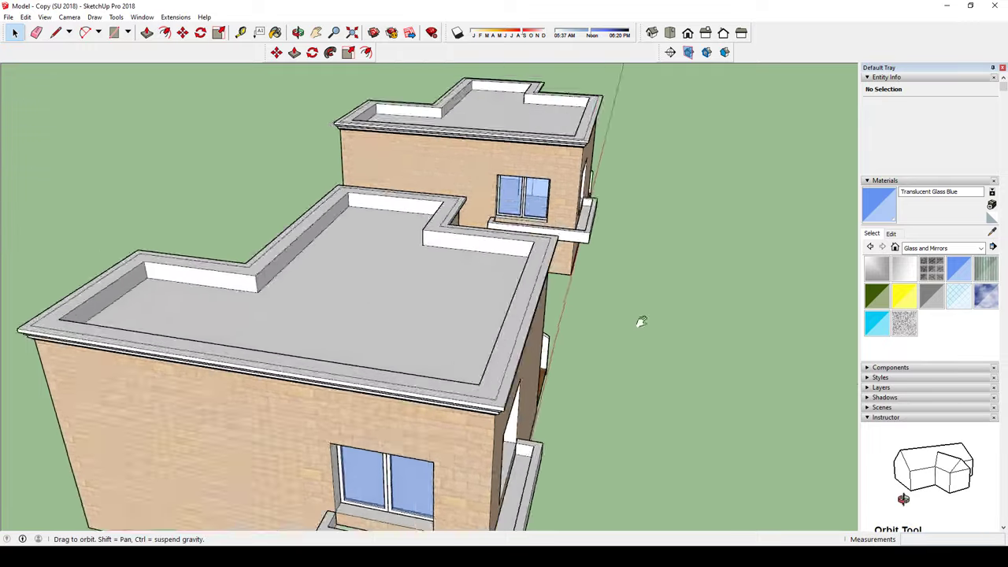
{"action": "key", "text": "Page_Down"}
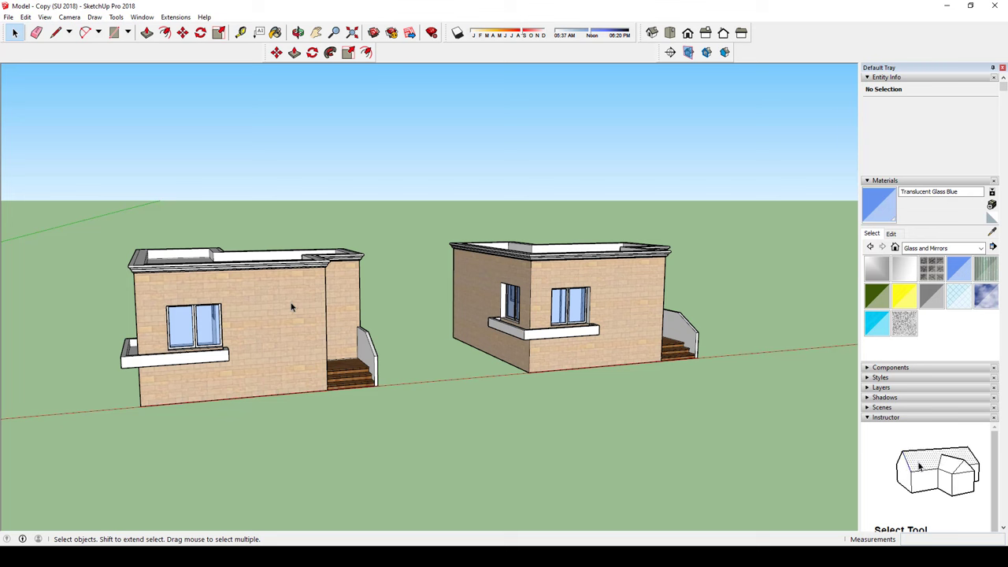
{"action": "left_click", "coordinate": [295, 279]}
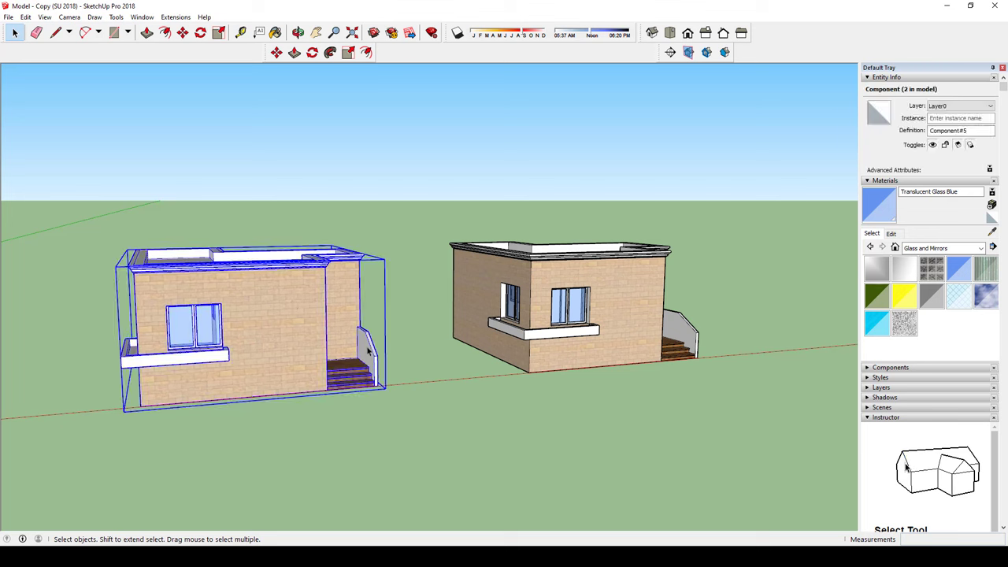
{"action": "middle_click_drag", "start_coordinate": [367, 350], "coordinate": [382, 390]}
{"action": "left_click", "coordinate": [383, 390]}
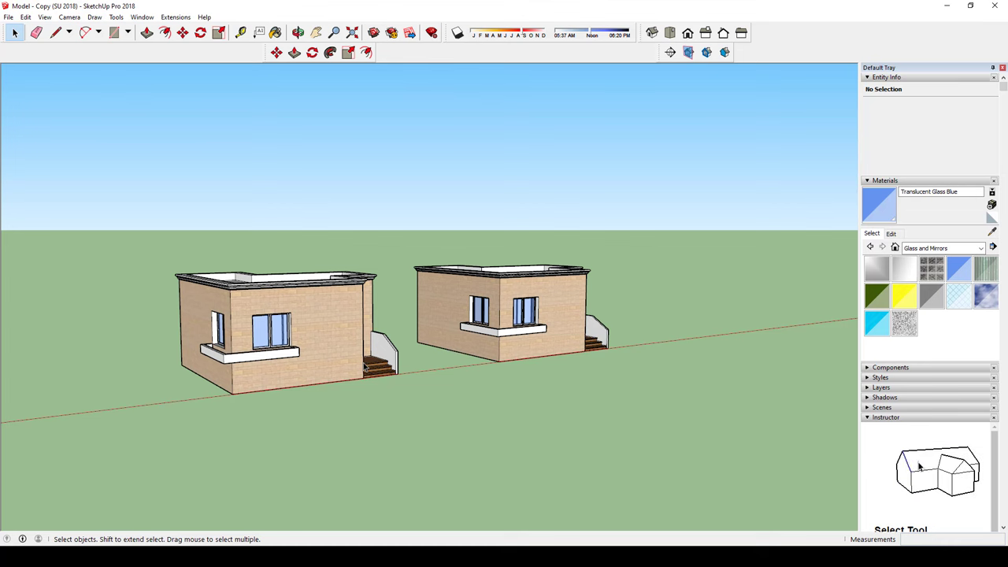
{"action": "mouse_move", "coordinate": [343, 293]}
{"action": "middle_mouse_down"}
{"action": "mouse_move", "coordinate": [533, 312]}
{"action": "mouse_move", "coordinate": [552, 378]}
{"action": "middle_mouse_up"}
{"action": "scroll", "coordinate": [552, 382], "scroll_direction": "up", "scroll_amount": 2}
{"action": "scroll", "coordinate": [554, 386], "scroll_direction": "up", "scroll_amount": 2}
Step: Scroll up on the 3D Warehouse home page
{"action": "scroll", "coordinate": [554, 386], "scroll_direction": "up", "scroll_amount": 2}
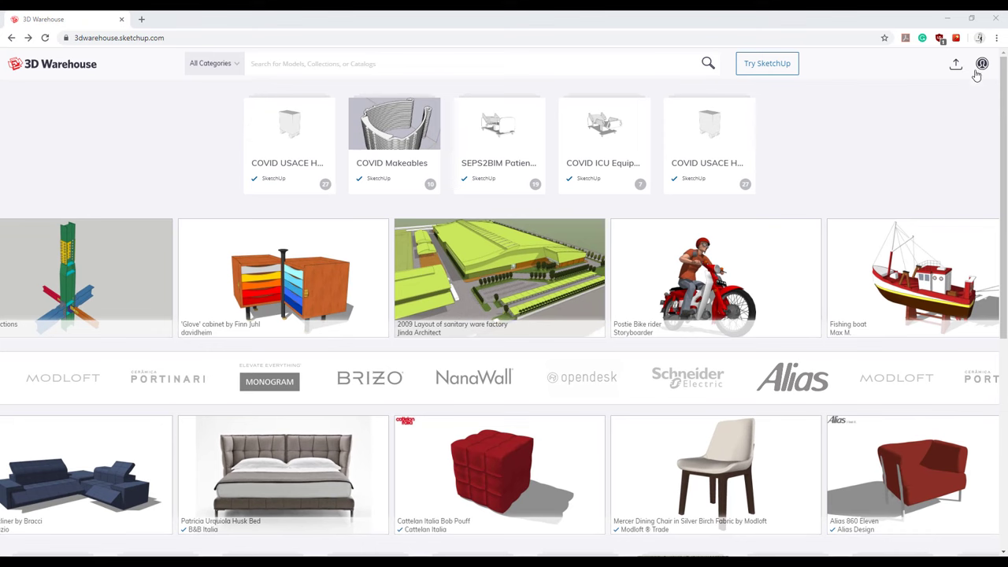
Step: Search 3D Warehouse for 'chair'
{"action": "left_click", "coordinate": [980, 67]}
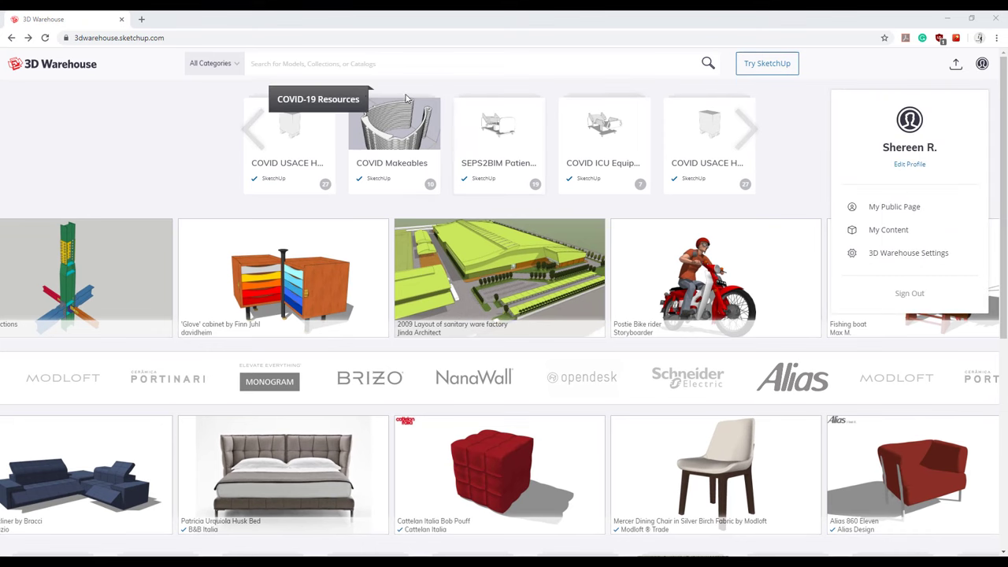
{"action": "left_click", "coordinate": [315, 63]}
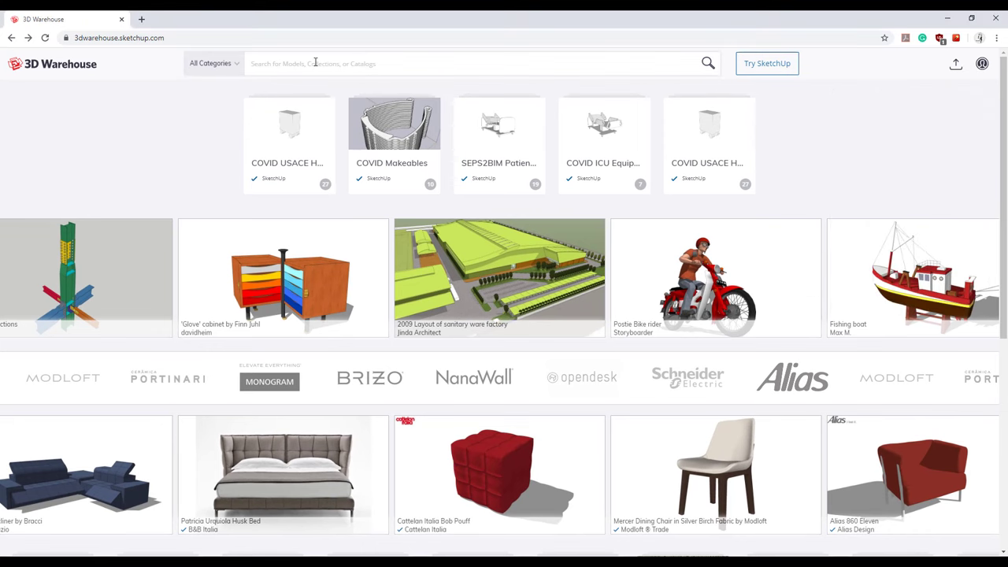
{"action": "type", "text": "ch"}
{"action": "type", "text": "air"}
{"action": "key", "text": "Return"}
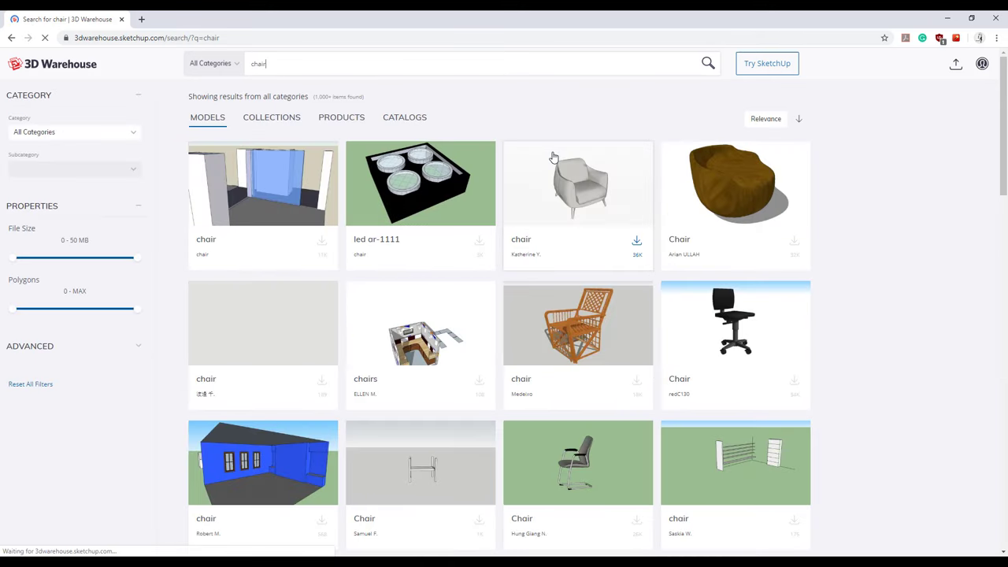
Step: Scroll the chair results and show the download formats for the black-seated bar stool
{"action": "scroll", "coordinate": [351, 182], "scroll_direction": "down", "scroll_amount": 2}
{"action": "scroll", "coordinate": [352, 182], "scroll_direction": "down", "scroll_amount": 1}
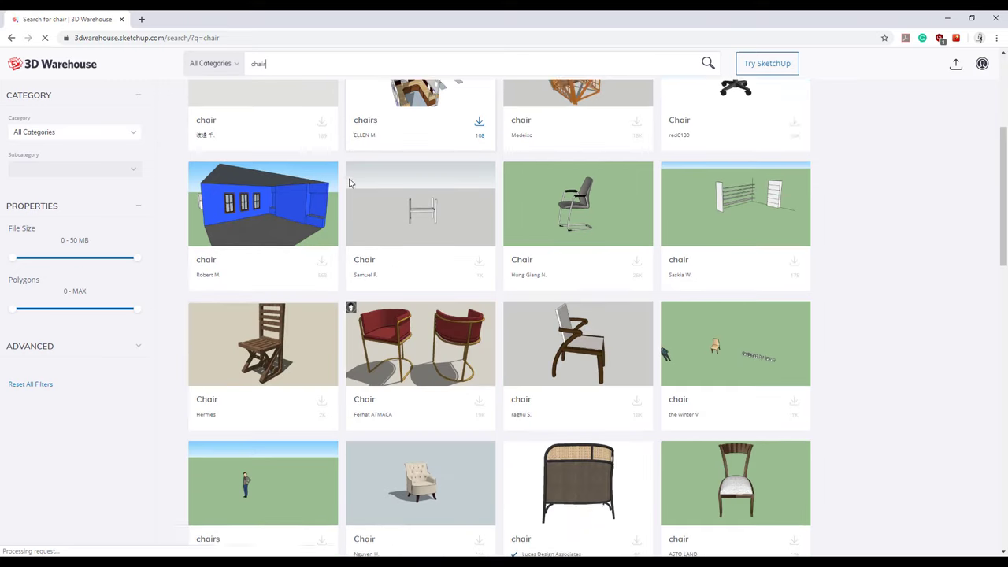
{"action": "scroll", "coordinate": [351, 182], "scroll_direction": "down", "scroll_amount": 3}
{"action": "scroll", "coordinate": [351, 182], "scroll_direction": "down", "scroll_amount": 2}
{"action": "scroll", "coordinate": [353, 189], "scroll_direction": "down", "scroll_amount": 2}
{"action": "scroll", "coordinate": [370, 197], "scroll_direction": "down", "scroll_amount": 1}
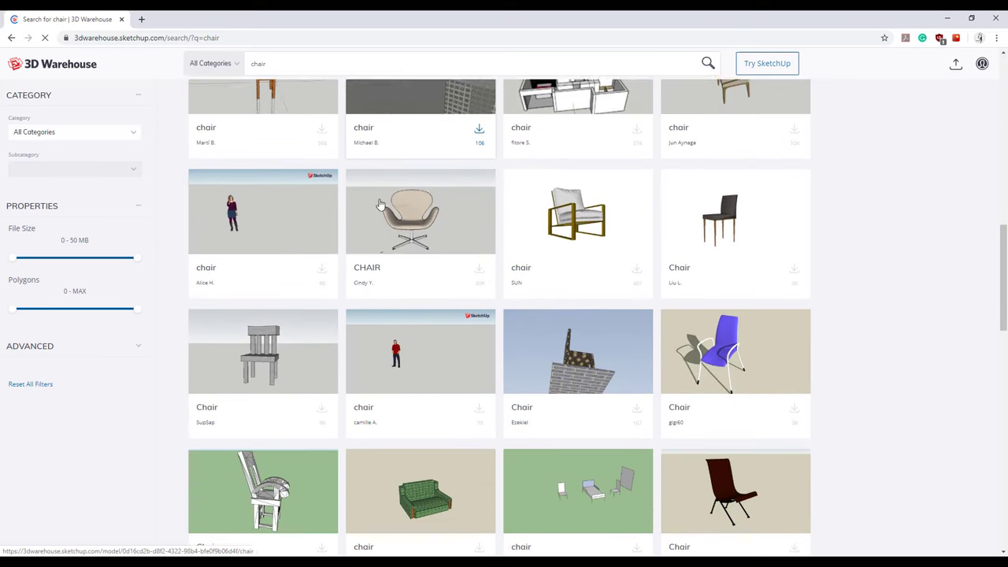
{"action": "scroll", "coordinate": [379, 204], "scroll_direction": "down", "scroll_amount": 2}
{"action": "scroll", "coordinate": [382, 203], "scroll_direction": "down", "scroll_amount": 1}
{"action": "scroll", "coordinate": [383, 202], "scroll_direction": "down", "scroll_amount": 2}
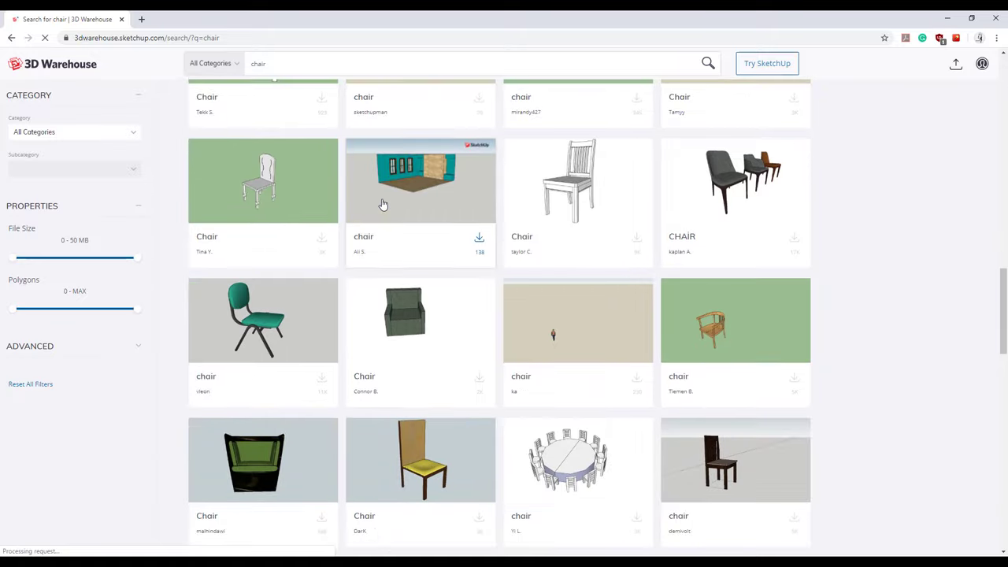
{"action": "scroll", "coordinate": [383, 204], "scroll_direction": "down", "scroll_amount": 2}
{"action": "scroll", "coordinate": [383, 204], "scroll_direction": "down", "scroll_amount": 2}
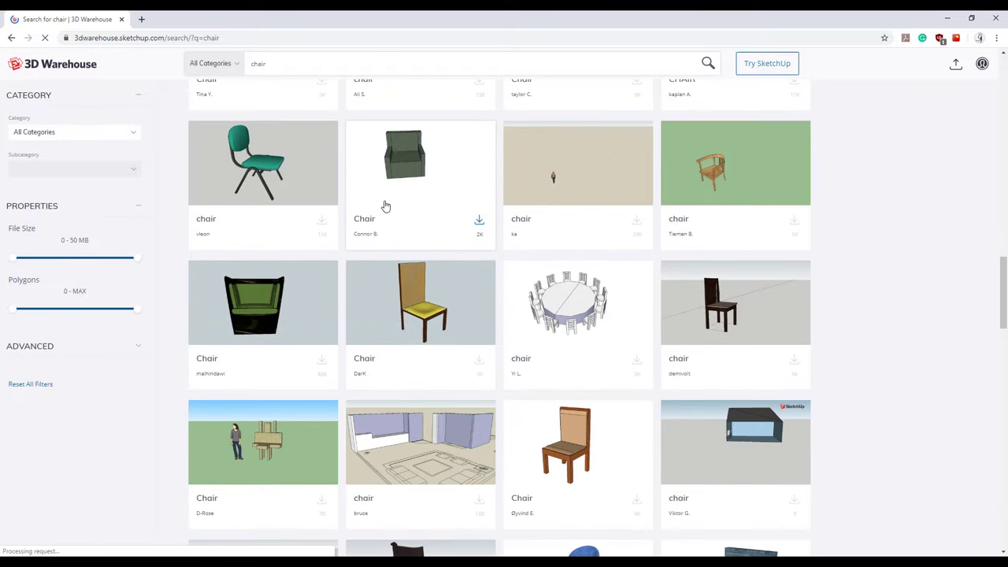
{"action": "scroll", "coordinate": [386, 209], "scroll_direction": "down", "scroll_amount": 5}
{"action": "scroll", "coordinate": [389, 211], "scroll_direction": "down", "scroll_amount": 3}
{"action": "scroll", "coordinate": [389, 210], "scroll_direction": "down", "scroll_amount": 2}
{"action": "scroll", "coordinate": [388, 211], "scroll_direction": "down", "scroll_amount": 2}
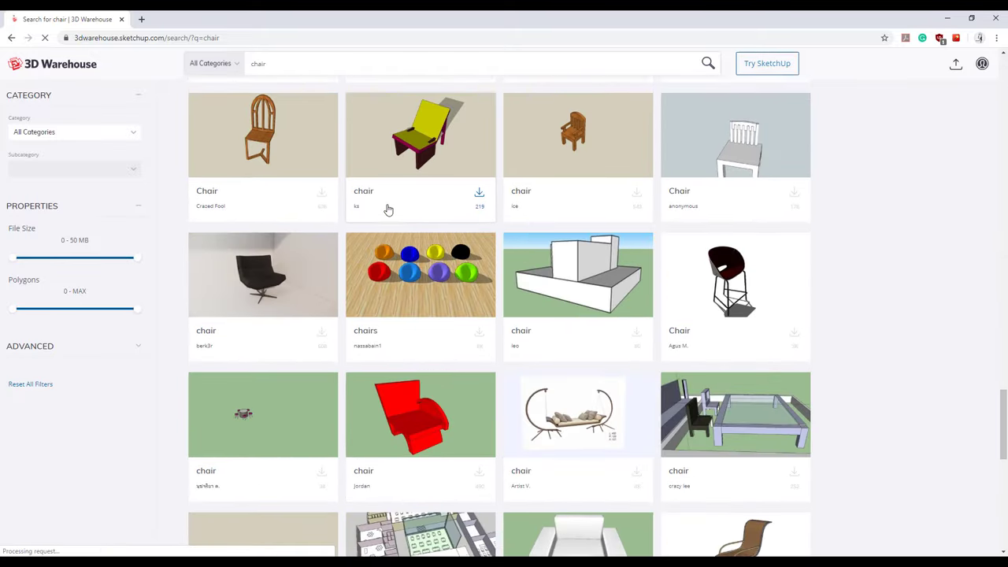
{"action": "scroll", "coordinate": [388, 212], "scroll_direction": "down", "scroll_amount": 2}
{"action": "scroll", "coordinate": [388, 212], "scroll_direction": "down", "scroll_amount": 4}
{"action": "scroll", "coordinate": [394, 216], "scroll_direction": "down", "scroll_amount": 1}
{"action": "scroll", "coordinate": [399, 218], "scroll_direction": "down", "scroll_amount": 3}
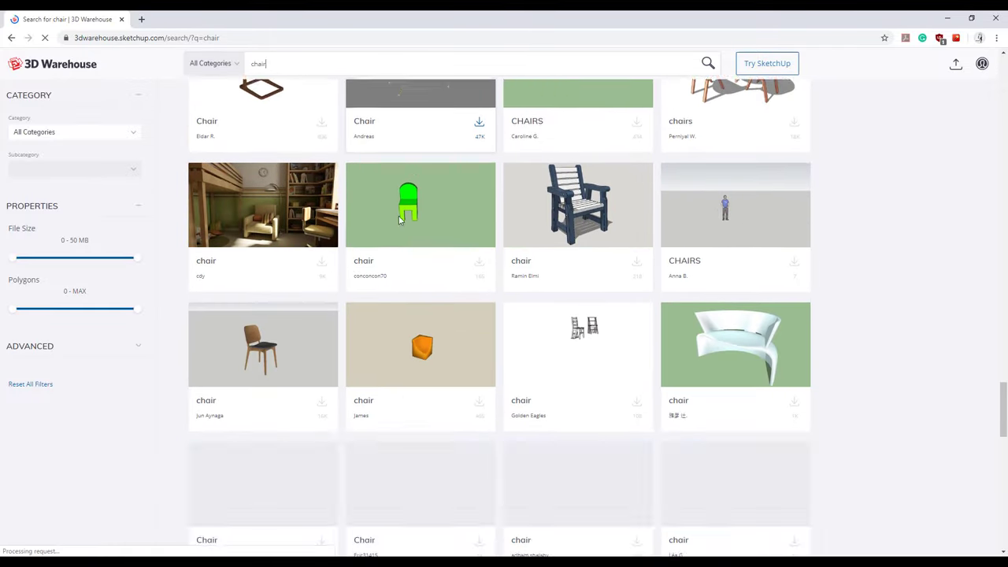
{"action": "scroll", "coordinate": [399, 222], "scroll_direction": "down", "scroll_amount": 2}
{"action": "scroll", "coordinate": [399, 221], "scroll_direction": "down", "scroll_amount": 2}
{"action": "scroll", "coordinate": [399, 221], "scroll_direction": "down", "scroll_amount": 3}
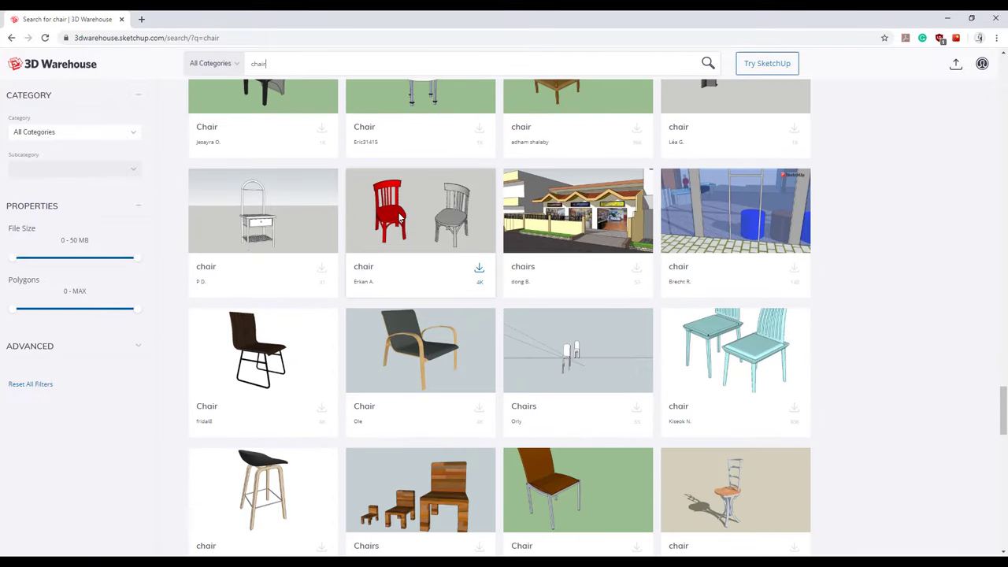
{"action": "scroll", "coordinate": [400, 219], "scroll_direction": "down", "scroll_amount": 2}
{"action": "scroll", "coordinate": [400, 219], "scroll_direction": "down", "scroll_amount": 4}
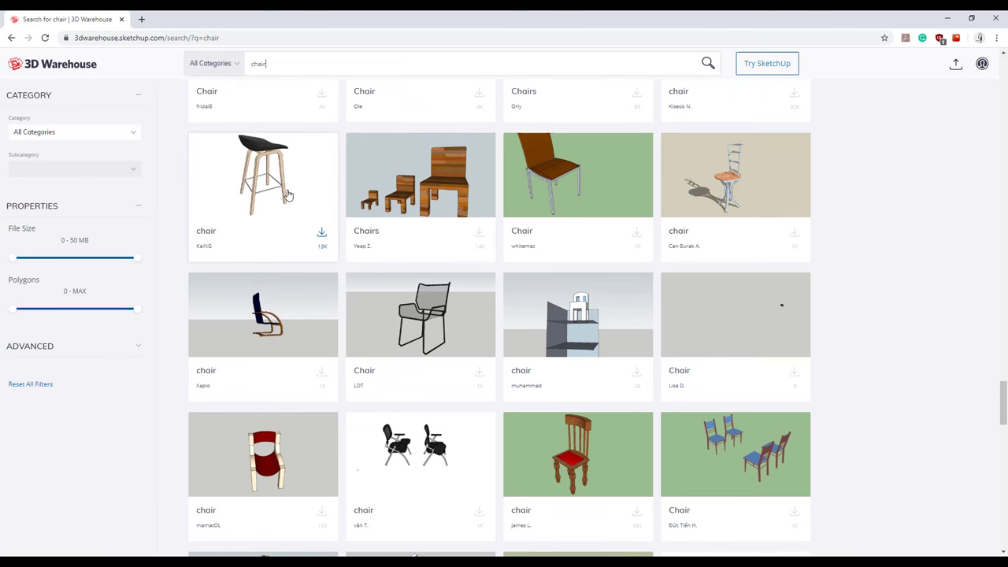
{"action": "left_click", "coordinate": [321, 234]}
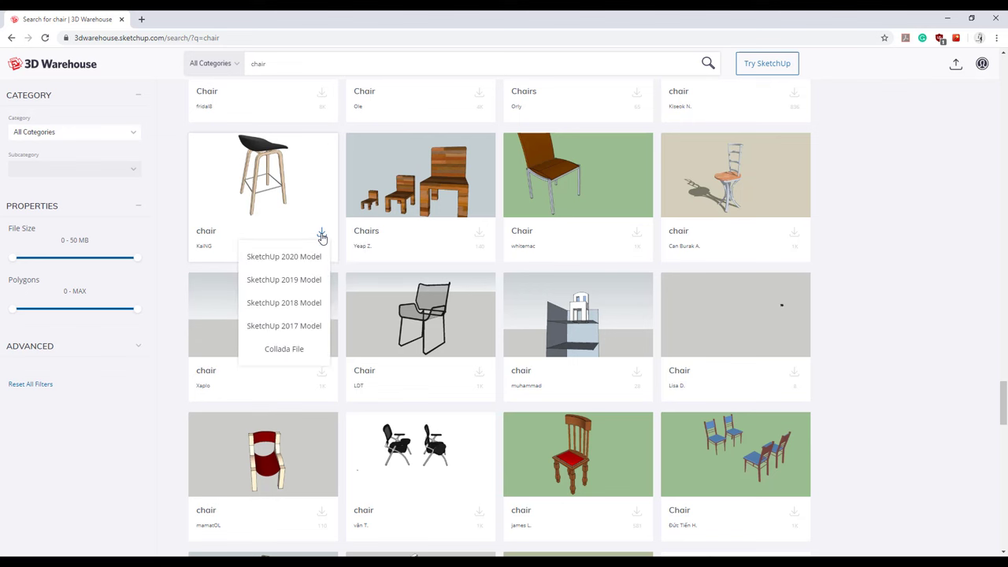
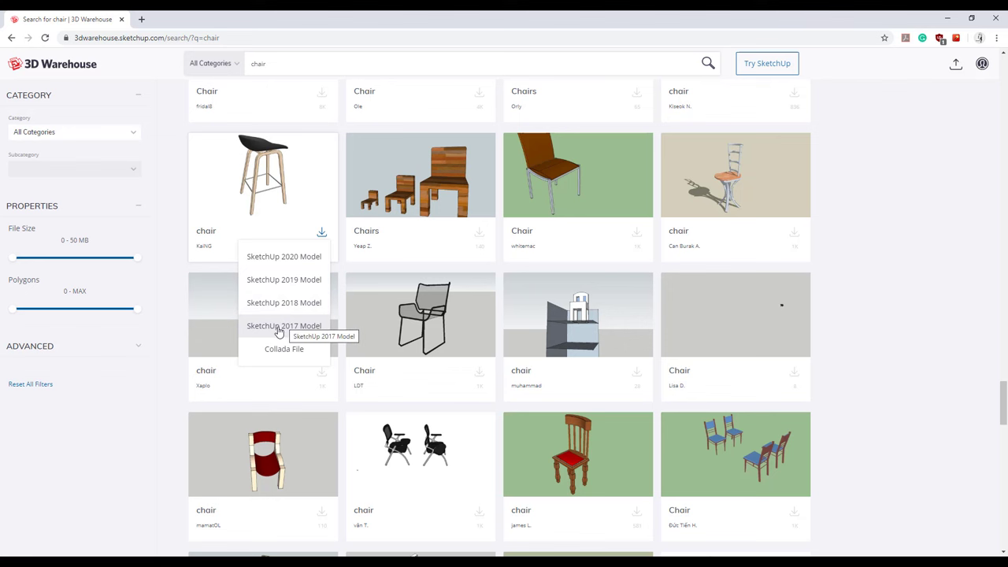
Step: Download the bar stool as a SketchUp 2017 model (vat+dung+bep+06.skp) and show it in its folder
{"action": "left_click", "coordinate": [278, 327]}
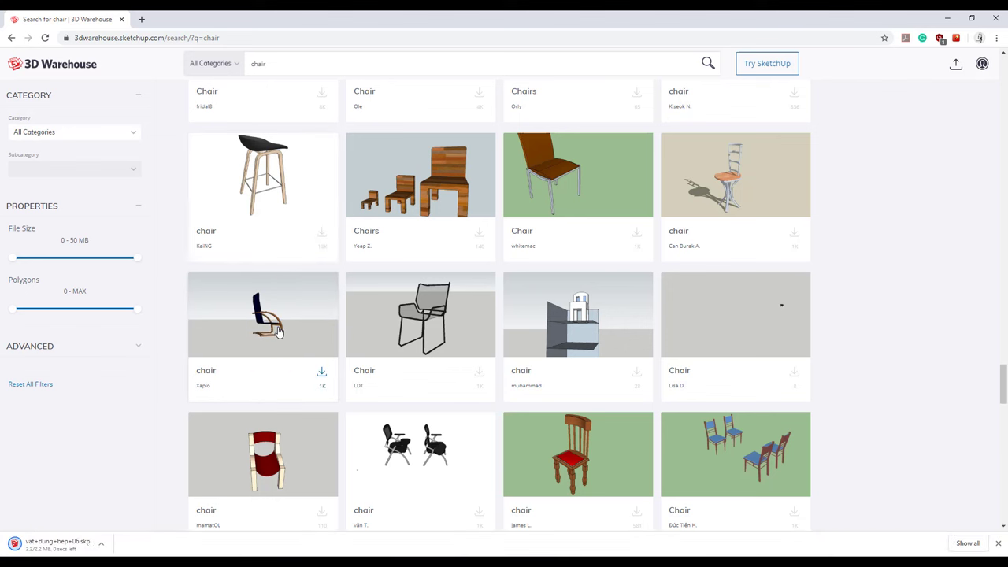
{"action": "right_click", "coordinate": [57, 544]}
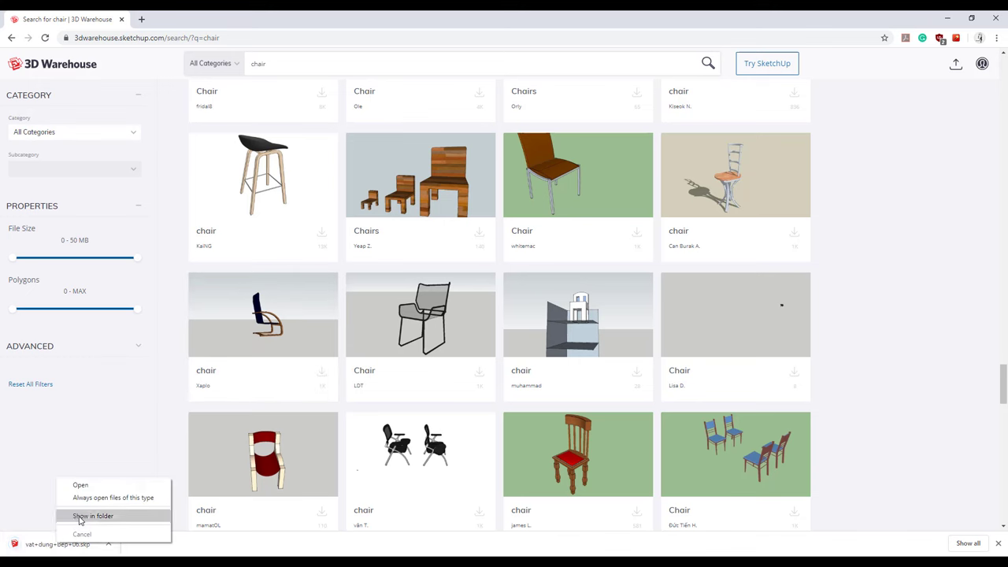
{"action": "left_click", "coordinate": [87, 518]}
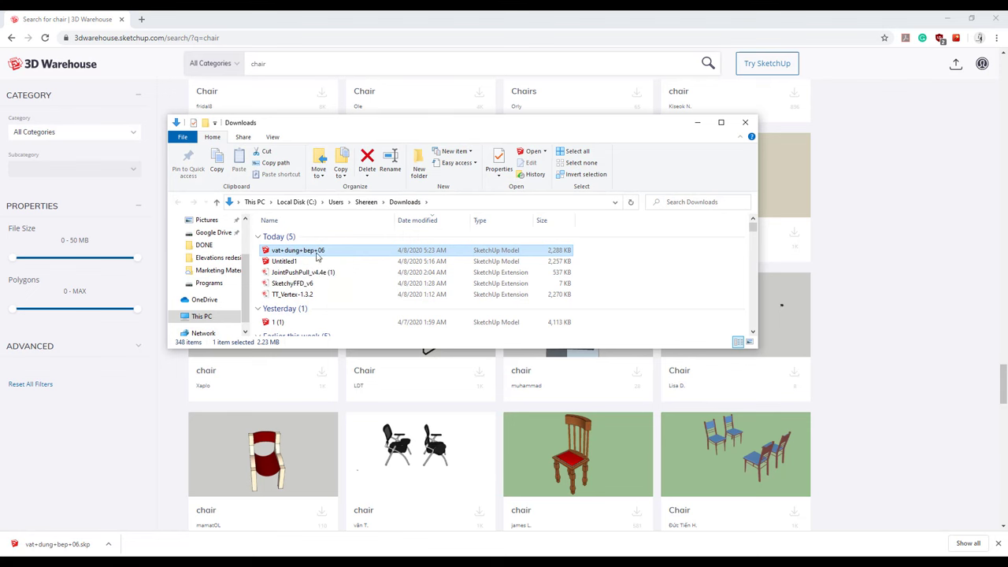
Step: Open vat+dung+bep+06 from Downloads in SketchUp and close the welcome dialog
{"action": "double_click", "coordinate": [297, 253]}
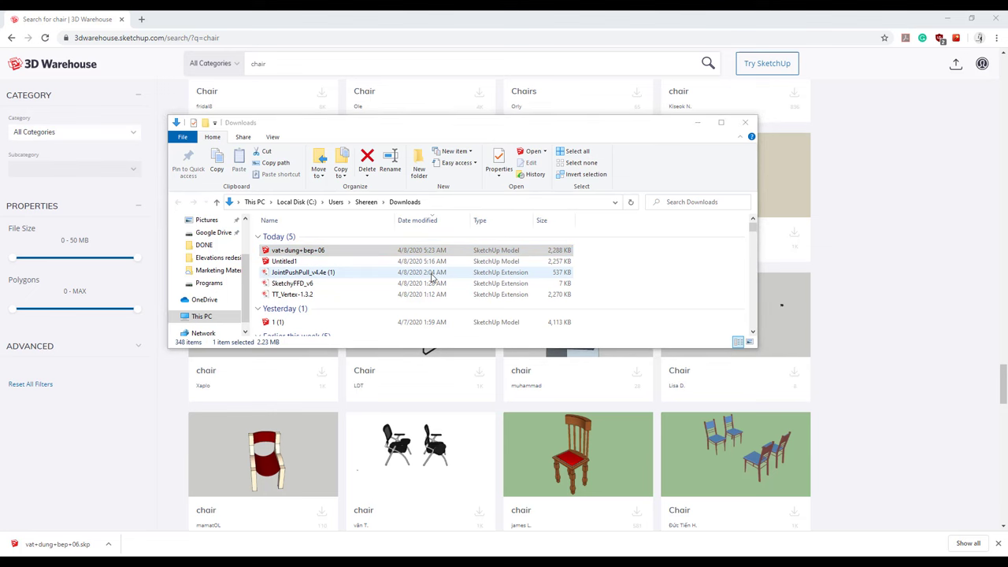
{"action": "left_click", "coordinate": [635, 455]}
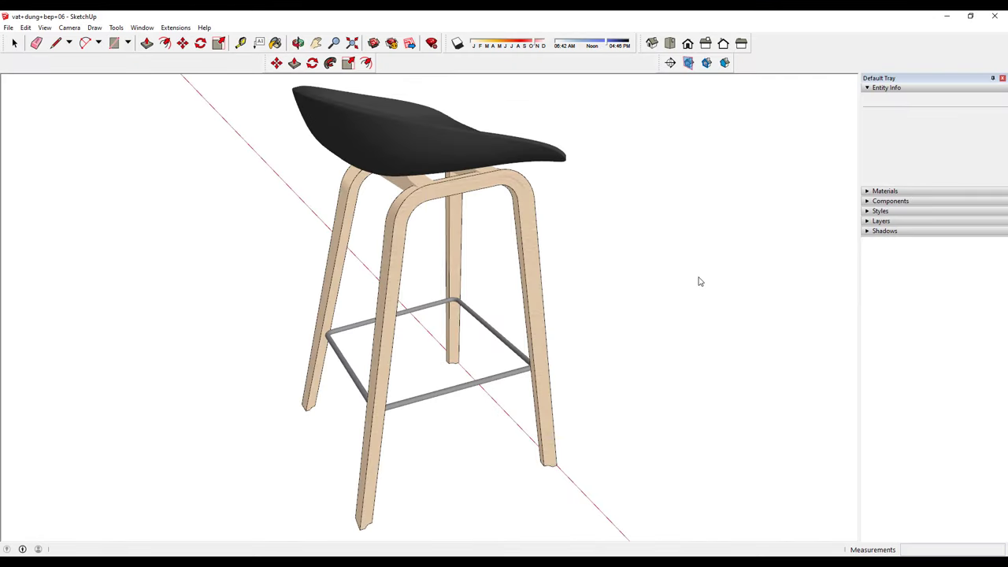
Step: Dismiss the update notice and orbit around the bar stool model
{"action": "left_click", "coordinate": [562, 327]}
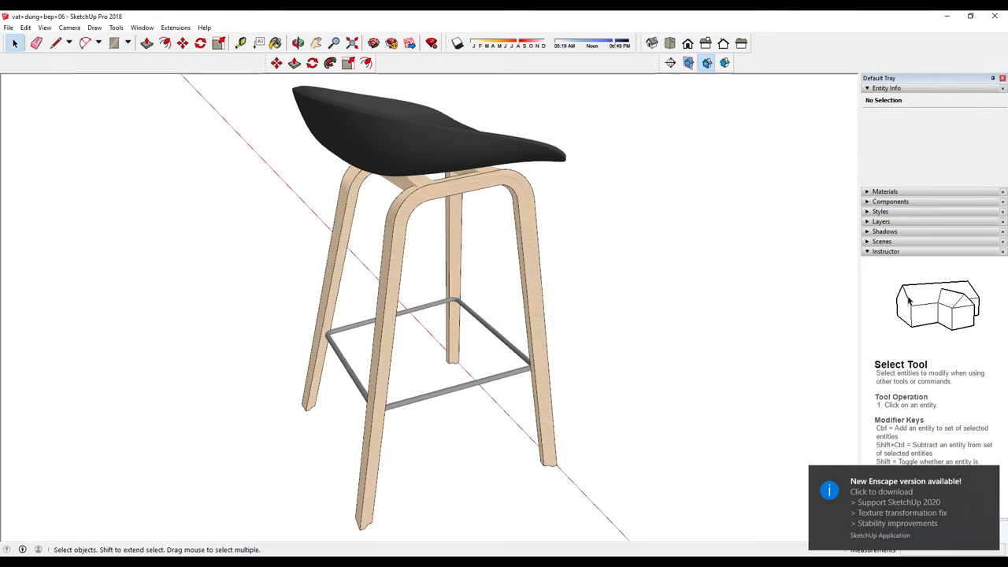
{"action": "left_click", "coordinate": [989, 478]}
{"action": "mouse_move", "coordinate": [495, 354]}
{"action": "middle_mouse_down"}
{"action": "mouse_move", "coordinate": [424, 194]}
{"action": "mouse_move", "coordinate": [113, 295]}
{"action": "middle_mouse_up"}
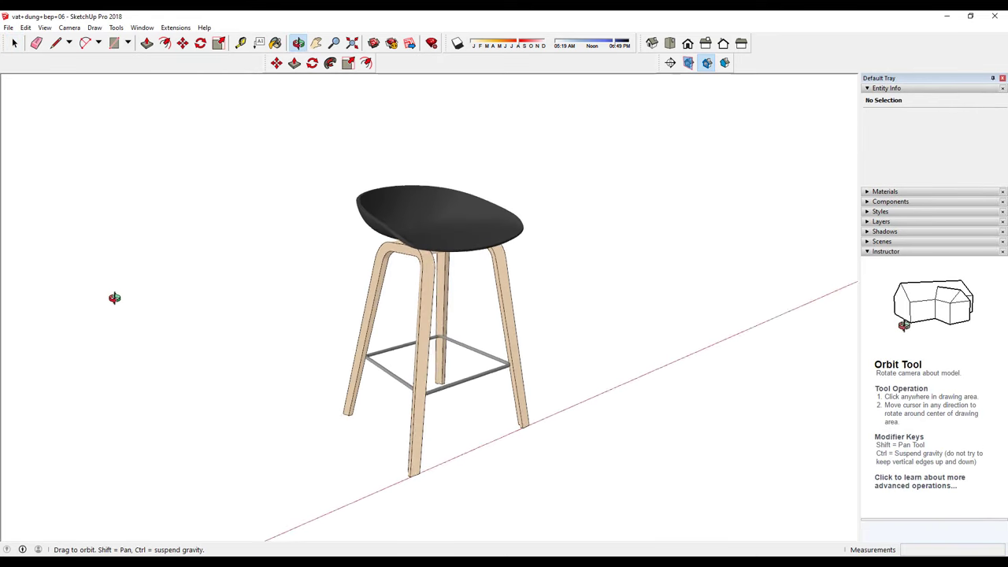
{"action": "scroll", "coordinate": [113, 295], "scroll_direction": "down", "scroll_amount": 3}
{"action": "mouse_move", "coordinate": [481, 171]}
{"action": "middle_mouse_down"}
{"action": "mouse_move", "coordinate": [589, 274]}
{"action": "mouse_move", "coordinate": [412, 244]}
{"action": "mouse_move", "coordinate": [401, 197]}
{"action": "mouse_move", "coordinate": [471, 252]}
{"action": "mouse_move", "coordinate": [356, 158]}
{"action": "middle_mouse_up"}
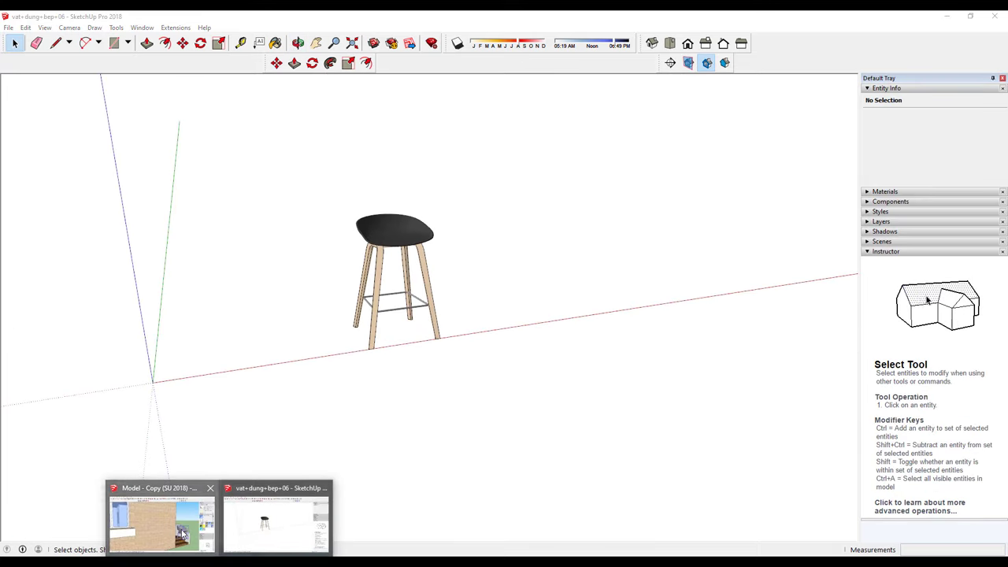
Step: Delete the outdoor and porch chairs from the house, then select the whole bar stool
{"action": "left_click", "coordinate": [177, 516]}
{"action": "mouse_move", "coordinate": [475, 287]}
{"action": "middle_mouse_down"}
{"action": "mouse_move", "coordinate": [549, 376]}
{"action": "mouse_move", "coordinate": [642, 344]}
{"action": "middle_mouse_up"}
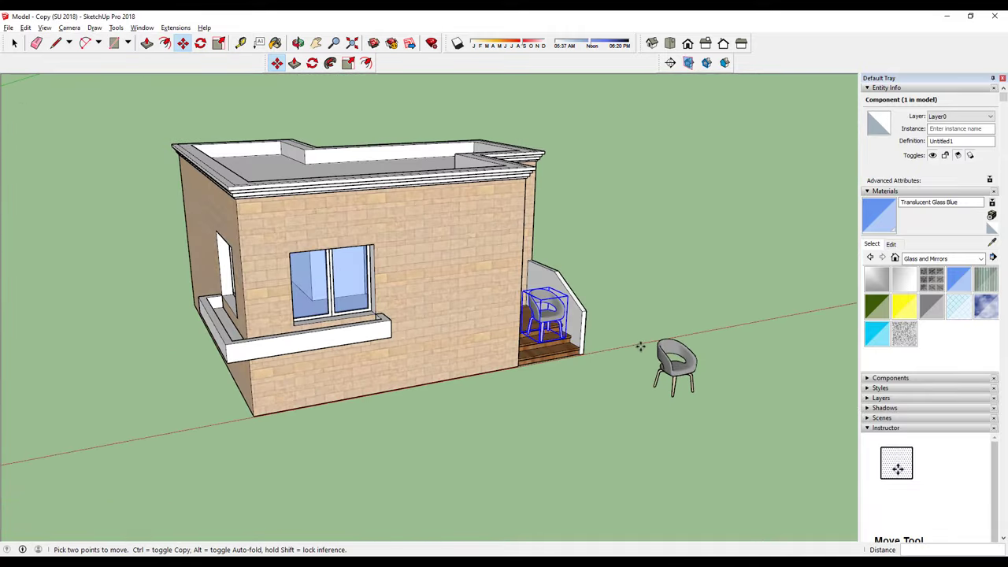
{"action": "key", "text": "space"}
{"action": "left_click", "coordinate": [683, 361]}
{"action": "key", "text": "Delete"}
{"action": "left_click", "coordinate": [552, 315]}
{"action": "key", "text": "Delete"}
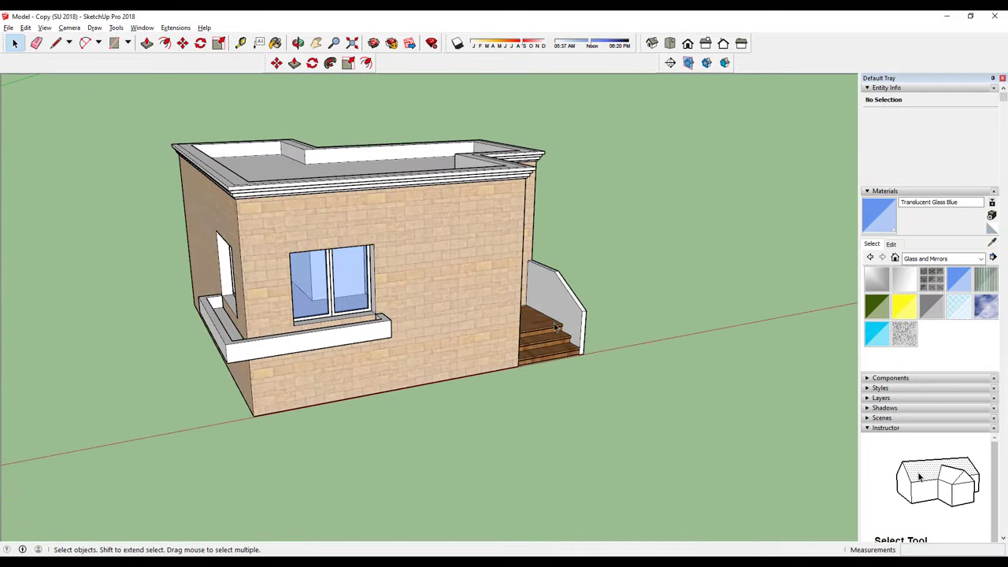
{"action": "mouse_move", "coordinate": [573, 321]}
{"action": "middle_mouse_down"}
{"action": "mouse_move", "coordinate": [475, 318]}
{"action": "mouse_move", "coordinate": [571, 241]}
{"action": "middle_mouse_up"}
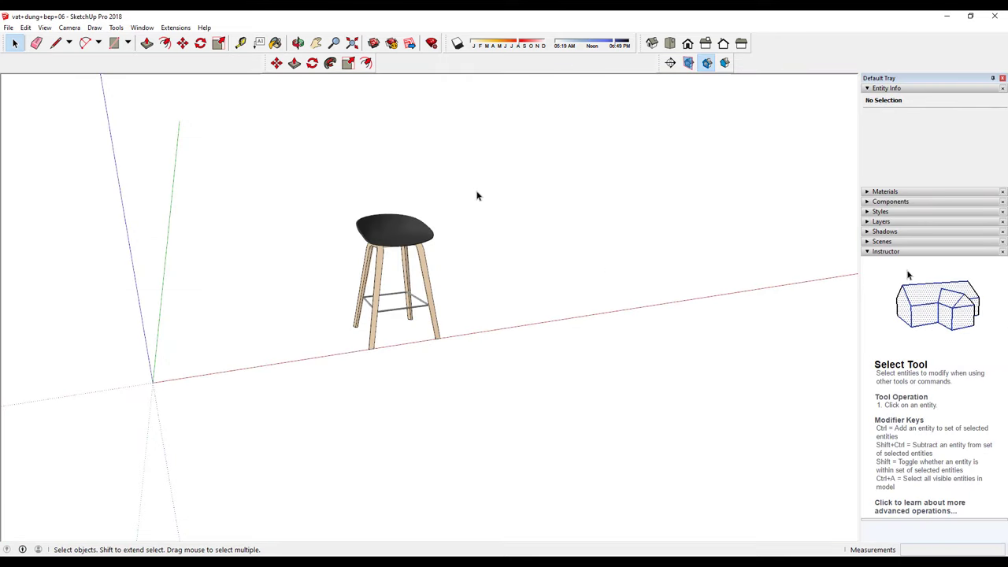
{"action": "left_click_drag", "start_coordinate": [336, 329], "coordinate": [283, 391]}
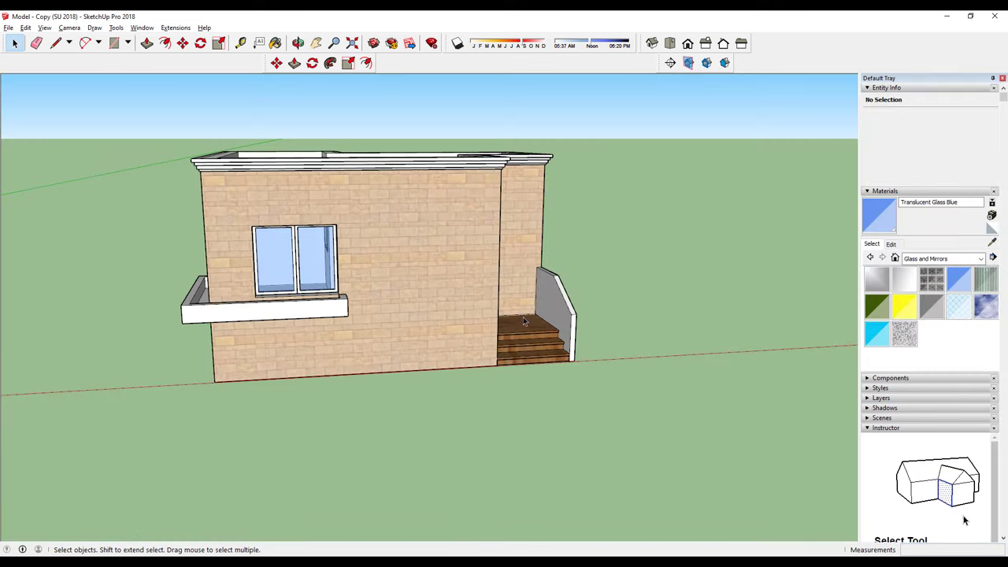
Step: Paste the copied bar stool onto the porch steps and slide it back toward the wall
{"action": "scroll", "coordinate": [520, 317], "scroll_direction": "up", "scroll_amount": 2}
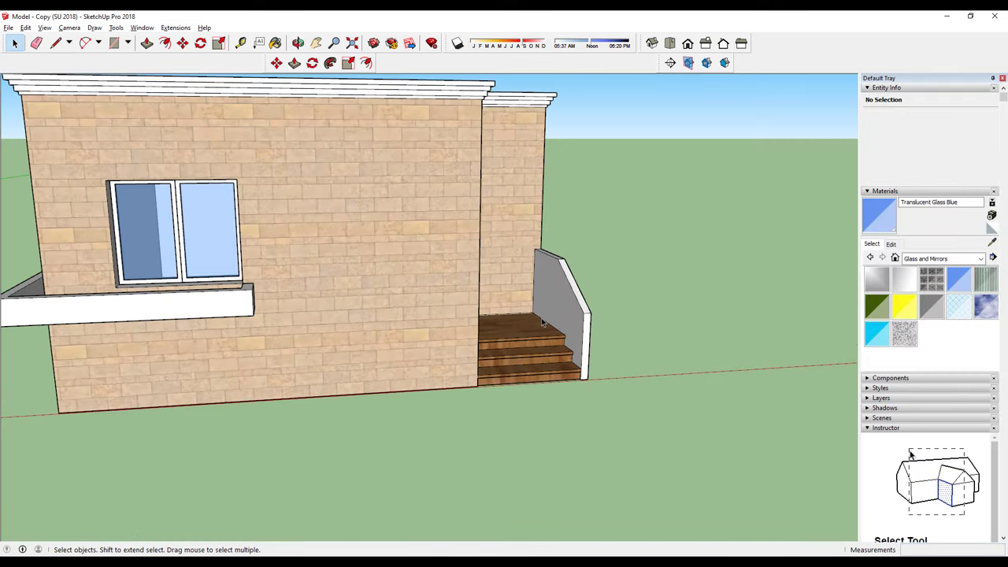
{"action": "scroll", "coordinate": [504, 317], "scroll_direction": "up", "scroll_amount": 2}
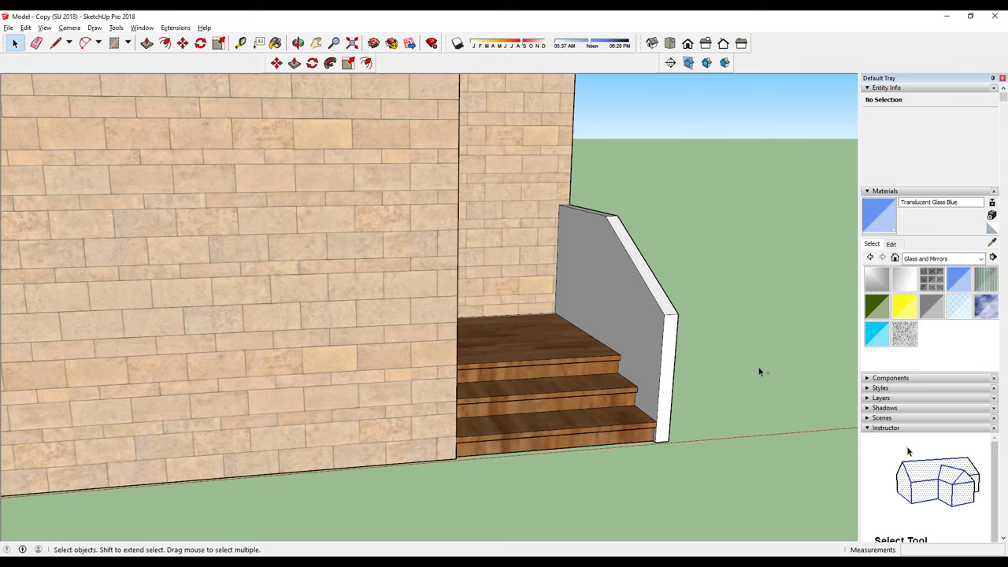
{"action": "key", "text": "ctrl+v"}
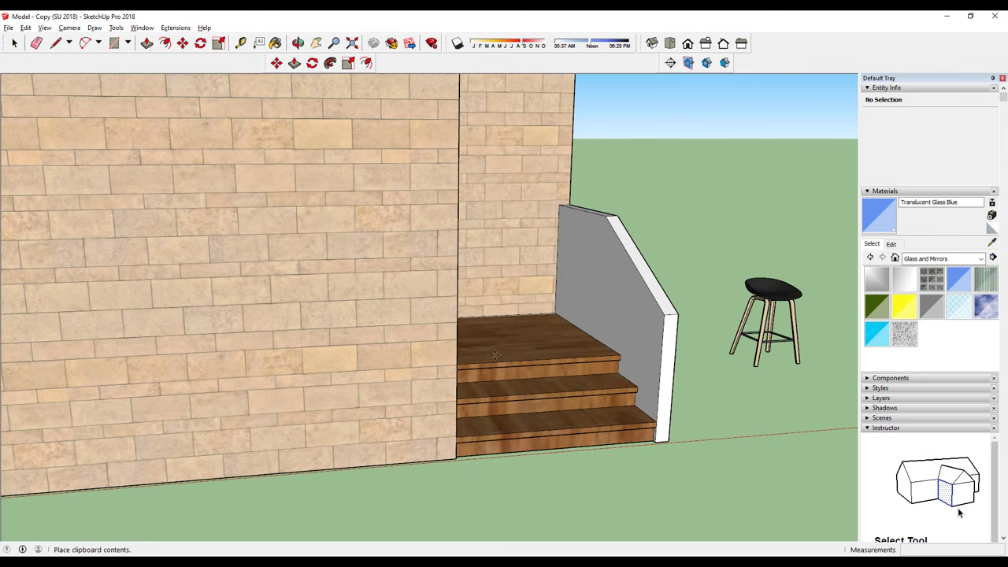
{"action": "scroll", "coordinate": [518, 358], "scroll_direction": "up", "scroll_amount": 1}
{"action": "left_click", "coordinate": [518, 358]}
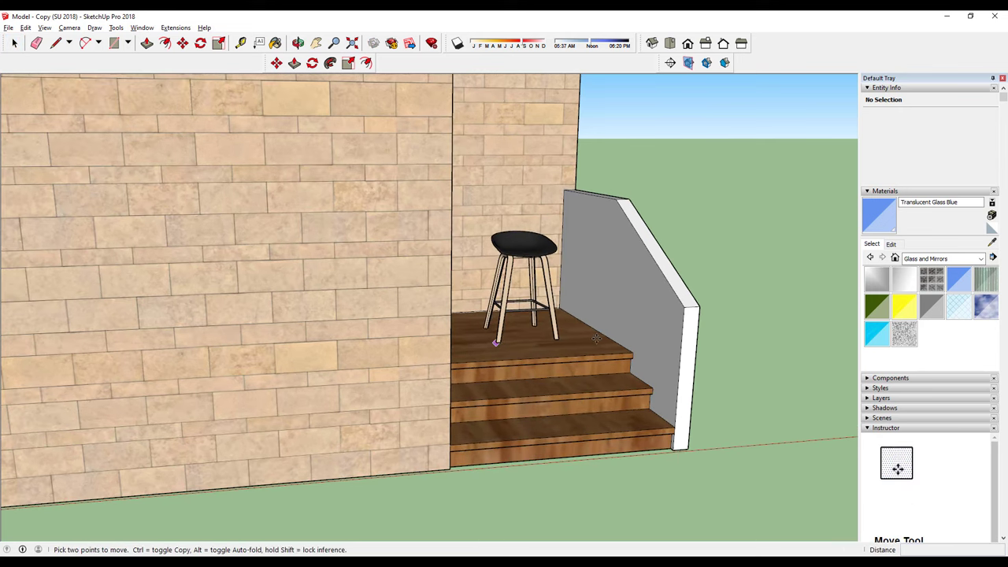
{"action": "middle_click_drag", "start_coordinate": [518, 359], "coordinate": [450, 253]}
{"action": "scroll", "coordinate": [533, 315], "scroll_direction": "up", "scroll_amount": 5}
{"action": "mouse_move", "coordinate": [534, 315]}
{"action": "middle_mouse_down"}
{"action": "mouse_move", "coordinate": [607, 330]}
{"action": "mouse_move", "coordinate": [601, 366]}
{"action": "middle_mouse_up"}
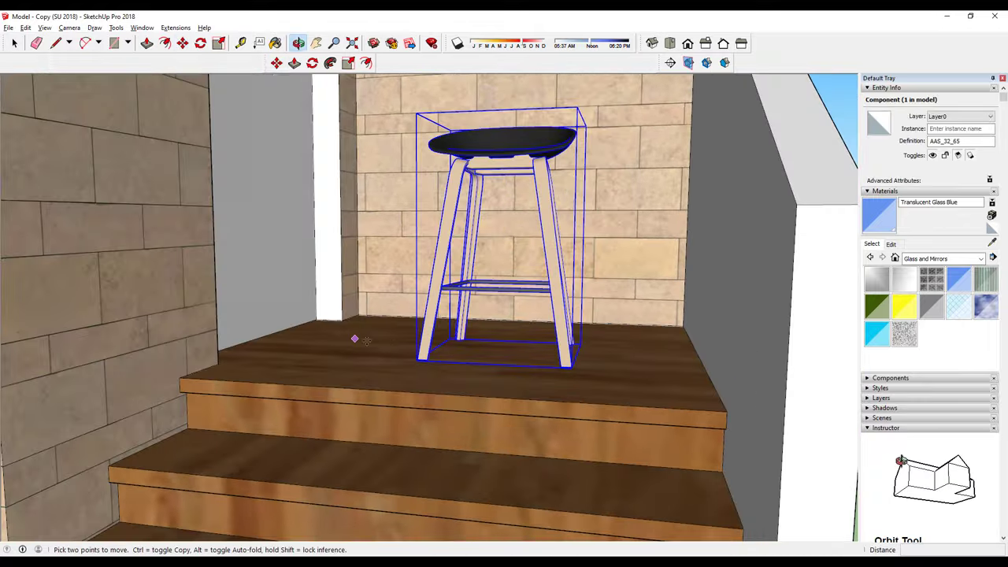
{"action": "middle_click_drag", "start_coordinate": [518, 360], "coordinate": [549, 296]}
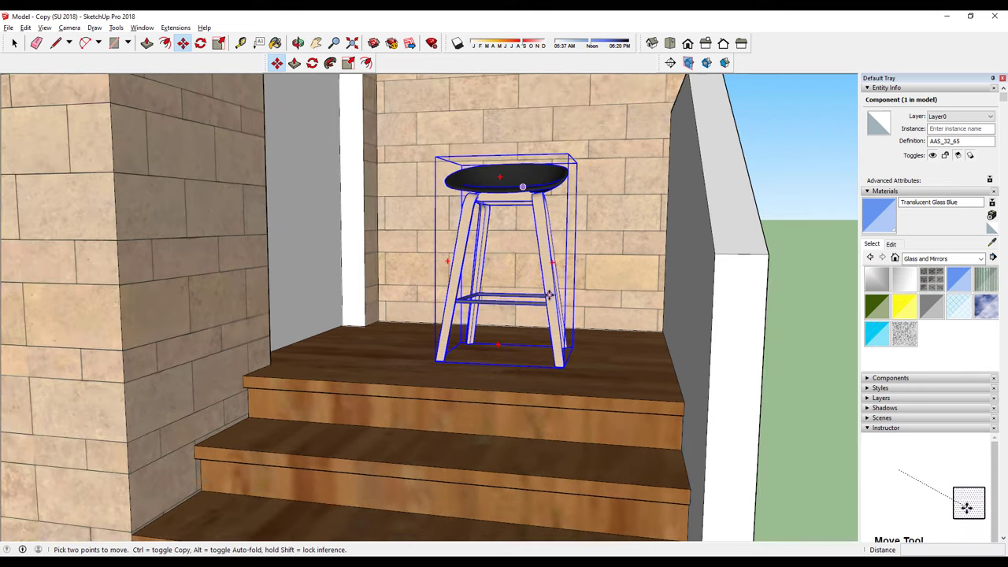
{"action": "left_click_drag", "start_coordinate": [549, 295], "coordinate": [549, 277]}
{"action": "mouse_move", "coordinate": [549, 278]}
{"action": "middle_mouse_down"}
{"action": "mouse_move", "coordinate": [609, 354]}
{"action": "mouse_move", "coordinate": [588, 422]}
{"action": "middle_mouse_up"}
Step: Move the stool to its final spot on the top landing of the porch steps
{"action": "key", "text": "space"}
{"action": "scroll", "coordinate": [608, 354], "scroll_direction": "down", "scroll_amount": 3}
{"action": "left_click", "coordinate": [768, 366]}
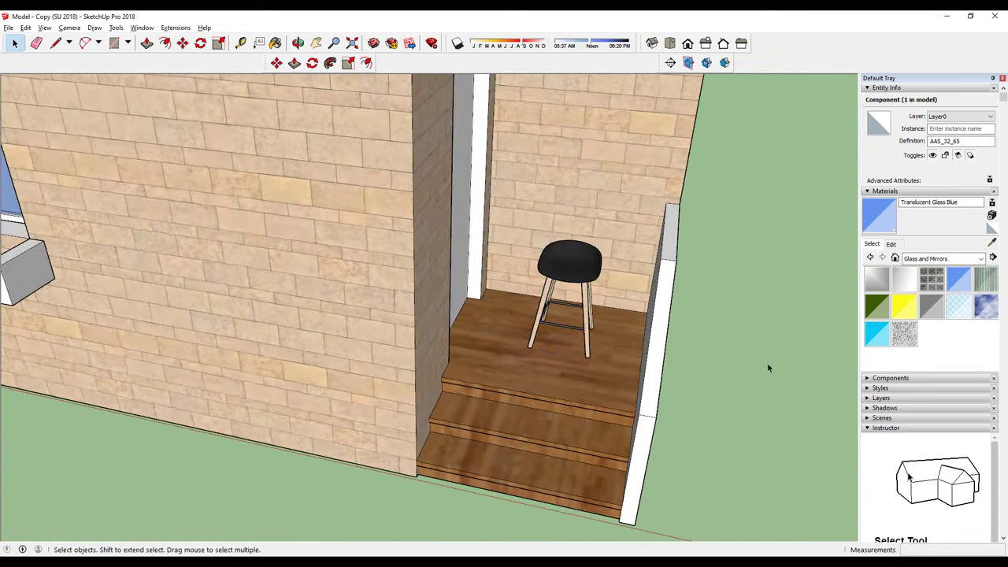
{"action": "mouse_move", "coordinate": [768, 366]}
{"action": "middle_mouse_down"}
{"action": "mouse_move", "coordinate": [660, 383]}
{"action": "mouse_move", "coordinate": [674, 288]}
{"action": "middle_mouse_up"}
{"action": "scroll", "coordinate": [674, 288], "scroll_direction": "up", "scroll_amount": 2}
{"action": "scroll", "coordinate": [624, 286], "scroll_direction": "up", "scroll_amount": 2}
{"action": "scroll", "coordinate": [627, 379], "scroll_direction": "up", "scroll_amount": 2}
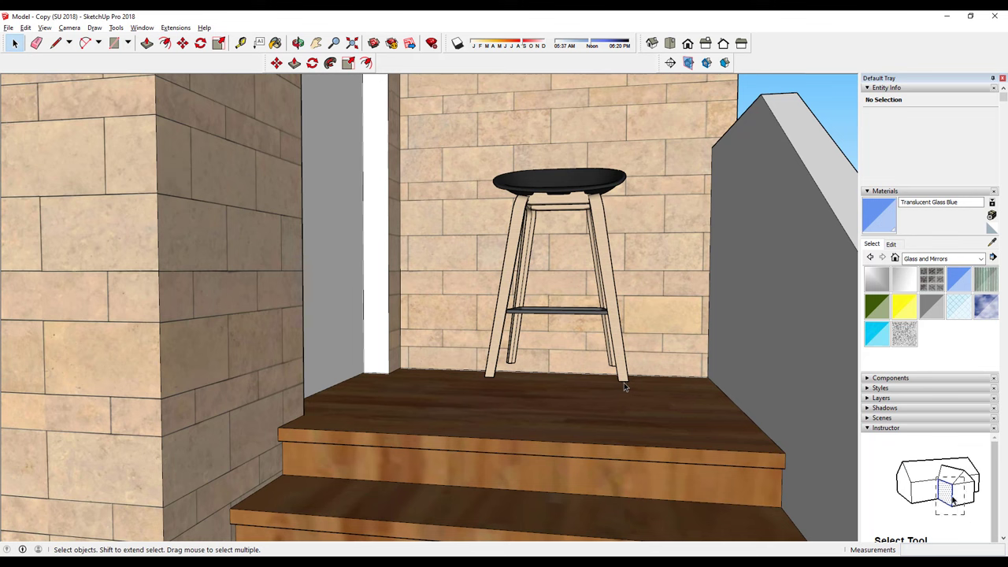
{"action": "left_click", "coordinate": [624, 384]}
{"action": "key", "text": "m"}
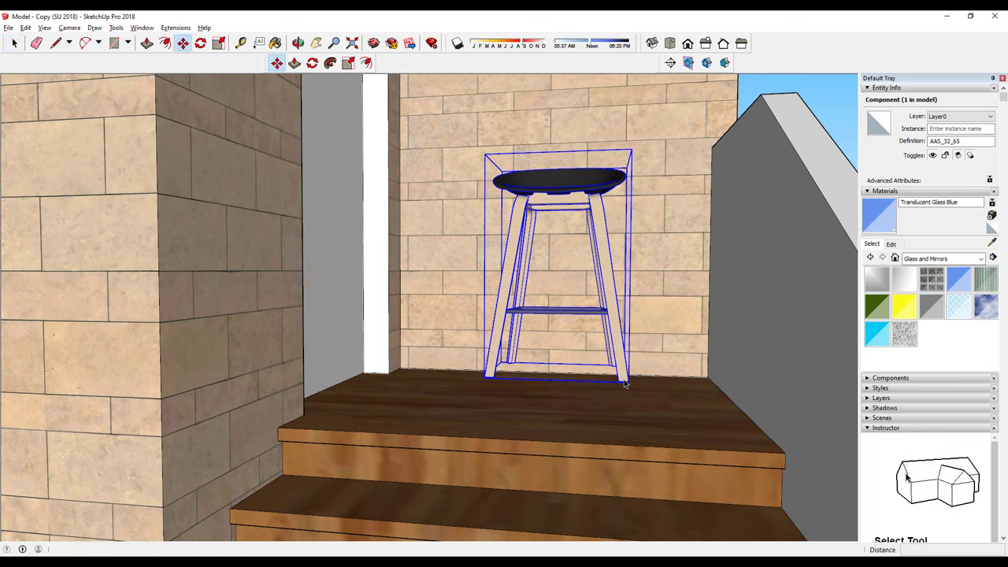
{"action": "left_click", "coordinate": [622, 379]}
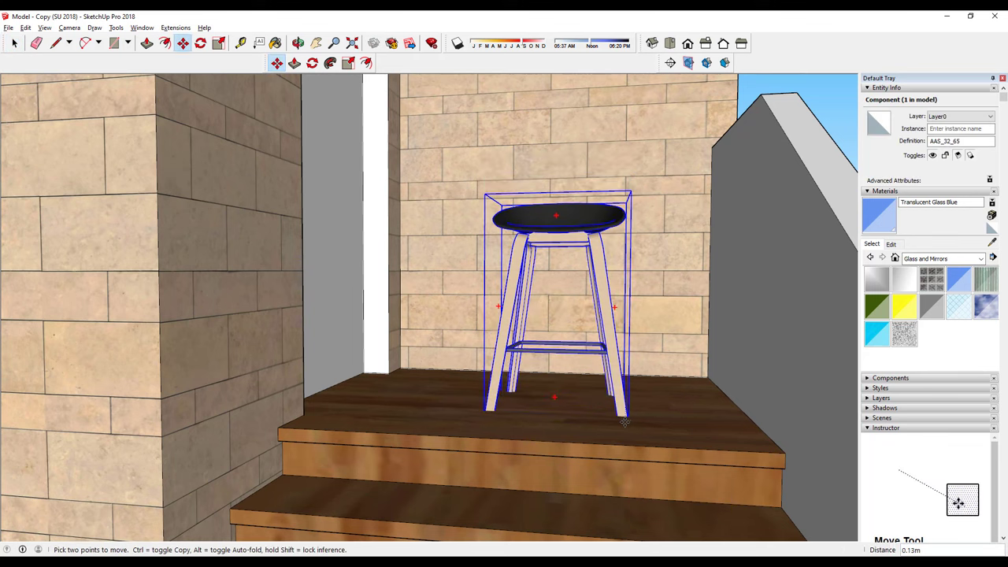
{"action": "left_click", "coordinate": [646, 416]}
{"action": "mouse_move", "coordinate": [654, 416]}
{"action": "middle_mouse_down"}
{"action": "mouse_move", "coordinate": [688, 382]}
{"action": "mouse_move", "coordinate": [576, 423]}
{"action": "mouse_move", "coordinate": [687, 428]}
{"action": "mouse_move", "coordinate": [752, 409]}
{"action": "mouse_move", "coordinate": [606, 458]}
{"action": "middle_mouse_up"}
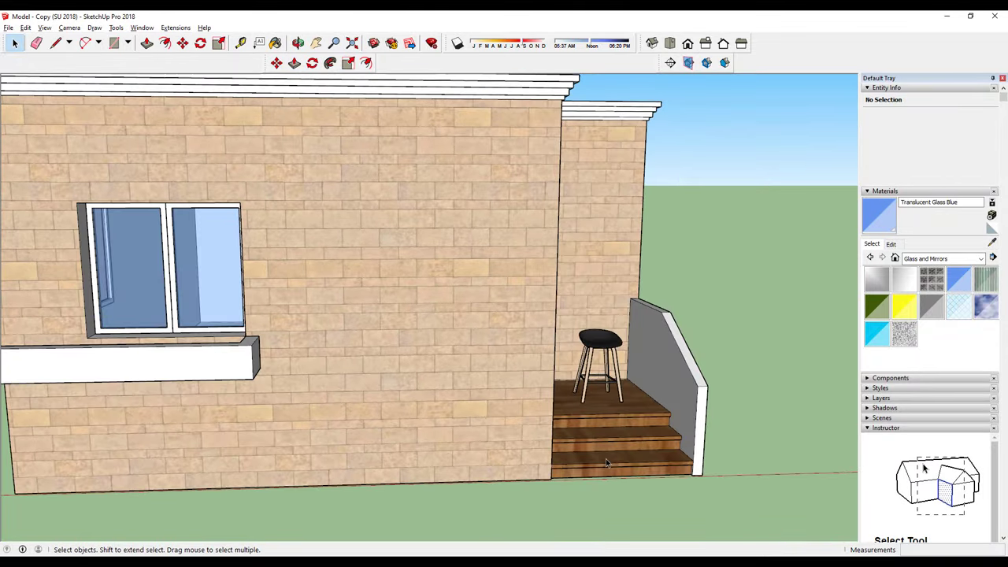
Step: Import vat+dung+bep+06.skp and place the second stool at the foot of the porch steps
{"action": "left_click", "coordinate": [8, 27]}
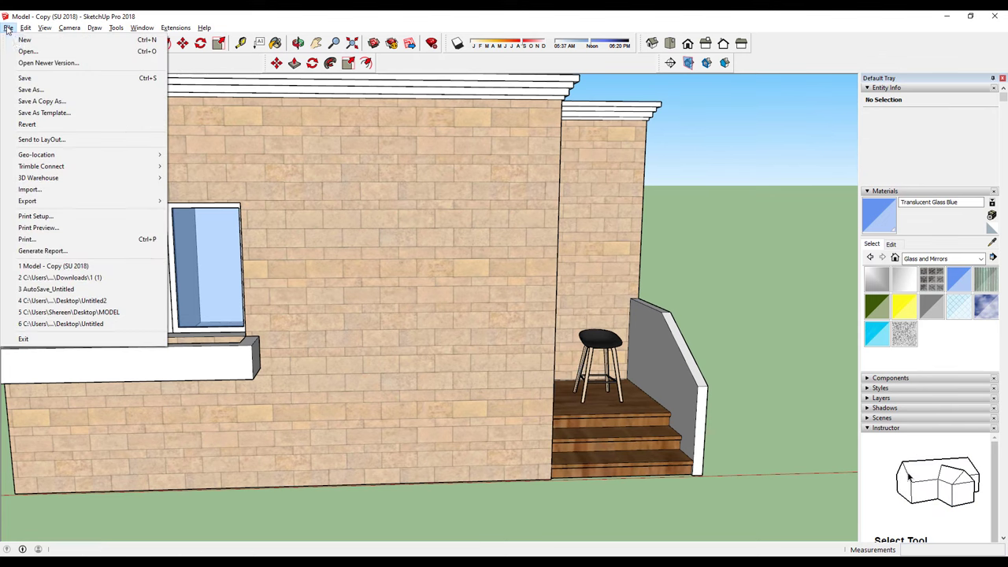
{"action": "left_click", "coordinate": [30, 190]}
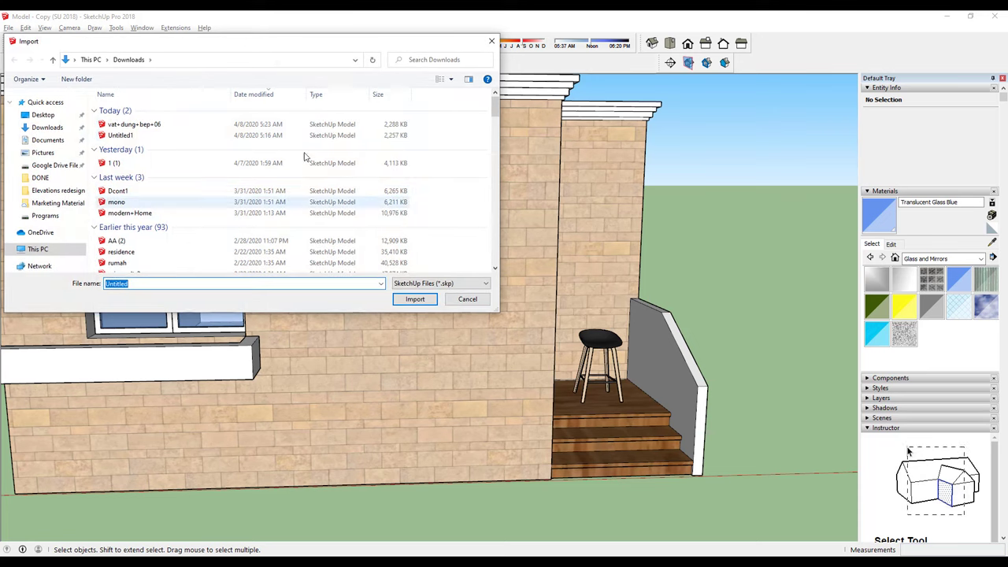
{"action": "left_click", "coordinate": [148, 126]}
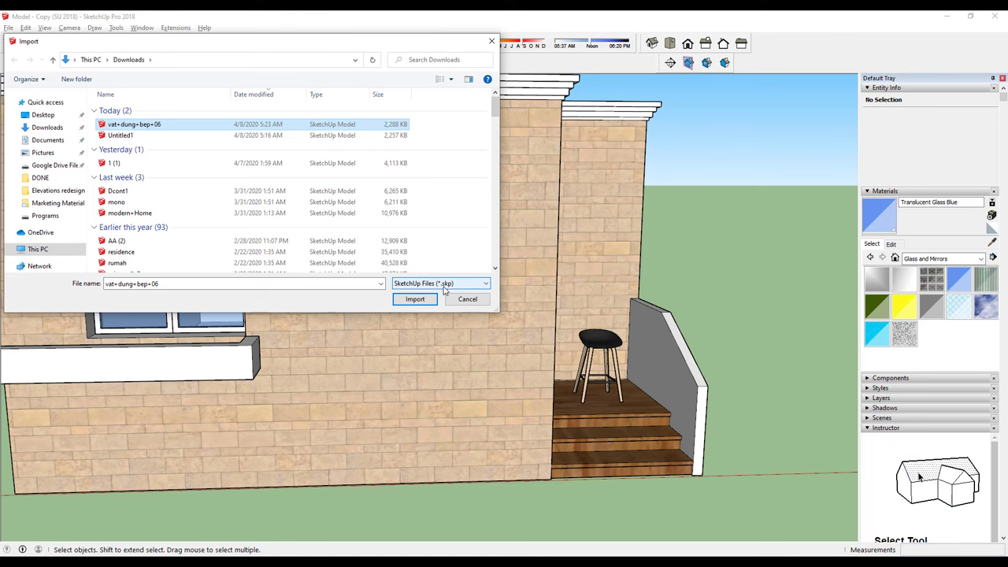
{"action": "left_click", "coordinate": [415, 299]}
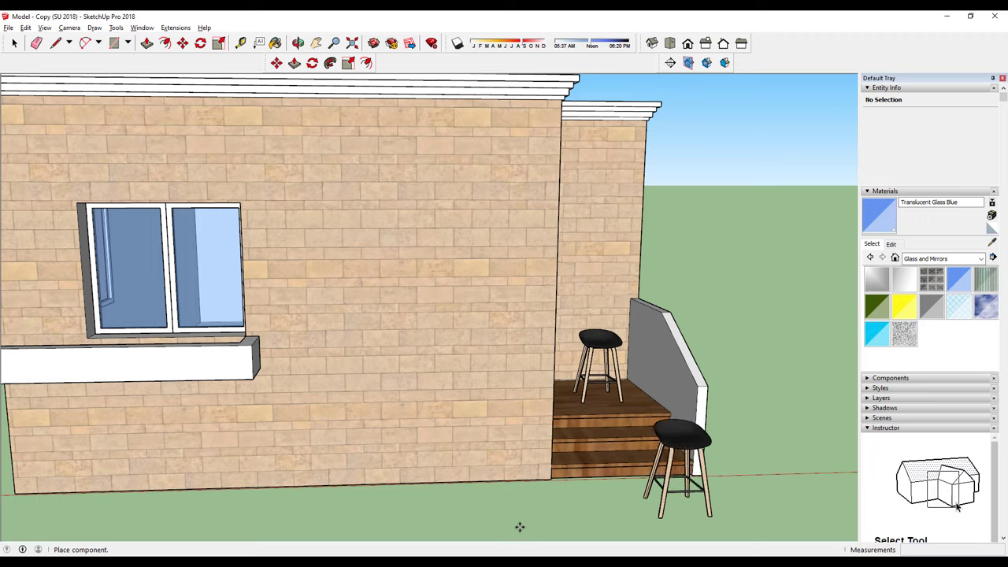
{"action": "left_click", "coordinate": [462, 525]}
{"action": "mouse_move", "coordinate": [462, 524]}
{"action": "middle_mouse_down"}
{"action": "mouse_move", "coordinate": [491, 441]}
{"action": "mouse_move", "coordinate": [464, 428]}
{"action": "middle_mouse_up"}
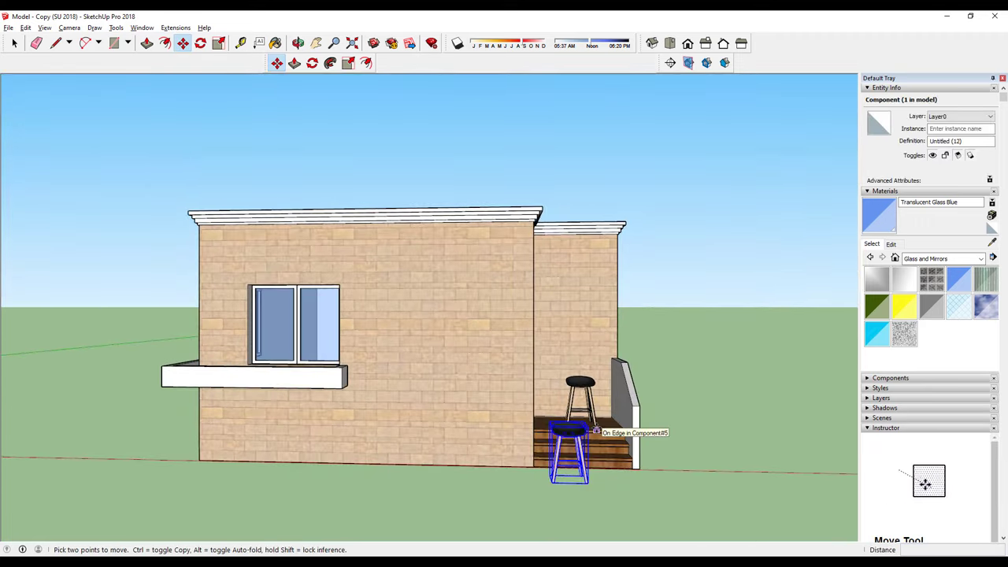
{"action": "key", "text": "space"}
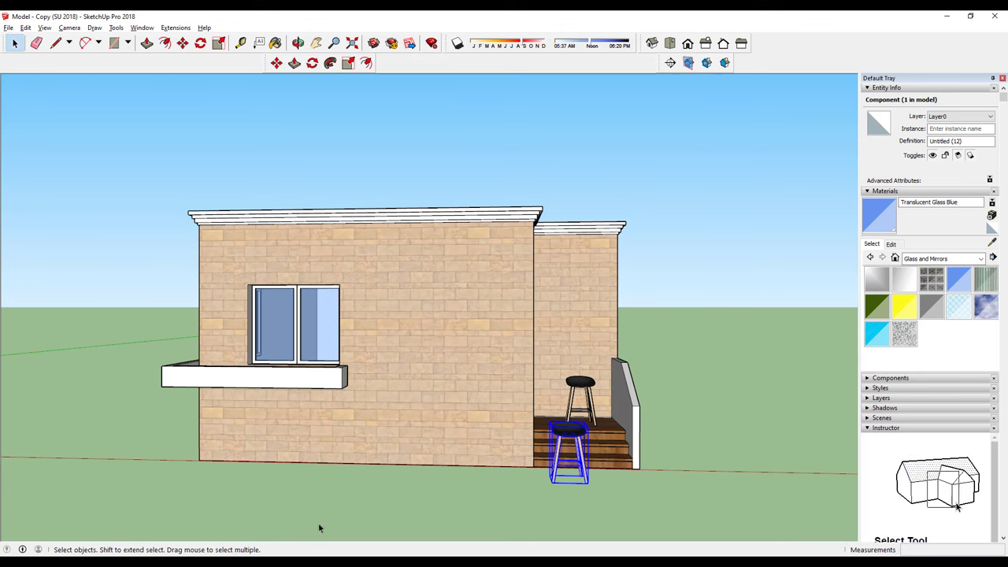
Step: In the stool file, open the stool component and delete its black seat
{"action": "left_click", "coordinate": [273, 520]}
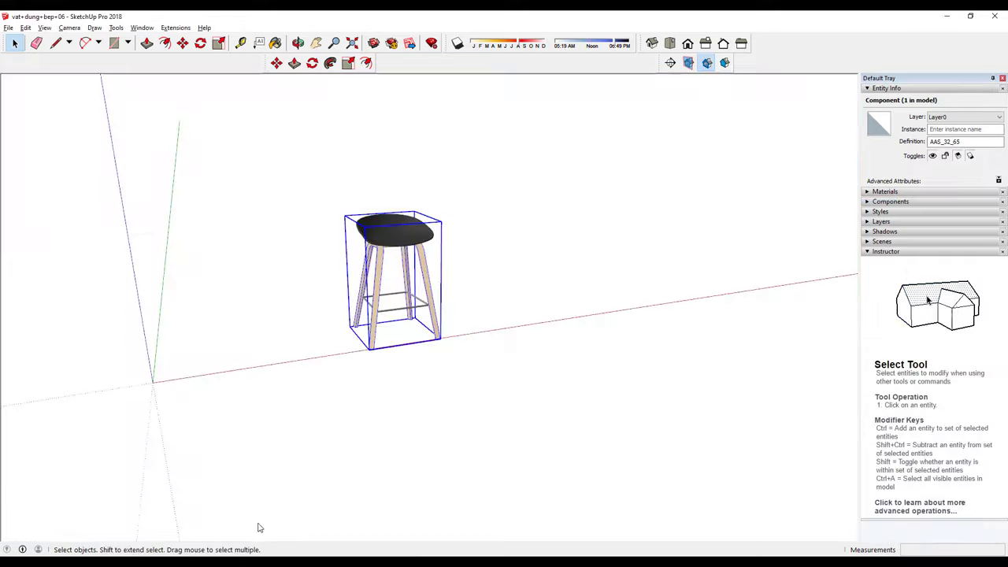
{"action": "key", "text": "o"}
{"action": "key", "text": "space"}
{"action": "mouse_move", "coordinate": [339, 199]}
{"action": "middle_mouse_down"}
{"action": "mouse_move", "coordinate": [420, 248]}
{"action": "mouse_move", "coordinate": [336, 280]}
{"action": "middle_mouse_up"}
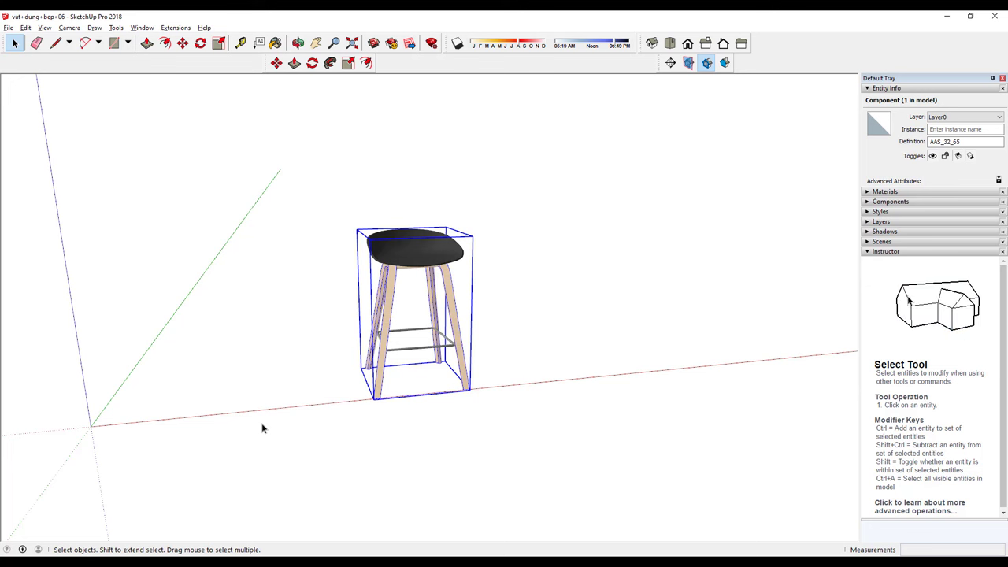
{"action": "left_click", "coordinate": [515, 266]}
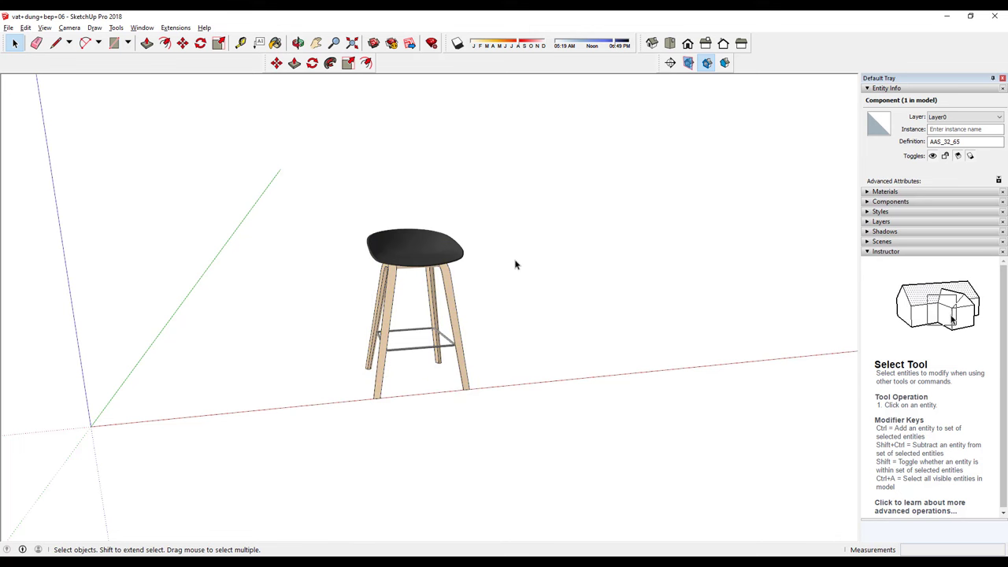
{"action": "middle_click_drag", "start_coordinate": [515, 265], "coordinate": [464, 268]}
{"action": "left_click", "coordinate": [444, 355]}
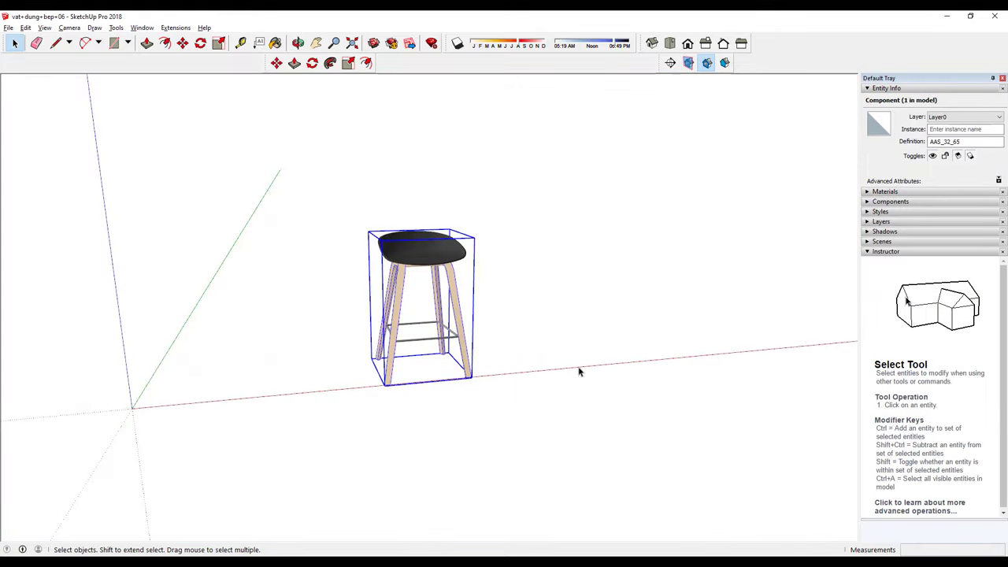
{"action": "scroll", "coordinate": [487, 305], "scroll_direction": "down", "scroll_amount": 3}
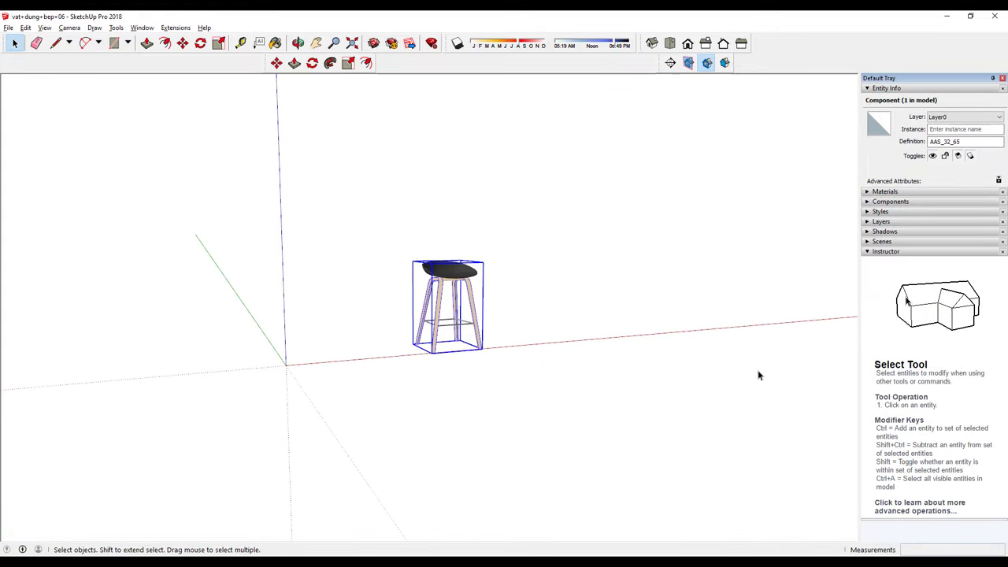
{"action": "left_click", "coordinate": [612, 382]}
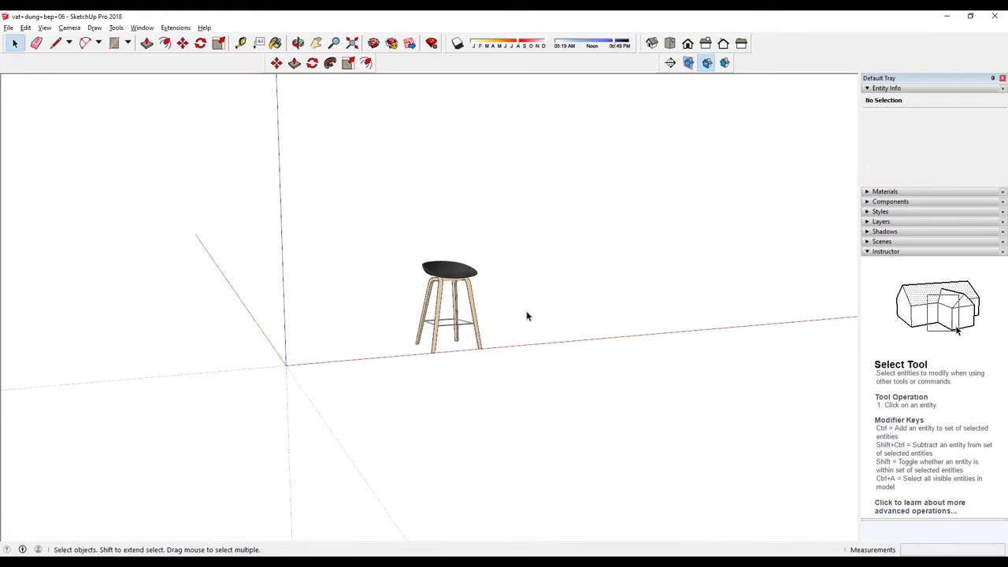
{"action": "double_click", "coordinate": [453, 276]}
{"action": "key", "text": "Delete"}
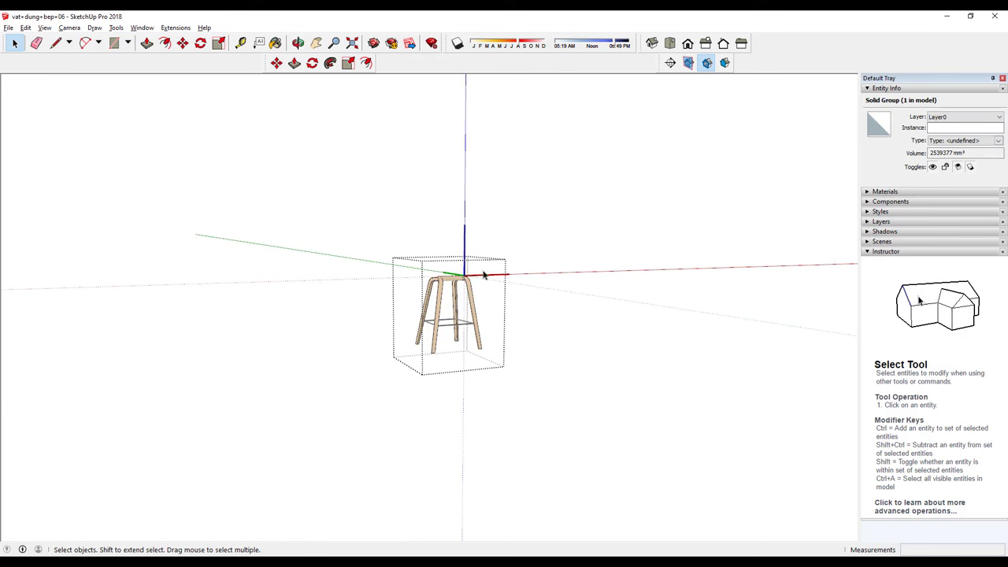
{"action": "left_click", "coordinate": [477, 266]}
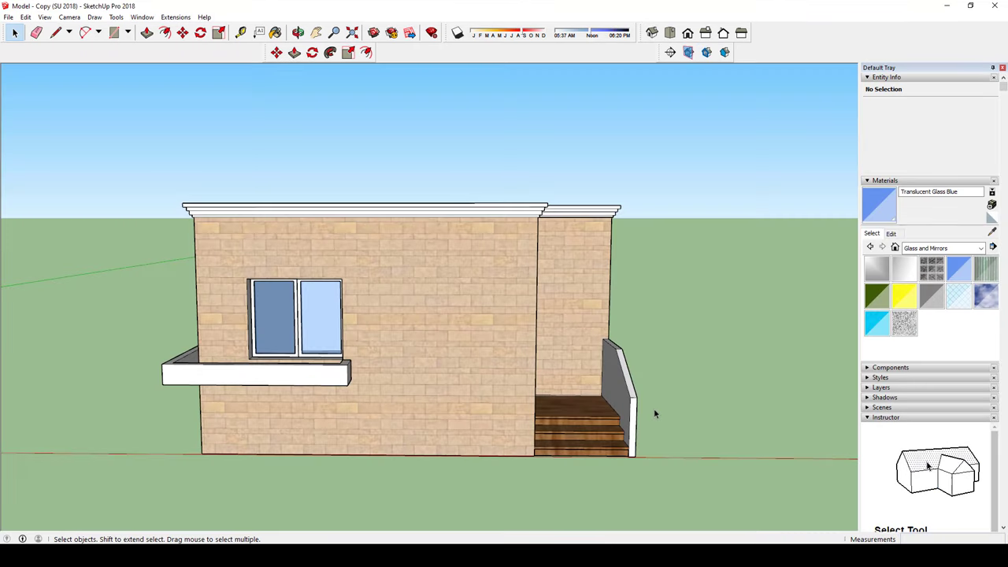
Step: Import the seatless stool file and place it beside the porch steps
{"action": "left_click", "coordinate": [8, 17]}
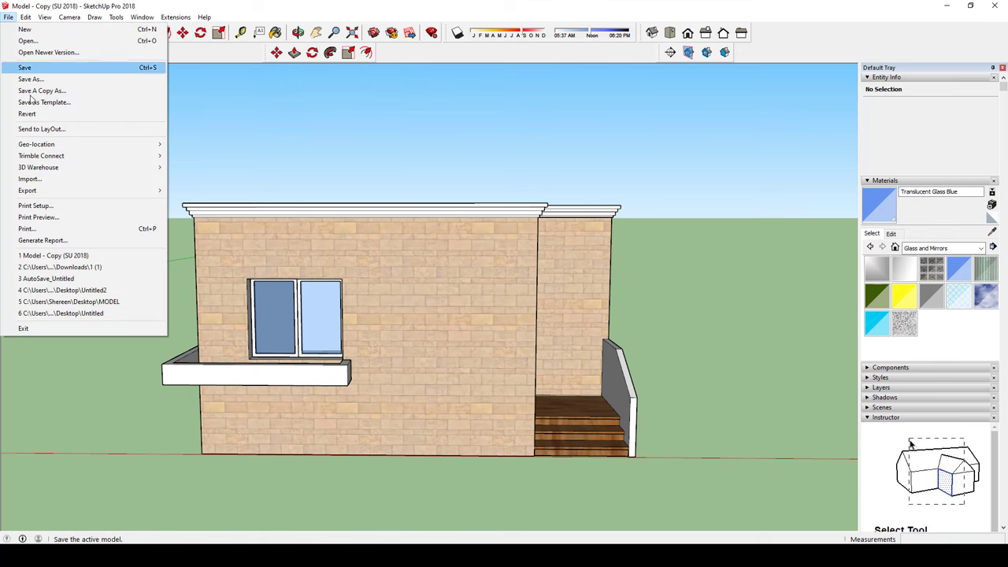
{"action": "left_click", "coordinate": [30, 179]}
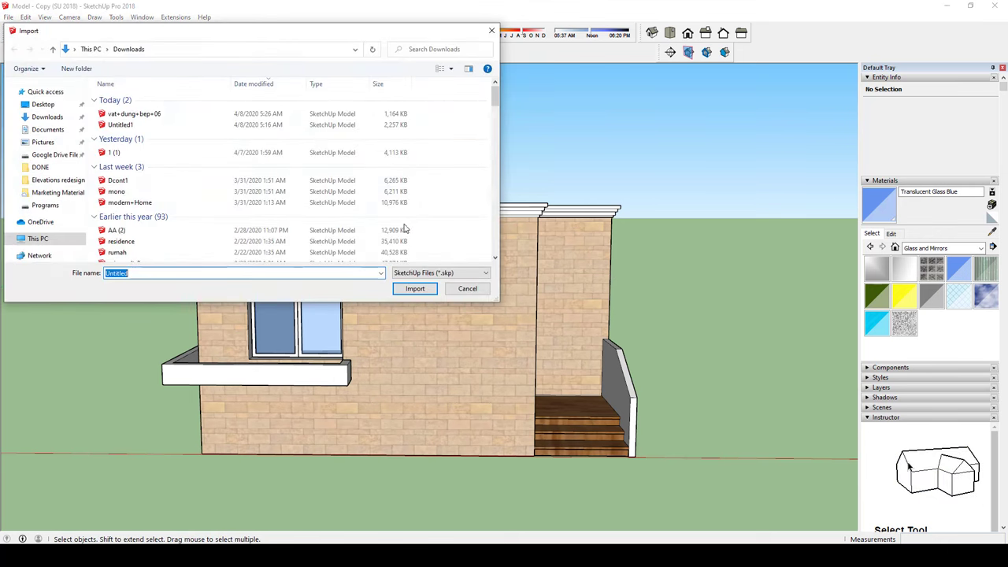
{"action": "double_click", "coordinate": [200, 116]}
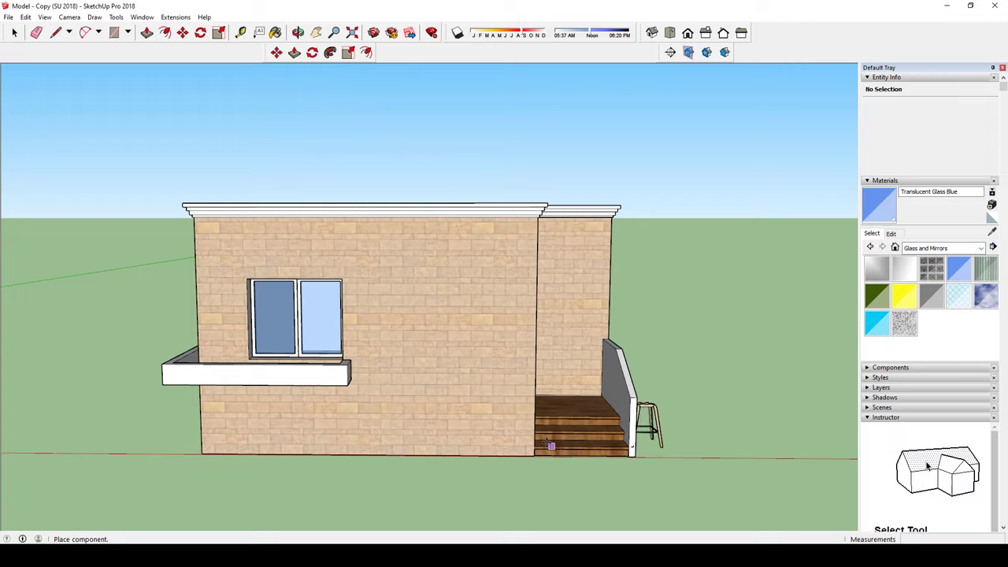
{"action": "left_click", "coordinate": [605, 463]}
{"action": "scroll", "coordinate": [702, 450], "scroll_direction": "up", "scroll_amount": 3}
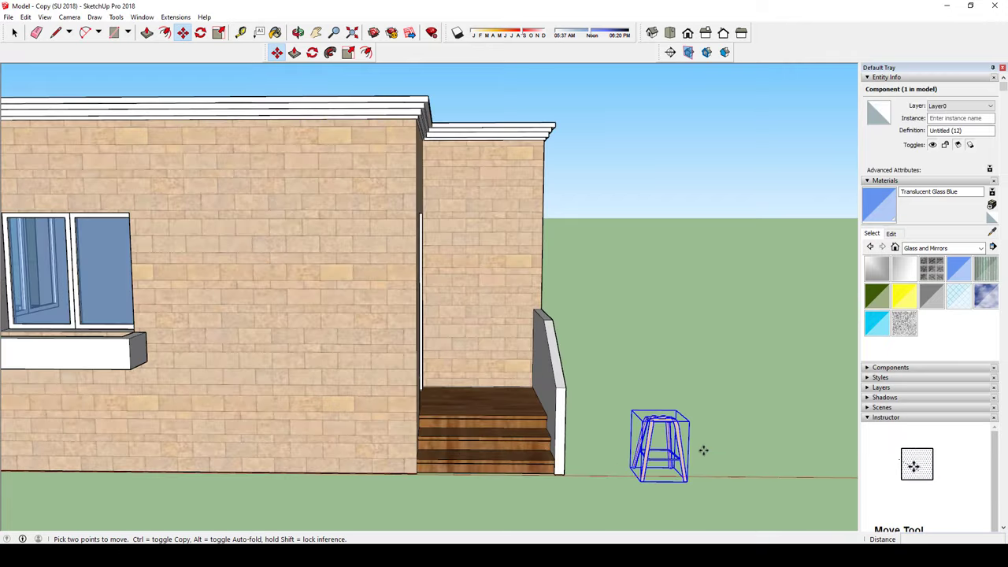
{"action": "scroll", "coordinate": [603, 365], "scroll_direction": "up", "scroll_amount": 3}
{"action": "scroll", "coordinate": [603, 365], "scroll_direction": "down", "scroll_amount": 2}
{"action": "scroll", "coordinate": [574, 401], "scroll_direction": "down", "scroll_amount": 2}
{"action": "scroll", "coordinate": [698, 433], "scroll_direction": "down", "scroll_amount": 2}
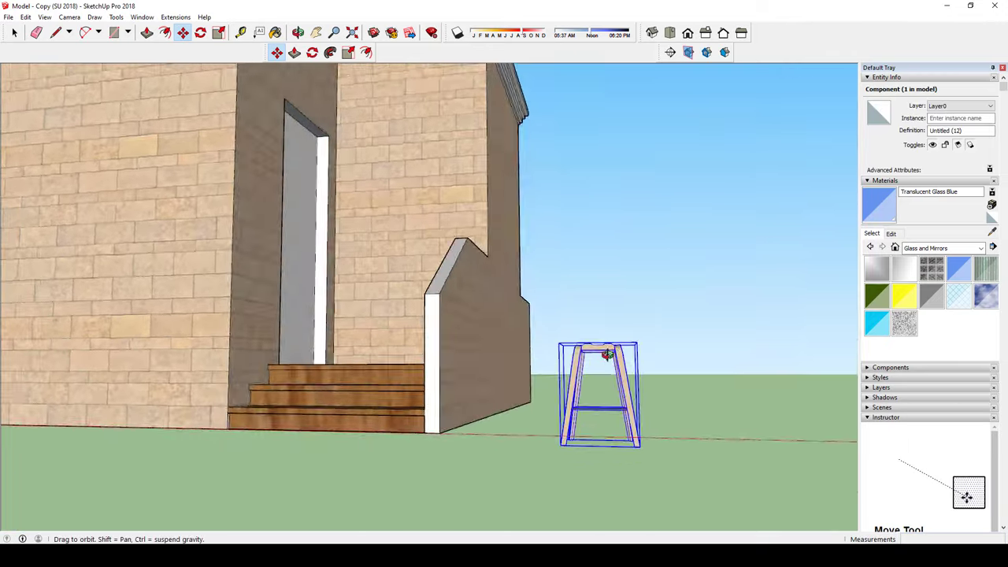
Step: Move the imported stool onto the top step by the doorway
{"action": "mouse_move", "coordinate": [603, 353]}
{"action": "middle_mouse_down"}
{"action": "mouse_move", "coordinate": [347, 376]}
{"action": "mouse_move", "coordinate": [547, 410]}
{"action": "middle_mouse_up"}
{"action": "scroll", "coordinate": [709, 465], "scroll_direction": "up", "scroll_amount": 2}
{"action": "scroll", "coordinate": [720, 473], "scroll_direction": "up", "scroll_amount": 1}
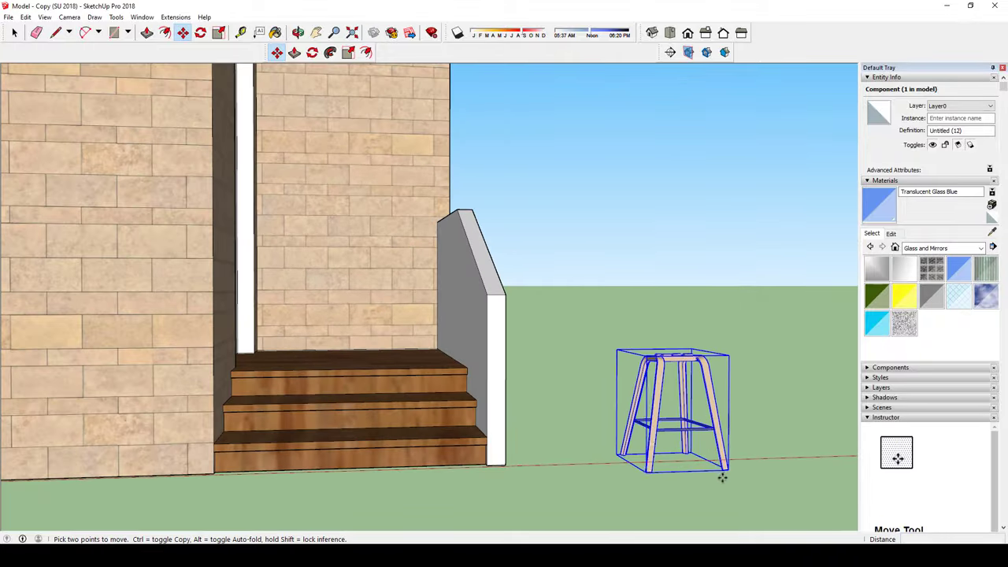
{"action": "left_click", "coordinate": [720, 473]}
{"action": "left_click", "coordinate": [360, 310]}
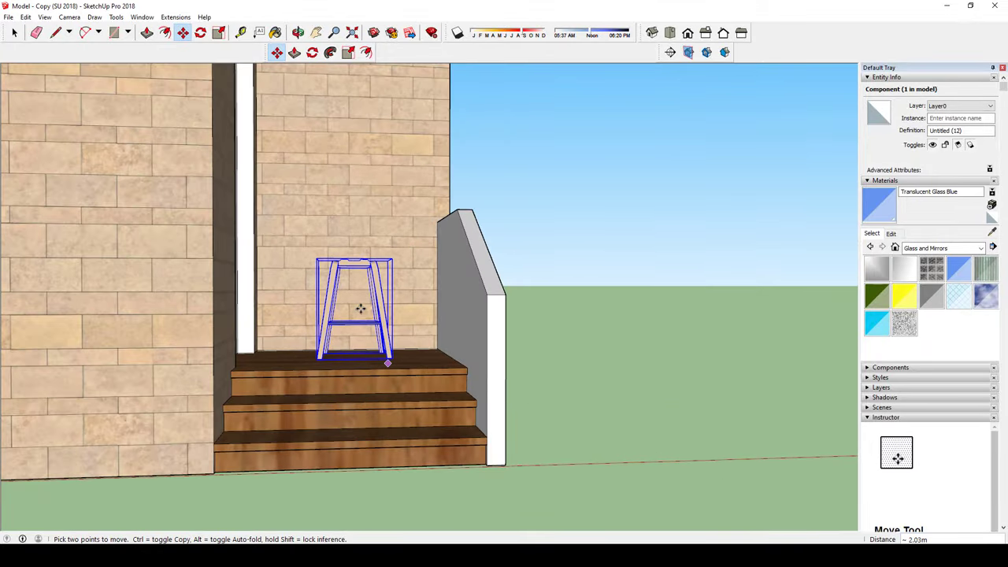
{"action": "scroll", "coordinate": [360, 308], "scroll_direction": "up", "scroll_amount": 2}
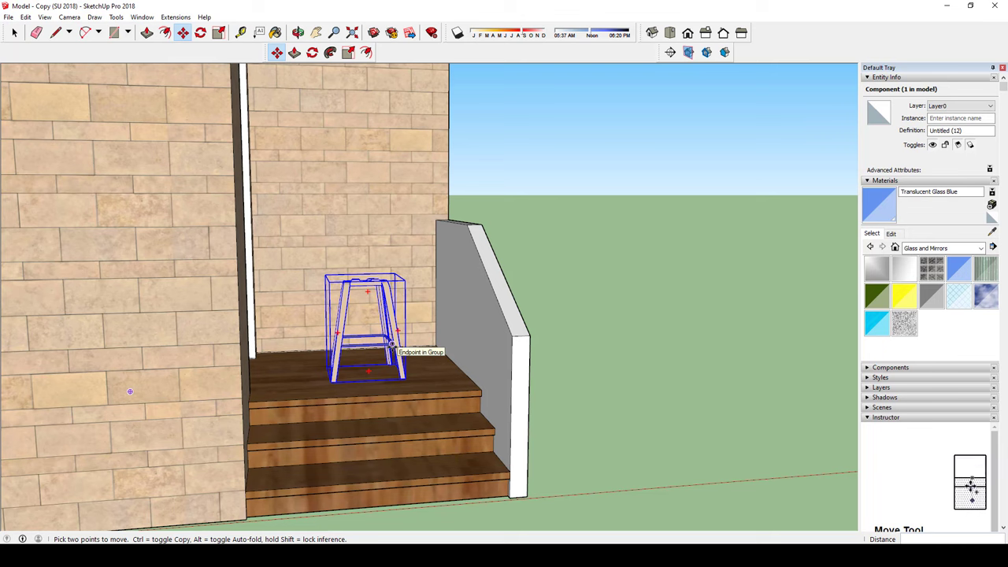
{"action": "key", "text": "space"}
{"action": "scroll", "coordinate": [560, 279], "scroll_direction": "down", "scroll_amount": 2}
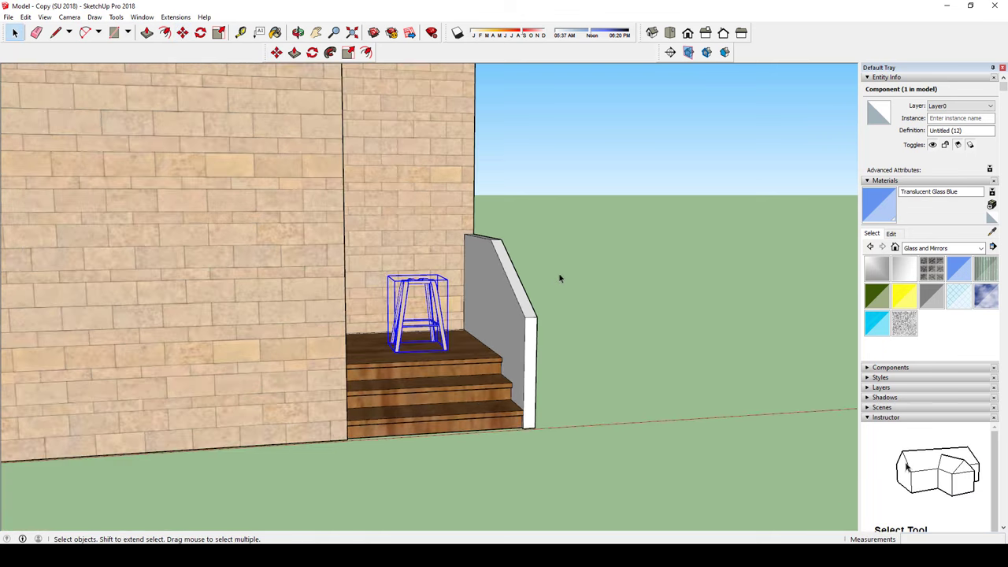
{"action": "mouse_move", "coordinate": [560, 279]}
{"action": "middle_mouse_down"}
{"action": "mouse_move", "coordinate": [516, 242]}
{"action": "mouse_move", "coordinate": [441, 271]}
{"action": "mouse_move", "coordinate": [497, 360]}
{"action": "middle_mouse_up"}
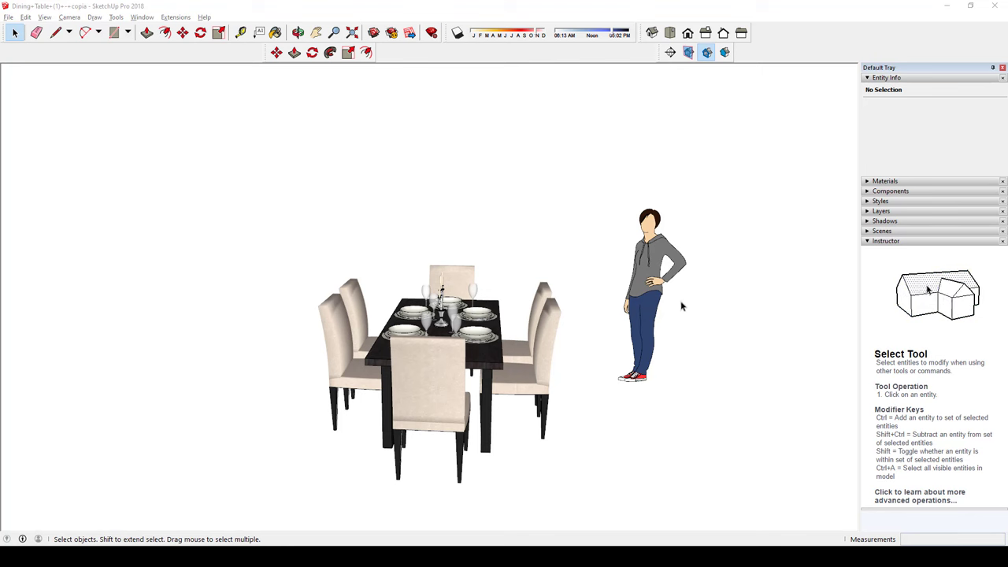
{"action": "middle_click_drag", "start_coordinate": [682, 306], "coordinate": [534, 340]}
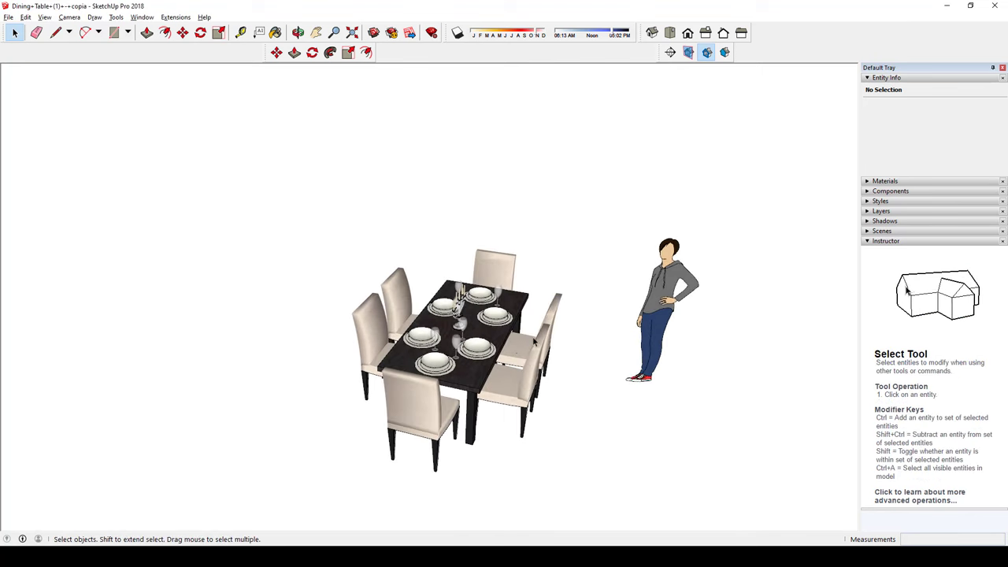
{"action": "left_click", "coordinate": [534, 340]}
{"action": "scroll", "coordinate": [534, 340], "scroll_direction": "down", "scroll_amount": 2}
{"action": "left_click_drag", "start_coordinate": [396, 416], "coordinate": [394, 418]}
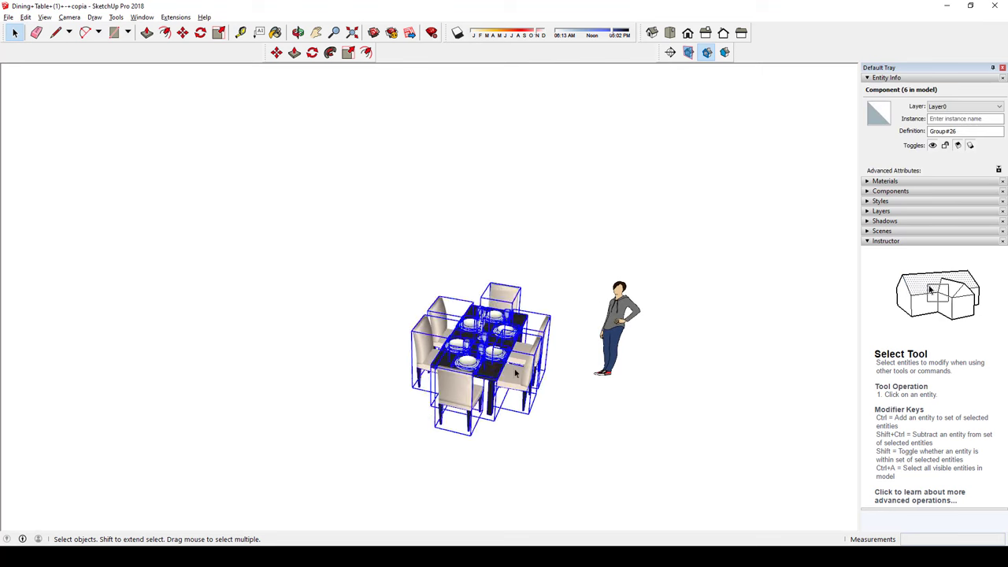
{"action": "middle_click_drag", "start_coordinate": [394, 417], "coordinate": [439, 367]}
{"action": "scroll", "coordinate": [440, 367], "scroll_direction": "up", "scroll_amount": 2}
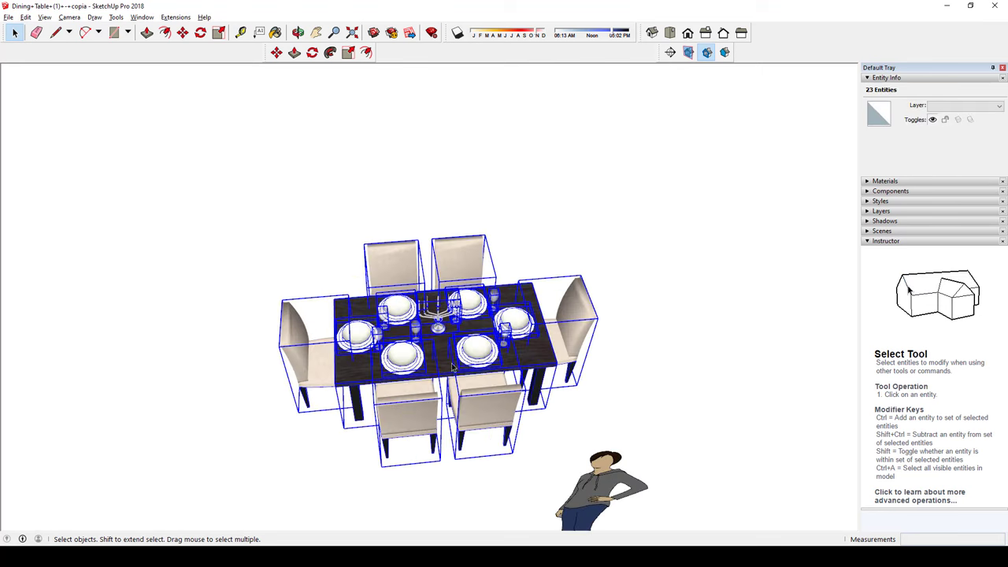
{"action": "key", "text": "s"}
{"action": "mouse_move", "coordinate": [596, 305]}
{"action": "middle_mouse_down"}
{"action": "mouse_move", "coordinate": [568, 355]}
{"action": "mouse_move", "coordinate": [587, 388]}
{"action": "middle_mouse_up"}
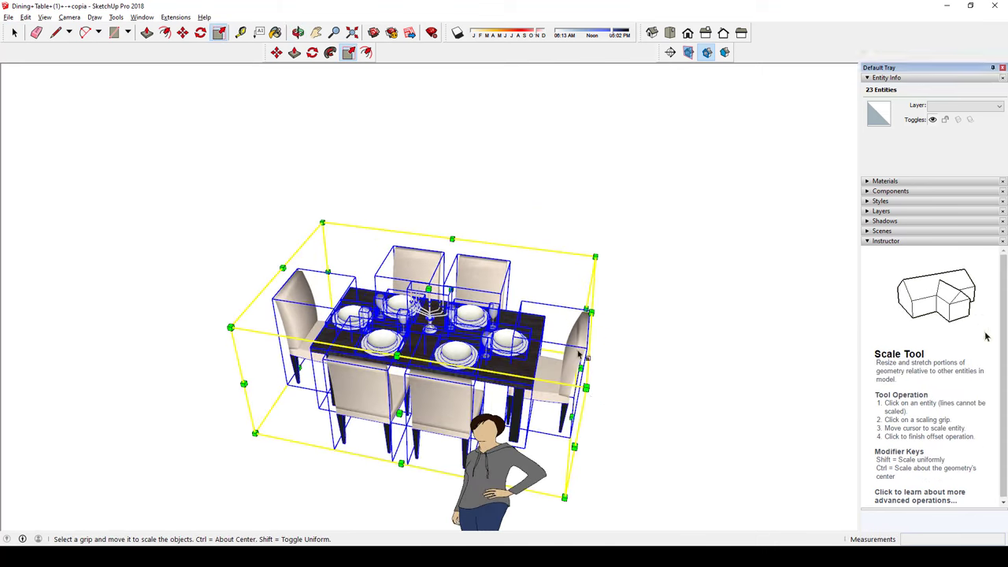
{"action": "left_click_drag", "start_coordinate": [587, 371], "coordinate": [846, 388]}
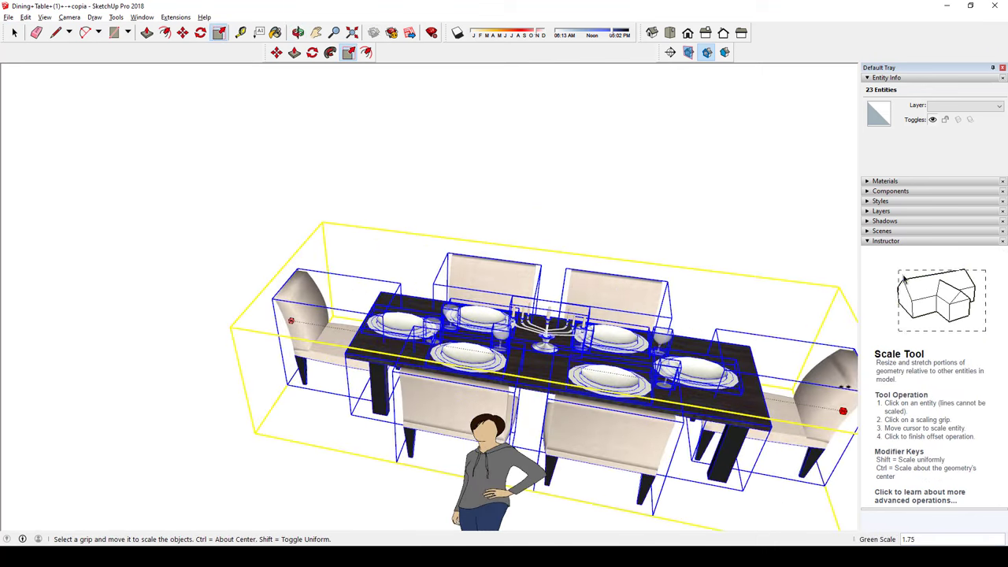
{"action": "key", "text": "Escape"}
{"action": "middle_click_drag", "start_coordinate": [598, 354], "coordinate": [551, 338]}
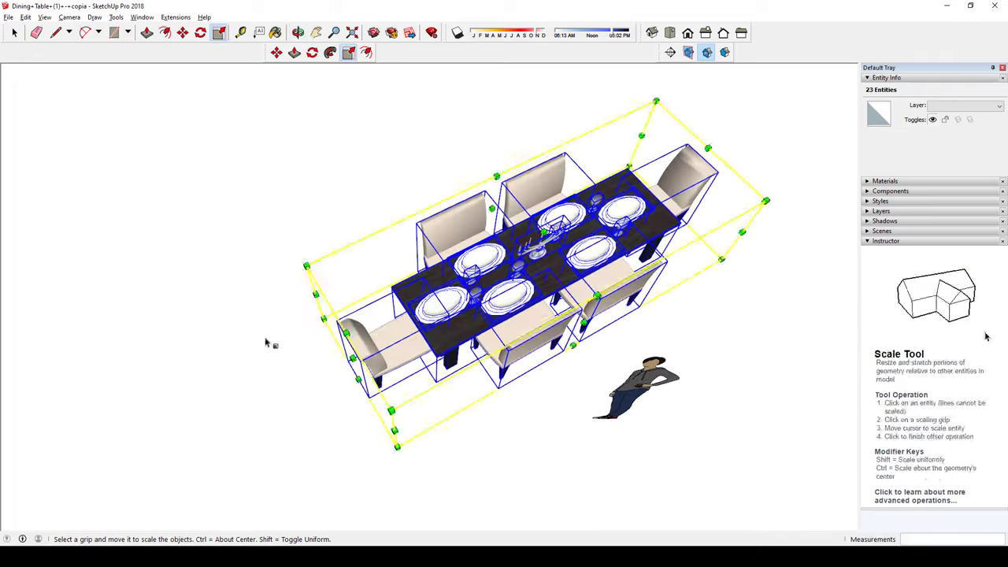
{"action": "mouse_move", "coordinate": [266, 342]}
{"action": "middle_mouse_down"}
{"action": "mouse_move", "coordinate": [564, 223]}
{"action": "mouse_move", "coordinate": [481, 378]}
{"action": "middle_mouse_up"}
{"action": "scroll", "coordinate": [564, 223], "scroll_direction": "up", "scroll_amount": 2}
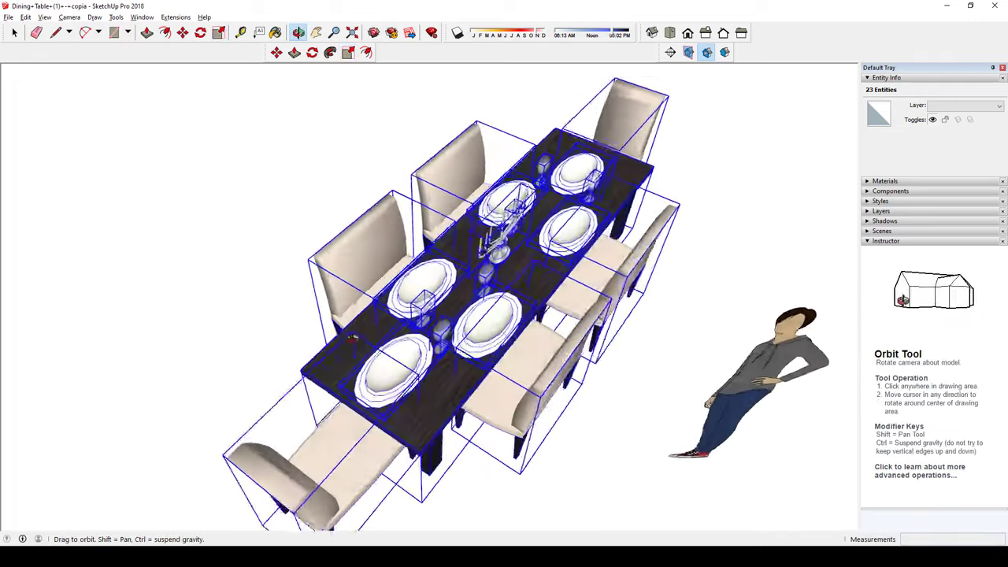
{"action": "mouse_move", "coordinate": [481, 378]}
{"action": "left_mouse_down"}
{"action": "mouse_move", "coordinate": [420, 148]}
{"action": "mouse_move", "coordinate": [259, 157]}
{"action": "mouse_move", "coordinate": [534, 214]}
{"action": "left_mouse_up"}
{"action": "mouse_move", "coordinate": [534, 214]}
{"action": "middle_mouse_down"}
{"action": "mouse_move", "coordinate": [567, 339]}
{"action": "mouse_move", "coordinate": [607, 304]}
{"action": "mouse_move", "coordinate": [512, 315]}
{"action": "mouse_move", "coordinate": [597, 457]}
{"action": "mouse_move", "coordinate": [552, 295]}
{"action": "mouse_move", "coordinate": [436, 325]}
{"action": "middle_mouse_up"}
{"action": "left_click", "coordinate": [596, 457]}
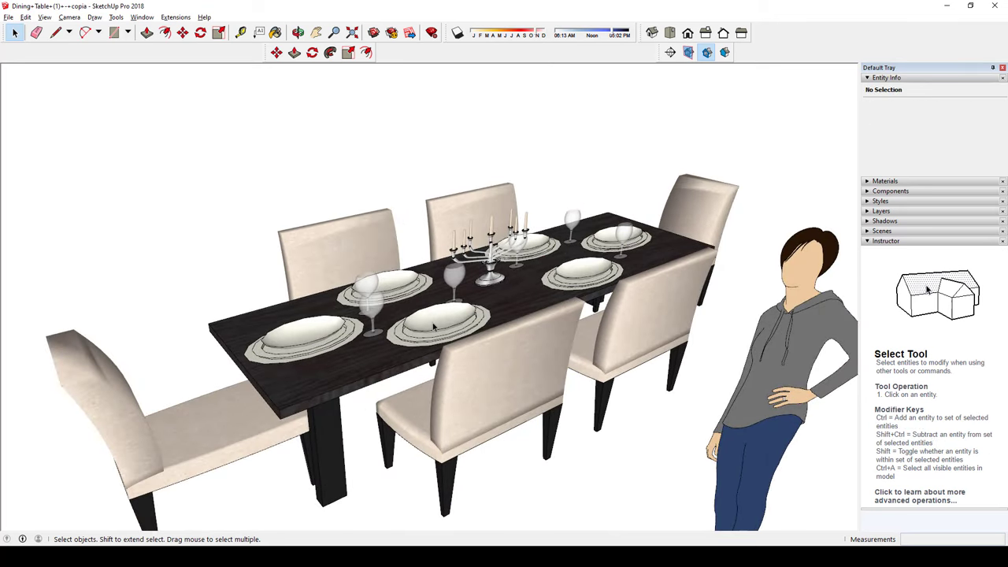
{"action": "scroll", "coordinate": [433, 327], "scroll_direction": "down", "scroll_amount": 3}
{"action": "scroll", "coordinate": [434, 327], "scroll_direction": "down", "scroll_amount": 3}
{"action": "mouse_move", "coordinate": [434, 327]}
{"action": "middle_mouse_down"}
{"action": "mouse_move", "coordinate": [464, 352]}
{"action": "mouse_move", "coordinate": [521, 304]}
{"action": "middle_mouse_up"}
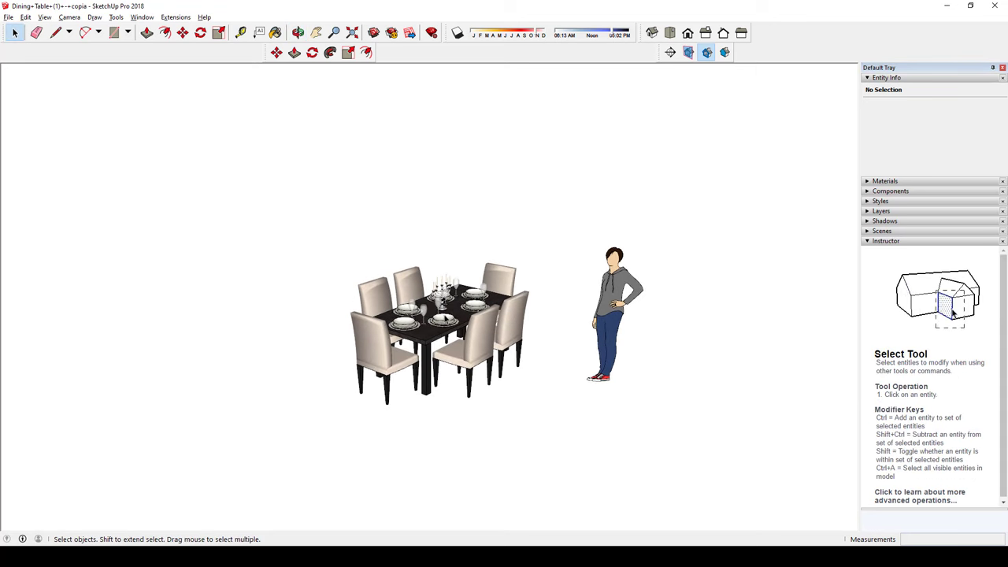
Step: Select the table and chairs set and try scaling it up from the top grip, then cancel
{"action": "middle_click_drag", "start_coordinate": [443, 319], "coordinate": [465, 323]}
{"action": "mouse_move", "coordinate": [522, 240]}
{"action": "left_mouse_down"}
{"action": "mouse_move", "coordinate": [434, 338]}
{"action": "mouse_move", "coordinate": [354, 389]}
{"action": "mouse_move", "coordinate": [371, 376]}
{"action": "left_mouse_up"}
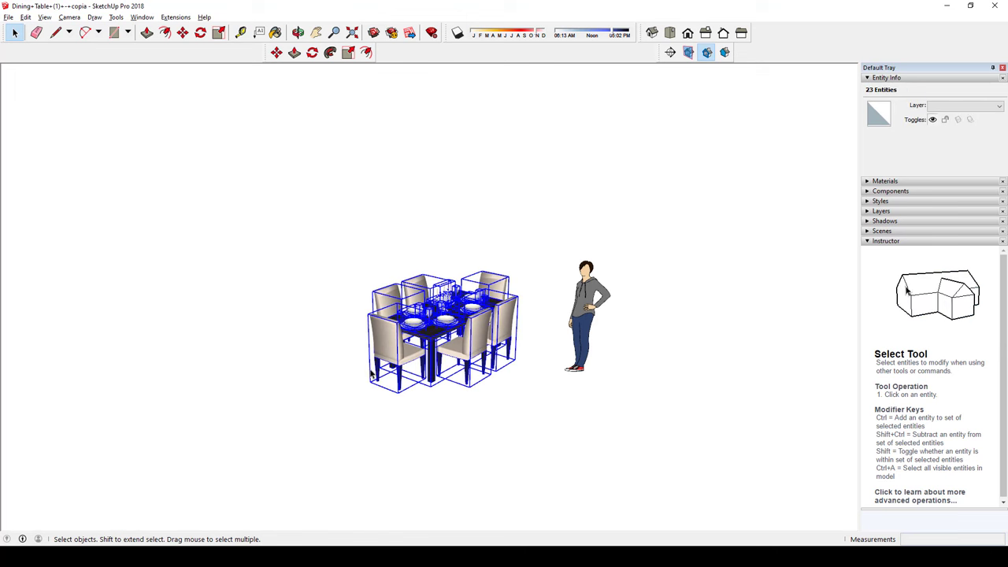
{"action": "key", "text": "s"}
{"action": "left_click", "coordinate": [456, 255]}
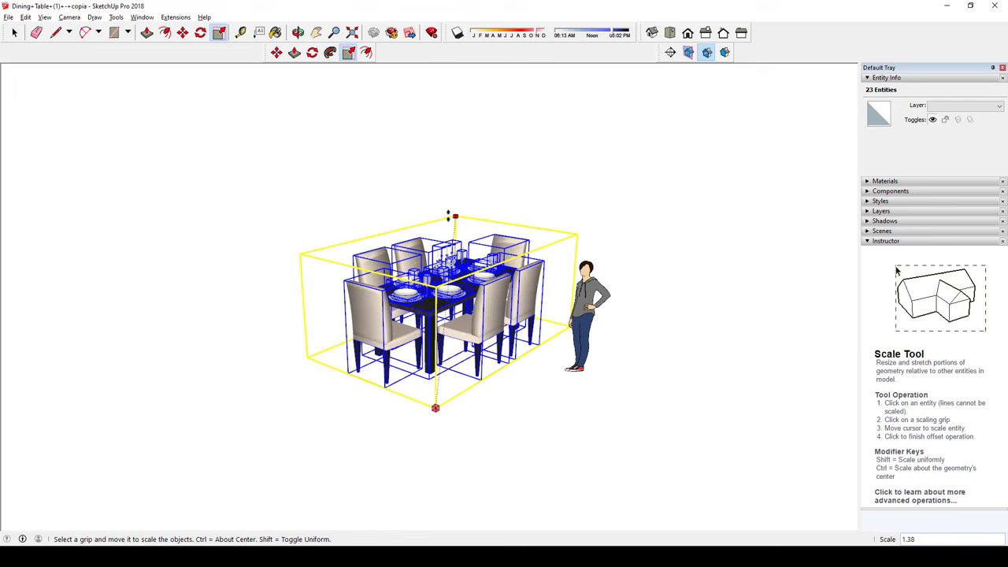
{"action": "key", "text": "Escape"}
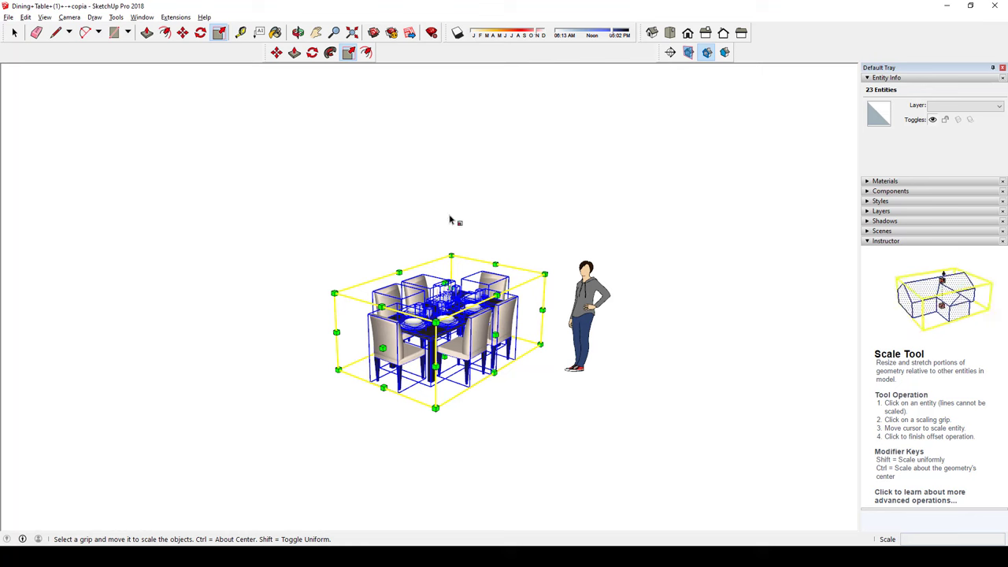
{"action": "left_click_drag", "start_coordinate": [451, 257], "coordinate": [485, 147]}
{"action": "key", "text": "Escape"}
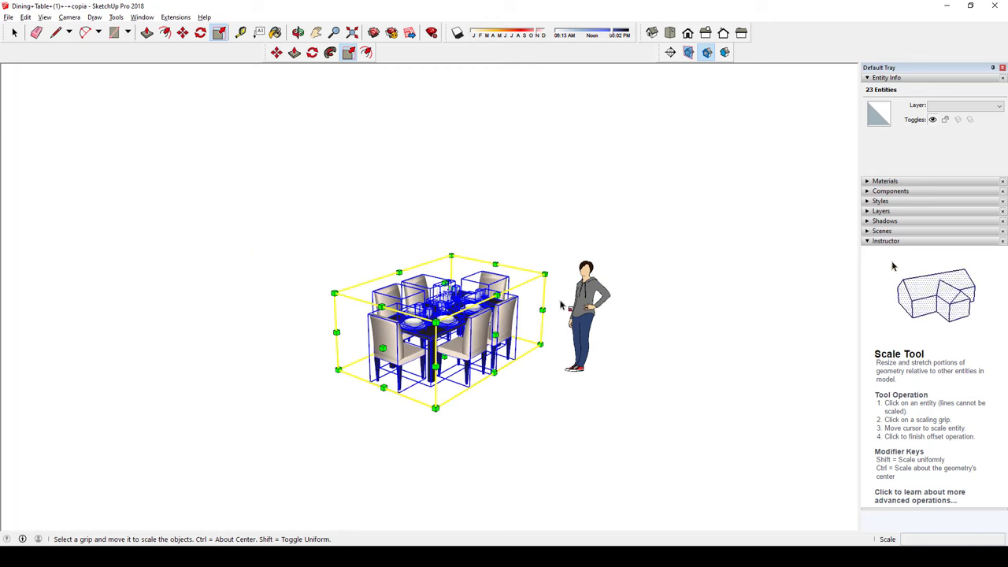
Step: Reselect the dining set and attempt a uniform scale-up, cancelling back to original size
{"action": "key", "text": "space"}
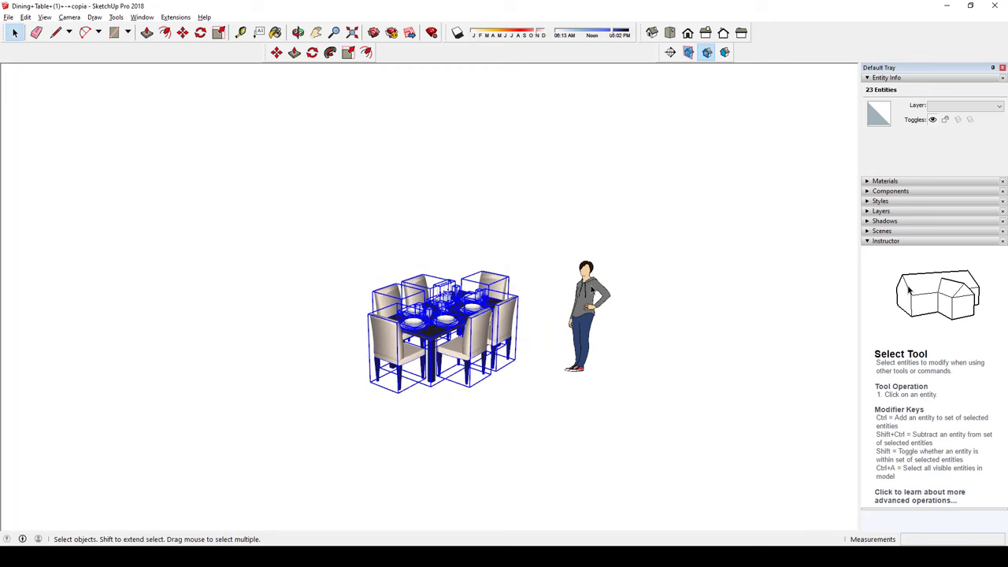
{"action": "left_click", "coordinate": [592, 290]}
{"action": "left_click", "coordinate": [550, 295]}
{"action": "mouse_move", "coordinate": [550, 295]}
{"action": "middle_mouse_down"}
{"action": "mouse_move", "coordinate": [543, 313]}
{"action": "mouse_move", "coordinate": [509, 245]}
{"action": "middle_mouse_up"}
{"action": "left_click_drag", "start_coordinate": [385, 349], "coordinate": [320, 406]}
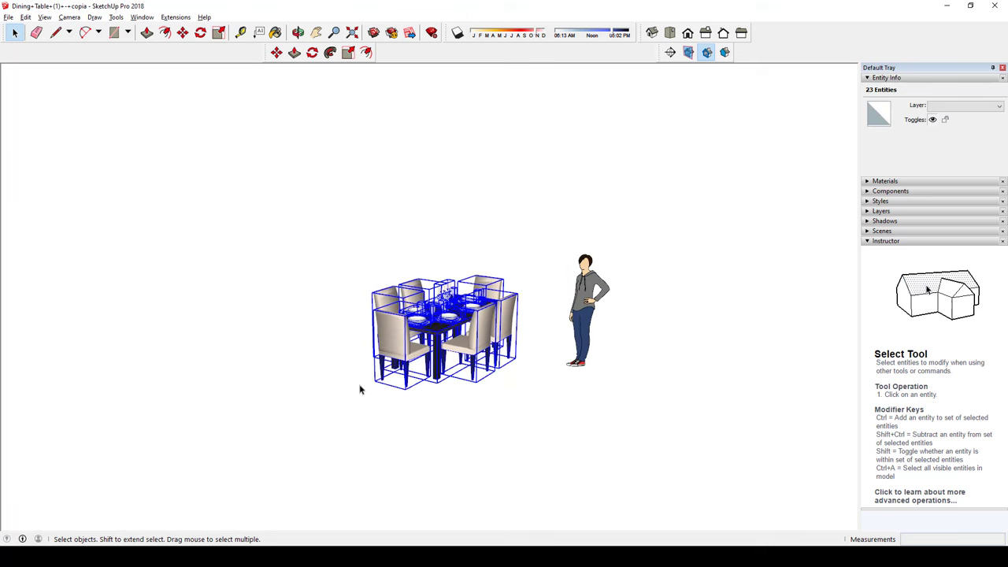
{"action": "key", "text": "s"}
{"action": "left_click_drag", "start_coordinate": [442, 260], "coordinate": [447, 71]}
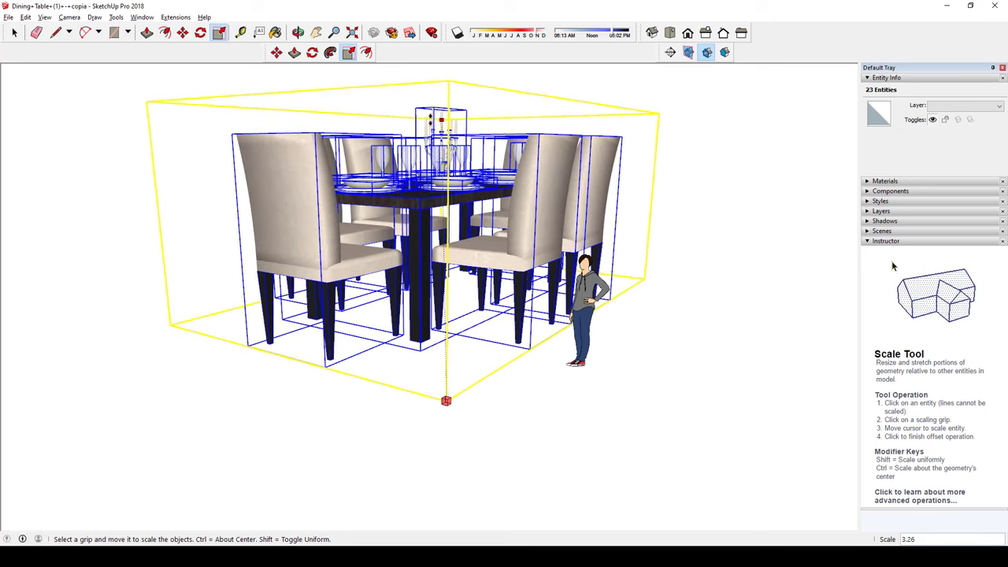
{"action": "key", "text": "Escape"}
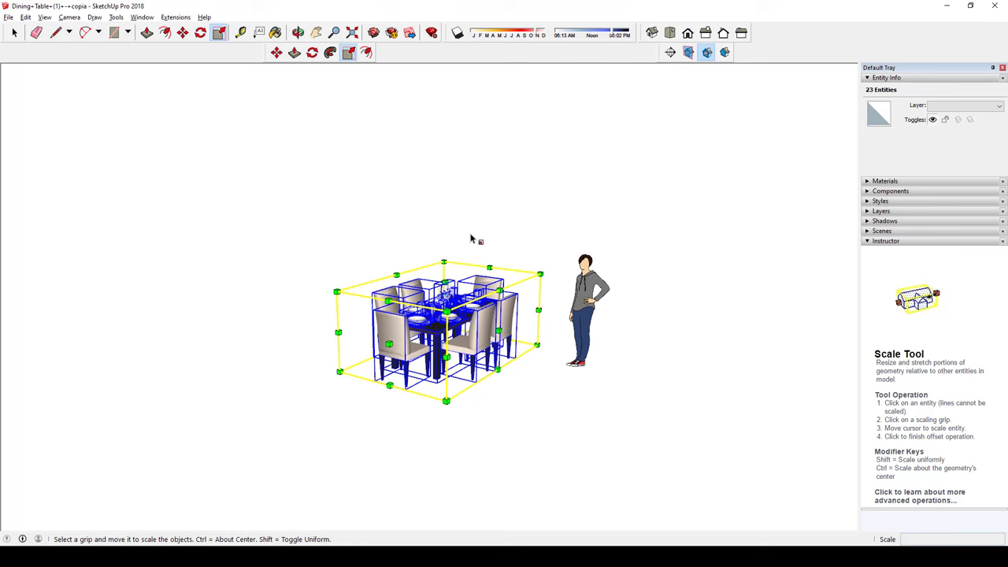
{"action": "key", "text": "space"}
{"action": "middle_click_drag", "start_coordinate": [491, 239], "coordinate": [440, 358]}
Step: Copy the table alone to the right of the dining set with Move and Ctrl
{"action": "left_click", "coordinate": [439, 358]}
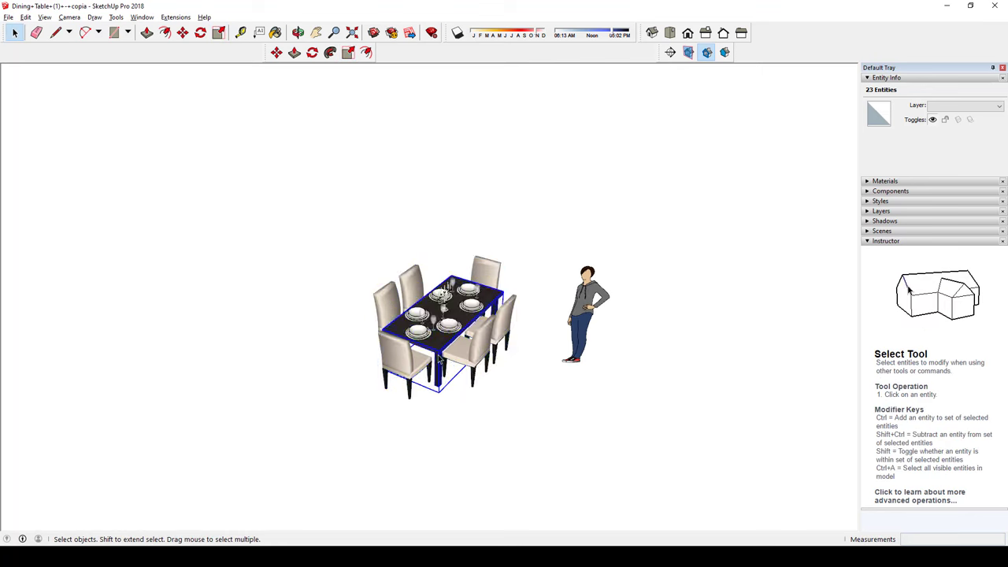
{"action": "scroll", "coordinate": [440, 359], "scroll_direction": "down", "scroll_amount": 1}
{"action": "key", "text": "m"}
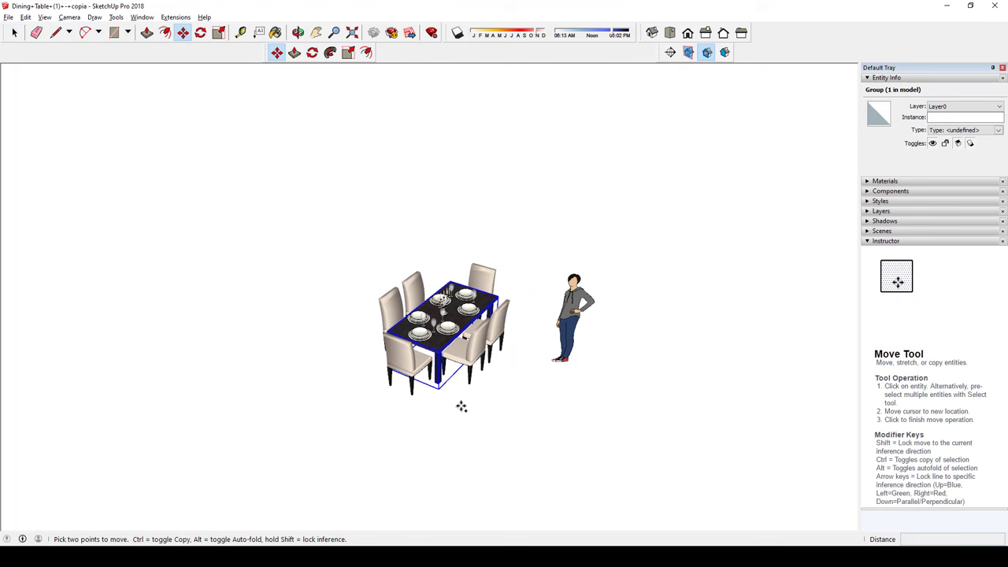
{"action": "left_click", "coordinate": [462, 408]}
{"action": "key", "text": "ctrl"}
{"action": "left_click", "coordinate": [658, 312]}
{"action": "middle_click_drag", "start_coordinate": [659, 312], "coordinate": [985, 336]}
Step: Try stretching the table copy lengthwise and taller, then cancel and undo to normal proportions
{"action": "key", "text": "s"}
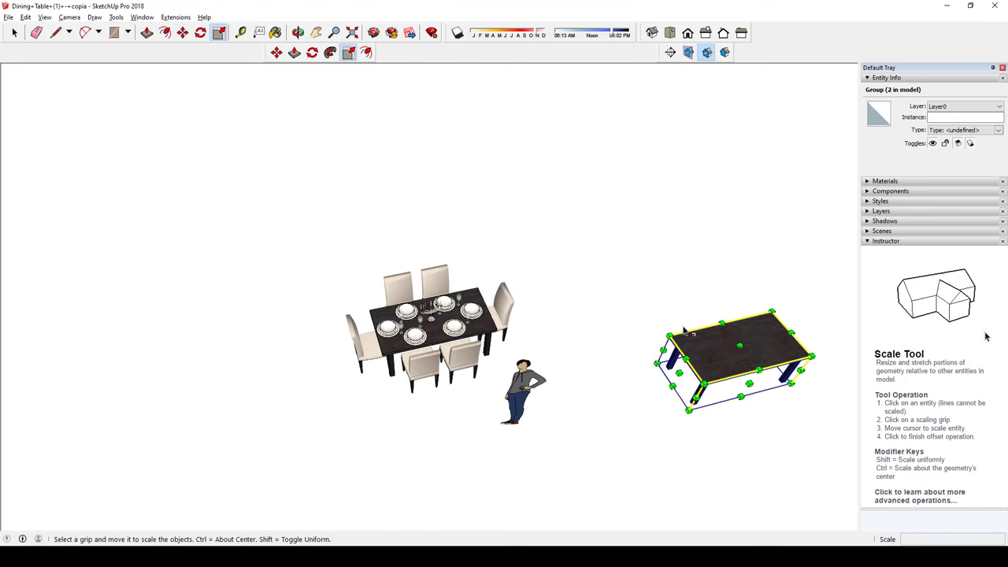
{"action": "left_click_drag", "start_coordinate": [679, 386], "coordinate": [605, 394]}
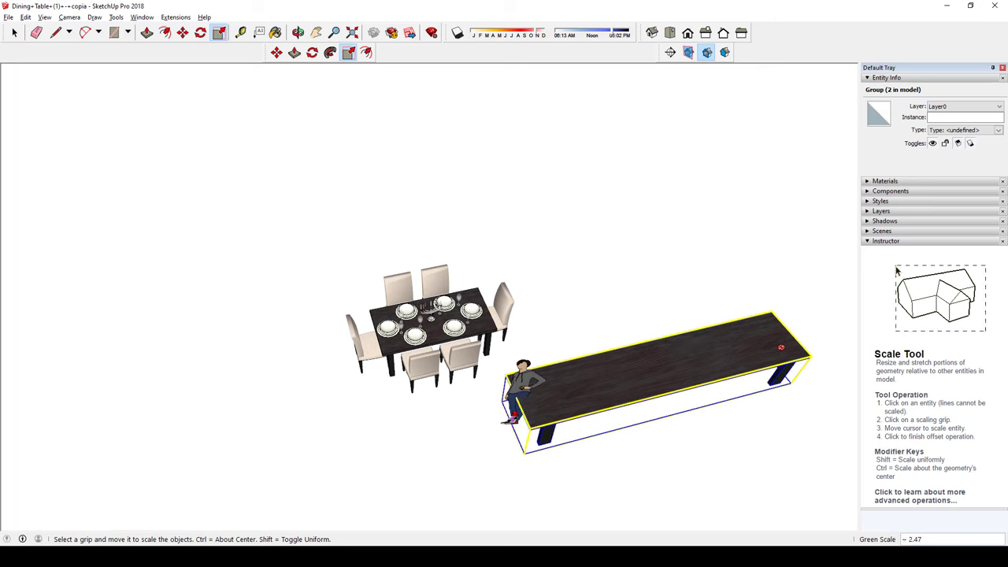
{"action": "mouse_move", "coordinate": [598, 260]}
{"action": "middle_mouse_down"}
{"action": "mouse_move", "coordinate": [772, 383]}
{"action": "mouse_move", "coordinate": [634, 333]}
{"action": "mouse_move", "coordinate": [626, 355]}
{"action": "mouse_move", "coordinate": [651, 286]}
{"action": "mouse_move", "coordinate": [664, 419]}
{"action": "mouse_move", "coordinate": [616, 368]}
{"action": "middle_mouse_up"}
{"action": "left_click_drag", "start_coordinate": [553, 344], "coordinate": [893, 266]}
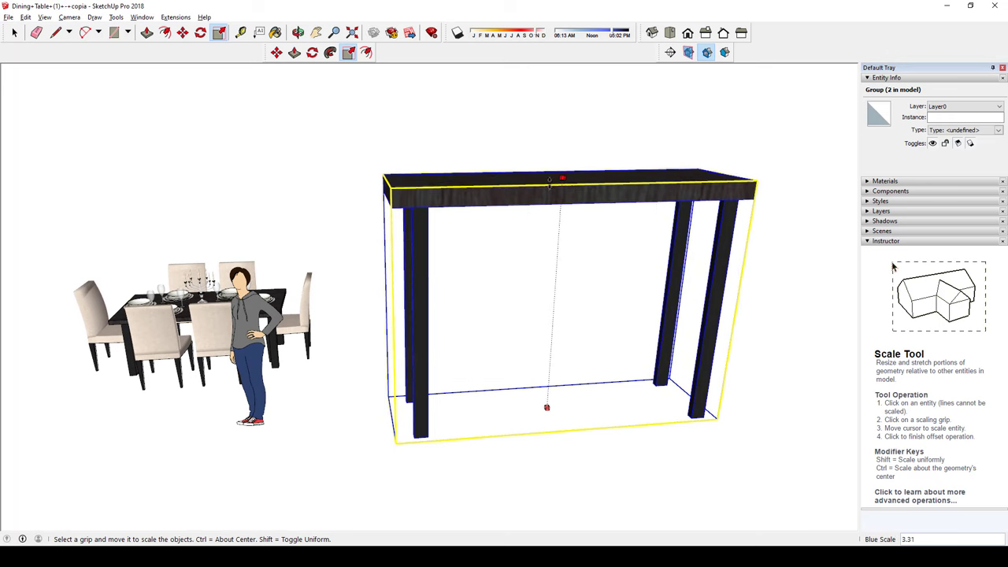
{"action": "key", "text": "Escape"}
{"action": "key", "text": "space"}
{"action": "middle_click_drag", "start_coordinate": [459, 312], "coordinate": [634, 377]}
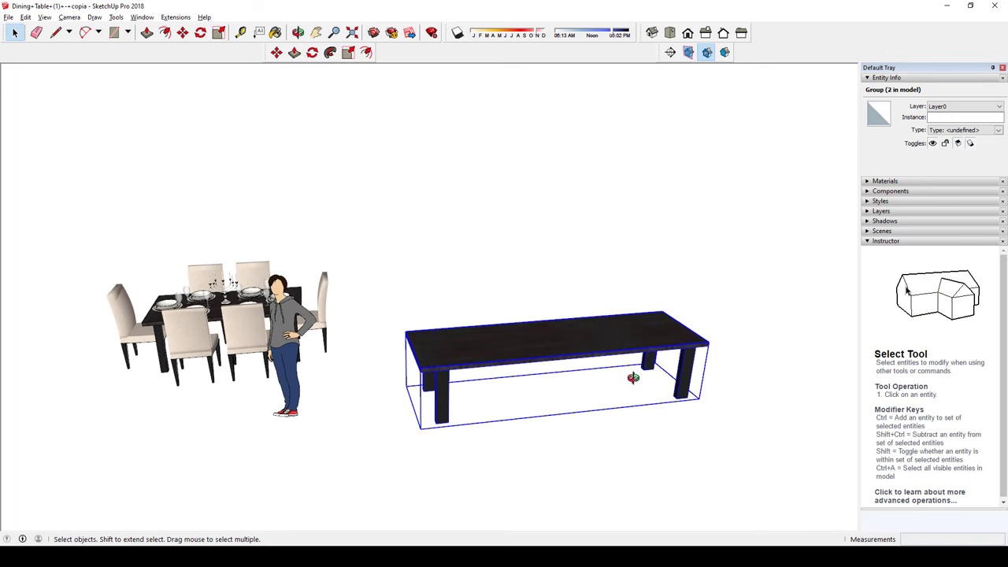
{"action": "key", "text": "ctrl+z"}
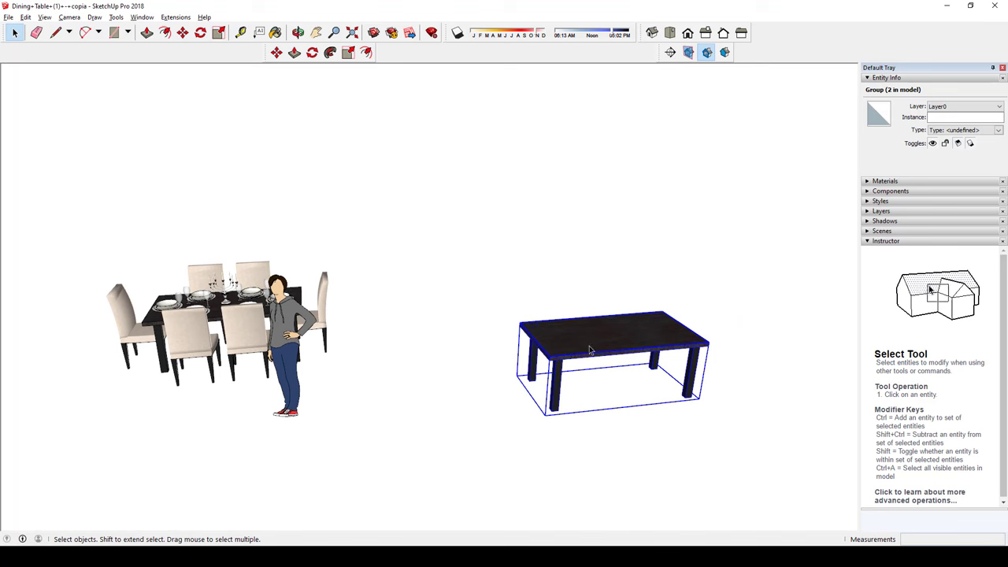
{"action": "scroll", "coordinate": [590, 349], "scroll_direction": "up", "scroll_amount": 2}
{"action": "double_click", "coordinate": [561, 349]}
Step: Select the table copy and look inside its group and tabletop in edit mode
{"action": "key", "text": "Escape"}
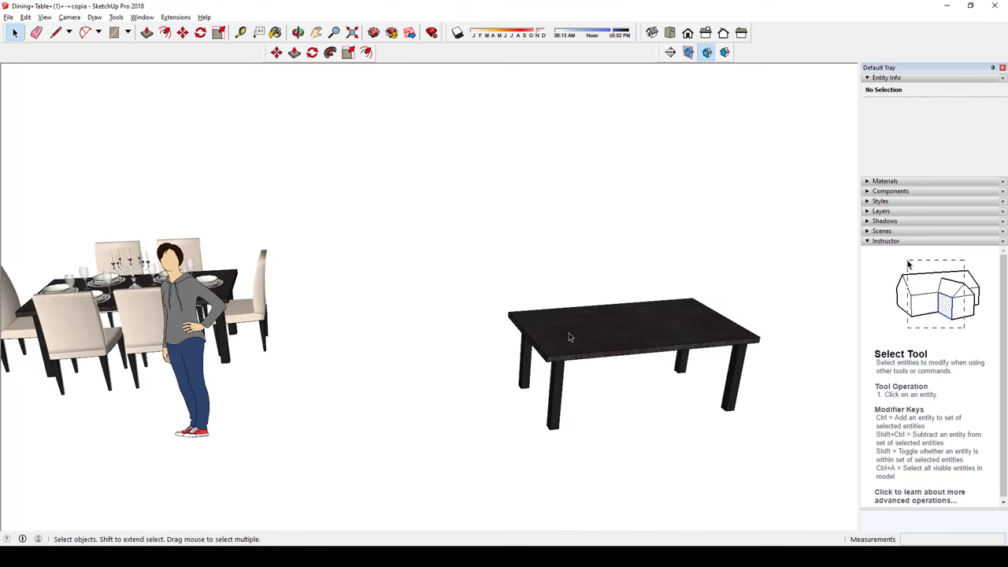
{"action": "left_click", "coordinate": [569, 337]}
{"action": "mouse_move", "coordinate": [591, 340]}
{"action": "middle_mouse_down"}
{"action": "mouse_move", "coordinate": [590, 331]}
{"action": "mouse_move", "coordinate": [561, 345]}
{"action": "mouse_move", "coordinate": [575, 334]}
{"action": "middle_mouse_up"}
{"action": "scroll", "coordinate": [575, 334], "scroll_direction": "up", "scroll_amount": 2}
{"action": "double_click", "coordinate": [574, 334]}
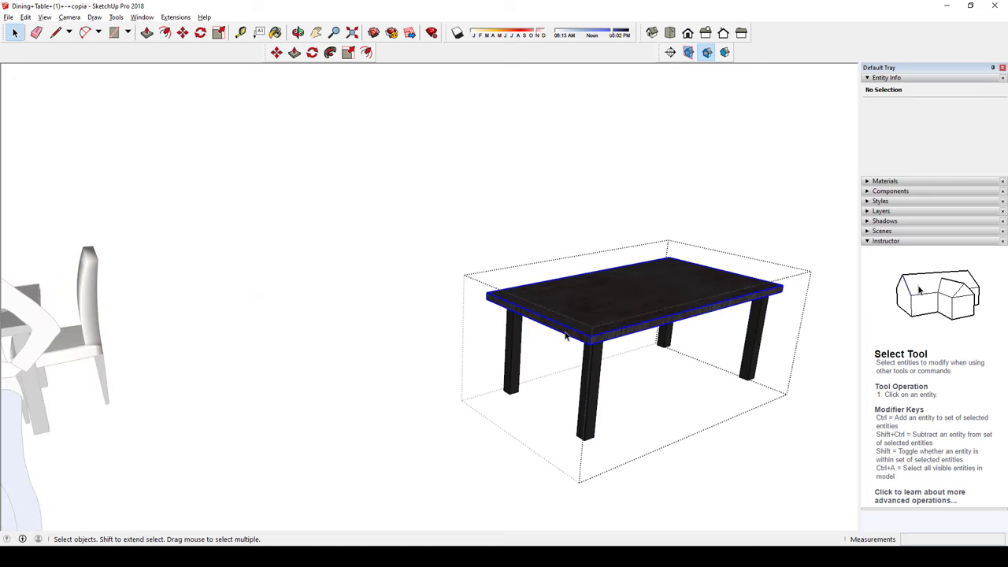
{"action": "left_click", "coordinate": [565, 335]}
{"action": "double_click", "coordinate": [565, 335]}
{"action": "key", "text": "Escape"}
{"action": "scroll", "coordinate": [602, 329], "scroll_direction": "down", "scroll_amount": 1}
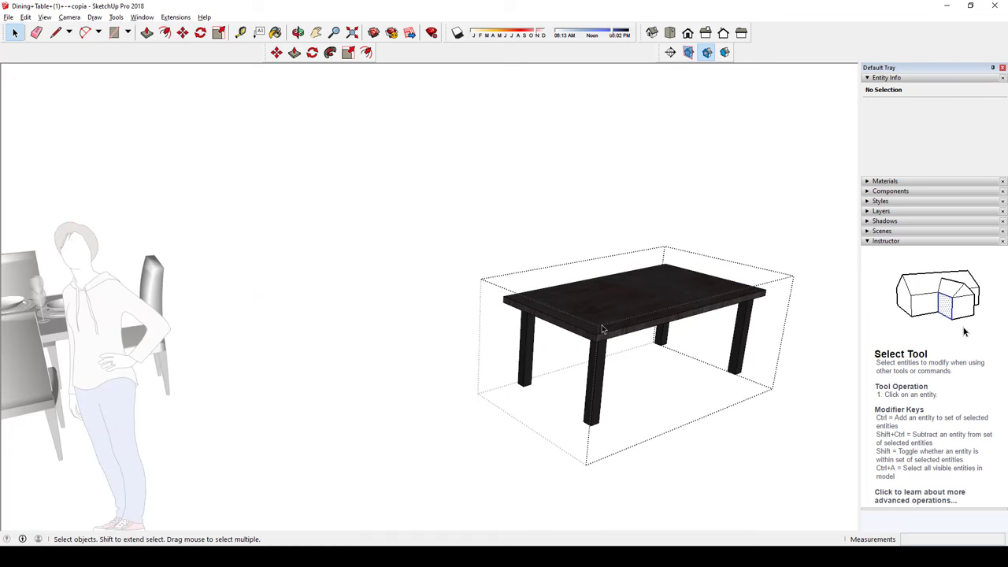
{"action": "key", "text": "Escape"}
{"action": "right_click", "coordinate": [633, 311]}
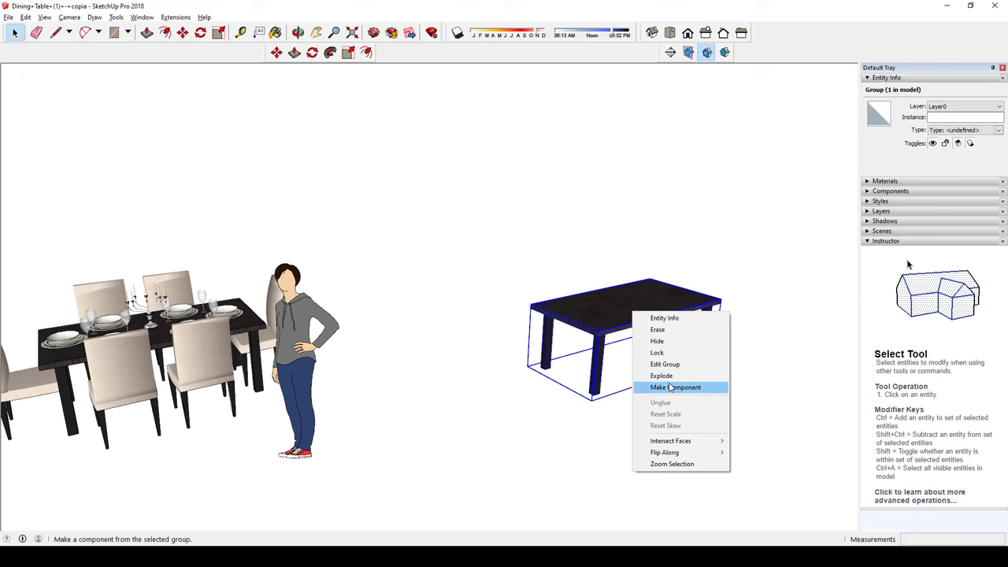
{"action": "left_click", "coordinate": [589, 326]}
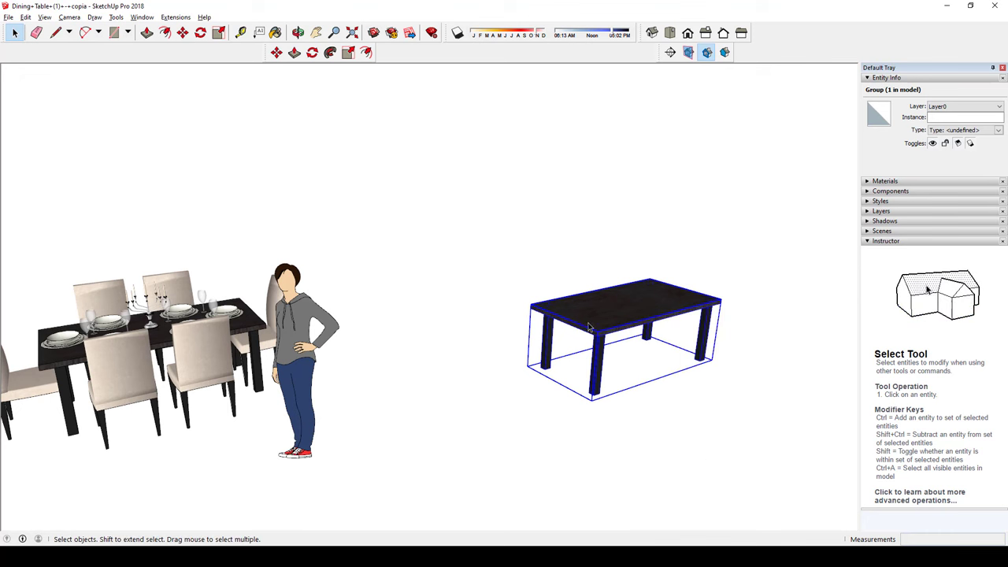
Step: Lengthen the copied tabletop by pulling its end face out 0.55 m
{"action": "double_click", "coordinate": [588, 326]}
{"action": "left_click", "coordinate": [585, 331]}
{"action": "scroll", "coordinate": [583, 331], "scroll_direction": "up", "scroll_amount": 3}
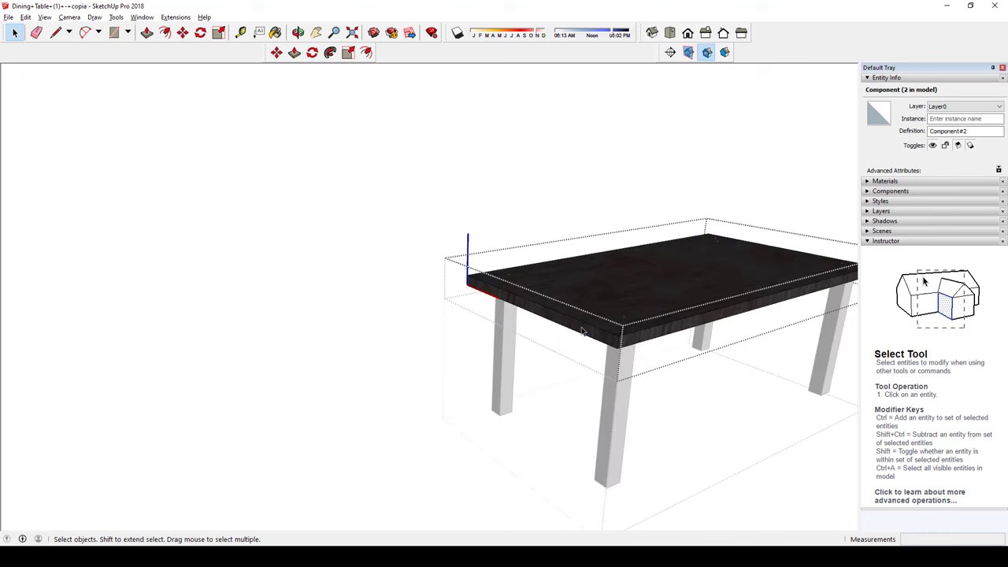
{"action": "double_click", "coordinate": [583, 331]}
{"action": "key", "text": "p"}
{"action": "left_click", "coordinate": [583, 331]}
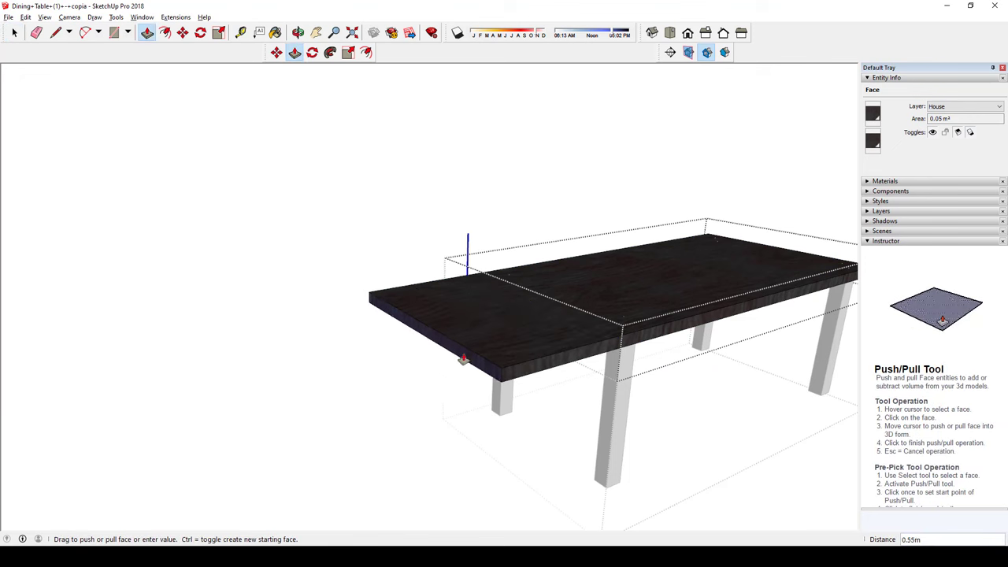
{"action": "left_click", "coordinate": [473, 371]}
{"action": "key", "text": "space"}
{"action": "key", "text": "Escape"}
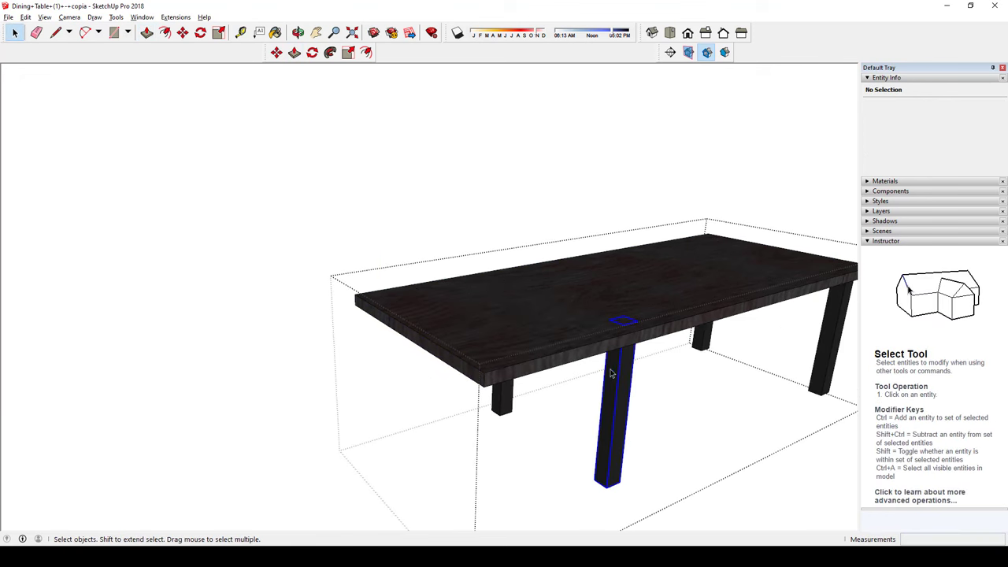
Step: Move the two end legs out to the extended end of the tabletop
{"action": "scroll", "coordinate": [505, 391], "scroll_direction": "down", "scroll_amount": 3}
{"action": "left_click", "coordinate": [504, 418], "text": "shift"}
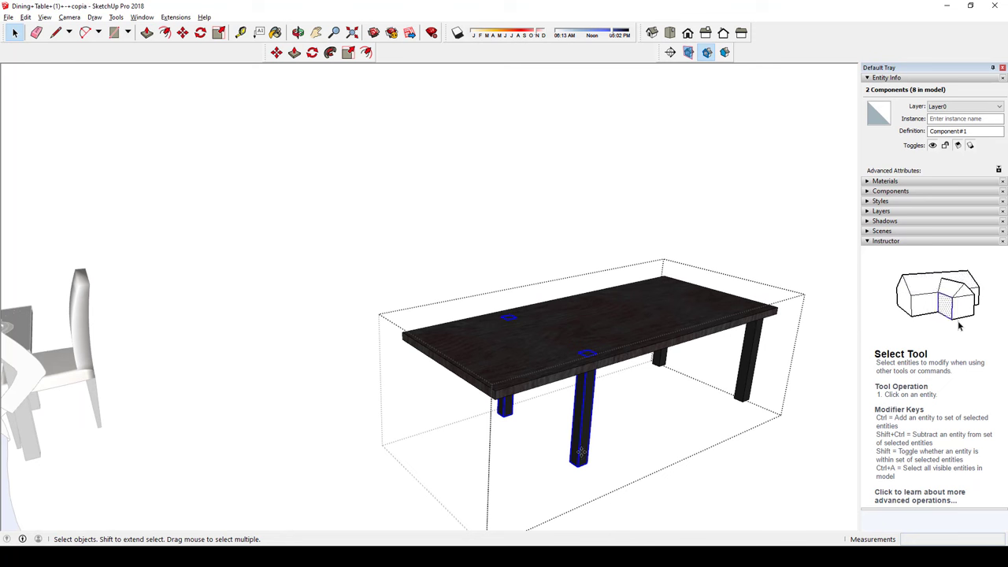
{"action": "key", "text": "m"}
{"action": "left_click", "coordinate": [673, 443]}
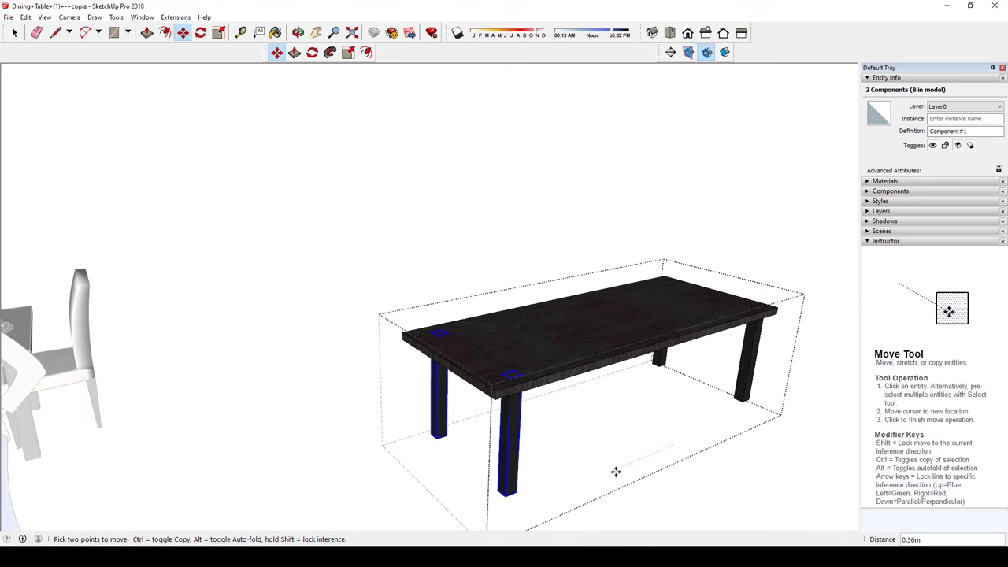
{"action": "left_click", "coordinate": [612, 472]}
{"action": "key", "text": "space"}
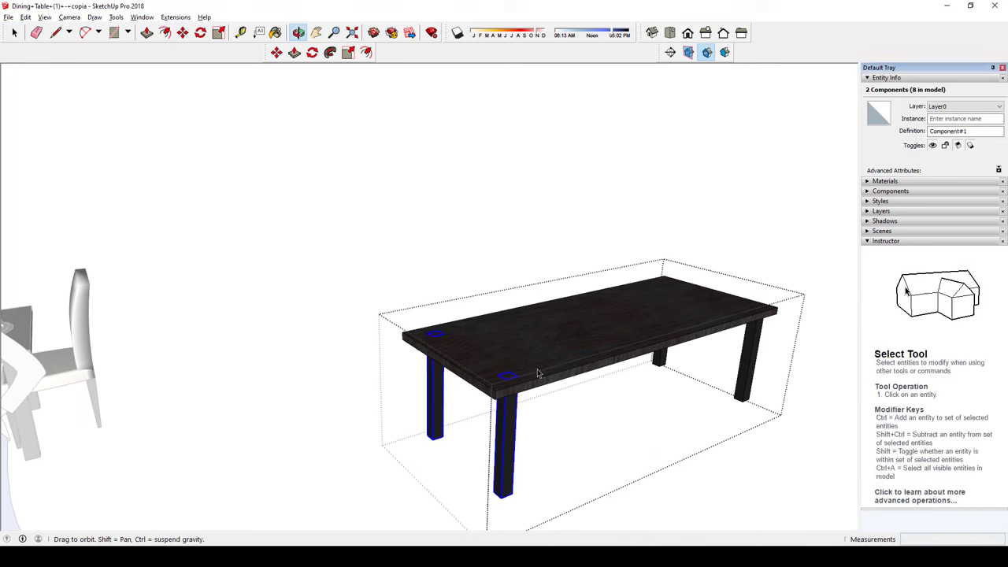
{"action": "mouse_move", "coordinate": [612, 471]}
{"action": "middle_mouse_down"}
{"action": "mouse_move", "coordinate": [455, 254]}
{"action": "mouse_move", "coordinate": [498, 247]}
{"action": "middle_mouse_up"}
{"action": "left_click", "coordinate": [498, 248]}
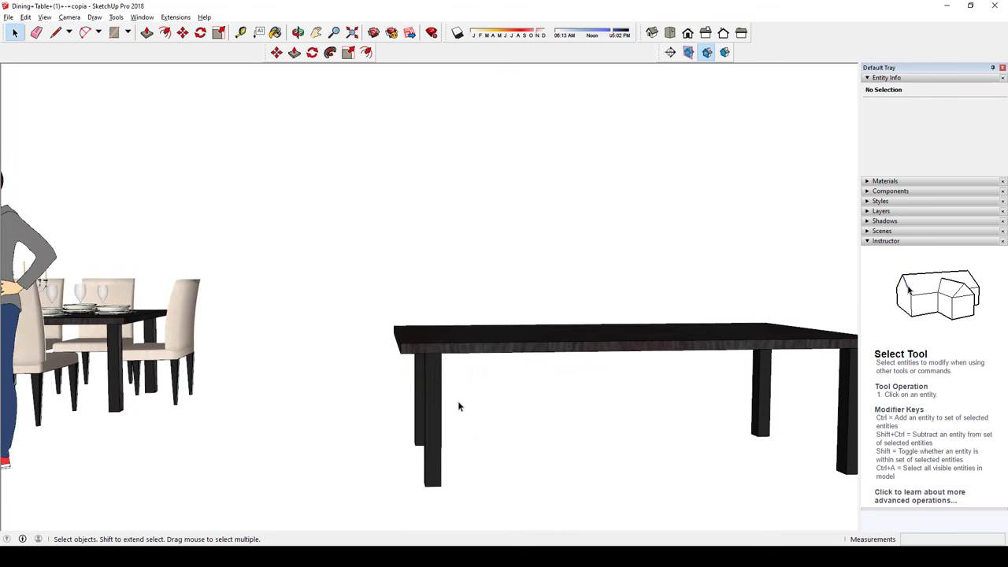
Step: Widen the tabletop by pulling its front face out 0.28 m
{"action": "left_click", "coordinate": [415, 434]}
{"action": "mouse_move", "coordinate": [450, 444]}
{"action": "middle_mouse_down"}
{"action": "mouse_move", "coordinate": [523, 462]}
{"action": "mouse_move", "coordinate": [543, 449]}
{"action": "mouse_move", "coordinate": [601, 446]}
{"action": "mouse_move", "coordinate": [507, 360]}
{"action": "mouse_move", "coordinate": [401, 344]}
{"action": "mouse_move", "coordinate": [465, 331]}
{"action": "middle_mouse_up"}
{"action": "double_click", "coordinate": [470, 329]}
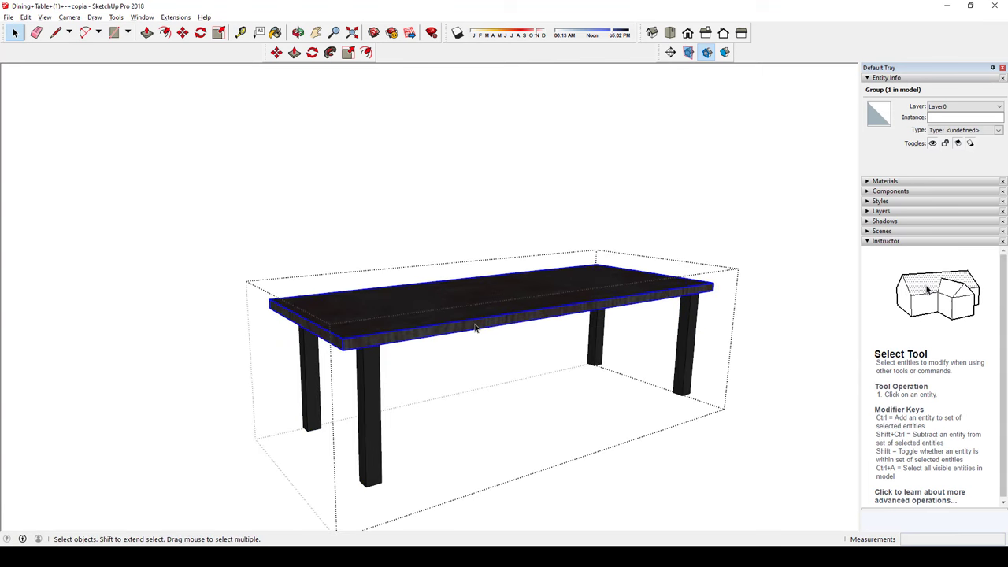
{"action": "double_click", "coordinate": [475, 327]}
{"action": "left_click", "coordinate": [473, 329]}
{"action": "key", "text": "p"}
{"action": "left_click", "coordinate": [472, 329]}
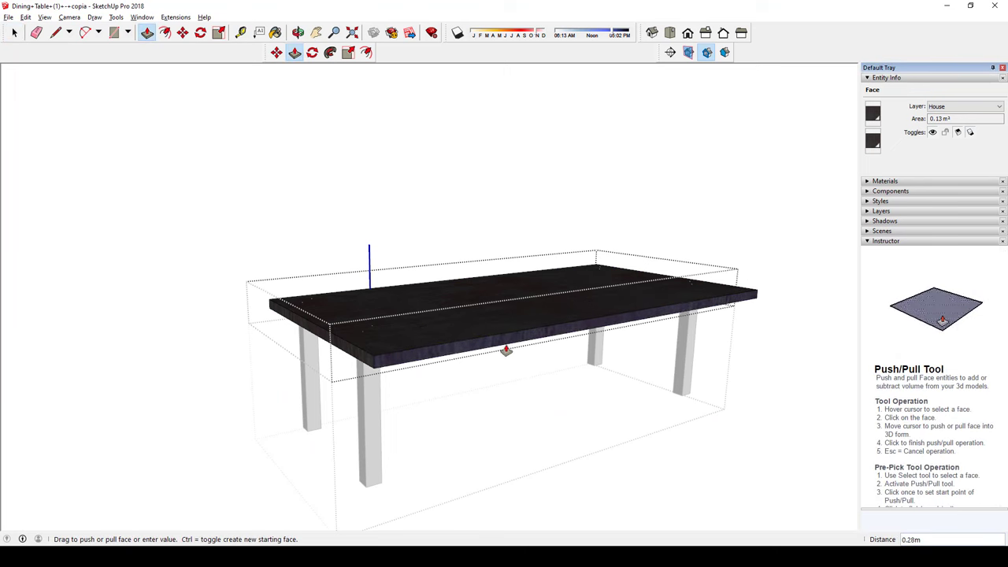
{"action": "left_click", "coordinate": [509, 349]}
{"action": "key", "text": "space"}
Step: Move the left front and back right legs out to the widened edges
{"action": "left_click", "coordinate": [377, 414]}
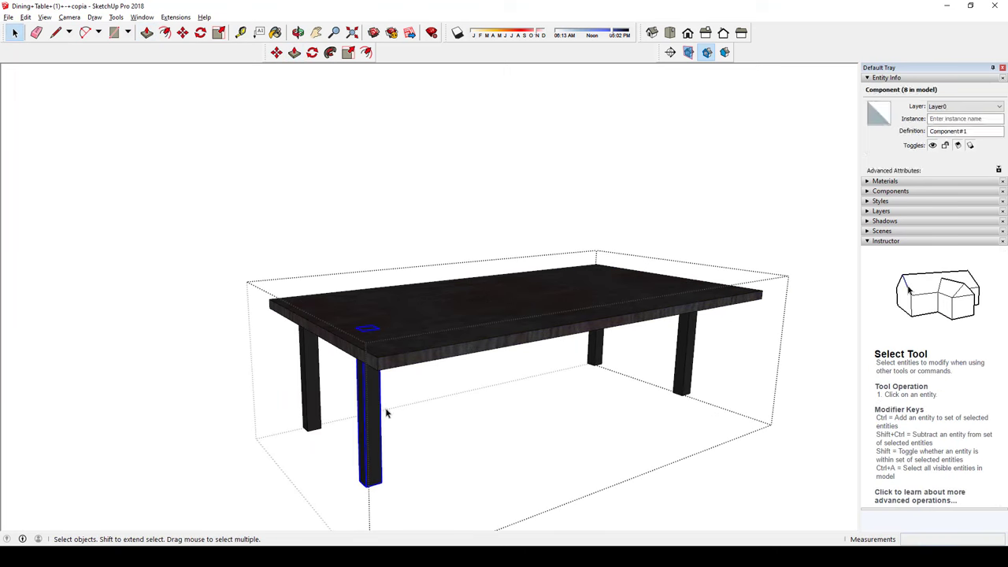
{"action": "left_click", "coordinate": [690, 361], "text": "ctrl"}
{"action": "key", "text": "m"}
{"action": "left_click", "coordinate": [551, 419]}
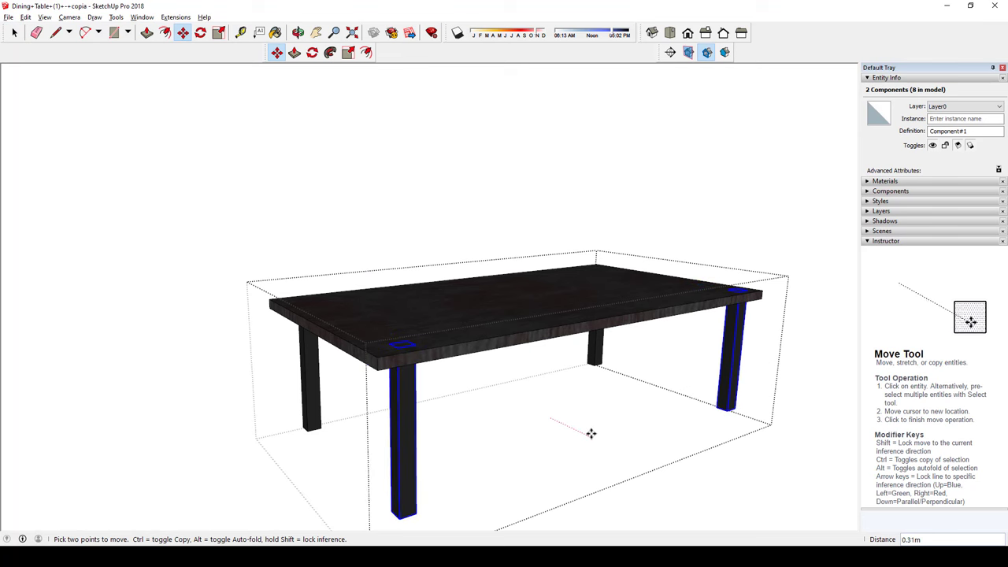
{"action": "mouse_move", "coordinate": [593, 434]}
{"action": "middle_mouse_down"}
{"action": "mouse_move", "coordinate": [617, 371]}
{"action": "mouse_move", "coordinate": [613, 384]}
{"action": "mouse_move", "coordinate": [720, 347]}
{"action": "middle_mouse_up"}
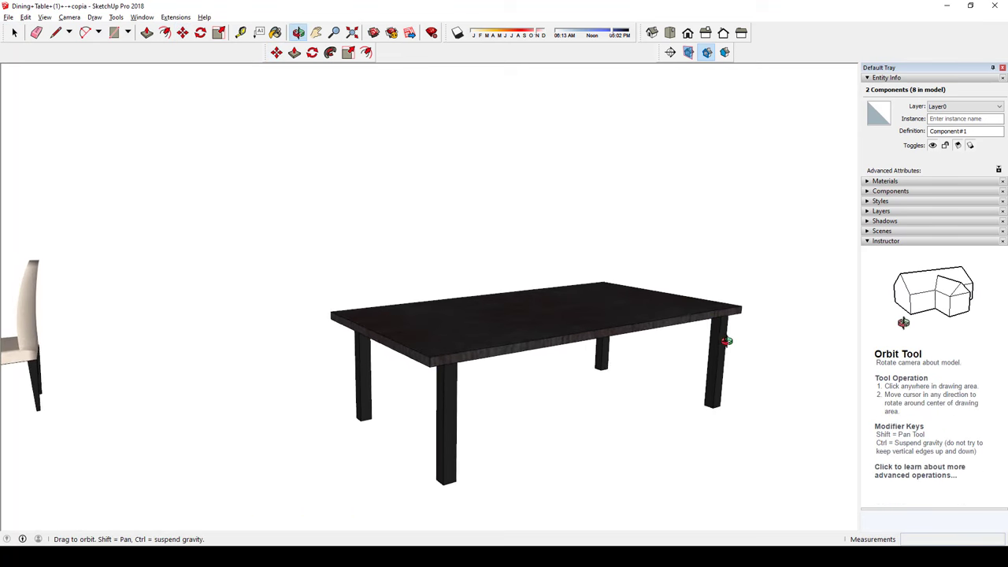
{"action": "left_click", "coordinate": [718, 352]}
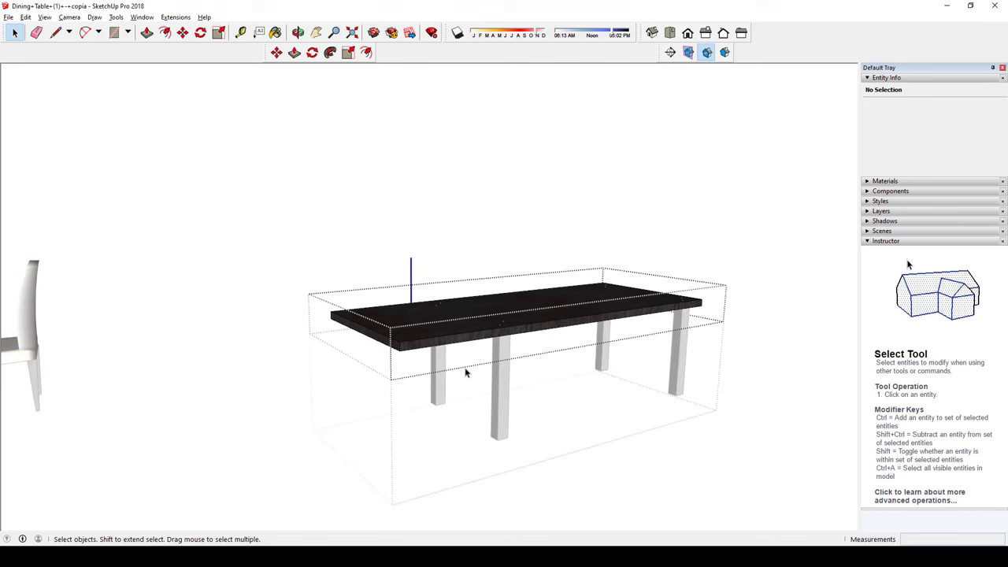
{"action": "mouse_move", "coordinate": [465, 372]}
{"action": "middle_mouse_down"}
{"action": "mouse_move", "coordinate": [376, 343]}
{"action": "mouse_move", "coordinate": [450, 378]}
{"action": "mouse_move", "coordinate": [410, 339]}
{"action": "middle_mouse_up"}
{"action": "scroll", "coordinate": [410, 337], "scroll_direction": "up", "scroll_amount": 3}
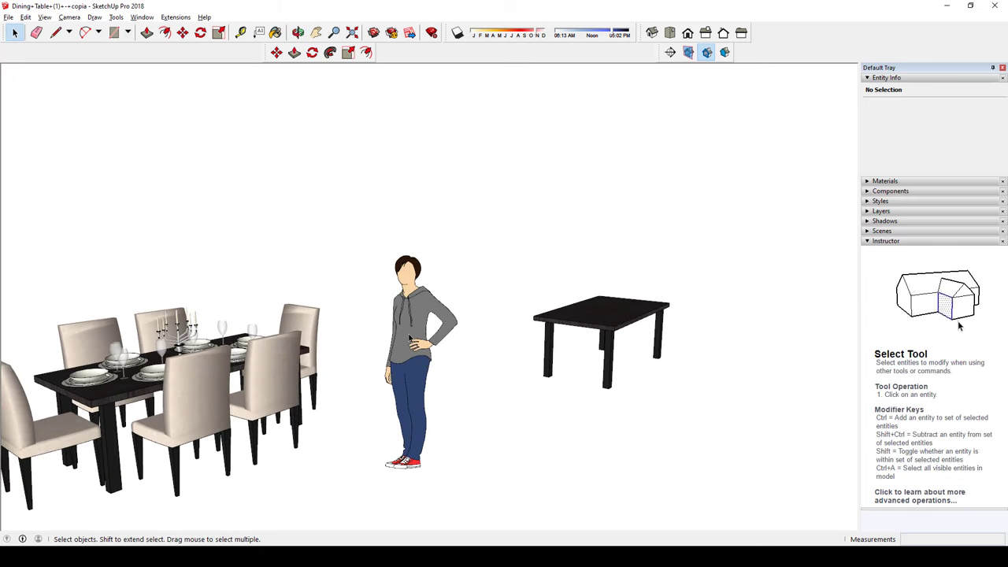
{"action": "left_click", "coordinate": [416, 337]}
{"action": "mouse_move", "coordinate": [460, 344]}
{"action": "middle_mouse_down"}
{"action": "mouse_move", "coordinate": [453, 290]}
{"action": "mouse_move", "coordinate": [448, 344]}
{"action": "middle_mouse_up"}
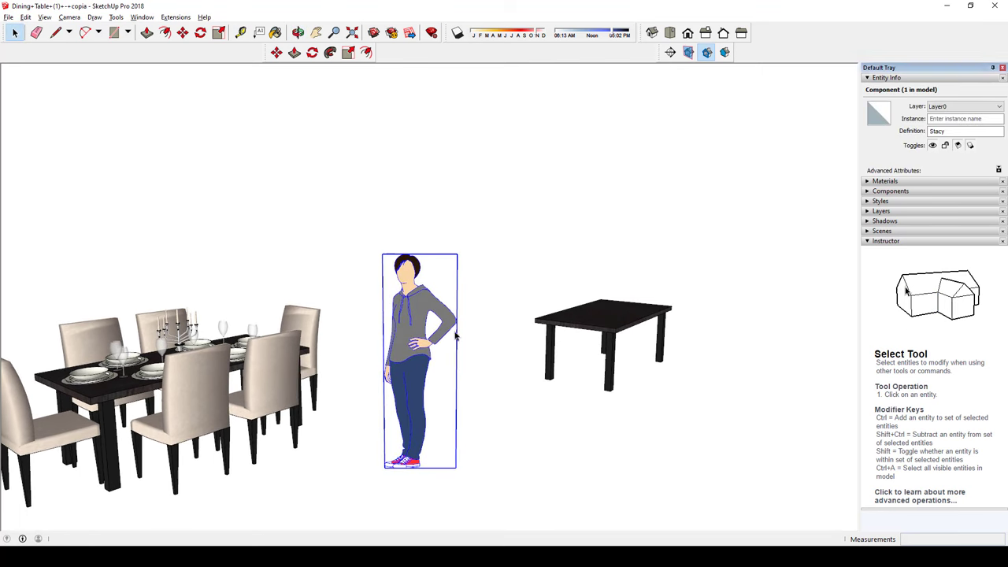
{"action": "key", "text": "s"}
{"action": "left_click", "coordinate": [456, 363]}
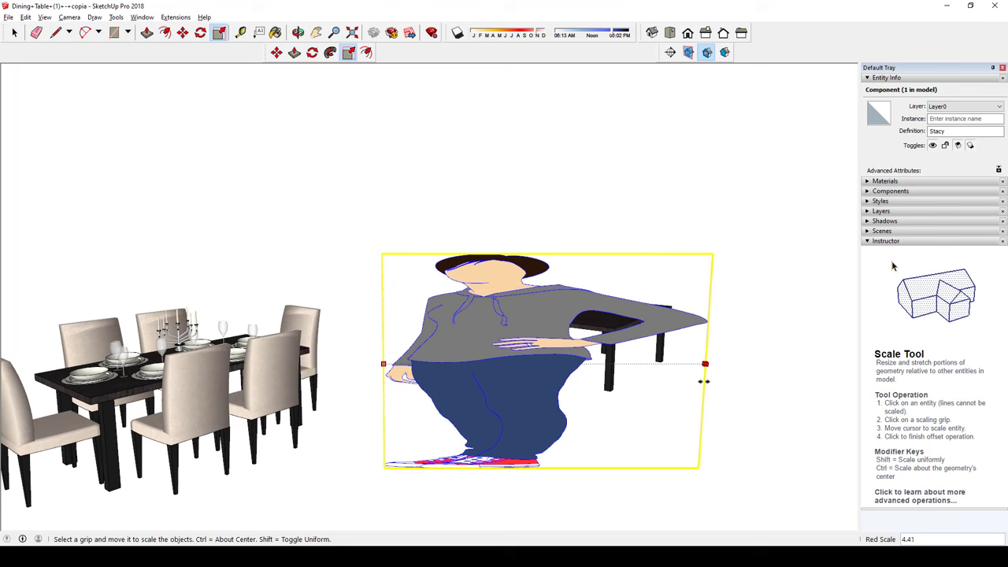
{"action": "left_click", "coordinate": [683, 383]}
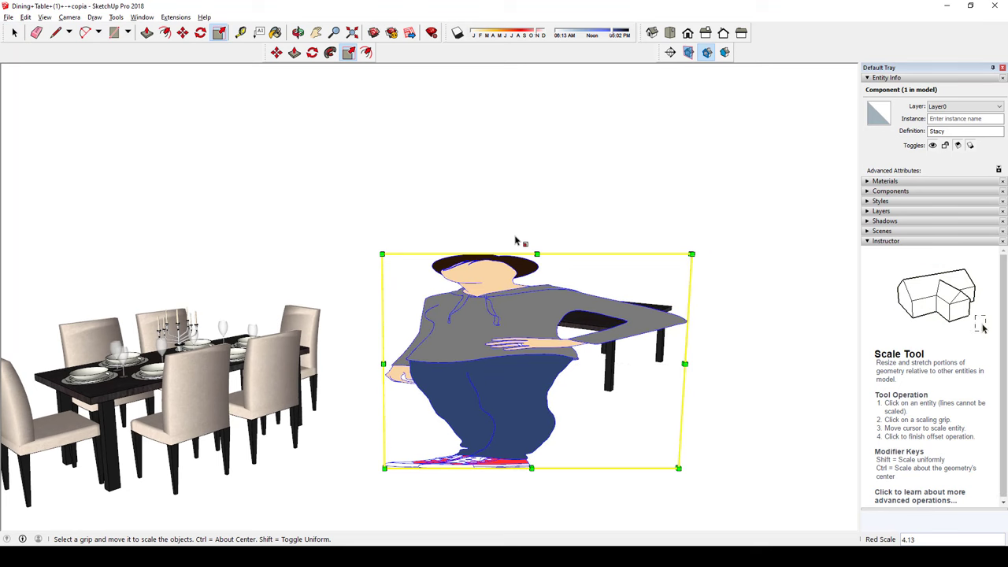
{"action": "left_click", "coordinate": [534, 252]}
{"action": "left_click", "coordinate": [533, 113]}
{"action": "mouse_move", "coordinate": [533, 113]}
{"action": "middle_mouse_down"}
{"action": "mouse_move", "coordinate": [533, 190]}
{"action": "mouse_move", "coordinate": [551, 229]}
{"action": "middle_mouse_up"}
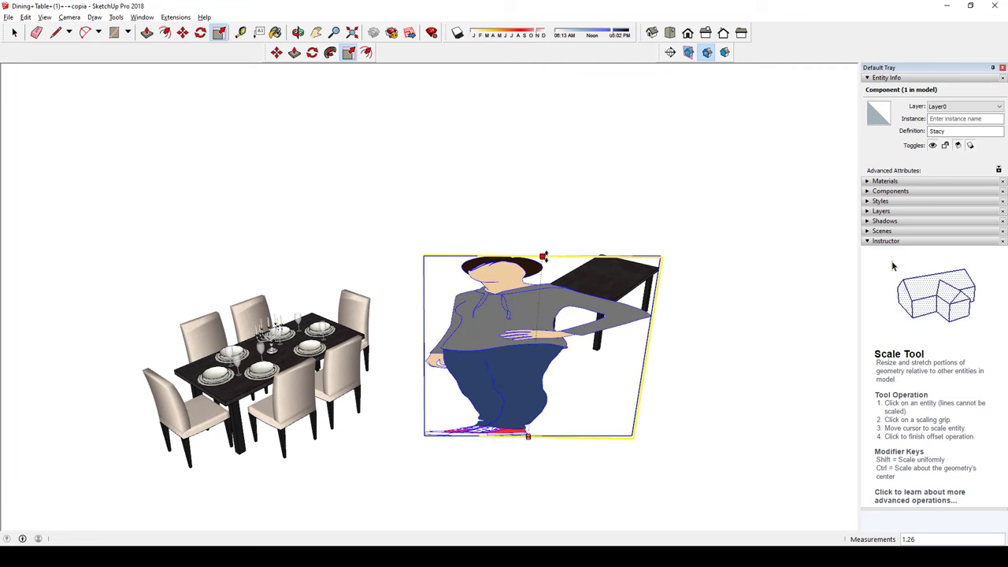
{"action": "key", "text": "Escape"}
{"action": "key", "text": "ctrl+z"}
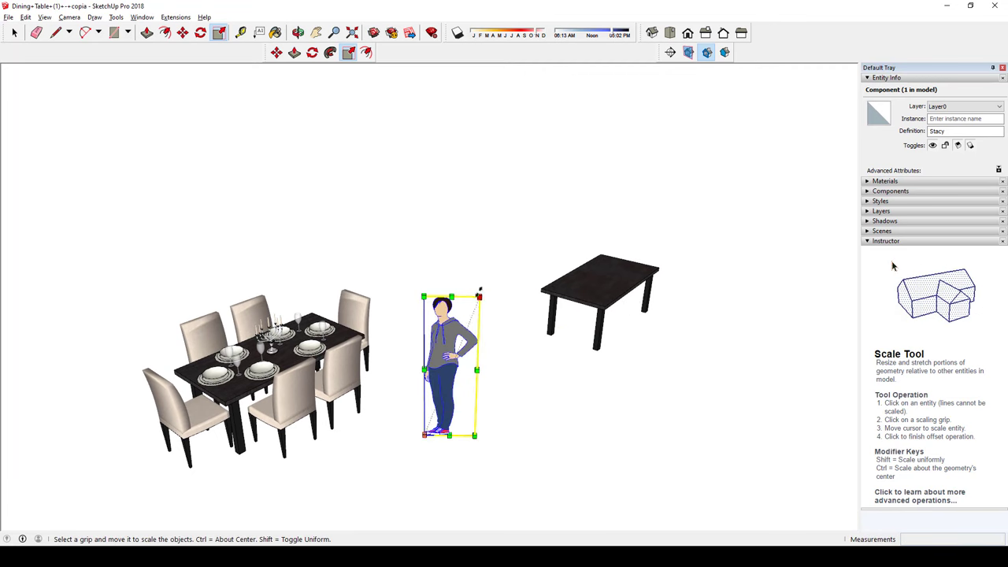
{"action": "left_click", "coordinate": [479, 297]}
{"action": "key", "text": "Escape"}
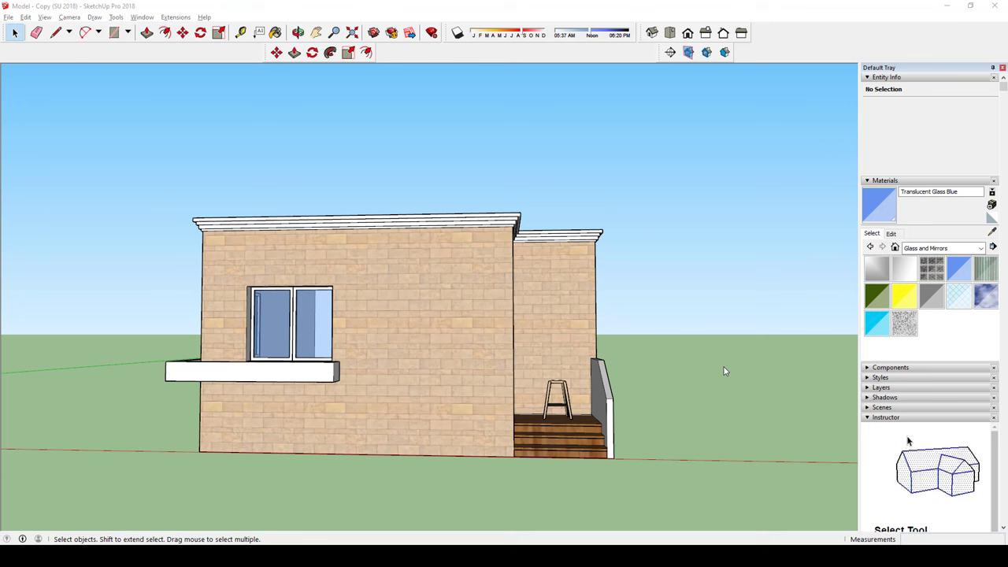
{"action": "left_click", "coordinate": [416, 311]}
{"action": "double_click", "coordinate": [474, 317]}
{"action": "left_click", "coordinate": [465, 308]}
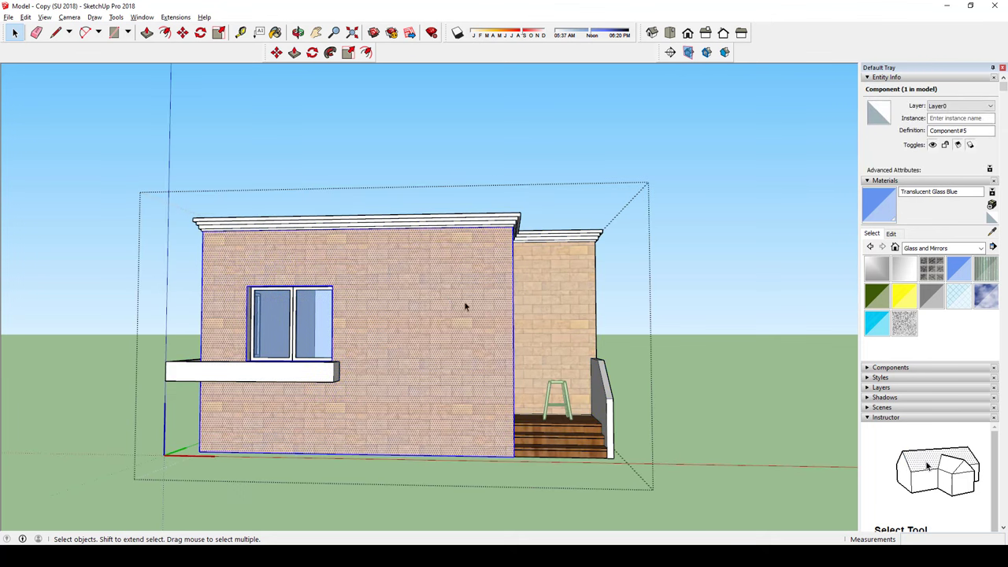
{"action": "left_click", "coordinate": [515, 391]}
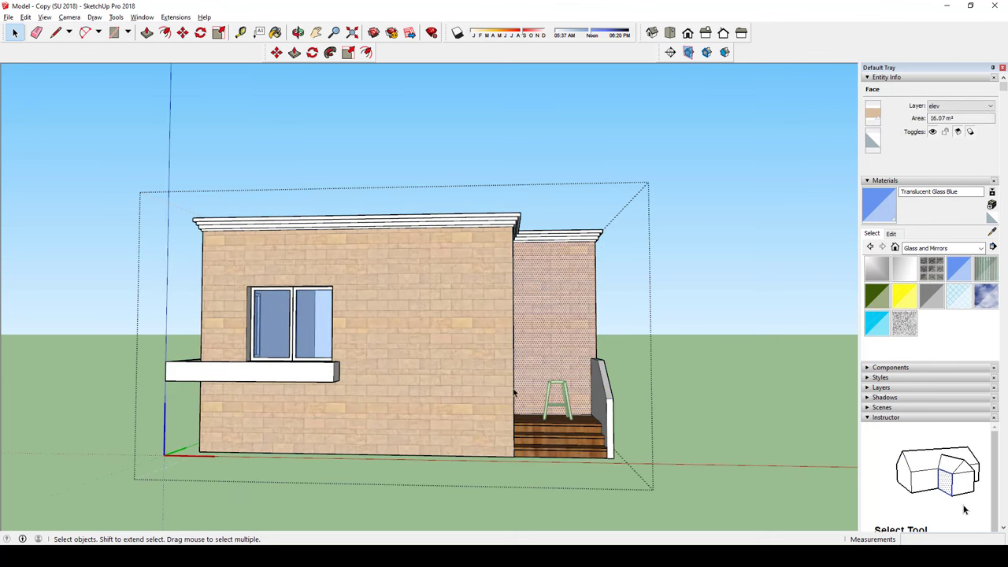
{"action": "left_click", "coordinate": [544, 325]}
{"action": "left_click", "coordinate": [707, 312]}
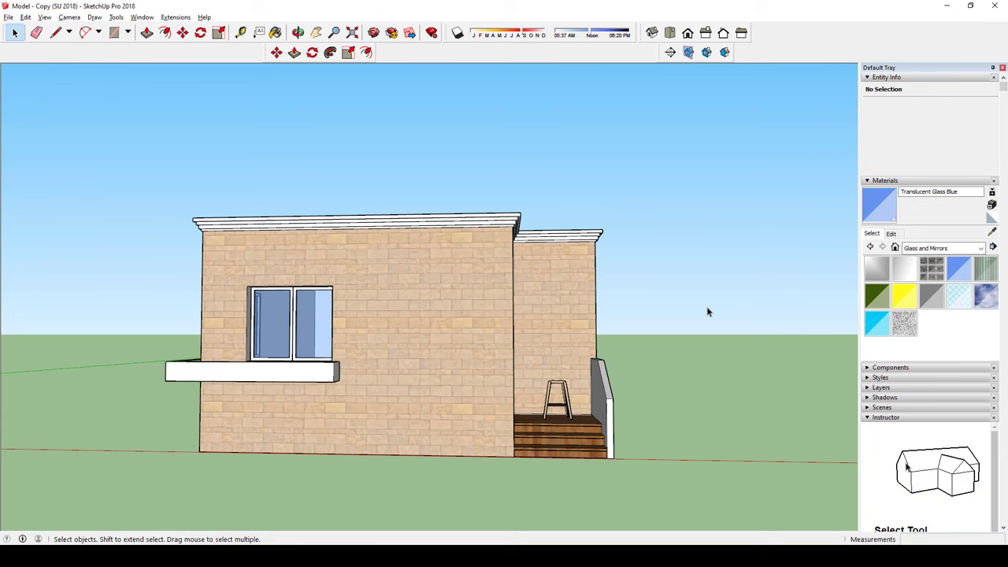
{"action": "middle_click_drag", "start_coordinate": [705, 372], "coordinate": [641, 329]}
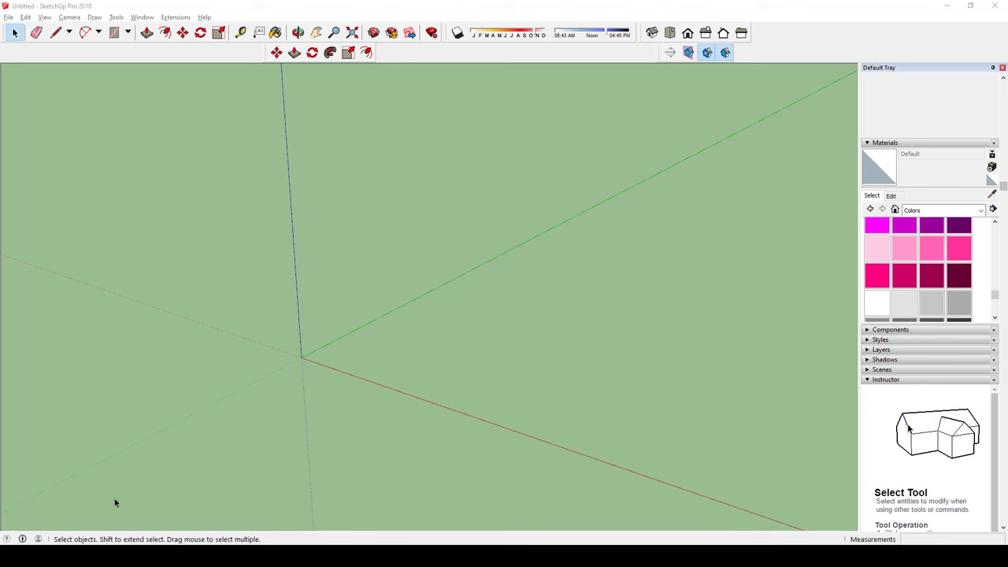
{"action": "left_click", "coordinate": [181, 516]}
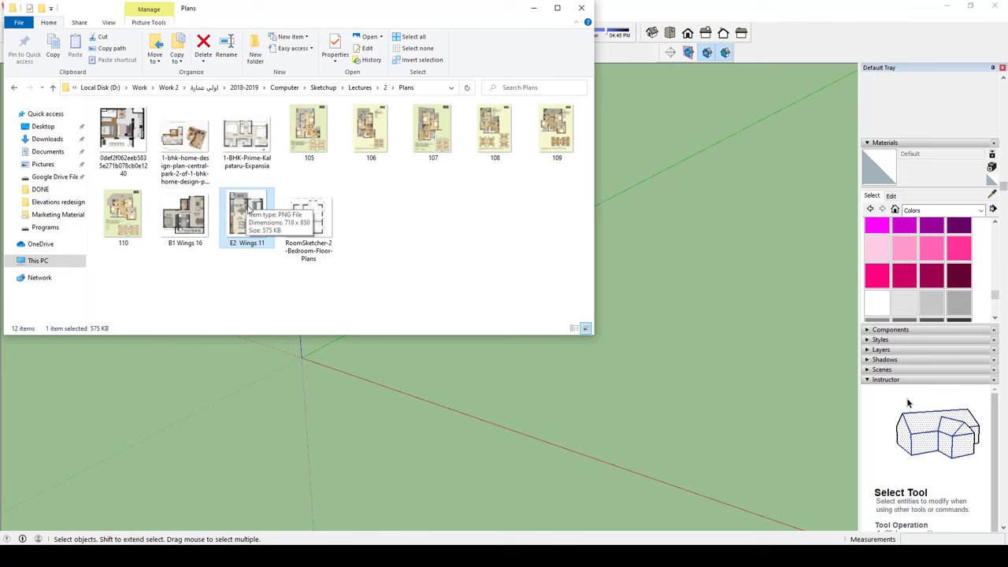
{"action": "left_click_drag", "start_coordinate": [247, 214], "coordinate": [340, 372]}
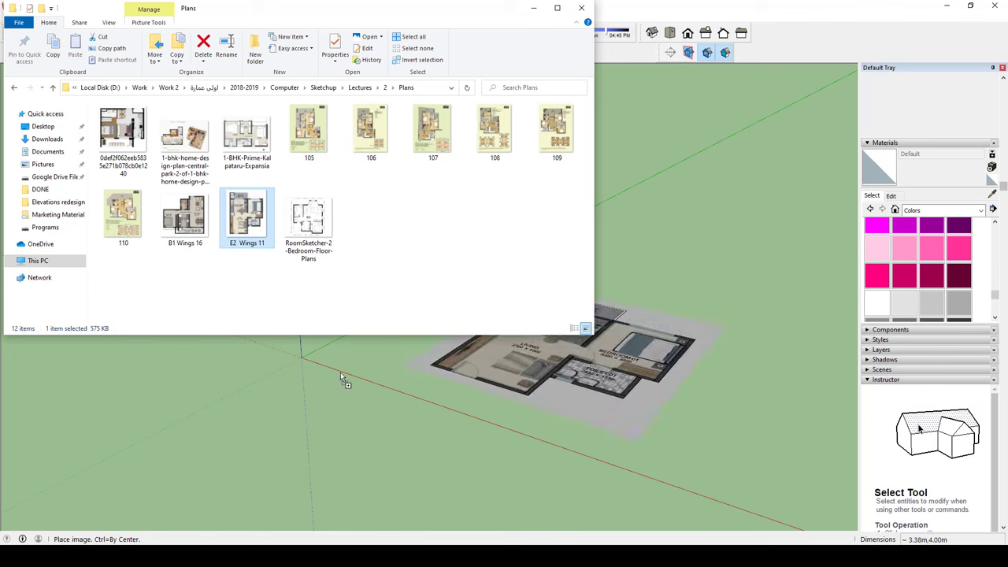
{"action": "left_click", "coordinate": [301, 358]}
{"action": "key", "text": "s"}
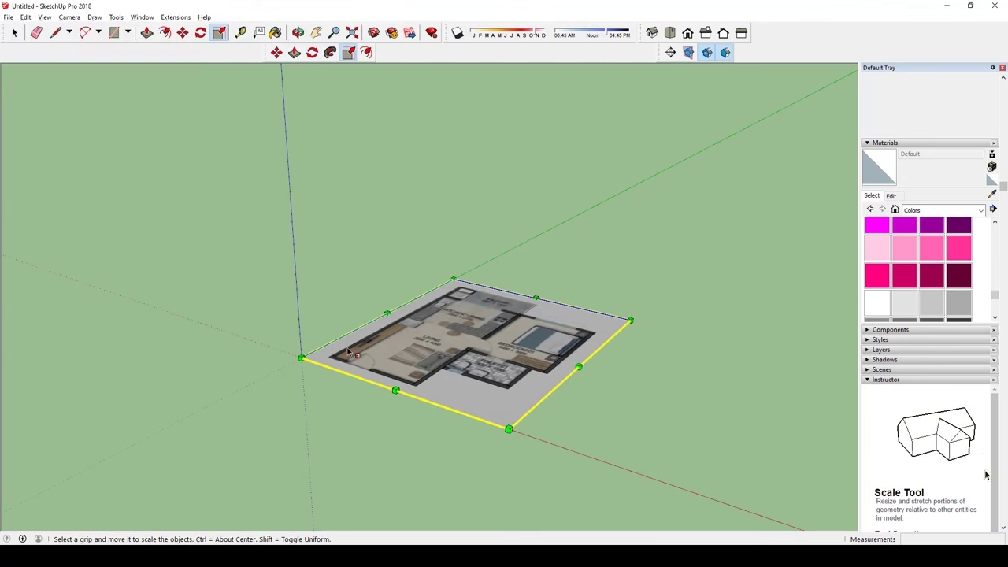
{"action": "middle_click_drag", "start_coordinate": [511, 227], "coordinate": [530, 283]}
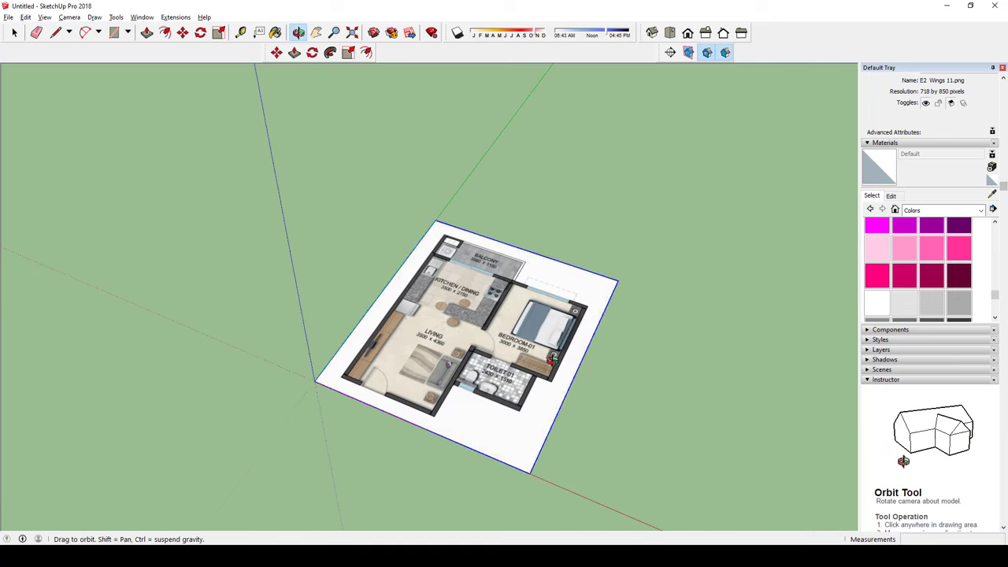
{"action": "key", "text": "space"}
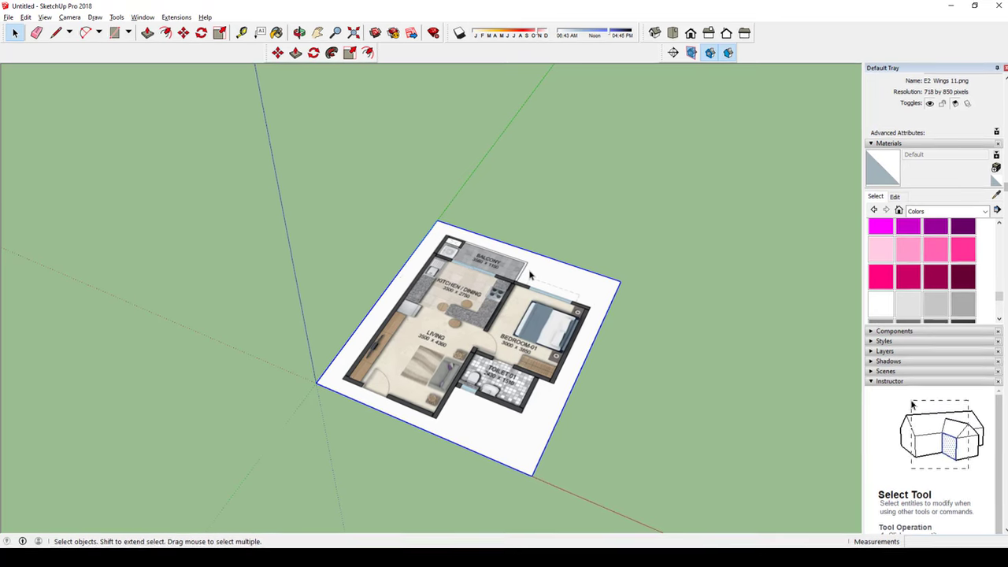
{"action": "key", "text": "Delete"}
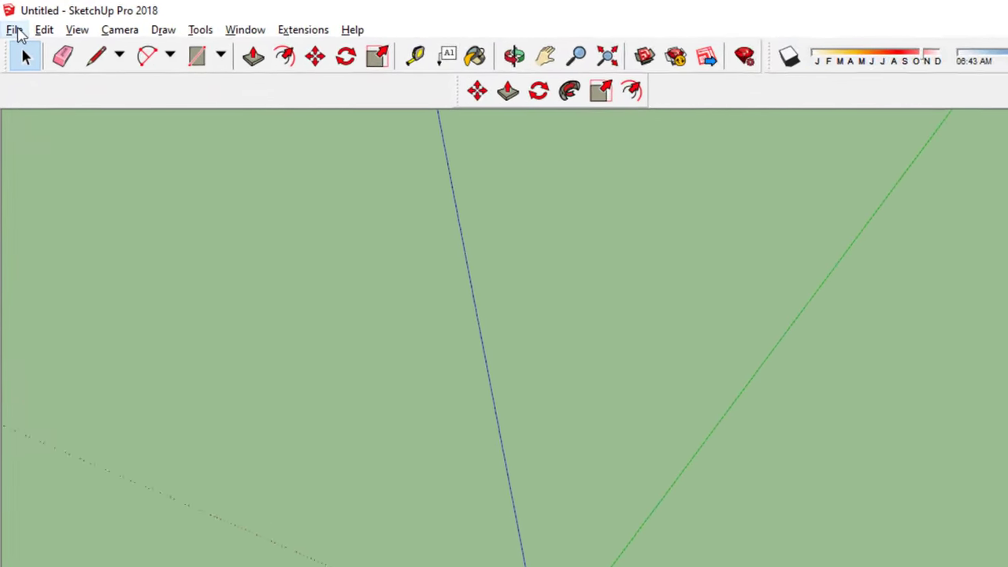
Step: Import the E2 Wings 11 image under All Supported Image Types, anchoring its corner at the origin
{"action": "left_click", "coordinate": [13, 25]}
{"action": "left_click", "coordinate": [84, 455]}
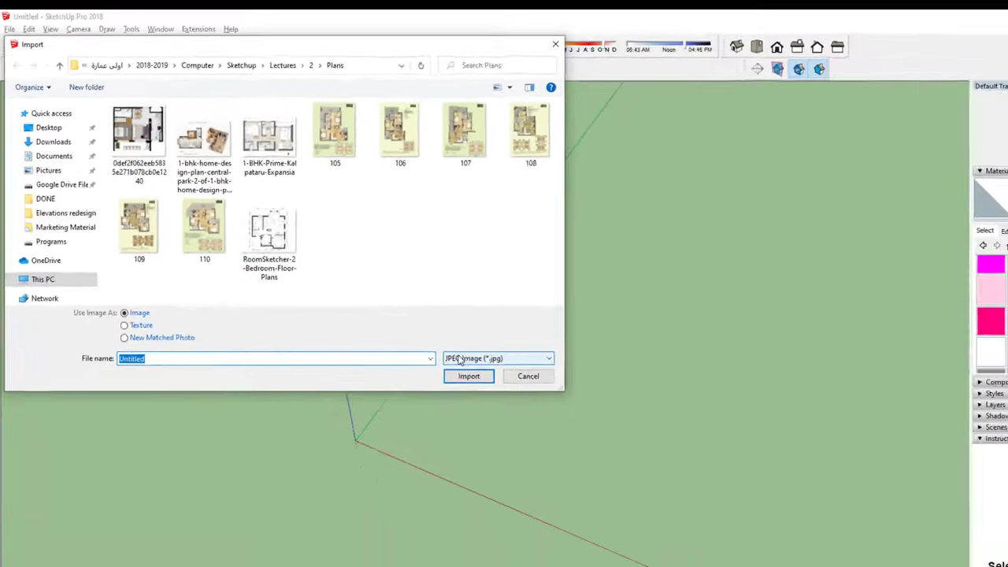
{"action": "left_click", "coordinate": [426, 320]}
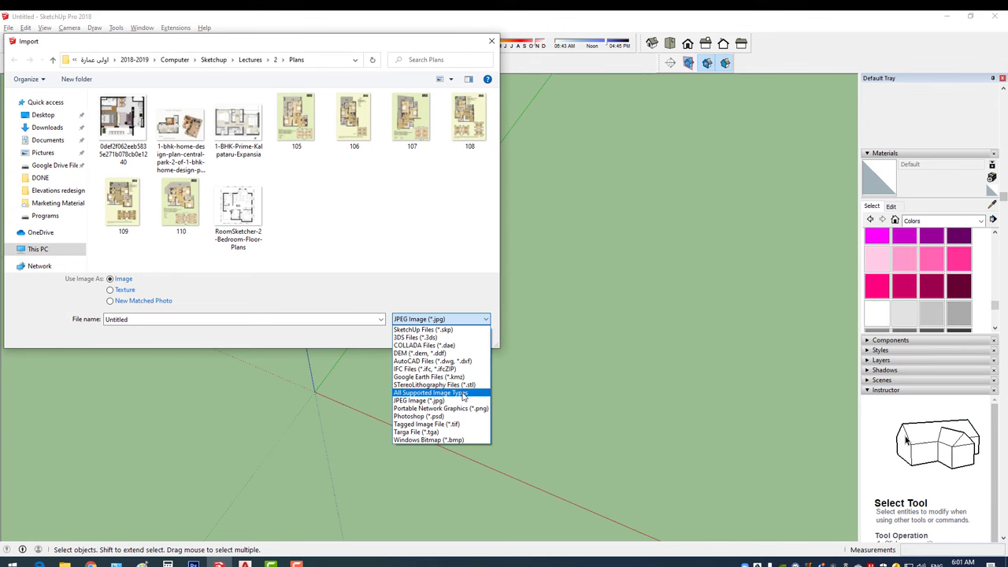
{"action": "left_click", "coordinate": [463, 397]}
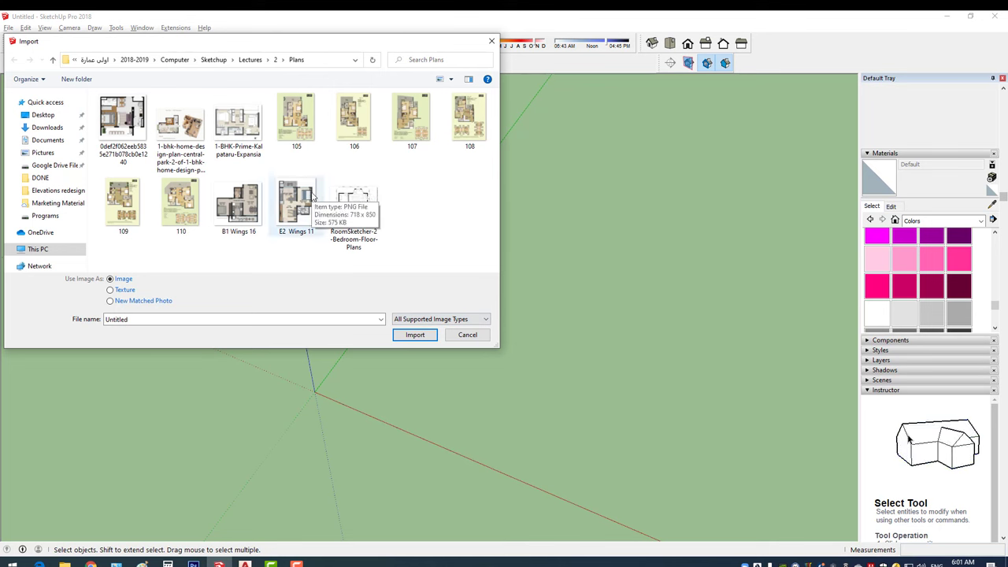
{"action": "left_click", "coordinate": [297, 211]}
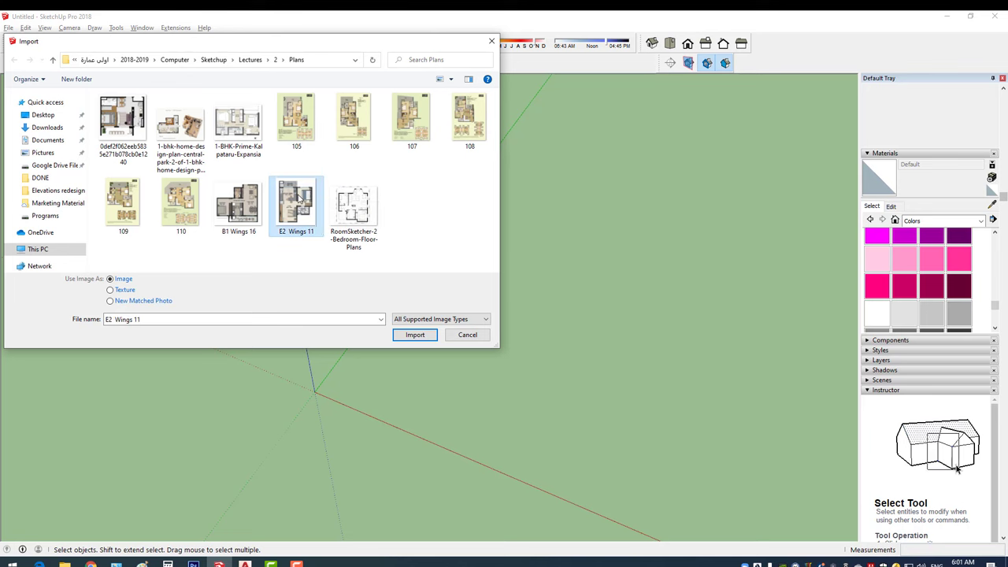
{"action": "left_click", "coordinate": [415, 336]}
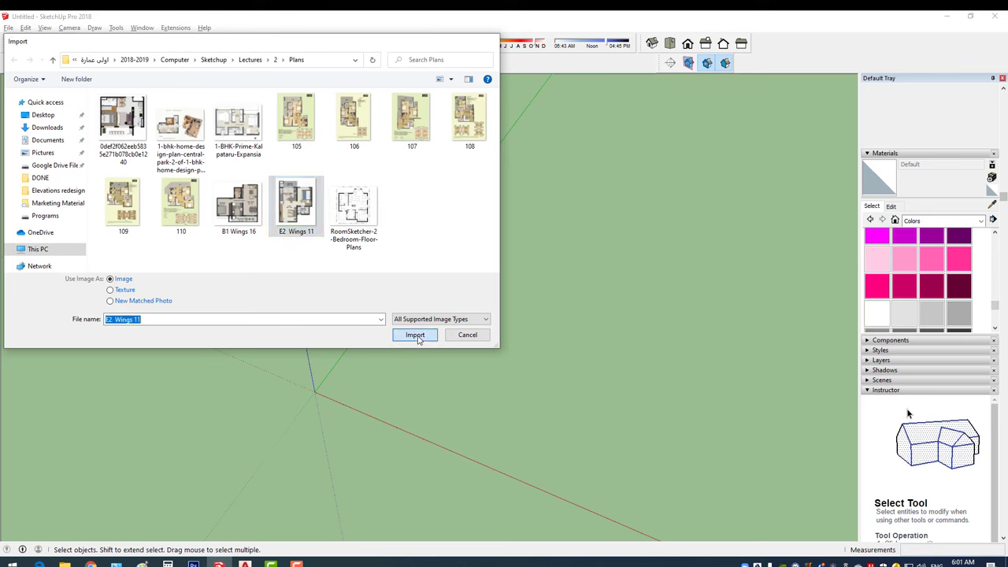
{"action": "left_click", "coordinate": [314, 393]}
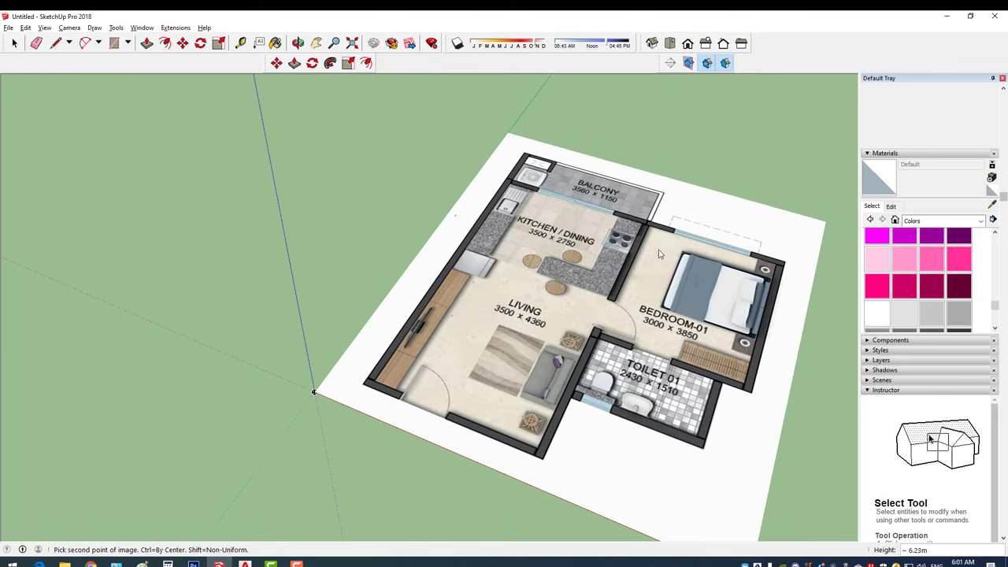
Step: Size the E2 Wings 11 image, view it from above, and measure the bedroom wall (about 3.29 m)
{"action": "left_click", "coordinate": [785, 178]}
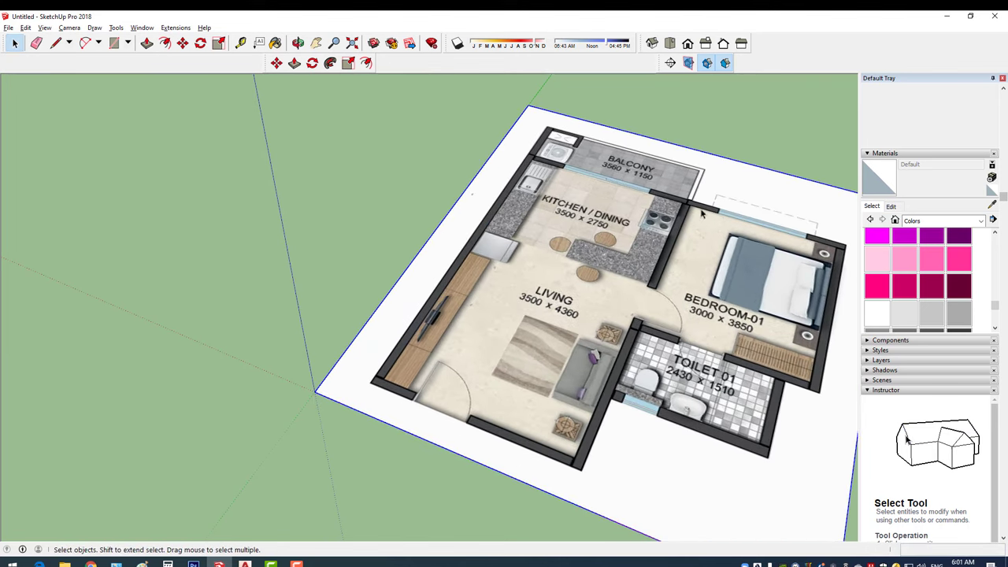
{"action": "mouse_move", "coordinate": [785, 178]}
{"action": "middle_mouse_down"}
{"action": "mouse_move", "coordinate": [345, 335]}
{"action": "mouse_move", "coordinate": [358, 255]}
{"action": "middle_mouse_up"}
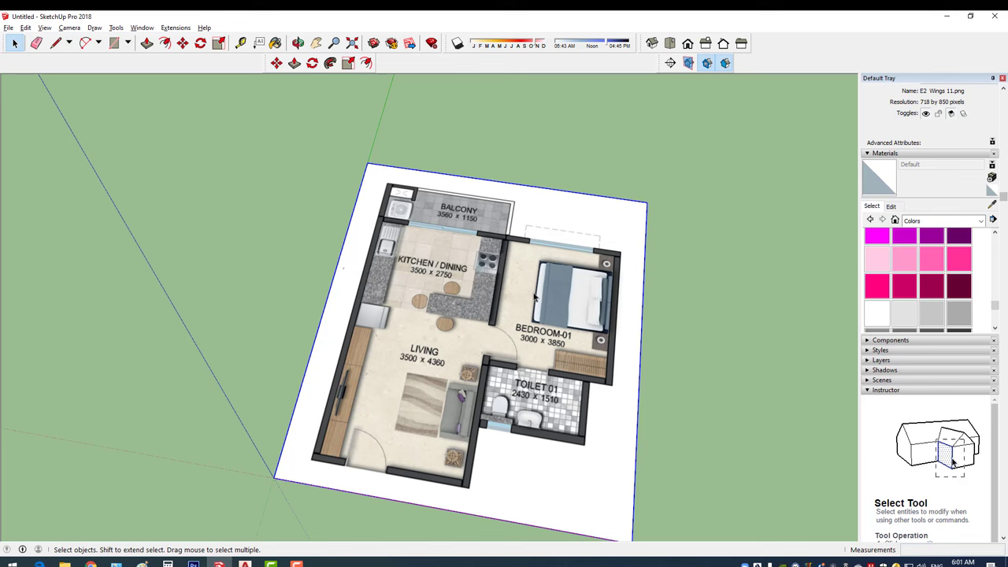
{"action": "left_click", "coordinate": [240, 43]}
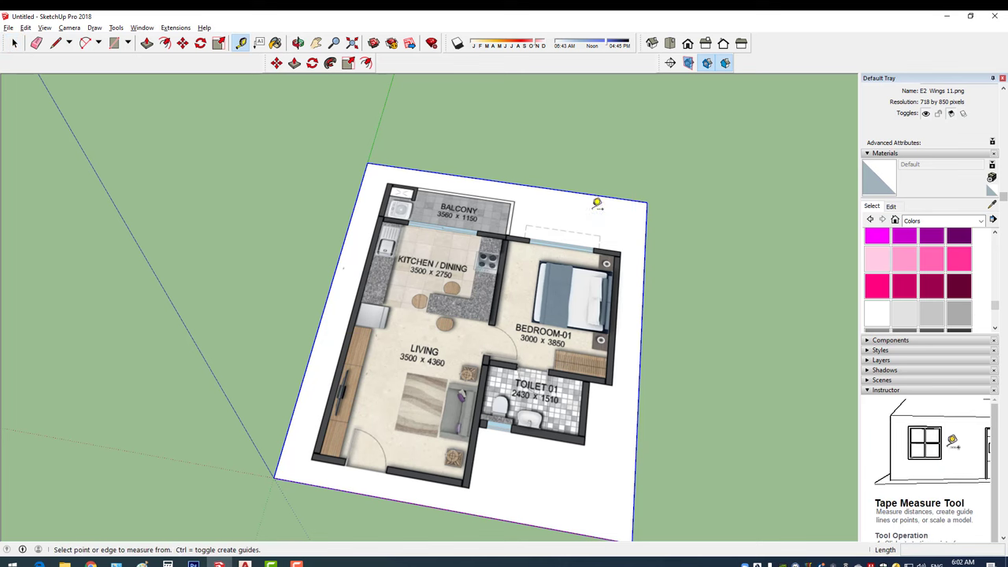
{"action": "scroll", "coordinate": [490, 339], "scroll_direction": "up", "scroll_amount": 3}
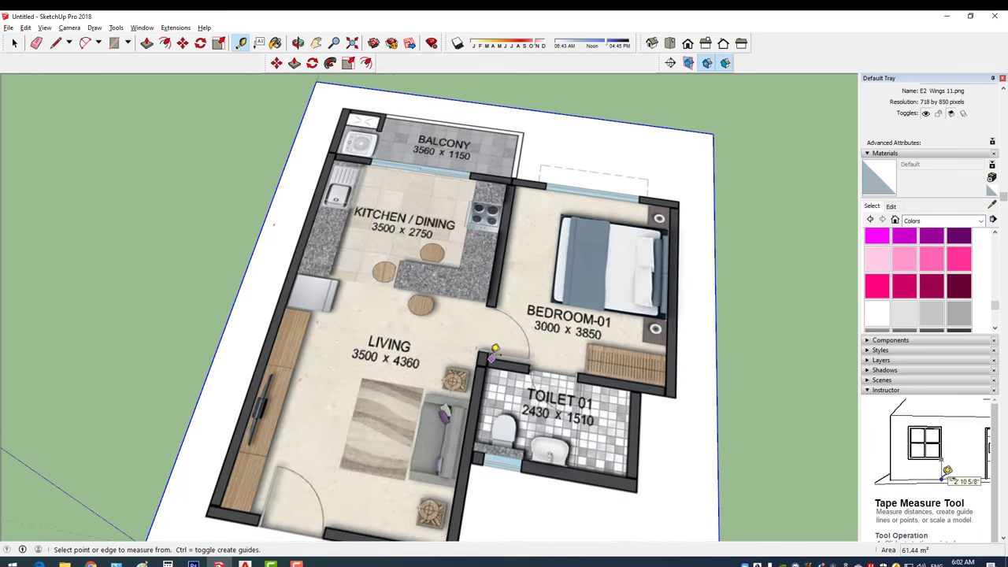
{"action": "scroll", "coordinate": [490, 346], "scroll_direction": "up", "scroll_amount": 2}
{"action": "left_click", "coordinate": [488, 360]}
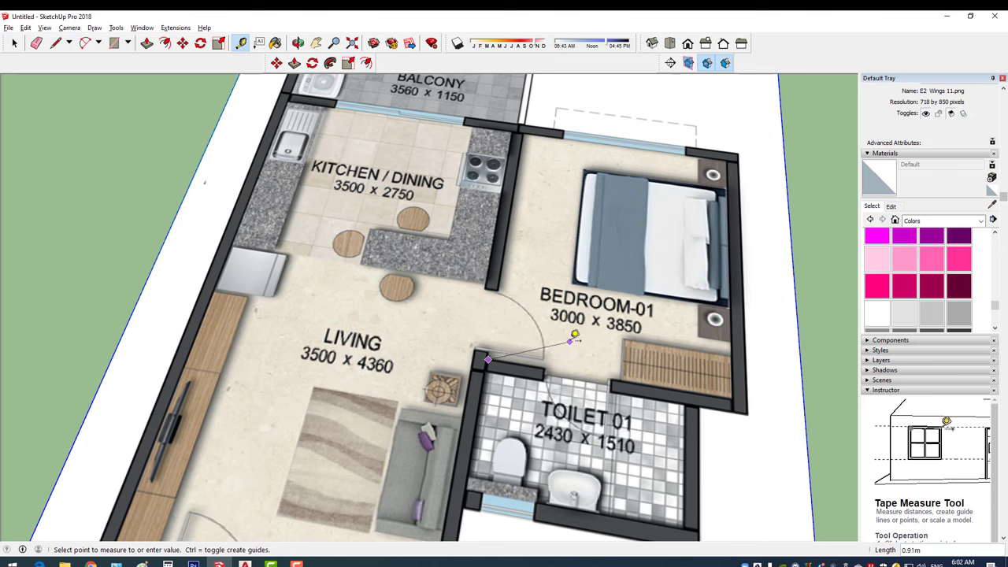
{"action": "left_click", "coordinate": [555, 318]}
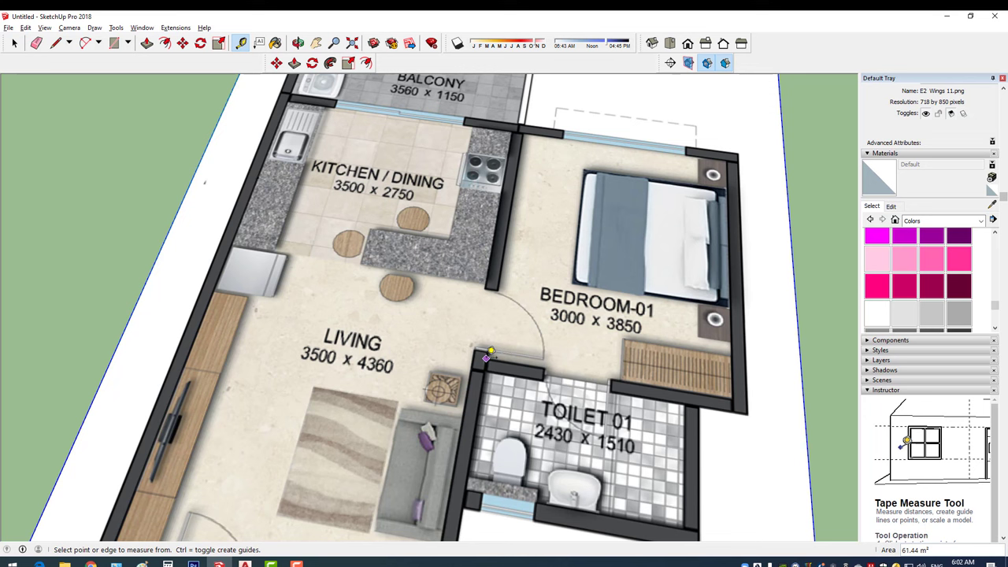
{"action": "left_click", "coordinate": [486, 359]}
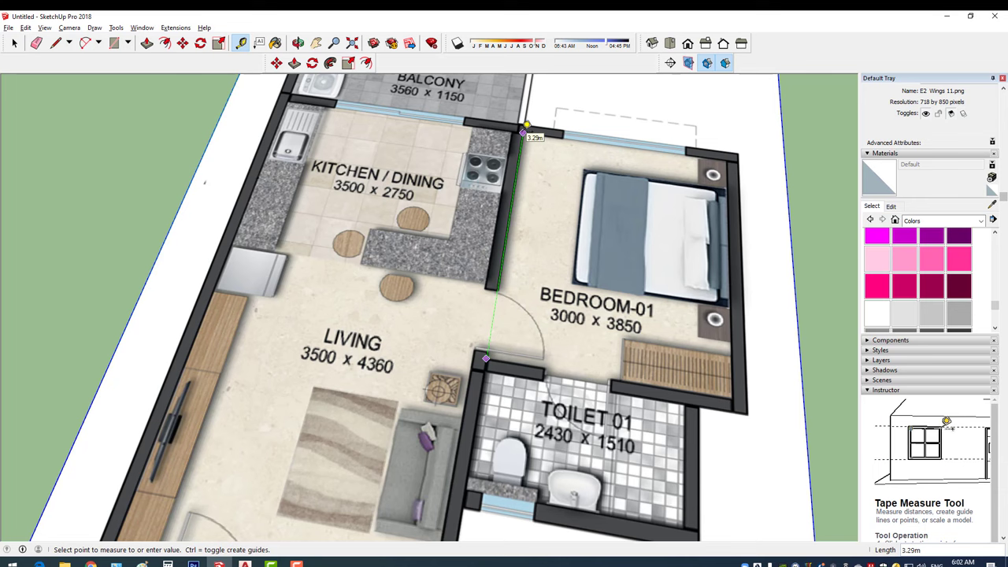
Step: Rescale the whole model by measuring the bedroom wall and entering 3.85 m
{"action": "key", "text": "space"}
{"action": "scroll", "coordinate": [528, 138], "scroll_direction": "down", "scroll_amount": 3}
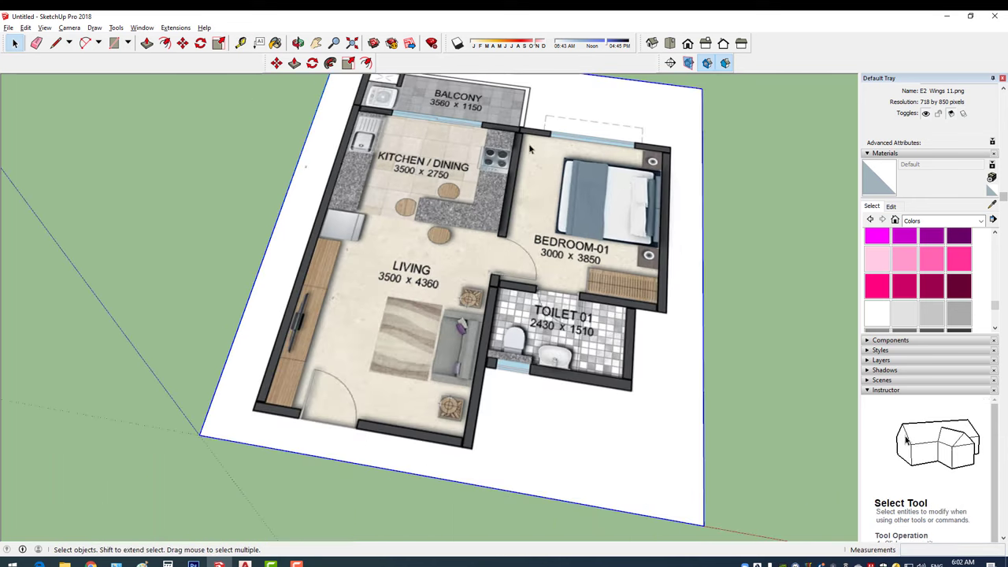
{"action": "scroll", "coordinate": [707, 170], "scroll_direction": "down", "scroll_amount": 2}
{"action": "middle_click_drag", "start_coordinate": [704, 180], "coordinate": [568, 315]}
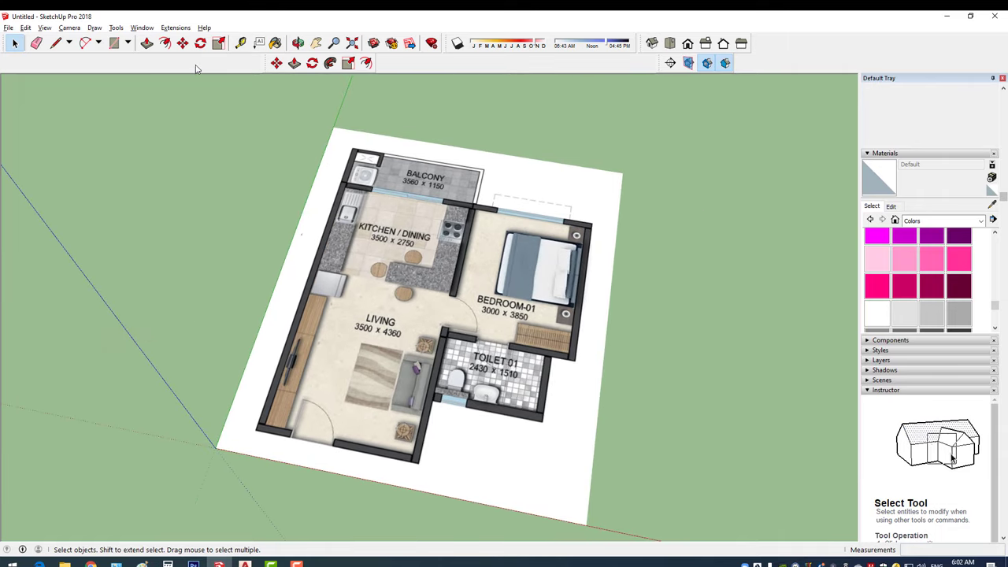
{"action": "left_click", "coordinate": [241, 44]}
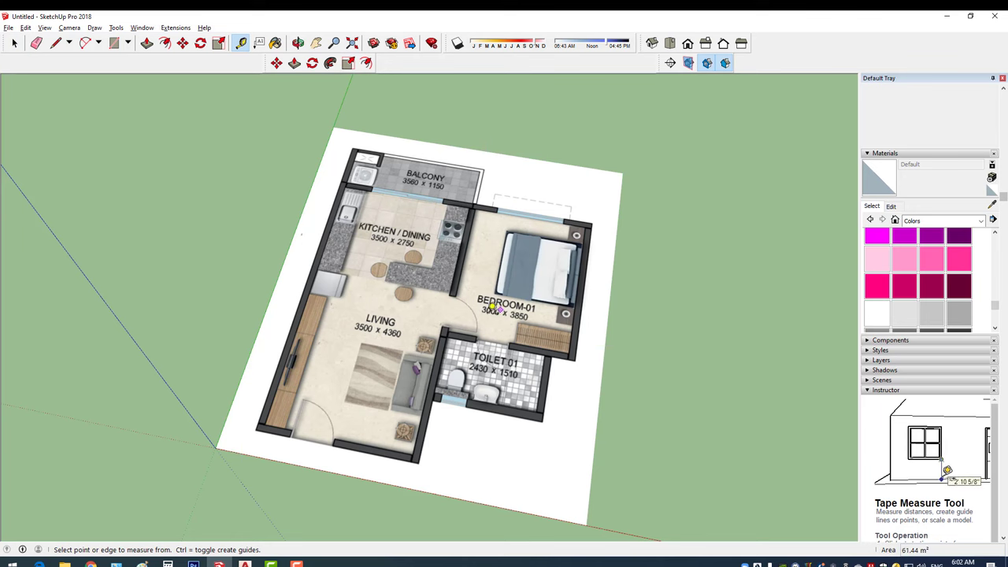
{"action": "scroll", "coordinate": [457, 328], "scroll_direction": "up", "scroll_amount": 3}
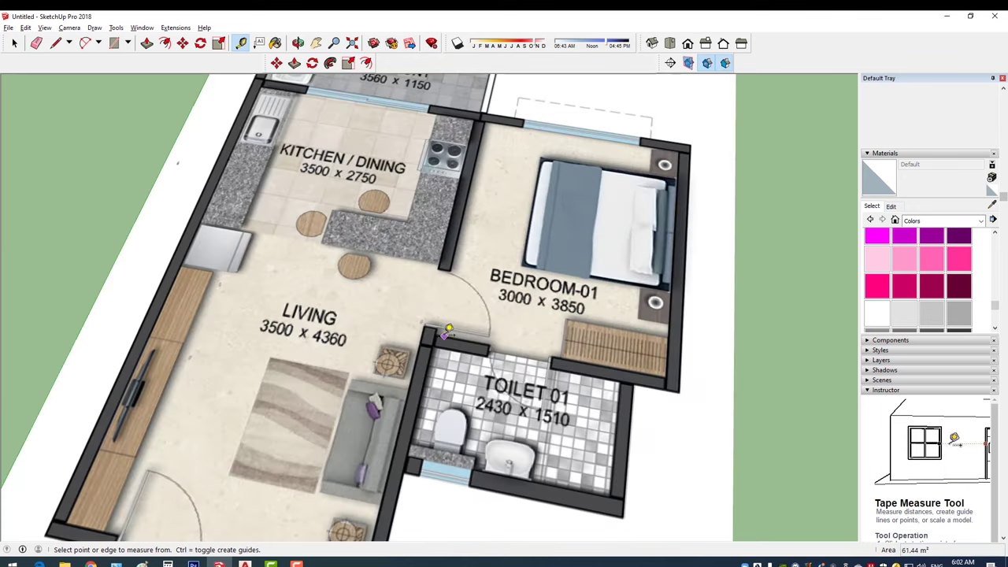
{"action": "left_click", "coordinate": [437, 334]}
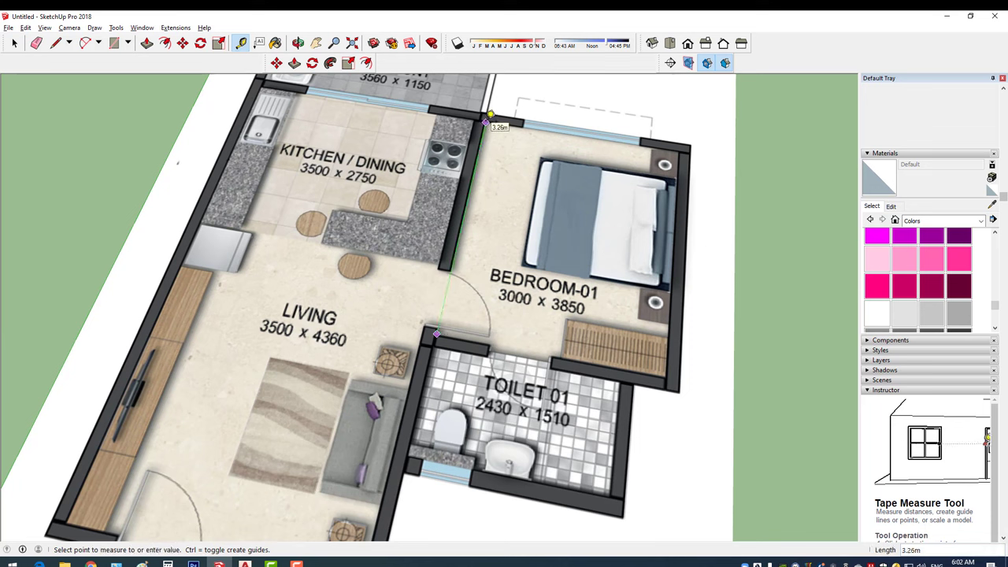
{"action": "left_click", "coordinate": [490, 115]}
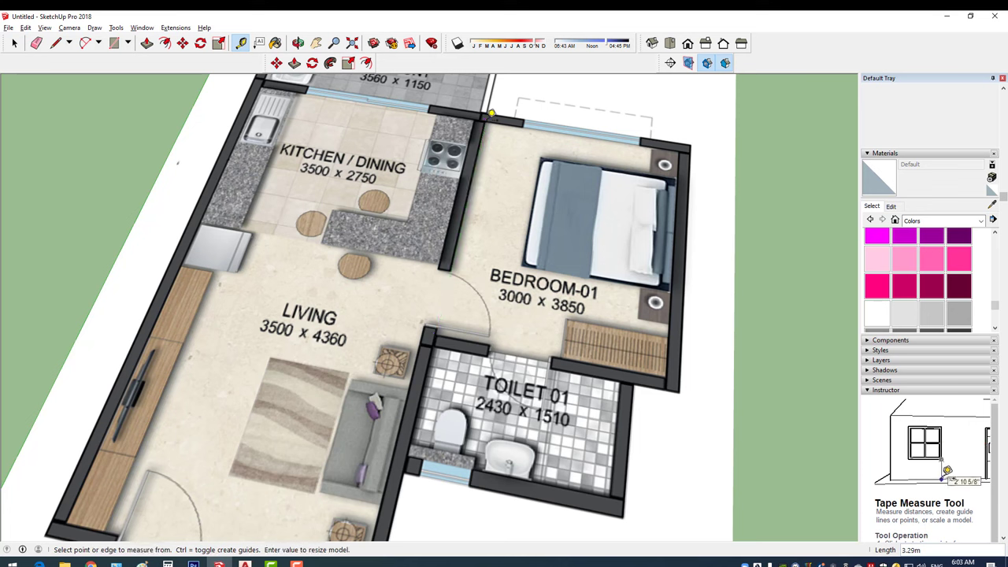
{"action": "type", "text": "3"}
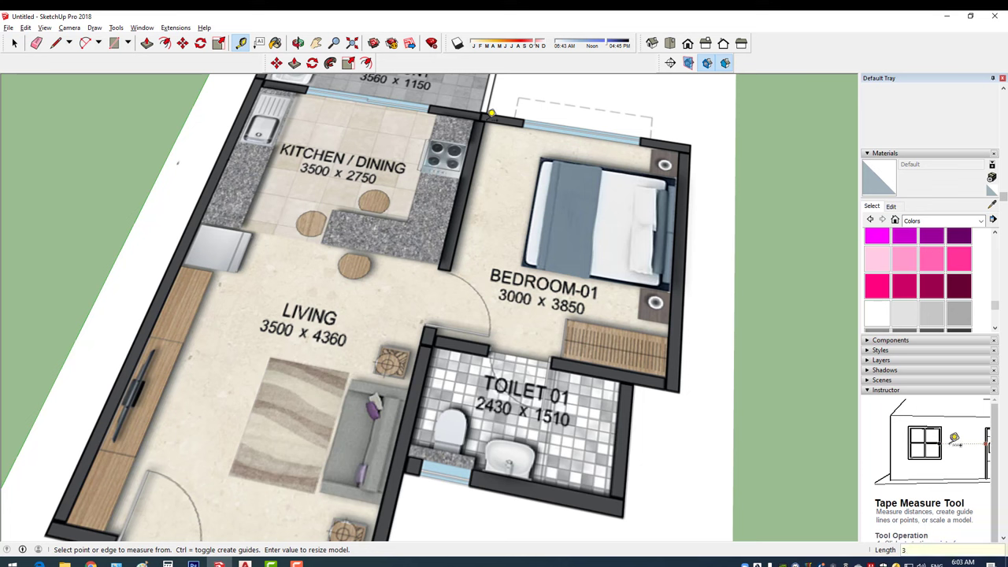
{"action": "type", "text": "."}
{"action": "type", "text": "85"}
{"action": "key", "text": "Return"}
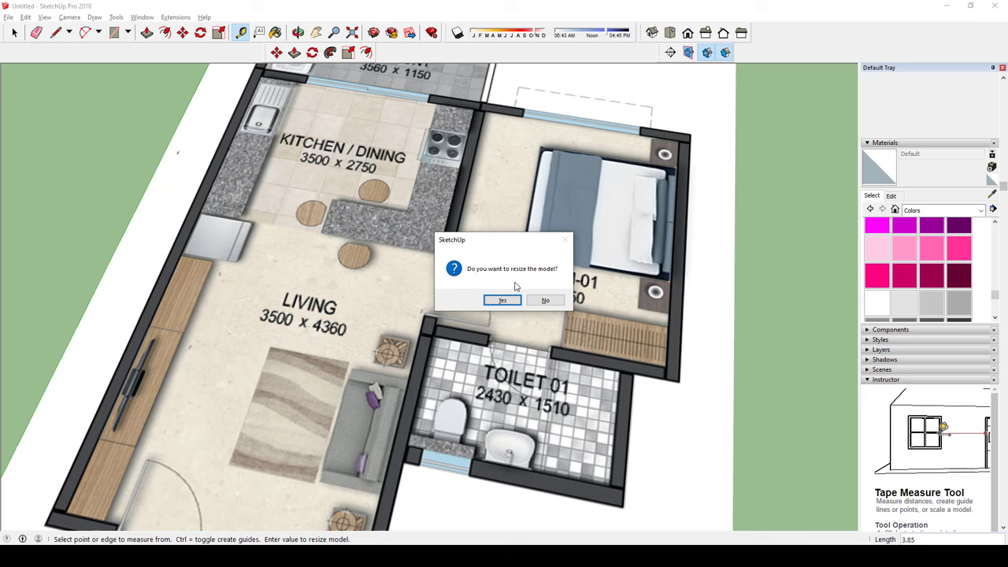
{"action": "left_click", "coordinate": [503, 300]}
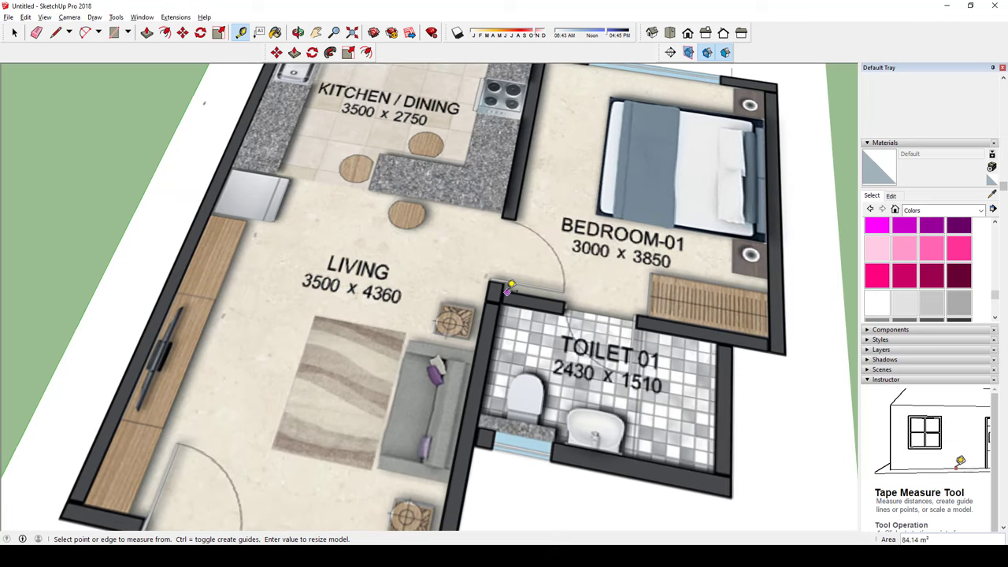
Step: Re-measure the bedroom wall to confirm it now reads 3.85 m
{"action": "scroll", "coordinate": [604, 171], "scroll_direction": "down", "scroll_amount": 4}
{"action": "scroll", "coordinate": [650, 132], "scroll_direction": "up", "scroll_amount": 2}
{"action": "scroll", "coordinate": [450, 351], "scroll_direction": "up", "scroll_amount": 3}
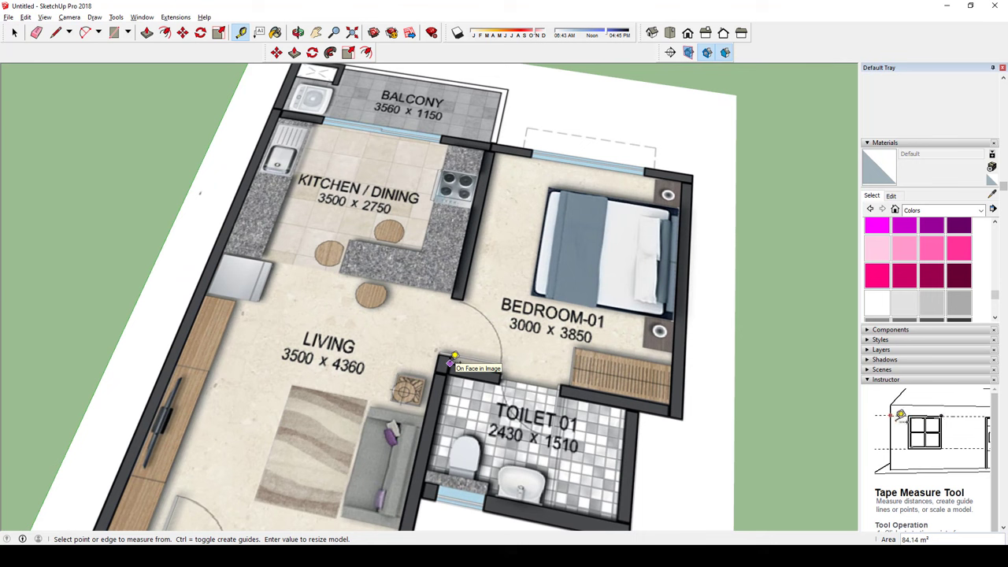
{"action": "left_click", "coordinate": [449, 364]}
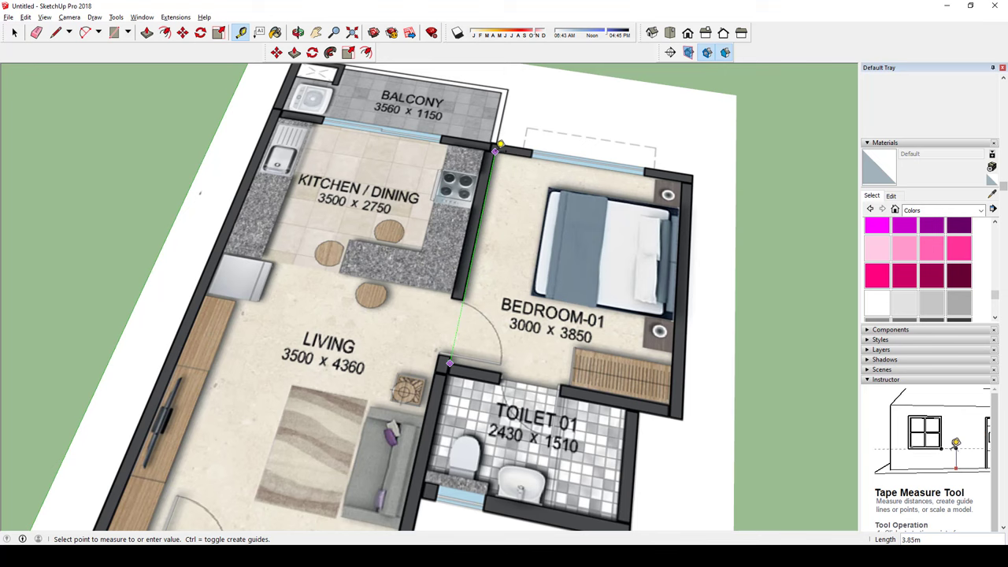
{"action": "left_click", "coordinate": [498, 147]}
{"action": "scroll", "coordinate": [498, 148], "scroll_direction": "down", "scroll_amount": 3}
{"action": "scroll", "coordinate": [504, 146], "scroll_direction": "down", "scroll_amount": 2}
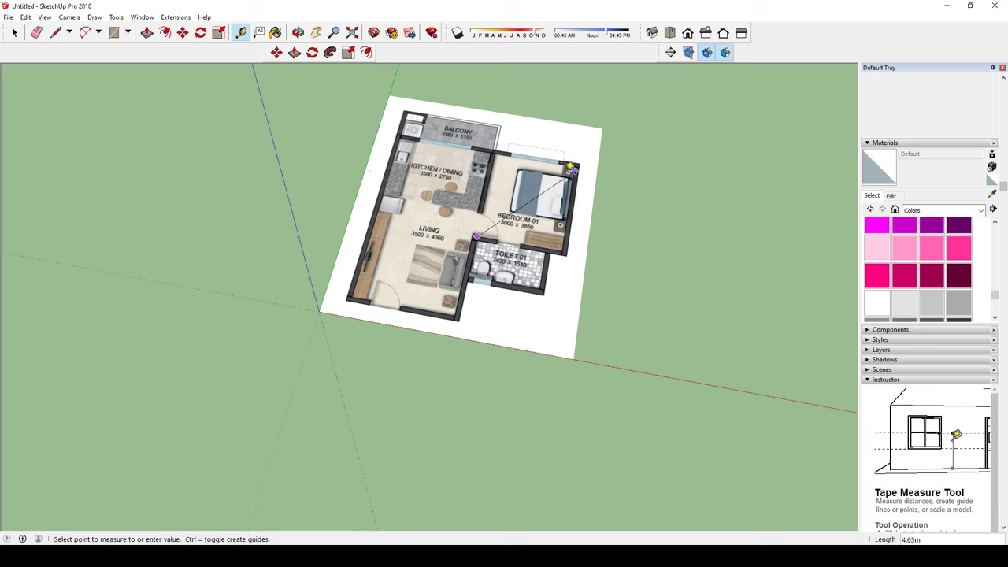
{"action": "middle_click_drag", "start_coordinate": [538, 136], "coordinate": [498, 193], "text": "shift"}
{"action": "key", "text": "space"}
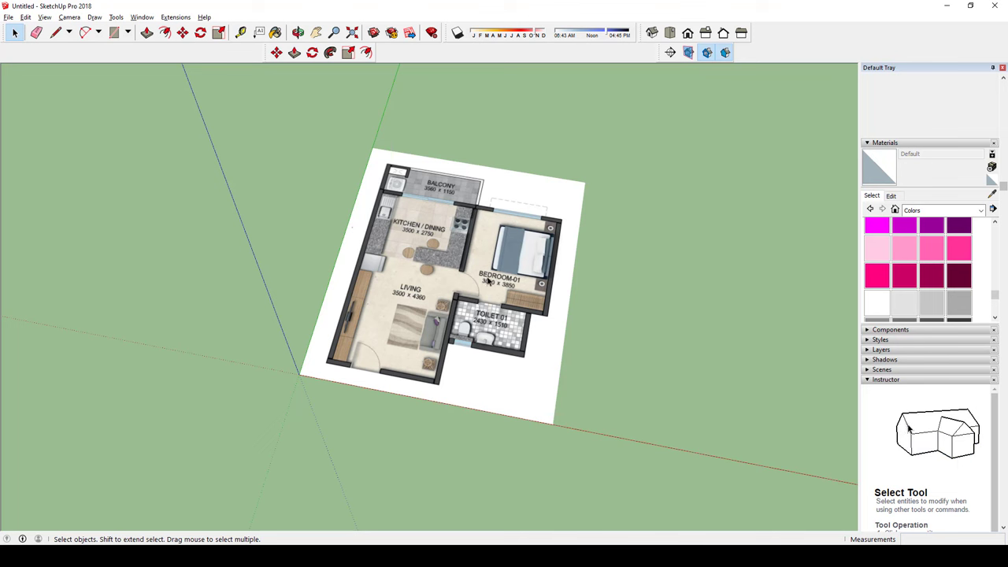
Step: Copy the floor-plan image to the right using Move with Ctrl
{"action": "scroll", "coordinate": [508, 239], "scroll_direction": "down", "scroll_amount": 2}
{"action": "scroll", "coordinate": [509, 239], "scroll_direction": "down", "scroll_amount": 2}
{"action": "left_click", "coordinate": [473, 260]}
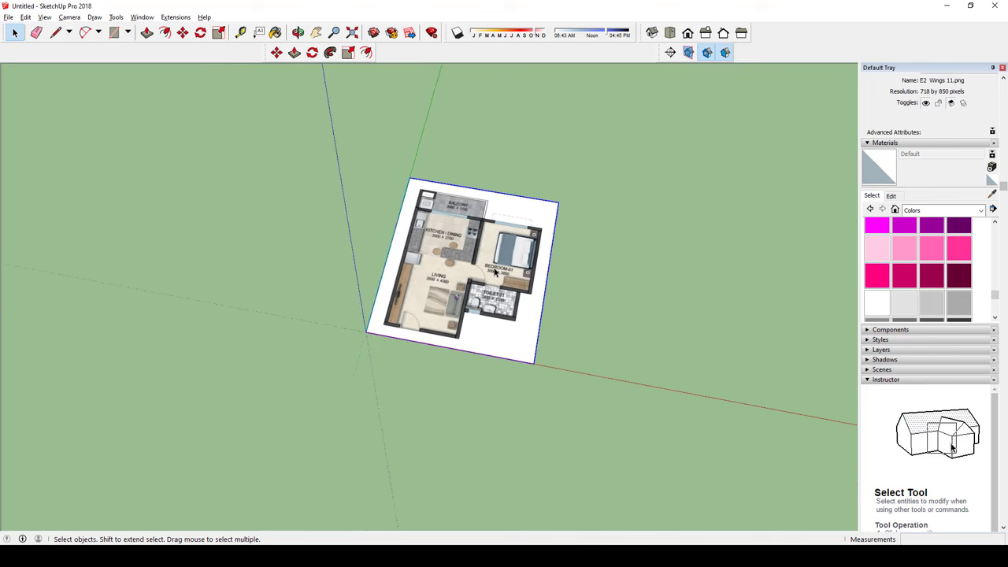
{"action": "key", "text": "m"}
{"action": "left_click", "coordinate": [378, 326]}
{"action": "key", "text": "ctrl"}
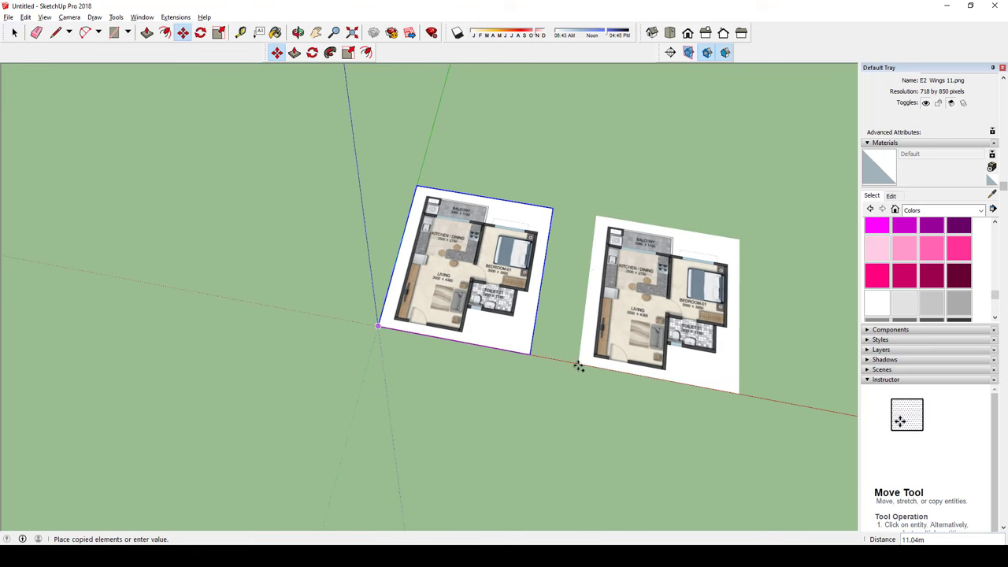
{"action": "left_click", "coordinate": [577, 370]}
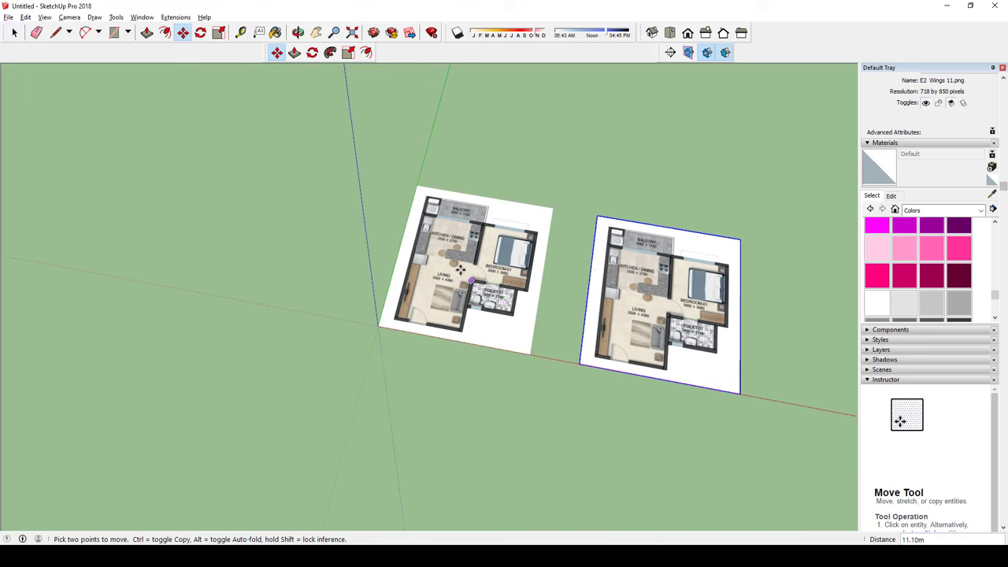
{"action": "scroll", "coordinate": [458, 270], "scroll_direction": "up", "scroll_amount": 3}
{"action": "mouse_move", "coordinate": [453, 272]}
{"action": "middle_mouse_down"}
{"action": "mouse_move", "coordinate": [447, 303]}
{"action": "mouse_move", "coordinate": [473, 330]}
{"action": "middle_mouse_up"}
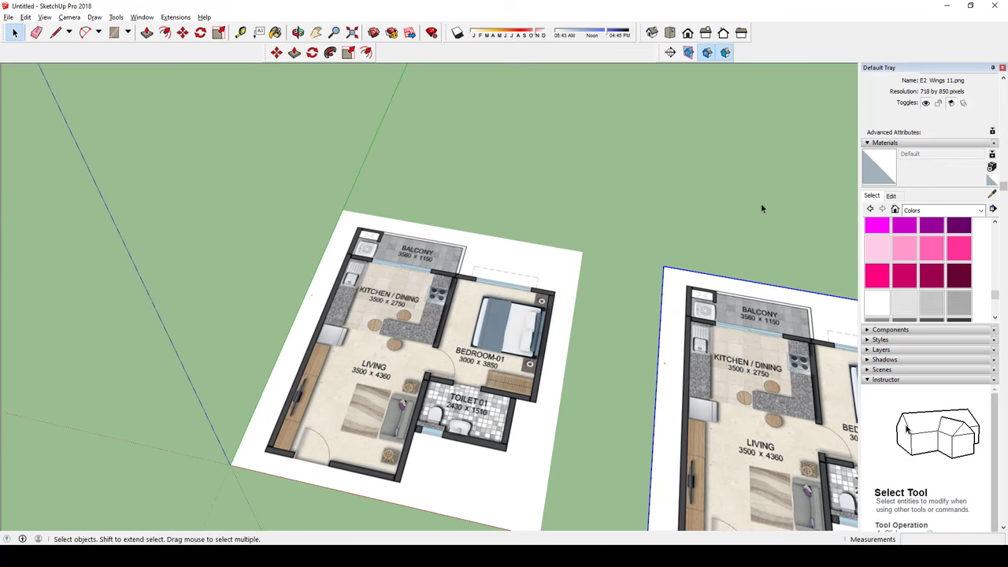
{"action": "left_click", "coordinate": [634, 224]}
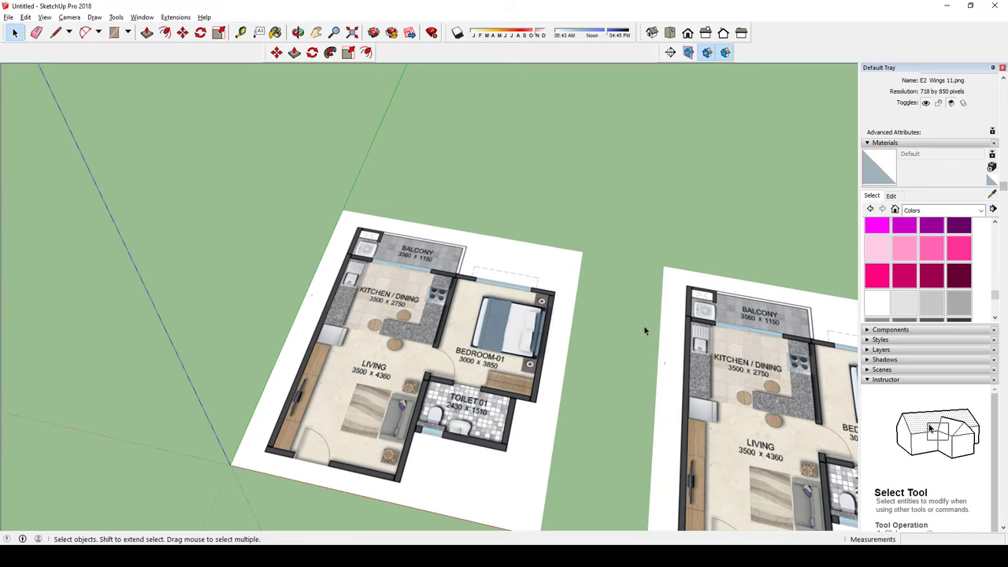
Step: Explode the original floor-plan image into geometry
{"action": "left_click", "coordinate": [497, 270]}
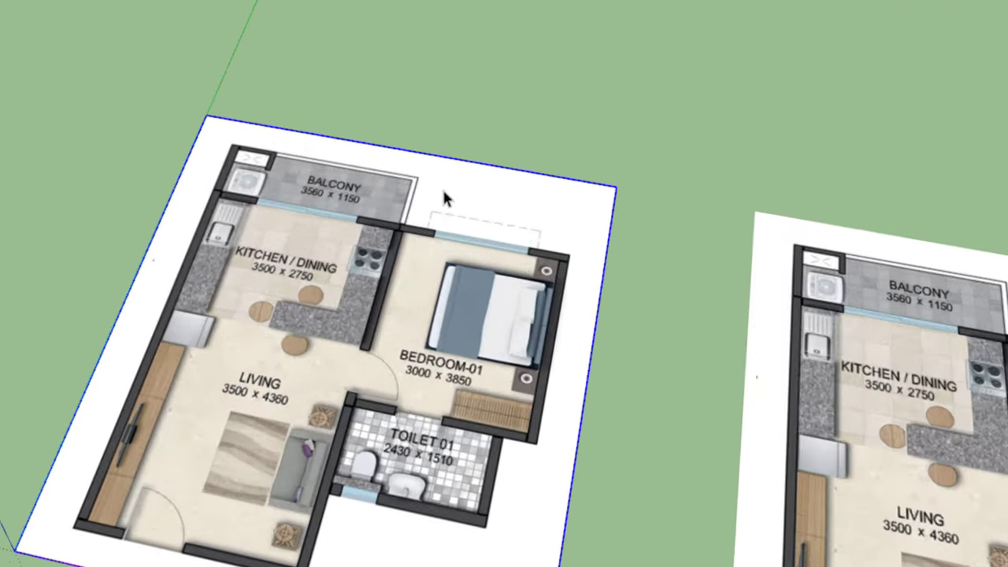
{"action": "right_click", "coordinate": [486, 255]}
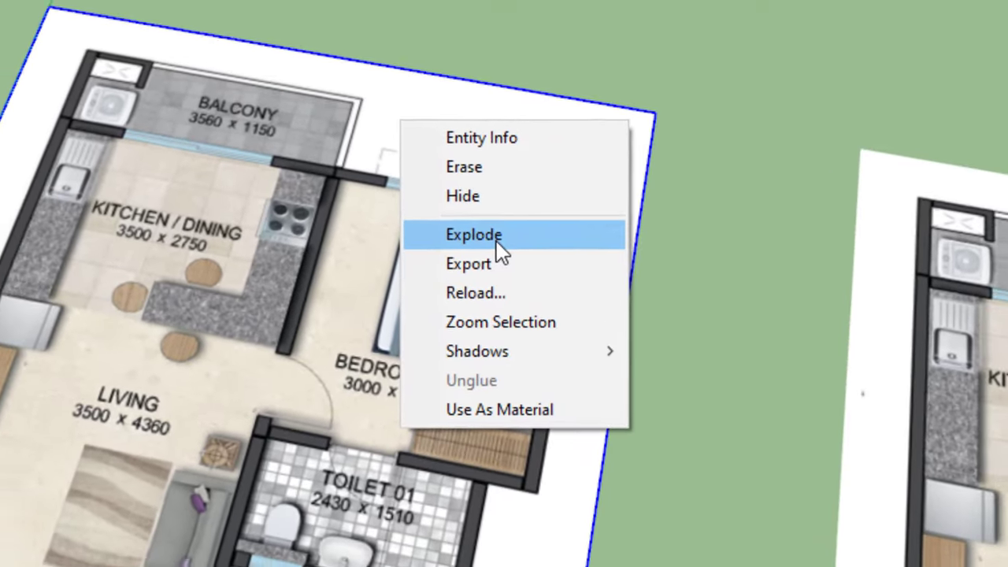
{"action": "left_click", "coordinate": [496, 230]}
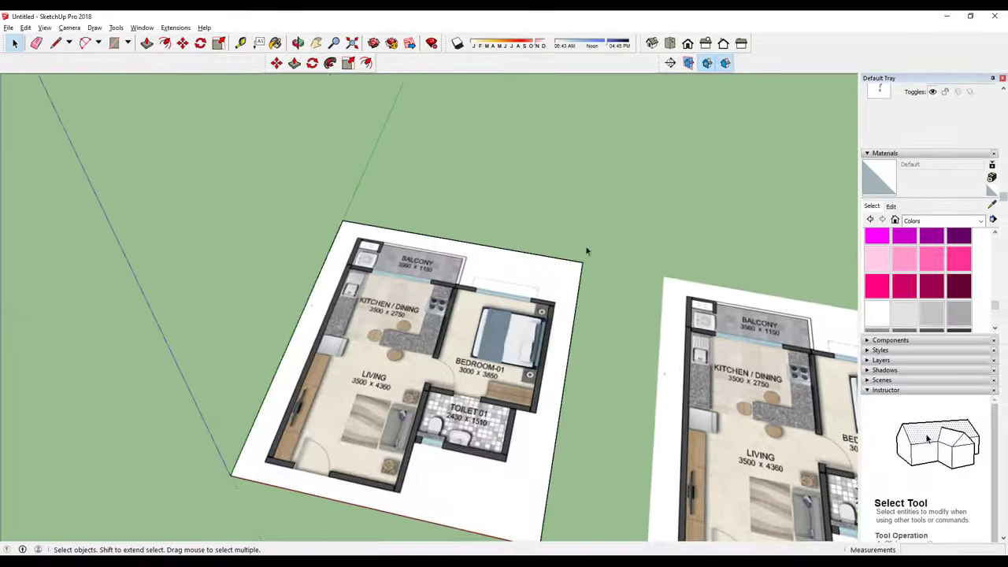
{"action": "scroll", "coordinate": [586, 251], "scroll_direction": "down", "scroll_amount": 3}
{"action": "middle_click_drag", "start_coordinate": [586, 251], "coordinate": [554, 259]}
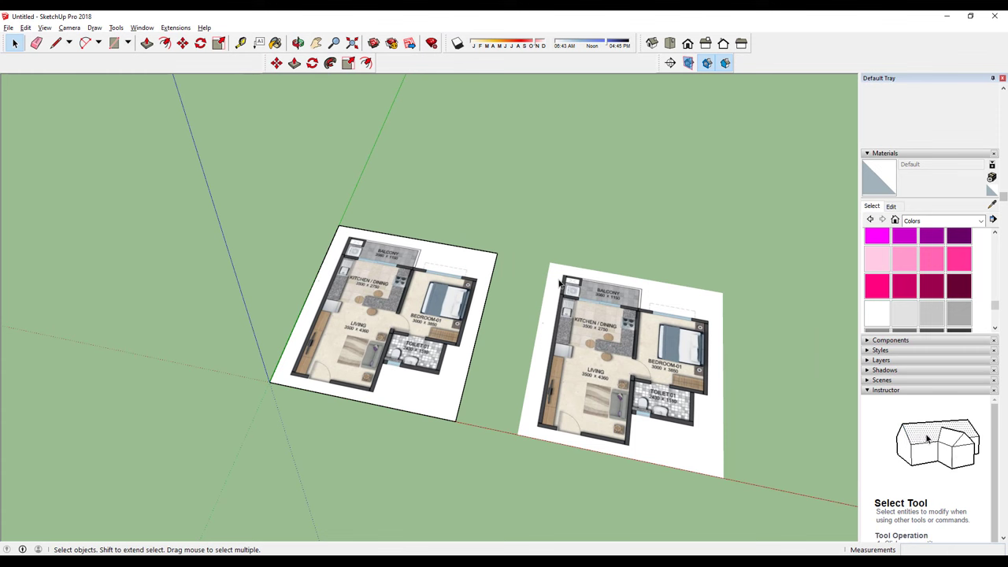
{"action": "left_click", "coordinate": [614, 292]}
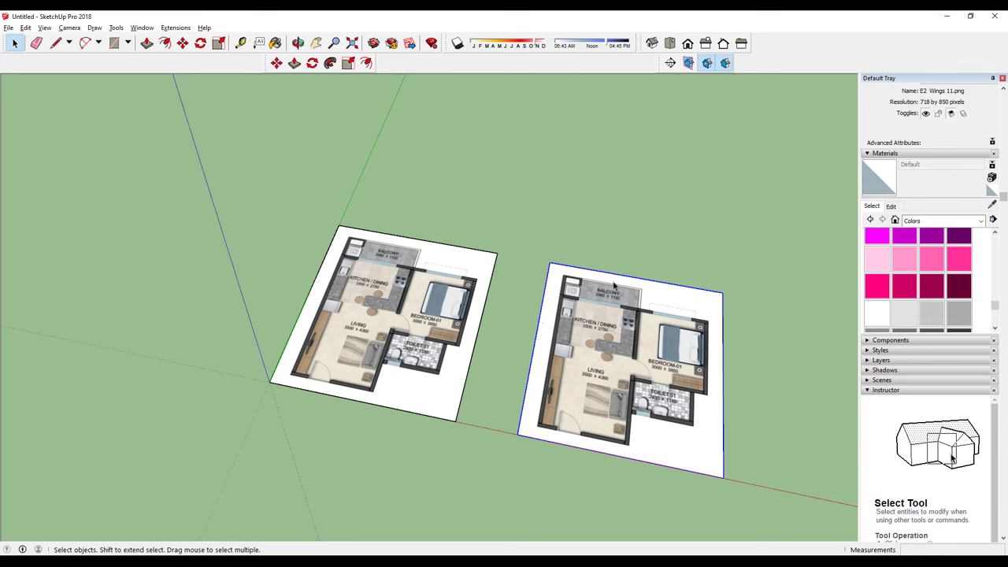
{"action": "scroll", "coordinate": [455, 220], "scroll_direction": "up", "scroll_amount": 2}
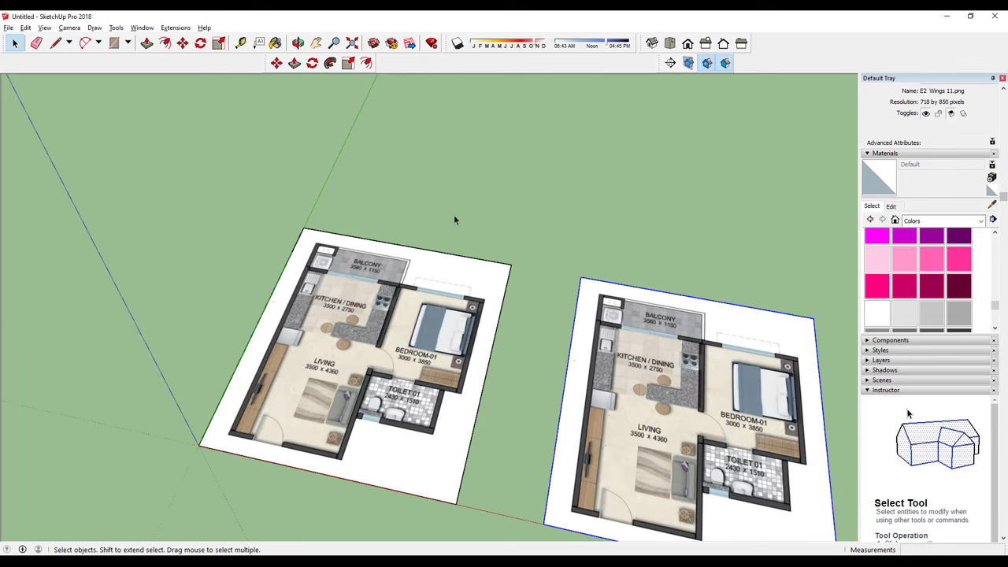
{"action": "left_click", "coordinate": [473, 222]}
{"action": "mouse_move", "coordinate": [473, 222]}
{"action": "middle_mouse_down"}
{"action": "mouse_move", "coordinate": [547, 223]}
{"action": "mouse_move", "coordinate": [632, 336]}
{"action": "mouse_move", "coordinate": [531, 251]}
{"action": "middle_mouse_up"}
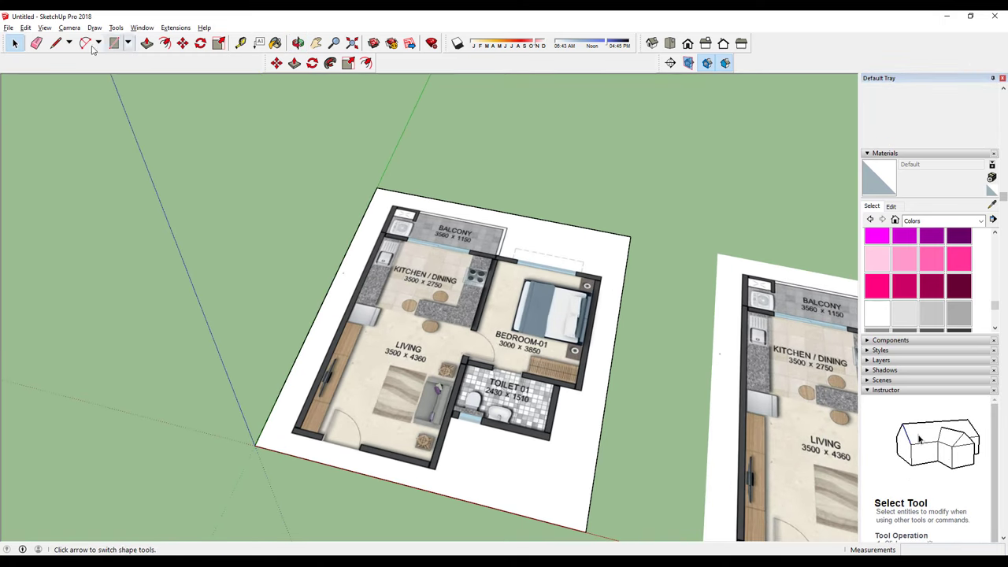
Step: Trace the plan's outer walls with the Line tool to form a closed floor face
{"action": "left_click", "coordinate": [57, 45]}
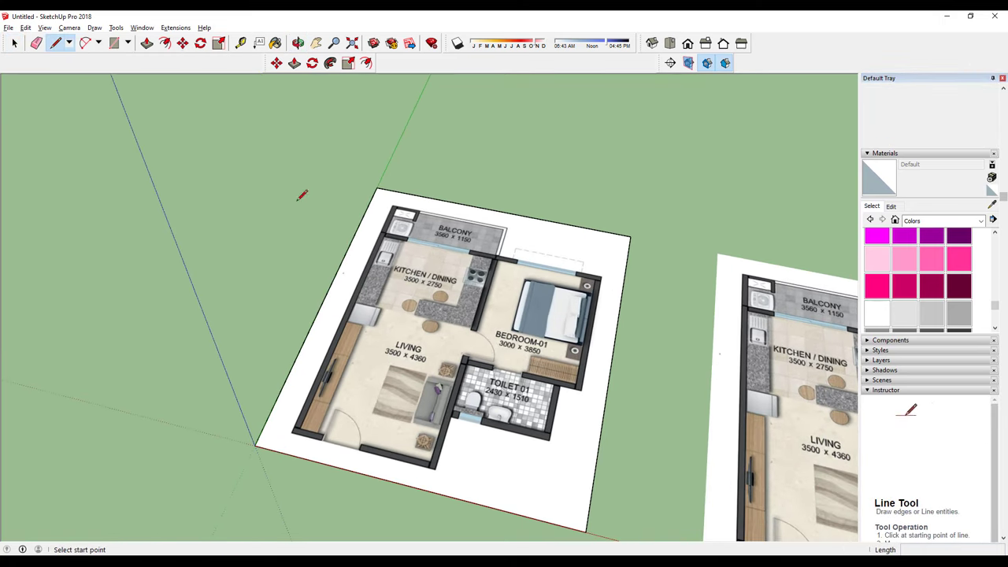
{"action": "scroll", "coordinate": [292, 430], "scroll_direction": "up", "scroll_amount": 2}
{"action": "scroll", "coordinate": [292, 431], "scroll_direction": "up", "scroll_amount": 2}
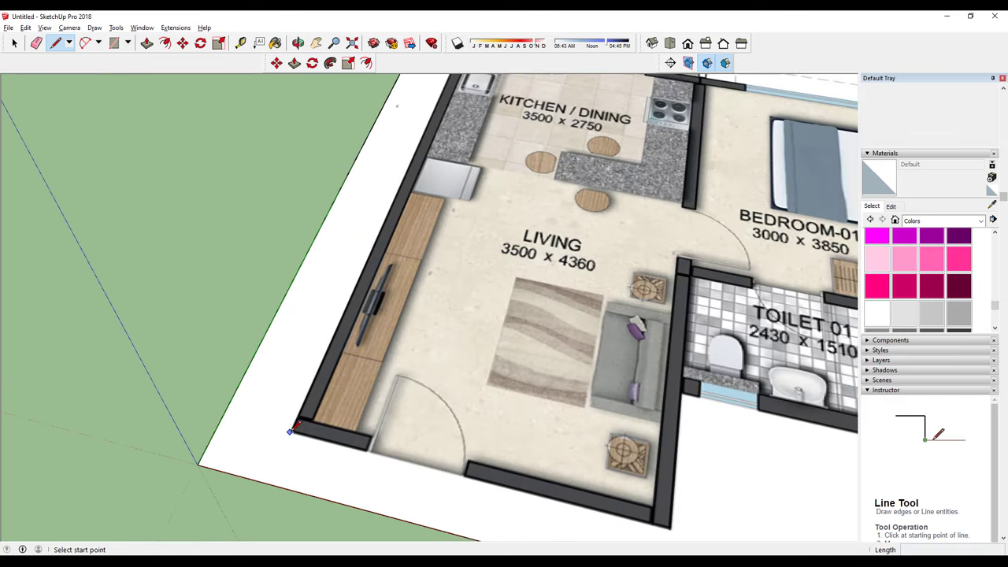
{"action": "left_click", "coordinate": [292, 432]}
{"action": "scroll", "coordinate": [291, 432], "scroll_direction": "down", "scroll_amount": 3}
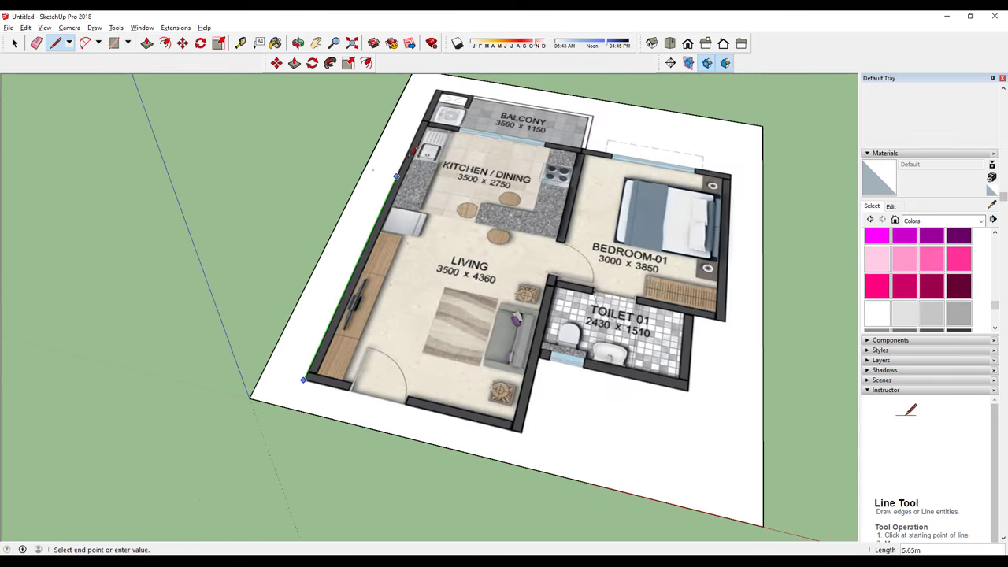
{"action": "scroll", "coordinate": [425, 117], "scroll_direction": "up", "scroll_amount": 3}
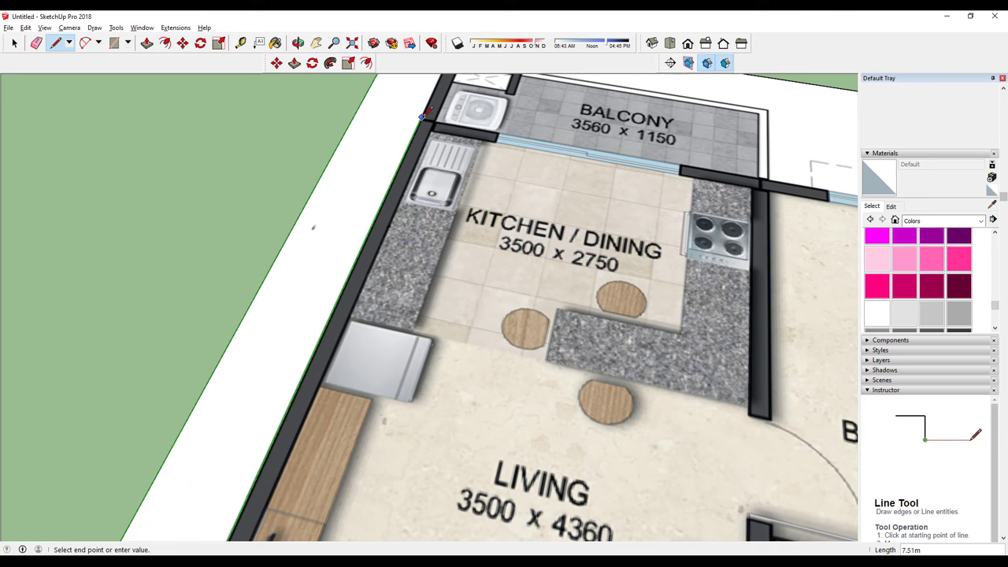
{"action": "scroll", "coordinate": [442, 126], "scroll_direction": "down", "scroll_amount": 3}
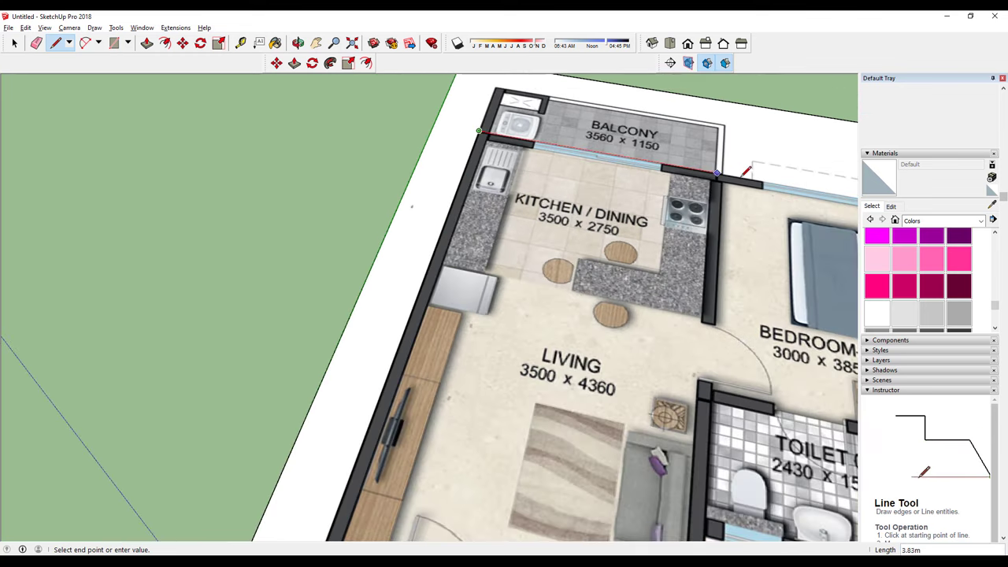
{"action": "middle_click_drag", "start_coordinate": [488, 158], "coordinate": [596, 207]}
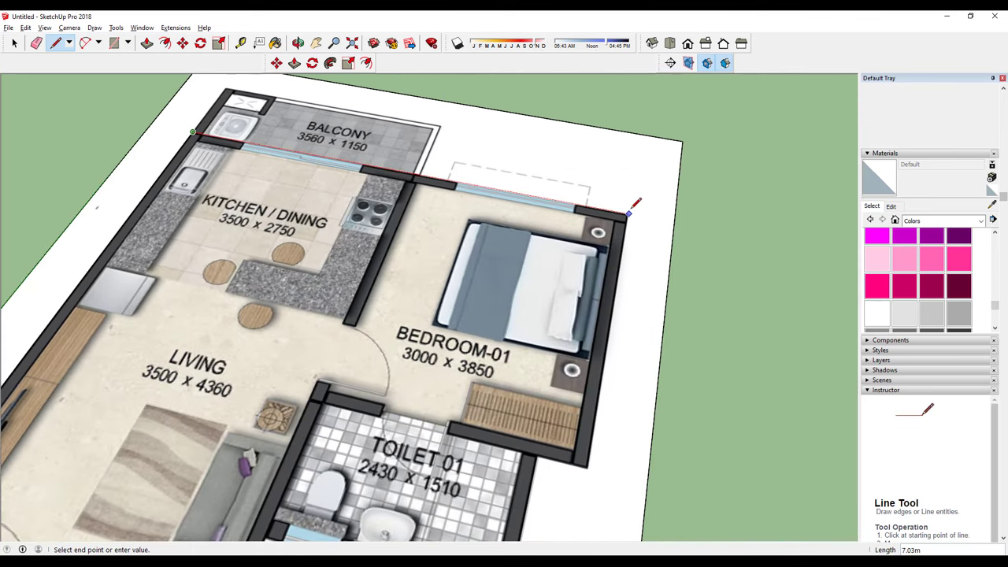
{"action": "left_click", "coordinate": [627, 214]}
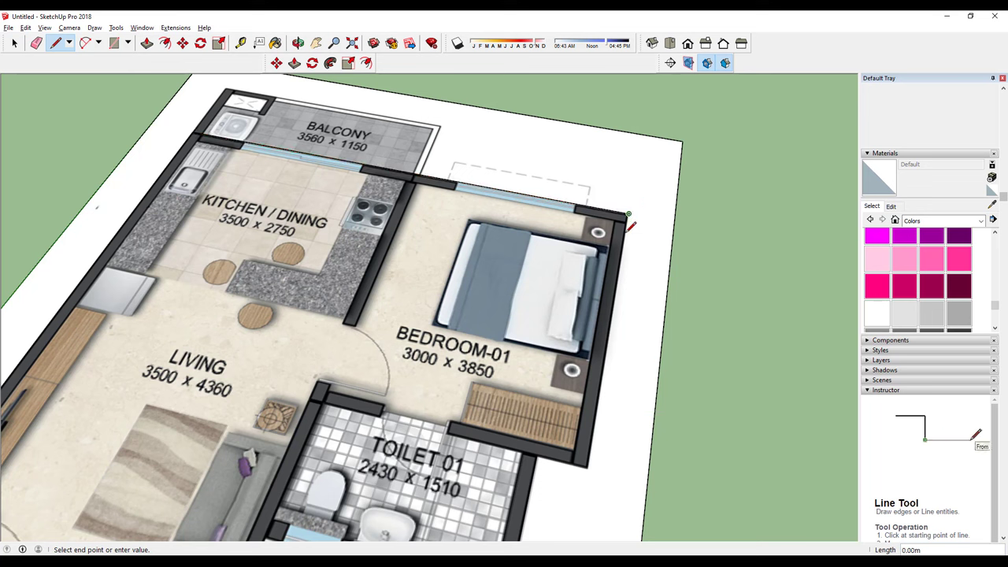
{"action": "left_click", "coordinate": [590, 467]}
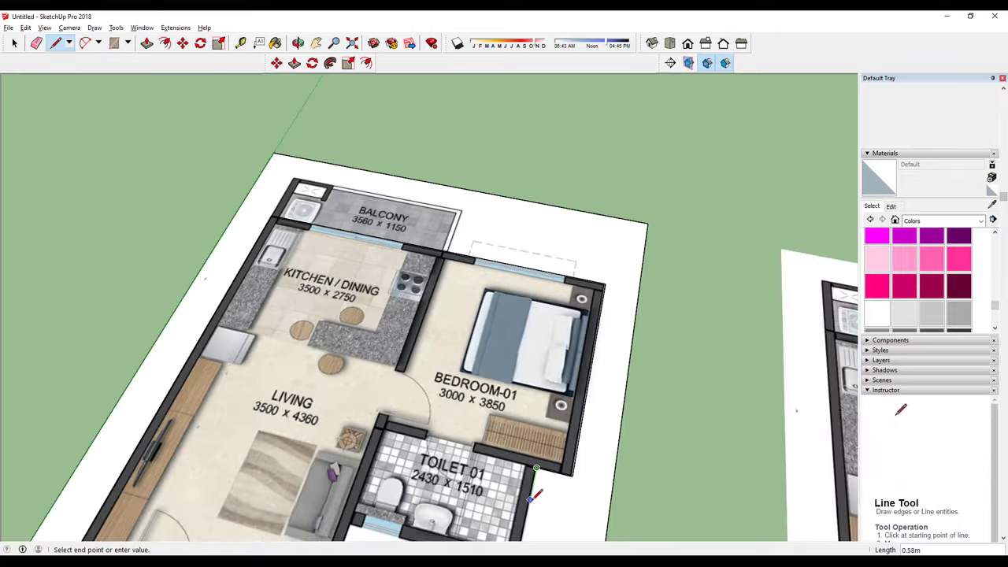
{"action": "mouse_move", "coordinate": [541, 455]}
{"action": "middle_mouse_down"}
{"action": "mouse_move", "coordinate": [530, 390]}
{"action": "mouse_move", "coordinate": [534, 412]}
{"action": "mouse_move", "coordinate": [522, 418]}
{"action": "middle_mouse_up"}
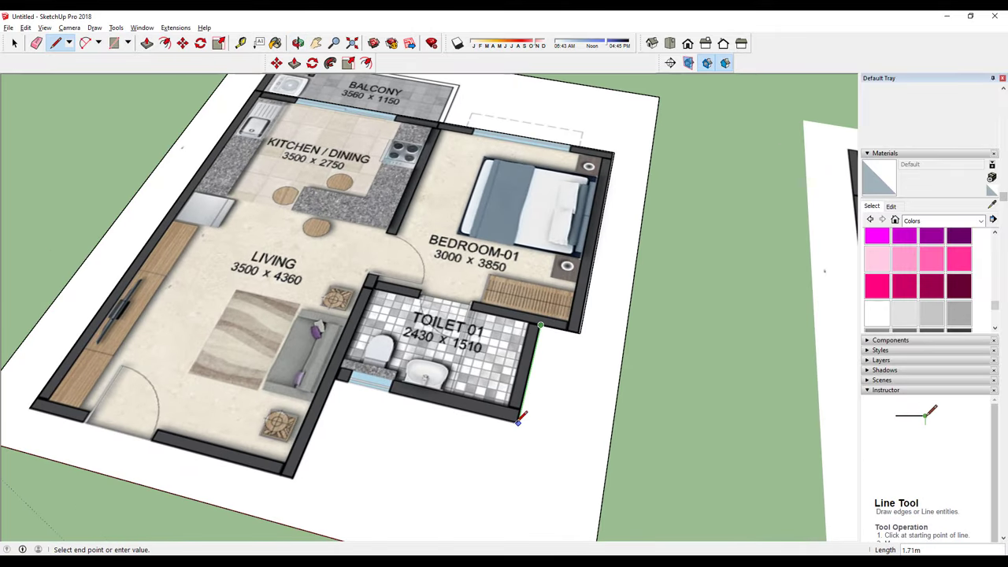
{"action": "left_click", "coordinate": [519, 421]}
{"action": "left_click", "coordinate": [333, 380]}
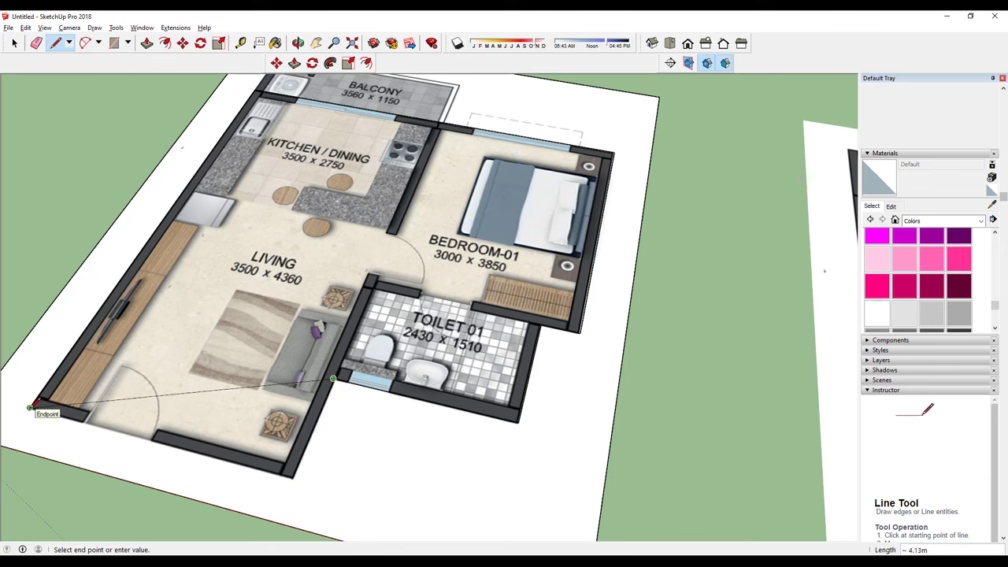
{"action": "left_click", "coordinate": [30, 406]}
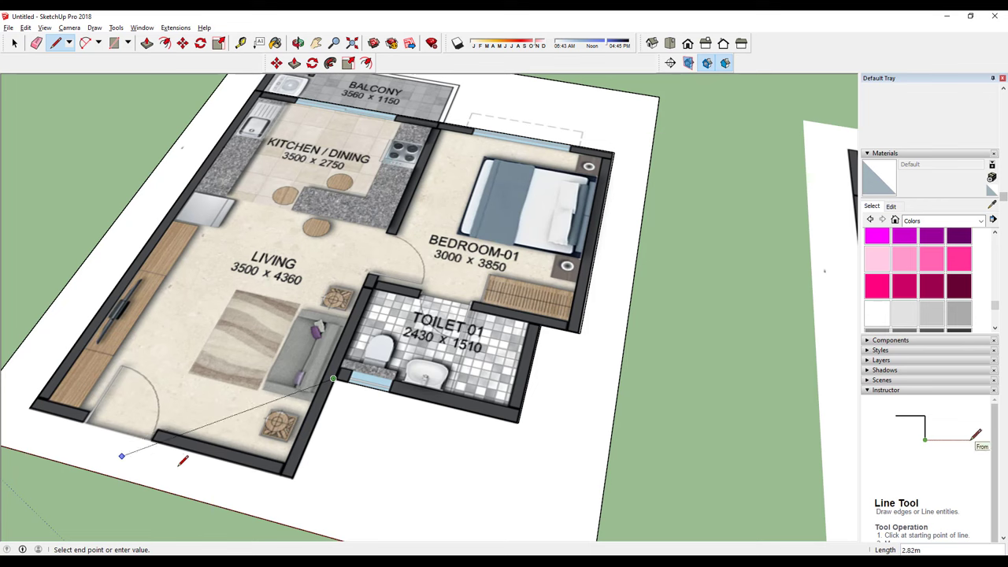
{"action": "left_click", "coordinate": [291, 475]}
Step: Select the new floor face and the leftover outer margin face to check them
{"action": "middle_click_drag", "start_coordinate": [31, 406], "coordinate": [228, 424]}
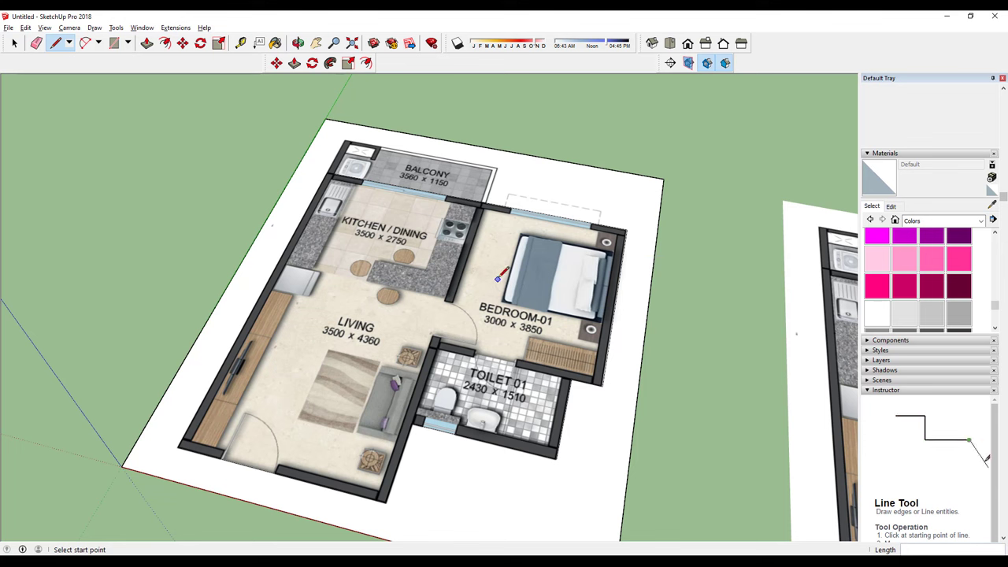
{"action": "key", "text": "space"}
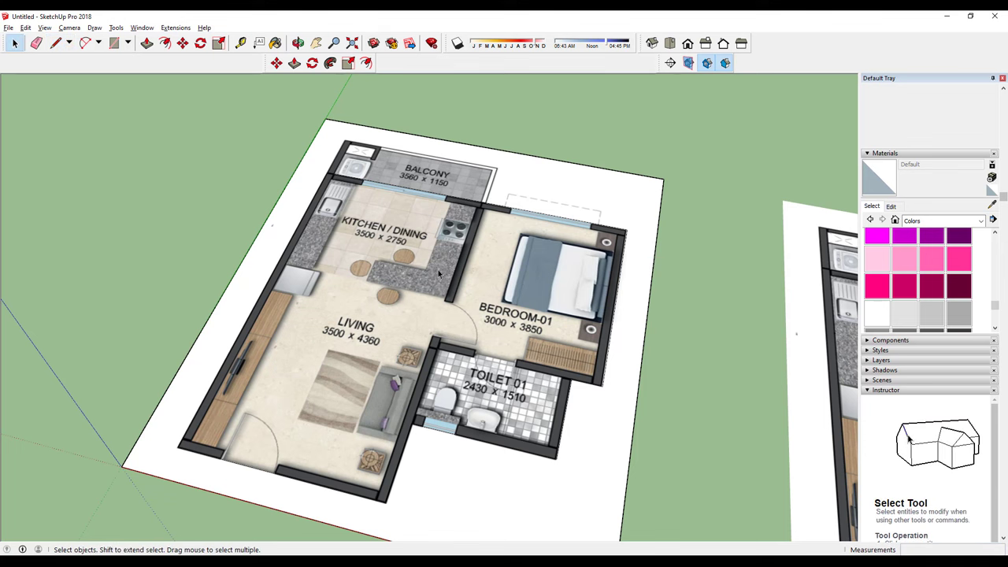
{"action": "left_click", "coordinate": [425, 264]}
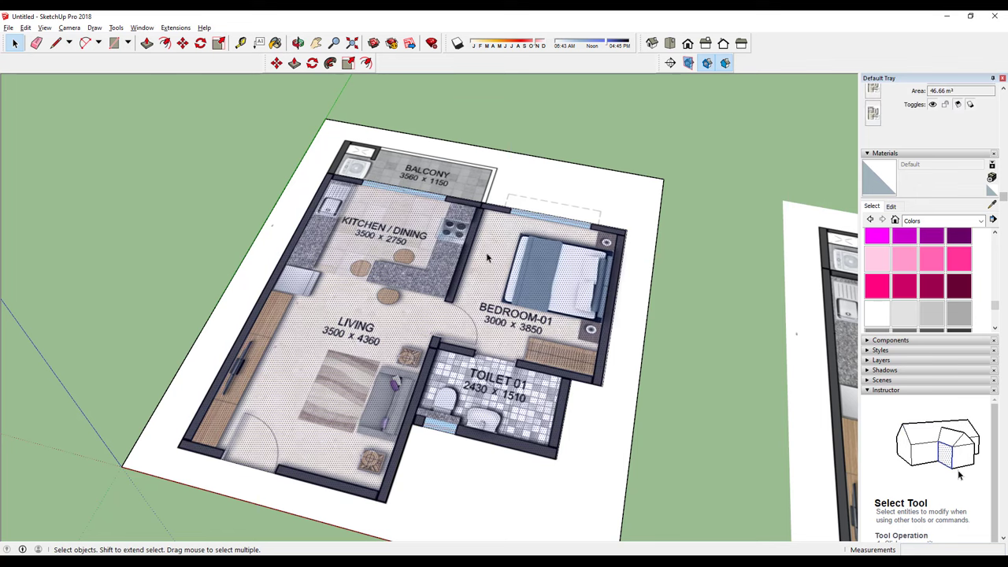
{"action": "scroll", "coordinate": [507, 237], "scroll_direction": "down", "scroll_amount": 2}
{"action": "scroll", "coordinate": [473, 255], "scroll_direction": "down", "scroll_amount": 1}
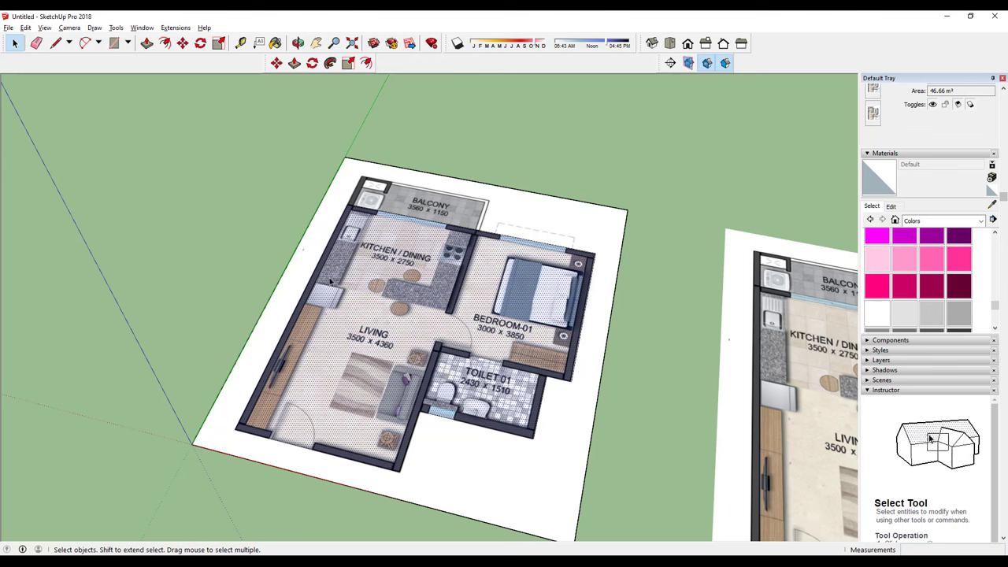
{"action": "left_click", "coordinate": [575, 220]}
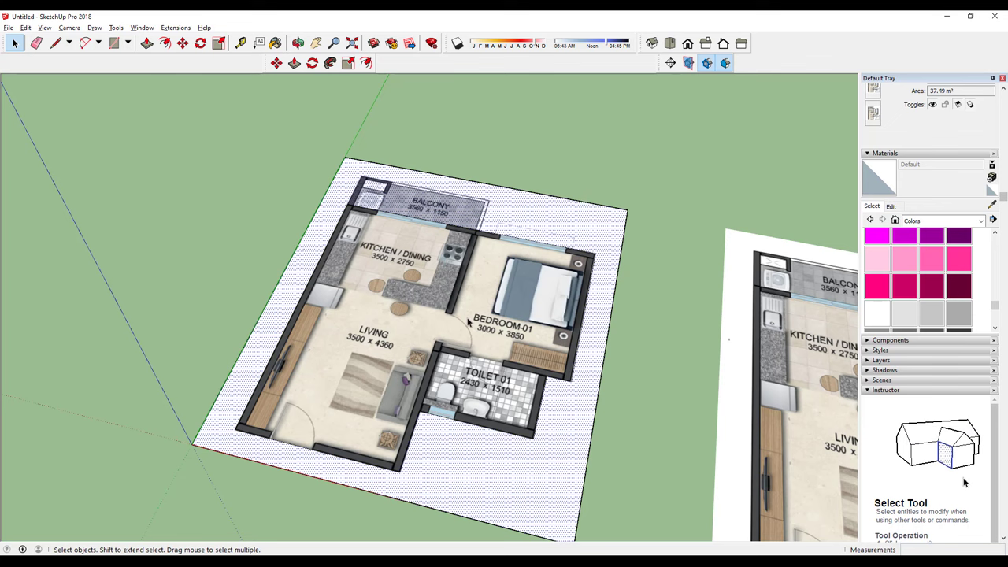
Step: Orbit and zoom until the right-hand floor plan fills the centre of the view
{"action": "middle_click_drag", "start_coordinate": [469, 322], "coordinate": [159, 268]}
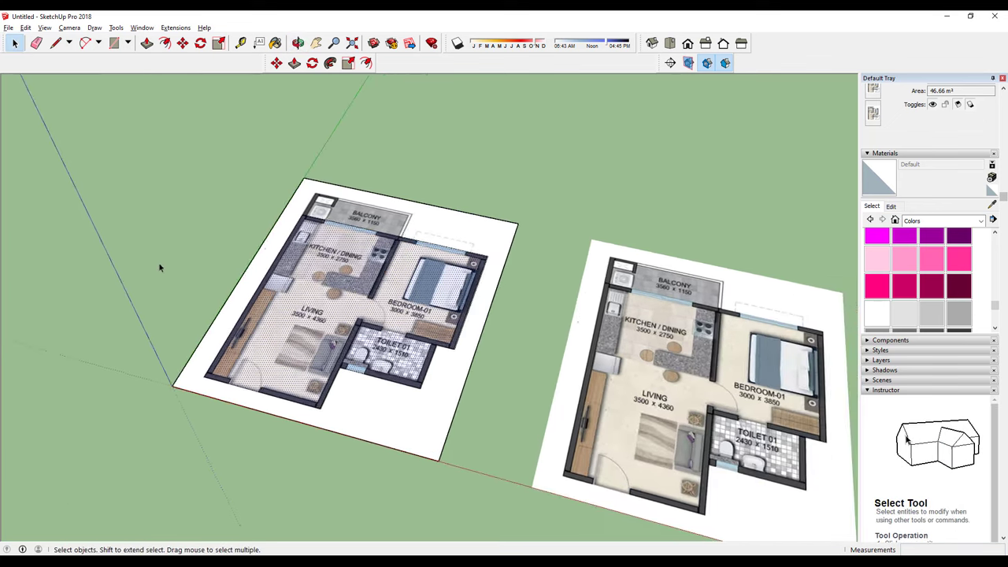
{"action": "scroll", "coordinate": [160, 268], "scroll_direction": "up", "scroll_amount": 2}
{"action": "scroll", "coordinate": [298, 313], "scroll_direction": "up", "scroll_amount": 2}
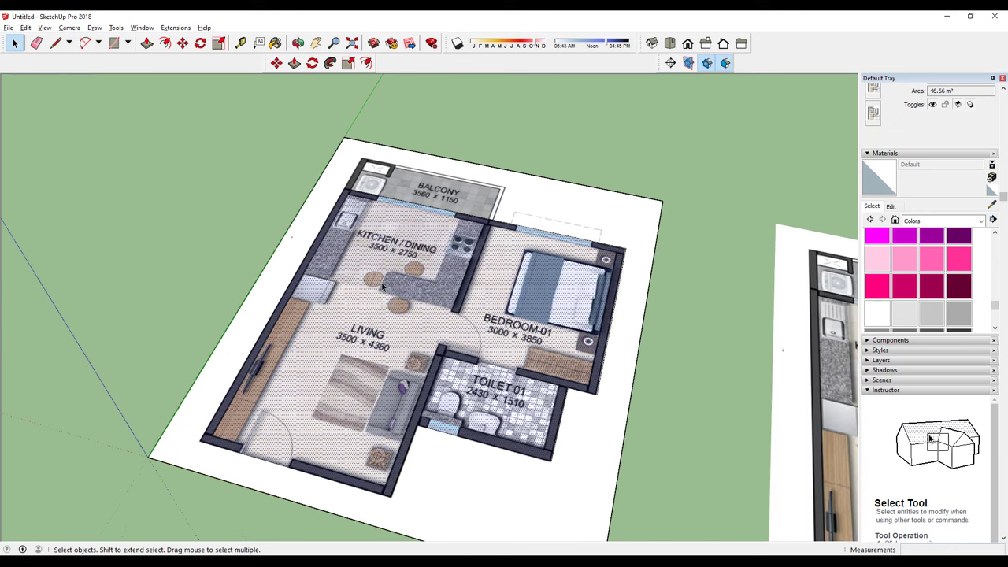
{"action": "scroll", "coordinate": [383, 289], "scroll_direction": "down", "scroll_amount": 2}
{"action": "middle_click_drag", "start_coordinate": [382, 289], "coordinate": [423, 313]}
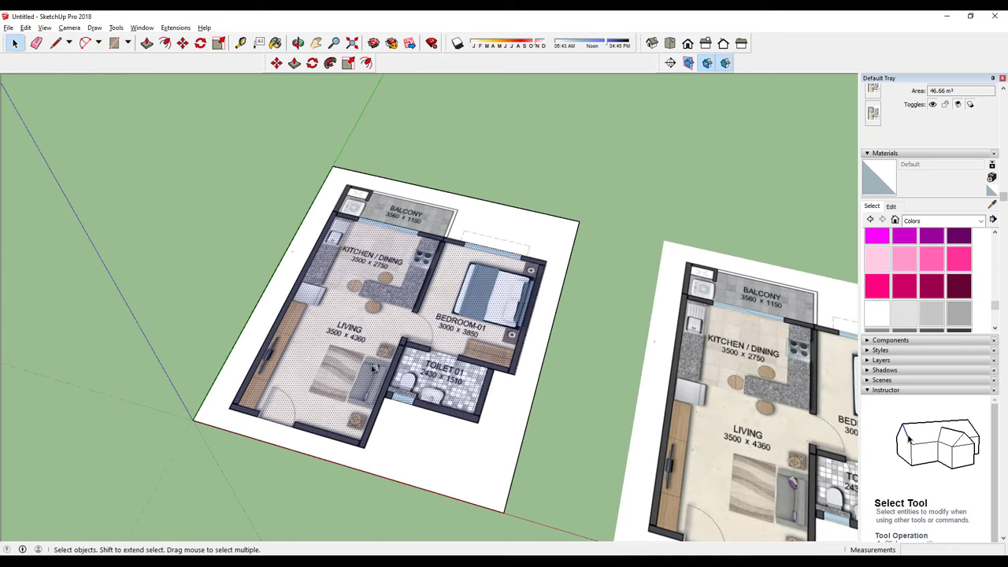
{"action": "scroll", "coordinate": [528, 232], "scroll_direction": "down", "scroll_amount": 3}
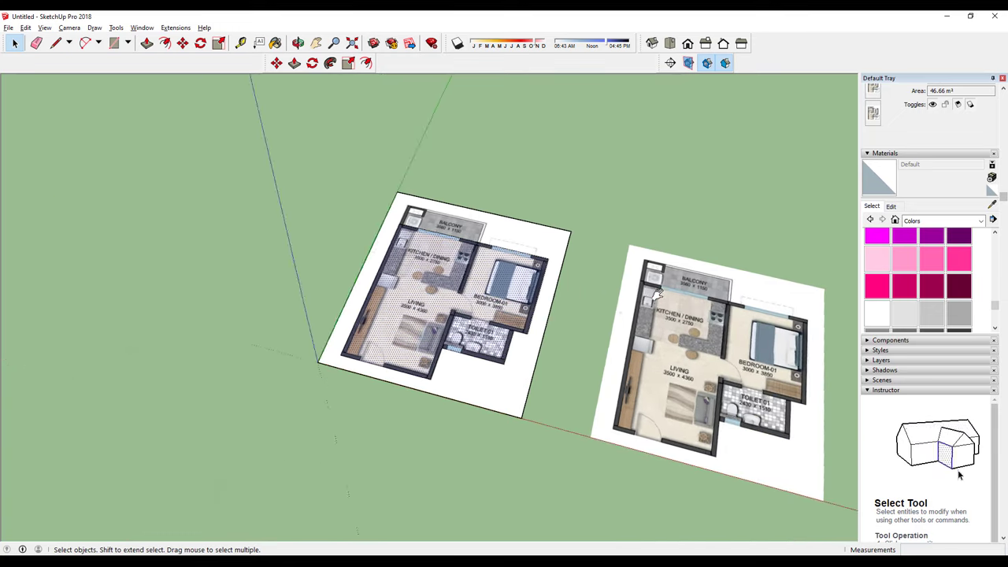
{"action": "middle_click_drag", "start_coordinate": [528, 233], "coordinate": [558, 379]}
{"action": "scroll", "coordinate": [558, 378], "scroll_direction": "up", "scroll_amount": 3}
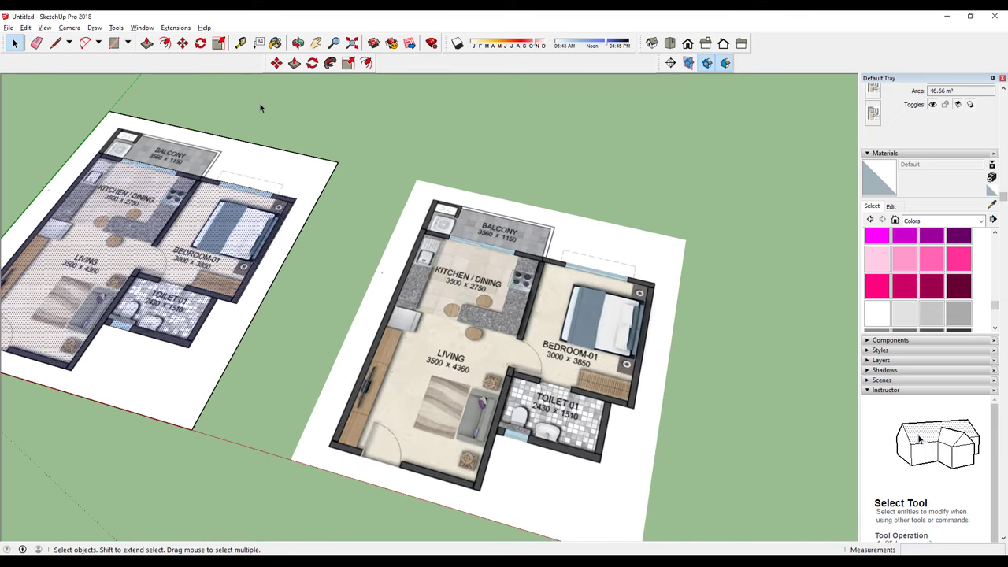
Step: Trace the left, top and bedroom outer walls with lines, ending at the toilet wall
{"action": "left_click", "coordinate": [56, 42]}
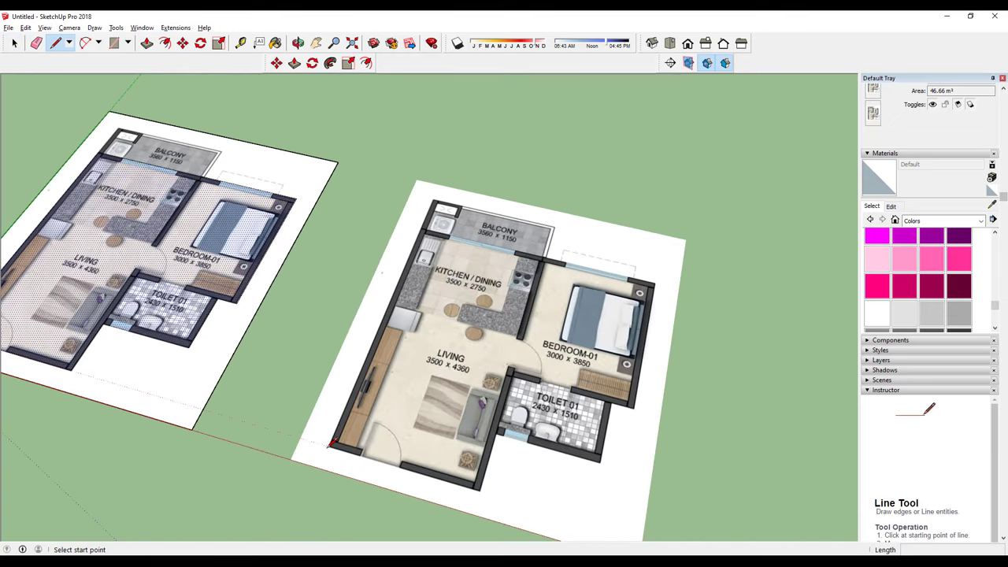
{"action": "left_click", "coordinate": [333, 444]}
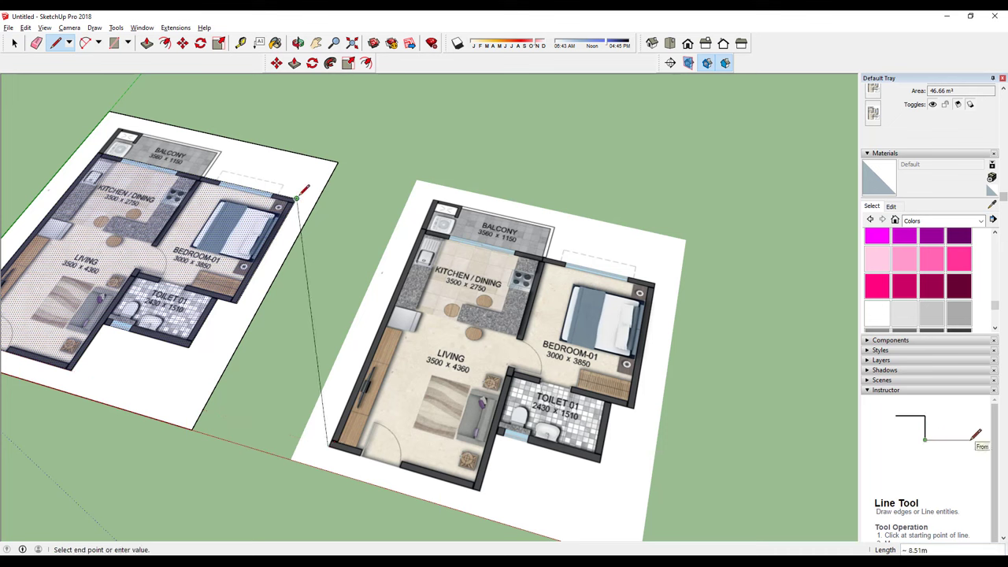
{"action": "left_click", "coordinate": [421, 228]}
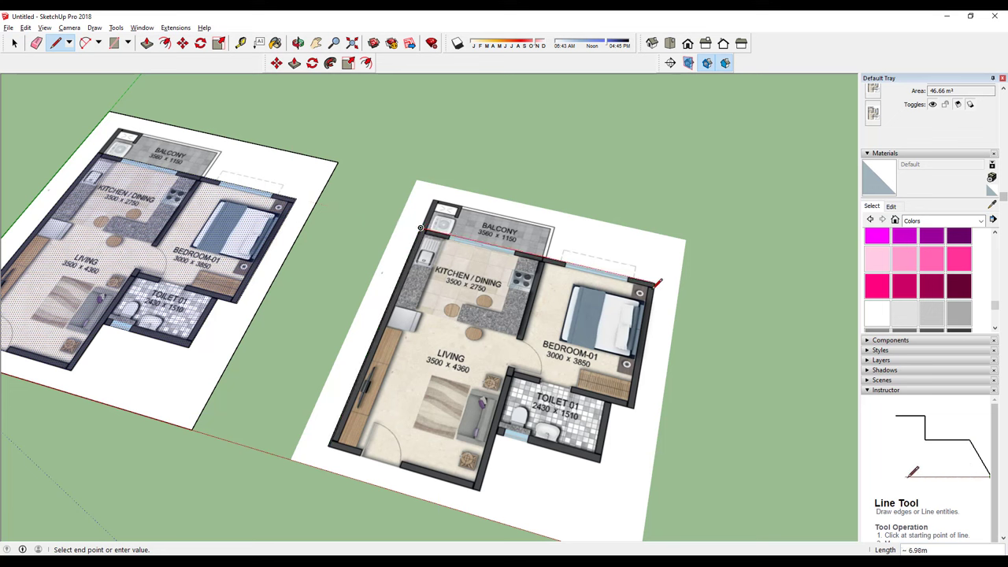
{"action": "left_click", "coordinate": [653, 282]}
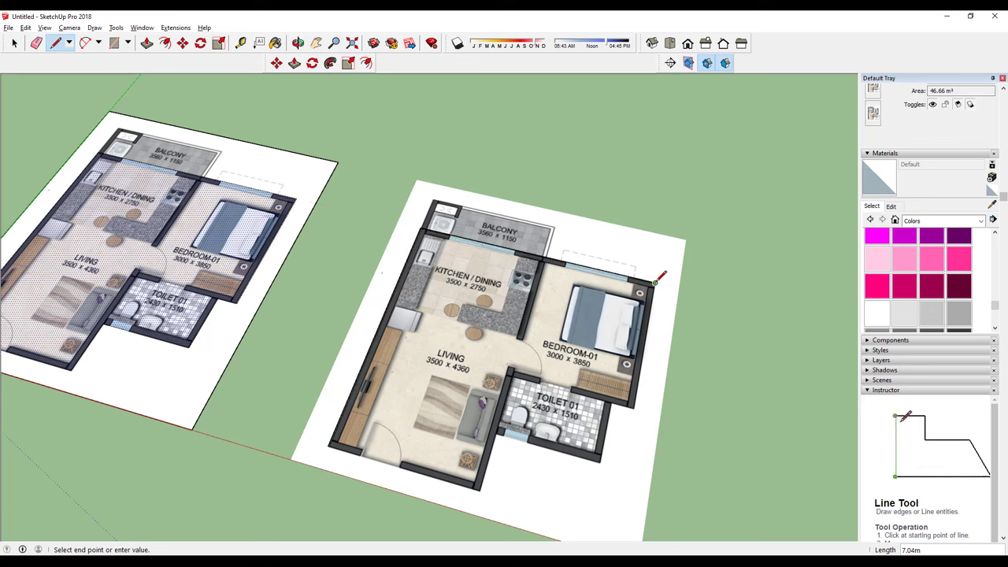
{"action": "left_click", "coordinate": [634, 407]}
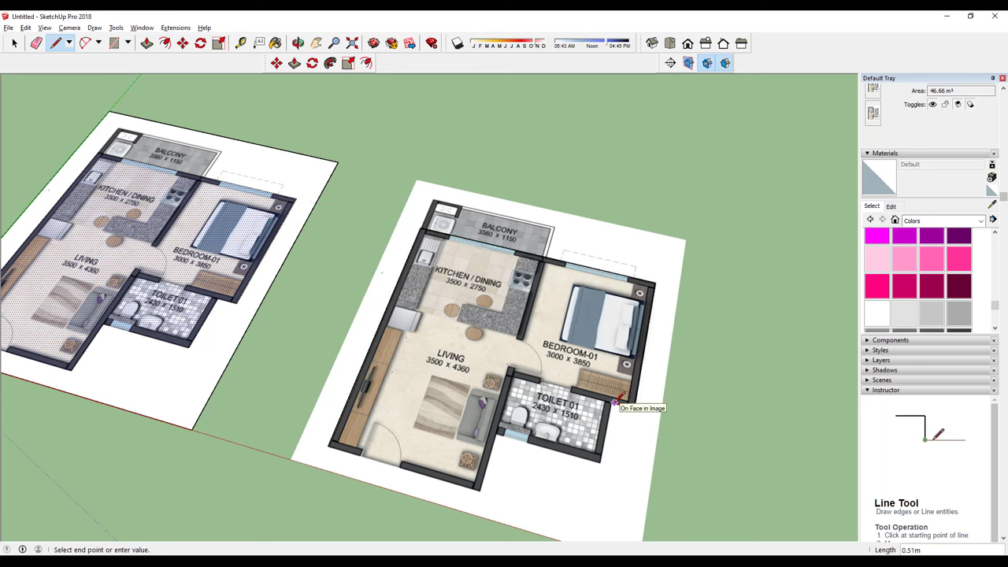
{"action": "left_click", "coordinate": [614, 402]}
{"action": "key", "text": "Escape"}
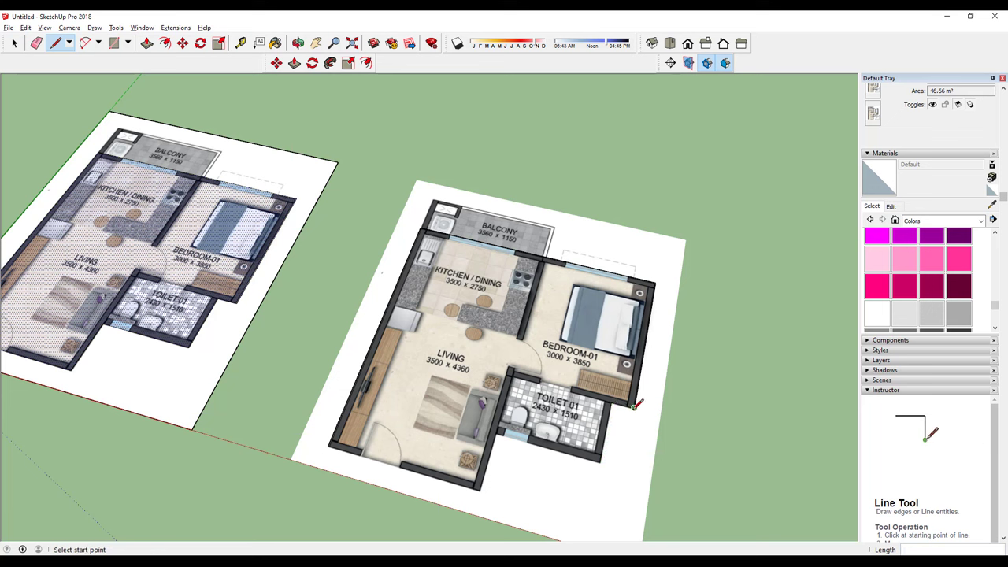
Step: Trace the toilet and living-room bottom walls back to the start, closing the floor face
{"action": "left_click", "coordinate": [634, 406]}
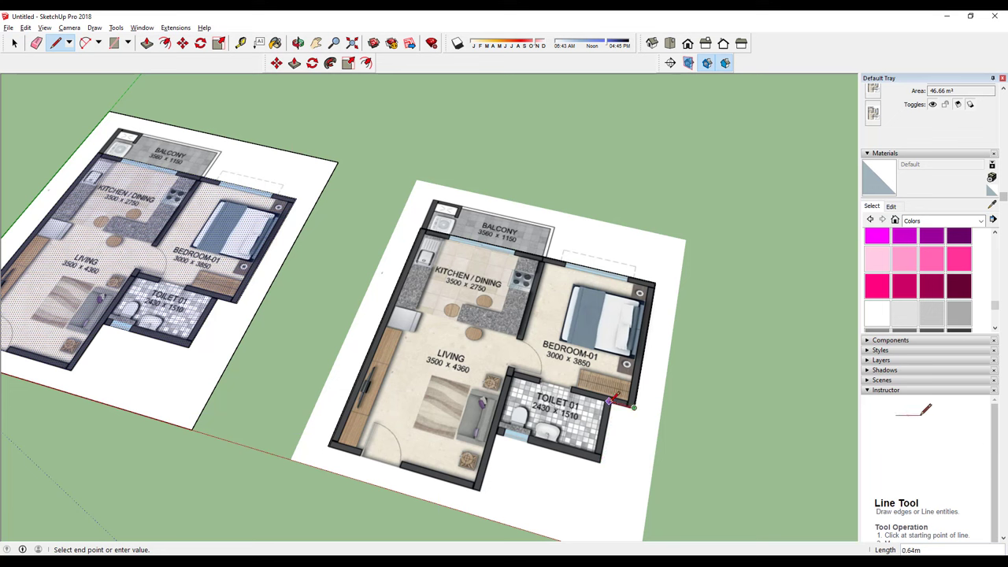
{"action": "left_click", "coordinate": [600, 460]}
{"action": "left_click", "coordinate": [495, 434]}
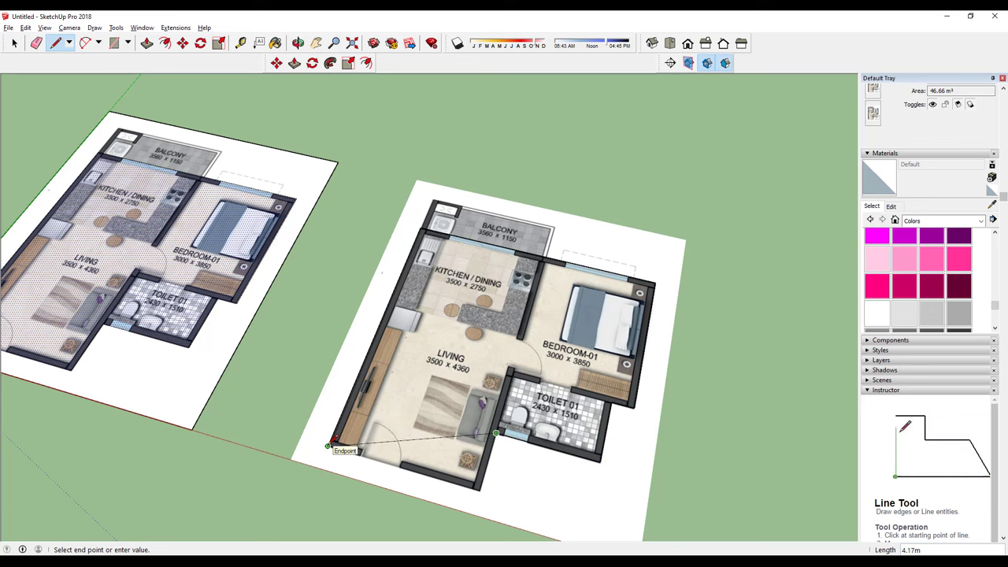
{"action": "left_click", "coordinate": [329, 446]}
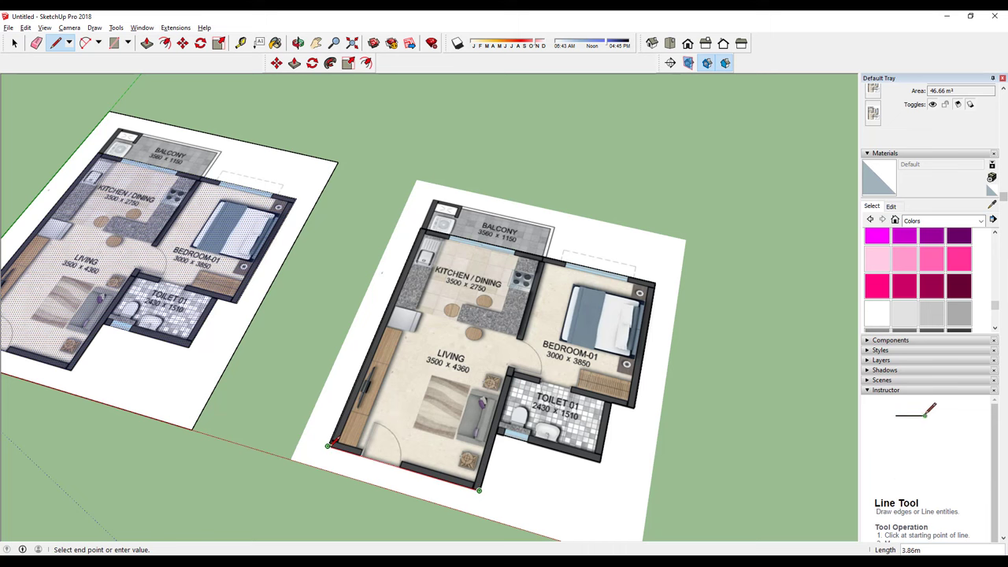
{"action": "left_click", "coordinate": [330, 446]}
{"action": "key", "text": "space"}
{"action": "scroll", "coordinate": [429, 354], "scroll_direction": "down", "scroll_amount": 2}
{"action": "scroll", "coordinate": [438, 310], "scroll_direction": "down", "scroll_amount": 2}
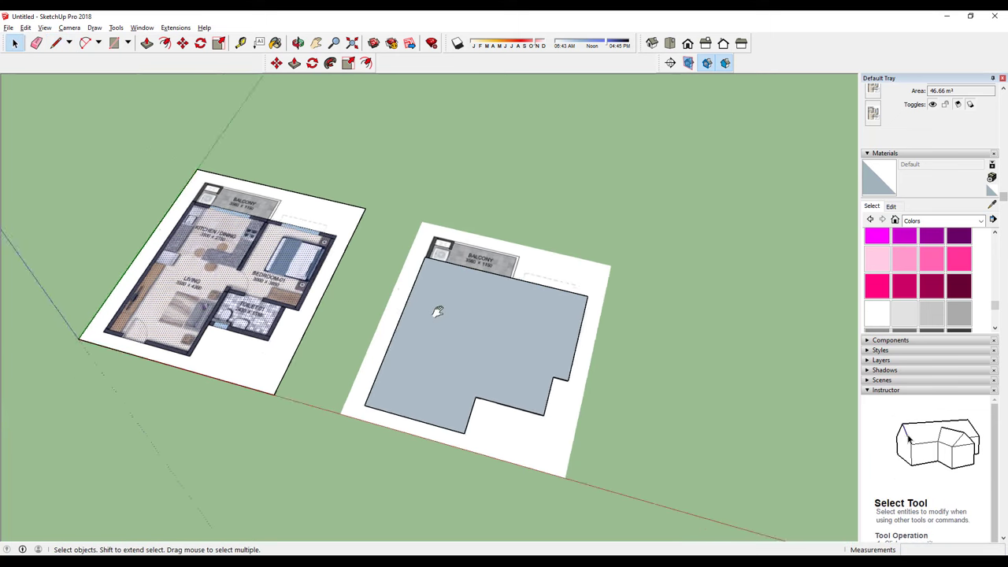
{"action": "middle_click_drag", "start_coordinate": [439, 311], "coordinate": [498, 377]}
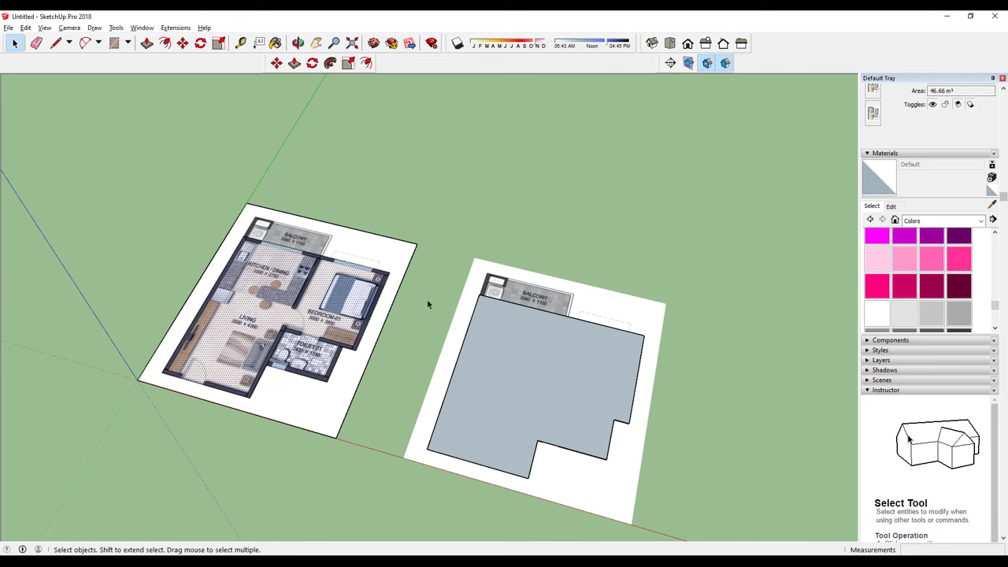
{"action": "middle_click_drag", "start_coordinate": [293, 267], "coordinate": [363, 252]}
{"action": "scroll", "coordinate": [331, 260], "scroll_direction": "up", "scroll_amount": 3}
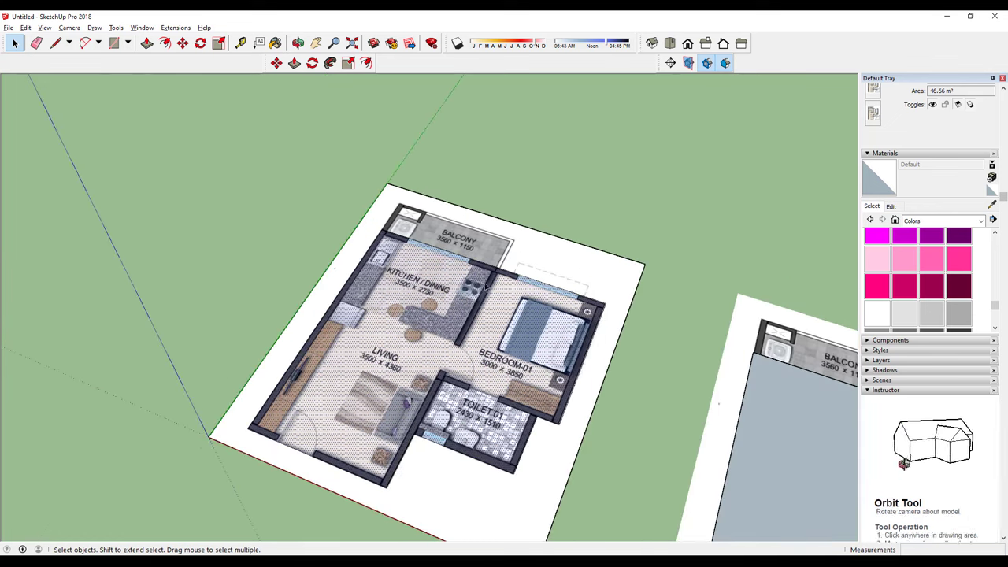
{"action": "left_click", "coordinate": [165, 42]}
{"action": "left_click", "coordinate": [462, 256]}
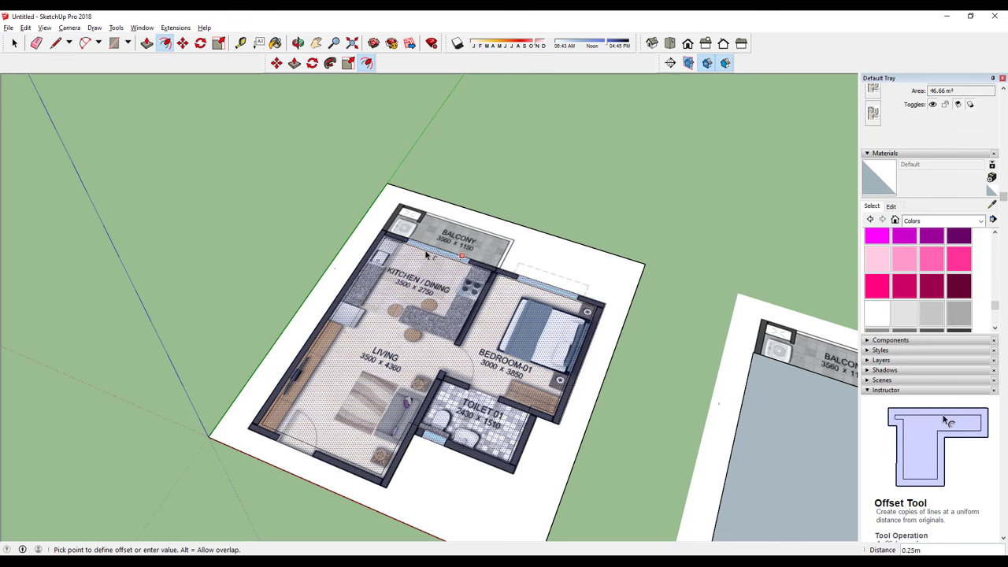
{"action": "scroll", "coordinate": [423, 252], "scroll_direction": "up", "scroll_amount": 2}
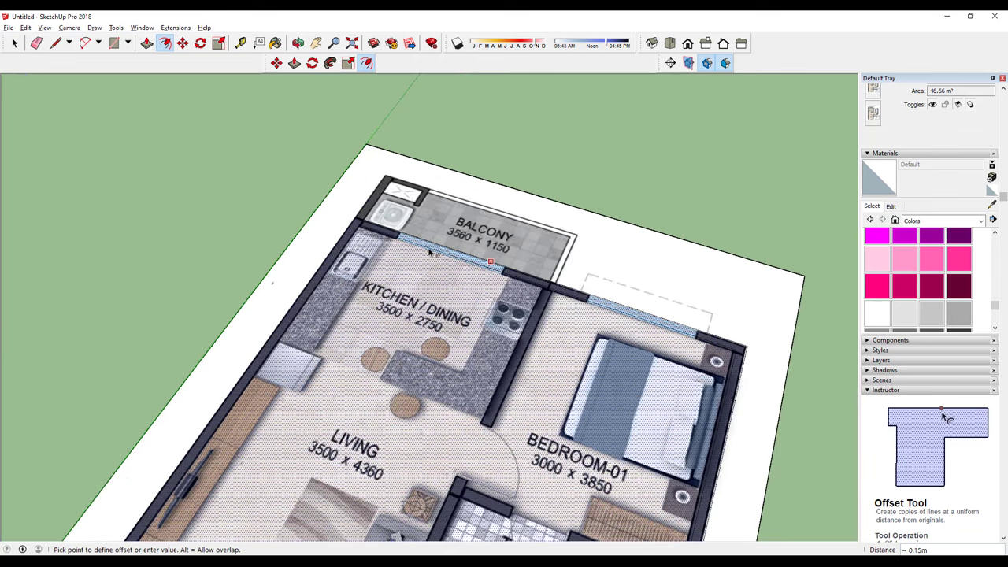
{"action": "scroll", "coordinate": [429, 254], "scroll_direction": "down", "scroll_amount": 2}
{"action": "key", "text": "Escape"}
{"action": "middle_click_drag", "start_coordinate": [429, 254], "coordinate": [375, 367]}
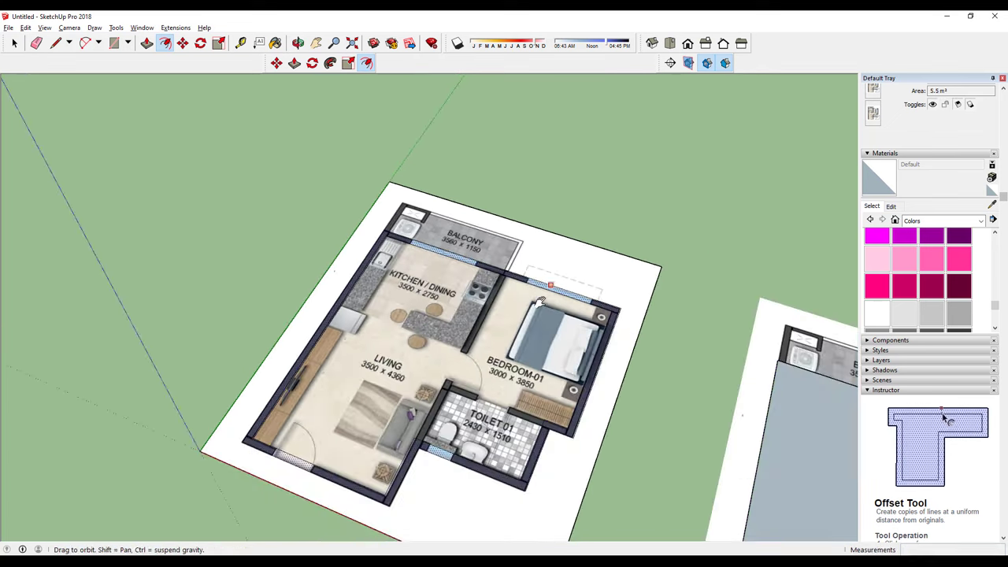
{"action": "scroll", "coordinate": [375, 366], "scroll_direction": "down", "scroll_amount": 2}
{"action": "mouse_move", "coordinate": [482, 402]}
{"action": "middle_mouse_down"}
{"action": "mouse_move", "coordinate": [552, 383]}
{"action": "mouse_move", "coordinate": [462, 315]}
{"action": "middle_mouse_up"}
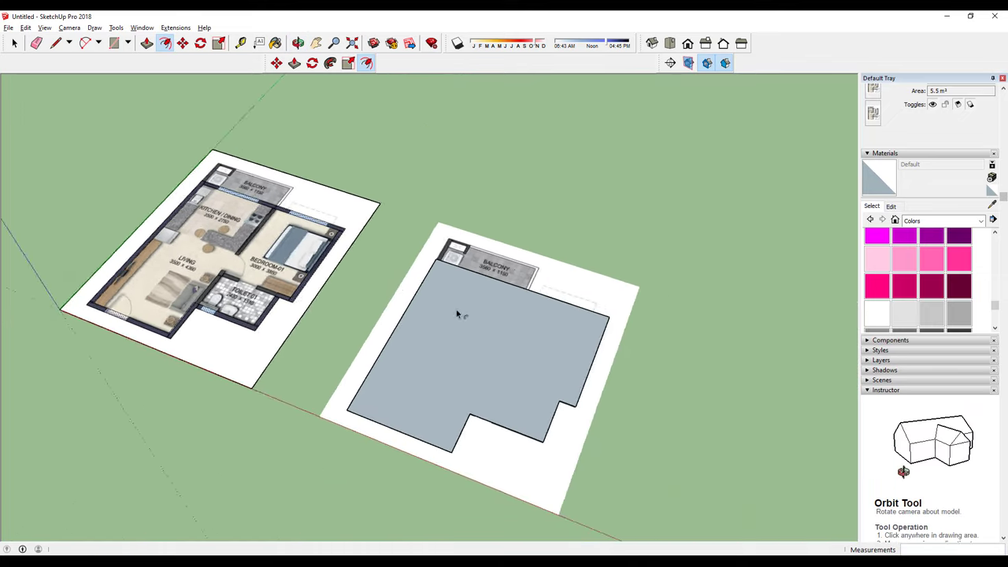
{"action": "scroll", "coordinate": [476, 321], "scroll_direction": "up", "scroll_amount": 3}
{"action": "left_click", "coordinate": [476, 322]}
{"action": "key", "text": "Escape"}
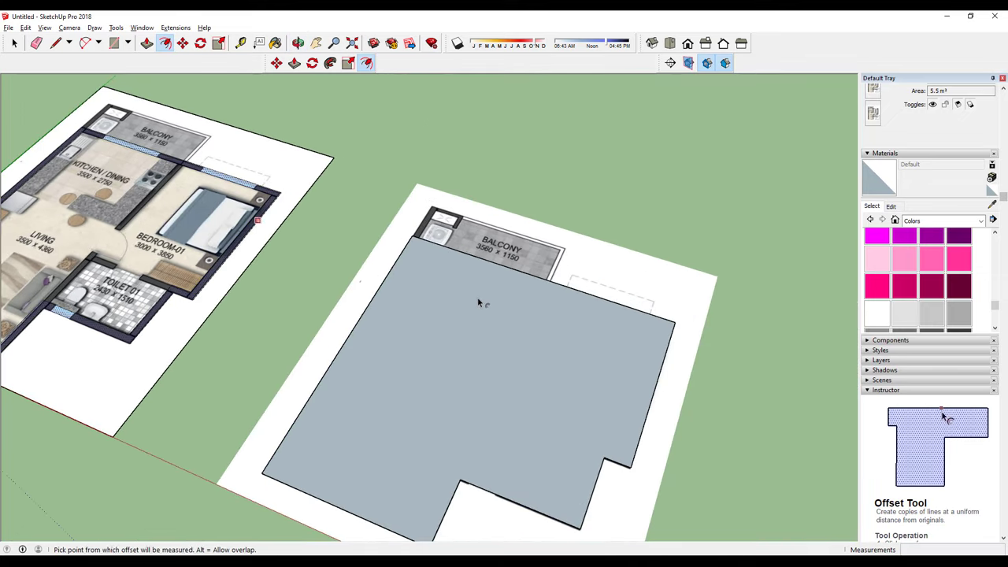
{"action": "key", "text": "space"}
{"action": "left_click", "coordinate": [477, 302]}
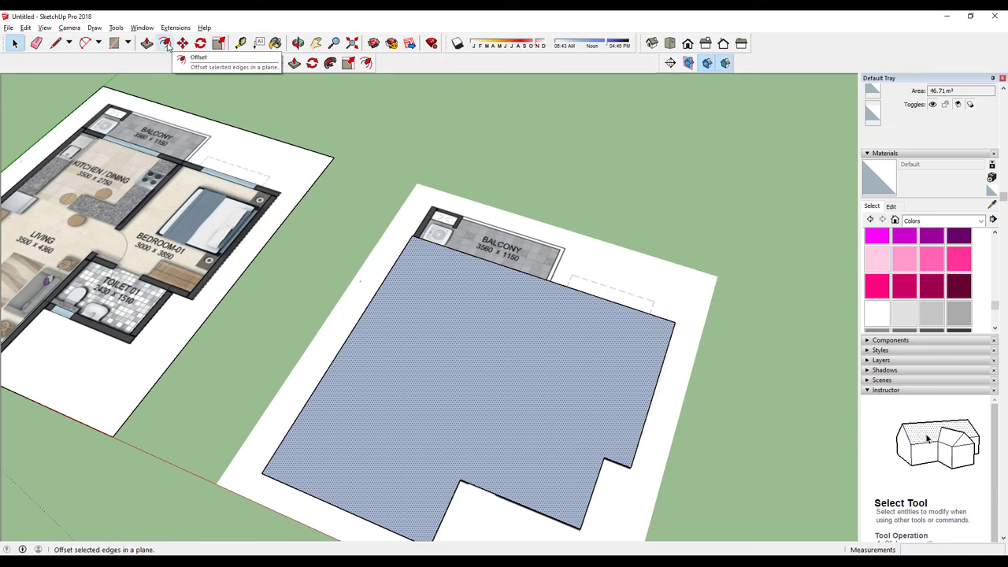
Step: Offset the floor face's outline 0.18 m inward to create the perimeter wall strip
{"action": "left_click", "coordinate": [165, 43]}
{"action": "left_click", "coordinate": [494, 345]}
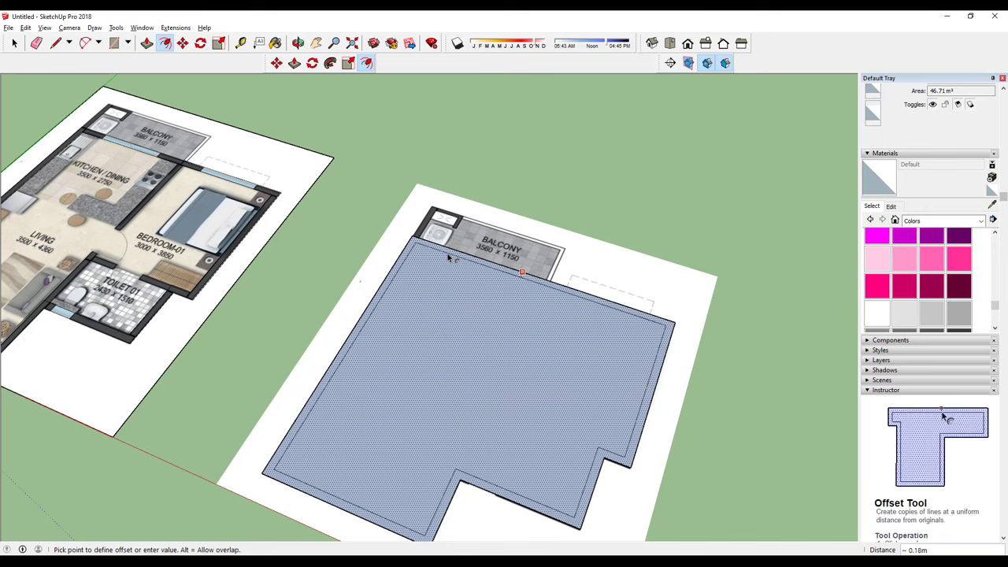
{"action": "left_click", "coordinate": [448, 256]}
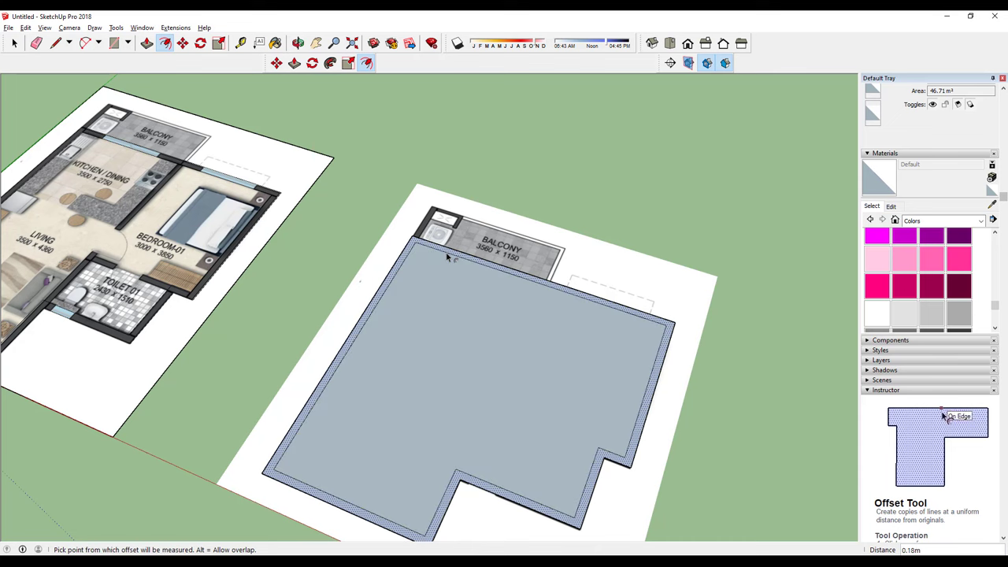
{"action": "key", "text": "space"}
{"action": "middle_click_drag", "start_coordinate": [488, 313], "coordinate": [489, 379]}
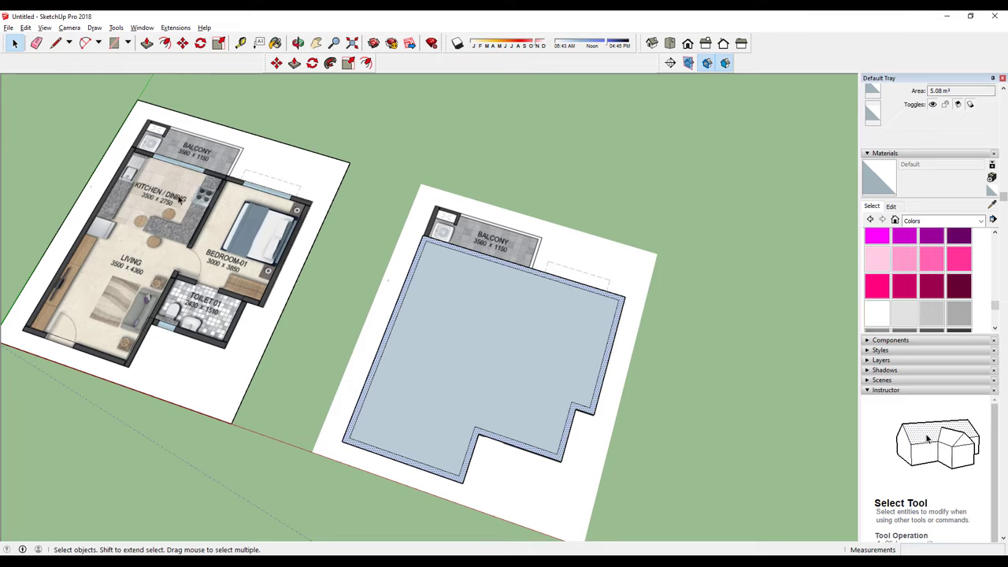
Step: Orbit and zoom in toward the left floor plan
{"action": "mouse_move", "coordinate": [180, 200]}
{"action": "middle_mouse_down"}
{"action": "mouse_move", "coordinate": [378, 300]}
{"action": "mouse_move", "coordinate": [438, 182]}
{"action": "mouse_move", "coordinate": [473, 189]}
{"action": "mouse_move", "coordinate": [532, 384]}
{"action": "middle_mouse_up"}
{"action": "scroll", "coordinate": [378, 299], "scroll_direction": "up", "scroll_amount": 3}
{"action": "scroll", "coordinate": [388, 310], "scroll_direction": "up", "scroll_amount": 3}
{"action": "scroll", "coordinate": [480, 187], "scroll_direction": "up", "scroll_amount": 3}
{"action": "scroll", "coordinate": [489, 186], "scroll_direction": "up", "scroll_amount": 2}
{"action": "scroll", "coordinate": [492, 186], "scroll_direction": "down", "scroll_amount": 2}
{"action": "scroll", "coordinate": [493, 186], "scroll_direction": "down", "scroll_amount": 5}
{"action": "scroll", "coordinate": [532, 384], "scroll_direction": "up", "scroll_amount": 2}
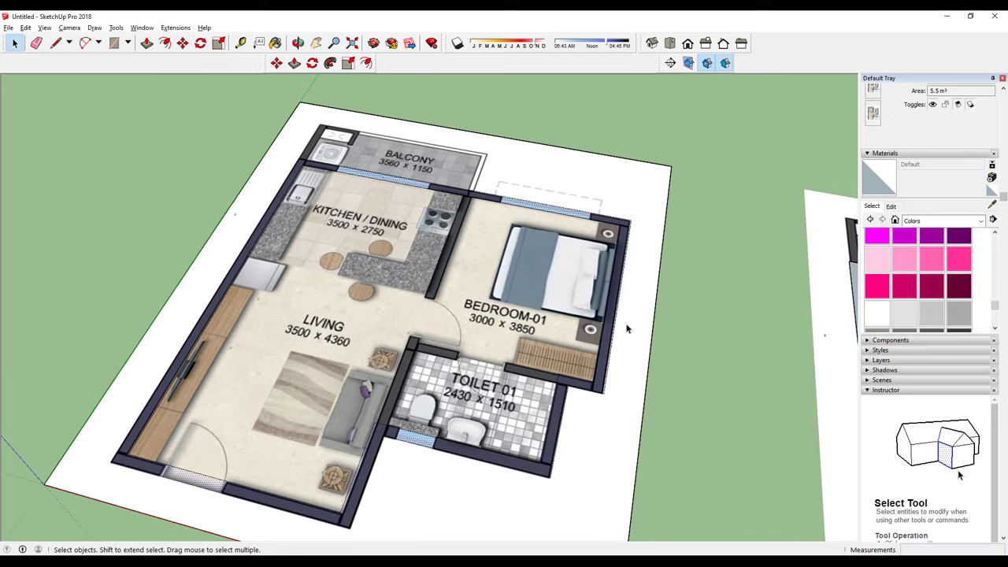
{"action": "scroll", "coordinate": [628, 329], "scroll_direction": "down", "scroll_amount": 2}
Step: Orbit over the kitchen, bedroom, toilet and living corner to a near top-down view
{"action": "middle_click_drag", "start_coordinate": [628, 329], "coordinate": [837, 341]}
{"action": "scroll", "coordinate": [723, 294], "scroll_direction": "down", "scroll_amount": 2}
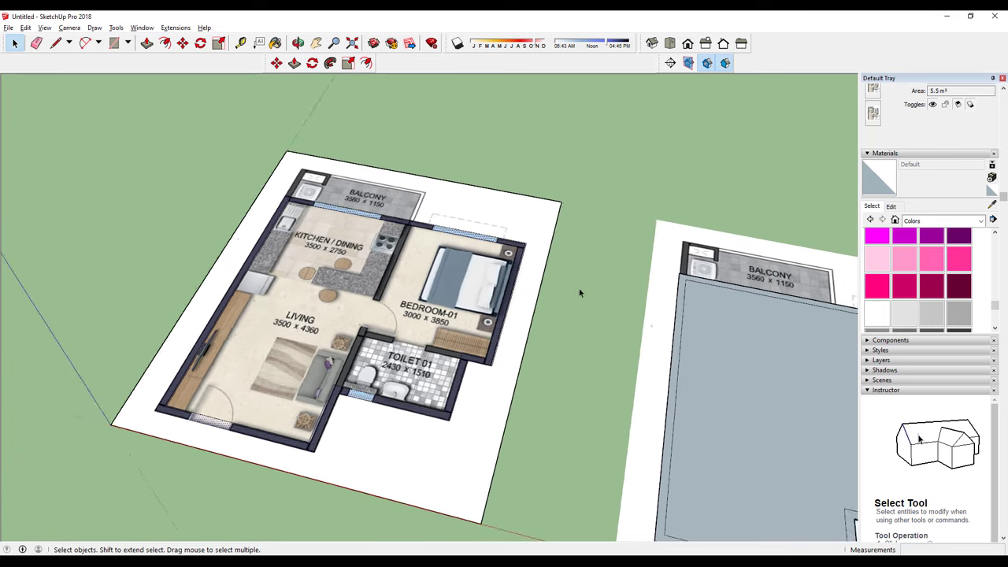
{"action": "middle_click_drag", "start_coordinate": [580, 291], "coordinate": [345, 321]}
{"action": "scroll", "coordinate": [484, 299], "scroll_direction": "up", "scroll_amount": 3}
{"action": "scroll", "coordinate": [473, 288], "scroll_direction": "up", "scroll_amount": 2}
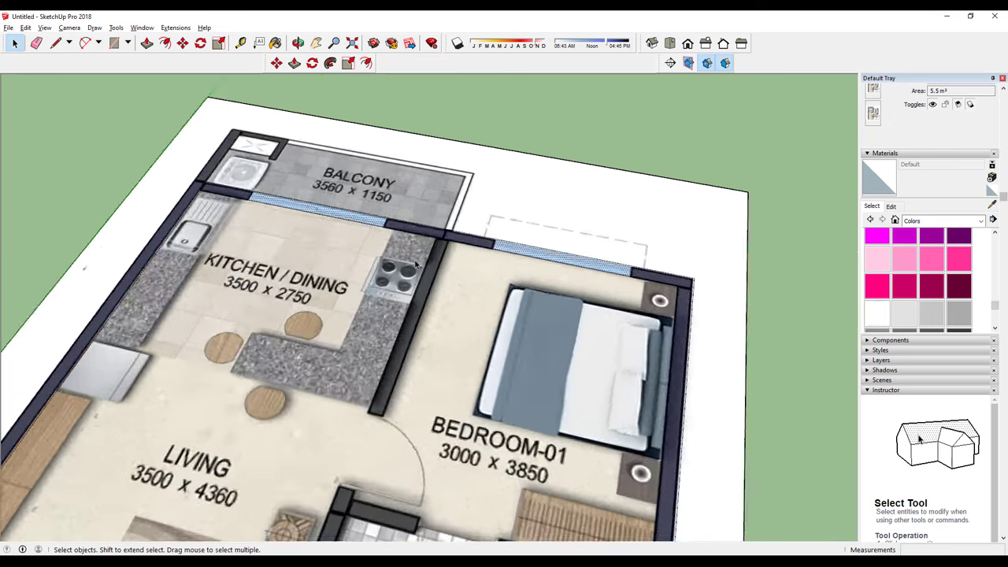
{"action": "mouse_move", "coordinate": [464, 280]}
{"action": "middle_mouse_down"}
{"action": "mouse_move", "coordinate": [435, 264]}
{"action": "mouse_move", "coordinate": [446, 239]}
{"action": "middle_mouse_up"}
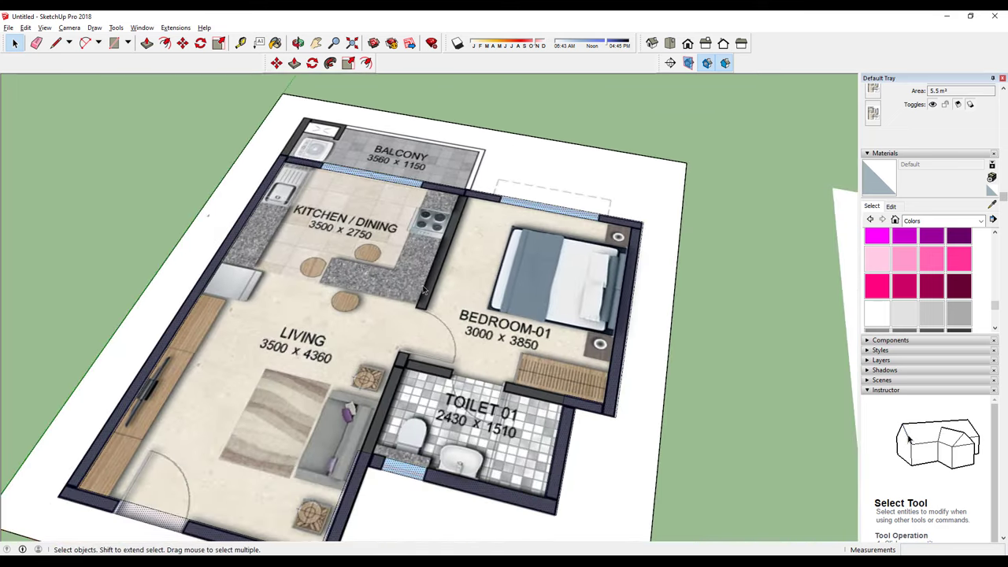
{"action": "middle_click_drag", "start_coordinate": [414, 358], "coordinate": [378, 386]}
{"action": "scroll", "coordinate": [370, 393], "scroll_direction": "up", "scroll_amount": 3}
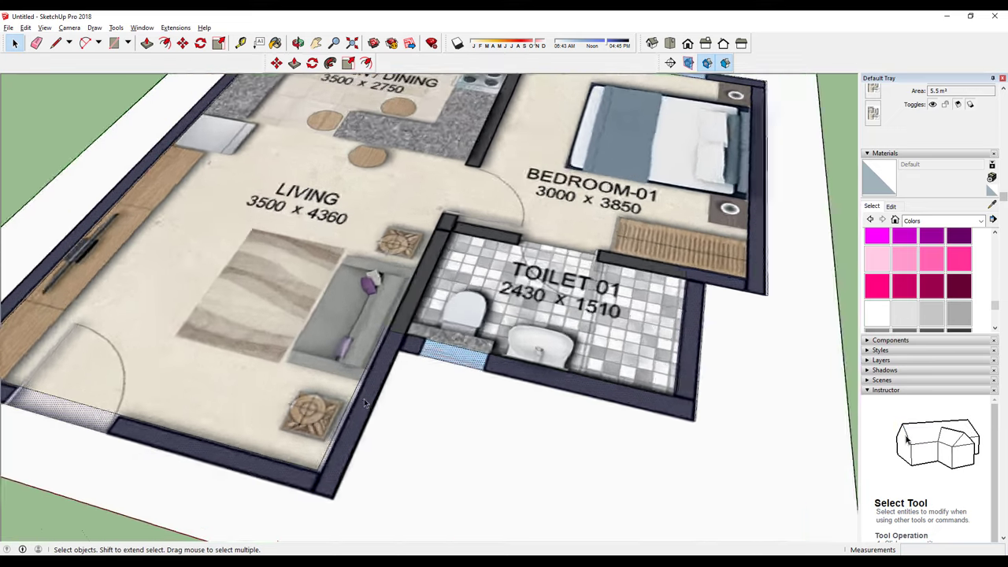
{"action": "scroll", "coordinate": [386, 366], "scroll_direction": "up", "scroll_amount": 3}
{"action": "scroll", "coordinate": [356, 332], "scroll_direction": "down", "scroll_amount": 3}
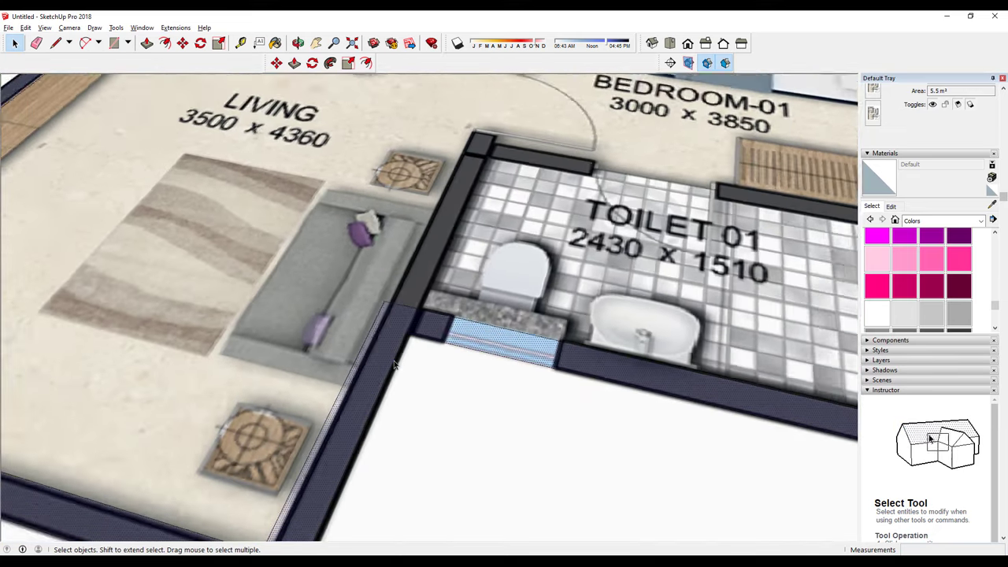
{"action": "mouse_move", "coordinate": [357, 332]}
{"action": "middle_mouse_down"}
{"action": "mouse_move", "coordinate": [382, 395]}
{"action": "mouse_move", "coordinate": [368, 379]}
{"action": "middle_mouse_up"}
{"action": "scroll", "coordinate": [382, 395], "scroll_direction": "up", "scroll_amount": 3}
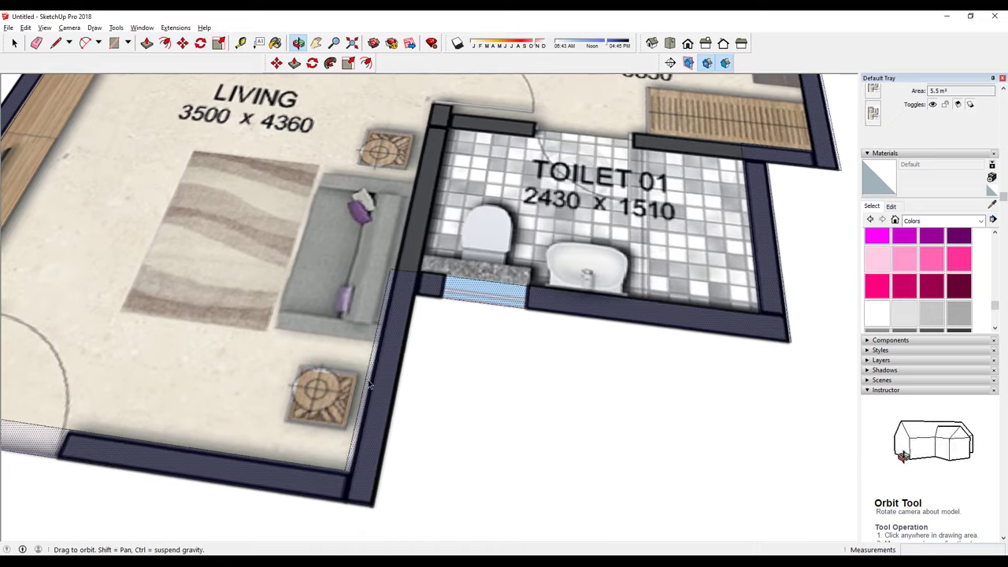
Step: Move the 1.56m wall edge beside the sofa a few centimetres along the red axis
{"action": "left_click", "coordinate": [371, 356]}
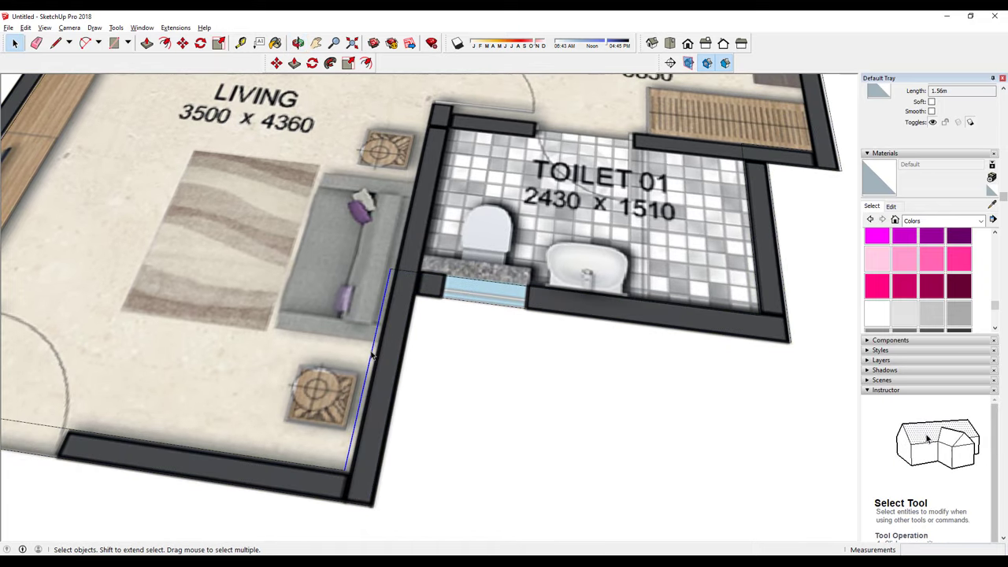
{"action": "key", "text": "m"}
{"action": "left_click", "coordinate": [356, 351]}
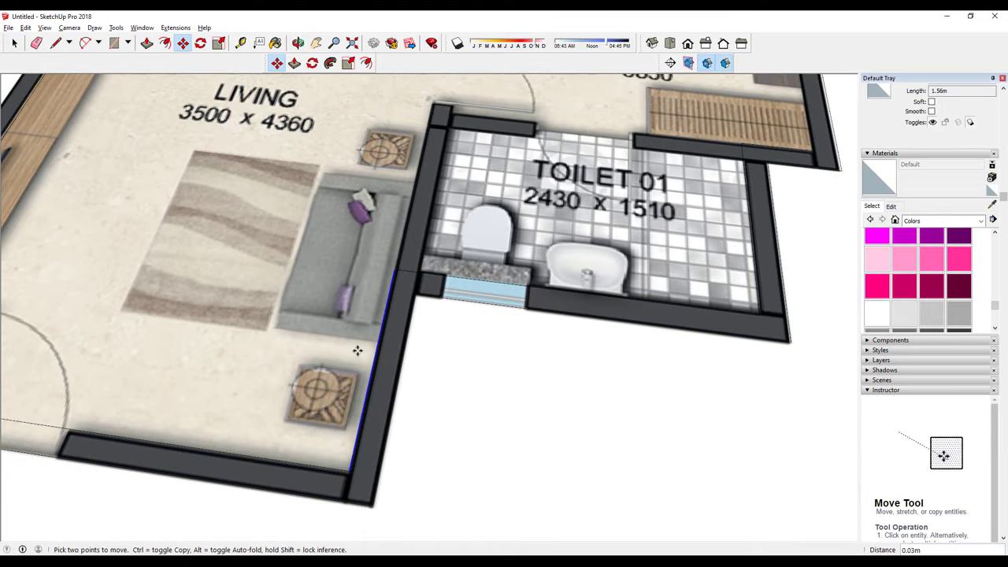
{"action": "scroll", "coordinate": [354, 350], "scroll_direction": "down", "scroll_amount": 2}
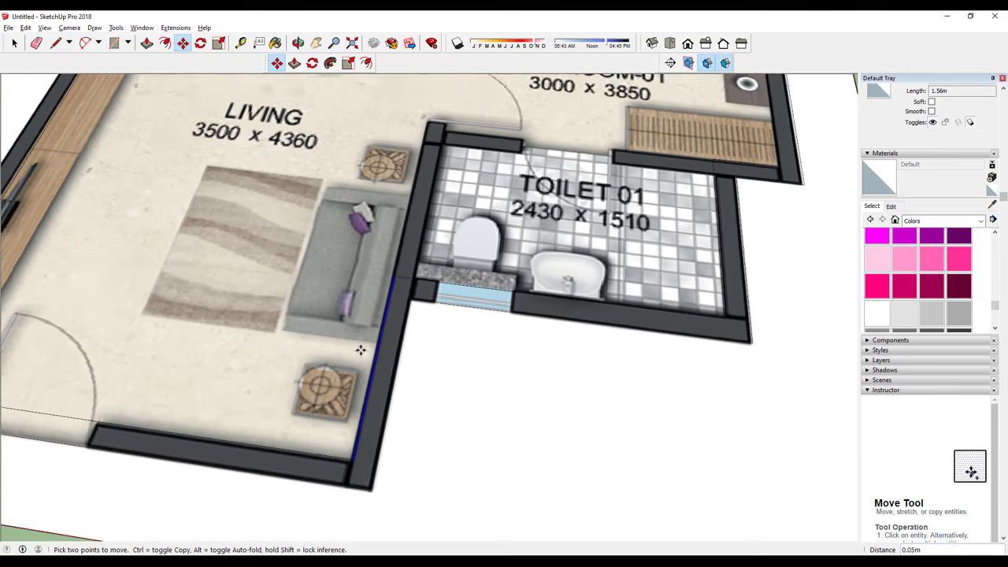
{"action": "scroll", "coordinate": [356, 350], "scroll_direction": "down", "scroll_amount": 1}
{"action": "scroll", "coordinate": [359, 351], "scroll_direction": "down", "scroll_amount": 1}
{"action": "scroll", "coordinate": [362, 351], "scroll_direction": "down", "scroll_amount": 1}
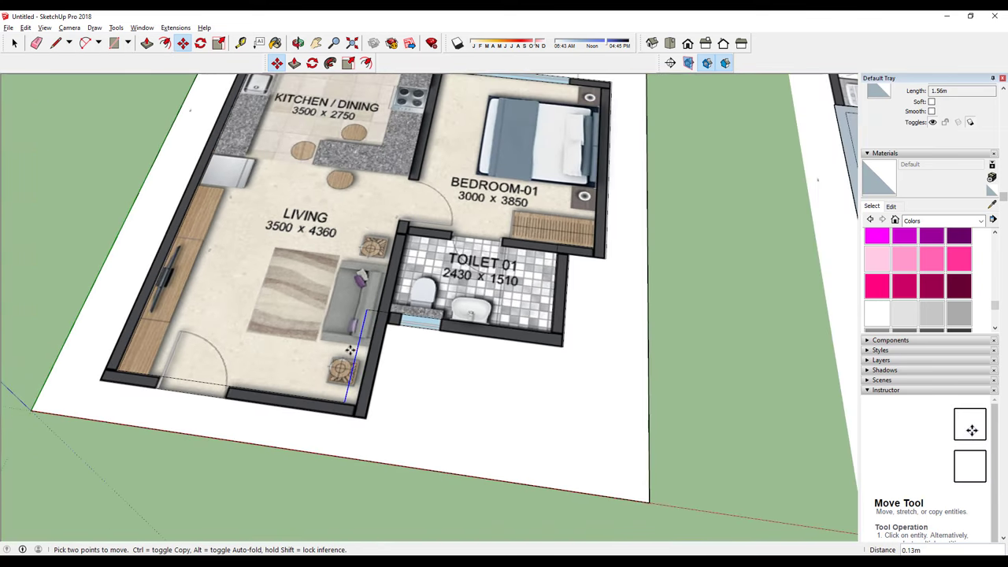
{"action": "scroll", "coordinate": [361, 351], "scroll_direction": "down", "scroll_amount": 1}
{"action": "scroll", "coordinate": [358, 353], "scroll_direction": "up", "scroll_amount": 2}
{"action": "scroll", "coordinate": [358, 352], "scroll_direction": "up", "scroll_amount": 2}
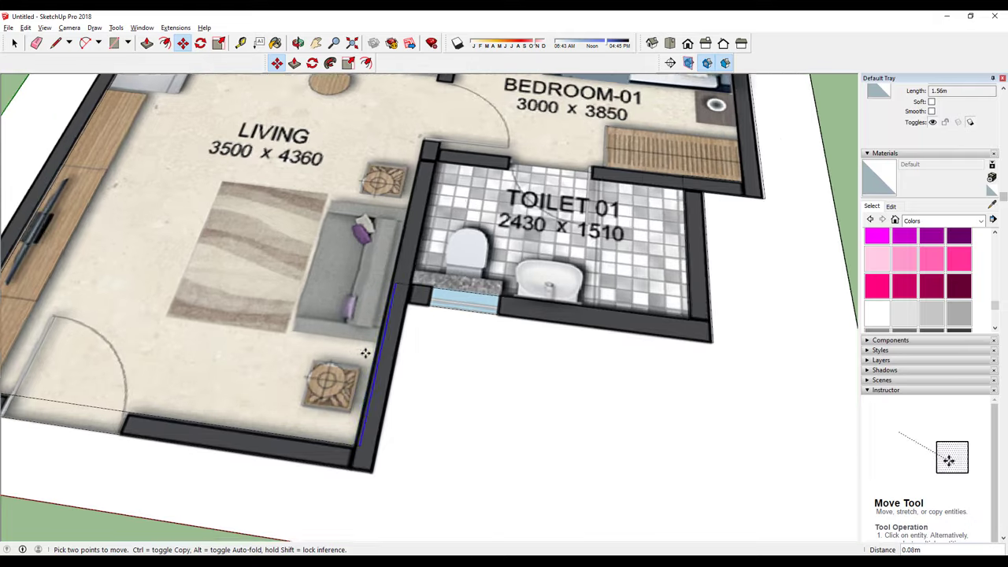
{"action": "scroll", "coordinate": [361, 352], "scroll_direction": "up", "scroll_amount": 1}
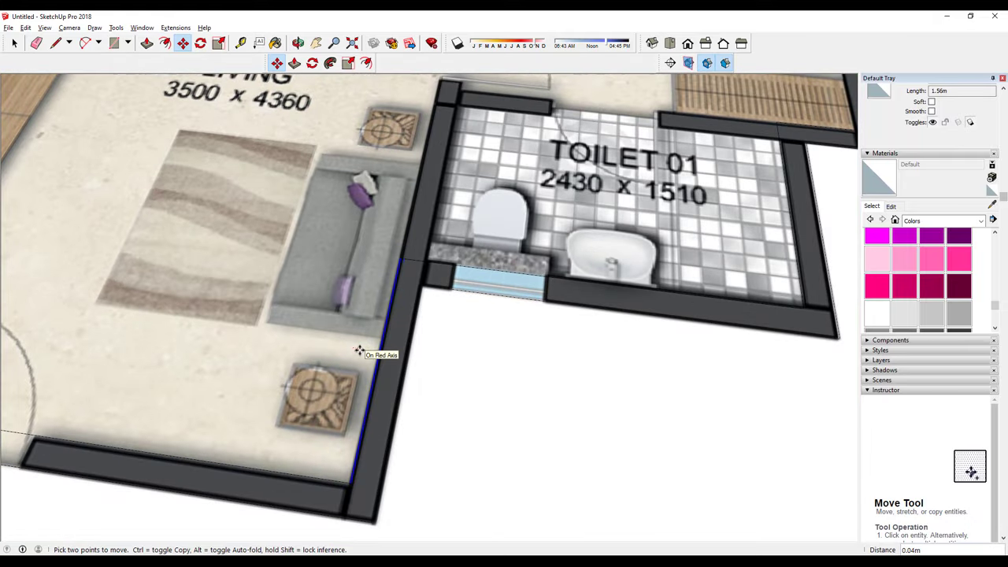
{"action": "scroll", "coordinate": [421, 331], "scroll_direction": "down", "scroll_amount": 3}
{"action": "mouse_move", "coordinate": [420, 331]}
{"action": "middle_mouse_down"}
{"action": "mouse_move", "coordinate": [319, 436]}
{"action": "mouse_move", "coordinate": [350, 353]}
{"action": "middle_mouse_up"}
Step: Draw a rectangle from a wall corner along the bedroom wall
{"action": "key", "text": "r"}
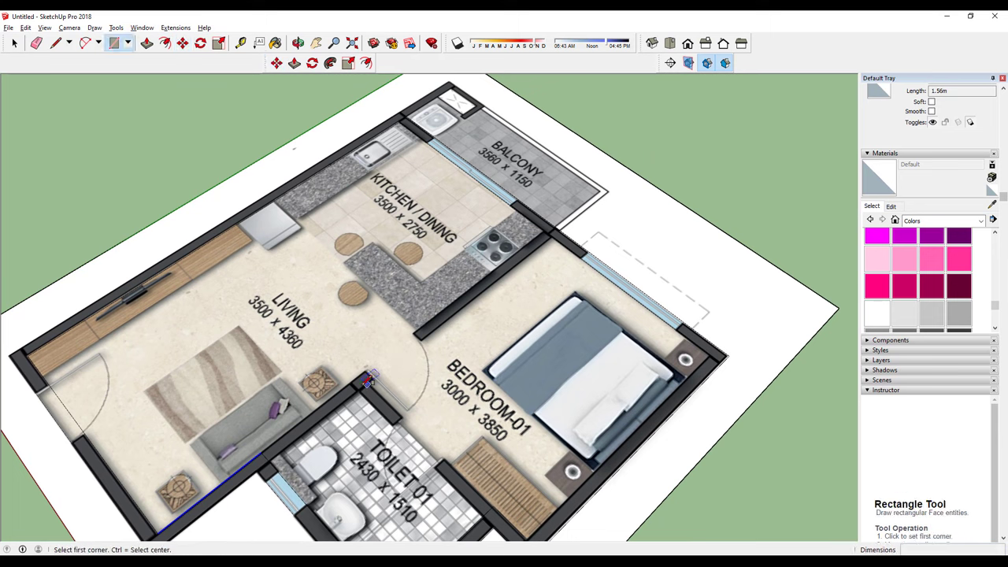
{"action": "left_click", "coordinate": [261, 452]}
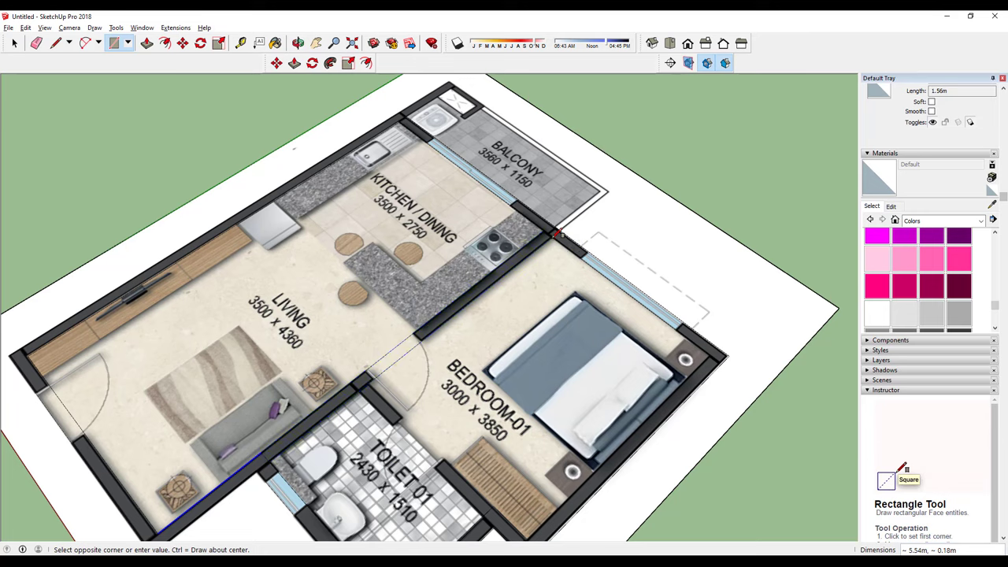
{"action": "left_click", "coordinate": [556, 233]}
{"action": "mouse_move", "coordinate": [347, 378]}
{"action": "middle_mouse_down"}
{"action": "mouse_move", "coordinate": [471, 378]}
{"action": "mouse_move", "coordinate": [478, 239]}
{"action": "middle_mouse_up"}
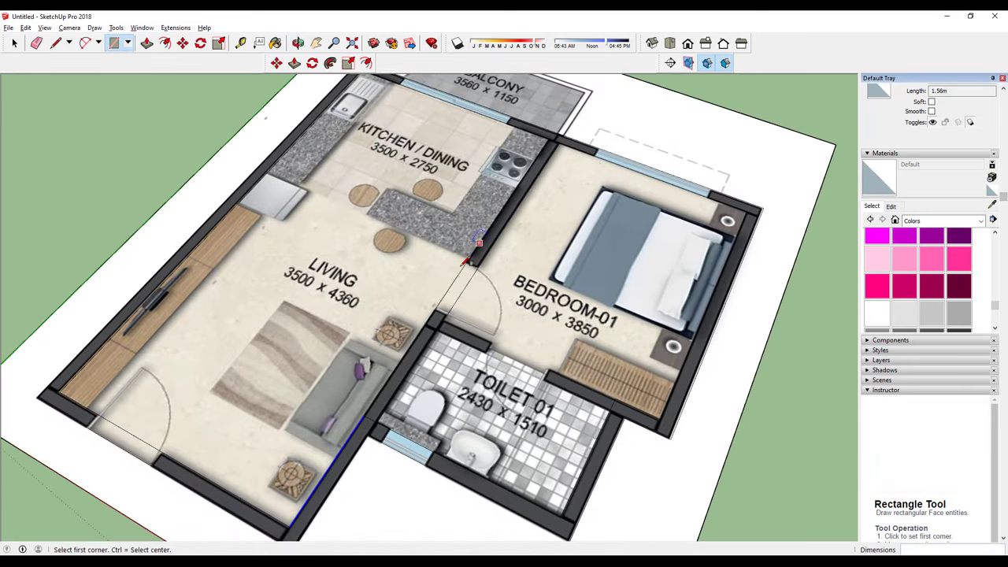
{"action": "scroll", "coordinate": [425, 312], "scroll_direction": "up", "scroll_amount": 3}
{"action": "scroll", "coordinate": [426, 311], "scroll_direction": "up", "scroll_amount": 2}
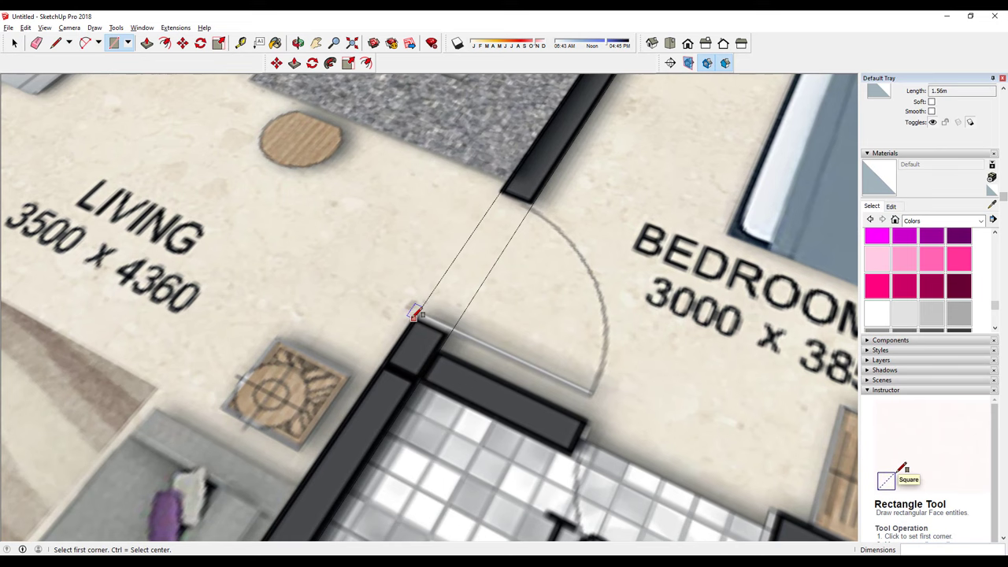
Step: Draw a rectangle across the bedroom doorway
{"action": "left_click", "coordinate": [414, 318]}
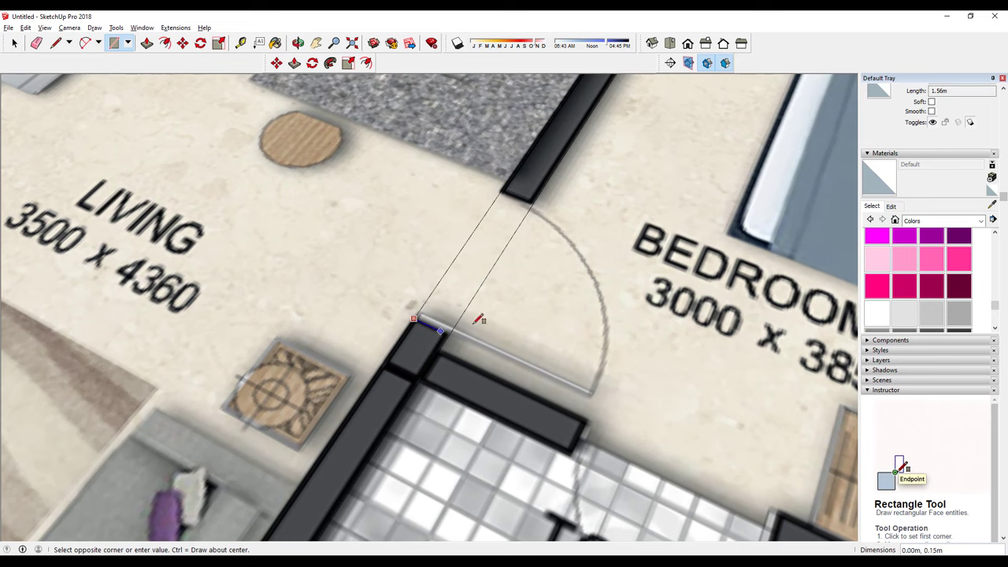
{"action": "left_click", "coordinate": [532, 203]}
{"action": "scroll", "coordinate": [532, 213], "scroll_direction": "down", "scroll_amount": 3}
{"action": "scroll", "coordinate": [533, 212], "scroll_direction": "down", "scroll_amount": 3}
{"action": "middle_click_drag", "start_coordinate": [533, 221], "coordinate": [535, 375]}
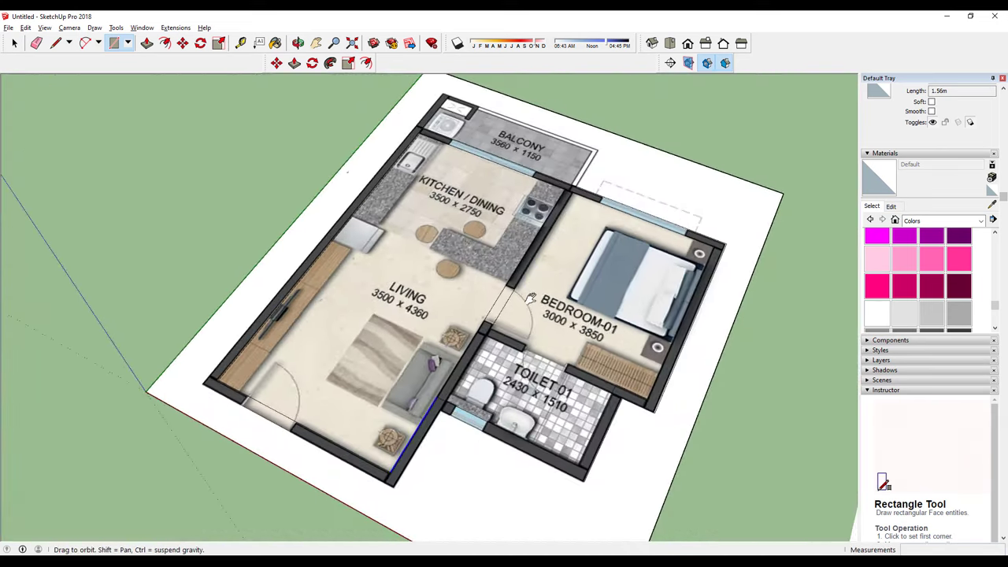
{"action": "scroll", "coordinate": [534, 375], "scroll_direction": "up", "scroll_amount": 3}
{"action": "scroll", "coordinate": [439, 329], "scroll_direction": "up", "scroll_amount": 2}
Step: Draw rectangles from the door jamb corner and along the toilet's top wall
{"action": "left_click", "coordinate": [430, 318]}
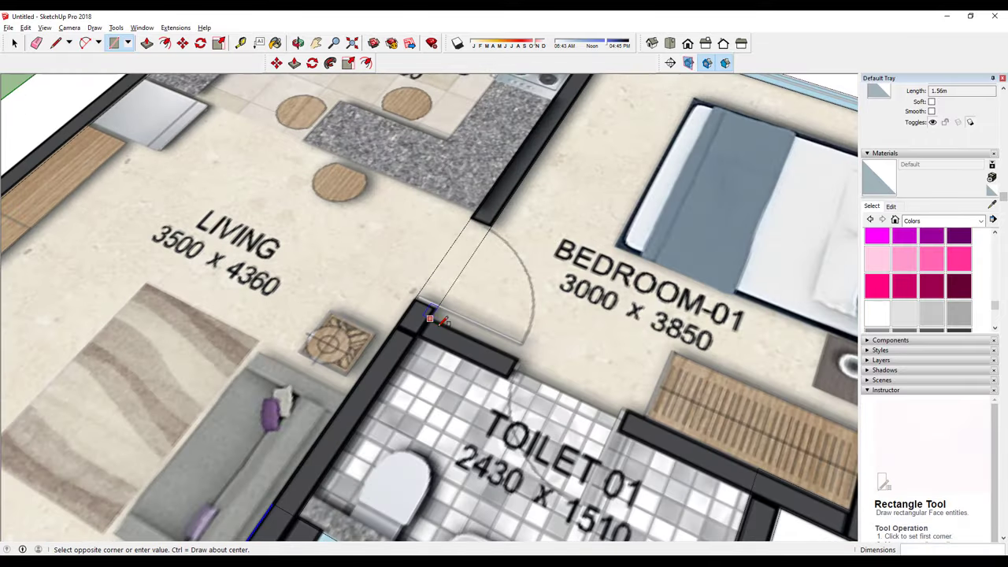
{"action": "left_click", "coordinate": [740, 463]}
{"action": "left_click", "coordinate": [757, 468]}
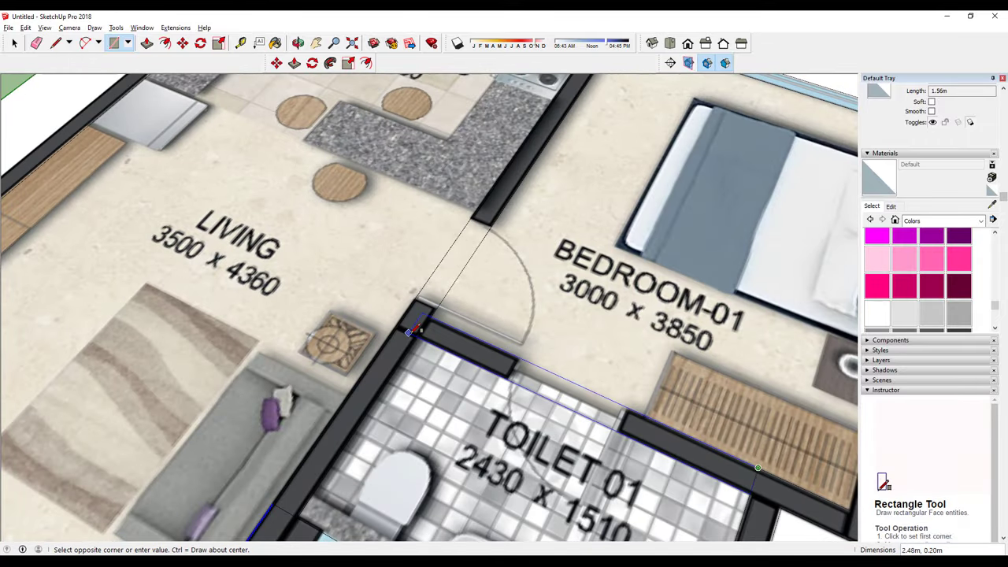
{"action": "left_click", "coordinate": [417, 337]}
Step: Check the doorway area for stray edges with the Eraser
{"action": "key", "text": "e"}
{"action": "scroll", "coordinate": [708, 456], "scroll_direction": "down", "scroll_amount": 3}
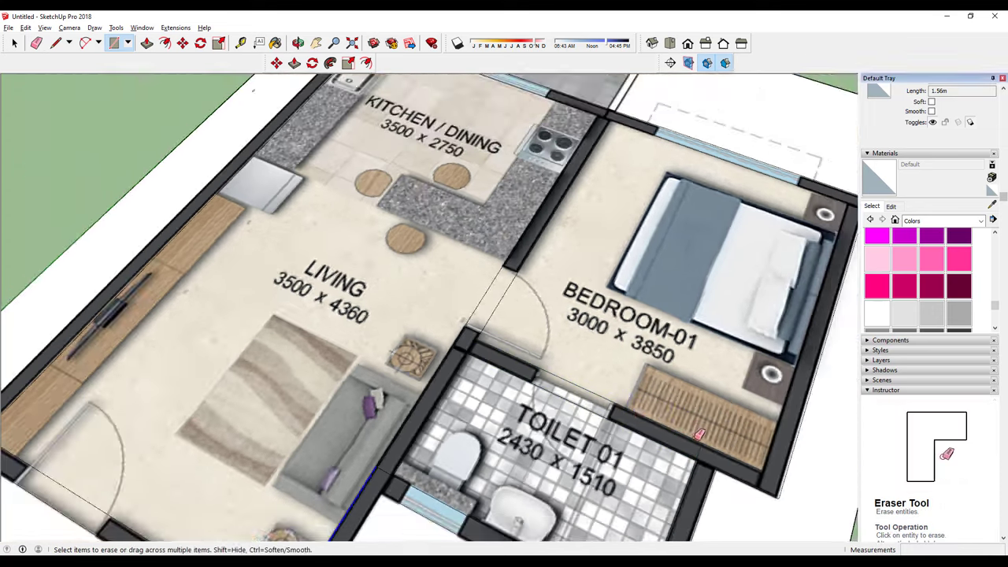
{"action": "scroll", "coordinate": [707, 455], "scroll_direction": "up", "scroll_amount": 3}
{"action": "scroll", "coordinate": [605, 419], "scroll_direction": "down", "scroll_amount": 3}
{"action": "scroll", "coordinate": [551, 378], "scroll_direction": "up", "scroll_amount": 3}
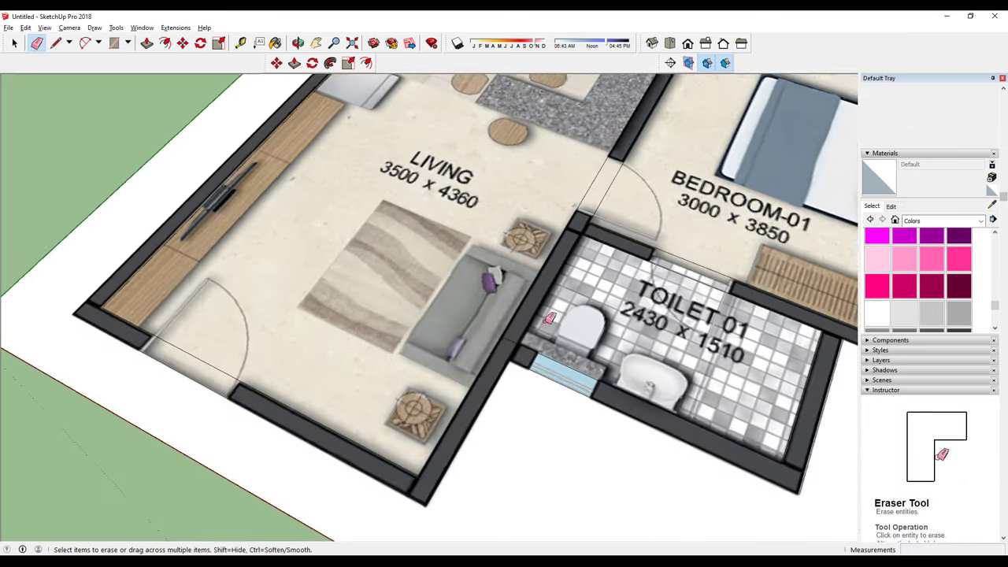
{"action": "scroll", "coordinate": [513, 340], "scroll_direction": "up", "scroll_amount": 2}
{"action": "scroll", "coordinate": [506, 335], "scroll_direction": "down", "scroll_amount": 3}
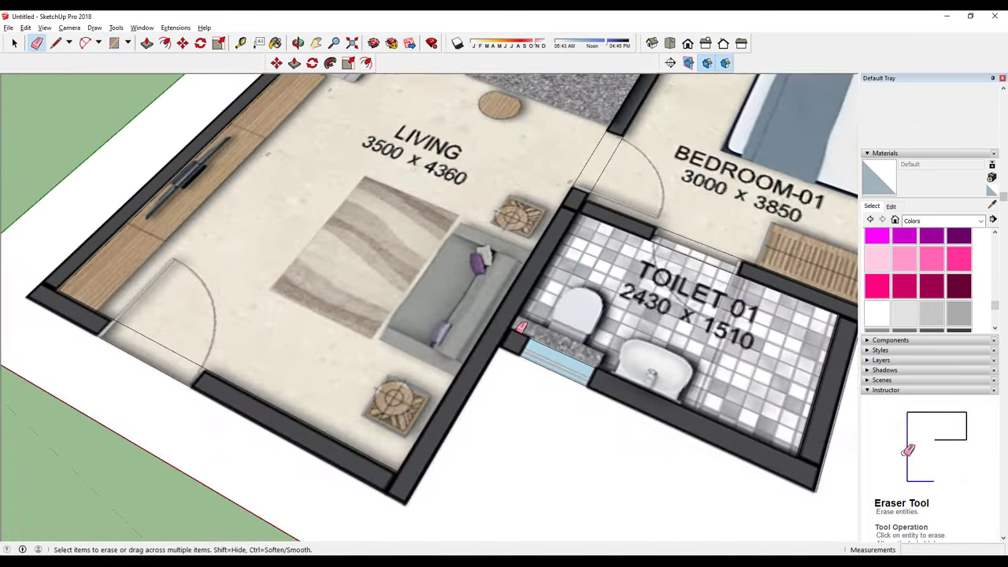
{"action": "scroll", "coordinate": [508, 331], "scroll_direction": "up", "scroll_amount": 3}
{"action": "scroll", "coordinate": [510, 327], "scroll_direction": "down", "scroll_amount": 1}
{"action": "key", "text": "space"}
{"action": "scroll", "coordinate": [508, 331], "scroll_direction": "down", "scroll_amount": 3}
{"action": "scroll", "coordinate": [496, 354], "scroll_direction": "up", "scroll_amount": 3}
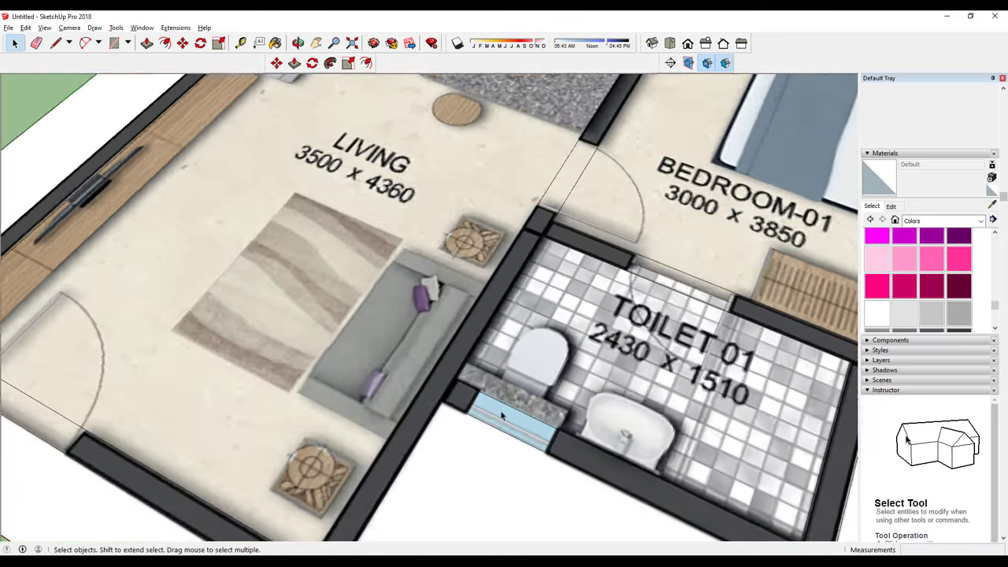
{"action": "scroll", "coordinate": [484, 382], "scroll_direction": "up", "scroll_amount": 2}
{"action": "key", "text": "e"}
Step: Draw a rectangle over the toilet window opening
{"action": "key", "text": "r"}
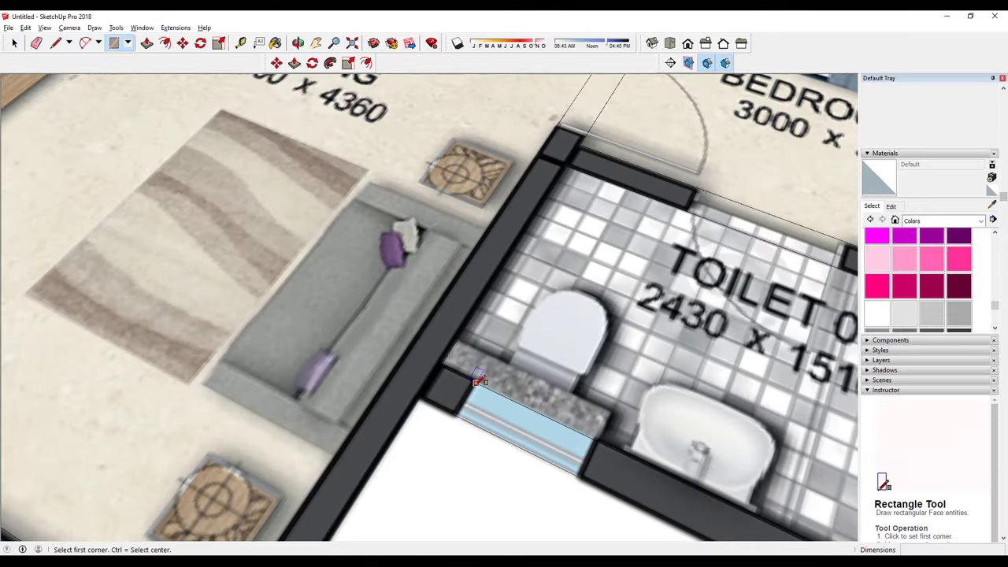
{"action": "left_click", "coordinate": [473, 382]}
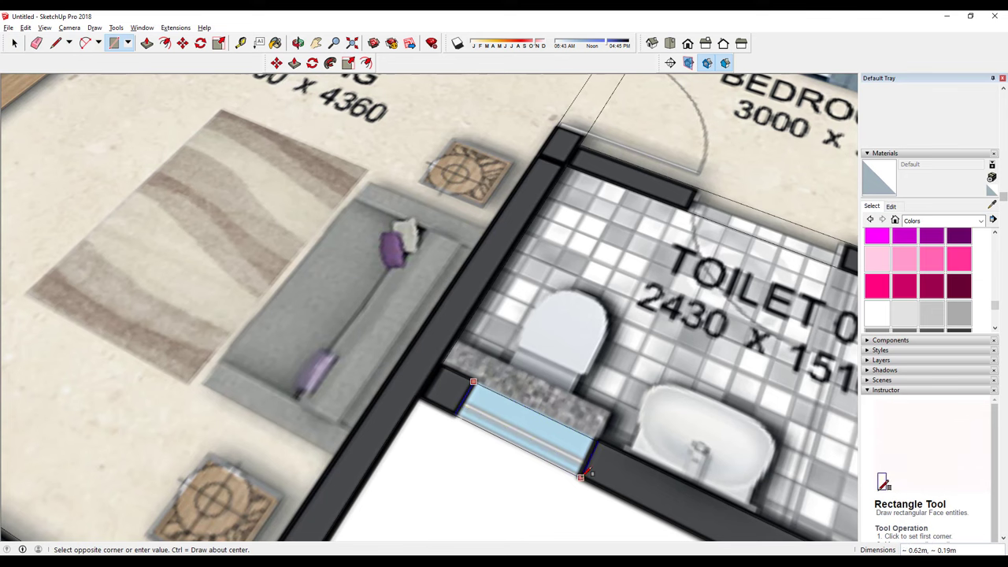
{"action": "left_click", "coordinate": [581, 475]}
{"action": "scroll", "coordinate": [552, 441], "scroll_direction": "down", "scroll_amount": 3}
{"action": "middle_click_drag", "start_coordinate": [512, 394], "coordinate": [331, 370]}
{"action": "scroll", "coordinate": [277, 360], "scroll_direction": "up", "scroll_amount": 4}
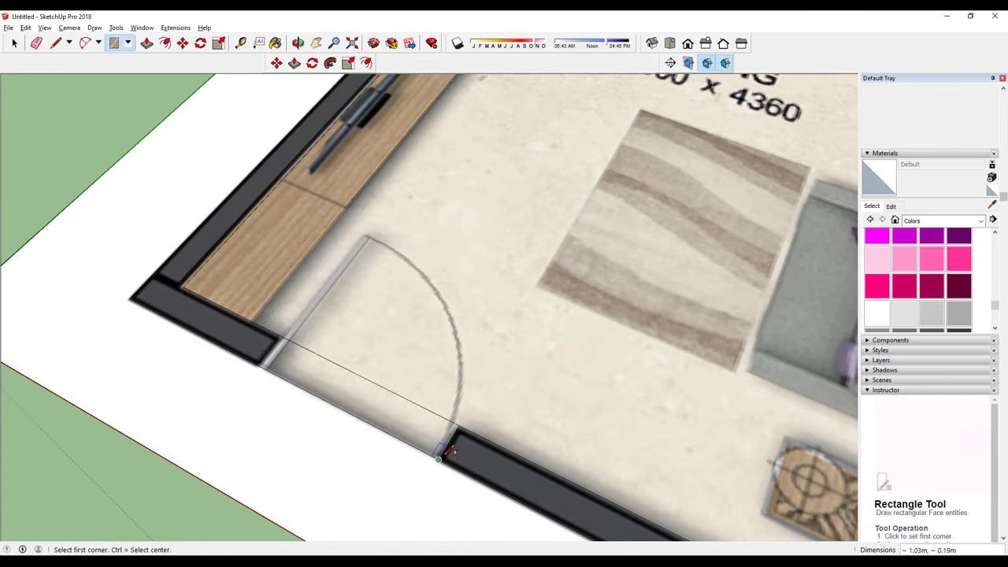
{"action": "scroll", "coordinate": [441, 450], "scroll_direction": "down", "scroll_amount": 4}
Step: Draw a rectangle over the kitchen-to-balcony window opening
{"action": "middle_click_drag", "start_coordinate": [509, 315], "coordinate": [465, 275]}
{"action": "scroll", "coordinate": [465, 273], "scroll_direction": "up", "scroll_amount": 3}
{"action": "scroll", "coordinate": [465, 273], "scroll_direction": "up", "scroll_amount": 2}
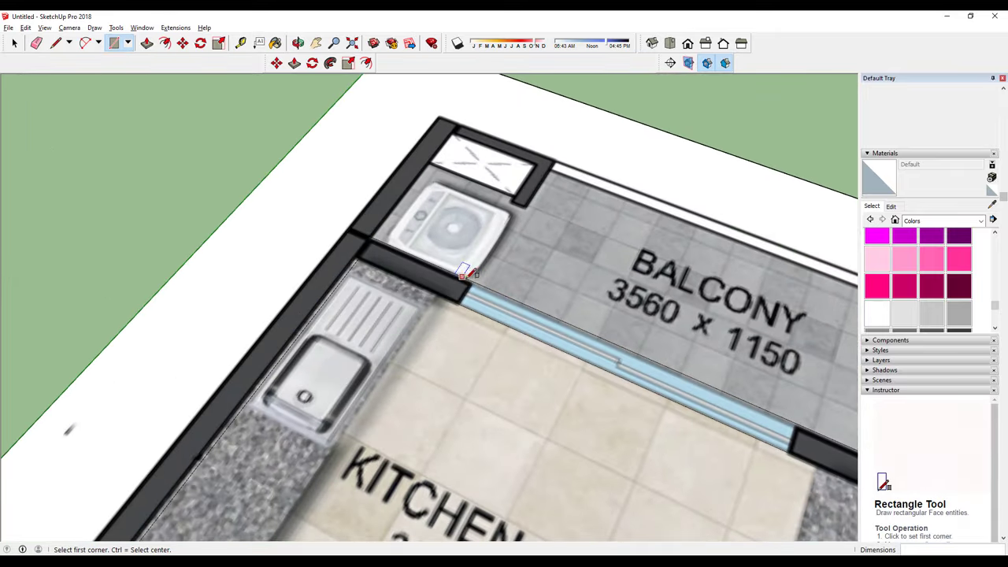
{"action": "left_click", "coordinate": [473, 279]}
{"action": "scroll", "coordinate": [755, 435], "scroll_direction": "down", "scroll_amount": 2}
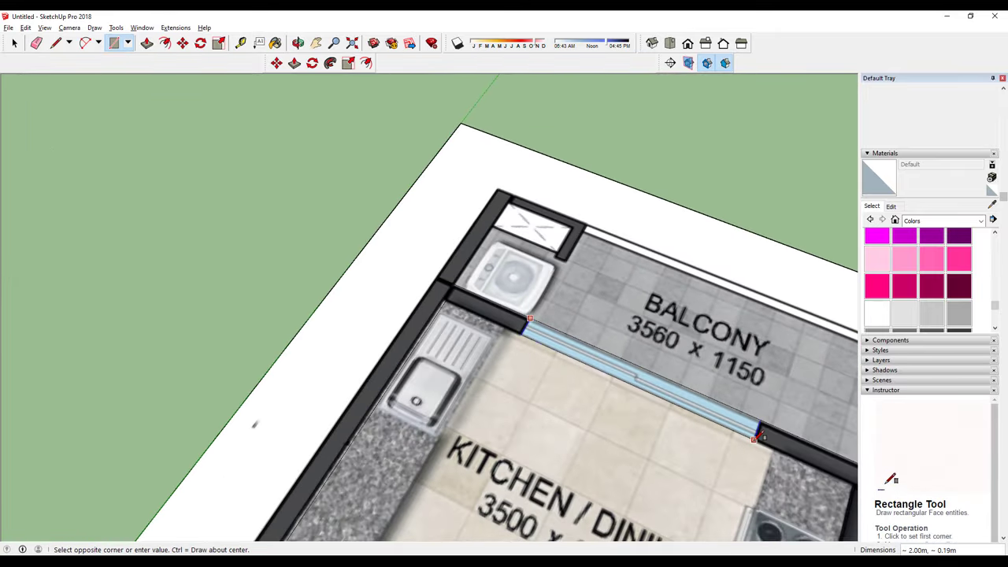
{"action": "left_click", "coordinate": [755, 435]}
{"action": "scroll", "coordinate": [709, 417], "scroll_direction": "down", "scroll_amount": 2}
Step: Complete the rectangle over the bedroom window opening
{"action": "middle_click_drag", "start_coordinate": [603, 383], "coordinate": [569, 353]}
{"action": "scroll", "coordinate": [527, 362], "scroll_direction": "up", "scroll_amount": 3}
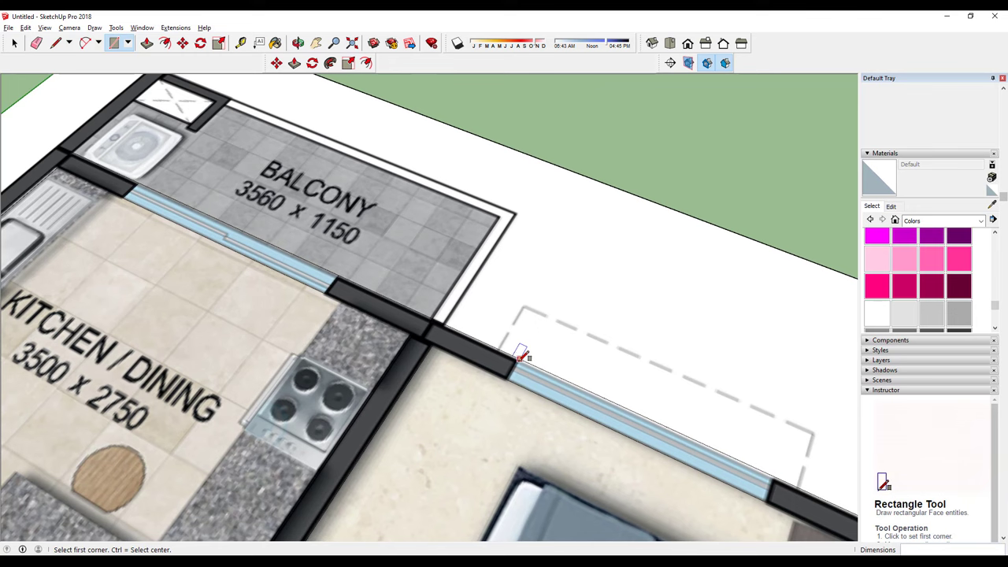
{"action": "left_click", "coordinate": [768, 503]}
{"action": "scroll", "coordinate": [769, 503], "scroll_direction": "down", "scroll_amount": 2}
{"action": "mouse_move", "coordinate": [599, 378]}
{"action": "middle_mouse_down"}
{"action": "mouse_move", "coordinate": [488, 315]}
{"action": "mouse_move", "coordinate": [488, 290]}
{"action": "mouse_move", "coordinate": [472, 300]}
{"action": "middle_mouse_up"}
{"action": "scroll", "coordinate": [505, 335], "scroll_direction": "up", "scroll_amount": 2}
{"action": "scroll", "coordinate": [491, 331], "scroll_direction": "up", "scroll_amount": 2}
{"action": "scroll", "coordinate": [491, 332], "scroll_direction": "down", "scroll_amount": 3}
{"action": "scroll", "coordinate": [488, 315], "scroll_direction": "up", "scroll_amount": 3}
{"action": "scroll", "coordinate": [378, 355], "scroll_direction": "up", "scroll_amount": 3}
Step: Select the new toilet window face and orbit around the plan to inspect it
{"action": "key", "text": "space"}
{"action": "left_click", "coordinate": [390, 383]}
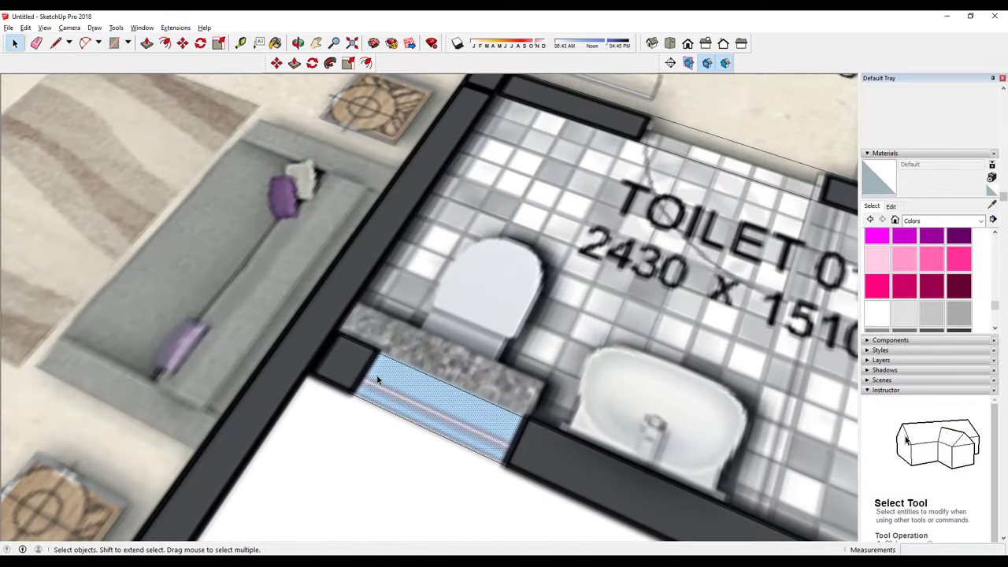
{"action": "scroll", "coordinate": [398, 381], "scroll_direction": "down", "scroll_amount": 1}
{"action": "scroll", "coordinate": [398, 381], "scroll_direction": "down", "scroll_amount": 3}
{"action": "middle_click_drag", "start_coordinate": [425, 410], "coordinate": [439, 418]}
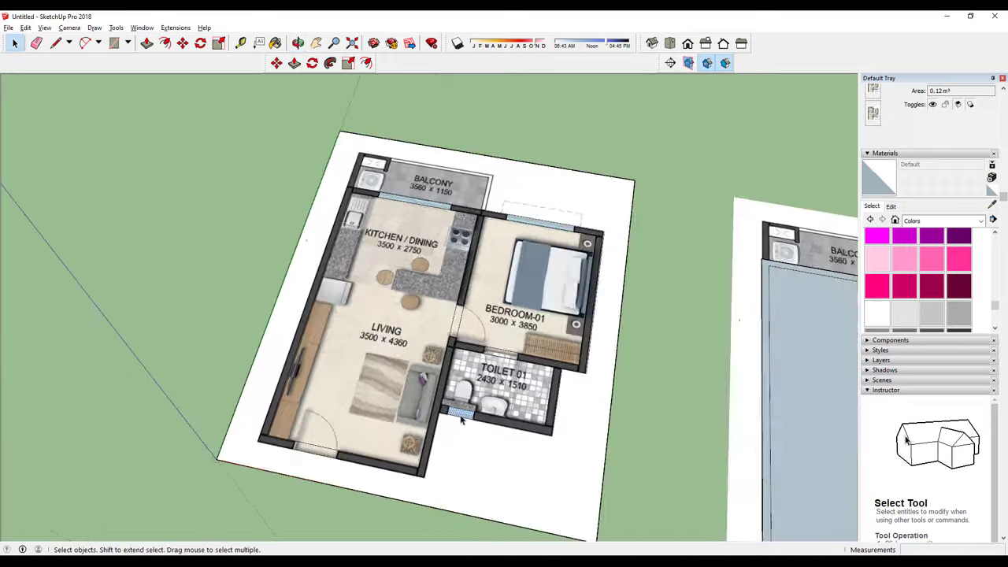
{"action": "scroll", "coordinate": [439, 417], "scroll_direction": "up", "scroll_amount": 3}
{"action": "scroll", "coordinate": [429, 408], "scroll_direction": "down", "scroll_amount": 3}
{"action": "scroll", "coordinate": [490, 415], "scroll_direction": "up", "scroll_amount": 3}
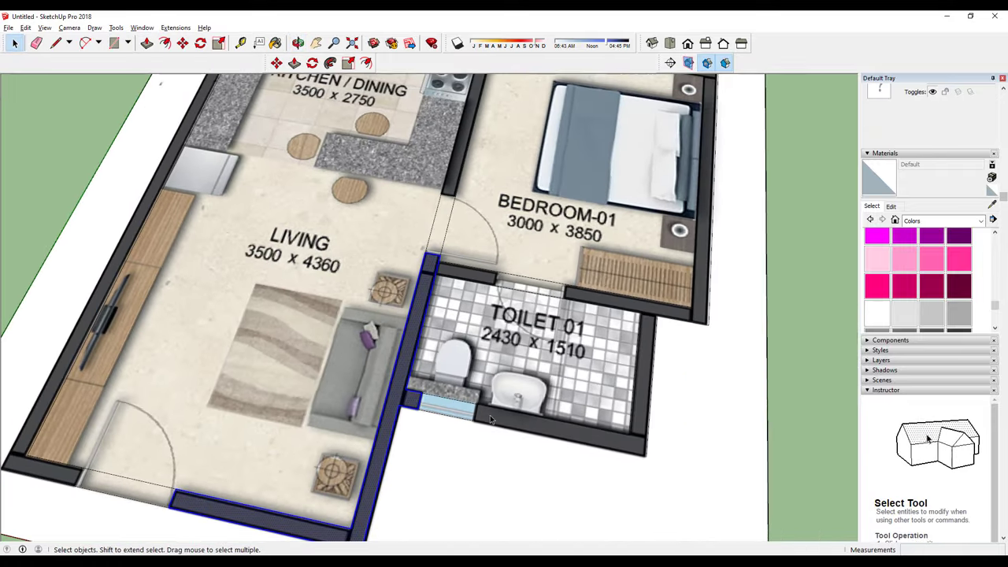
{"action": "scroll", "coordinate": [494, 420], "scroll_direction": "down", "scroll_amount": 3}
{"action": "mouse_move", "coordinate": [494, 420]}
{"action": "middle_mouse_down"}
{"action": "mouse_move", "coordinate": [519, 346]}
{"action": "mouse_move", "coordinate": [540, 364]}
{"action": "middle_mouse_up"}
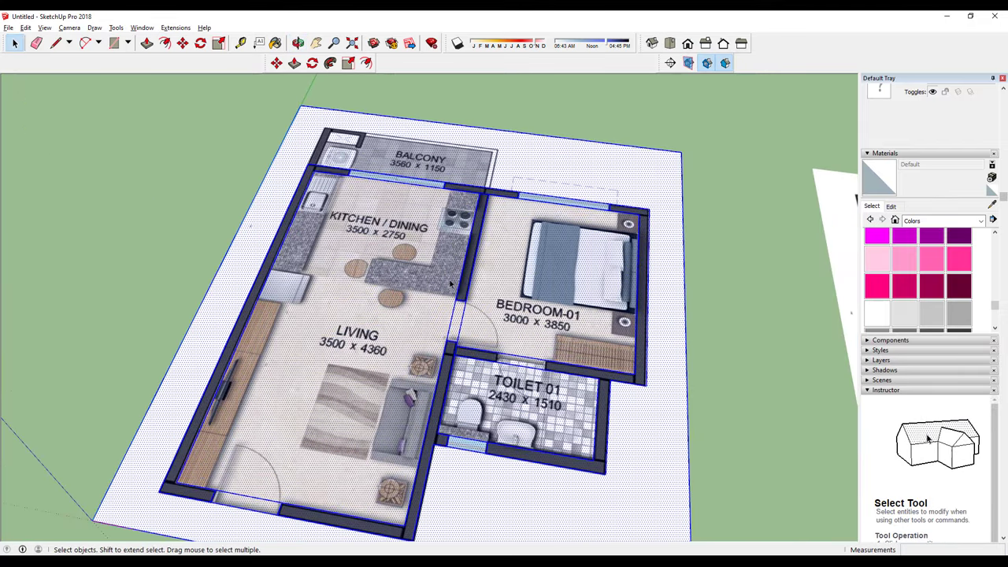
{"action": "middle_click_drag", "start_coordinate": [450, 281], "coordinate": [367, 197]}
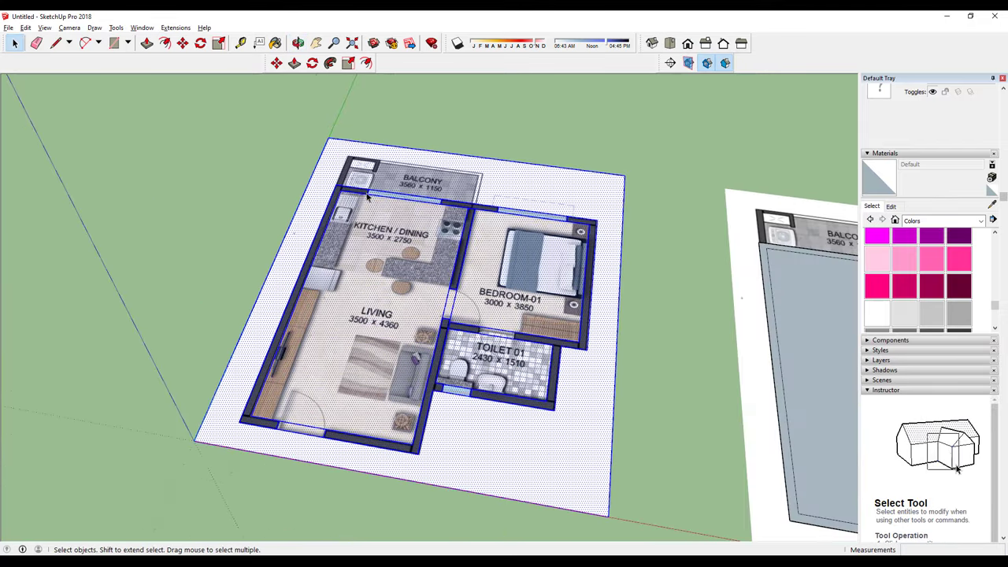
Step: Delete the white ground sheet, the balcony, and the stray top, right and green-axis outline edges
{"action": "left_click", "coordinate": [526, 176], "text": "shift"}
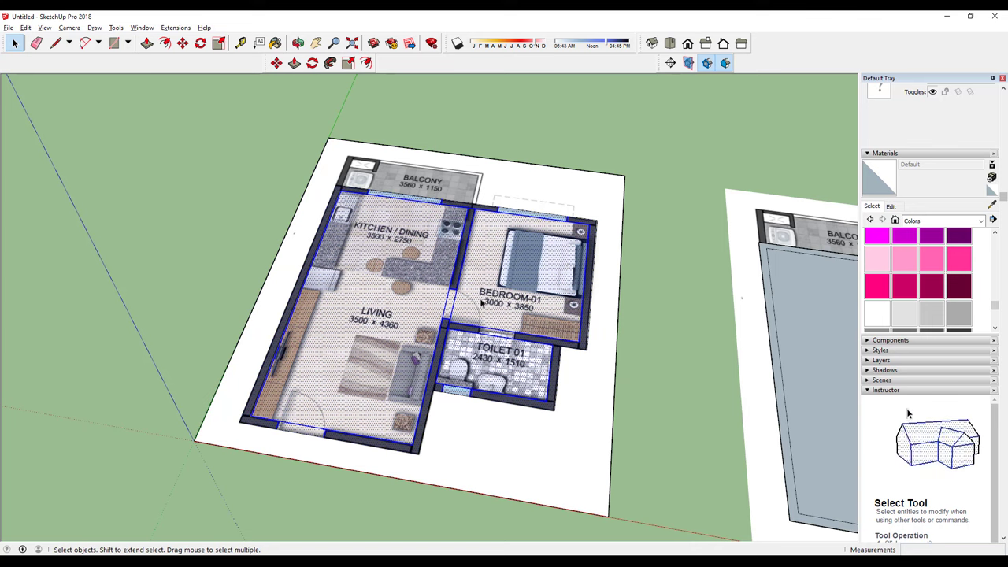
{"action": "middle_click_drag", "start_coordinate": [542, 337], "coordinate": [331, 223]}
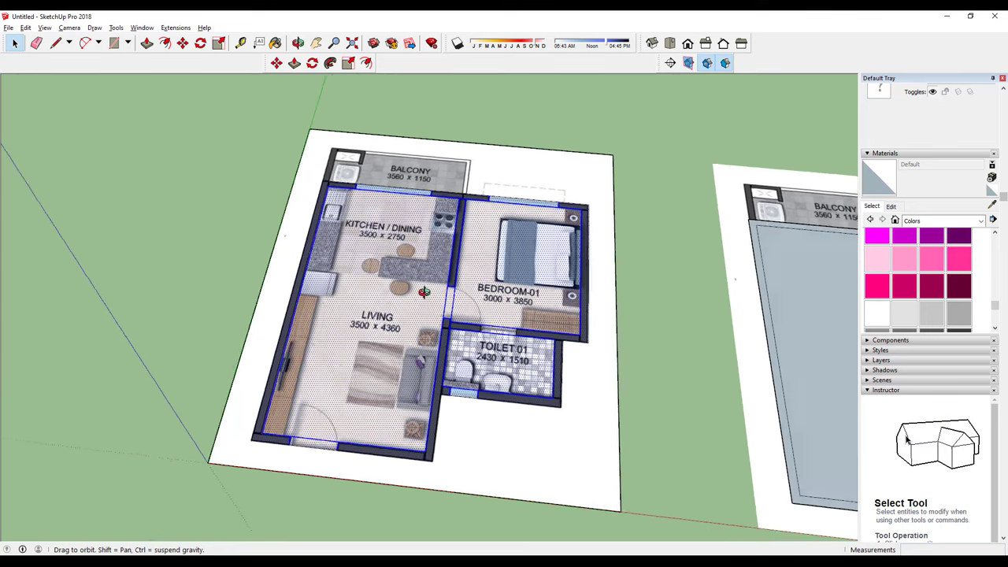
{"action": "scroll", "coordinate": [332, 222], "scroll_direction": "up", "scroll_amount": 3}
{"action": "scroll", "coordinate": [394, 217], "scroll_direction": "down", "scroll_amount": 4}
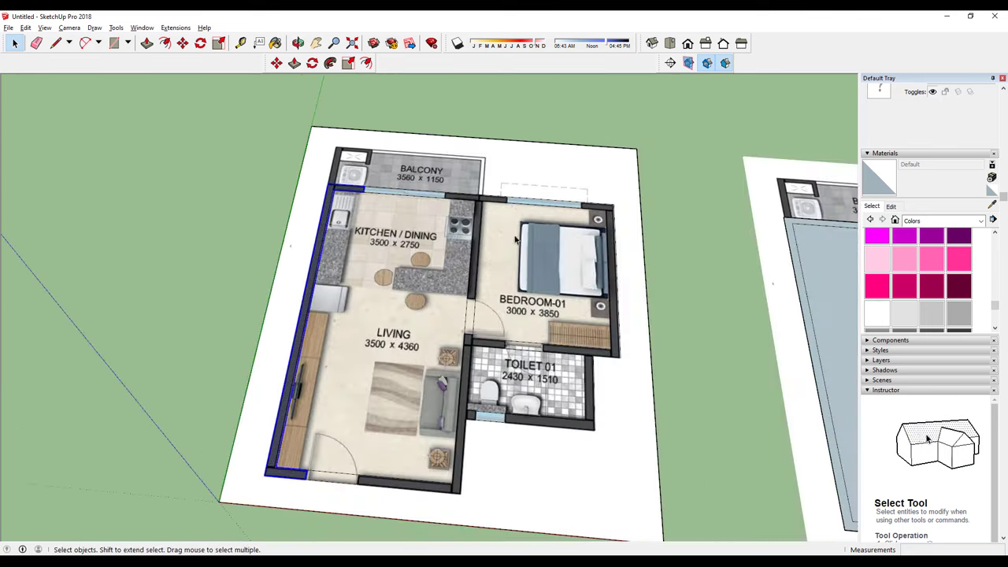
{"action": "scroll", "coordinate": [447, 214], "scroll_direction": "up", "scroll_amount": 1}
{"action": "scroll", "coordinate": [447, 210], "scroll_direction": "up", "scroll_amount": 1}
{"action": "double_click", "coordinate": [457, 202]}
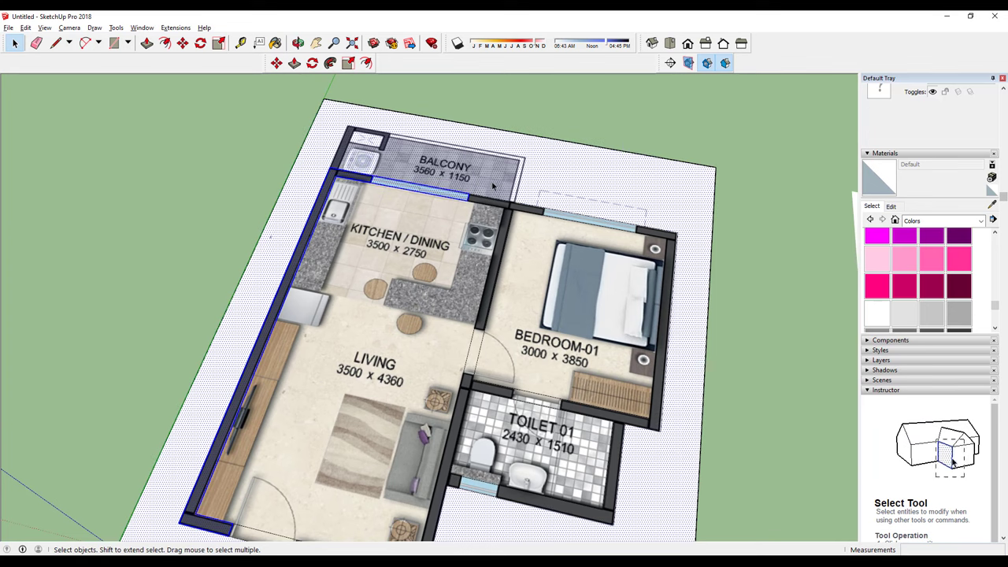
{"action": "left_click", "coordinate": [494, 182]}
{"action": "scroll", "coordinate": [520, 176], "scroll_direction": "down", "scroll_amount": 3}
{"action": "scroll", "coordinate": [540, 179], "scroll_direction": "down", "scroll_amount": 1}
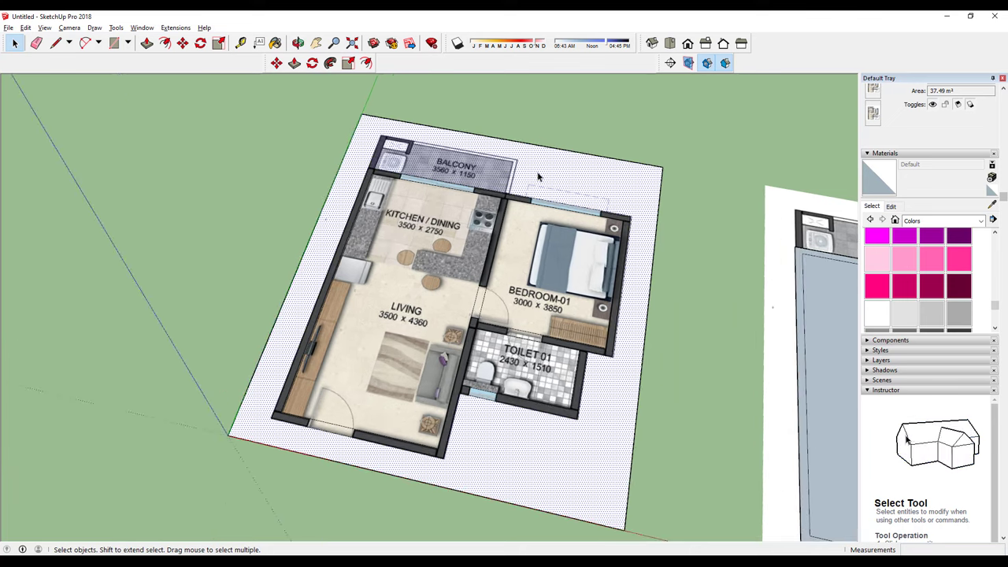
{"action": "key", "text": "Delete"}
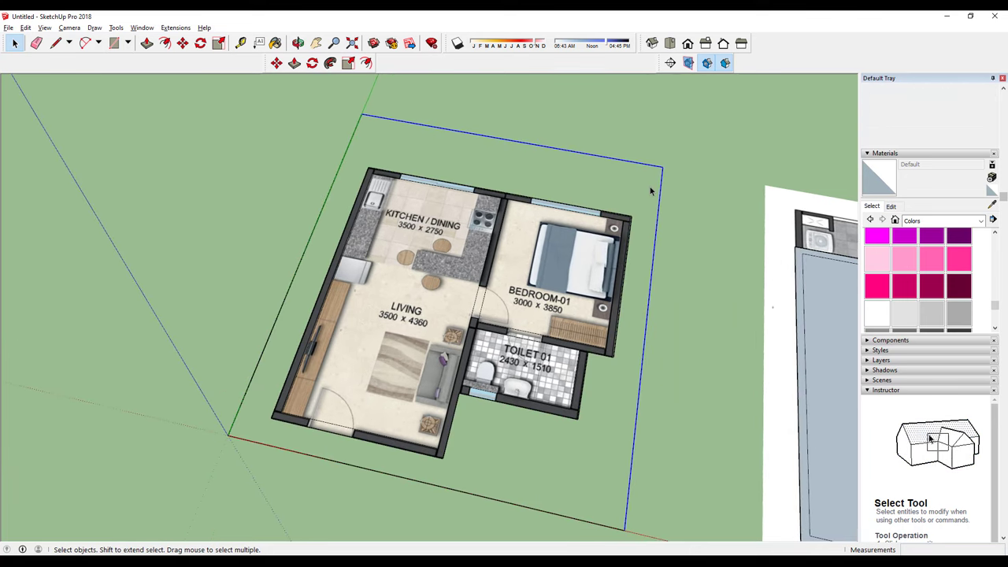
{"action": "key", "text": "Delete"}
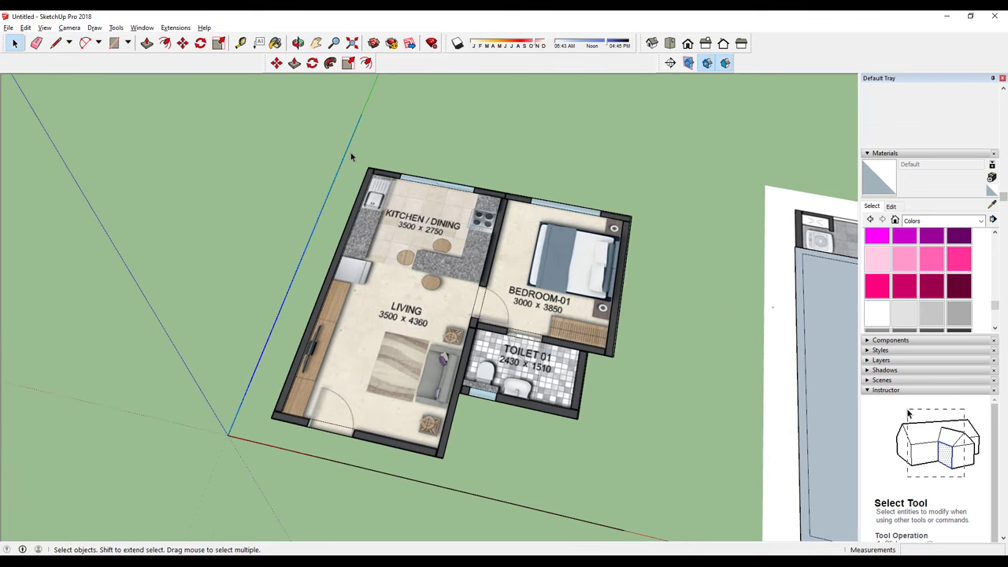
{"action": "key", "text": "Delete"}
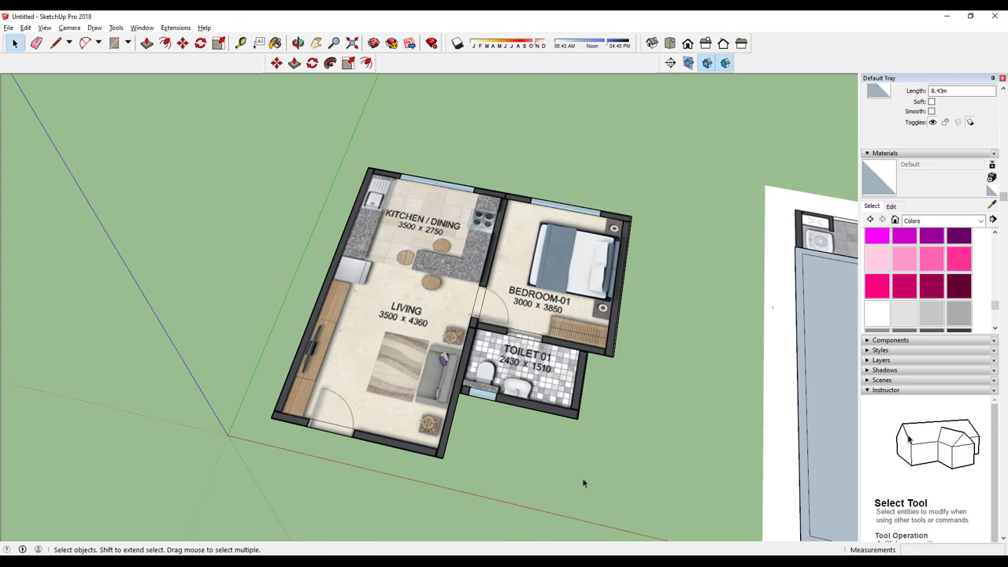
Step: Box-select the traced floor plan, excluding the bedroom and living/kitchen floor faces
{"action": "middle_click_drag", "start_coordinate": [583, 479], "coordinate": [570, 272]}
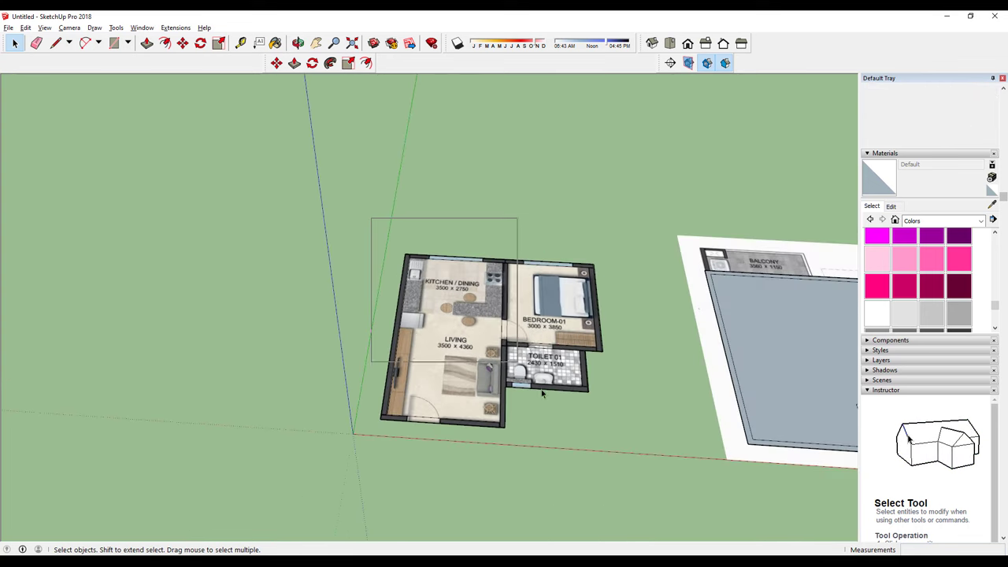
{"action": "left_click_drag", "start_coordinate": [541, 389], "coordinate": [616, 468]}
{"action": "scroll", "coordinate": [598, 342], "scroll_direction": "up", "scroll_amount": 2}
{"action": "scroll", "coordinate": [591, 335], "scroll_direction": "up", "scroll_amount": 3}
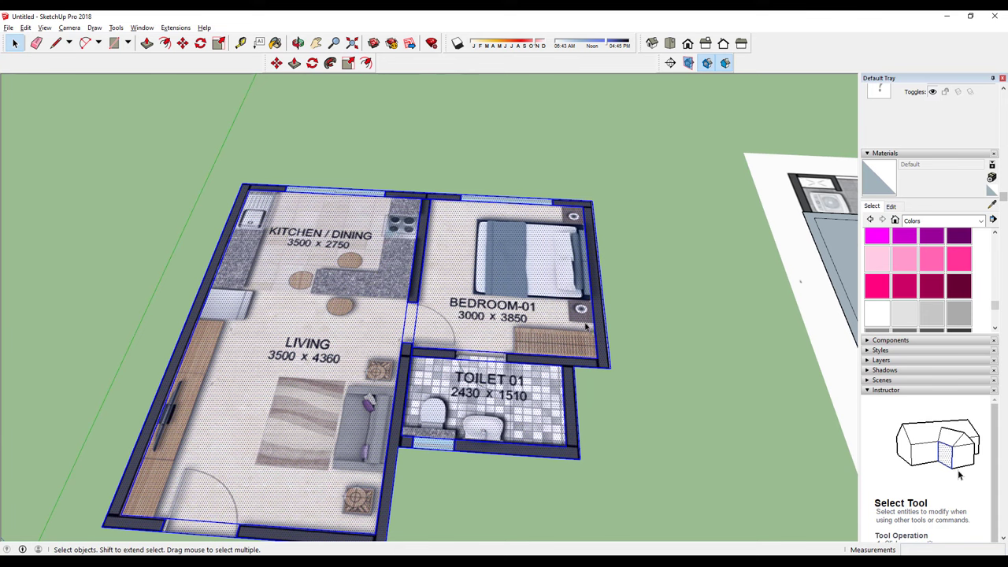
{"action": "left_click", "coordinate": [527, 293], "text": "shift"}
{"action": "left_click", "coordinate": [336, 334], "text": "shift"}
{"action": "scroll", "coordinate": [336, 334], "scroll_direction": "up", "scroll_amount": 3}
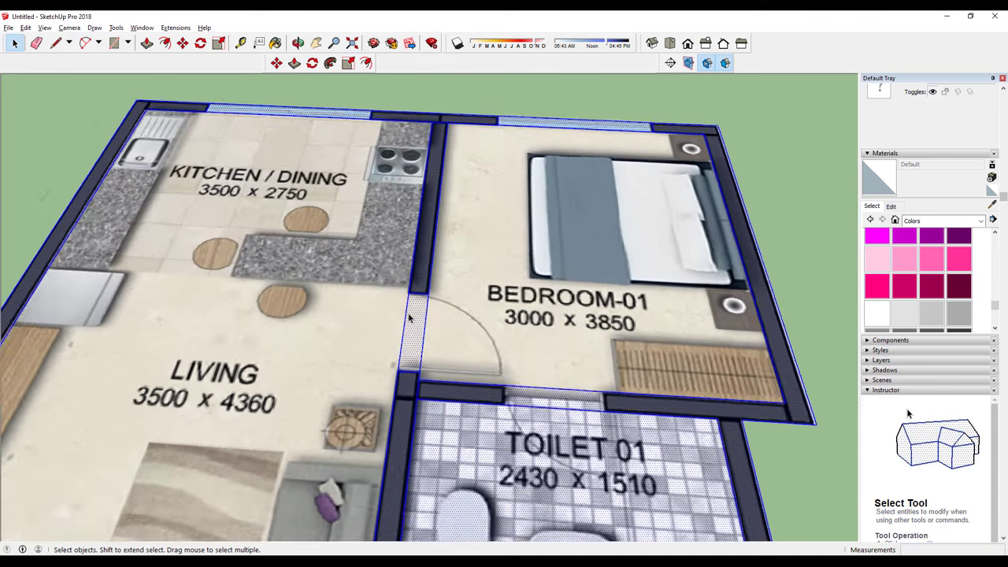
{"action": "scroll", "coordinate": [255, 254], "scroll_direction": "down", "scroll_amount": 2}
{"action": "scroll", "coordinate": [359, 357], "scroll_direction": "down", "scroll_amount": 3}
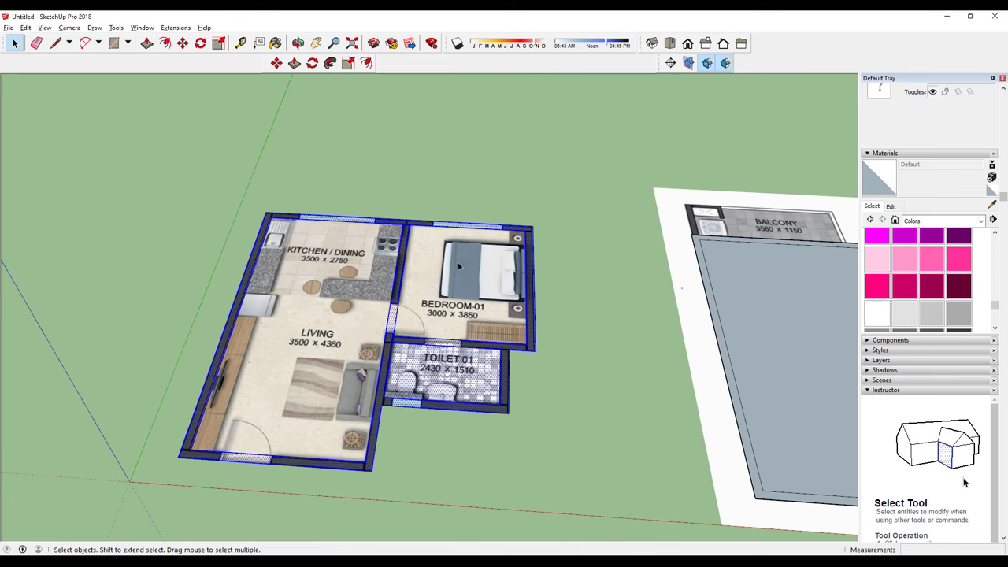
{"action": "scroll", "coordinate": [458, 266], "scroll_direction": "up", "scroll_amount": 1}
{"action": "scroll", "coordinate": [403, 297], "scroll_direction": "up", "scroll_amount": 2}
{"action": "scroll", "coordinate": [391, 285], "scroll_direction": "up", "scroll_amount": 1}
Step: Make the selected plan geometry a component named WALLS
{"action": "right_click", "coordinate": [389, 281]}
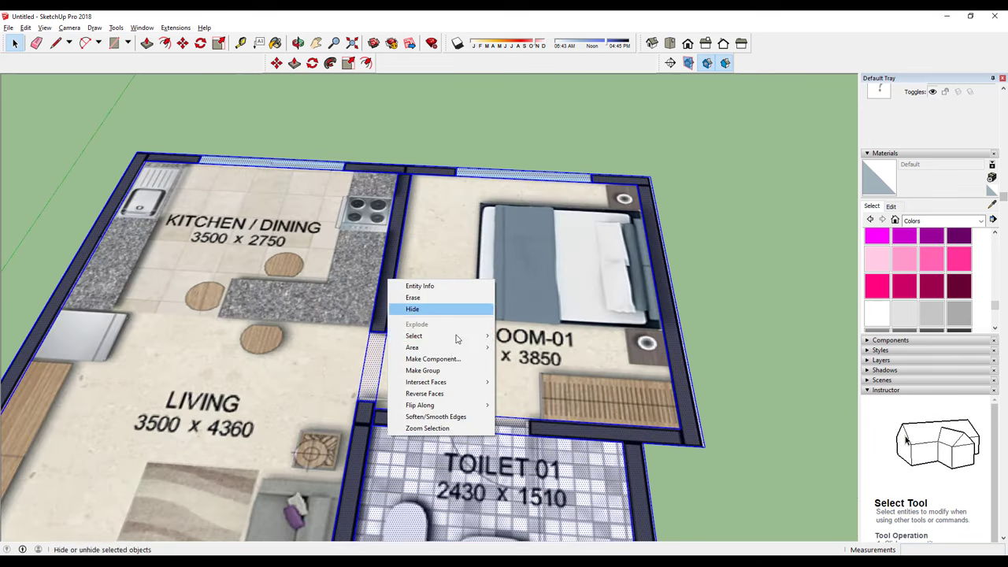
{"action": "left_click", "coordinate": [444, 360]}
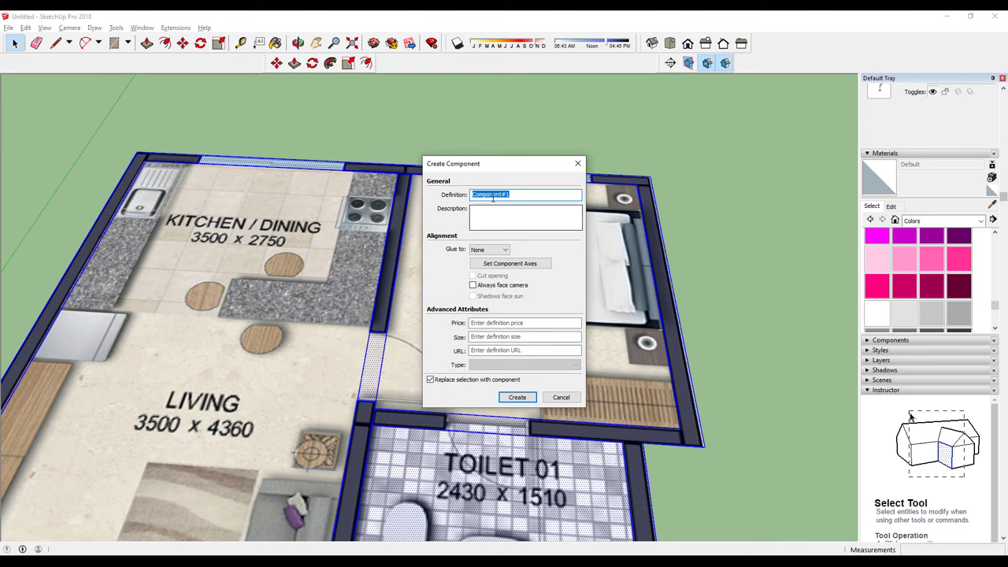
{"action": "type", "text": "WALLS"}
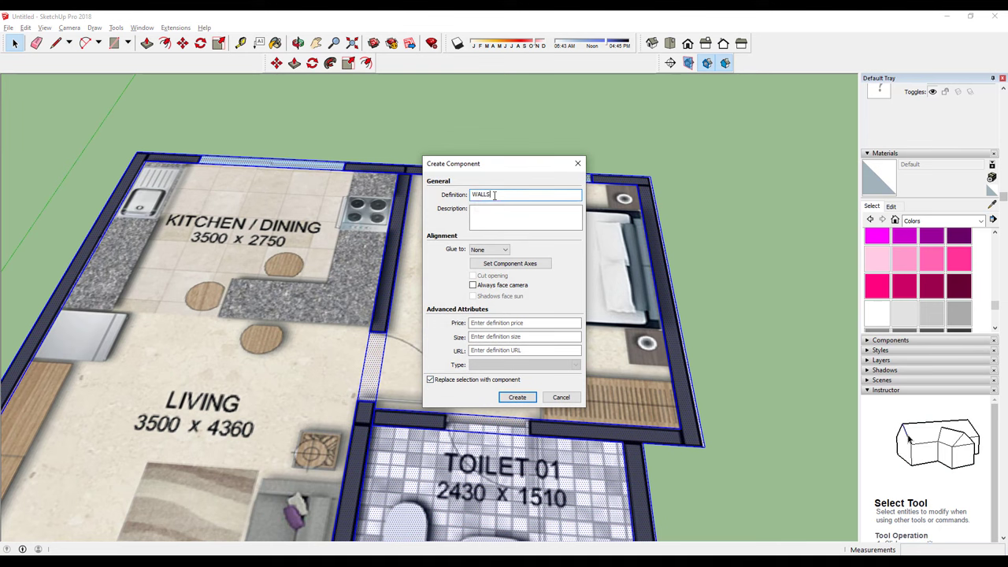
{"action": "key", "text": "Return"}
Step: Edit the WALLS component, select all its geometry, and paint the walls white
{"action": "middle_click_drag", "start_coordinate": [495, 197], "coordinate": [608, 363]}
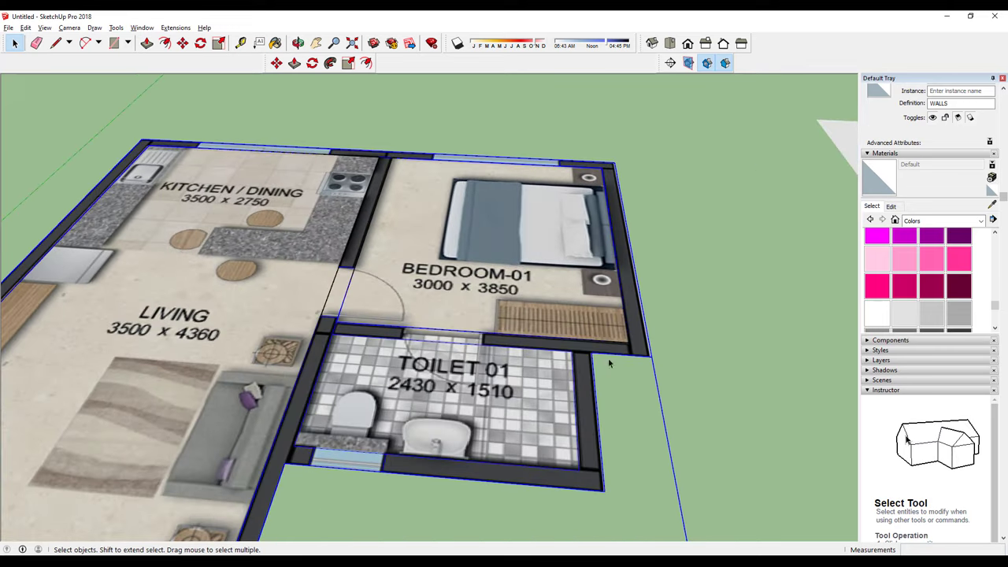
{"action": "double_click", "coordinate": [616, 352]}
{"action": "scroll", "coordinate": [616, 352], "scroll_direction": "down", "scroll_amount": 3}
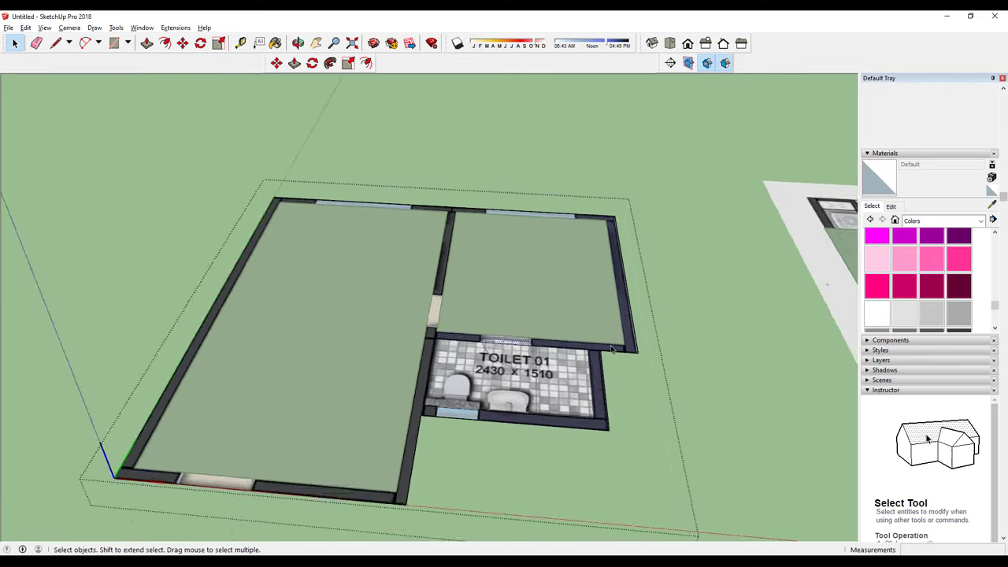
{"action": "mouse_move", "coordinate": [616, 352]}
{"action": "middle_mouse_down"}
{"action": "mouse_move", "coordinate": [432, 387]}
{"action": "mouse_move", "coordinate": [473, 262]}
{"action": "middle_mouse_up"}
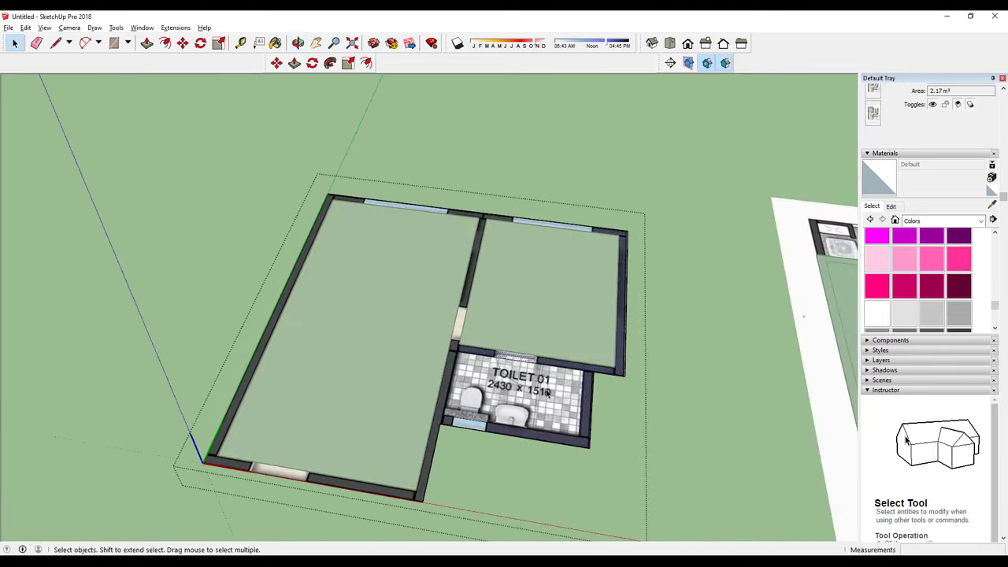
{"action": "key", "text": "ctrl+a"}
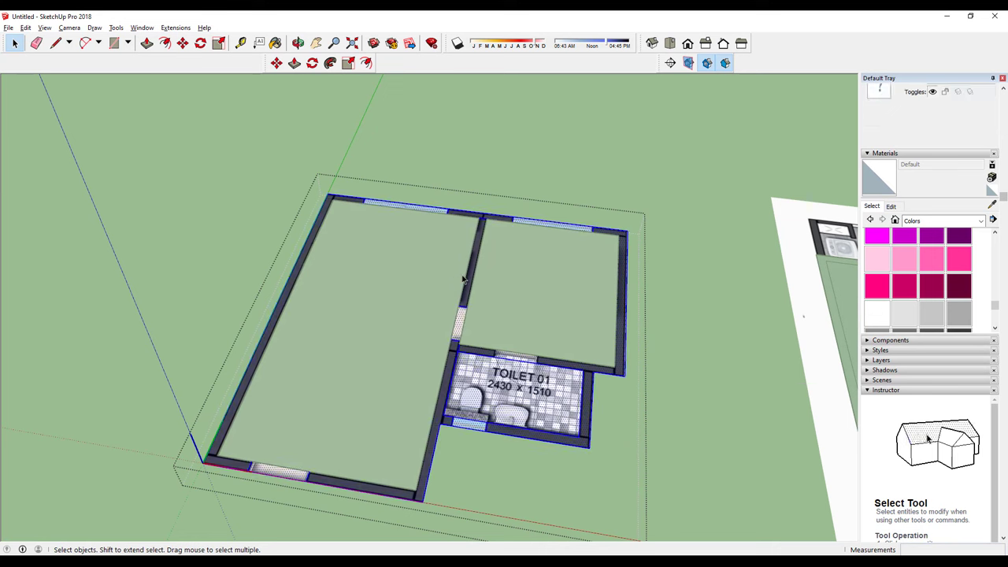
{"action": "left_click", "coordinate": [882, 311]}
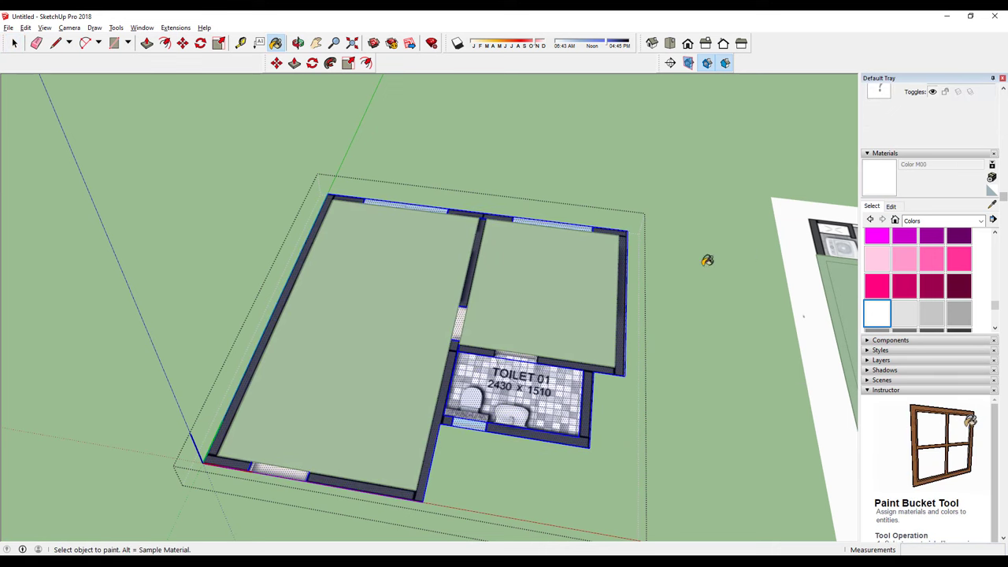
{"action": "left_click", "coordinate": [630, 312]}
{"action": "mouse_move", "coordinate": [631, 313]}
{"action": "middle_mouse_down"}
{"action": "mouse_move", "coordinate": [538, 396]}
{"action": "mouse_move", "coordinate": [557, 342]}
{"action": "mouse_move", "coordinate": [532, 360]}
{"action": "mouse_move", "coordinate": [480, 360]}
{"action": "mouse_move", "coordinate": [485, 399]}
{"action": "mouse_move", "coordinate": [502, 385]}
{"action": "mouse_move", "coordinate": [502, 437]}
{"action": "mouse_move", "coordinate": [481, 398]}
{"action": "mouse_move", "coordinate": [497, 365]}
{"action": "mouse_move", "coordinate": [523, 356]}
{"action": "middle_mouse_up"}
Step: Select the small room's floor face inside WALLS, then deselect it with Ctrl+T
{"action": "key", "text": "space"}
{"action": "left_click", "coordinate": [532, 359]}
{"action": "scroll", "coordinate": [502, 434], "scroll_direction": "up", "scroll_amount": 3}
{"action": "scroll", "coordinate": [486, 368], "scroll_direction": "up", "scroll_amount": 3}
{"action": "key", "text": "ctrl+t"}
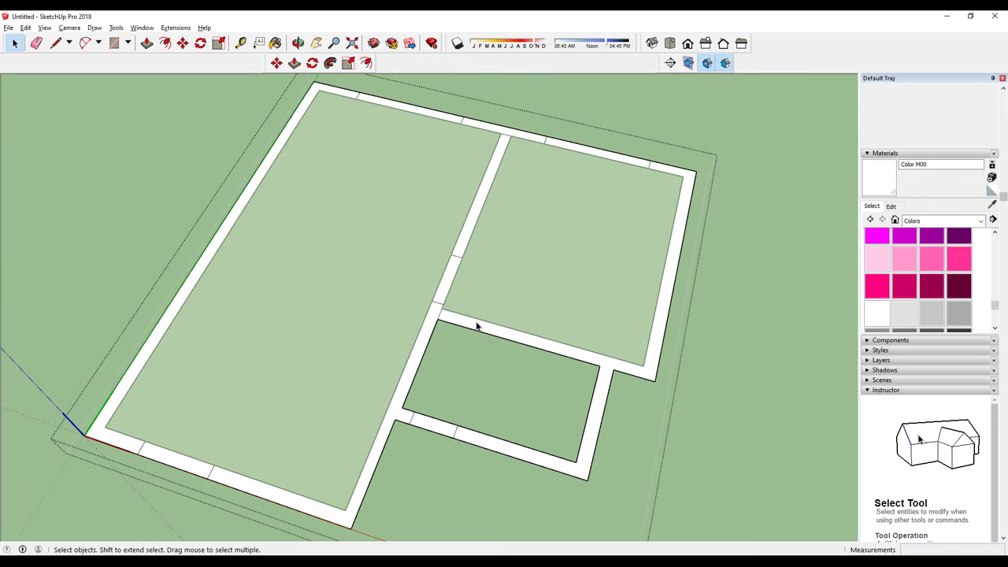
{"action": "scroll", "coordinate": [478, 327], "scroll_direction": "up", "scroll_amount": 3}
{"action": "scroll", "coordinate": [534, 328], "scroll_direction": "down", "scroll_amount": 2}
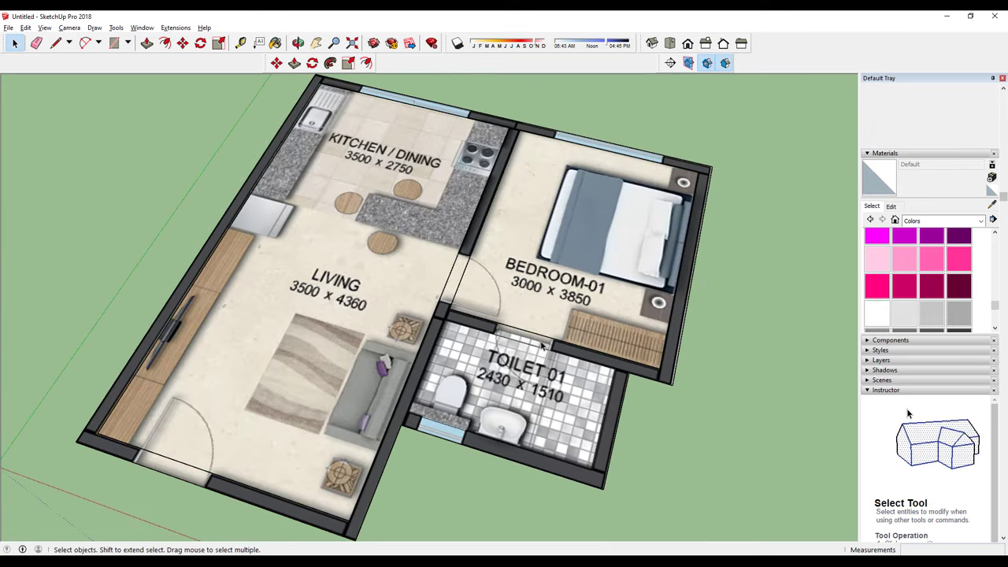
Step: Open the WALLS component for editing and select the toilet window face
{"action": "left_click", "coordinate": [542, 346]}
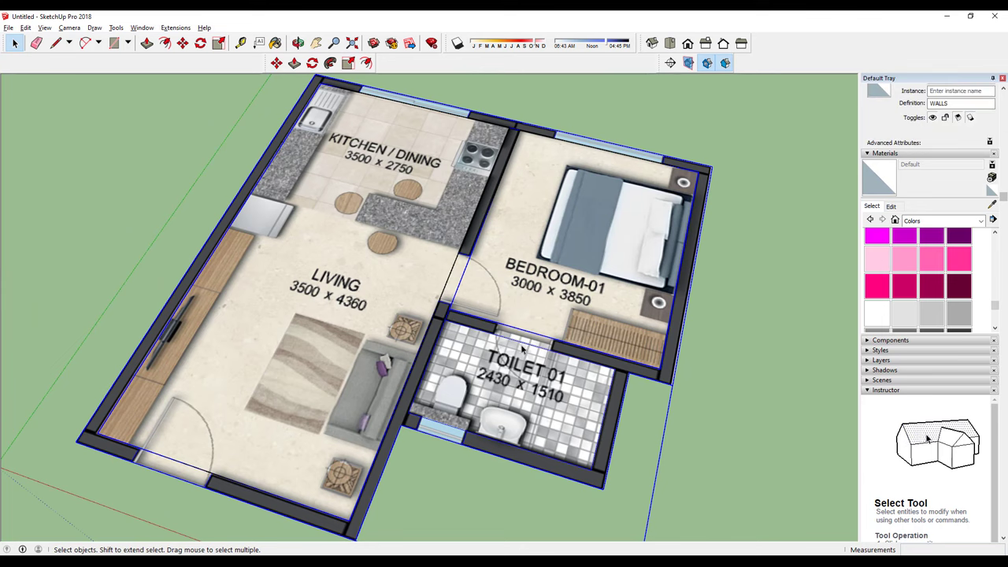
{"action": "double_click", "coordinate": [522, 347]}
{"action": "left_click", "coordinate": [520, 343]}
{"action": "scroll", "coordinate": [519, 342], "scroll_direction": "up", "scroll_amount": 3}
{"action": "scroll", "coordinate": [517, 340], "scroll_direction": "up", "scroll_amount": 3}
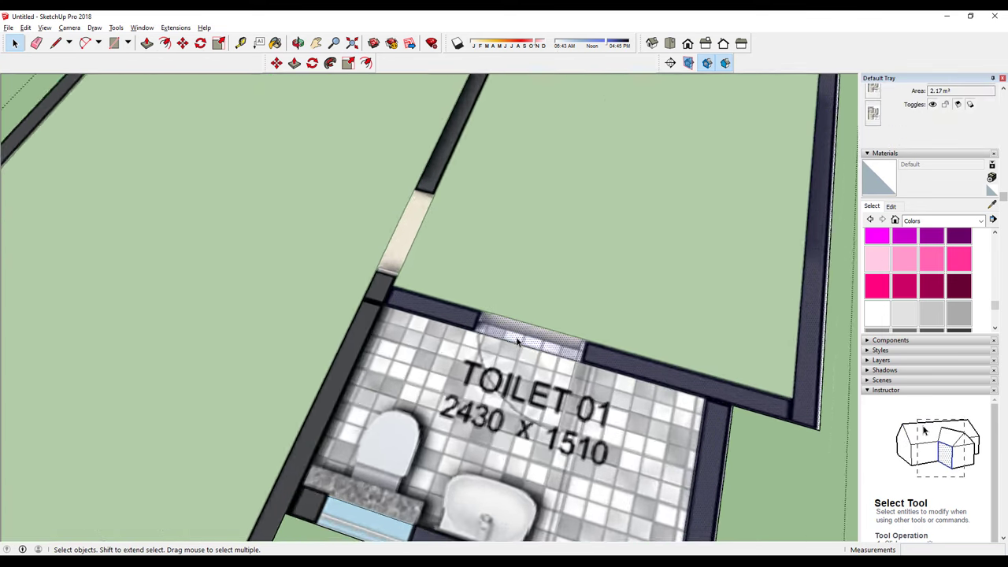
{"action": "scroll", "coordinate": [518, 340], "scroll_direction": "down", "scroll_amount": 5}
{"action": "scroll", "coordinate": [543, 346], "scroll_direction": "down", "scroll_amount": 5}
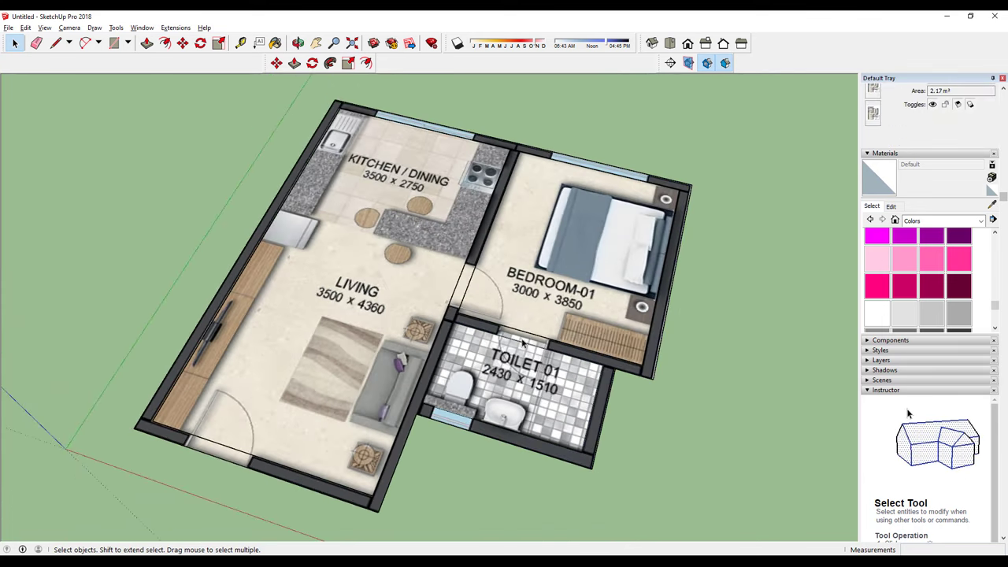
{"action": "right_click", "coordinate": [567, 356]}
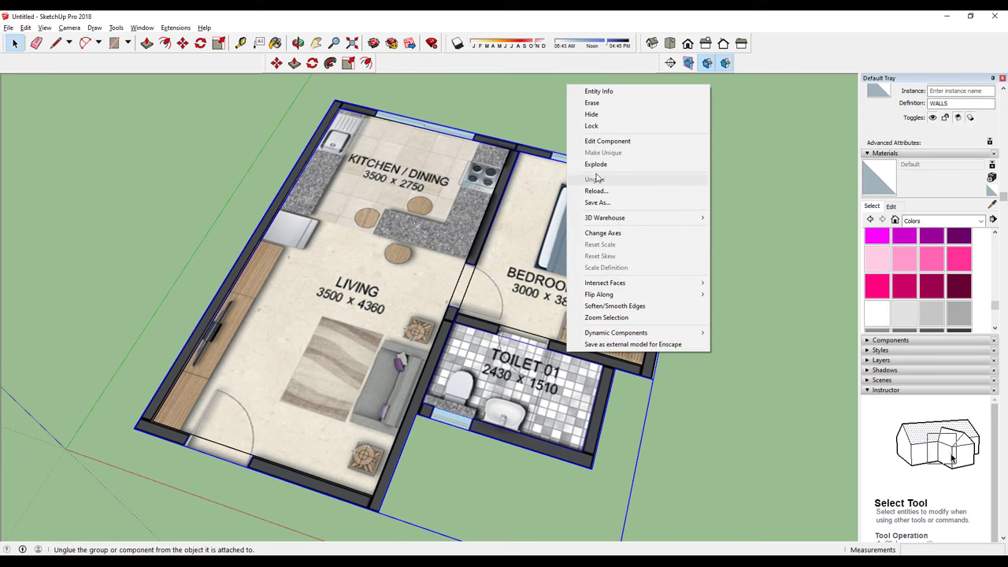
{"action": "left_click", "coordinate": [518, 338]}
{"action": "left_click", "coordinate": [518, 339]}
{"action": "scroll", "coordinate": [519, 339], "scroll_direction": "up", "scroll_amount": 2}
{"action": "scroll", "coordinate": [519, 339], "scroll_direction": "up", "scroll_amount": 3}
{"action": "scroll", "coordinate": [519, 339], "scroll_direction": "up", "scroll_amount": 3}
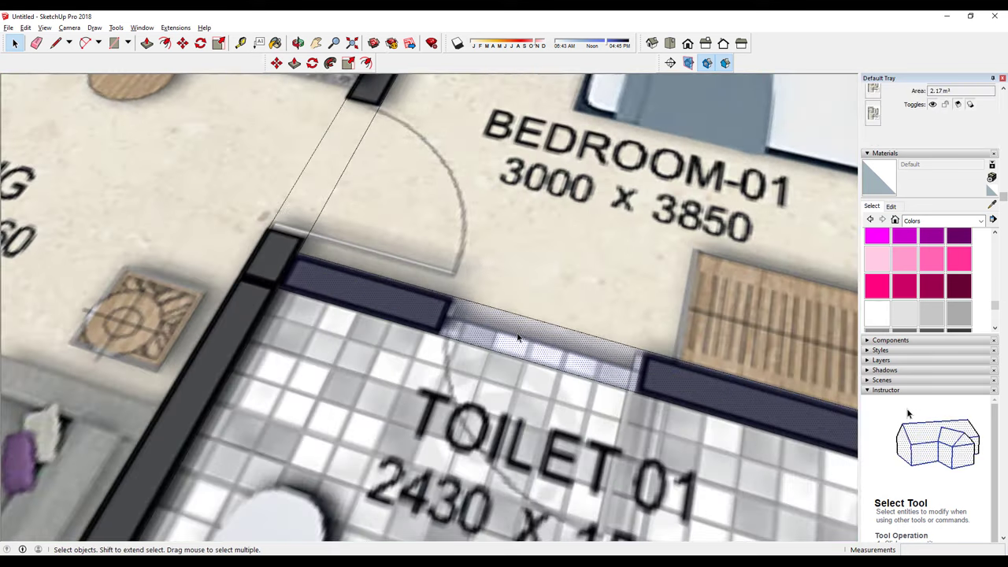
Step: Draw a 0.82 m × 0.18 m rectangle (about 0.14 m²) across the toilet opening
{"action": "key", "text": "r"}
{"action": "left_click", "coordinate": [451, 296]}
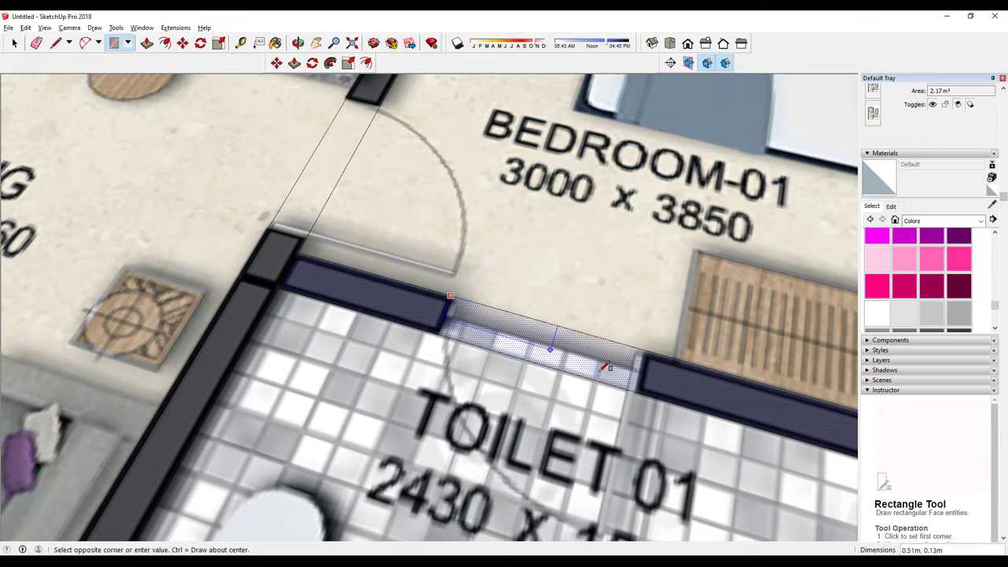
{"action": "left_click", "coordinate": [636, 391]}
{"action": "scroll", "coordinate": [636, 391], "scroll_direction": "down", "scroll_amount": 3}
{"action": "scroll", "coordinate": [646, 394], "scroll_direction": "down", "scroll_amount": 3}
{"action": "scroll", "coordinate": [662, 398], "scroll_direction": "down", "scroll_amount": 2}
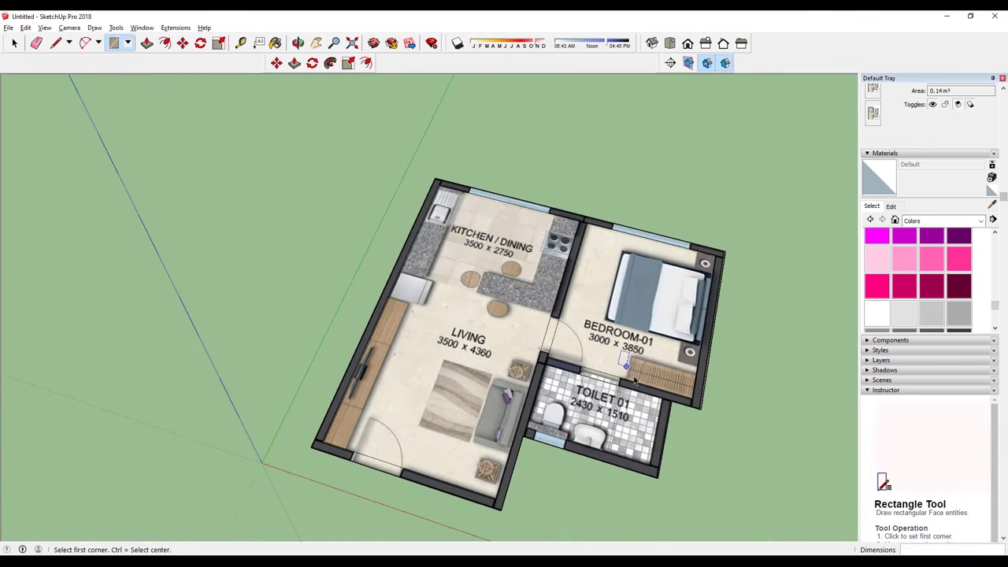
{"action": "scroll", "coordinate": [668, 399], "scroll_direction": "up", "scroll_amount": 2}
{"action": "key", "text": "space"}
{"action": "left_click", "coordinate": [674, 401]}
{"action": "middle_click_drag", "start_coordinate": [674, 402], "coordinate": [607, 391]}
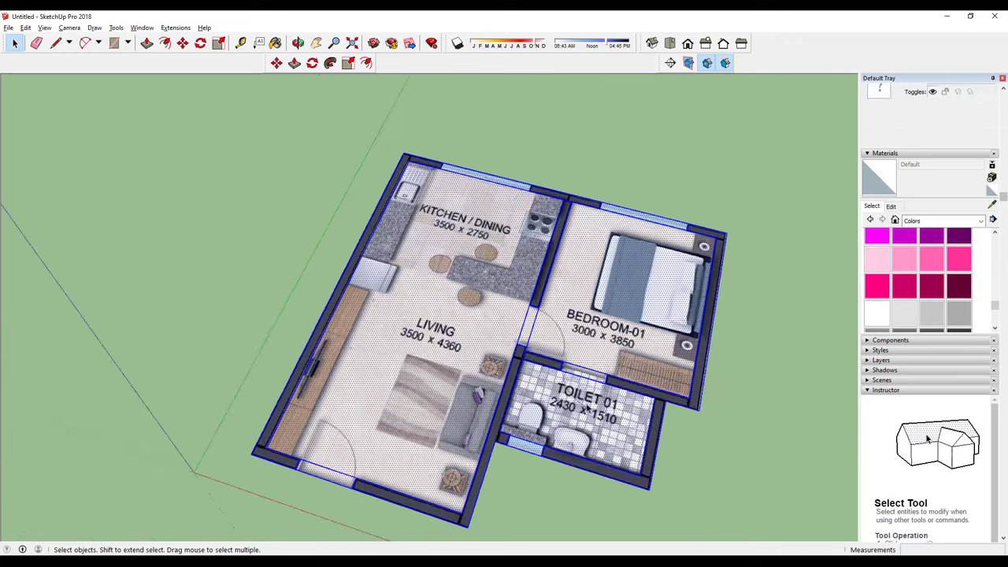
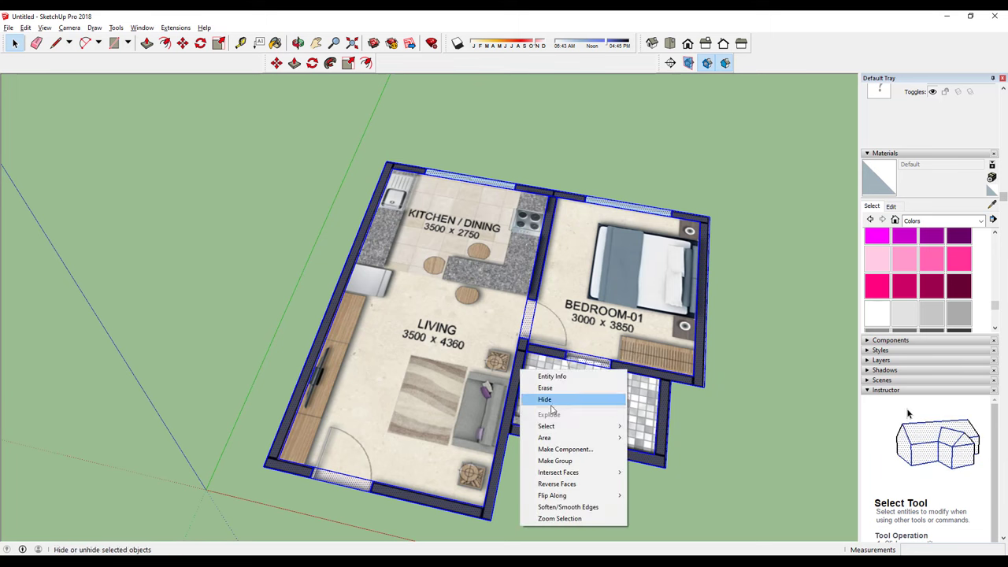
Step: Make the traced walls a component named WALLS, replacing the old definition, and hide the floor-plan image
{"action": "left_click", "coordinate": [563, 450]}
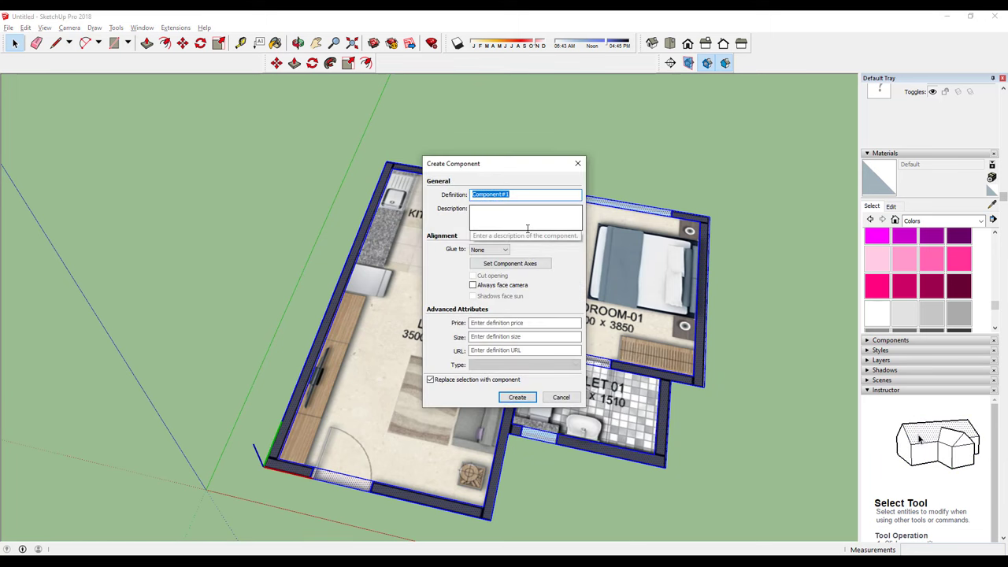
{"action": "type", "text": "WALLS"}
{"action": "key", "text": "Return"}
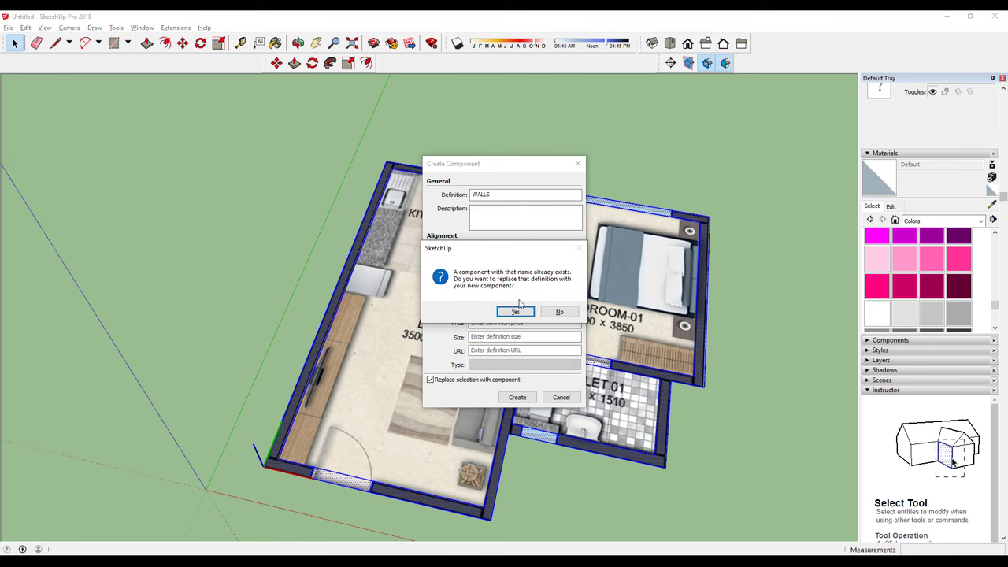
{"action": "left_click", "coordinate": [515, 313]}
{"action": "left_click", "coordinate": [527, 348]}
{"action": "key", "text": "Delete"}
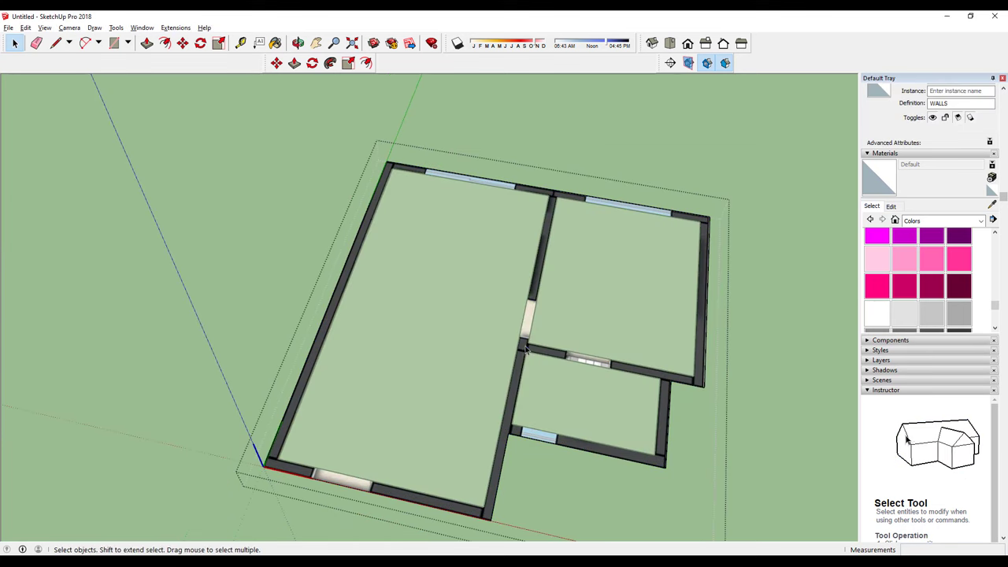
Step: Paint the WALLS component with the white Color M00 material and orbit to review it
{"action": "mouse_move", "coordinate": [573, 389]}
{"action": "middle_mouse_down"}
{"action": "mouse_move", "coordinate": [560, 275]}
{"action": "mouse_move", "coordinate": [578, 308]}
{"action": "middle_mouse_up"}
{"action": "left_click", "coordinate": [578, 308]}
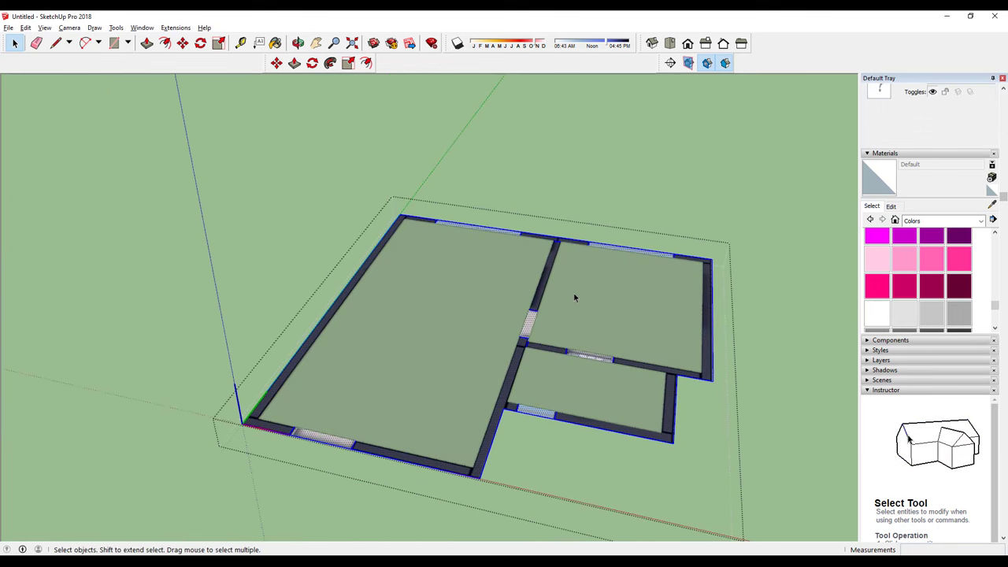
{"action": "left_click", "coordinate": [869, 324]}
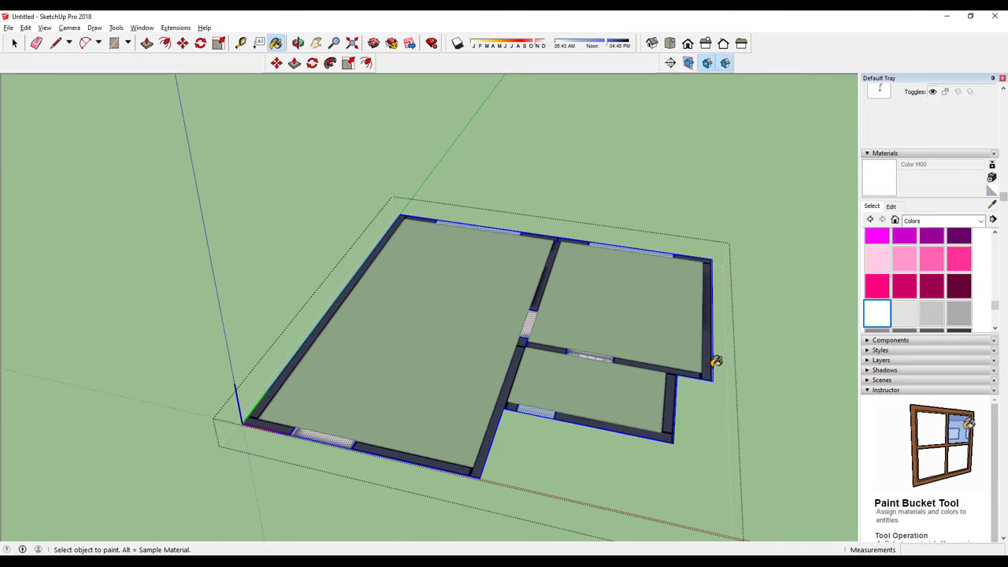
{"action": "left_click", "coordinate": [714, 364]}
{"action": "mouse_move", "coordinate": [716, 403]}
{"action": "middle_mouse_down"}
{"action": "mouse_move", "coordinate": [607, 342]}
{"action": "mouse_move", "coordinate": [737, 426]}
{"action": "mouse_move", "coordinate": [691, 328]}
{"action": "middle_mouse_up"}
{"action": "key", "text": "space"}
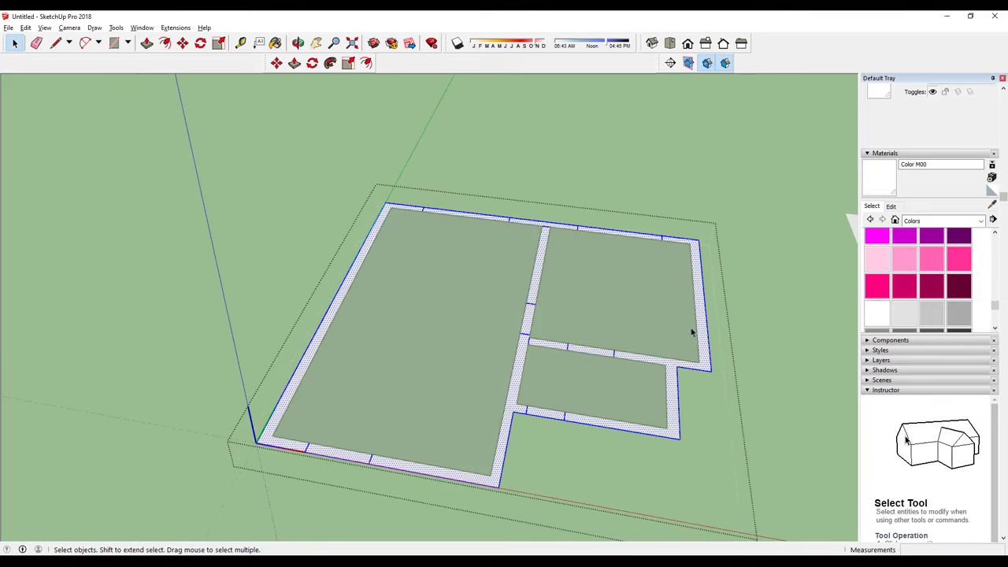
{"action": "scroll", "coordinate": [493, 275], "scroll_direction": "up", "scroll_amount": 3}
{"action": "middle_click_drag", "start_coordinate": [493, 275], "coordinate": [682, 375]}
{"action": "key", "text": "o"}
{"action": "mouse_move", "coordinate": [682, 376]}
{"action": "left_mouse_down"}
{"action": "mouse_move", "coordinate": [612, 286]}
{"action": "mouse_move", "coordinate": [617, 306]}
{"action": "left_mouse_up"}
{"action": "key", "text": "space"}
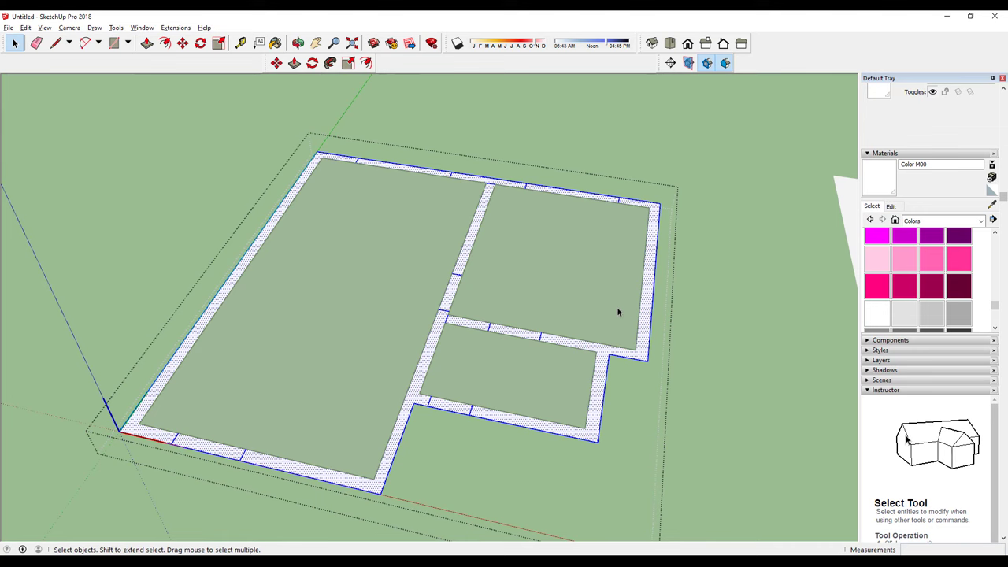
{"action": "key", "text": "p"}
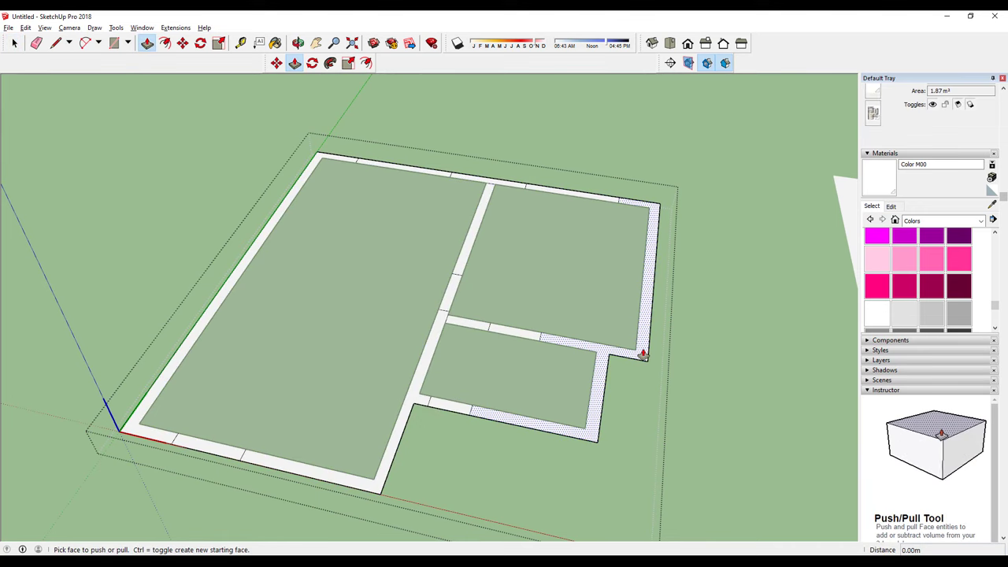
Step: Push/Pull the wall faces up to a 2.7 m wall height
{"action": "left_click_drag", "start_coordinate": [643, 355], "coordinate": [656, 260]}
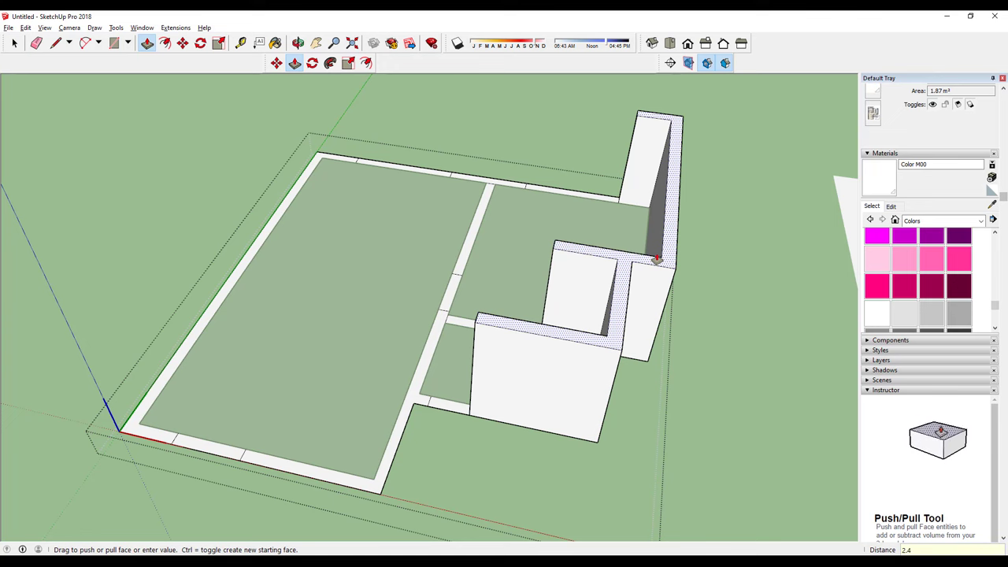
{"action": "key", "text": "Return"}
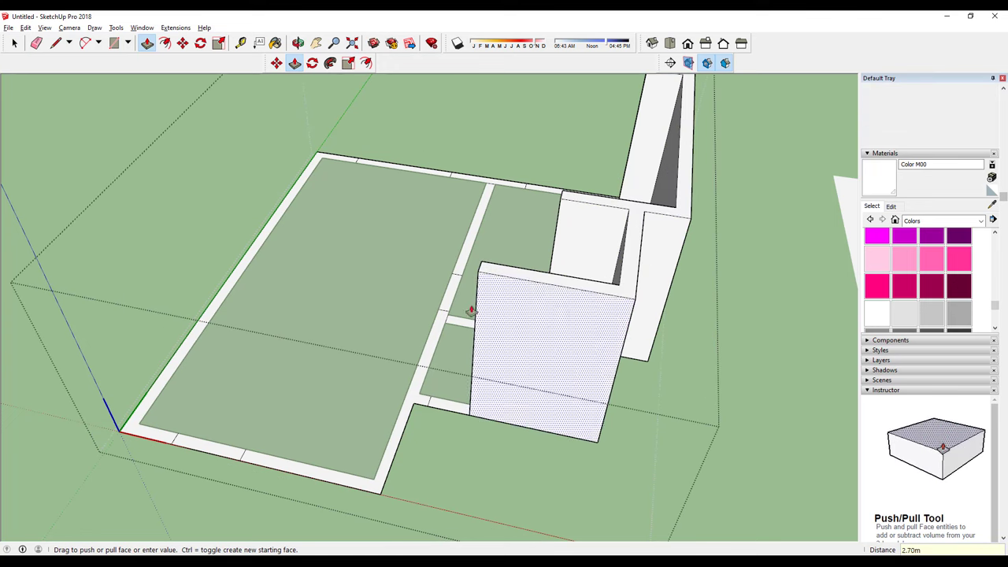
{"action": "double_click", "coordinate": [418, 392]}
Step: Raise the remaining floor strips to the same 2.7 m height
{"action": "mouse_move", "coordinate": [428, 292]}
{"action": "middle_mouse_down"}
{"action": "mouse_move", "coordinate": [371, 300]}
{"action": "mouse_move", "coordinate": [500, 203]}
{"action": "middle_mouse_up"}
{"action": "double_click", "coordinate": [506, 203]}
{"action": "mouse_move", "coordinate": [561, 199]}
{"action": "middle_mouse_down"}
{"action": "mouse_move", "coordinate": [596, 284]}
{"action": "mouse_move", "coordinate": [569, 279]}
{"action": "middle_mouse_up"}
{"action": "mouse_move", "coordinate": [531, 360]}
{"action": "middle_mouse_down"}
{"action": "mouse_move", "coordinate": [416, 439]}
{"action": "mouse_move", "coordinate": [522, 265]}
{"action": "mouse_move", "coordinate": [591, 270]}
{"action": "mouse_move", "coordinate": [657, 354]}
{"action": "mouse_move", "coordinate": [556, 234]}
{"action": "mouse_move", "coordinate": [597, 184]}
{"action": "mouse_move", "coordinate": [651, 218]}
{"action": "mouse_move", "coordinate": [548, 344]}
{"action": "mouse_move", "coordinate": [452, 292]}
{"action": "mouse_move", "coordinate": [466, 430]}
{"action": "mouse_move", "coordinate": [436, 338]}
{"action": "middle_mouse_up"}
{"action": "scroll", "coordinate": [385, 440], "scroll_direction": "up", "scroll_amount": 3}
{"action": "double_click", "coordinate": [386, 439]}
{"action": "double_click", "coordinate": [556, 234]}
{"action": "scroll", "coordinate": [632, 208], "scroll_direction": "up", "scroll_amount": 3}
Step: Orbit and zoom around the raised walls and select the thin face between two walls
{"action": "key", "text": "e"}
{"action": "scroll", "coordinate": [623, 241], "scroll_direction": "down", "scroll_amount": 3}
{"action": "scroll", "coordinate": [623, 241], "scroll_direction": "down", "scroll_amount": 2}
{"action": "scroll", "coordinate": [468, 291], "scroll_direction": "up", "scroll_amount": 3}
{"action": "scroll", "coordinate": [443, 371], "scroll_direction": "up", "scroll_amount": 3}
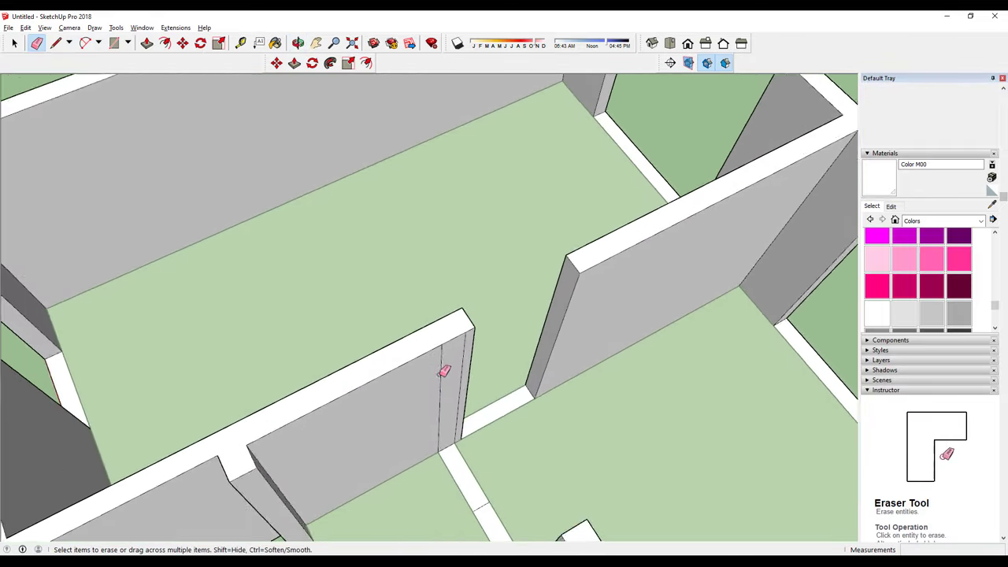
{"action": "scroll", "coordinate": [465, 345], "scroll_direction": "down", "scroll_amount": 5}
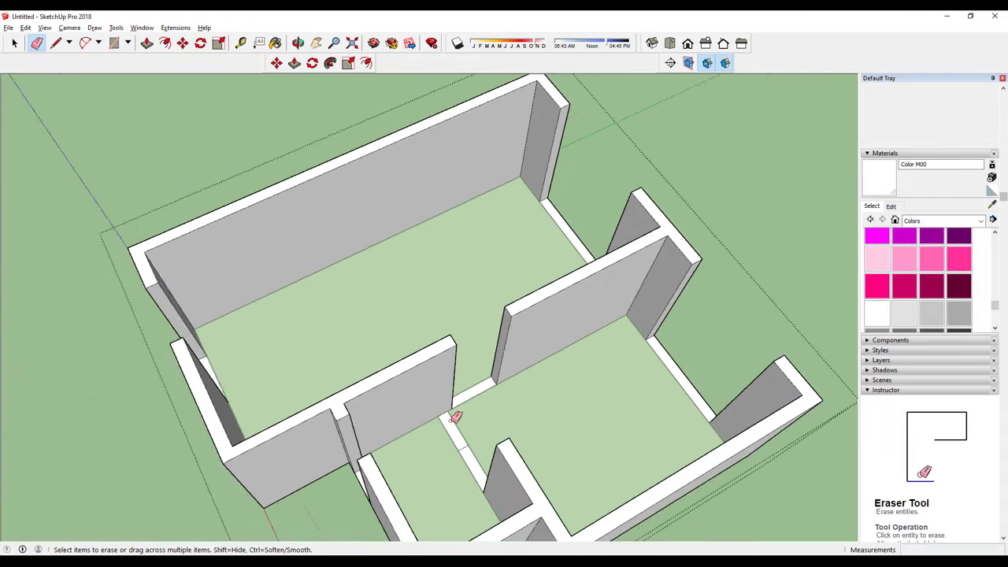
{"action": "mouse_move", "coordinate": [454, 417]}
{"action": "middle_mouse_down"}
{"action": "mouse_move", "coordinate": [525, 334]}
{"action": "mouse_move", "coordinate": [518, 315]}
{"action": "mouse_move", "coordinate": [455, 289]}
{"action": "mouse_move", "coordinate": [493, 412]}
{"action": "mouse_move", "coordinate": [499, 387]}
{"action": "middle_mouse_up"}
{"action": "scroll", "coordinate": [504, 362], "scroll_direction": "up", "scroll_amount": 4}
{"action": "key", "text": "space"}
{"action": "left_click", "coordinate": [505, 335]}
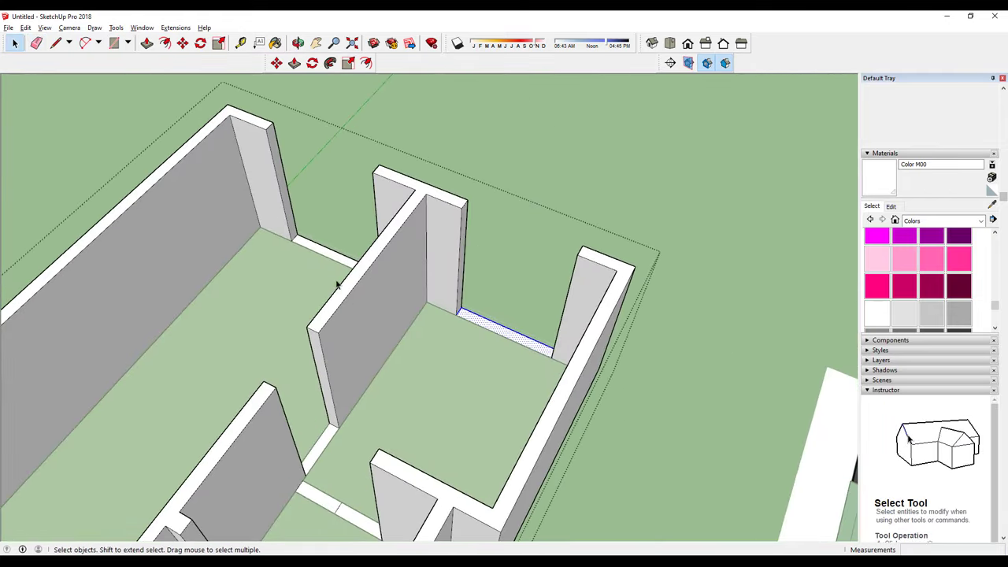
{"action": "scroll", "coordinate": [326, 447], "scroll_direction": "down", "scroll_amount": 1}
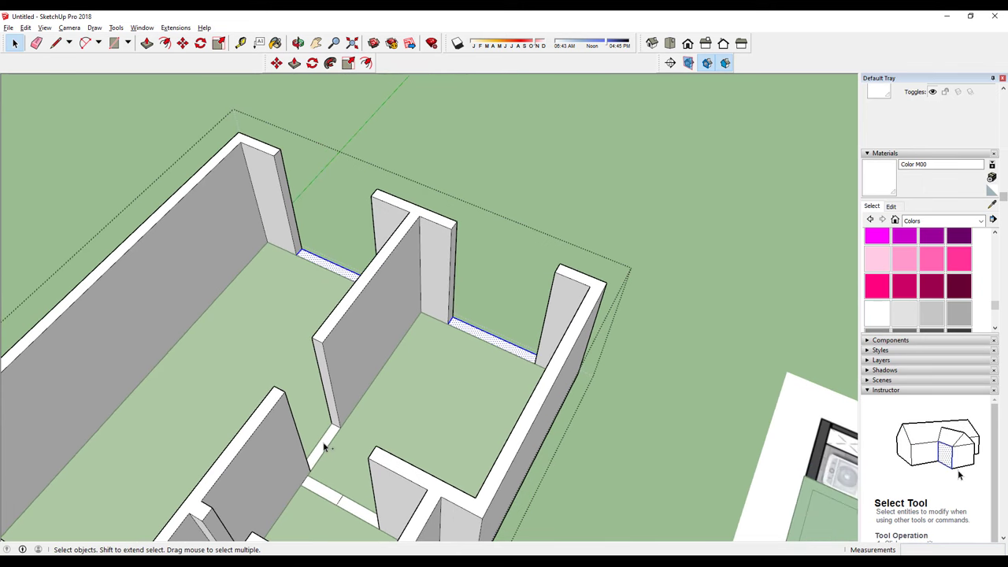
{"action": "mouse_move", "coordinate": [321, 468]}
{"action": "middle_mouse_down"}
{"action": "mouse_move", "coordinate": [405, 412]}
{"action": "mouse_move", "coordinate": [520, 386]}
{"action": "mouse_move", "coordinate": [512, 369]}
{"action": "middle_mouse_up"}
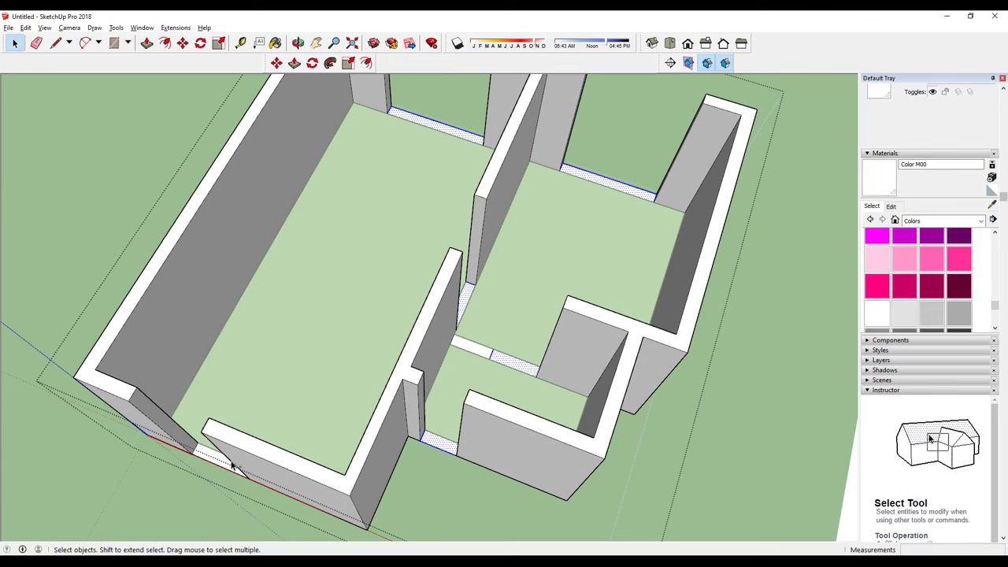
{"action": "mouse_move", "coordinate": [221, 463]}
{"action": "middle_mouse_down"}
{"action": "mouse_move", "coordinate": [405, 443]}
{"action": "mouse_move", "coordinate": [304, 407]}
{"action": "mouse_move", "coordinate": [371, 499]}
{"action": "mouse_move", "coordinate": [358, 490]}
{"action": "middle_mouse_up"}
Step: Copy the base edges 2.2 m upward to mark the door-head height
{"action": "key", "text": "m"}
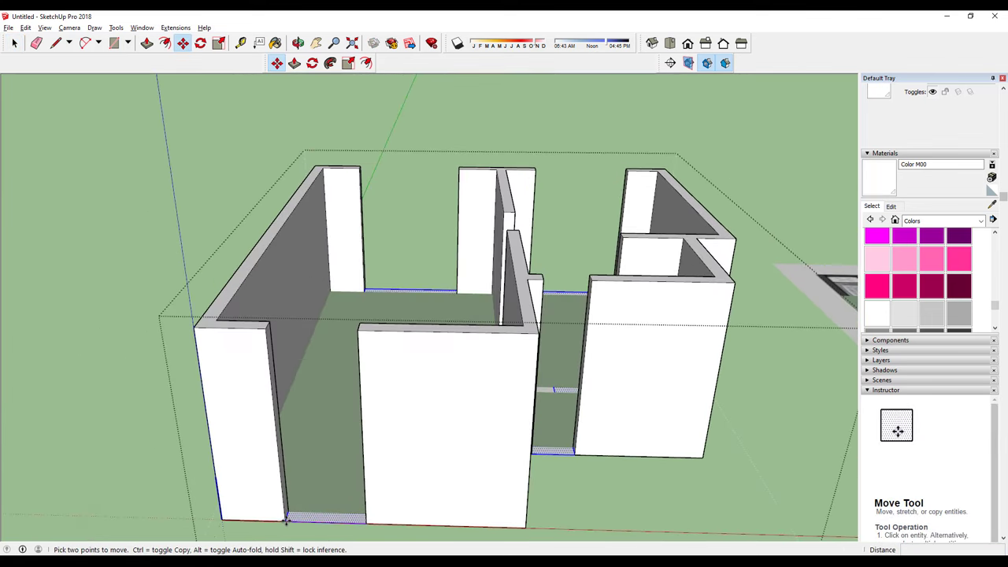
{"action": "left_click", "coordinate": [287, 520]}
{"action": "key", "text": "ctrl"}
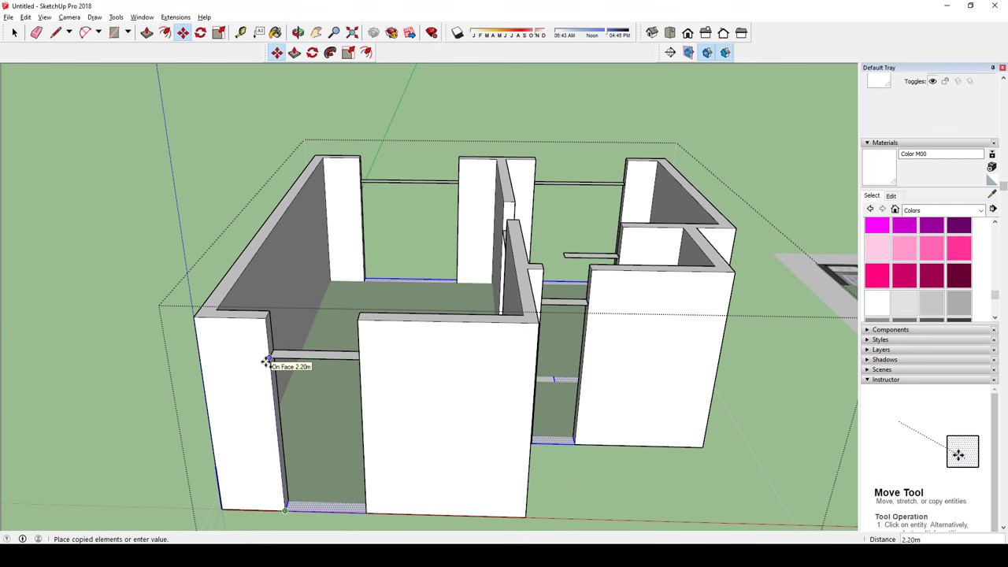
{"action": "key", "text": "Return"}
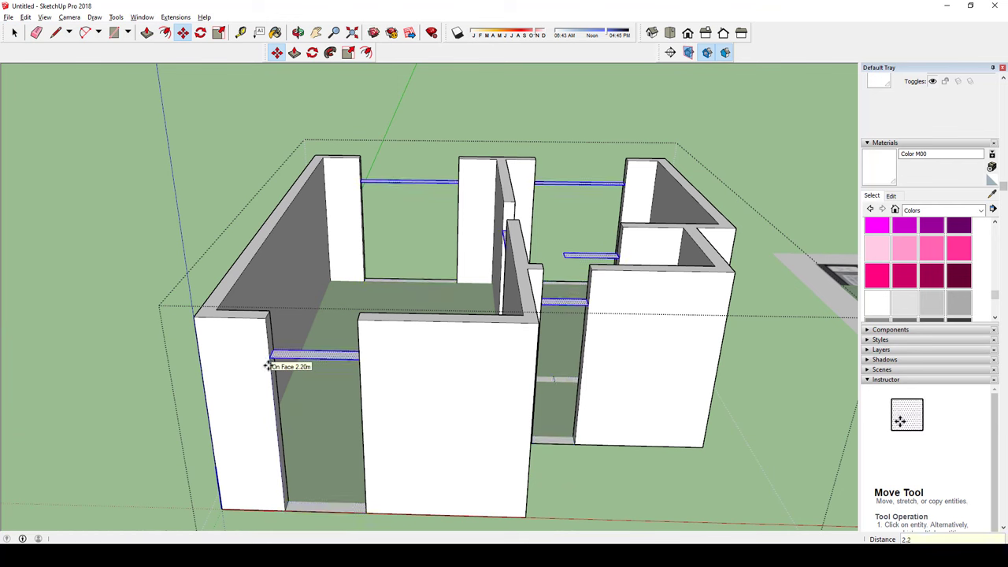
Step: Push/Pull the wall faces above the door openings to fill them in
{"action": "key", "text": "p"}
{"action": "left_click", "coordinate": [300, 359]}
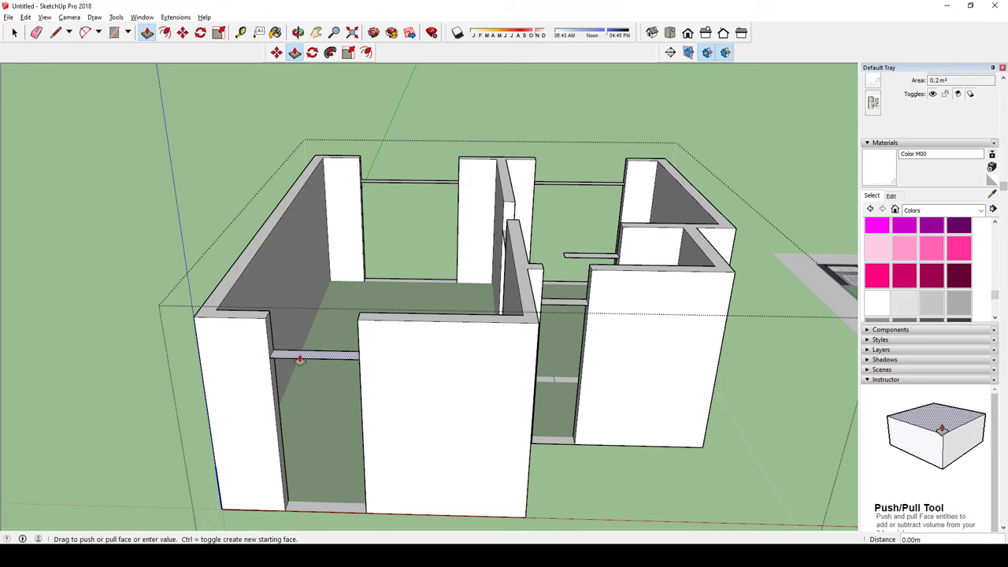
{"action": "left_click", "coordinate": [357, 325]}
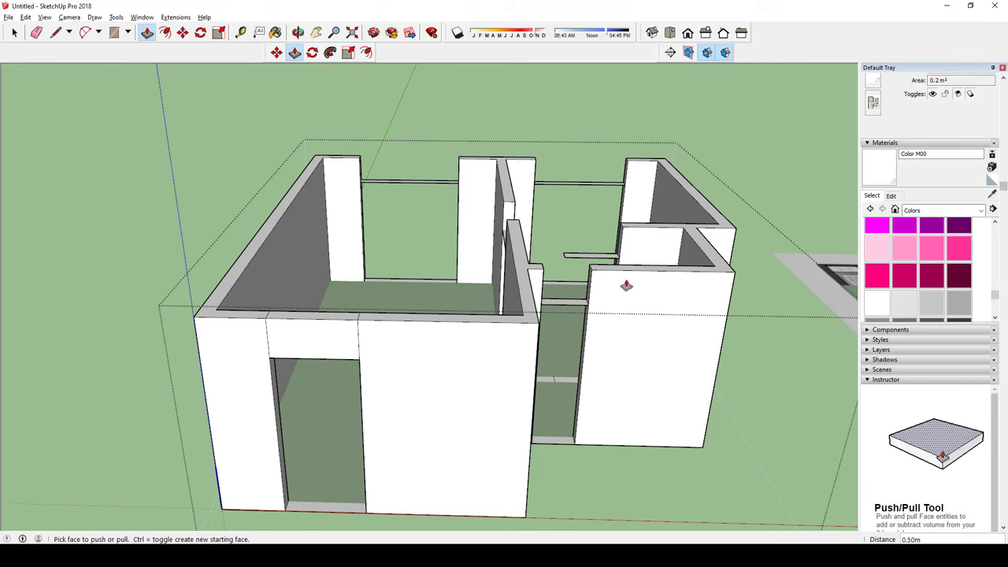
{"action": "middle_click_drag", "start_coordinate": [641, 254], "coordinate": [538, 319]}
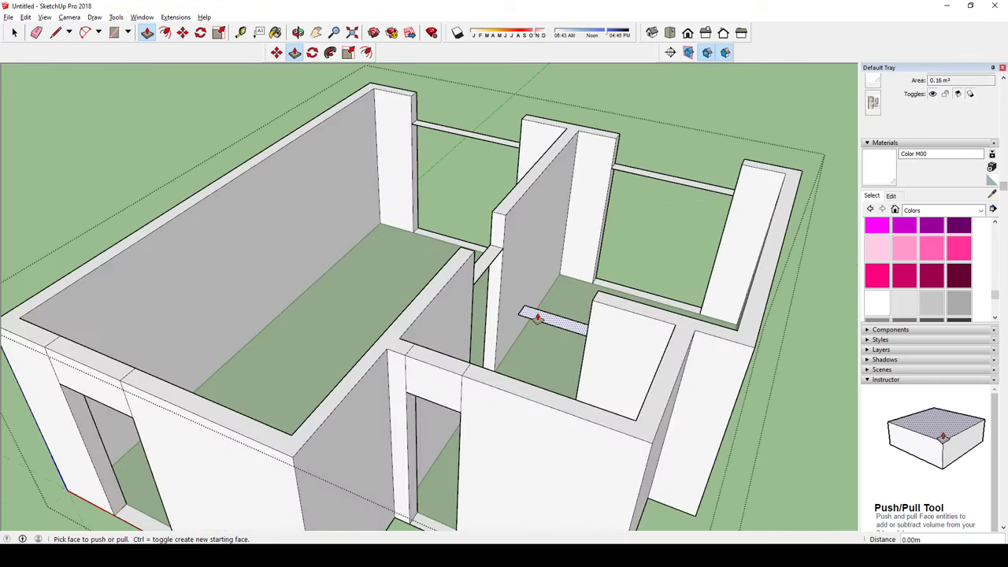
{"action": "middle_click_drag", "start_coordinate": [653, 237], "coordinate": [664, 197]}
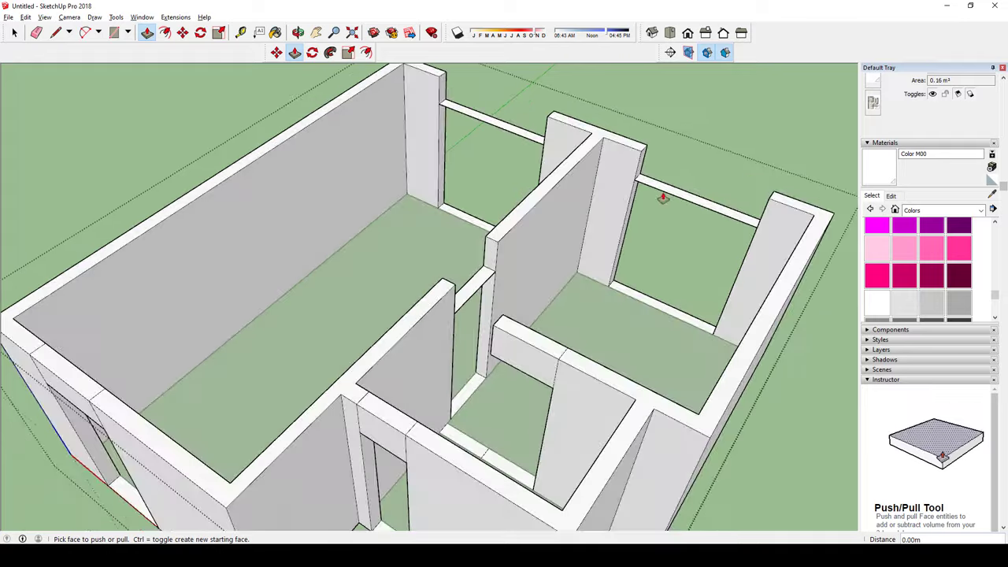
{"action": "double_click", "coordinate": [519, 128]}
{"action": "double_click", "coordinate": [471, 310]}
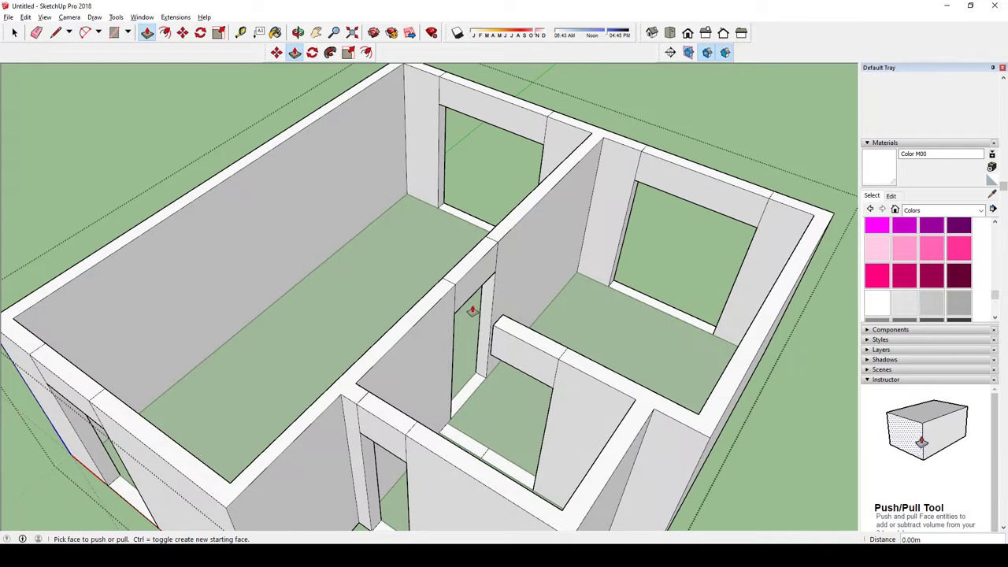
{"action": "middle_click_drag", "start_coordinate": [471, 310], "coordinate": [419, 451]}
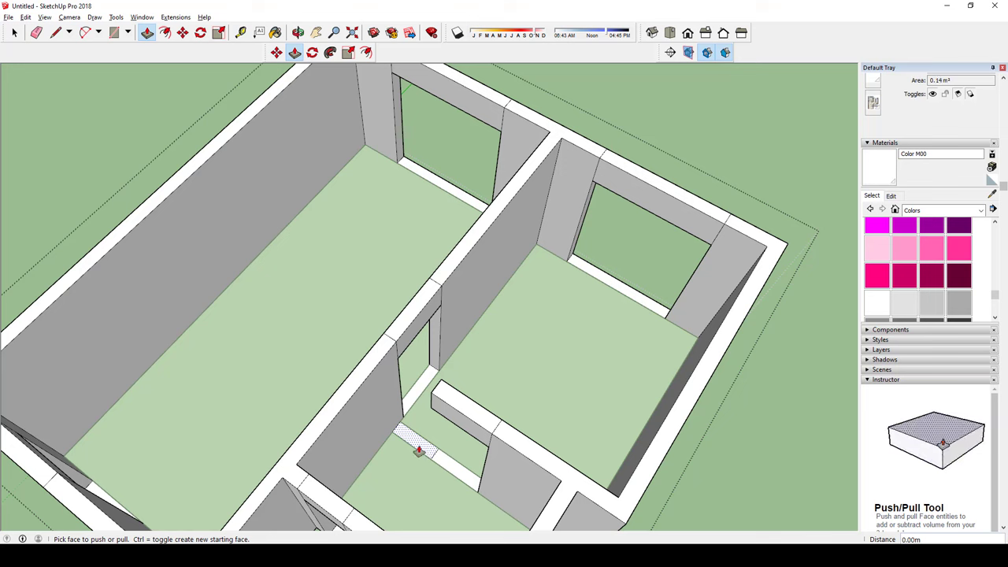
{"action": "left_click", "coordinate": [419, 451]}
{"action": "left_click", "coordinate": [432, 398]}
Step: Orbit and zoom around the building to review the filled openings
{"action": "key", "text": "e"}
{"action": "scroll", "coordinate": [441, 386], "scroll_direction": "up", "scroll_amount": 2}
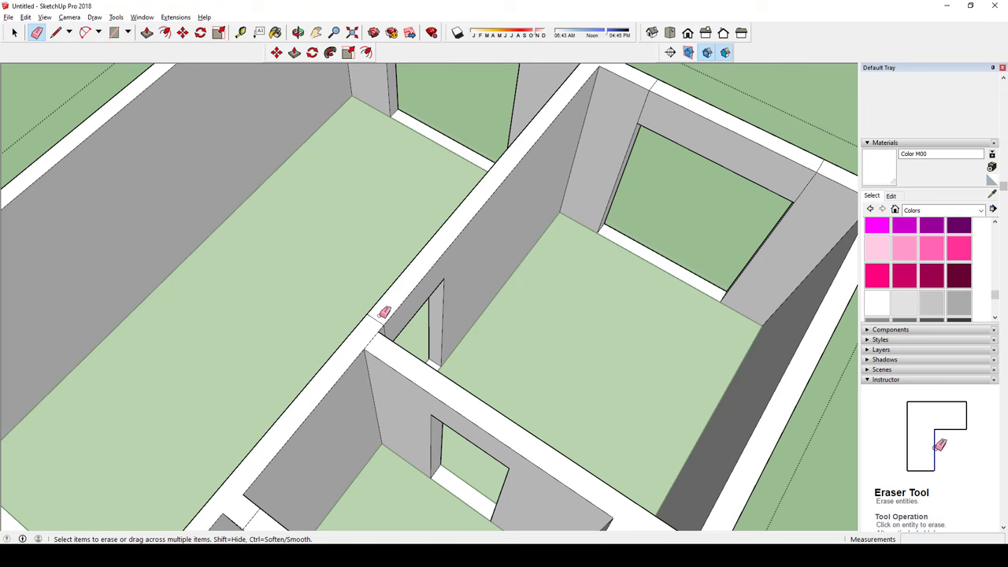
{"action": "scroll", "coordinate": [439, 316], "scroll_direction": "down", "scroll_amount": 5}
{"action": "mouse_move", "coordinate": [524, 338]}
{"action": "middle_mouse_down"}
{"action": "mouse_move", "coordinate": [525, 254]}
{"action": "mouse_move", "coordinate": [543, 189]}
{"action": "middle_mouse_up"}
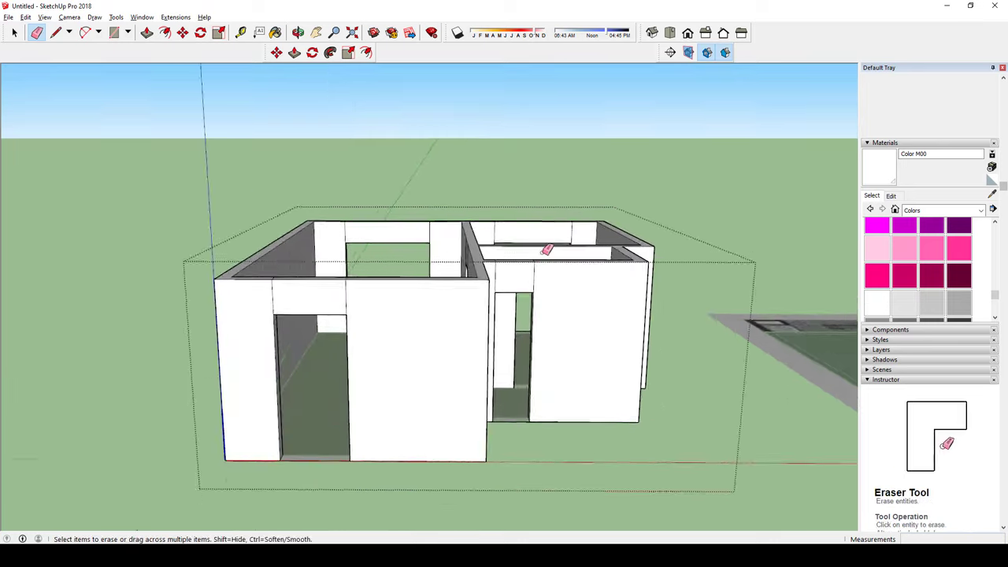
{"action": "scroll", "coordinate": [514, 275], "scroll_direction": "up", "scroll_amount": 1}
{"action": "middle_click_drag", "start_coordinate": [602, 306], "coordinate": [504, 410]}
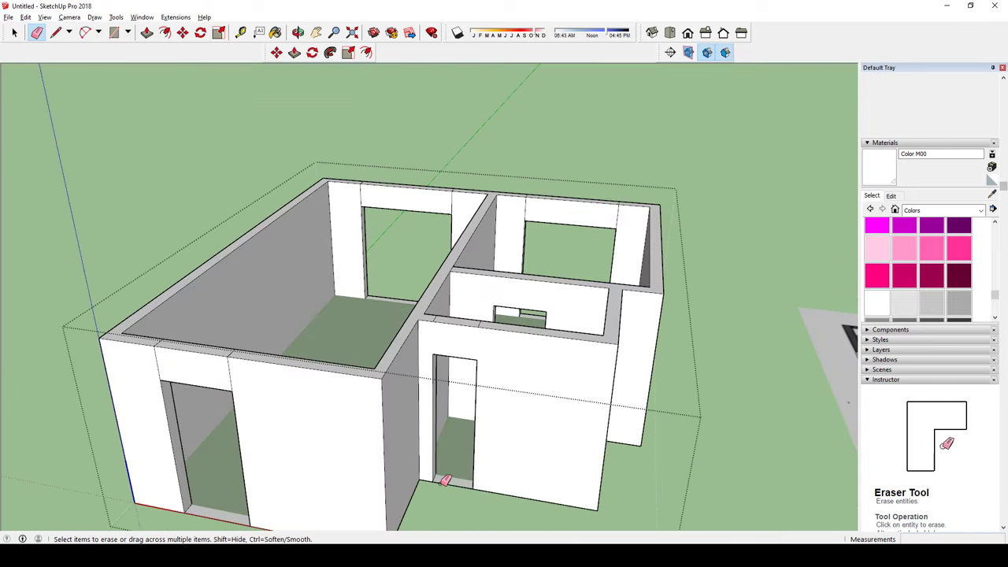
{"action": "scroll", "coordinate": [455, 483], "scroll_direction": "up", "scroll_amount": 3}
{"action": "key", "text": "space"}
{"action": "key", "text": "m"}
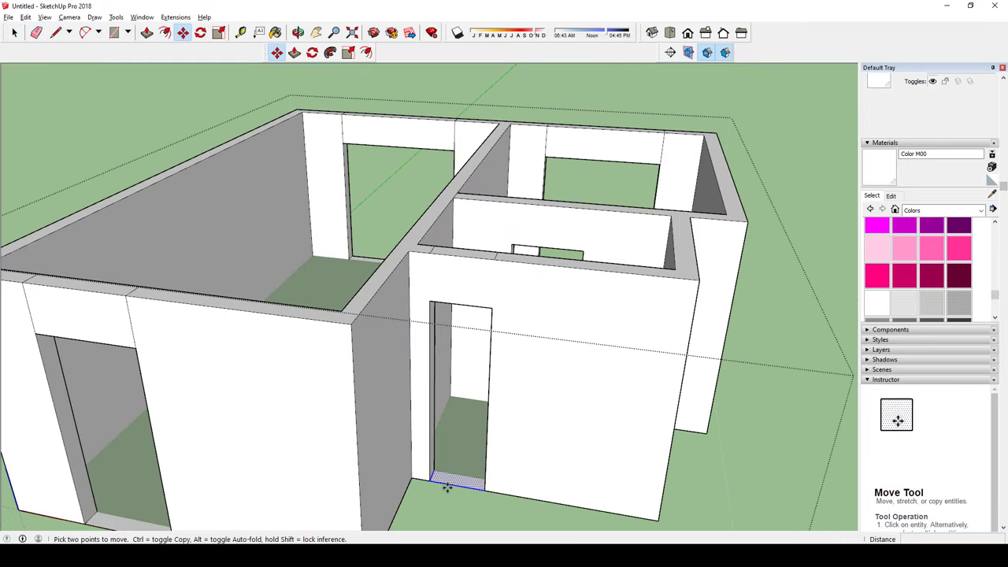
{"action": "scroll", "coordinate": [214, 468], "scroll_direction": "down", "scroll_amount": 5}
{"action": "mouse_move", "coordinate": [213, 468]}
{"action": "middle_mouse_down"}
{"action": "mouse_move", "coordinate": [286, 441]}
{"action": "mouse_move", "coordinate": [537, 280]}
{"action": "mouse_move", "coordinate": [540, 396]}
{"action": "middle_mouse_up"}
{"action": "scroll", "coordinate": [331, 457], "scroll_direction": "up", "scroll_amount": 3}
{"action": "scroll", "coordinate": [599, 232], "scroll_direction": "up", "scroll_amount": 3}
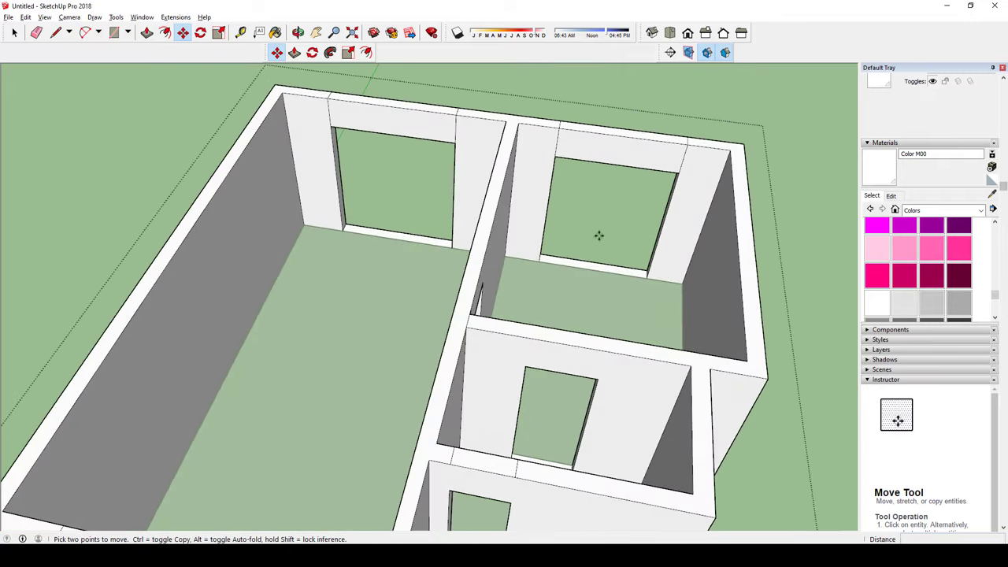
{"action": "key", "text": "o"}
{"action": "left_click_drag", "start_coordinate": [517, 360], "coordinate": [490, 284]}
{"action": "key", "text": "m"}
{"action": "middle_click_drag", "start_coordinate": [490, 283], "coordinate": [480, 322]}
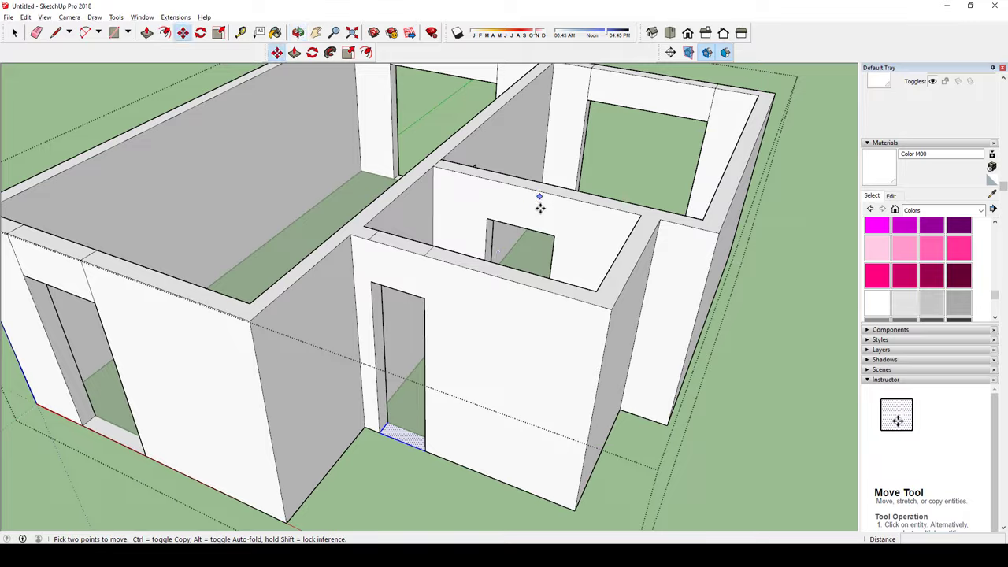
{"action": "scroll", "coordinate": [434, 249], "scroll_direction": "up", "scroll_amount": 2}
{"action": "mouse_move", "coordinate": [471, 365]}
{"action": "middle_mouse_down"}
{"action": "mouse_move", "coordinate": [457, 234]}
{"action": "mouse_move", "coordinate": [394, 413]}
{"action": "mouse_move", "coordinate": [404, 461]}
{"action": "mouse_move", "coordinate": [401, 440]}
{"action": "middle_mouse_up"}
{"action": "scroll", "coordinate": [394, 413], "scroll_direction": "up", "scroll_amount": 3}
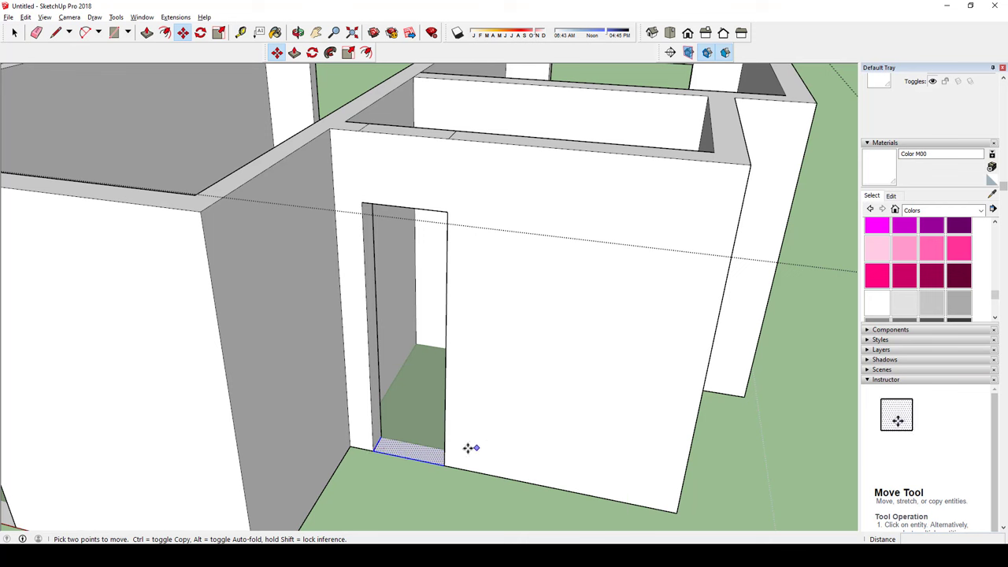
Step: Raise the doorway's bottom face 0.5 m to form a window sill
{"action": "key", "text": "space"}
{"action": "key", "text": "p"}
{"action": "left_click_drag", "start_coordinate": [430, 457], "coordinate": [433, 347]}
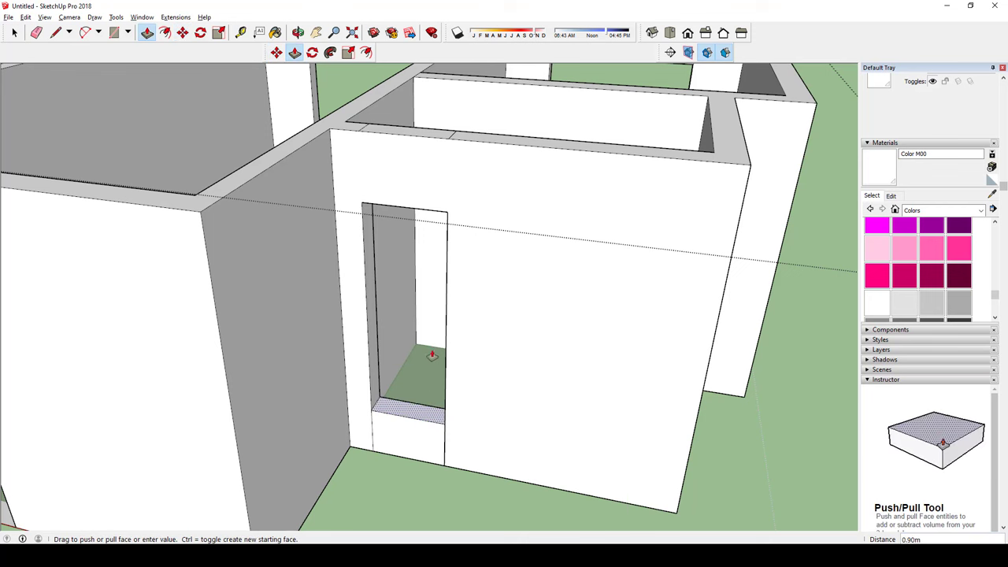
{"action": "type", "text": ".5"}
{"action": "key", "text": "Return"}
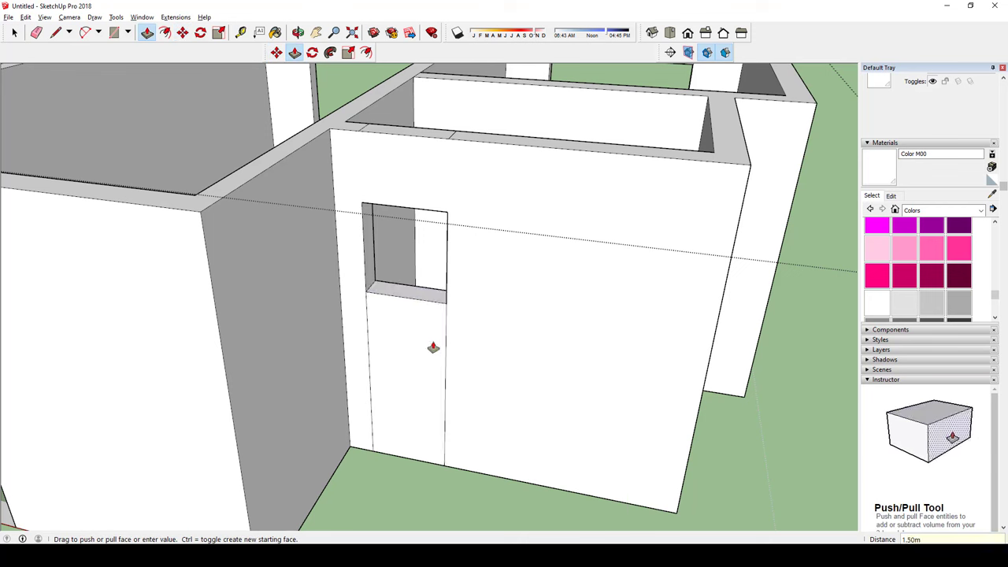
Step: Erase the leftover edges around the opening and orbit toward a top-down view
{"action": "key", "text": "e"}
{"action": "left_click", "coordinate": [443, 350]}
{"action": "left_click", "coordinate": [369, 326]}
{"action": "scroll", "coordinate": [398, 276], "scroll_direction": "down", "scroll_amount": 3}
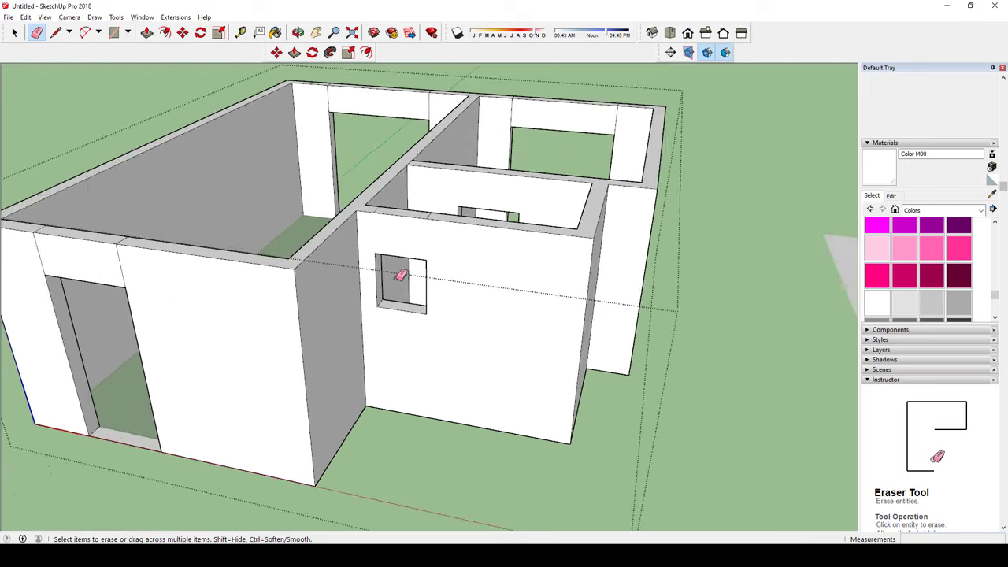
{"action": "middle_click_drag", "start_coordinate": [401, 273], "coordinate": [412, 308]}
{"action": "scroll", "coordinate": [434, 342], "scroll_direction": "up", "scroll_amount": 3}
{"action": "scroll", "coordinate": [447, 344], "scroll_direction": "up", "scroll_amount": 2}
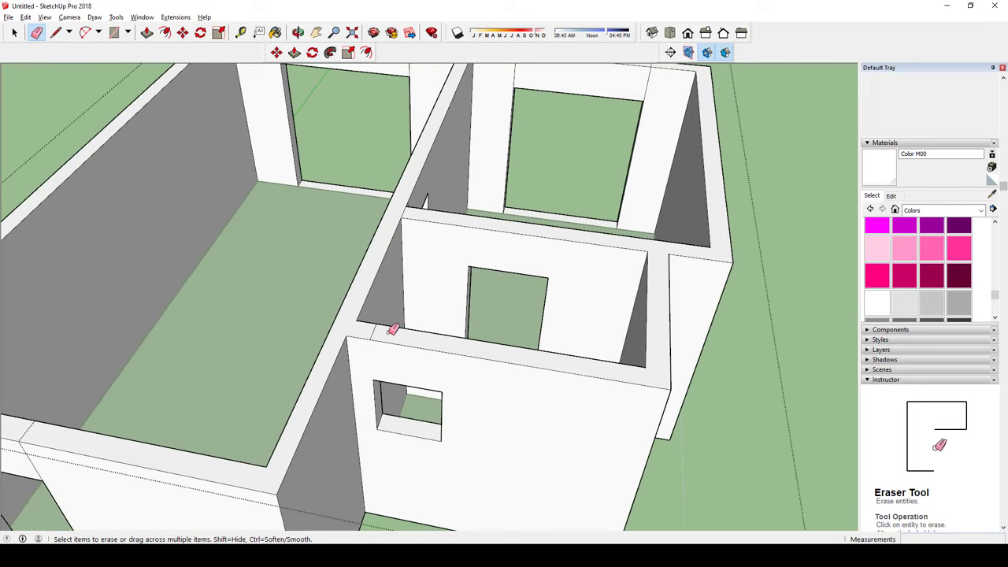
{"action": "scroll", "coordinate": [455, 177], "scroll_direction": "down", "scroll_amount": 3}
{"action": "scroll", "coordinate": [455, 201], "scroll_direction": "up", "scroll_amount": 3}
{"action": "scroll", "coordinate": [521, 213], "scroll_direction": "up", "scroll_amount": 2}
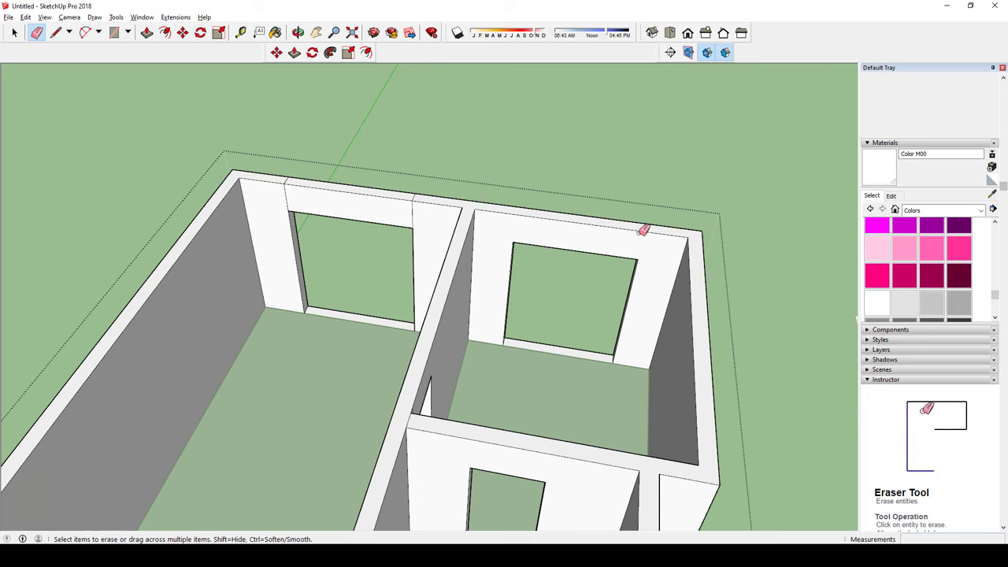
{"action": "scroll", "coordinate": [644, 230], "scroll_direction": "down", "scroll_amount": 3}
{"action": "key", "text": "space"}
{"action": "mouse_move", "coordinate": [544, 338]}
{"action": "middle_mouse_down"}
{"action": "mouse_move", "coordinate": [580, 439]}
{"action": "mouse_move", "coordinate": [407, 285]}
{"action": "mouse_move", "coordinate": [393, 304]}
{"action": "middle_mouse_up"}
Step: Select the kitchen/living, bedroom and toilet floor faces
{"action": "scroll", "coordinate": [397, 298], "scroll_direction": "up", "scroll_amount": 3}
{"action": "scroll", "coordinate": [398, 298], "scroll_direction": "up", "scroll_amount": 2}
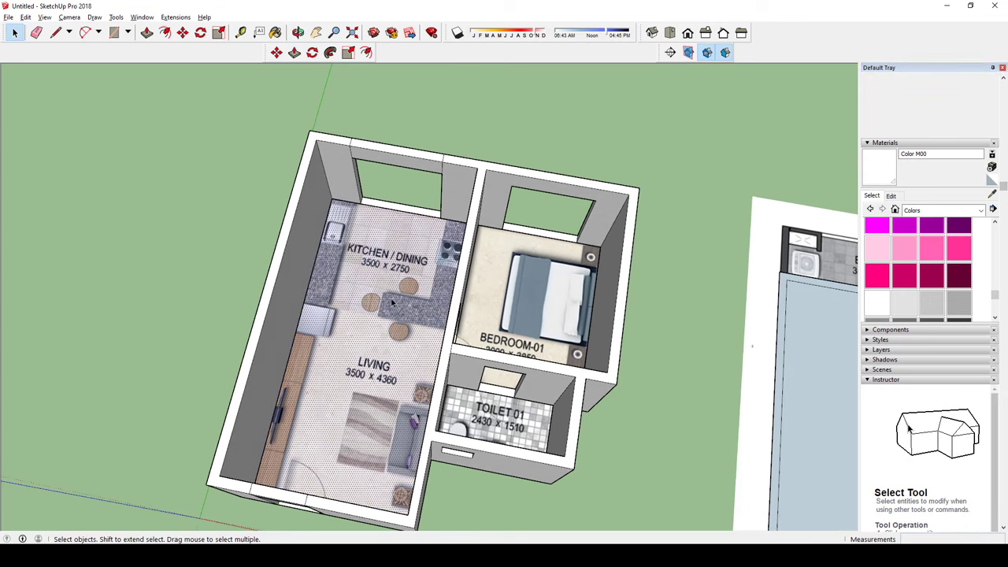
{"action": "left_click", "coordinate": [392, 303]}
{"action": "left_click", "coordinate": [489, 339], "text": "shift"}
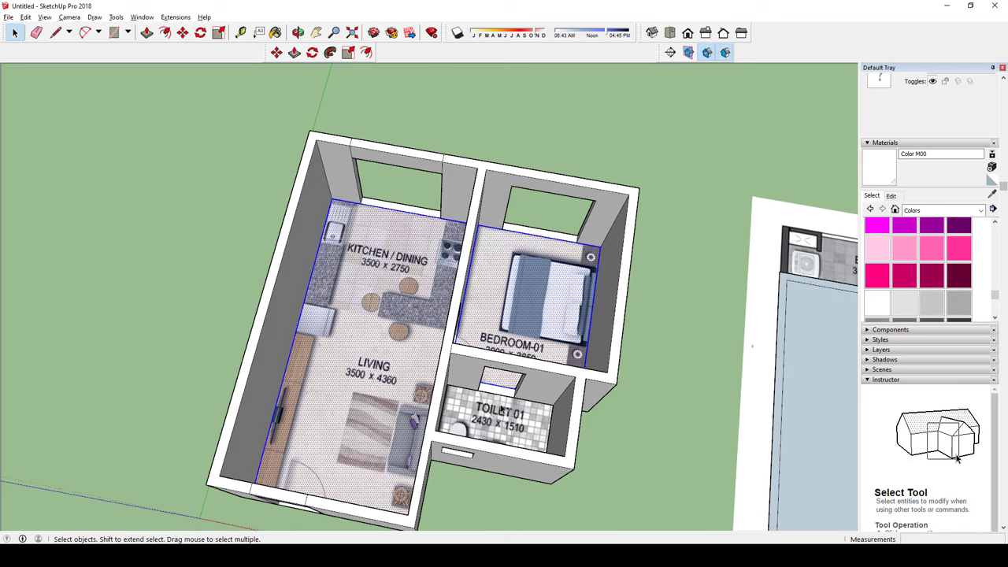
{"action": "left_click", "coordinate": [493, 421], "text": "shift"}
{"action": "middle_click_drag", "start_coordinate": [493, 421], "coordinate": [455, 362]}
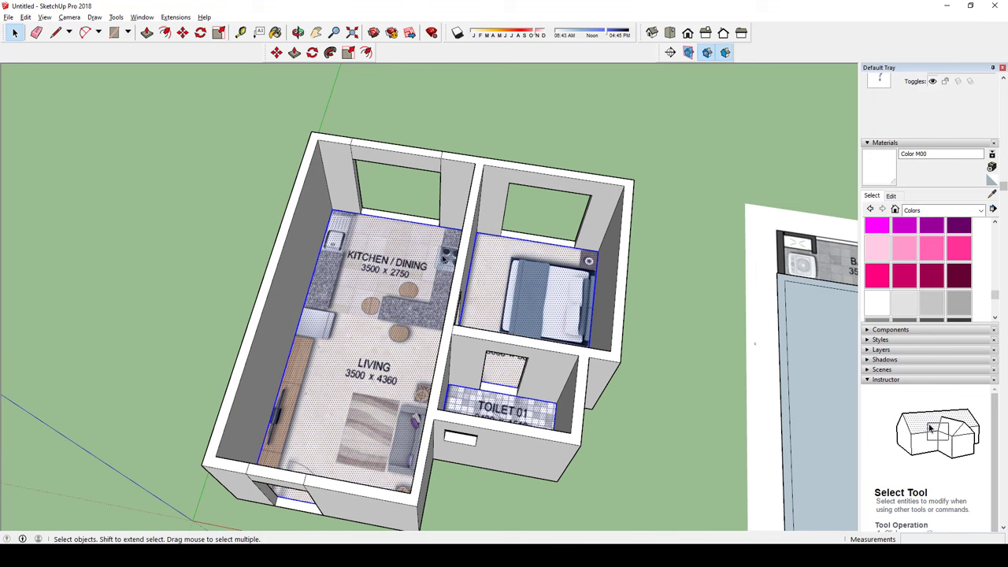
{"action": "middle_click_drag", "start_coordinate": [356, 264], "coordinate": [398, 295]}
Step: Turn the selected floors into a new component named FLOOR 1
{"action": "right_click", "coordinate": [395, 293]}
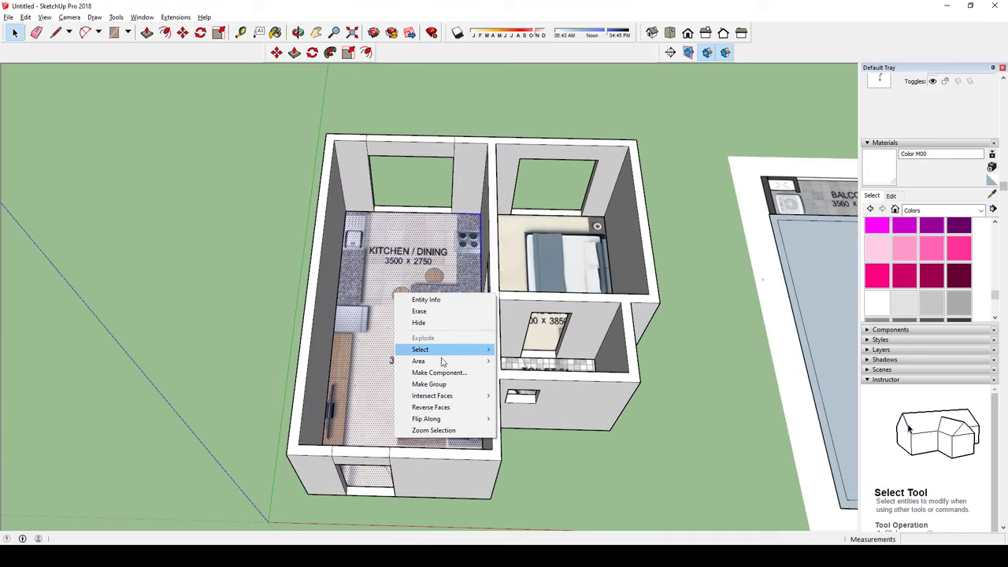
{"action": "left_click", "coordinate": [440, 373]}
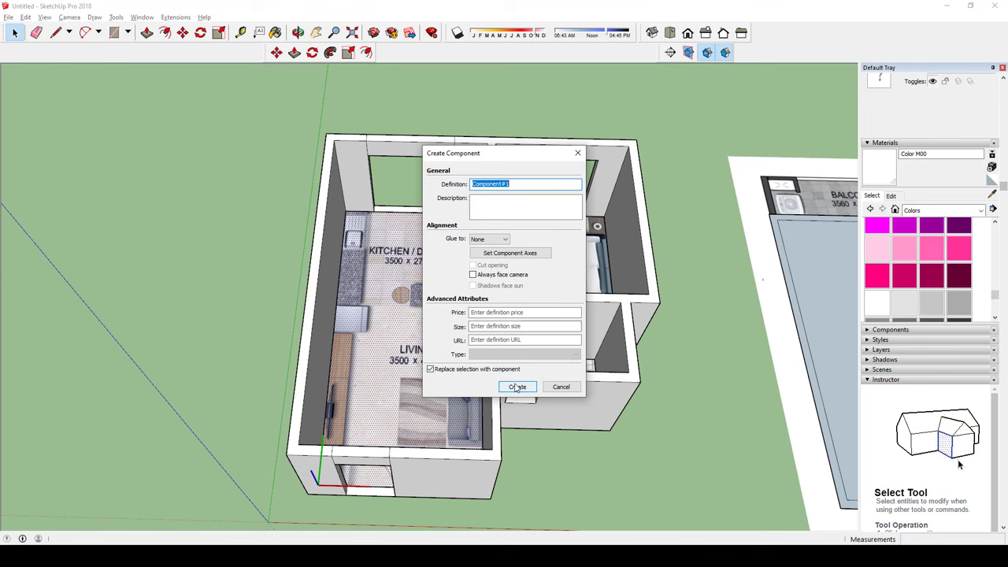
{"action": "type", "text": "Fl"}
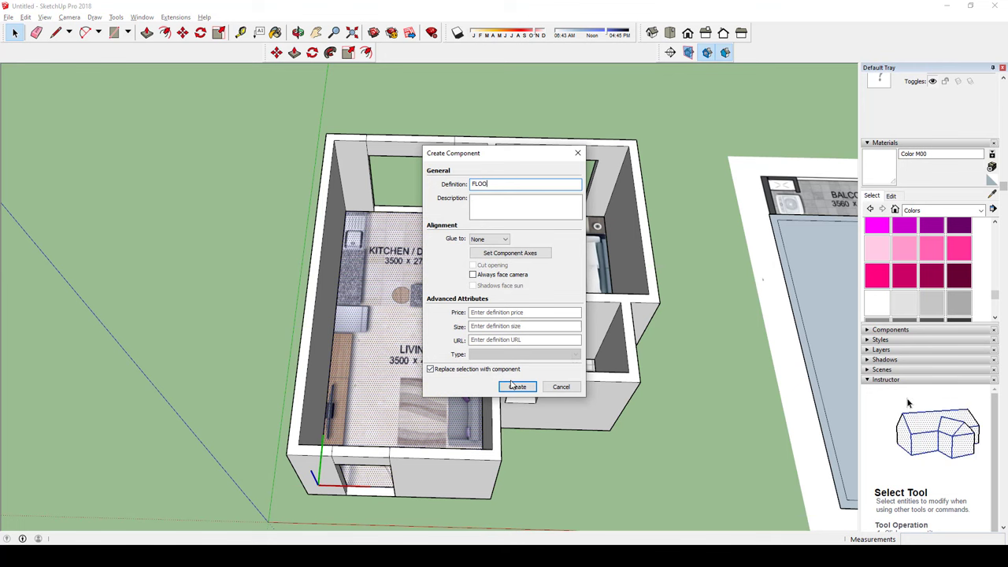
{"action": "type", "text": "R"}
{"action": "left_click", "coordinate": [517, 386]}
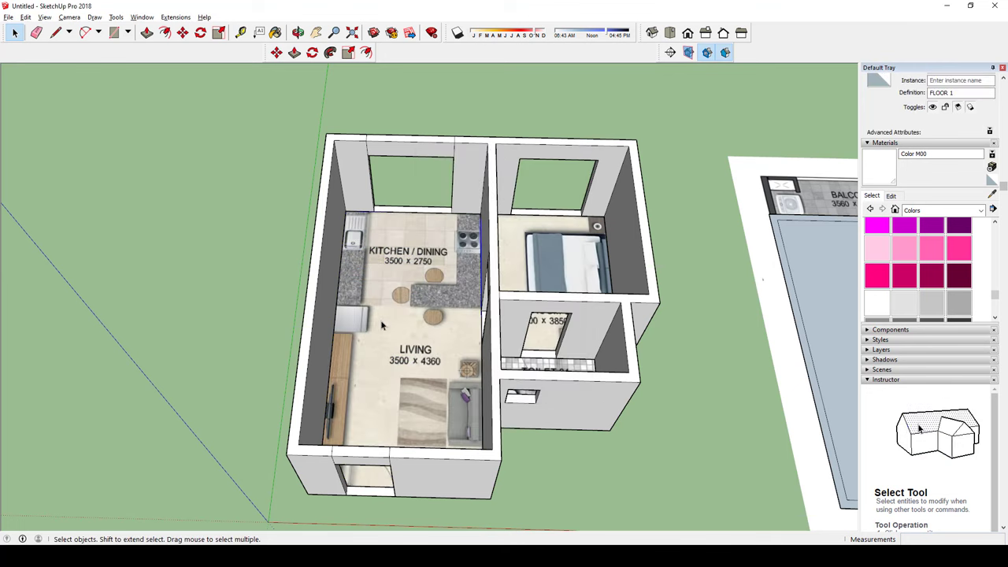
Step: Paint the kitchen/living floor white inside the FLOOR 1 component
{"action": "double_click", "coordinate": [413, 348]}
{"action": "mouse_move", "coordinate": [413, 348]}
{"action": "middle_mouse_down"}
{"action": "mouse_move", "coordinate": [473, 347]}
{"action": "mouse_move", "coordinate": [450, 228]}
{"action": "mouse_move", "coordinate": [418, 342]}
{"action": "mouse_move", "coordinate": [415, 308]}
{"action": "mouse_move", "coordinate": [405, 342]}
{"action": "middle_mouse_up"}
{"action": "key", "text": "b"}
{"action": "left_click", "coordinate": [428, 327]}
{"action": "key", "text": "space"}
{"action": "key", "text": "Escape"}
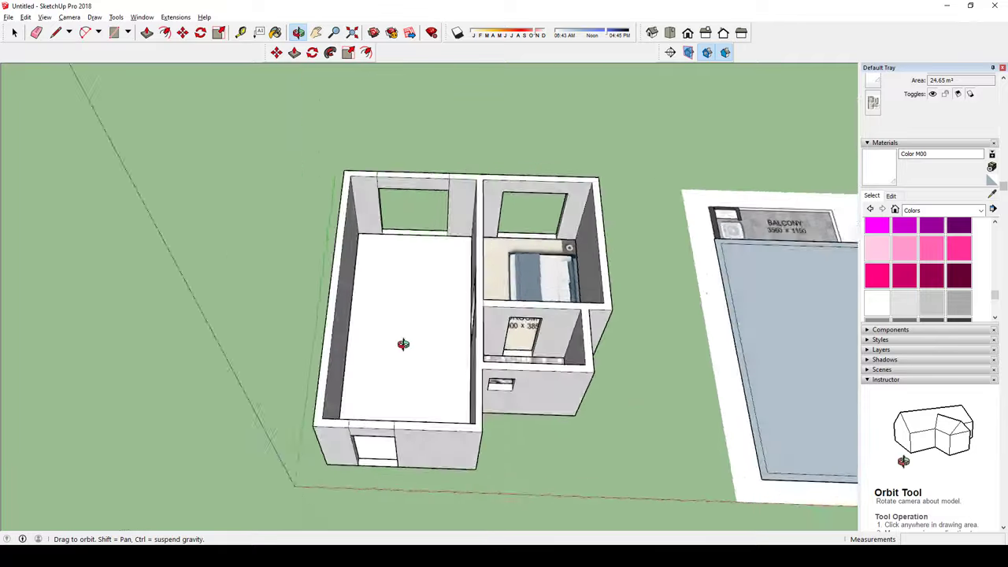
{"action": "scroll", "coordinate": [538, 299], "scroll_direction": "up", "scroll_amount": 3}
{"action": "scroll", "coordinate": [585, 352], "scroll_direction": "up", "scroll_amount": 3}
{"action": "scroll", "coordinate": [585, 352], "scroll_direction": "down", "scroll_amount": 2}
{"action": "mouse_move", "coordinate": [586, 352]}
{"action": "middle_mouse_down"}
{"action": "mouse_move", "coordinate": [654, 353]}
{"action": "mouse_move", "coordinate": [462, 284]}
{"action": "mouse_move", "coordinate": [444, 300]}
{"action": "mouse_move", "coordinate": [552, 261]}
{"action": "middle_mouse_up"}
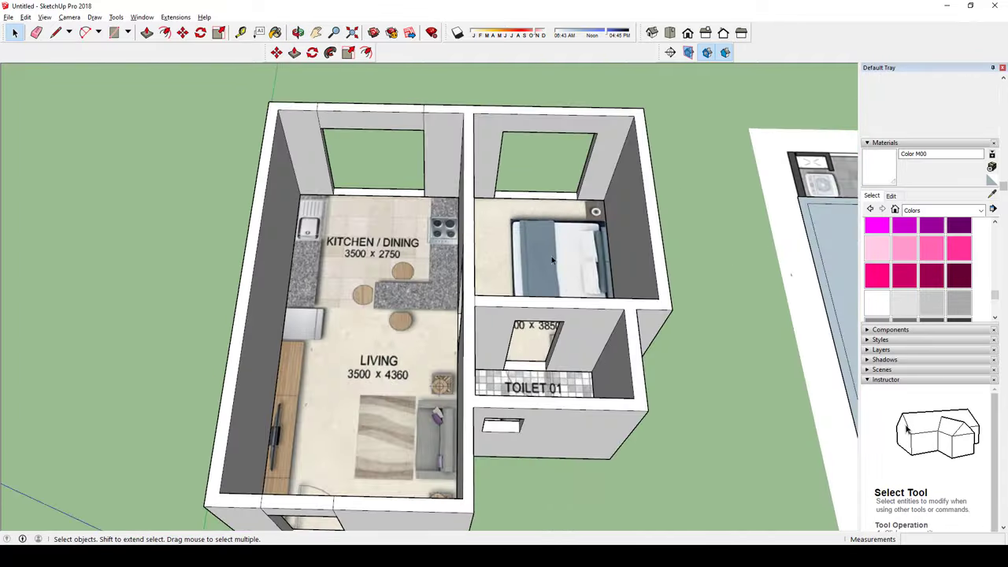
{"action": "scroll", "coordinate": [430, 275], "scroll_direction": "down", "scroll_amount": 2}
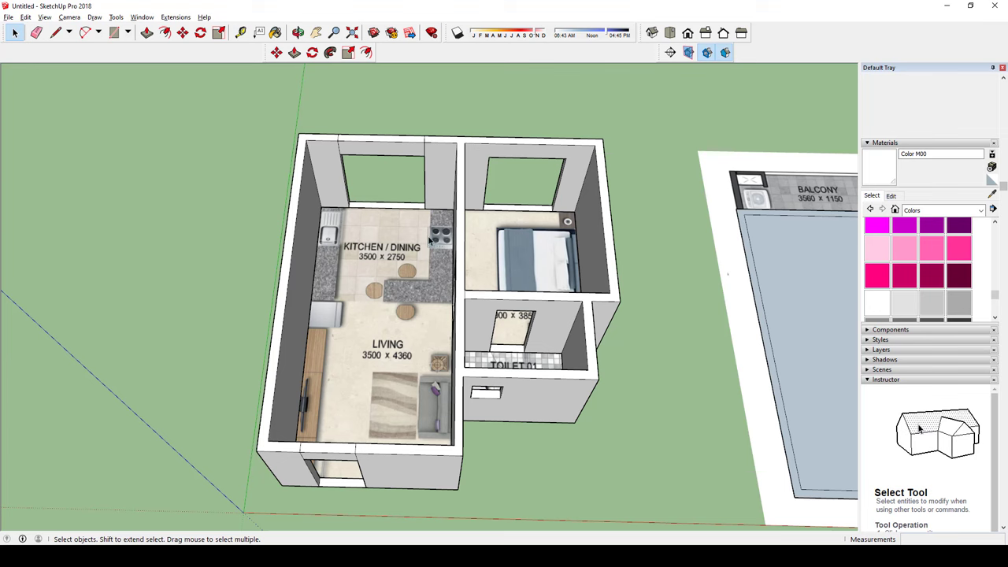
{"action": "scroll", "coordinate": [402, 276], "scroll_direction": "down", "scroll_amount": 3}
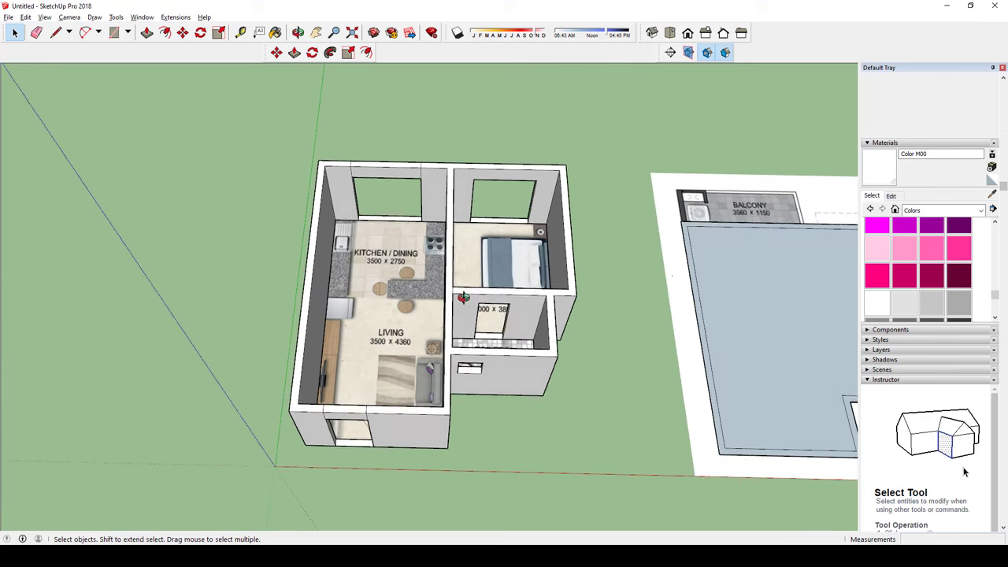
{"action": "middle_click_drag", "start_coordinate": [402, 276], "coordinate": [435, 349]}
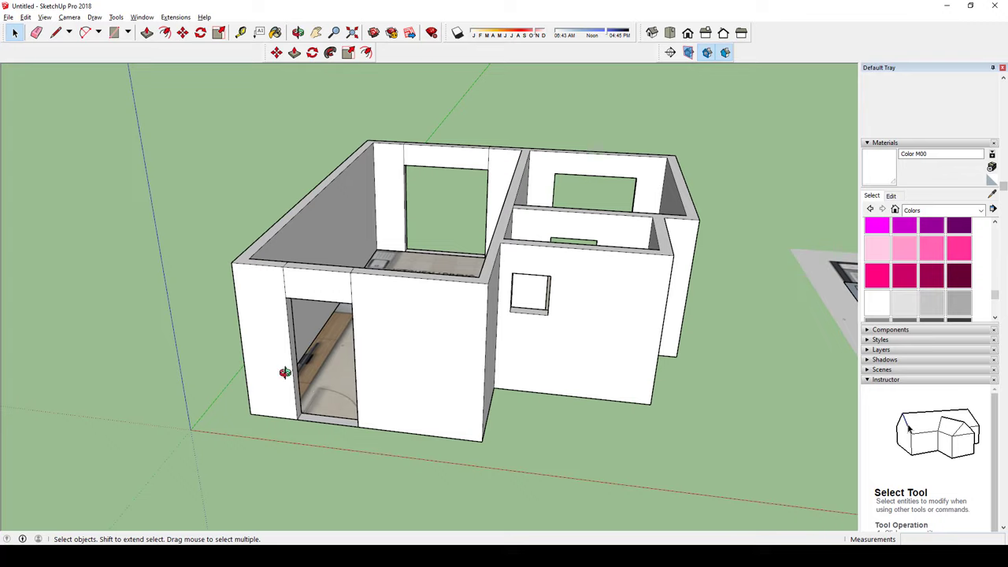
{"action": "middle_click_drag", "start_coordinate": [285, 373], "coordinate": [316, 292]}
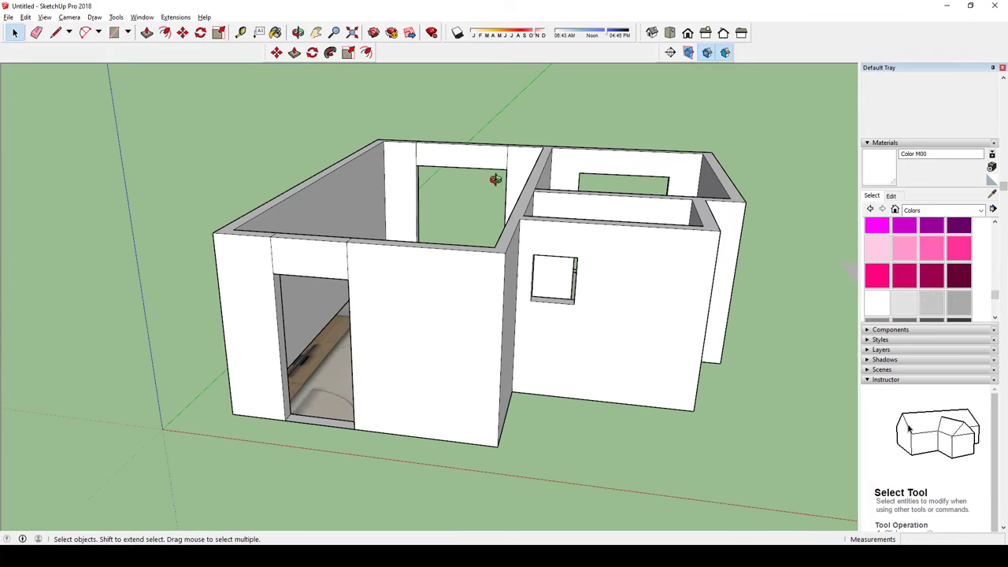
{"action": "middle_click_drag", "start_coordinate": [495, 179], "coordinate": [504, 128]}
{"action": "scroll", "coordinate": [574, 195], "scroll_direction": "down", "scroll_amount": 2}
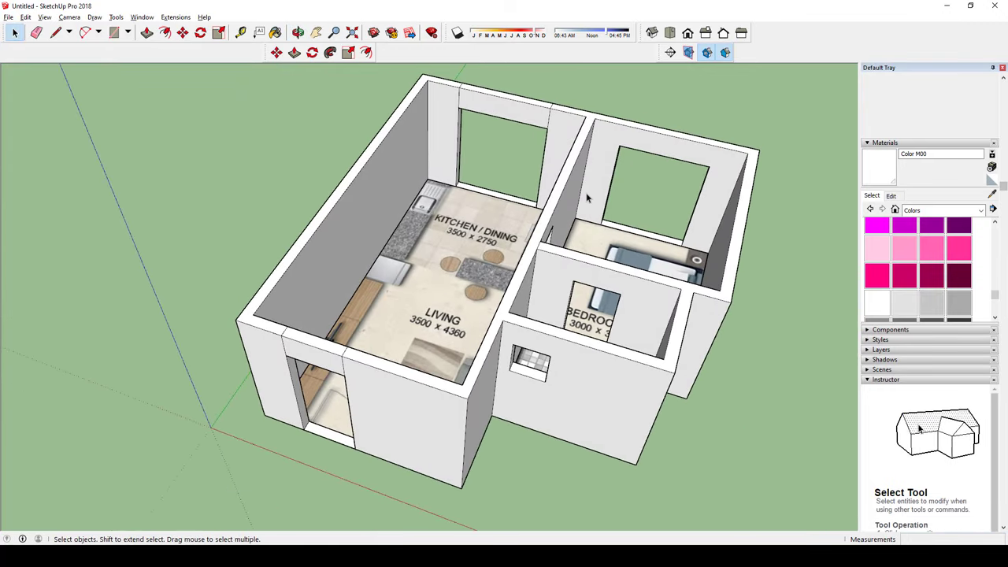
{"action": "mouse_move", "coordinate": [574, 194]}
{"action": "middle_mouse_down"}
{"action": "mouse_move", "coordinate": [495, 304]}
{"action": "mouse_move", "coordinate": [467, 378]}
{"action": "mouse_move", "coordinate": [483, 423]}
{"action": "middle_mouse_up"}
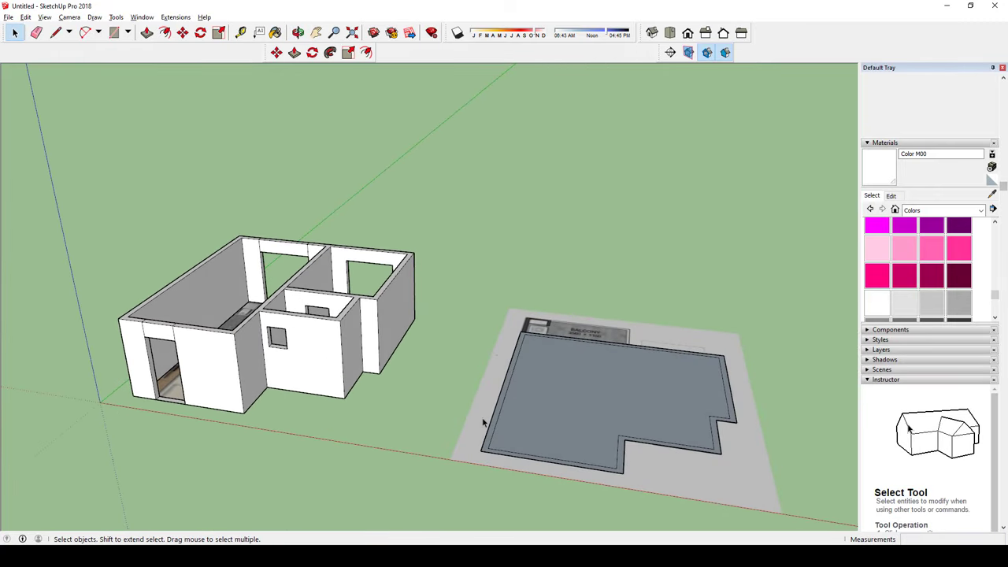
Step: Select the WALLS group and orbit and zoom around it
{"action": "left_click", "coordinate": [219, 364]}
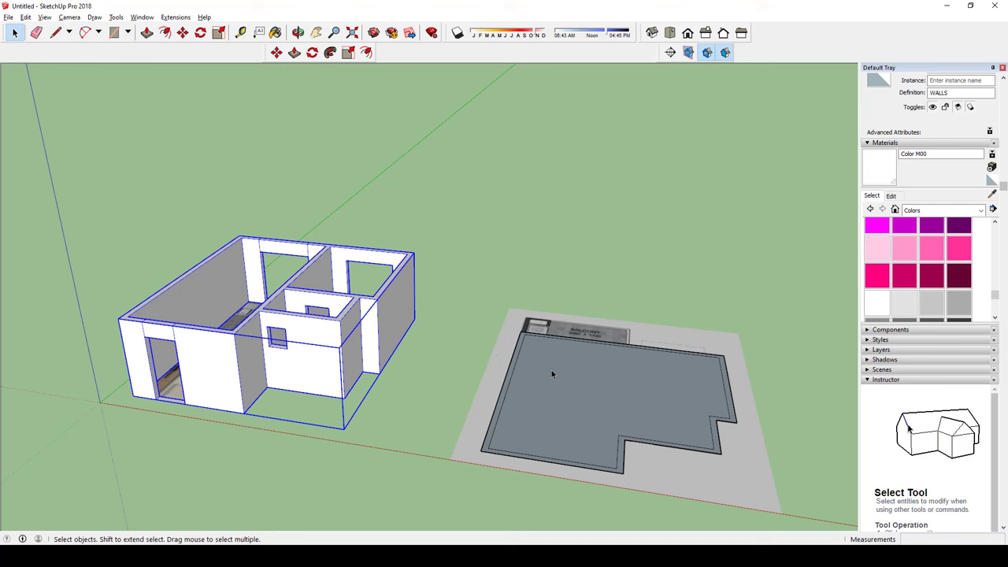
{"action": "middle_click_drag", "start_coordinate": [487, 368], "coordinate": [425, 455]}
{"action": "scroll", "coordinate": [426, 455], "scroll_direction": "up", "scroll_amount": 3}
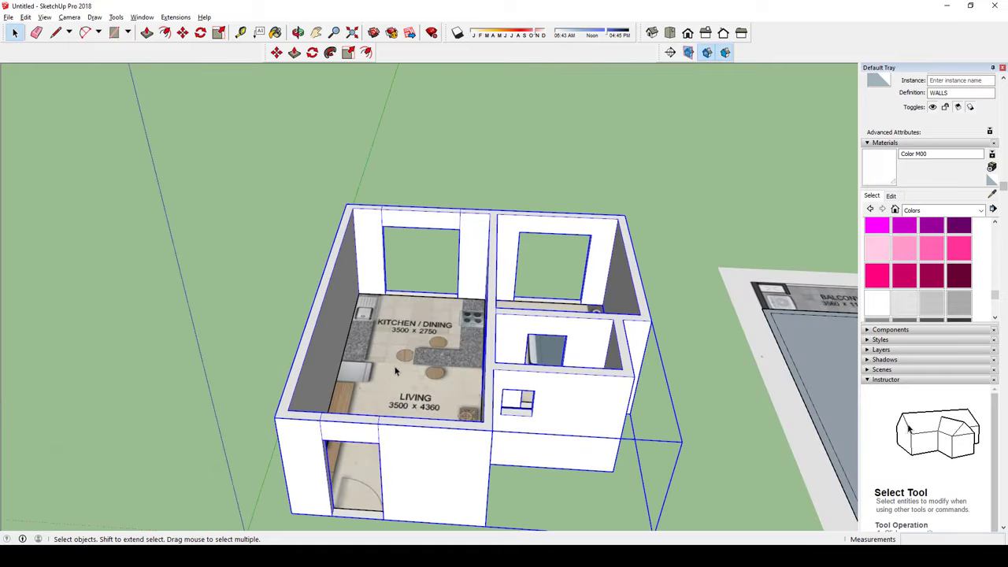
{"action": "scroll", "coordinate": [429, 418], "scroll_direction": "up", "scroll_amount": 3}
{"action": "scroll", "coordinate": [433, 371], "scroll_direction": "up", "scroll_amount": 3}
{"action": "scroll", "coordinate": [439, 331], "scroll_direction": "down", "scroll_amount": 2}
Step: Orbit down into the house, then pan away to the lone edge on the ground
{"action": "middle_click_drag", "start_coordinate": [422, 366], "coordinate": [412, 434]}
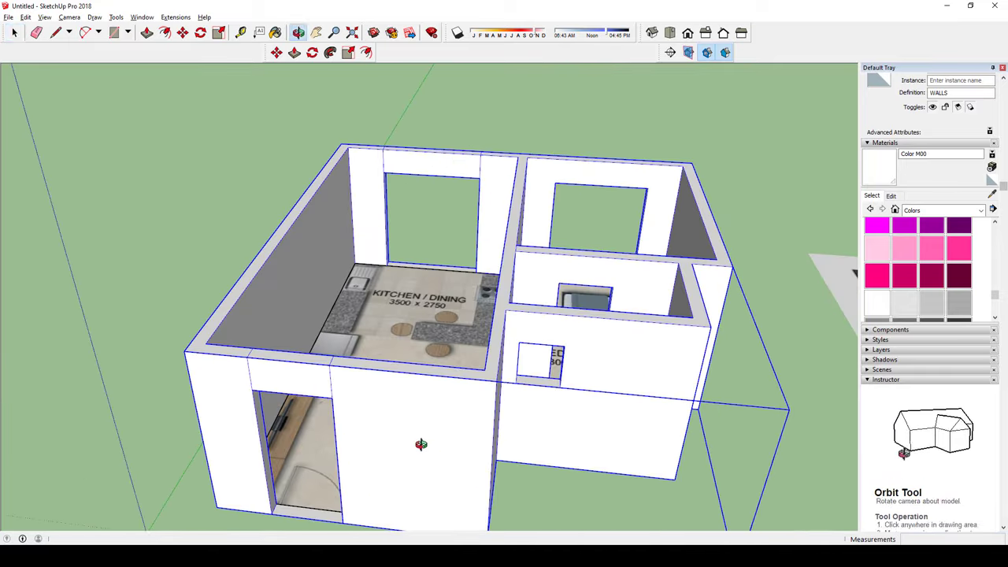
{"action": "scroll", "coordinate": [383, 394], "scroll_direction": "down", "scroll_amount": 2}
{"action": "scroll", "coordinate": [383, 396], "scroll_direction": "down", "scroll_amount": 1}
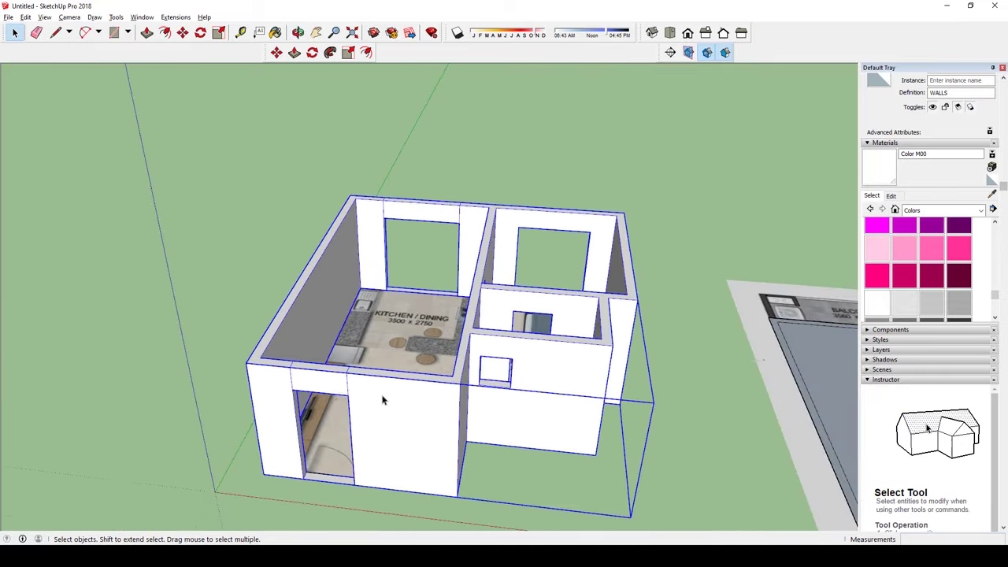
{"action": "middle_click_drag", "start_coordinate": [385, 402], "coordinate": [405, 352]}
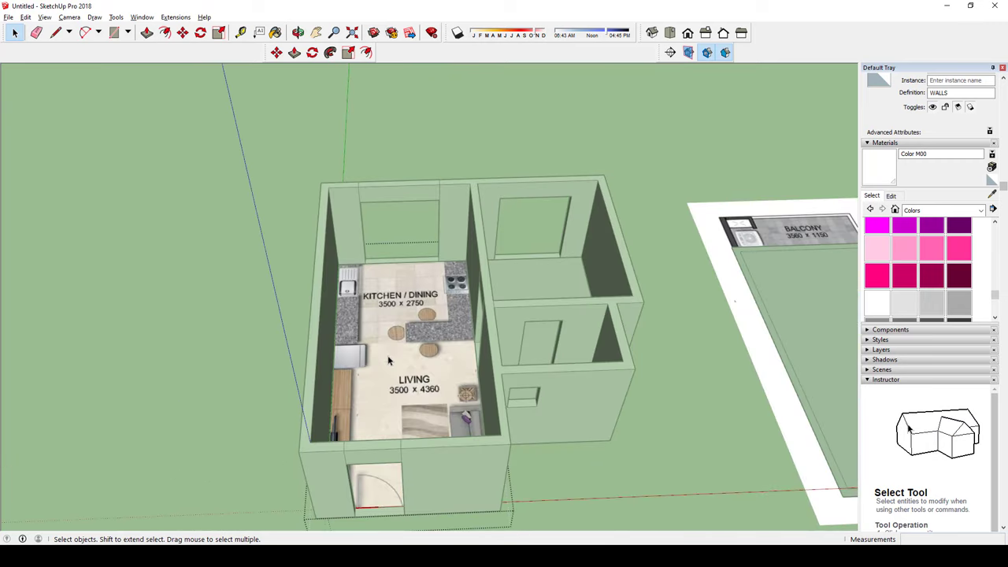
{"action": "mouse_move", "coordinate": [258, 321]}
{"action": "middle_mouse_down"}
{"action": "mouse_move", "coordinate": [449, 288]}
{"action": "mouse_move", "coordinate": [468, 443]}
{"action": "mouse_move", "coordinate": [417, 255]}
{"action": "middle_mouse_up"}
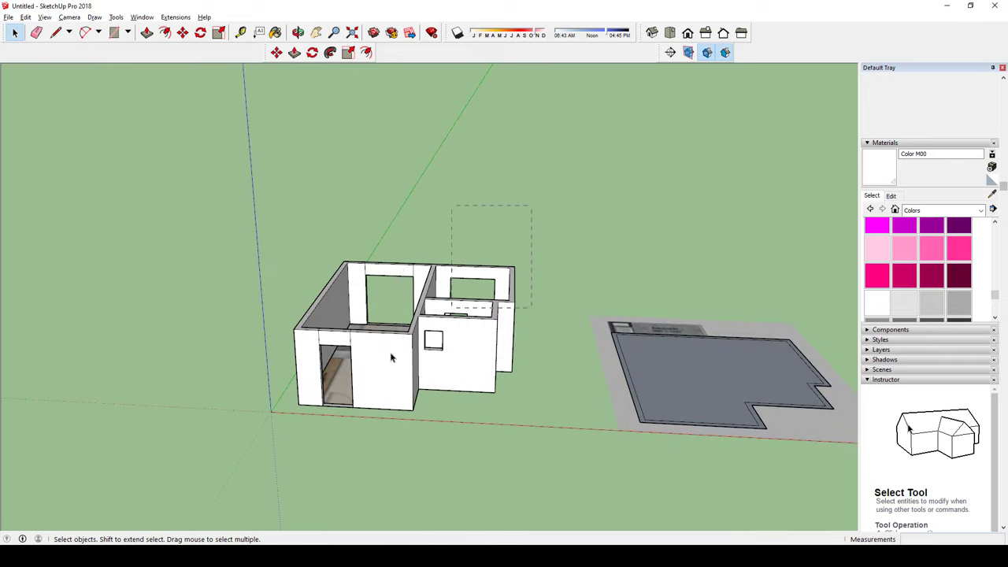
{"action": "left_click", "coordinate": [362, 351]}
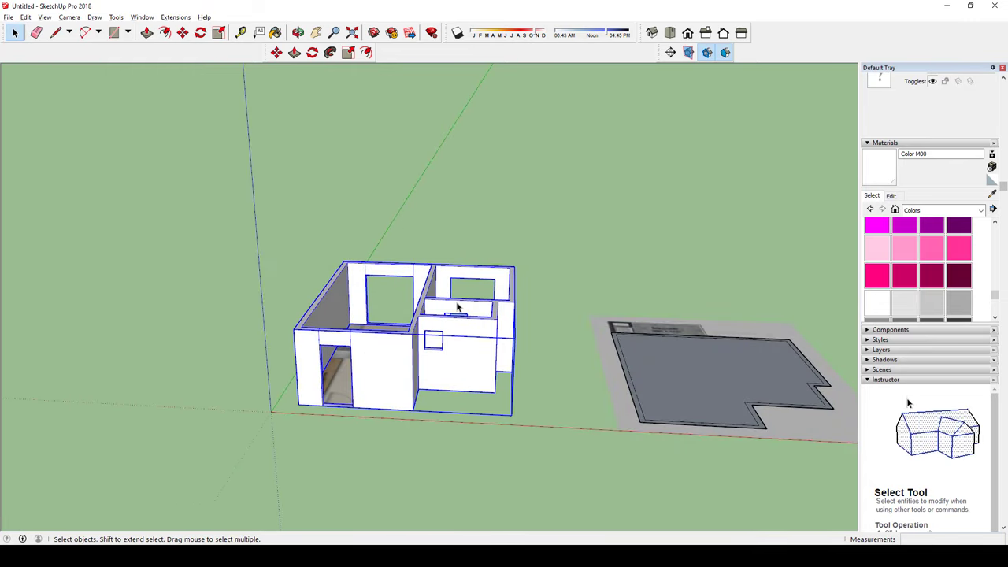
{"action": "middle_click_drag", "start_coordinate": [457, 307], "coordinate": [667, 381]}
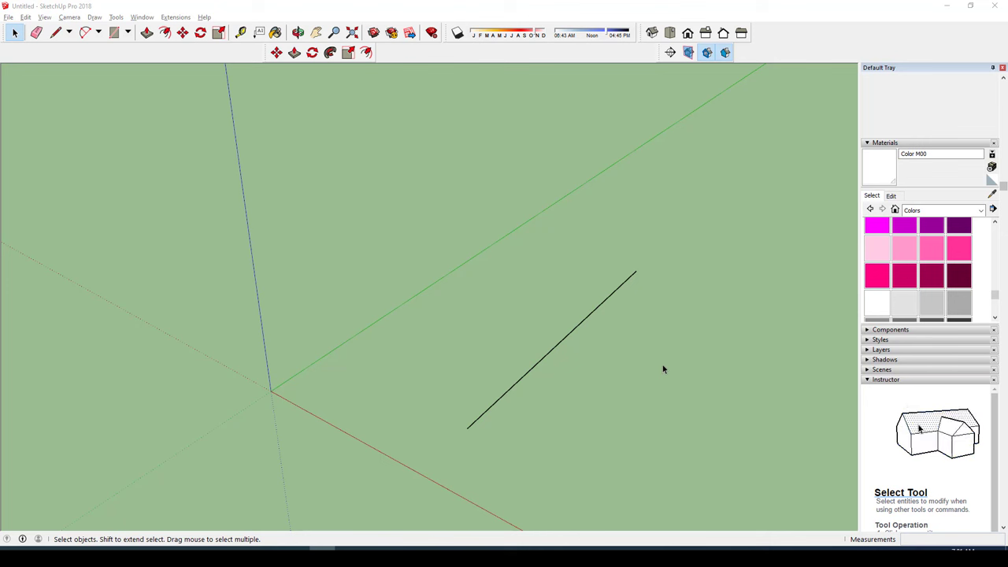
Step: Divide the lone 12.10 m edge into 4 equal segments
{"action": "left_click_drag", "start_coordinate": [673, 255], "coordinate": [450, 424]}
{"action": "left_click", "coordinate": [561, 335]}
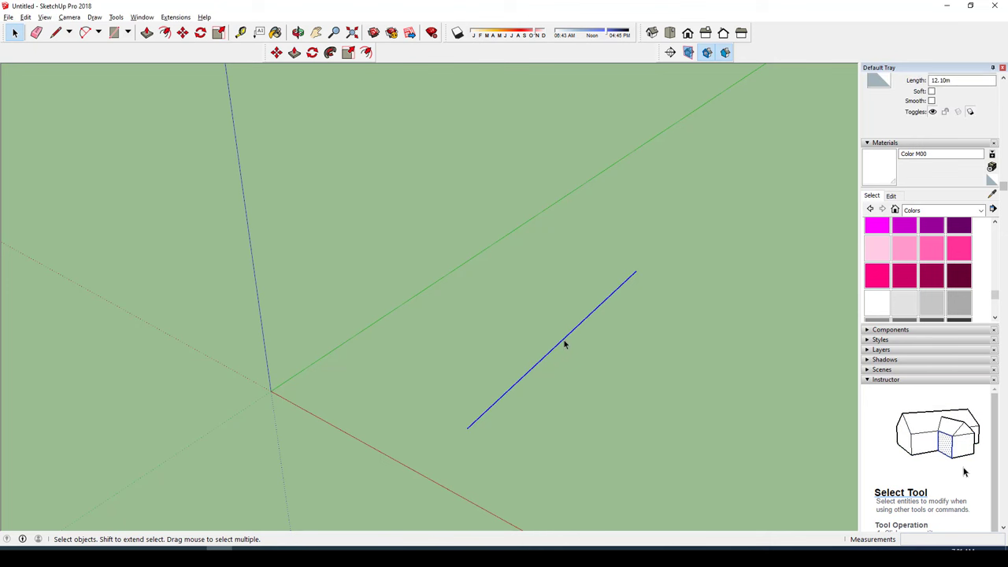
{"action": "right_click", "coordinate": [563, 339]}
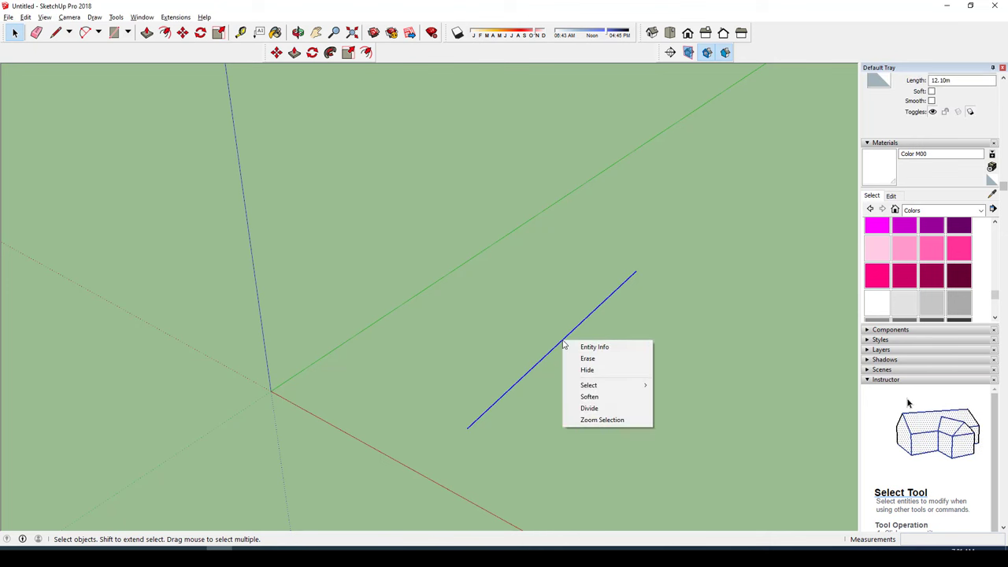
{"action": "left_click", "coordinate": [590, 408]}
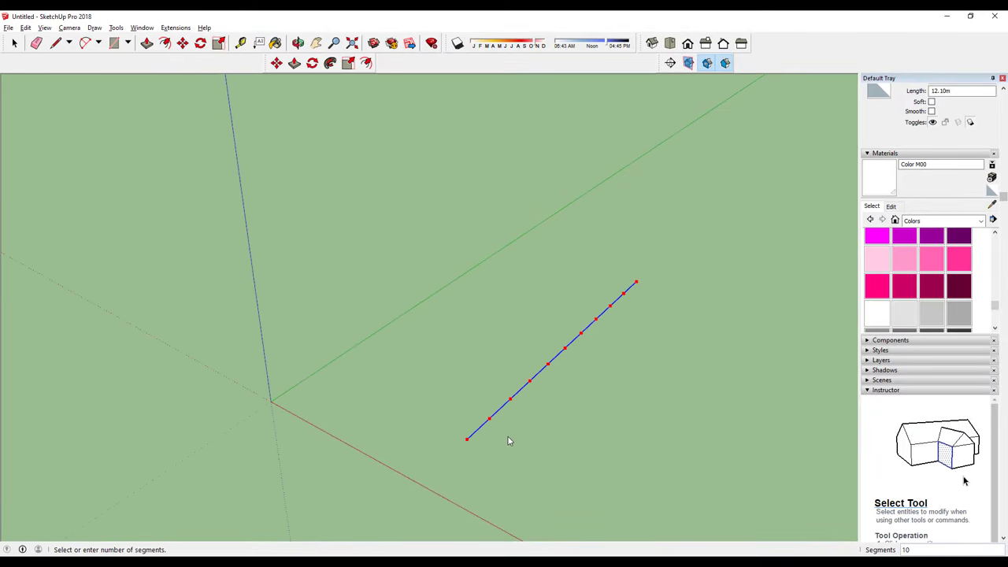
{"action": "type", "text": "4"}
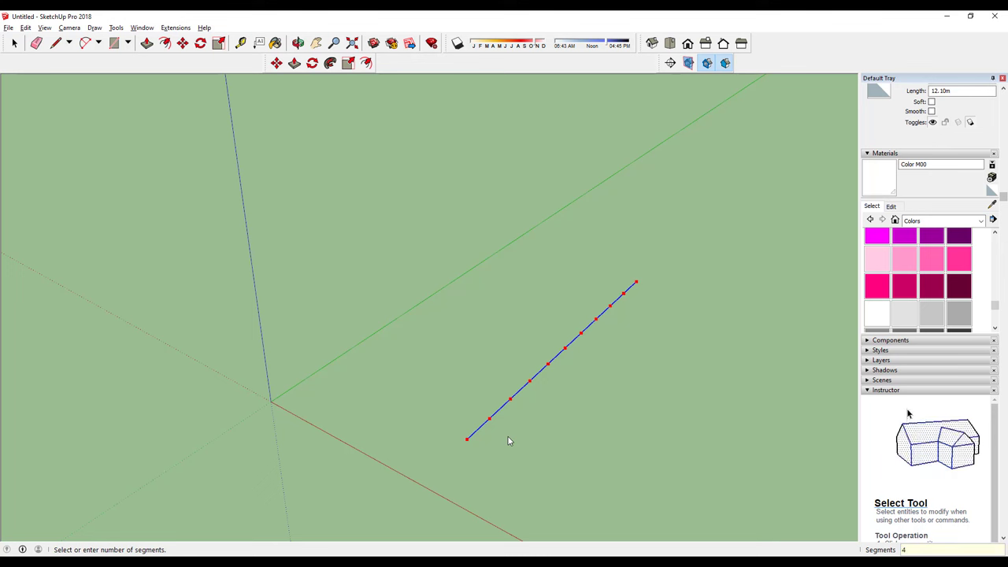
{"action": "key", "text": "Return"}
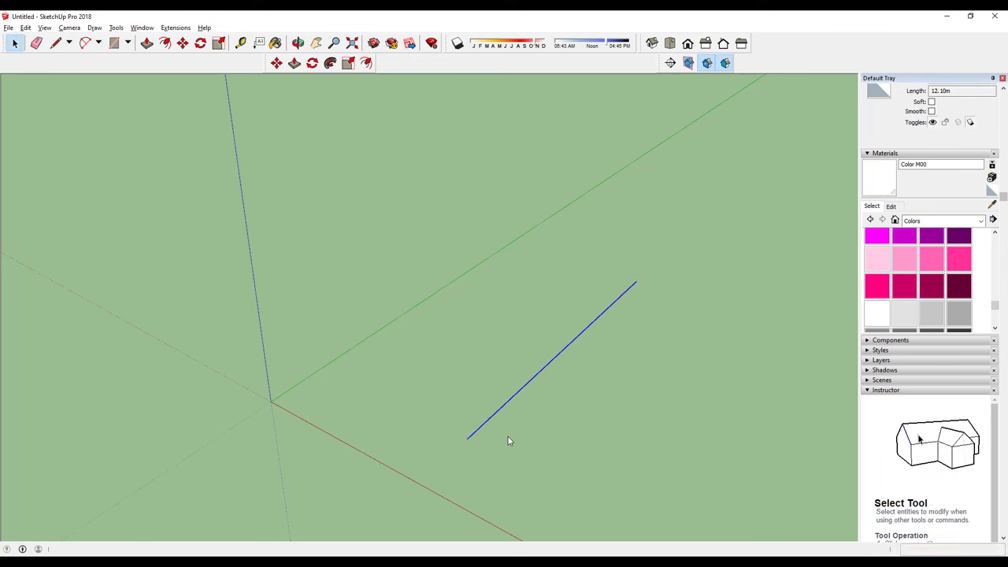
Step: Check the roughly 3.03 m segment lengths, then select the whole divided line
{"action": "left_click", "coordinate": [510, 425]}
{"action": "left_click", "coordinate": [493, 415]}
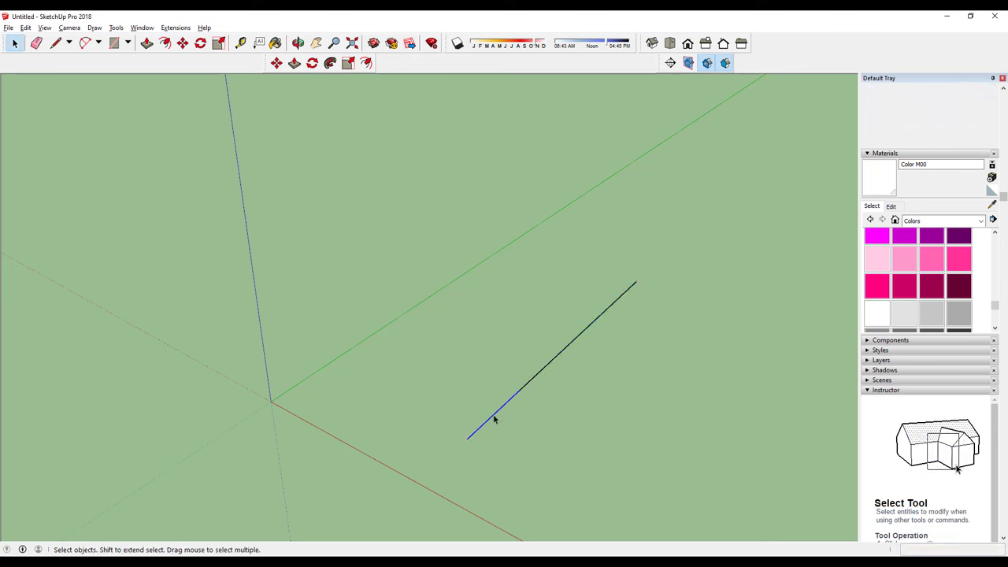
{"action": "left_click", "coordinate": [543, 366]}
{"action": "left_click", "coordinate": [587, 332]}
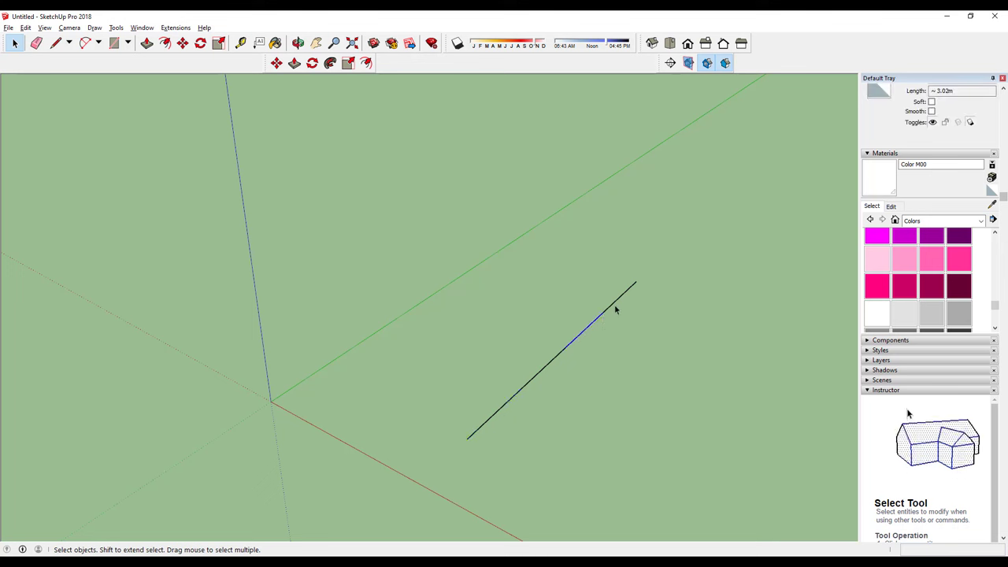
{"action": "left_click", "coordinate": [604, 332]}
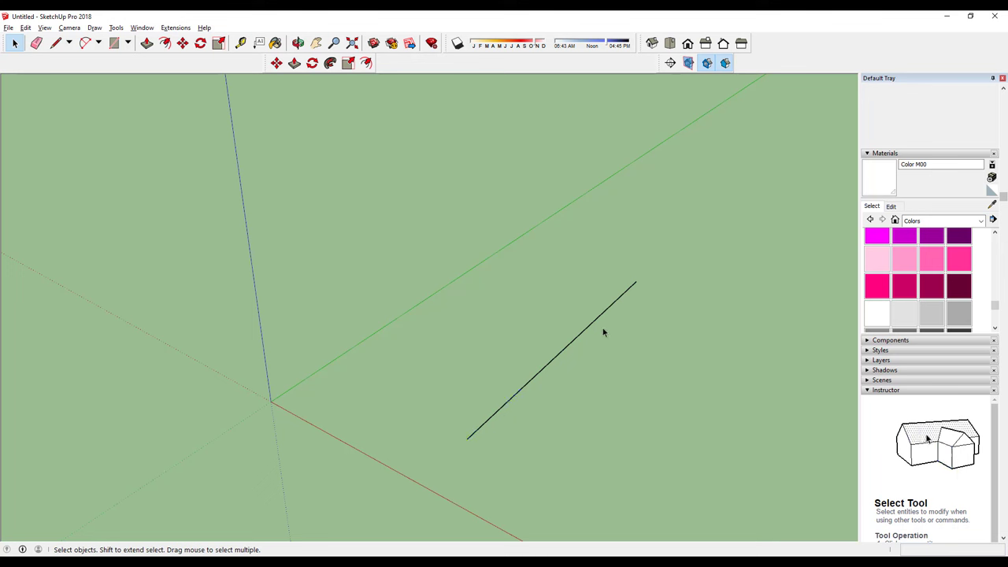
{"action": "left_click_drag", "start_coordinate": [679, 239], "coordinate": [444, 535]}
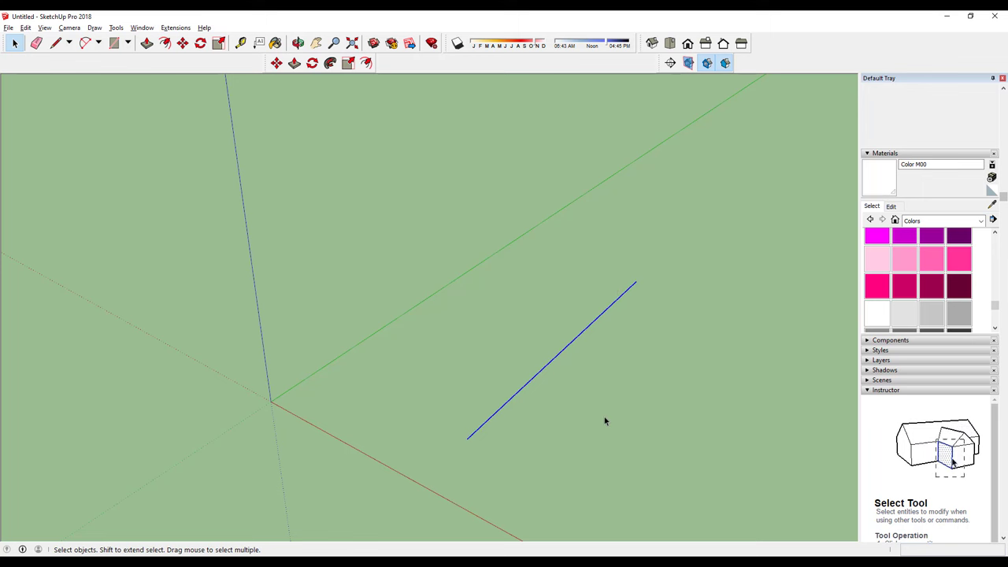
Step: Delete the selected line and draw a new rectangle face
{"action": "key", "text": "Delete"}
{"action": "key", "text": "r"}
{"action": "left_click", "coordinate": [633, 278]}
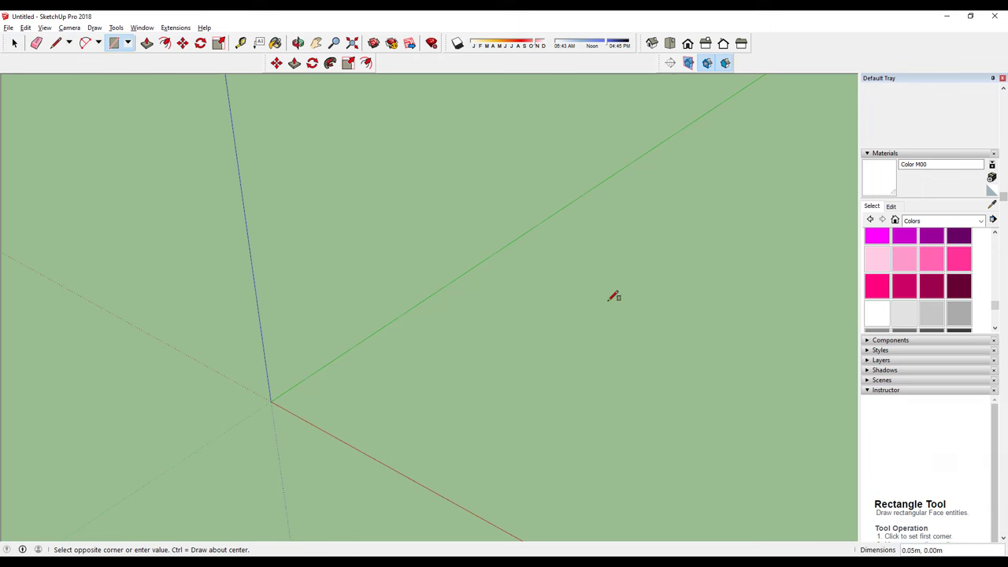
{"action": "left_click", "coordinate": [716, 509]}
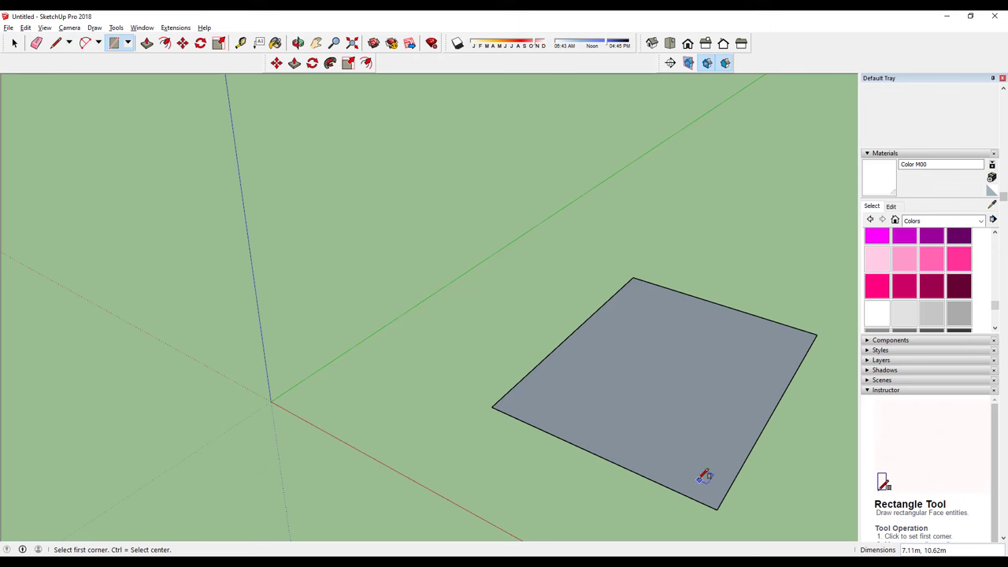
Step: Offset the rectangle inward and raise the outer ring into box walls
{"action": "left_click", "coordinate": [200, 43]}
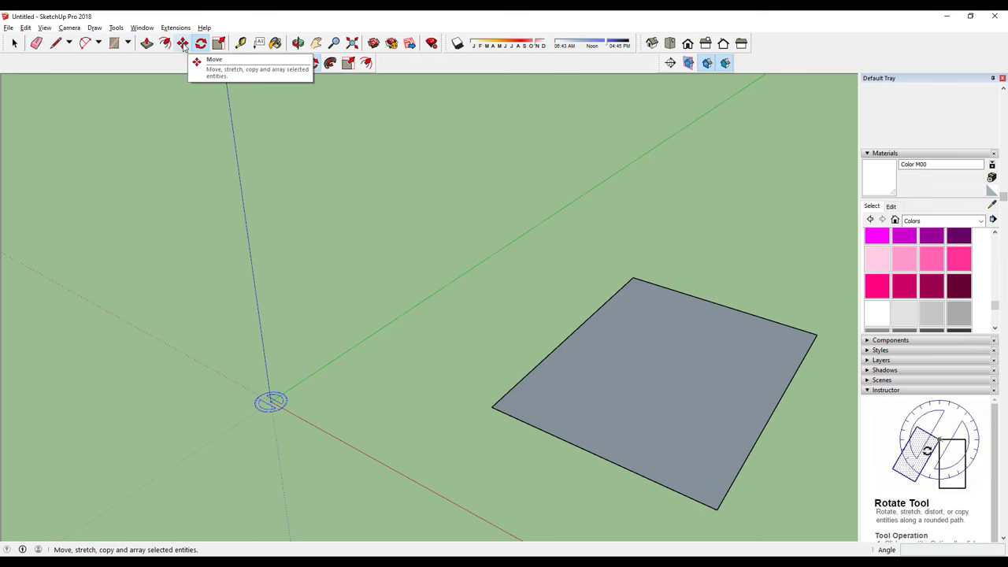
{"action": "left_click", "coordinate": [166, 43]}
{"action": "left_click", "coordinate": [666, 338]}
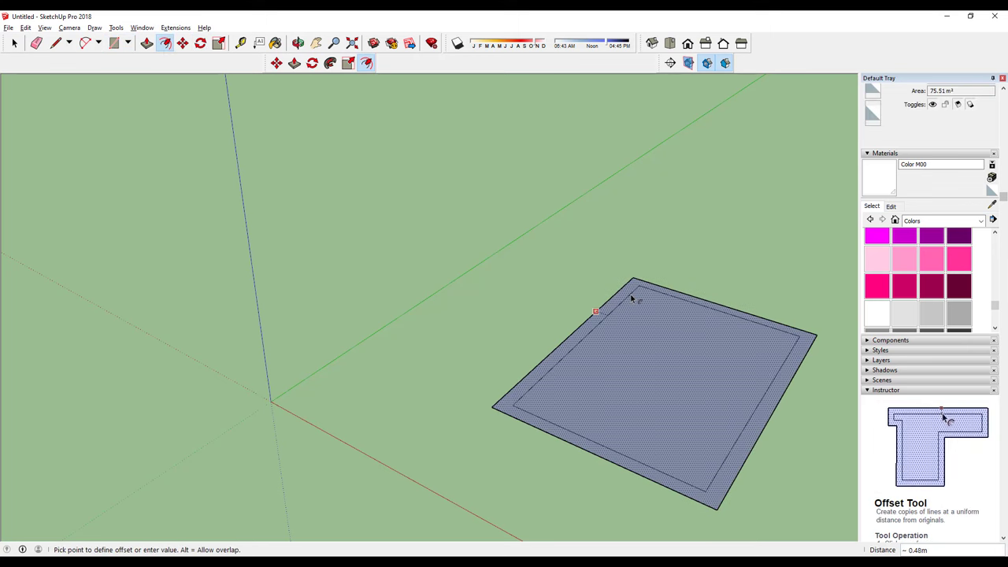
{"action": "left_click", "coordinate": [637, 299]}
{"action": "key", "text": "p"}
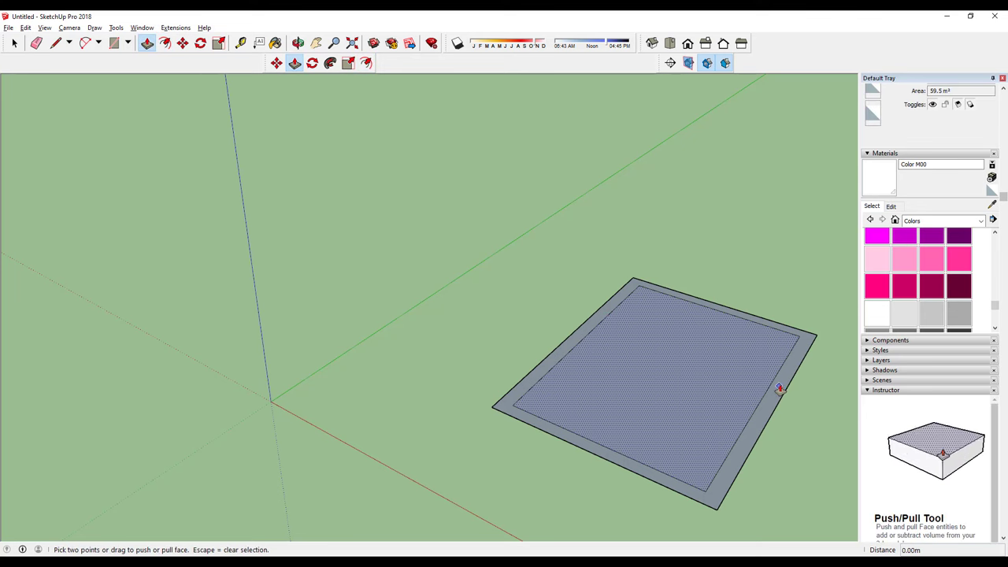
{"action": "left_click", "coordinate": [785, 366]}
{"action": "left_click", "coordinate": [720, 292]}
Step: Inspect the walled box with its back edges hidden, then select and delete it
{"action": "mouse_move", "coordinate": [720, 292]}
{"action": "middle_mouse_down"}
{"action": "mouse_move", "coordinate": [538, 240]}
{"action": "mouse_move", "coordinate": [686, 203]}
{"action": "middle_mouse_up"}
{"action": "key", "text": "space"}
{"action": "middle_click_drag", "start_coordinate": [682, 308], "coordinate": [675, 286]}
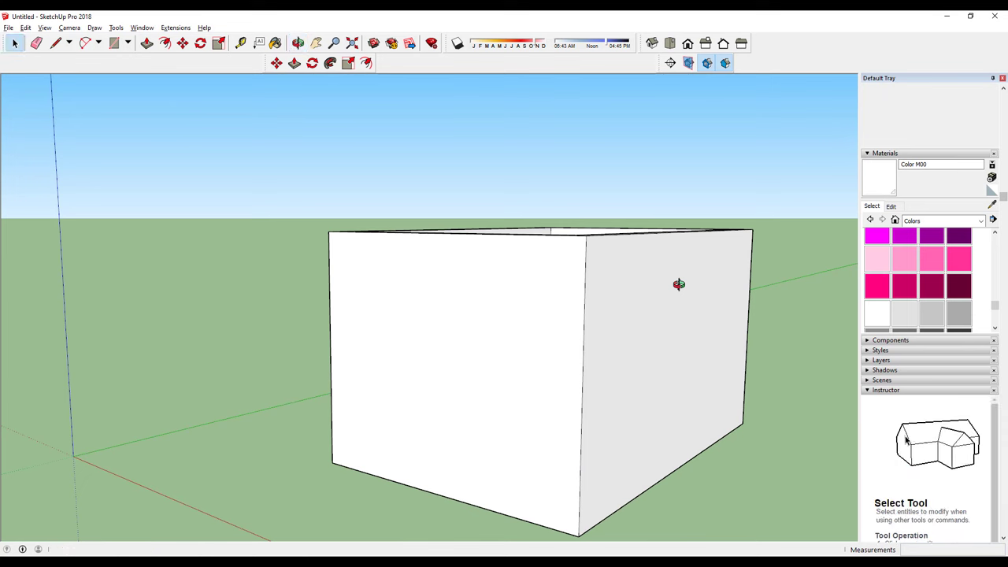
{"action": "mouse_move", "coordinate": [617, 412]}
{"action": "middle_mouse_down"}
{"action": "mouse_move", "coordinate": [454, 342]}
{"action": "mouse_move", "coordinate": [410, 378]}
{"action": "mouse_move", "coordinate": [630, 351]}
{"action": "middle_mouse_up"}
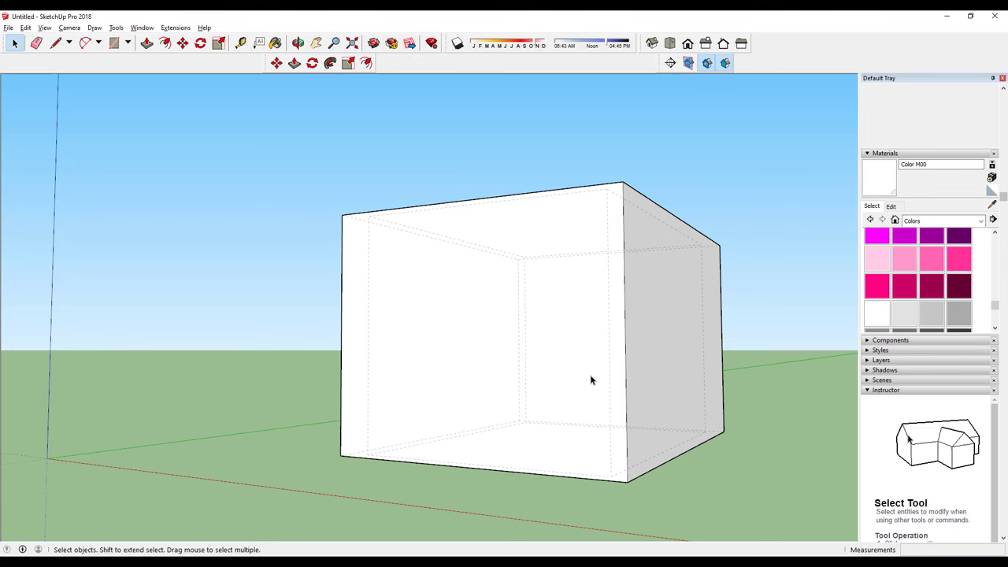
{"action": "key", "text": "k"}
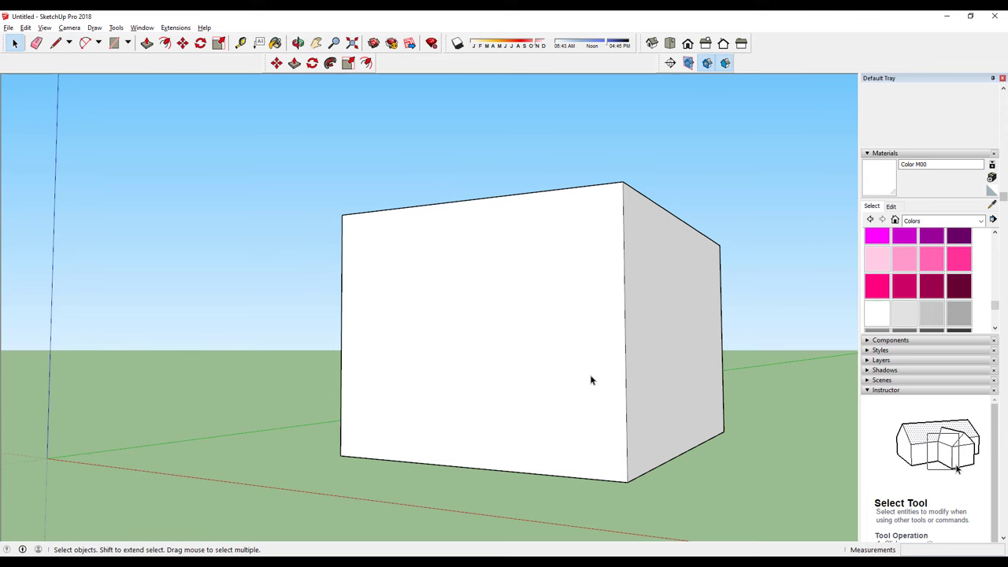
{"action": "scroll", "coordinate": [590, 354], "scroll_direction": "down", "scroll_amount": 3}
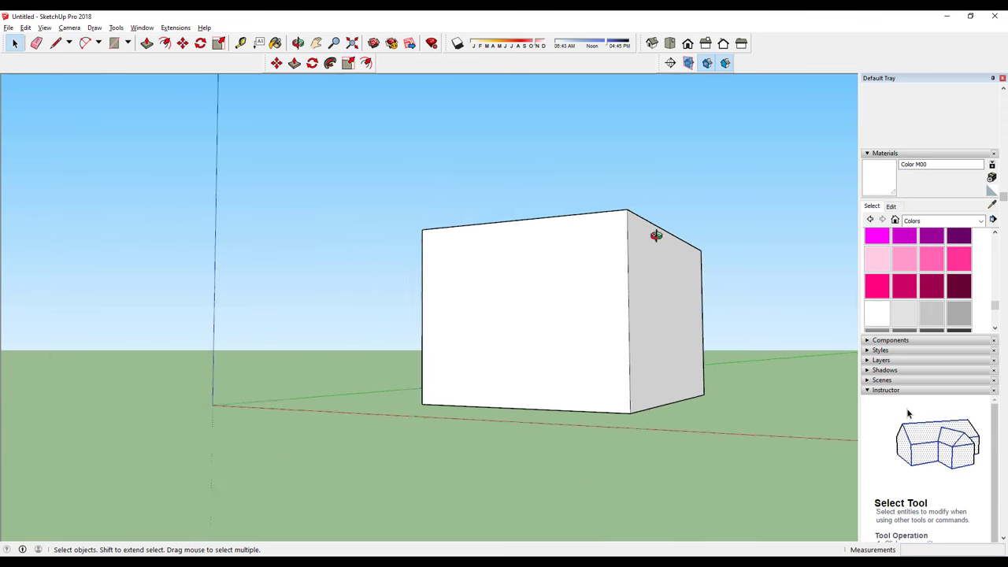
{"action": "middle_click_drag", "start_coordinate": [655, 232], "coordinate": [635, 289]}
{"action": "left_click_drag", "start_coordinate": [732, 196], "coordinate": [326, 480]}
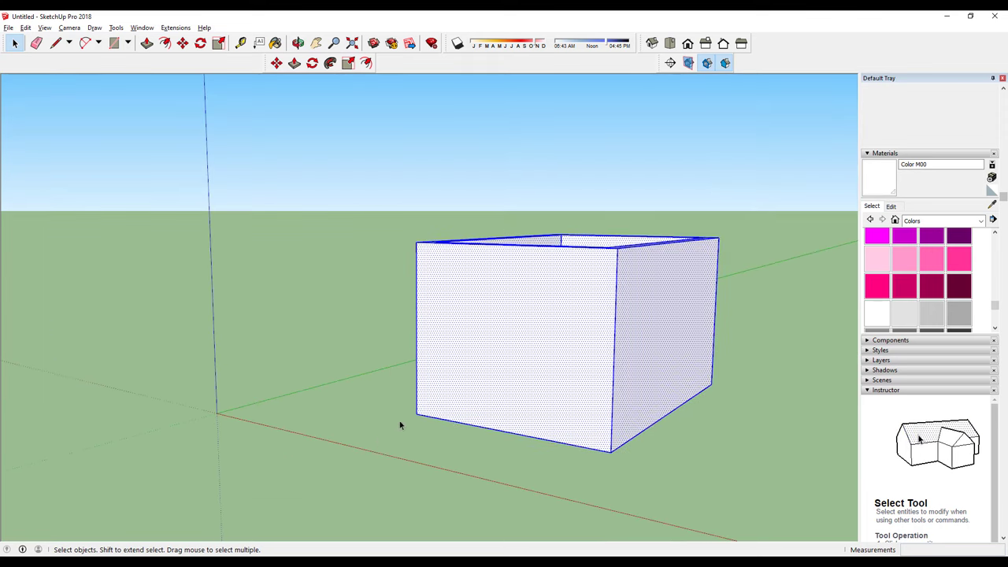
{"action": "key", "text": "Delete"}
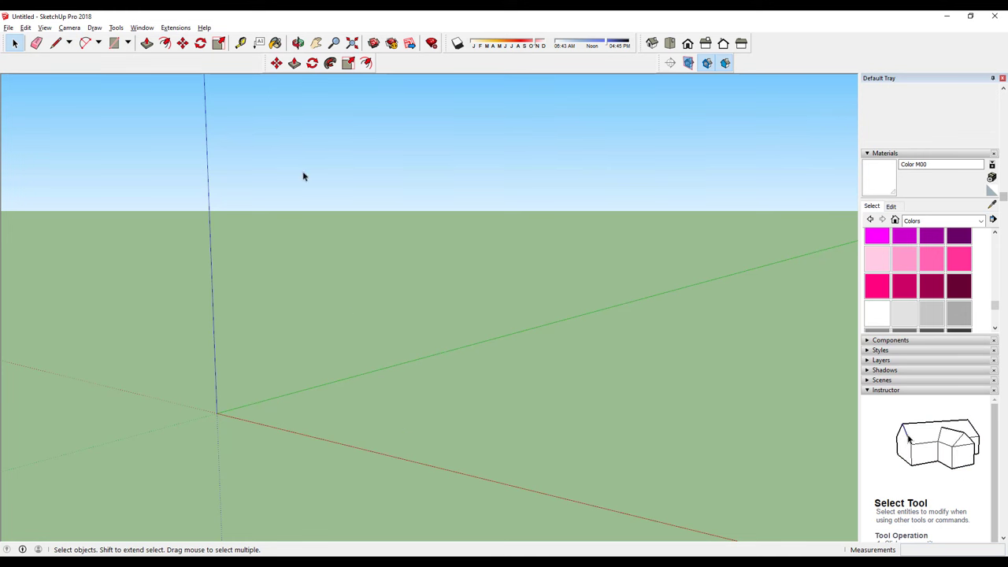
Step: Check General preferences for backups and 5-minute auto-save, then bring File Explorer forward
{"action": "left_click", "coordinate": [144, 29]}
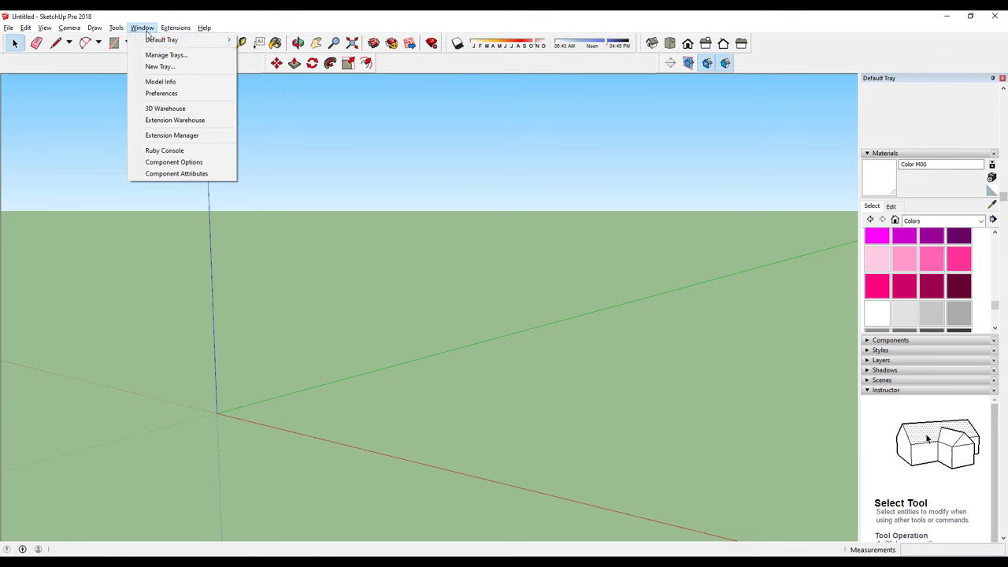
{"action": "left_click", "coordinate": [161, 93]}
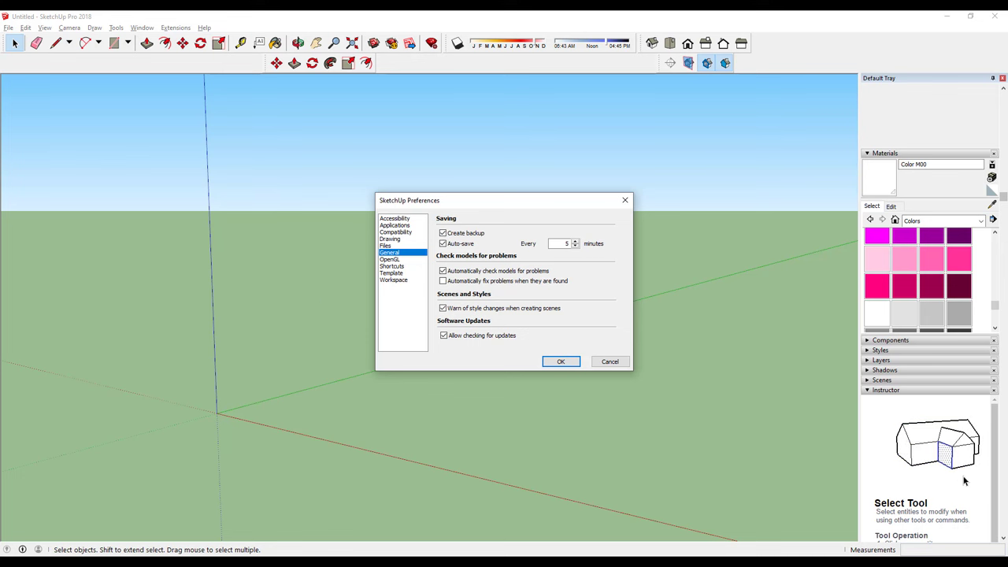
{"action": "left_click", "coordinate": [158, 562]}
{"action": "left_click", "coordinate": [154, 505]}
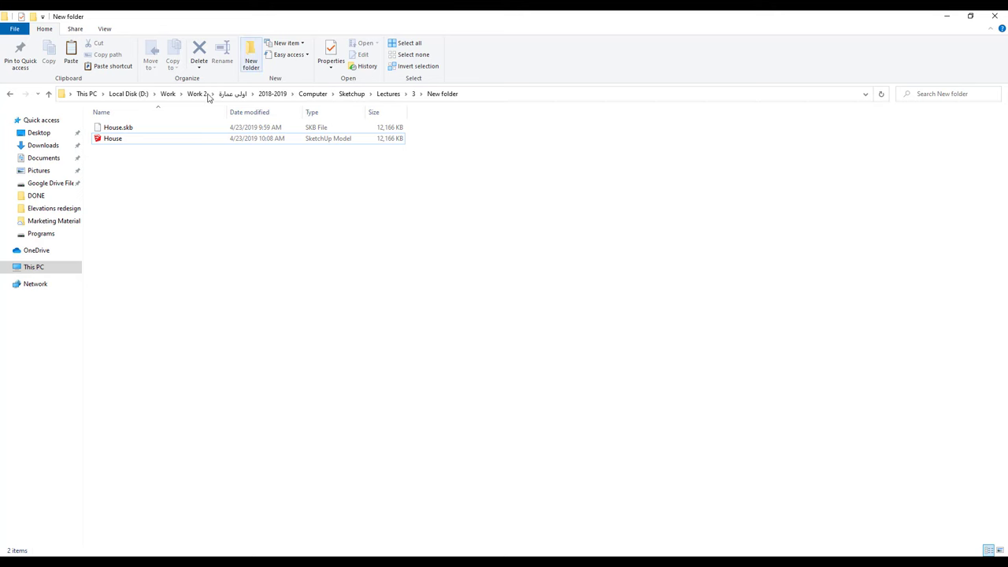
Step: Create a new subfolder and move the House model file into it
{"action": "left_click", "coordinate": [114, 141]}
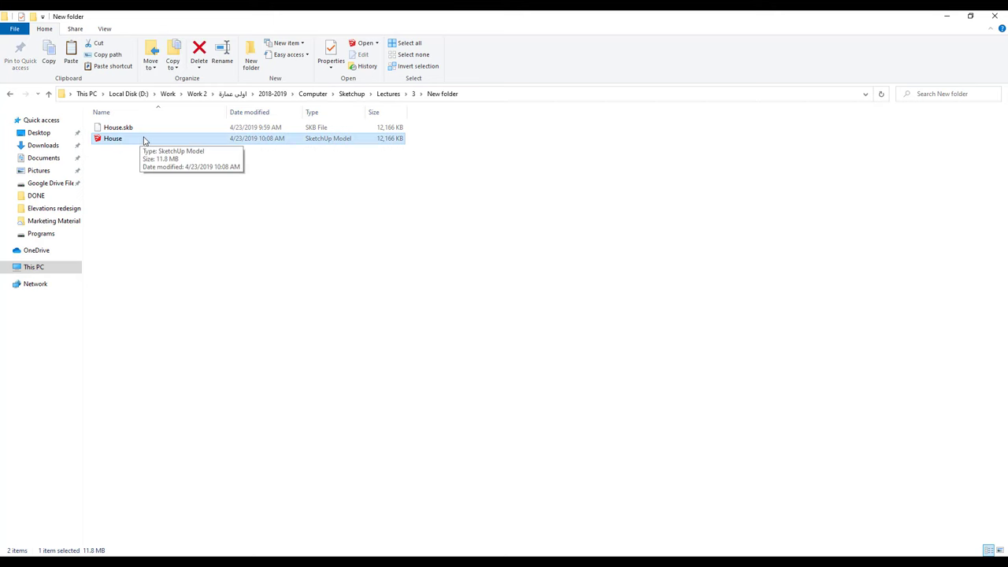
{"action": "left_click", "coordinate": [250, 55]}
{"action": "mouse_move", "coordinate": [131, 151]}
{"action": "left_mouse_down"}
{"action": "mouse_move", "coordinate": [165, 142]}
{"action": "mouse_move", "coordinate": [126, 128]}
{"action": "left_mouse_up"}
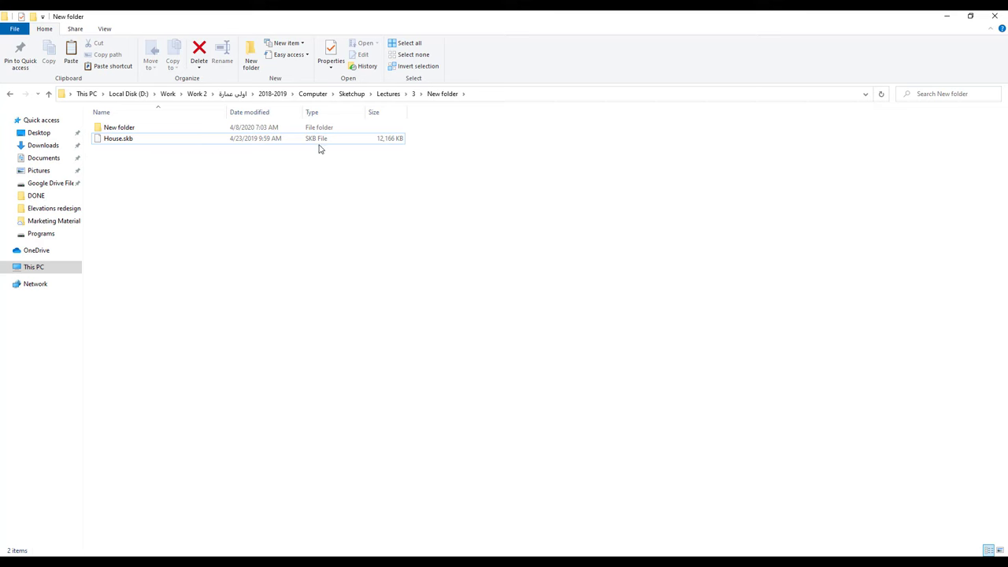
{"action": "left_click", "coordinate": [264, 141]}
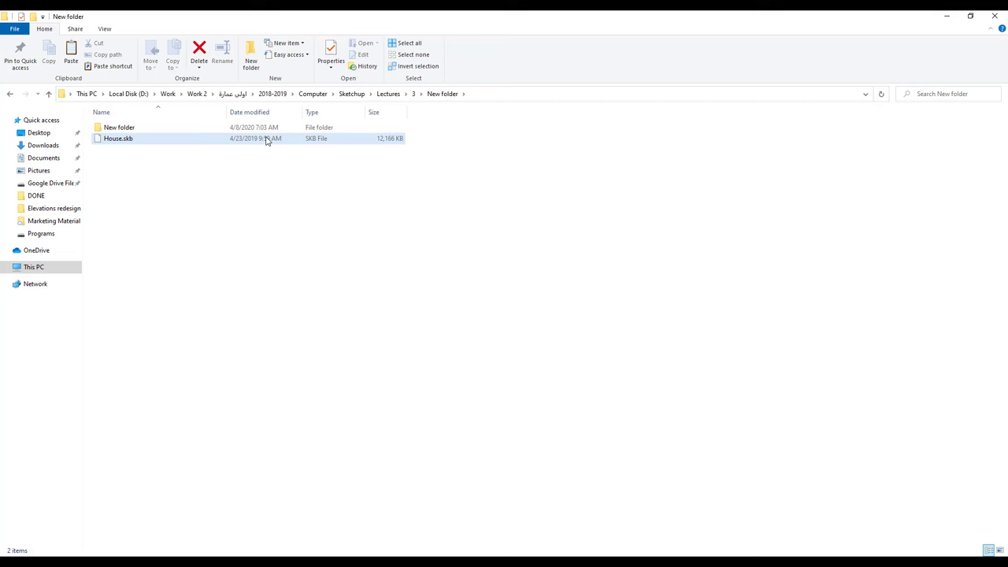
{"action": "double_click", "coordinate": [266, 139]}
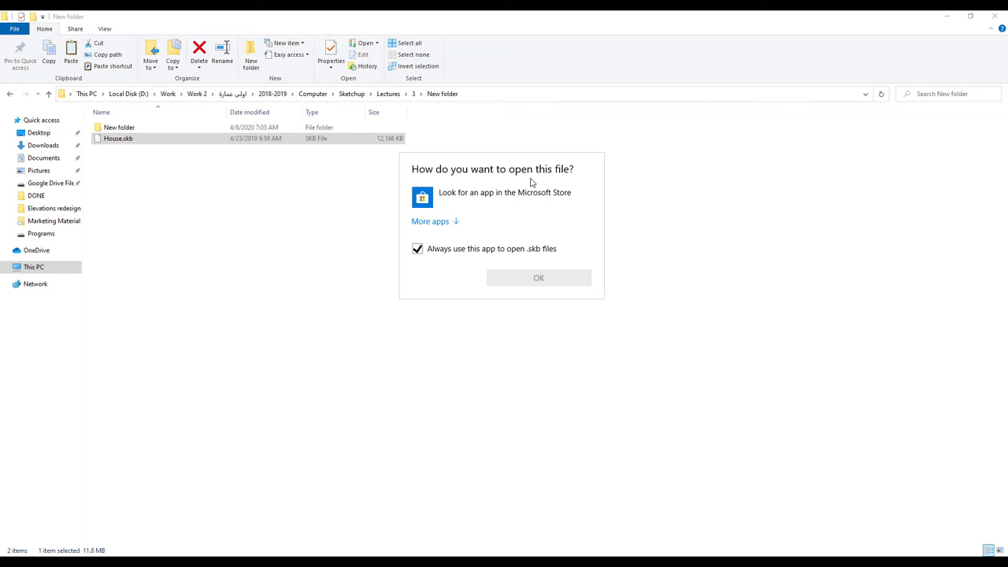
{"action": "left_click", "coordinate": [277, 240]}
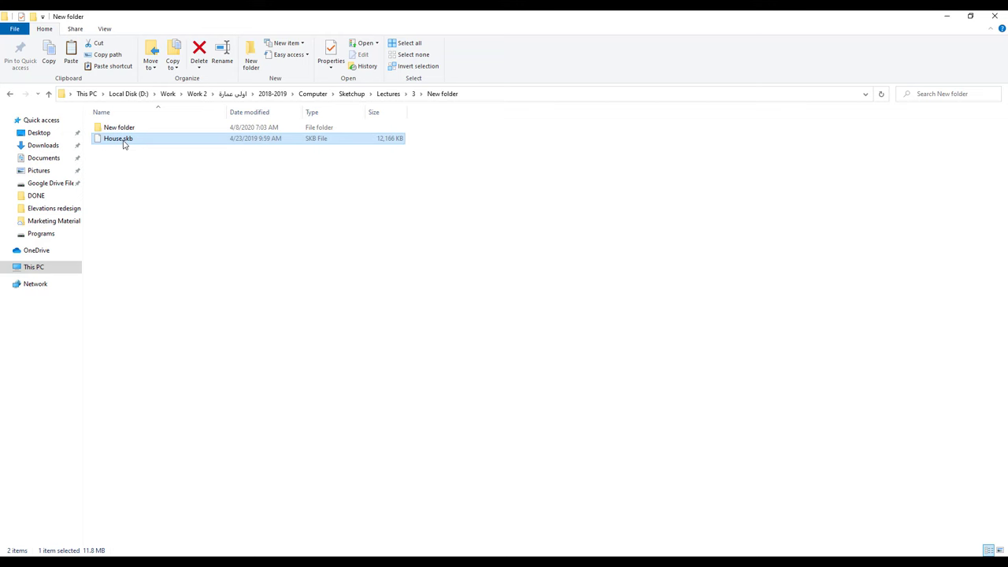
Step: Rename House.skb to House.skp and accept the extension change warning
{"action": "left_click", "coordinate": [124, 142]}
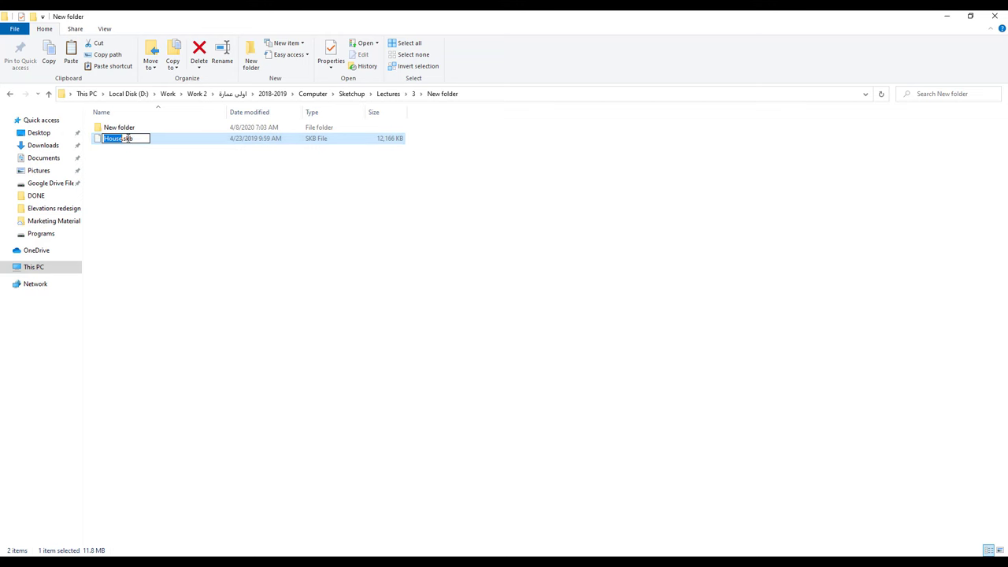
{"action": "left_click_drag", "start_coordinate": [129, 138], "coordinate": [139, 139]}
{"action": "type", "text": "p"}
{"action": "key", "text": "Return"}
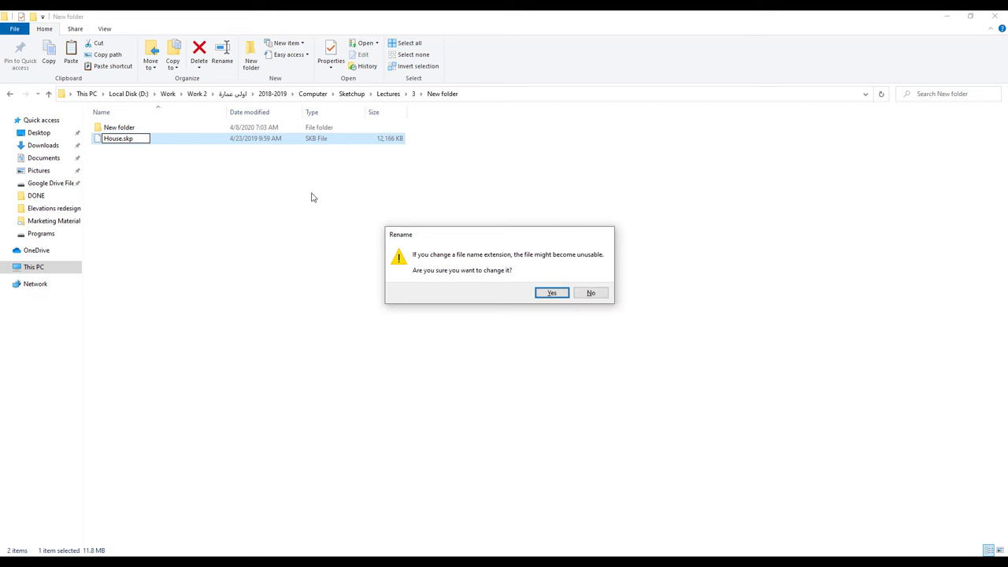
{"action": "left_click", "coordinate": [553, 294]}
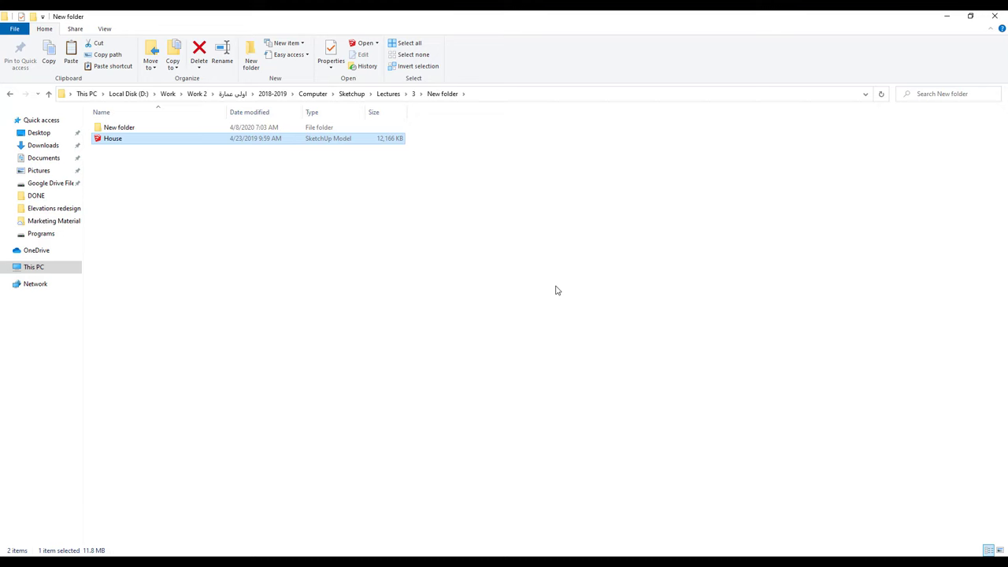
Step: Switch back to SketchUp and its General preferences with Alt+Tab
{"action": "key", "text": "alt+Tab"}
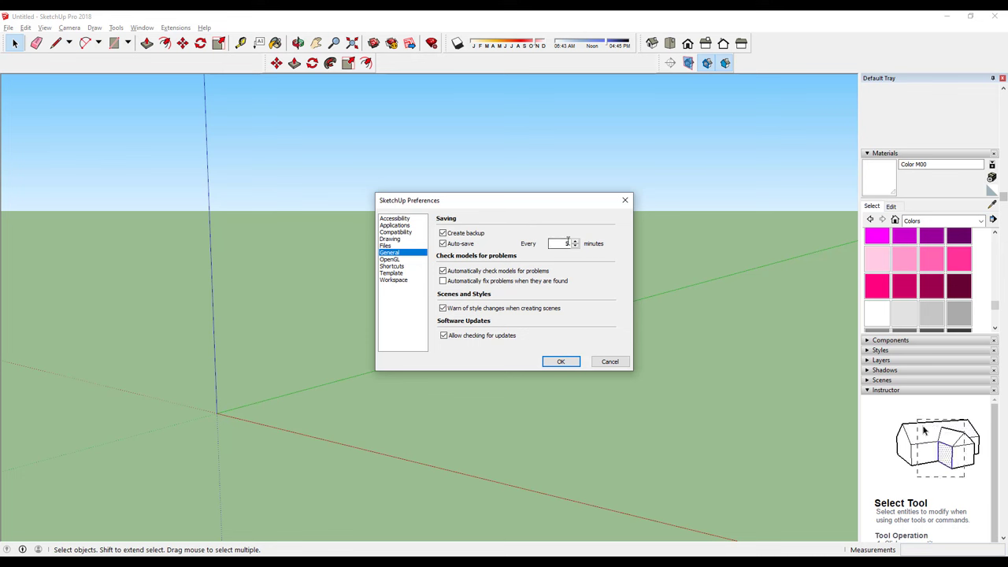
Step: Re-enter 5 minutes for auto-save, then show the Shortcuts preferences page
{"action": "key", "text": "BackSpace"}
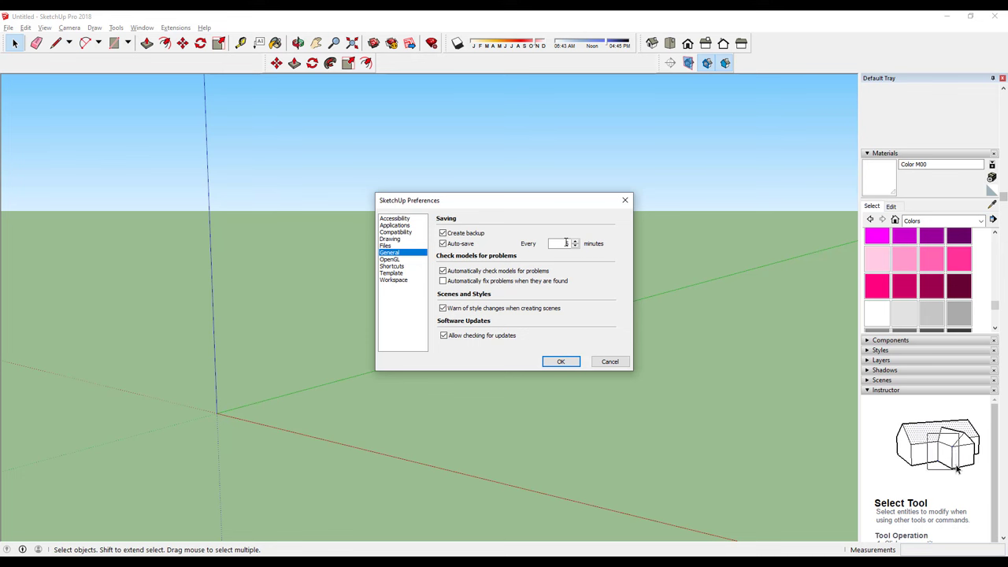
{"action": "type", "text": "5"}
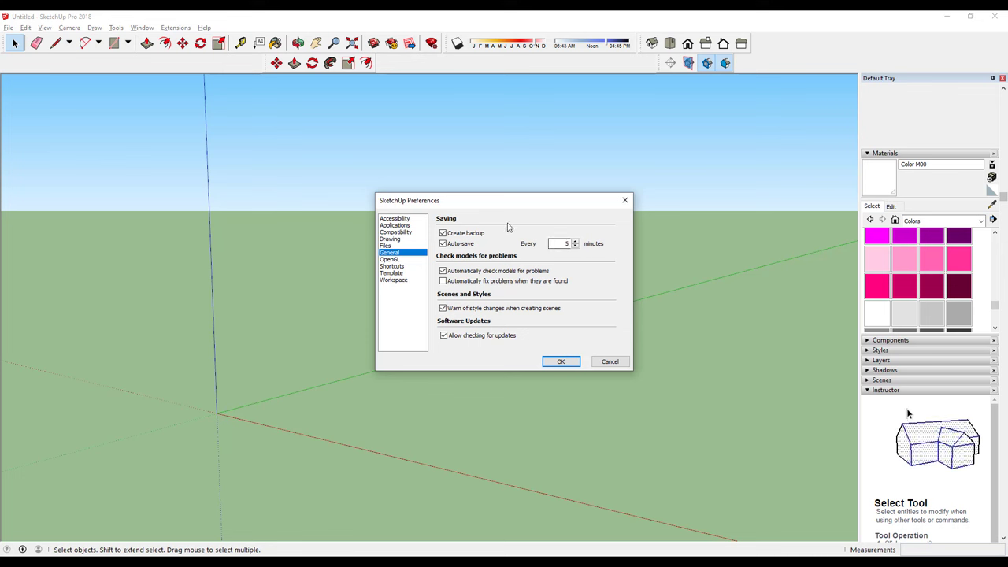
{"action": "left_click", "coordinate": [393, 267]}
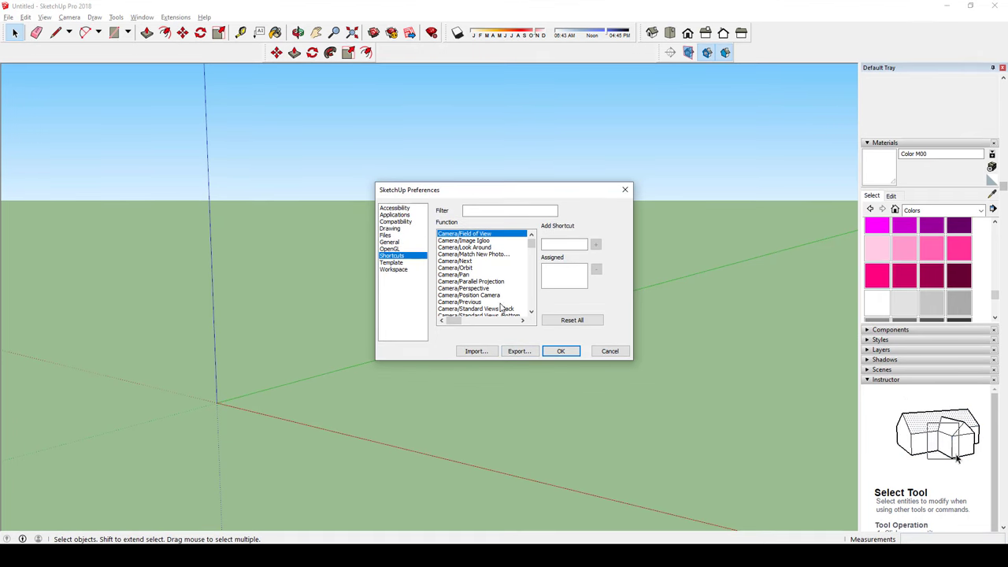
Step: Export the keyboard shortcuts as shortcuts.dat to the Plans folder
{"action": "left_click", "coordinate": [518, 352]}
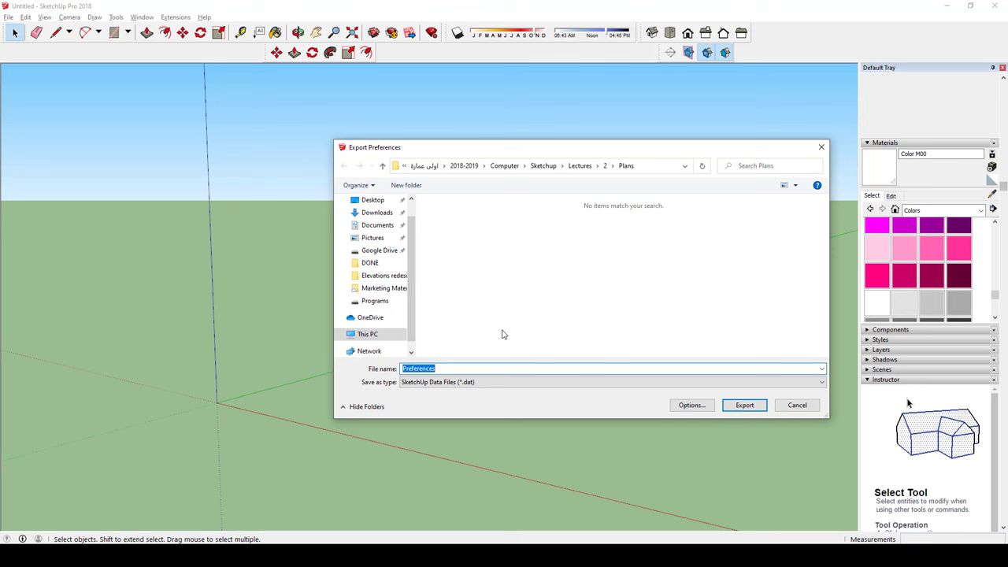
{"action": "type", "text": "sh"}
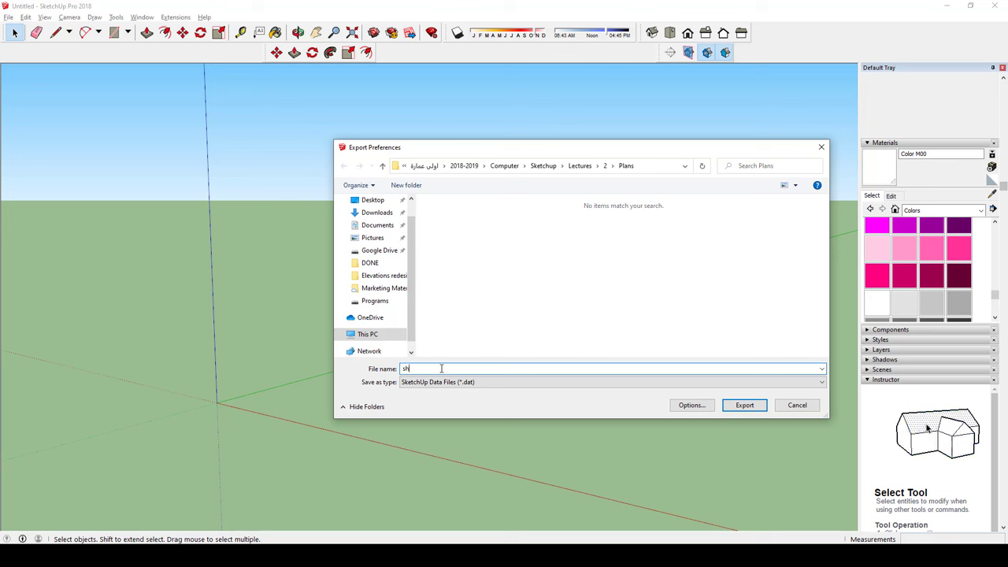
{"action": "type", "text": "ort"}
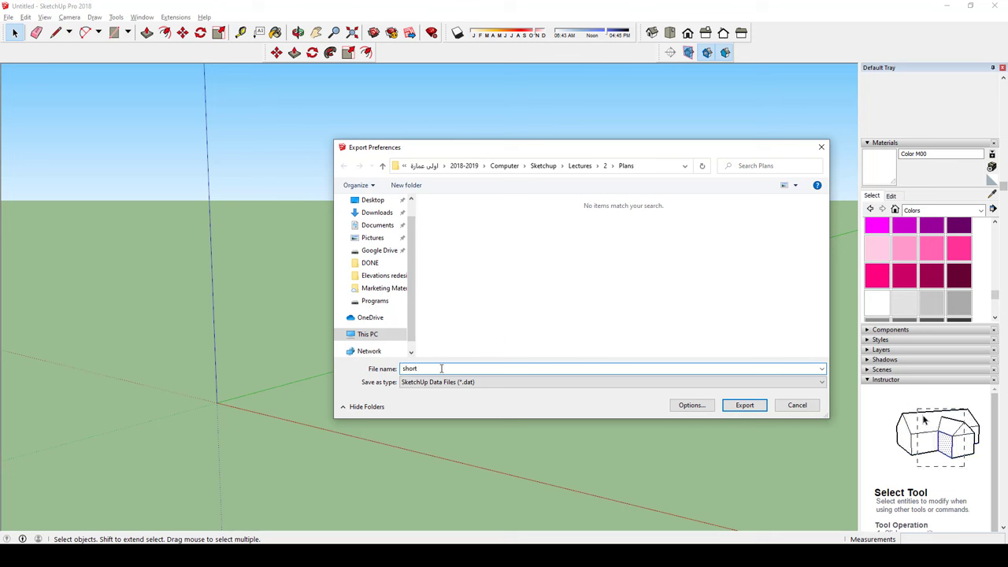
{"action": "type", "text": "cuts"}
{"action": "left_click", "coordinate": [742, 405]}
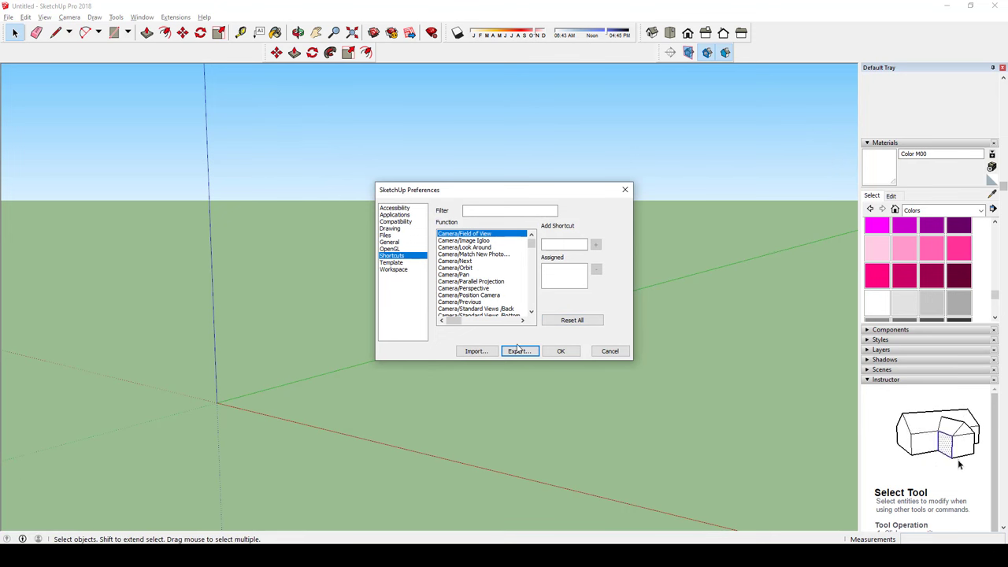
Step: Try importing the Preferences file, dismissing the File not found warning and picker
{"action": "left_click", "coordinate": [476, 351]}
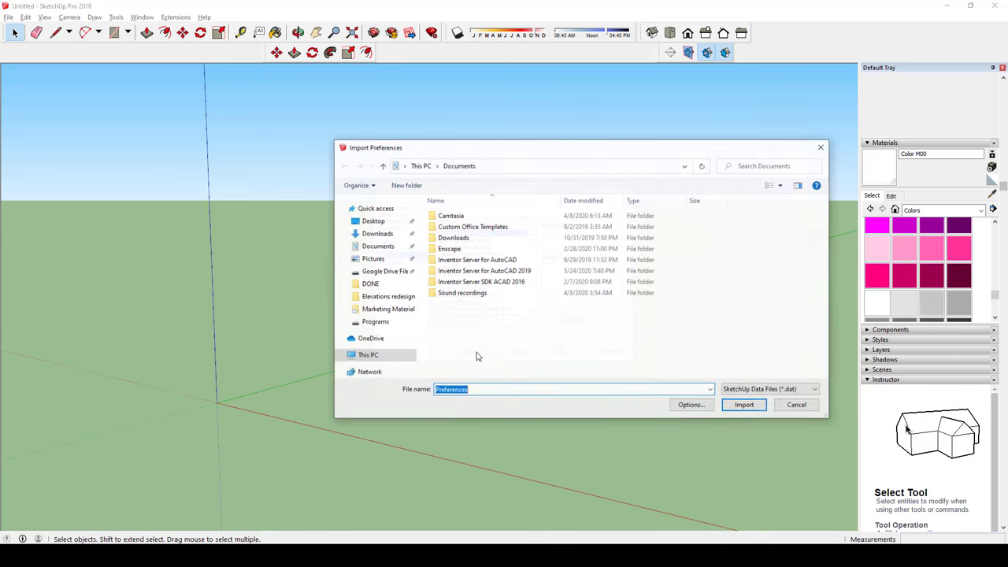
{"action": "left_click", "coordinate": [782, 404]}
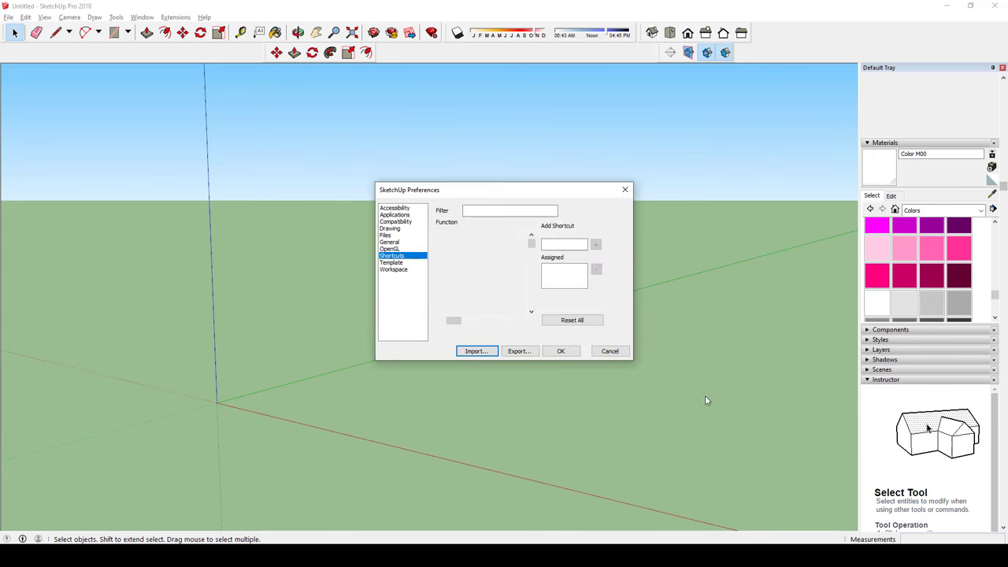
{"action": "left_click", "coordinate": [482, 348]}
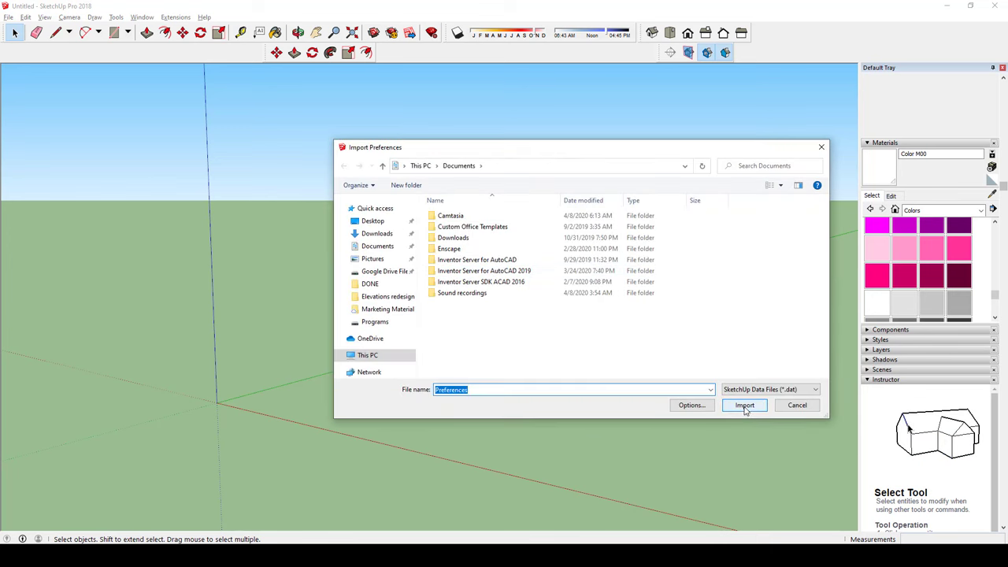
{"action": "left_click", "coordinate": [745, 408]}
{"action": "left_click", "coordinate": [581, 227]}
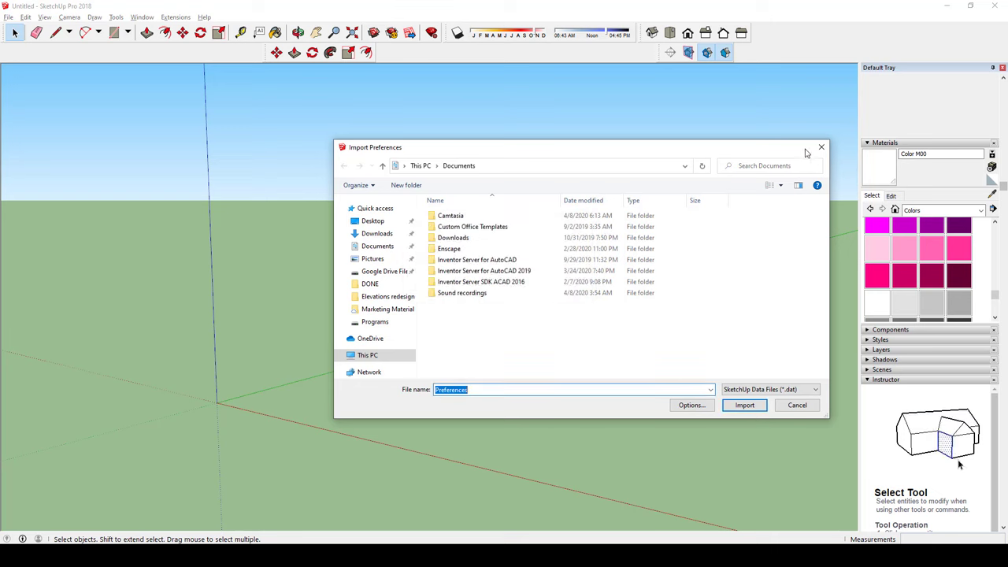
{"action": "left_click", "coordinate": [821, 147]}
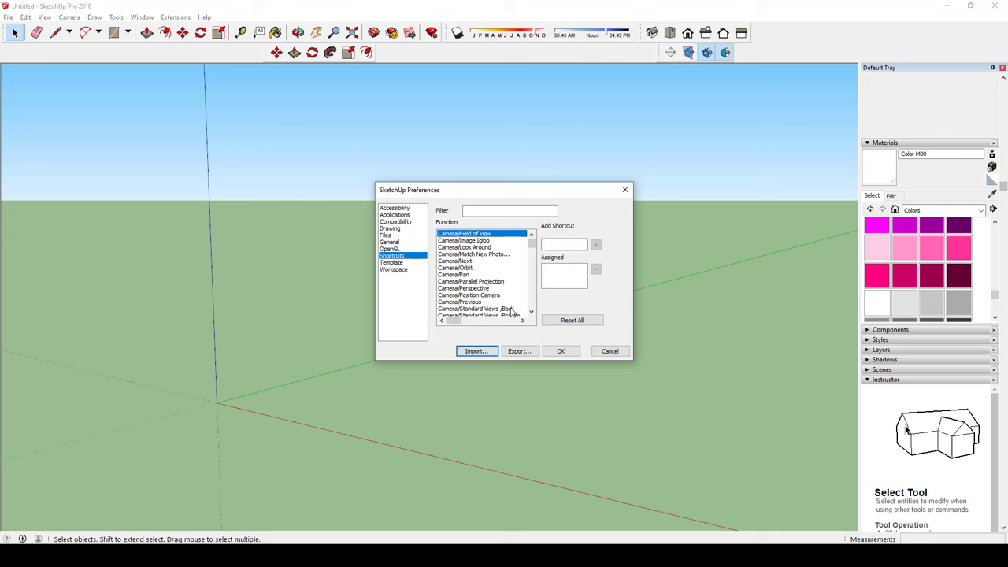
Step: View Template settings, cancel Preferences, then close and reopen System Preferences
{"action": "left_click", "coordinate": [396, 263]}
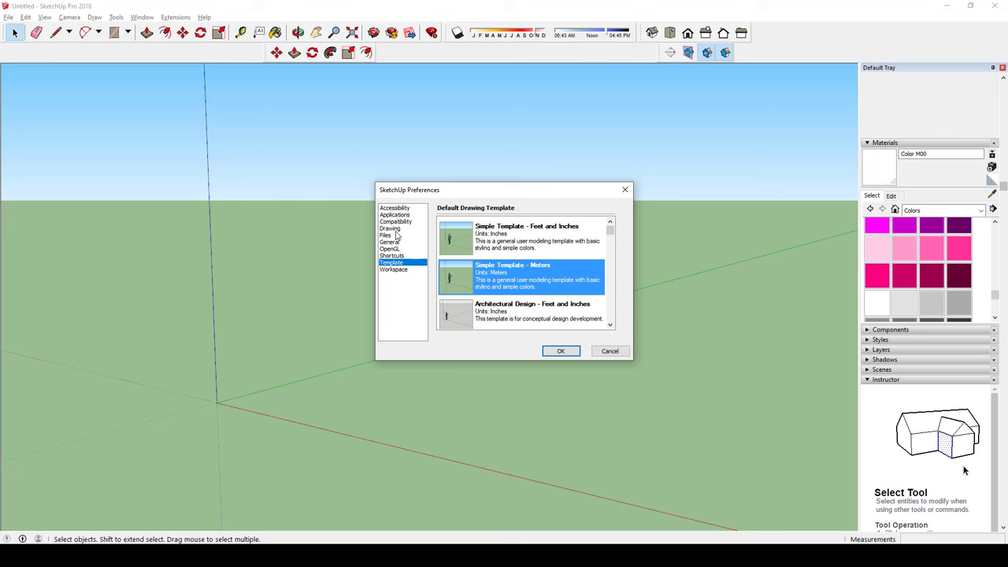
{"action": "left_click", "coordinate": [611, 351]}
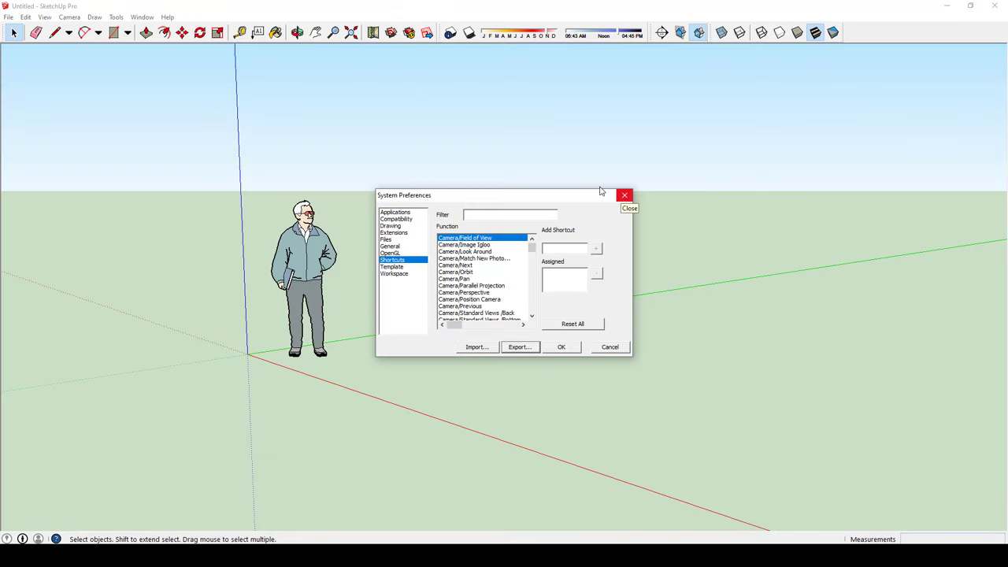
{"action": "left_click", "coordinate": [625, 196]}
{"action": "left_click", "coordinate": [142, 17]}
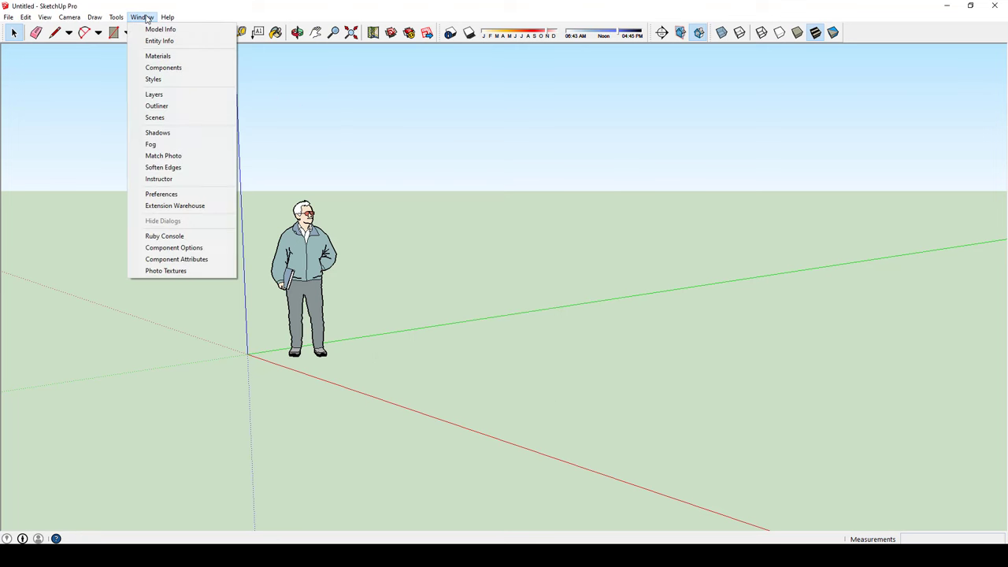
{"action": "left_click", "coordinate": [169, 196]}
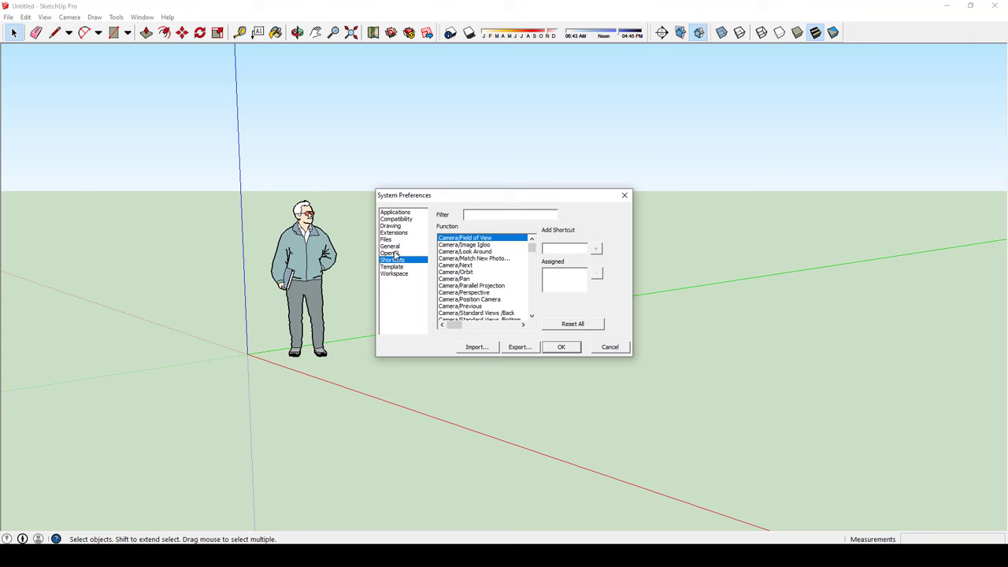
Step: Install ene_open_newer_version_v1.0.6.rbz from Lectures\2\Open Newer Vesion Plugin and close System Preferences
{"action": "left_click", "coordinate": [389, 233]}
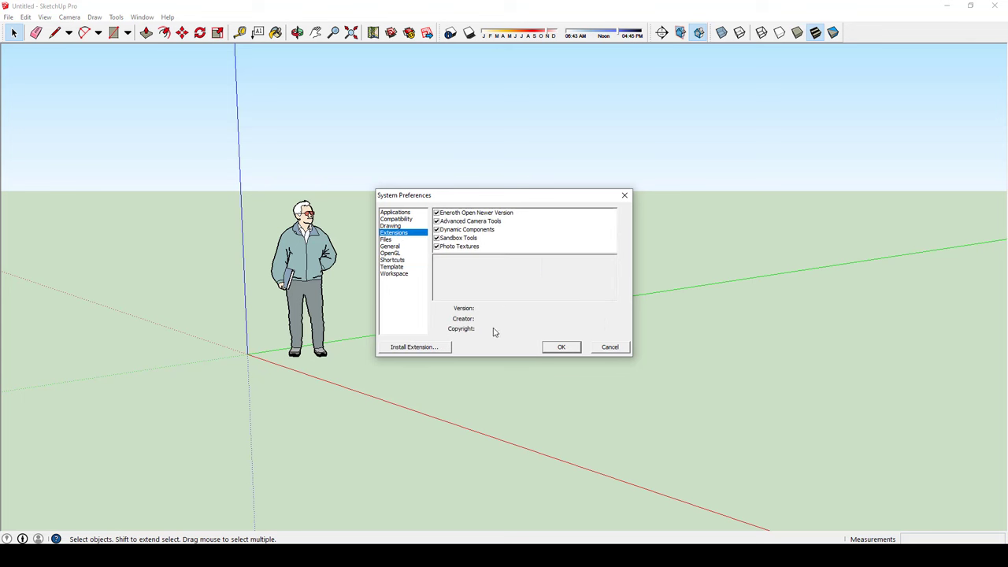
{"action": "left_click", "coordinate": [429, 352]}
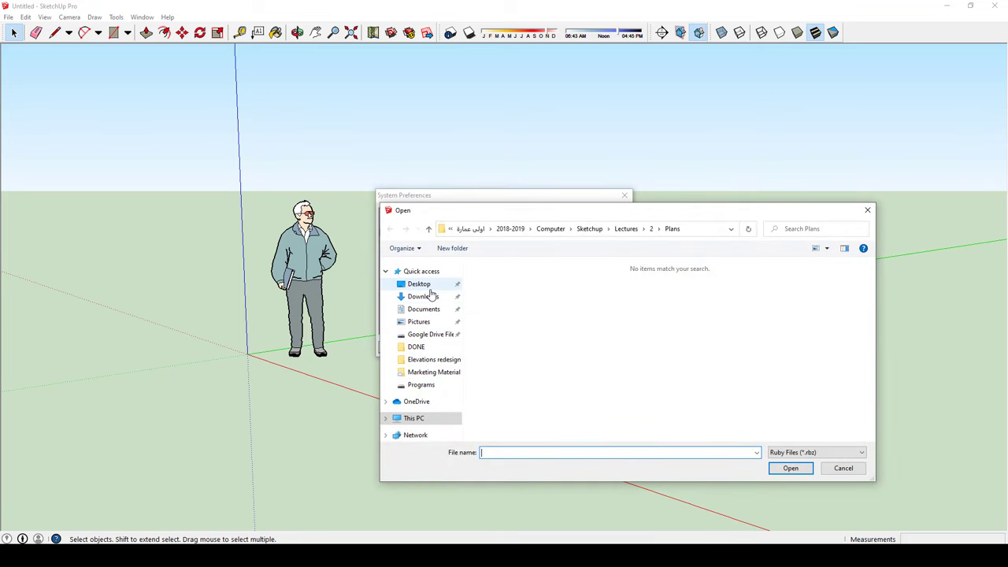
{"action": "left_click", "coordinate": [627, 228]}
{"action": "double_click", "coordinate": [507, 291]}
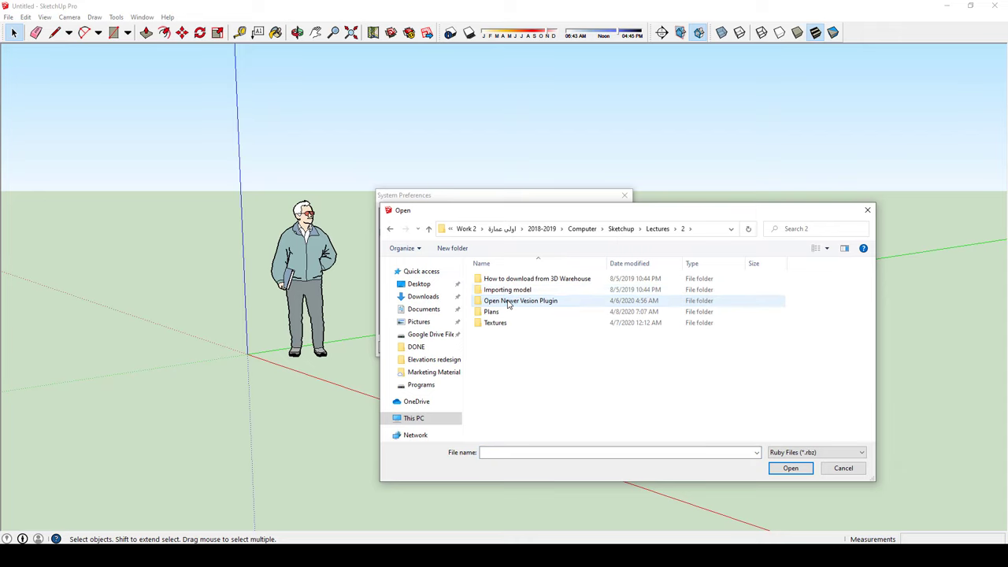
{"action": "double_click", "coordinate": [524, 304]}
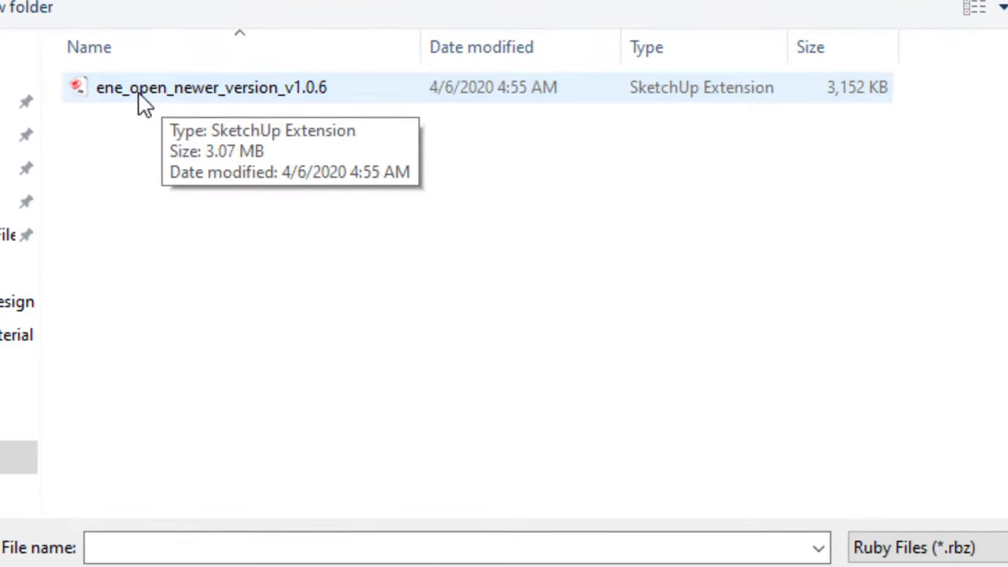
{"action": "left_click", "coordinate": [355, 199]}
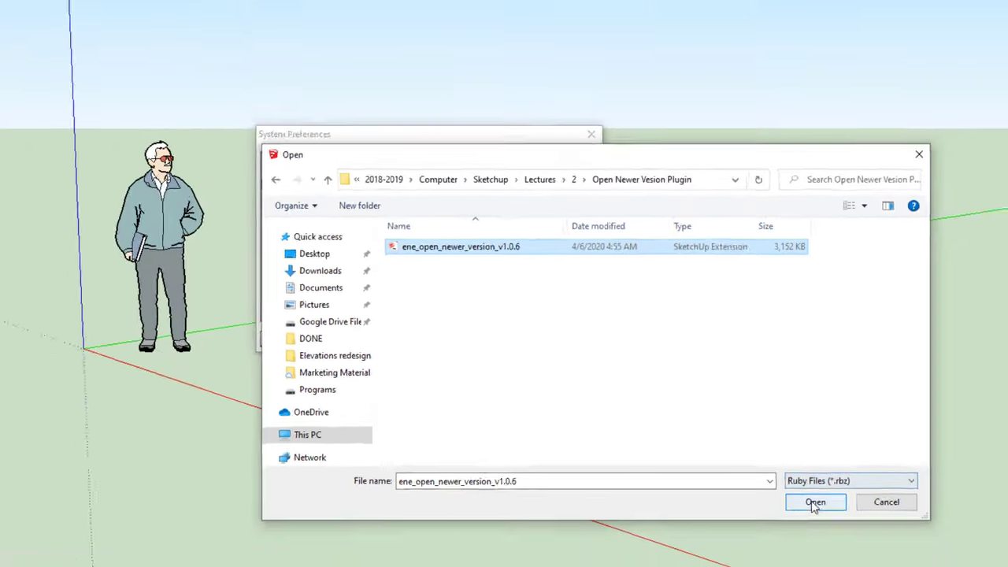
{"action": "left_click", "coordinate": [815, 502]}
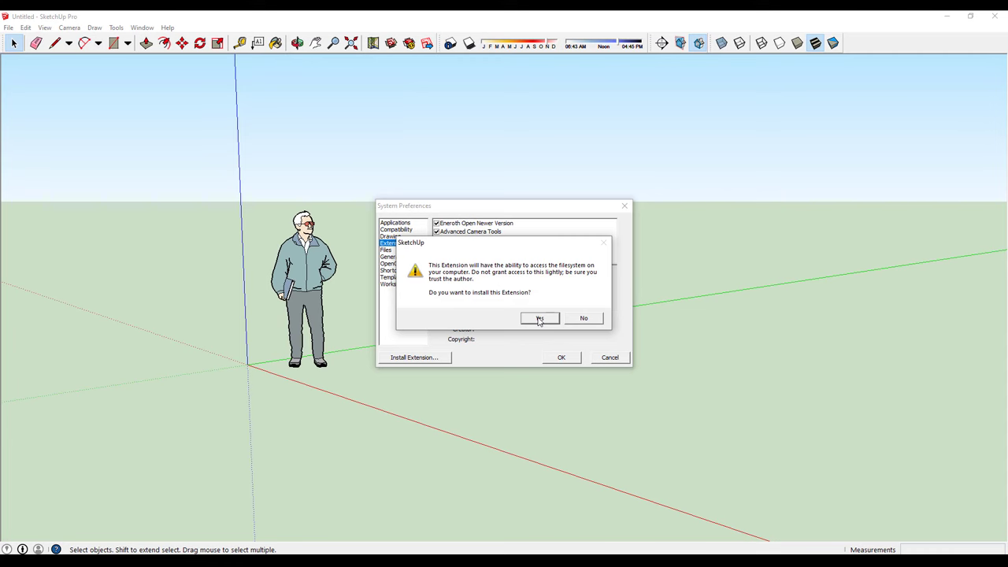
{"action": "left_click", "coordinate": [539, 319]}
{"action": "left_click", "coordinate": [578, 316]}
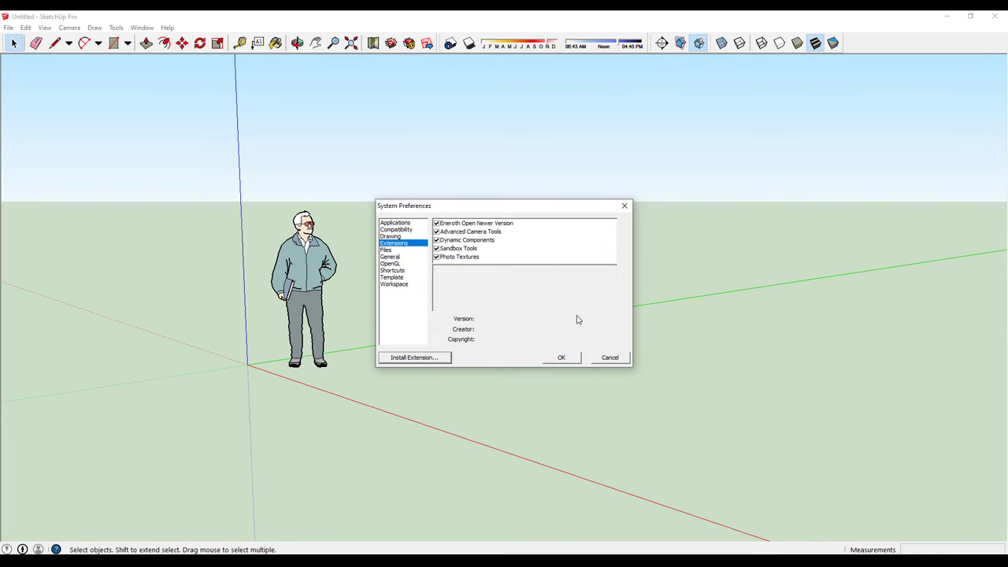
{"action": "left_click", "coordinate": [564, 356]}
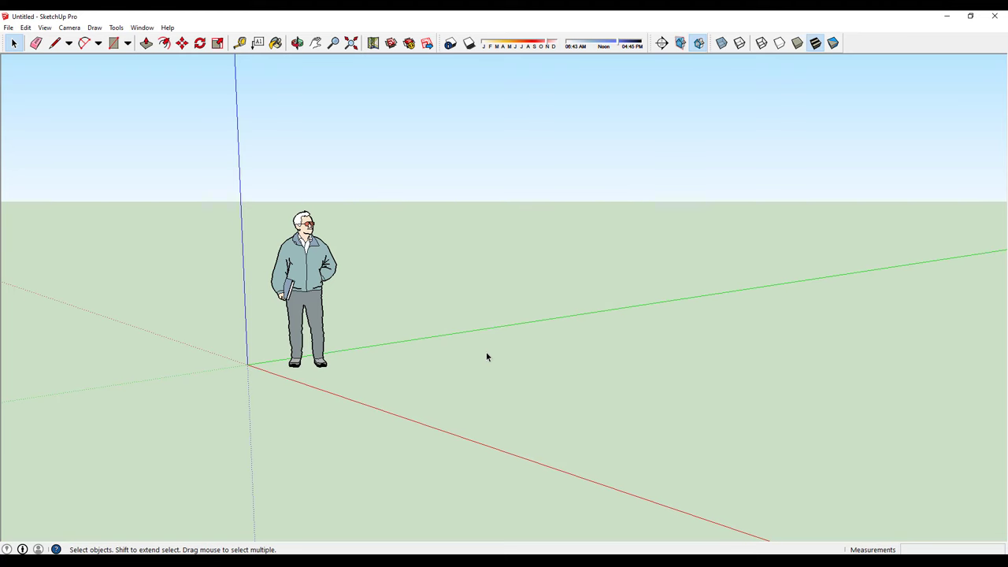
Step: Open the newer-version model 2017 from This PC > Downloads via Open Newer Version
{"action": "left_click", "coordinate": [8, 28]}
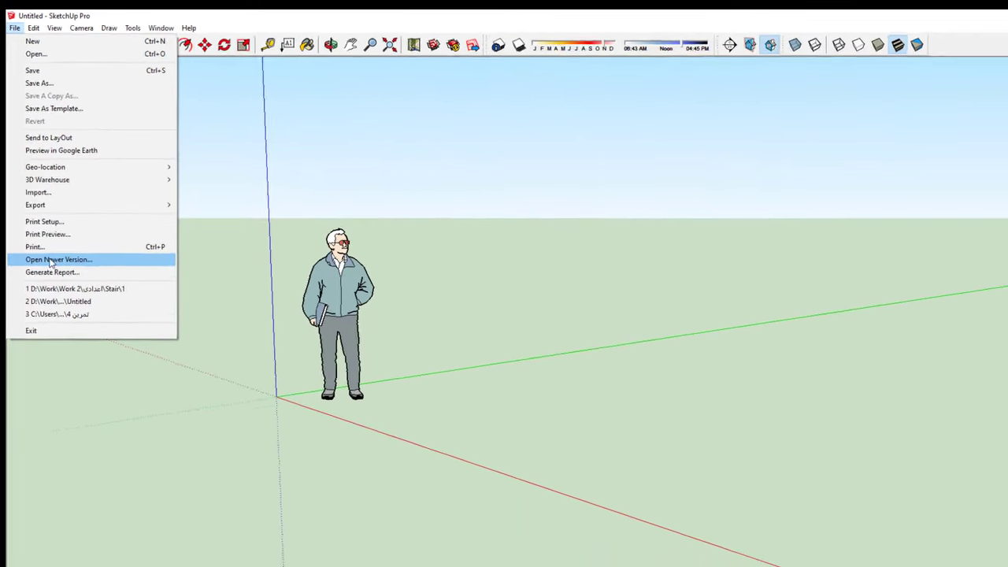
{"action": "left_click", "coordinate": [57, 240]}
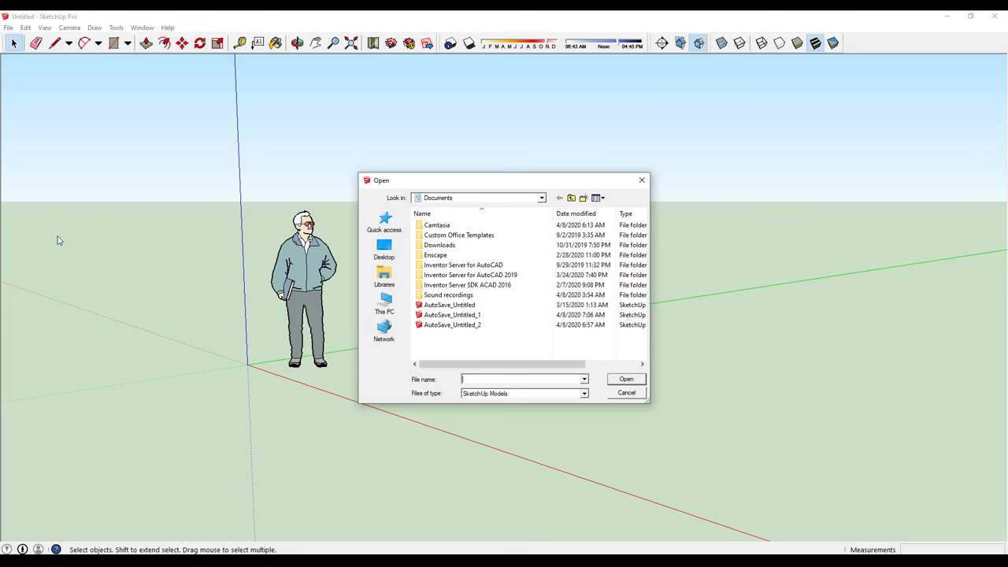
{"action": "left_click", "coordinate": [385, 256]}
{"action": "scroll", "coordinate": [461, 300], "scroll_direction": "down", "scroll_amount": 1}
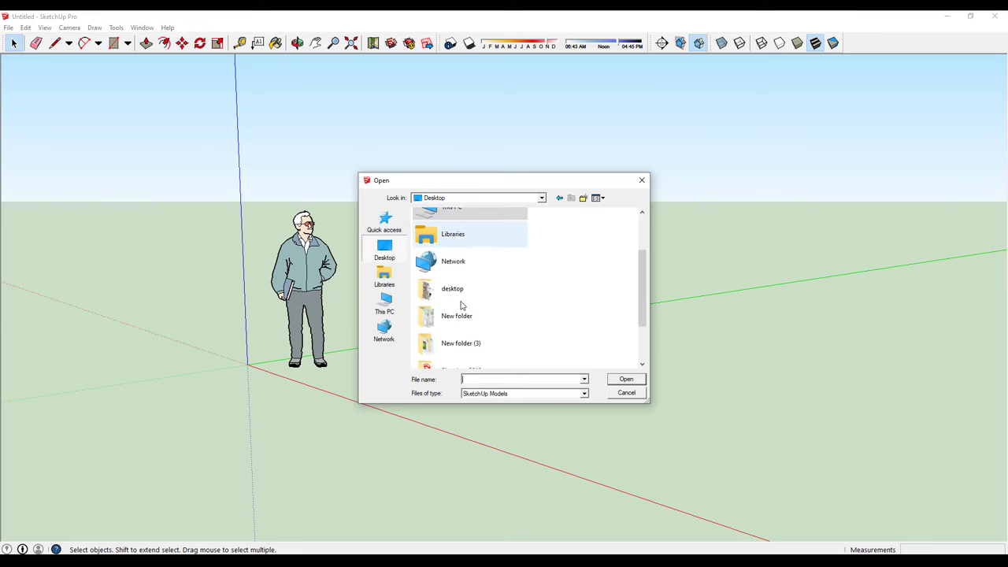
{"action": "scroll", "coordinate": [462, 302], "scroll_direction": "up", "scroll_amount": 1}
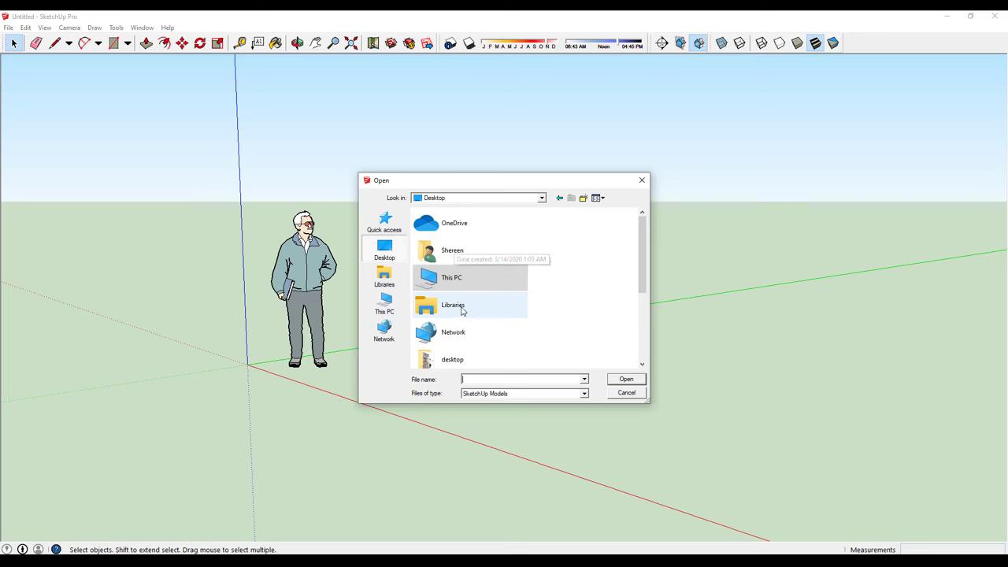
{"action": "double_click", "coordinate": [461, 280]}
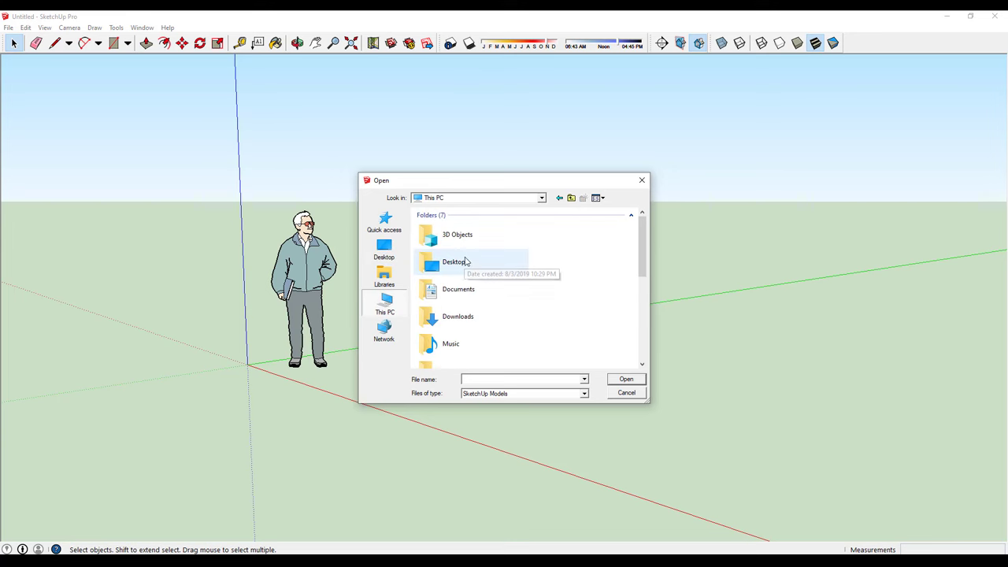
{"action": "double_click", "coordinate": [459, 316]}
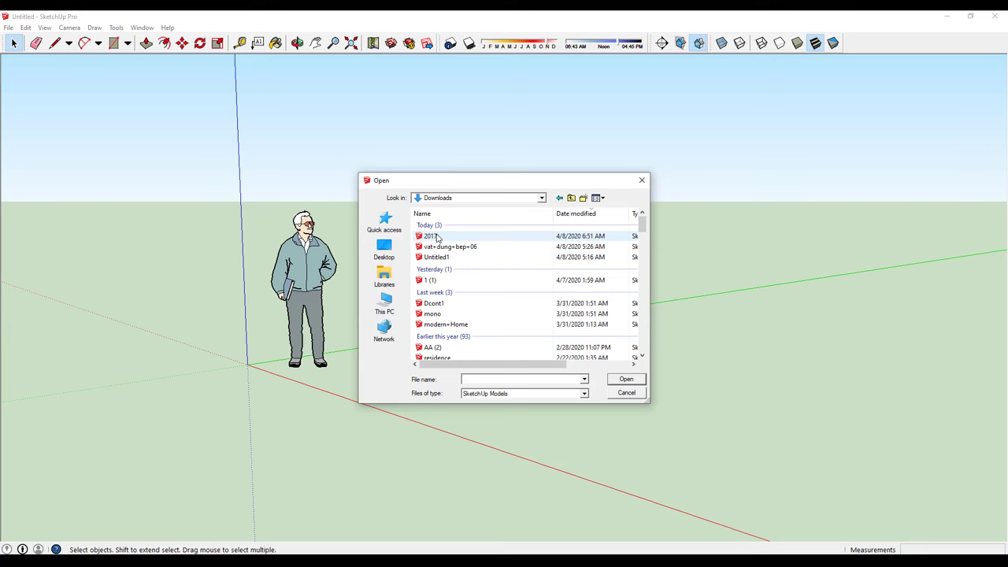
{"action": "double_click", "coordinate": [433, 236]}
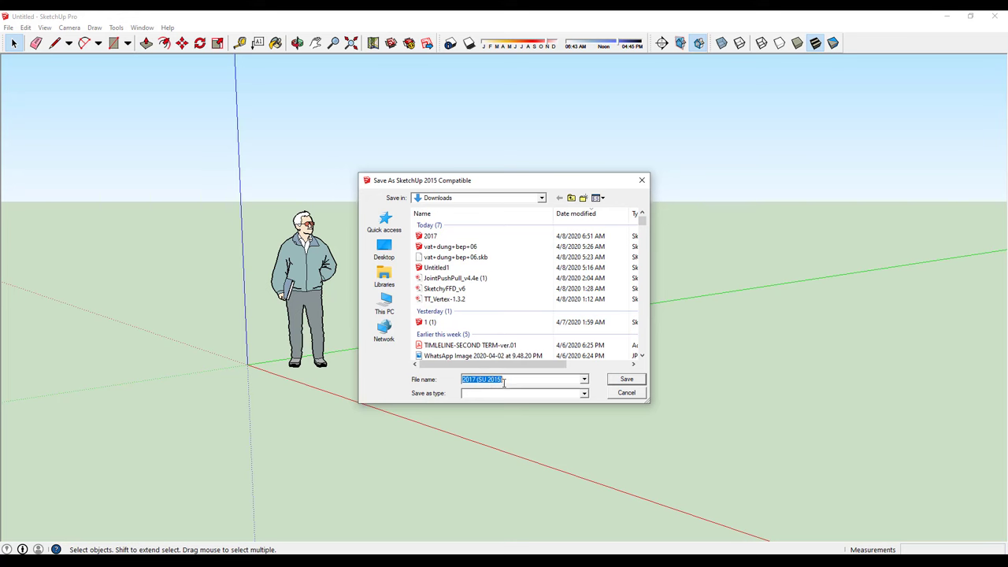
Step: Save the chair as a SketchUp 2015 copy, discard the untitled model, and inspect the chair
{"action": "left_click", "coordinate": [638, 383]}
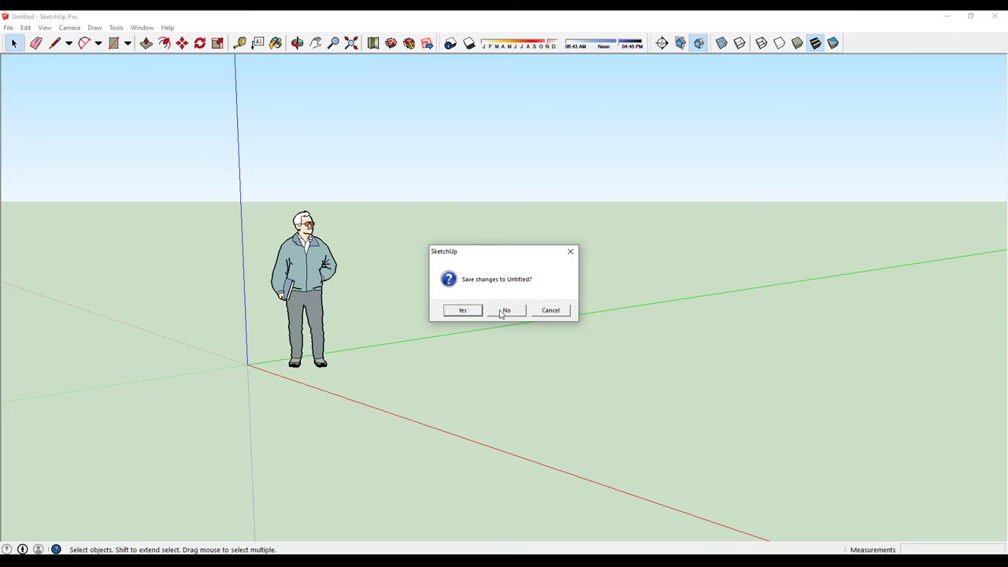
{"action": "left_click", "coordinate": [505, 311]}
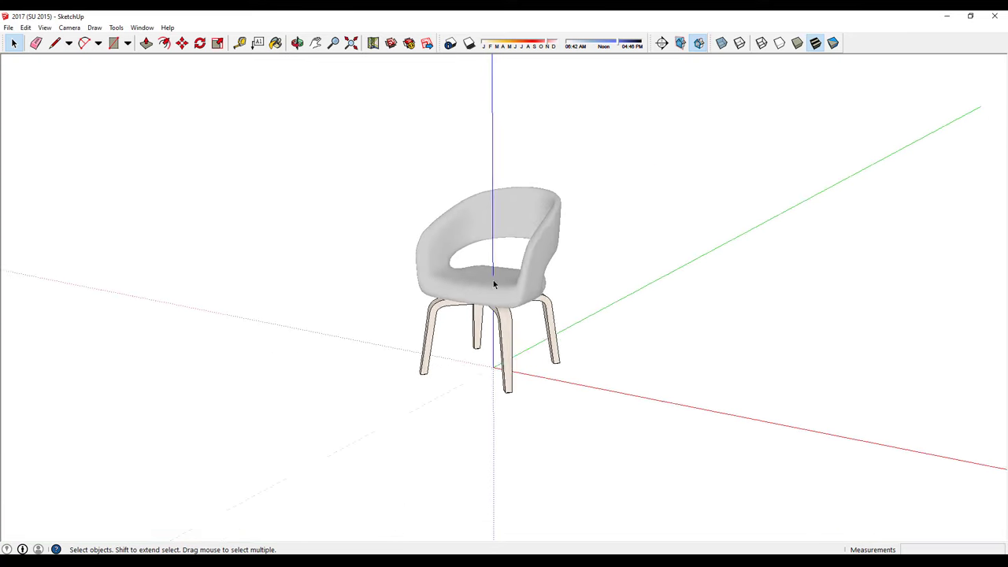
{"action": "mouse_move", "coordinate": [495, 284]}
{"action": "middle_mouse_down"}
{"action": "mouse_move", "coordinate": [796, 223]}
{"action": "mouse_move", "coordinate": [401, 274]}
{"action": "mouse_move", "coordinate": [682, 241]}
{"action": "mouse_move", "coordinate": [465, 272]}
{"action": "mouse_move", "coordinate": [583, 283]}
{"action": "middle_mouse_up"}
{"action": "scroll", "coordinate": [493, 290], "scroll_direction": "up", "scroll_amount": 3}
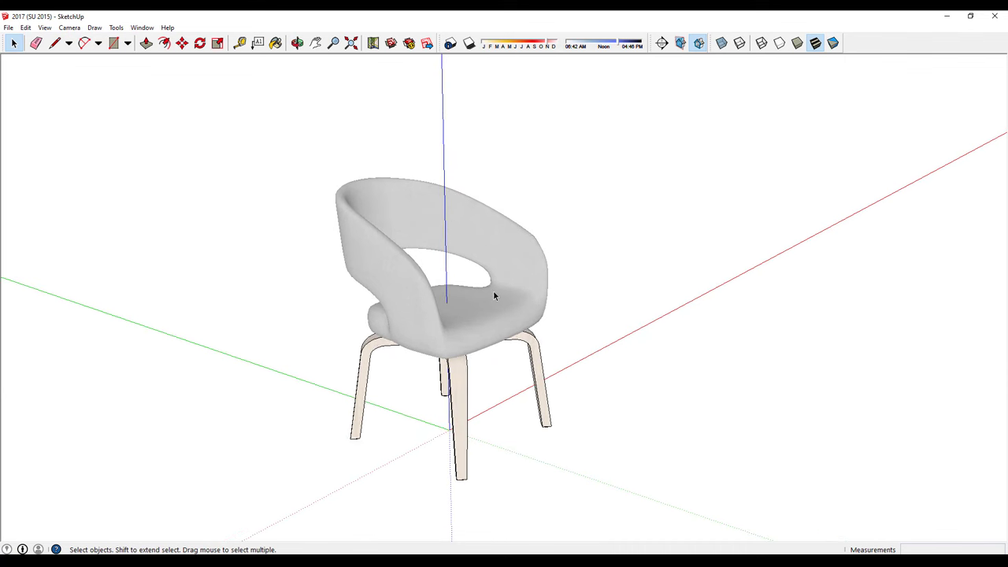